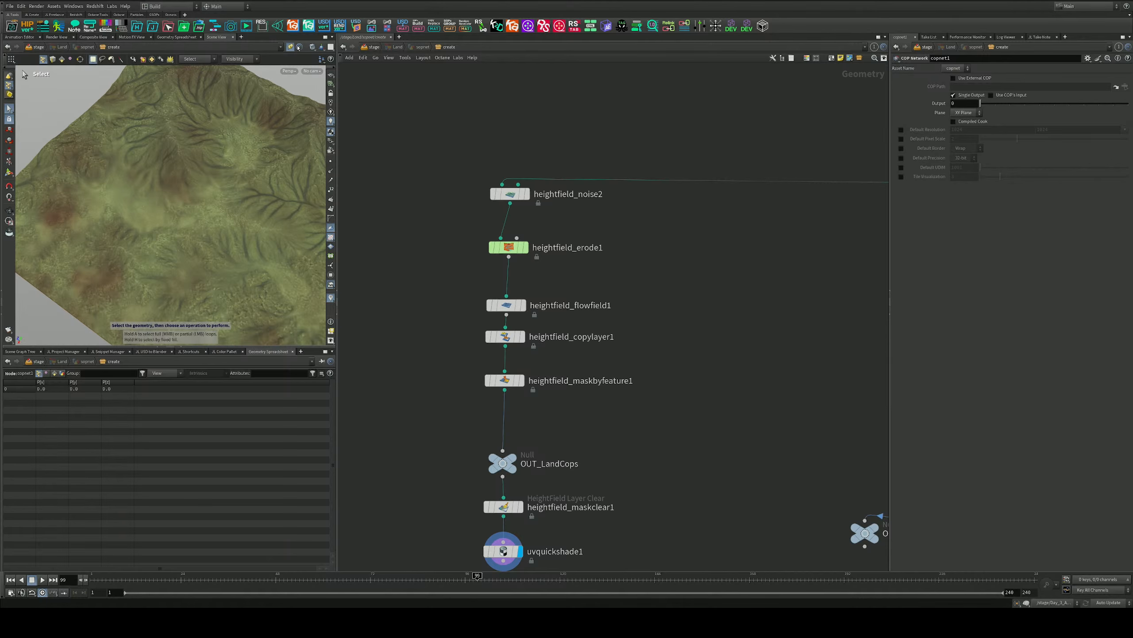
Display the heightfield_noise2 node's result and examine the terrain's shape in the viewport
click(290, 46)
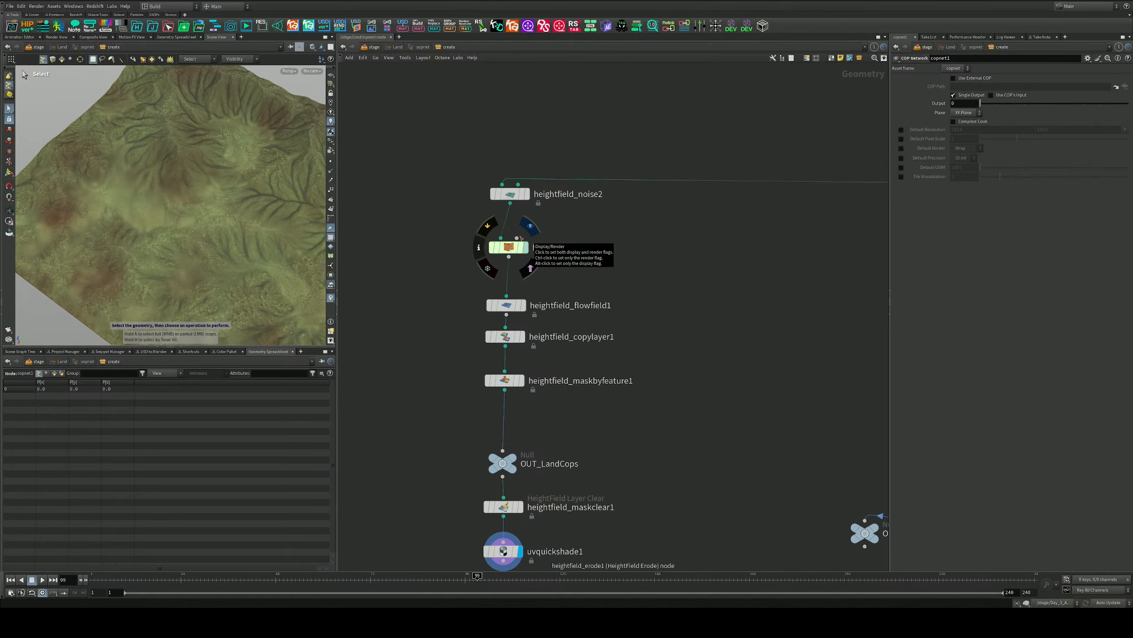
middle_drag(673, 218, 576, 228)
scroll(562, 277, down, 4)
scroll(559, 276, up, 6)
scroll(721, 249, down, 4)
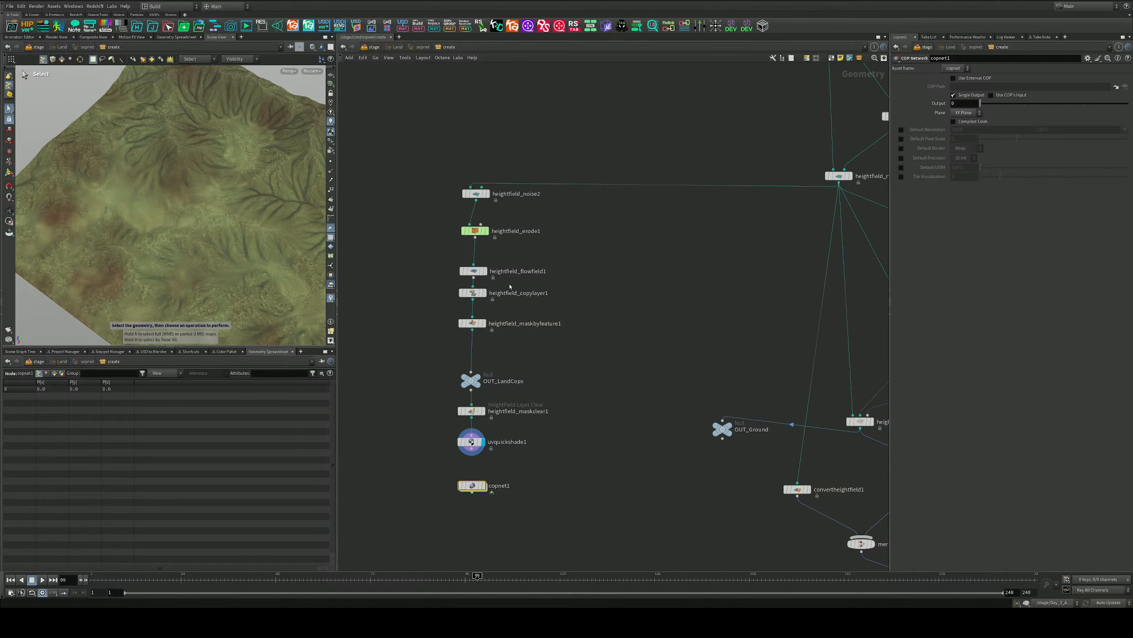
click(475, 194)
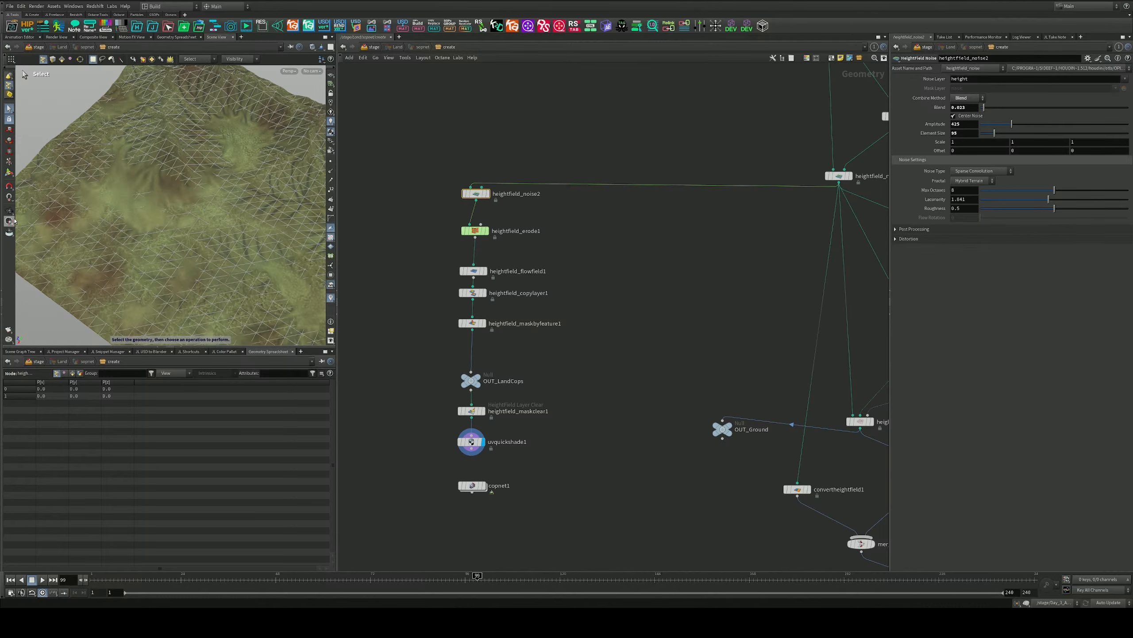
middle_drag(532, 214, 533, 238)
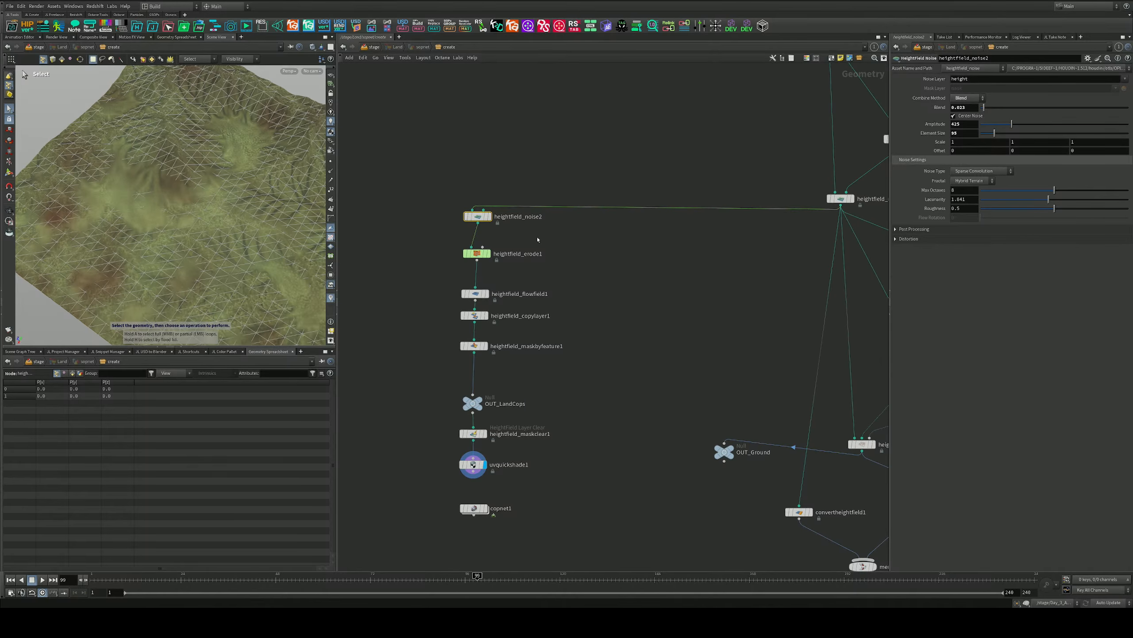
scroll(533, 227, up, 3)
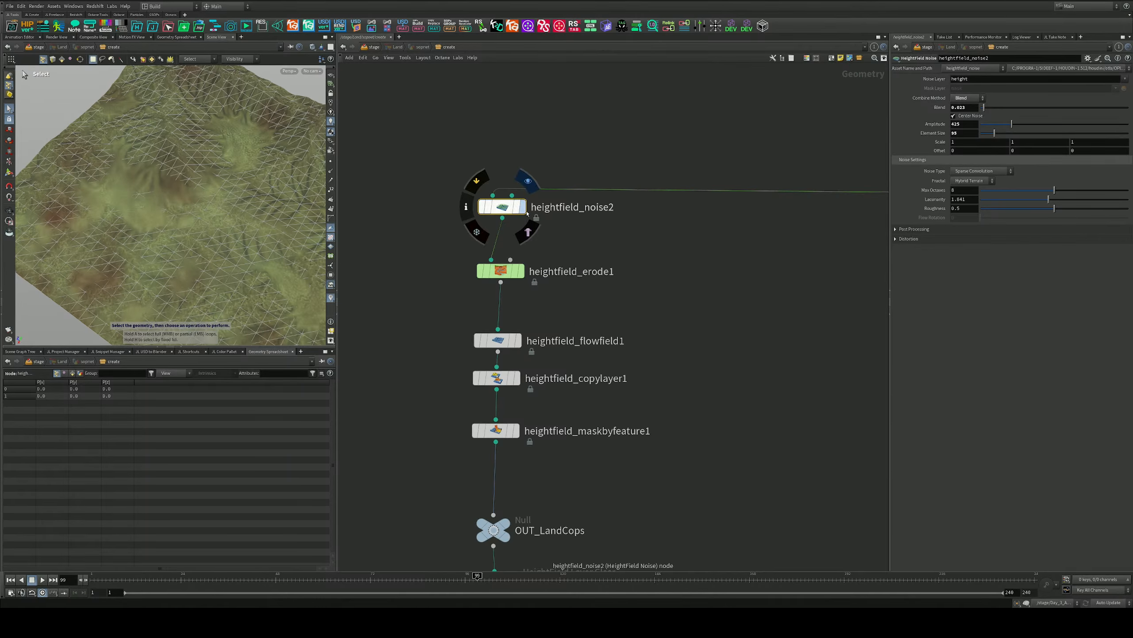
click(523, 208)
scroll(563, 230, down, 4)
middle_drag(753, 261, 695, 256)
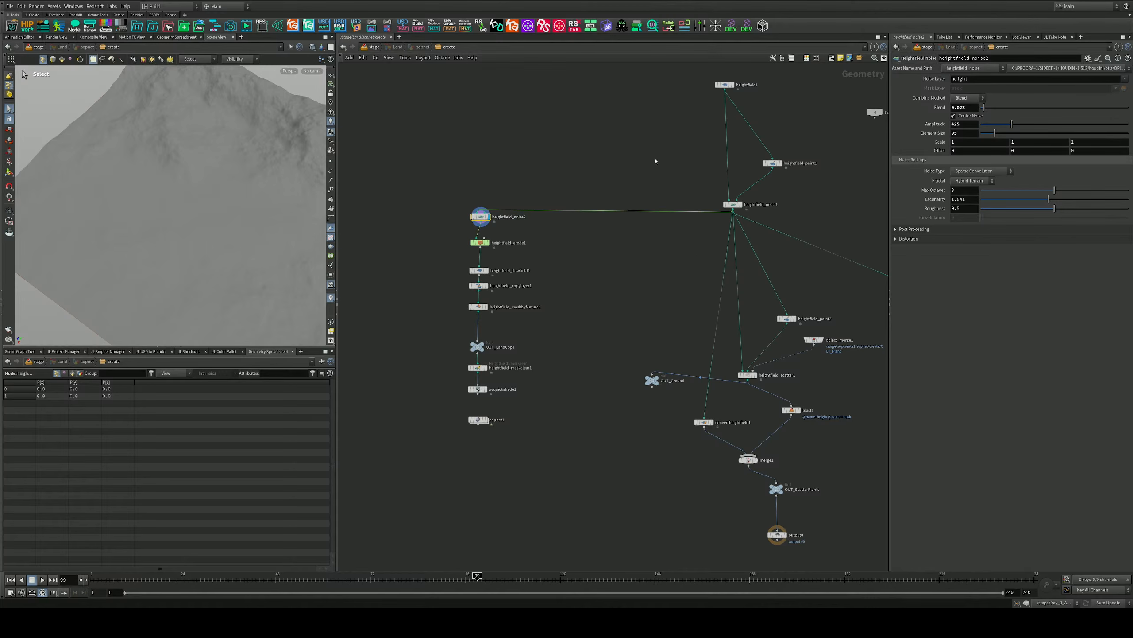
middle_drag(655, 161, 672, 239)
alt+drag(220, 205, 241, 179)
alt+middle_drag(241, 179, 242, 166)
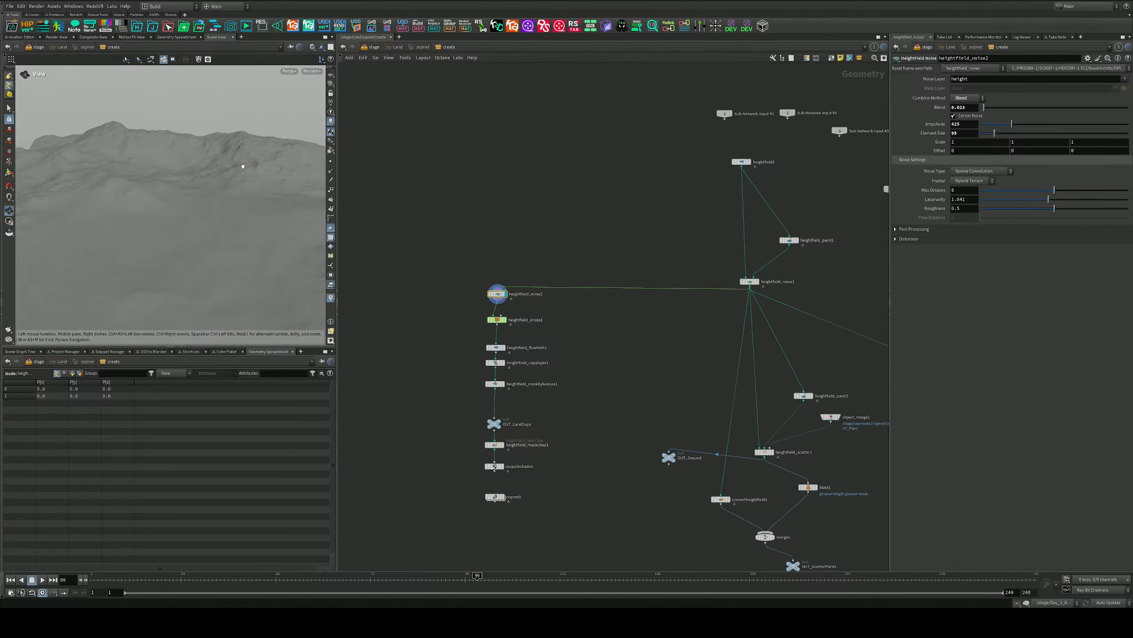
drag(243, 165, 276, 192)
Examine the settings of the base heightfield node and the heightfield_paint1 mask node
key(s)
click(741, 162)
alt+middle_drag(276, 193, 253, 156)
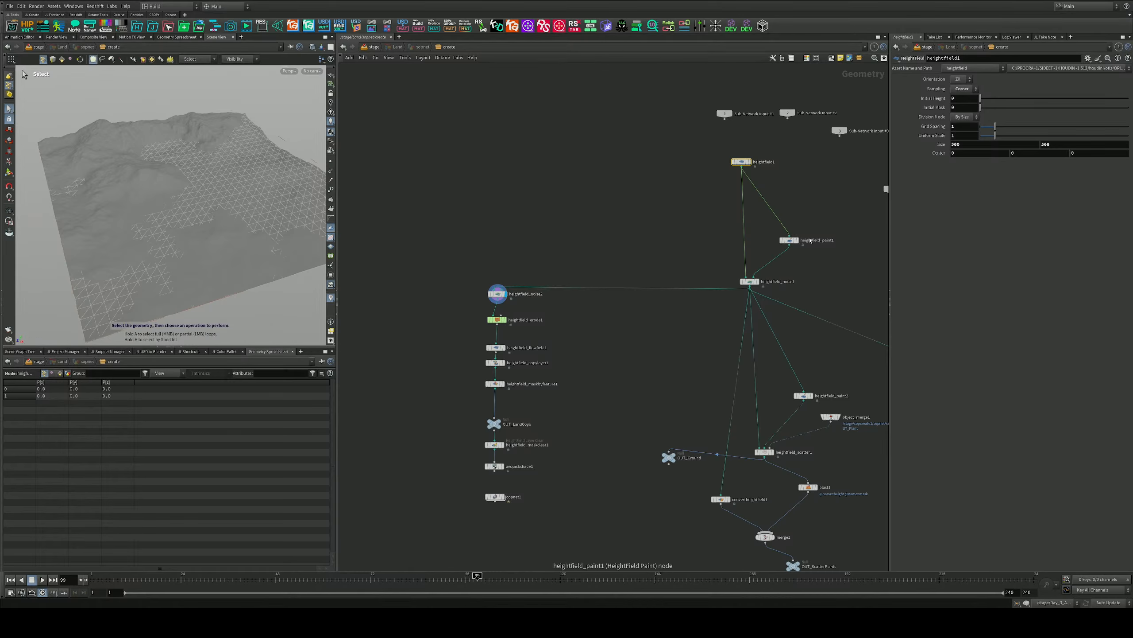
click(808, 242)
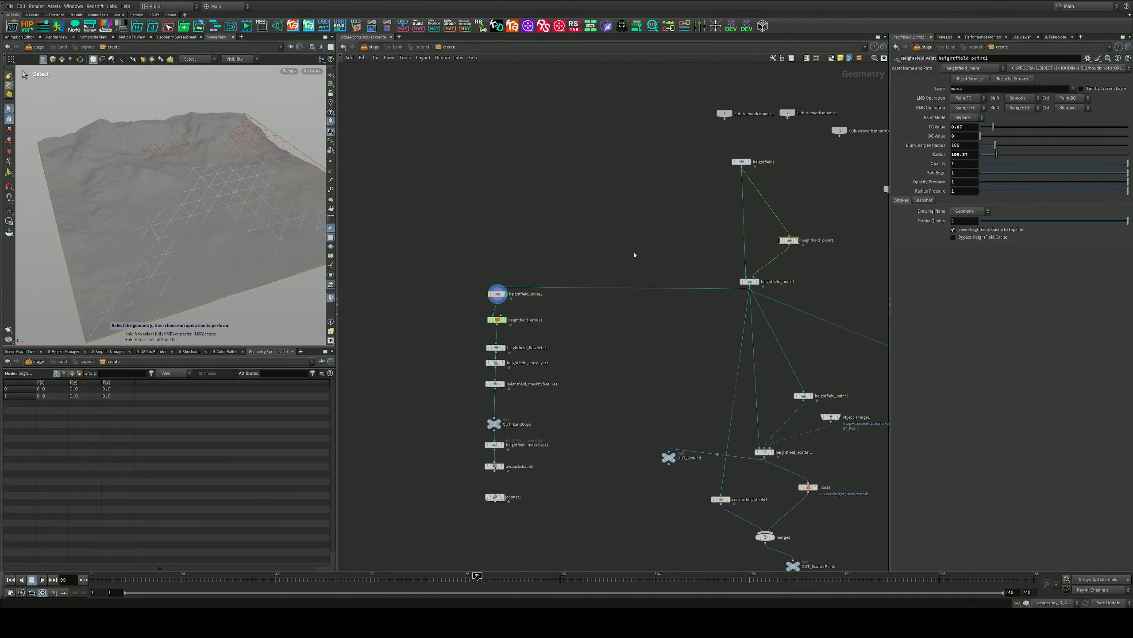
drag(821, 224, 750, 262)
middle_drag(811, 261, 809, 233)
drag(811, 233, 770, 199)
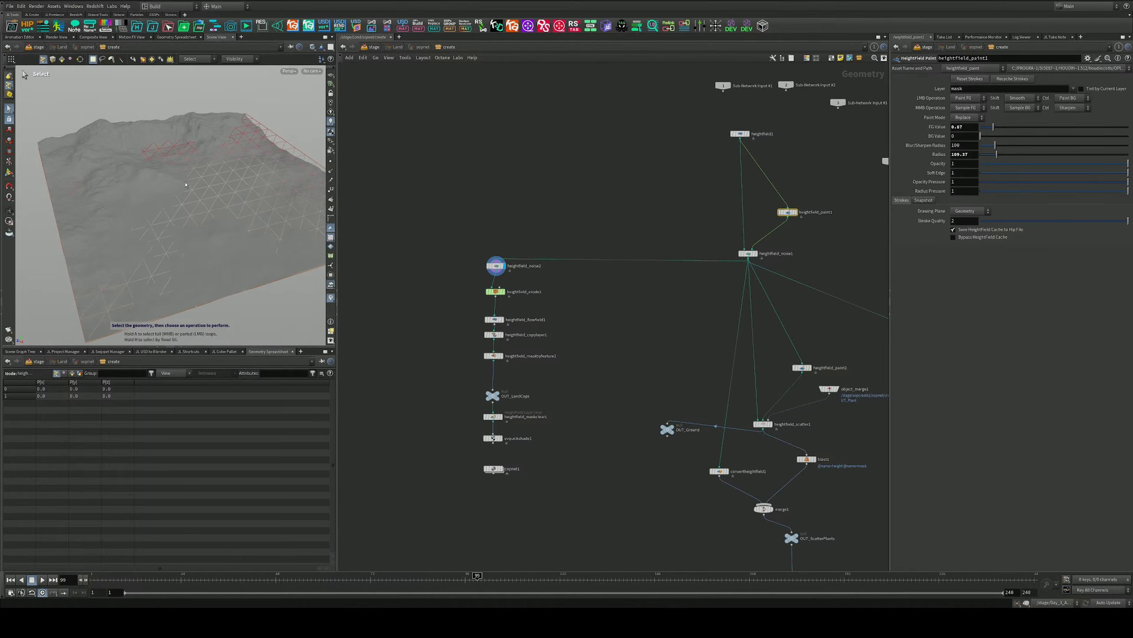
Display heightfield_noise1 and heightfield_noise2 in turn to compare the terrain with and without the second noise
scroll(746, 237, up, 3)
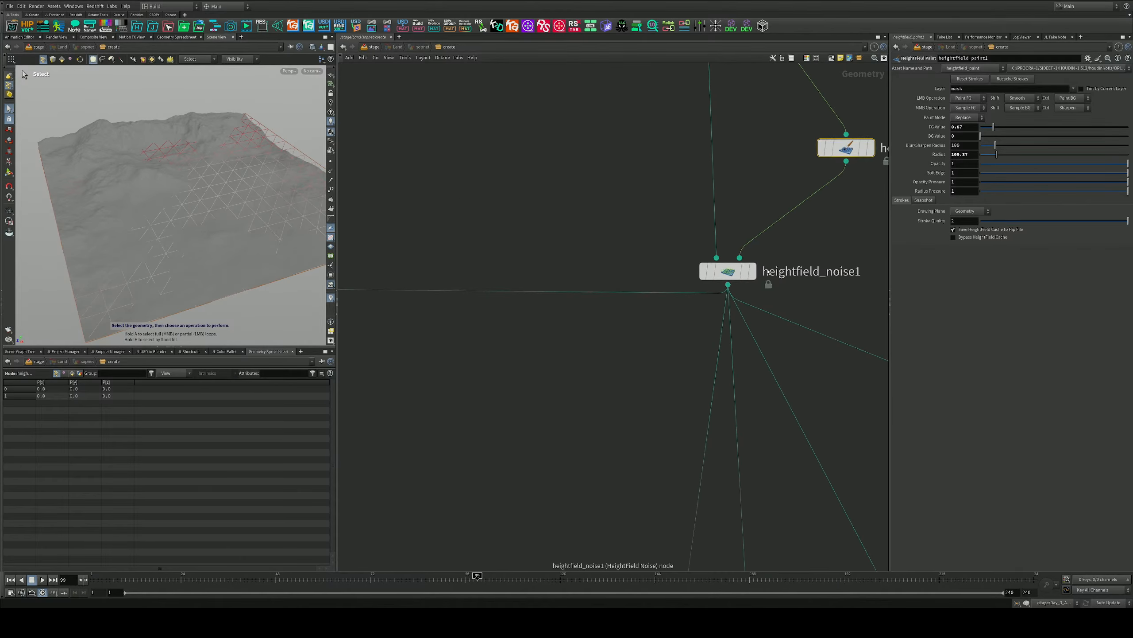
click(752, 271)
scroll(443, 218, down, 3)
middle_drag(443, 217, 850, 185)
scroll(583, 212, up, 3)
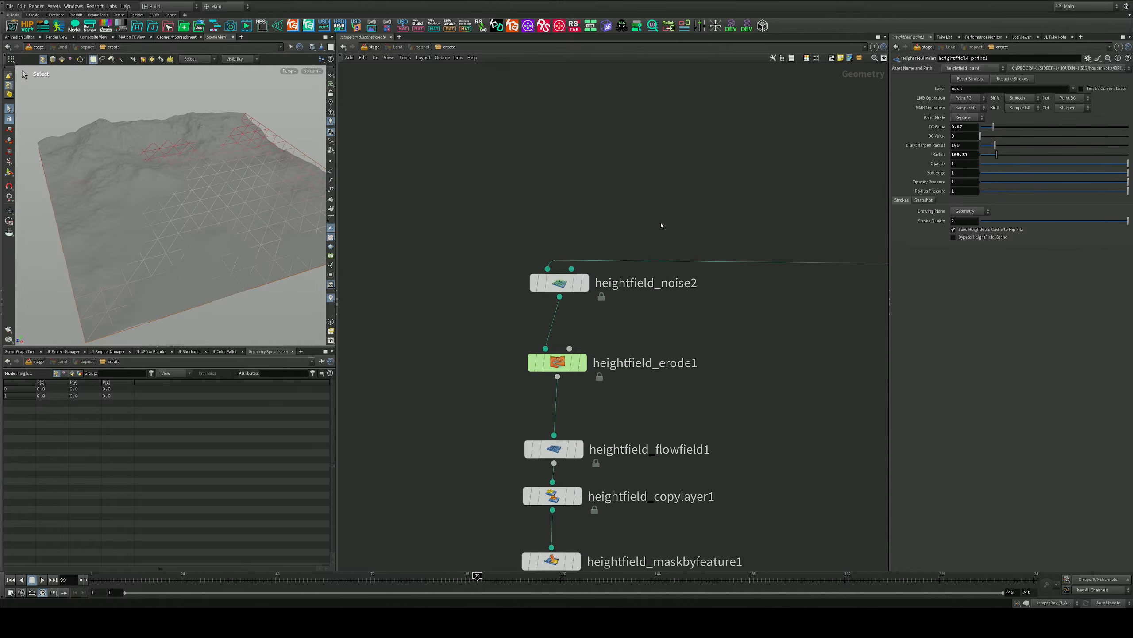
click(587, 285)
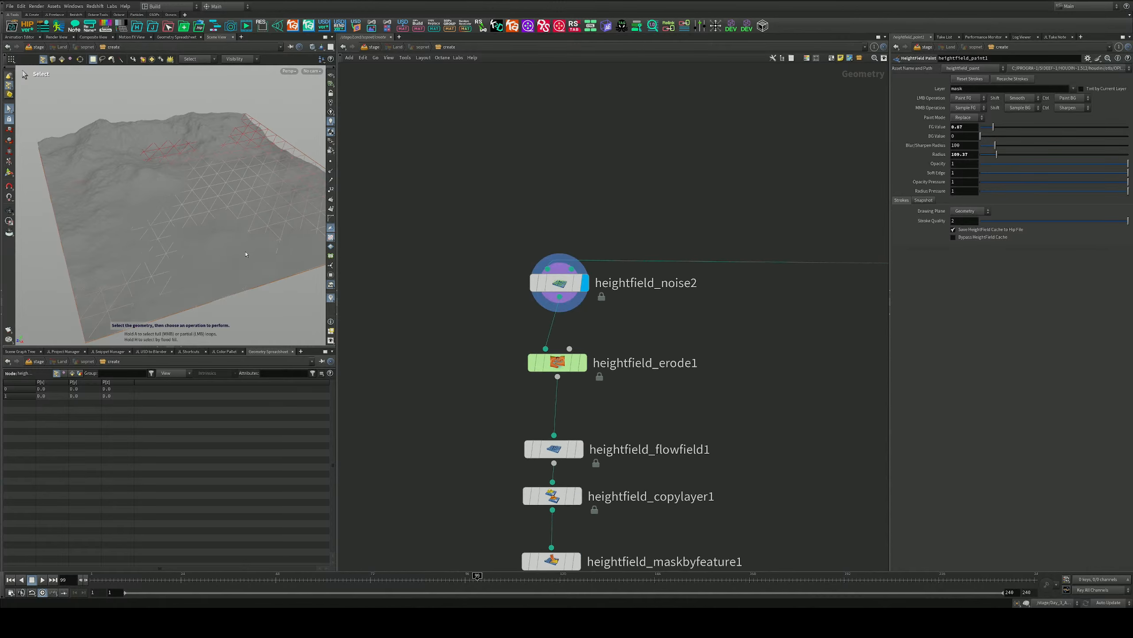
alt+drag(246, 253, 247, 249)
alt+right_drag(247, 249, 261, 219)
alt+drag(262, 218, 241, 232)
alt+right_drag(240, 232, 210, 210)
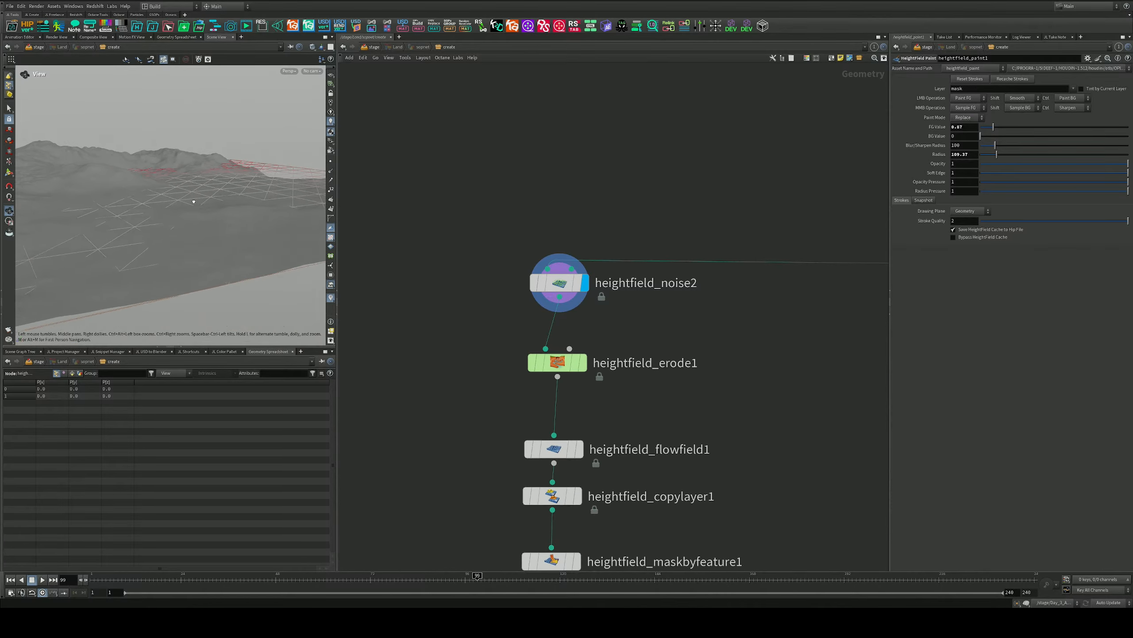
alt+drag(210, 210, 192, 205)
middle_drag(633, 341, 621, 260)
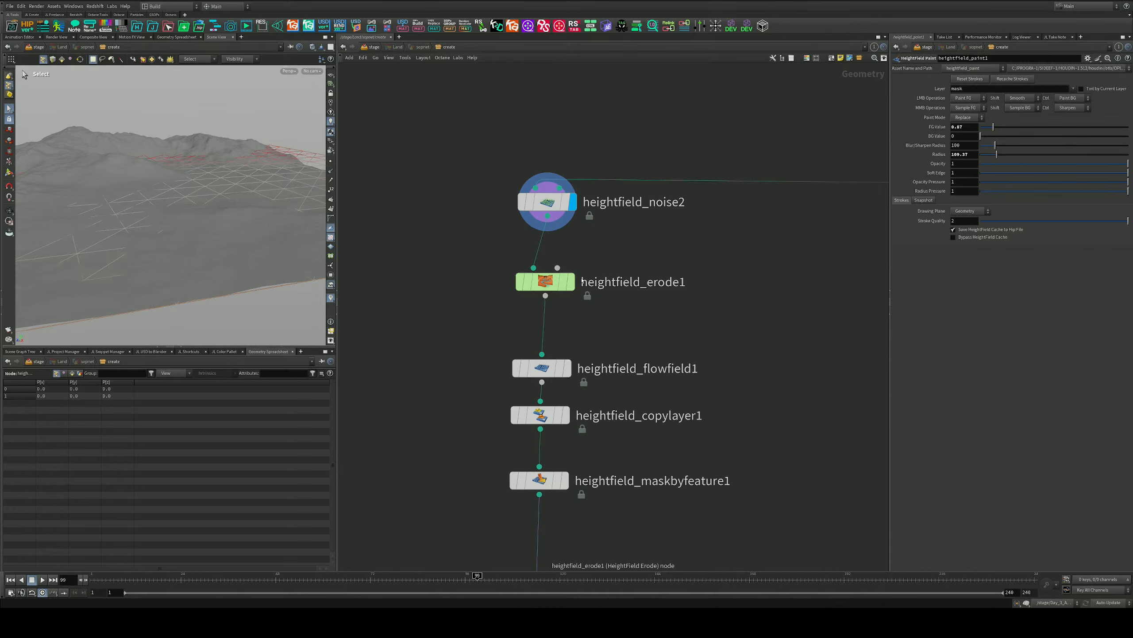
Display the heightfield_erode1 result and check the volume layers listed in its node information
mouse_move(567, 287)
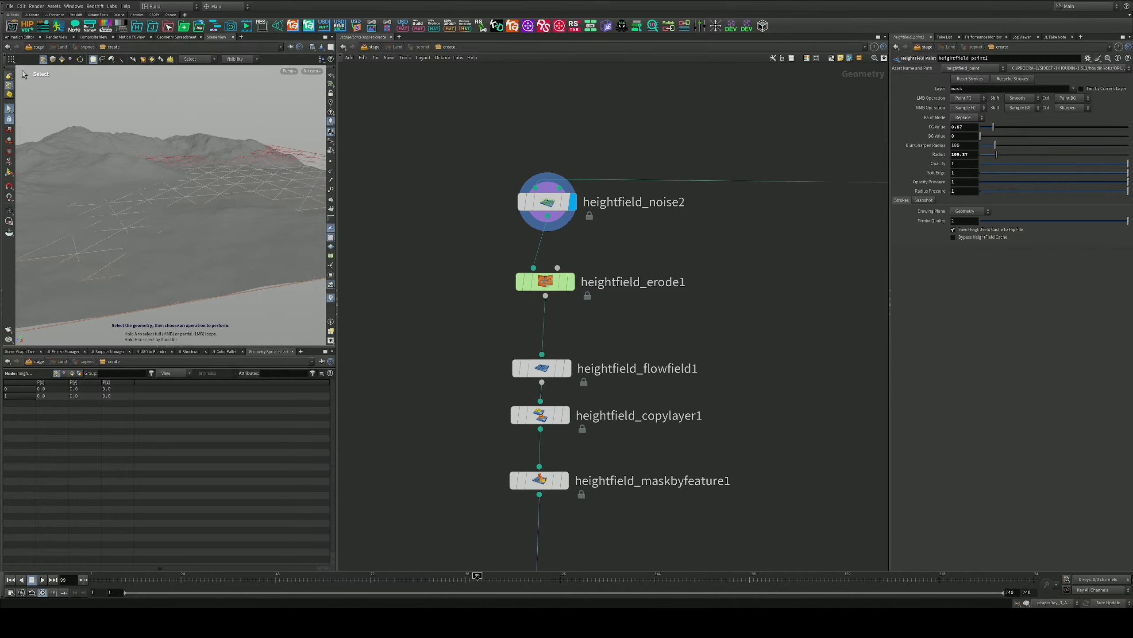
click(572, 281)
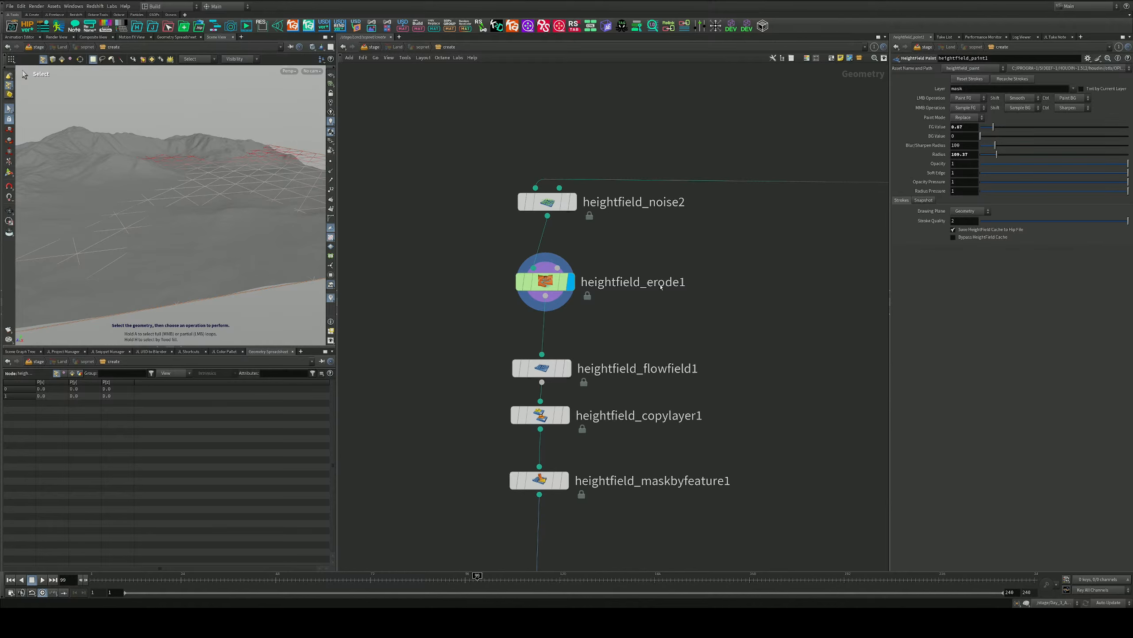
middle_click(557, 279)
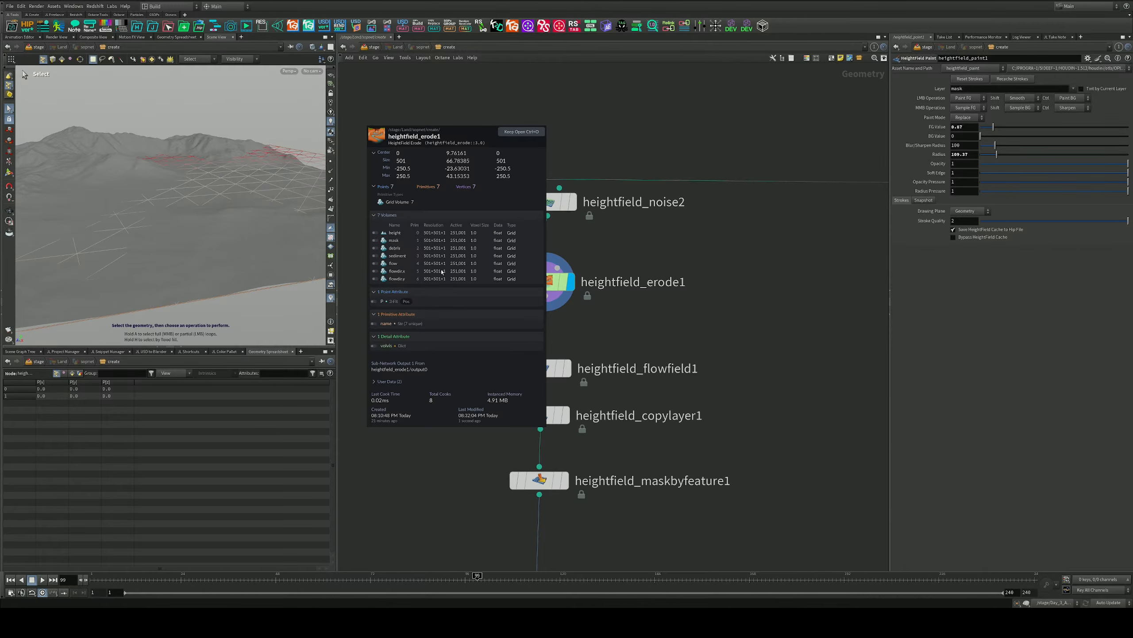
middle_drag(613, 334, 631, 262)
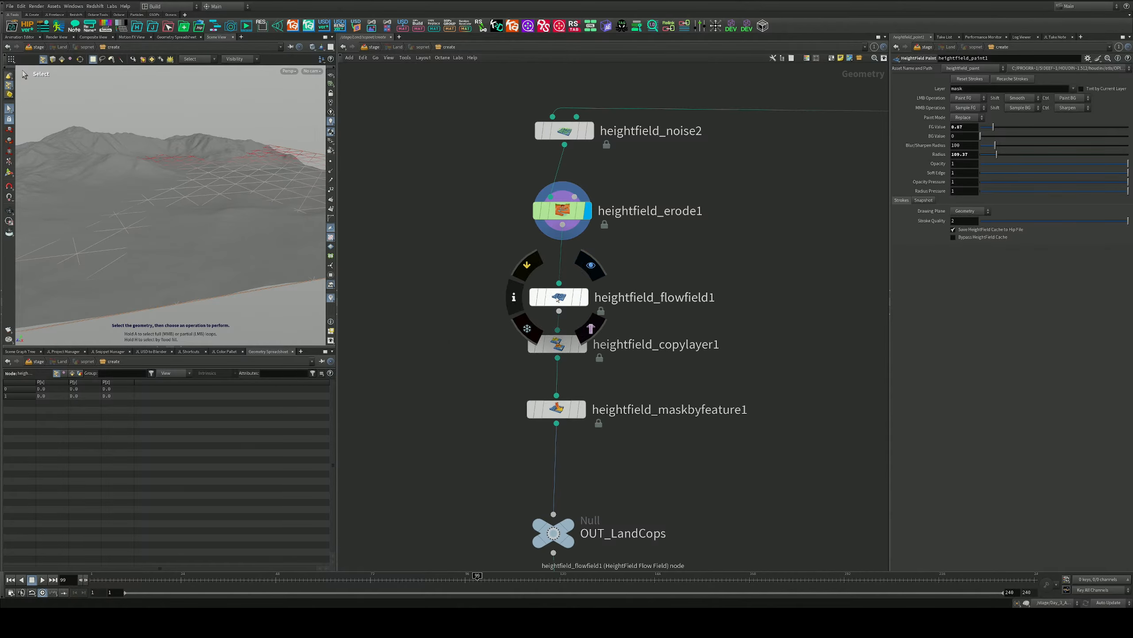
Display the heightfield_flowfield1 result and examine the flow mask on the terrain from above
drag(585, 297, 585, 281)
click(585, 281)
mouse_move(182, 210)
alt+mouse_down()
mouse_move(184, 238)
mouse_move(192, 223)
alt+mouse_up()
alt+right_drag(193, 223, 170, 210)
alt+drag(169, 210, 147, 192)
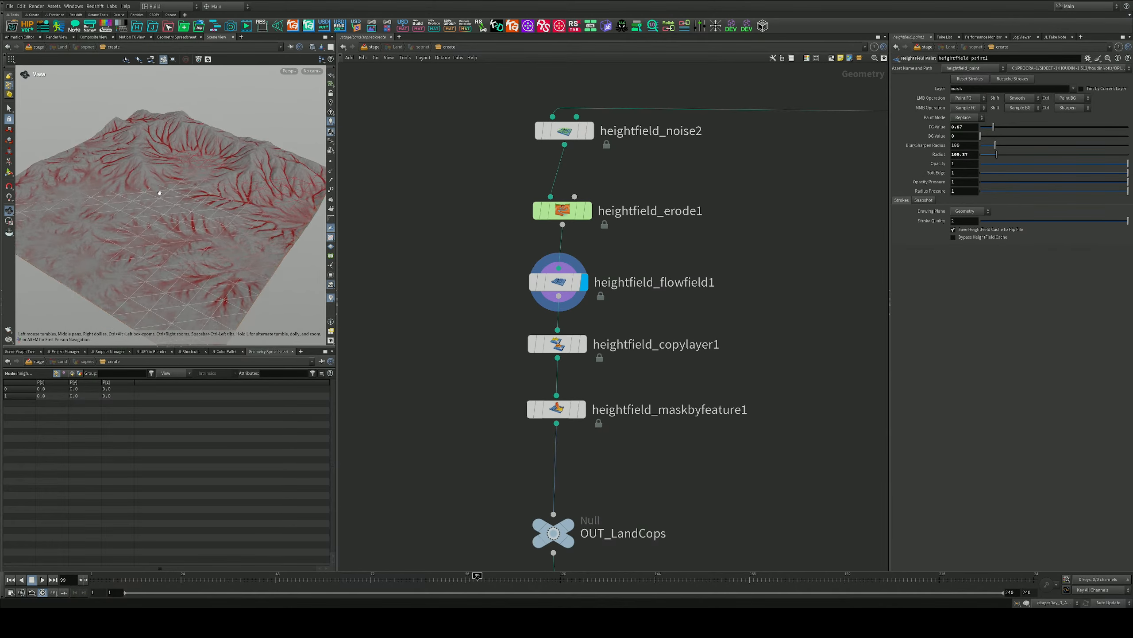
Check the layer settings of heightfield_copylayer1, and display heightfield_maskbyfeature1 with its slope mask settings
middle_drag(633, 331, 672, 284)
drag(666, 273, 521, 319)
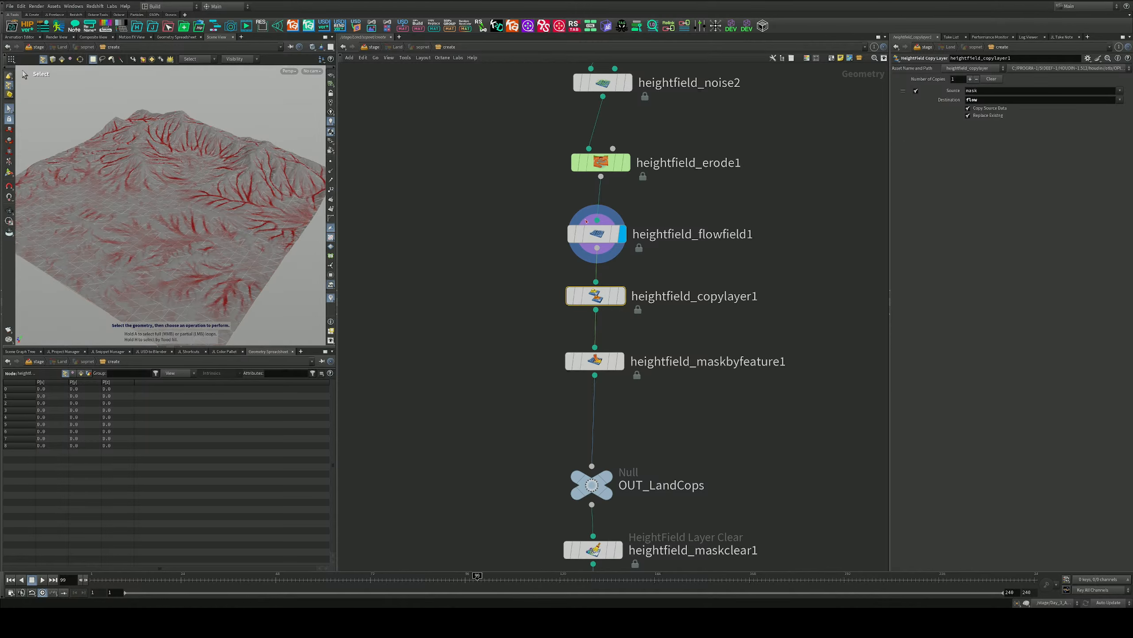
middle_drag(644, 266, 640, 216)
drag(696, 214, 529, 273)
click(617, 244)
middle_drag(662, 285, 663, 220)
click(603, 249)
key(r)
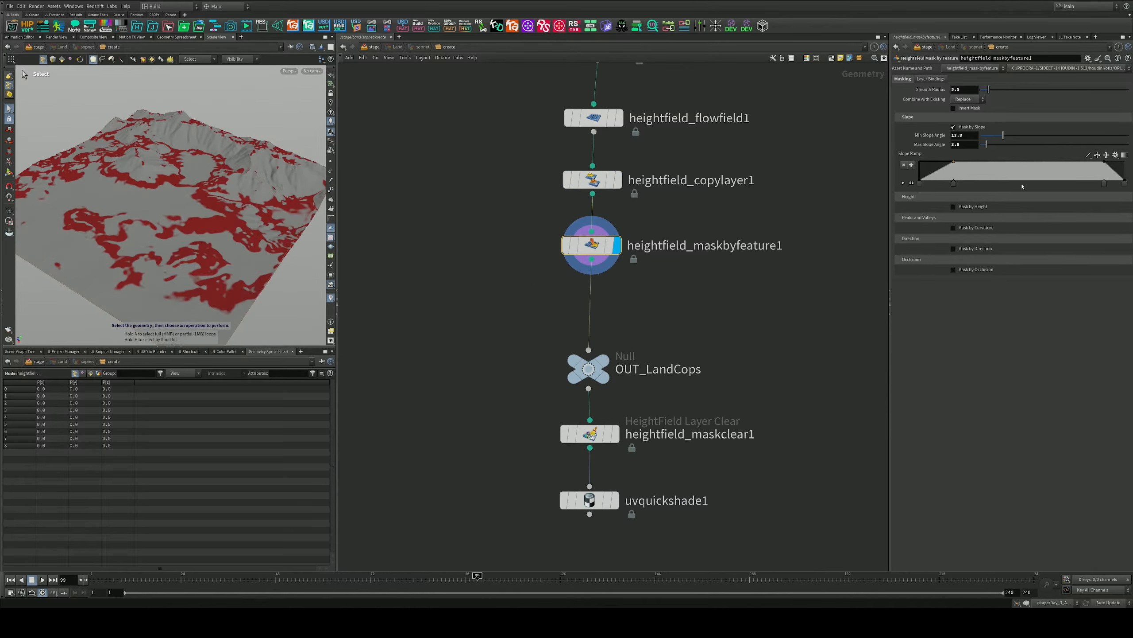
Duplicate heightfield_copylayer1 into the chain between heightfield_maskbyfeature1 and OUT_LandCops, with the copy's destination layer set to plants
middle_drag(706, 274, 706, 256)
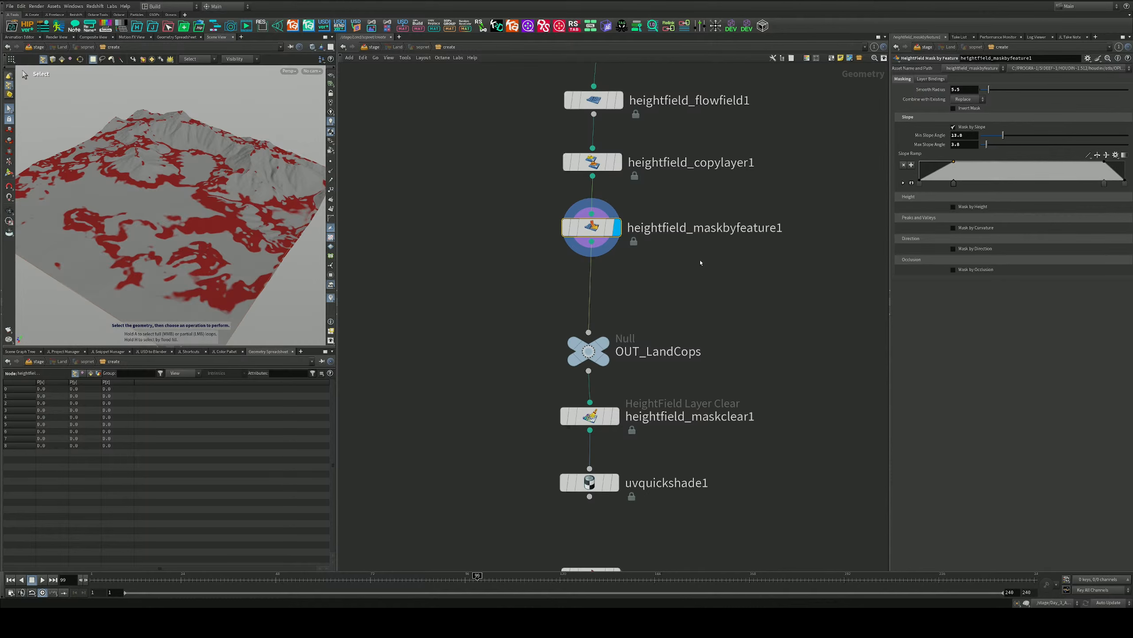
middle_drag(647, 295, 621, 282)
alt+drag(601, 206, 605, 324)
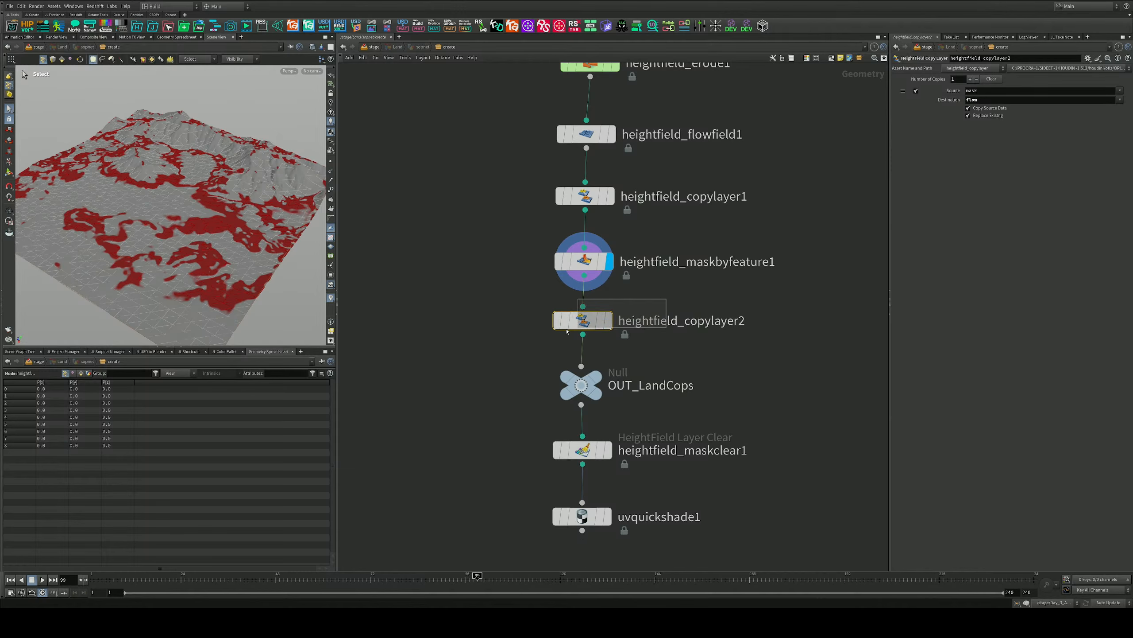
double_click(982, 100)
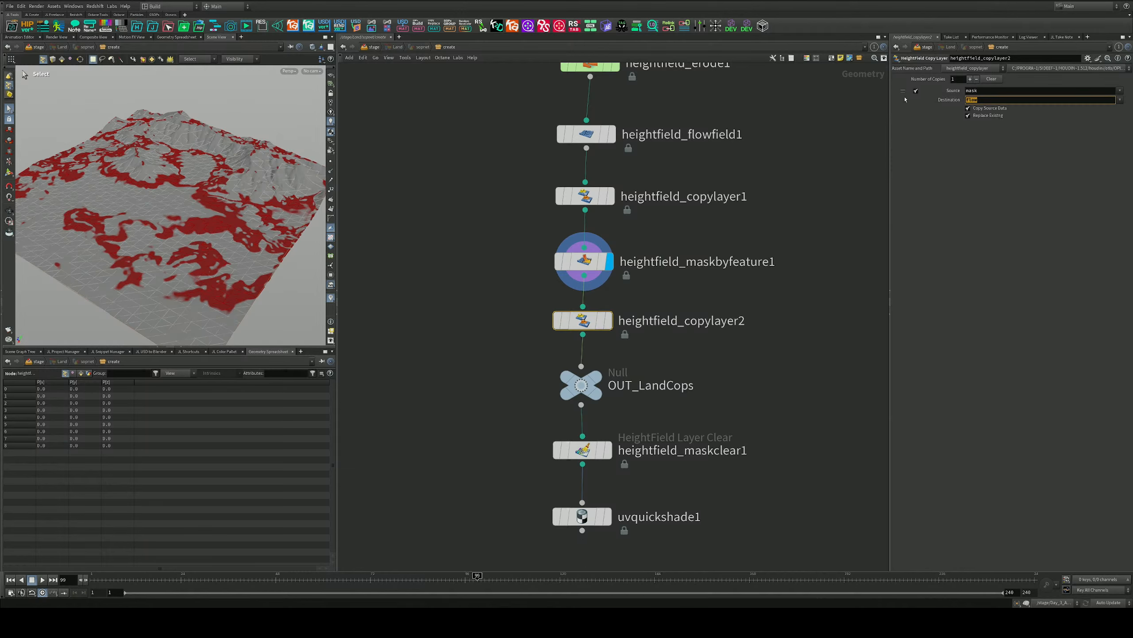
text(plants)
key(Return)
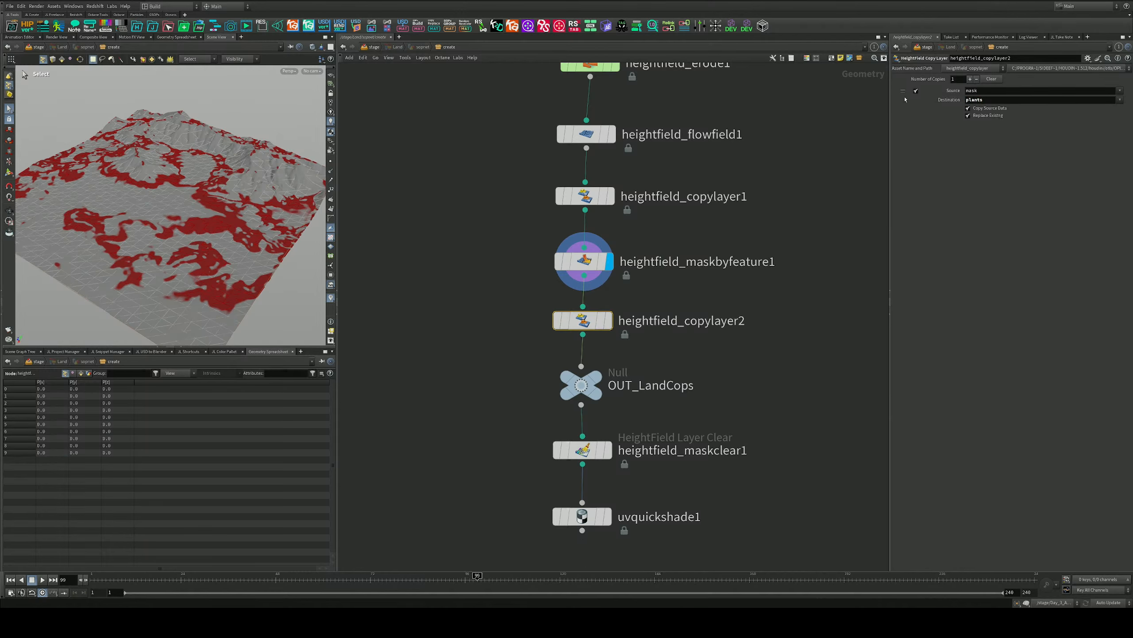
Display the result of the OUT_LandCops null and show its parameters
middle_drag(611, 320, 645, 213)
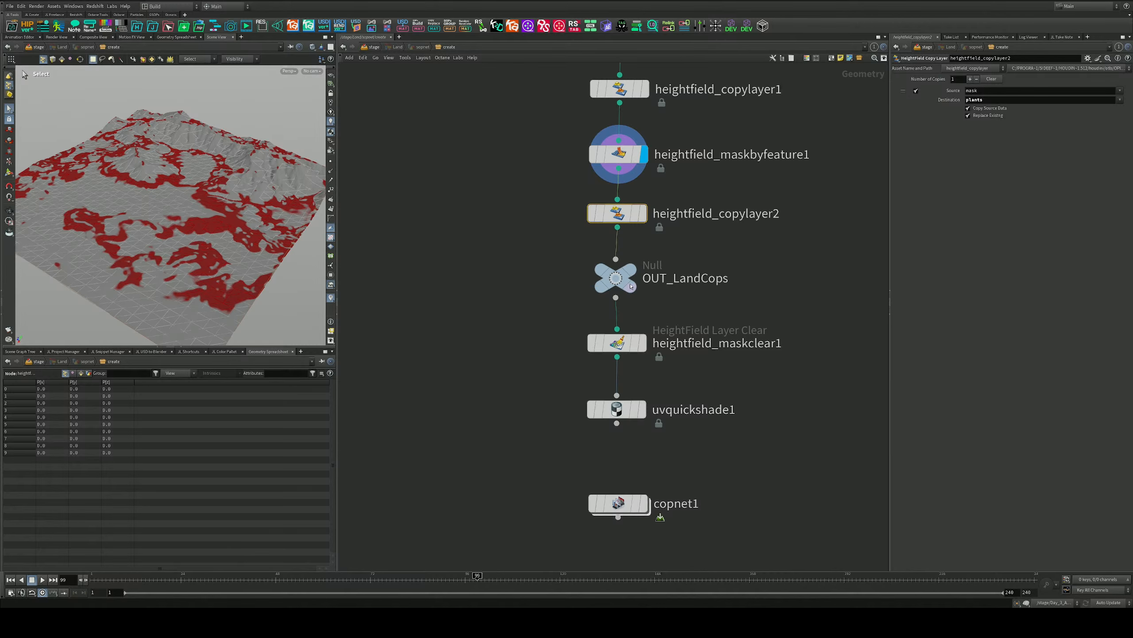
mouse_move(620, 279)
mouse_down()
mouse_move(631, 269)
mouse_move(619, 275)
mouse_up()
drag(686, 243, 552, 304)
middle_drag(695, 297, 685, 202)
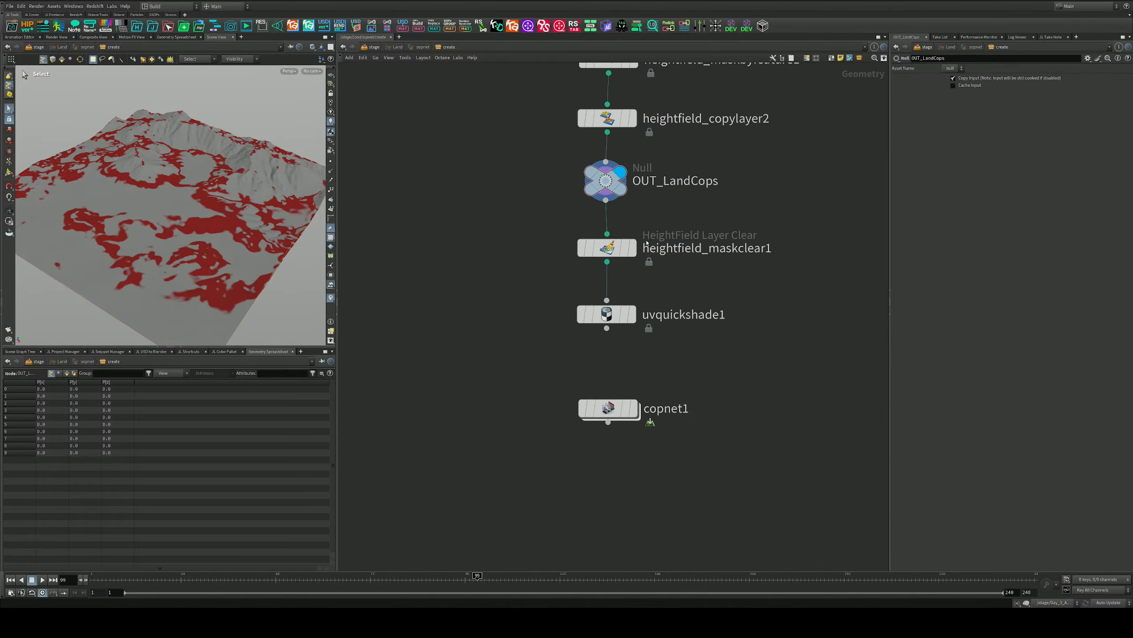
Display heightfield_maskclear1 and uvquickshade1 in turn to view the terrain without the mask and with its texture
click(632, 248)
middle_drag(693, 271, 701, 233)
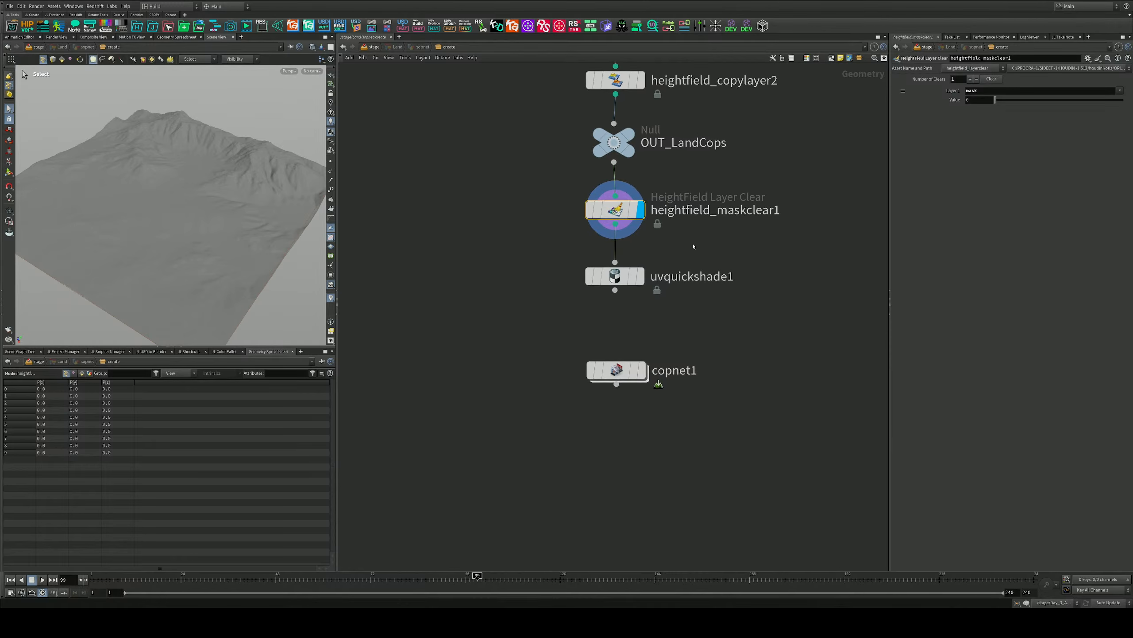
click(640, 276)
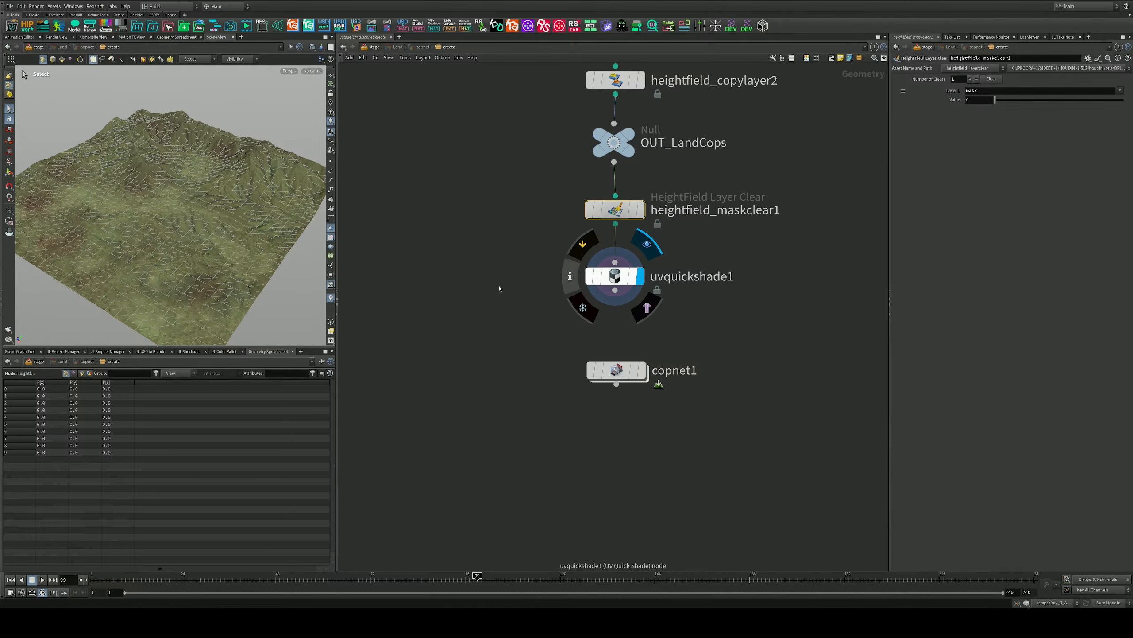
mouse_move(225, 227)
alt+mouse_down()
mouse_move(219, 193)
mouse_move(208, 219)
alt+mouse_up()
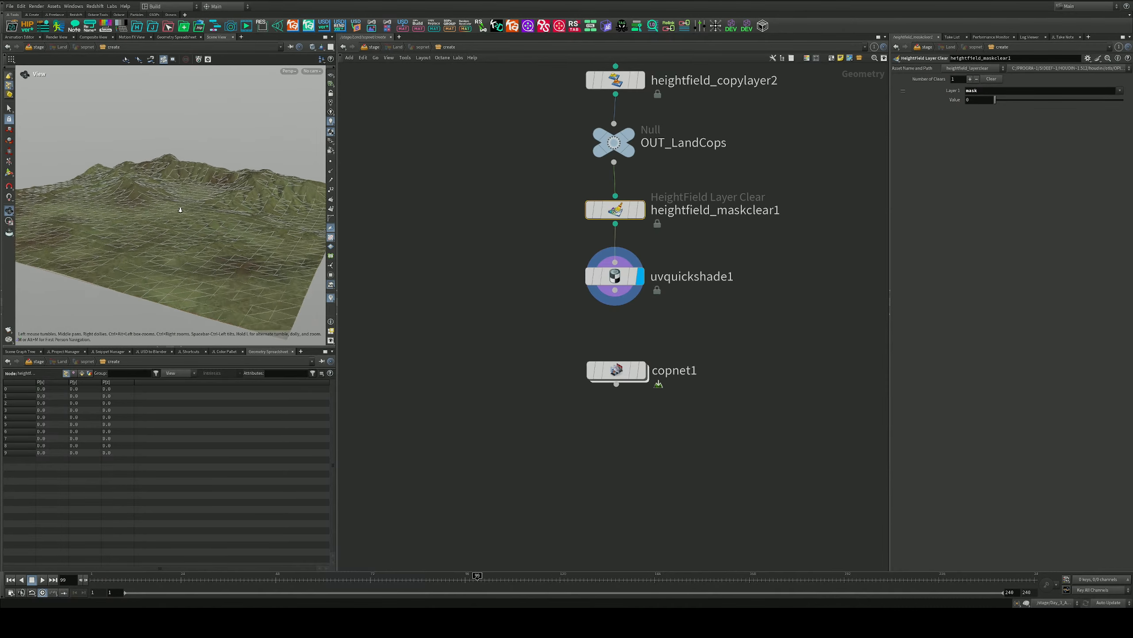
alt+right_drag(208, 219, 211, 212)
Enter the copnet1 network and show the SOP path setting of its sopimport1 node
double_click(616, 369)
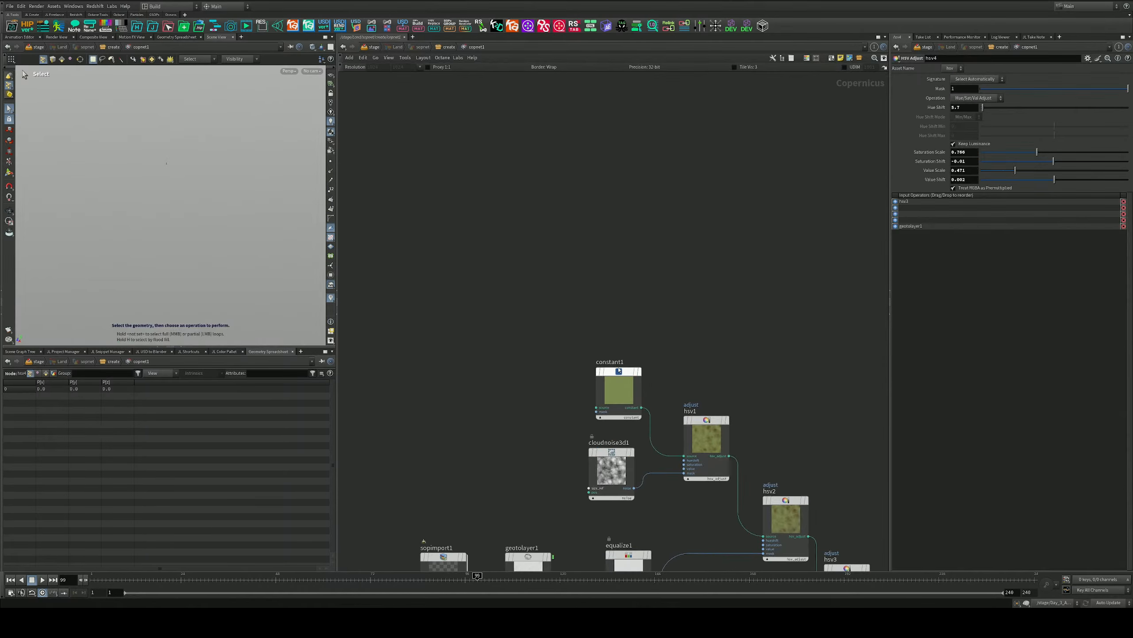
scroll(475, 334, down, 3)
middle_drag(475, 335, 506, 218)
scroll(491, 303, up, 6)
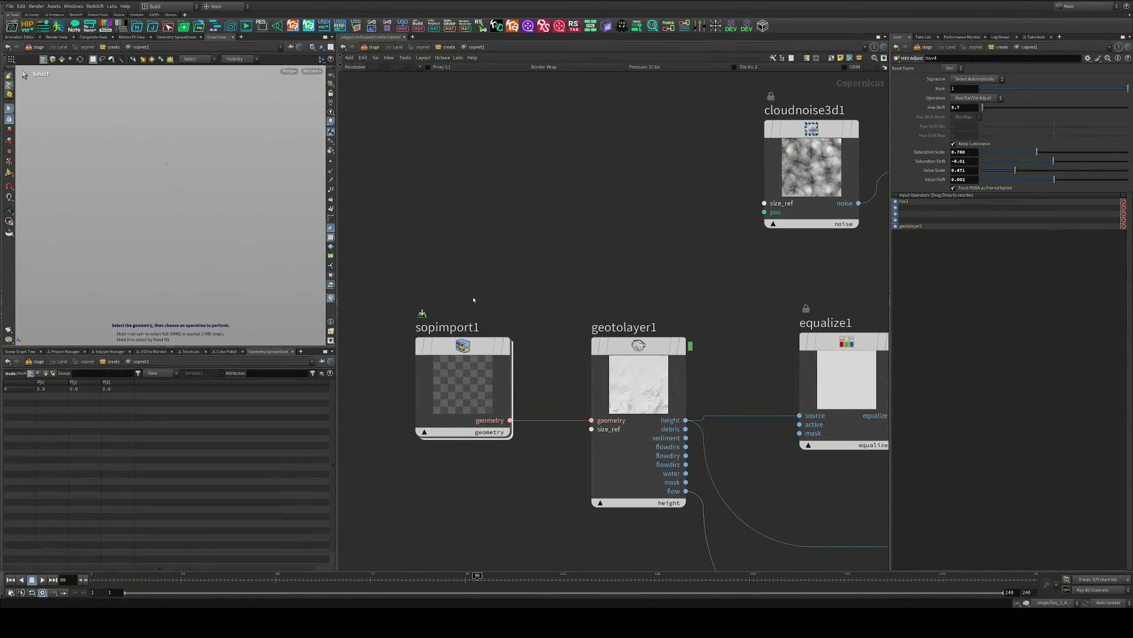
middle_drag(517, 303, 570, 258)
drag(655, 223, 431, 451)
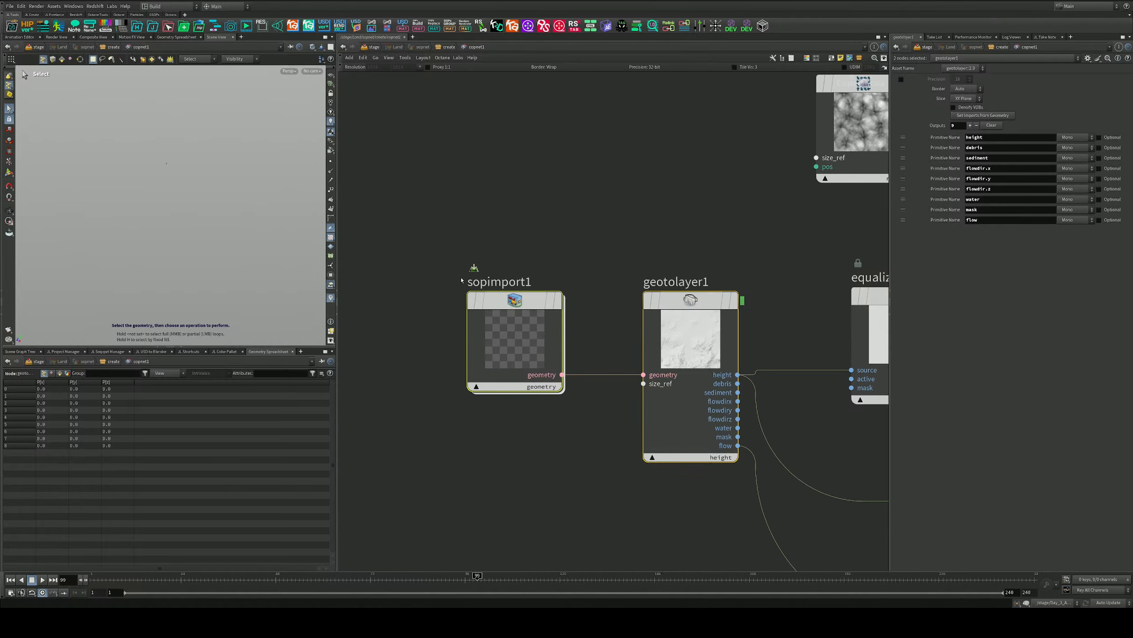
click(506, 357)
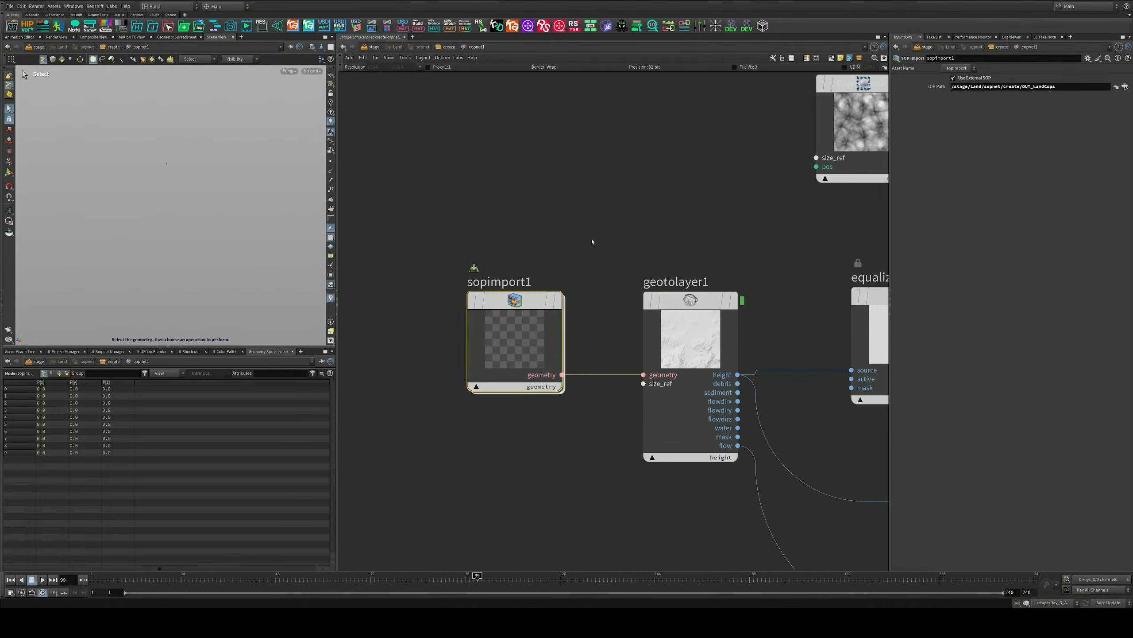
Examine the layers output by geotolayer1 and follow its connections through equalize1 and the HSV adjust nodes
middle_drag(592, 241, 516, 183)
drag(499, 144, 638, 427)
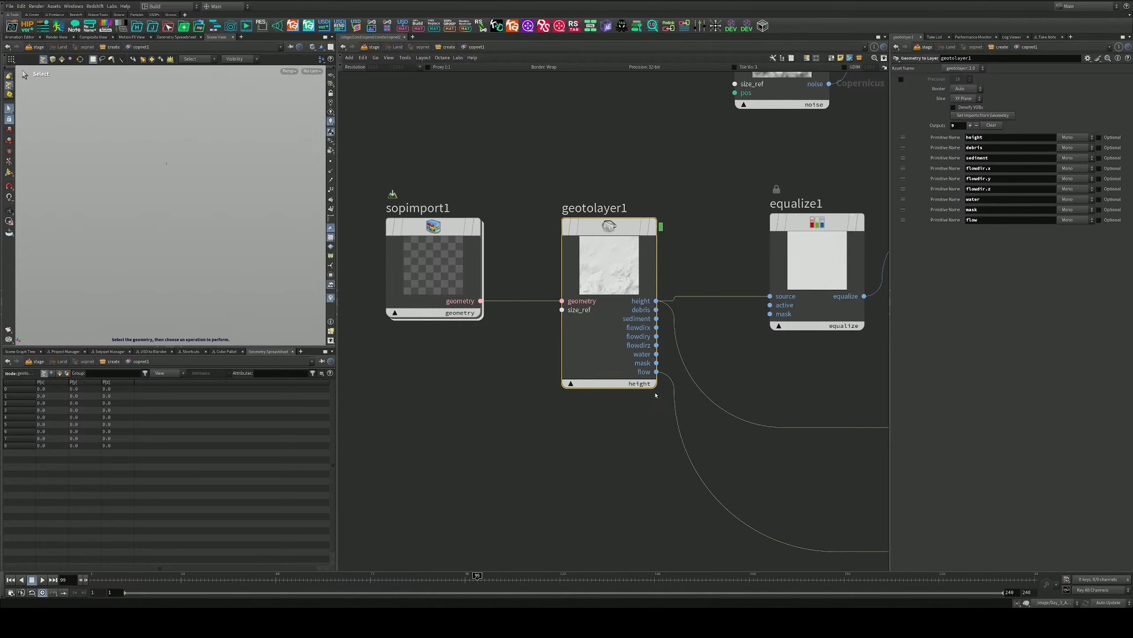
middle_drag(720, 276, 563, 301)
middle_drag(655, 372, 551, 380)
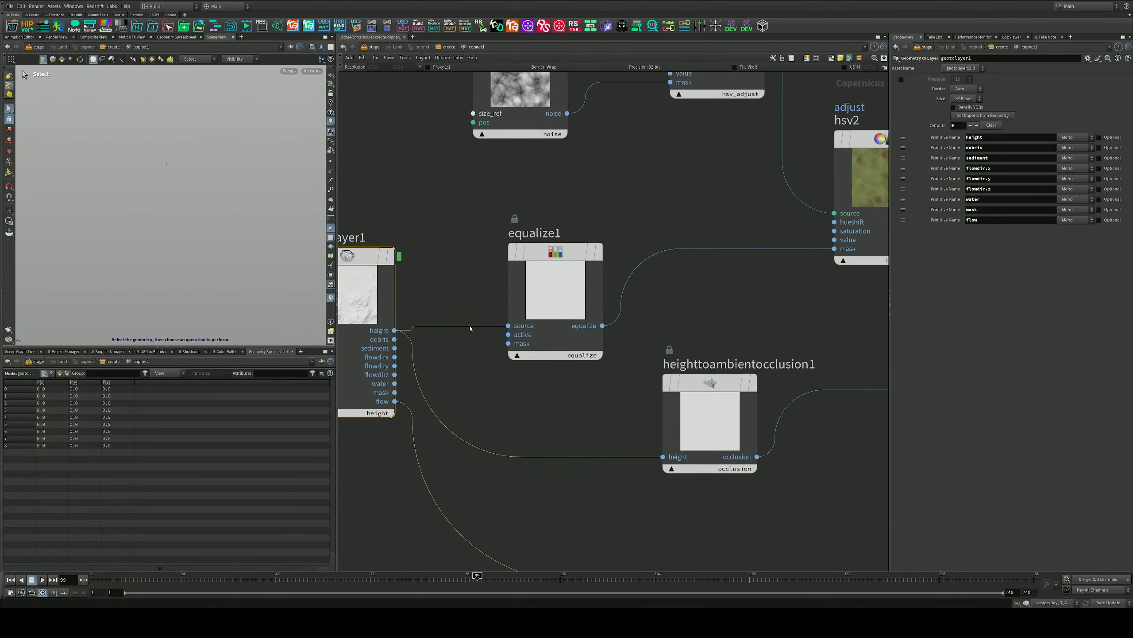
middle_drag(484, 274, 505, 355)
scroll(505, 354, down, 4)
scroll(544, 349, up, 3)
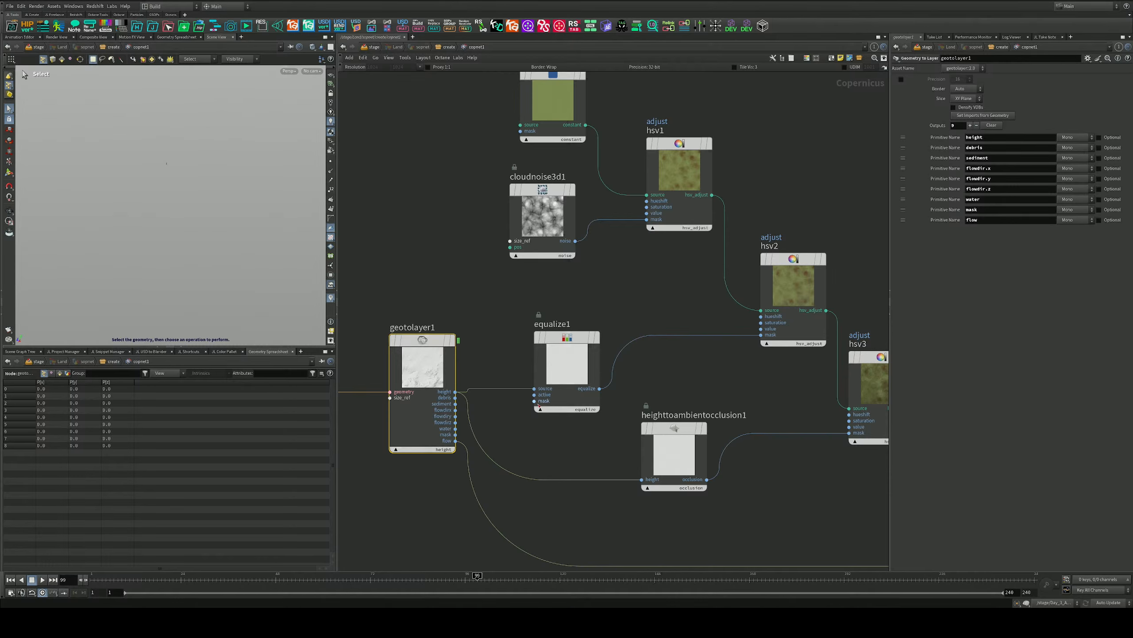
mouse_move(603, 316)
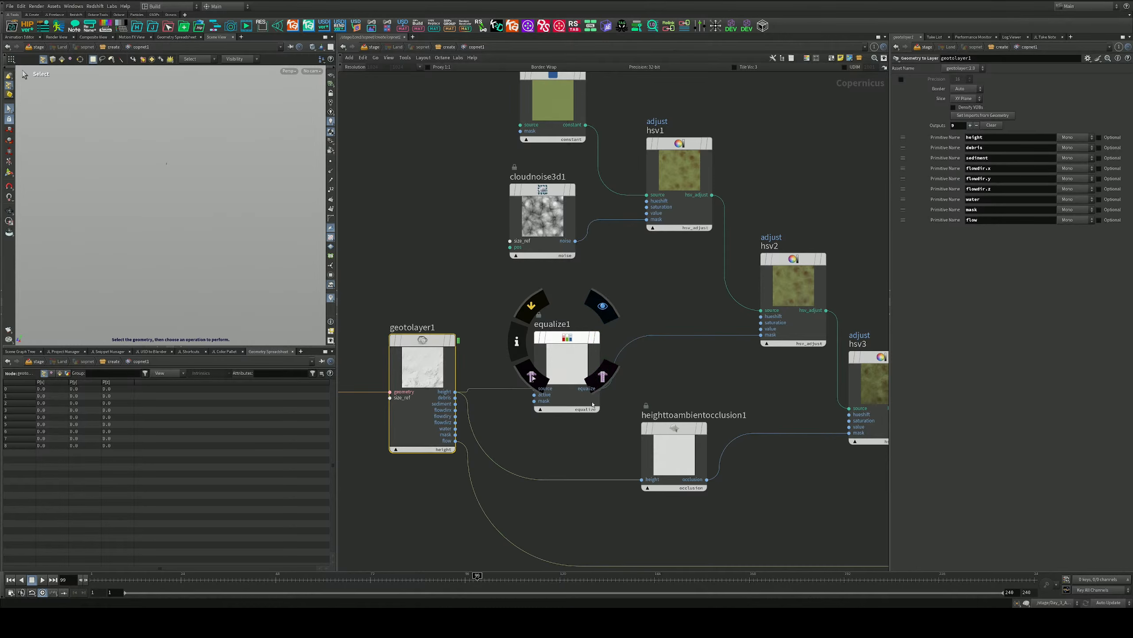
middle_drag(643, 404, 625, 303)
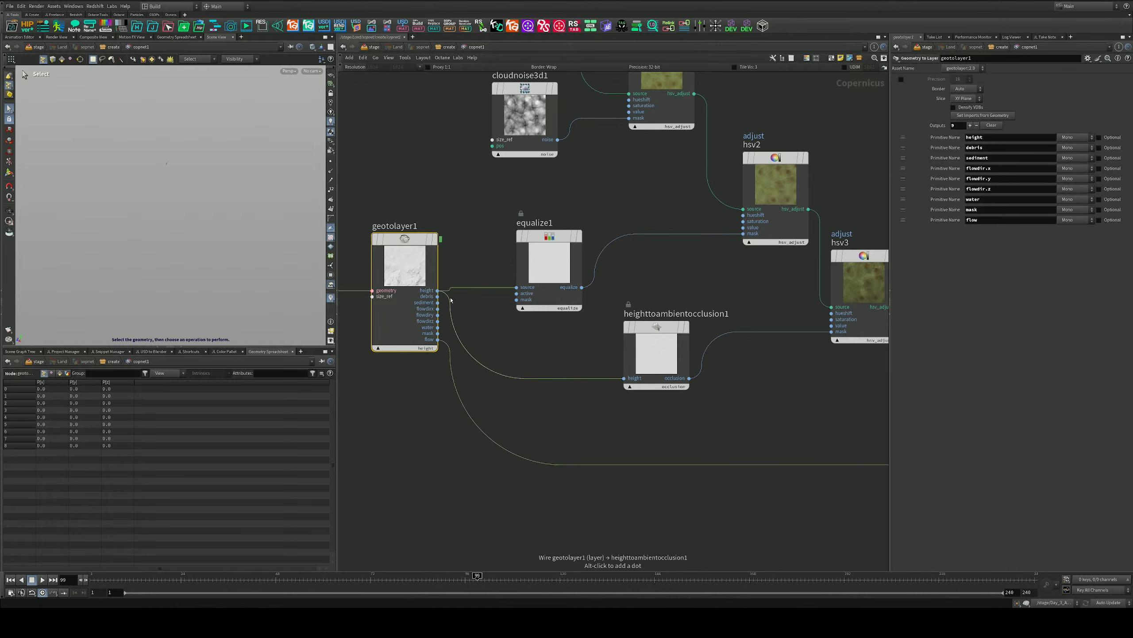
Show the parameters of heighttoambientocclusion1 and follow its connection to hsv3
click(661, 353)
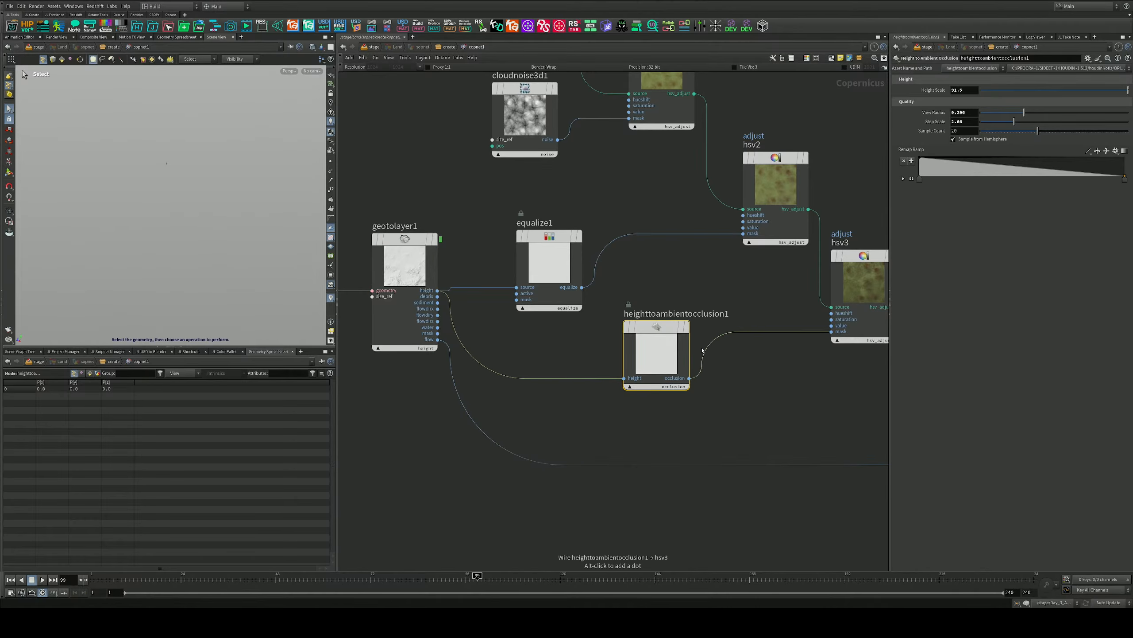
scroll(704, 357, up, 2)
scroll(746, 390, down, 2)
middle_drag(790, 400, 670, 385)
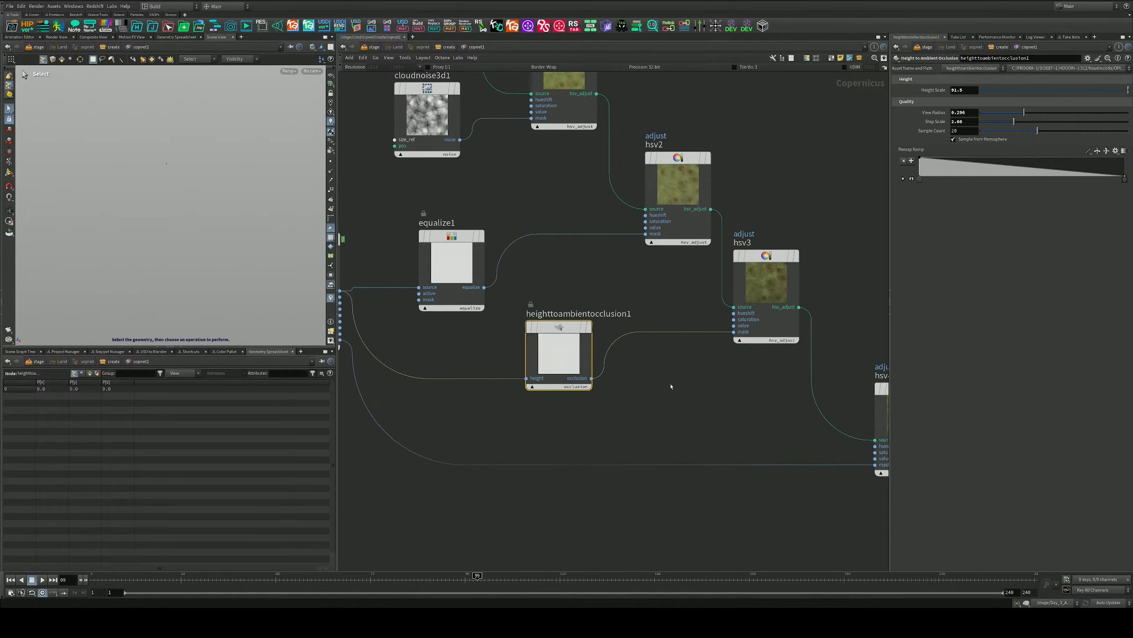
Wire the occlusion output of heighttoambientocclusion1 into the FINAL_COLOR null and move the null farther from the chain
click(591, 378)
scroll(674, 404, down, 5)
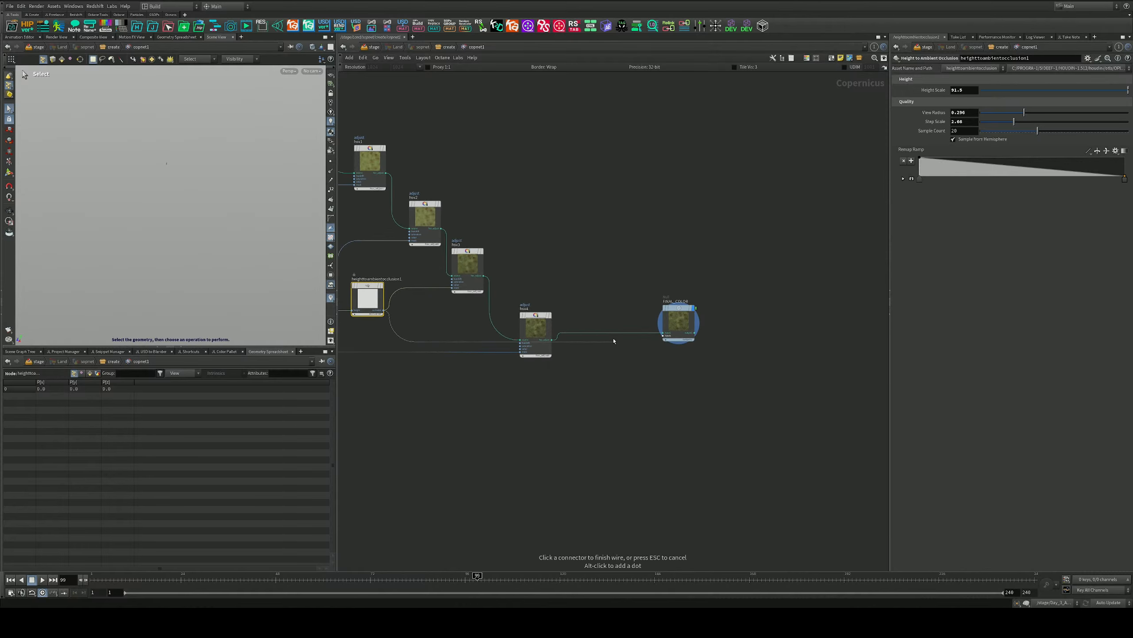
click(662, 332)
drag(678, 321, 705, 387)
middle_drag(473, 384, 655, 405)
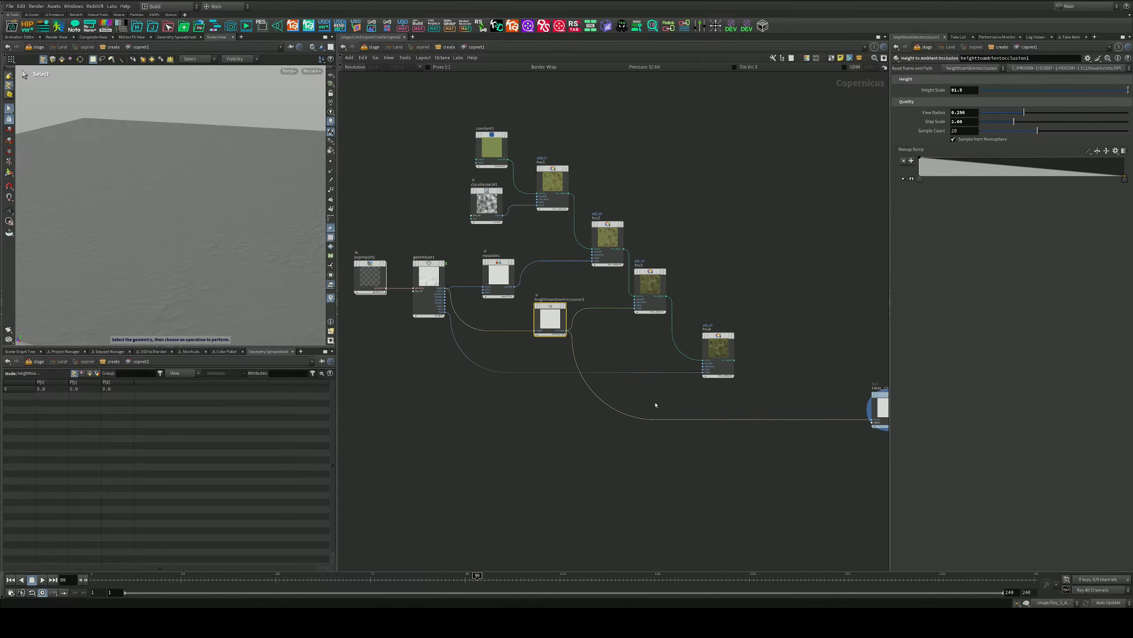
Frame the occlusion image in the viewport and view it from another angle
middle_drag(772, 365, 514, 336)
key(space+g)
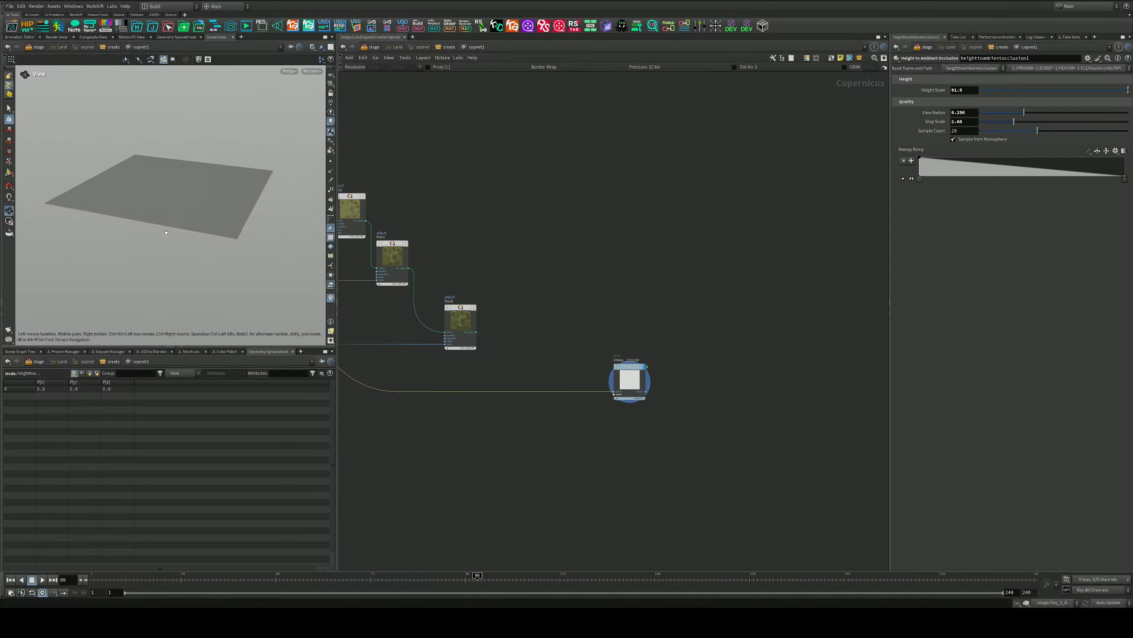
drag(166, 232, 210, 223)
right_drag(210, 223, 286, 232)
middle_drag(485, 242, 728, 269)
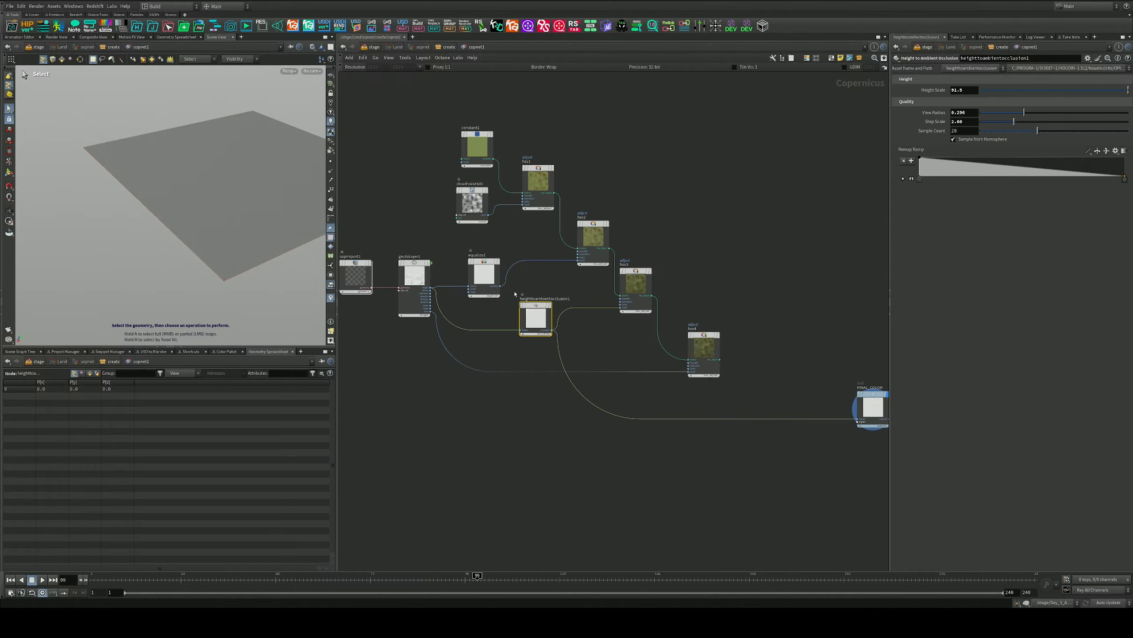
Return to the create network and view the occlusion-textured terrain from several angles
click(445, 48)
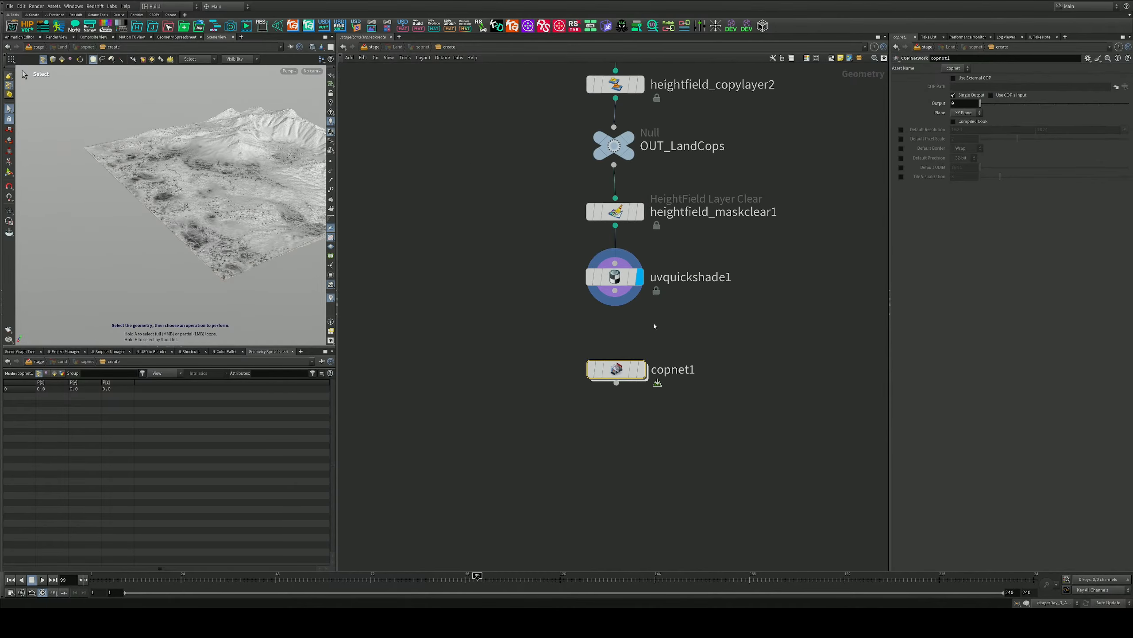
key(space)
drag(252, 179, 234, 184)
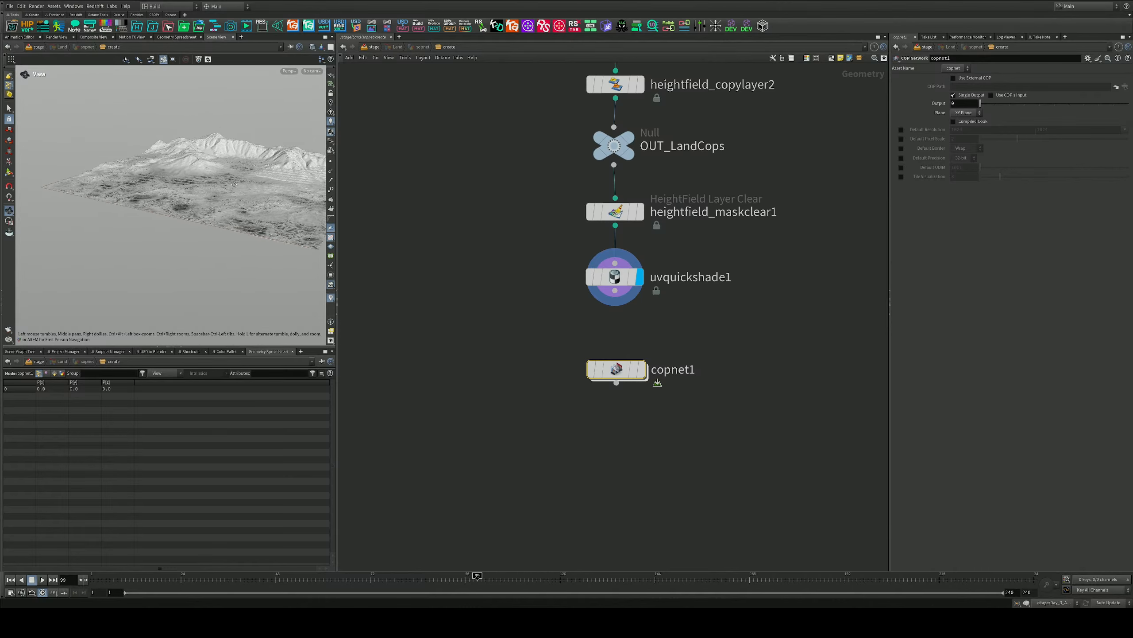
right_drag(235, 184, 273, 197)
drag(272, 197, 241, 152)
middle_drag(241, 152, 278, 113)
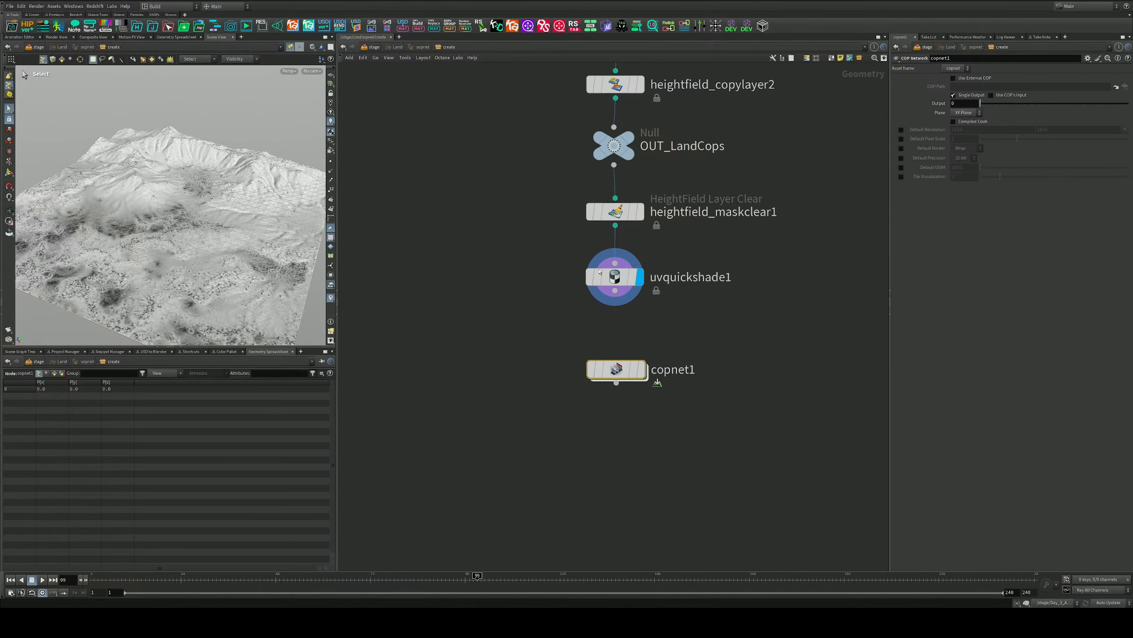
Reopen the copnet1 network and locate heighttoambientocclusion1
double_click(616, 368)
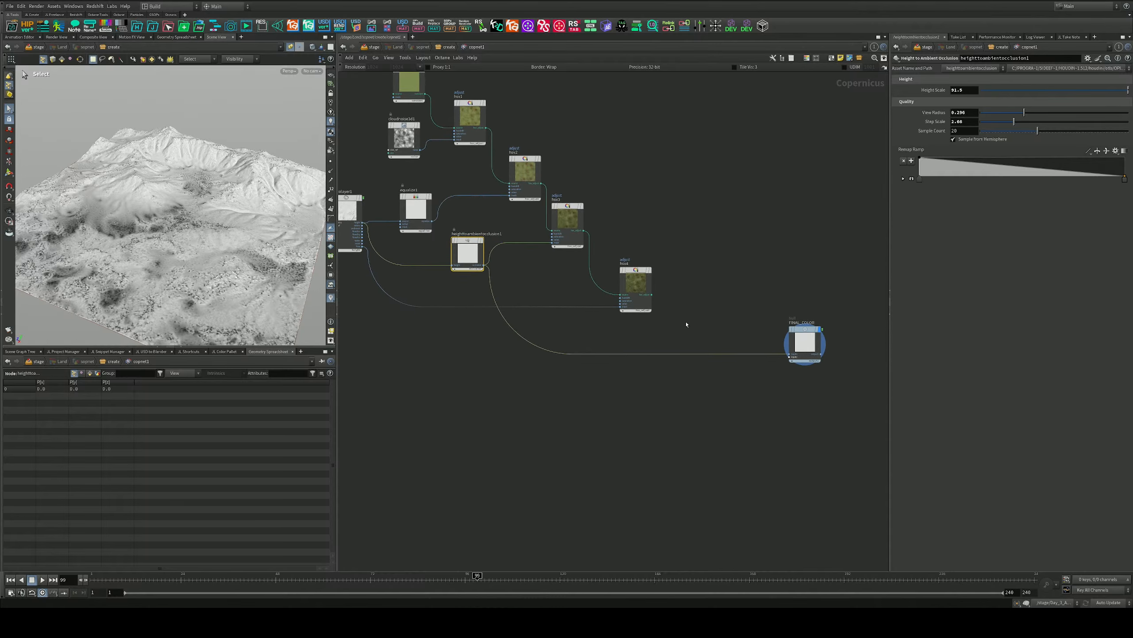
scroll(723, 331, up, 4)
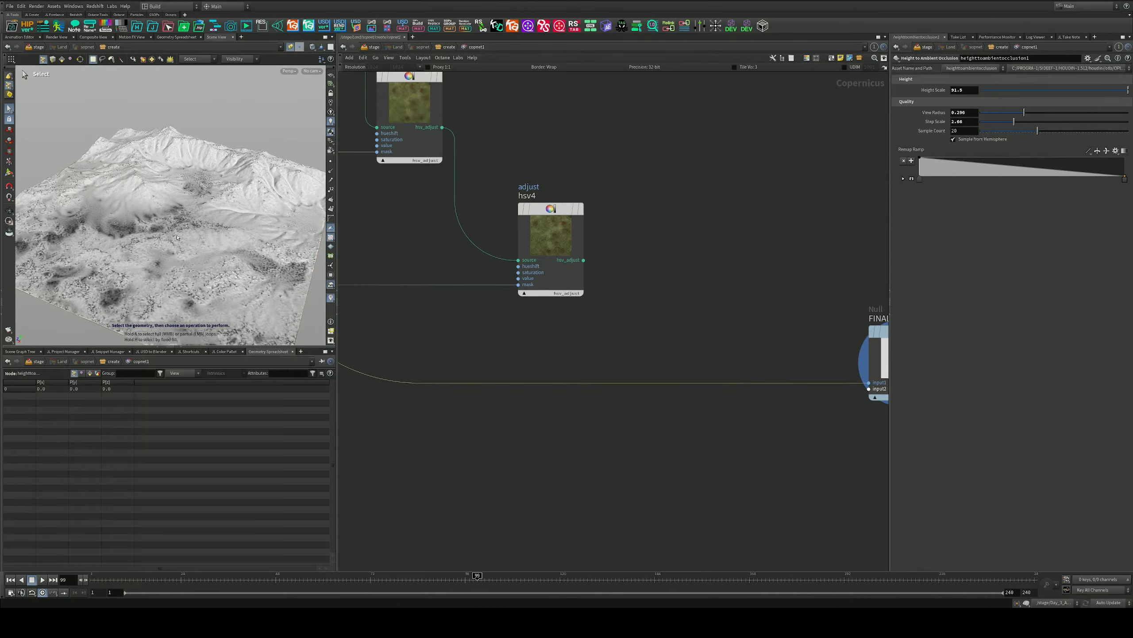
middle_drag(672, 359, 943, 405)
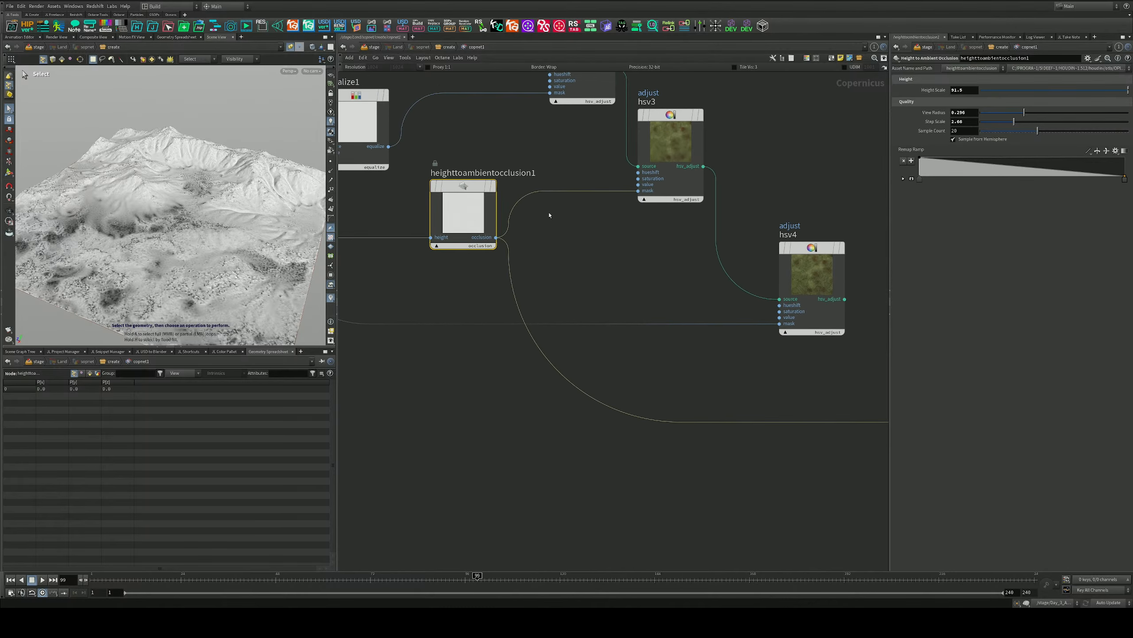
Wire the equalize1 output into the height input of heighttoambientocclusion1 and inspect the terrain
middle_drag(502, 187, 617, 260)
drag(502, 219, 544, 311)
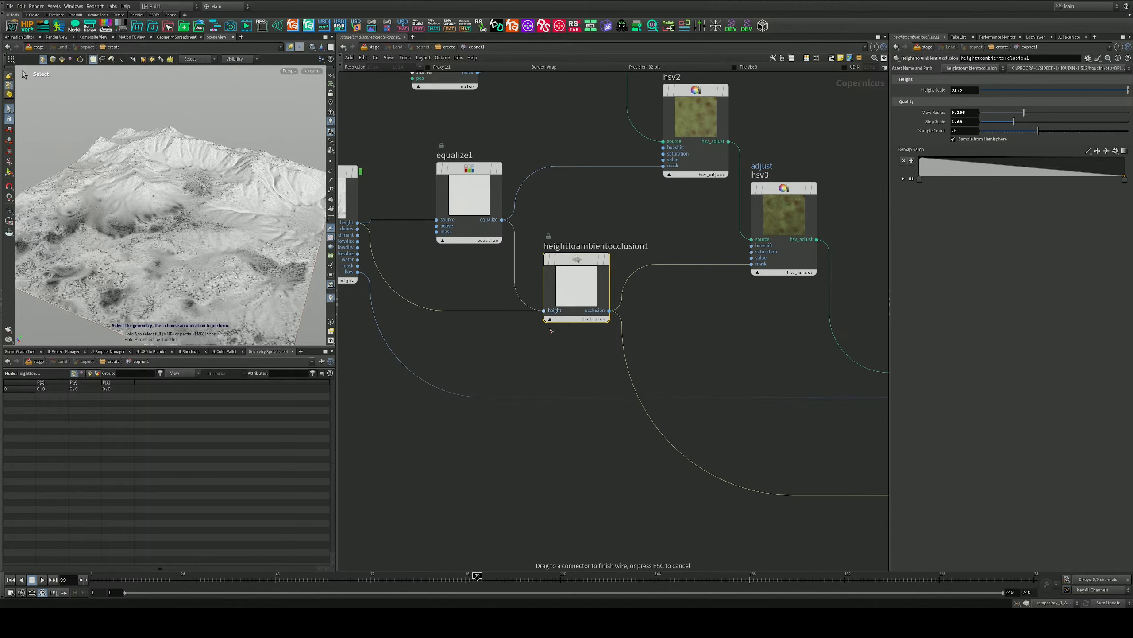
key(Escape)
drag(279, 228, 221, 233)
mouse_move(595, 263)
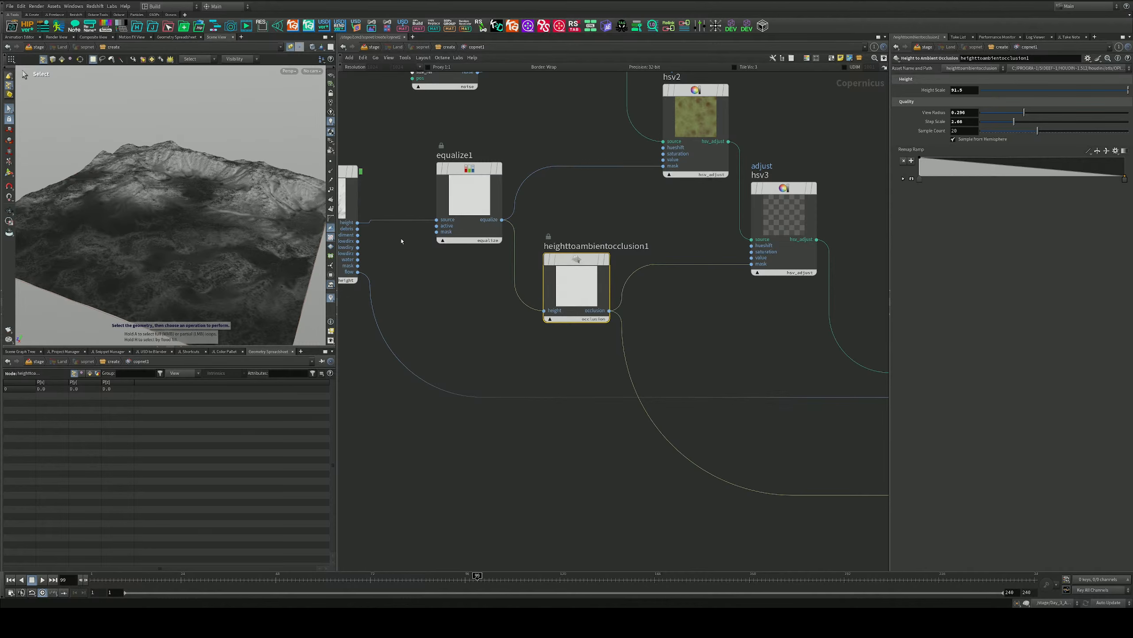
Show the equalize1 parameters and reconnect geotolayer1's height output to the height input of heighttoambientocclusion1
middle_drag(428, 266, 484, 310)
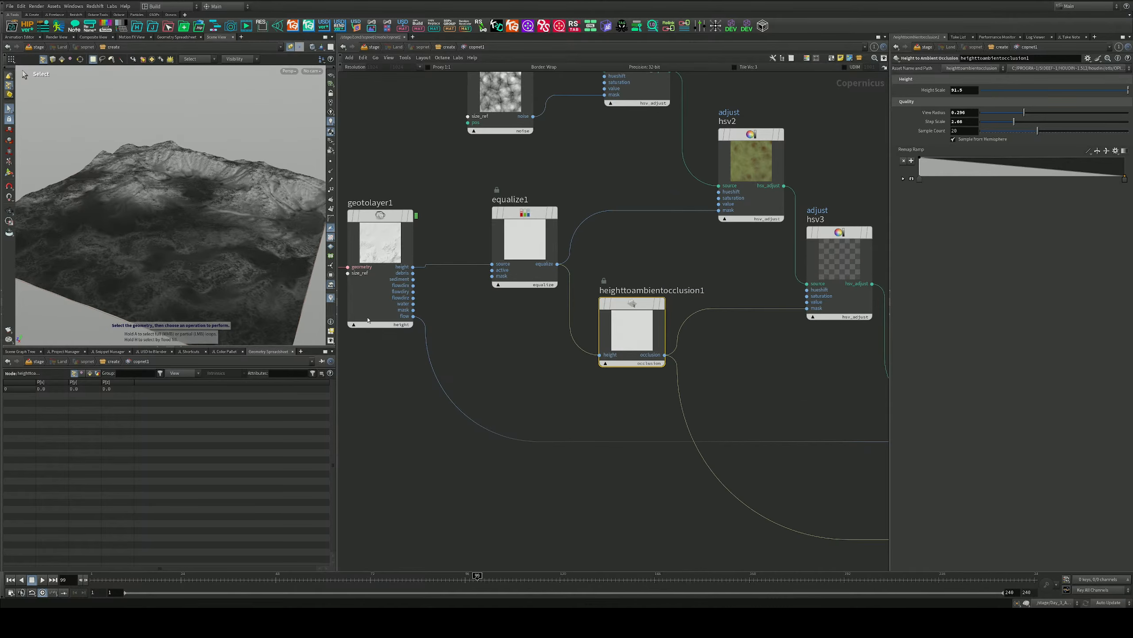
click(550, 261)
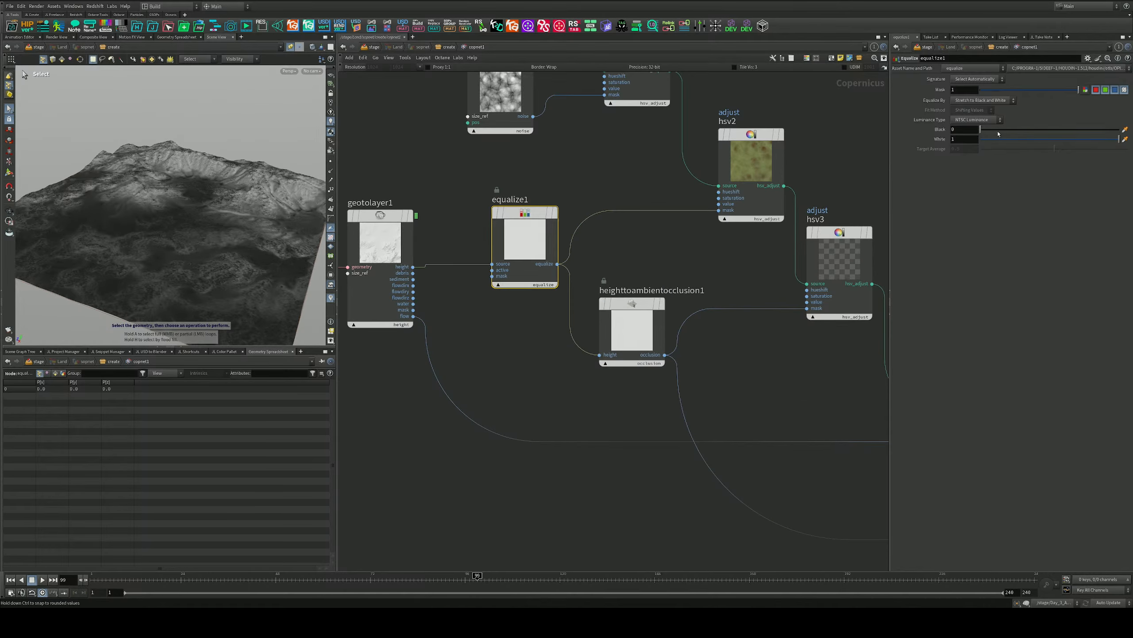
drag(413, 273, 599, 355)
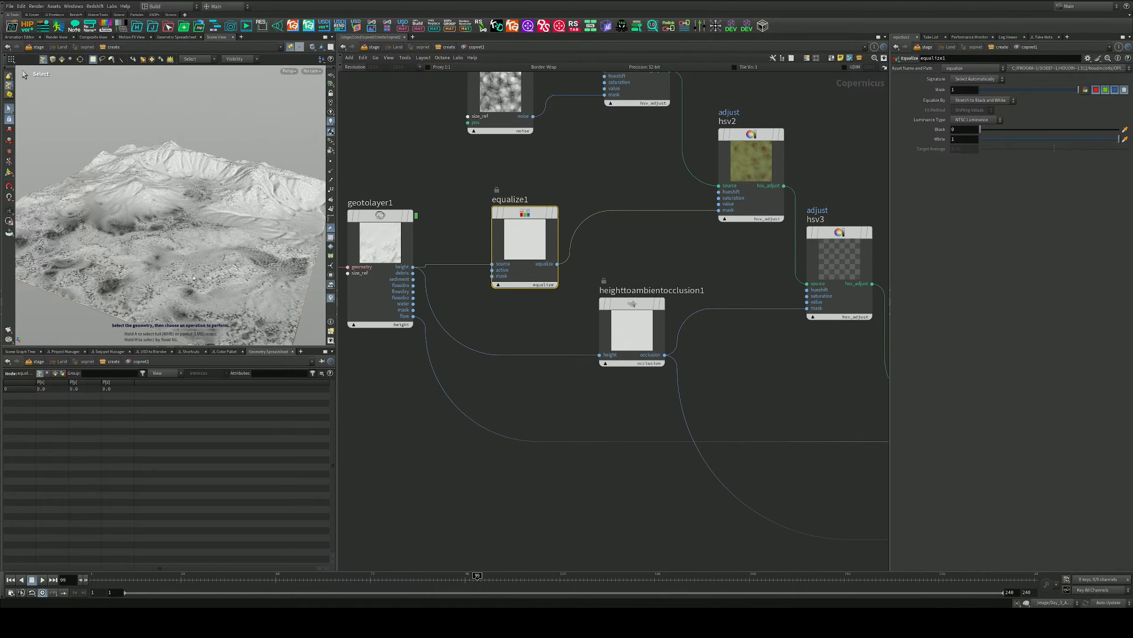
Adjust the Height Scale of heighttoambientocclusion1
middle_drag(746, 364, 657, 357)
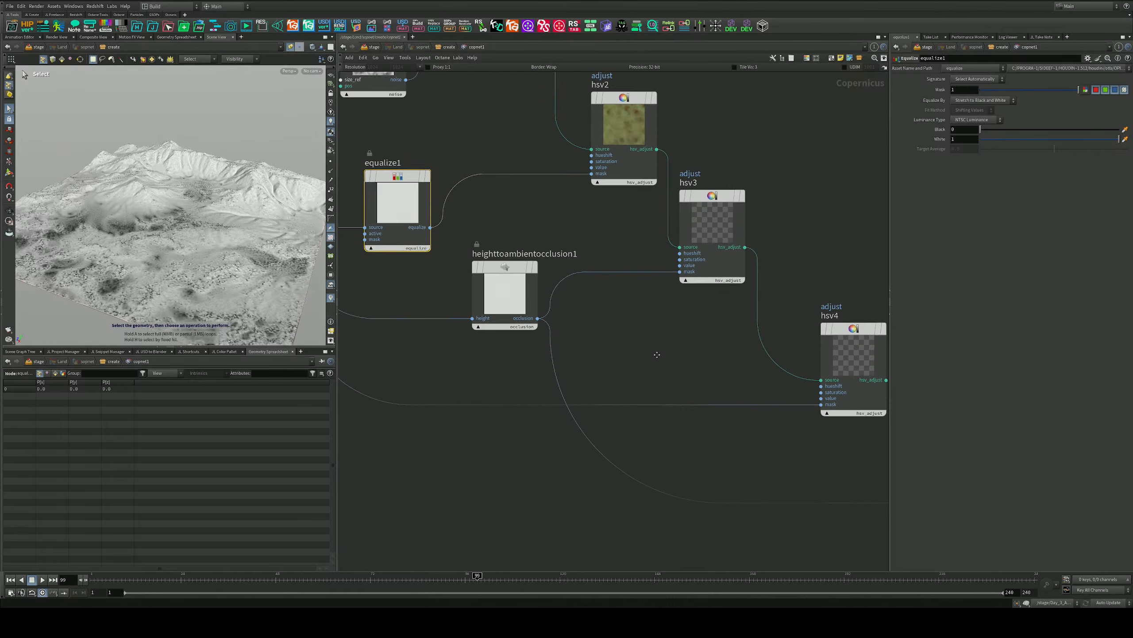
click(546, 304)
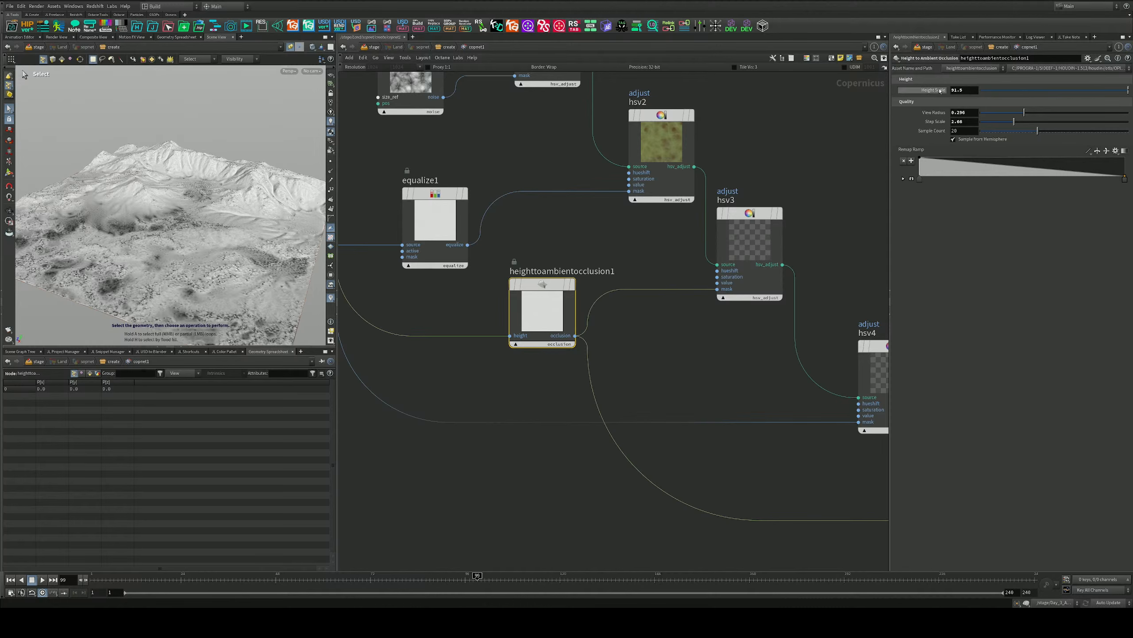
middle_drag(965, 89, 808, 76)
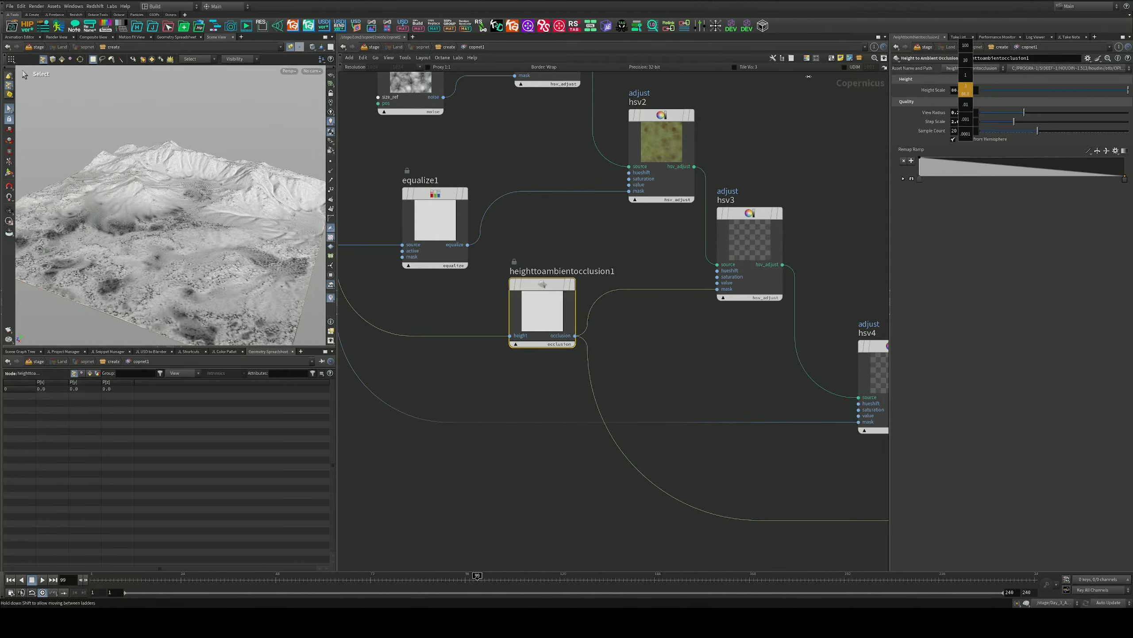
middle_drag(1002, 93, 959, 92)
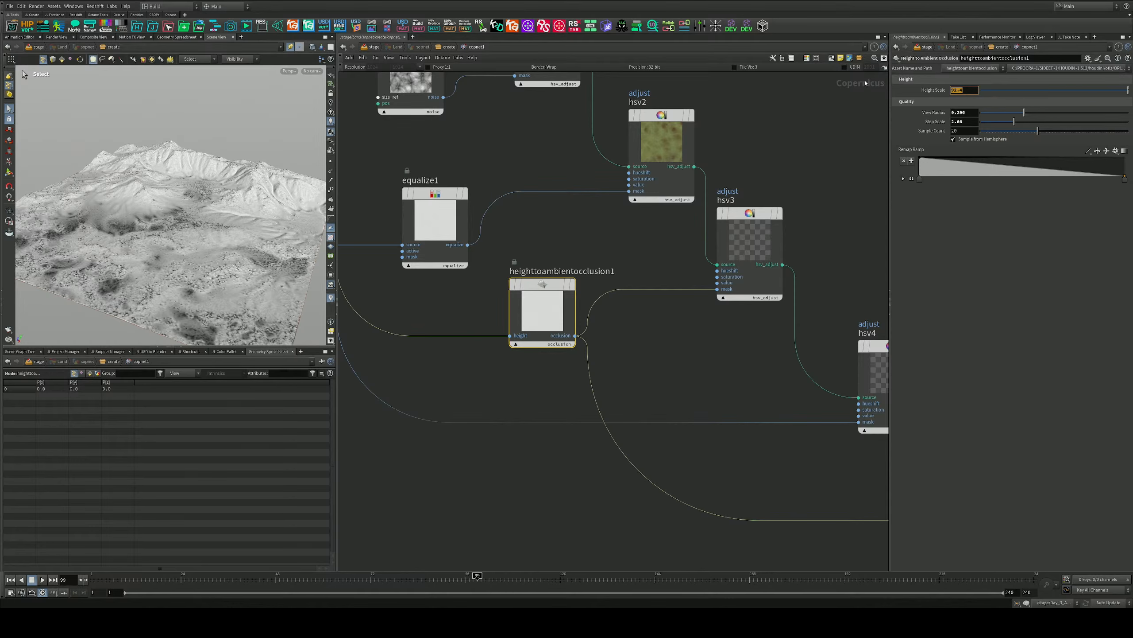
Reconnect the hsv4 output to the FINAL_COLOR null
middle_drag(763, 383, 534, 171)
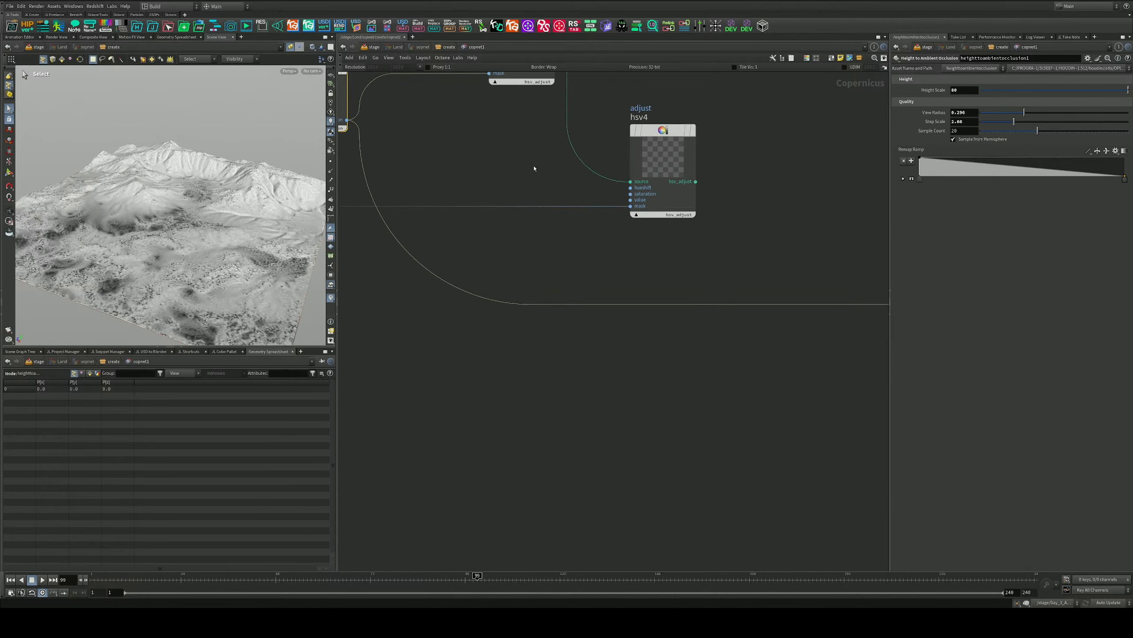
scroll(540, 176, down, 5)
scroll(645, 177, up, 5)
scroll(576, 193, down, 4)
middle_drag(487, 142, 576, 237)
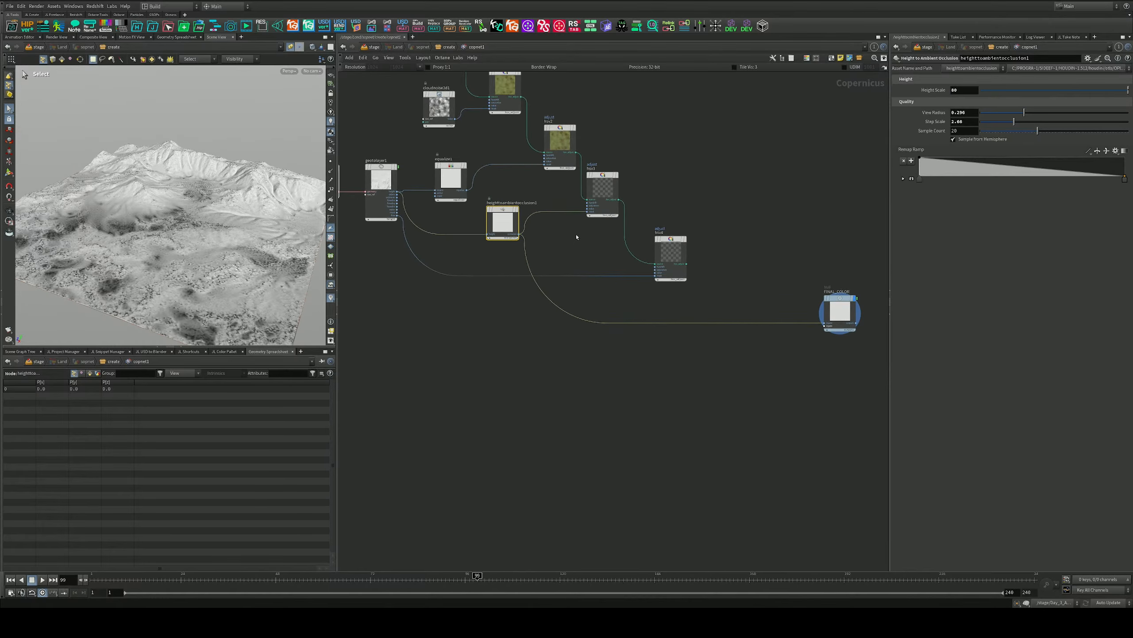
drag(686, 264, 825, 323)
Show the parameters of hsv2 and follow the masks feeding the HSV adjust chain
middle_drag(714, 164, 880, 327)
scroll(634, 193, up, 4)
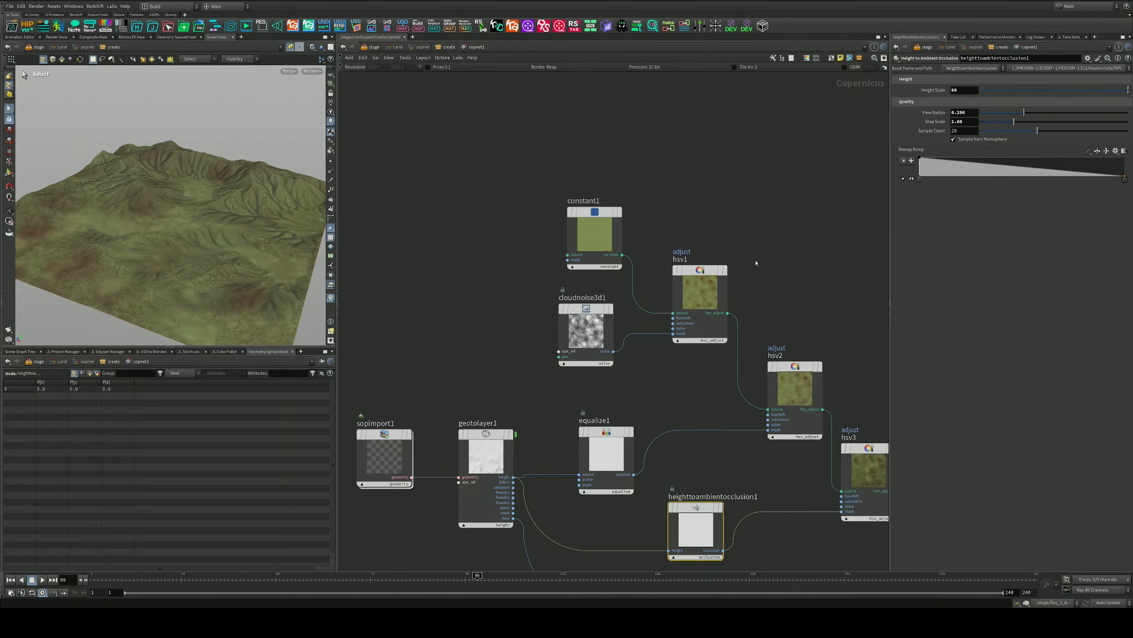
middle_drag(803, 274, 636, 177)
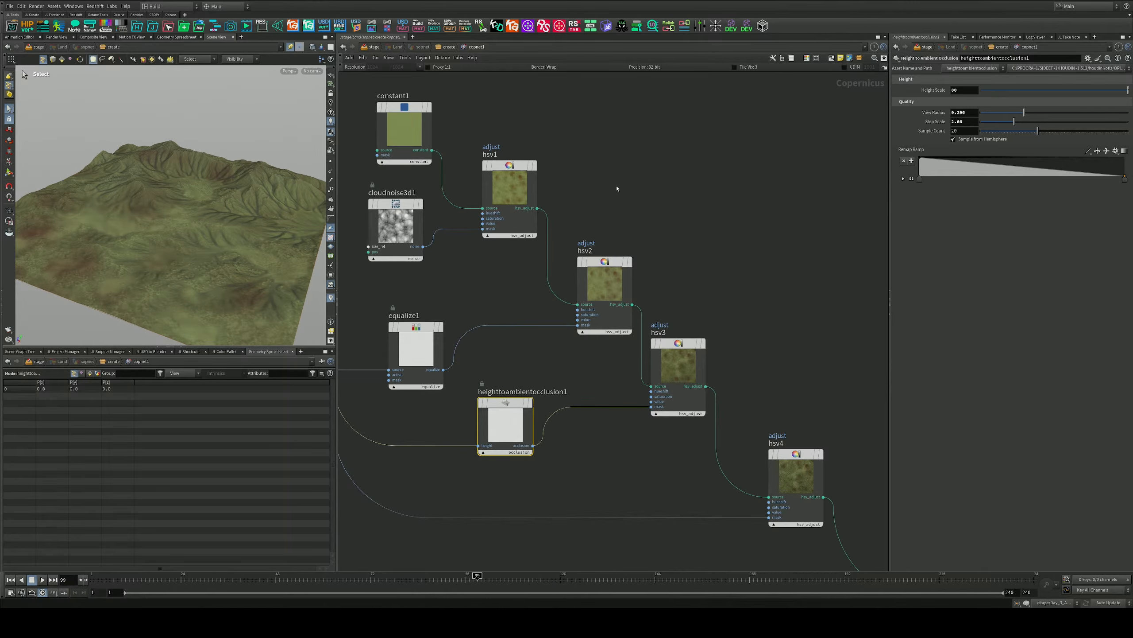
click(605, 286)
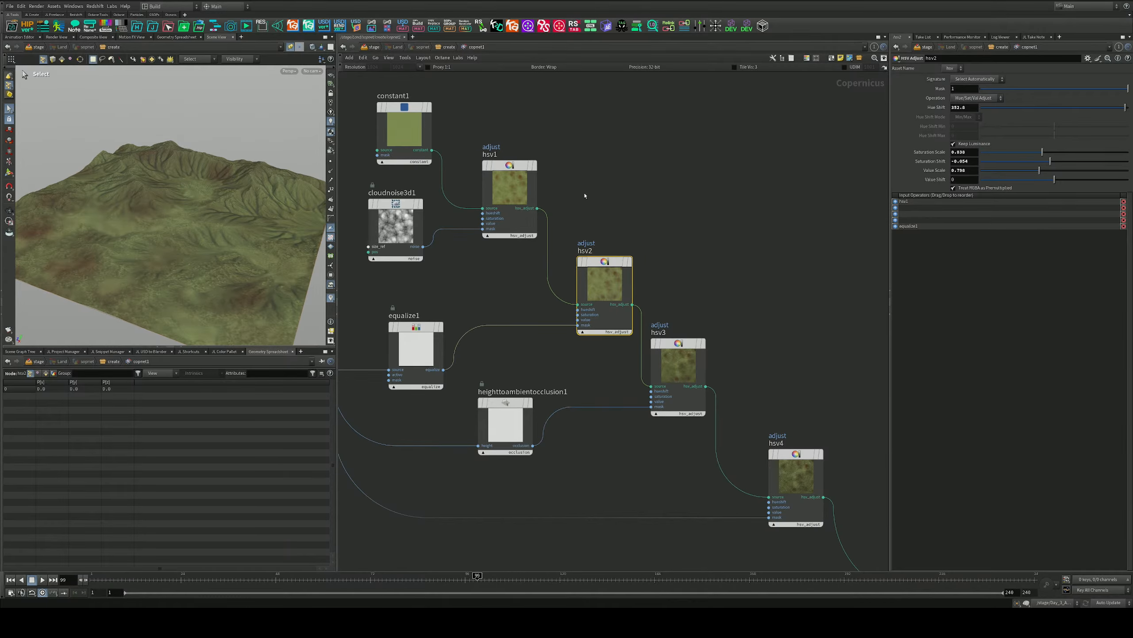
middle_drag(585, 195, 633, 204)
middle_drag(708, 293, 729, 211)
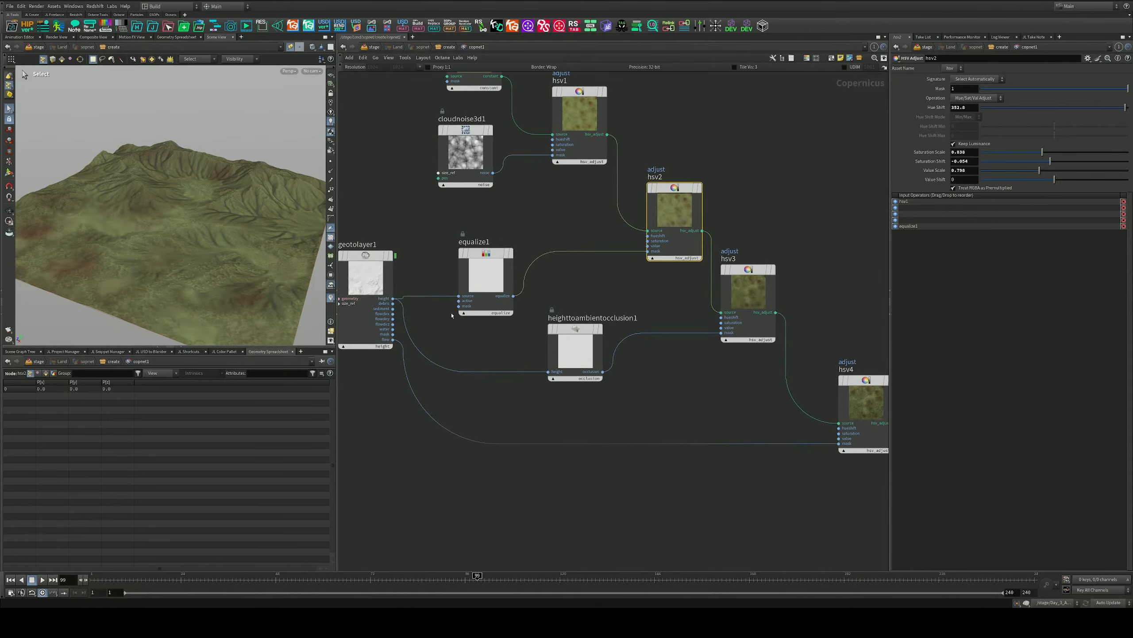
middle_drag(696, 383, 650, 304)
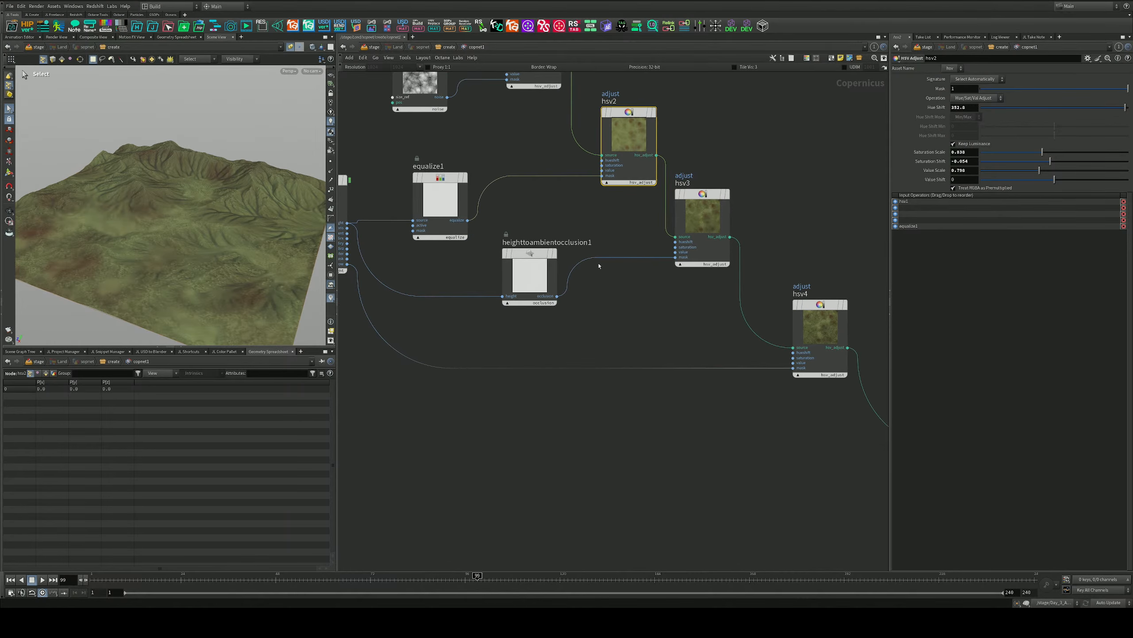
Set the display to the hsv1 node fed by constant1 and cloudnoise3d1
middle_drag(514, 188, 721, 443)
scroll(710, 302, up, 3)
mouse_move(810, 260)
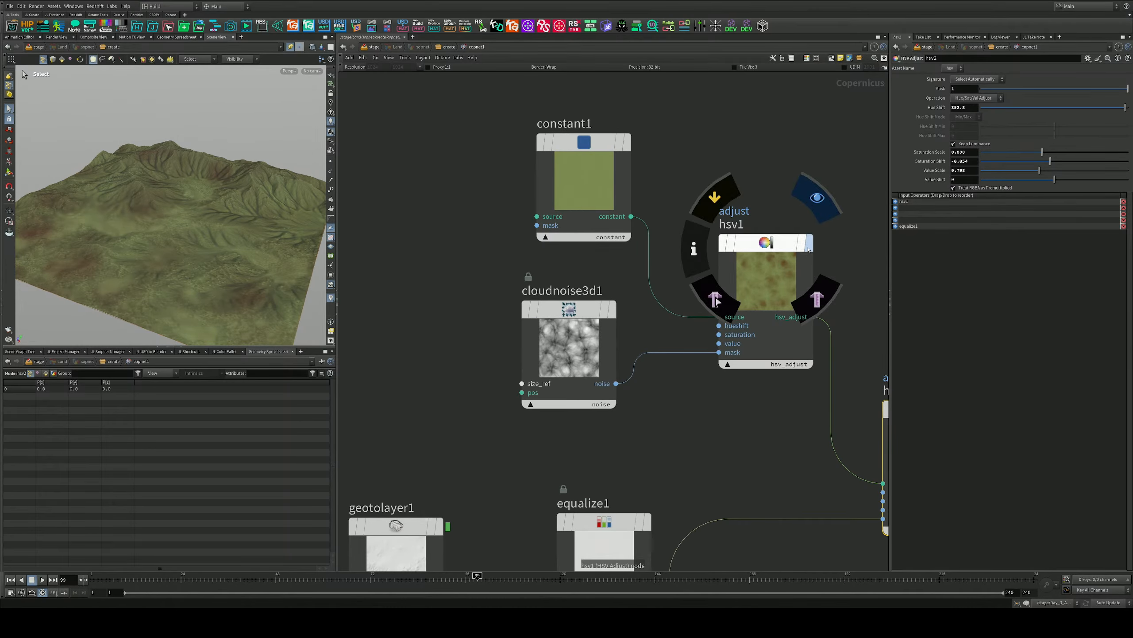
scroll(810, 259, down, 3)
middle_drag(762, 344, 475, 222)
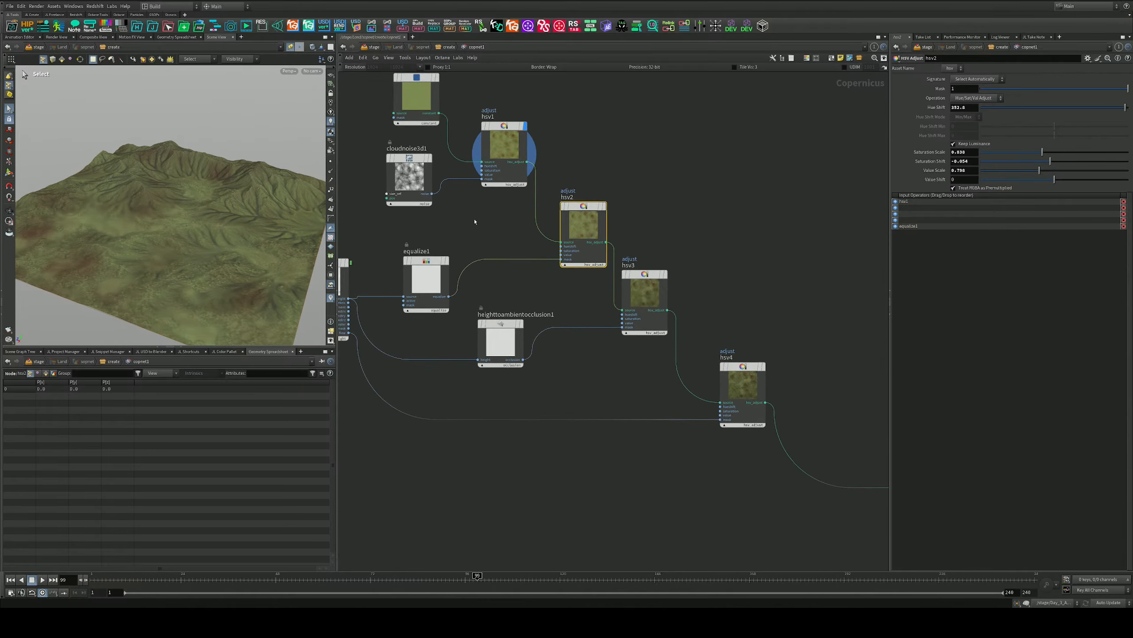
Connect the hsv1 output to the FINAL_COLOR null to preview only the first color adjustment on the terrain
scroll(563, 256, down, 3)
drag(757, 350, 712, 214)
scroll(558, 209, up, 5)
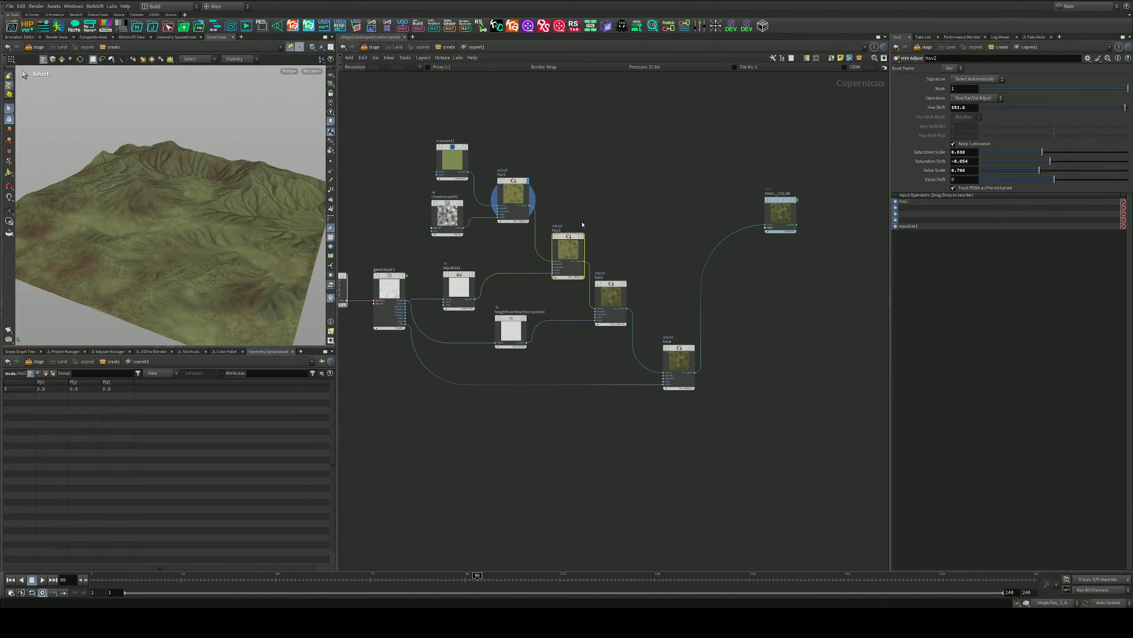
middle_drag(761, 227, 929, 245)
click(627, 249)
middle_drag(609, 289, 675, 279)
scroll(575, 257, up, 3)
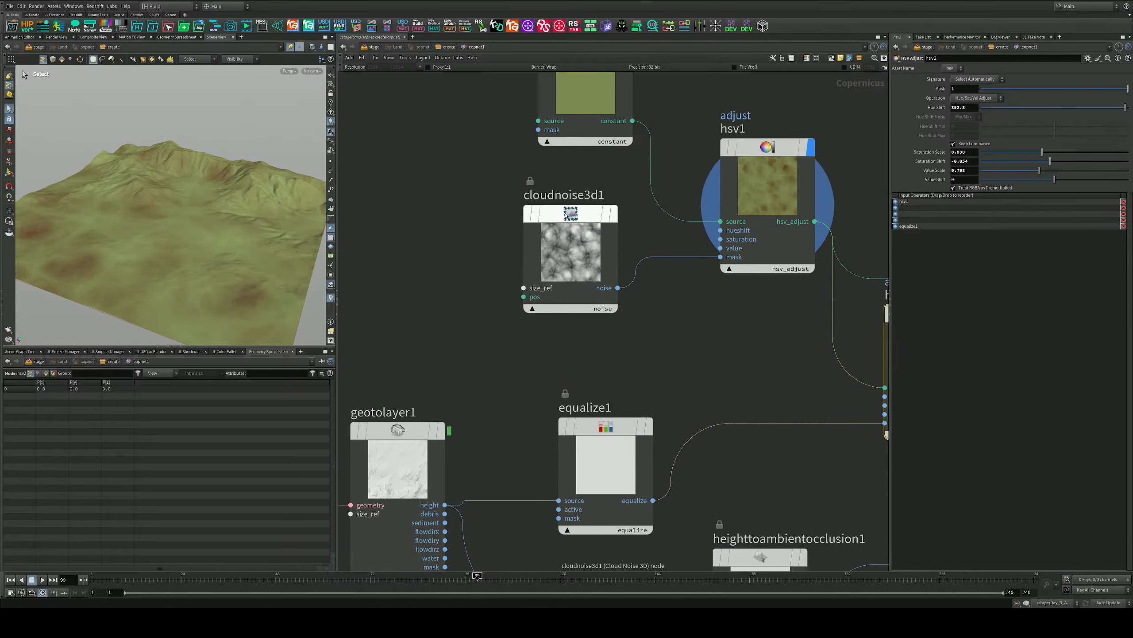
Set the Amplitude of cloudnoise3d1 to 0.613 and the Hue Shift of hsv1 to about 323
click(571, 252)
mouse_move(1090, 100)
mouse_down()
mouse_move(1049, 100)
mouse_move(1074, 101)
mouse_up()
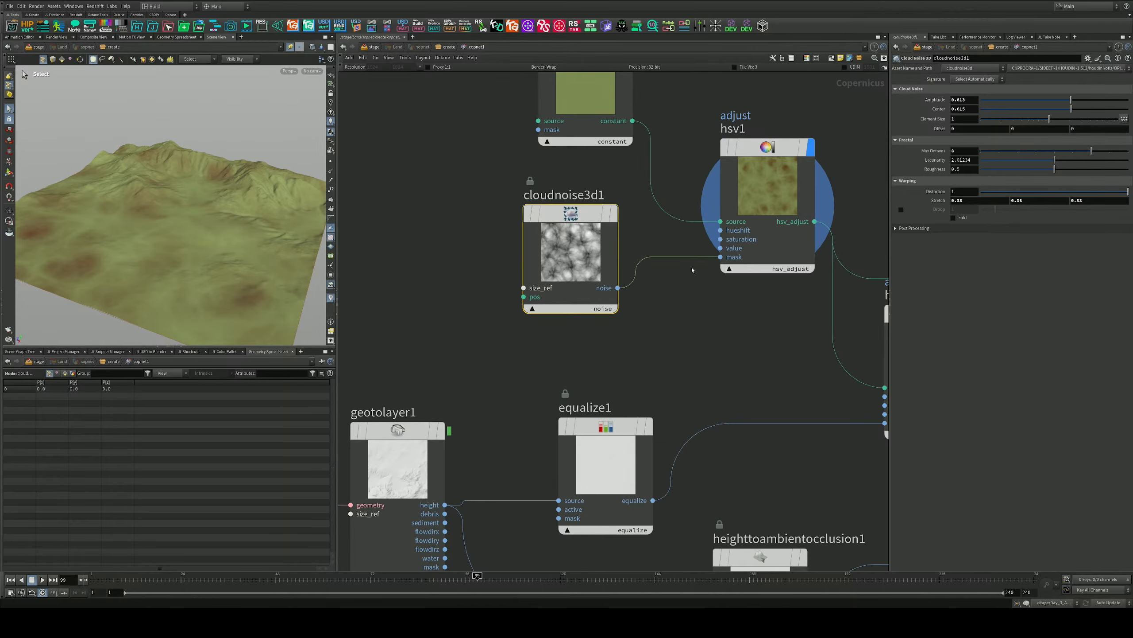
middle_drag(692, 269, 586, 316)
click(662, 241)
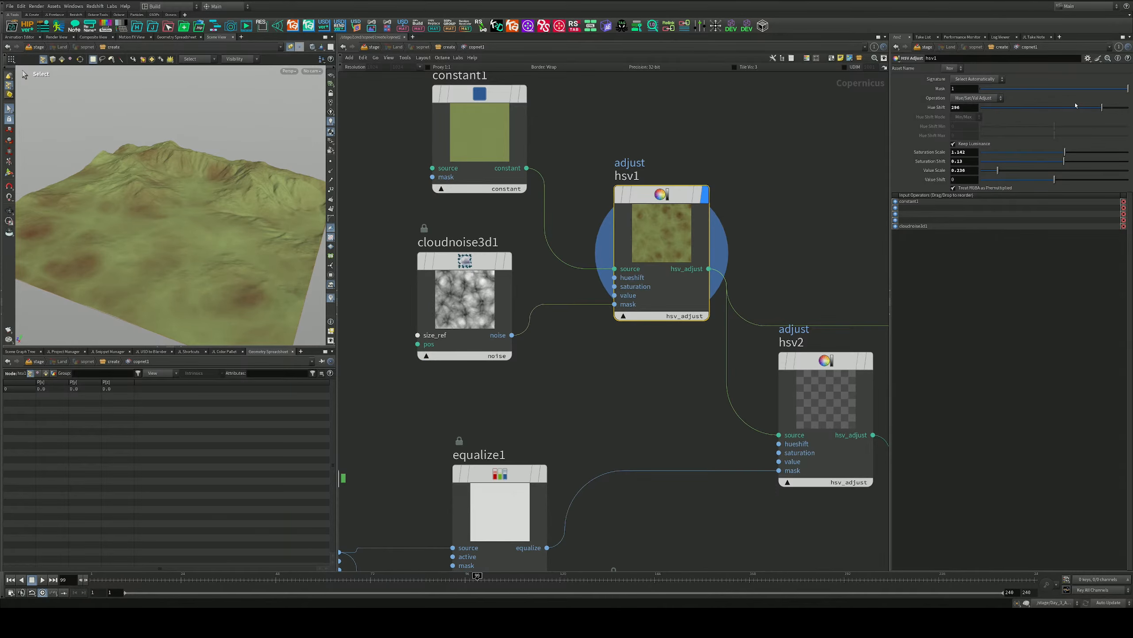
drag(1076, 106, 1107, 117)
Connect the hsv2 output to the FINAL_COLOR null
middle_drag(753, 293, 615, 256)
scroll(643, 215, down, 3)
middle_drag(716, 294, 589, 226)
click(568, 254)
middle_drag(811, 214, 675, 220)
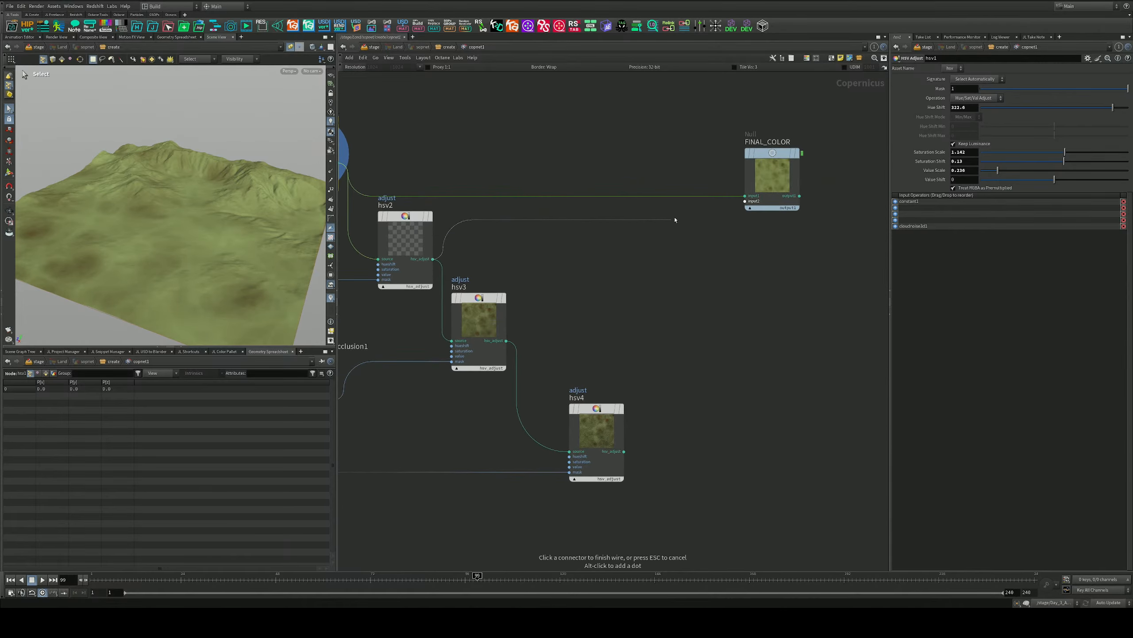
click(744, 197)
Examine the equalize1 and hsv2 parameters and how the geotolayer1 height output reaches the hsv2 mask
middle_drag(577, 240, 950, 257)
scroll(598, 272, up, 2)
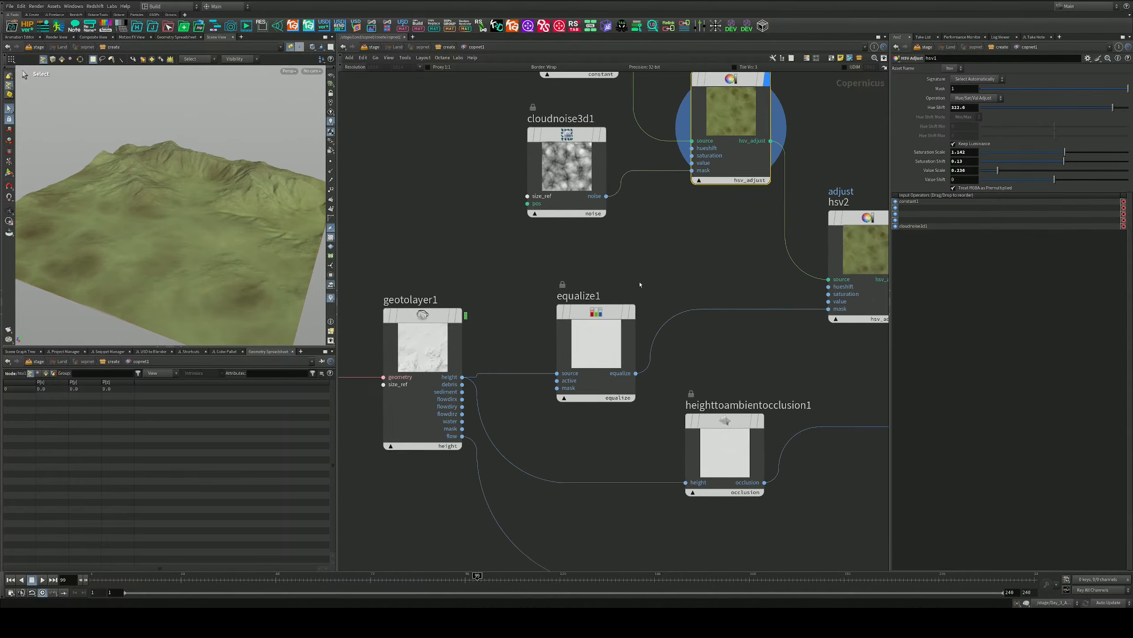
scroll(640, 284, down, 2)
scroll(639, 286, up, 1)
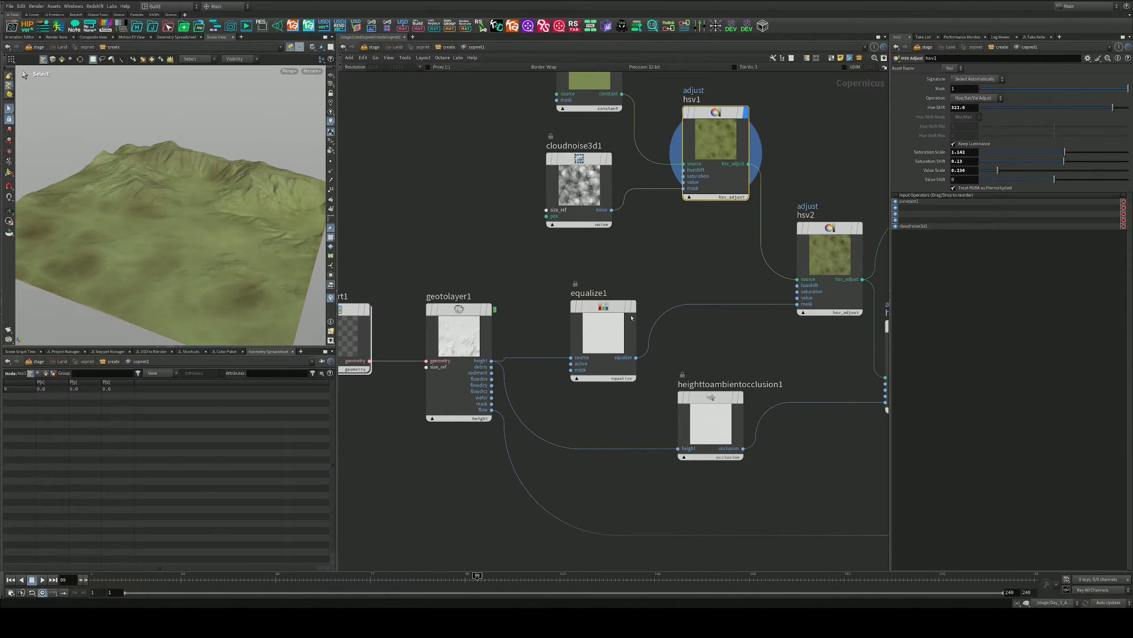
drag(611, 309, 613, 298)
mouse_move(683, 264)
mouse_down()
mouse_move(544, 356)
mouse_move(544, 370)
mouse_up()
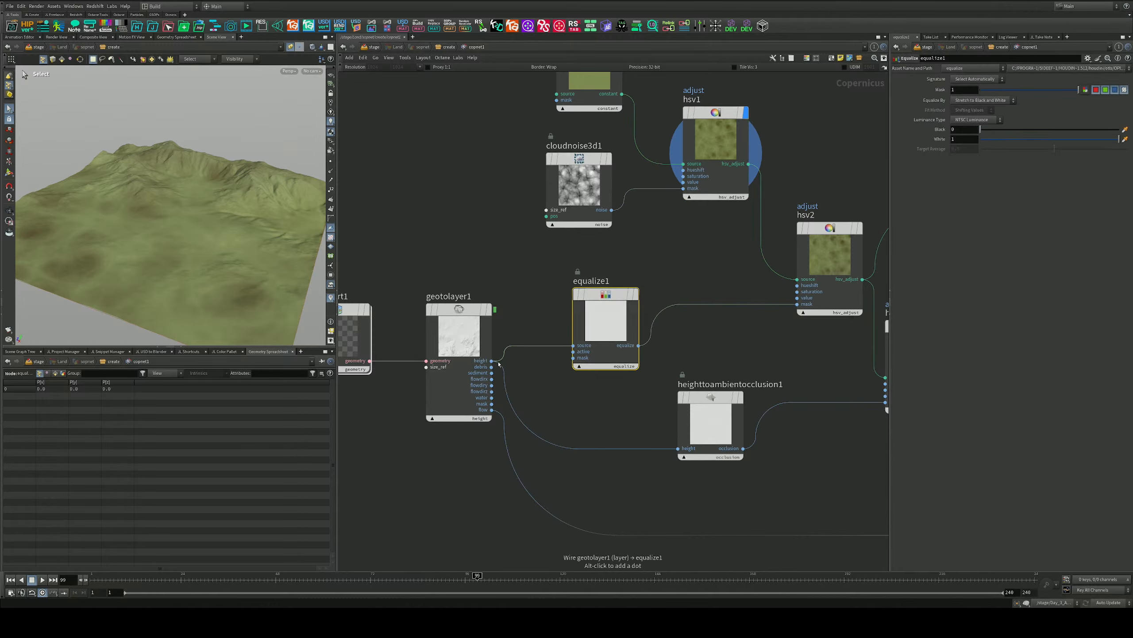
middle_drag(739, 269, 589, 294)
click(699, 259)
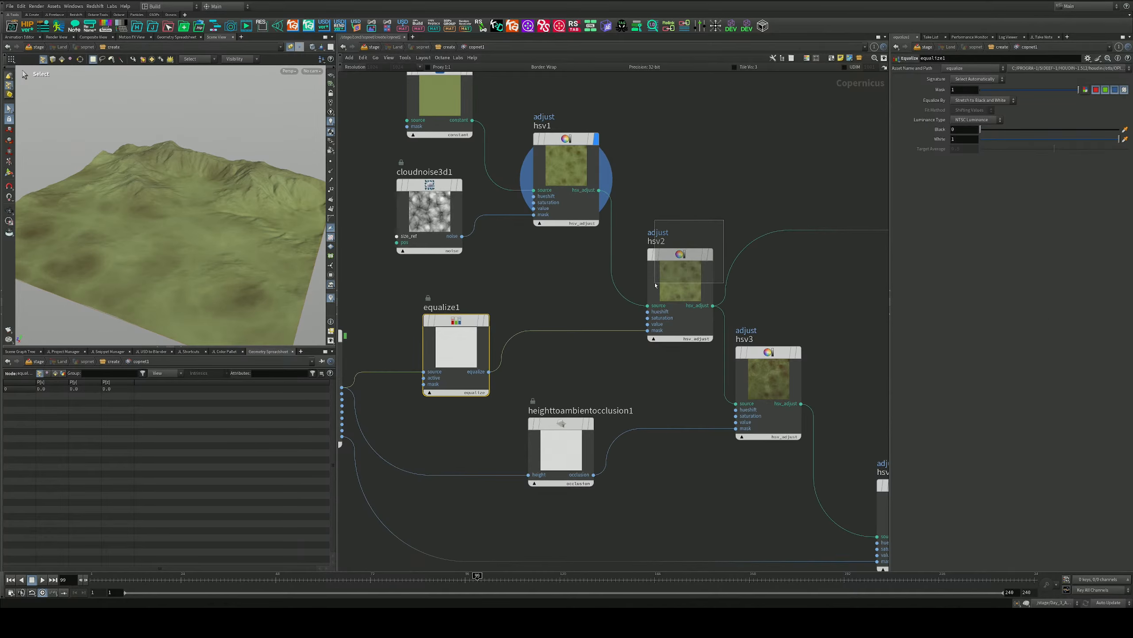
scroll(710, 248, down, 5)
scroll(719, 260, up, 5)
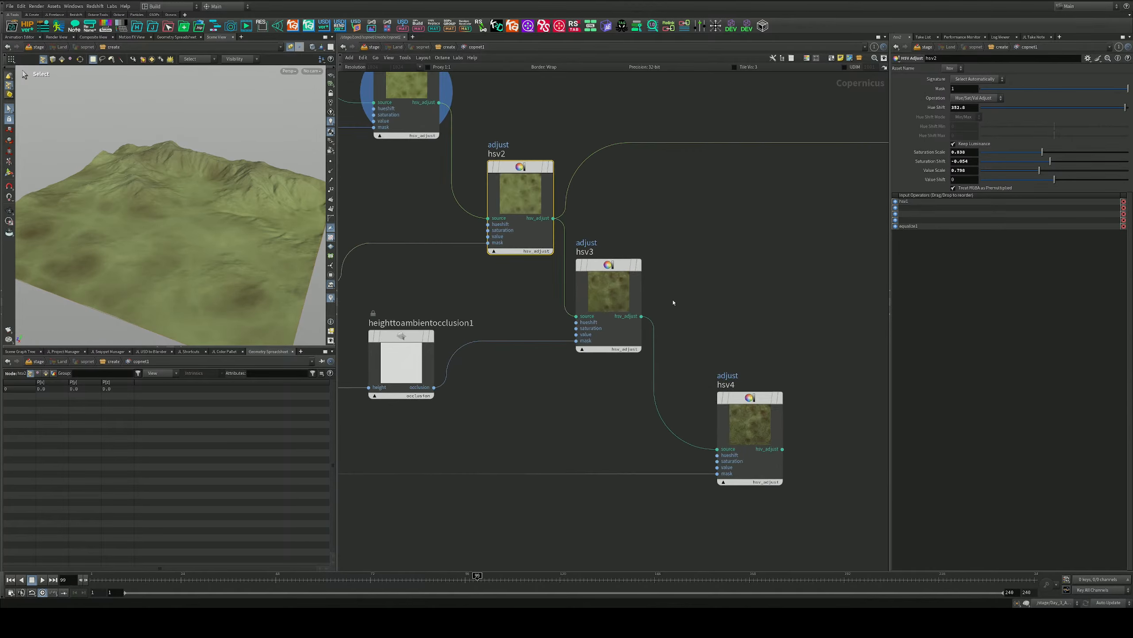
Connect the hsv3 output to the FINAL_COLOR null and inspect the terrain slopes up close
click(641, 315)
middle_drag(762, 261, 735, 295)
click(662, 264)
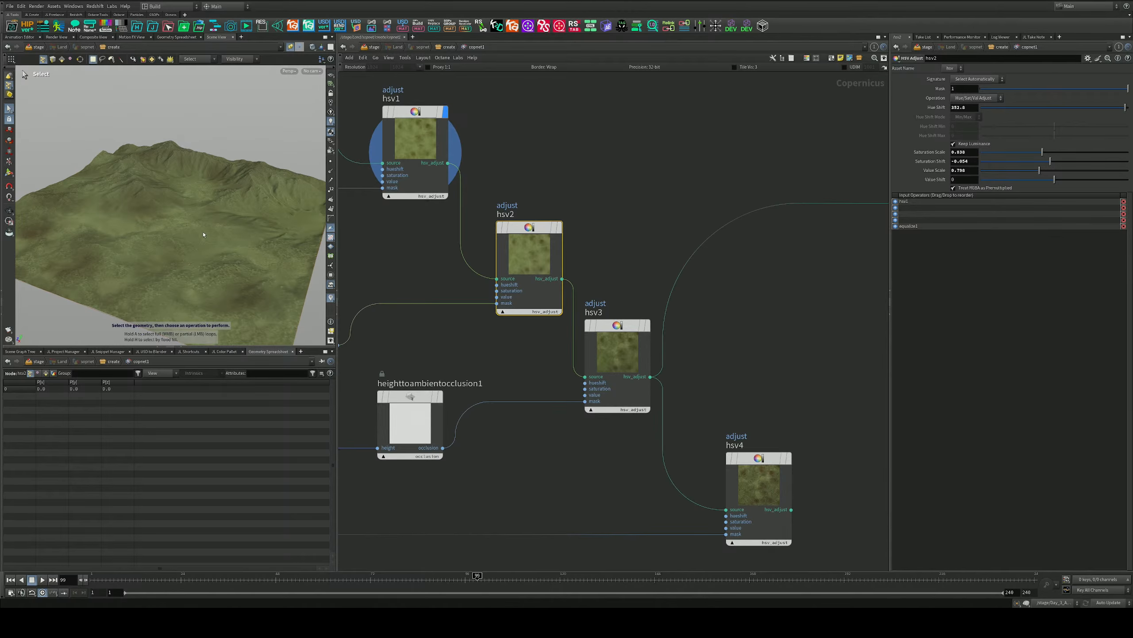
mouse_move(203, 233)
alt+mouse_down()
mouse_move(222, 263)
mouse_move(194, 232)
alt+mouse_up()
alt+right_drag(195, 233, 254, 211)
mouse_move(253, 212)
alt+mouse_down()
mouse_move(245, 231)
mouse_move(255, 233)
alt+mouse_up()
alt+right_drag(256, 233, 268, 242)
alt+drag(267, 242, 225, 201)
Reconnect the hsv4 output to the FINAL_COLOR null and trace the geotolayer1 flow output feeding the hsv4 mask
middle_drag(675, 253, 686, 213)
scroll(683, 215, down, 5)
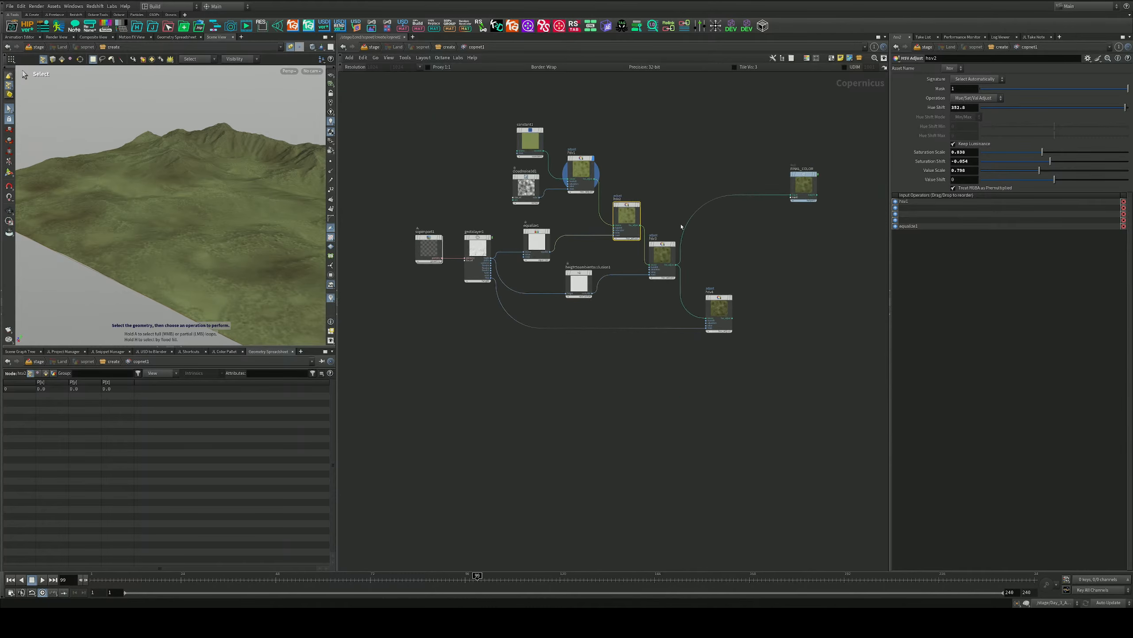
scroll(608, 275, up, 3)
middle_drag(831, 263, 781, 286)
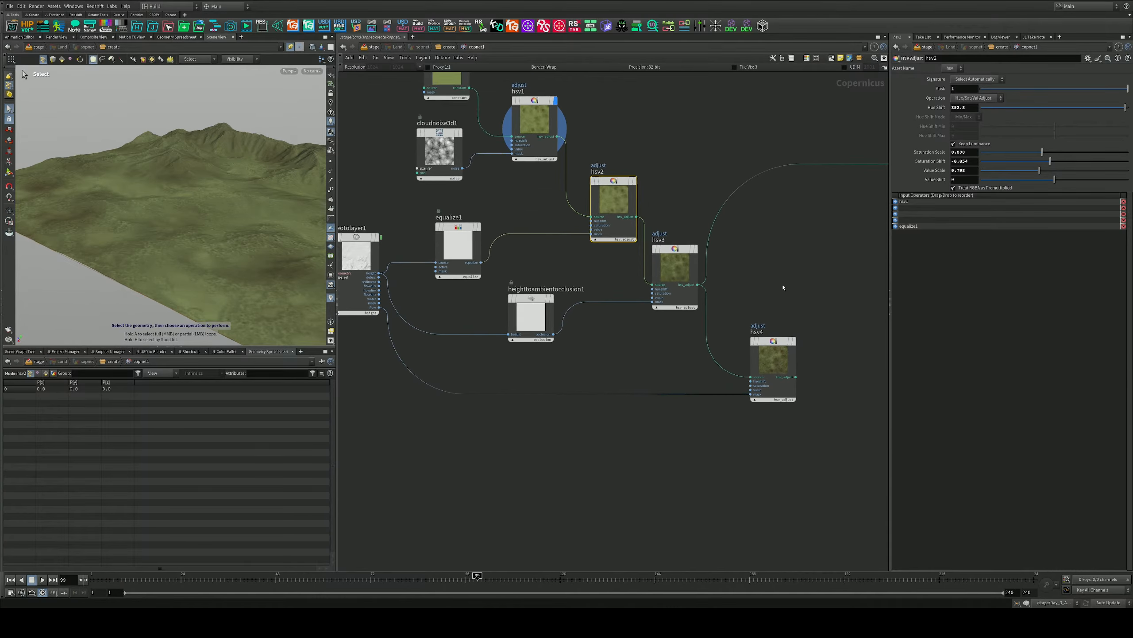
scroll(546, 268, up, 2)
scroll(600, 275, down, 5)
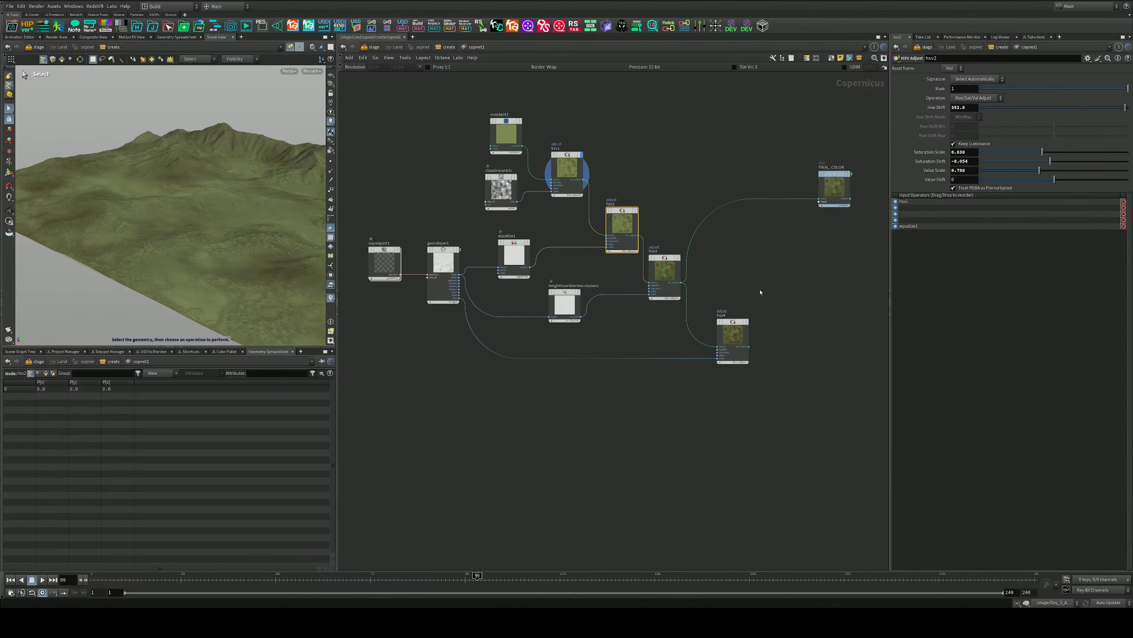
drag(589, 358, 654, 232)
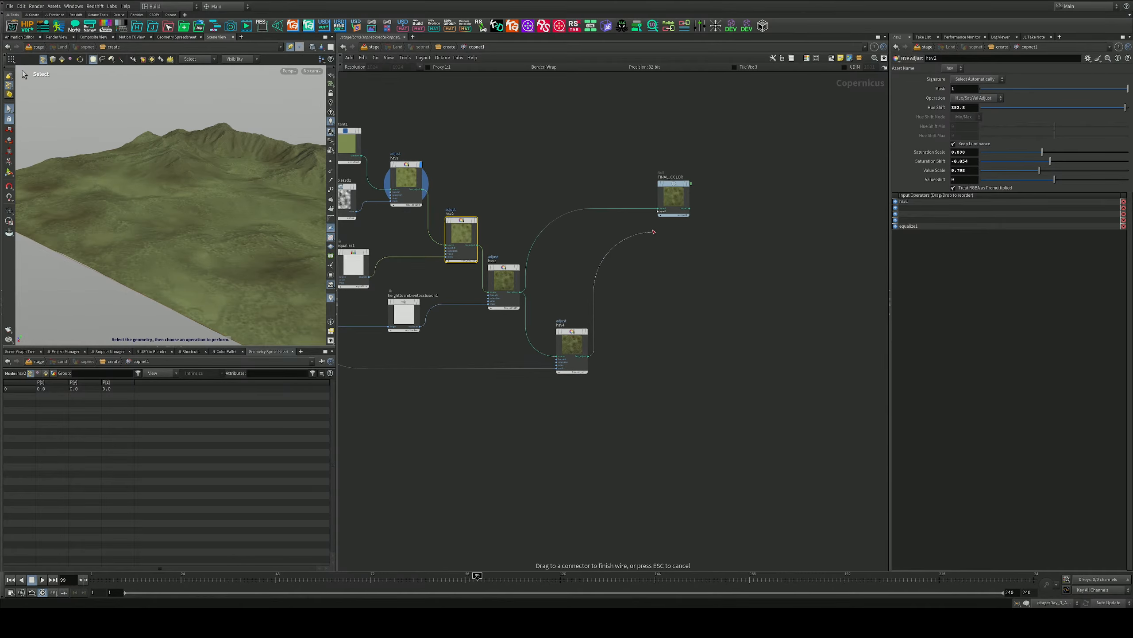
click(661, 209)
alt+drag(195, 205, 268, 268)
middle_drag(398, 341, 673, 316)
scroll(575, 288, up, 6)
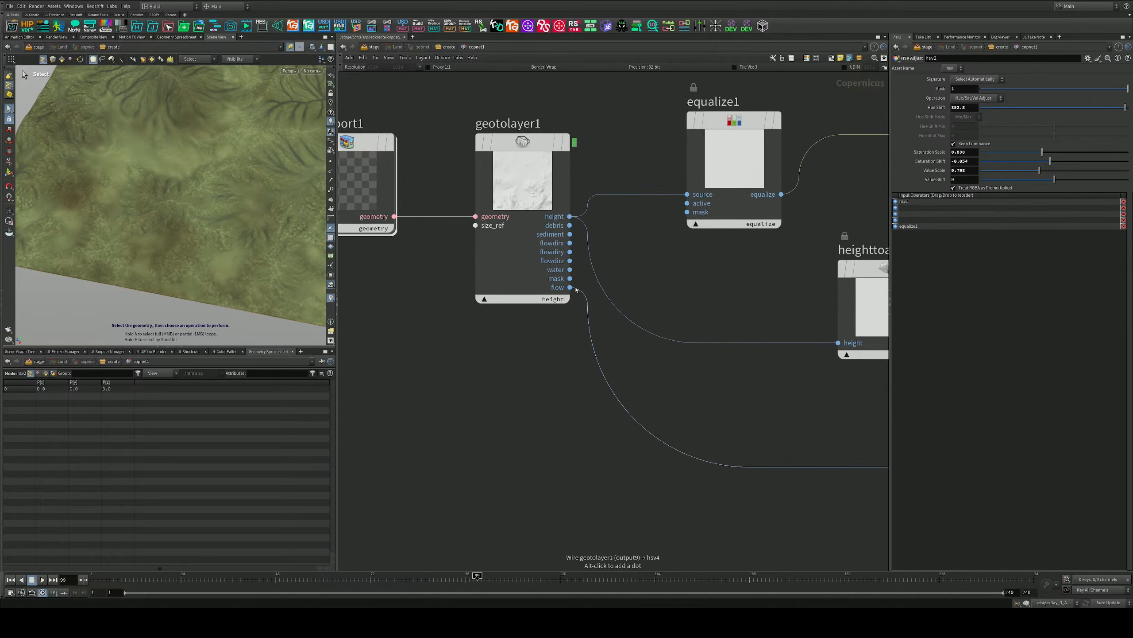
scroll(628, 329, down, 8)
scroll(724, 349, up, 2)
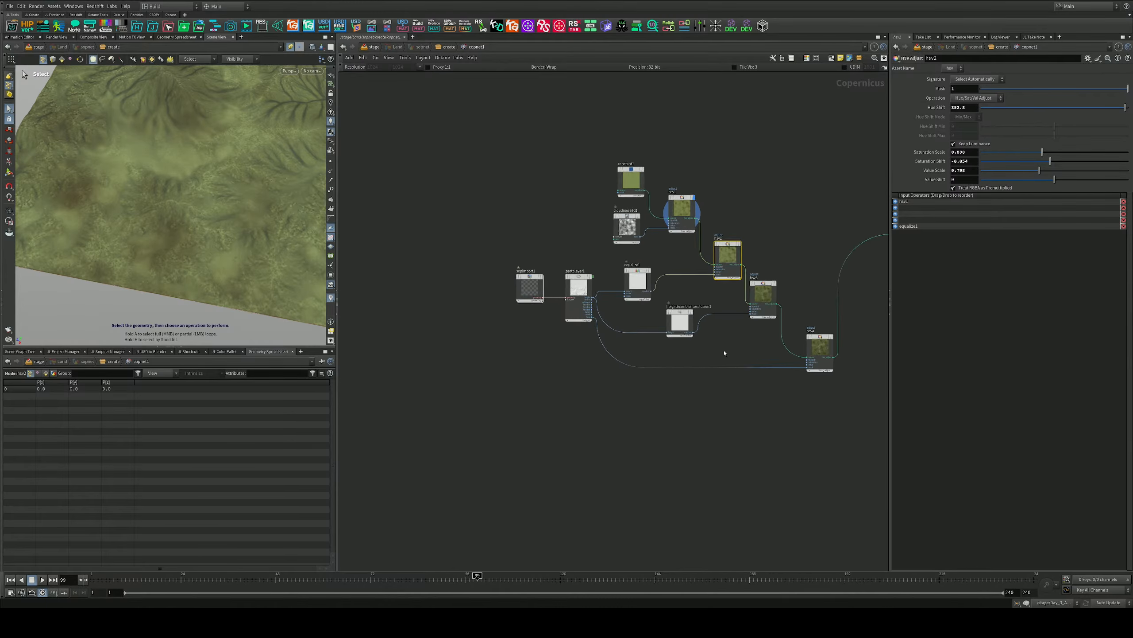
Move the FINAL_COLOR null farther from the chain and duplicate hsv4 into the free space before it
middle_drag(683, 367, 522, 297)
scroll(521, 297, down, 5)
drag(665, 175, 754, 347)
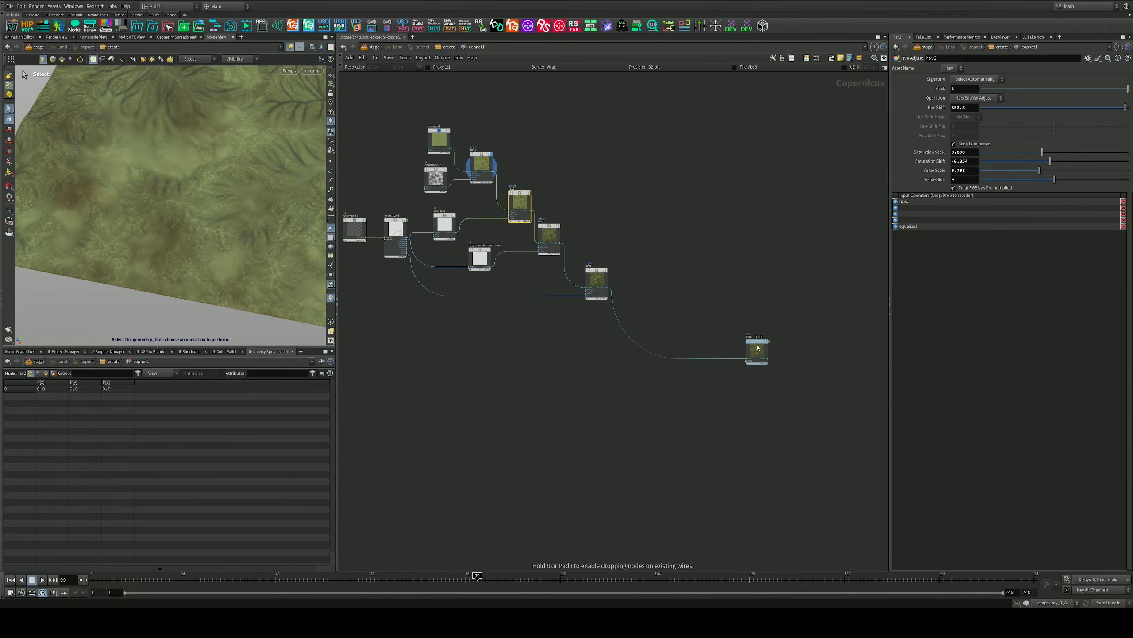
scroll(614, 280, up, 5)
alt+drag(554, 267, 678, 337)
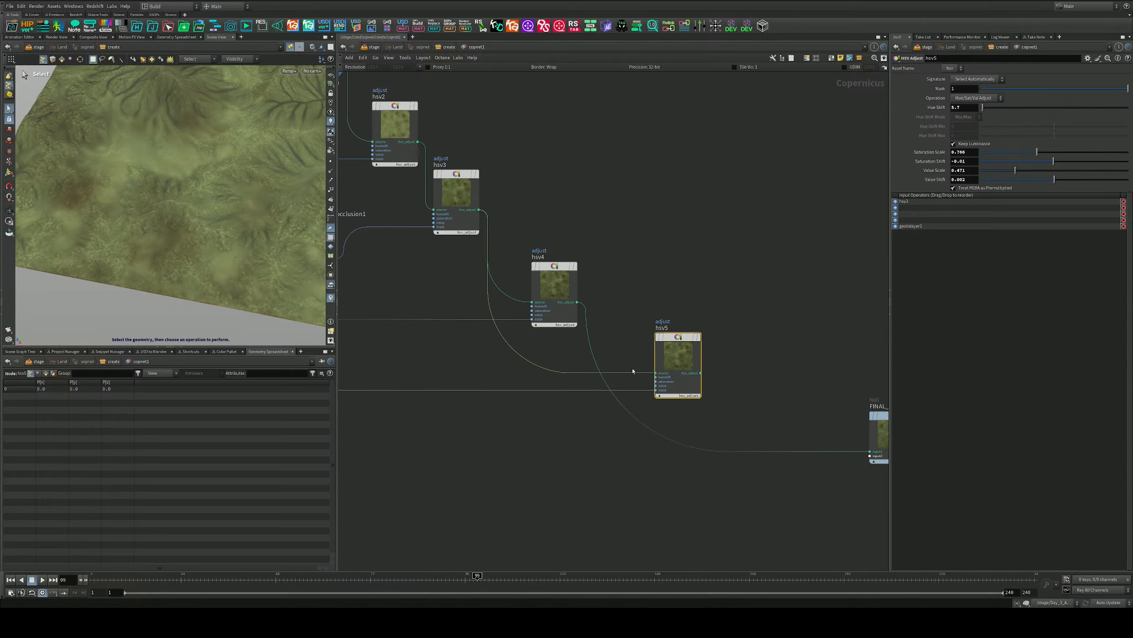
Cut the geotolayer1 wire from the mask input of hsv5
middle_drag(499, 367, 684, 391)
key(y)
drag(637, 382, 627, 439)
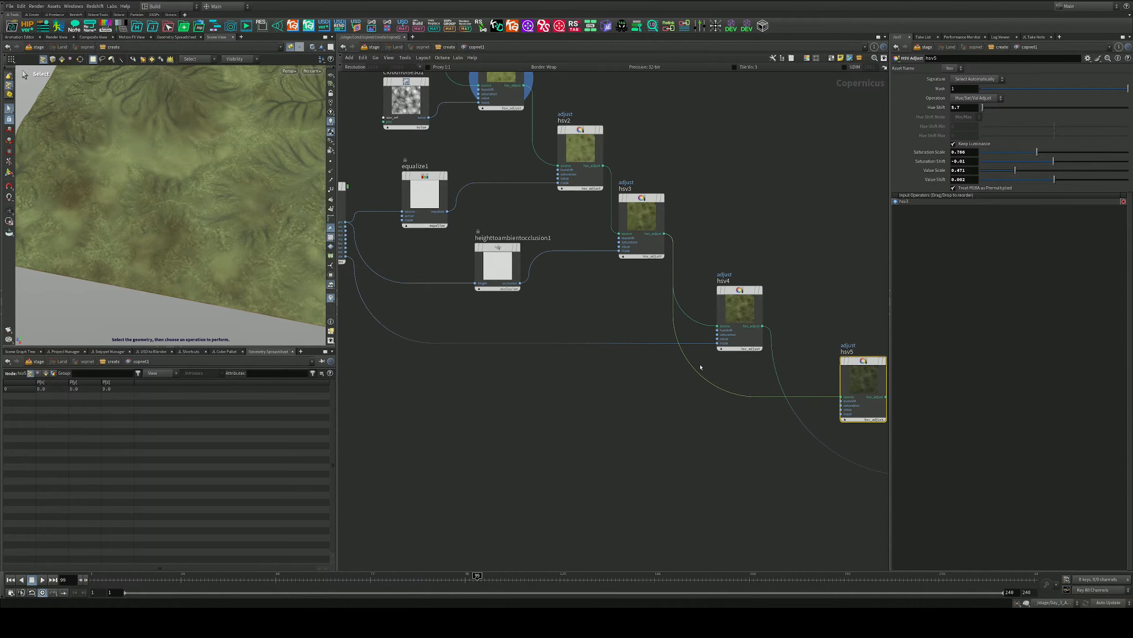
Insert hsv5 into the chain by wiring hsv4 to its source and its output to FINAL_COLOR
drag(763, 326, 844, 397)
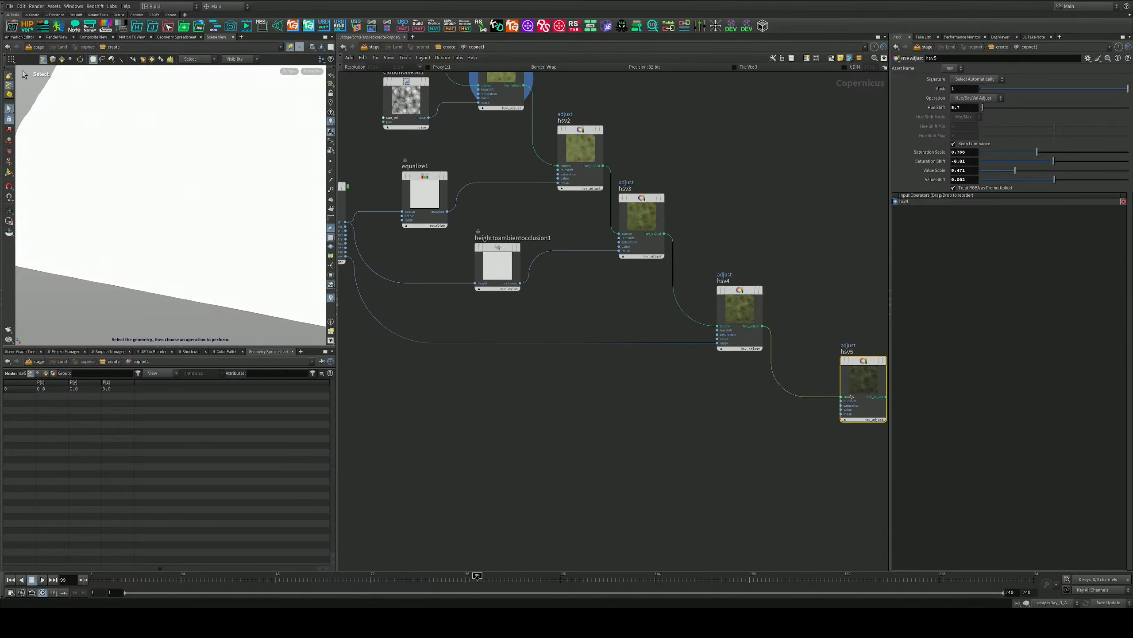
middle_drag(858, 370, 667, 338)
drag(696, 365, 853, 444)
Connect the water output of geotolayer1 to the mask input of hsv5
middle_drag(497, 361, 721, 367)
click(874, 389)
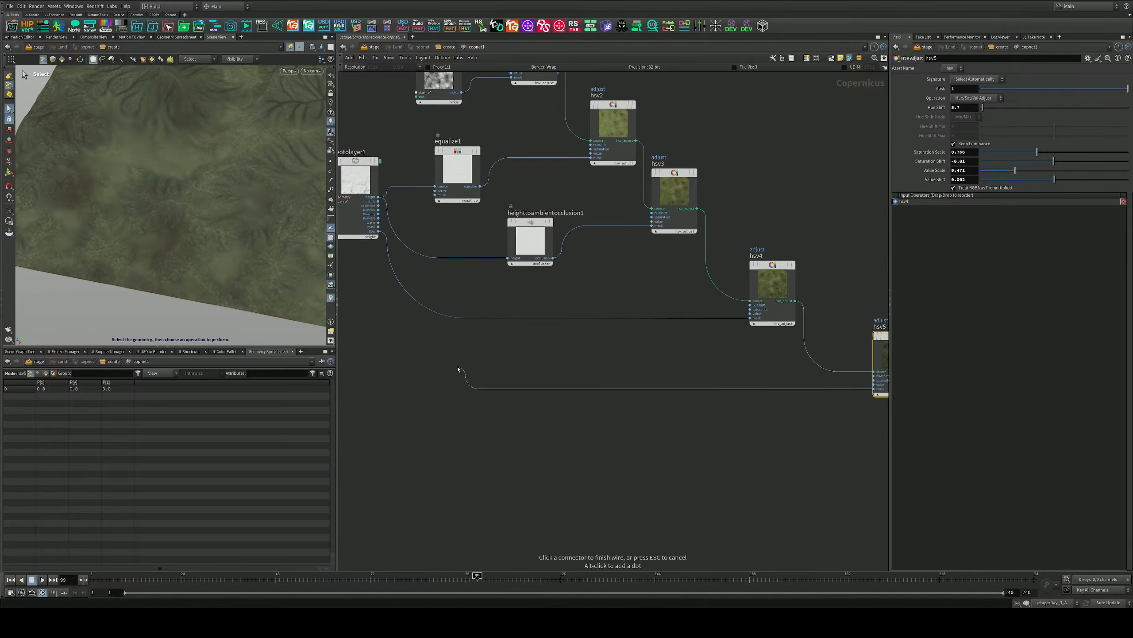
middle_drag(458, 370, 757, 474)
scroll(680, 344, up, 4)
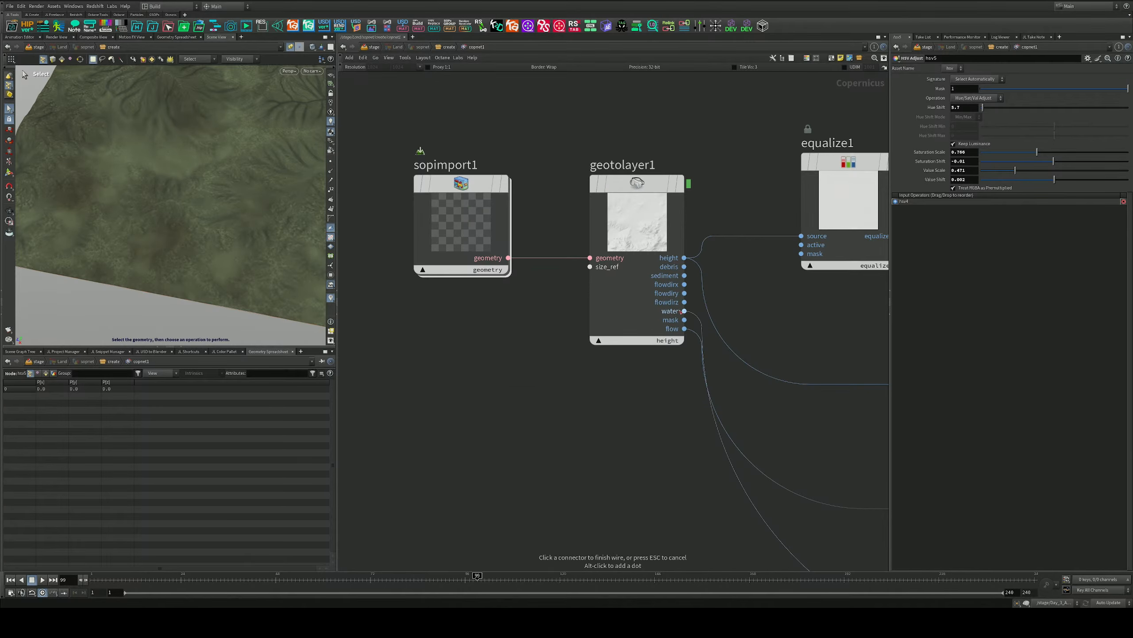
click(685, 311)
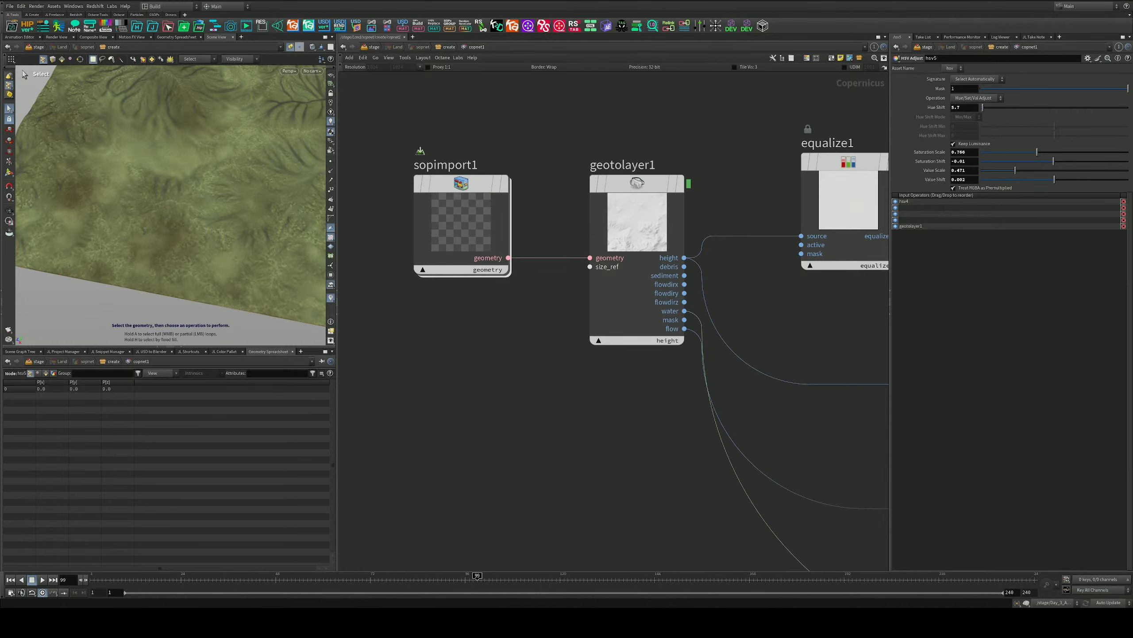
Set the hsv5 Saturation Scale to 0.862, Value Scale to 0.77 and Value Shift to -0.448, and check the water channels on the terrain
middle_drag(849, 400, 468, 299)
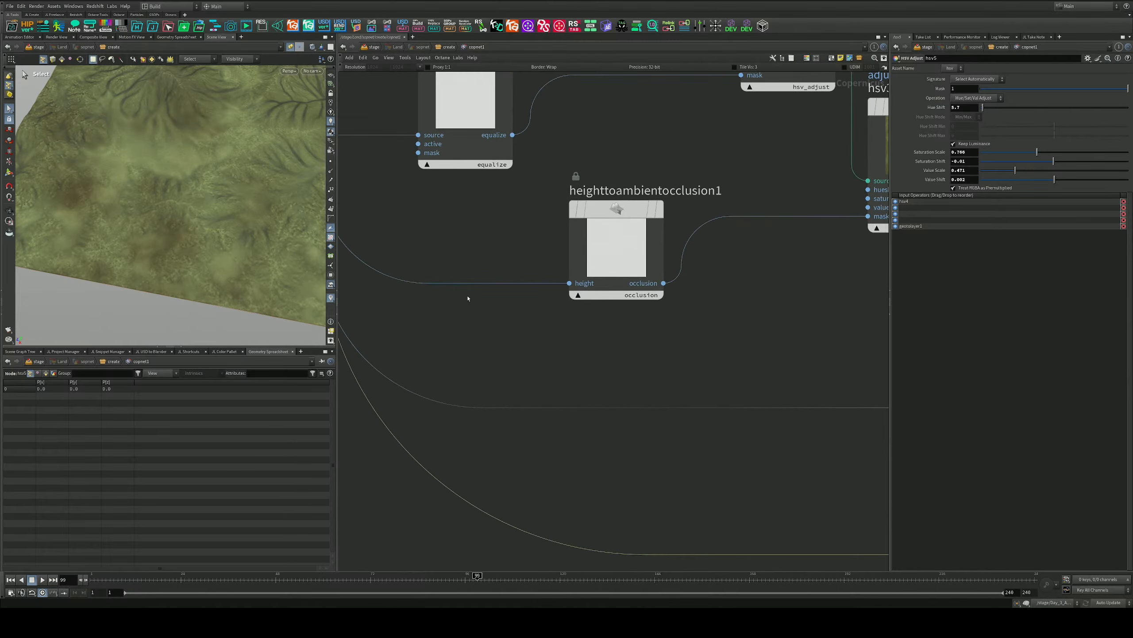
scroll(491, 311, down, 5)
scroll(792, 336, up, 3)
middle_drag(882, 357, 381, 259)
scroll(572, 331, down, 3)
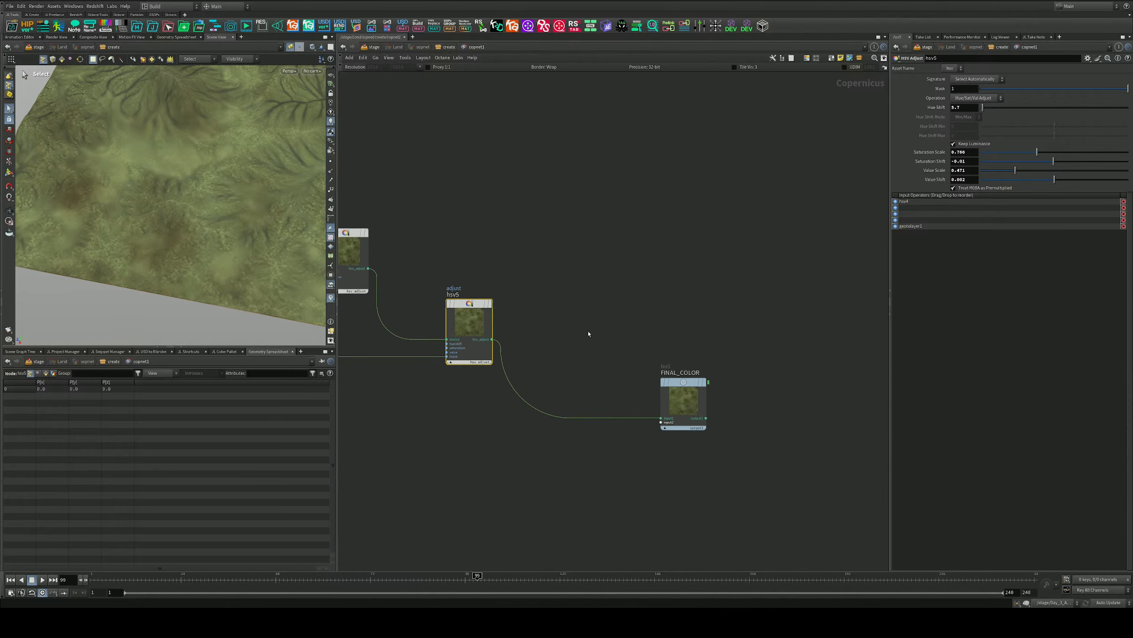
scroll(513, 283, up, 3)
middle_drag(514, 283, 630, 290)
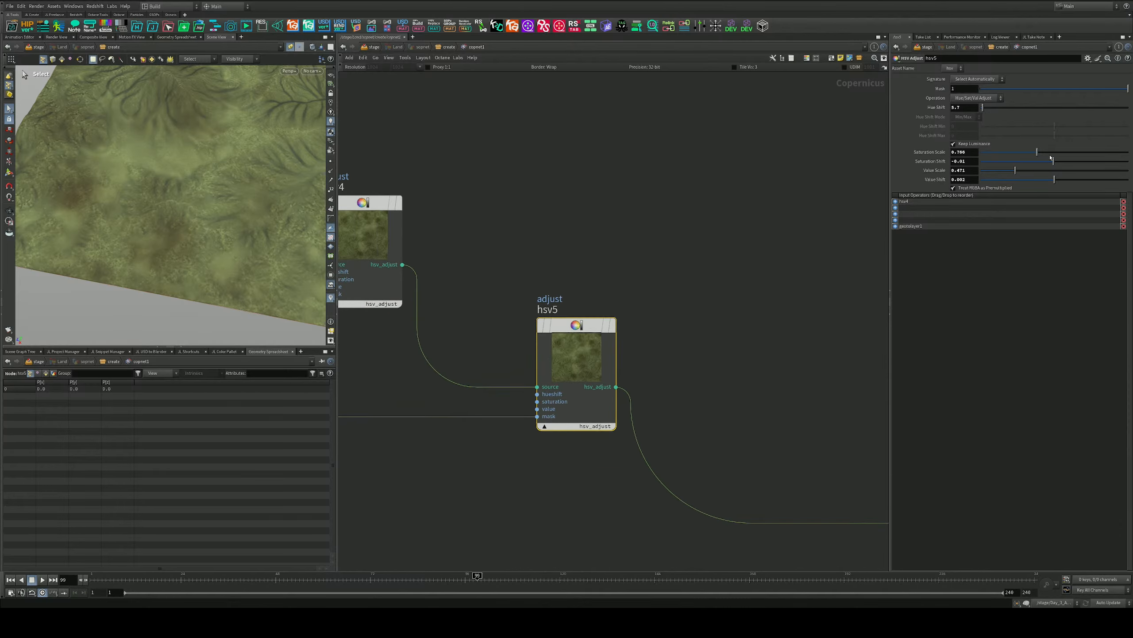
mouse_move(1034, 171)
mouse_down()
mouse_move(1099, 172)
mouse_move(985, 169)
mouse_move(1065, 169)
mouse_move(1004, 152)
mouse_move(1043, 153)
mouse_move(1018, 179)
mouse_up()
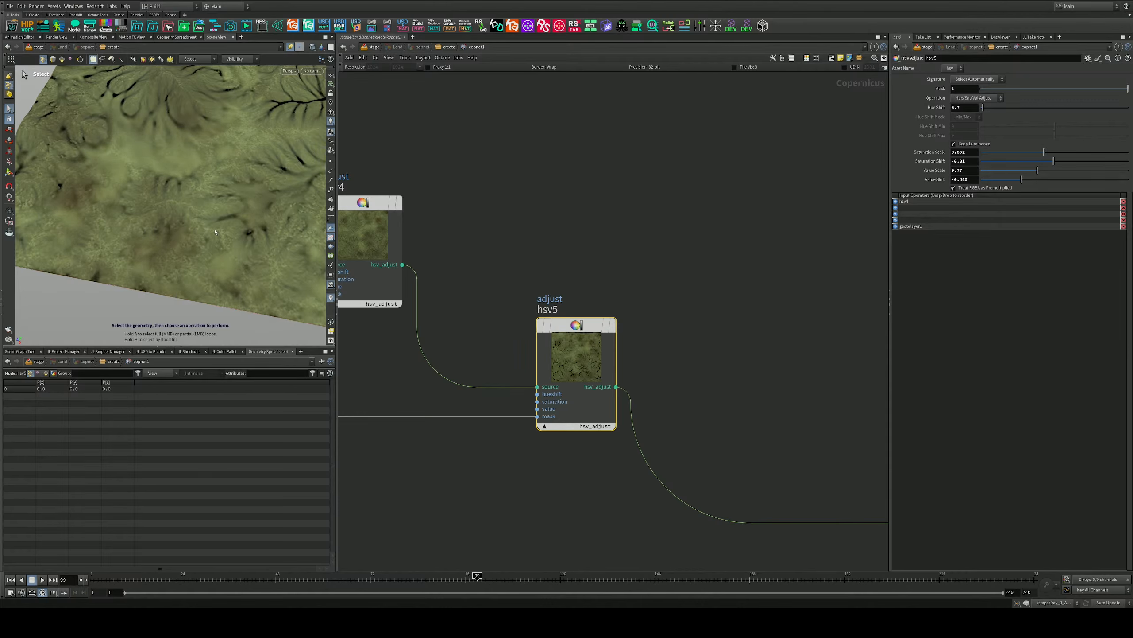
alt+drag(215, 242, 248, 215)
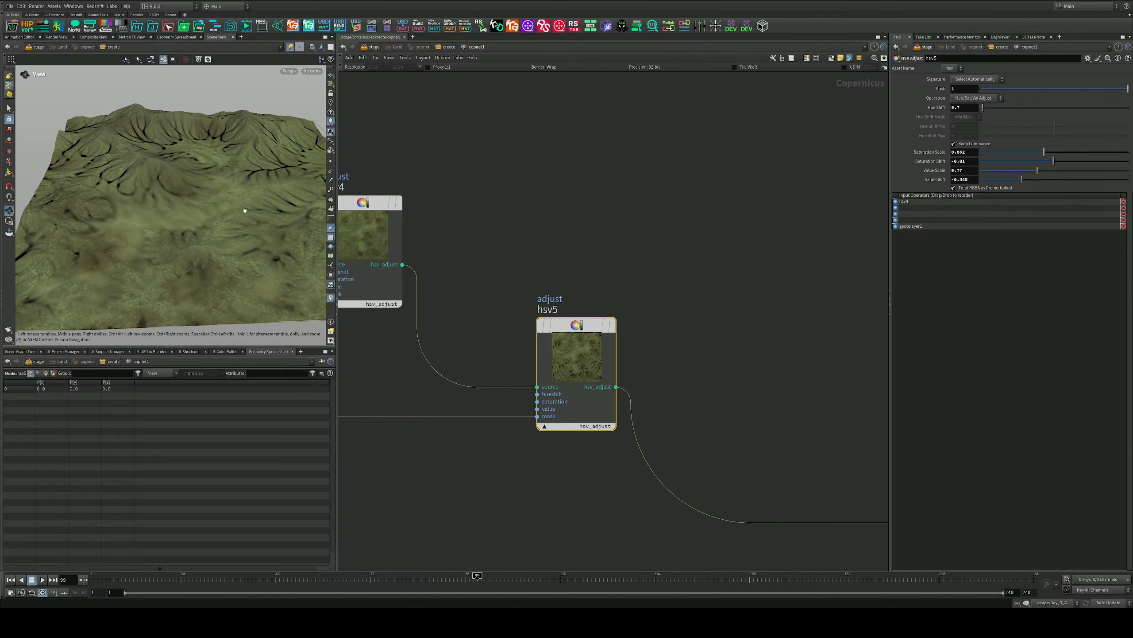
scroll(625, 318, down, 3)
middle_drag(506, 266, 643, 273)
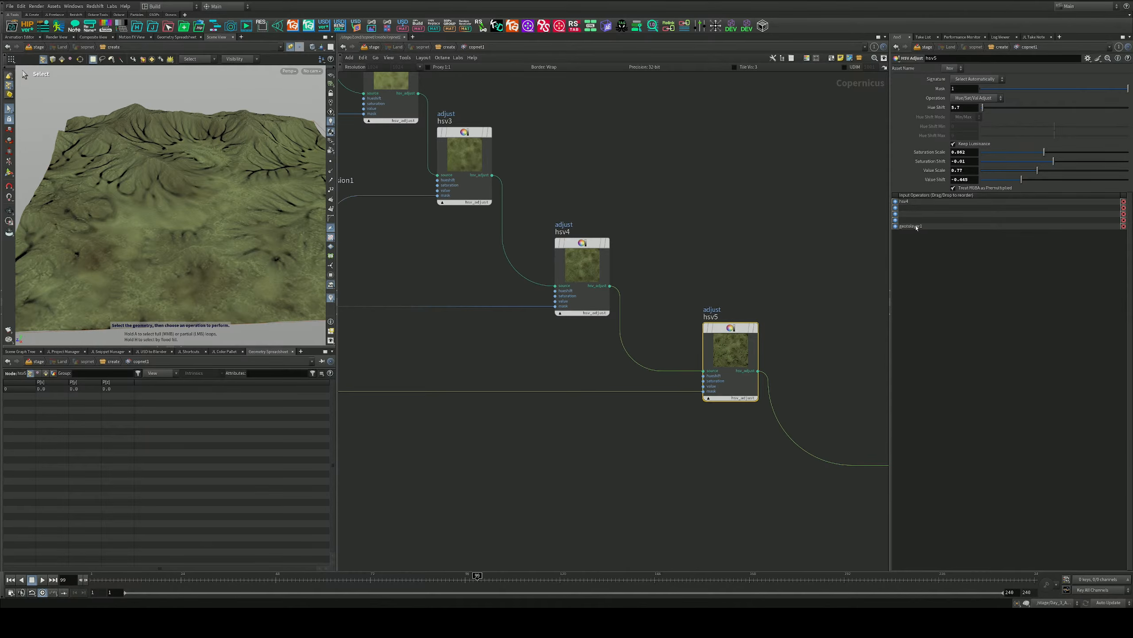
Set the hsv5 Hue Shift to about 163, Saturation Scale to 0.367 and Value Shift to -0.098
drag(988, 111, 1029, 109)
drag(1033, 155, 1047, 180)
mouse_move(1009, 108)
mouse_down()
mouse_move(988, 109)
mouse_move(1100, 110)
mouse_move(1002, 111)
mouse_up()
drag(1081, 113, 1049, 112)
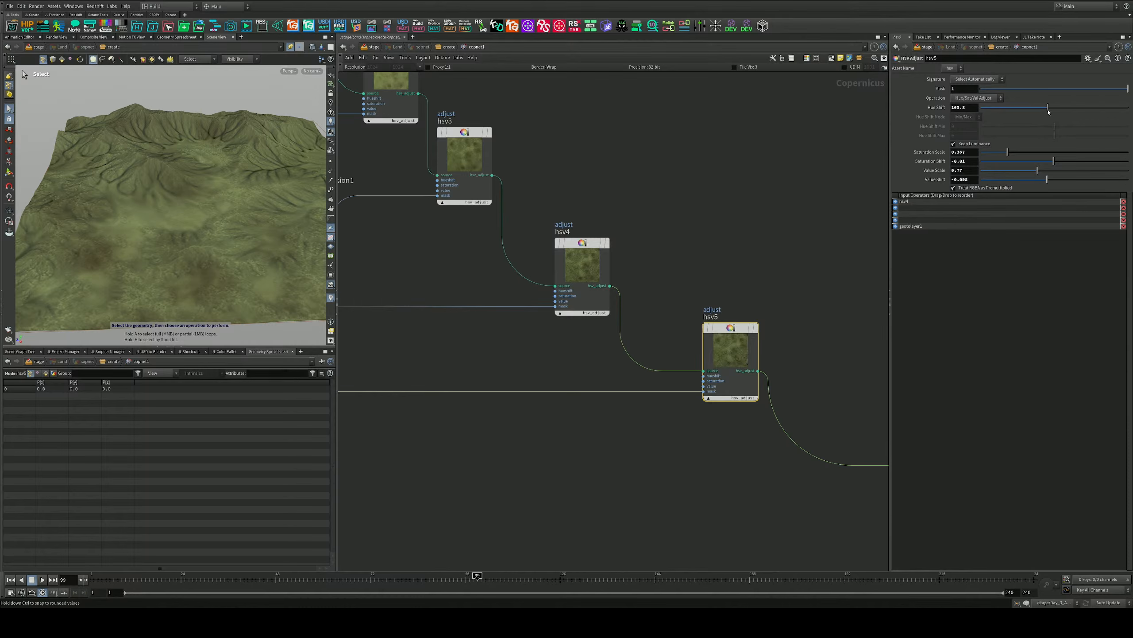
Set the hsv5 Saturation Scale to 0.483, Saturation Shift to -0.062, Value Scale to about 1.05 and Value Shift to 0.641, and inspect the whole terrain
drag(1018, 155, 1125, 183)
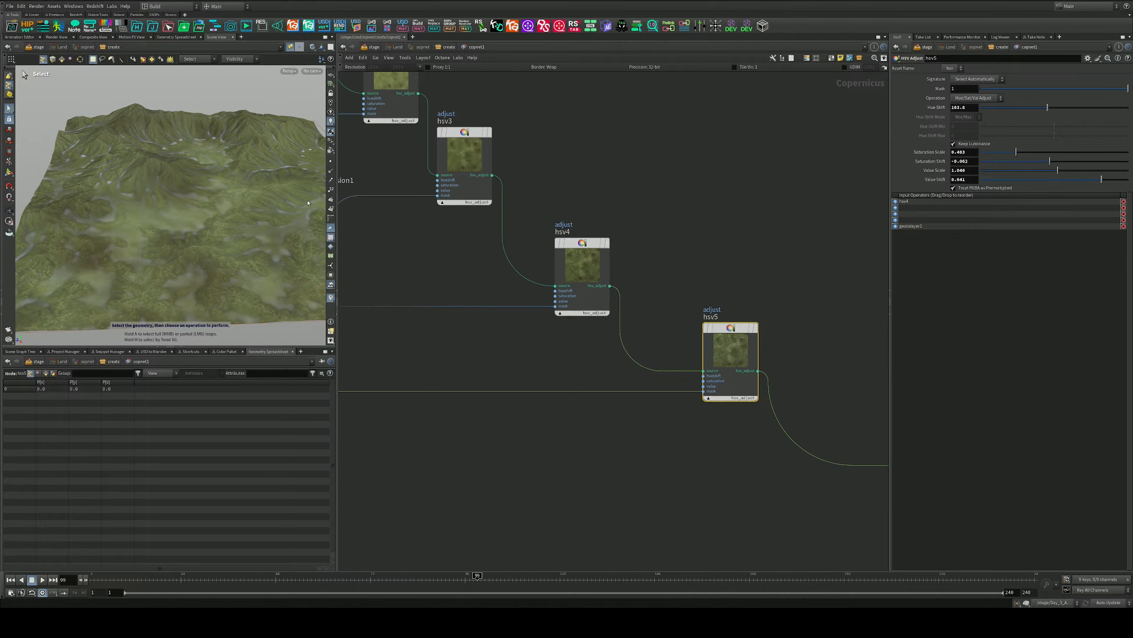
alt+drag(308, 203, 250, 210)
alt+right_drag(250, 210, 197, 232)
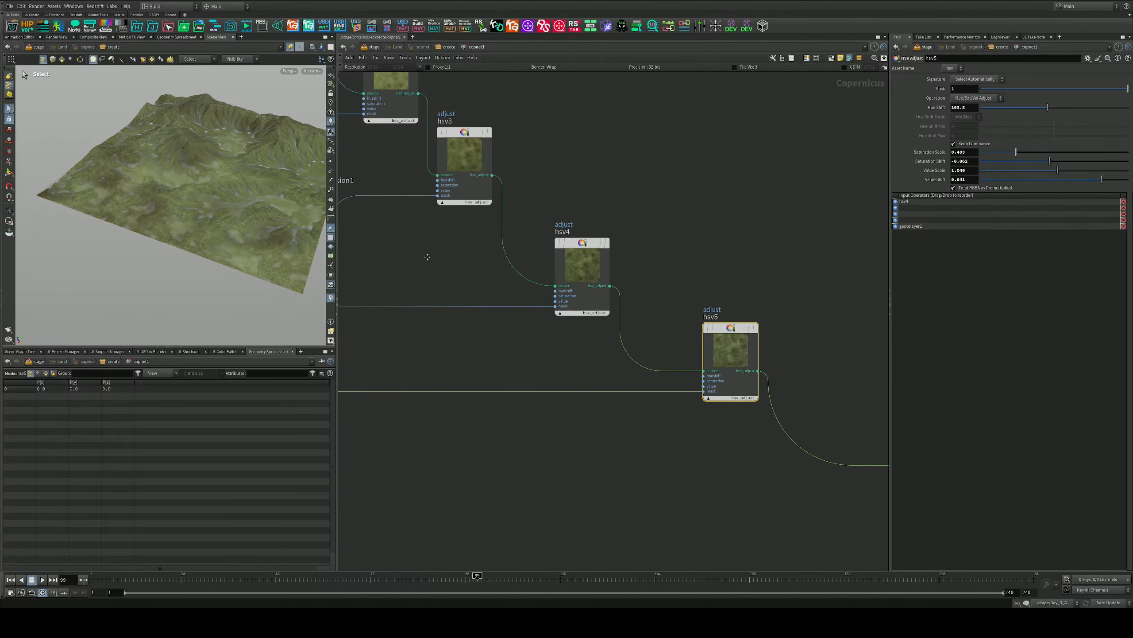
Refresh the output layers of geotolayer1 from the imported geometry to add the plants layer
middle_drag(427, 257, 813, 290)
middle_drag(542, 240, 714, 292)
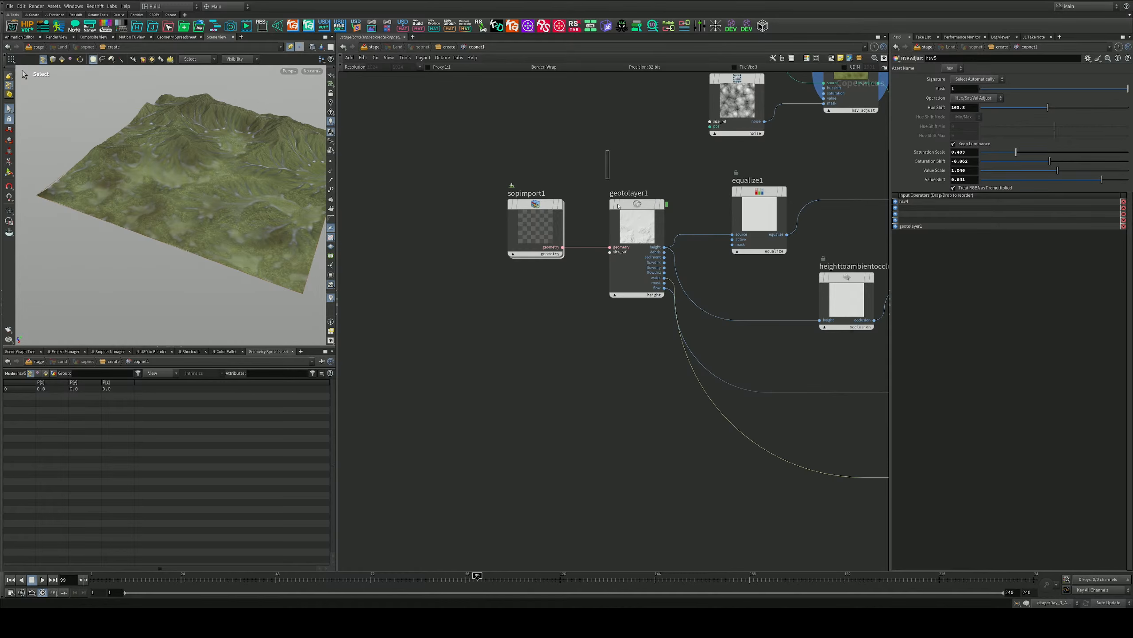
drag(618, 205, 710, 351)
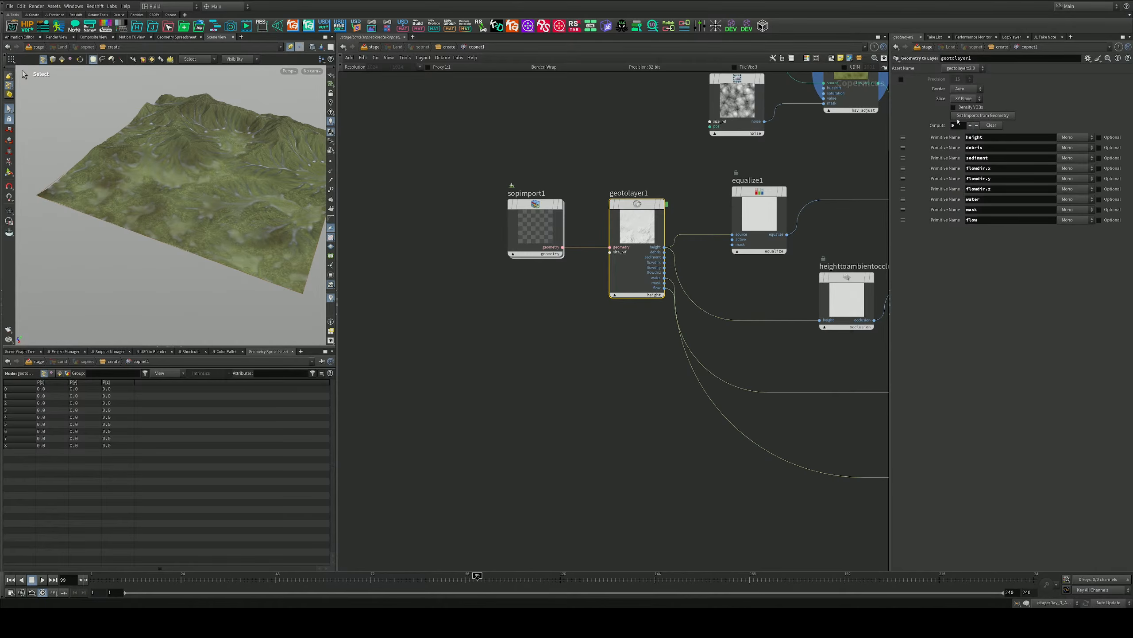
click(988, 116)
scroll(670, 268, up, 3)
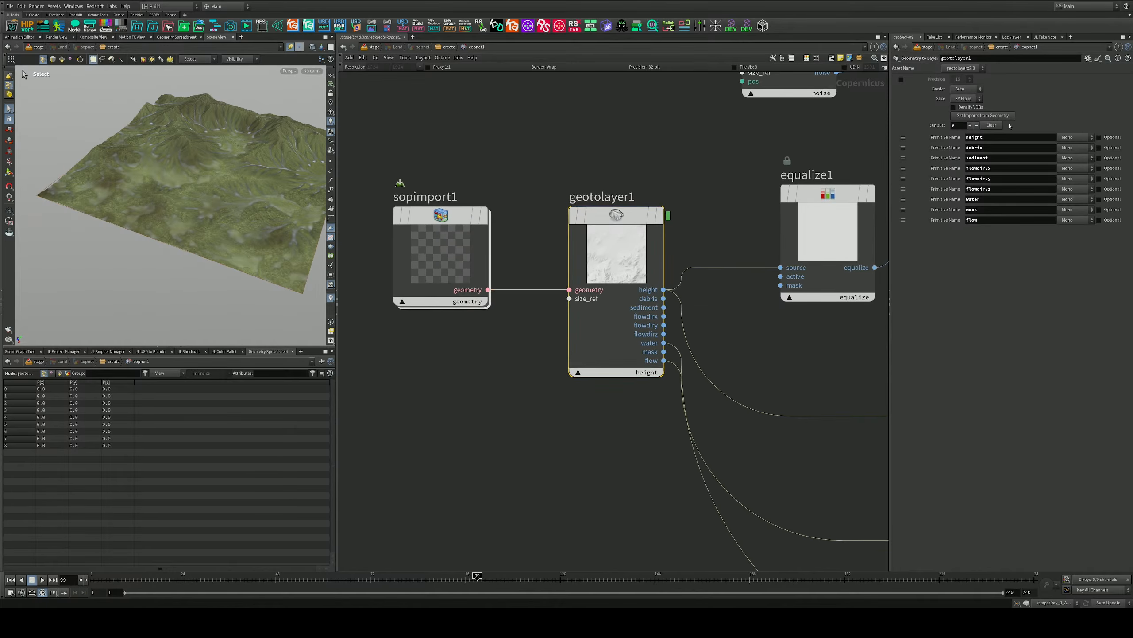
click(998, 118)
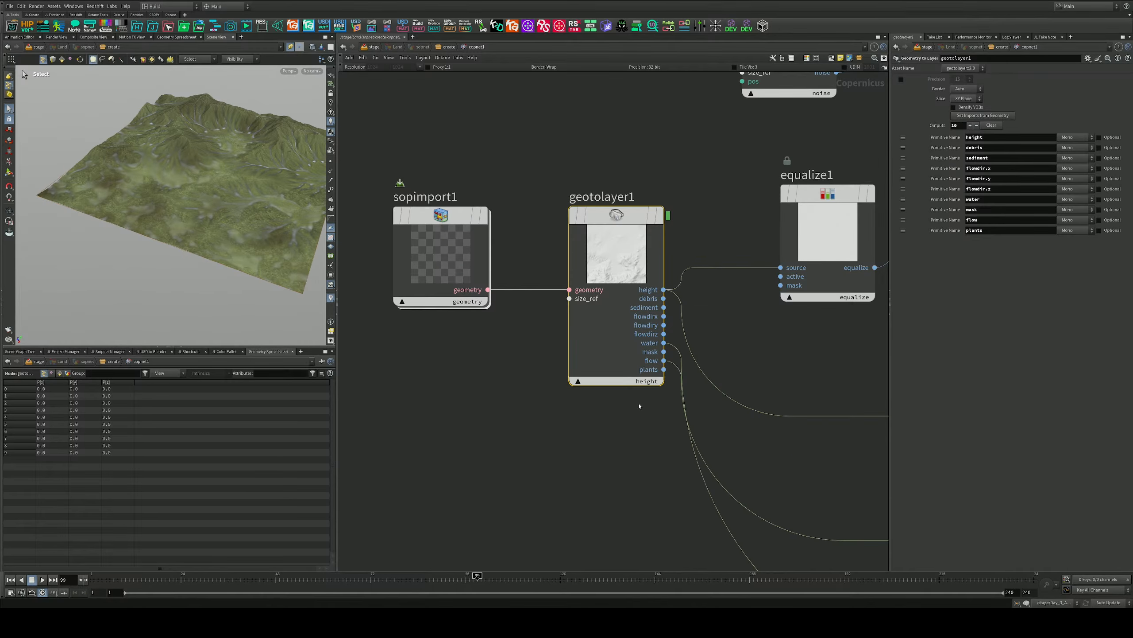
key(h)
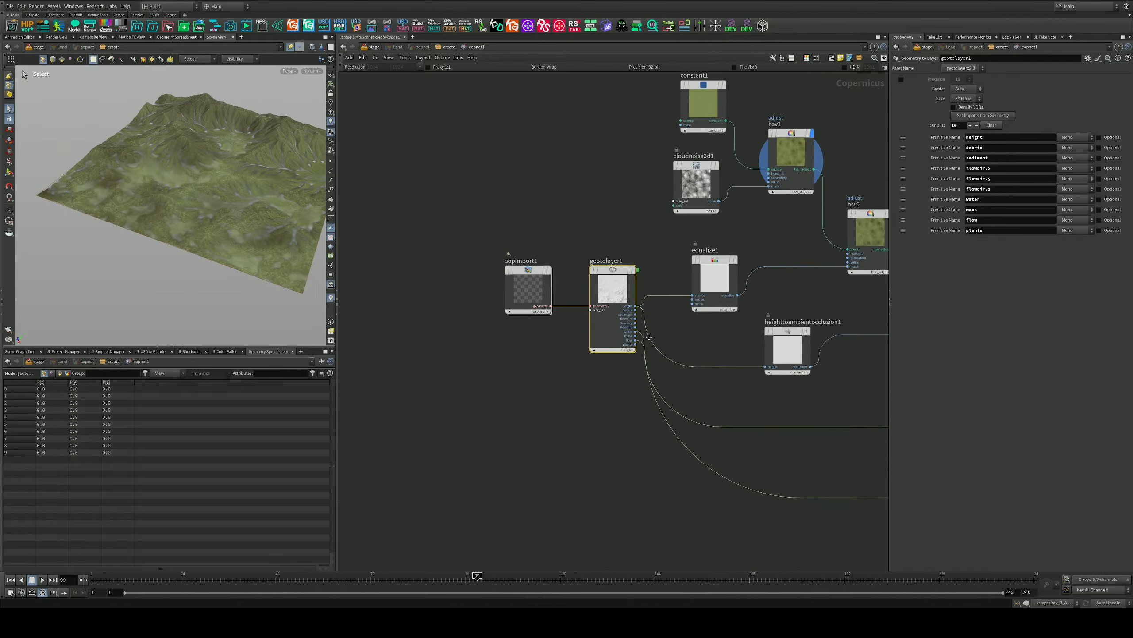
Set the hsv5 Hue Shift to about 150, Saturation Scale to 1.305, Saturation Shift to 0.166, Value Scale to 0.579 and Value Shift to 0.13
middle_drag(753, 294, 699, 283)
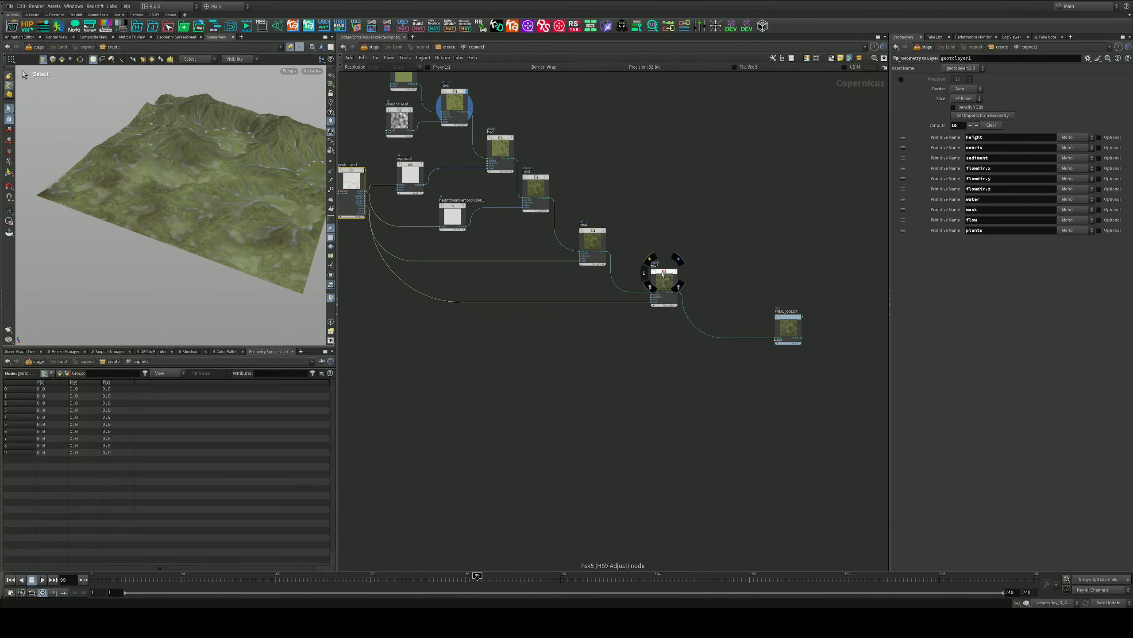
mouse_move(666, 272)
alt+mouse_down()
mouse_move(703, 329)
mouse_move(667, 272)
alt+mouse_up()
scroll(667, 273, up, 5)
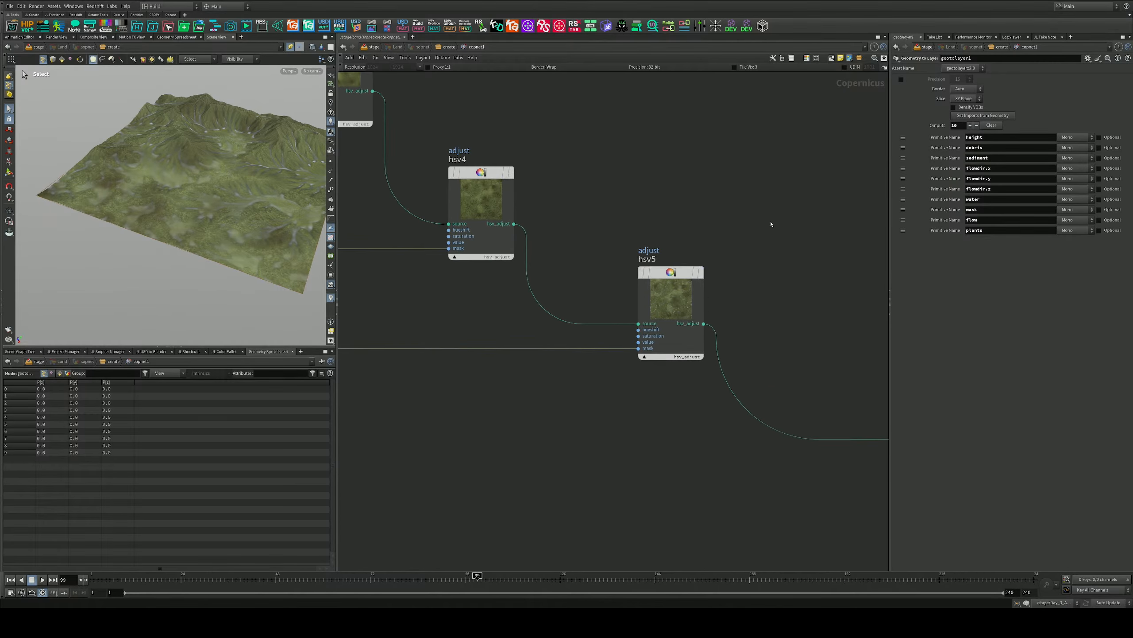
click(670, 297)
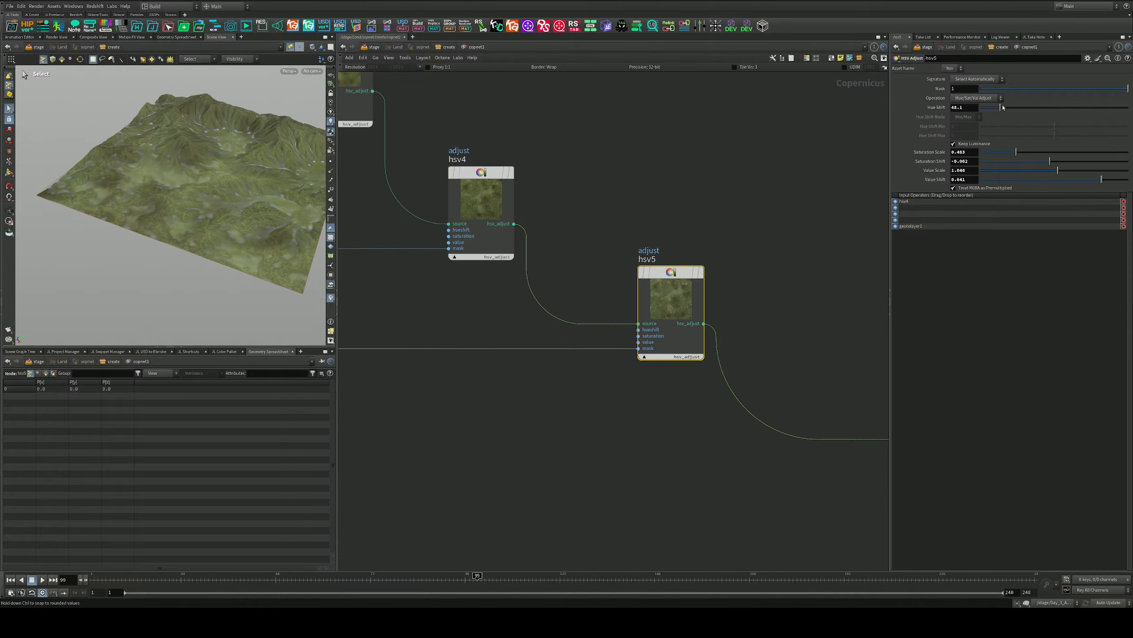
drag(1003, 107, 1076, 107)
drag(1054, 152, 1023, 171)
drag(1054, 181, 1064, 181)
drag(1080, 107, 1042, 110)
alt+drag(228, 192, 245, 223)
alt+right_drag(245, 223, 281, 213)
alt+drag(281, 212, 268, 255)
Add an HSV Adjust node and insert it between hsv5 and the FINAL_COLOR node
scroll(579, 228, down, 5)
middle_drag(583, 190, 767, 271)
scroll(579, 285, down, 3)
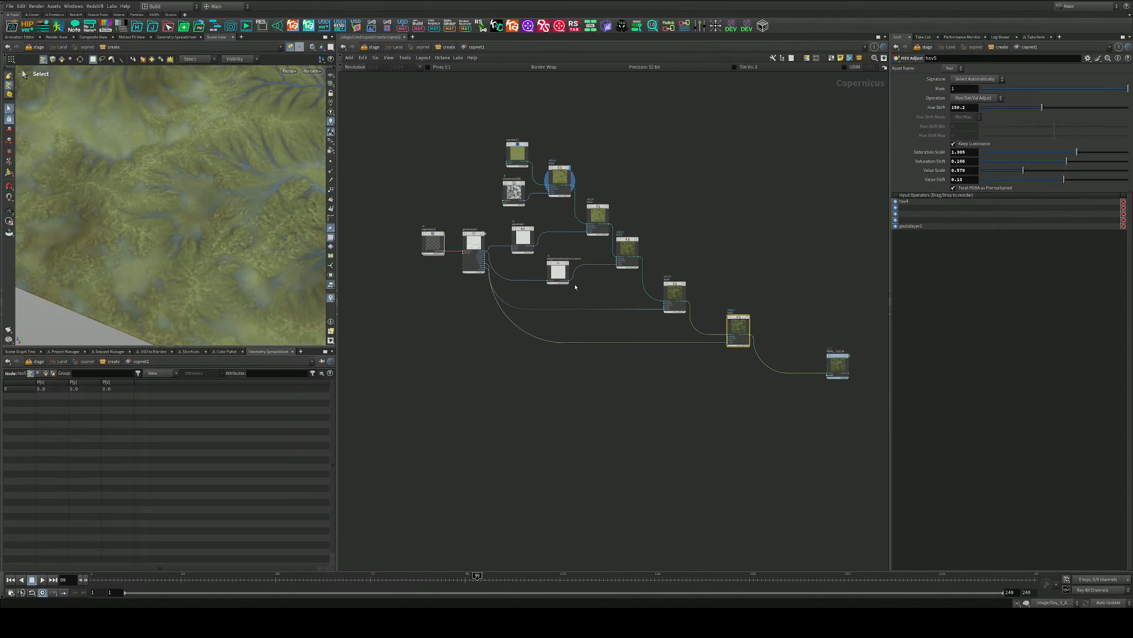
scroll(661, 303, up, 2)
scroll(747, 328, up, 5)
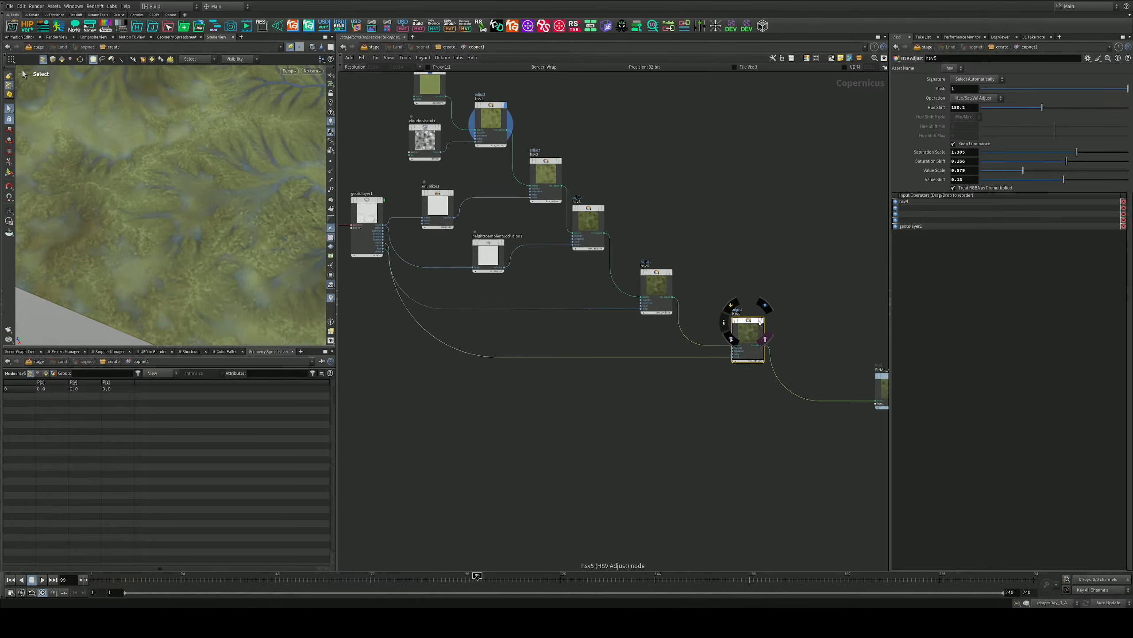
key(Tab)
text(hs)
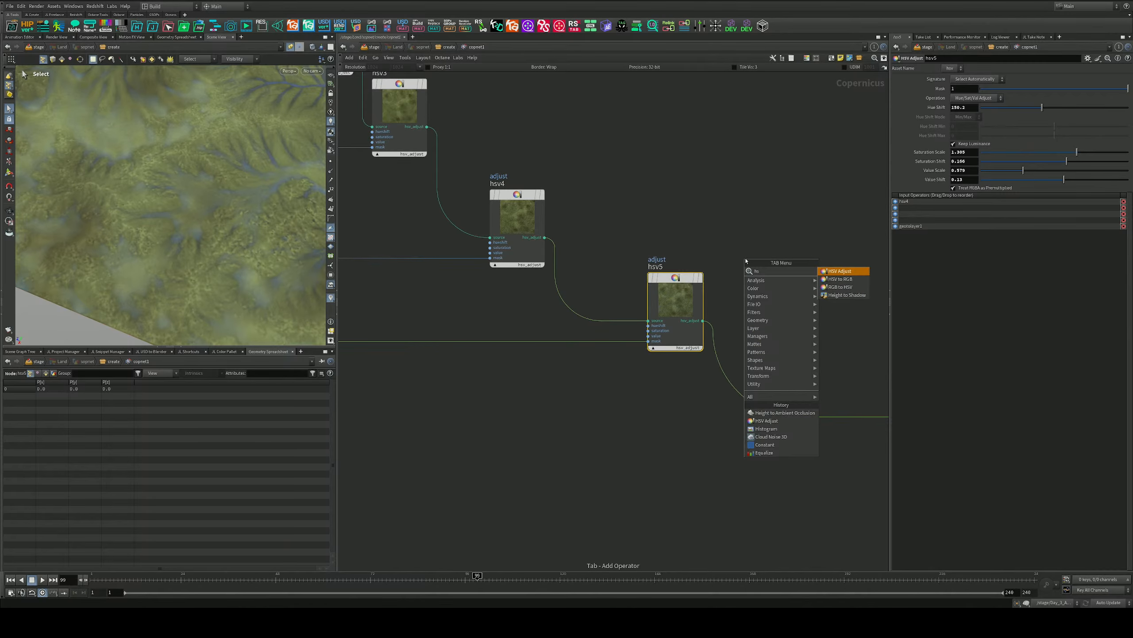
key(Return)
click(757, 399)
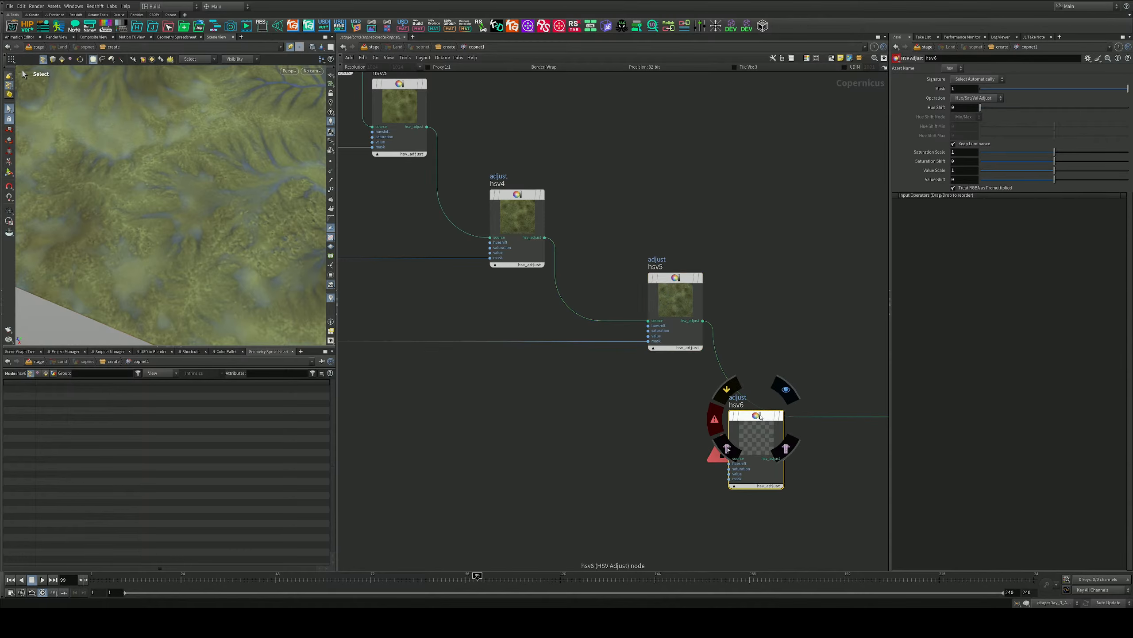
drag(757, 399, 785, 387)
scroll(741, 408, down, 2)
click(751, 442)
Connect the plants output of geotolayer1 to the mask input of hsv6
middle_drag(570, 413, 888, 427)
scroll(626, 308, up, 3)
scroll(627, 309, up, 2)
middle_drag(605, 270, 700, 435)
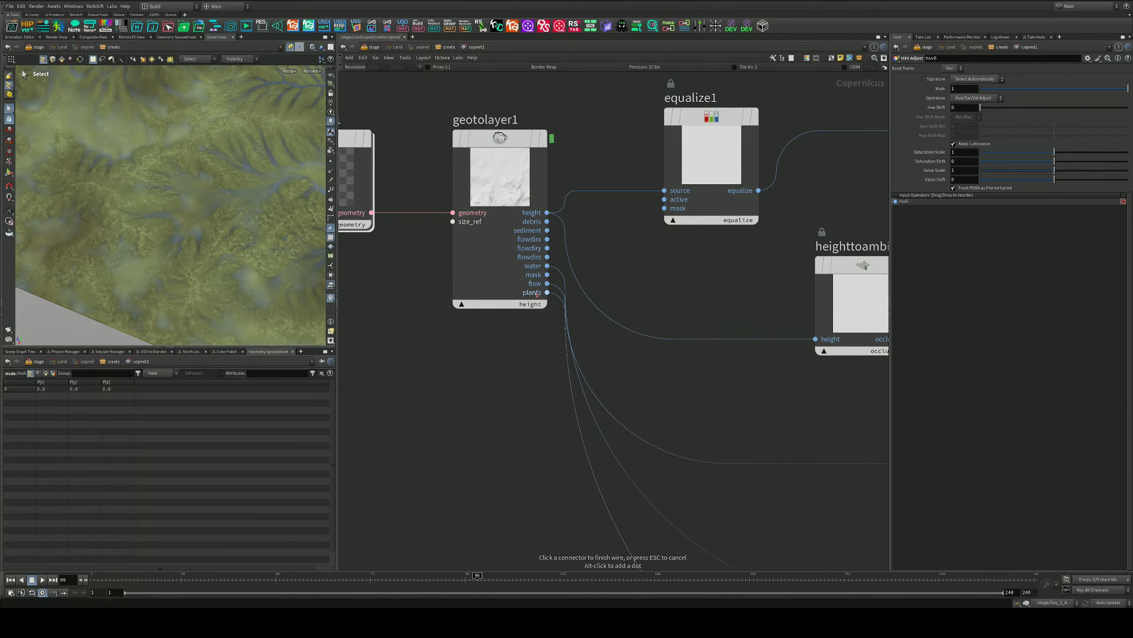
click(537, 294)
scroll(630, 291, down, 5)
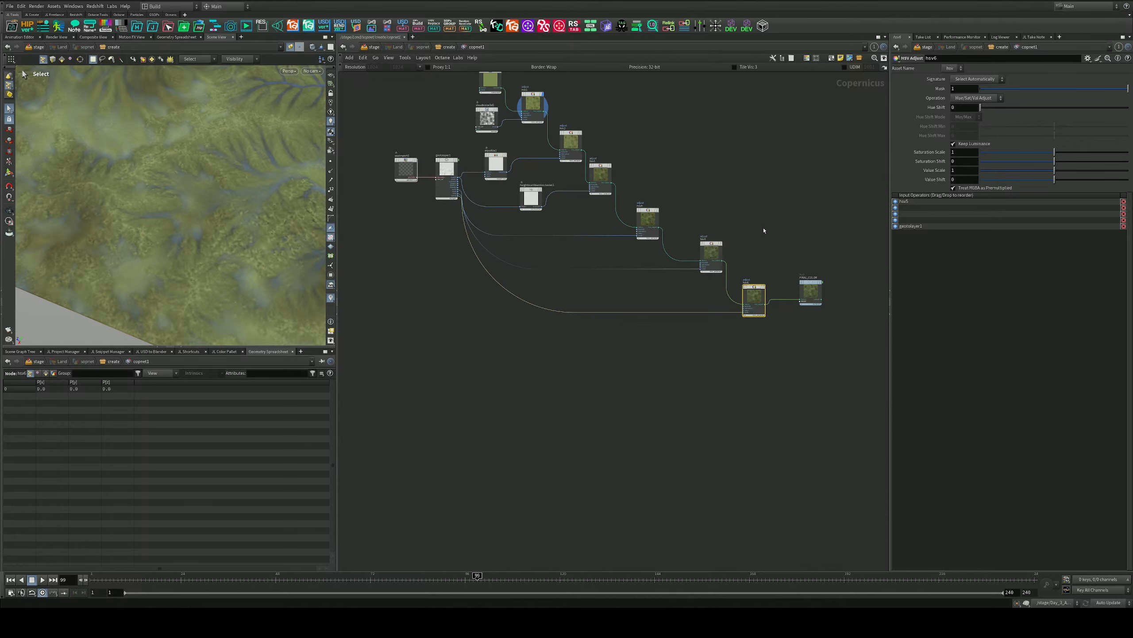
Try small negative Value Shift settings on hsv6 and inspect the plants mask across the terrain
mouse_move(1055, 179)
mouse_down()
mouse_move(1039, 179)
mouse_move(1052, 178)
mouse_up()
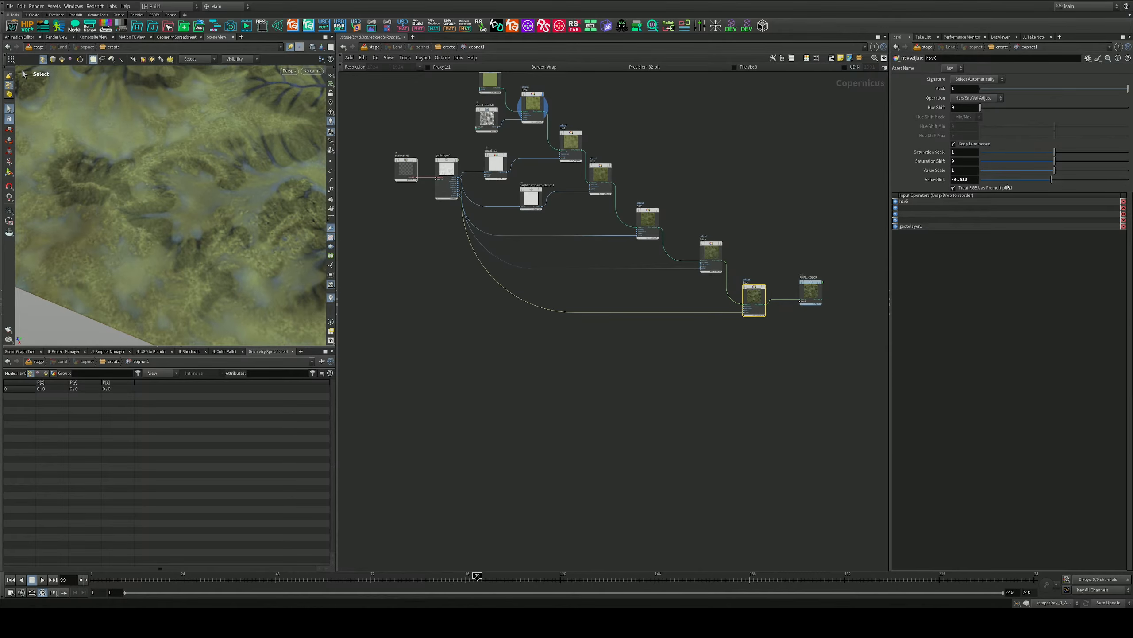
alt+right_drag(266, 261, 209, 137)
alt+drag(209, 137, 221, 183)
alt+right_drag(222, 183, 207, 166)
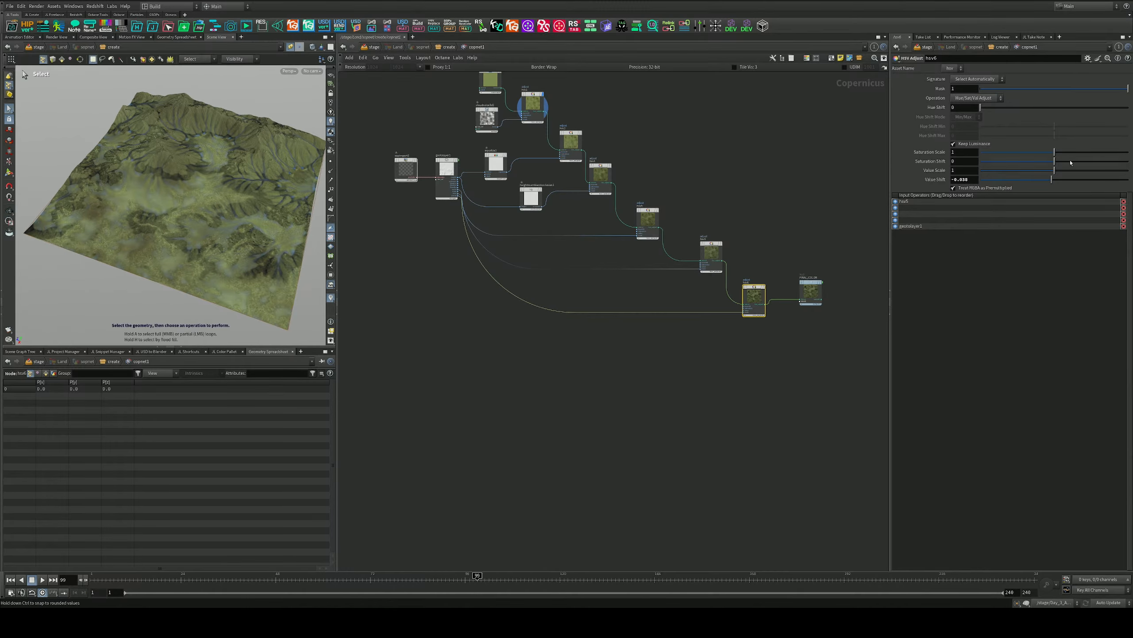
drag(1053, 180, 1054, 180)
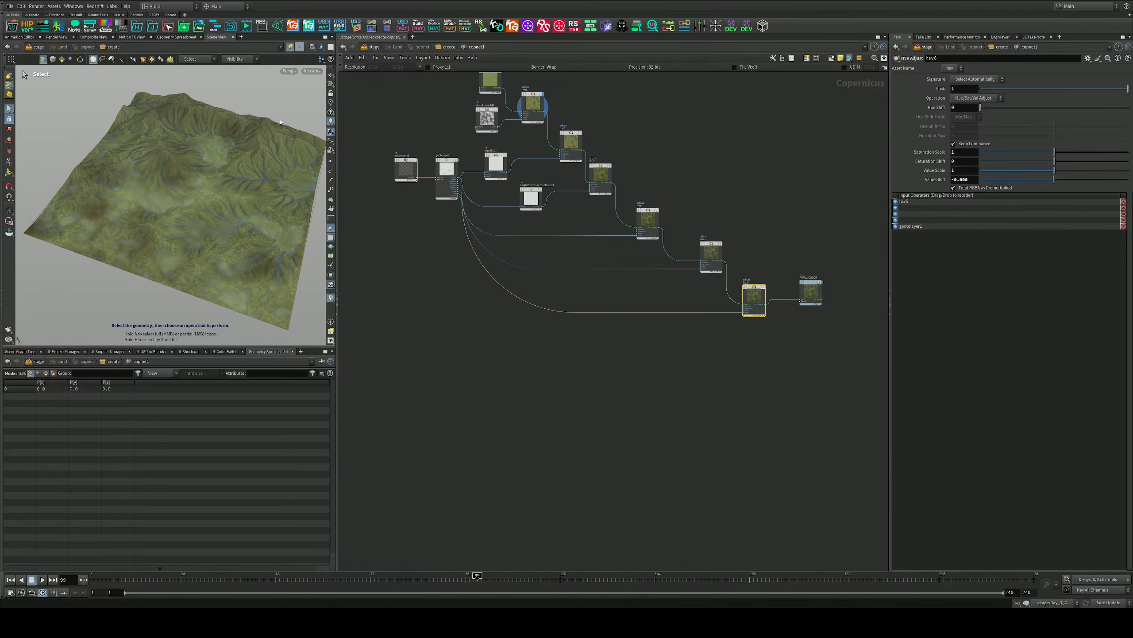
Enlarge the scene view over the spreadsheet and network areas and frame the terrain closer
drag(338, 126, 495, 126)
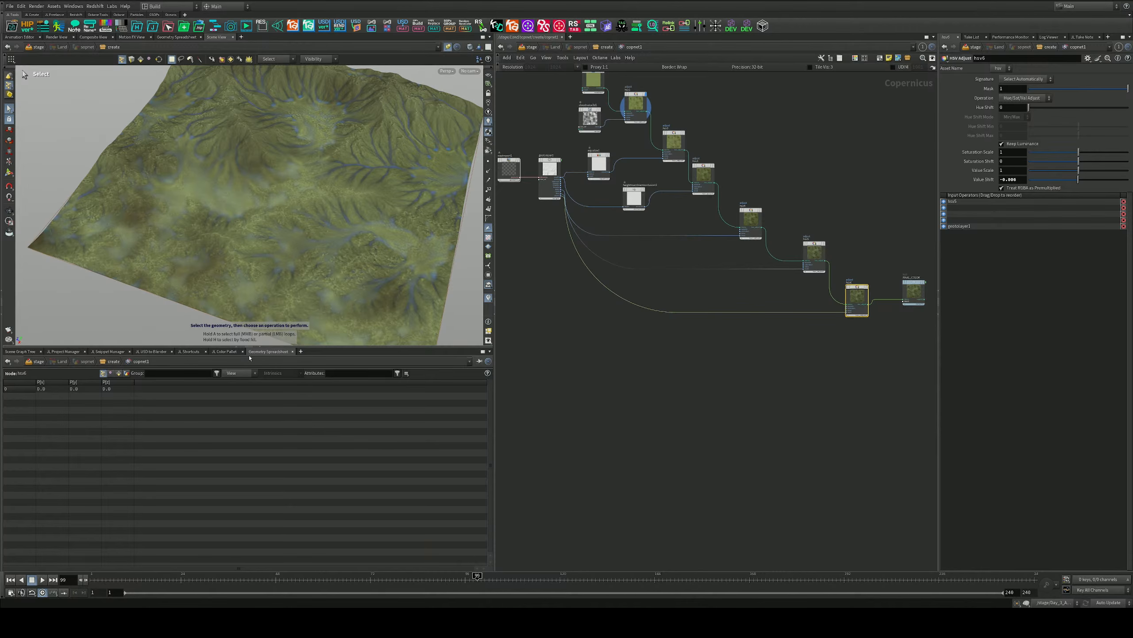
click(260, 347)
alt+drag(306, 332, 286, 339)
alt+right_drag(286, 339, 359, 323)
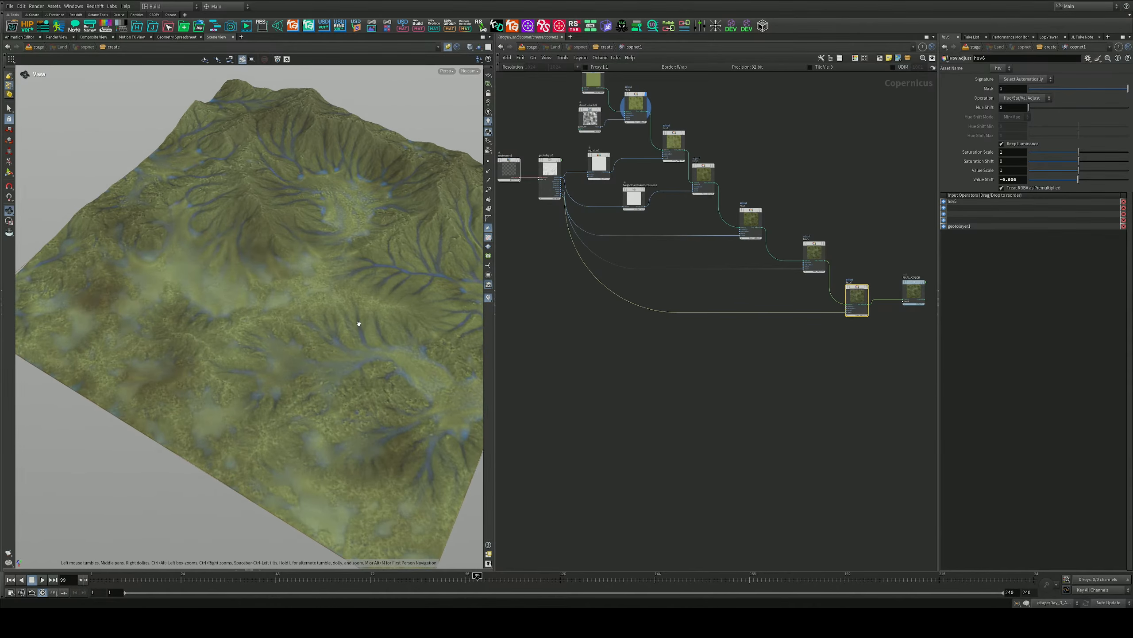
drag(494, 323, 565, 323)
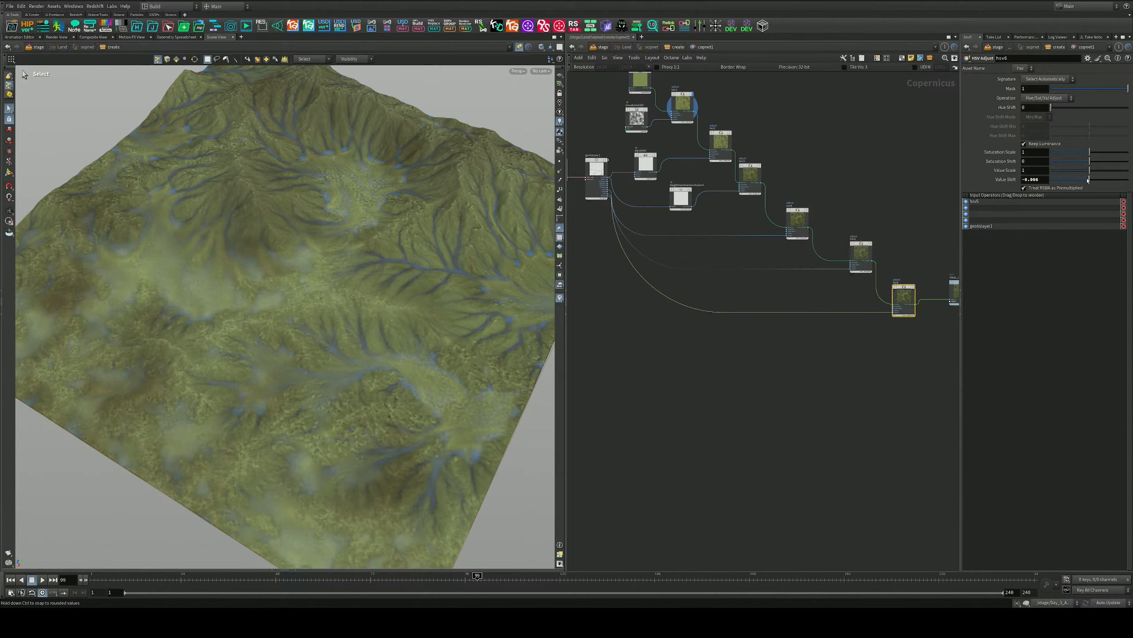
Set the hsv6 Saturation Scale to 0.802, Saturation Shift to -0.153, Value Scale to 0.939, Value Shift to about 0.008 and Hue Shift to 12, then save
drag(1087, 180, 1089, 180)
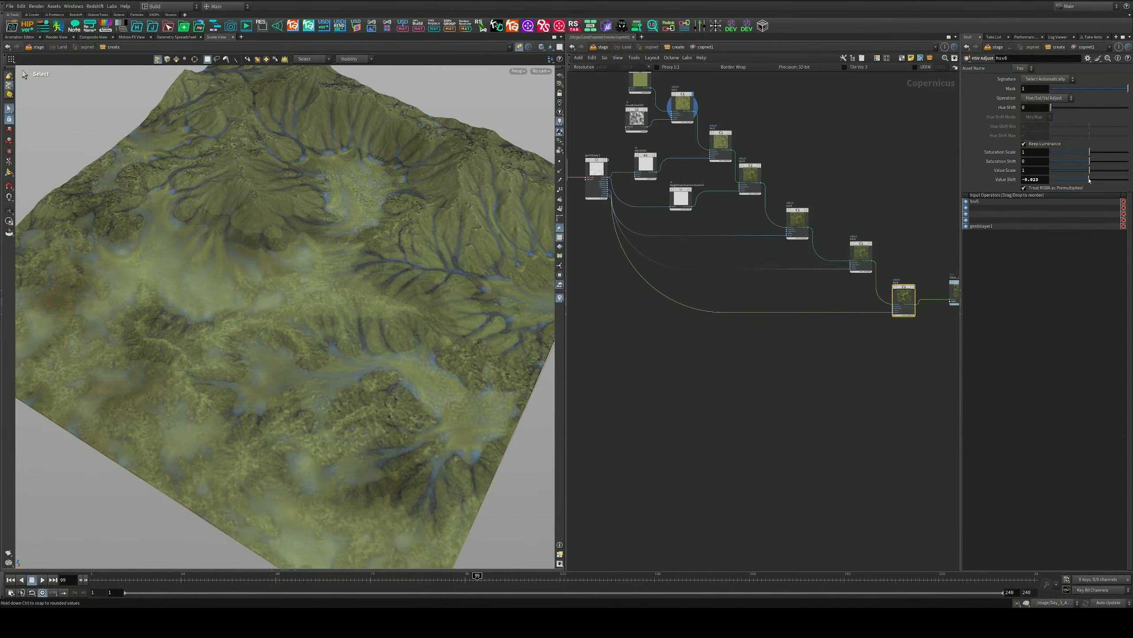
drag(1090, 180, 1072, 156)
drag(1051, 107, 1018, 118)
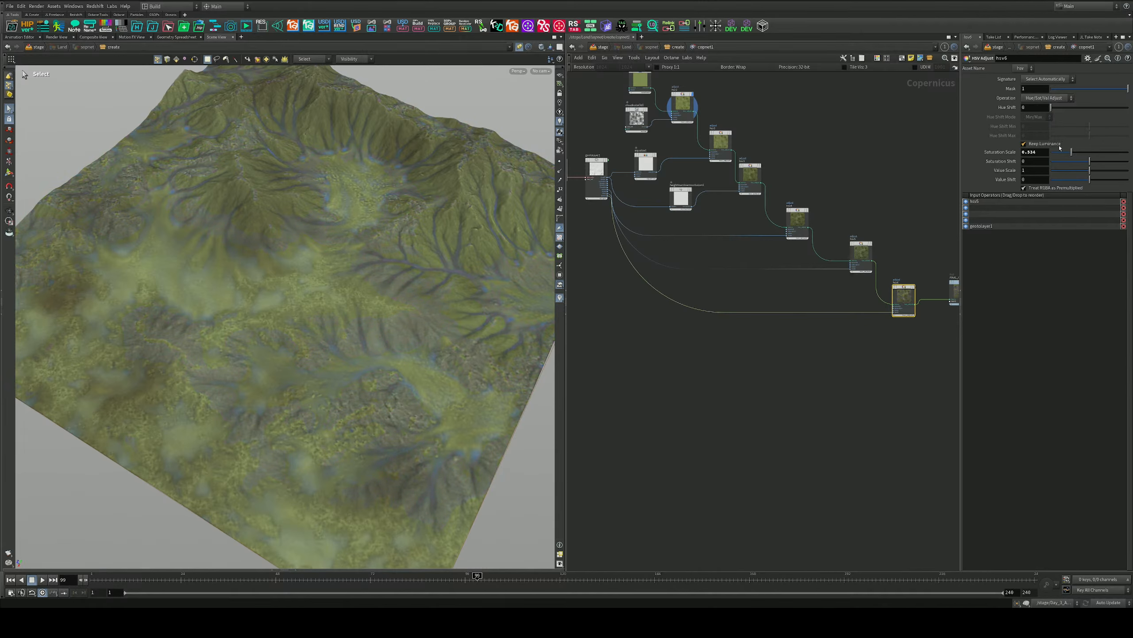
mouse_move(1072, 152)
mouse_down()
mouse_move(1083, 167)
mouse_move(1076, 162)
mouse_move(1098, 161)
mouse_move(1083, 163)
mouse_move(1090, 180)
mouse_up()
alt+drag(384, 334, 450, 273)
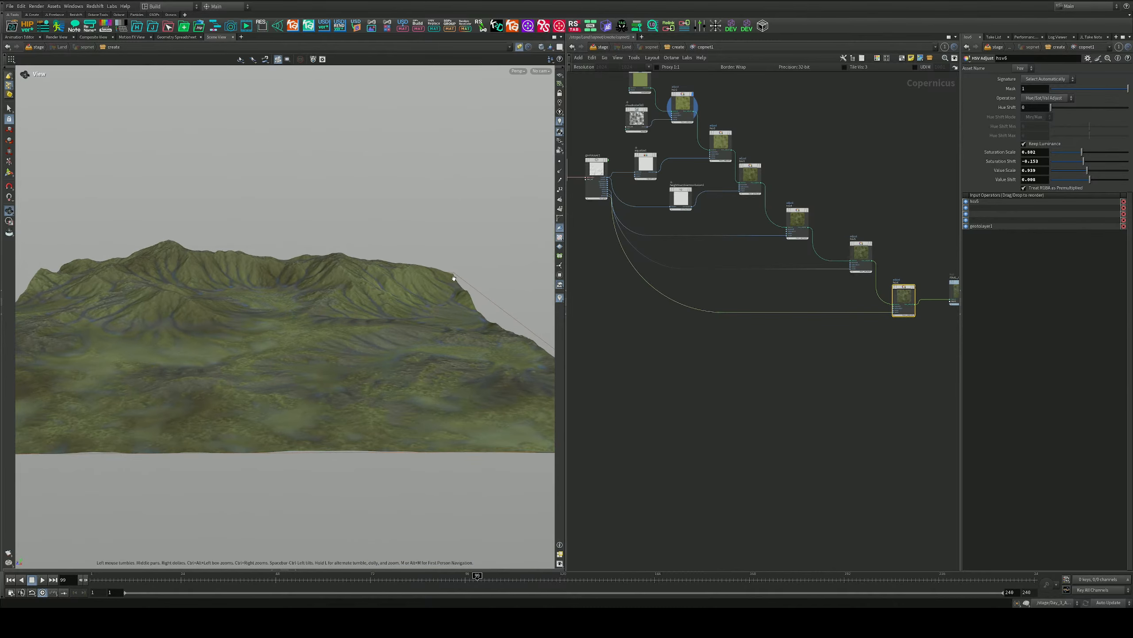
drag(1051, 107, 1055, 110)
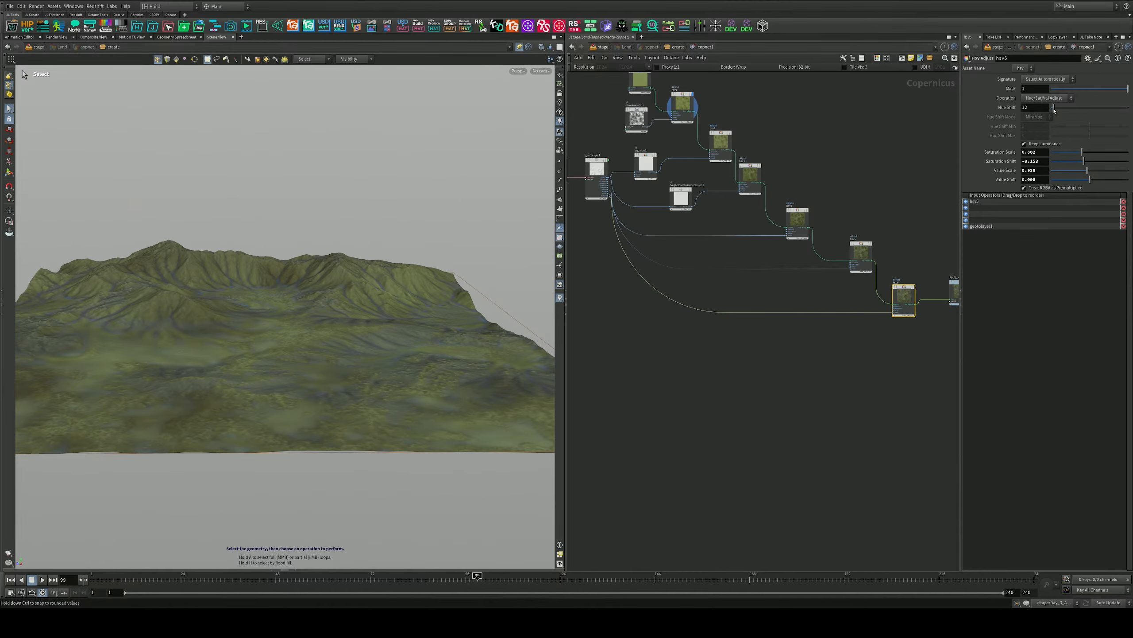
key(ctrl+s)
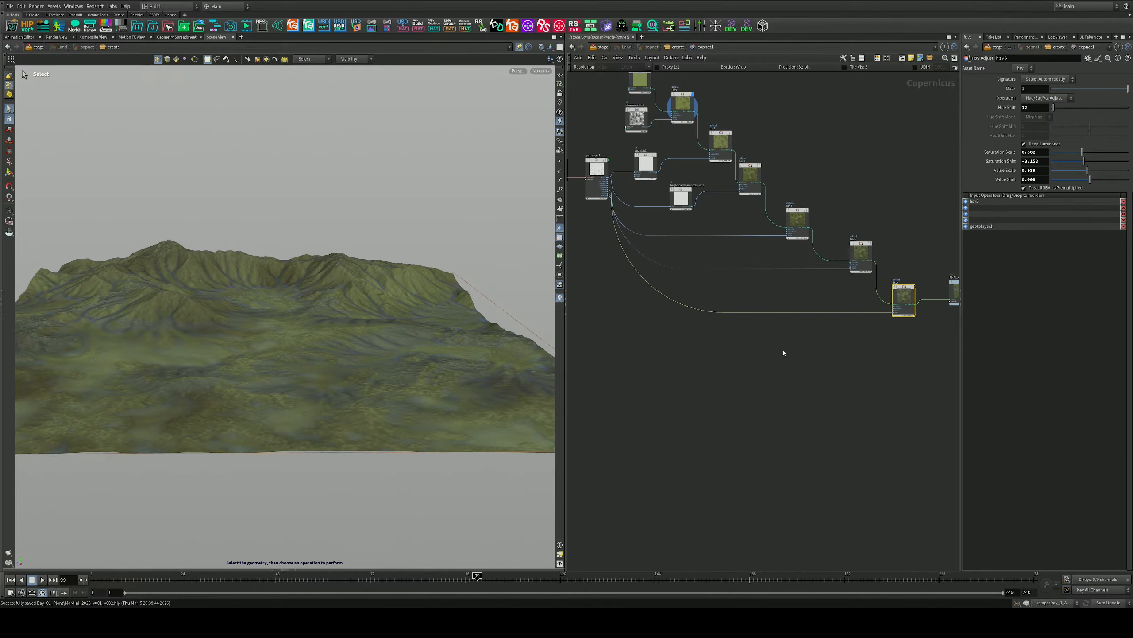
Move the FINAL_COLOR node farther from hsv6, review the HSV chain back to geotolayer1, and save the scene
middle_drag(784, 353, 666, 390)
scroll(662, 388, down, 3)
scroll(741, 352, up, 3)
drag(766, 357, 798, 386)
scroll(803, 379, up, 4)
click(823, 361)
middle_drag(717, 273, 961, 269)
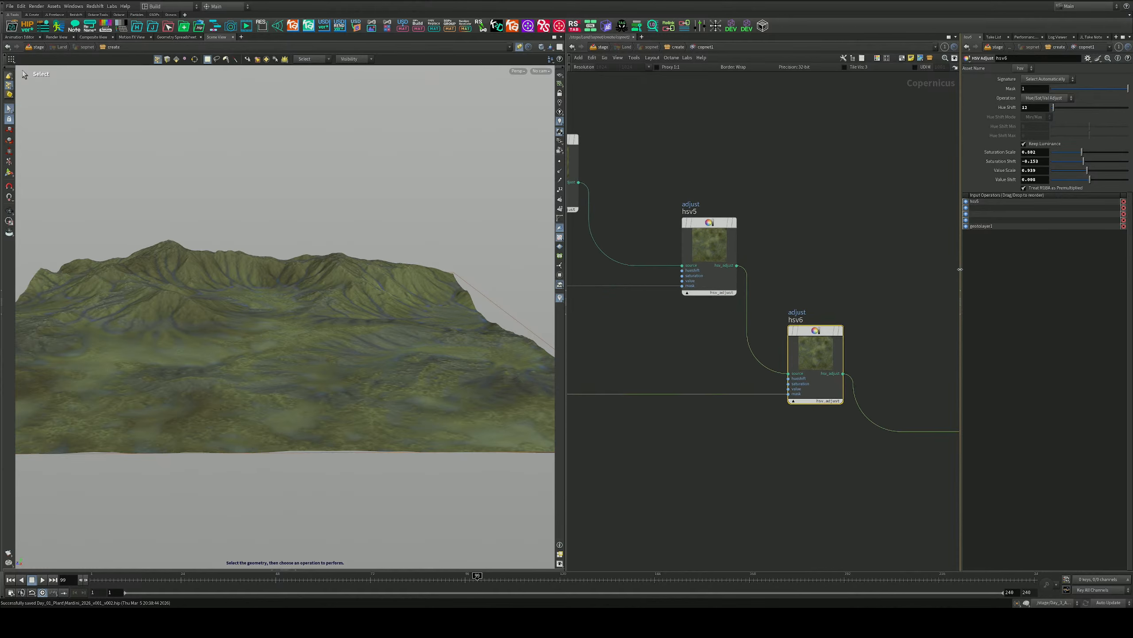
scroll(960, 269, down, 4)
middle_drag(839, 198, 890, 287)
key(ctrl+s)
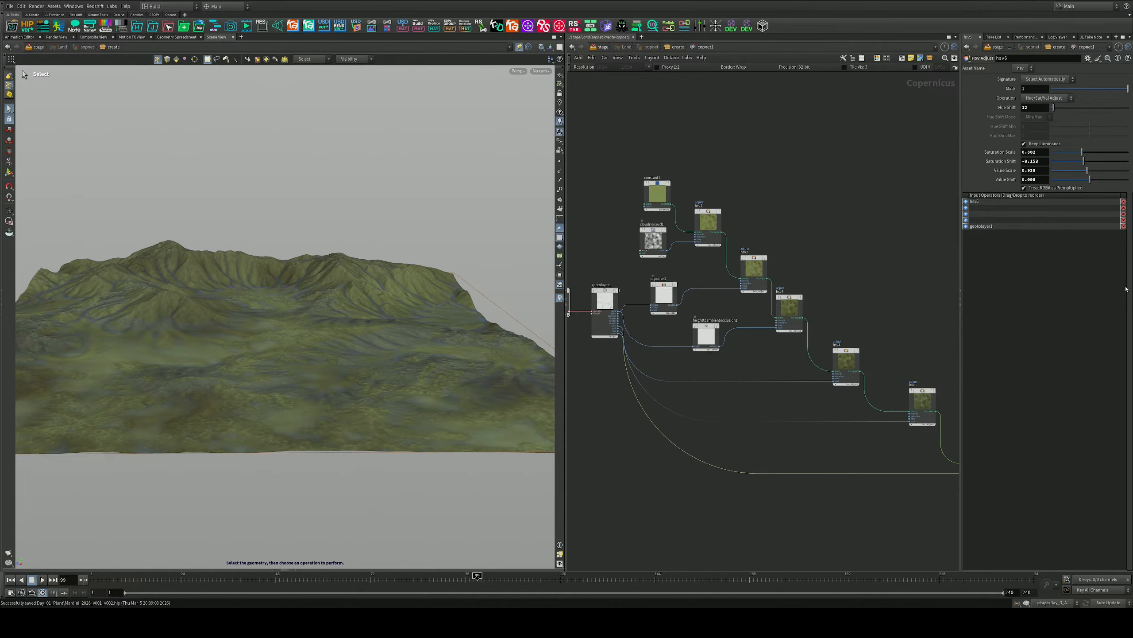
Return to the stage network and align the Land node above merge5
click(604, 47)
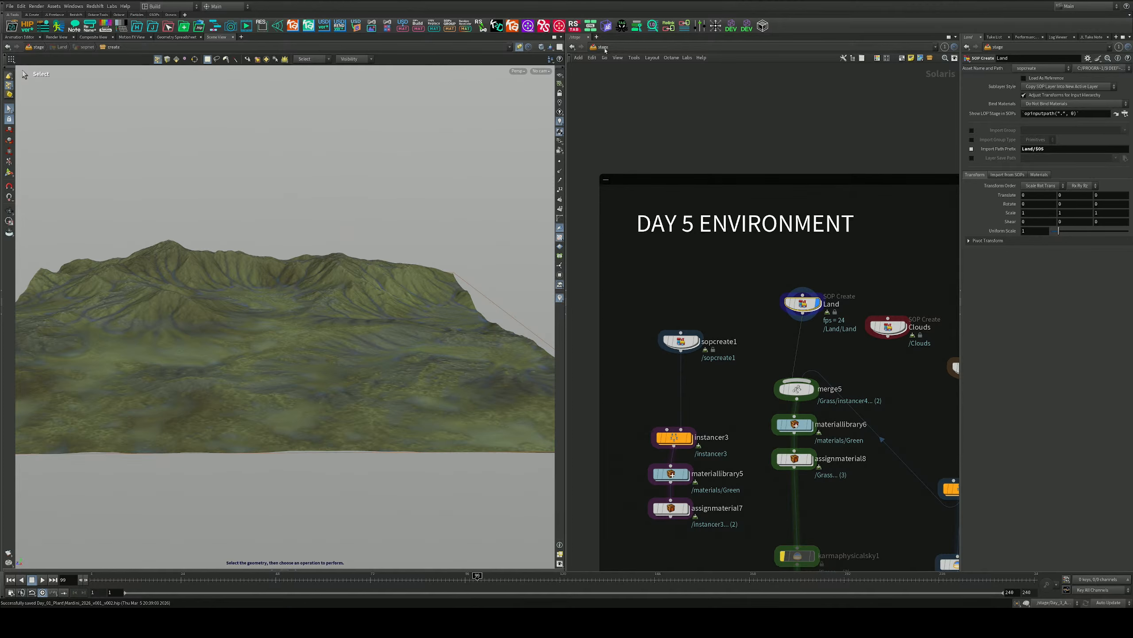
middle_drag(735, 368, 712, 227)
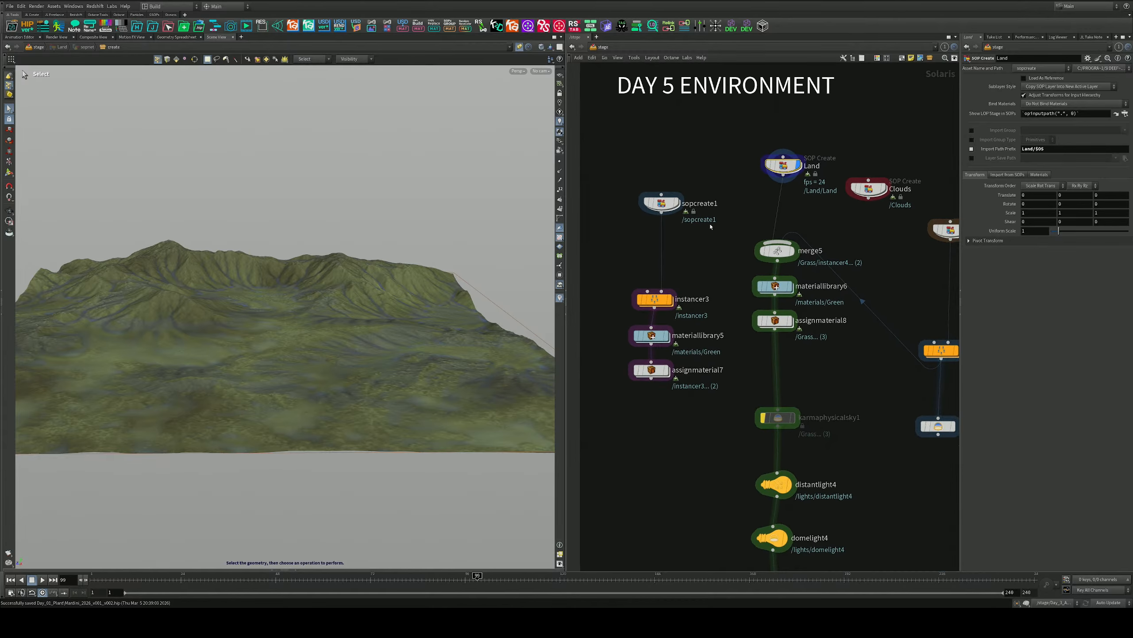
drag(783, 166, 775, 151)
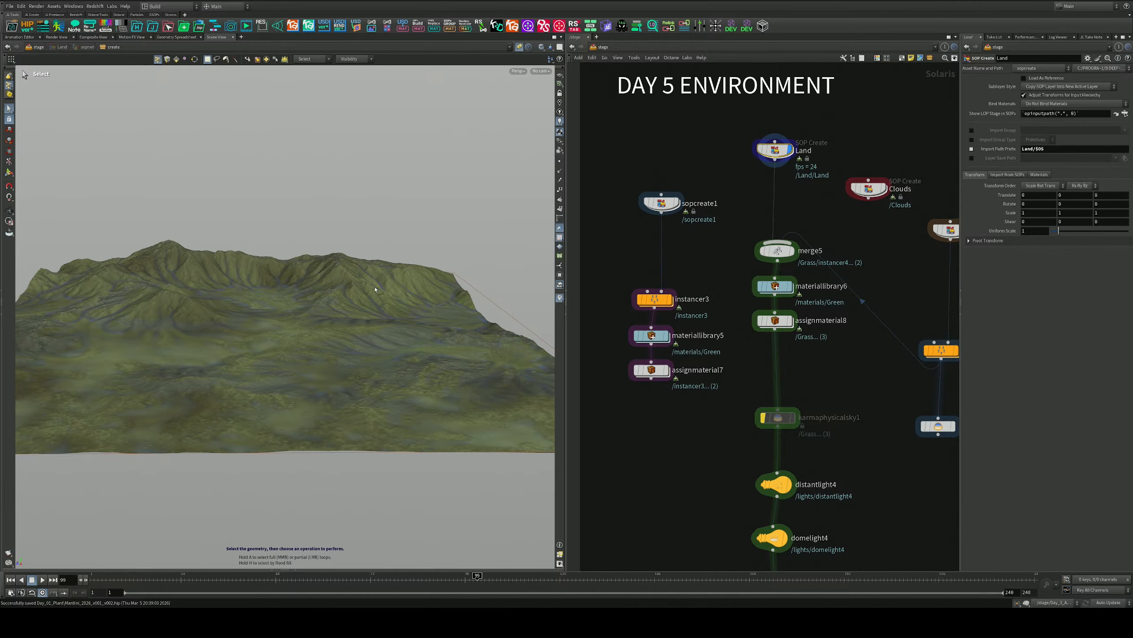
mouse_move(326, 332)
alt+mouse_down()
mouse_move(317, 350)
mouse_move(320, 340)
alt+mouse_up()
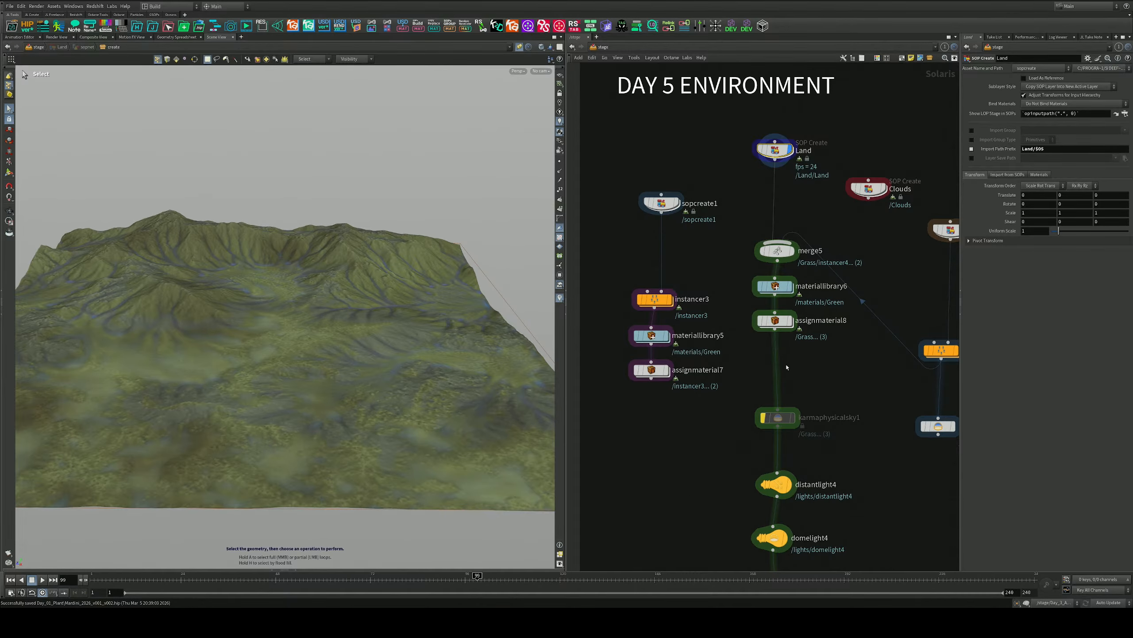
Open the Land network and examine the heightfield chain ending at copnet1 and the scatter branch leading to OUT_ScatterPlants
double_click(775, 151)
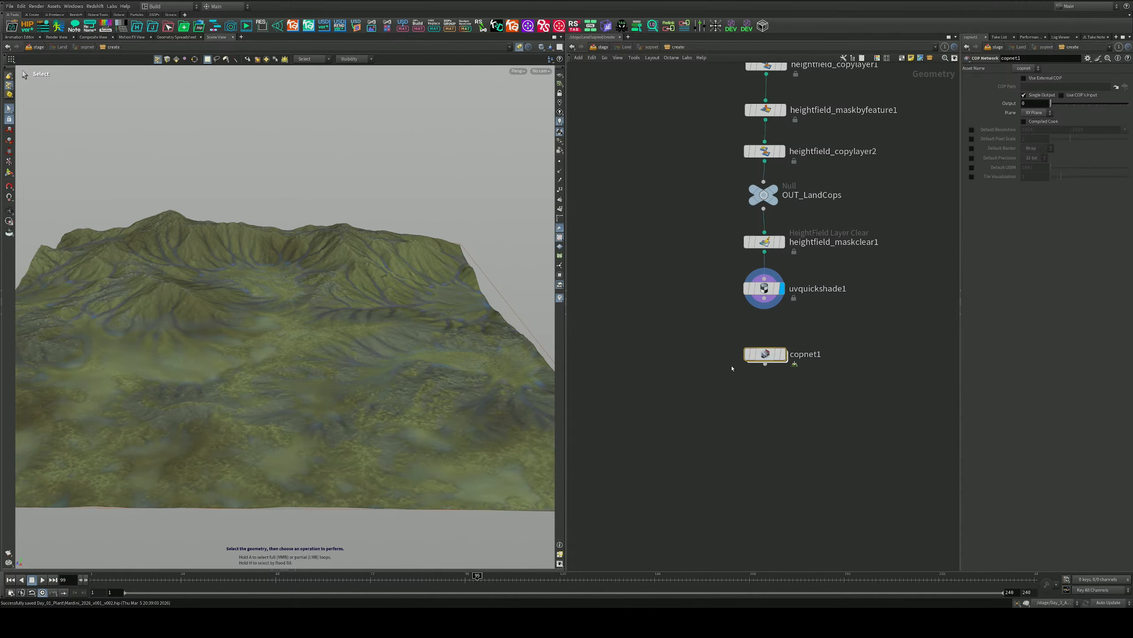
key(h)
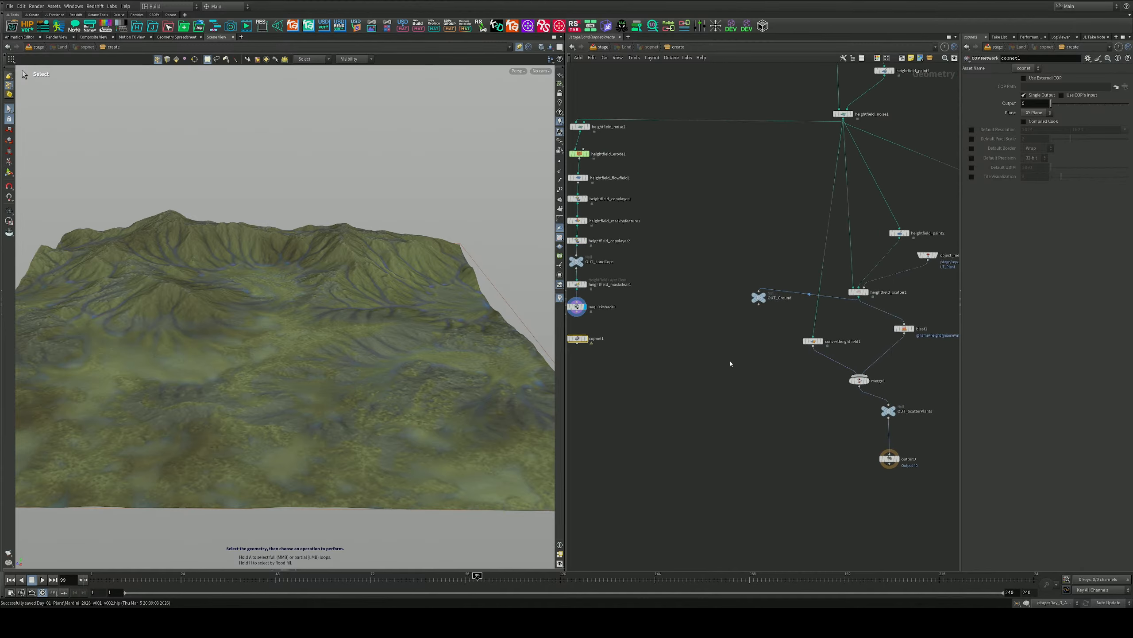
middle_drag(679, 305, 809, 328)
scroll(802, 295, up, 4)
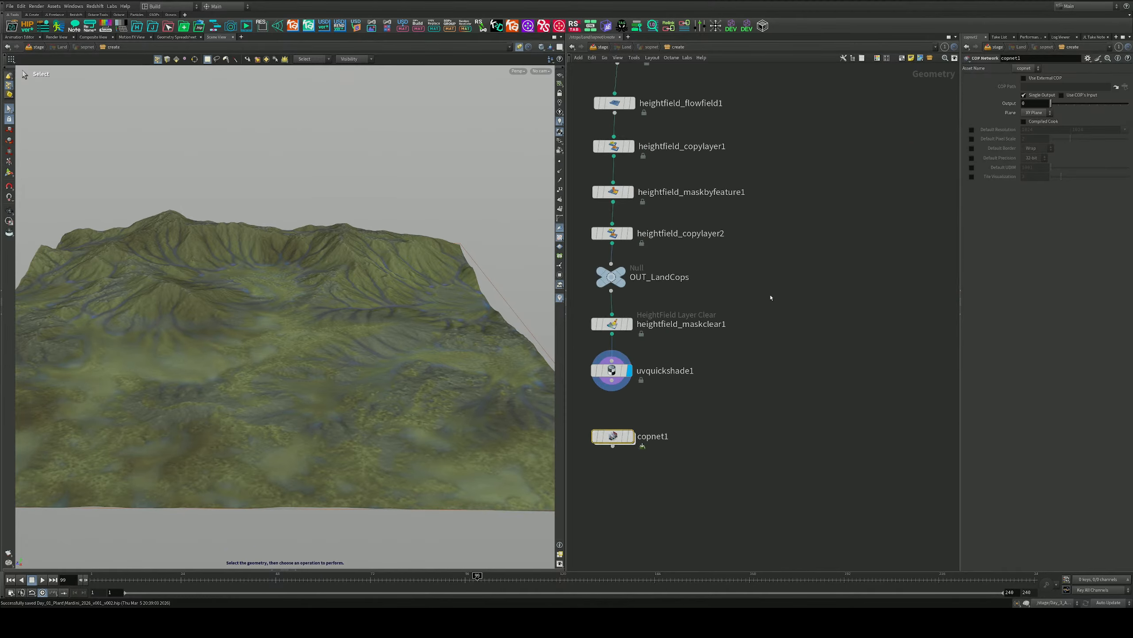
scroll(767, 305, down, 3)
middle_drag(768, 297, 718, 296)
scroll(819, 367, up, 4)
scroll(843, 365, down, 4)
middle_drag(847, 364, 619, 374)
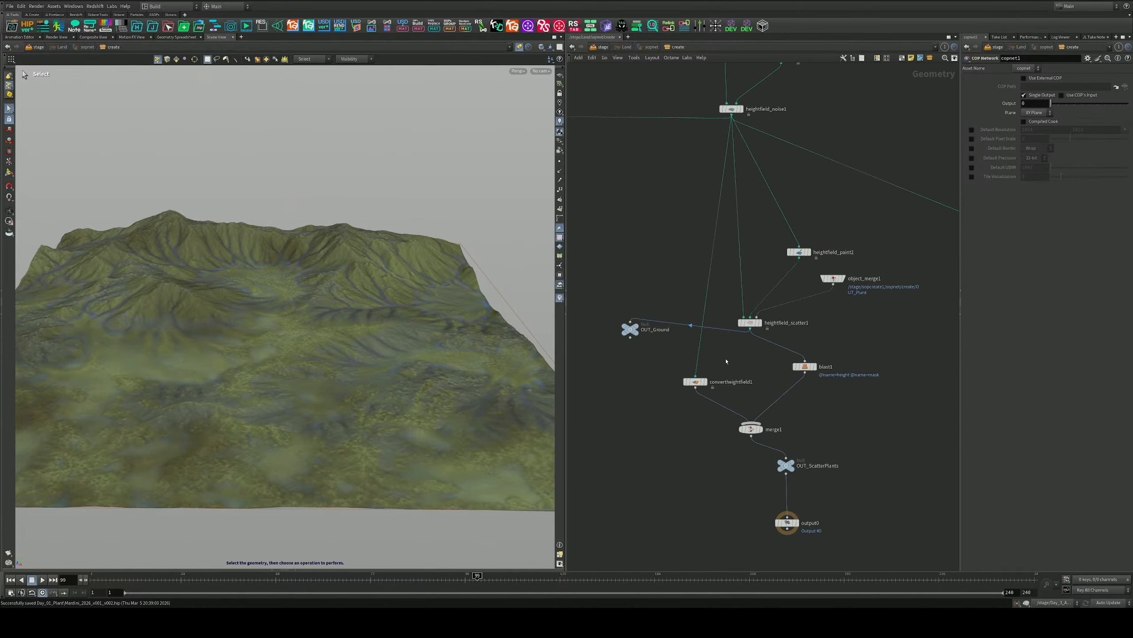
Move the node chain from heightfield_noise2 down to copnet1 farther away from the plant scatter branch
scroll(782, 329, up, 4)
scroll(782, 329, down, 6)
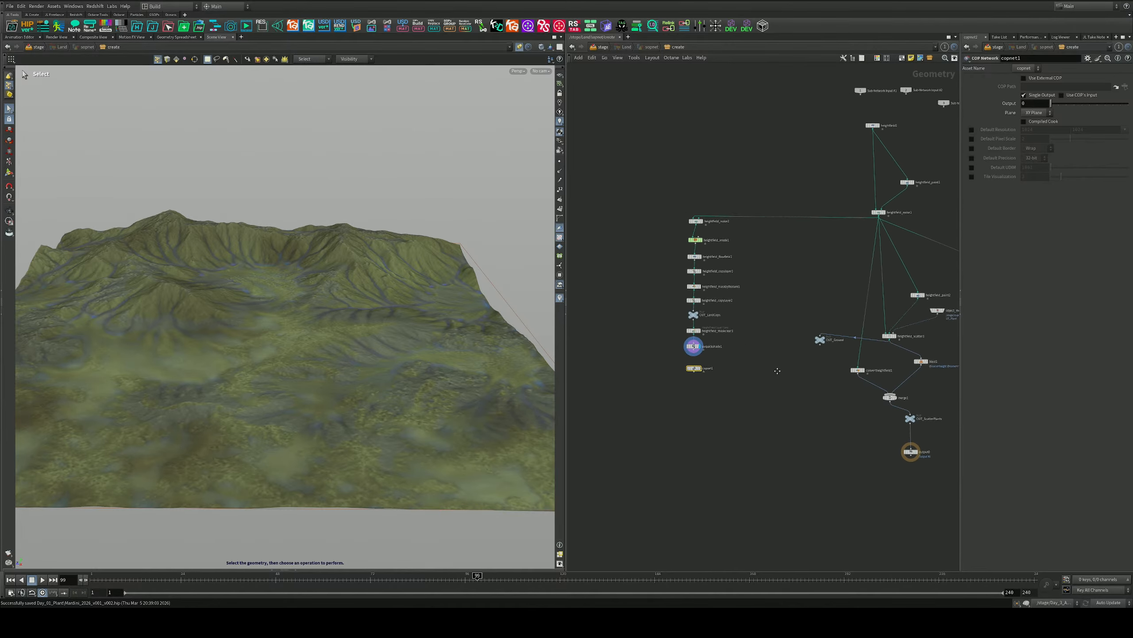
middle_drag(761, 316, 792, 377)
drag(599, 190, 847, 443)
drag(750, 375, 655, 380)
click(754, 366)
scroll(723, 404, up, 3)
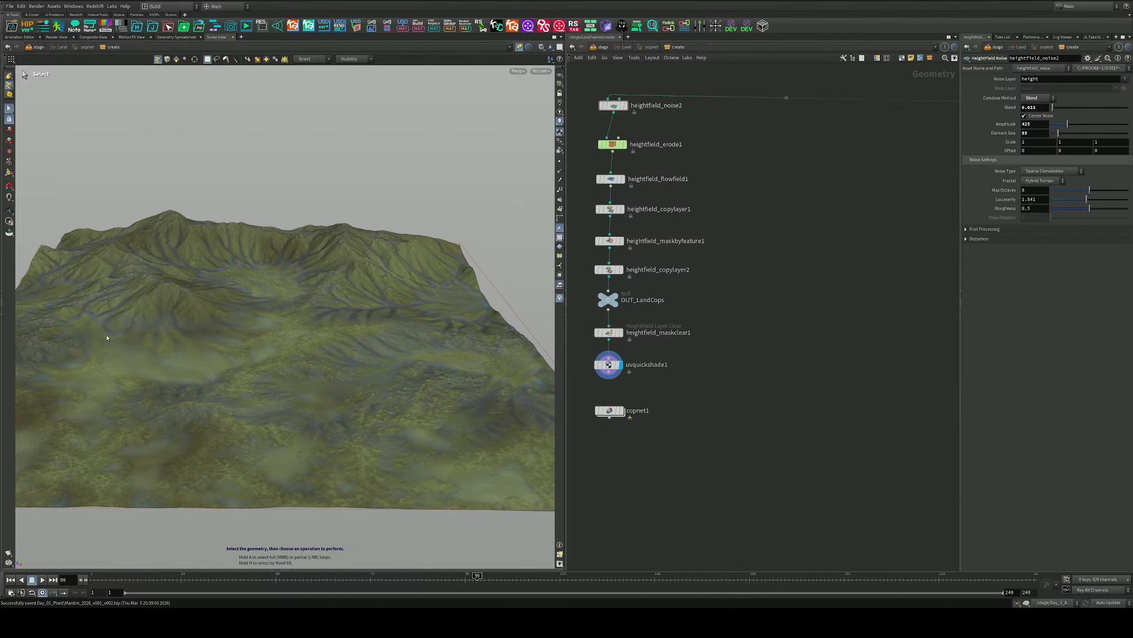
Try a Scatter node fed by heightfield_copylayer2 and display its points
middle_drag(759, 395, 766, 355)
key(Tab)
text(null)
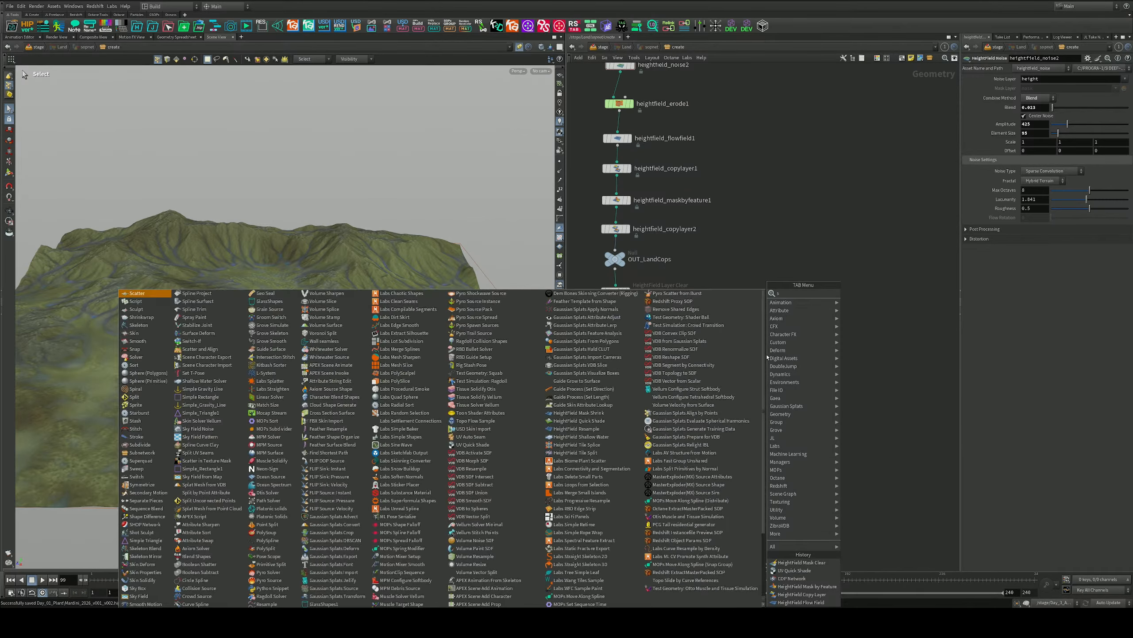
key(Return)
click(763, 343)
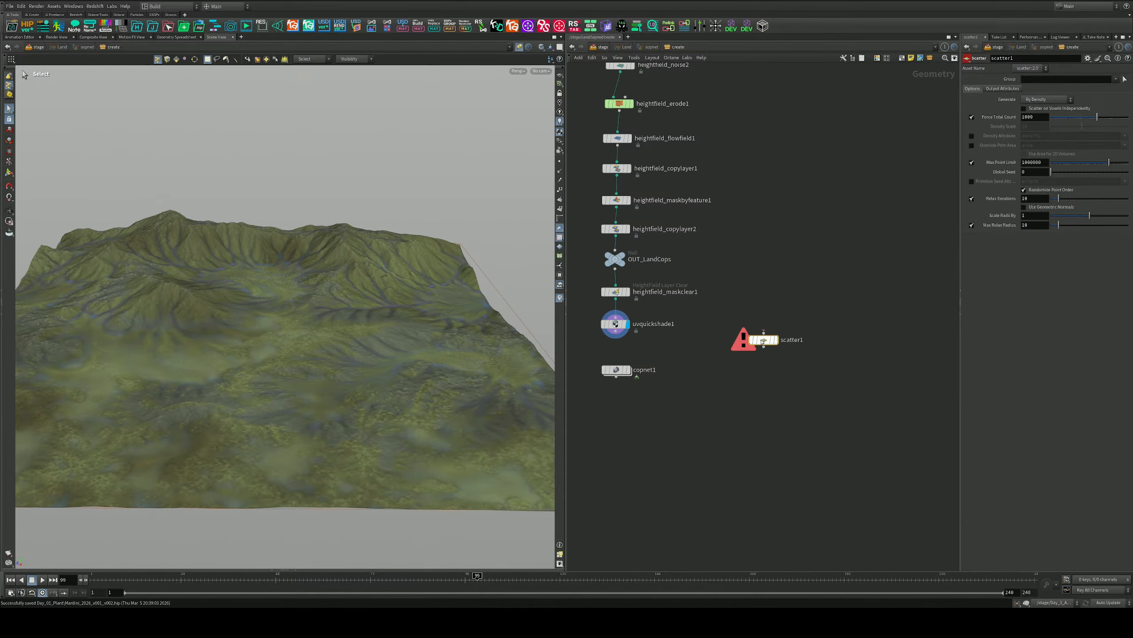
middle_drag(679, 260, 678, 331)
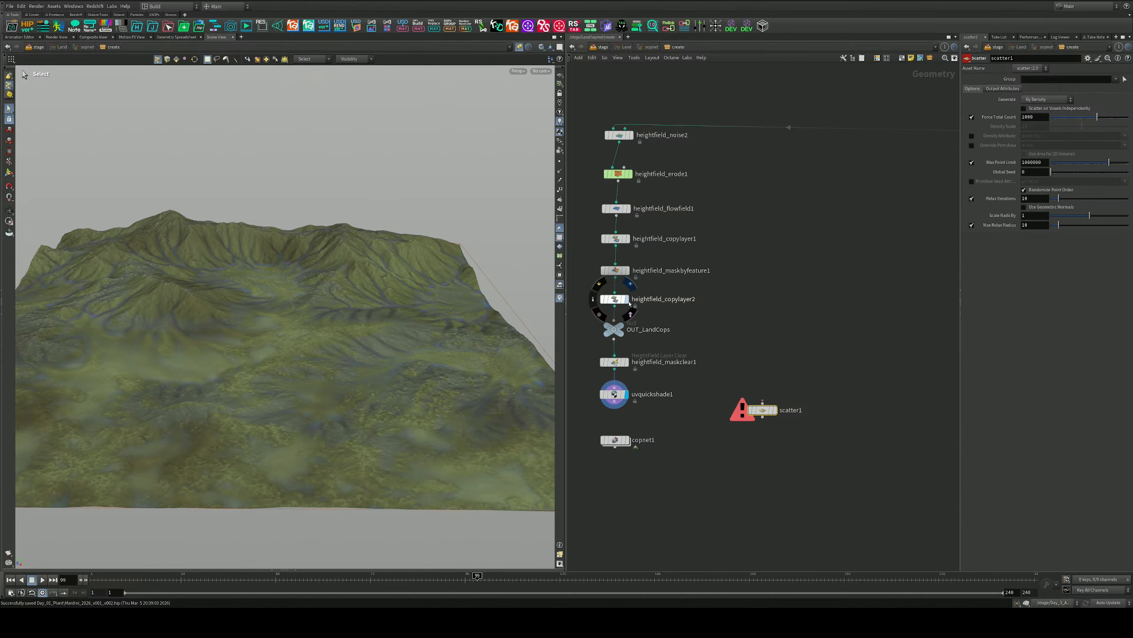
click(628, 300)
drag(614, 307, 762, 403)
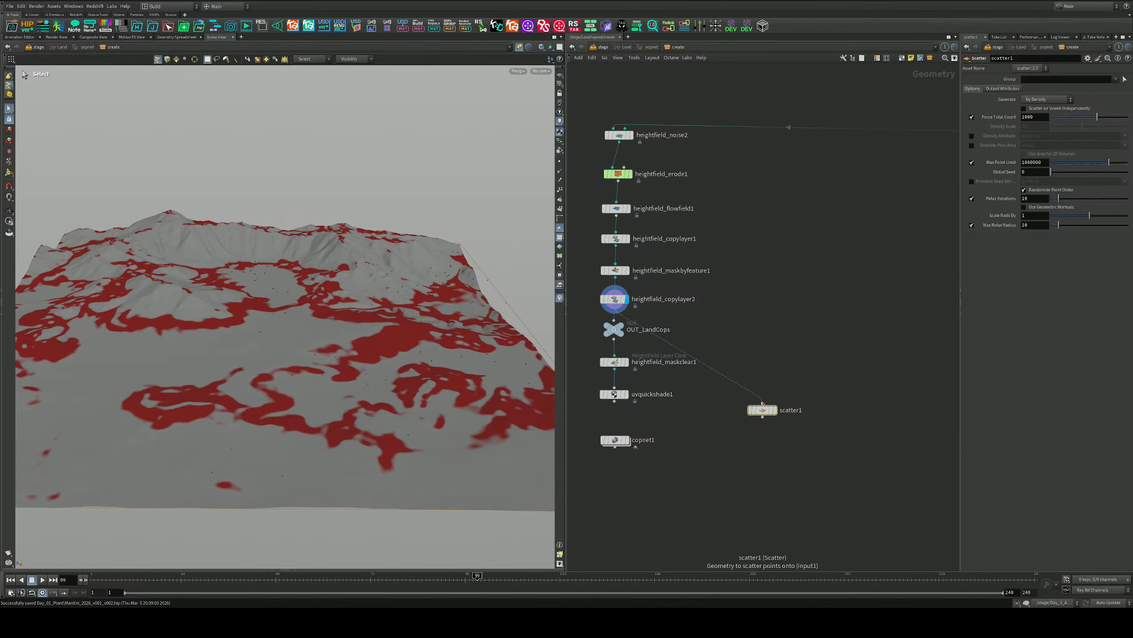
click(775, 411)
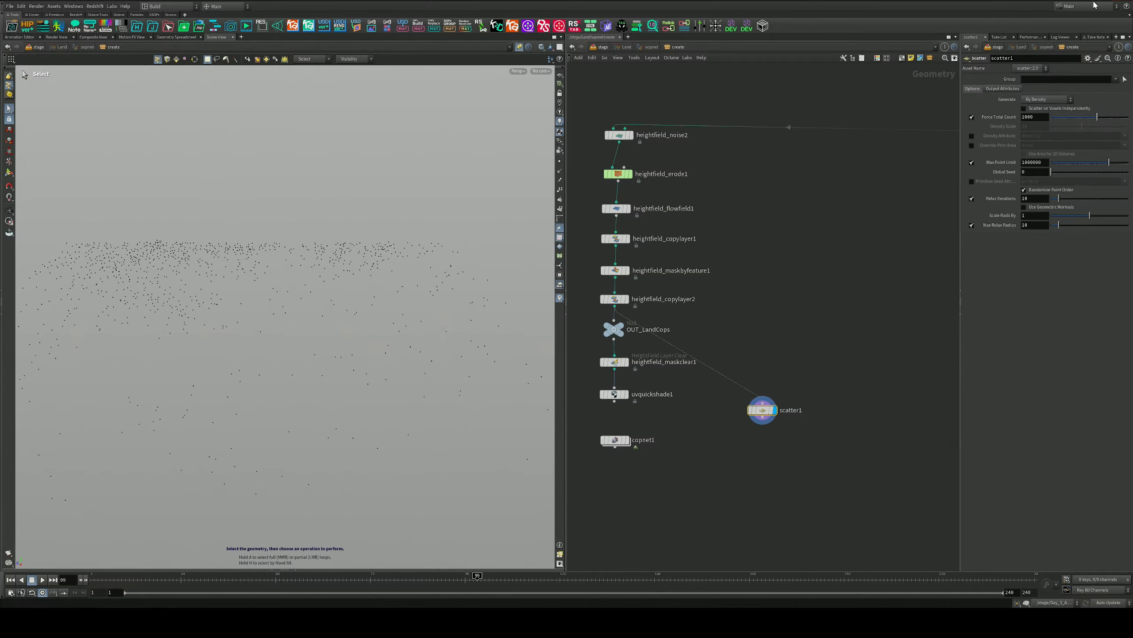
Raise scatter1's Force Total Count, compare its points with the masked terrain of heightfield_copylayer2, and delete the scatter node
drag(1097, 117, 1122, 117)
alt+drag(348, 188, 320, 263)
click(627, 300)
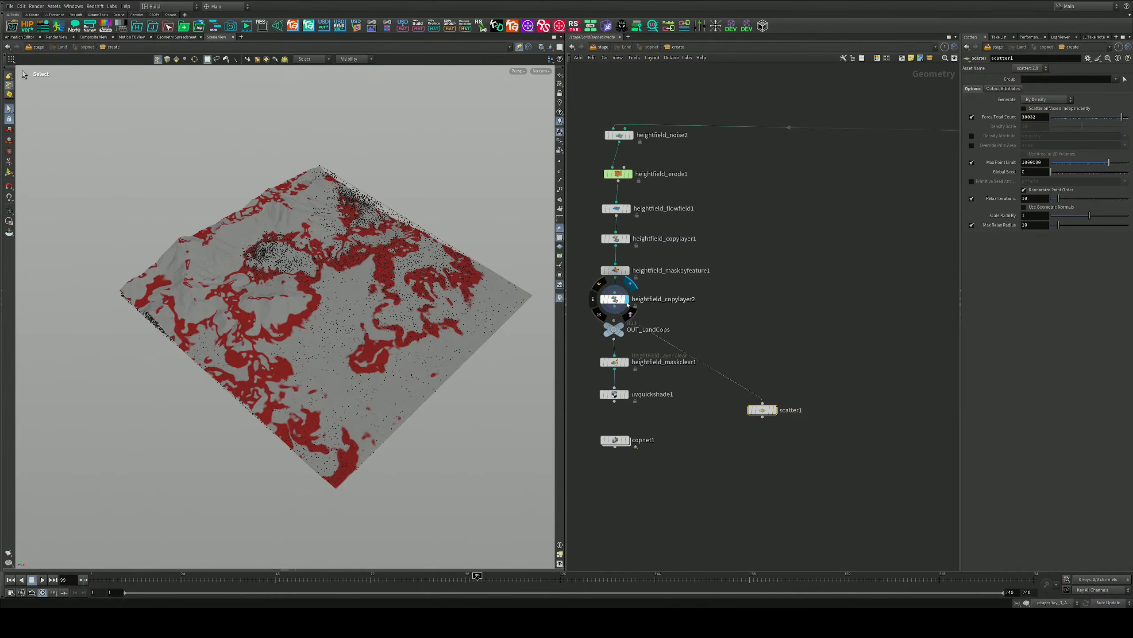
alt+drag(250, 286, 357, 187)
alt+middle_drag(357, 188, 344, 183)
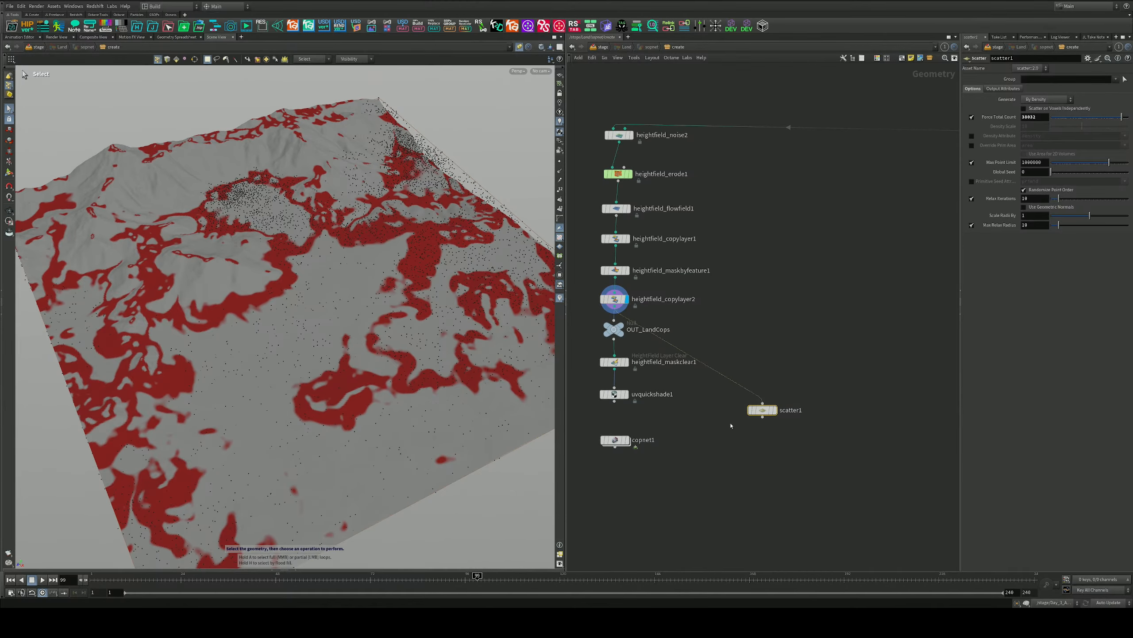
key(Delete)
Add a HeightField Scatter node beside the heightfield chain, near OUT_LandCops
key(Tab)
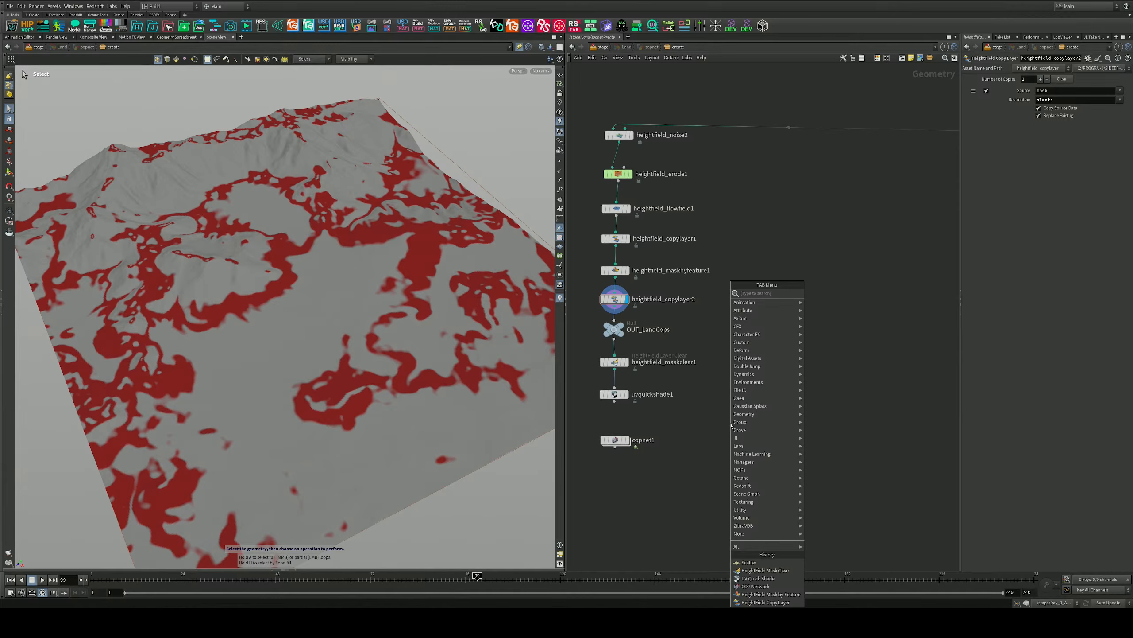
text(he)
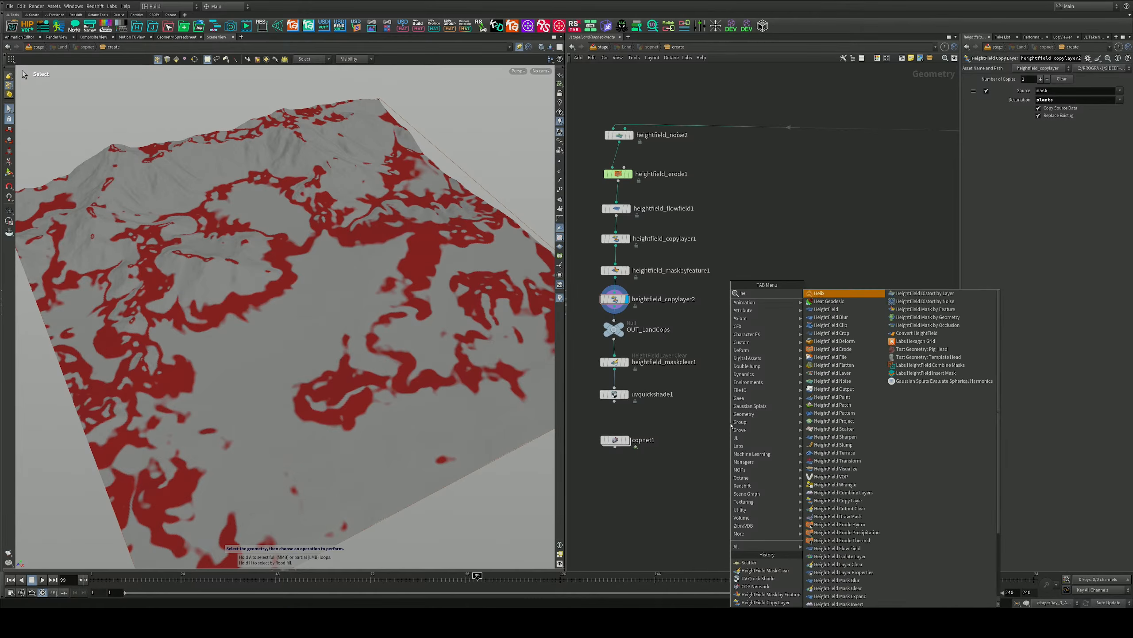
text(i)
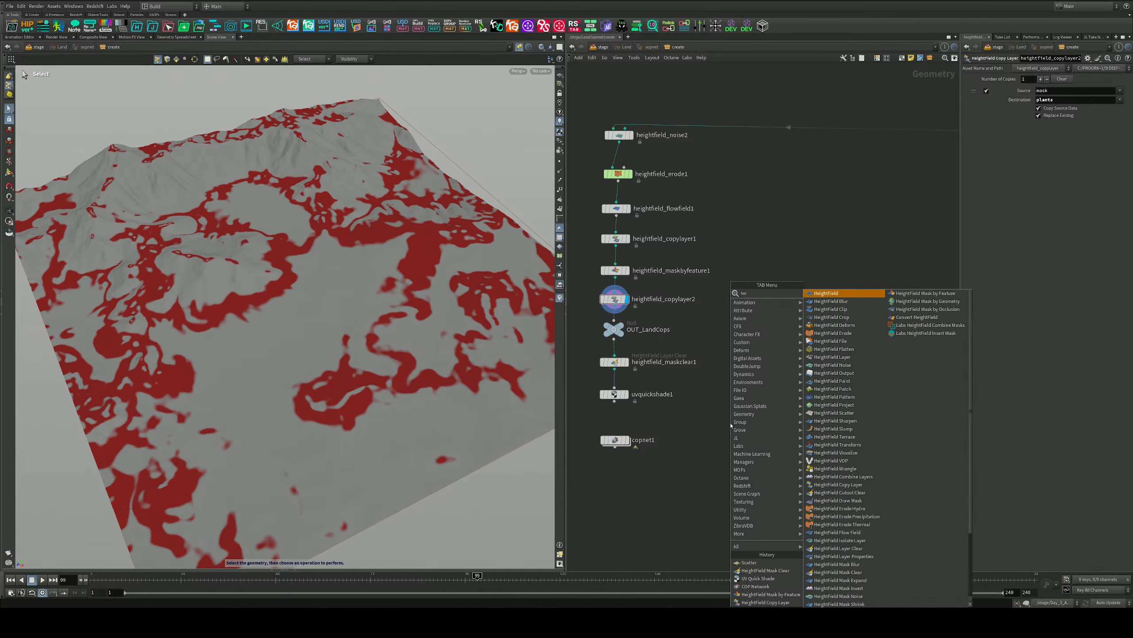
key(BackSpace)
text(e)
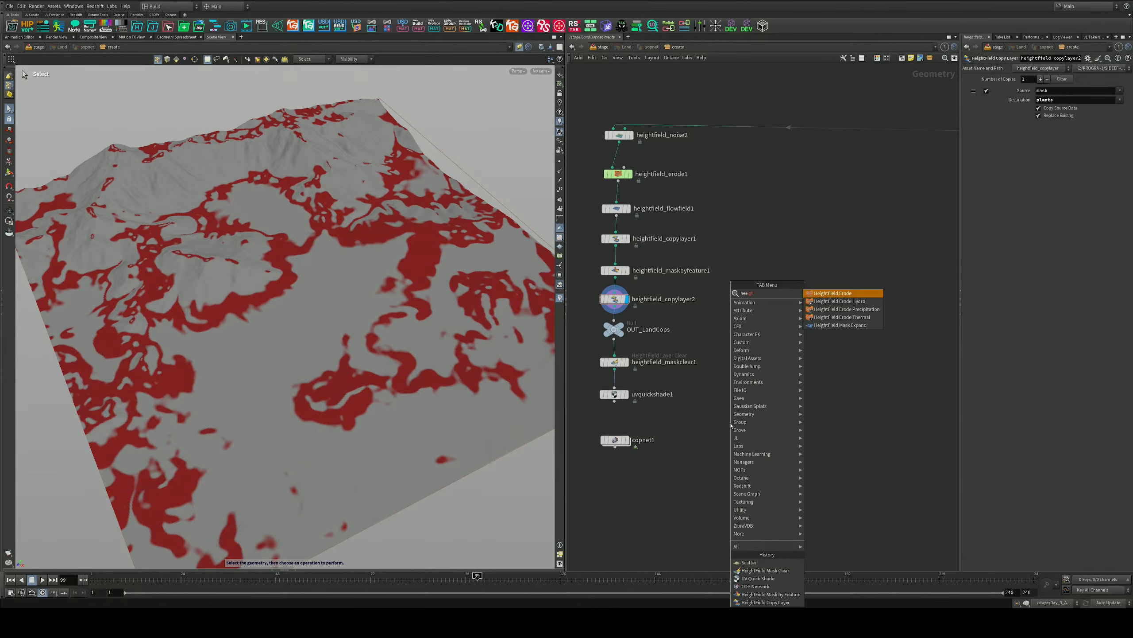
key(BackSpace)
key(BackSpace)
key(BackSpace)
text(scatt)
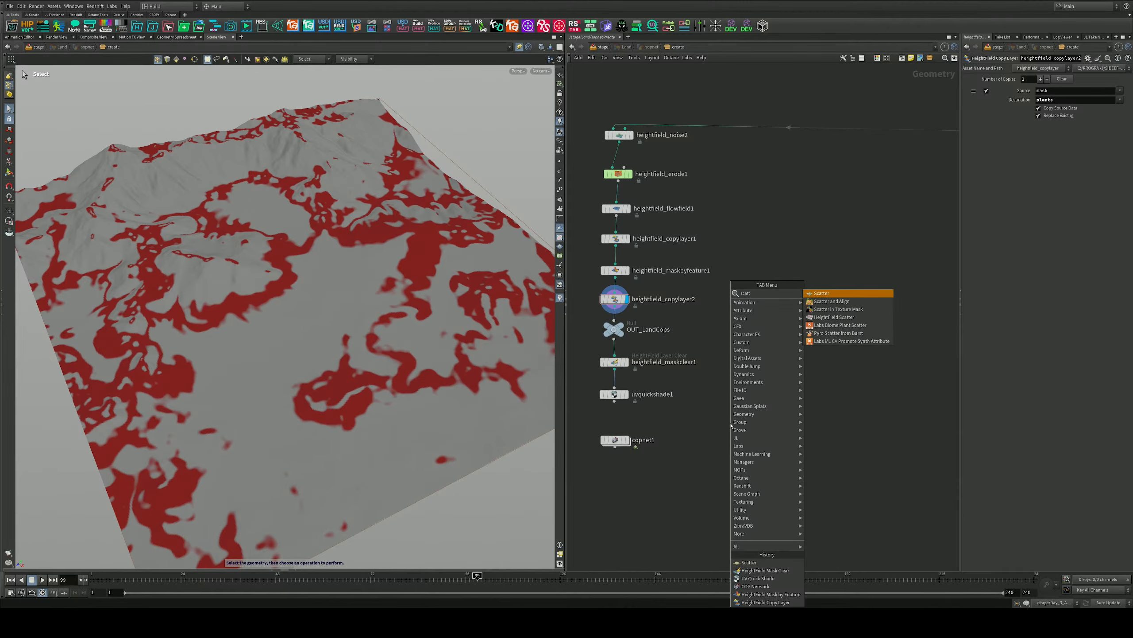
key(Down)
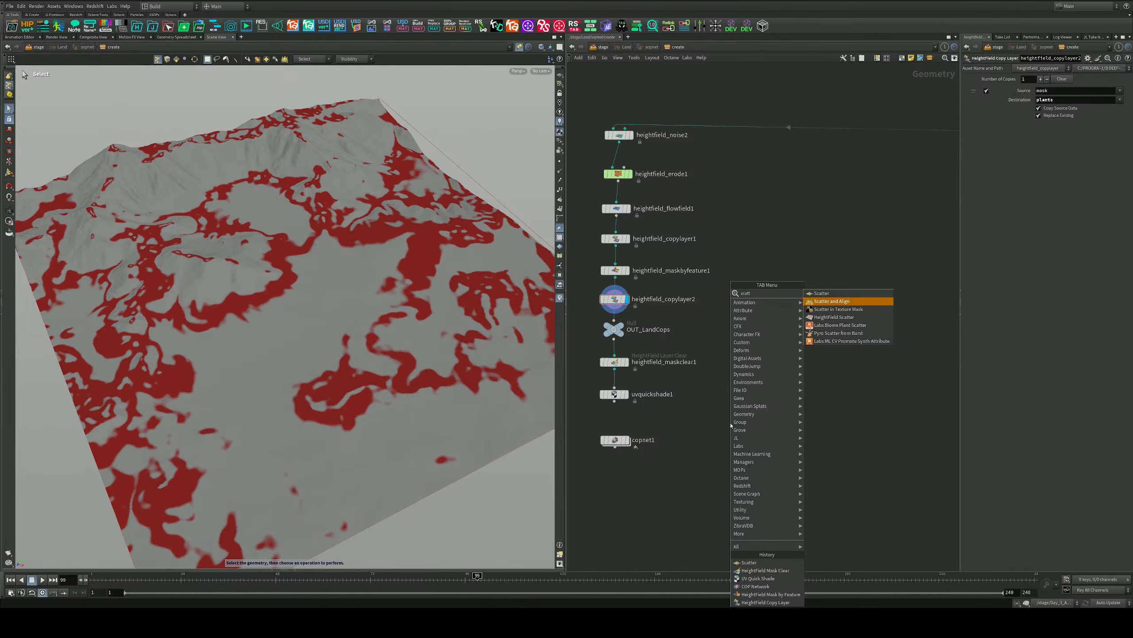
key(Down)
key(Down)
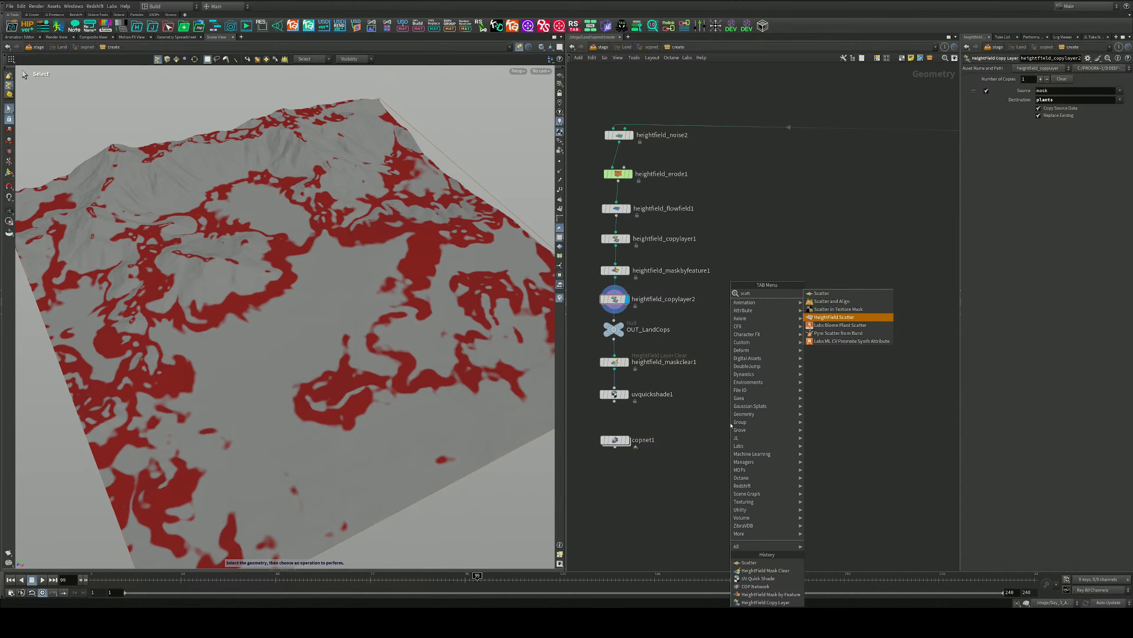
key(Return)
click(743, 373)
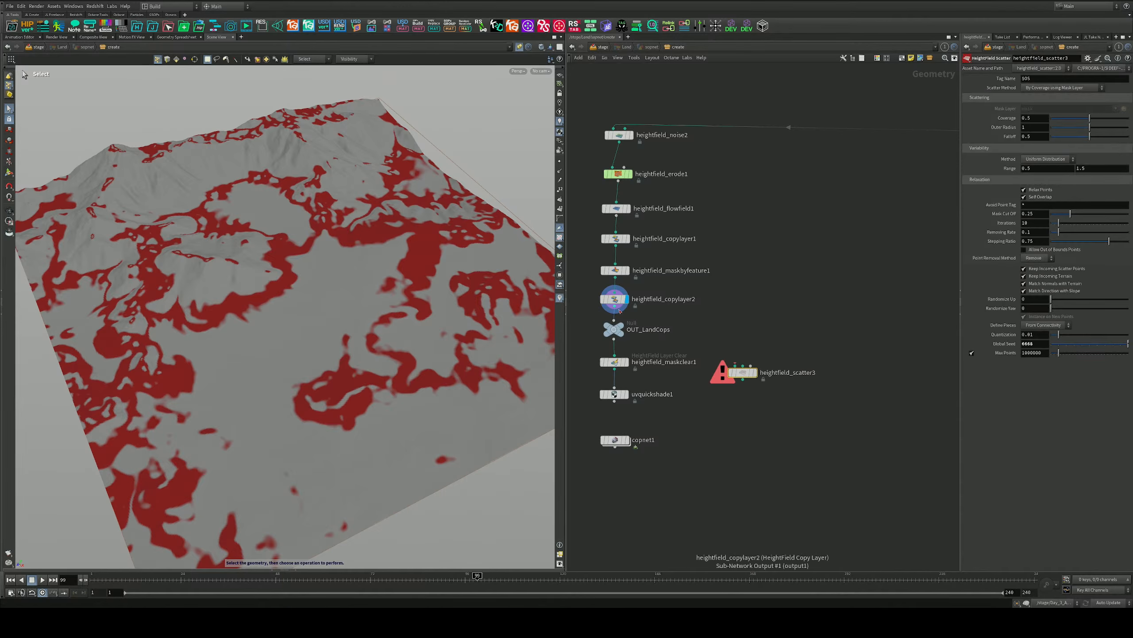
Connect heightfield_copylayer2 to the first two inputs of heightfield_scatter3 and display the scatter node
drag(617, 309, 744, 366)
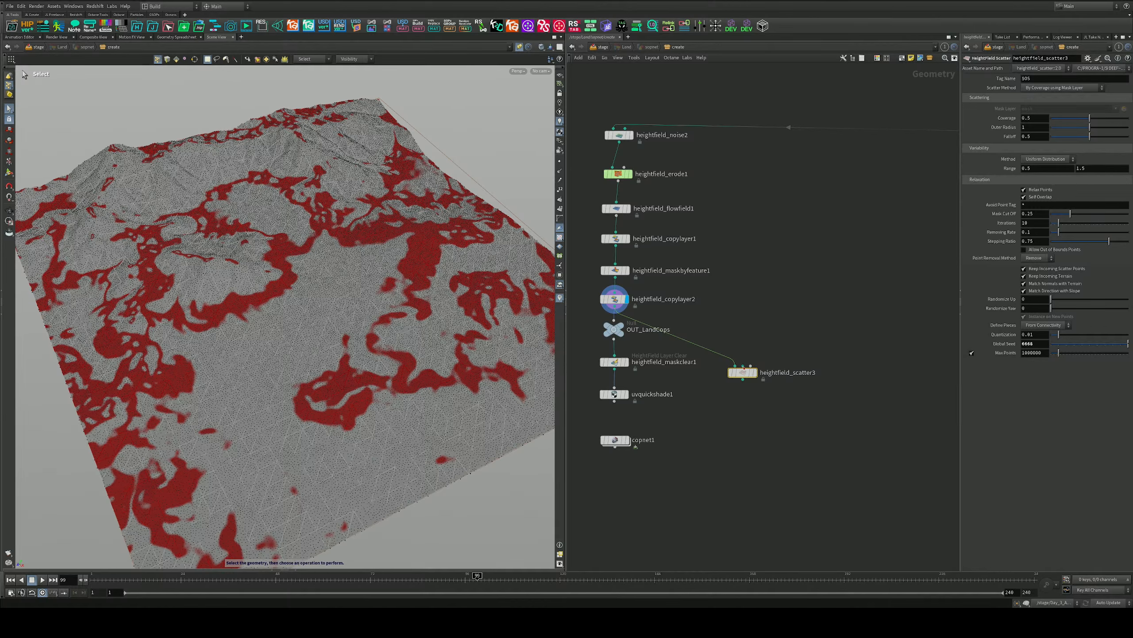
click(745, 367)
drag(743, 367, 623, 304)
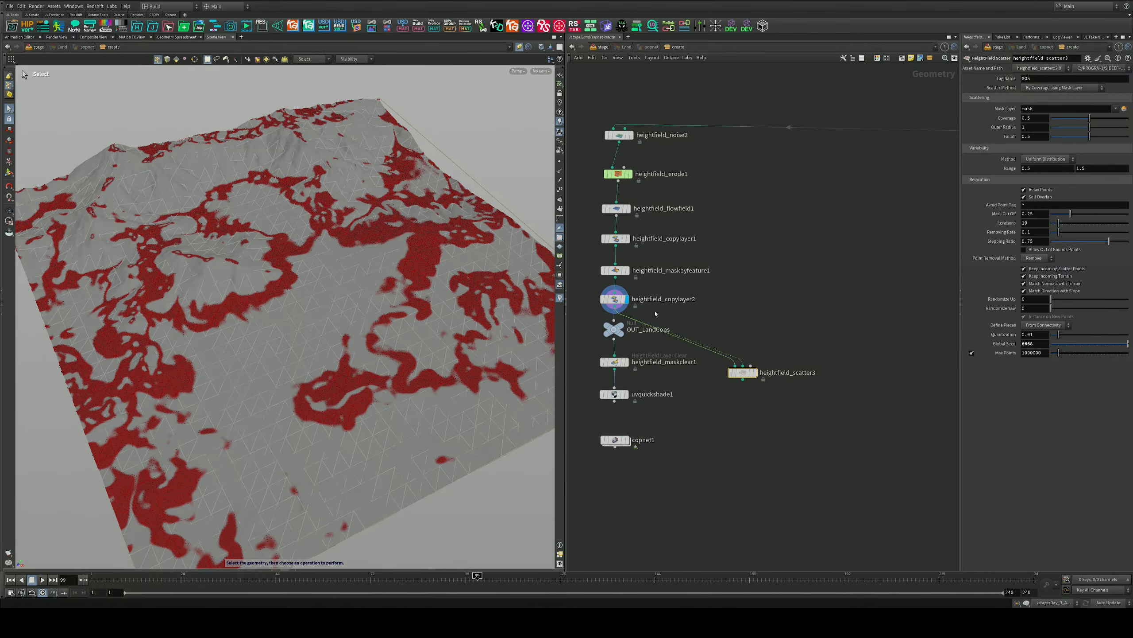
click(755, 372)
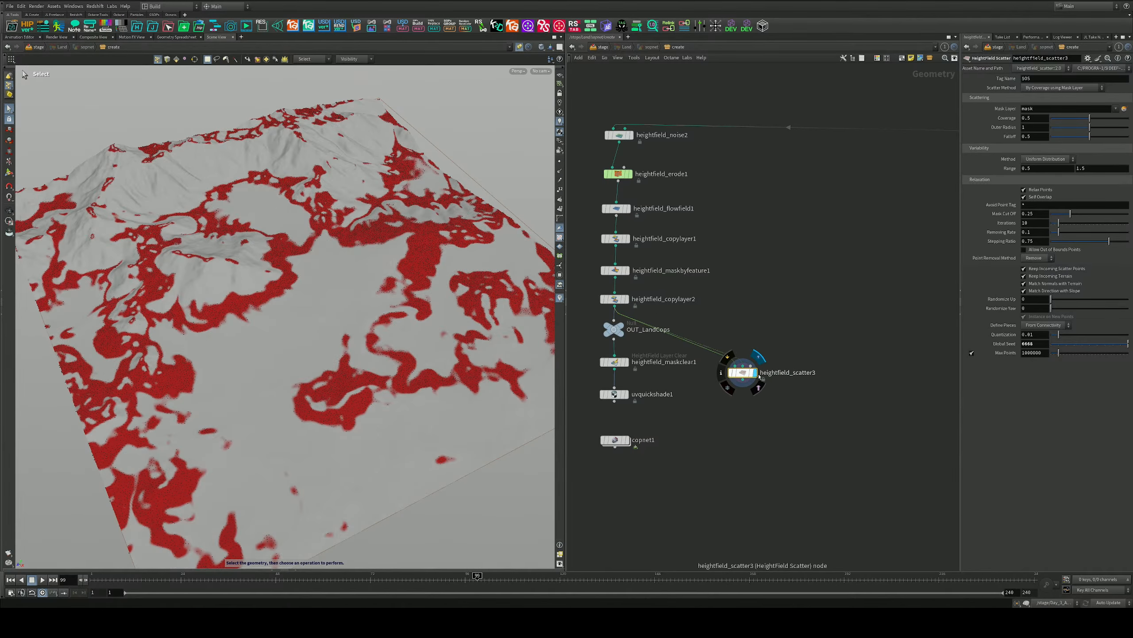
Inspect the scattered points over the terrain from several angles, and align heightfield_scatter3 with OUT_LandCops
alt+drag(421, 335, 423, 267)
alt+right_drag(423, 313, 443, 362)
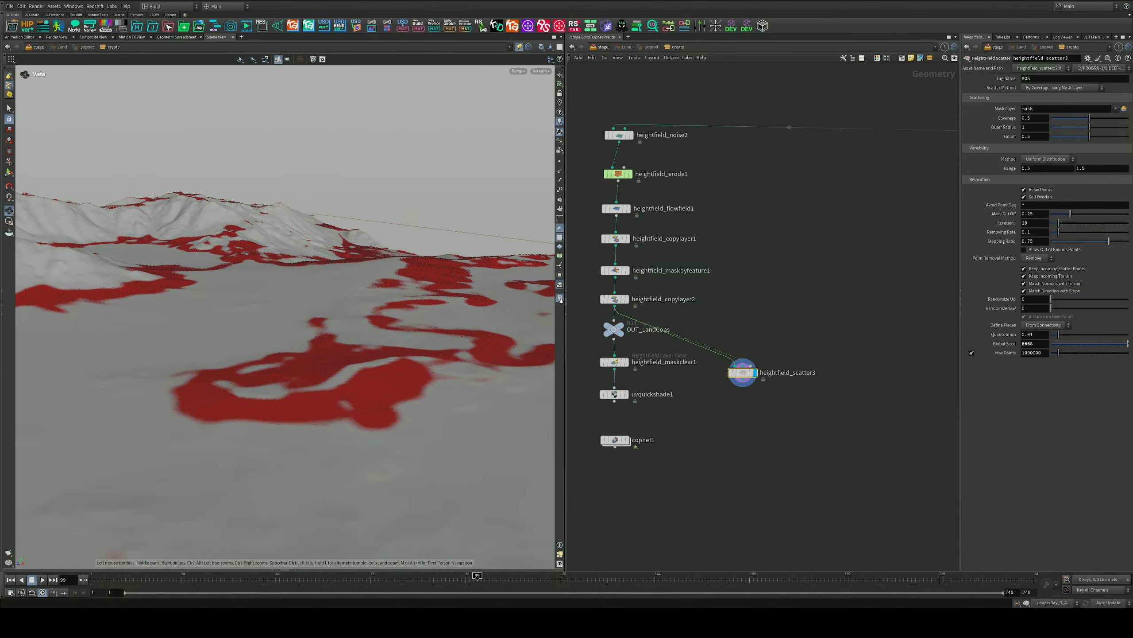
alt+middle_drag(443, 362, 443, 342)
right_drag(443, 342, 402, 322)
drag(401, 322, 393, 375)
right_drag(393, 375, 246, 372)
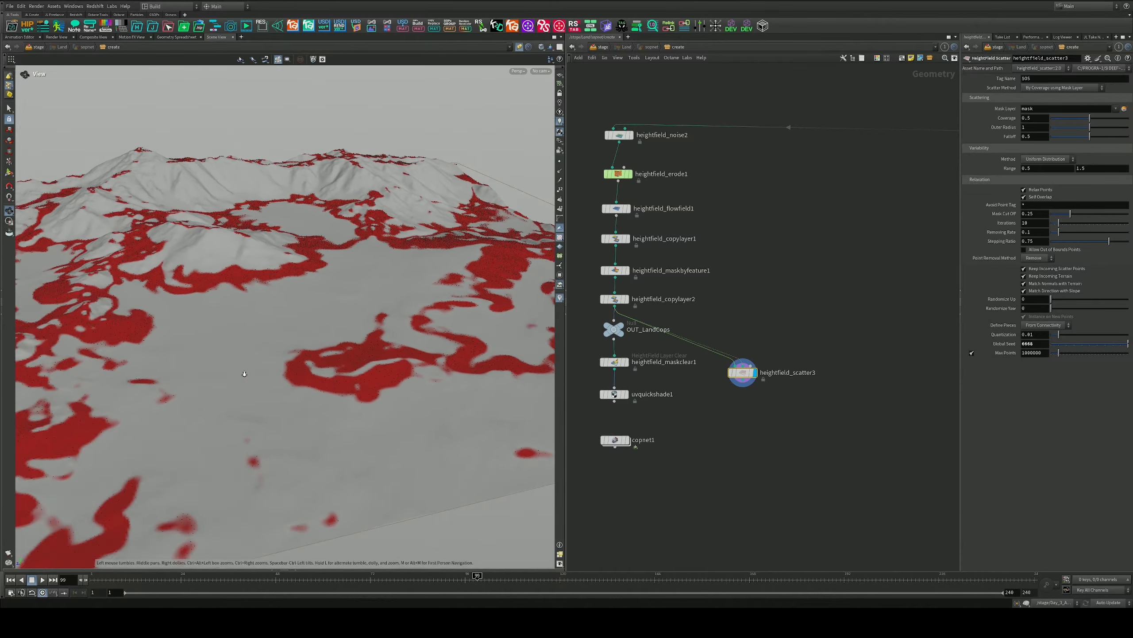
drag(245, 372, 363, 343)
alt+right_drag(363, 344, 277, 353)
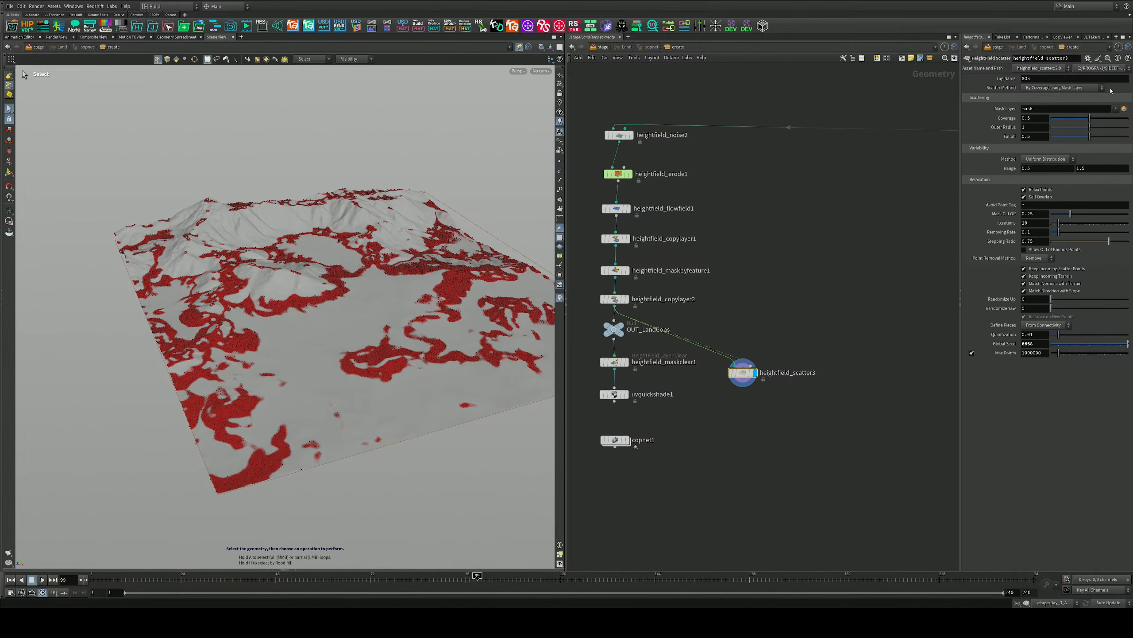
drag(745, 375, 779, 335)
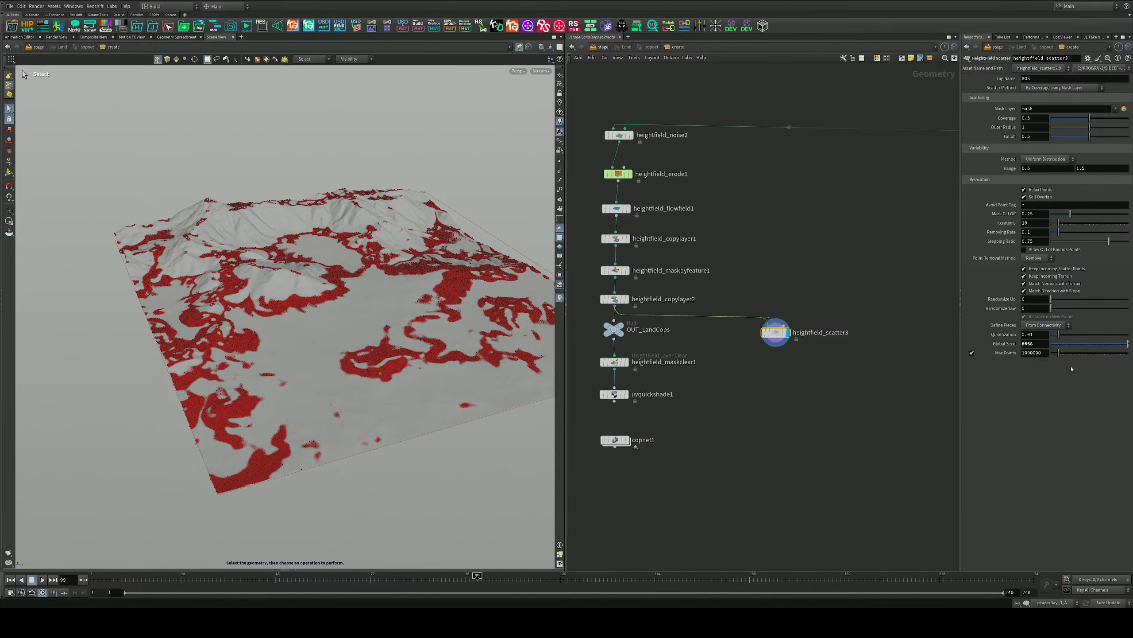
Try a different Max Points value on heightfield_scatter3 and revert the parameter to its default
drag(1058, 353, 1000, 356)
right_click(1012, 354)
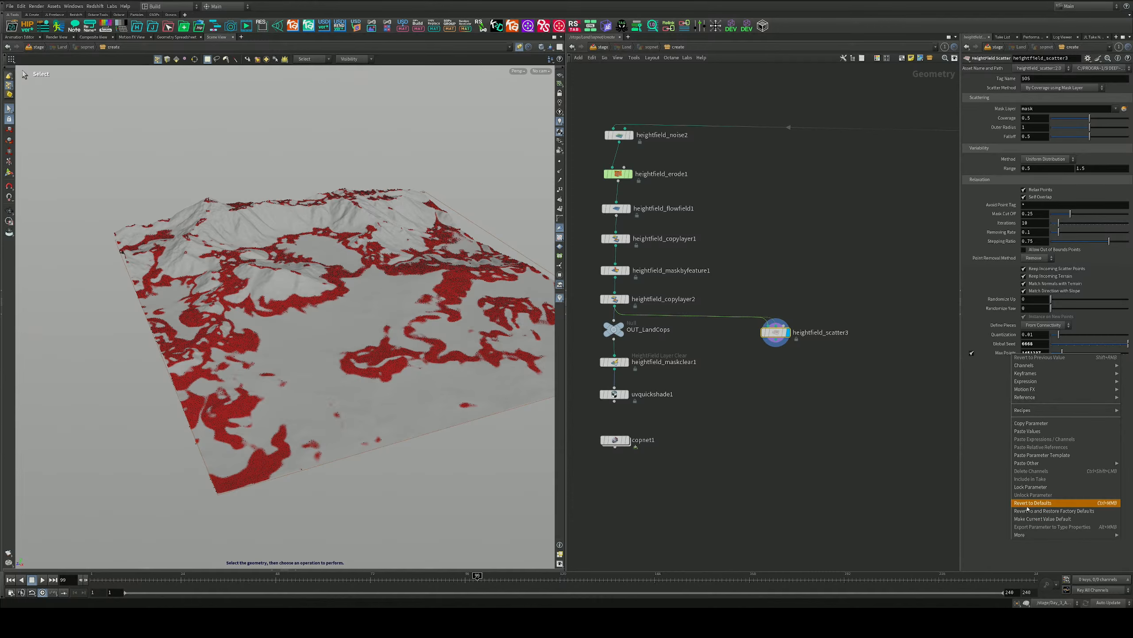
click(1033, 502)
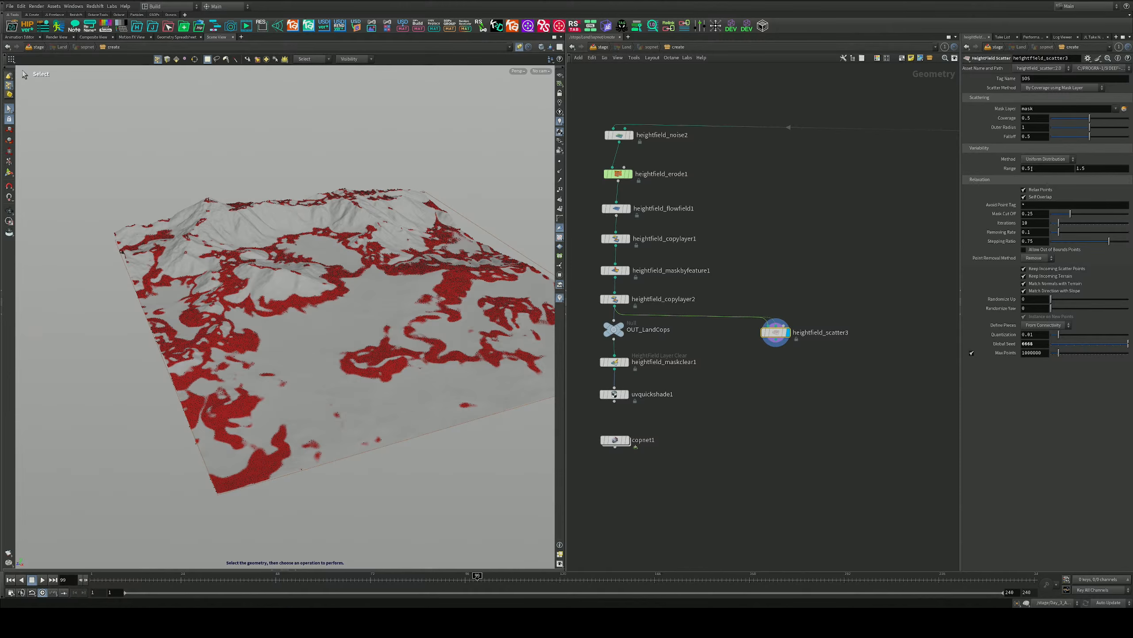
Display object_merge1 in the original scatter branch and inspect its plant geometry
scroll(752, 388, down, 5)
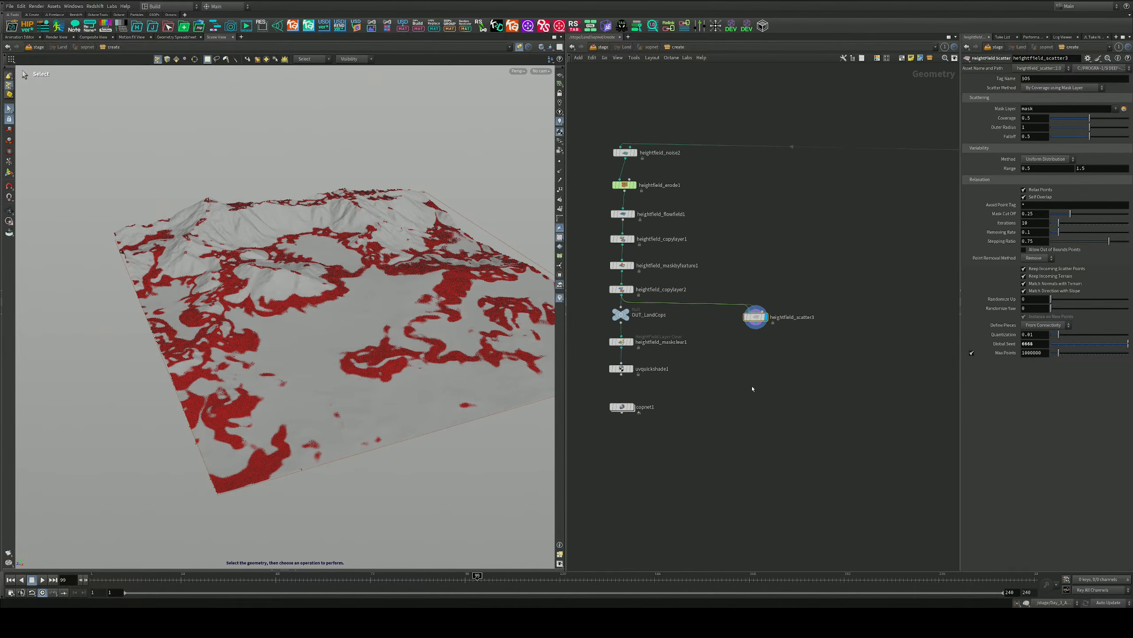
scroll(801, 395, up, 5)
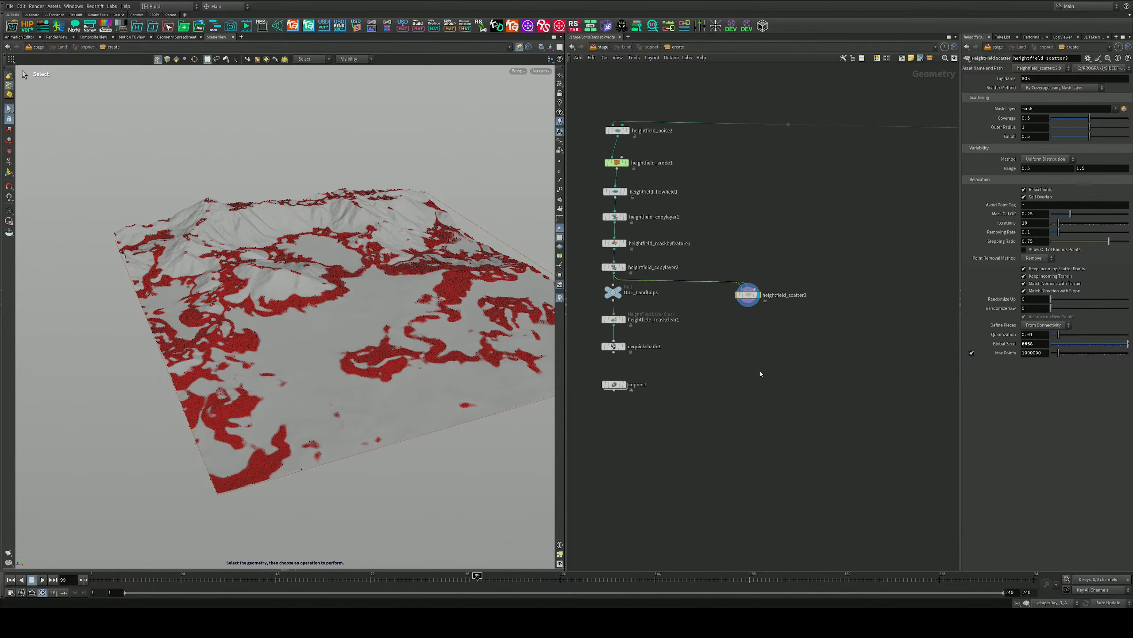
scroll(744, 330, up, 2)
scroll(827, 328, down, 5)
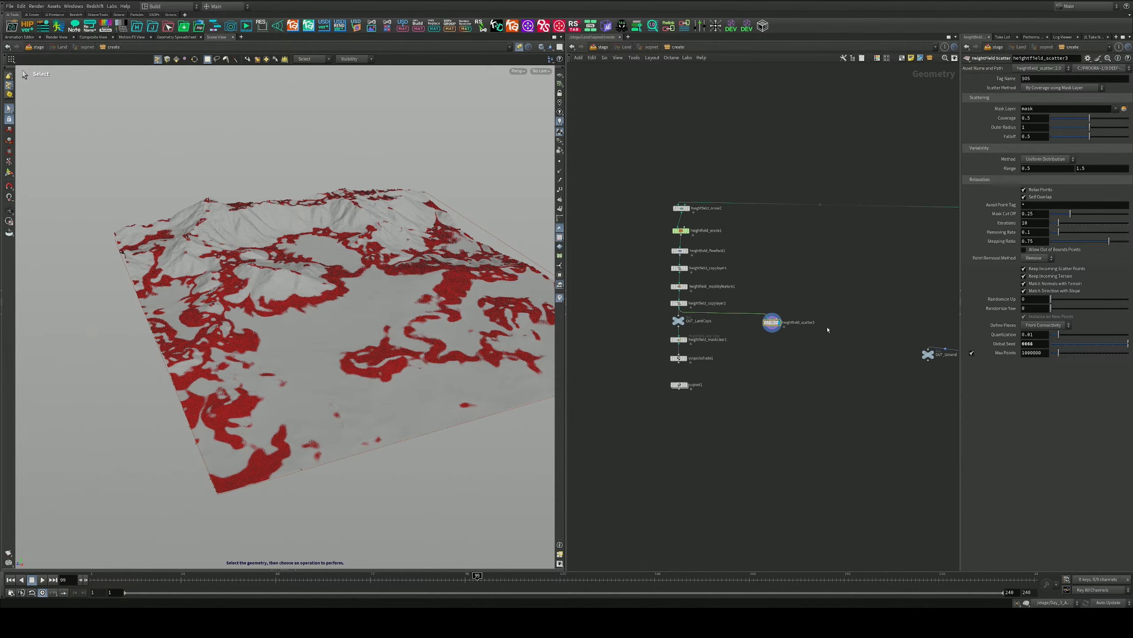
middle_drag(901, 325, 681, 316)
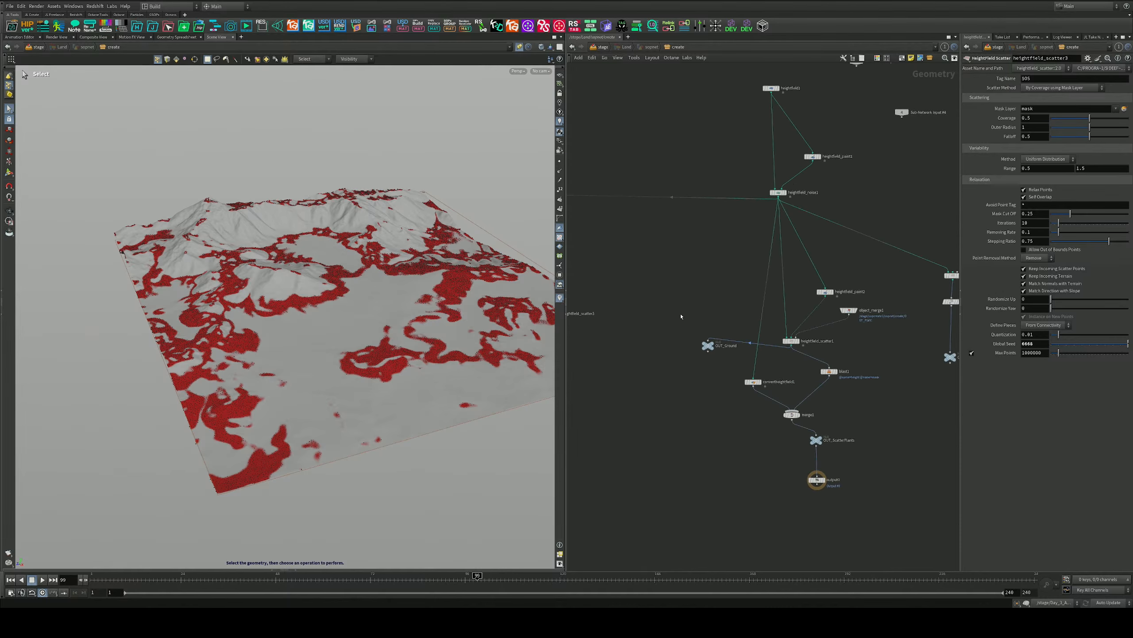
click(854, 309)
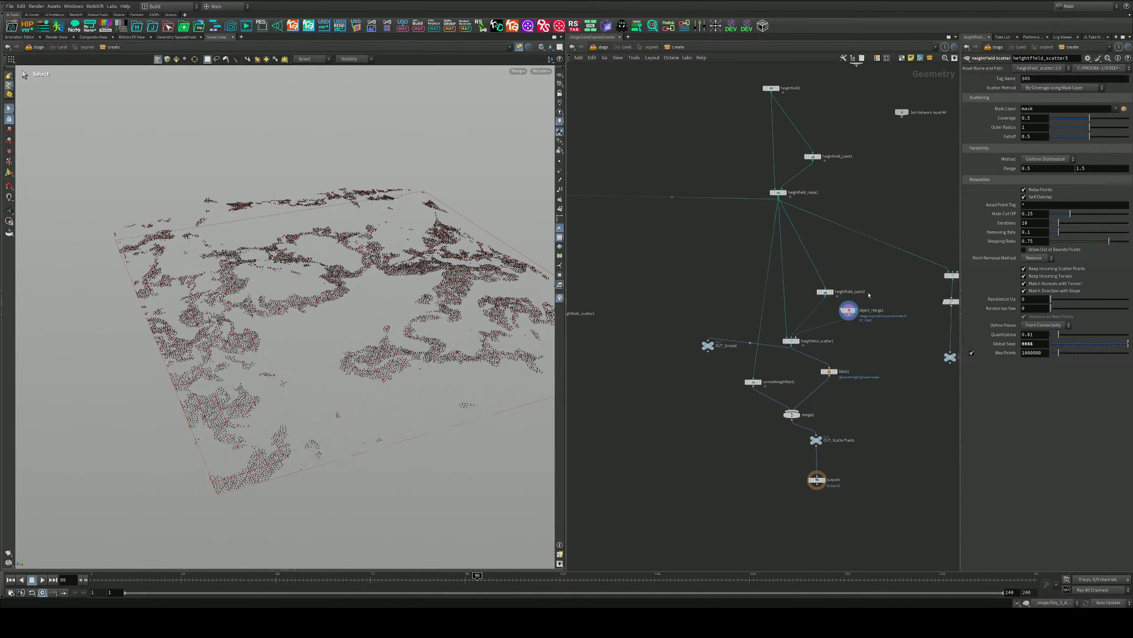
click(850, 310)
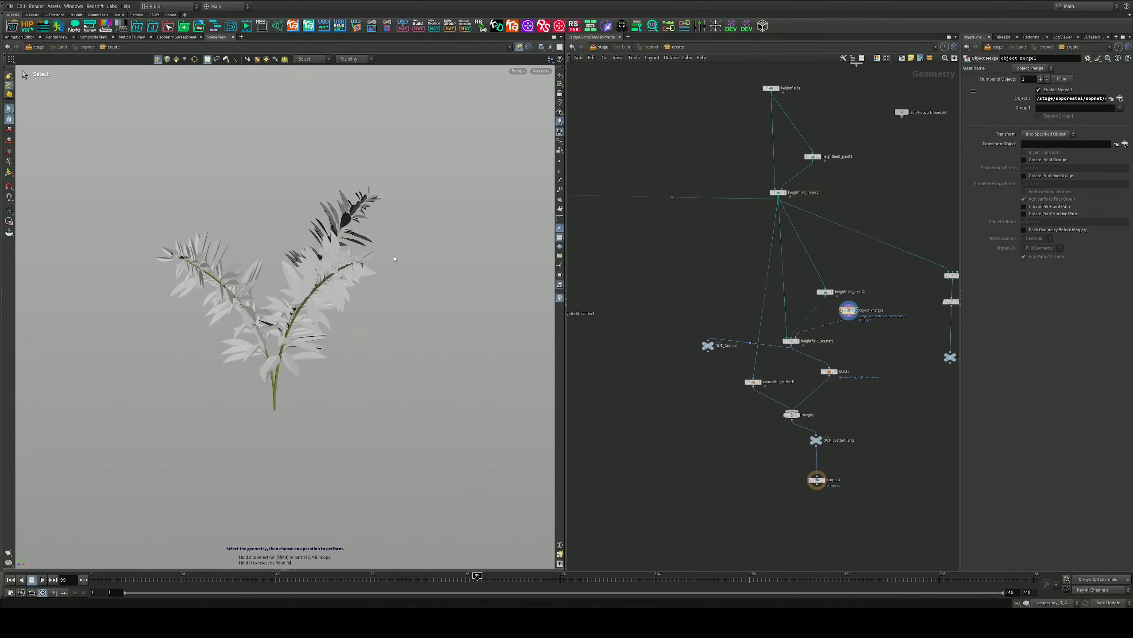
mouse_move(394, 259)
alt+mouse_down()
mouse_move(348, 244)
mouse_move(389, 246)
alt+mouse_up()
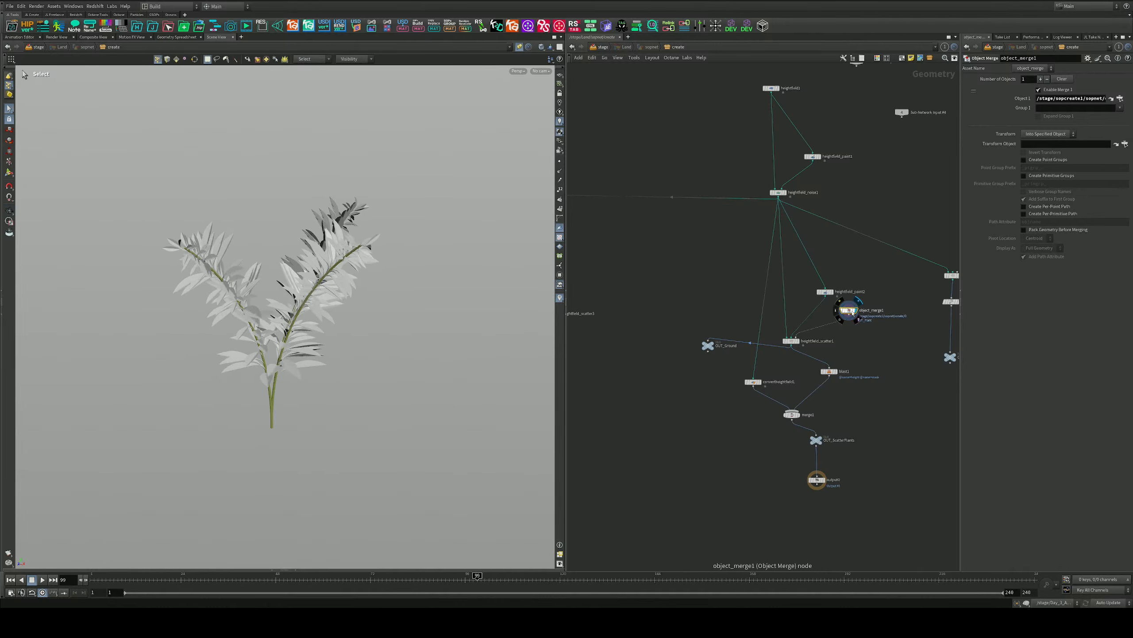
Duplicate object_merge1 and place the copy between heightfield_scatter3 and the original scatter branch
drag(852, 313, 671, 280)
middle_drag(655, 328, 857, 372)
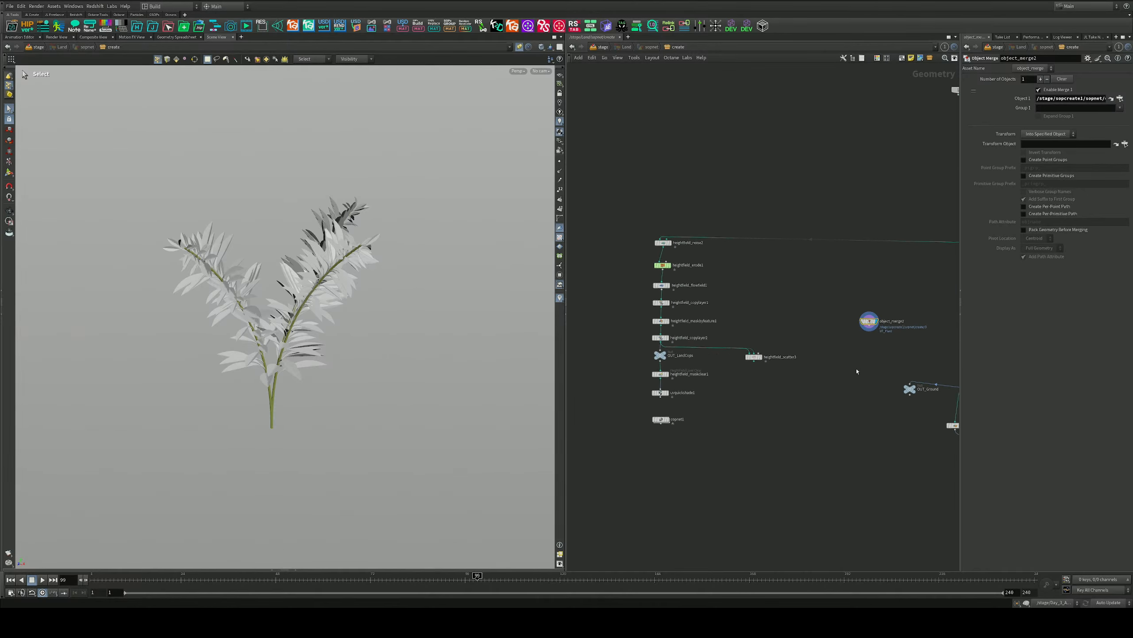
scroll(838, 336, up, 3)
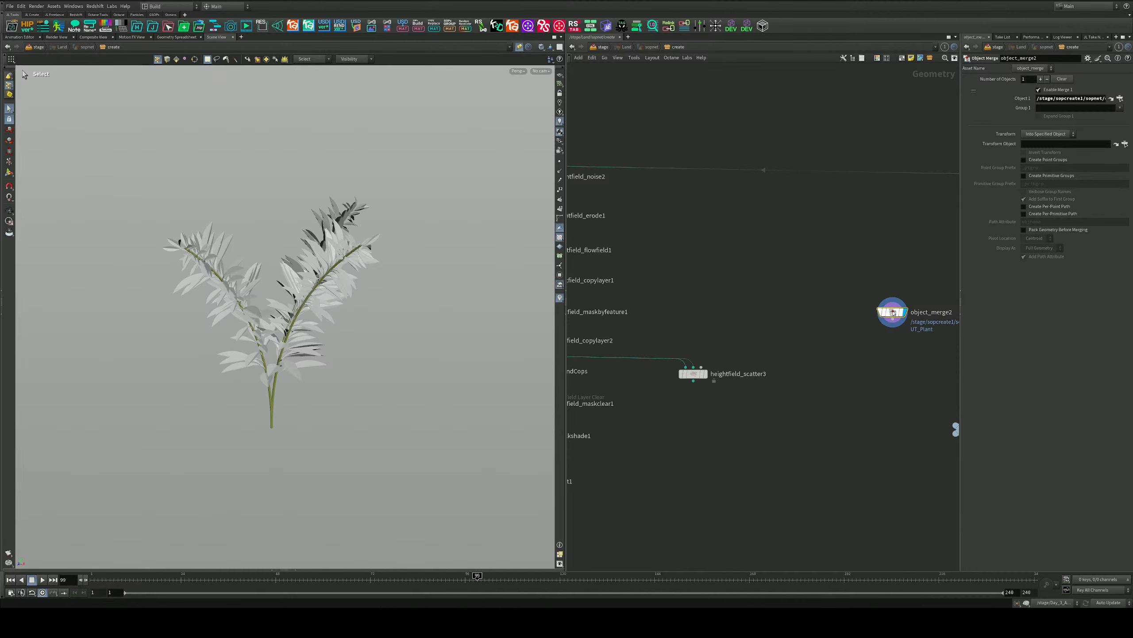
Wire object_merge2 into the third input of heightfield_scatter3 so the plant becomes its scatter geometry
drag(893, 313, 704, 374)
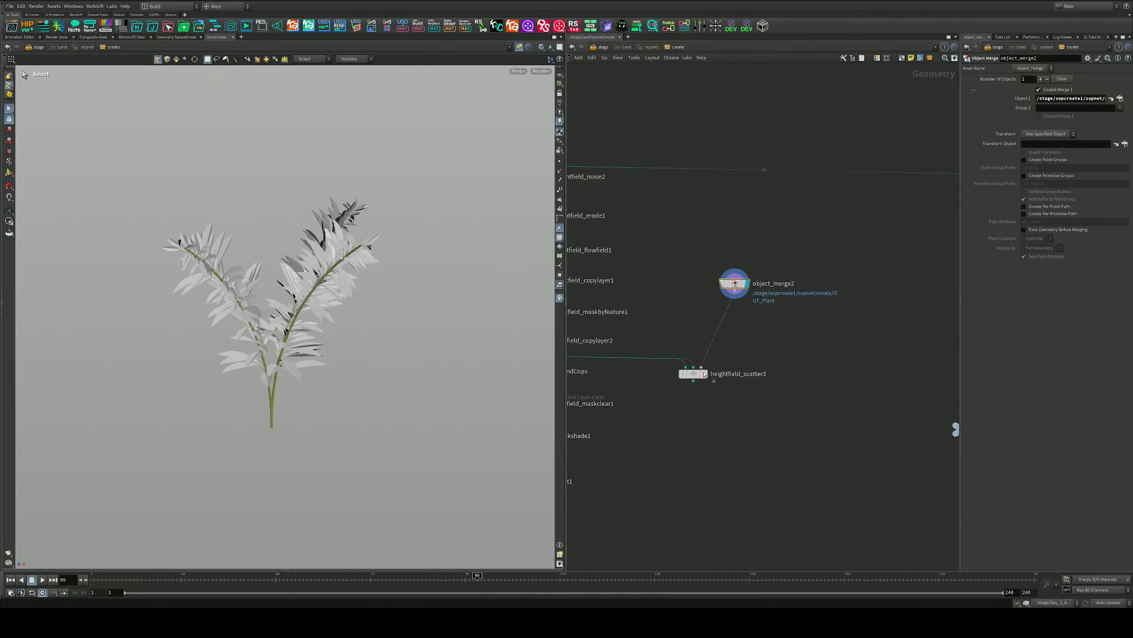
key(h)
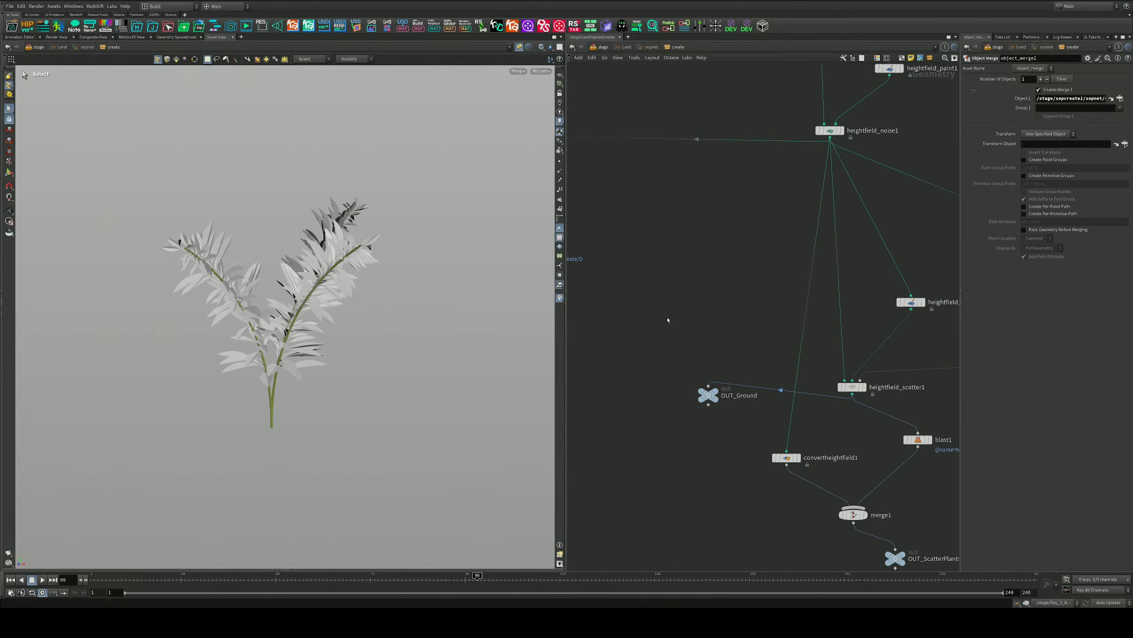
scroll(772, 321, up, 3)
middle_drag(703, 338, 792, 332)
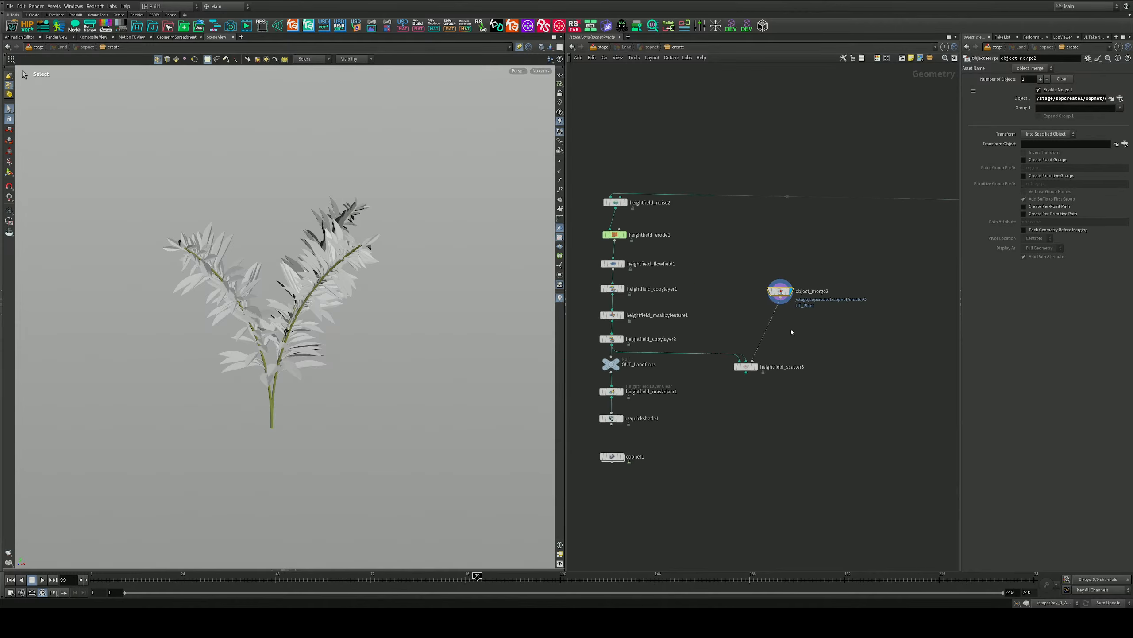
scroll(767, 352, up, 5)
Display heightfield_scatter3 and inspect the scattered plants up close over the terrain
click(738, 390)
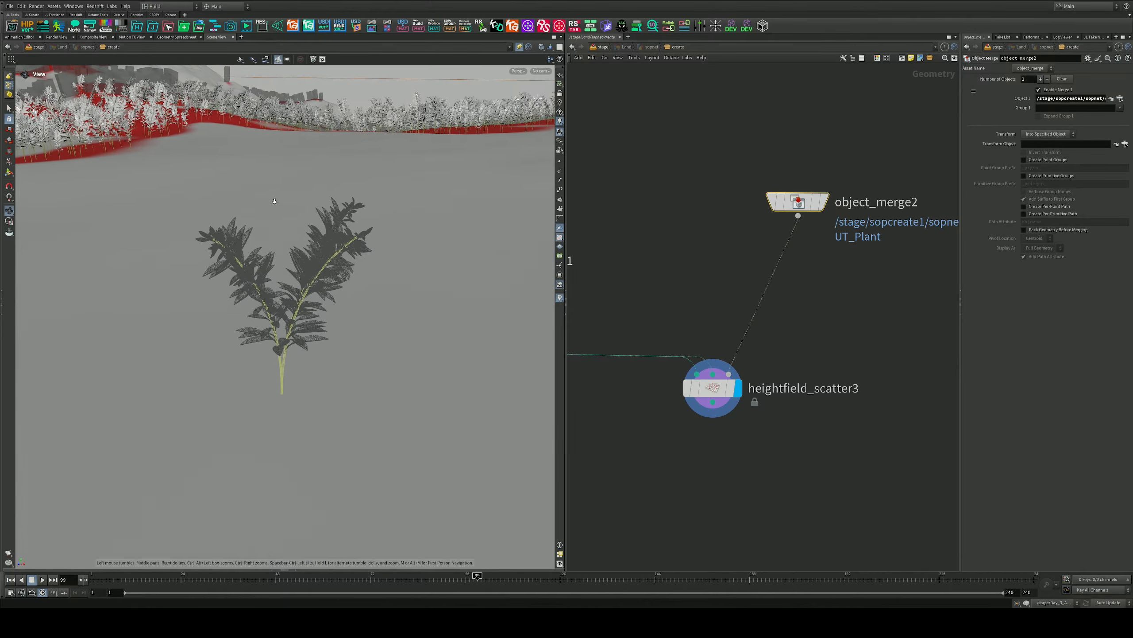
click(713, 387)
key(Escape)
drag(339, 188, 376, 437)
middle_drag(376, 436, 365, 342)
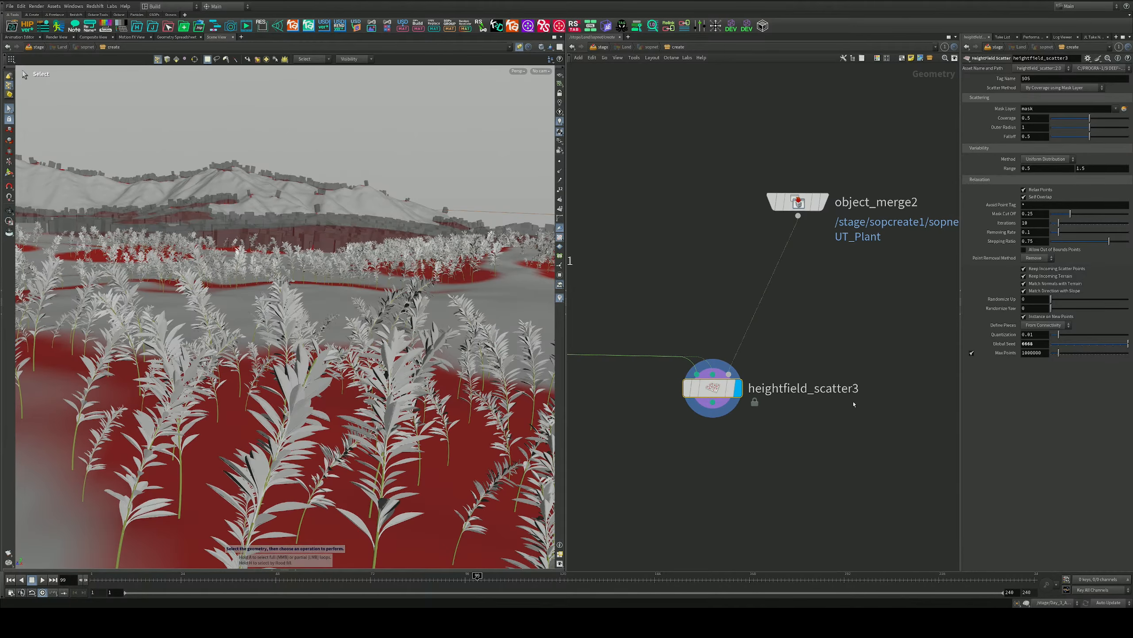
middle_drag(814, 334, 867, 324)
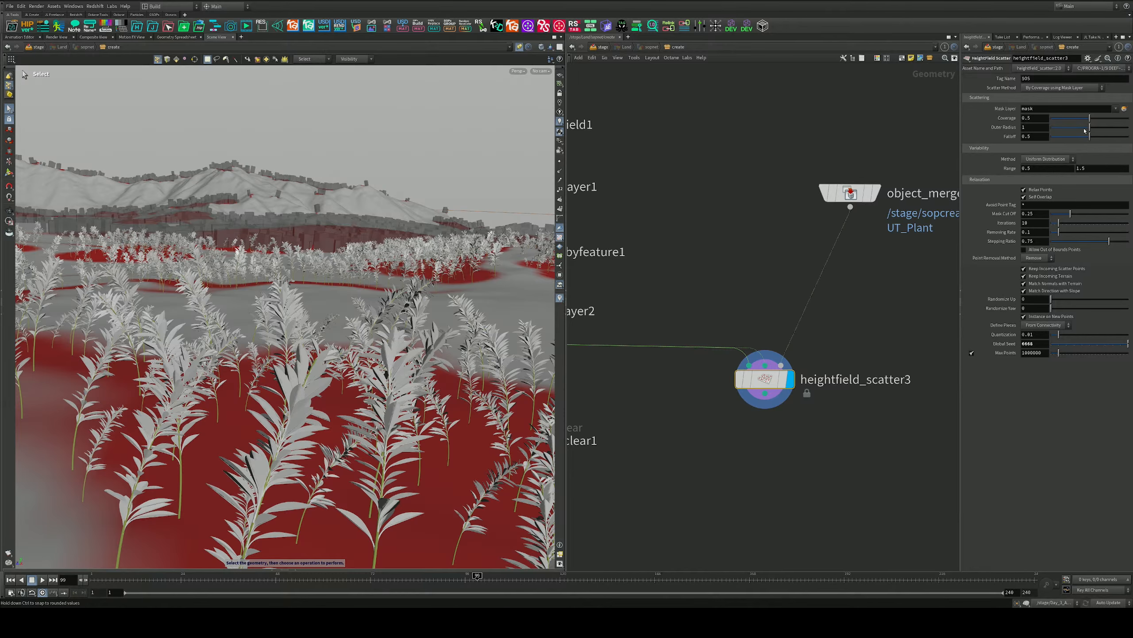
Try an Outer Radius of 0.5 on heightfield_scatter3 and inspect the plant density around the terrain
drag(1086, 130, 1065, 131)
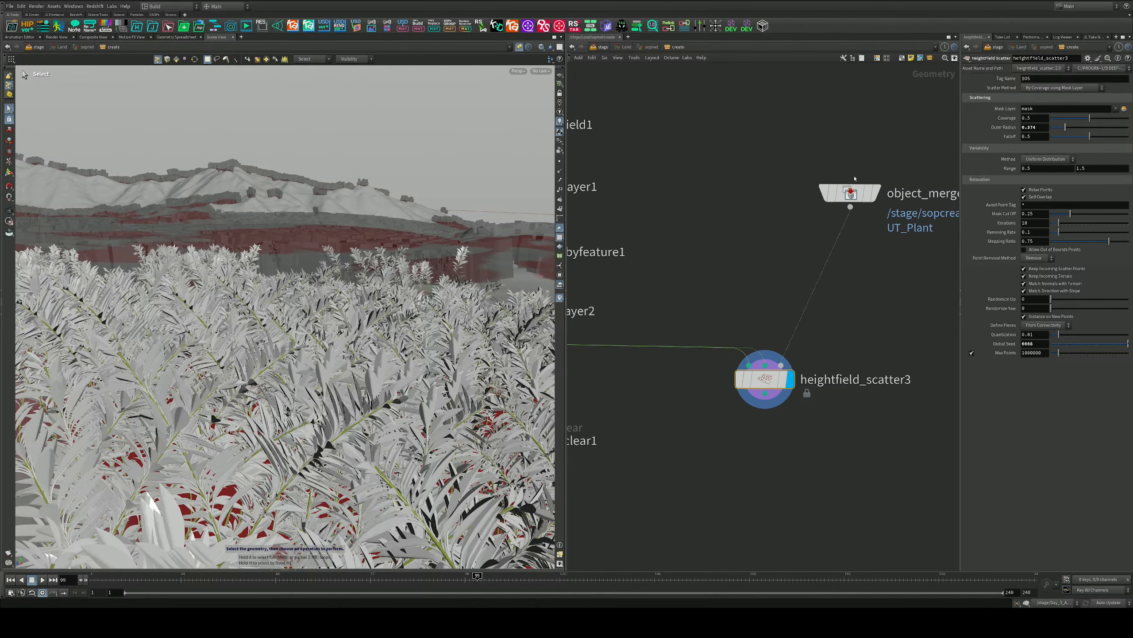
key(Escape)
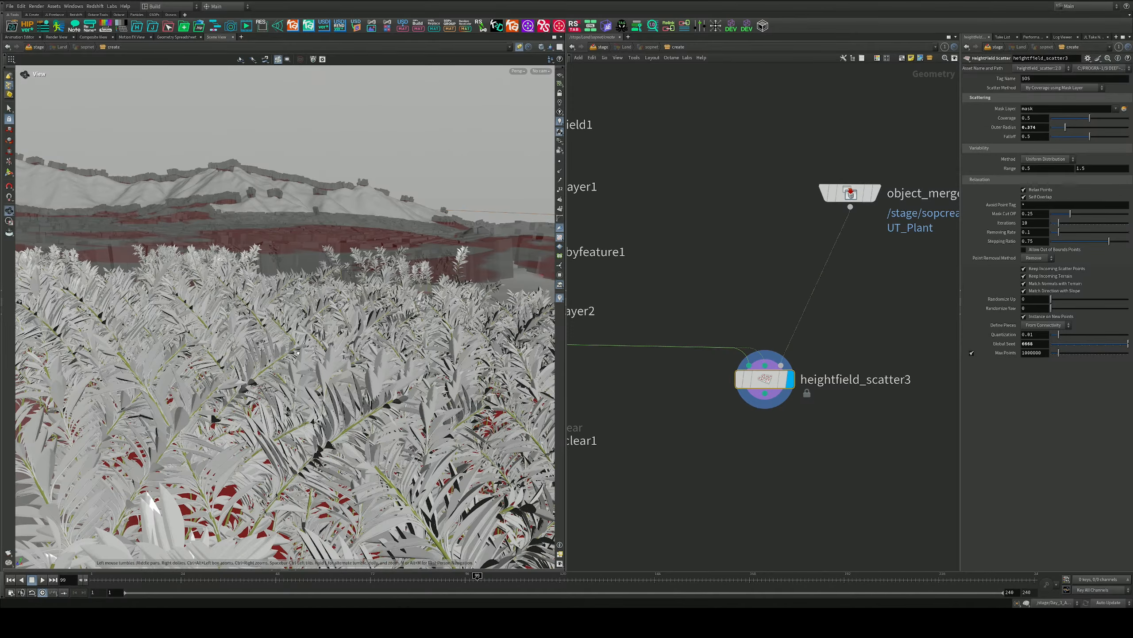
alt+drag(310, 338, 315, 386)
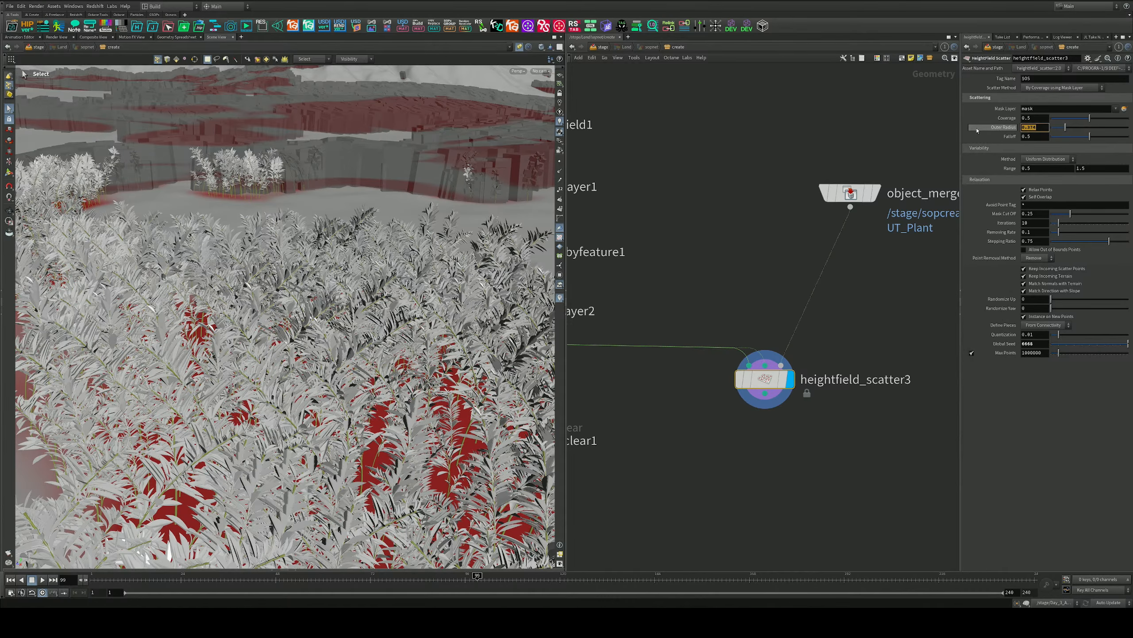
text(0.5)
key(Return)
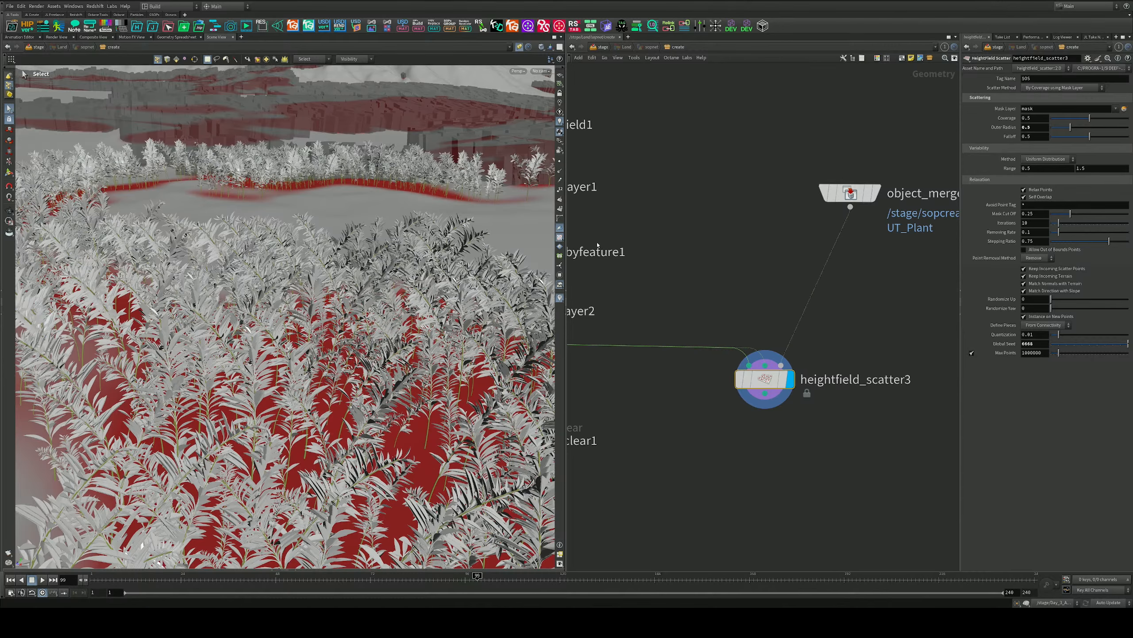
alt+drag(313, 219, 323, 254)
right_drag(323, 254, 134, 298)
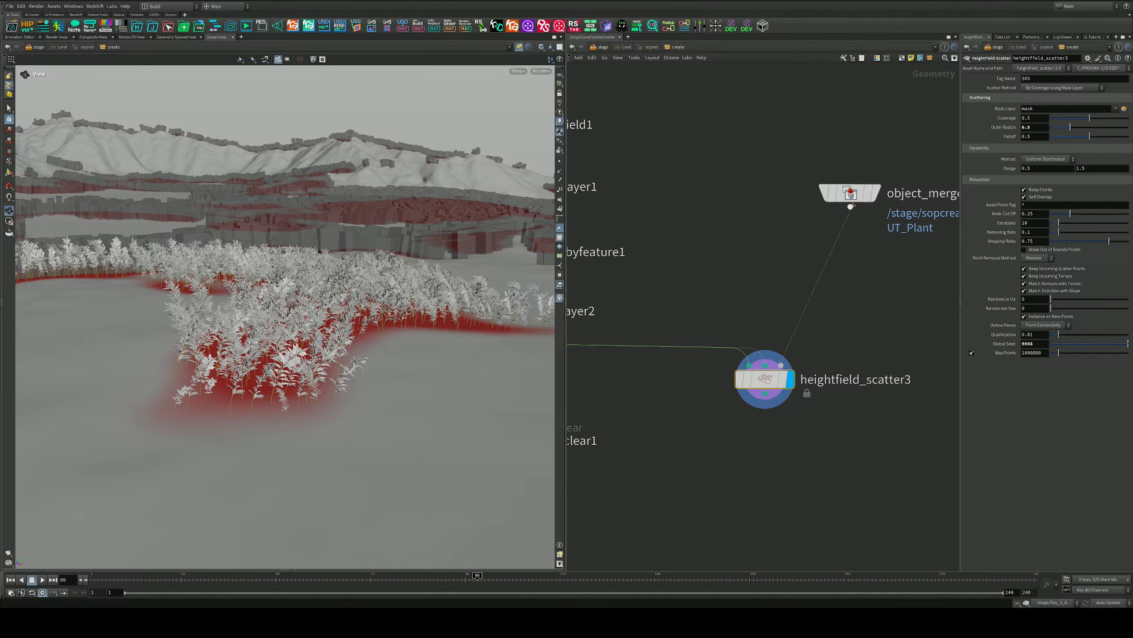
key(s)
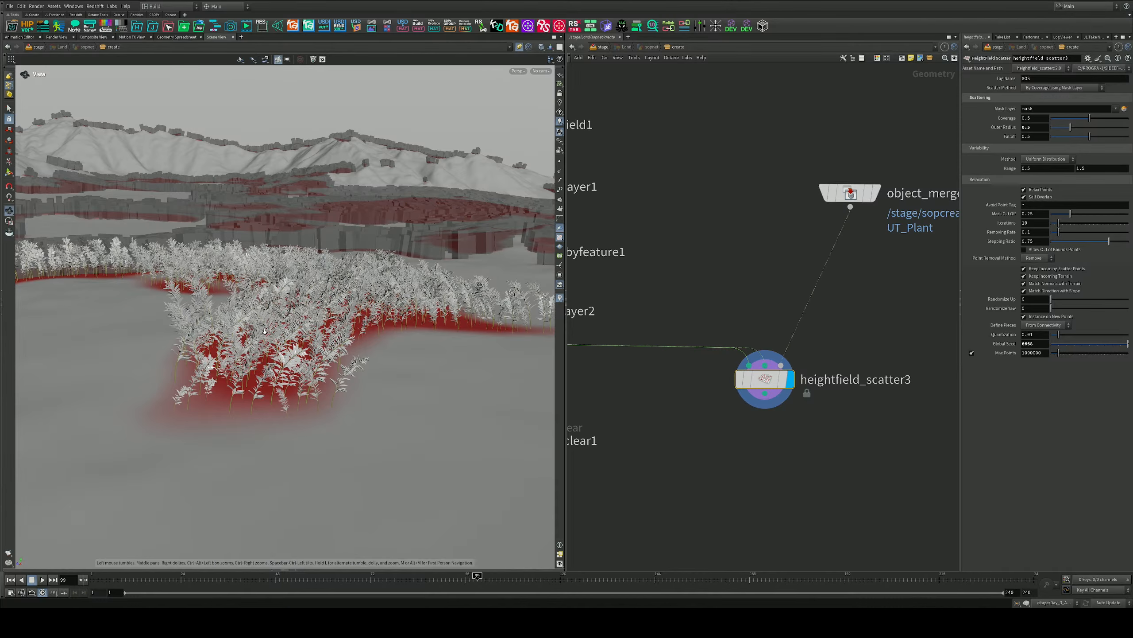
right_drag(228, 330, 252, 325)
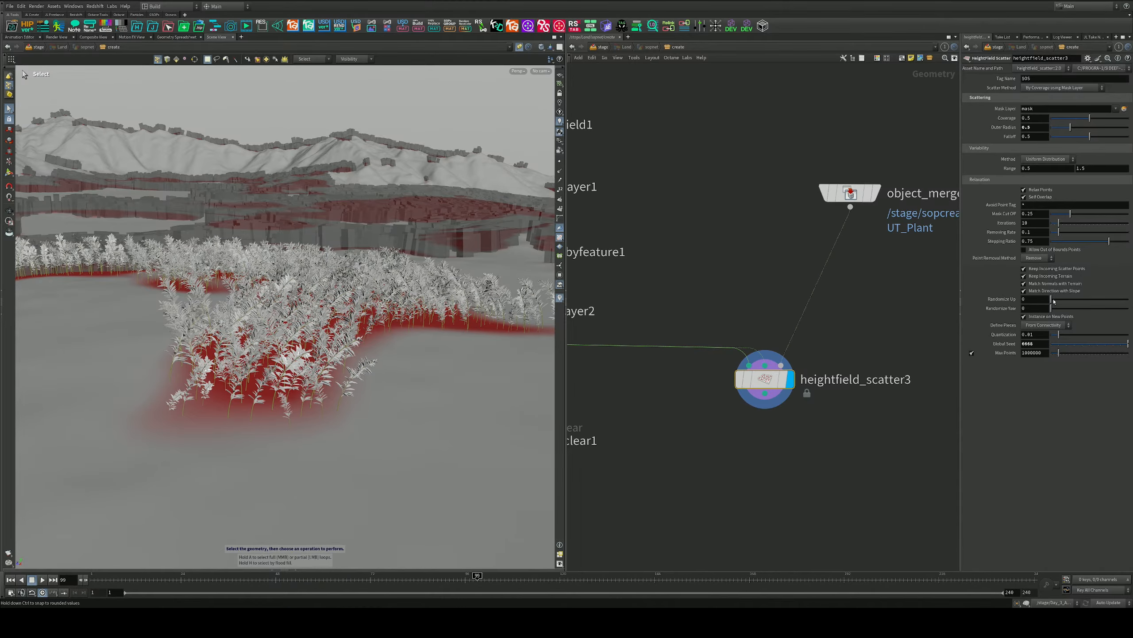
Raise the Randomize Yaw of heightfield_scatter3 to about 42 and inspect the plants' rotation
drag(1052, 302, 1070, 309)
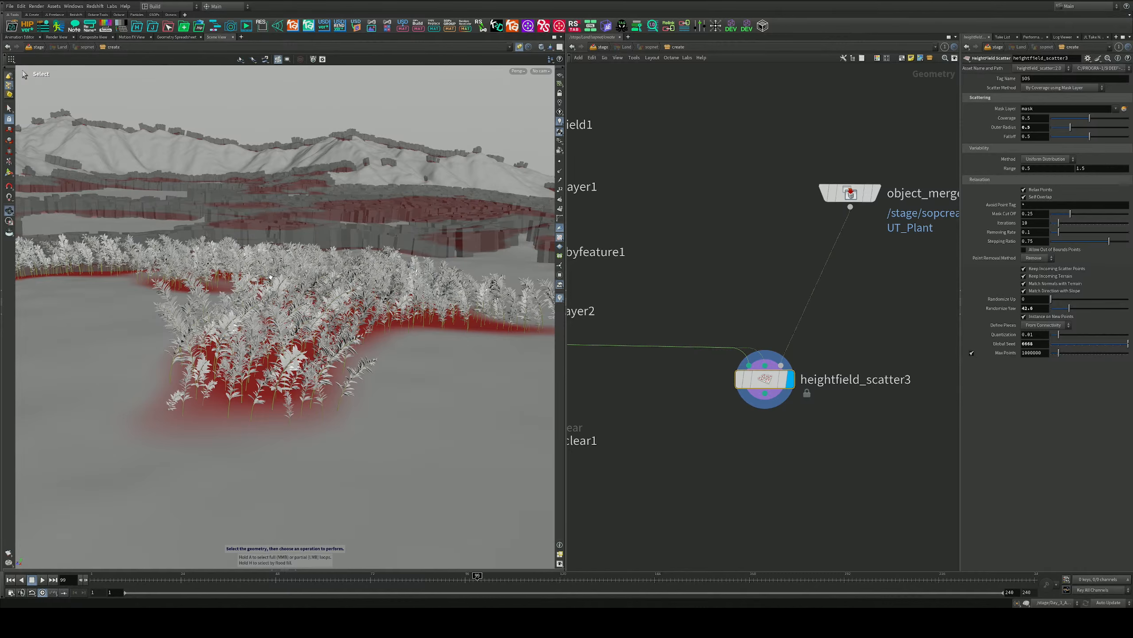
alt+right_drag(271, 276, 233, 283)
alt+right_drag(293, 304, 209, 333)
alt+drag(370, 330, 328, 337)
Set the Outer Radius of heightfield_scatter3 to 1 and review the plant distribution across the whole landscape
drag(1033, 127, 976, 131)
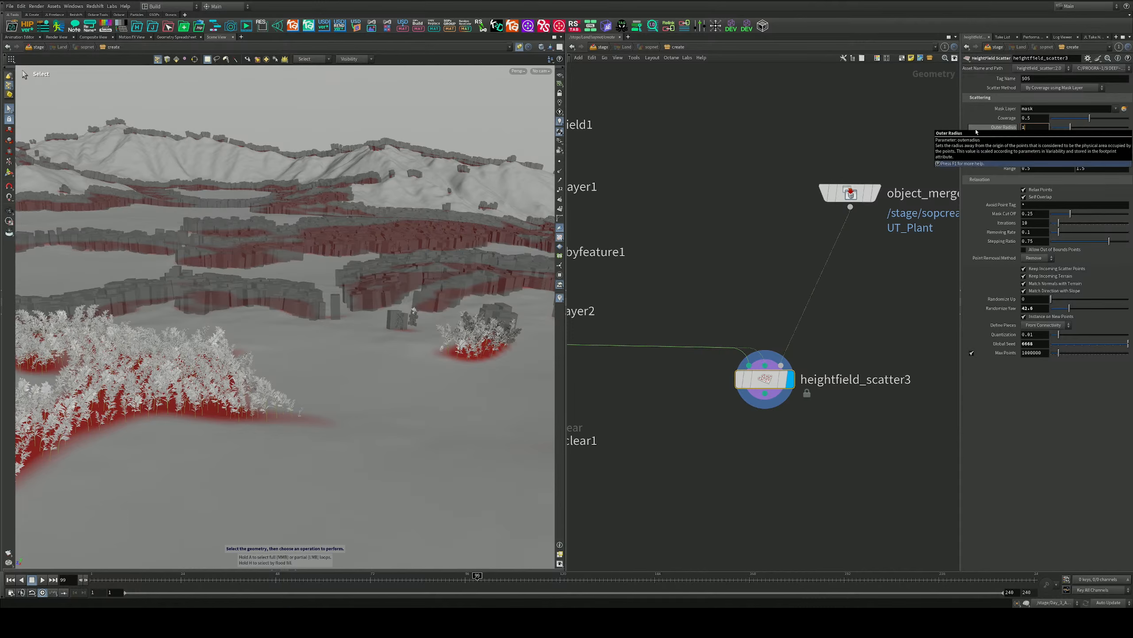
text(1)
key(Return)
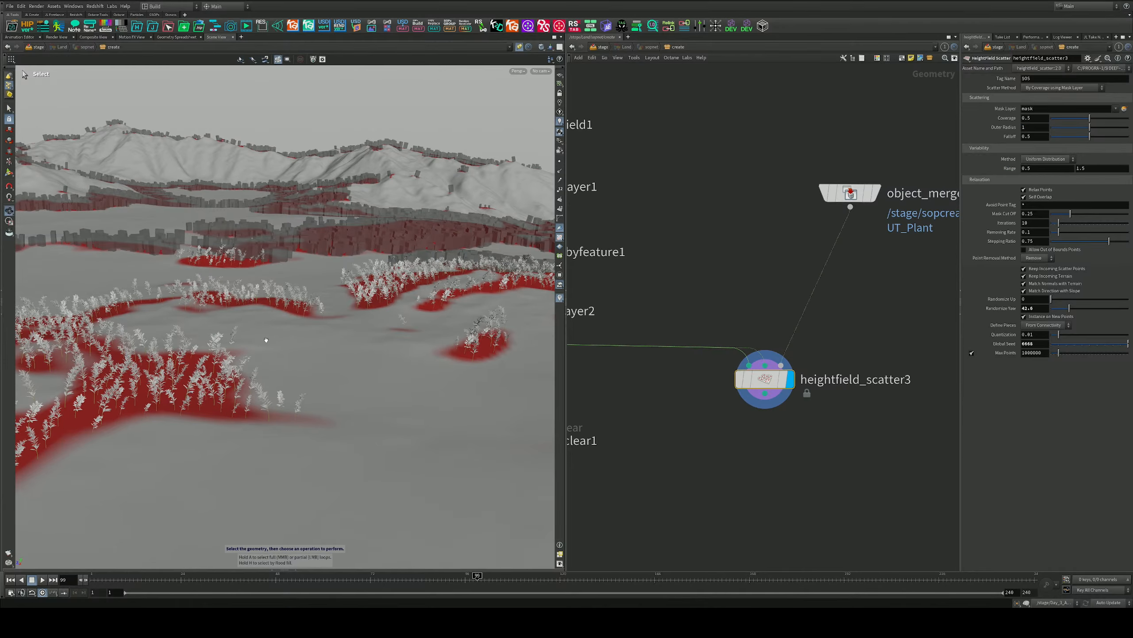
alt+drag(266, 339, 264, 330)
alt+right_drag(264, 330, 288, 332)
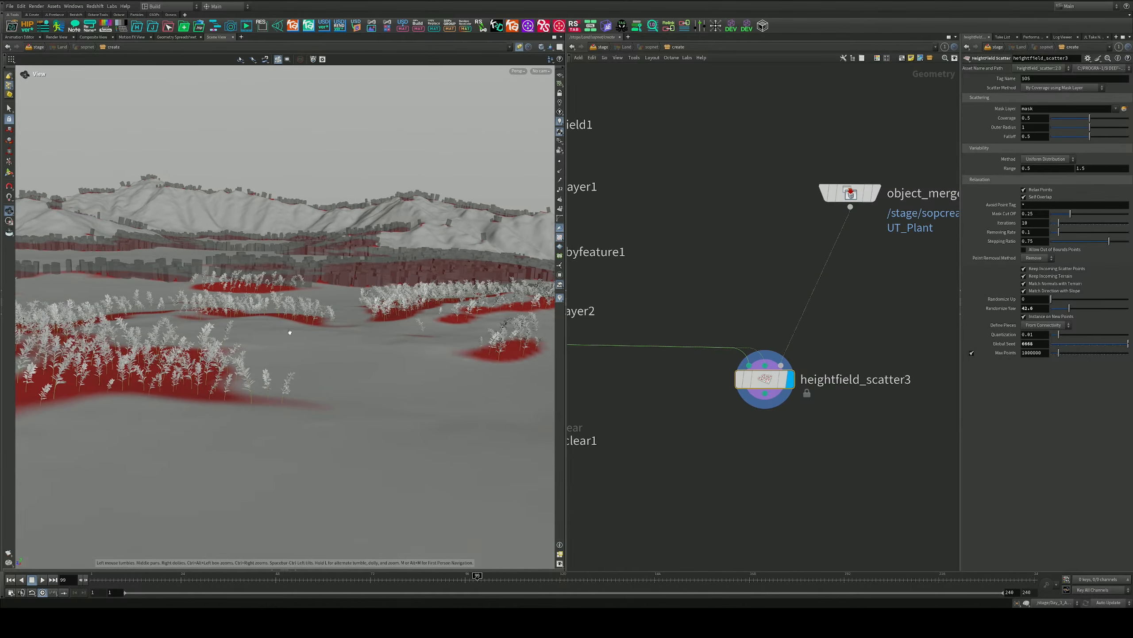
alt+drag(288, 353, 185, 365)
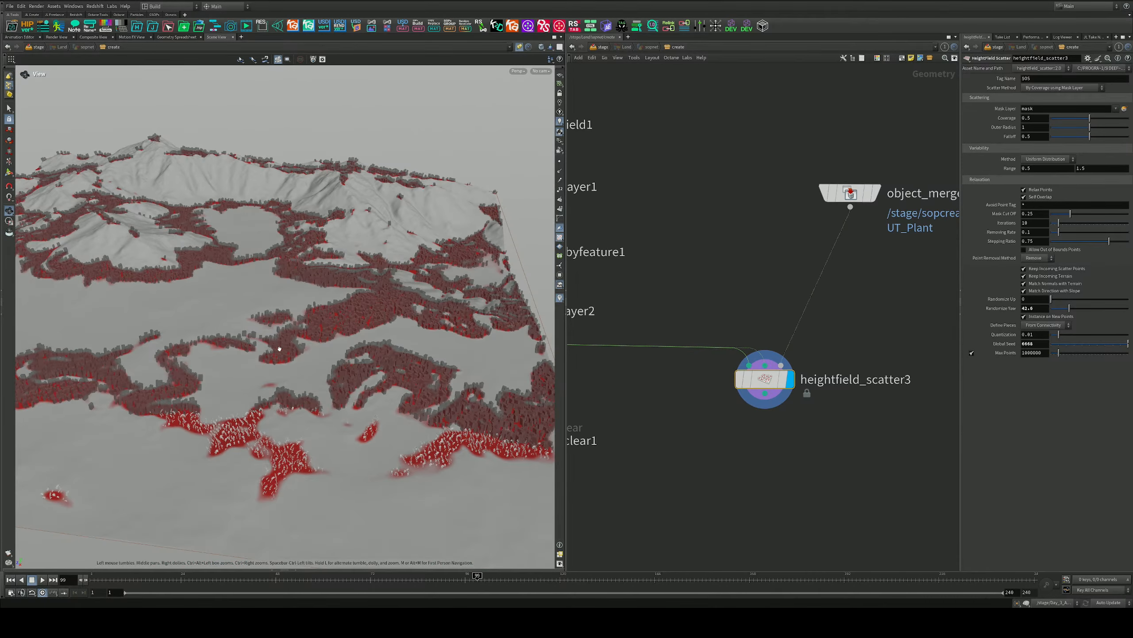
alt+drag(279, 348, 423, 299)
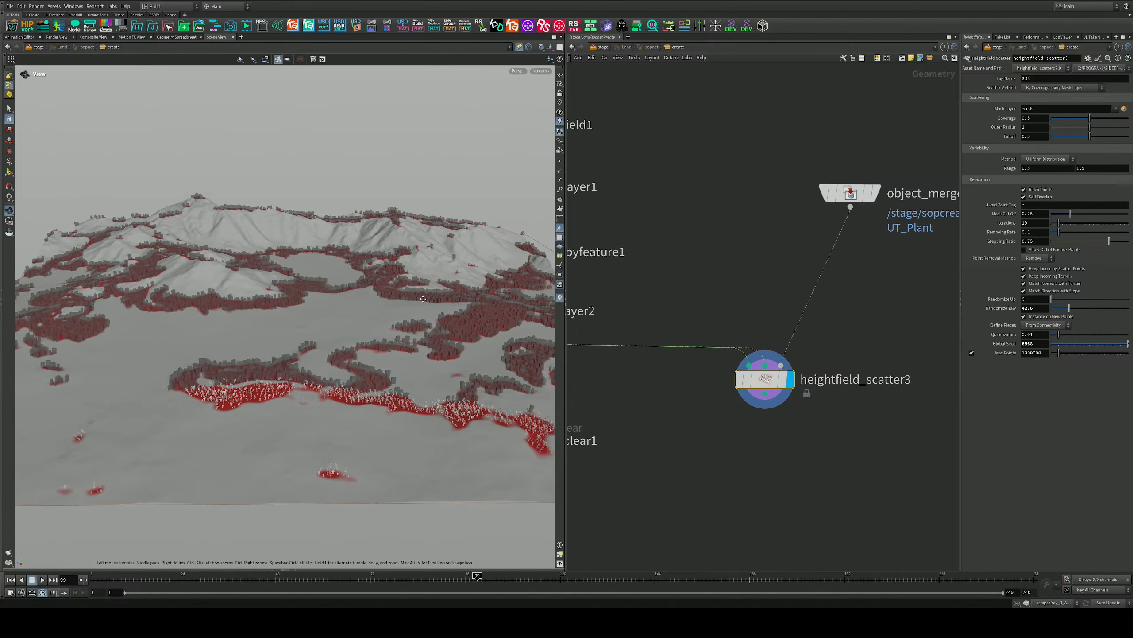
alt+middle_drag(423, 299, 449, 289)
Select and display heightfield_copylayer2 to view the mask layer without the plant instances
scroll(737, 236, down, 4)
middle_drag(715, 217, 792, 286)
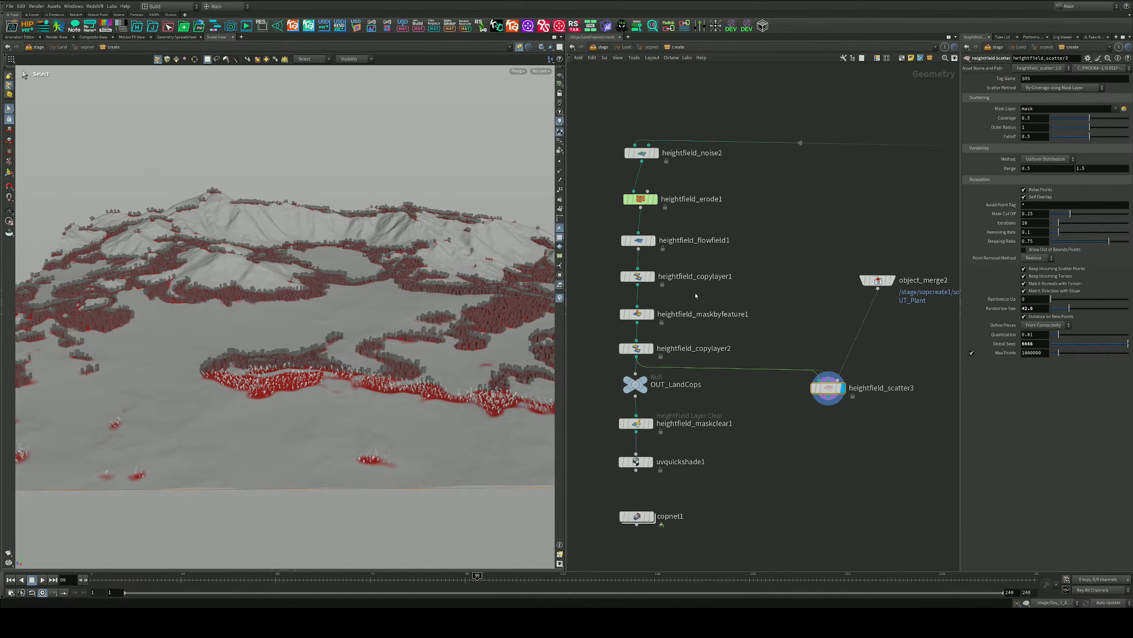
drag(679, 330, 602, 366)
click(651, 349)
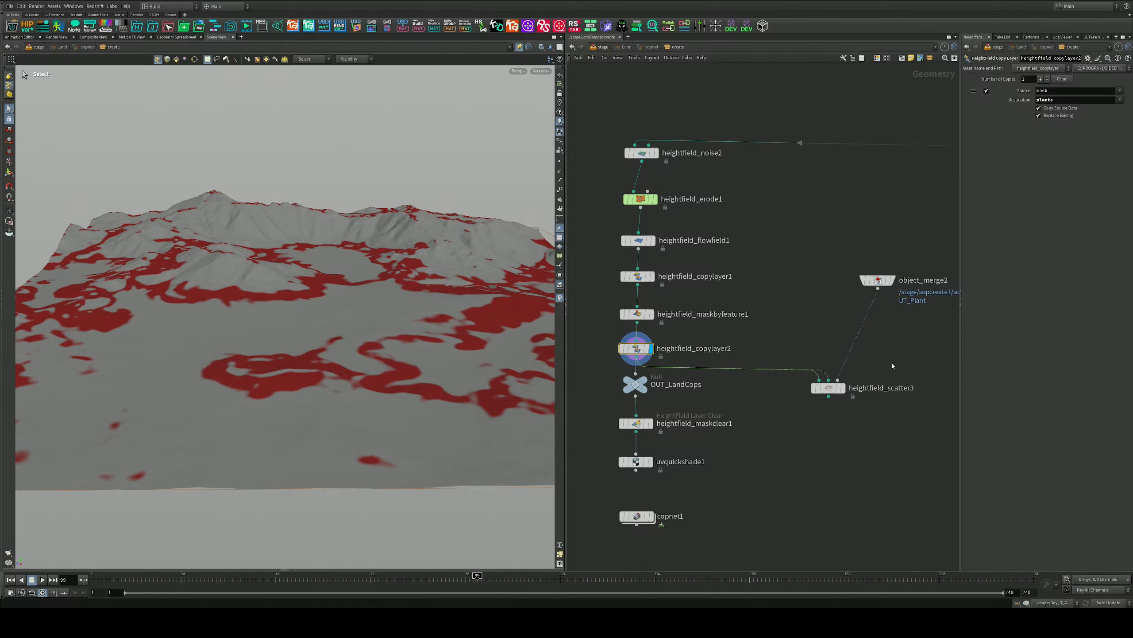
Add a Null node below heightfield_scatter3 and connect the scatter output to it
middle_drag(881, 384, 822, 276)
scroll(815, 280, up, 3)
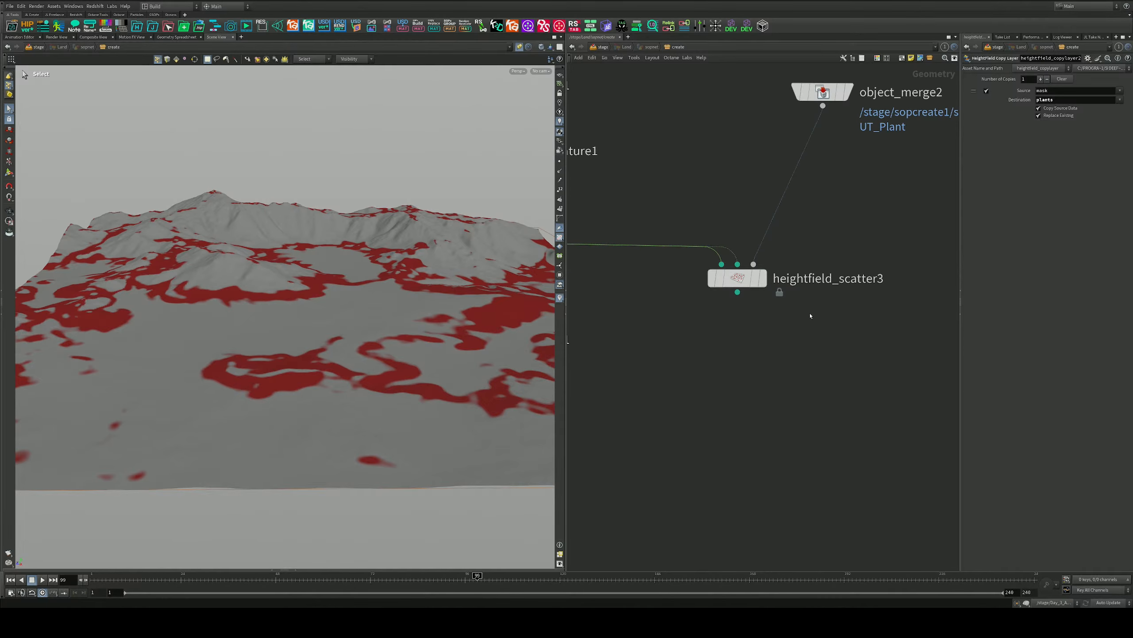
scroll(812, 325, down, 7)
scroll(799, 330, up, 5)
middle_drag(773, 330, 776, 293)
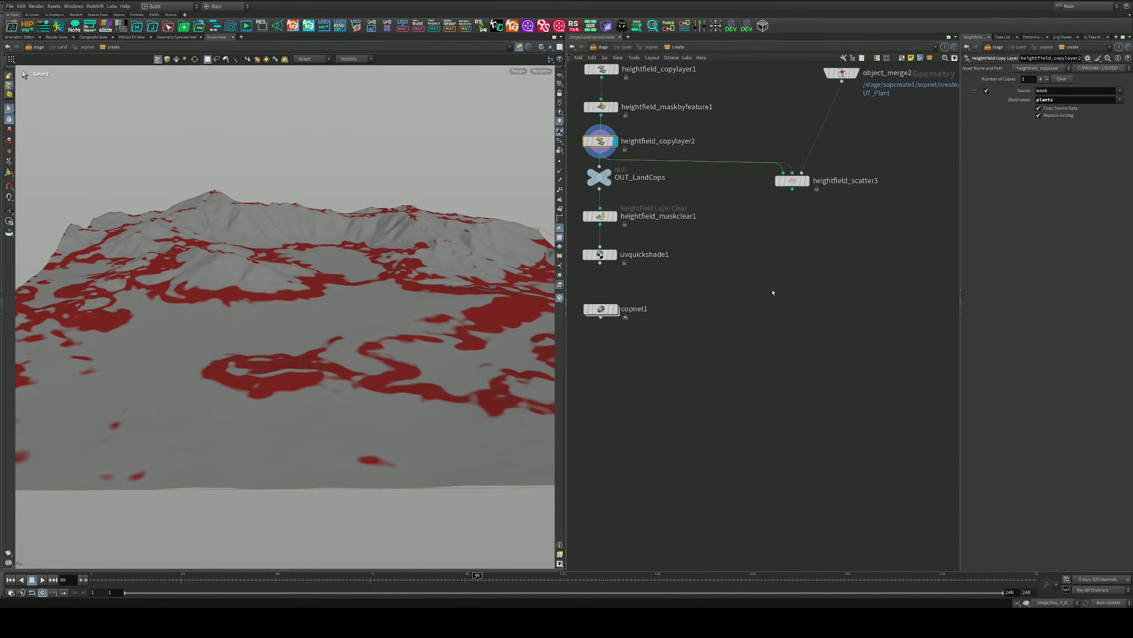
key(Tab)
text(null)
key(Return)
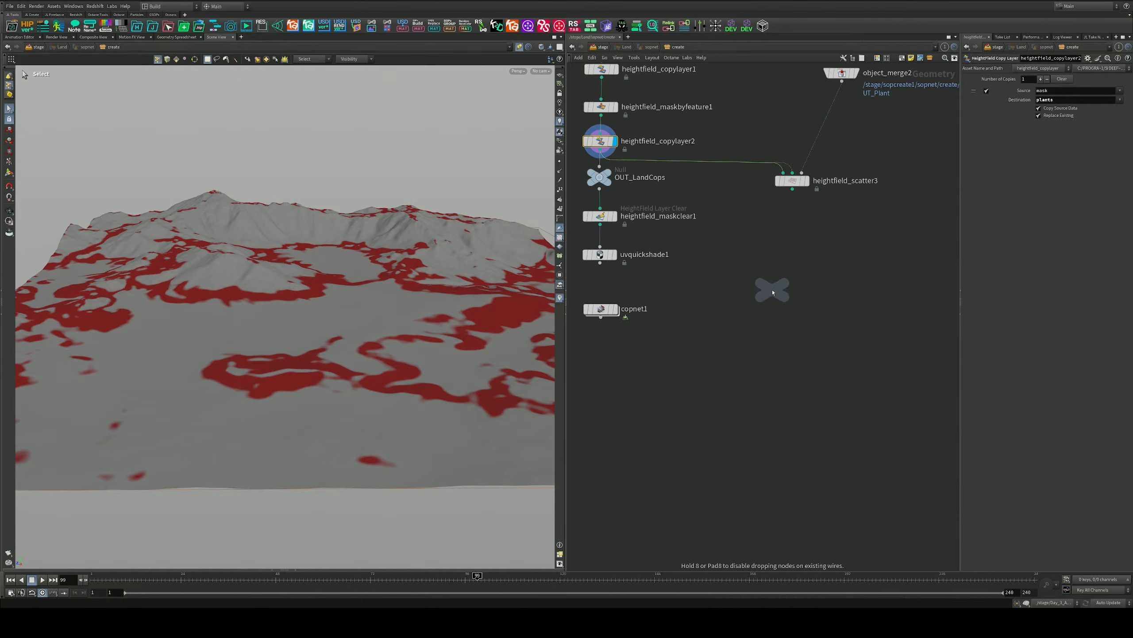
click(793, 296)
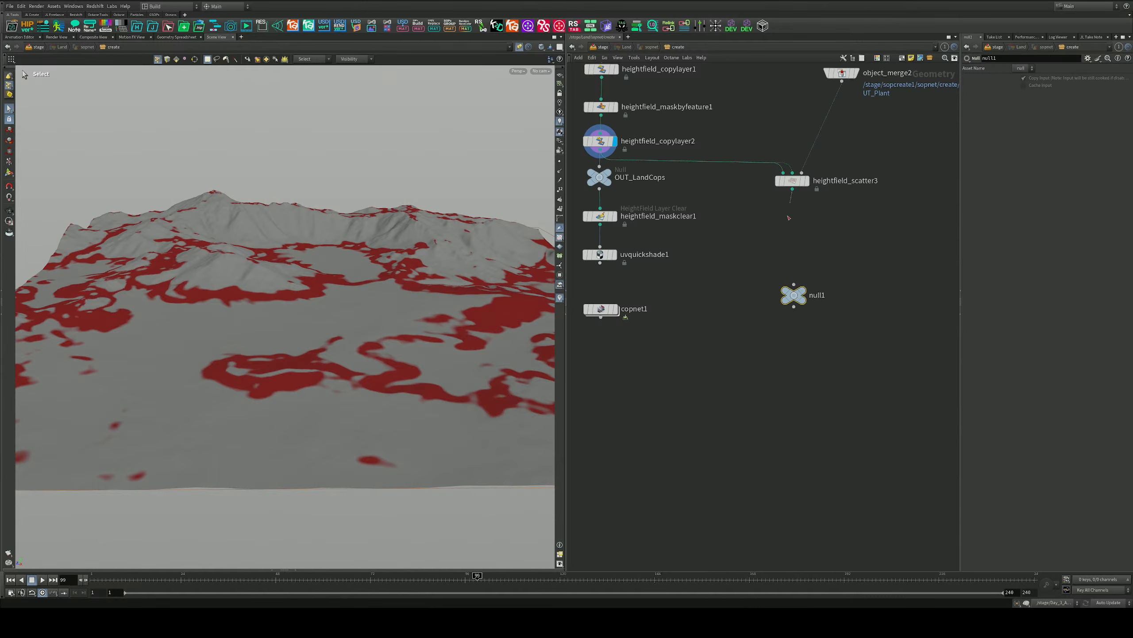
Rename the new null as OUT_Plants
double_click(817, 296)
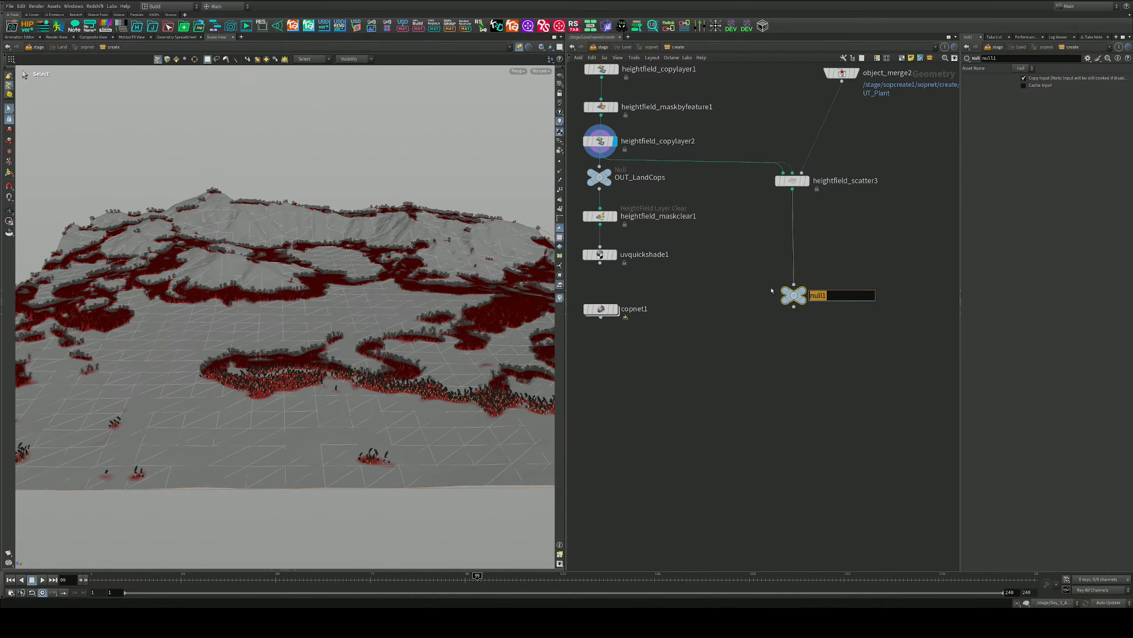
text(OUT)
text(_Plants)
key(Return)
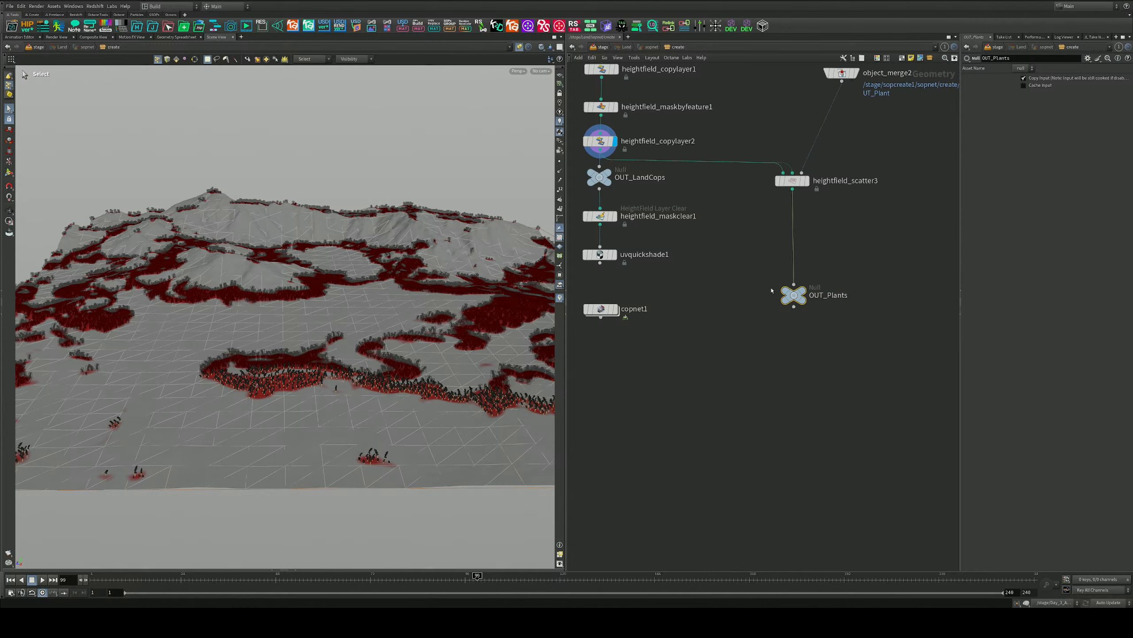
Move OUT_LandCops and the nodes below it further down to make room beneath heightfield_copylayer2
middle_drag(768, 330, 746, 325)
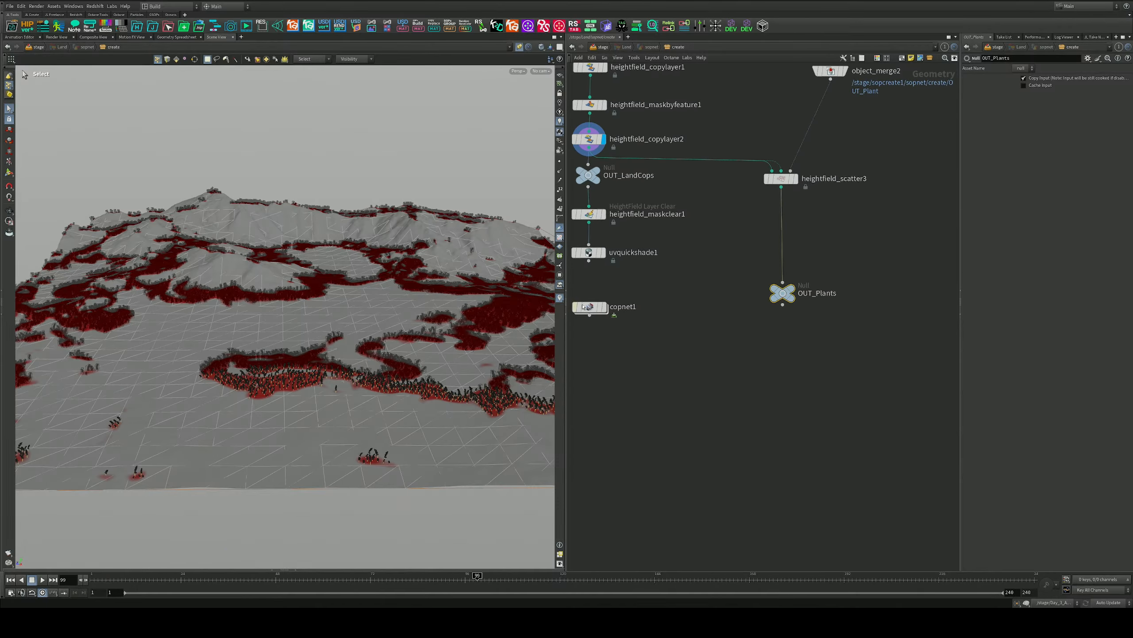
middle_drag(665, 346, 735, 445)
drag(721, 442, 626, 267)
drag(671, 435, 666, 459)
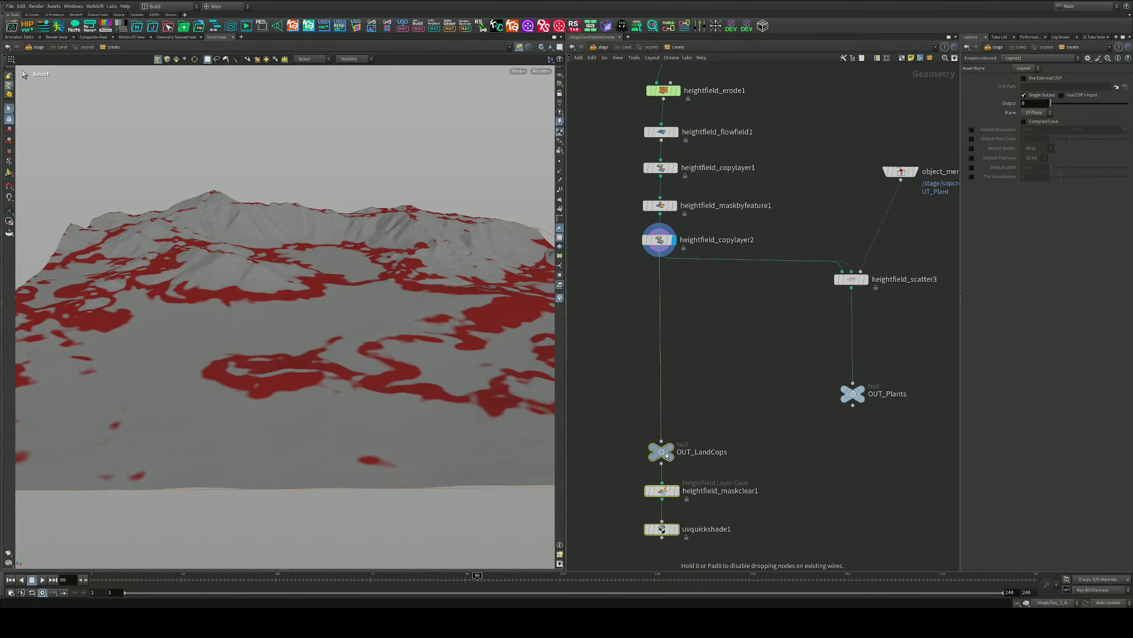
click(733, 365)
Insert a displayed copy of heightfield_maskbyfeature1 between heightfield_copylayer2 and OUT_LandCops, and set its Min Slope Angle to 90
alt+drag(662, 207, 668, 305)
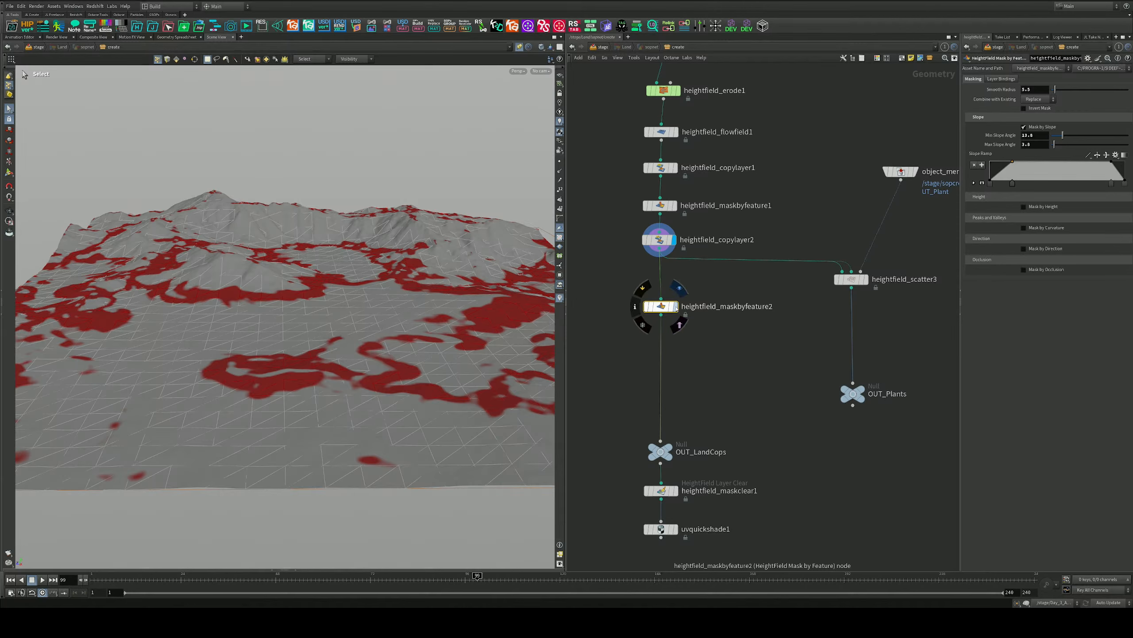
key(r)
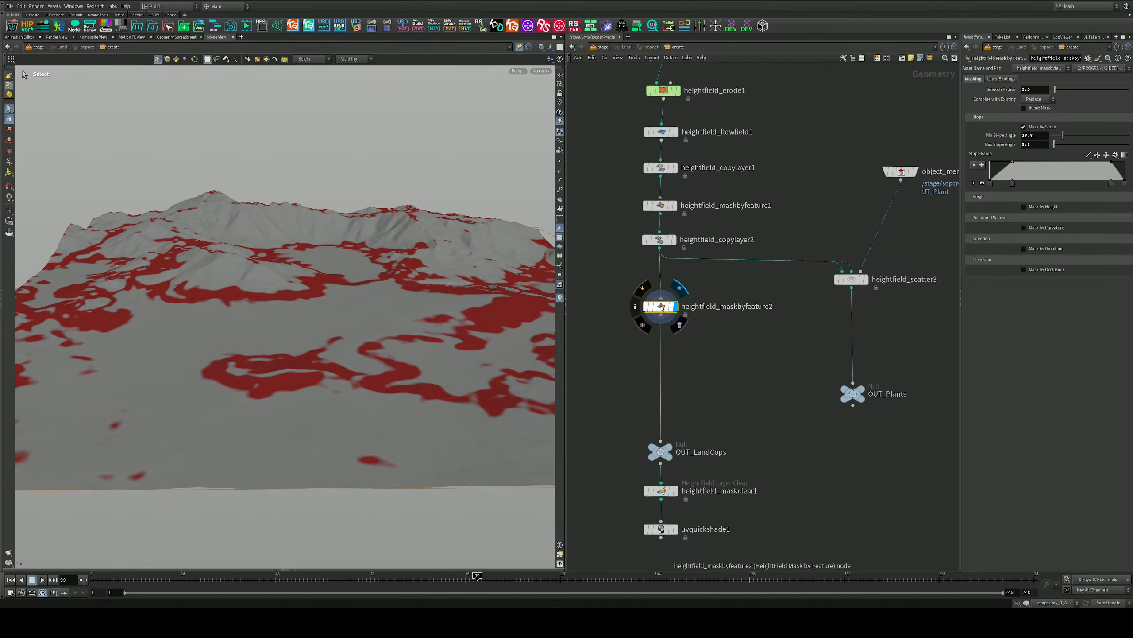
drag(1052, 135, 1129, 133)
Reshape heightfield_maskbyfeature2's Slope Ramp to hold full value until almost its end, and enable Invert Mask
click(1098, 155)
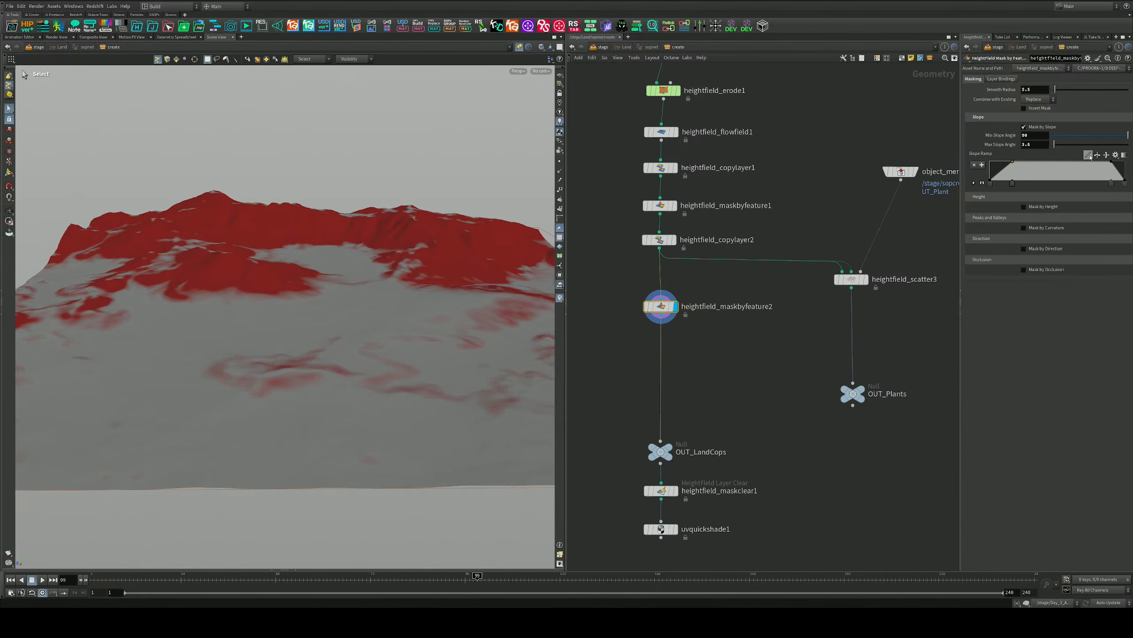
click(1097, 155)
click(1097, 155)
click(1098, 155)
mouse_move(1124, 183)
mouse_down()
mouse_move(1124, 217)
mouse_move(1103, 182)
mouse_move(1017, 182)
mouse_move(1081, 170)
mouse_move(1081, 183)
mouse_move(1125, 183)
mouse_up()
click(1080, 167)
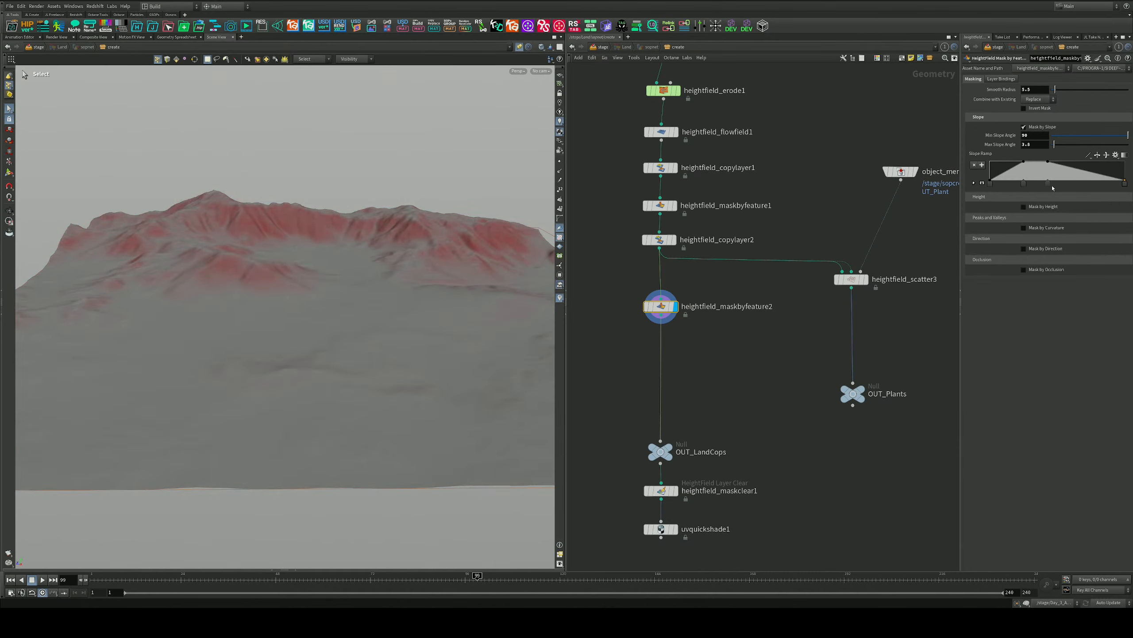
drag(1049, 183, 1121, 185)
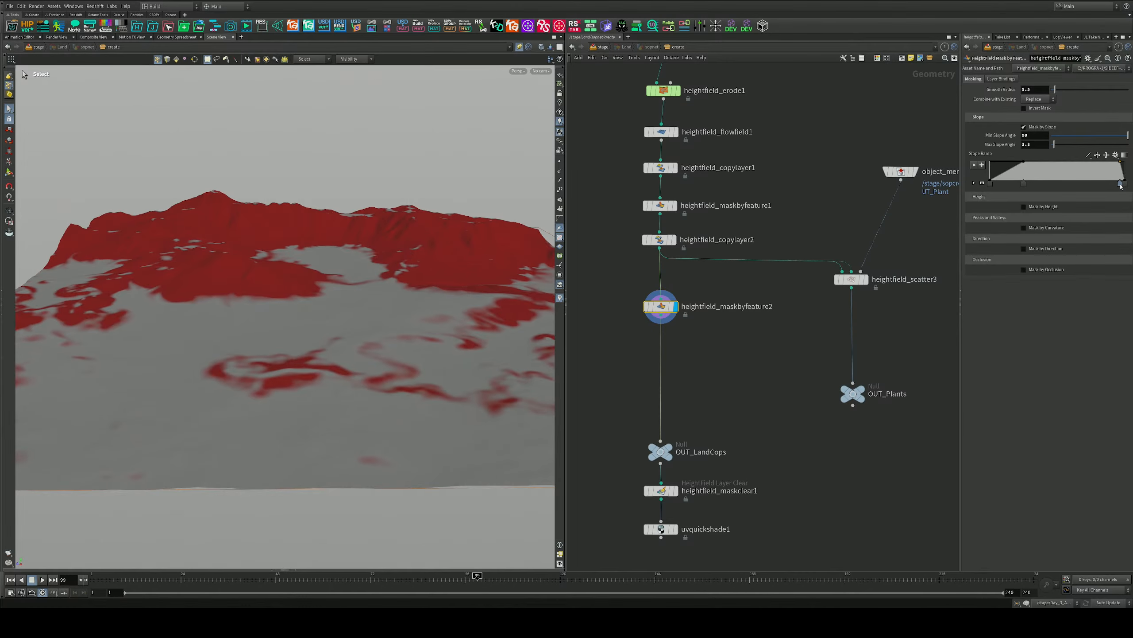
click(1025, 108)
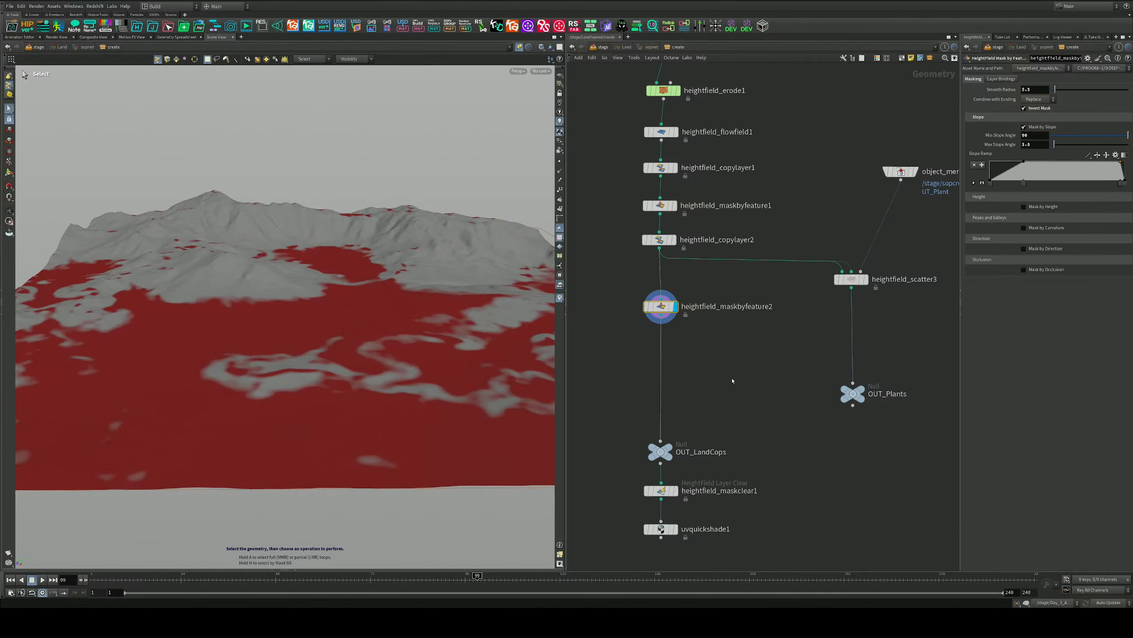
Insert a displayed copy of heightfield_copylayer2 below heightfield_maskbyfeature2 and set its Destination layer to grass
middle_drag(732, 380, 723, 376)
alt+drag(650, 237, 653, 343)
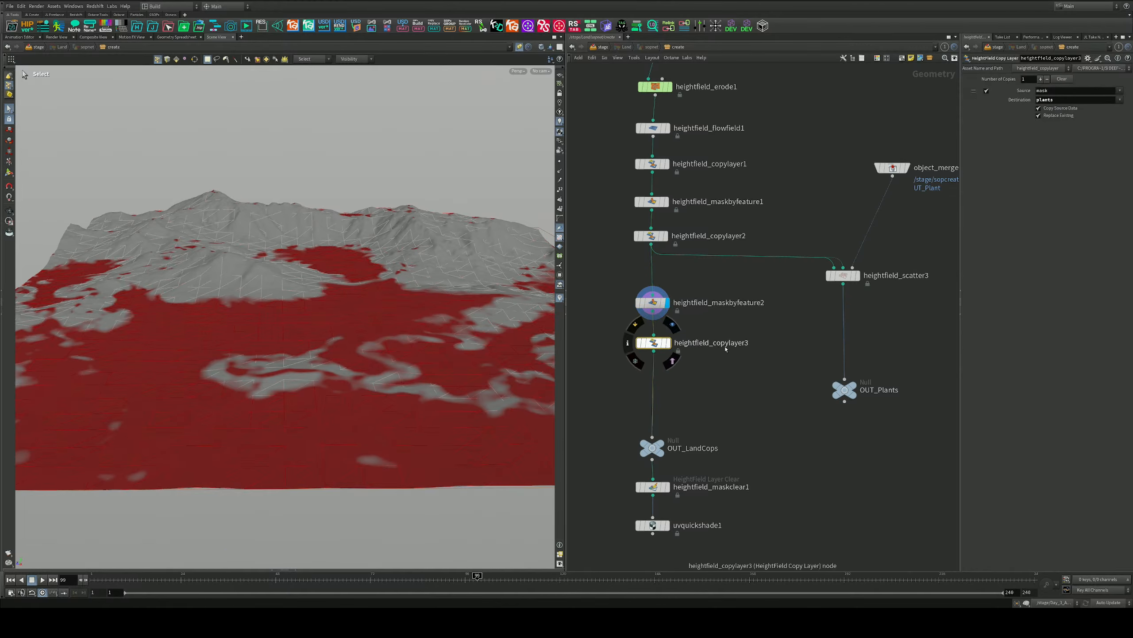
double_click(1052, 100)
text(grass)
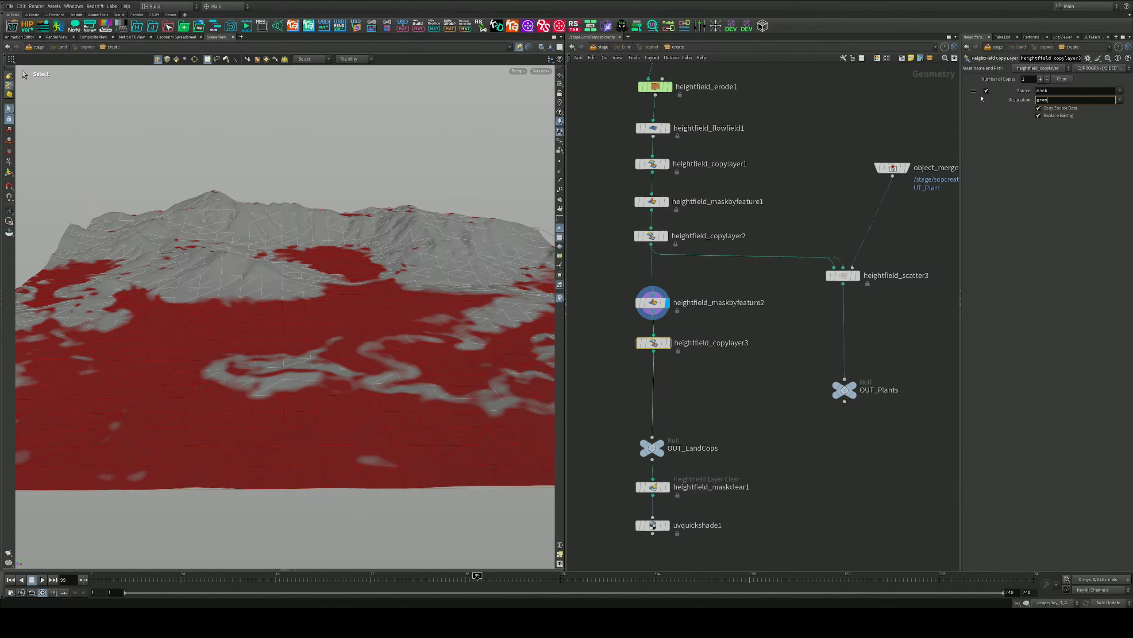
key(Return)
click(667, 342)
Duplicate heightfield_scatter3, feed the copy from heightfield_copylayer3, and display it
middle_drag(807, 342, 801, 340)
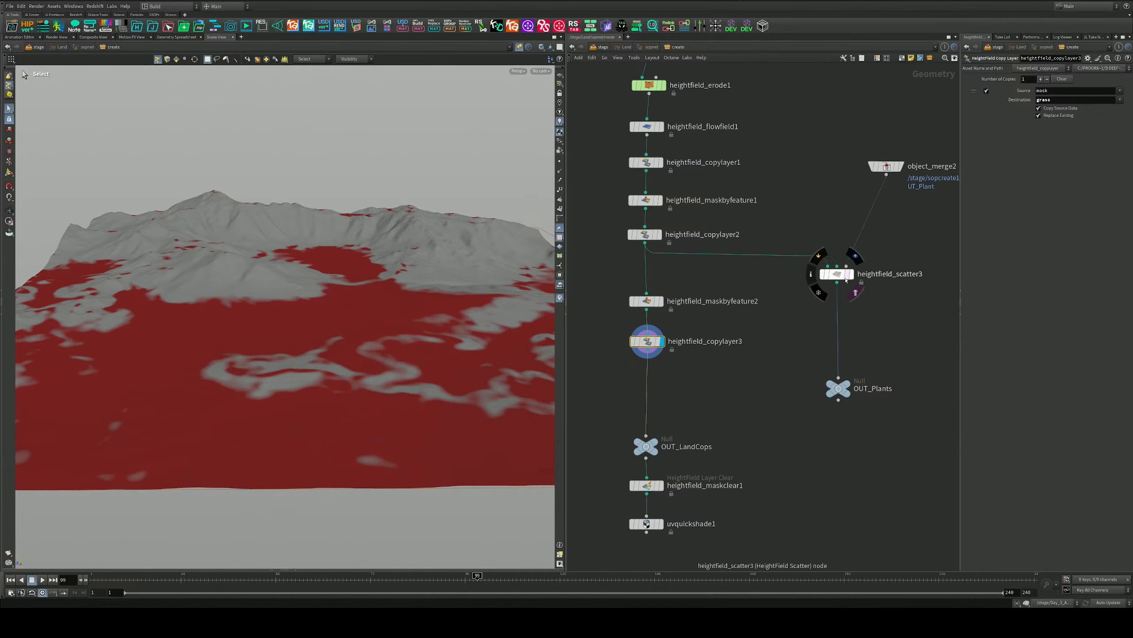
alt+drag(846, 280, 935, 377)
drag(777, 289, 647, 350)
middle_drag(742, 387, 626, 365)
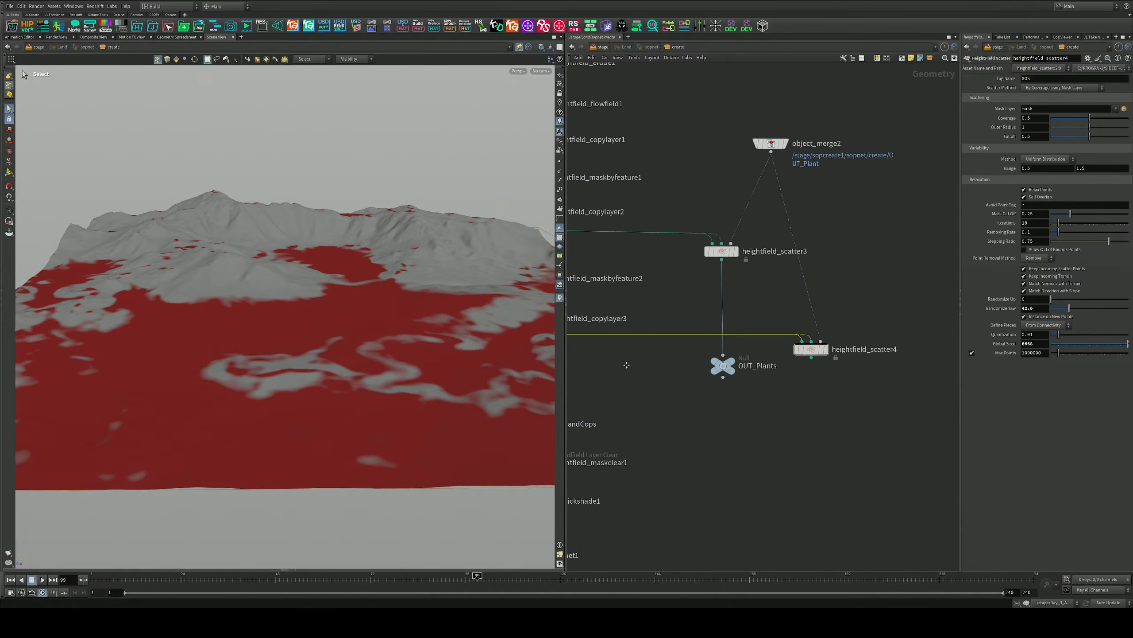
click(829, 332)
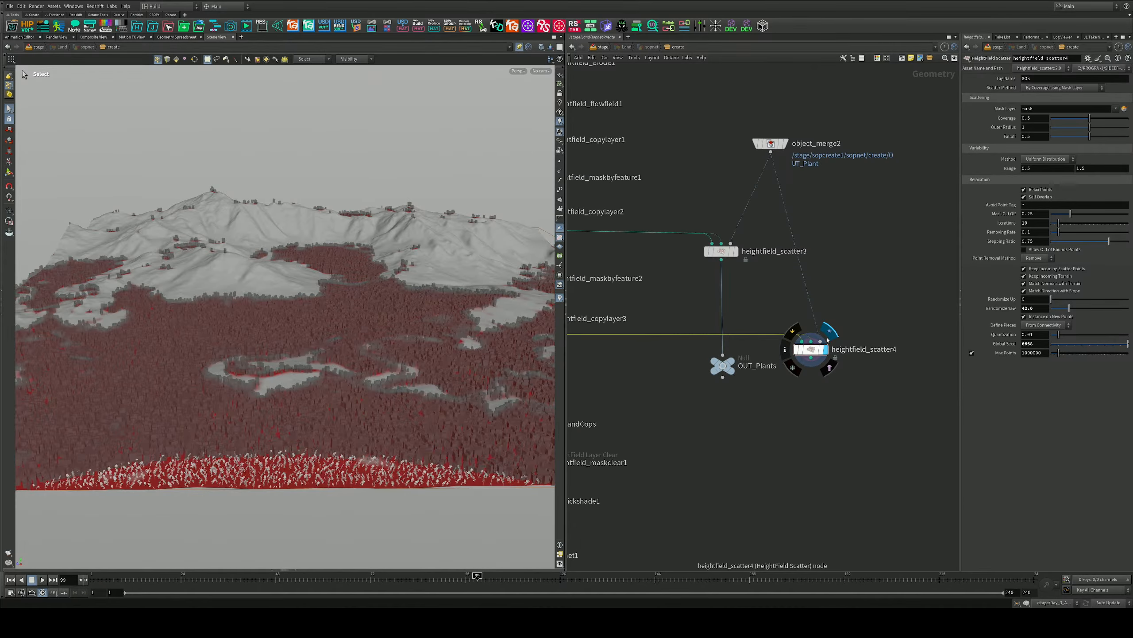
Cut the connection between object_merge2 and heightfield_scatter4
middle_drag(830, 250, 811, 264)
key(y)
drag(807, 232, 769, 281)
Locate object_merge1 near heightfield_scatter1 and follow its Object 1 reference to the plant source network
scroll(904, 328, down, 3)
middle_drag(903, 329, 624, 309)
scroll(645, 302, down, 3)
middle_drag(894, 285, 736, 310)
scroll(736, 310, up, 4)
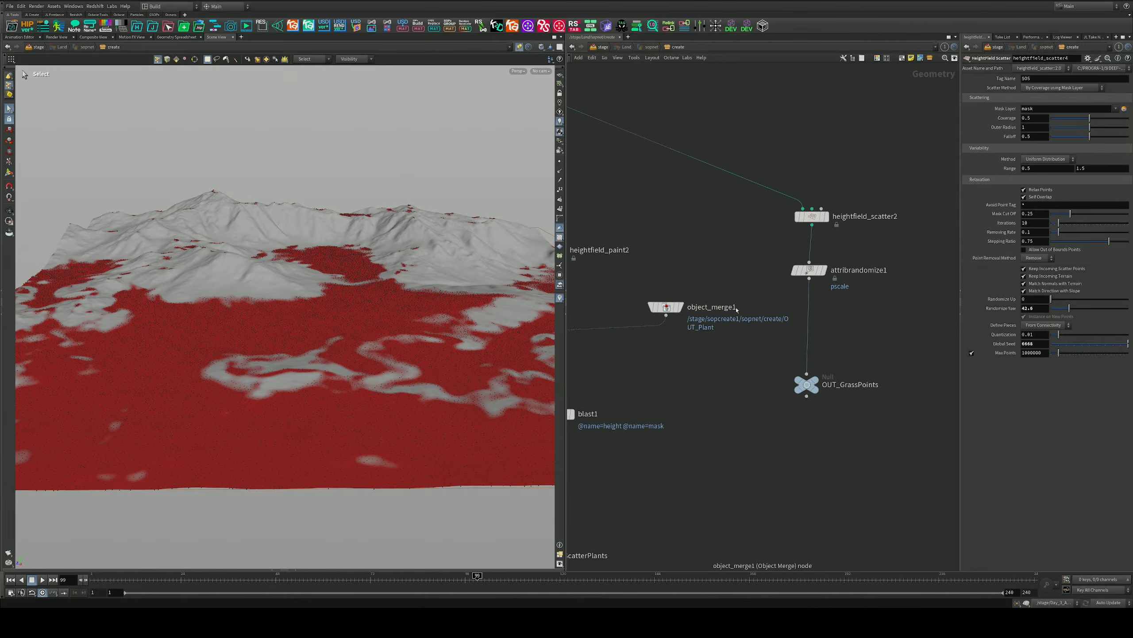
scroll(737, 309, down, 4)
scroll(737, 309, down, 4)
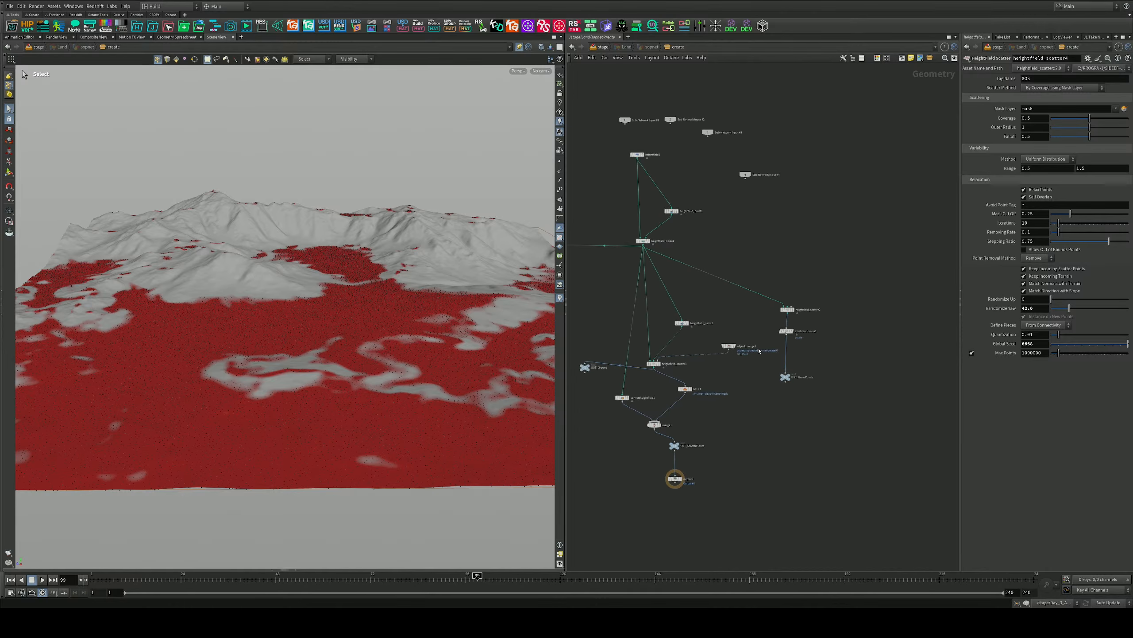
scroll(781, 353, up, 8)
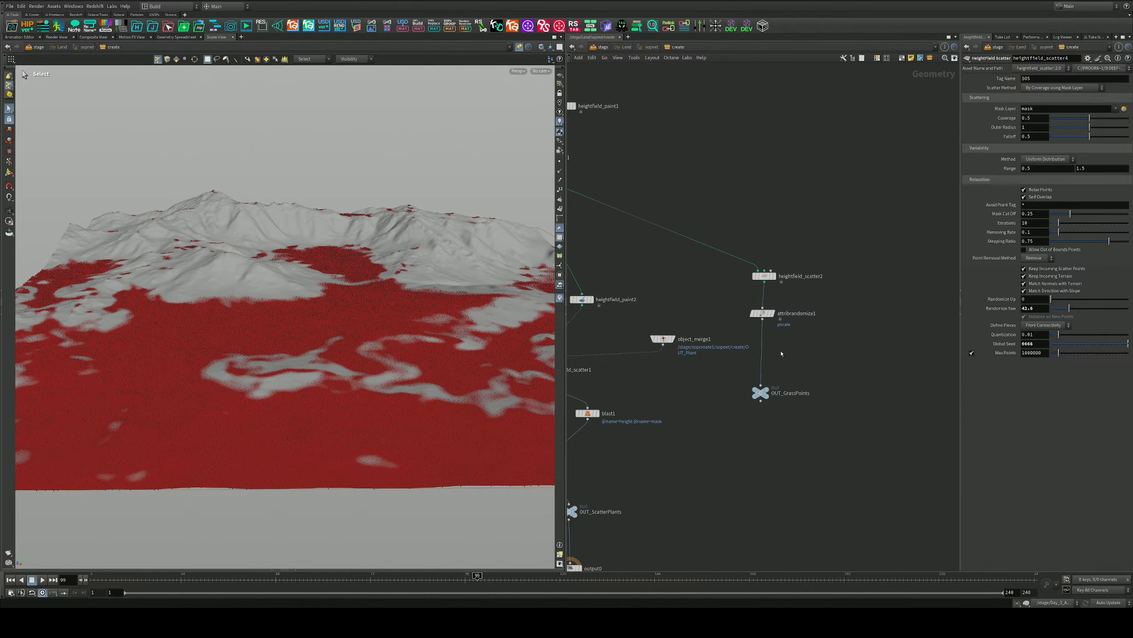
middle_drag(713, 358, 886, 355)
scroll(886, 355, up, 2)
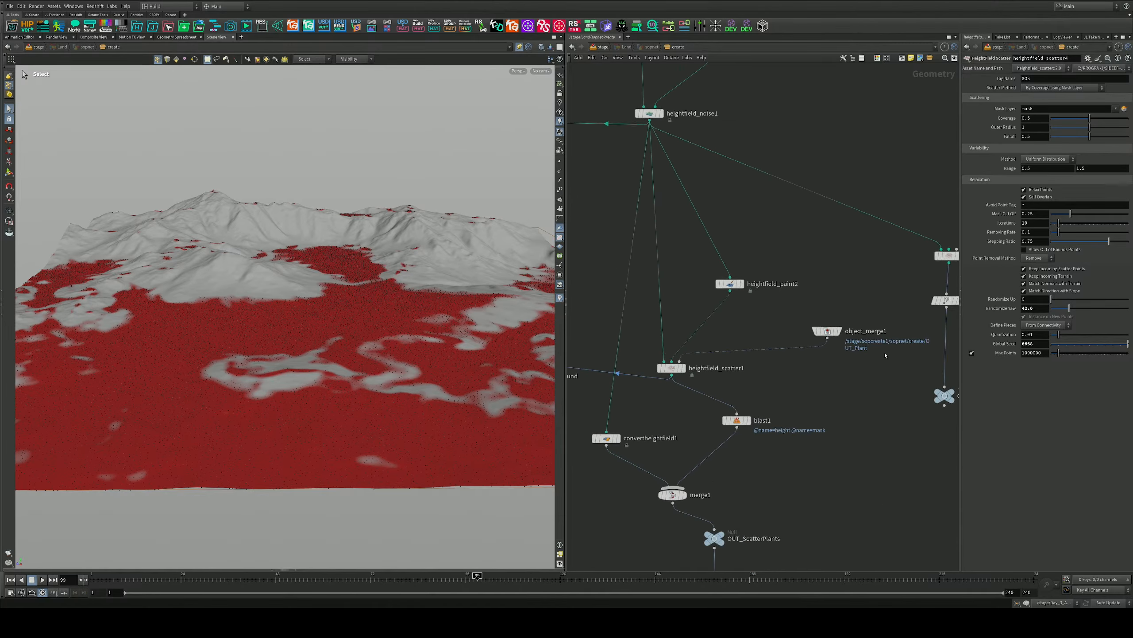
click(827, 331)
click(1110, 99)
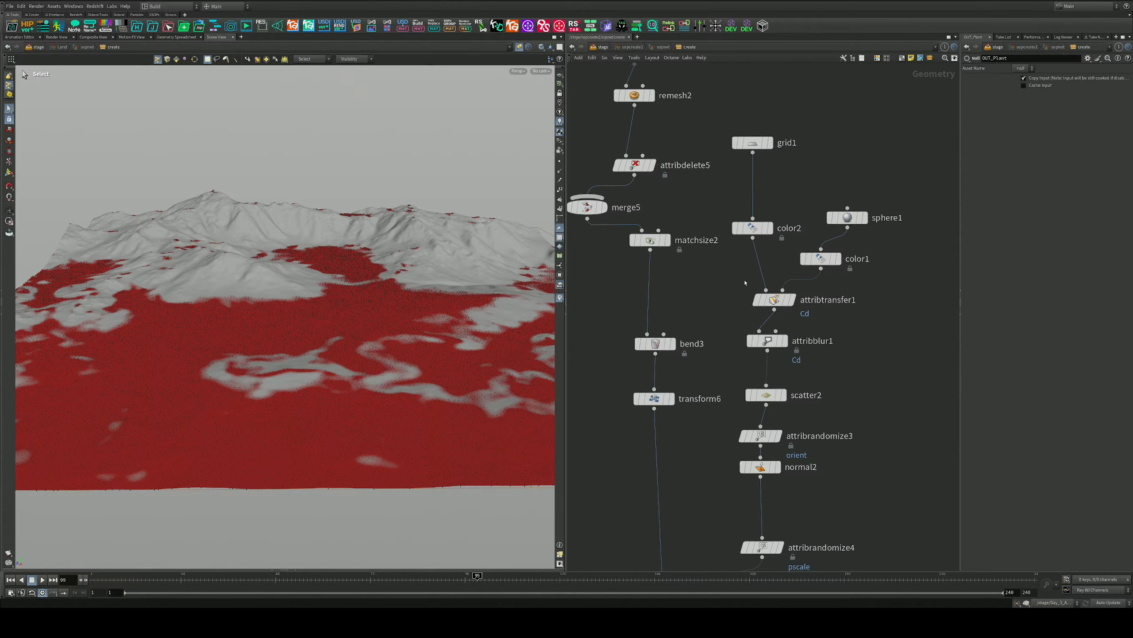
Copy the OUT_grass null below the grass scattering nodes
scroll(870, 290, down, 5)
middle_drag(859, 334, 769, 174)
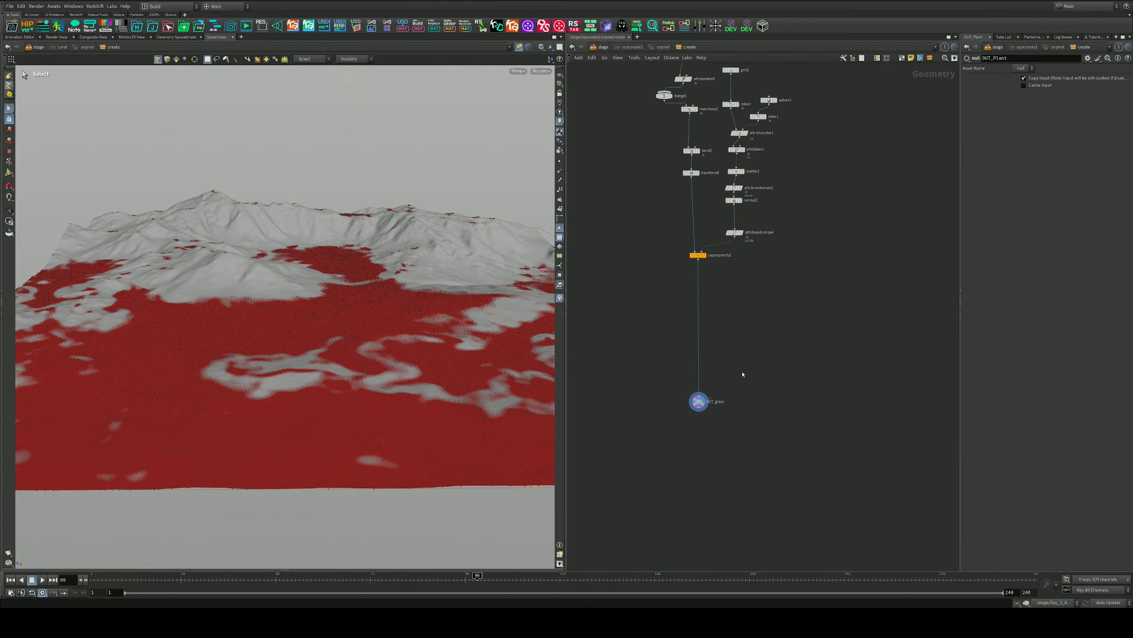
click(699, 401)
key(ctrl+c)
Return to the stage level and reopen Land's geometry network around heightfield_scatter4
key(u)
key(u)
key(u)
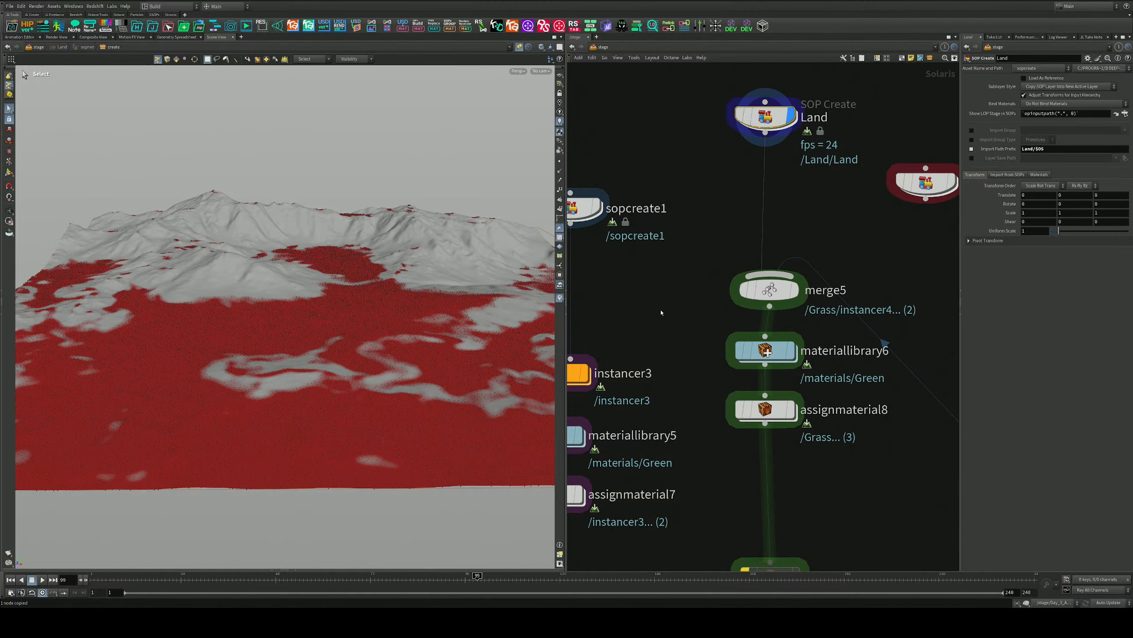
middle_drag(662, 313, 678, 246)
middle_drag(662, 288, 677, 322)
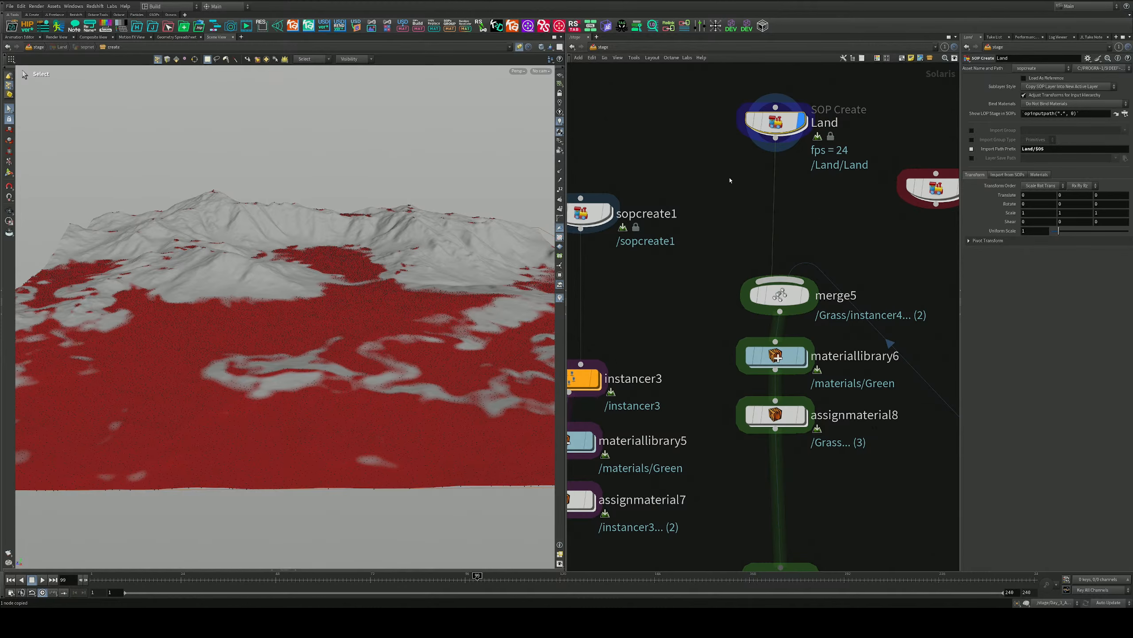
middle_drag(729, 187, 702, 246)
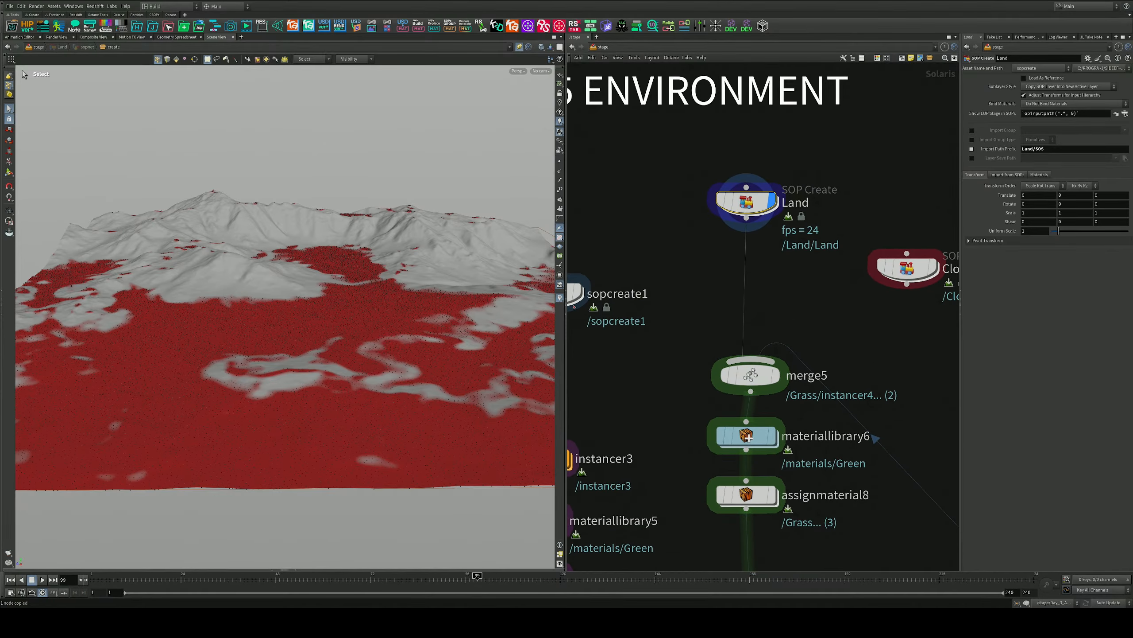
middle_drag(766, 210, 743, 176)
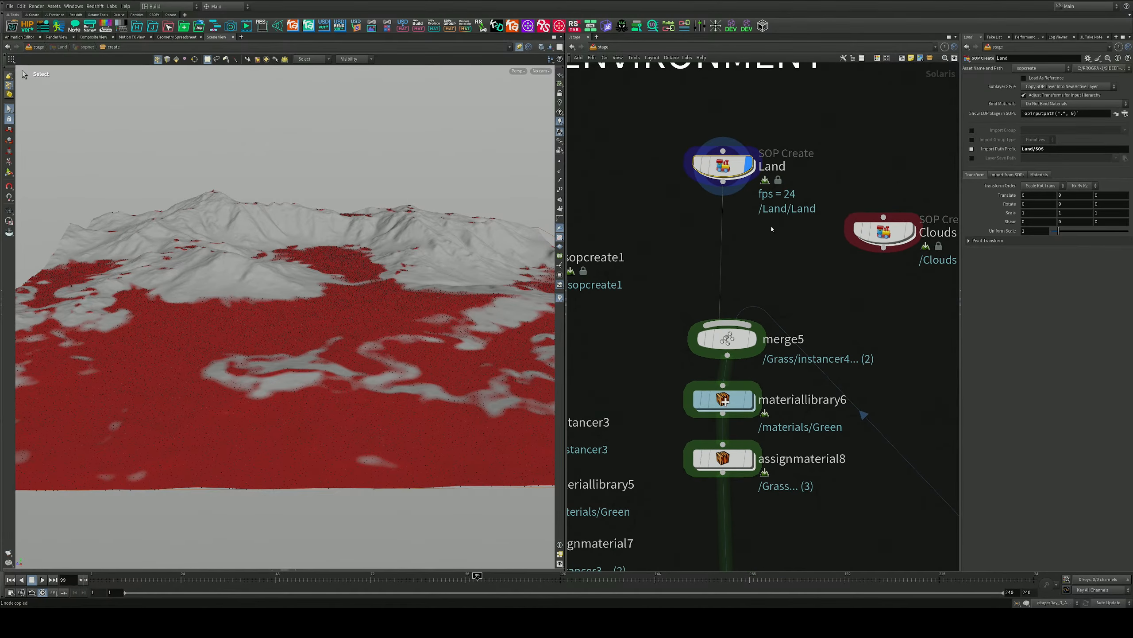
double_click(743, 176)
scroll(738, 340, down, 4)
middle_drag(650, 306, 771, 288)
scroll(714, 324, up, 7)
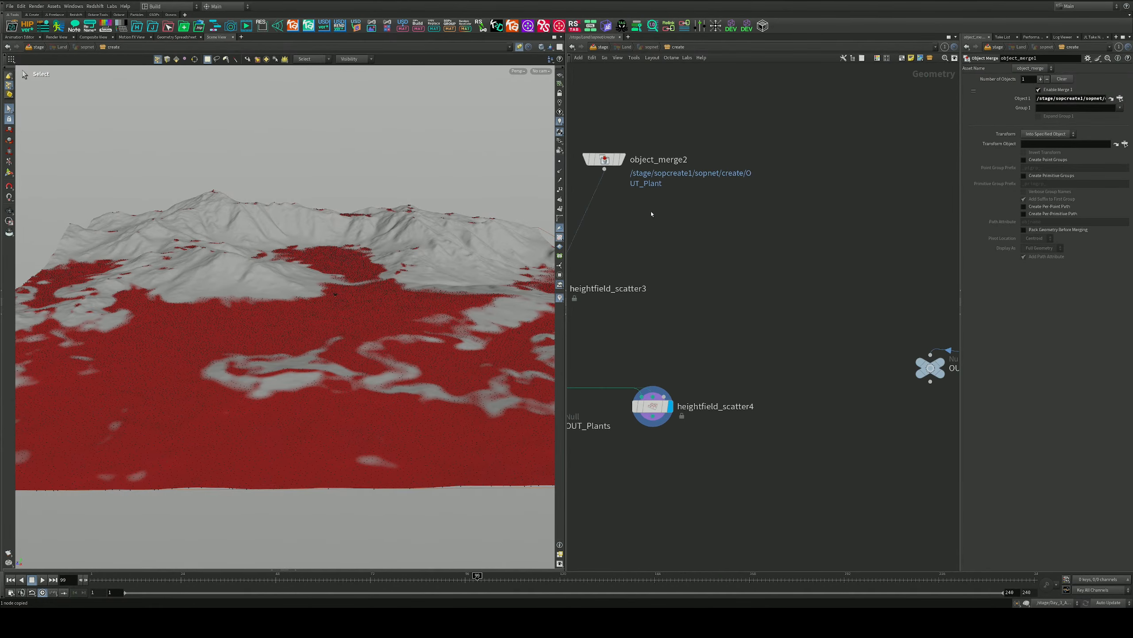
Add a new object merge above heightfield_scatter4 and set its Object 1 path to the copied OUT_grass null
key(ctrl+v)
click(1065, 98)
key(ctrl+a)
key(ctrl+v)
key(Return)
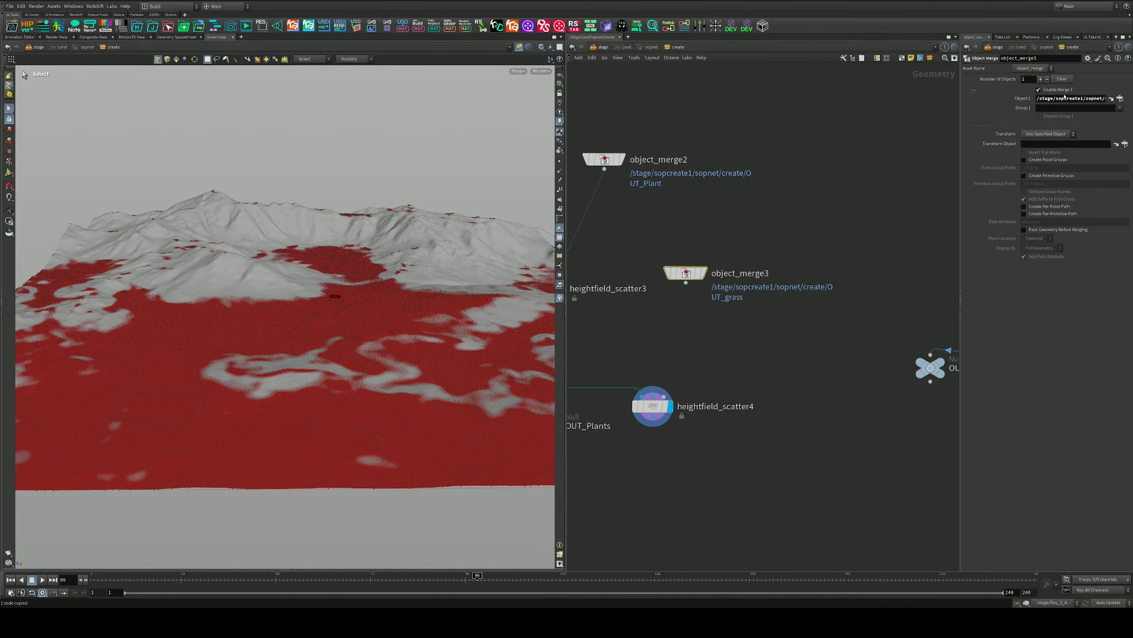
Connect object_merge3 to heightfield_scatter4's instance geometry input and inspect the scattered grass up close
drag(685, 283, 709, 386)
key(Escape)
drag(389, 364, 452, 318)
right_drag(452, 317, 593, 312)
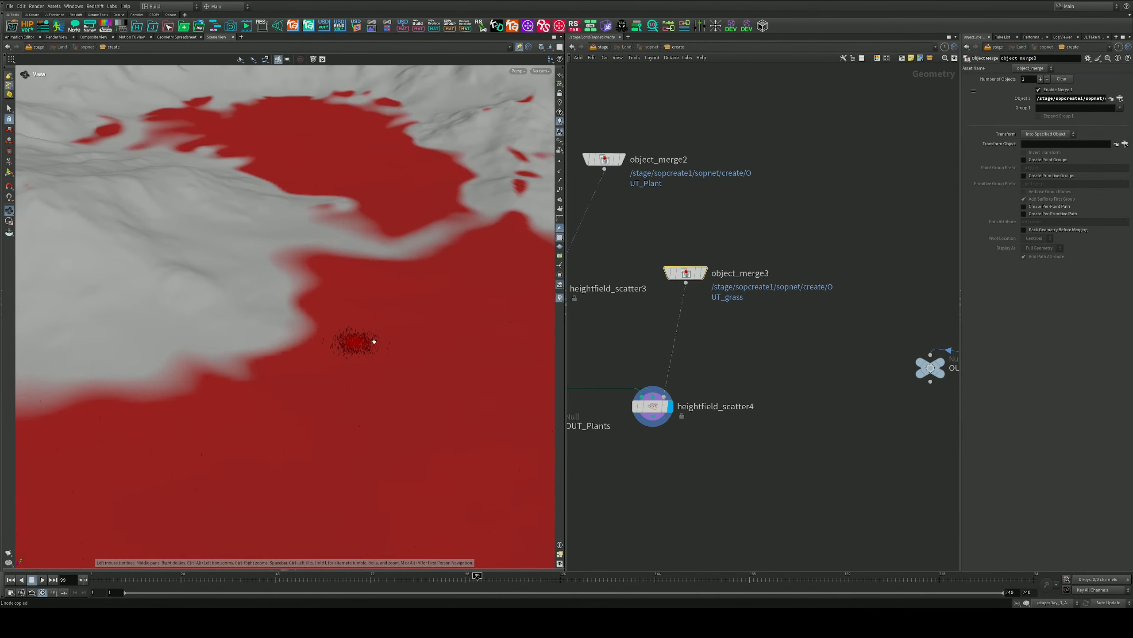
right_drag(384, 336, 744, 294)
right_drag(366, 332, 534, 337)
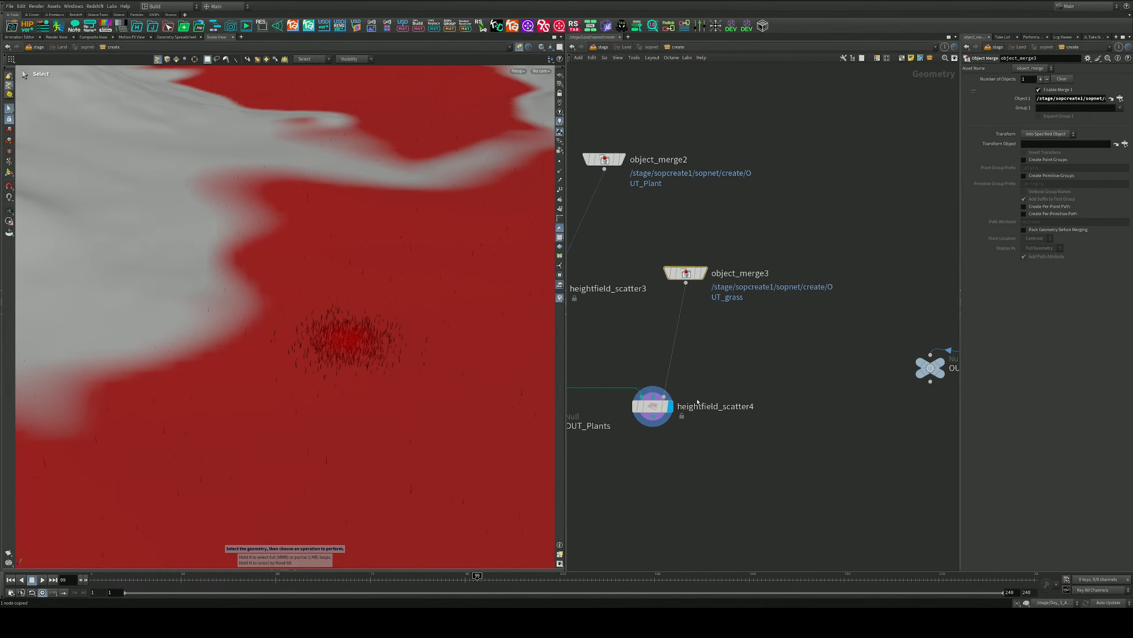
click(653, 406)
drag(314, 392, 361, 336)
right_drag(361, 336, 190, 410)
drag(189, 410, 447, 446)
Wire heightfield_scatter4's output into the network's output node
scroll(807, 389, down, 5)
scroll(817, 393, down, 3)
scroll(827, 392, up, 8)
click(836, 402)
middle_drag(647, 337, 878, 461)
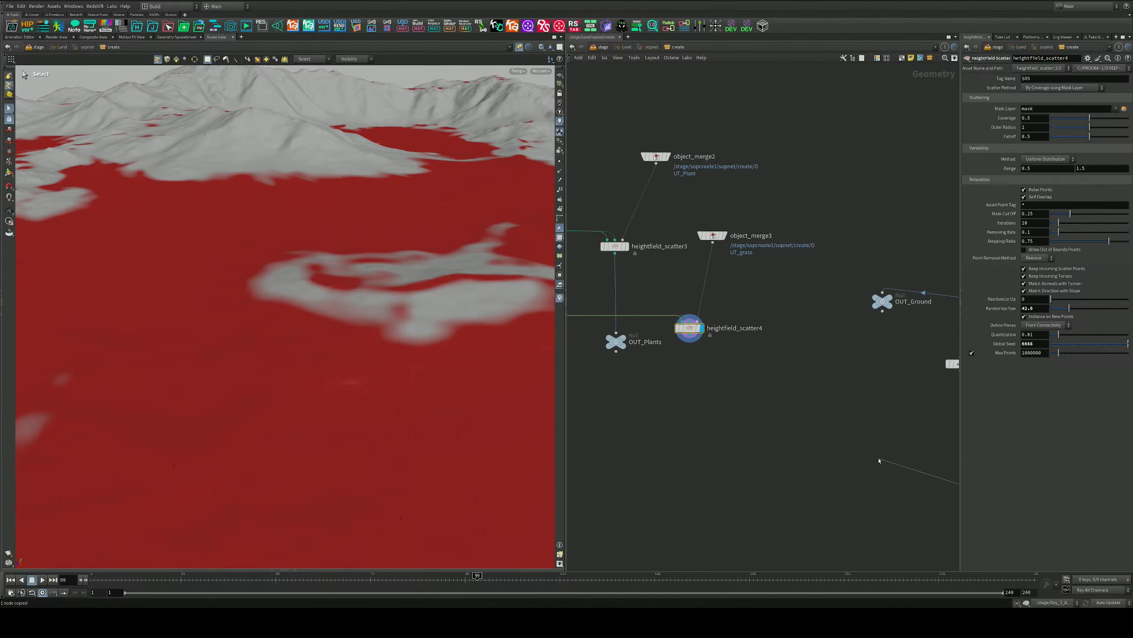
click(689, 338)
middle_drag(823, 434, 771, 334)
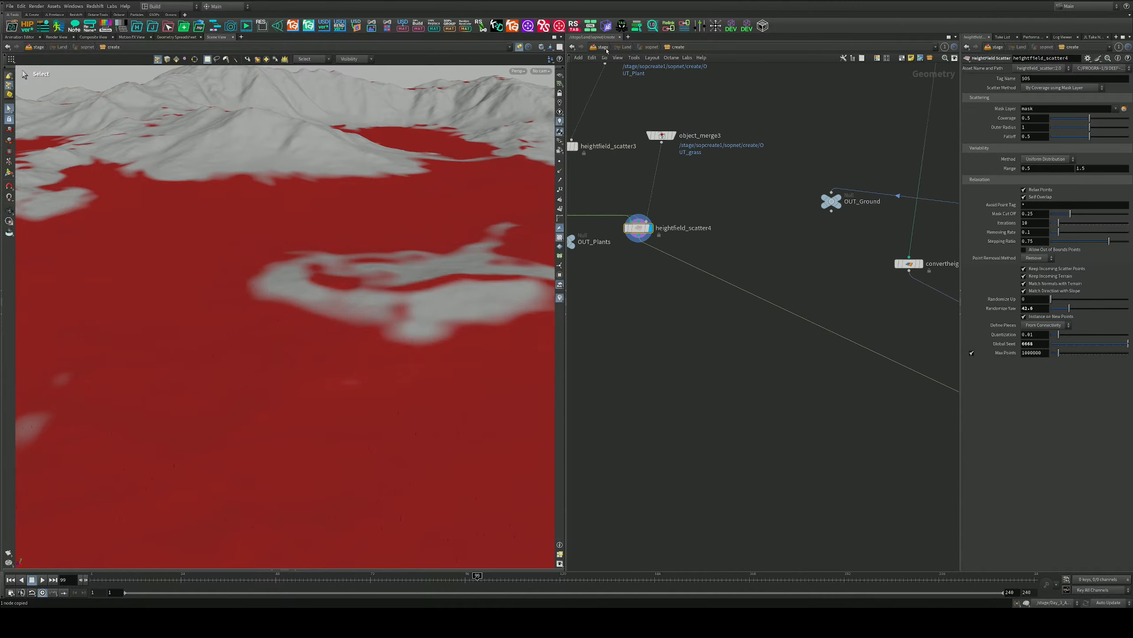
Go up to the stage level and unpin the scene viewport so it follows the Land node's stage
key(u)
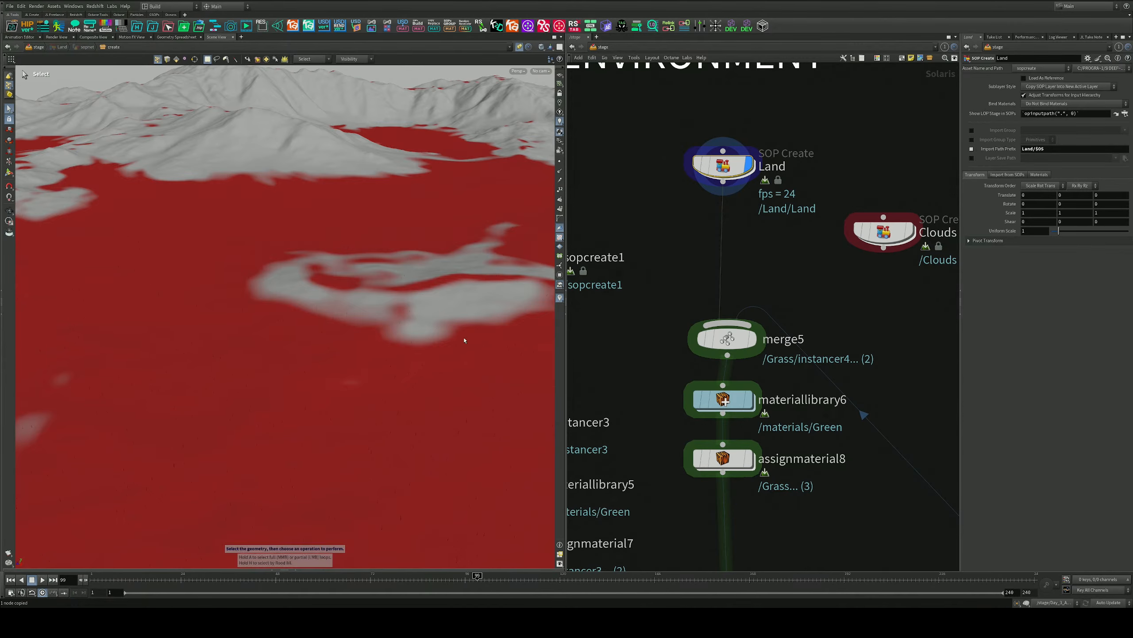
key(Escape)
drag(336, 363, 350, 329)
key(s)
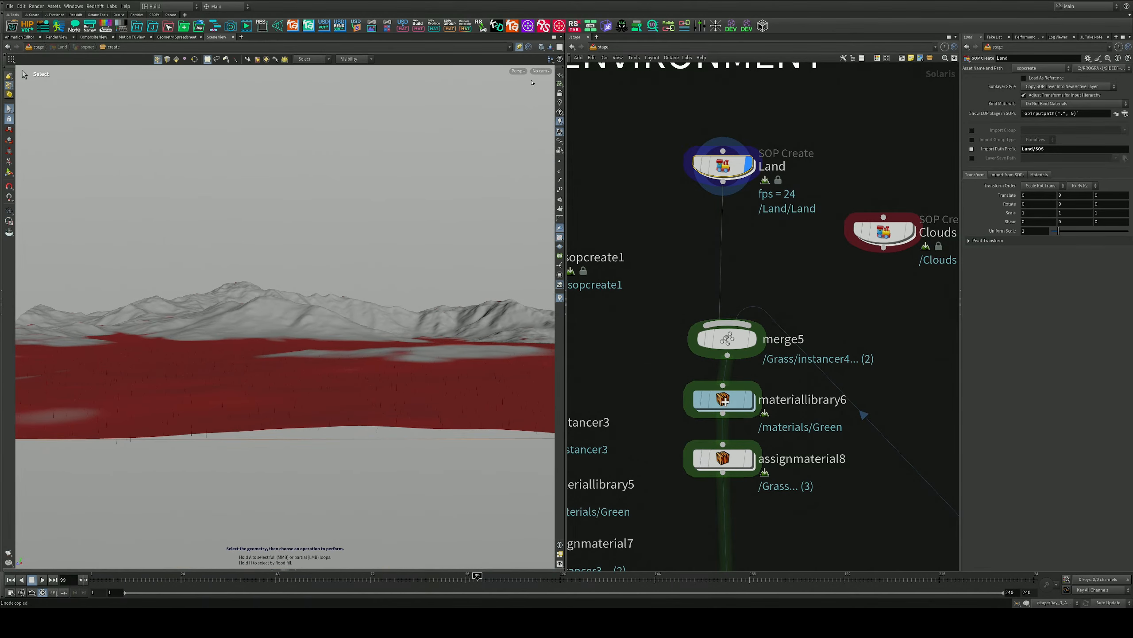
click(517, 70)
mouse_move(529, 107)
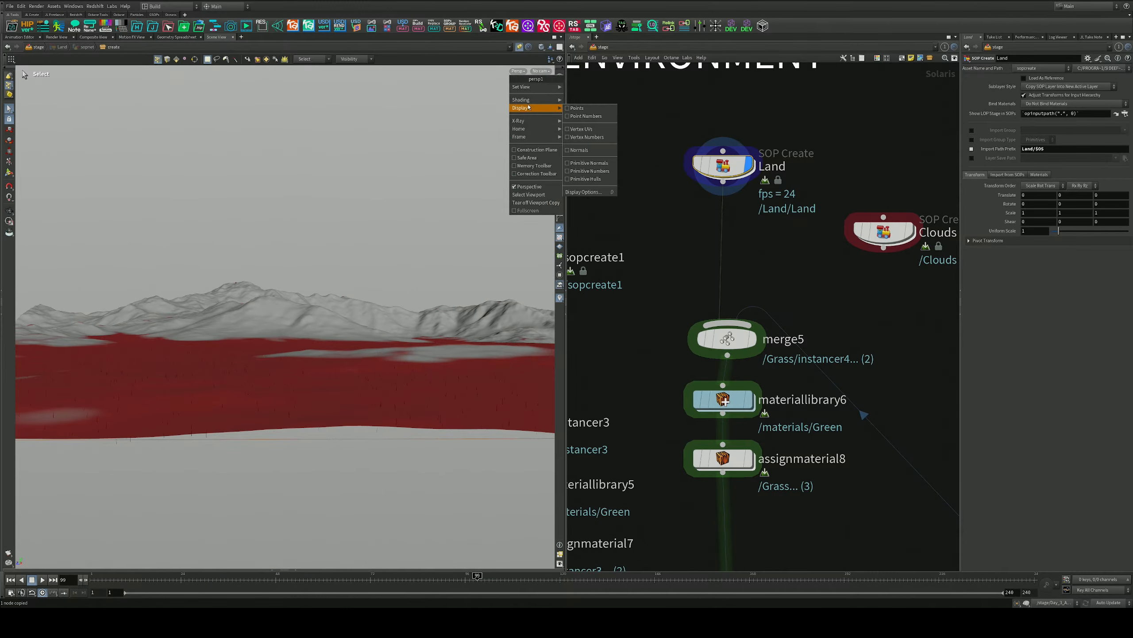
click(519, 72)
click(518, 71)
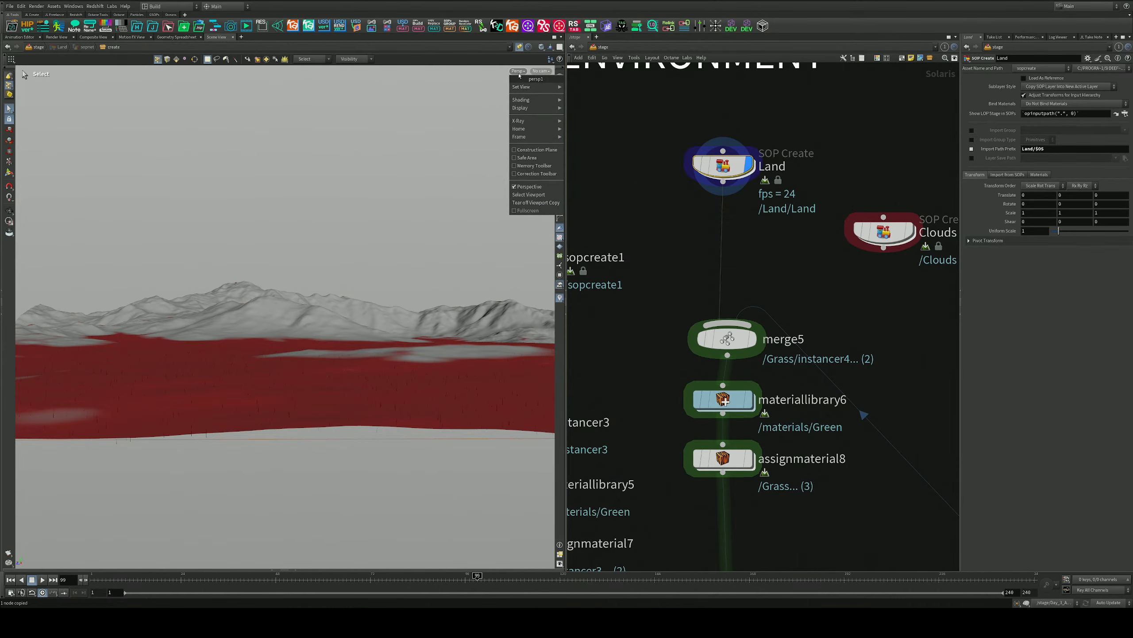
click(519, 73)
click(519, 47)
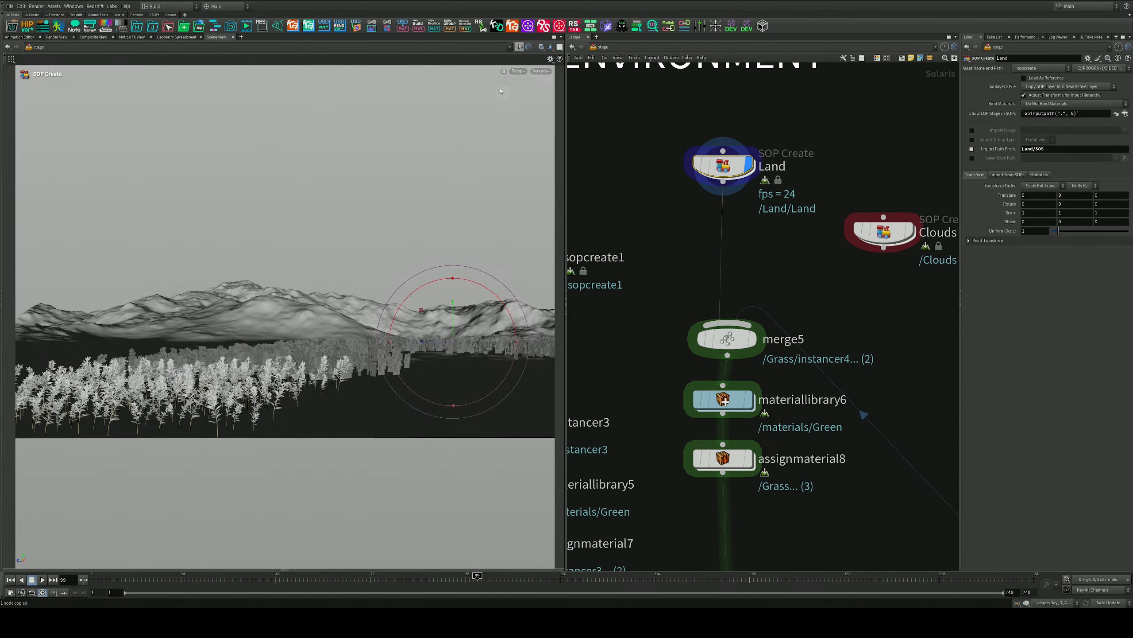
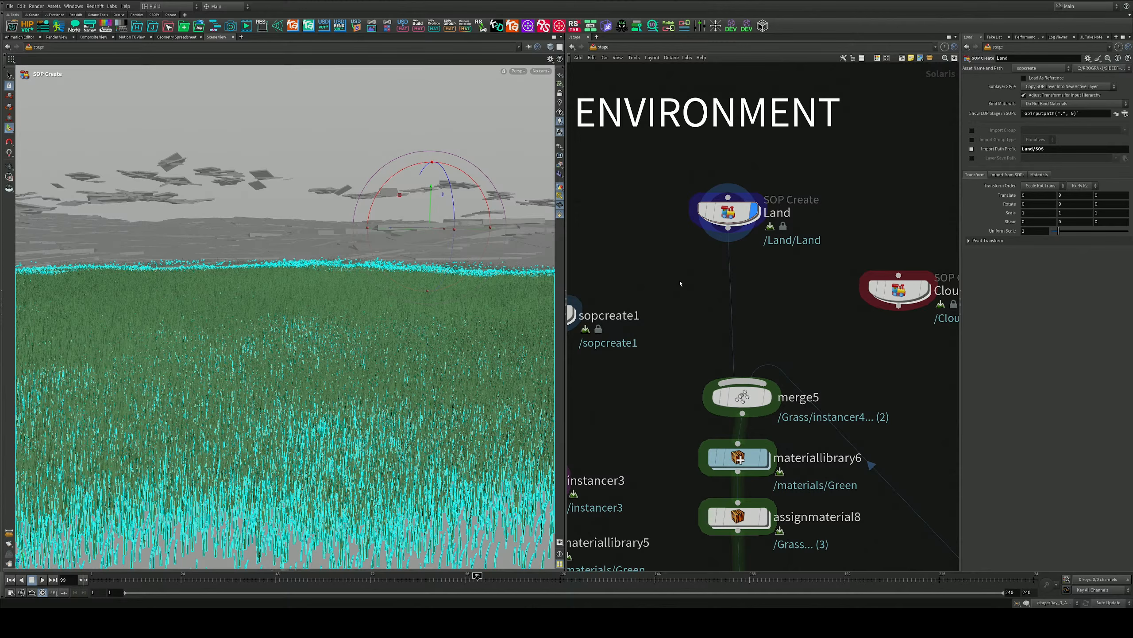
Save the scene file, reopen Land's geometry network, and examine the green grass instances across the terrain
key(ctrl+s)
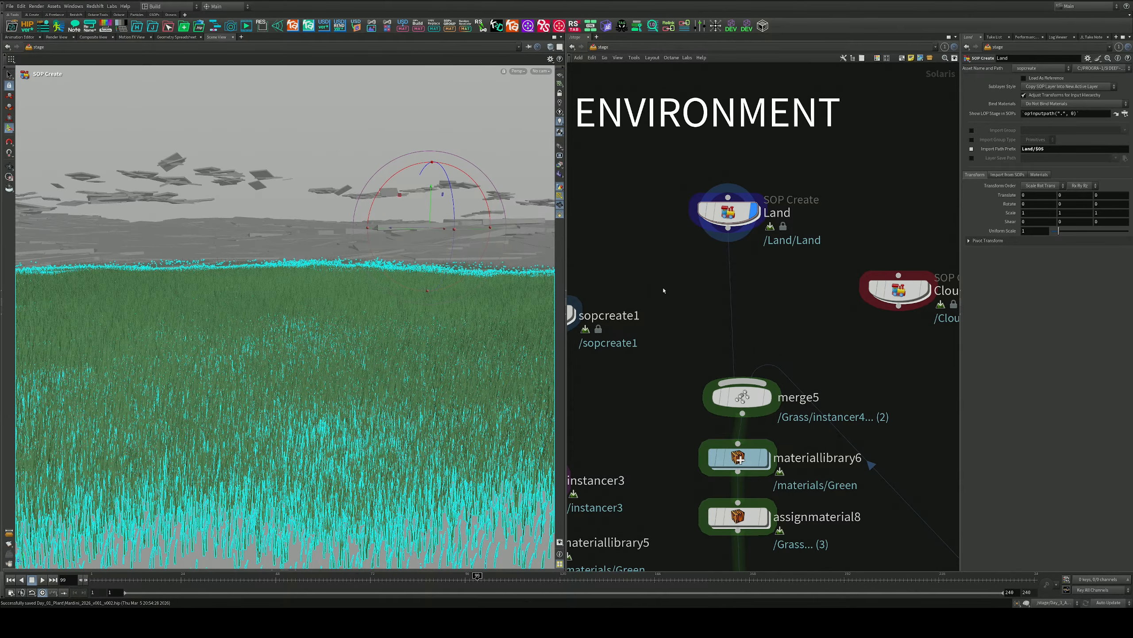
double_click(732, 217)
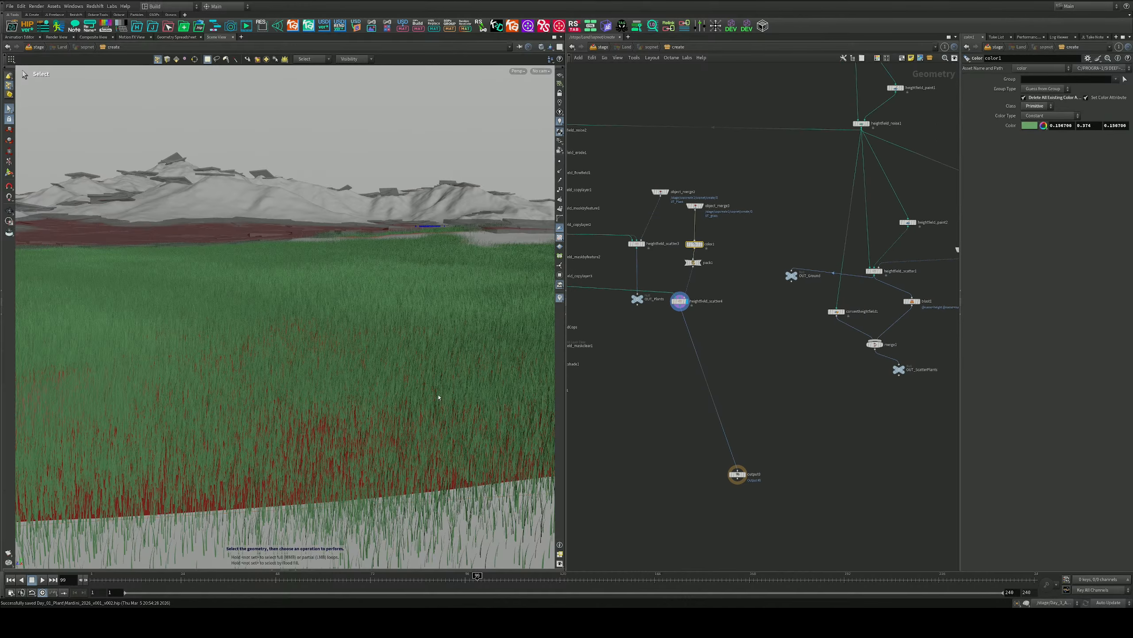
key(Escape)
scroll(352, 348, up, 5)
right_drag(355, 349, 430, 301)
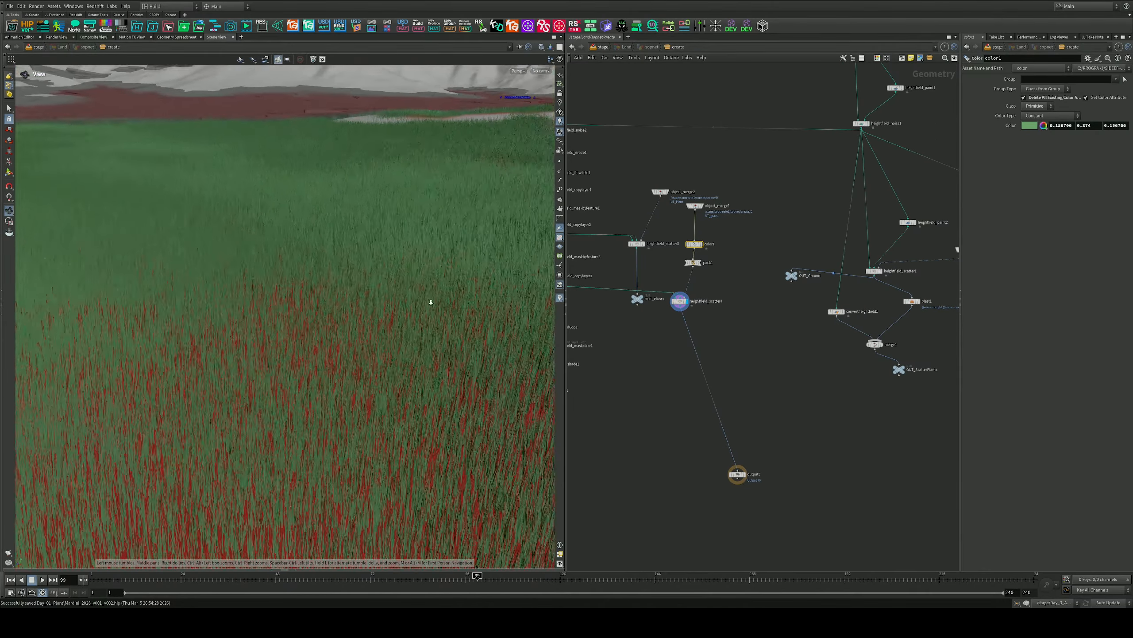
drag(430, 301, 314, 311)
middle_drag(314, 312, 342, 366)
key(s)
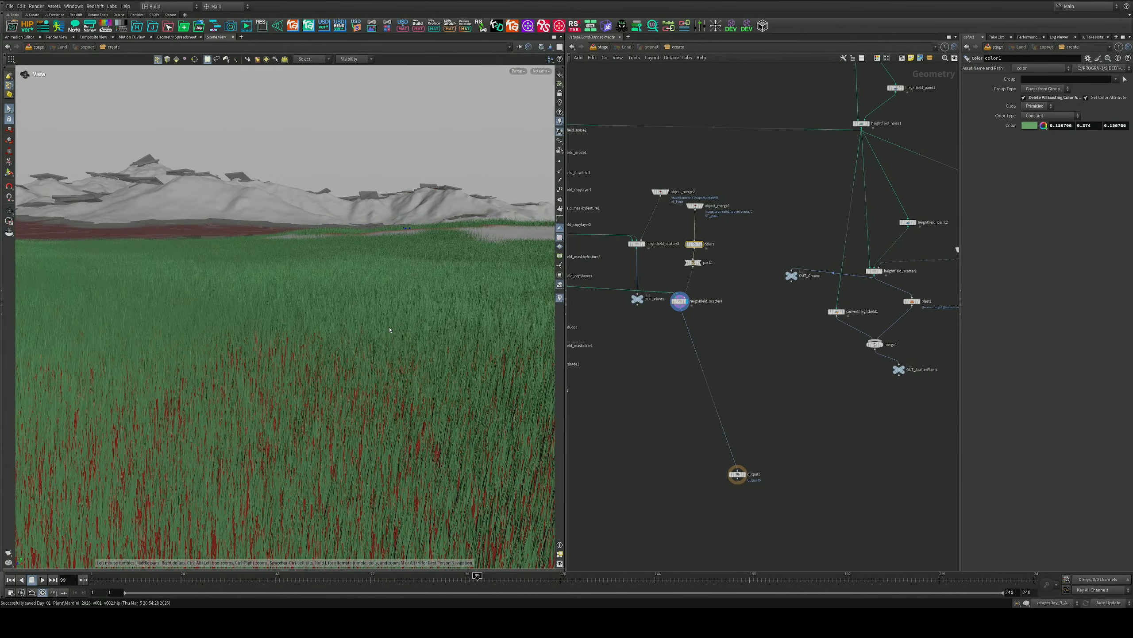
Set heightfield_scatter4's Outer Radius to 2 and check the grass spacing over the terrain
scroll(717, 340, up, 4)
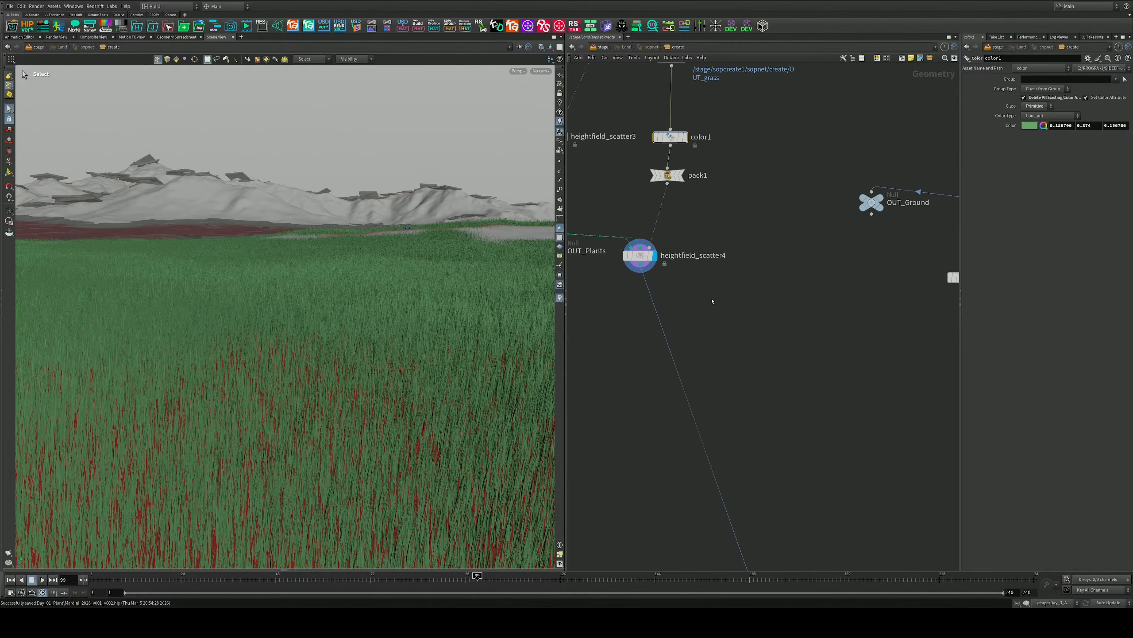
middle_drag(704, 201, 728, 374)
middle_drag(751, 277, 776, 357)
scroll(754, 347, up, 2)
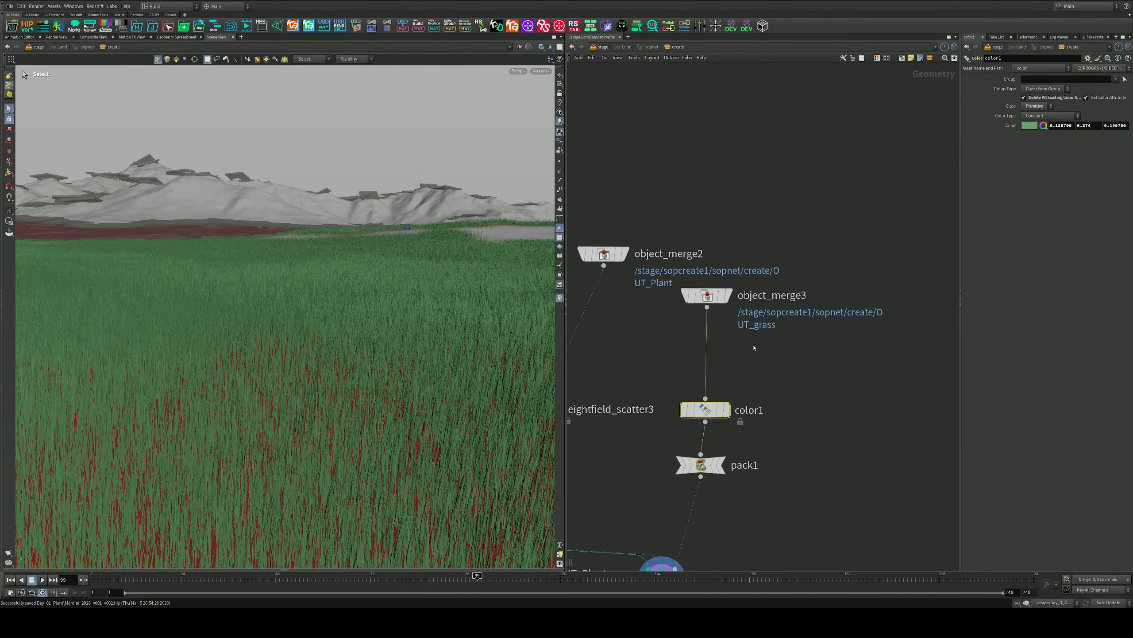
scroll(752, 347, down, 3)
middle_drag(653, 416, 690, 339)
drag(793, 374, 732, 432)
double_click(1034, 127)
text(2)
alt+drag(286, 312, 319, 311)
key(Return)
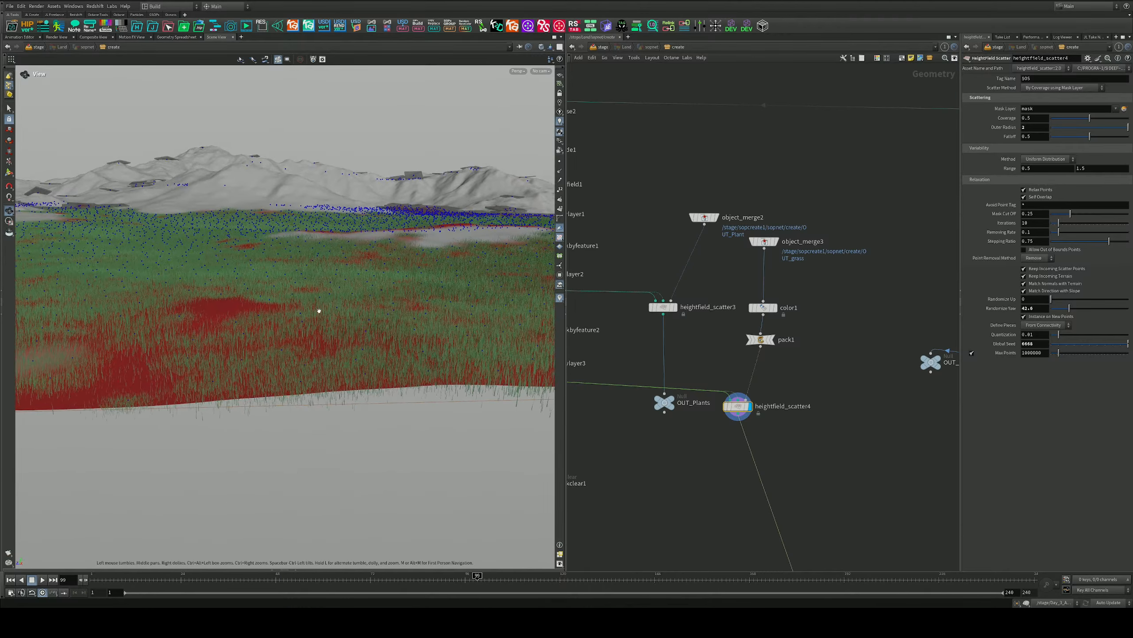
alt+right_drag(319, 311, 402, 267)
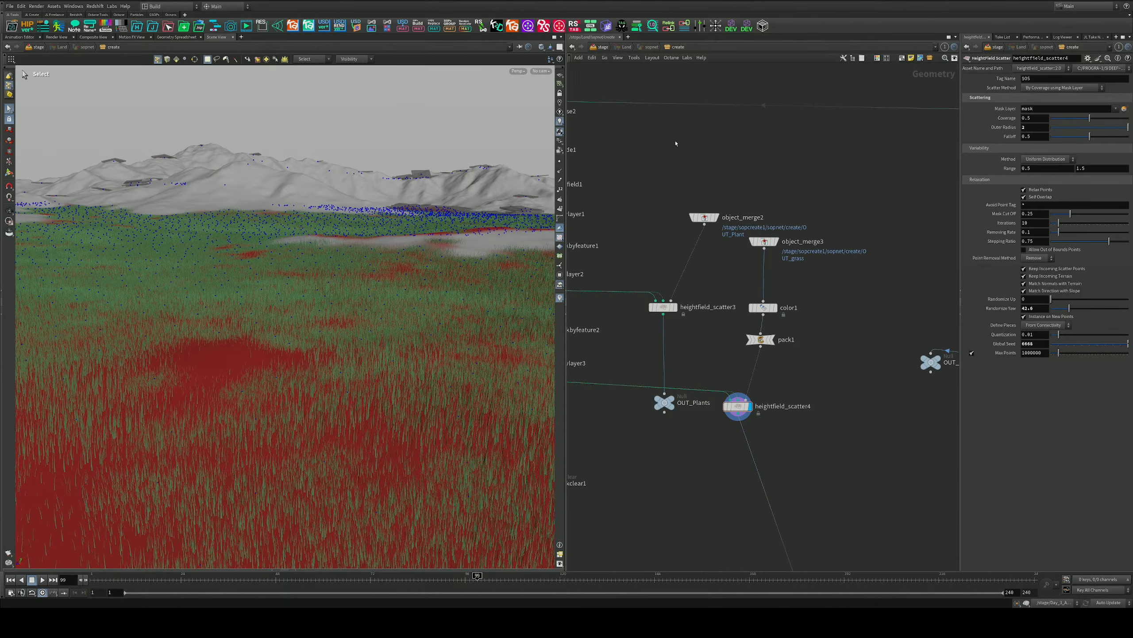
Save the scene file, go up to the stage level, and examine Land's grass from a lowered viewpoint
key(ctrl+s)
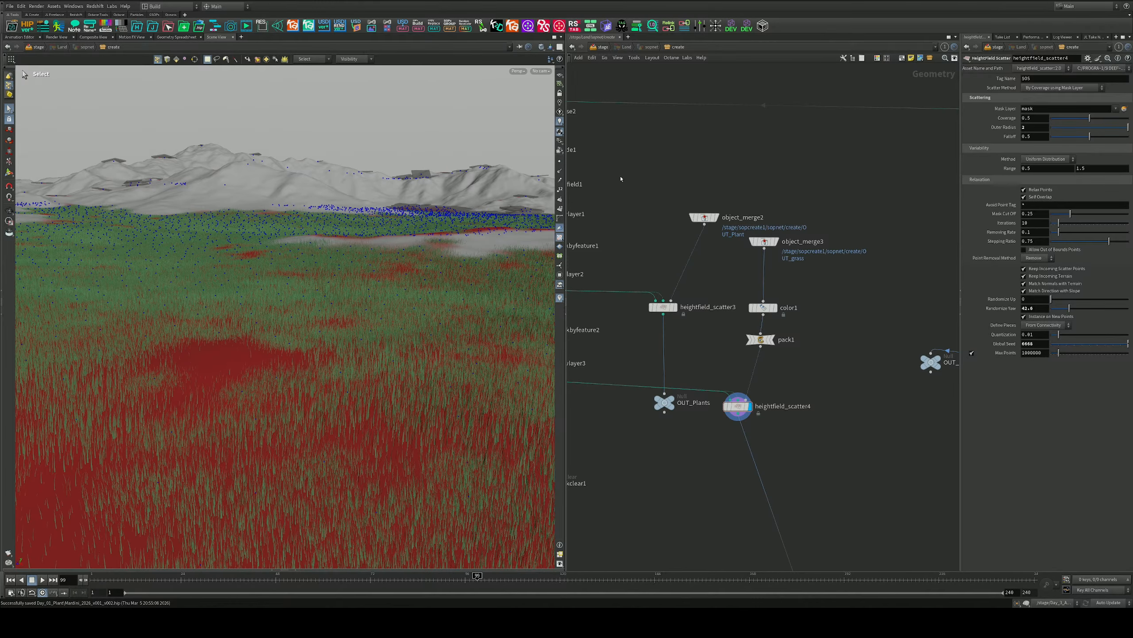
middle_drag(640, 186, 652, 178)
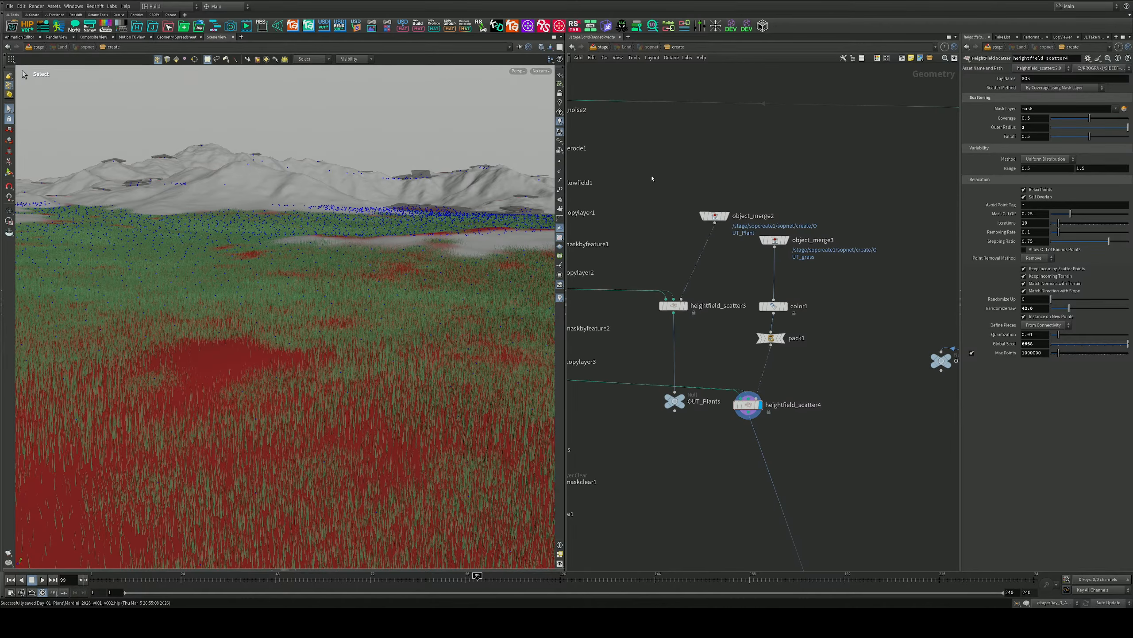
key(u)
key(u)
key(u)
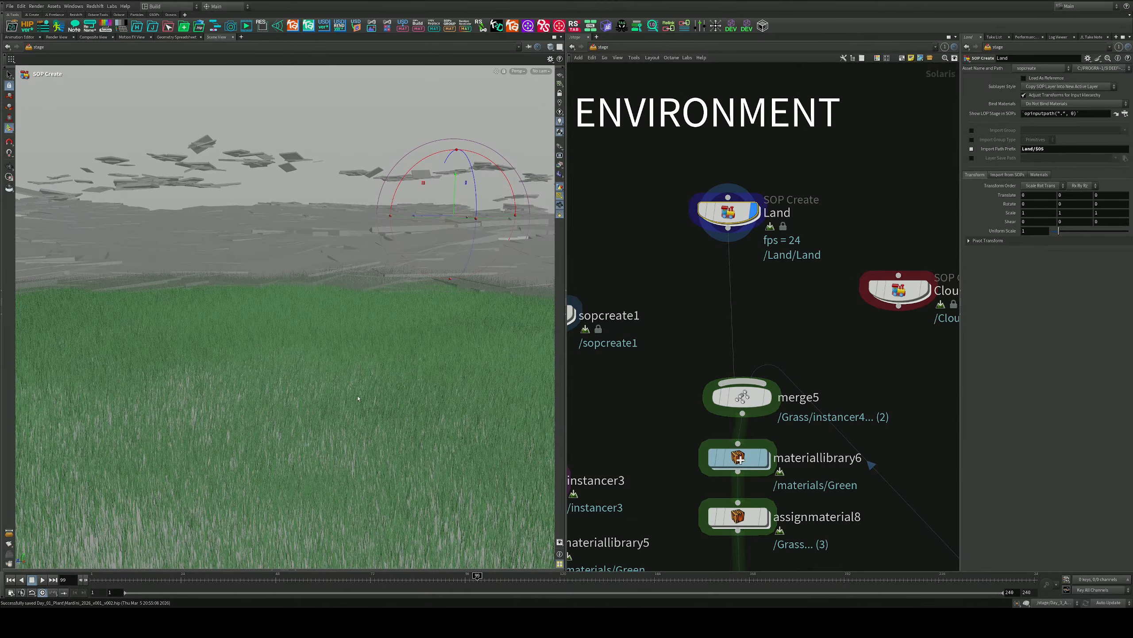
alt+drag(330, 373, 359, 341)
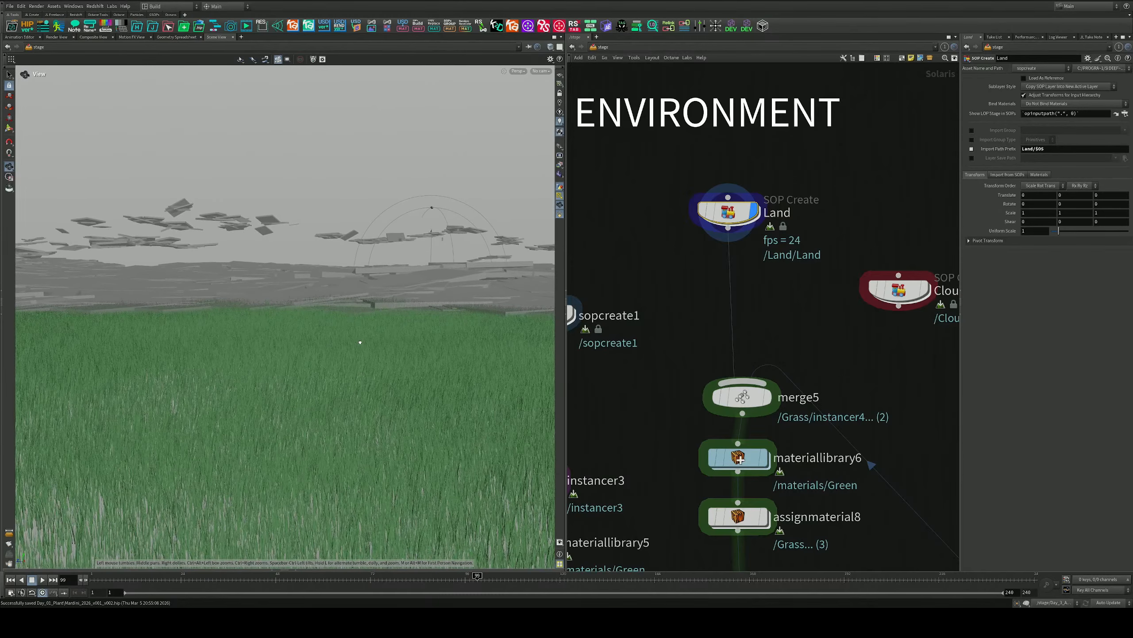
Display the stage through the camera5 node with its parameters shown, and cut the Grass instancer4 branch's wire to merge5
click(542, 71)
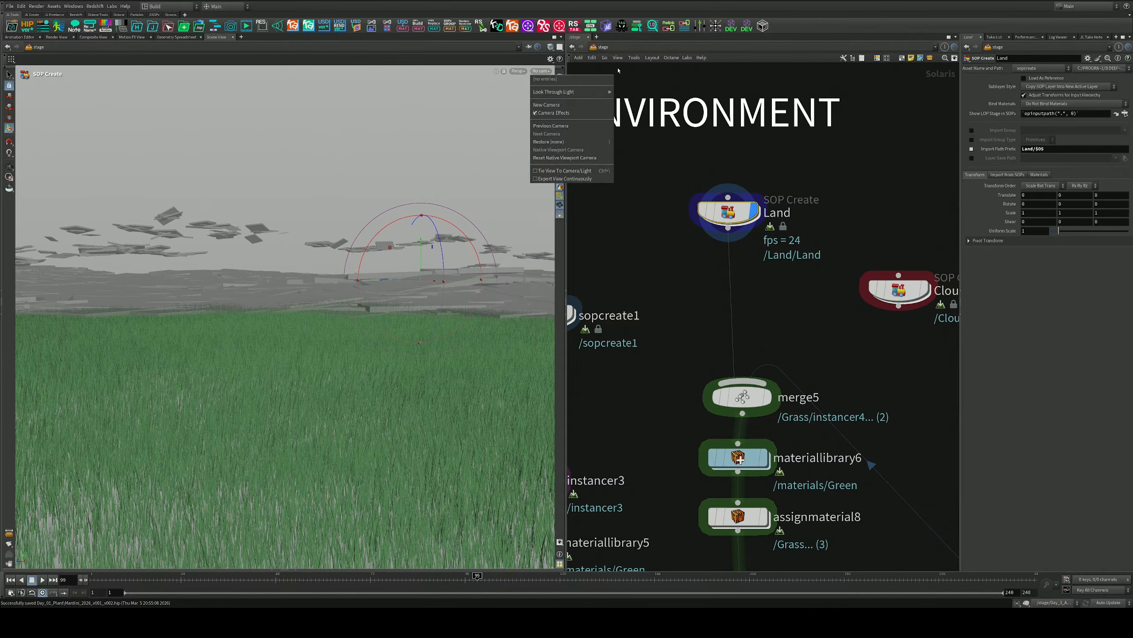
click(777, 145)
scroll(795, 259, down, 4)
scroll(794, 277, down, 5)
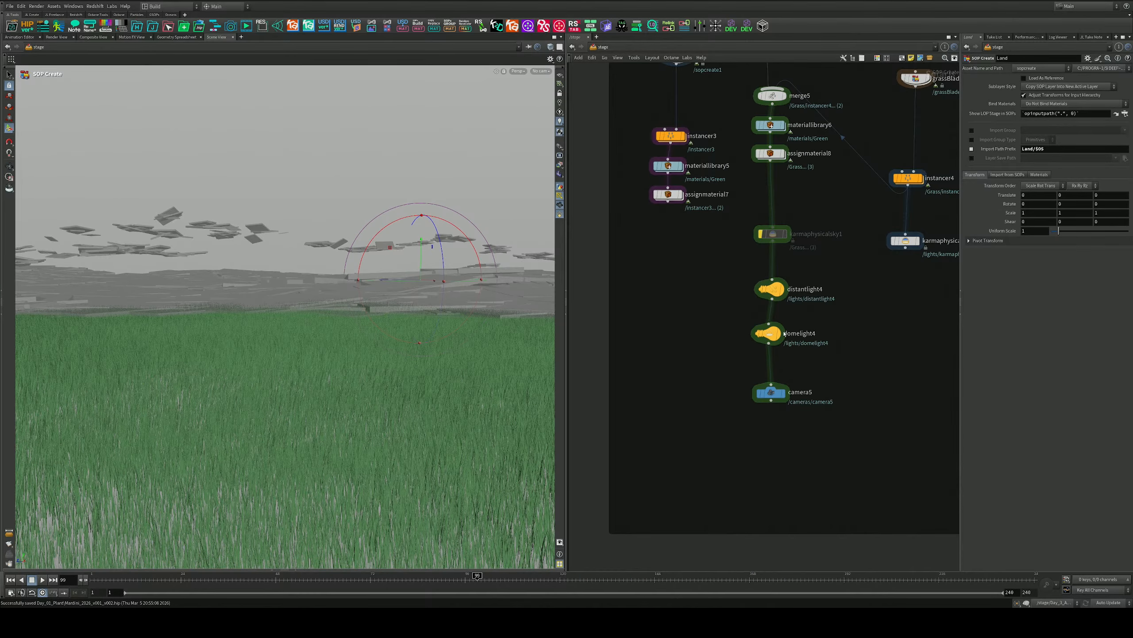
mouse_move(786, 395)
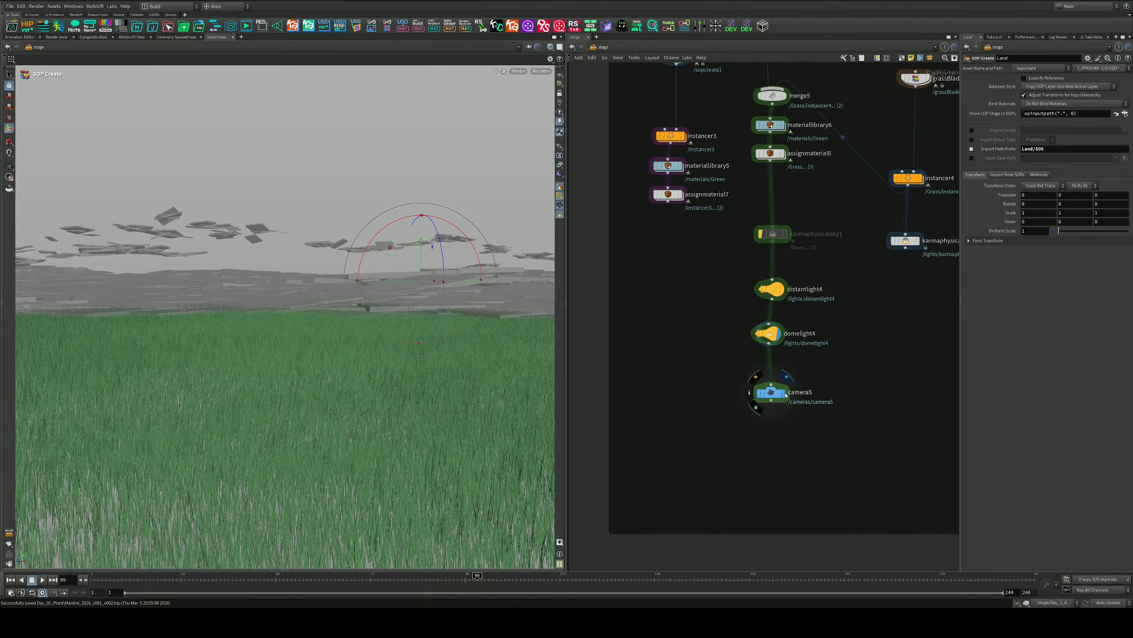
click(542, 71)
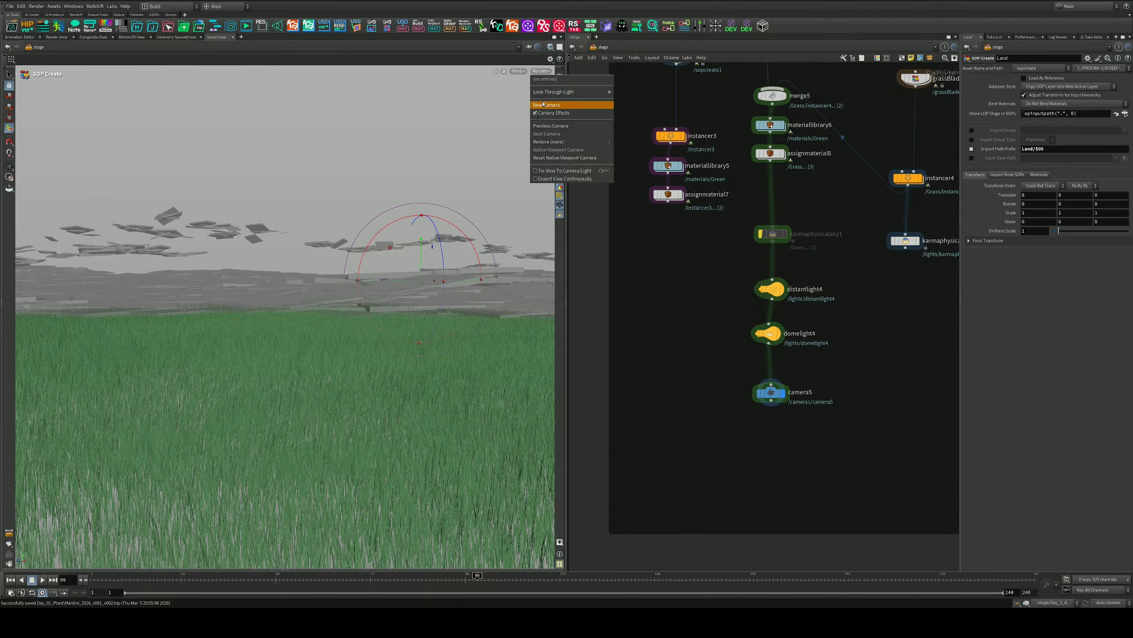
drag(824, 365, 728, 438)
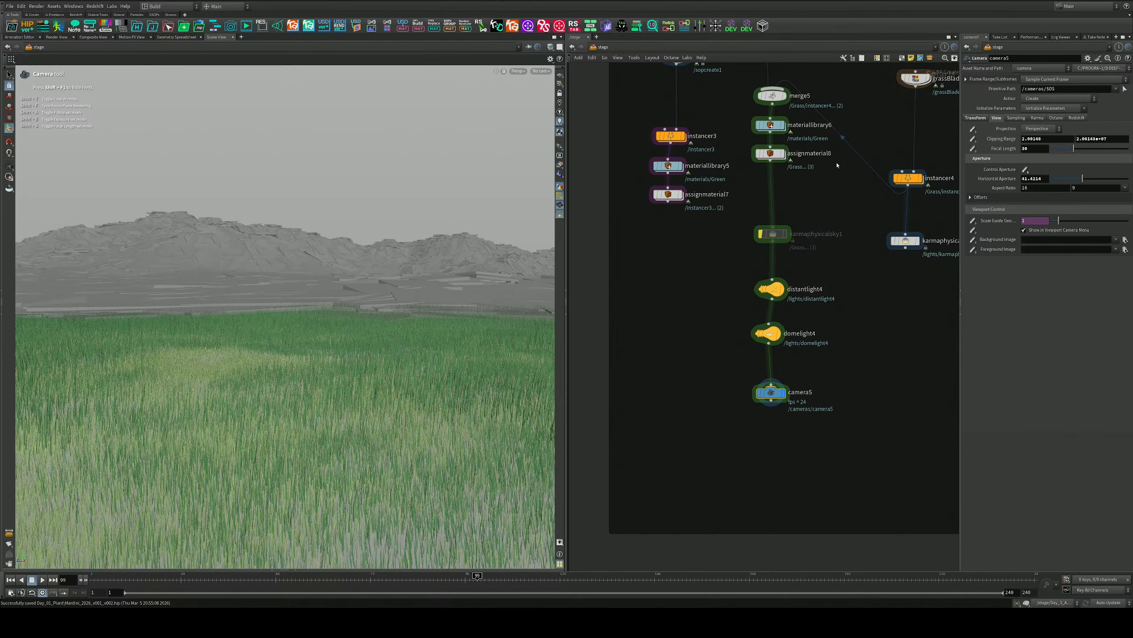
key(y)
drag(859, 140, 852, 201)
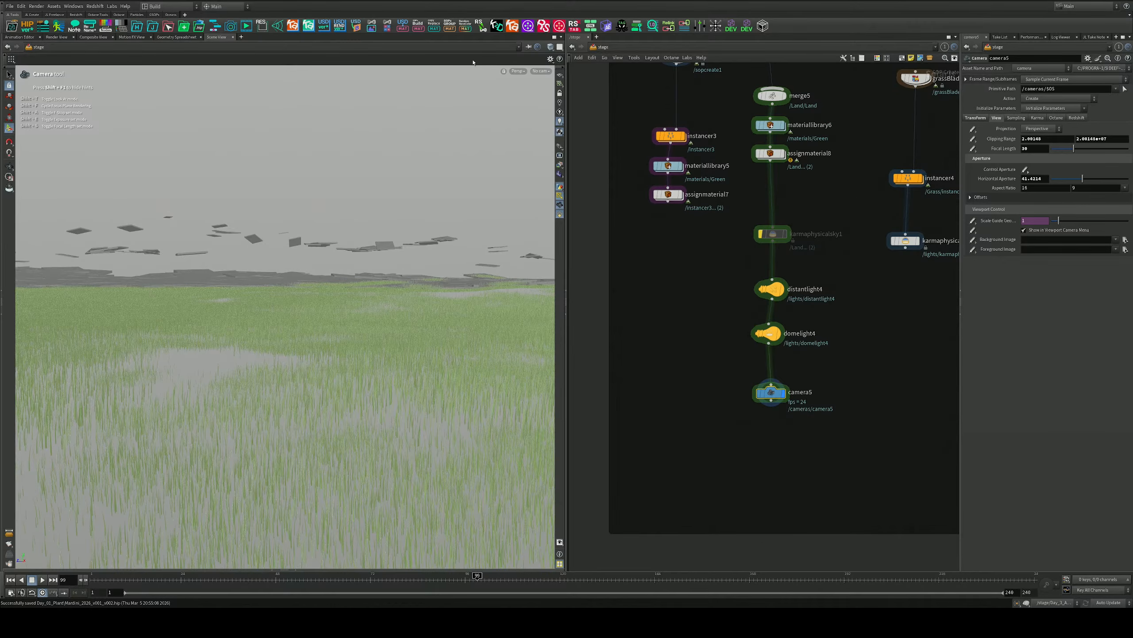
Preview the Land grass with the Karma XPU renderer, then return the viewport to Houdini VK
click(518, 71)
click(527, 117)
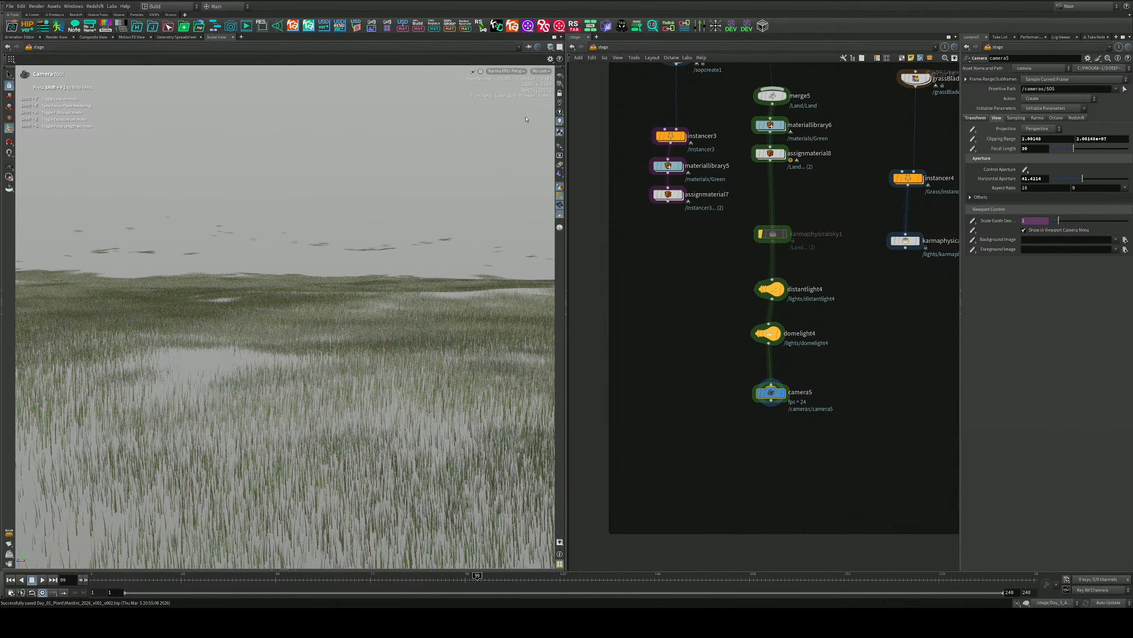
scroll(645, 277, down, 3)
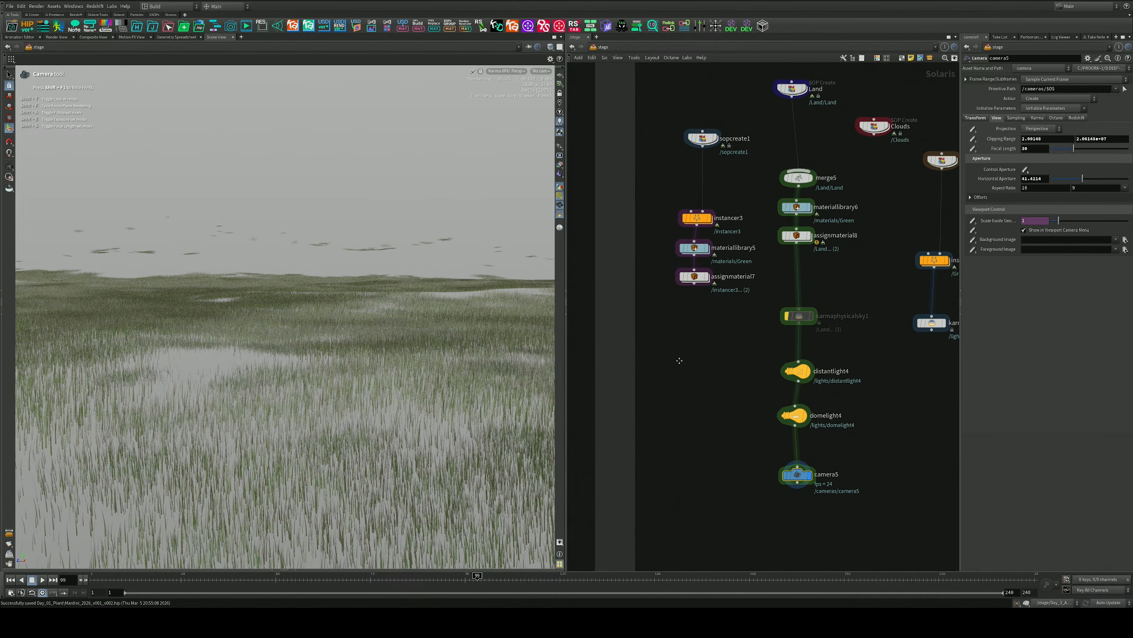
scroll(712, 237, up, 5)
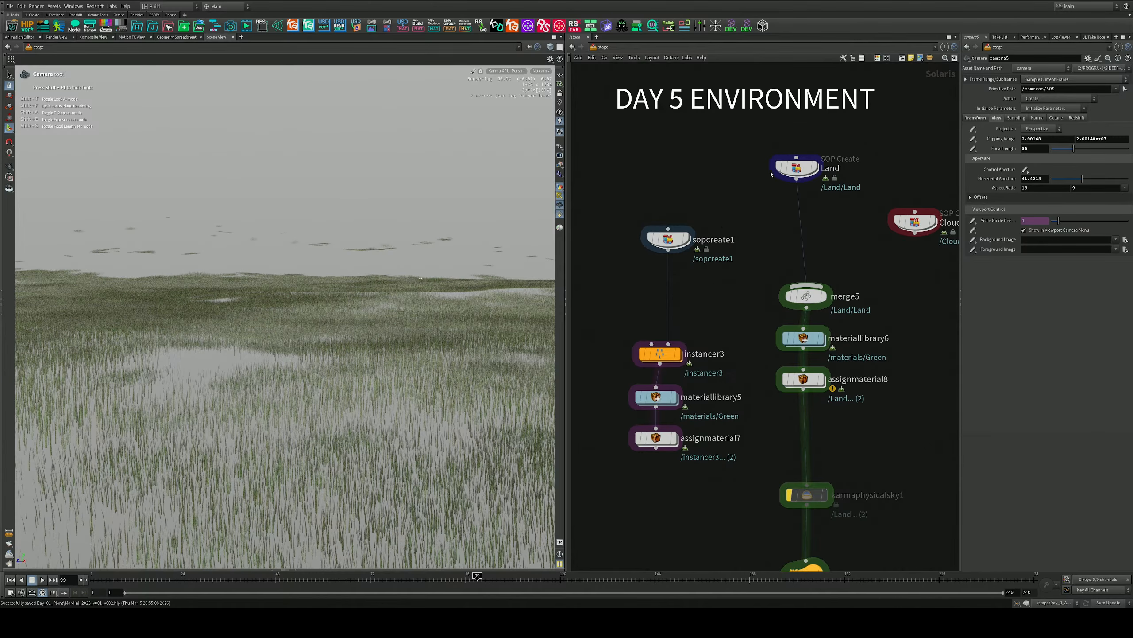
click(513, 71)
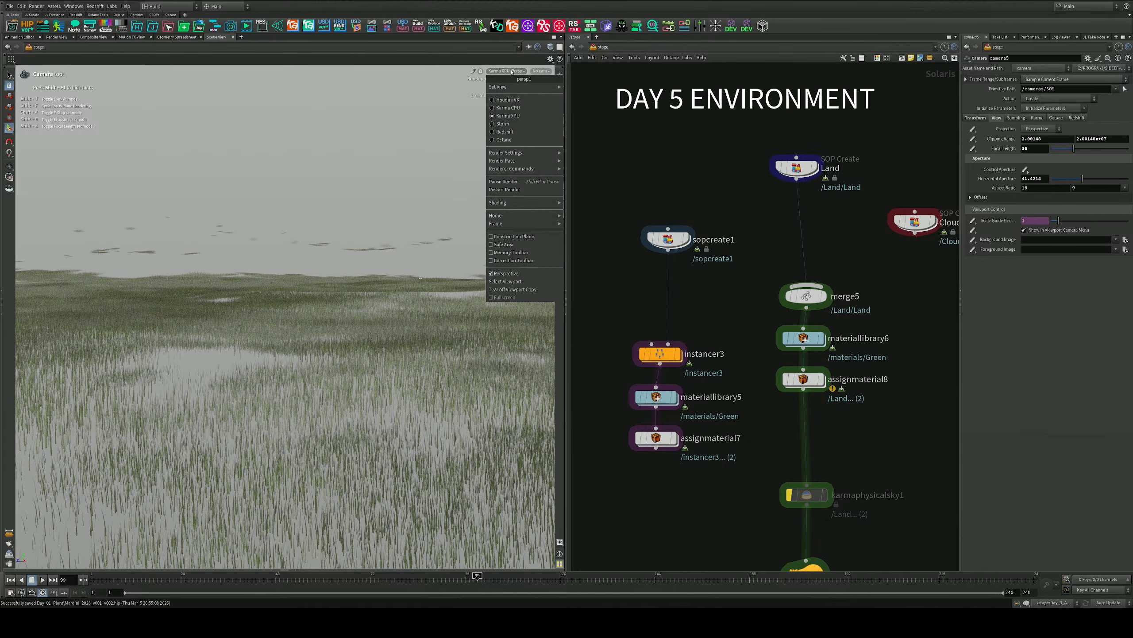
click(513, 101)
Open Land's geometry network and insert a Merge node between heightfield_scatter4 and output0
click(801, 169)
double_click(801, 169)
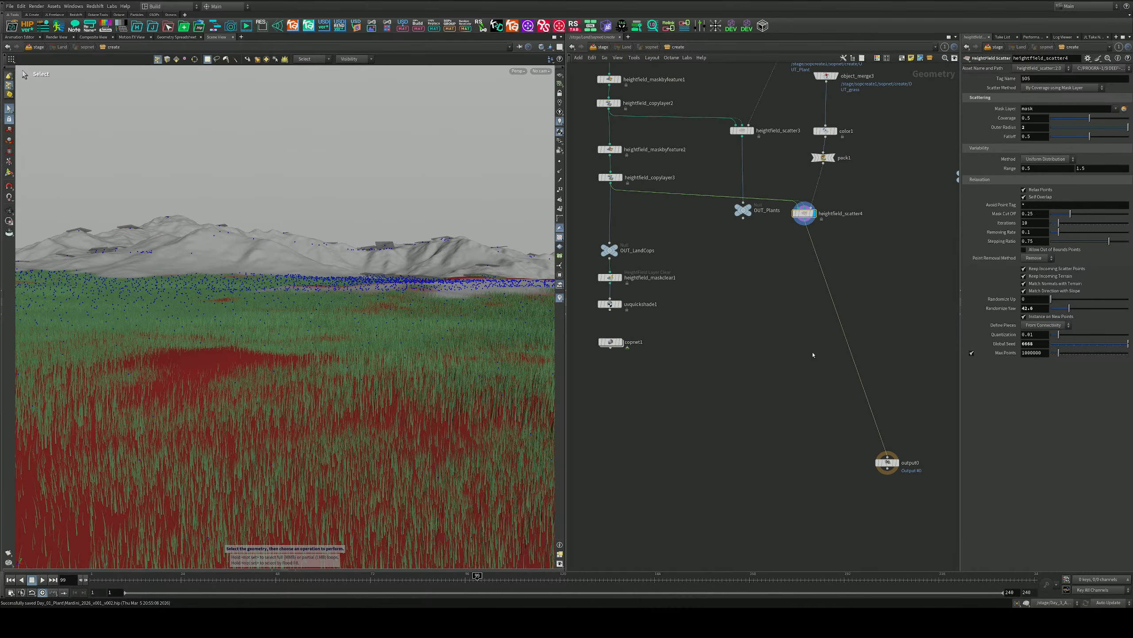
scroll(799, 380, up, 3)
middle_drag(743, 354, 748, 304)
key(Tab)
text(merge)
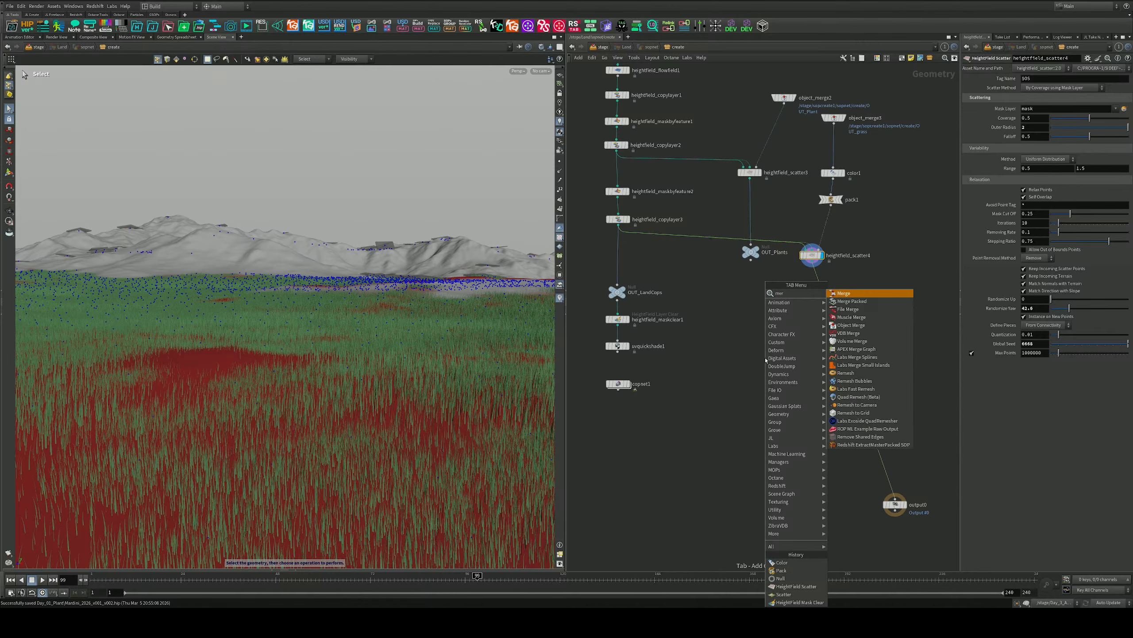
key(Return)
click(774, 367)
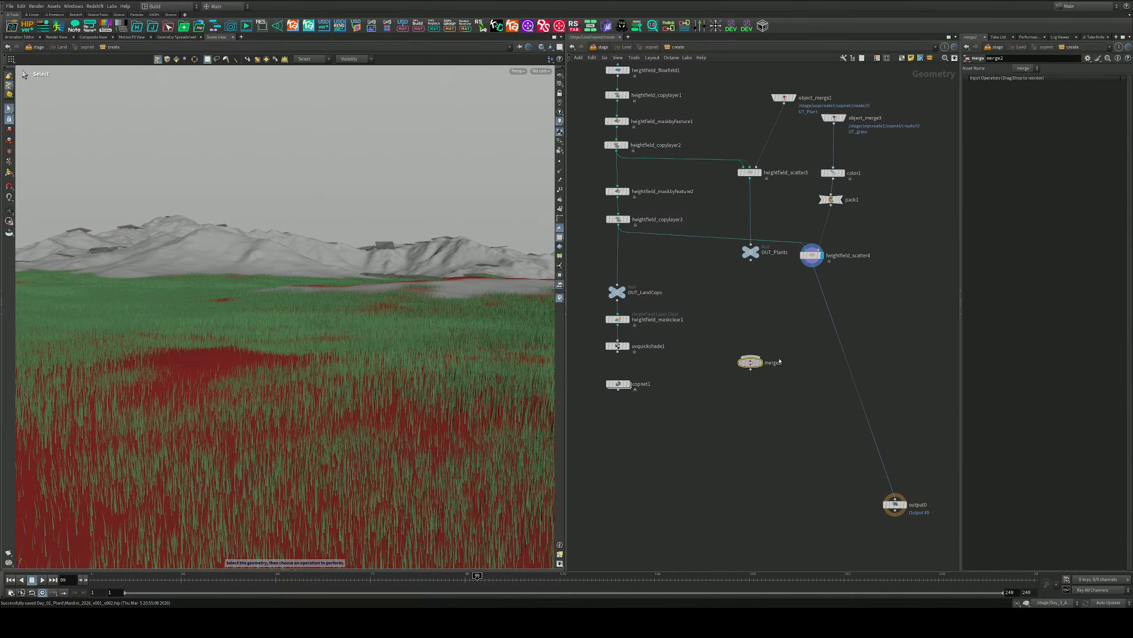
drag(750, 362, 802, 379)
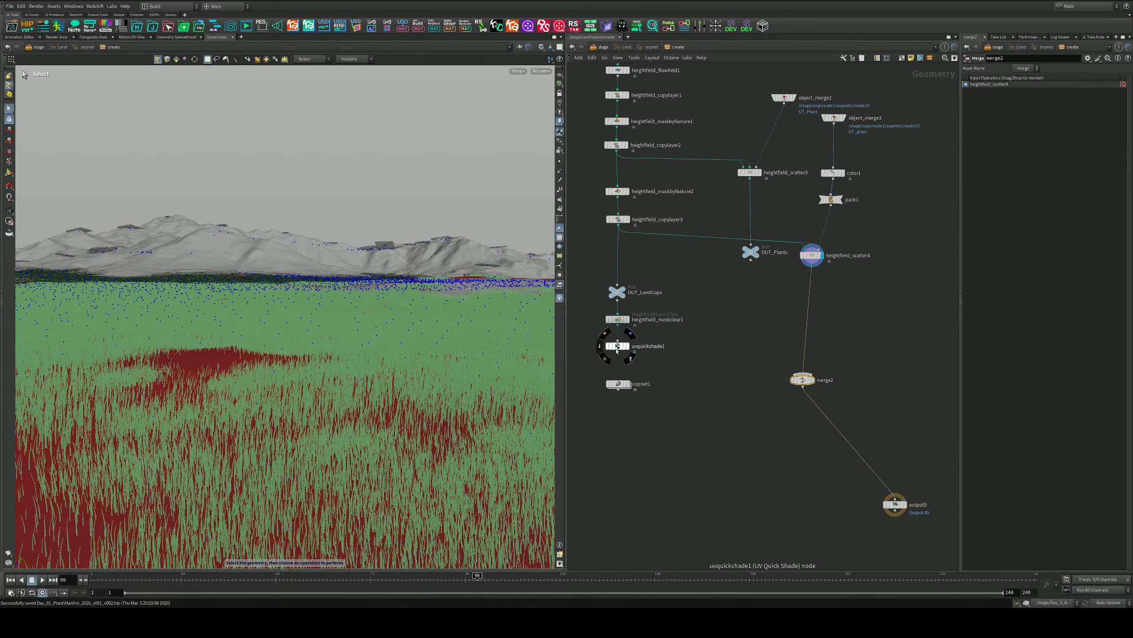
Wire uvquickshade1 into merge2 and display the merge, then return to the stage level and save the scene
drag(619, 353, 794, 368)
middle_drag(816, 382, 740, 319)
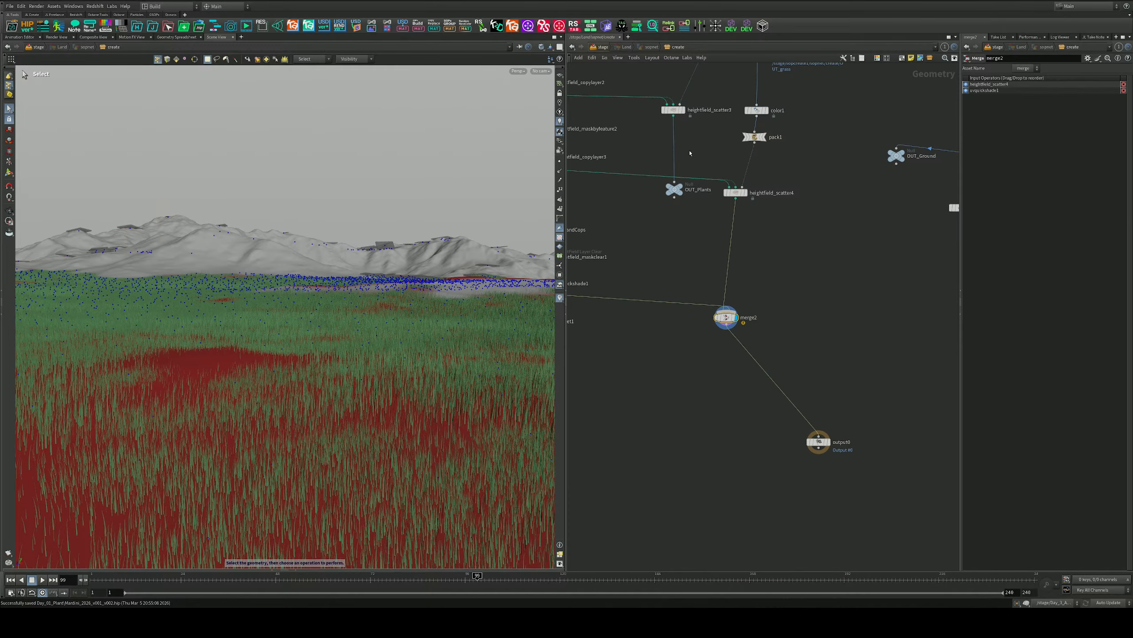
key(u)
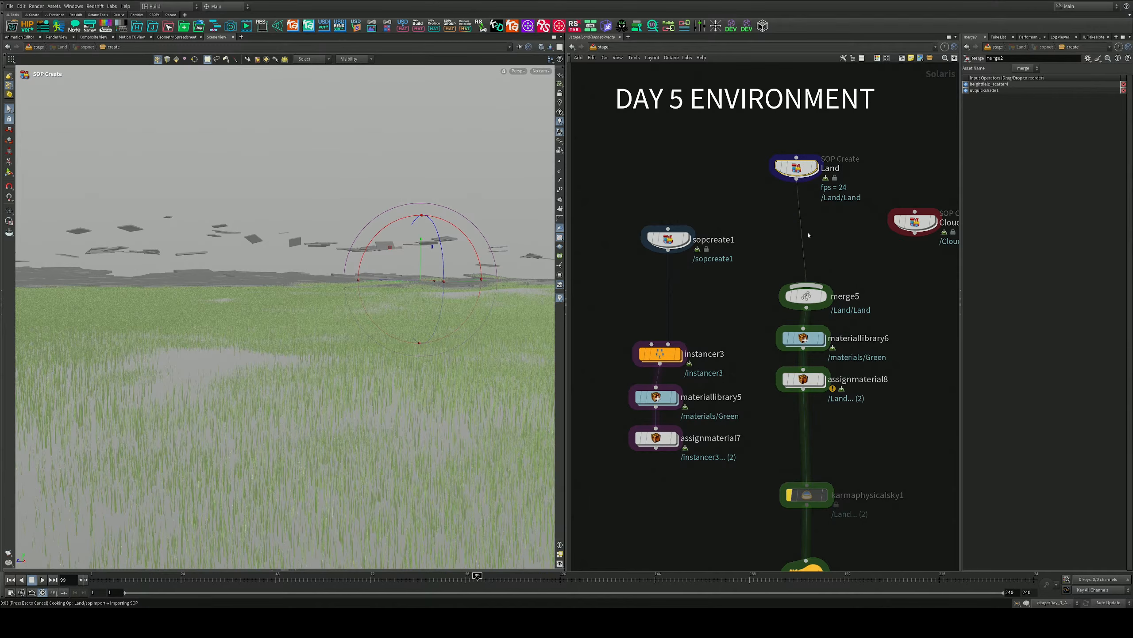
key(ctrl+s)
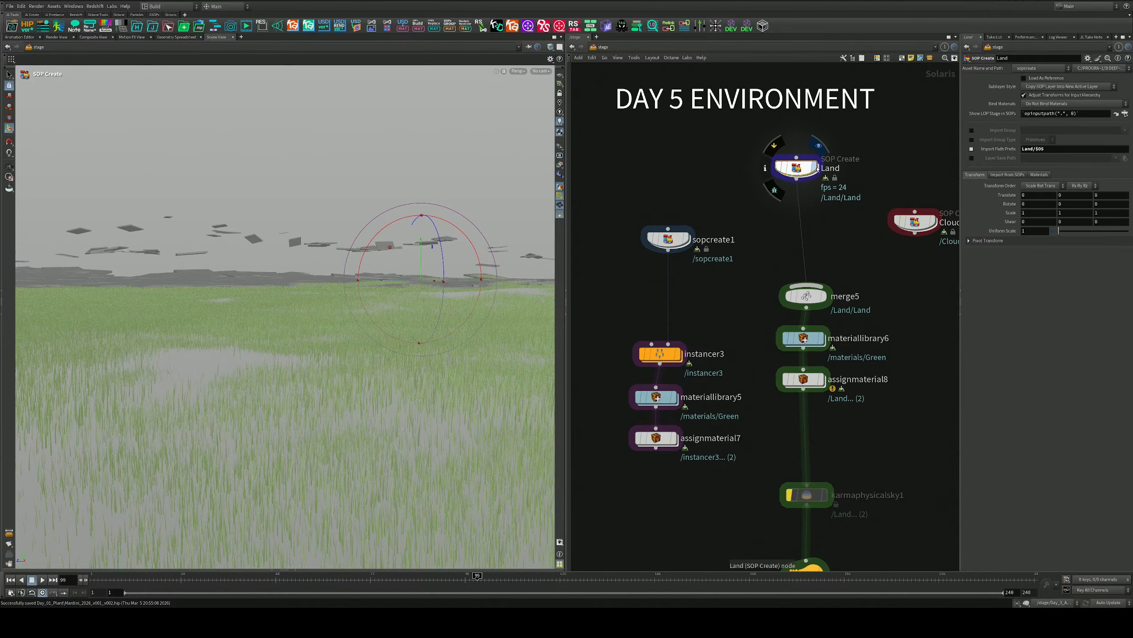
Display the Land node's output on the stage and bypass materiallibrary6 and assignmaterial8
click(688, 243)
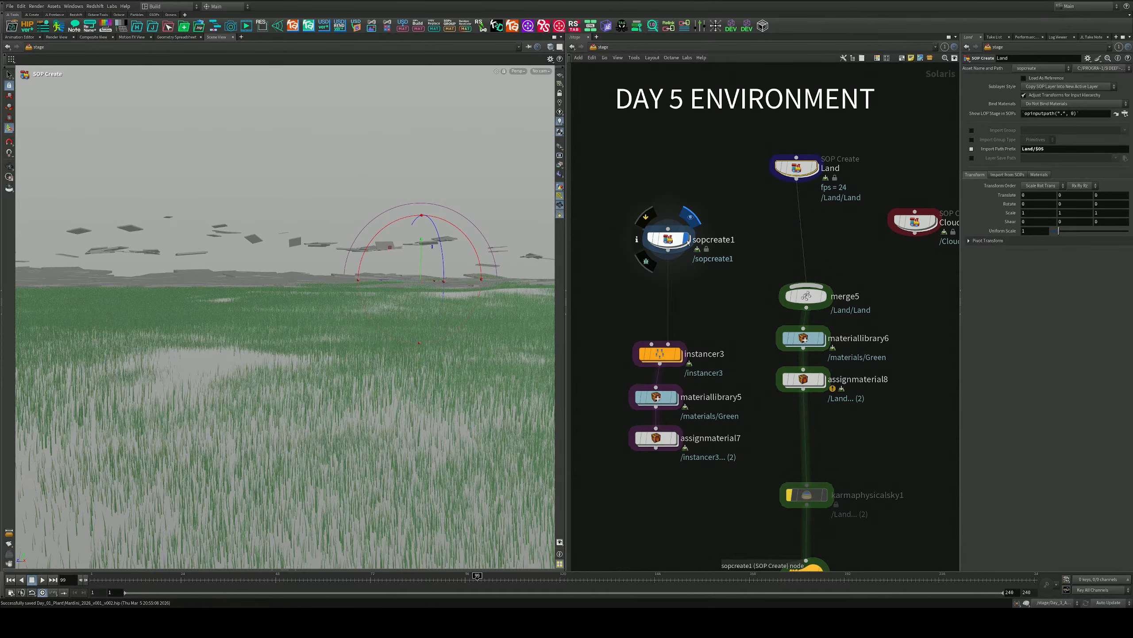
click(814, 169)
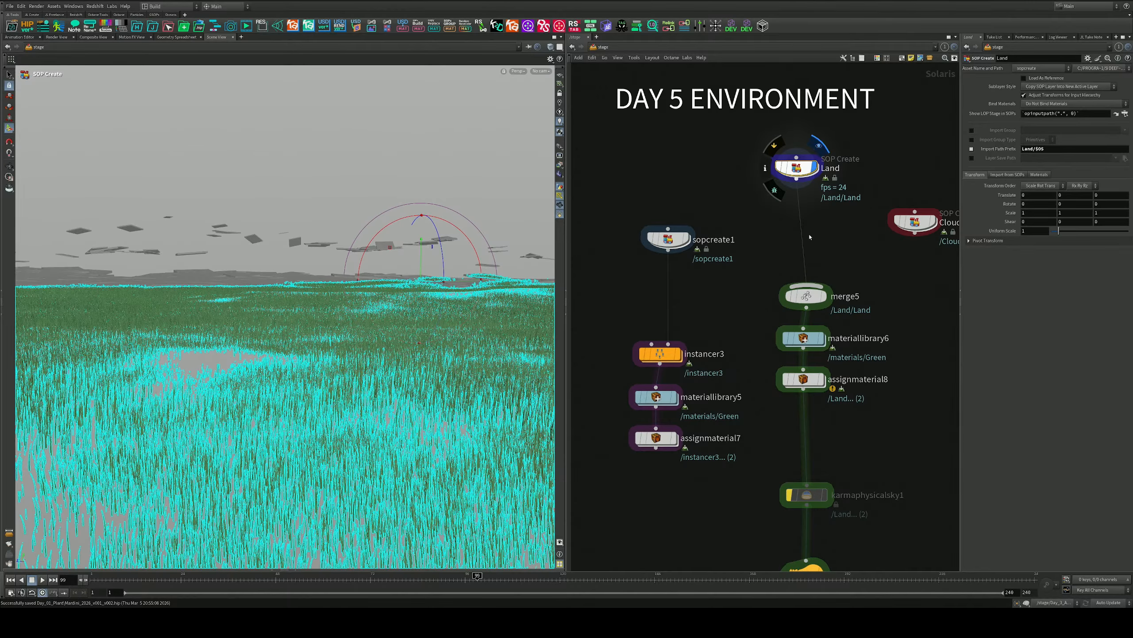
click(786, 338)
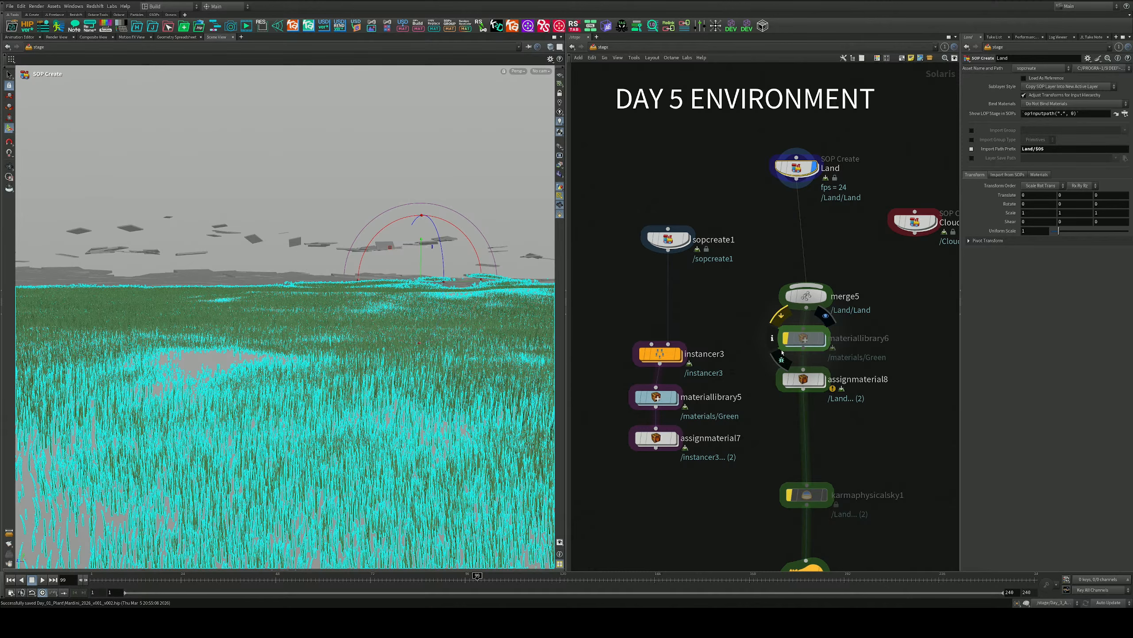
click(786, 379)
middle_drag(871, 433, 856, 347)
middle_drag(862, 331, 844, 405)
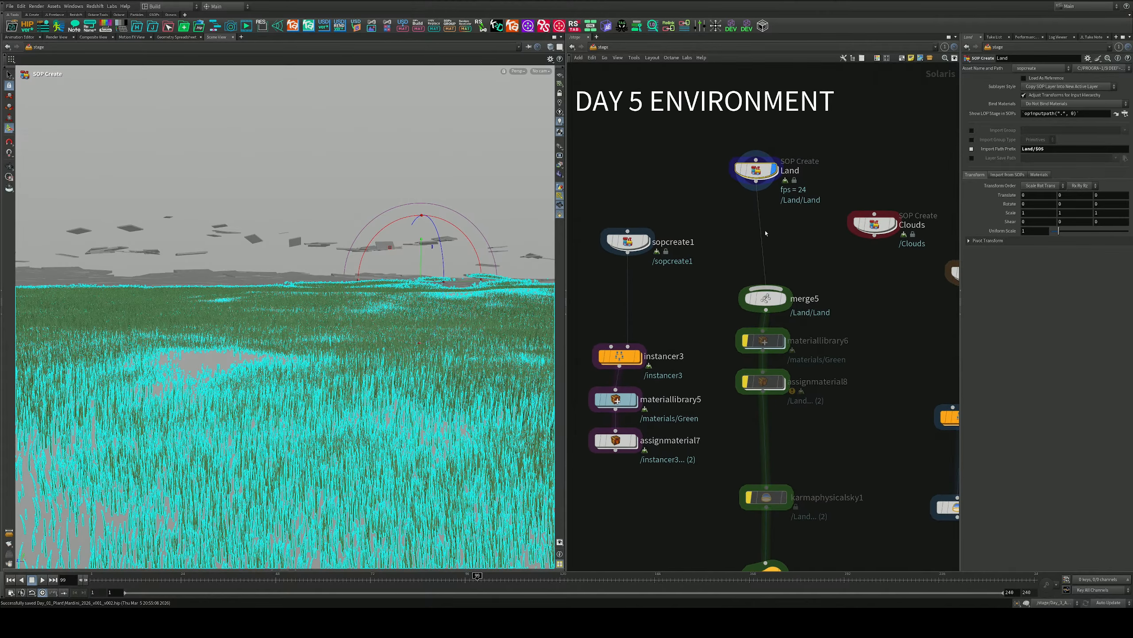
Reopen Land's geometry network and insert a Convert HeightField node between heightfield_maskclear1 and uvquickshade1
mouse_move(766, 173)
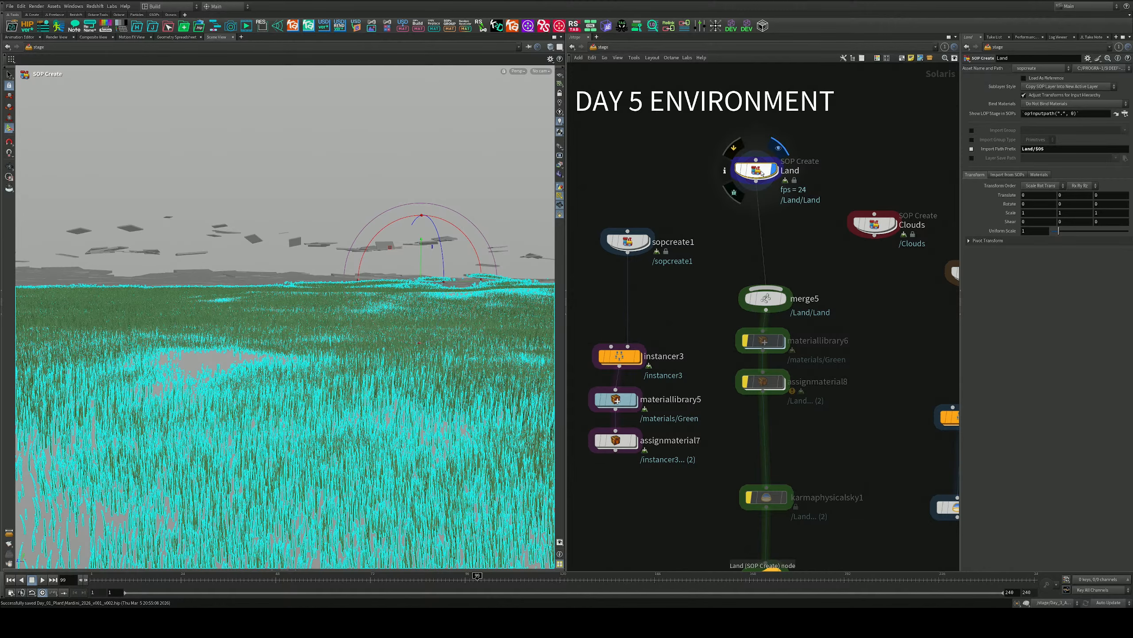
double_click(766, 173)
mouse_move(671, 271)
middle_down()
mouse_move(877, 294)
mouse_move(807, 272)
middle_up()
scroll(814, 292, up, 3)
key(Tab)
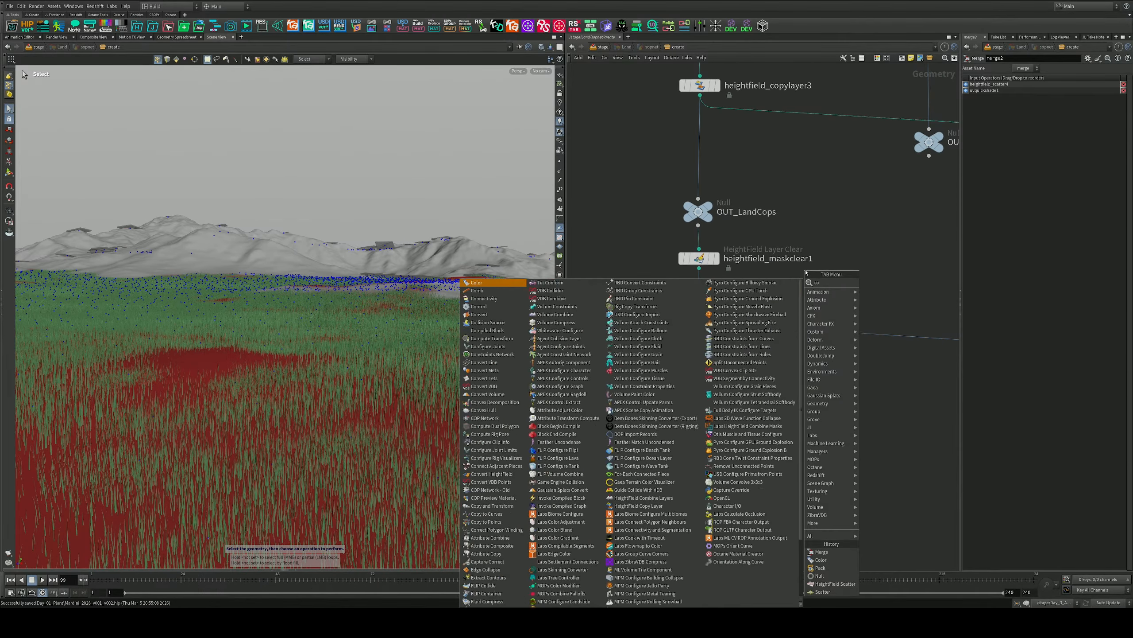
text(conver)
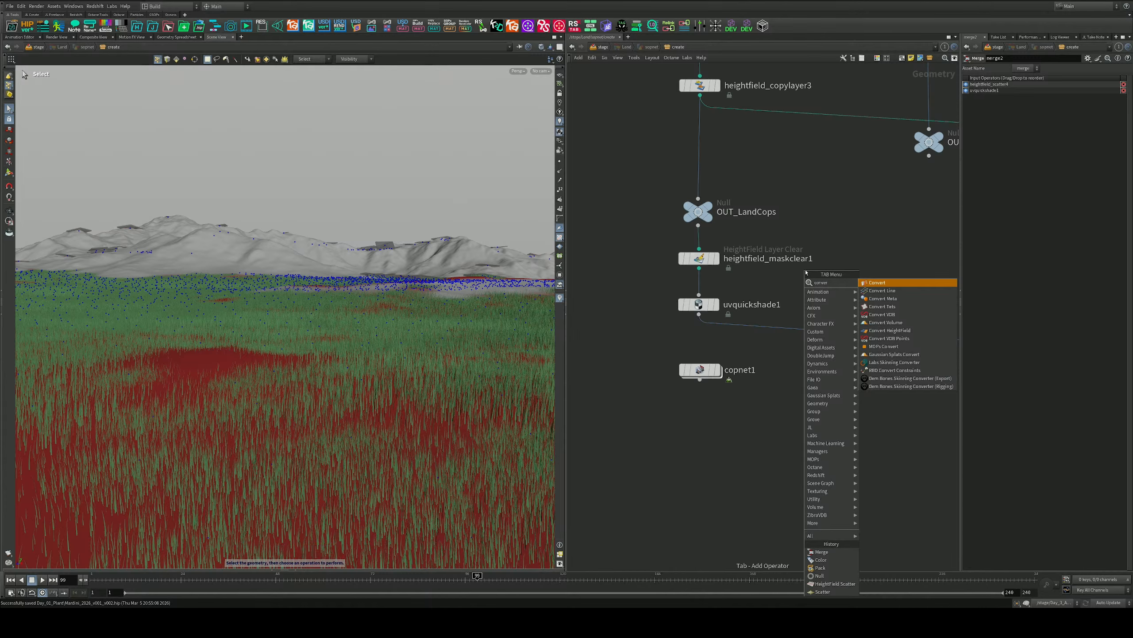
key(Down)
key(Down)
key(Down)
key(Down)
key(Down)
key(Down)
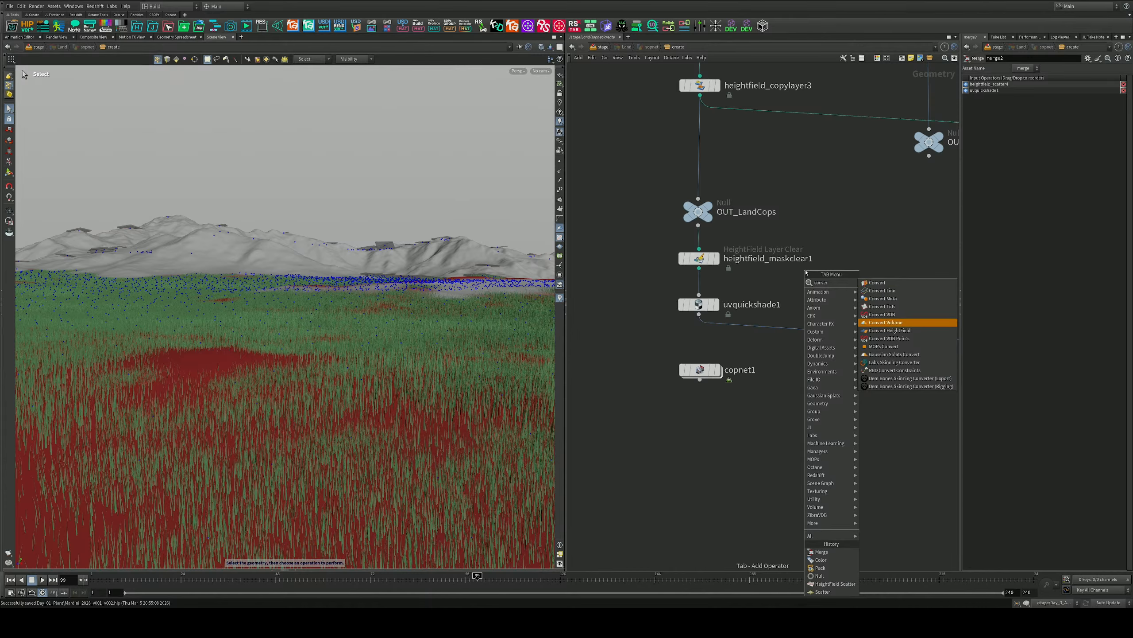
key(Return)
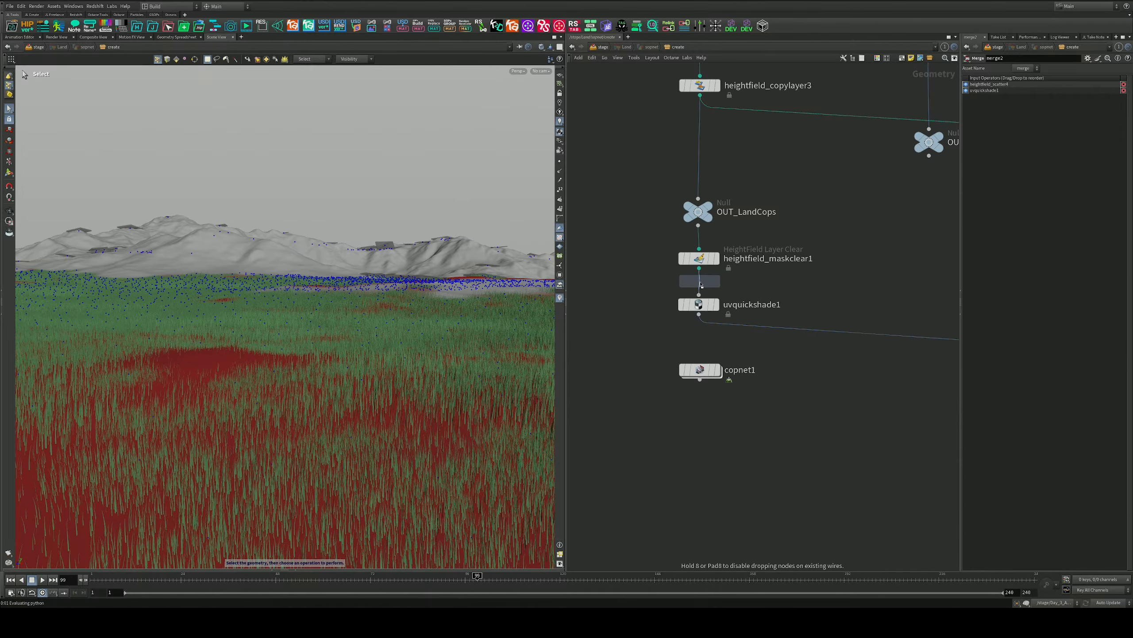
click(703, 287)
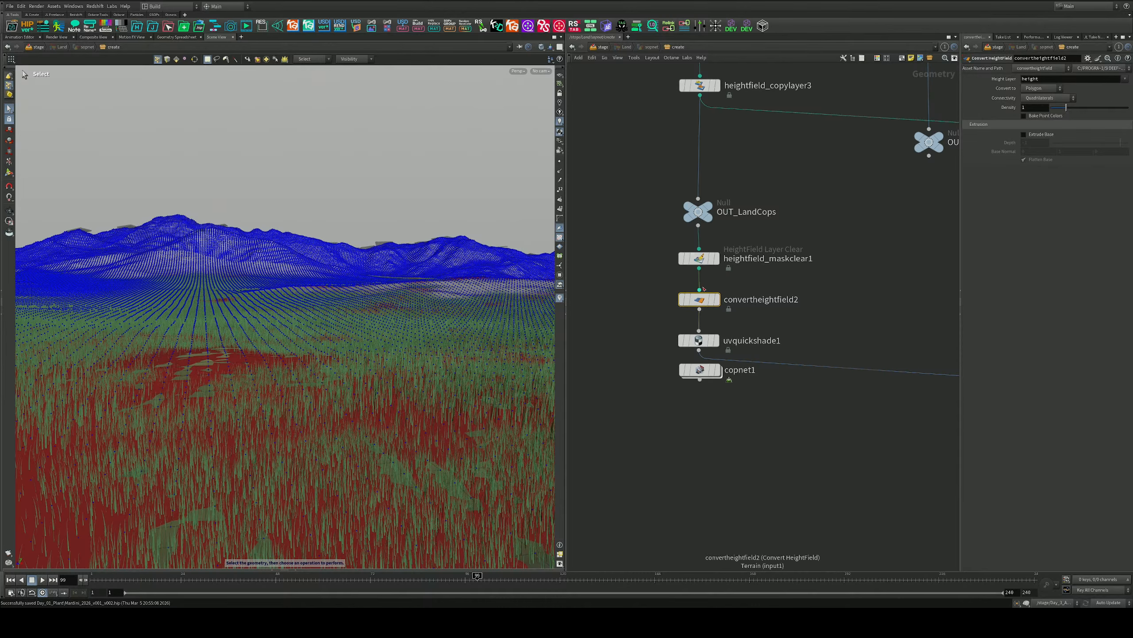
Display uvquickshade1's converted terrain, switch the display to merge2, and return to the stage level to check the result
click(716, 340)
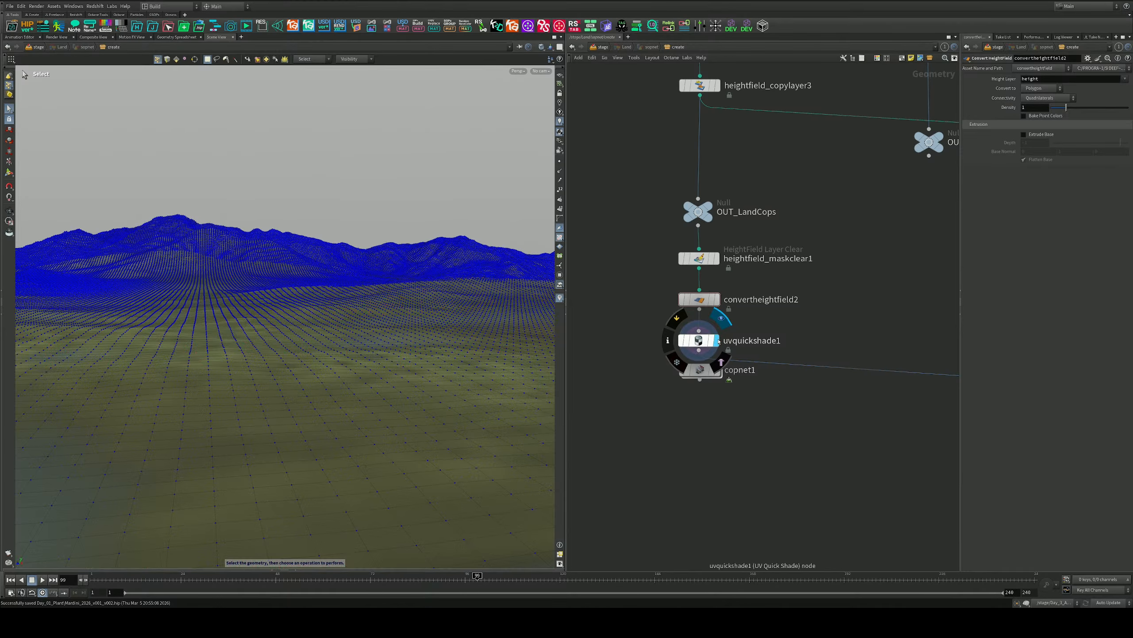
middle_drag(871, 330, 622, 253)
scroll(765, 315, down, 2)
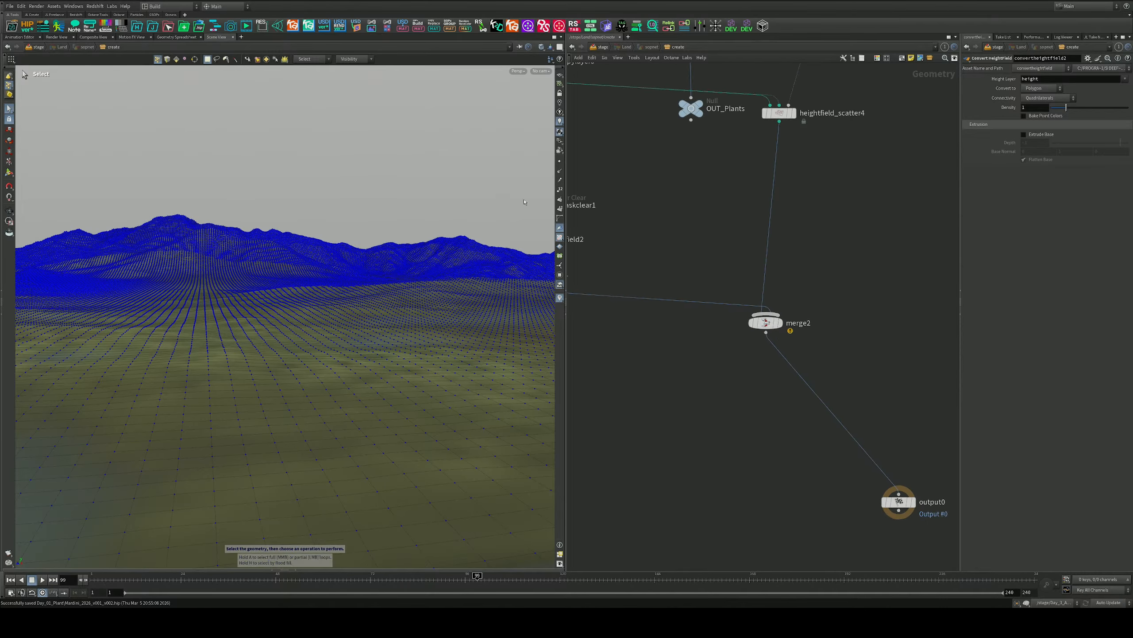
click(779, 323)
drag(854, 369, 731, 276)
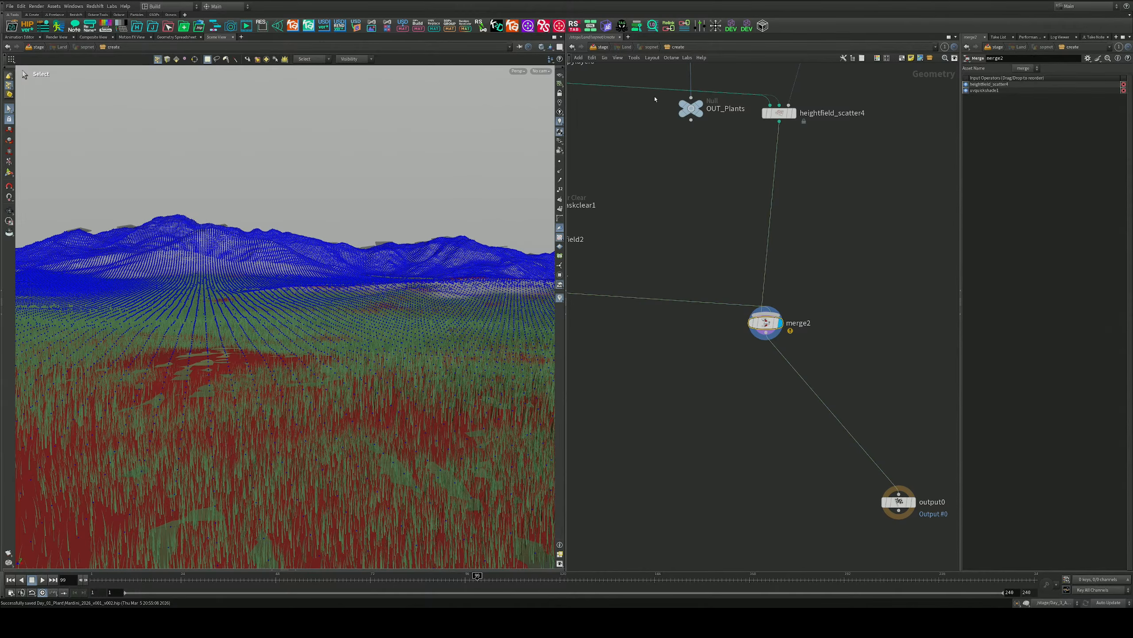
click(602, 47)
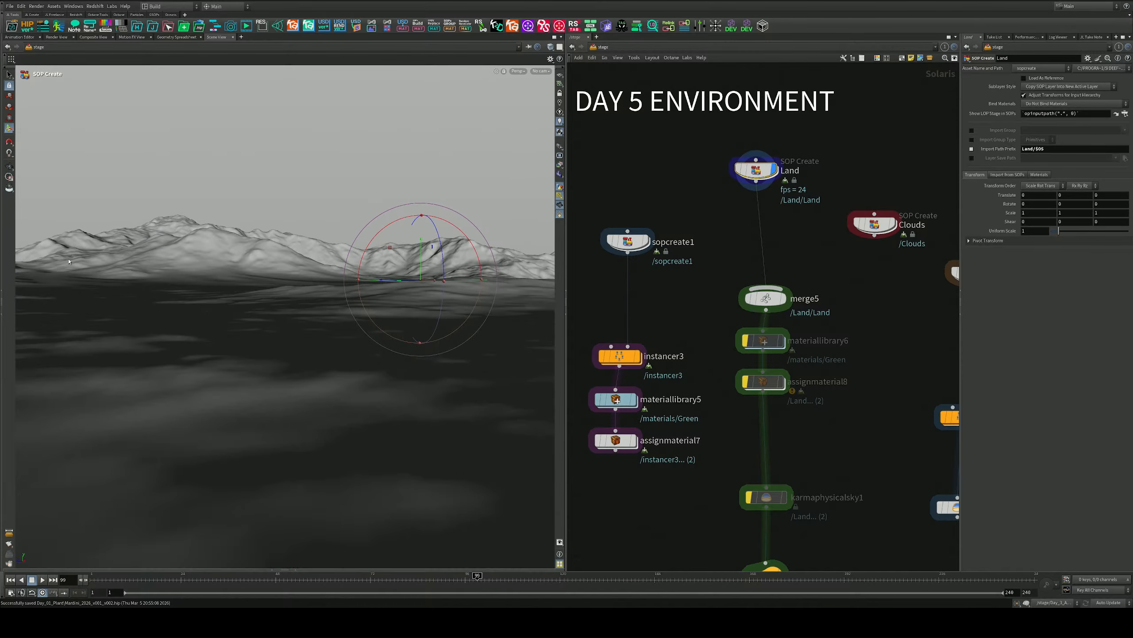
Clear the viewport's node handles and switch its renderer to Karma XPU
middle_drag(731, 263, 730, 227)
click(721, 256)
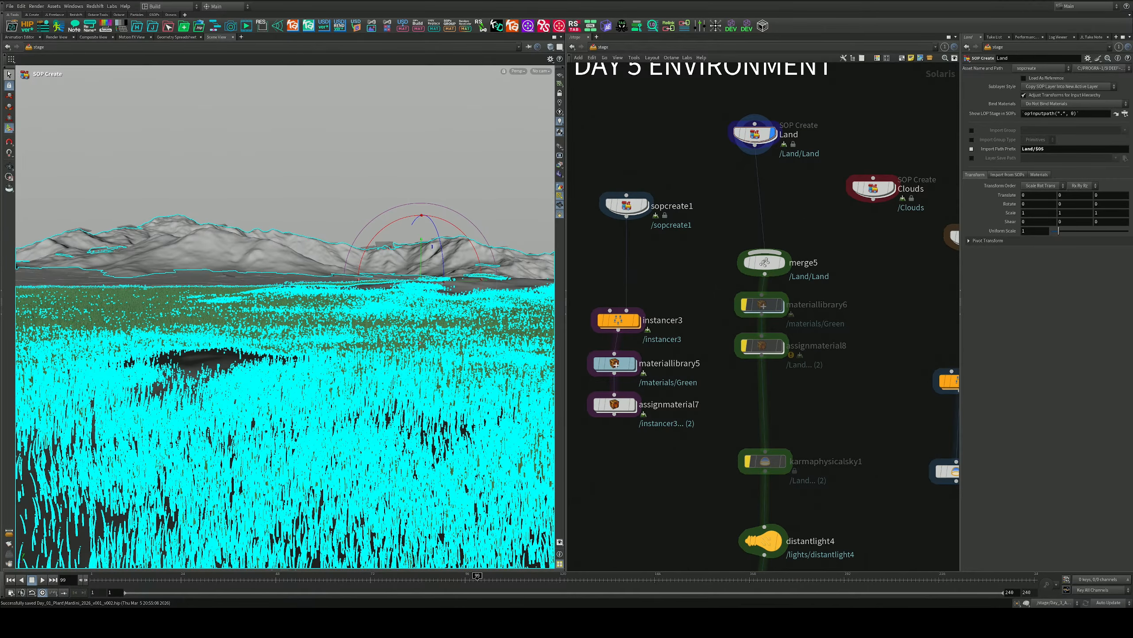
click(9, 74)
click(517, 71)
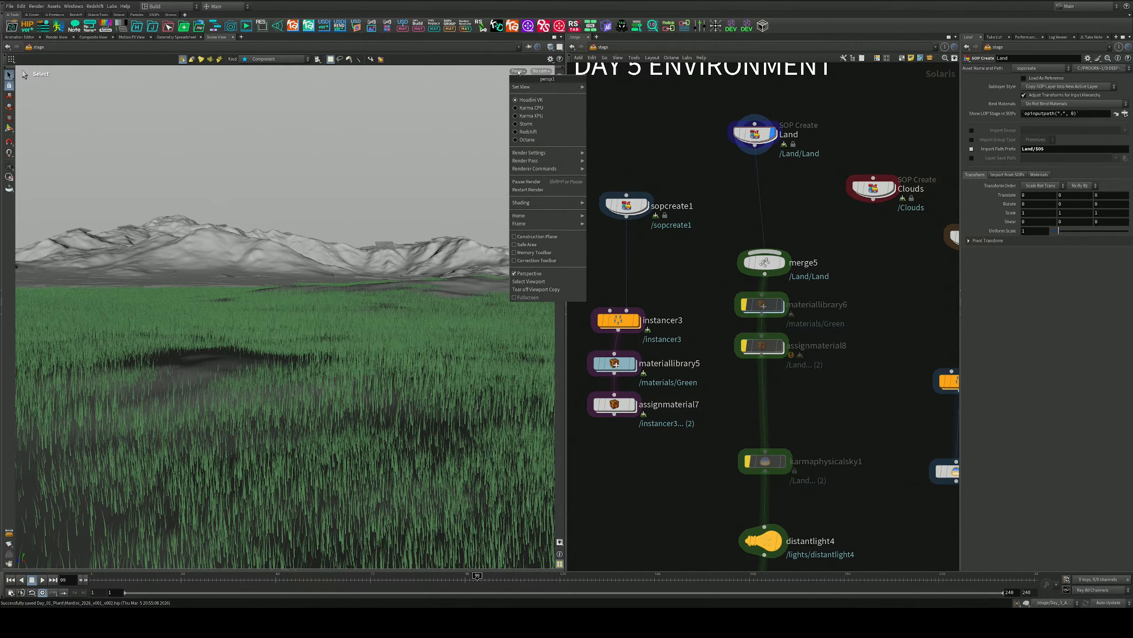
click(540, 117)
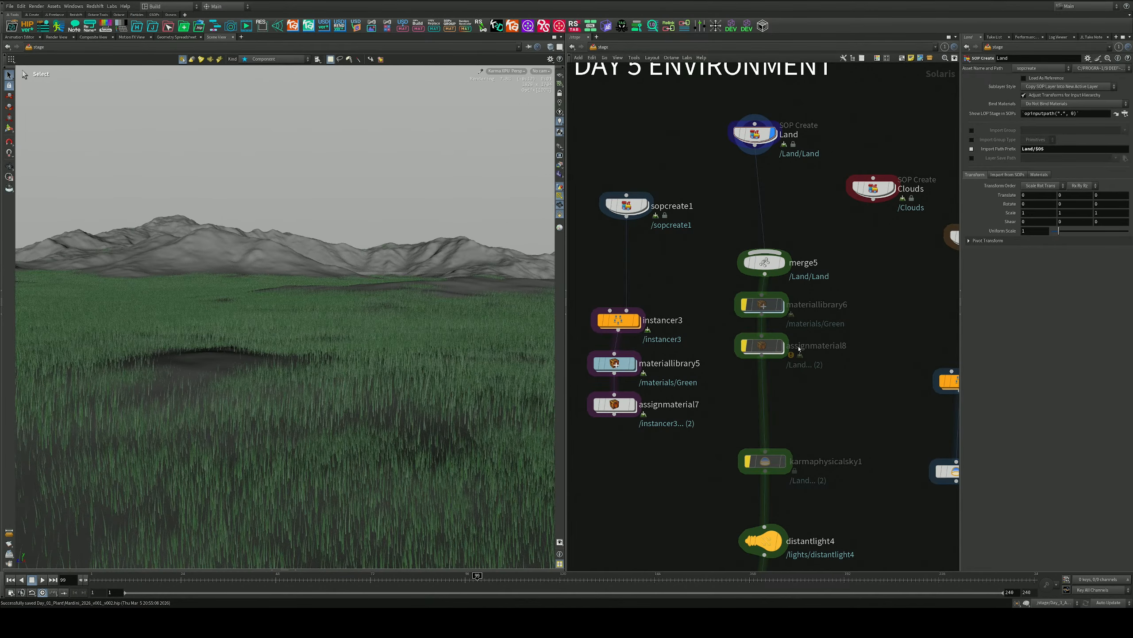
Display camera5's output on the stage and bypass domelight4
scroll(799, 349, down, 10)
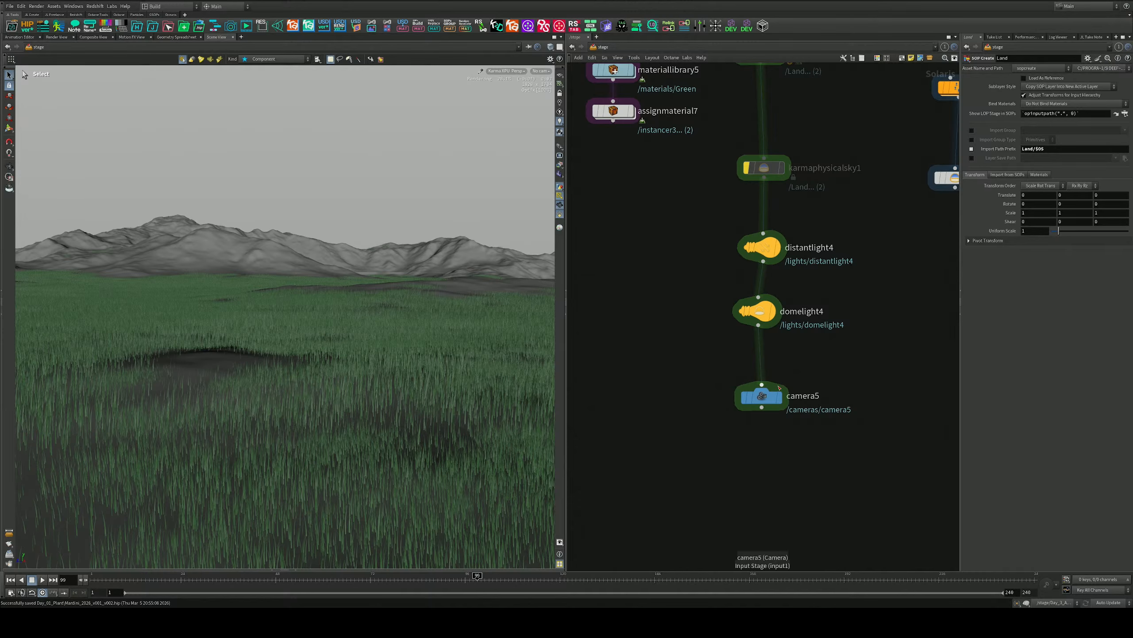
mouse_move(782, 401)
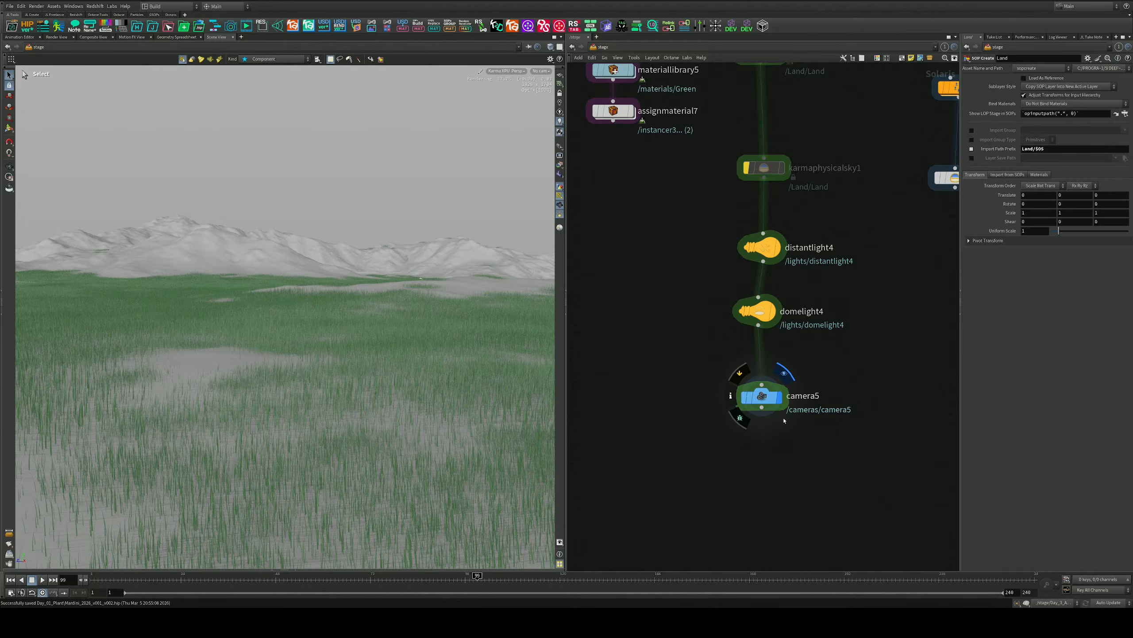
click(754, 312)
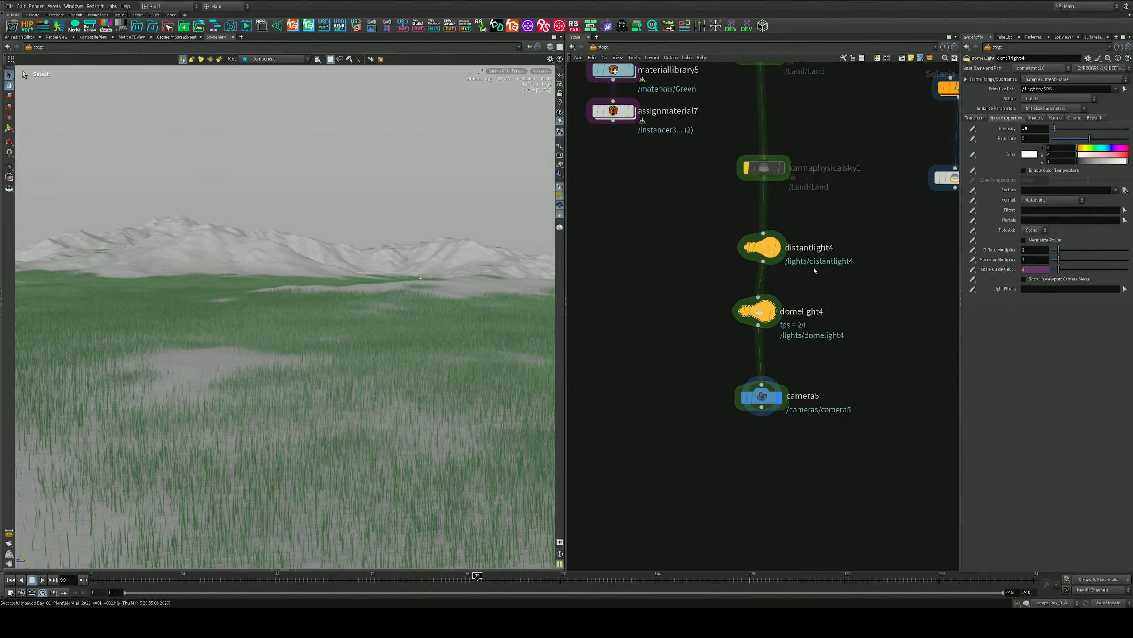
mouse_move(742, 316)
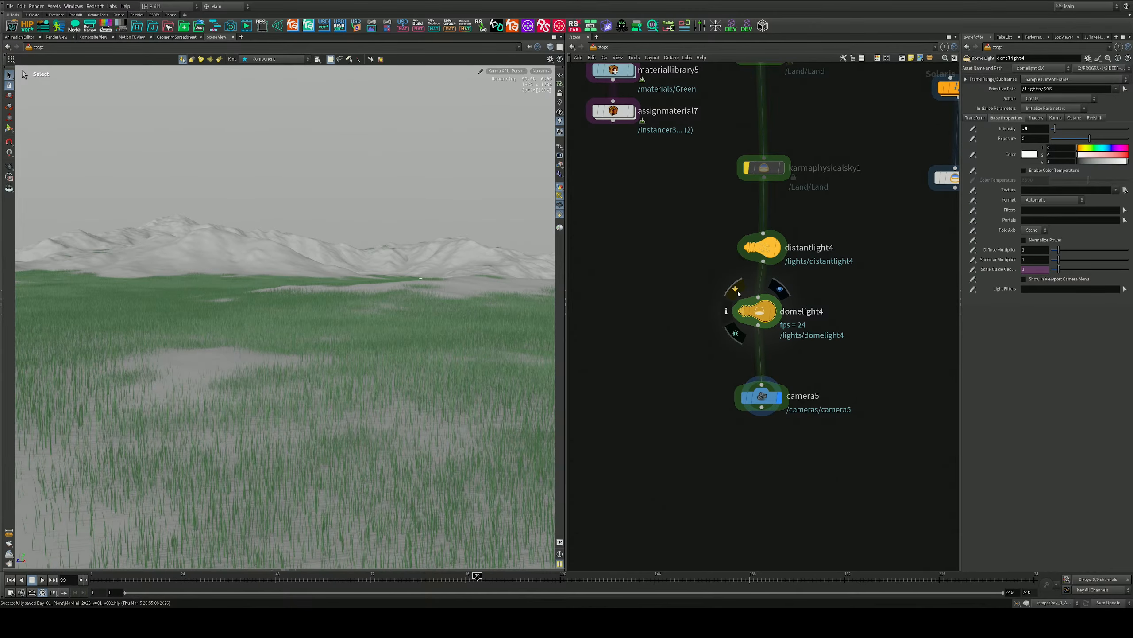
click(739, 293)
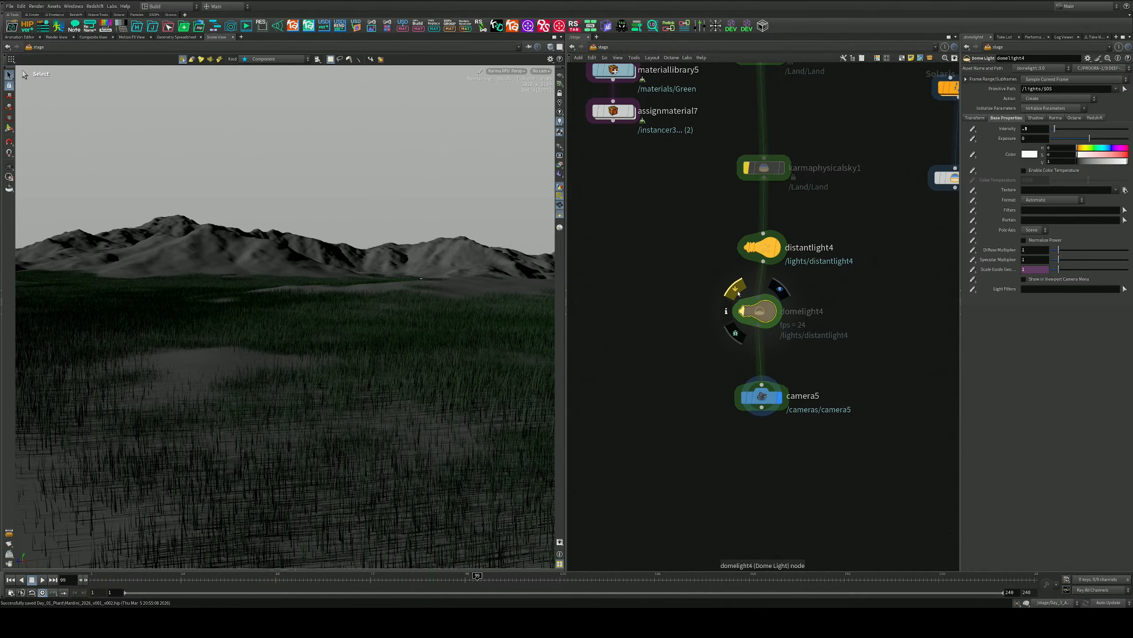
click(736, 289)
Try Y rotations of 90 and -90 degrees on distantlight4
drag(651, 278, 854, 229)
drag(1069, 157, 1042, 157)
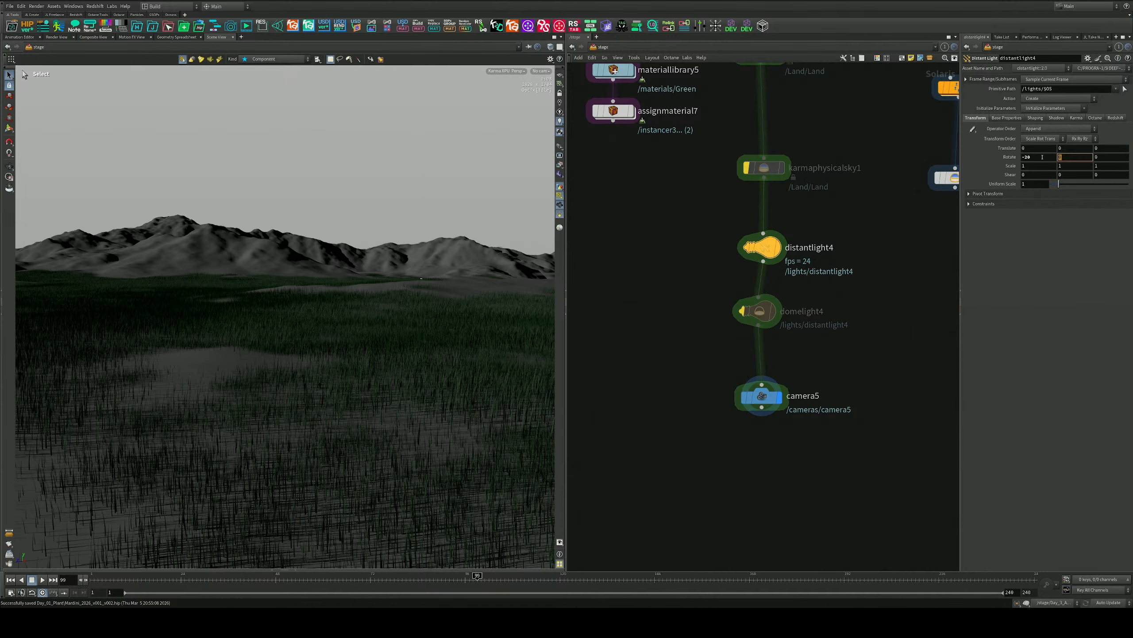
text(90)
key(Return)
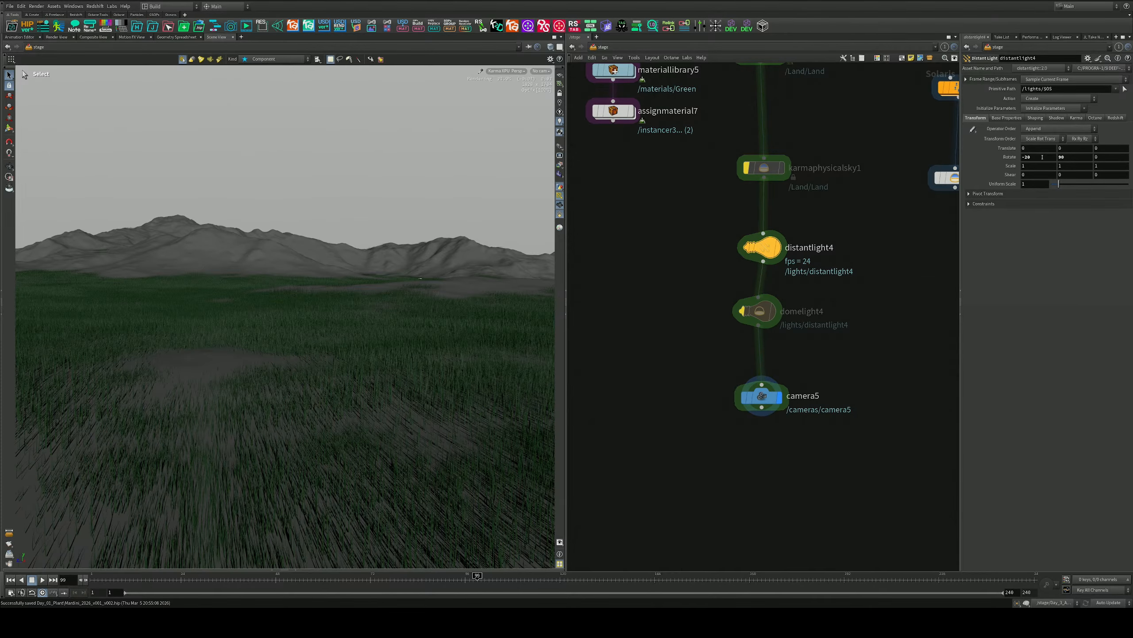
drag(1068, 156, 1027, 154)
text(-90)
key(Return)
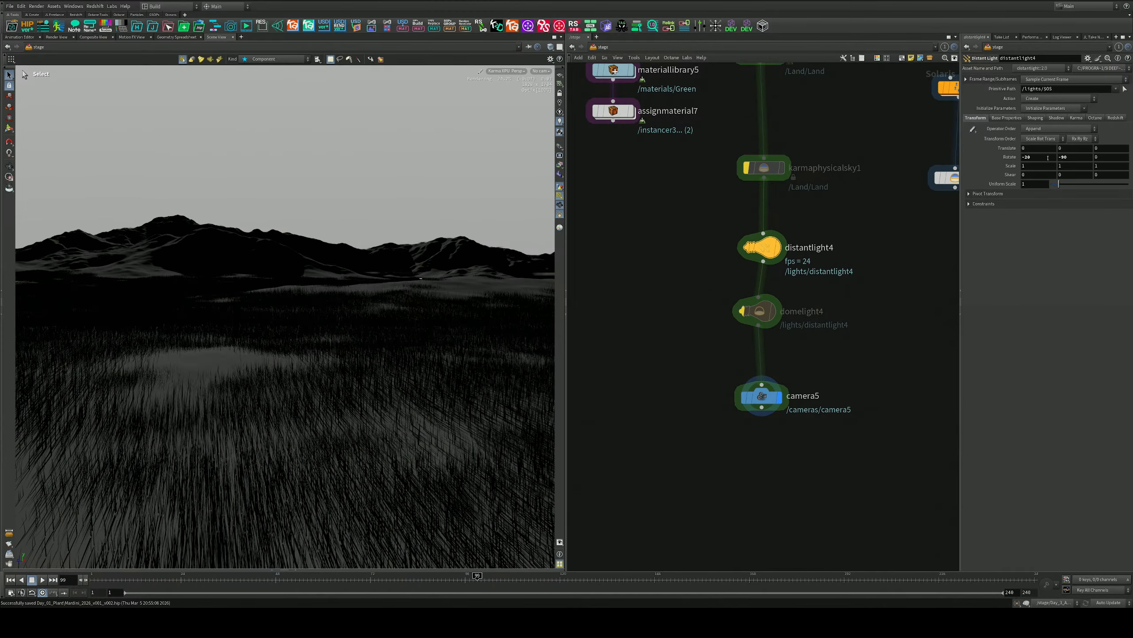
Set distantlight4's rotation to -48 in X and 180 in Y
double_click(1032, 156)
text(-48)
key(Return)
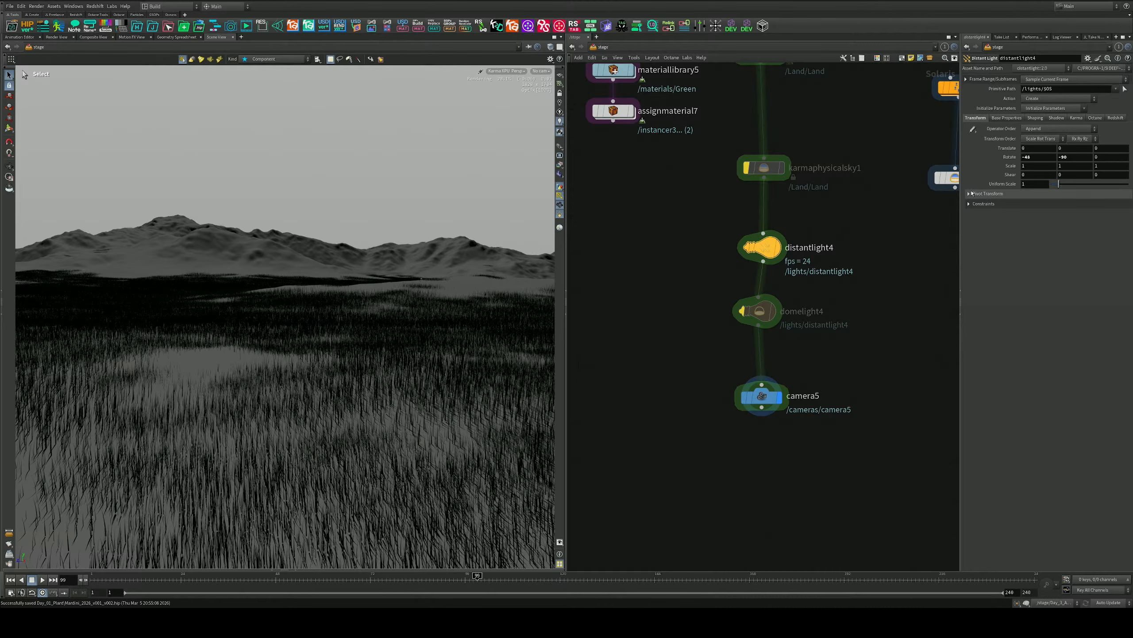
double_click(1069, 156)
text(180)
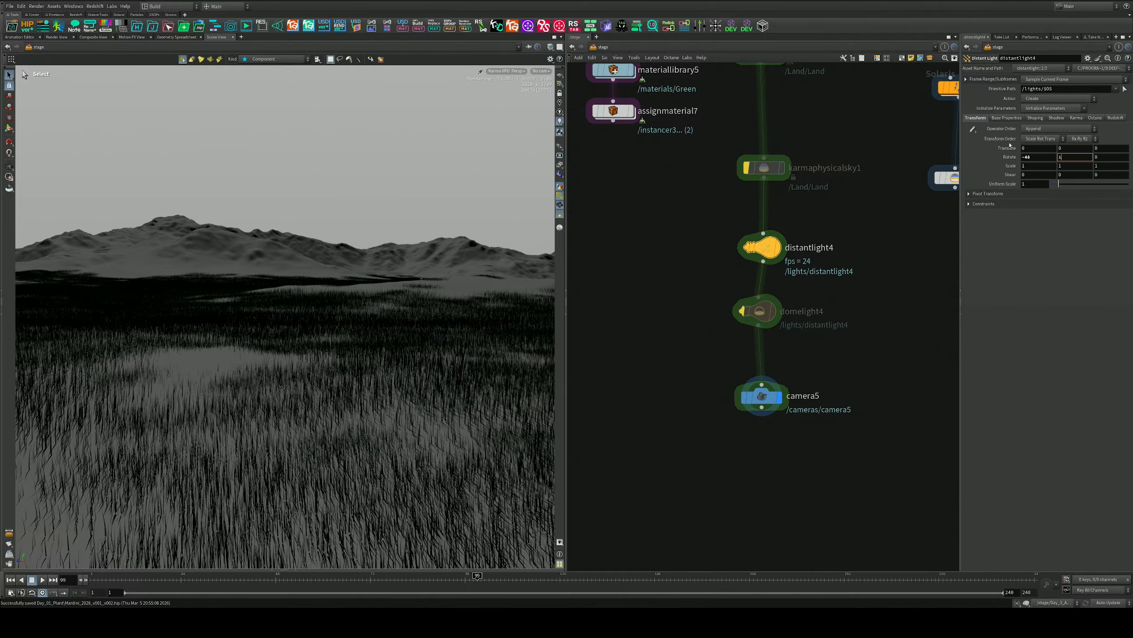
key(Return)
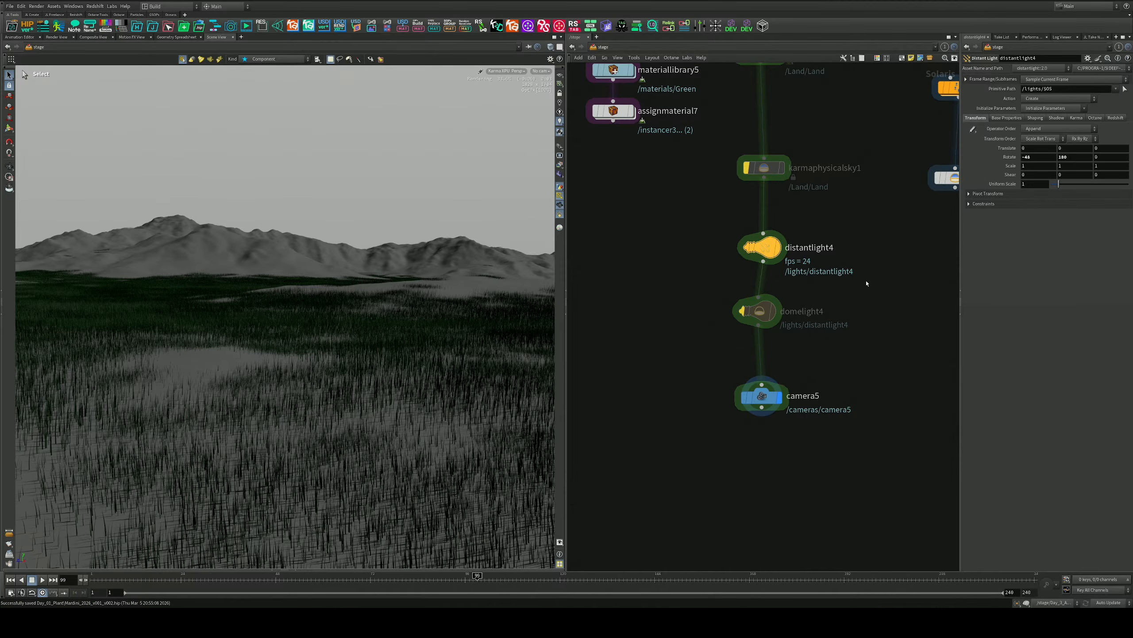
Realign domelight4 in the node chain and bypass distantlight4
middle_drag(814, 311, 813, 266)
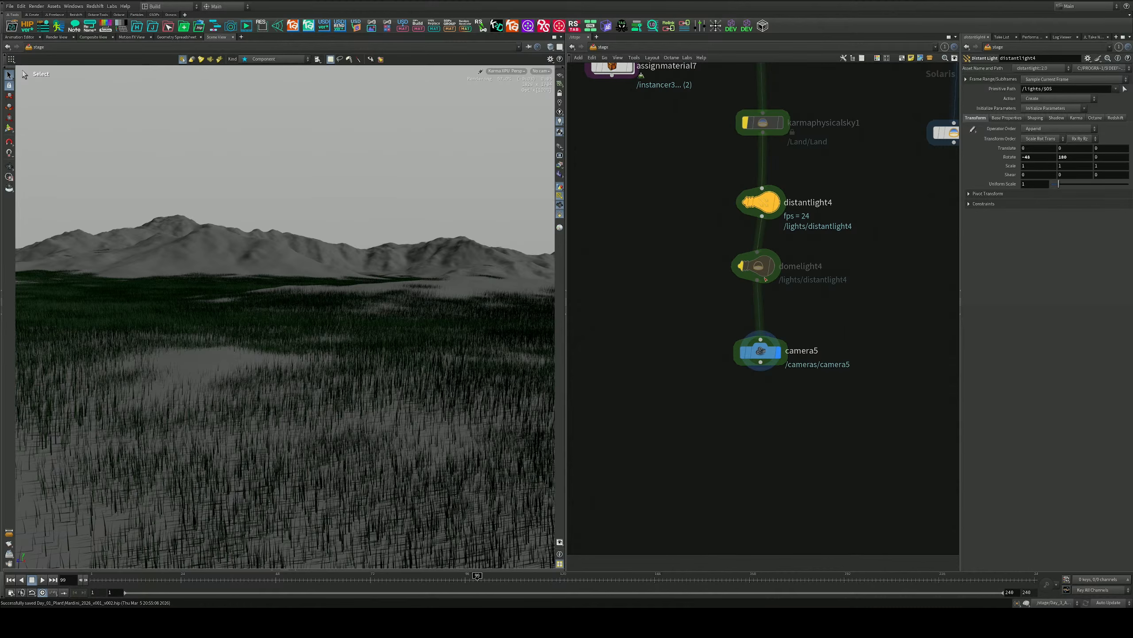
drag(766, 279, 725, 262)
mouse_move(739, 256)
mouse_move(746, 202)
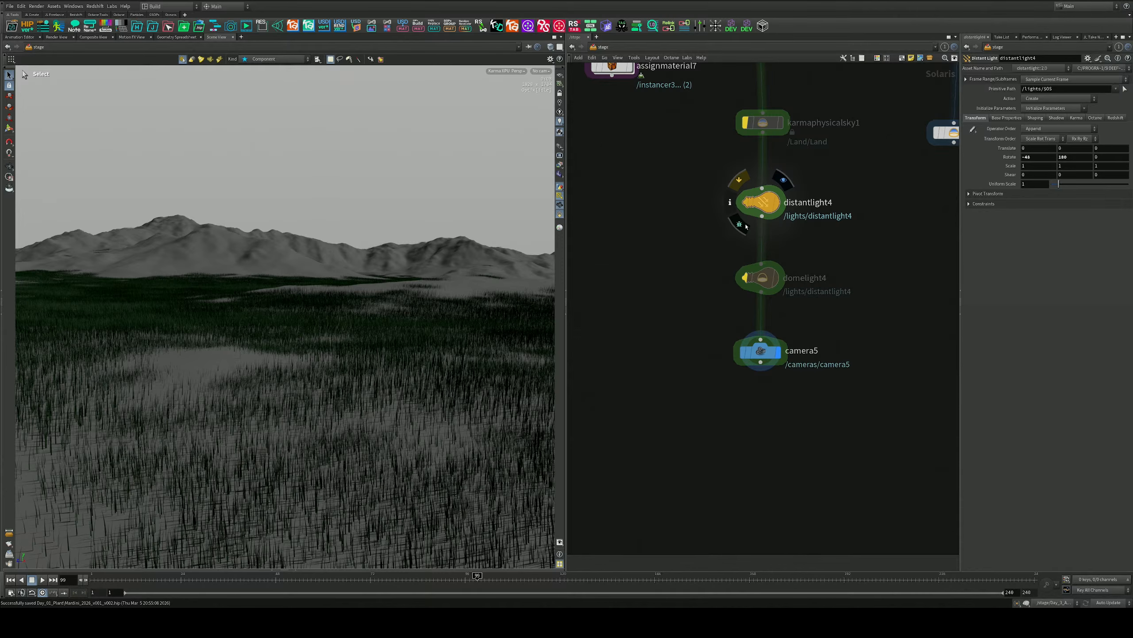
key(b)
Make room above camera5 and insert a Karma Physical Sky node between domelight4 and camera5
drag(761, 353, 763, 458)
middle_drag(798, 390, 805, 358)
key(Tab)
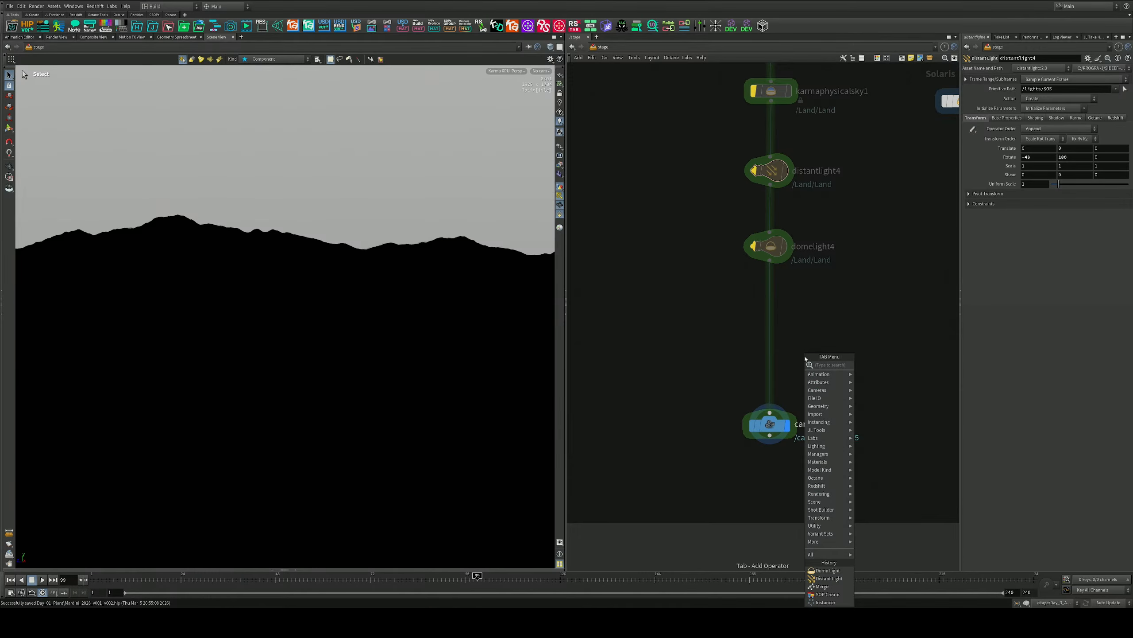
text(sky)
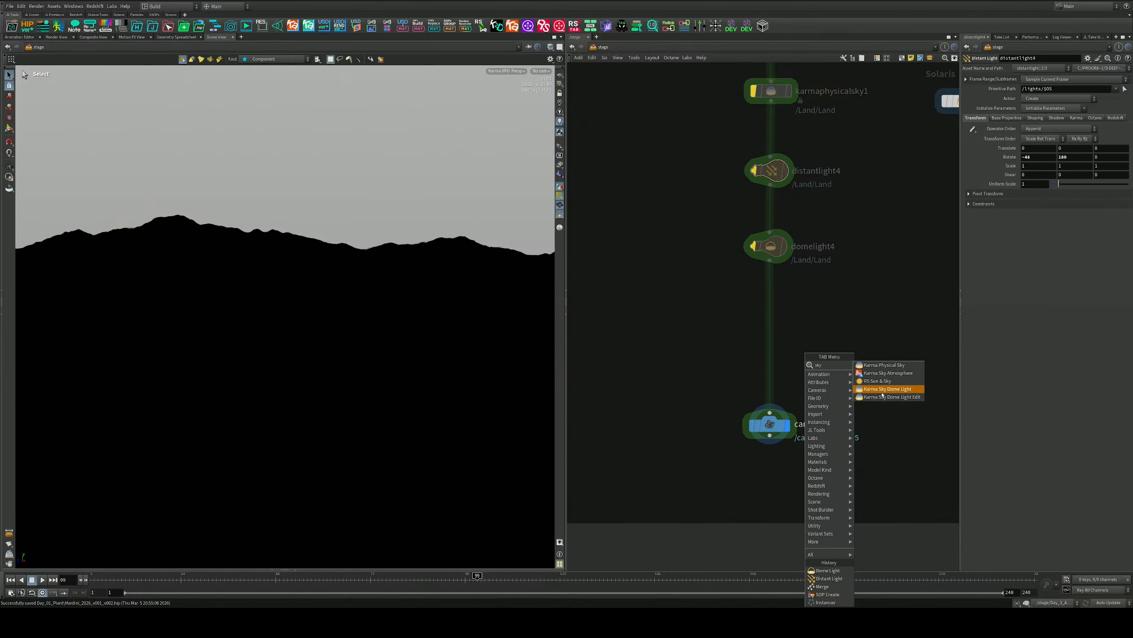
click(892, 367)
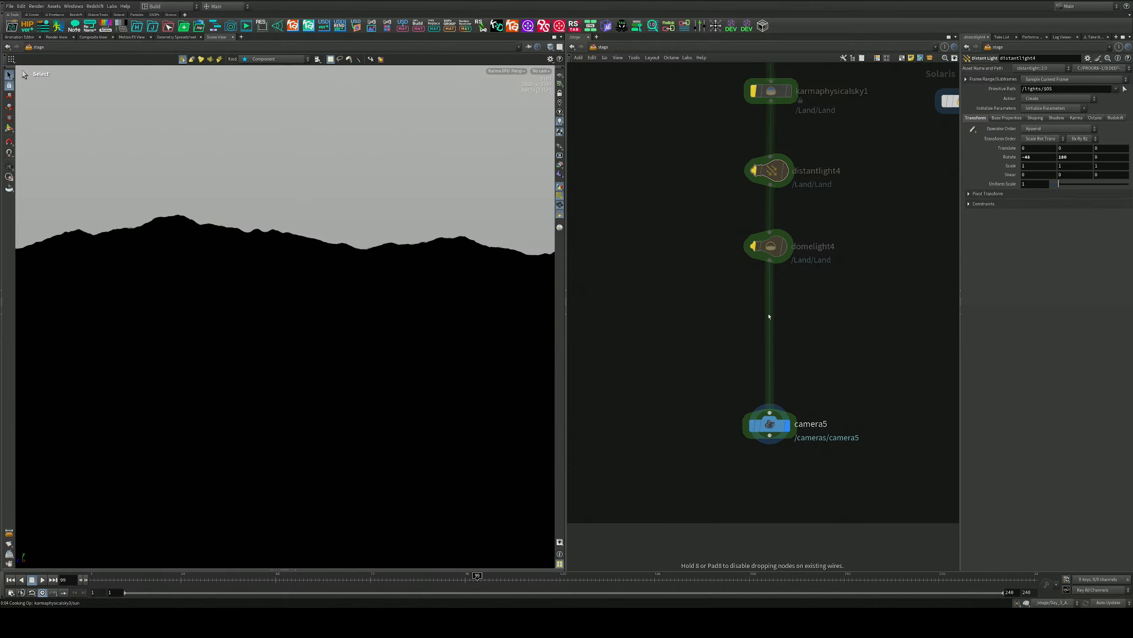
click(769, 316)
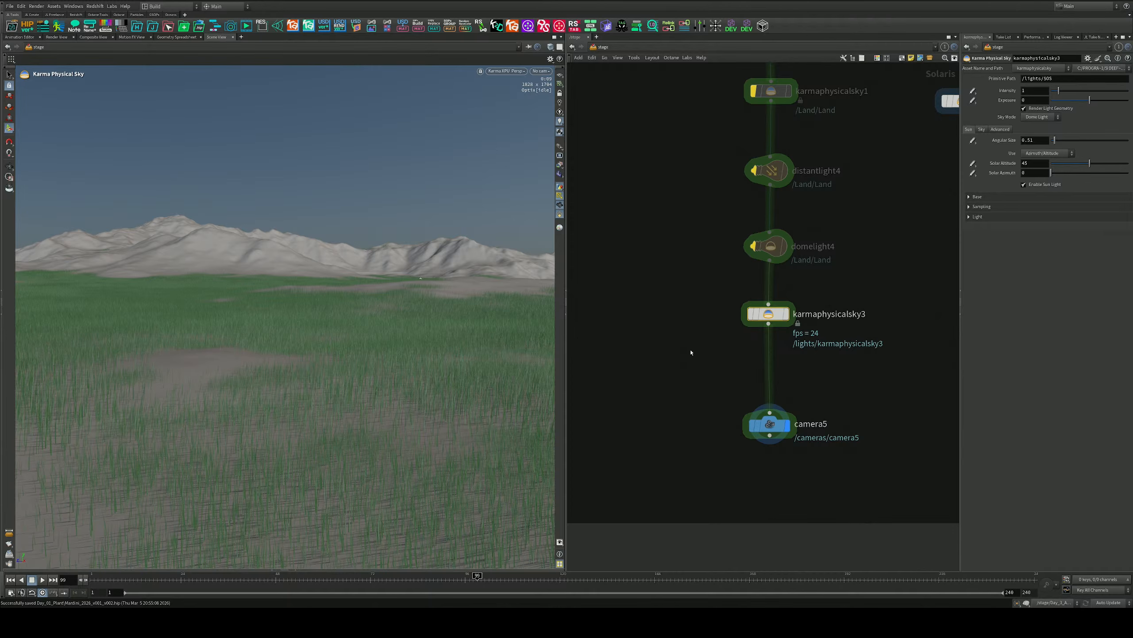
Reopen Land's geometry network and view merge2's combined terrain and grass from a raised angle
middle_drag(657, 242, 706, 364)
scroll(706, 364, down, 3)
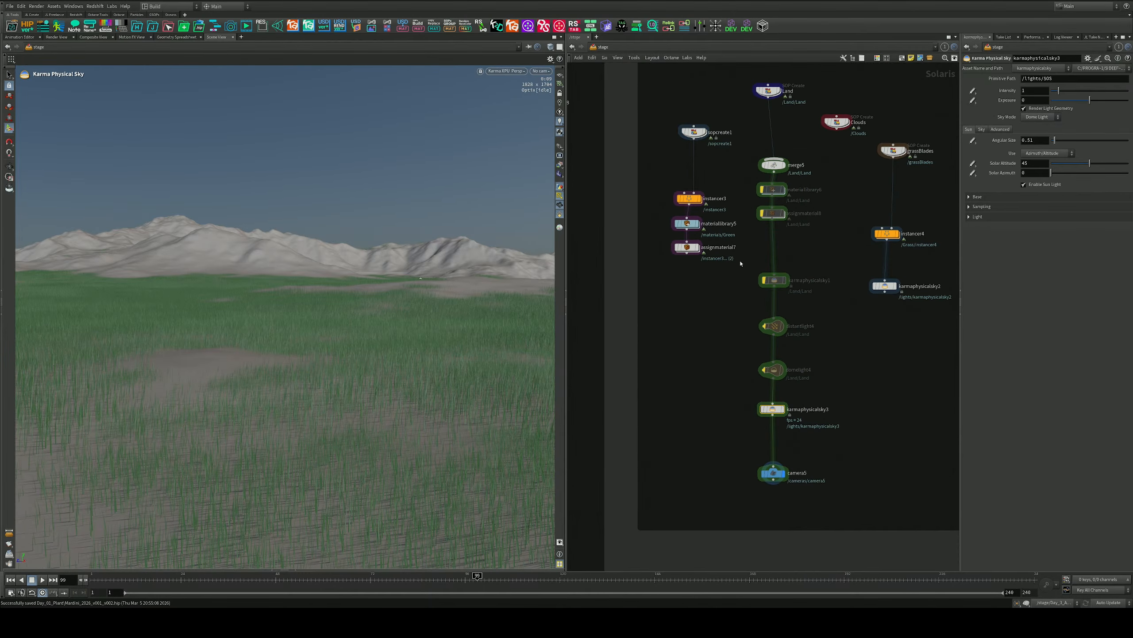
scroll(794, 230, up, 3)
middle_drag(792, 233, 787, 286)
scroll(786, 287, down, 4)
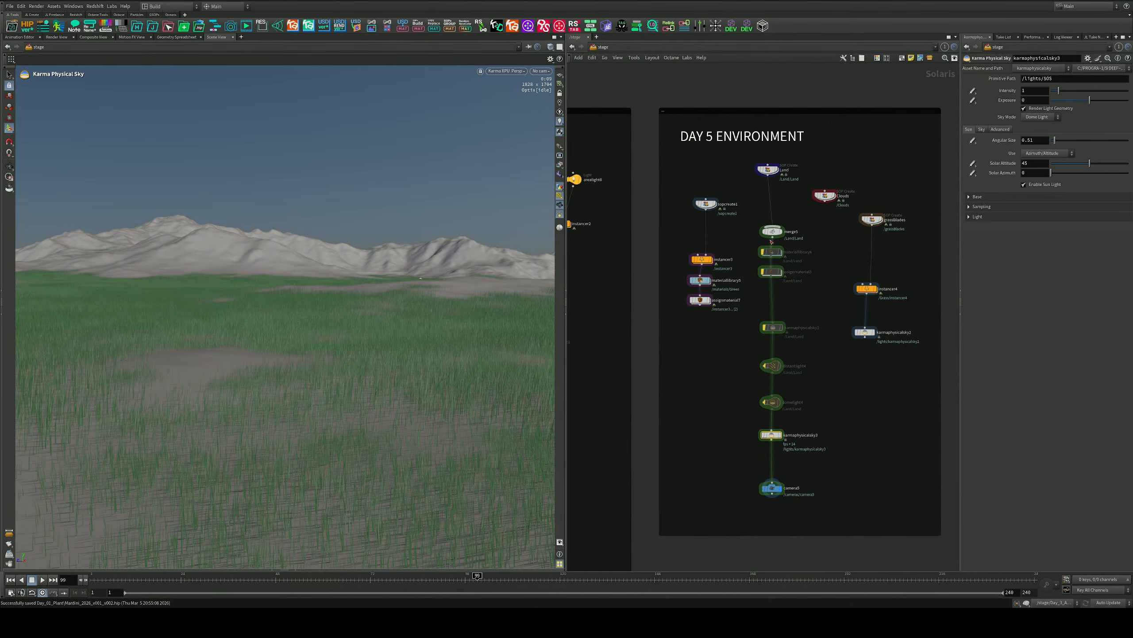
scroll(772, 230, up, 5)
middle_drag(855, 335, 863, 366)
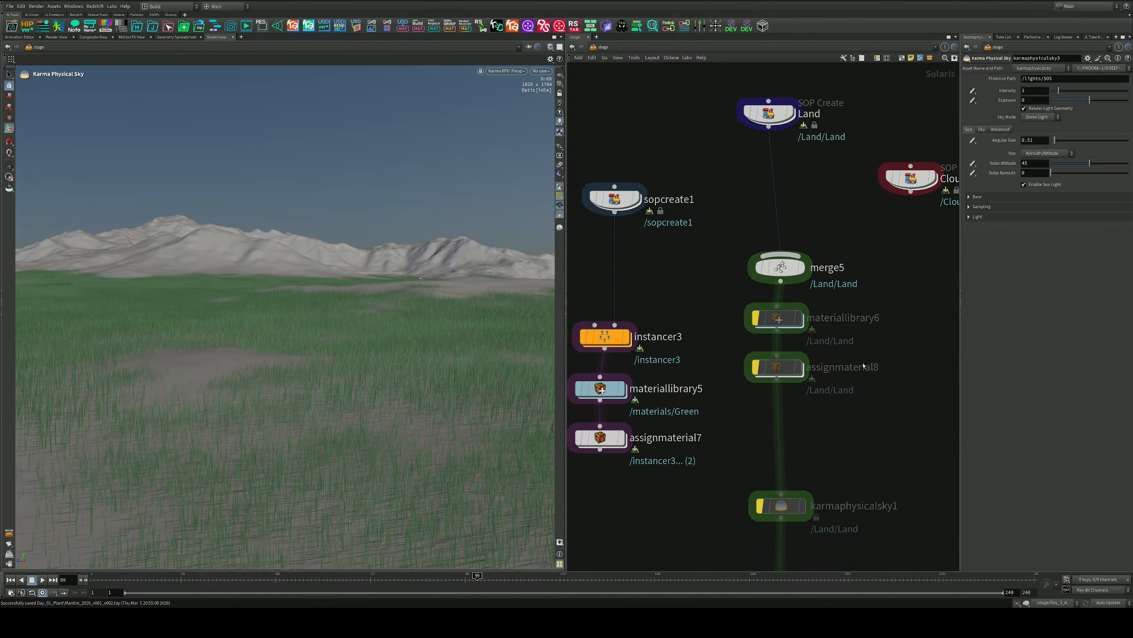
middle_drag(777, 173, 764, 225)
double_click(755, 164)
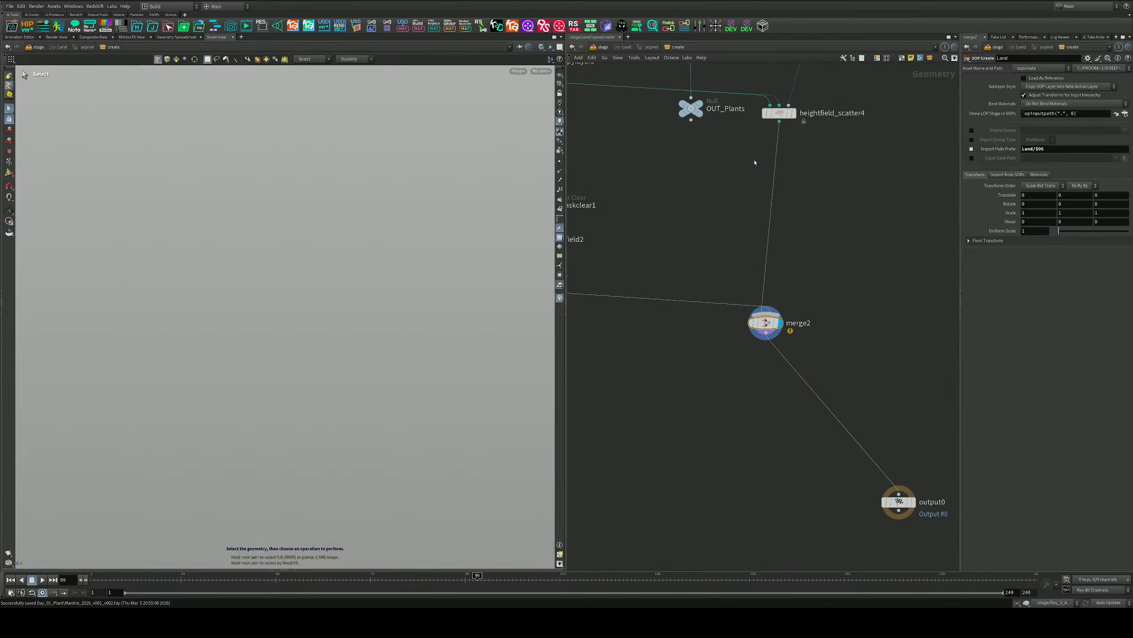
middle_drag(655, 260, 678, 266)
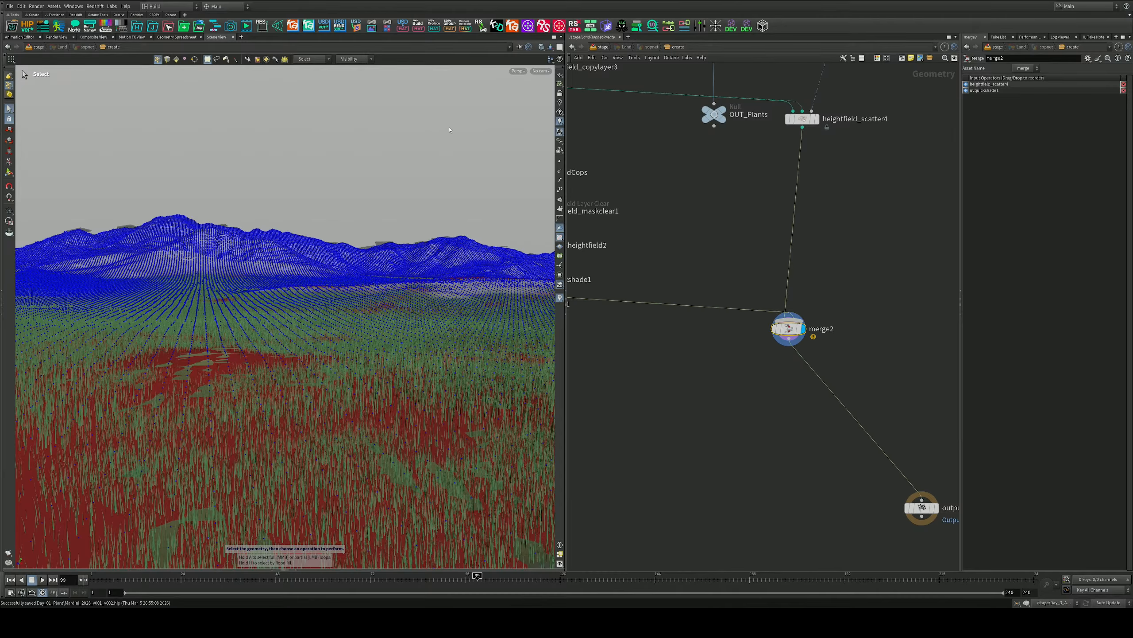
key(Escape)
drag(450, 130, 300, 283)
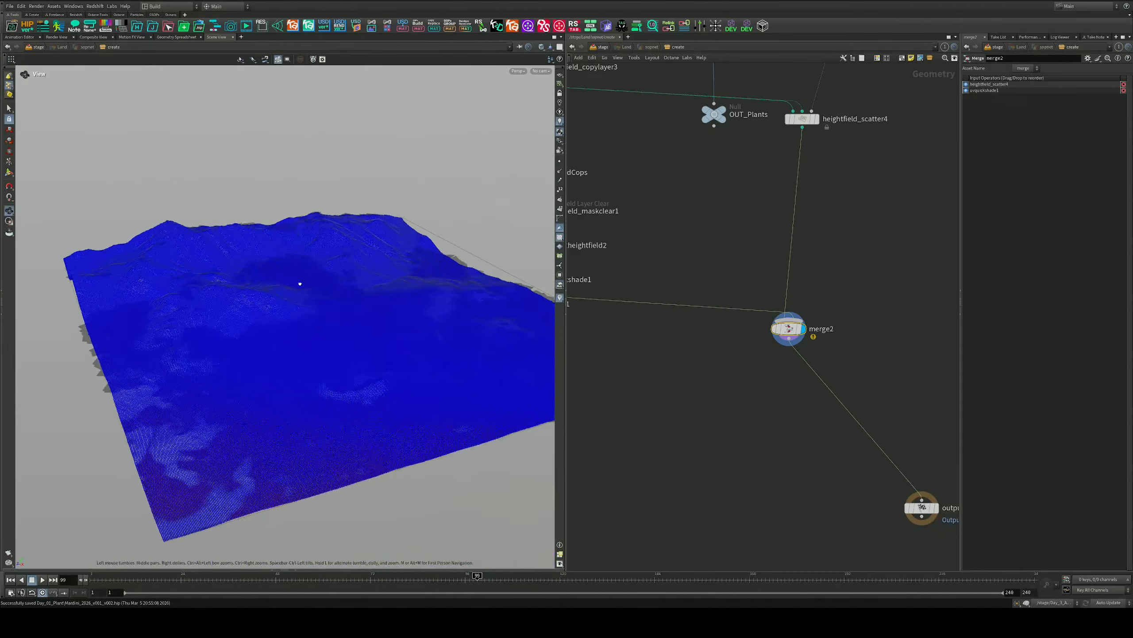
right_drag(300, 284, 422, 311)
Tighten the spacing of heightfield_maskclear1, convertheightfield2 and uvquickshade1 below OUT_LandCops
middle_drag(702, 149, 857, 232)
scroll(767, 333, up, 2)
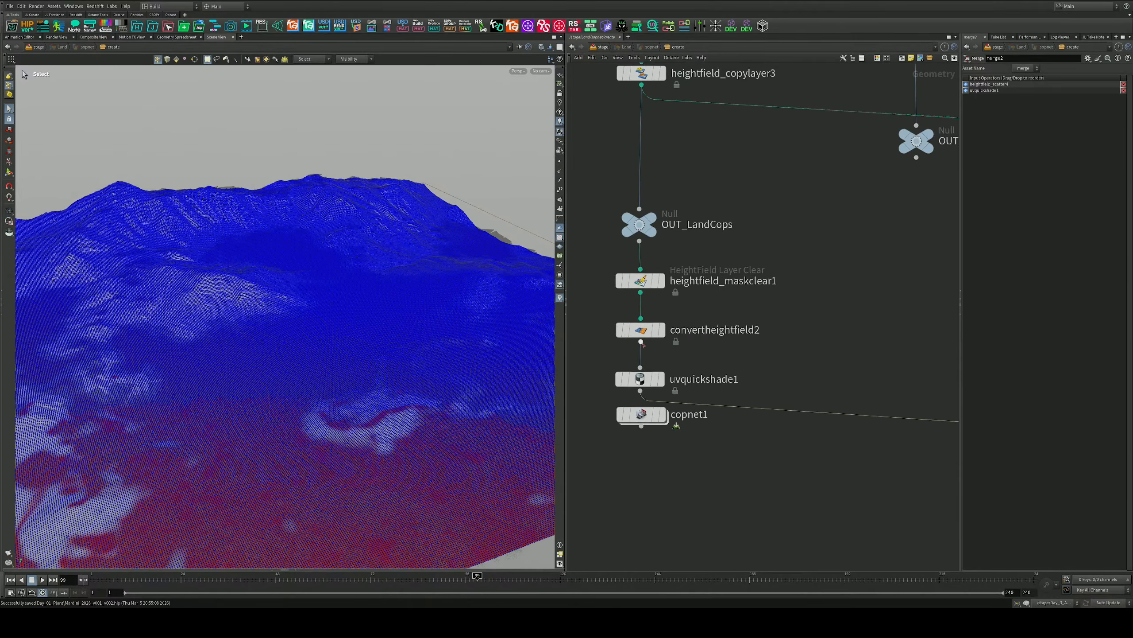
middle_drag(641, 281, 656, 338)
drag(658, 291, 661, 228)
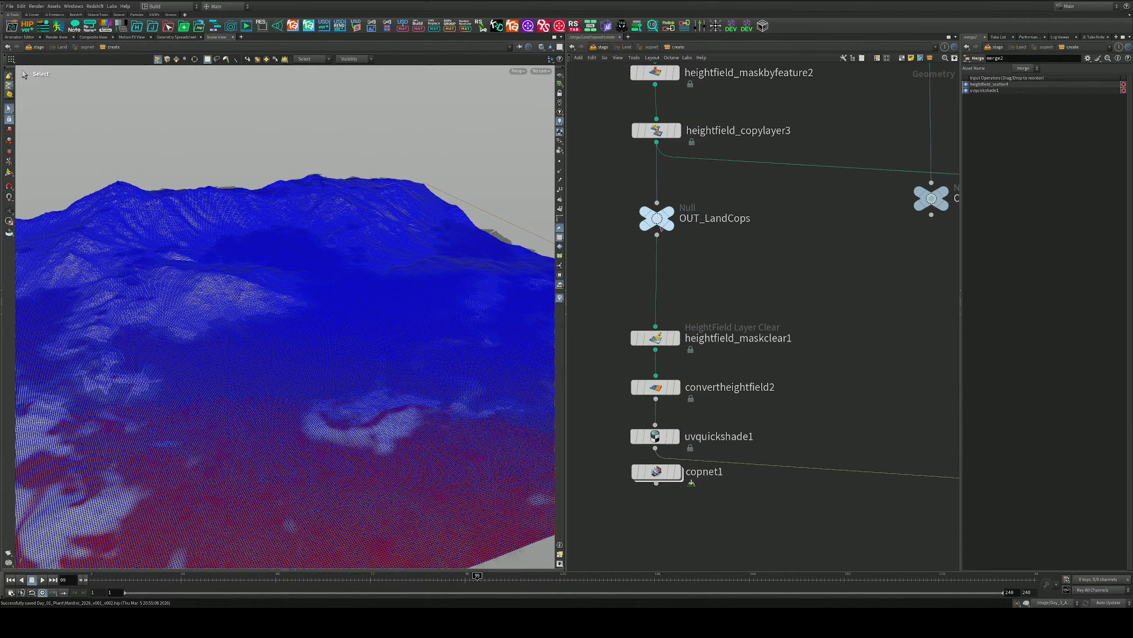
drag(656, 338, 657, 274)
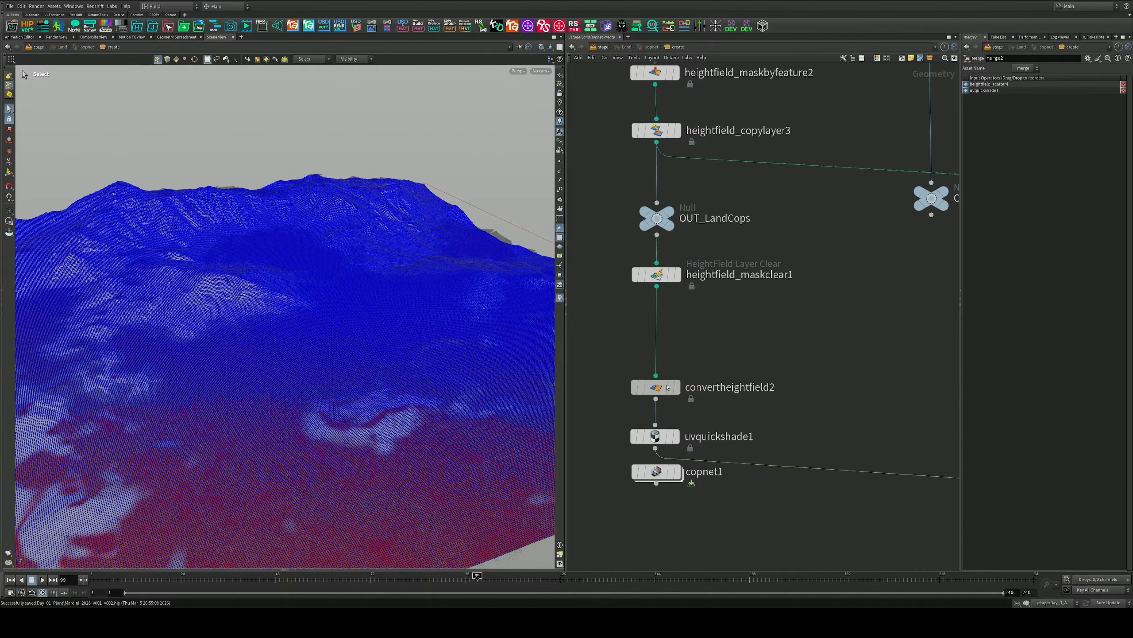
drag(668, 387, 667, 314)
middle_drag(669, 322, 678, 224)
drag(664, 336, 664, 257)
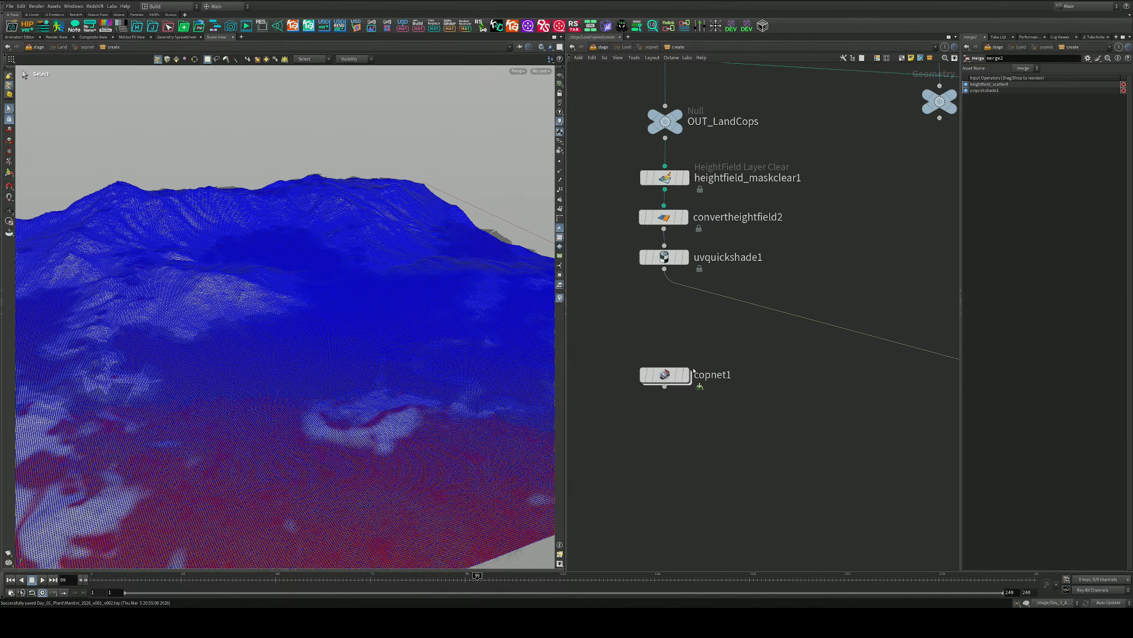
Move copnet1 closer to uvquickshade1, open its network, and copy the FINAL_COLOR null
drag(678, 377, 681, 344)
double_click(681, 345)
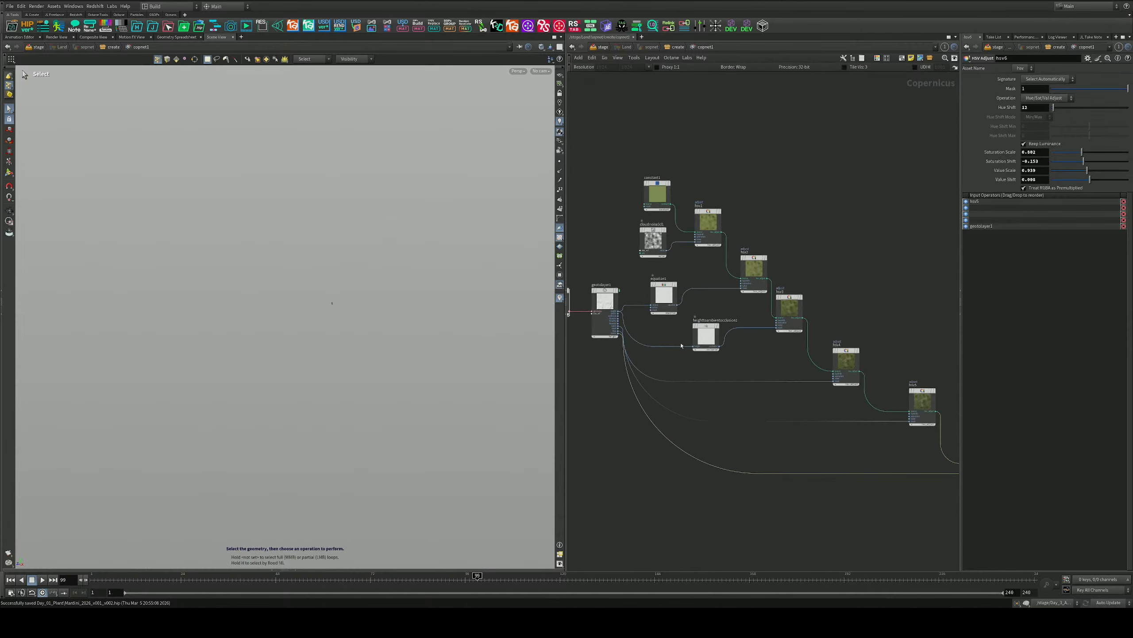
scroll(804, 405, down, 1)
middle_drag(804, 405, 557, 256)
scroll(748, 319, up, 5)
drag(911, 225, 753, 404)
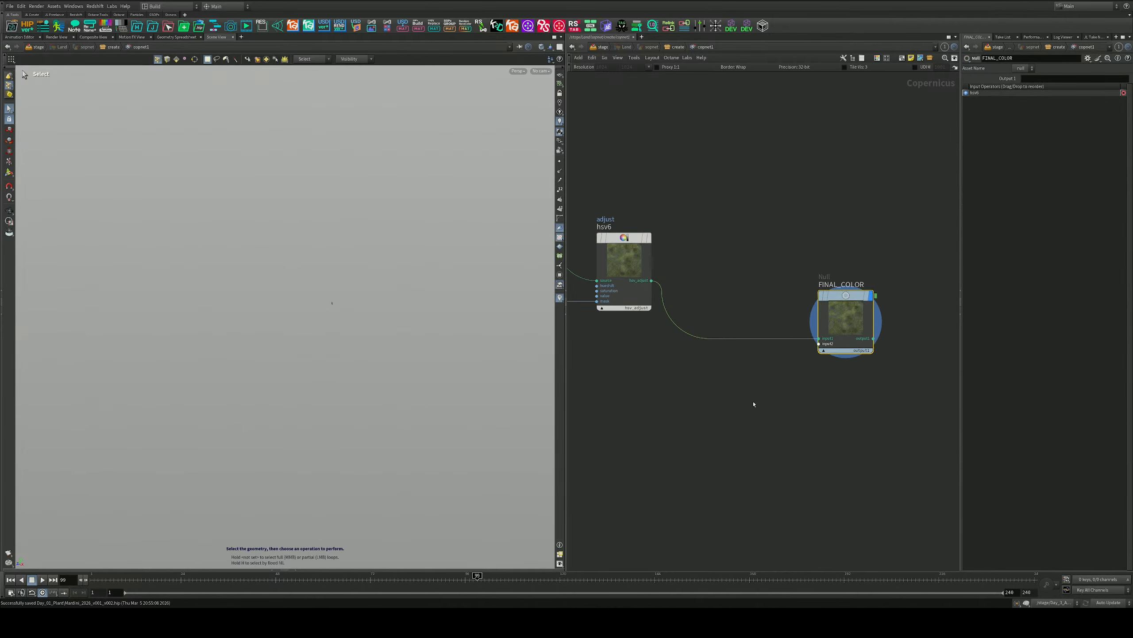
key(ctrl+c)
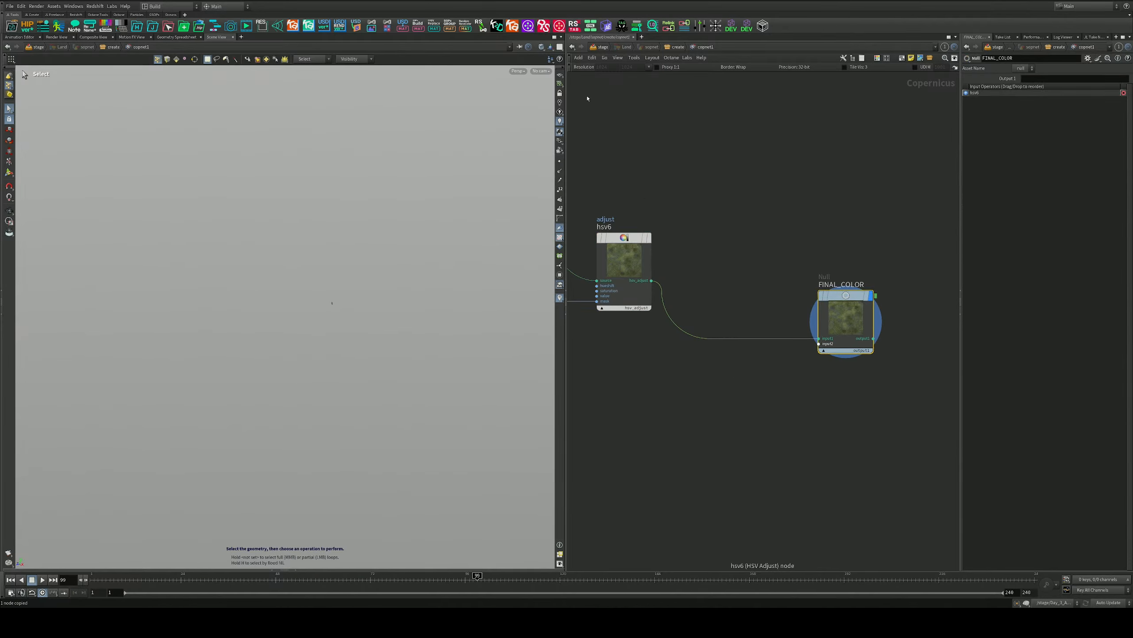
Return to the stage, switch the viewport renderer to Houdini VK, and enable materiallibrary6 and assignmaterial8
click(601, 47)
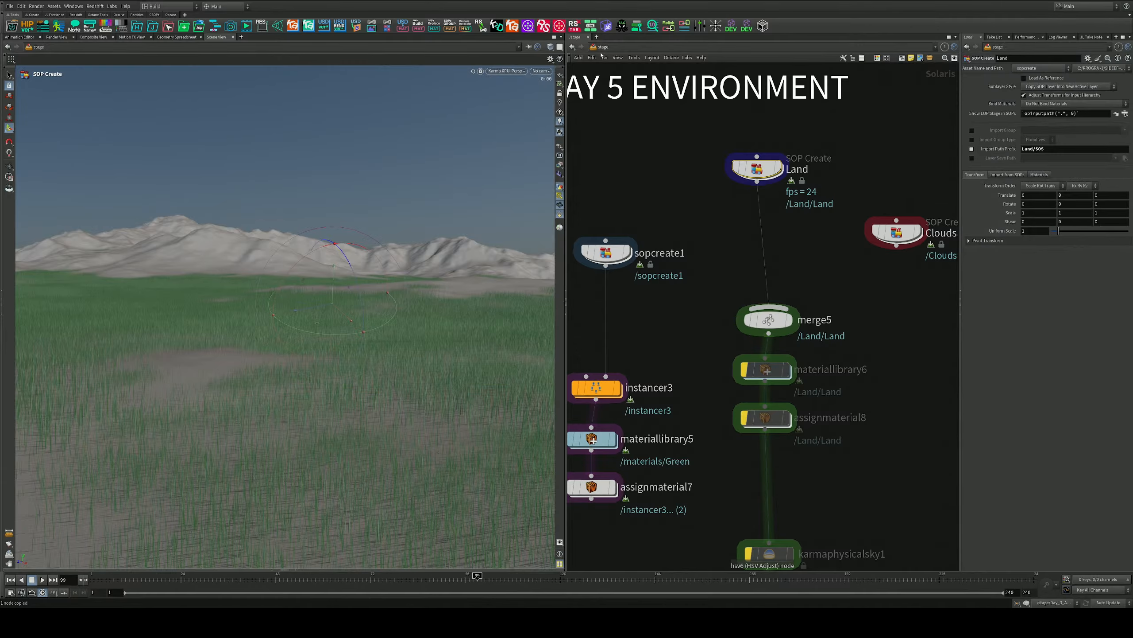
click(506, 71)
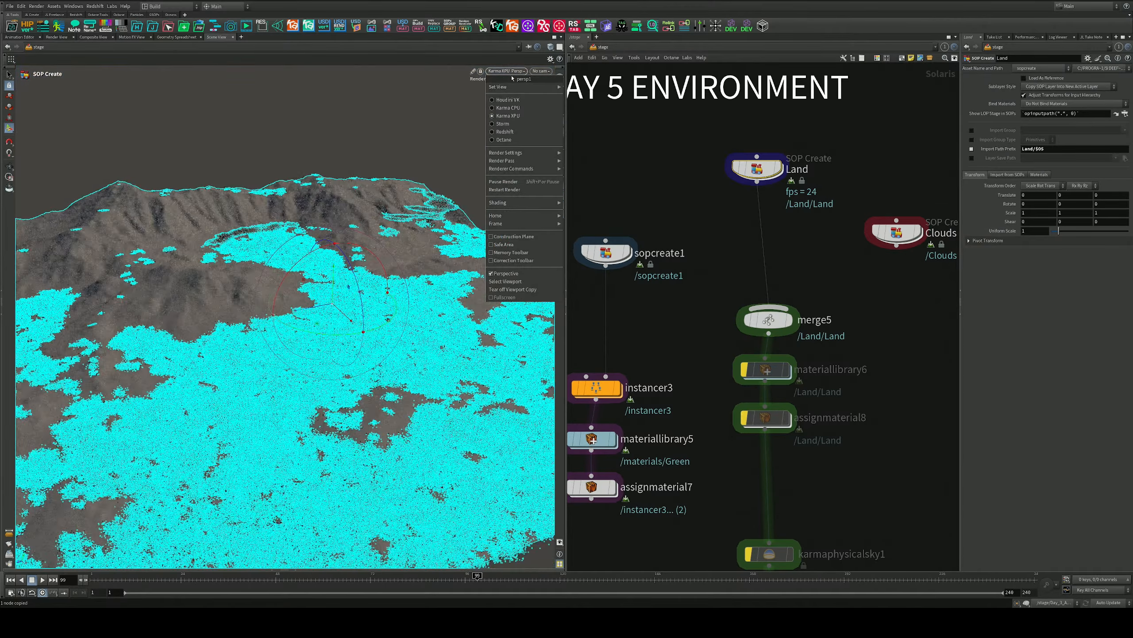
click(508, 101)
middle_drag(745, 421, 728, 313)
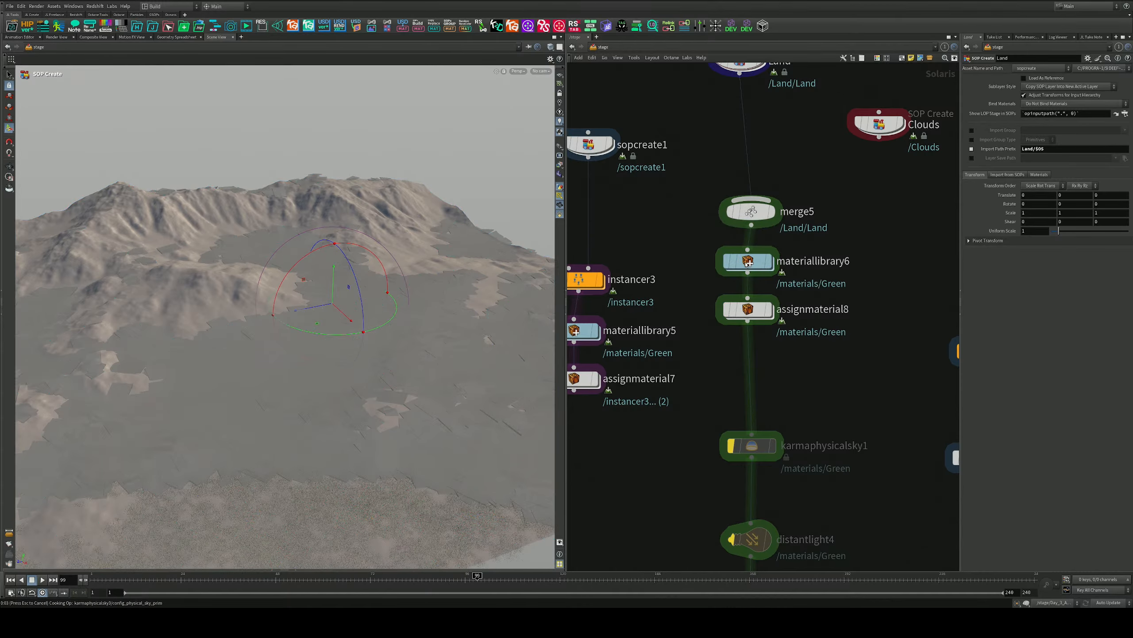
Duplicate the Green material inside materiallibrary6 and name the copy Mountain
key(ctrl+c)
double_click(748, 263)
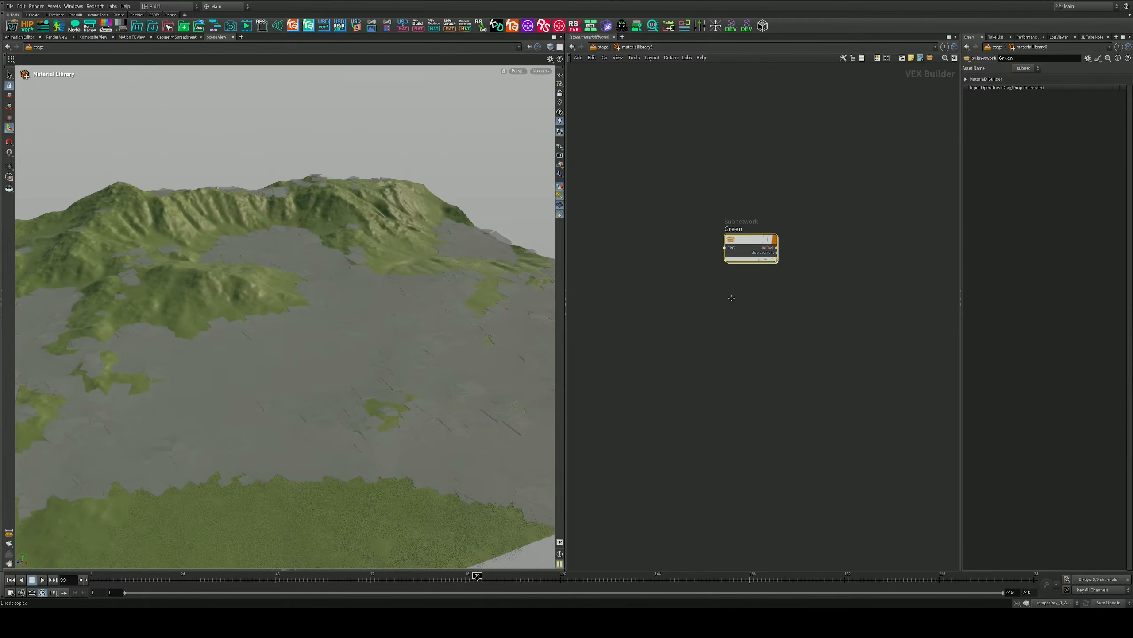
key(ctrl+v)
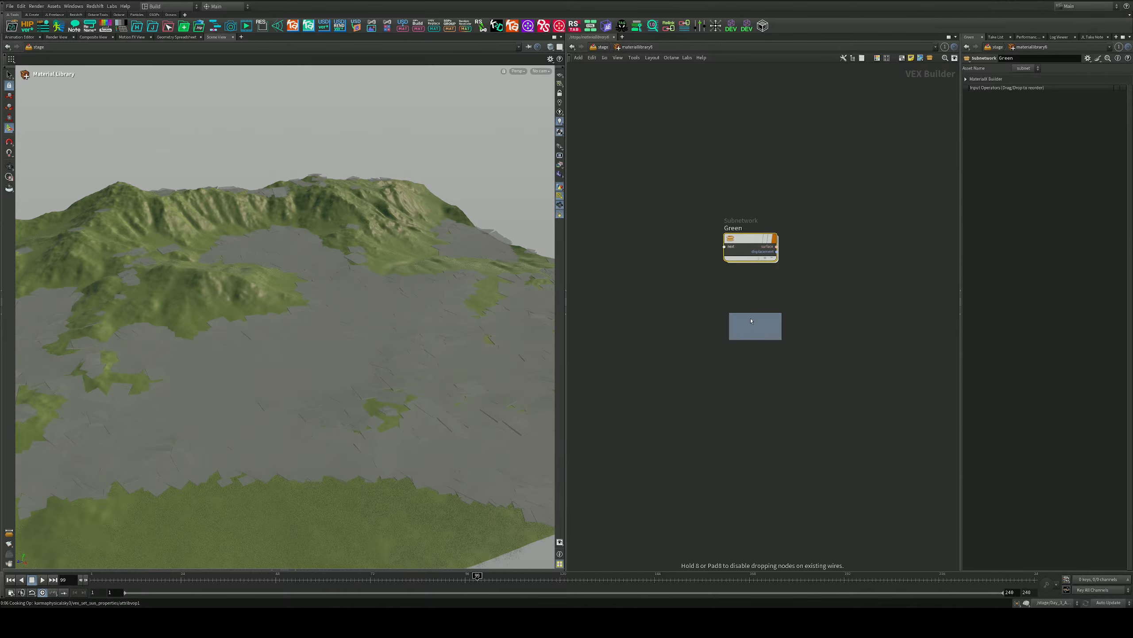
click(727, 323)
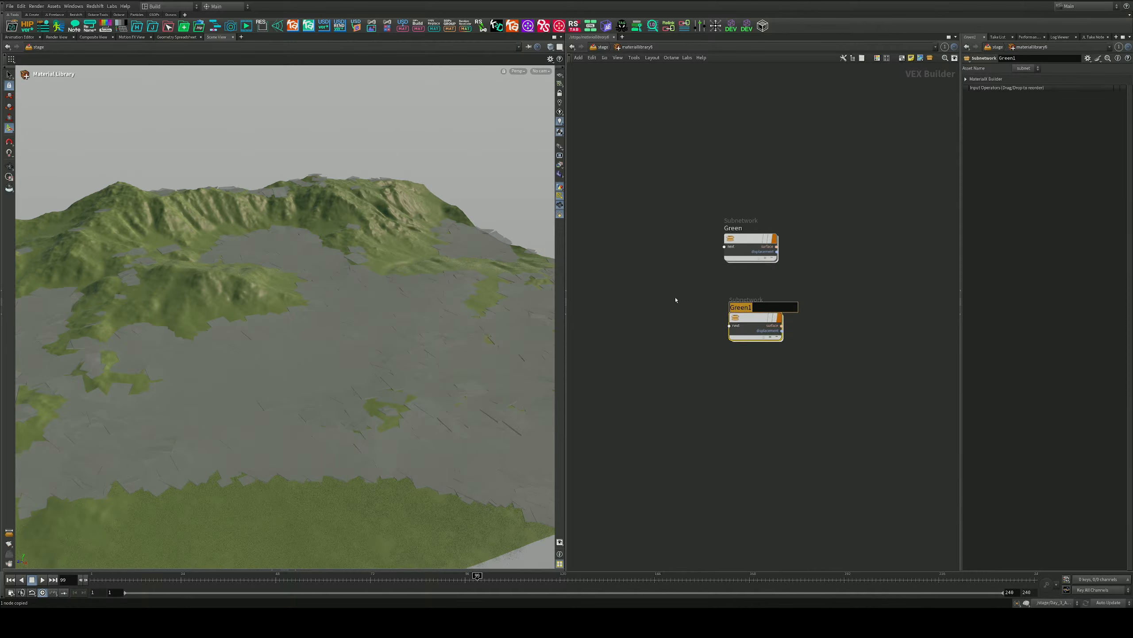
text(Mountain)
key(Return)
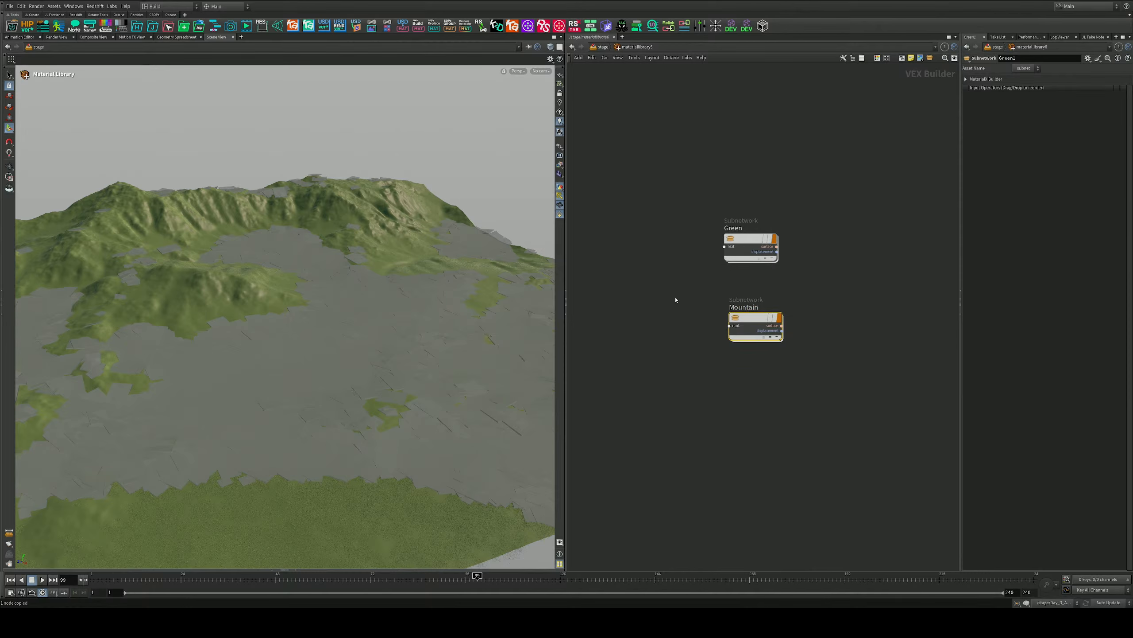
Open the Mountain material network and add an MtlX Image node beside mtlxgeomcolor1
key(ctrl+c)
click(757, 320)
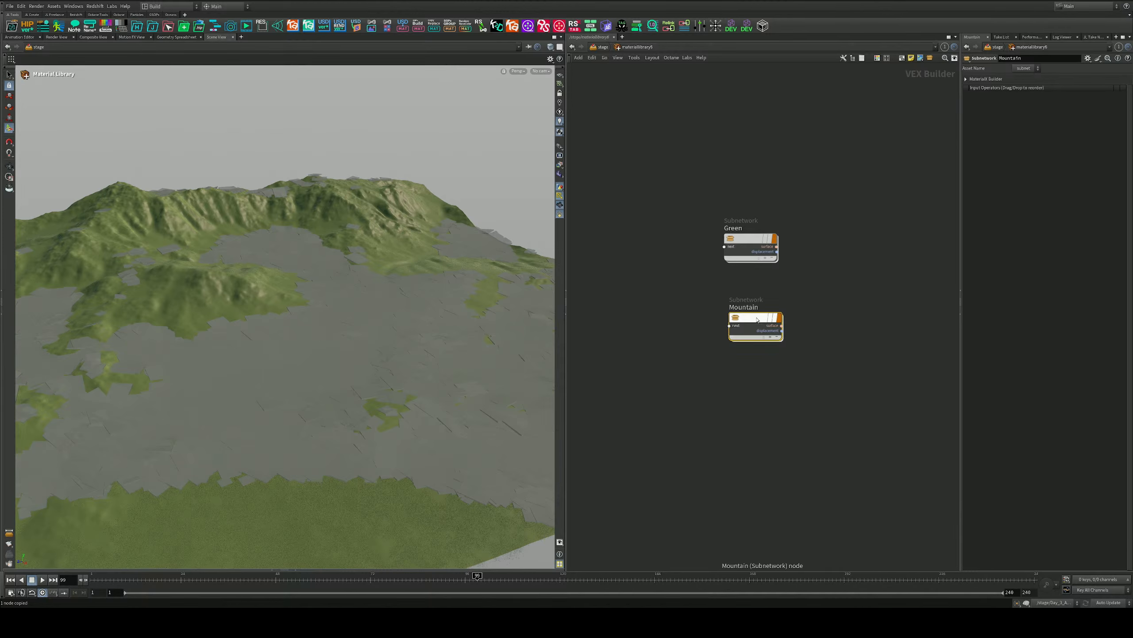
key(i)
middle_drag(610, 306, 799, 324)
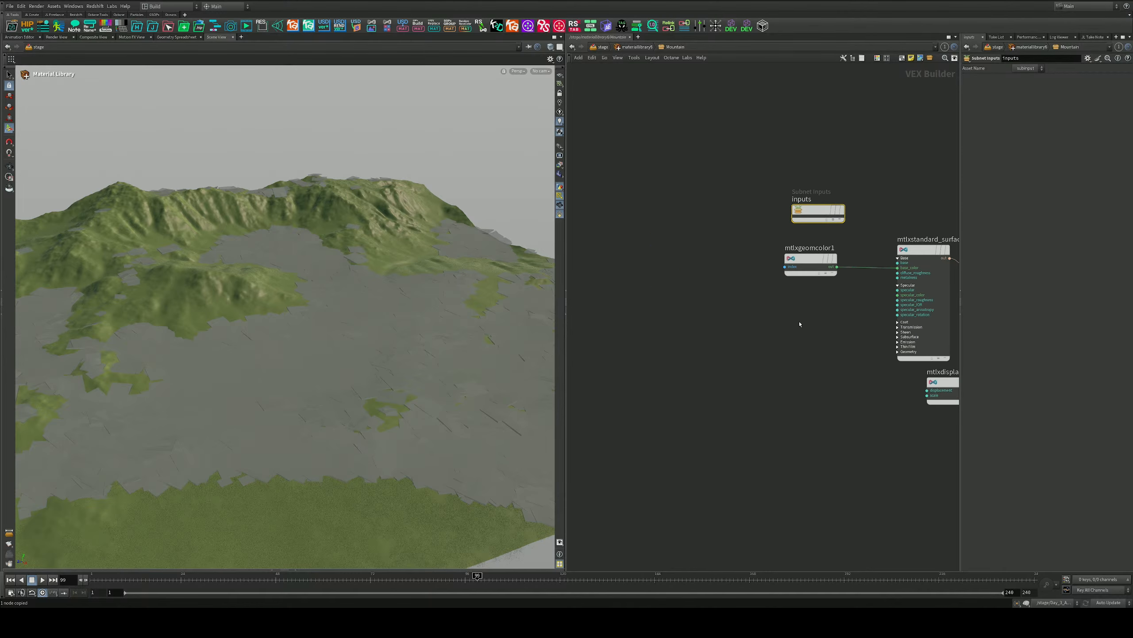
key(Tab)
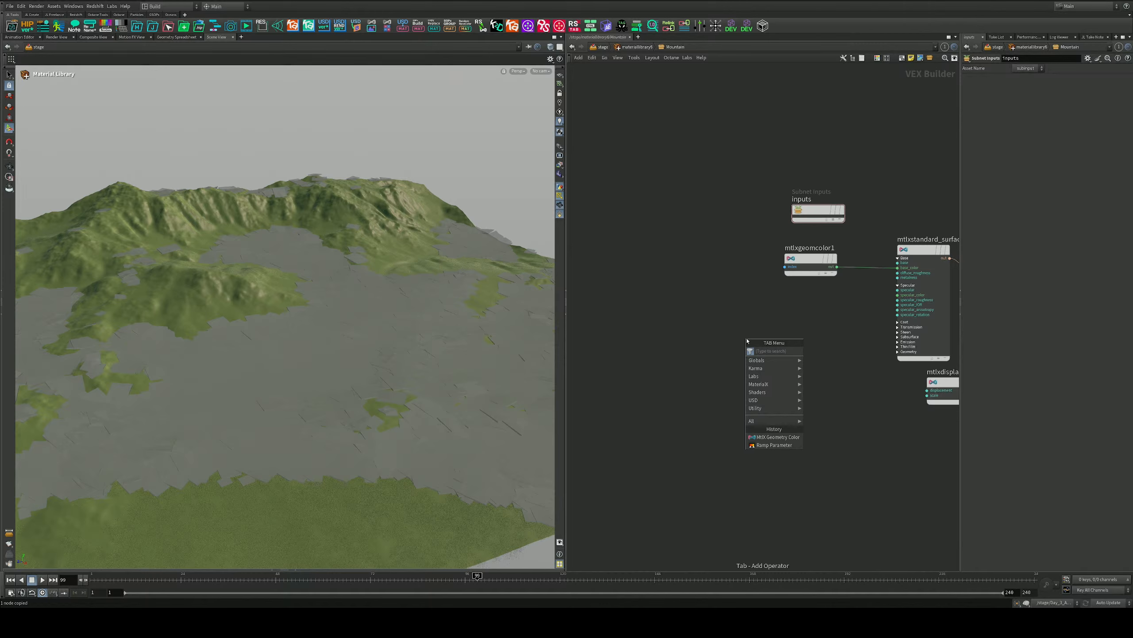
text(im)
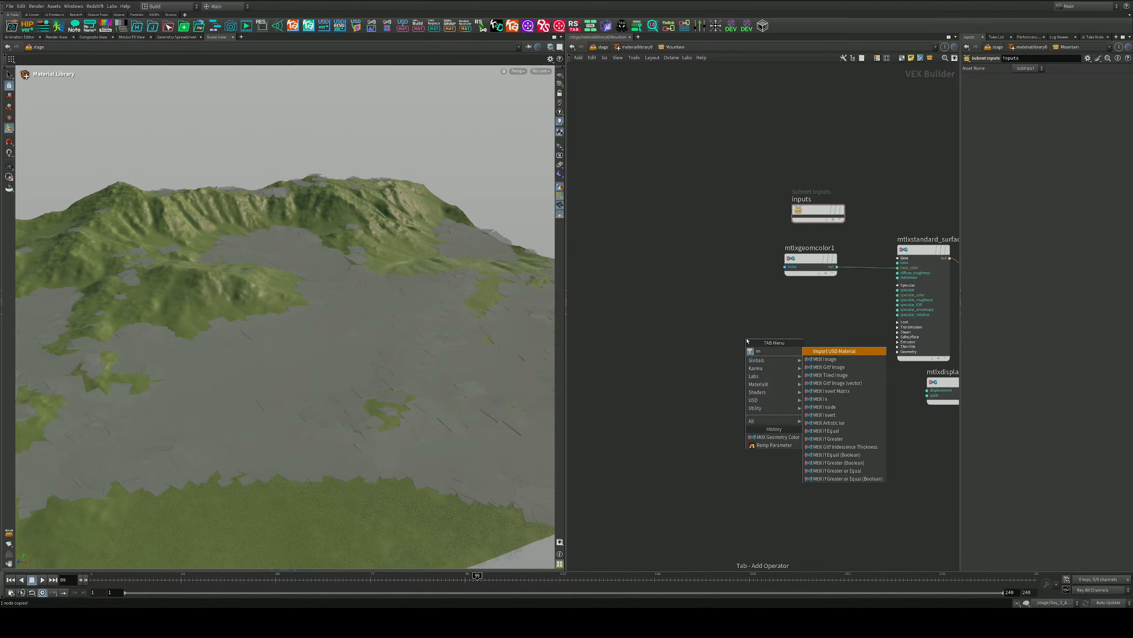
key(BackSpace)
key(BackSpace)
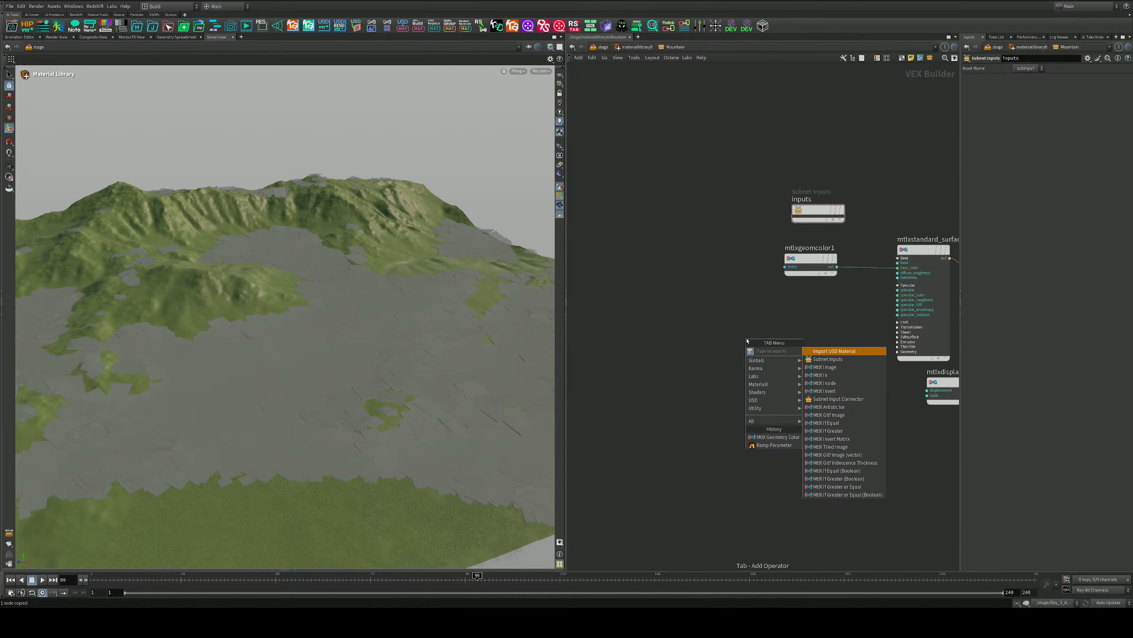
text(imge)
key(BackSpace)
key(BackSpace)
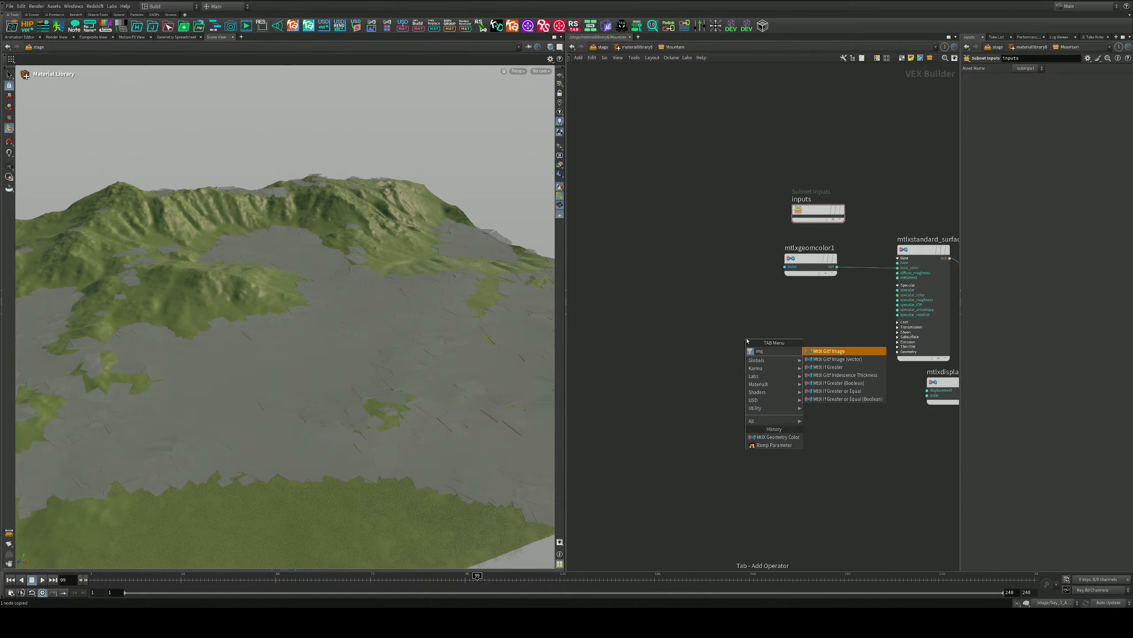
text(ag)
key(Return)
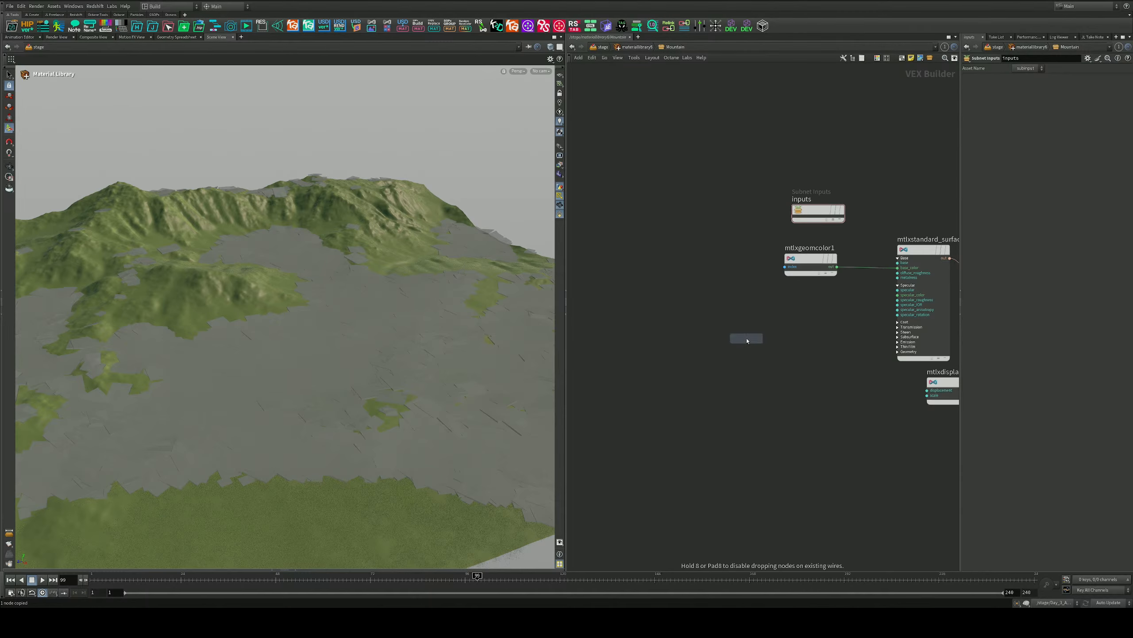
click(728, 329)
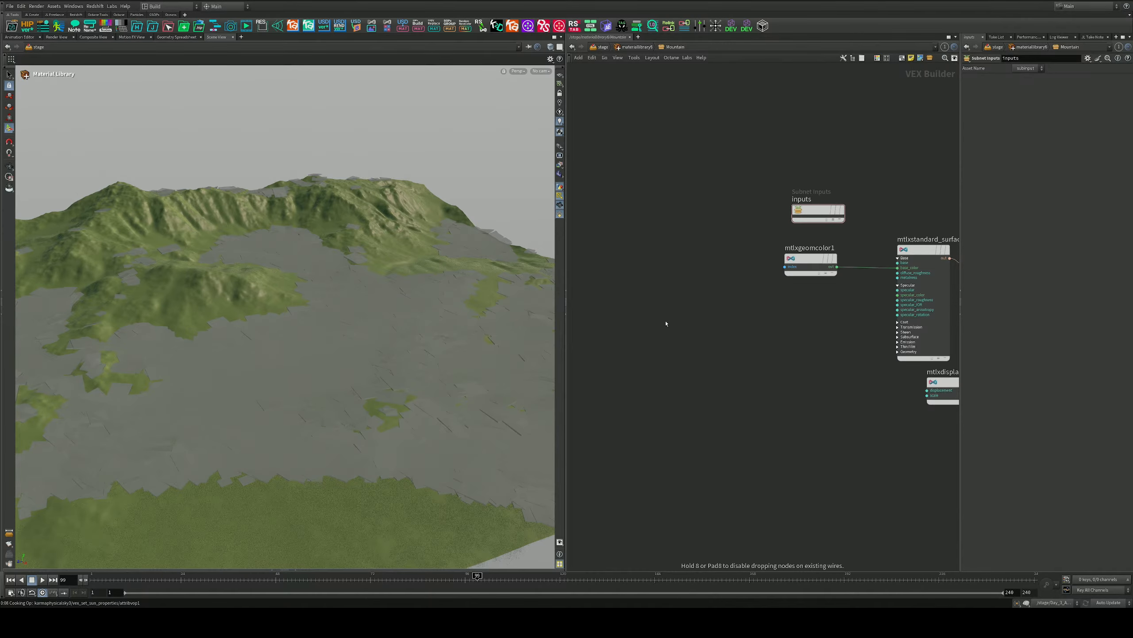
Set mtlximage1's filename to the copied FINAL_COLOR node path, prefixed with op:
key(ctrl+v)
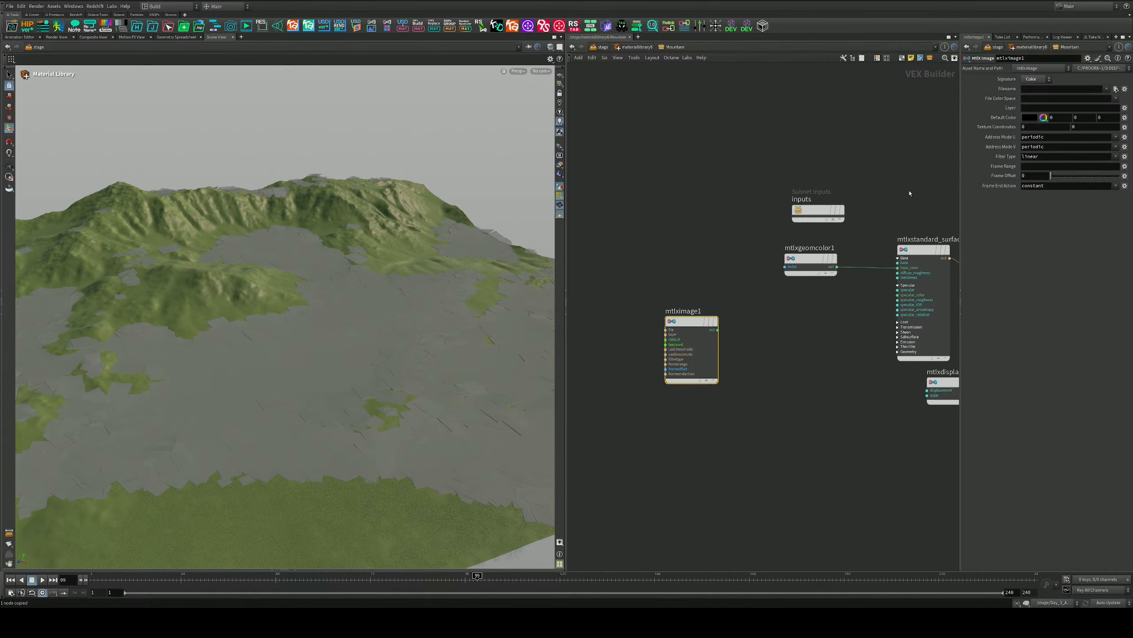
scroll(908, 193, up, 3)
scroll(908, 171, down, 3)
click(1036, 90)
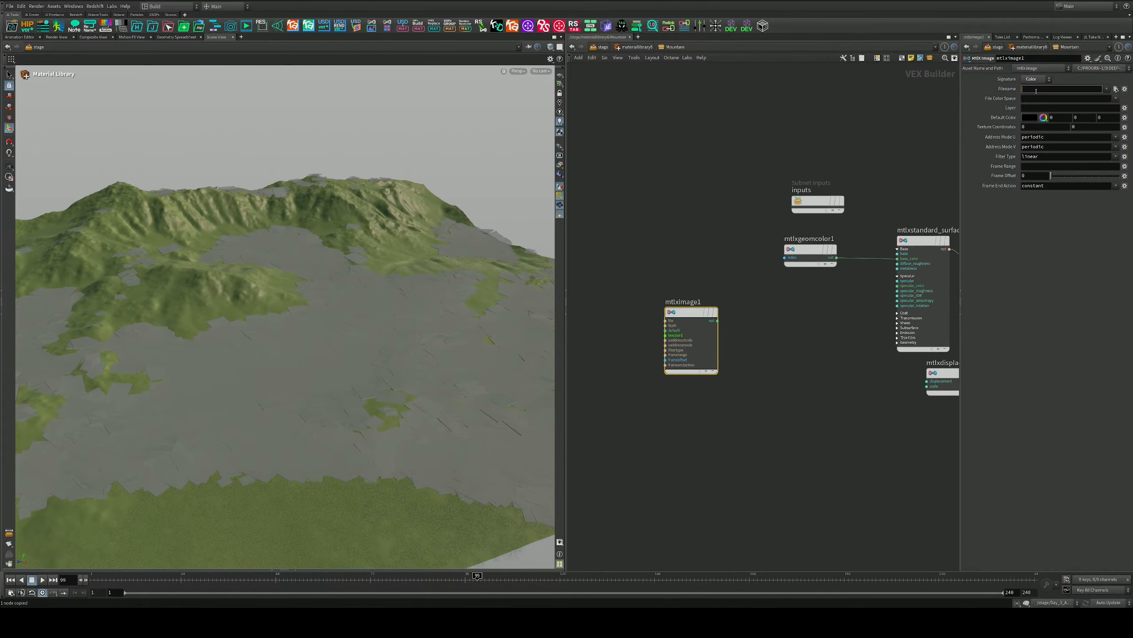
key(ctrl+v)
drag(1036, 90, 936, 82)
key(Left)
text(op:)
key(Return)
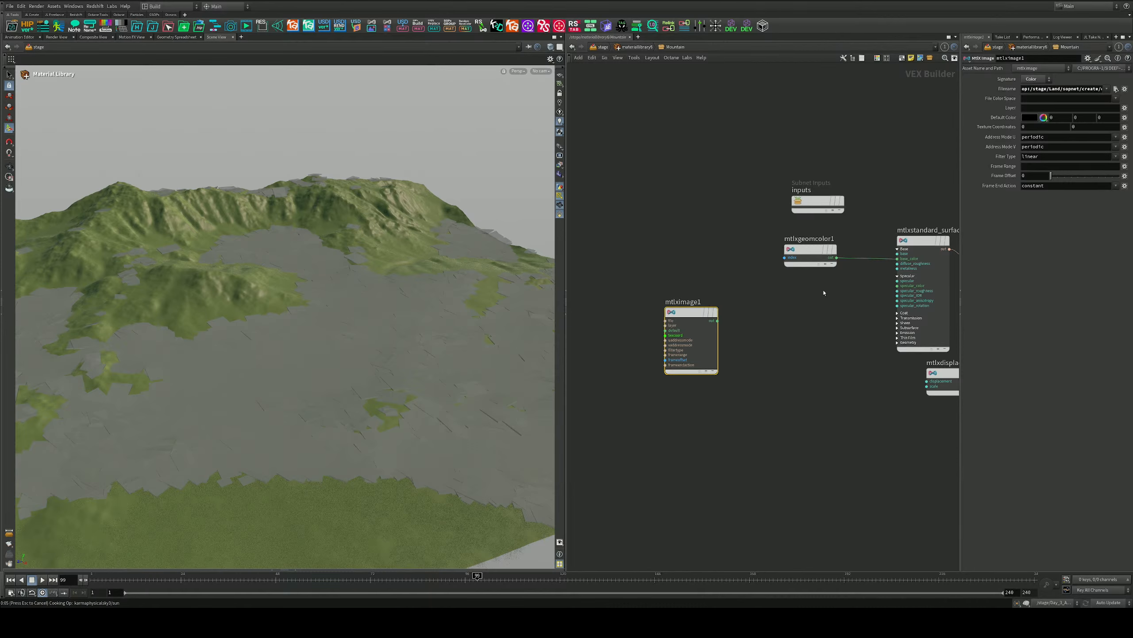
Wire mtlximage1's output into the base_color input of the Mountain material's standard surface
key(ctrl+c)
click(717, 320)
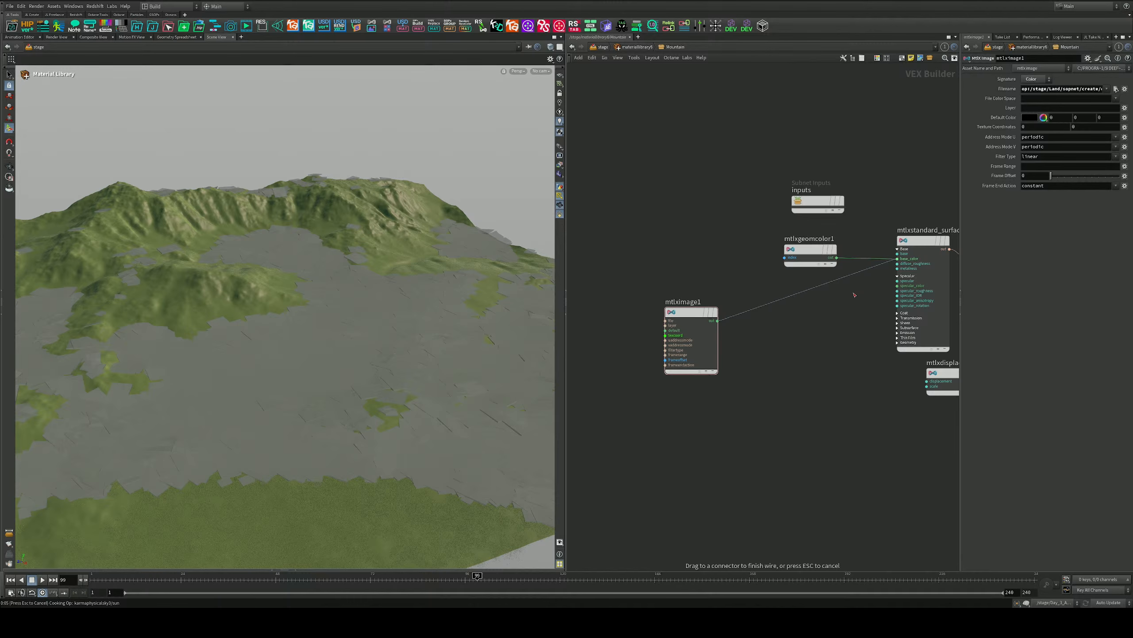
key(ctrl+c)
Return to the stage, select assignmaterial8, and reveal the scene graph below the viewport
click(631, 47)
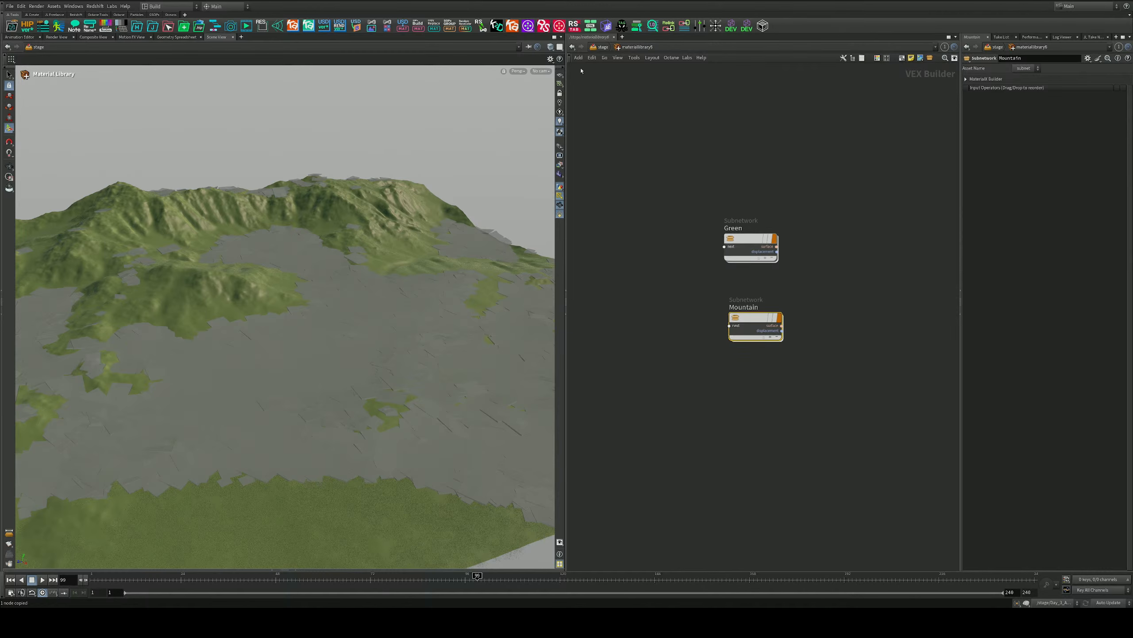
click(601, 51)
key(Down)
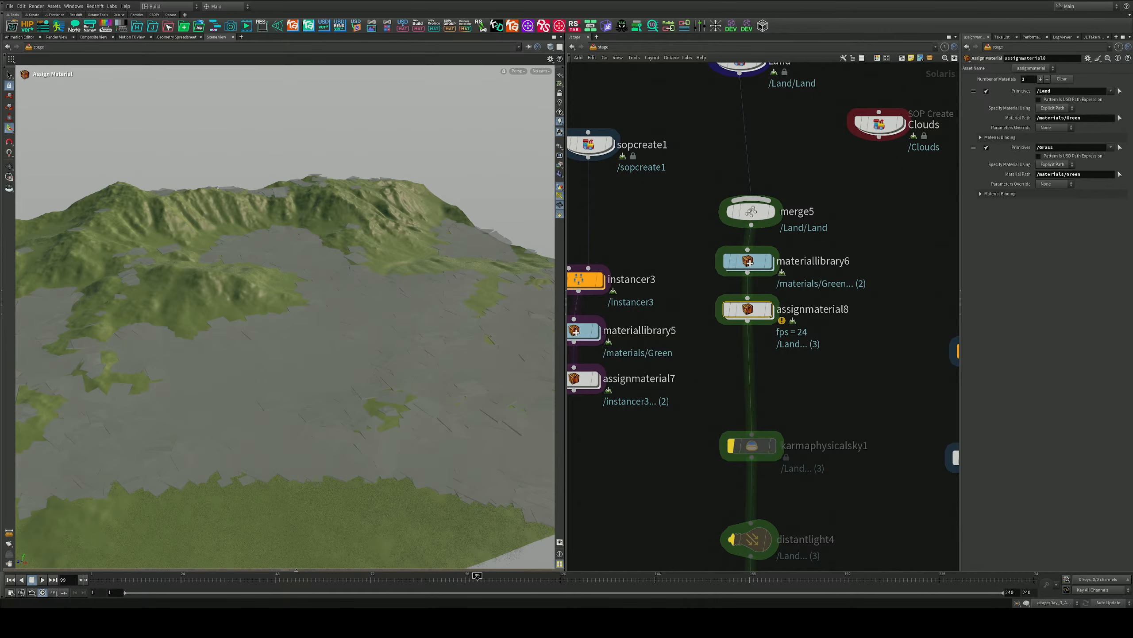
click(288, 569)
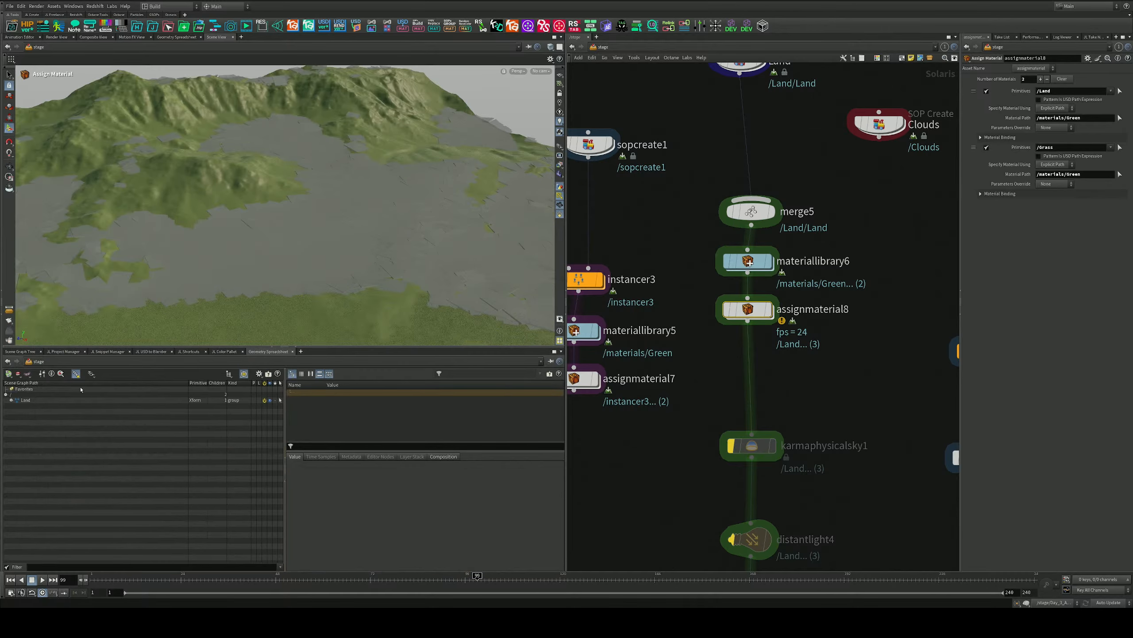
Expand Land in the scene graph, select its height mesh, and look through the primitives listed beneath it
click(11, 400)
click(28, 406)
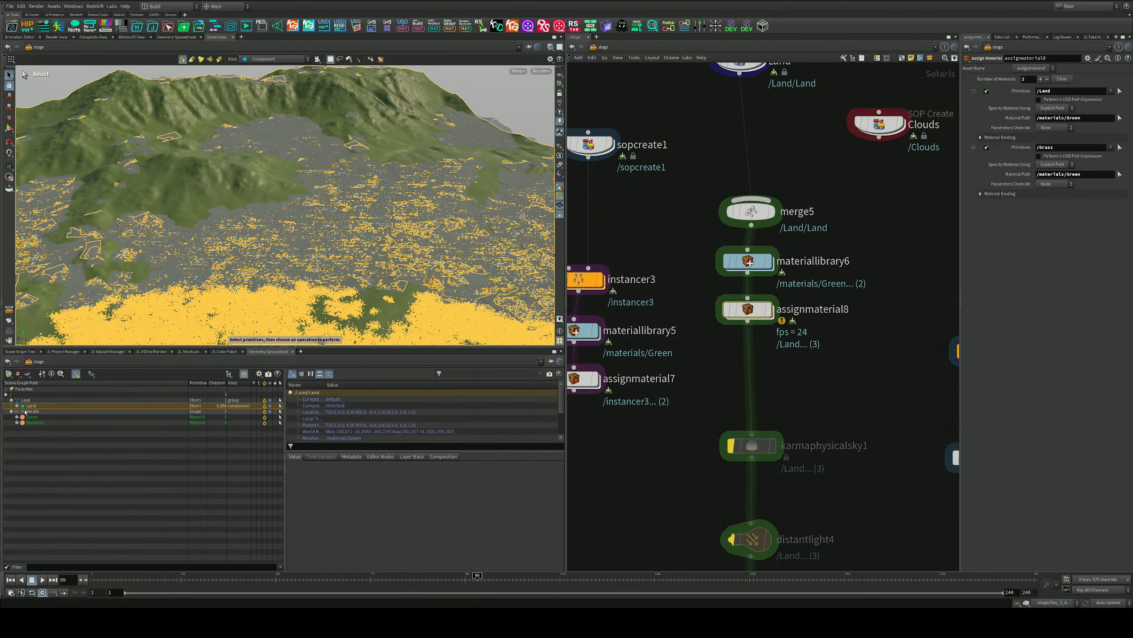
click(17, 406)
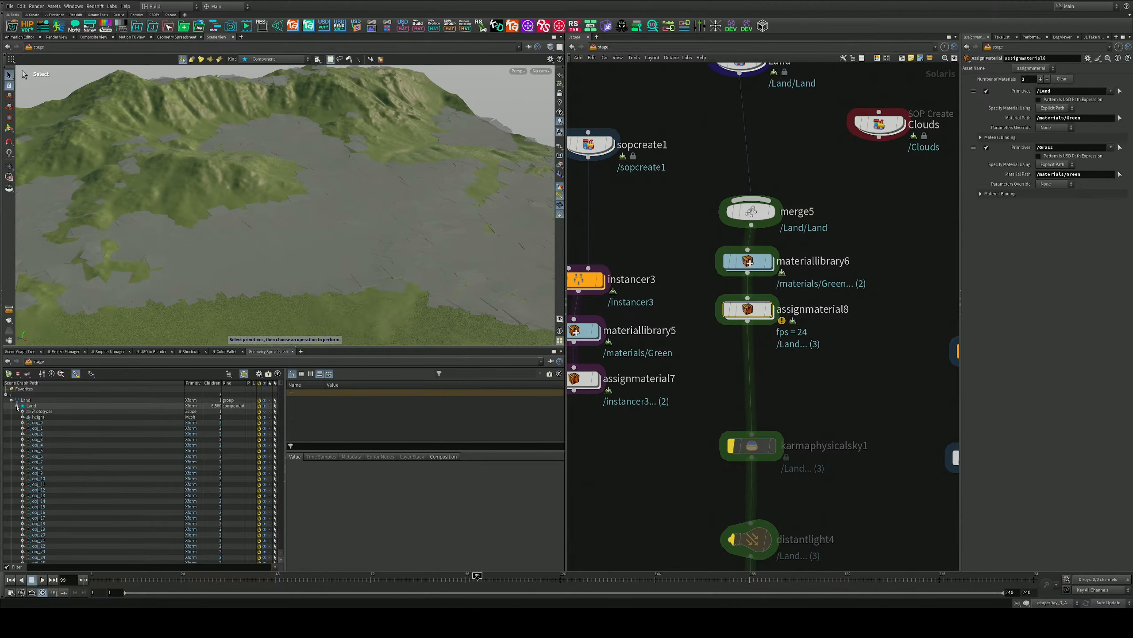
click(38, 417)
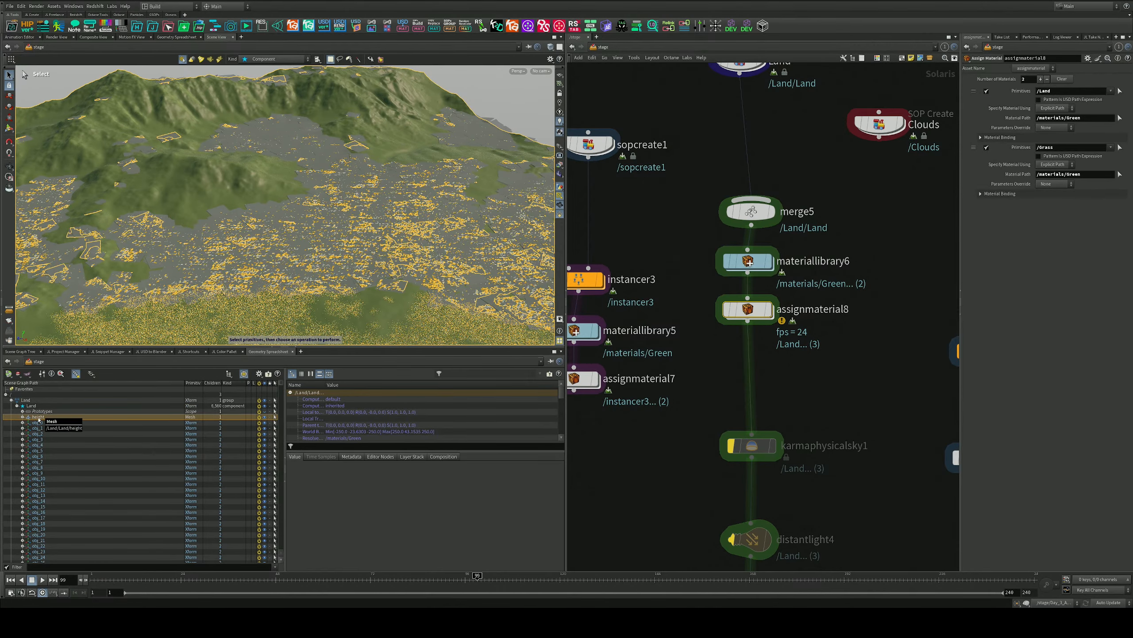
scroll(39, 420, down, 20)
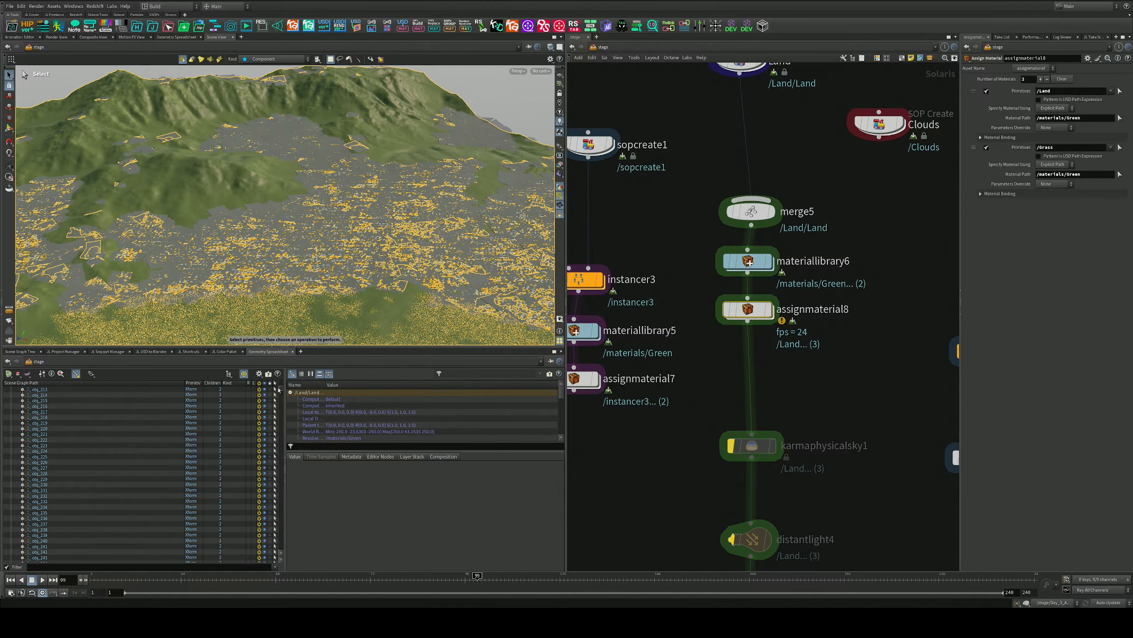
drag(281, 389, 285, 551)
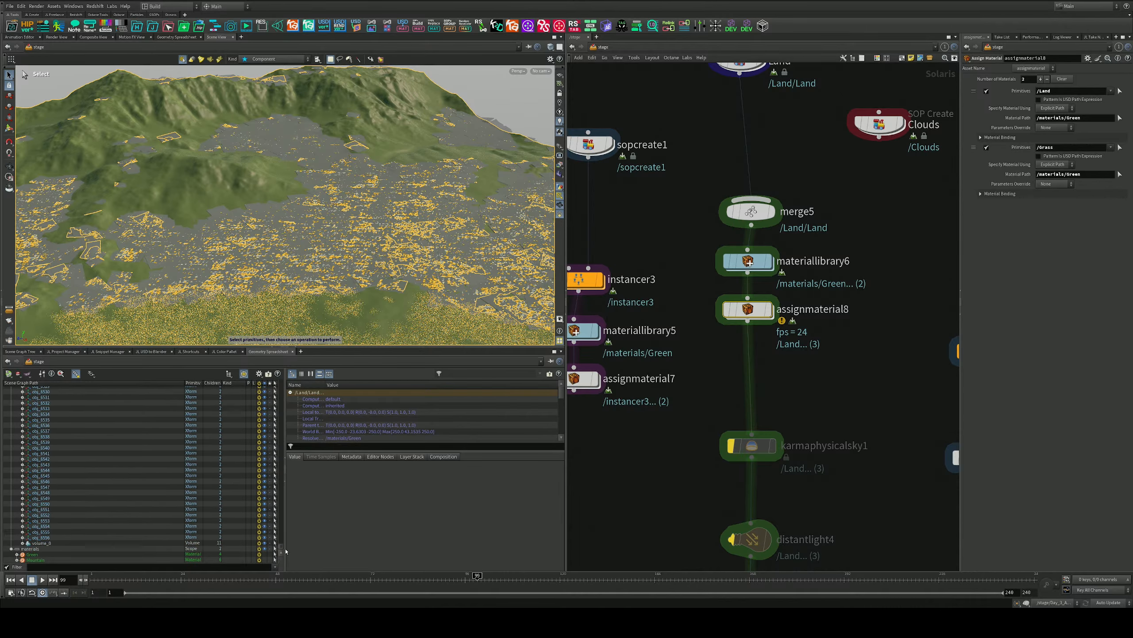
drag(286, 551, 307, 382)
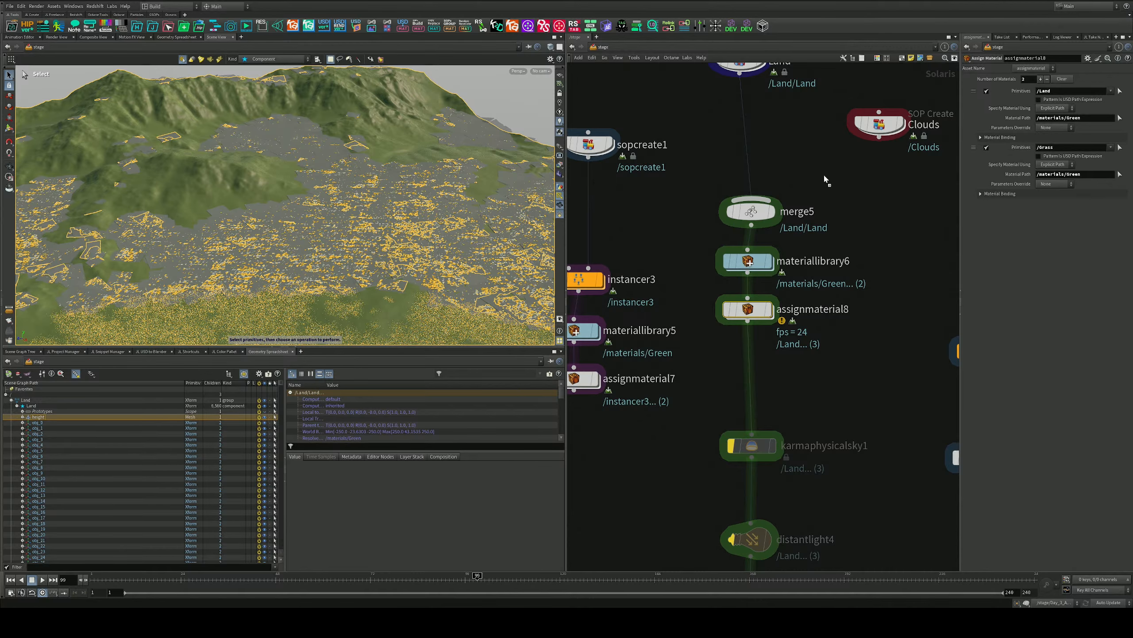
click(68, 406)
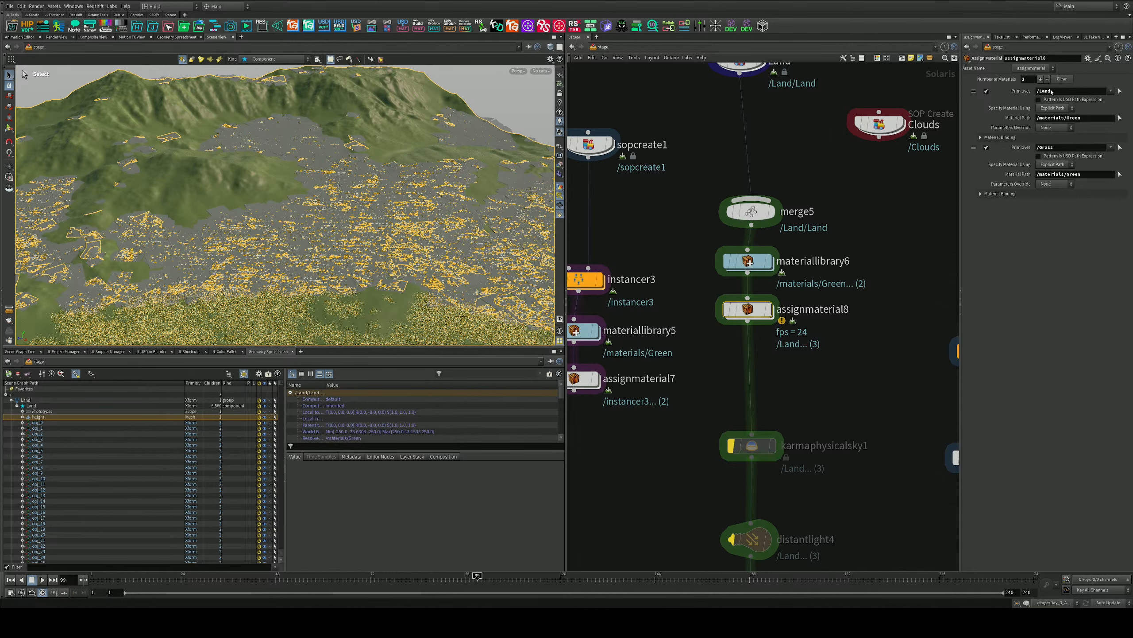
Add a third assignment in assignmaterial8 binding /materials/Mountain to /Land/Land/height, and display that node
click(1040, 78)
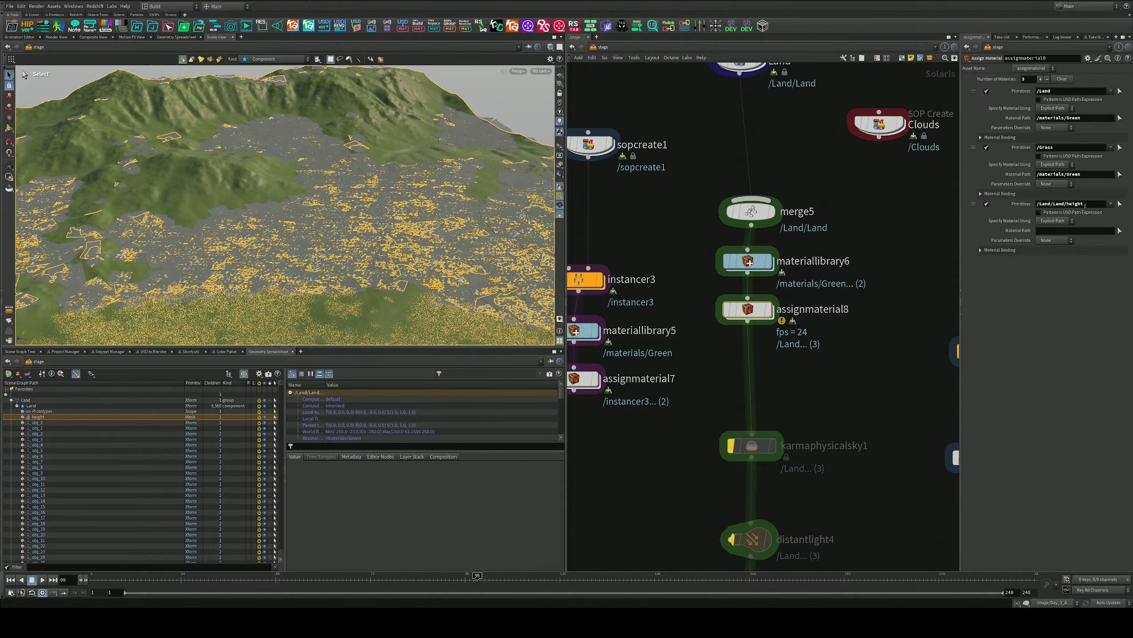
click(1121, 230)
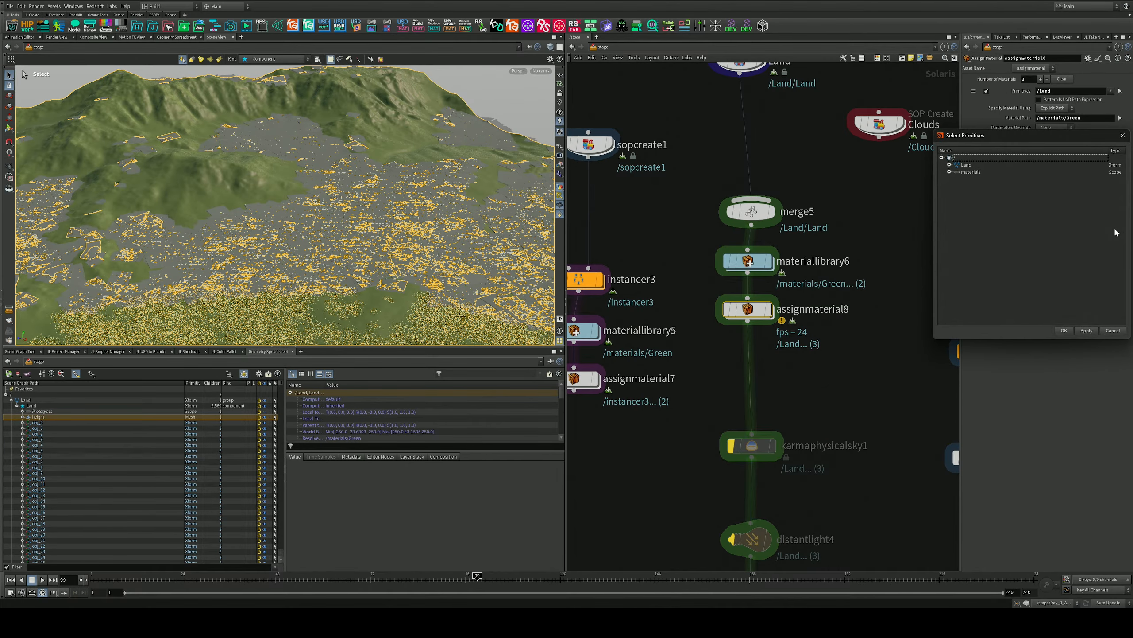
click(949, 172)
click(981, 185)
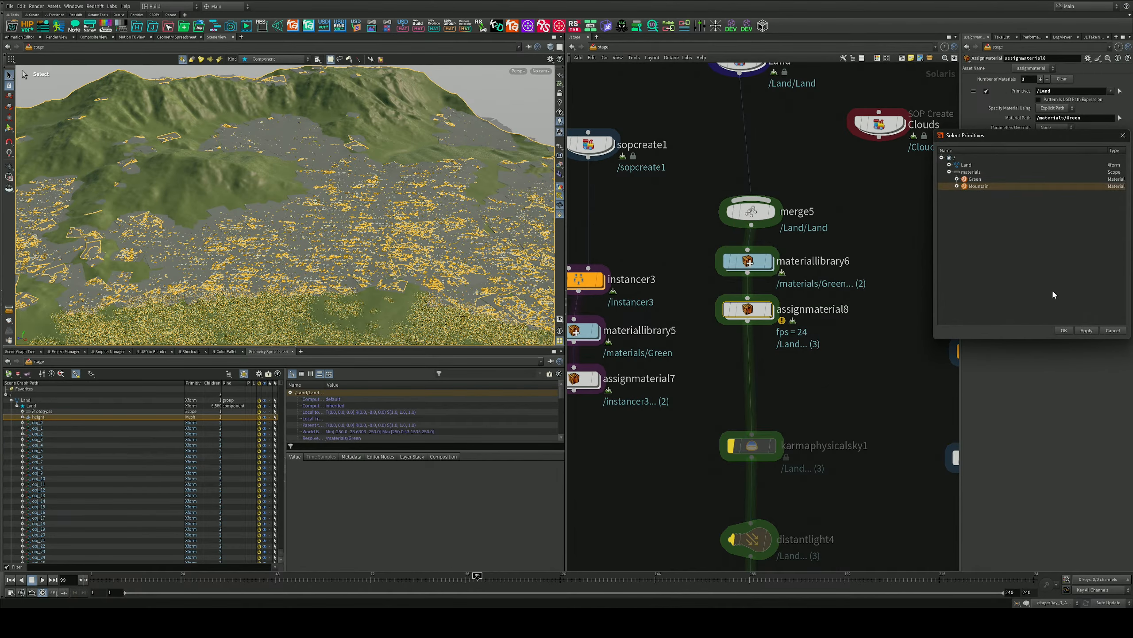
click(1065, 332)
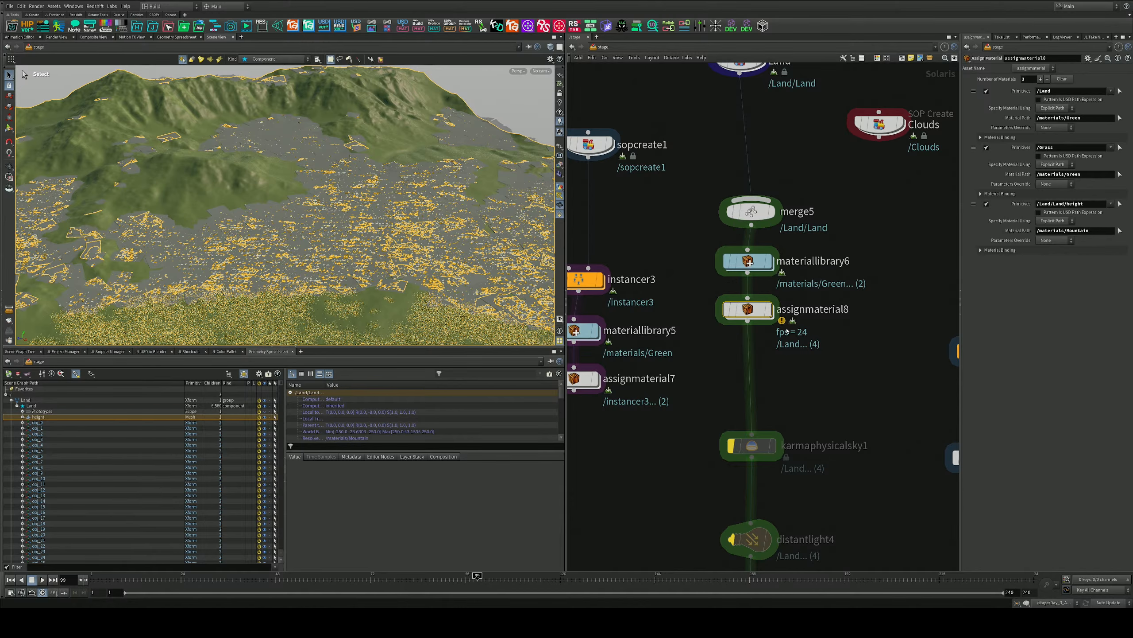
mouse_move(771, 315)
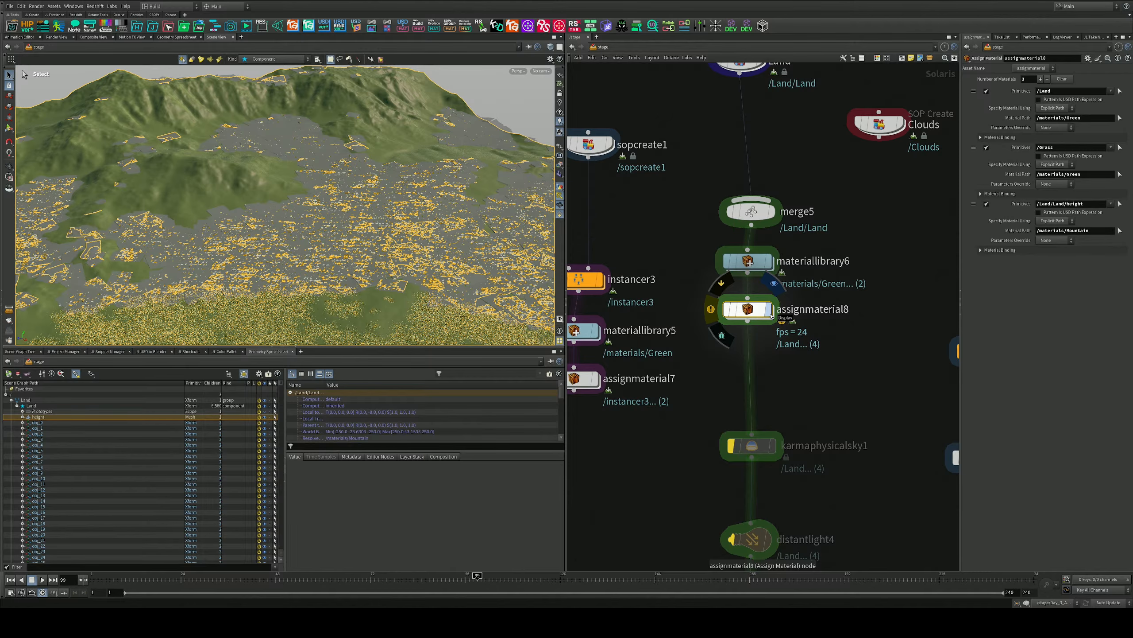
click(772, 316)
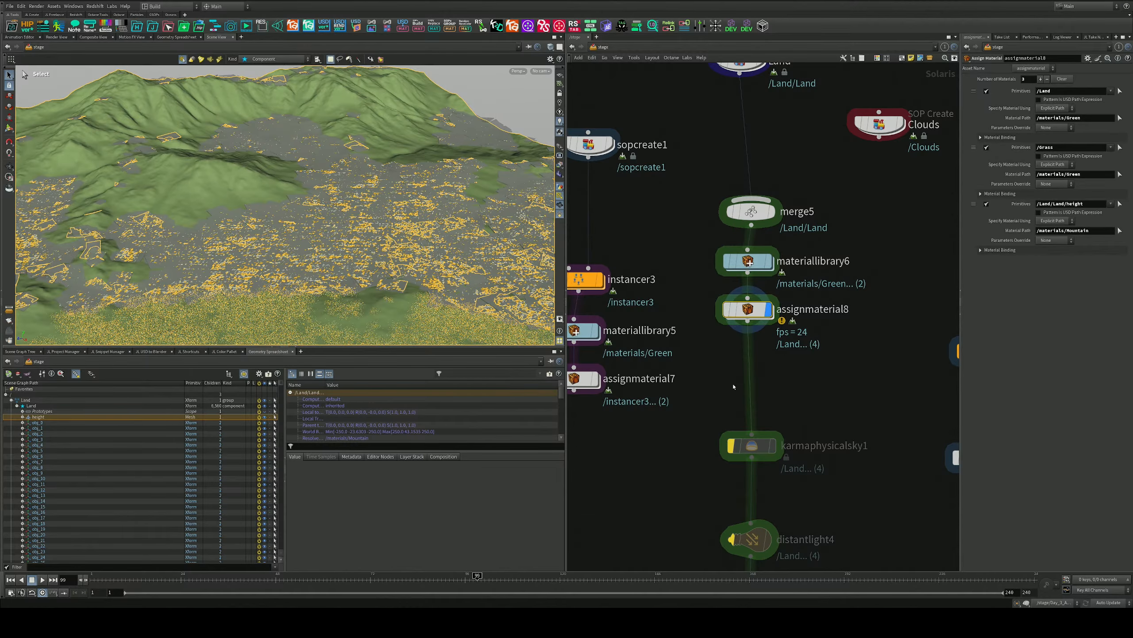
Inside the Land geometry network, cut the wire from heightfield_scatter4 into merge2
key(h)
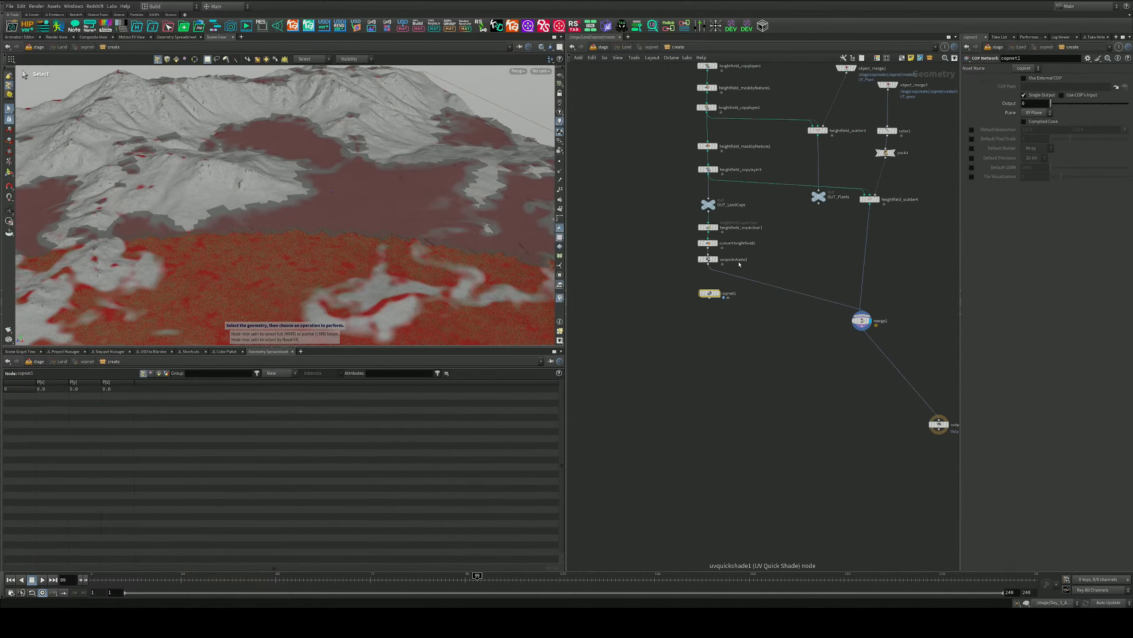
scroll(746, 264, down, 2)
middle_drag(830, 257, 711, 267)
scroll(711, 267, up, 2)
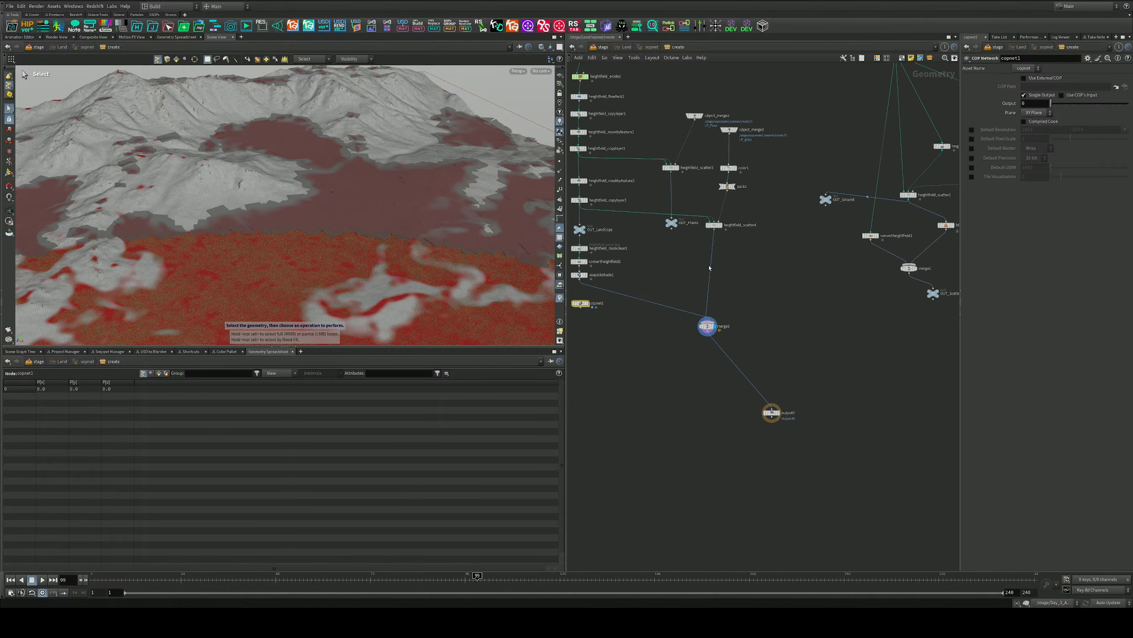
key(y)
drag(701, 257, 775, 288)
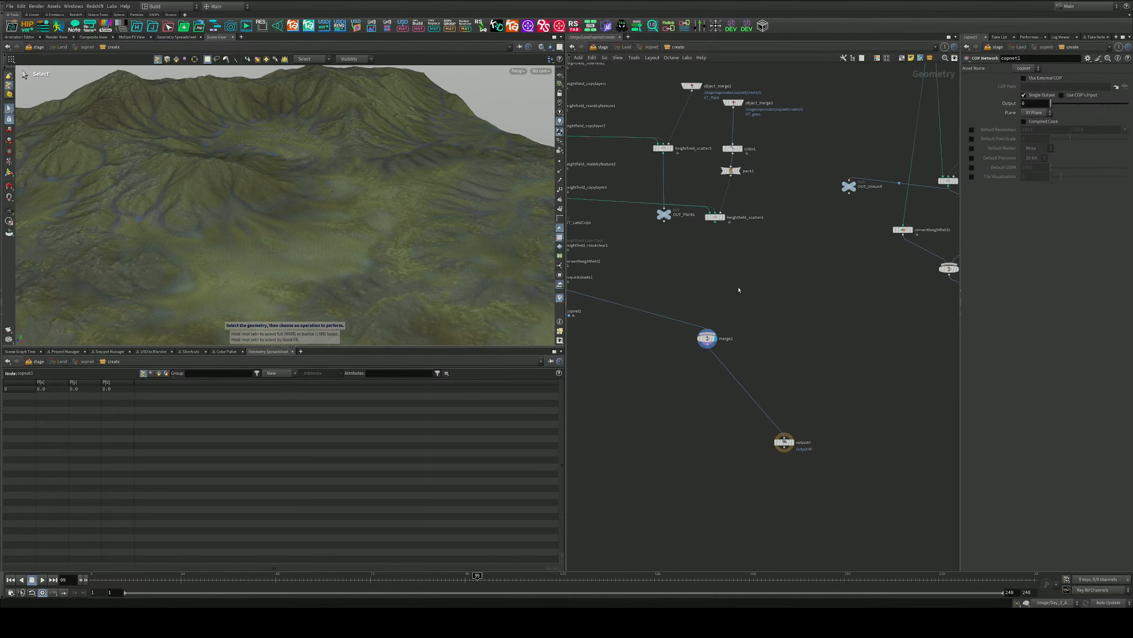
Locate the uvquickshade1 node beneath OUT_LandCops in the Land network and make it the displayed node
scroll(724, 362, down, 2)
middle_drag(725, 362, 771, 327)
scroll(831, 391, up, 5)
scroll(833, 395, up, 1)
middle_drag(660, 104, 749, 245)
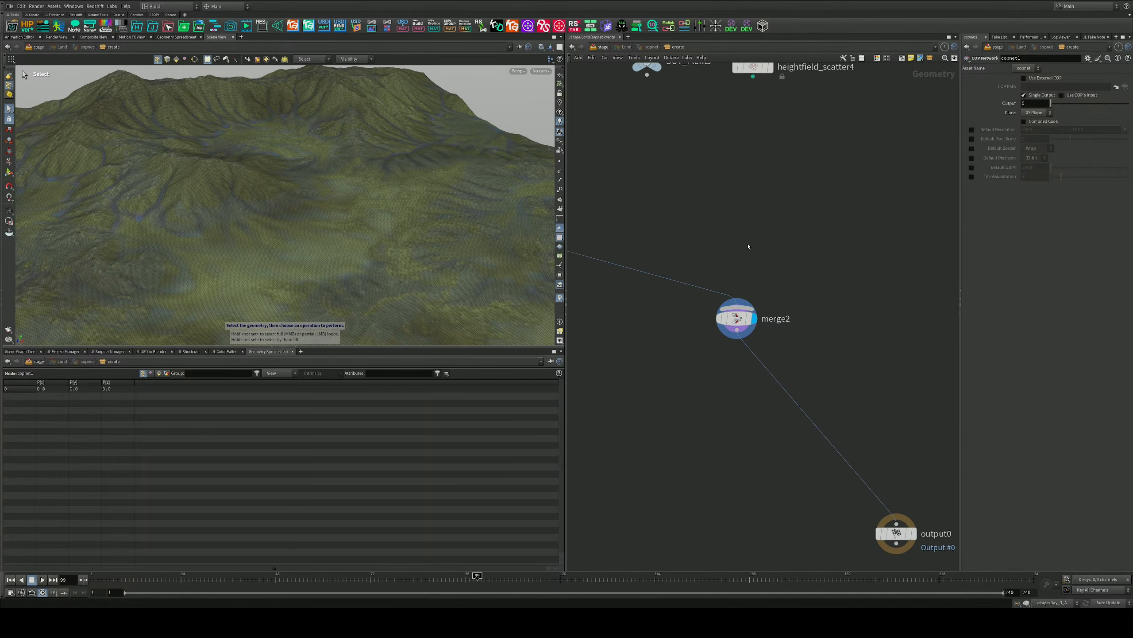
scroll(612, 211, down, 1)
middle_drag(611, 211, 832, 352)
scroll(752, 339, up, 2)
middle_drag(683, 326, 850, 295)
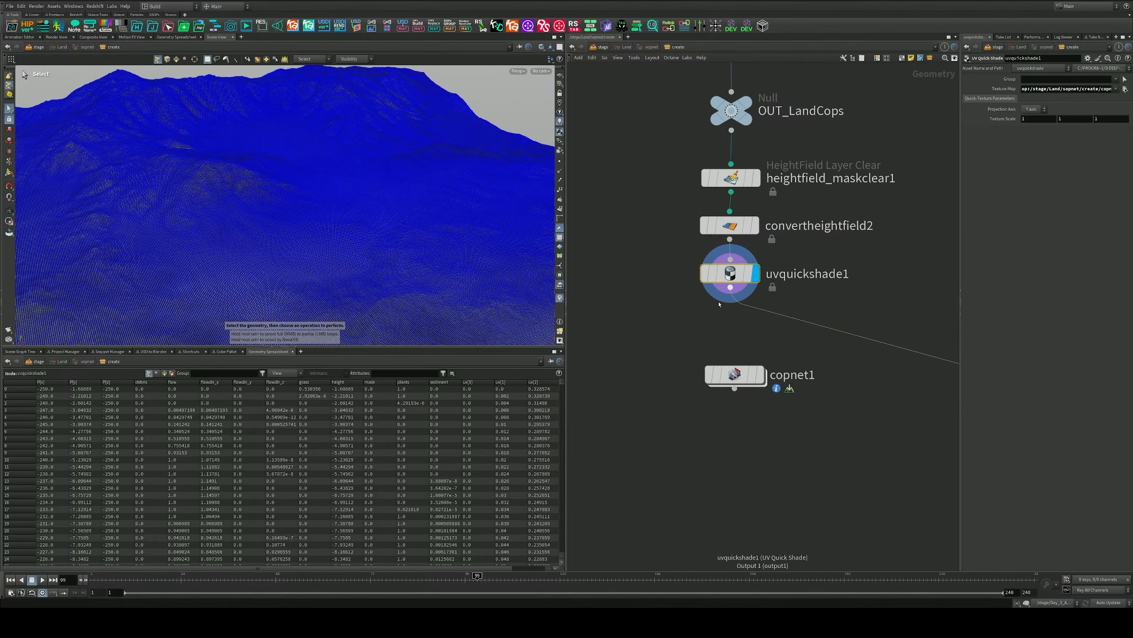
middle_drag(860, 307, 730, 340)
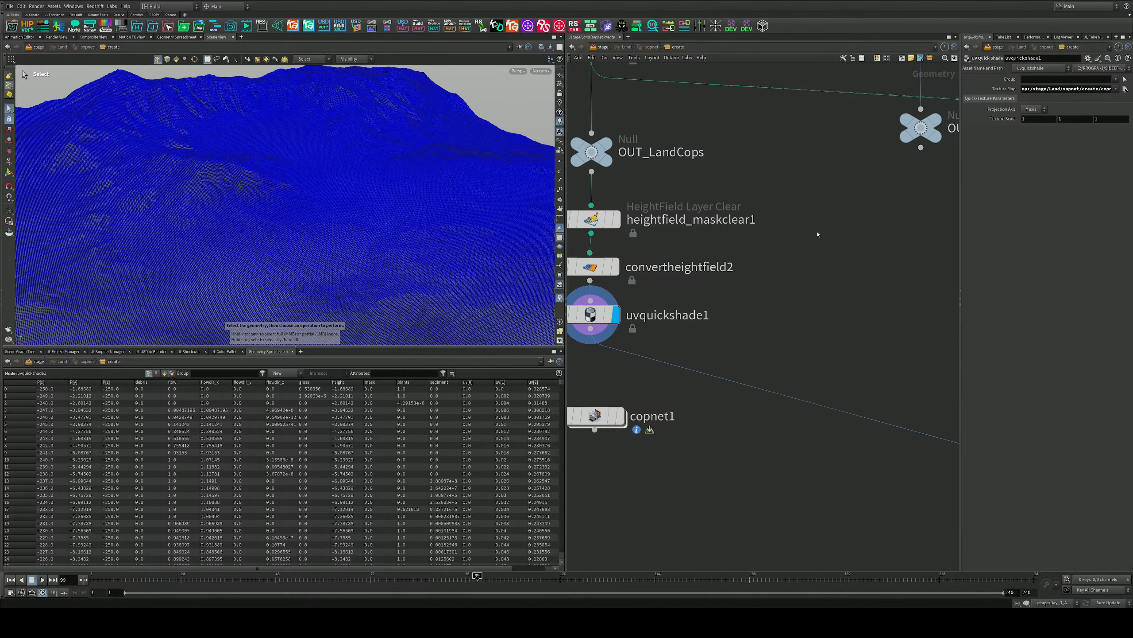
middle_drag(818, 234, 905, 281)
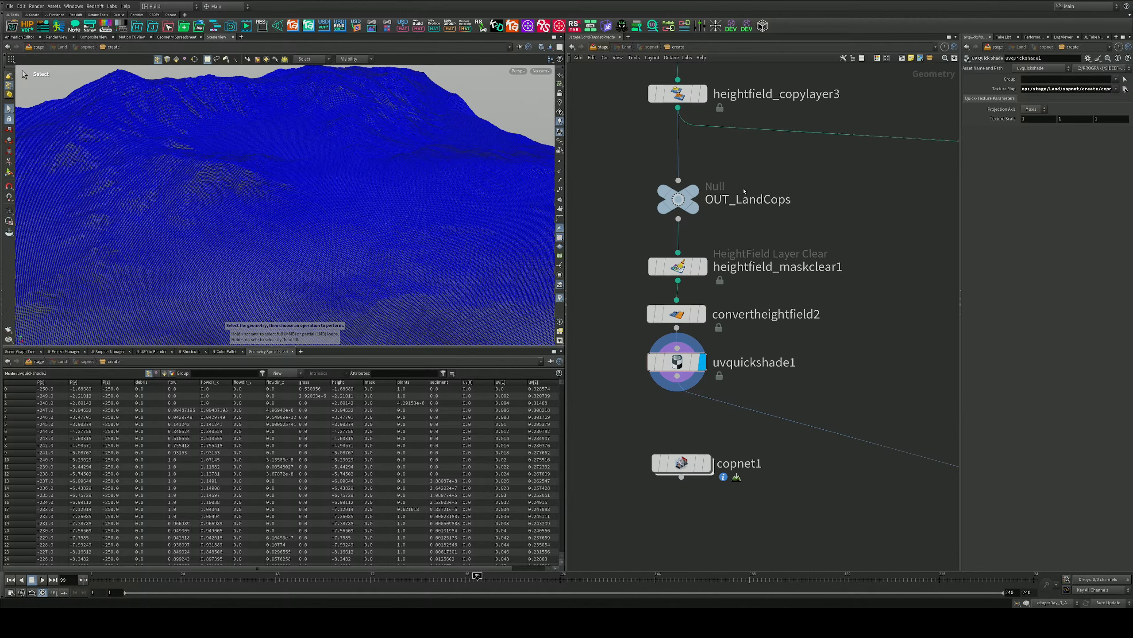
In materiallibrary6's Mountain material, wire mtlxgeomcolor1 into the standard surface's base_color in place of mtlximage1
key(u)
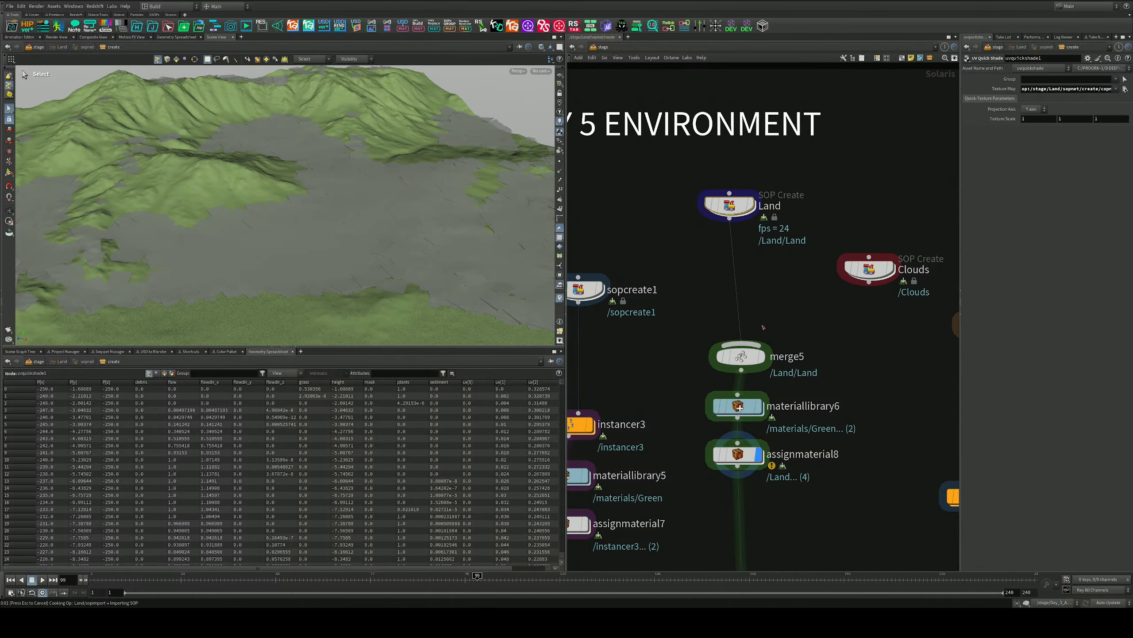
double_click(752, 412)
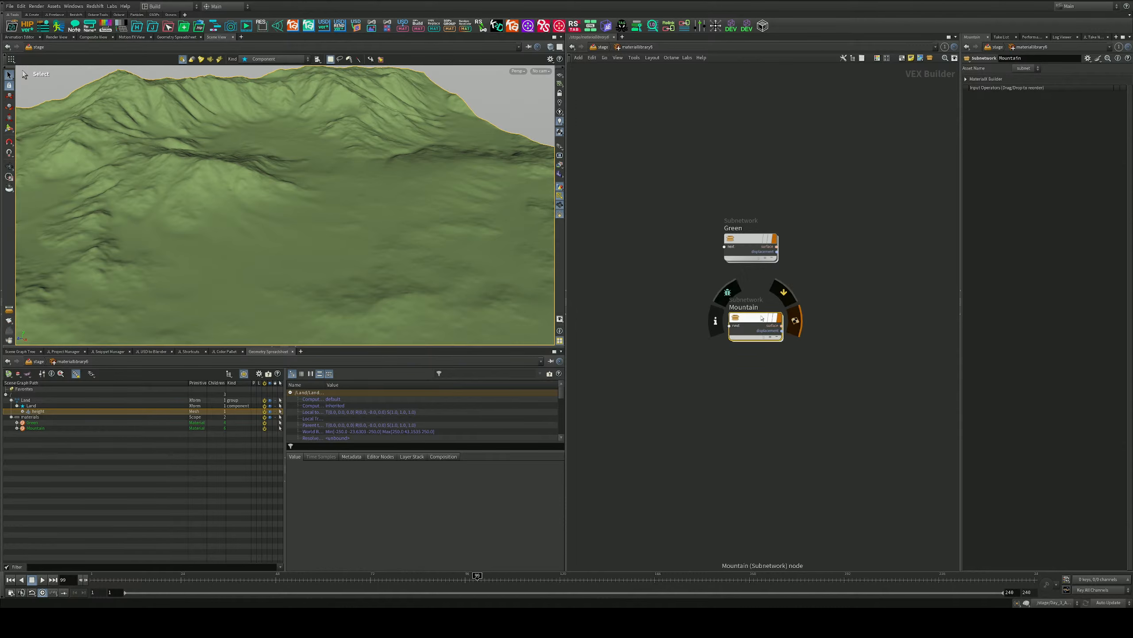
double_click(762, 318)
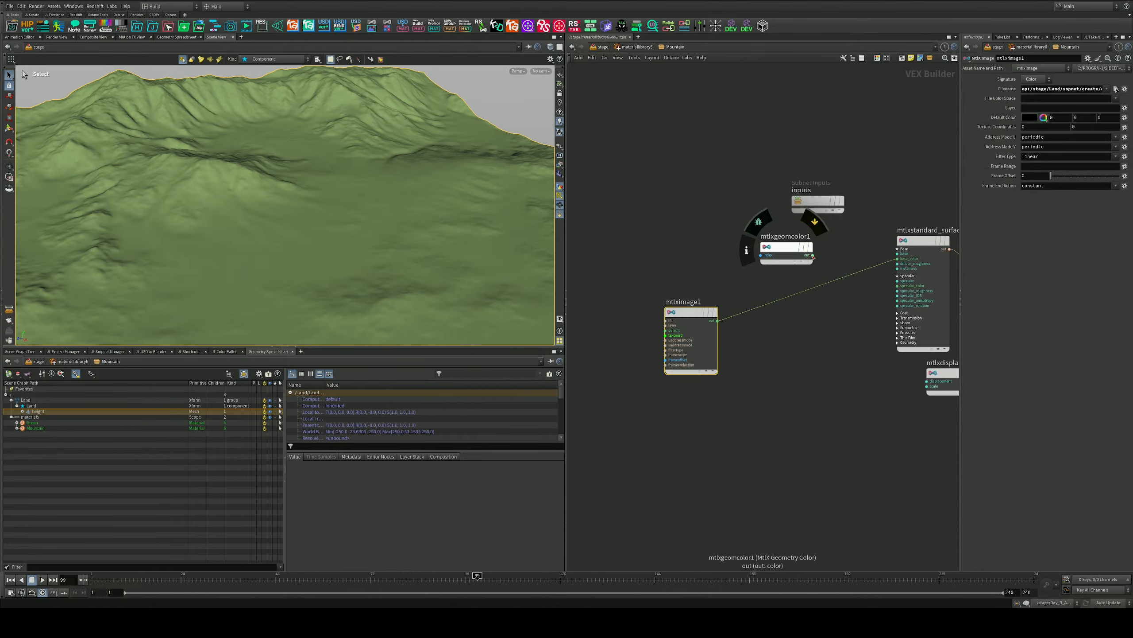
drag(813, 256, 897, 259)
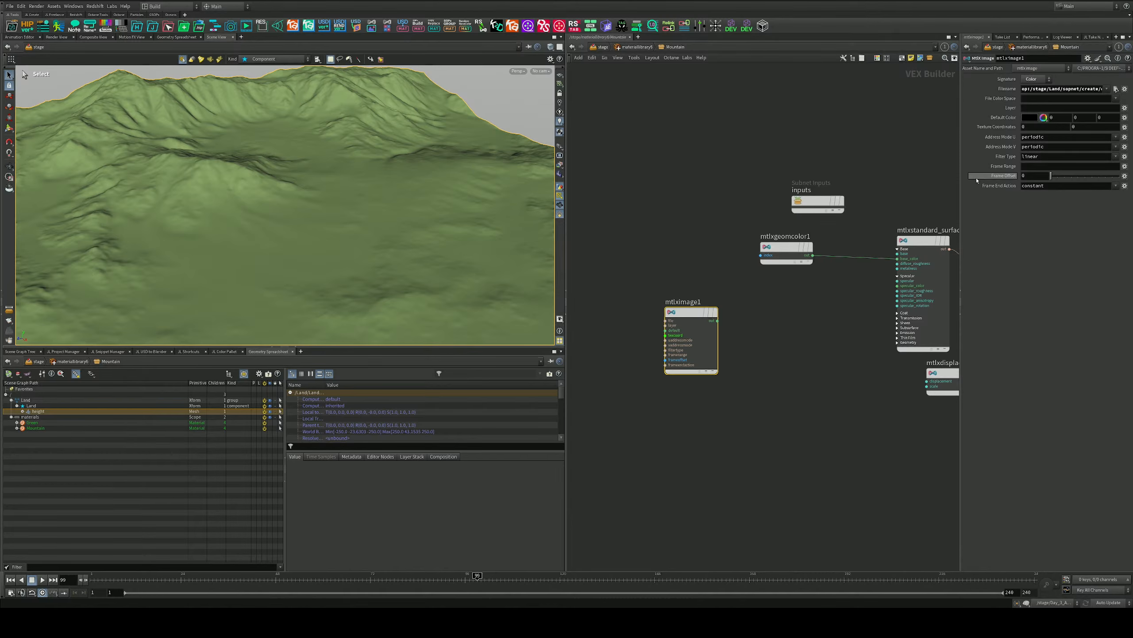
click(786, 249)
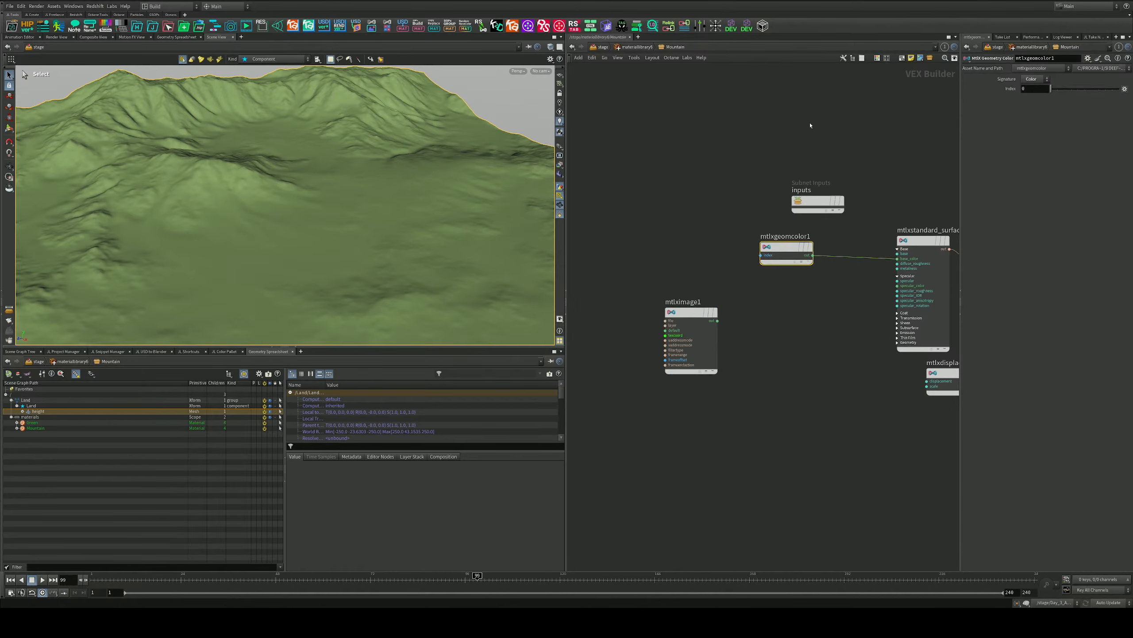
Leave the Mountain material and reopen the Land geometry network to review uvquickshade1 and its attributes
key(u)
key(u)
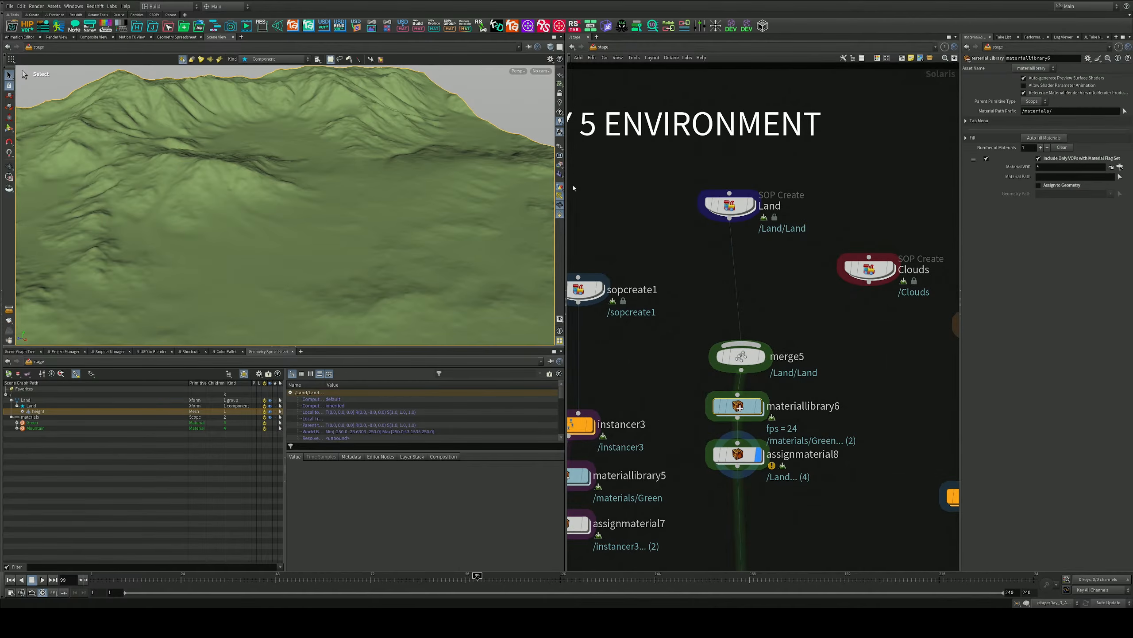
double_click(730, 205)
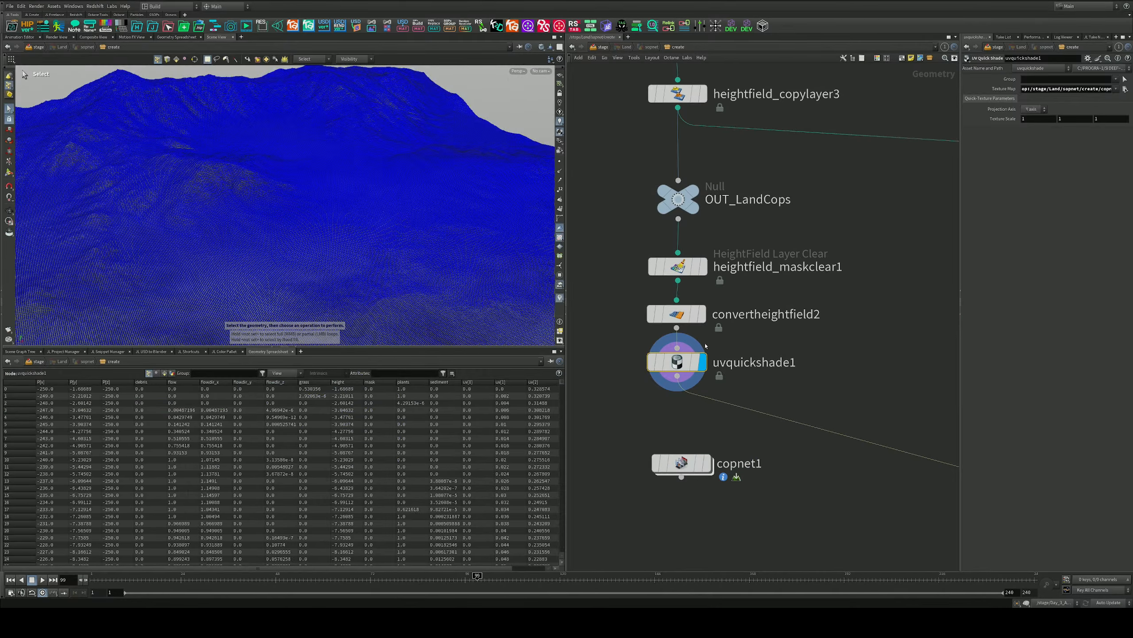
middle_drag(779, 324, 797, 251)
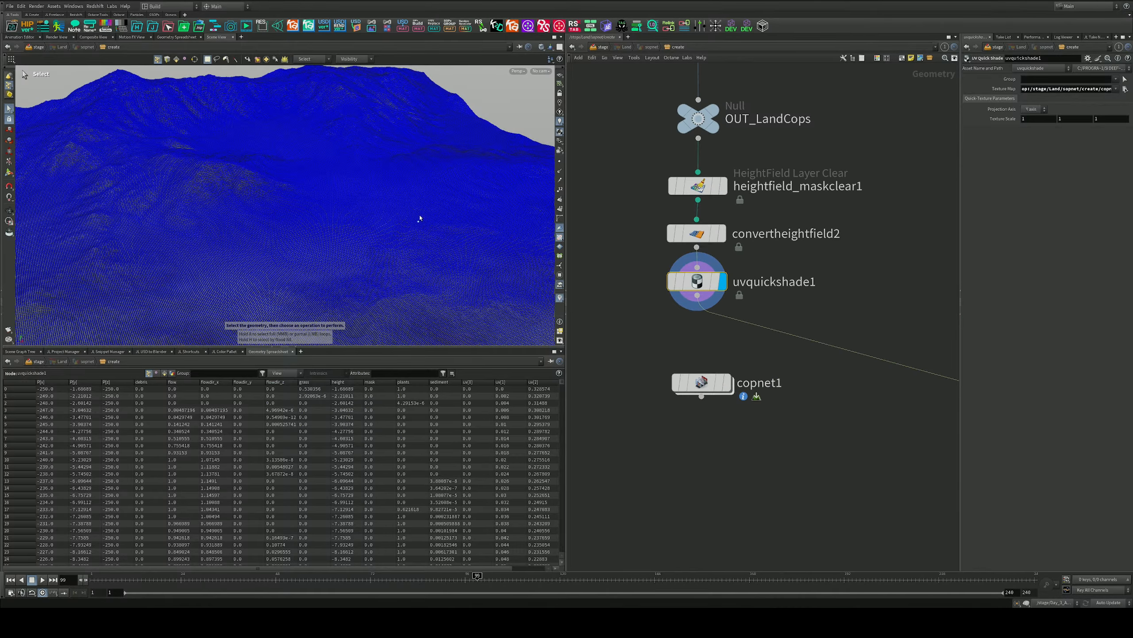
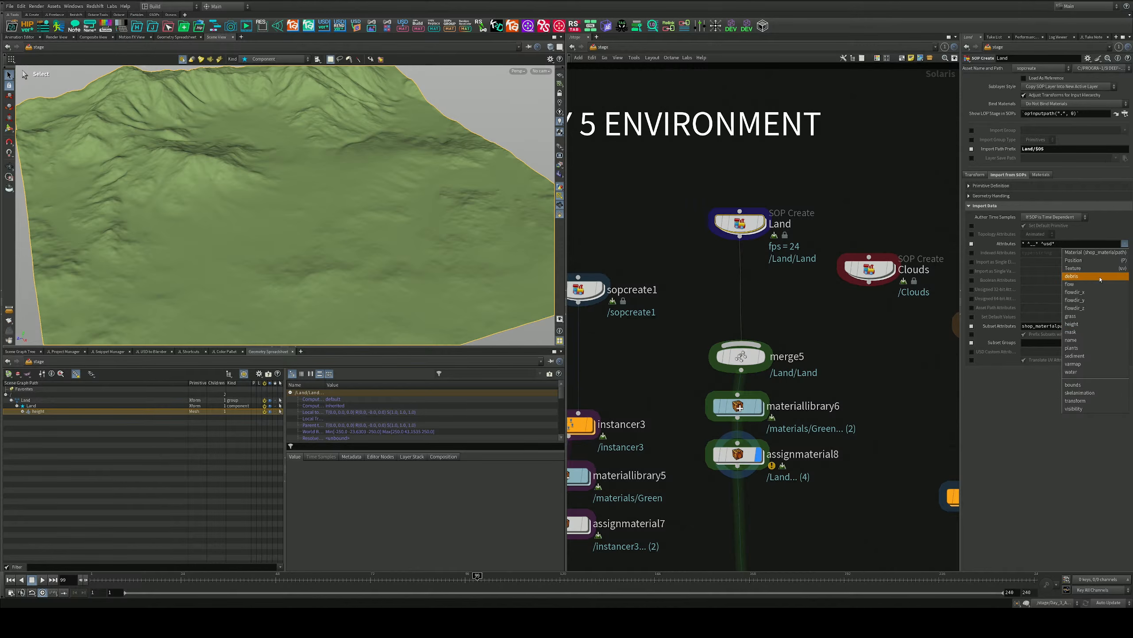
Append shop_materialpath to the Land node's imported Attributes pattern, and replace that entry with *
click(1103, 253)
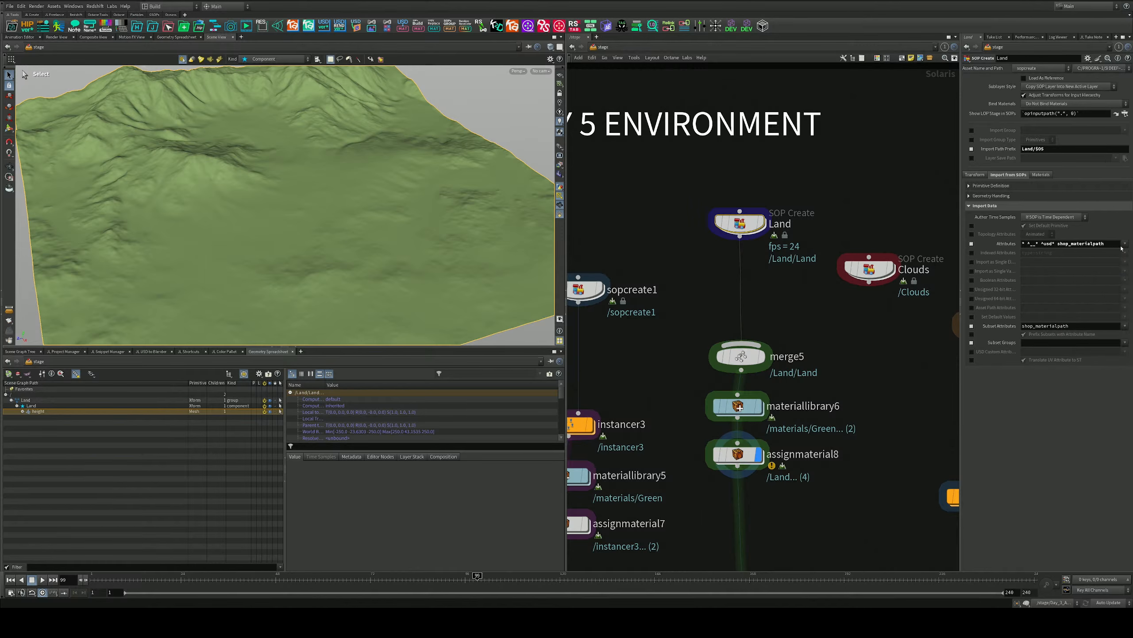
click(1121, 244)
drag(1119, 244, 1063, 253)
text(*)
key(Return)
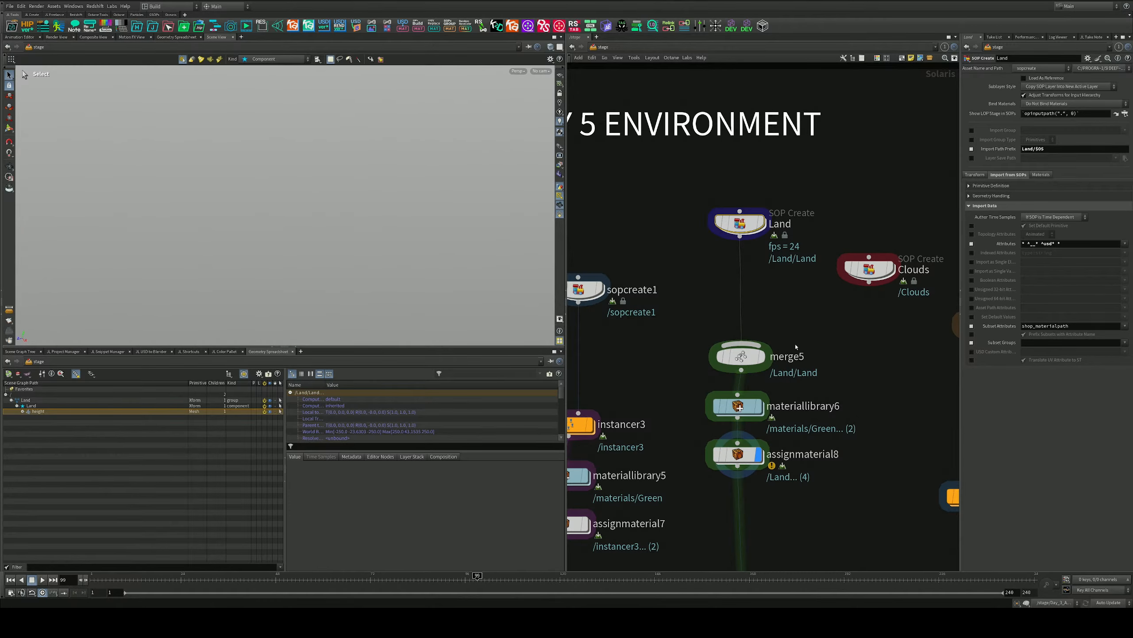
Set the Land node's imported Attributes pattern to just * and display the Land node
key(Escape)
key(s)
click(1084, 243)
key(Return)
click(762, 222)
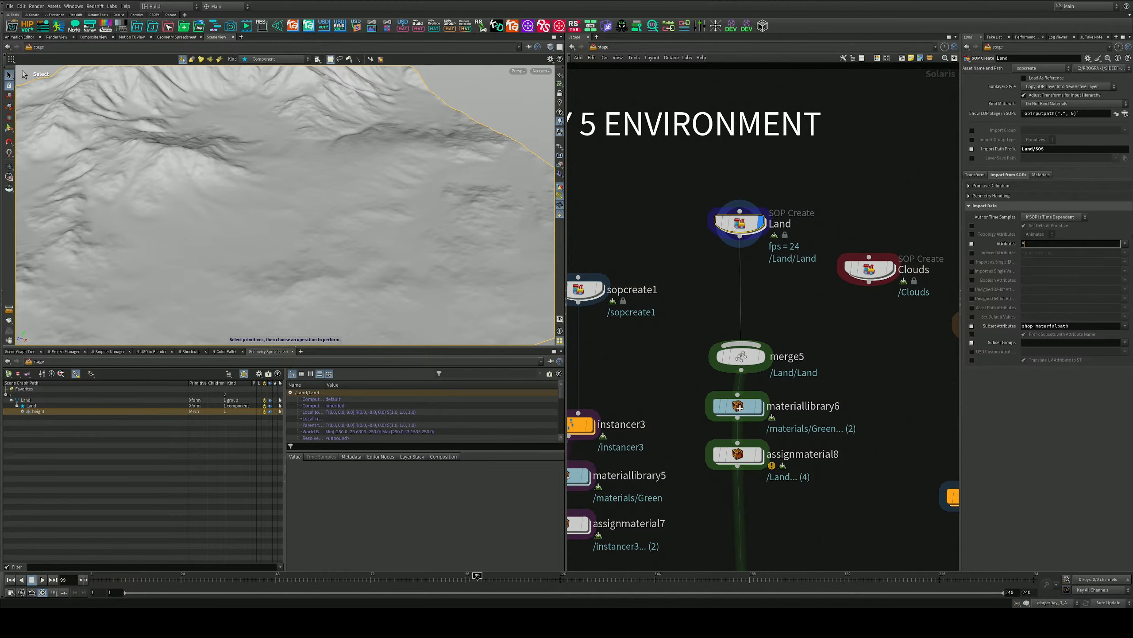
Auto-fill the materials on the Land SOP Create node
click(1074, 425)
click(1041, 175)
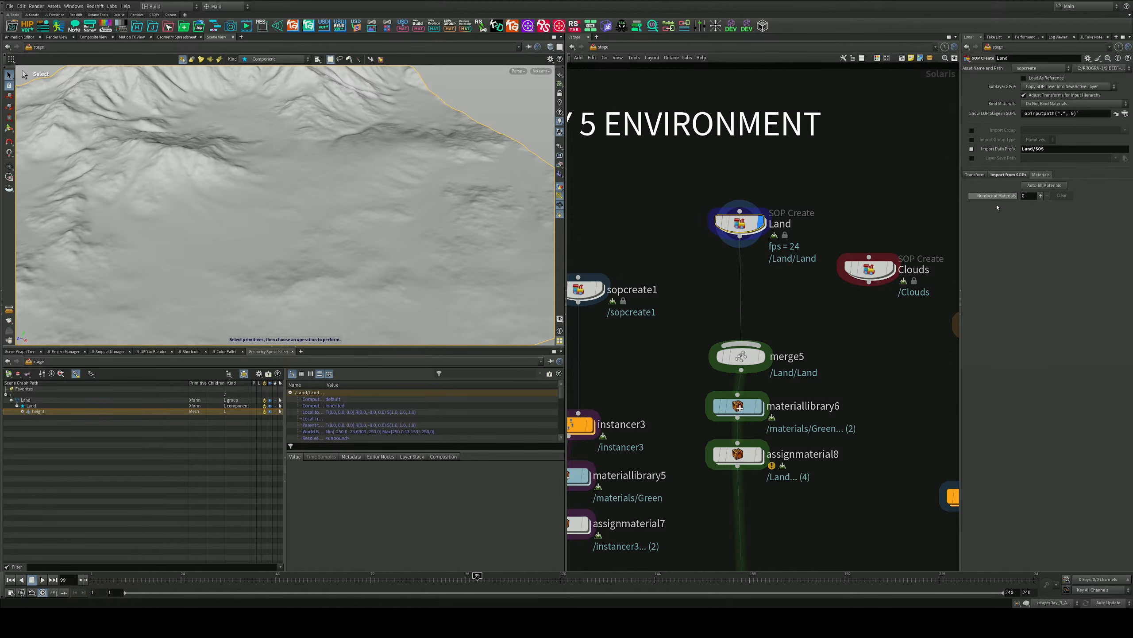
click(1038, 186)
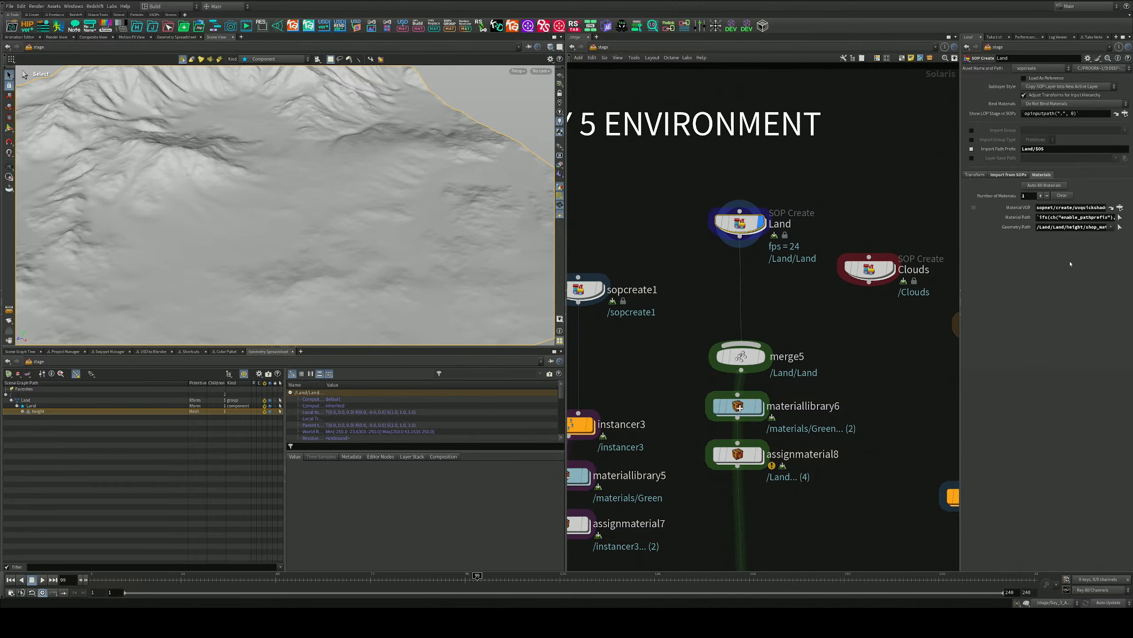
Inside the Land network, insert a Group node between uvquickshade1 and merge2 and set its group name to Mountain
middle_drag(868, 313, 868, 234)
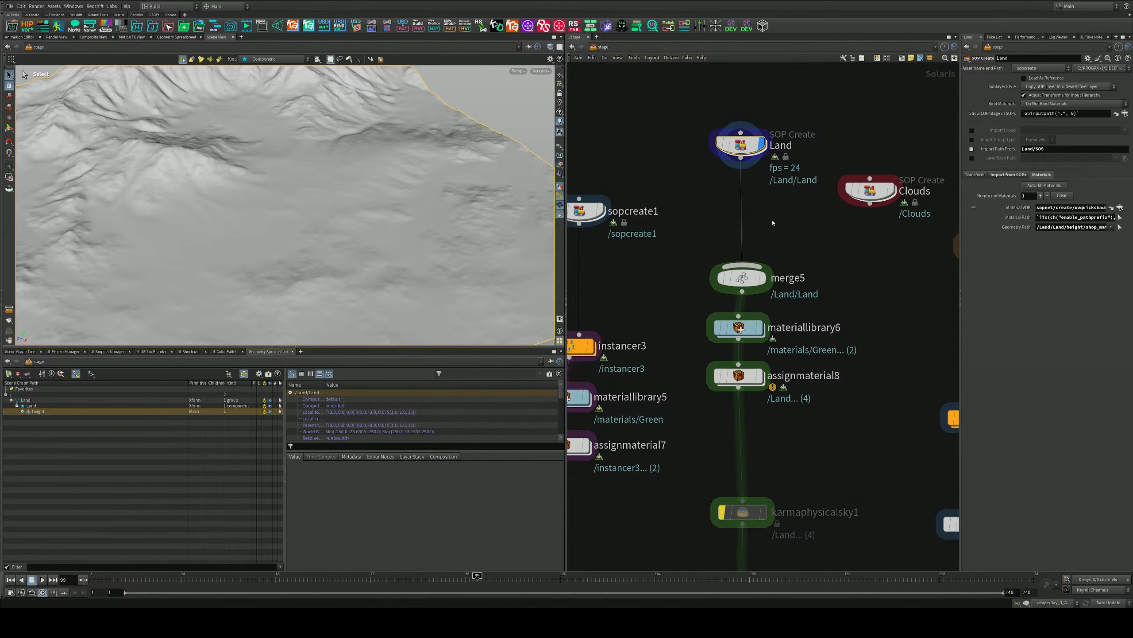
double_click(710, 154)
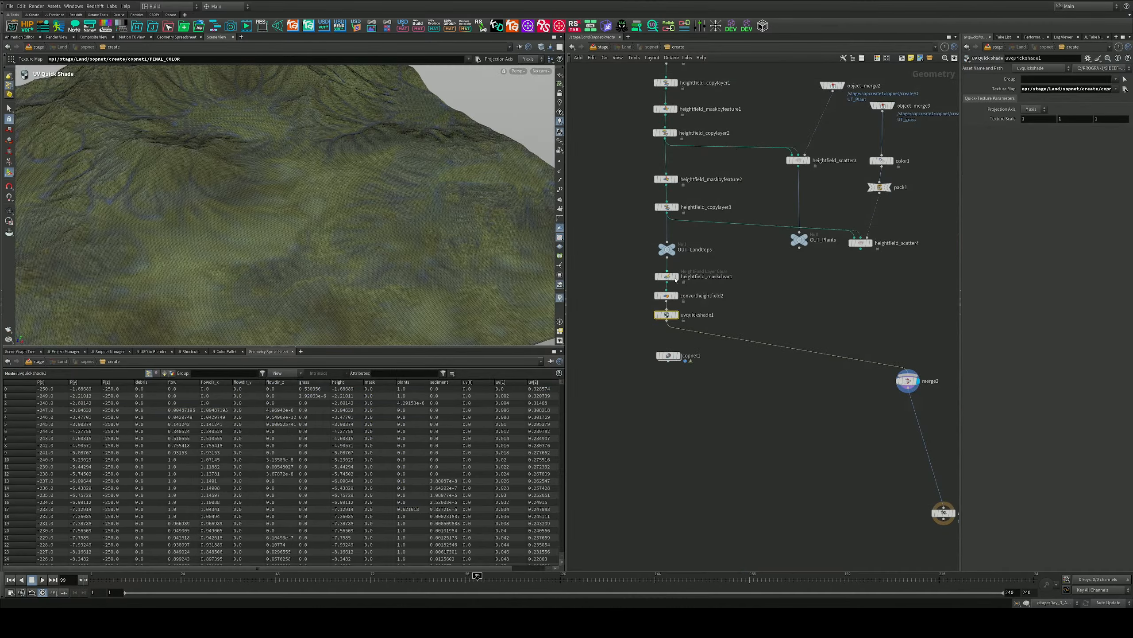
key(Tab)
text(name)
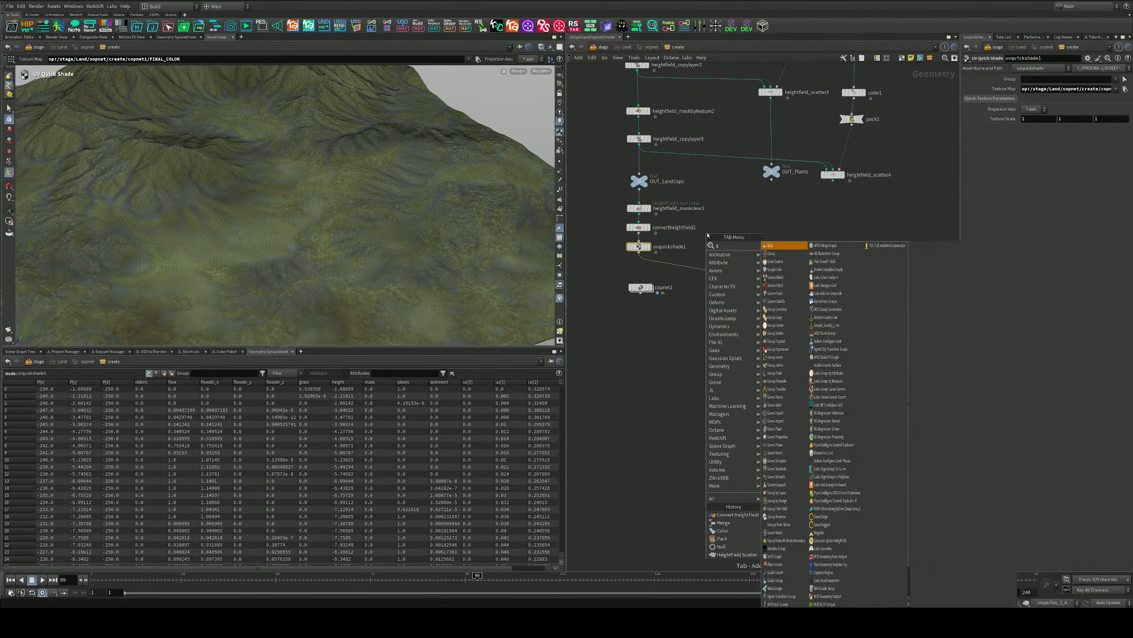
key(Return)
click(692, 270)
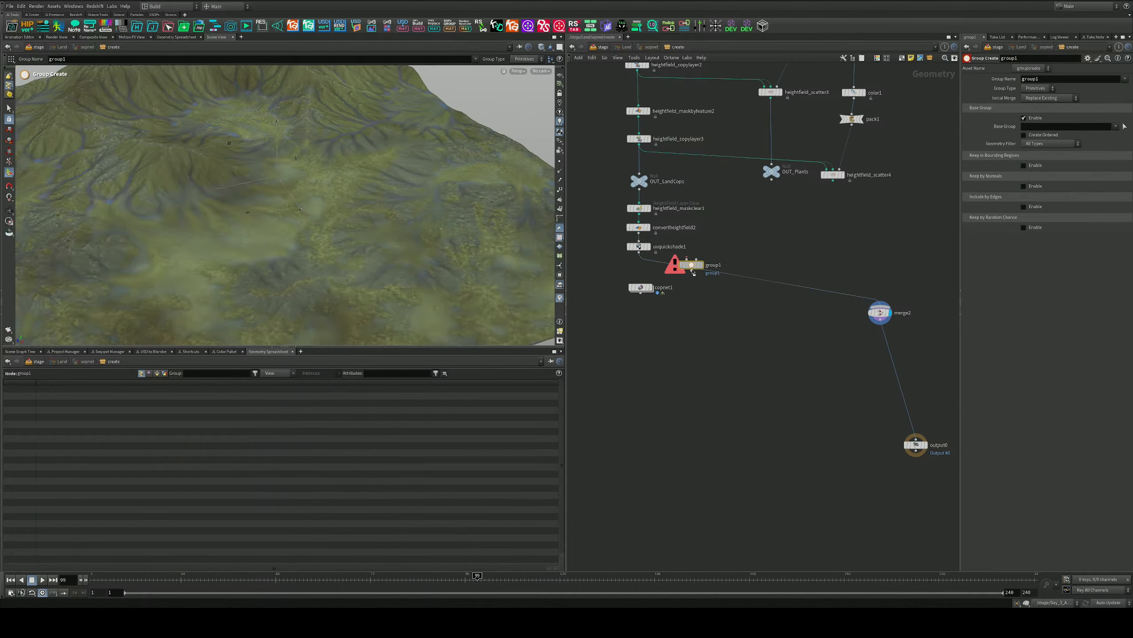
double_click(1030, 79)
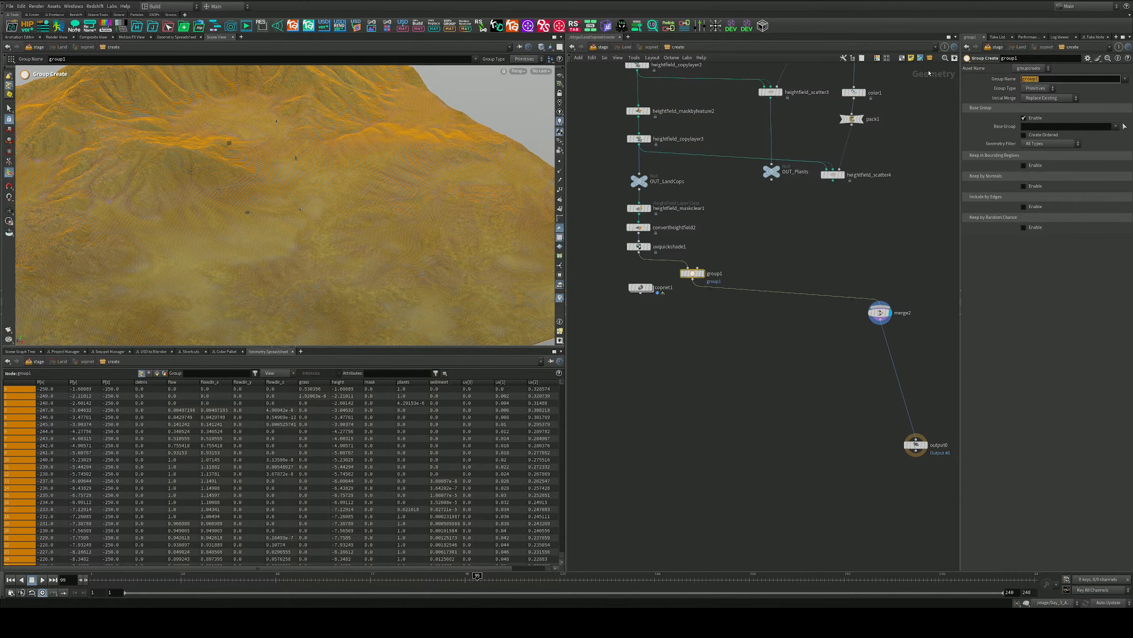
text(Mountain)
key(Return)
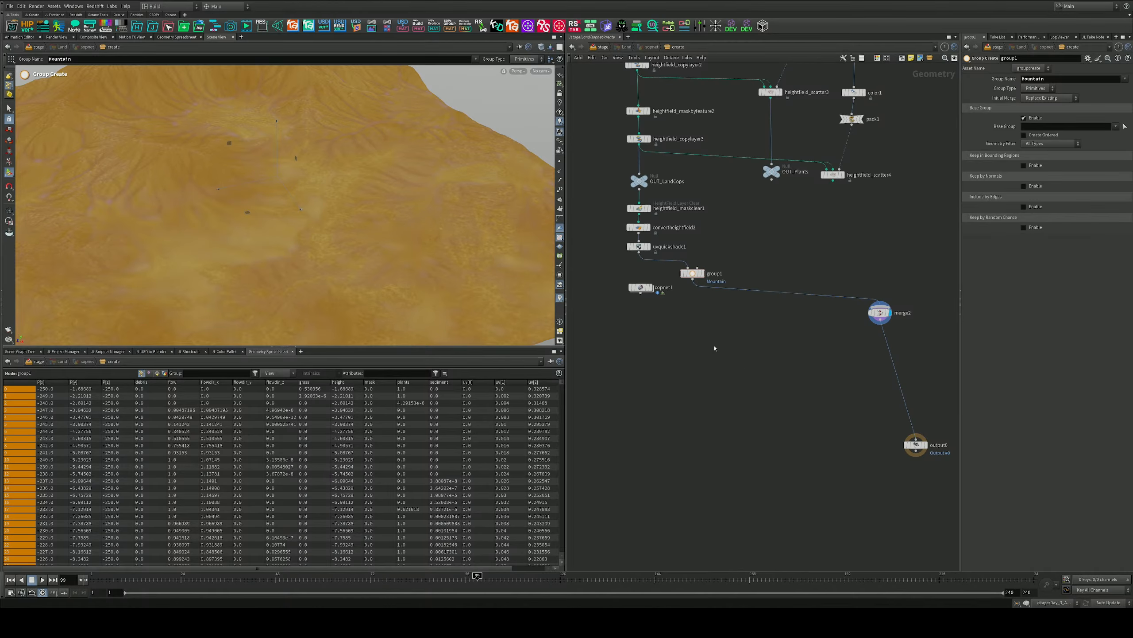
Return to the stage and set the Land node's Subset Groups to Mountain
key(u)
key(u)
key(u)
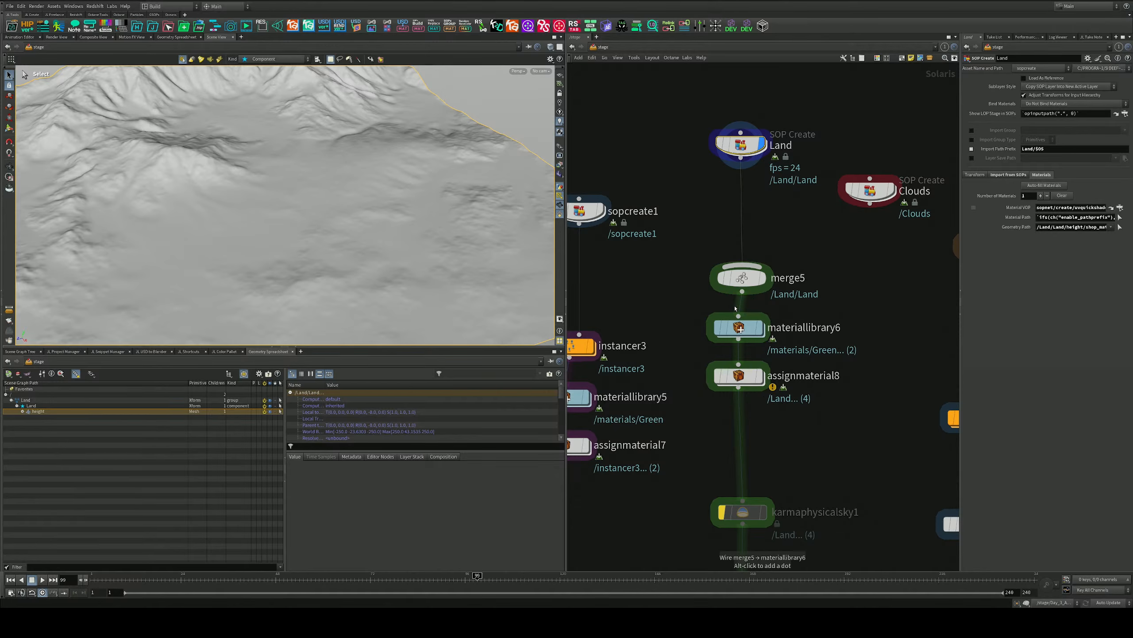
mouse_move(736, 330)
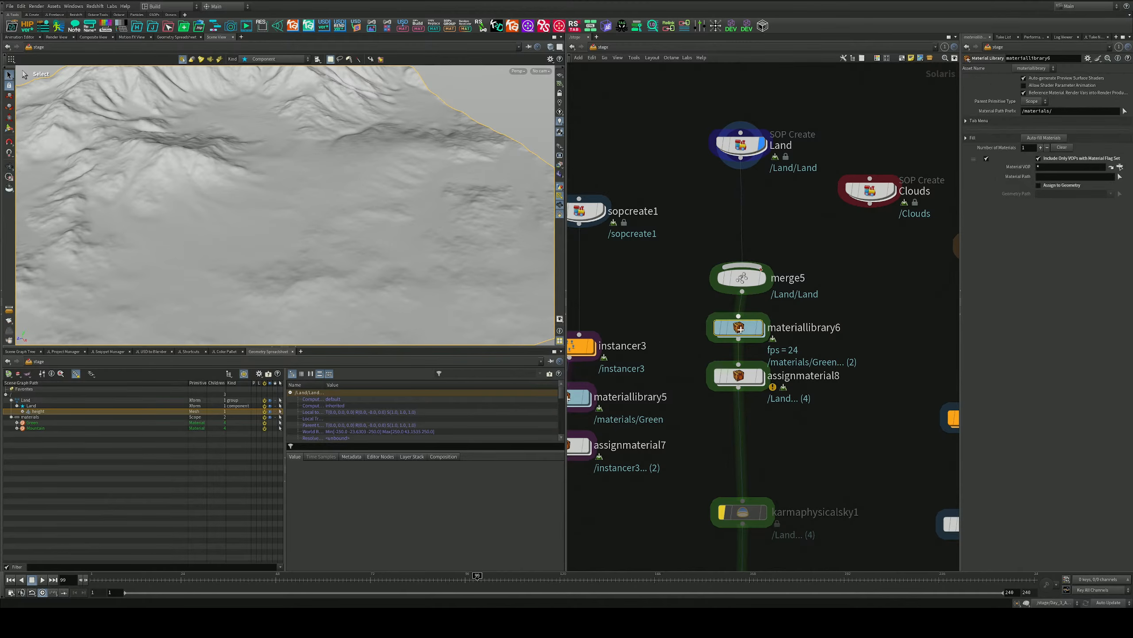
click(1001, 175)
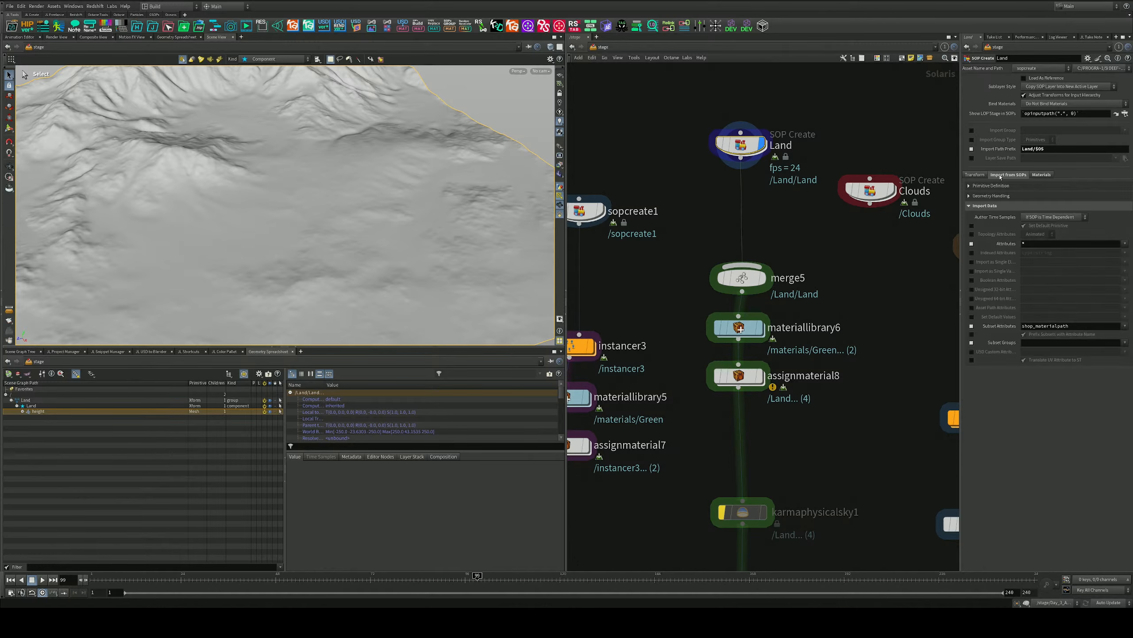
click(1125, 342)
click(1124, 352)
Set the third assignment's primitives in assignmaterial8 to the Mountain subset under /Land/Land/height, keeping its /materials/Mountain material
middle_drag(794, 342, 798, 277)
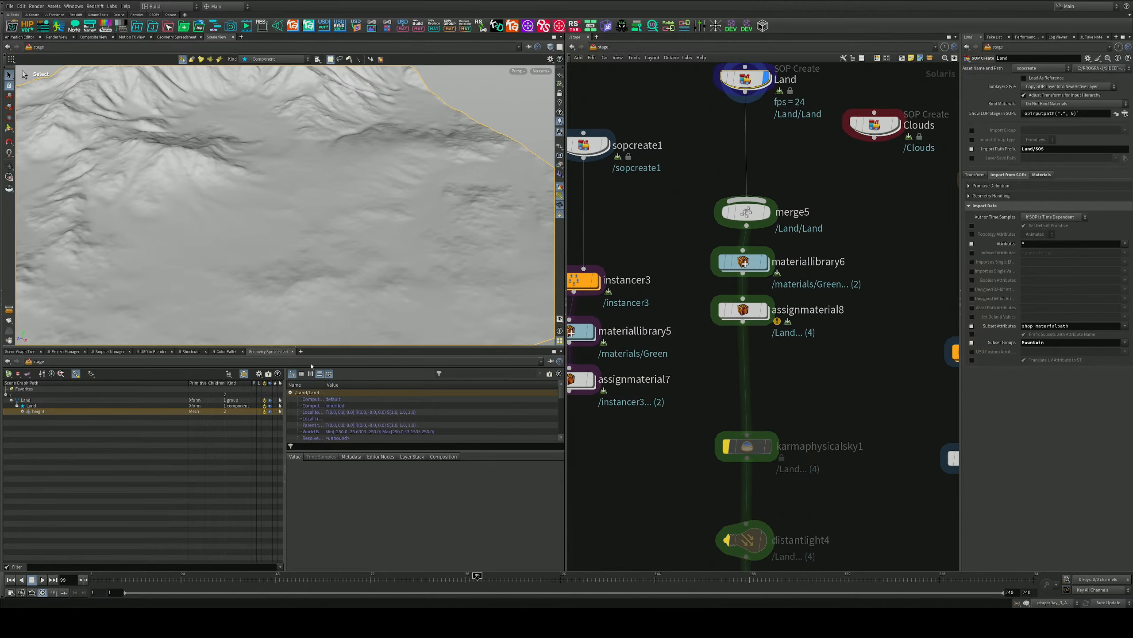
click(23, 412)
click(43, 417)
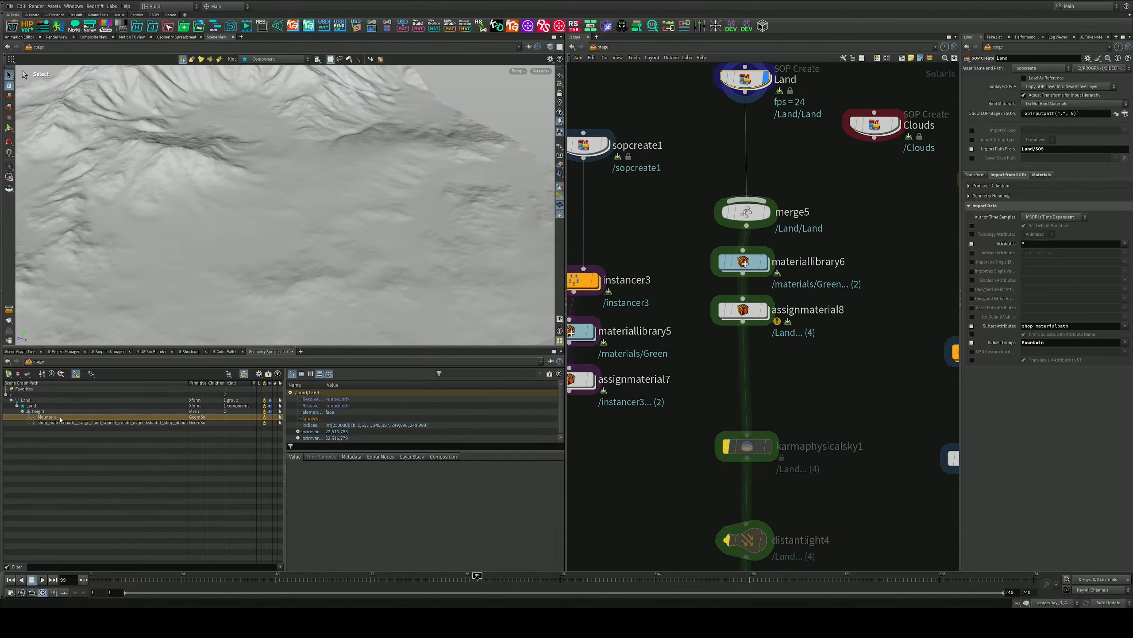
click(743, 309)
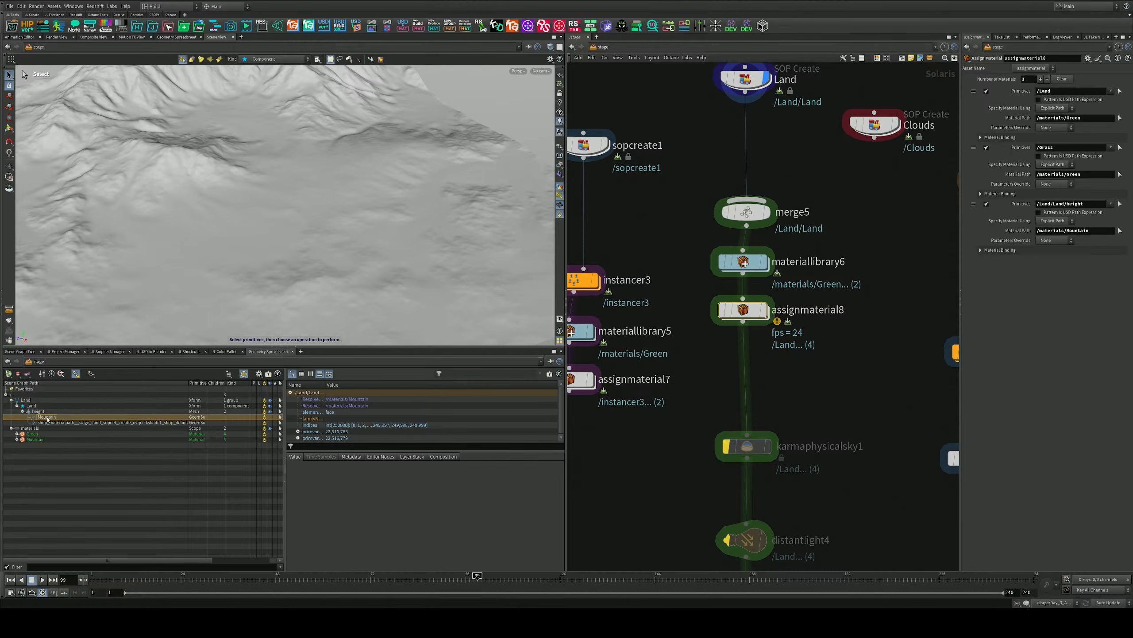
drag(1082, 203, 1082, 203)
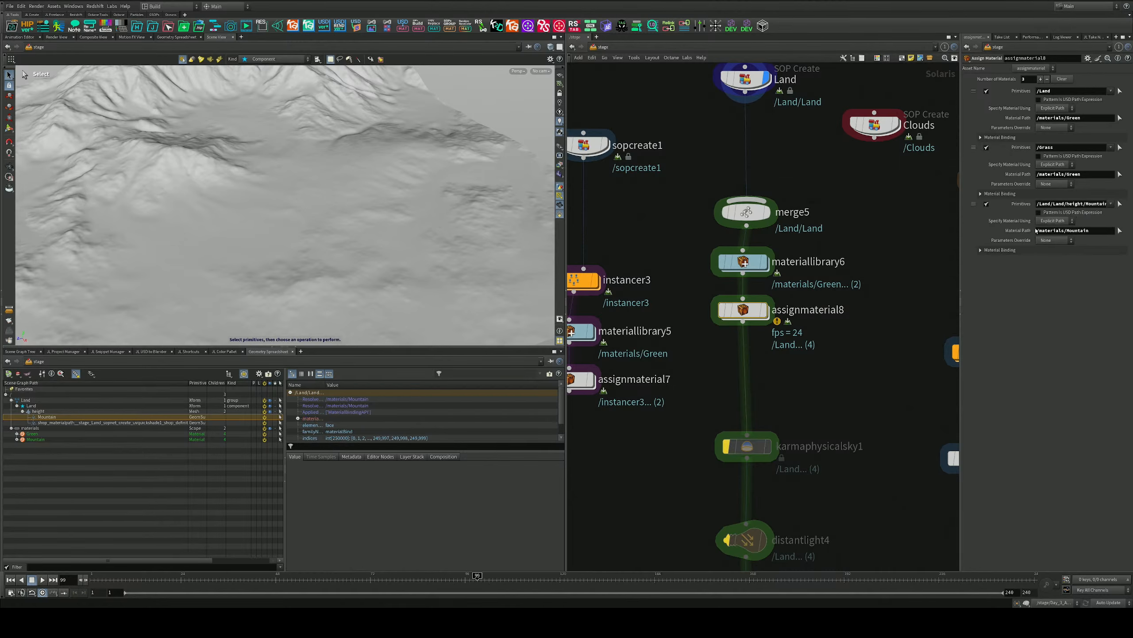
click(1103, 231)
Display assignmaterial8 and disable its /Land and /Grass material assignments
click(764, 310)
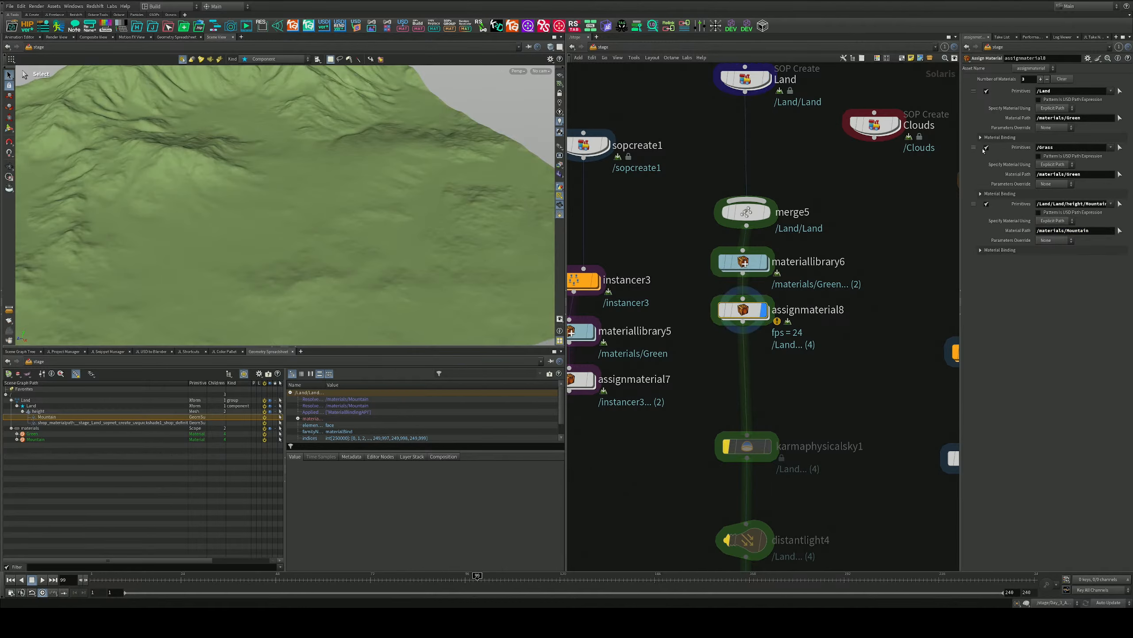
click(987, 147)
click(987, 91)
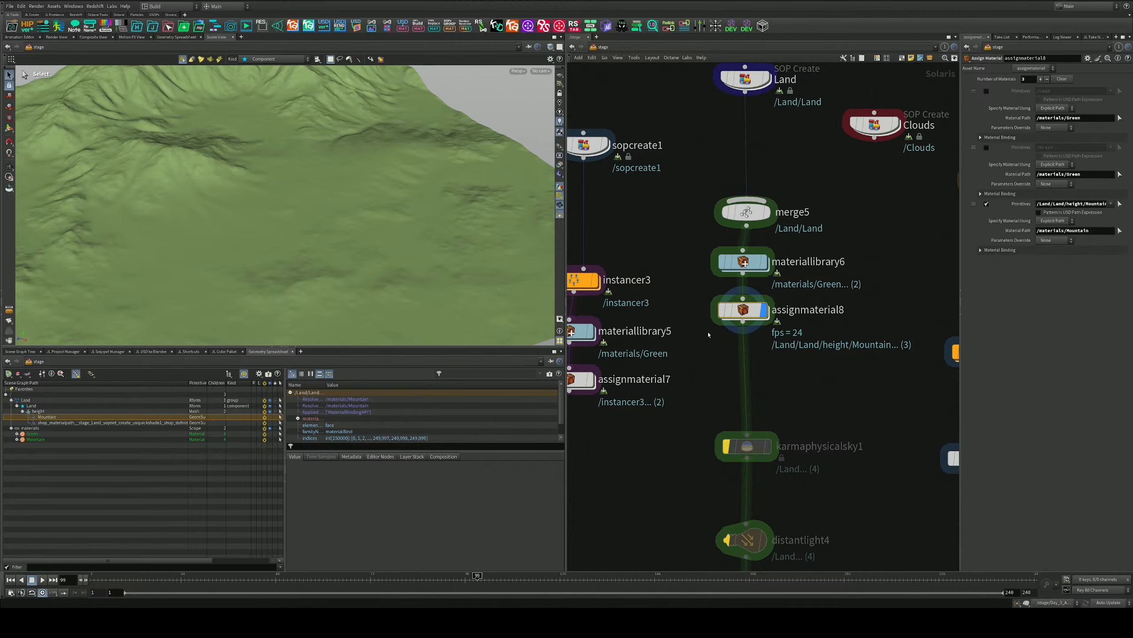
Preview the terrain with the Karma CPU renderer and return the viewport to Houdini VK
click(517, 70)
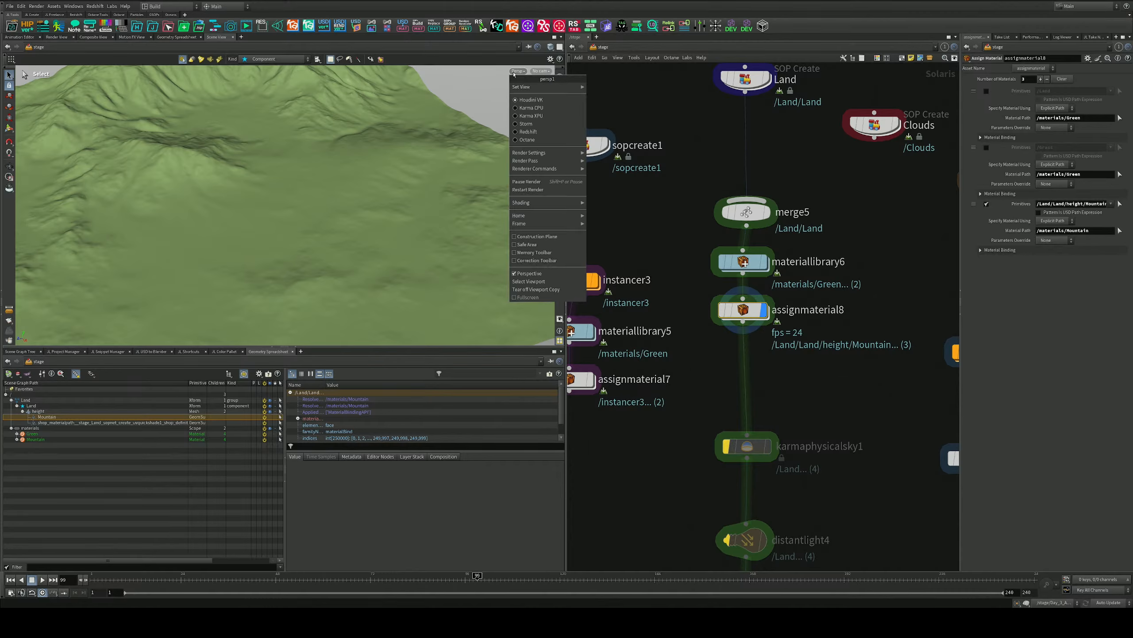
click(530, 107)
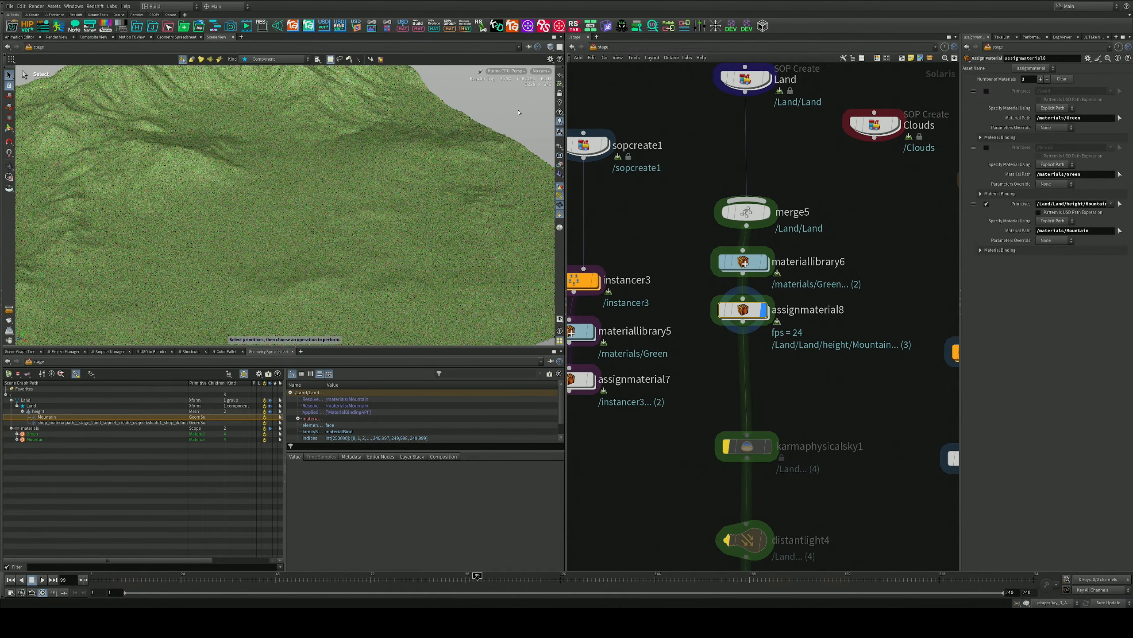
click(506, 70)
click(524, 101)
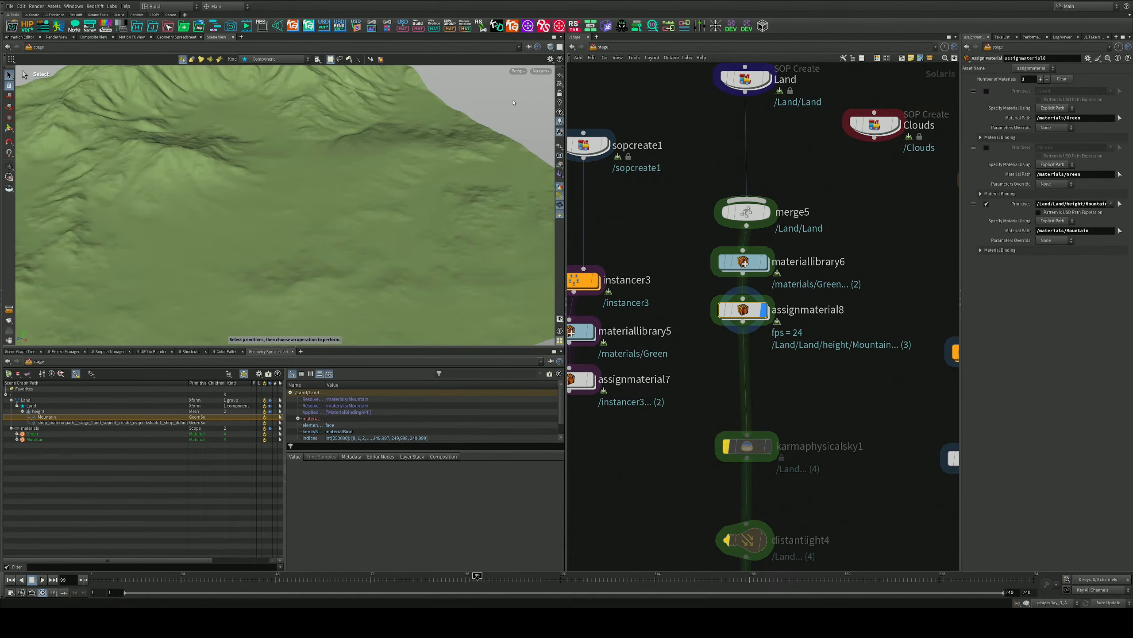
In materiallibrary6's Mountain material, connect mtlximage1 to the standard surface's base color and tidy the layout to show its full file path
double_click(743, 262)
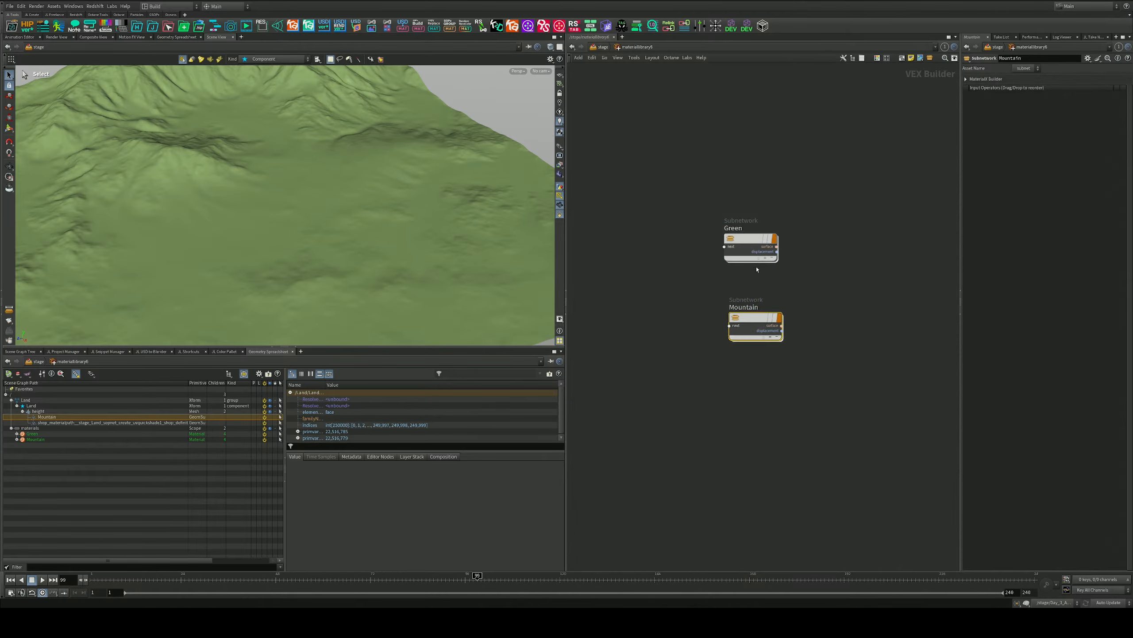
double_click(753, 327)
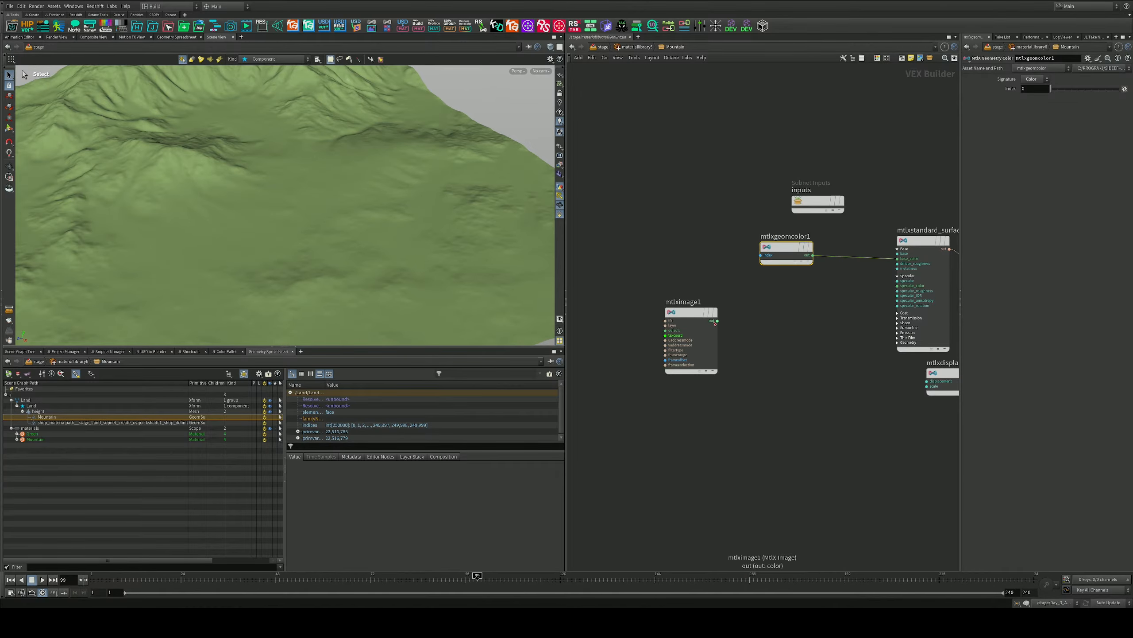
drag(718, 321, 897, 259)
drag(689, 312, 750, 299)
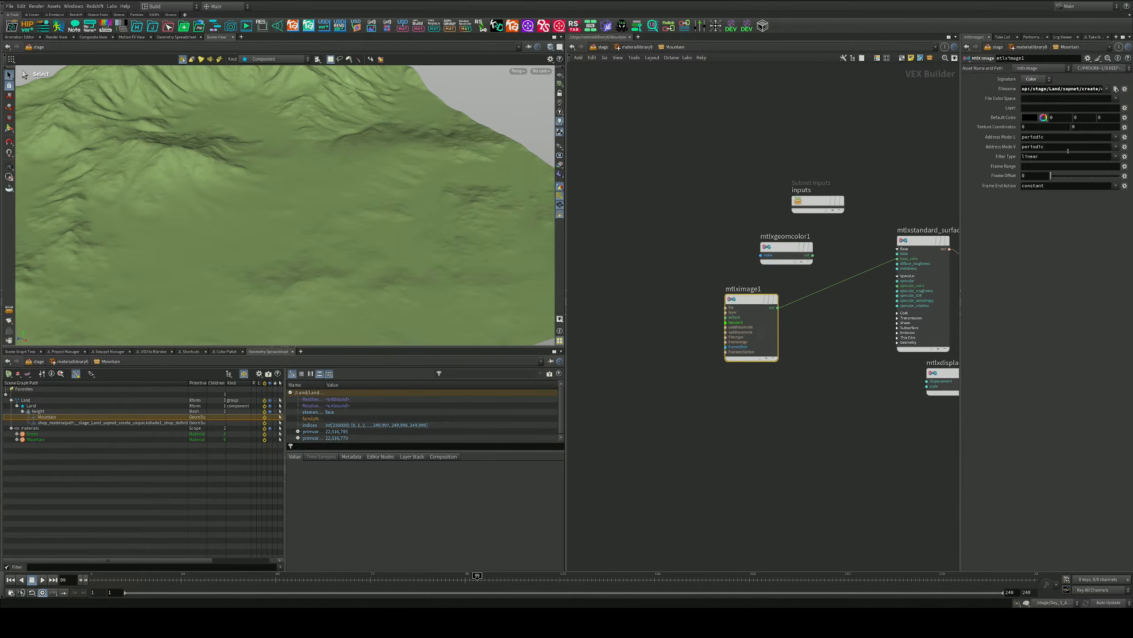
drag(960, 94, 870, 94)
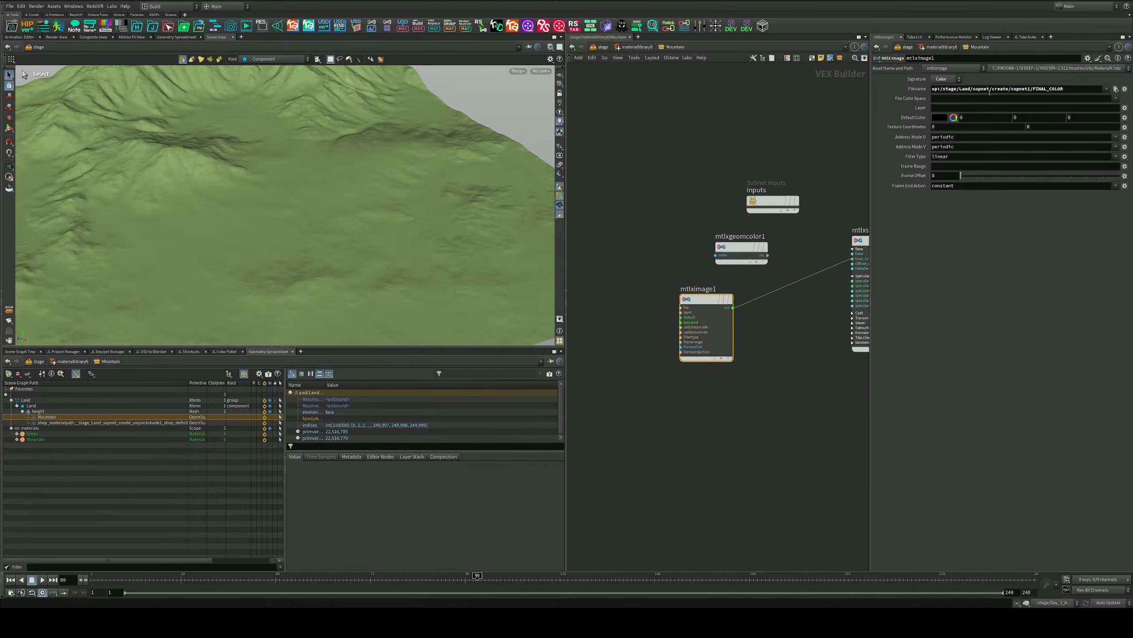
middle_drag(830, 244, 785, 217)
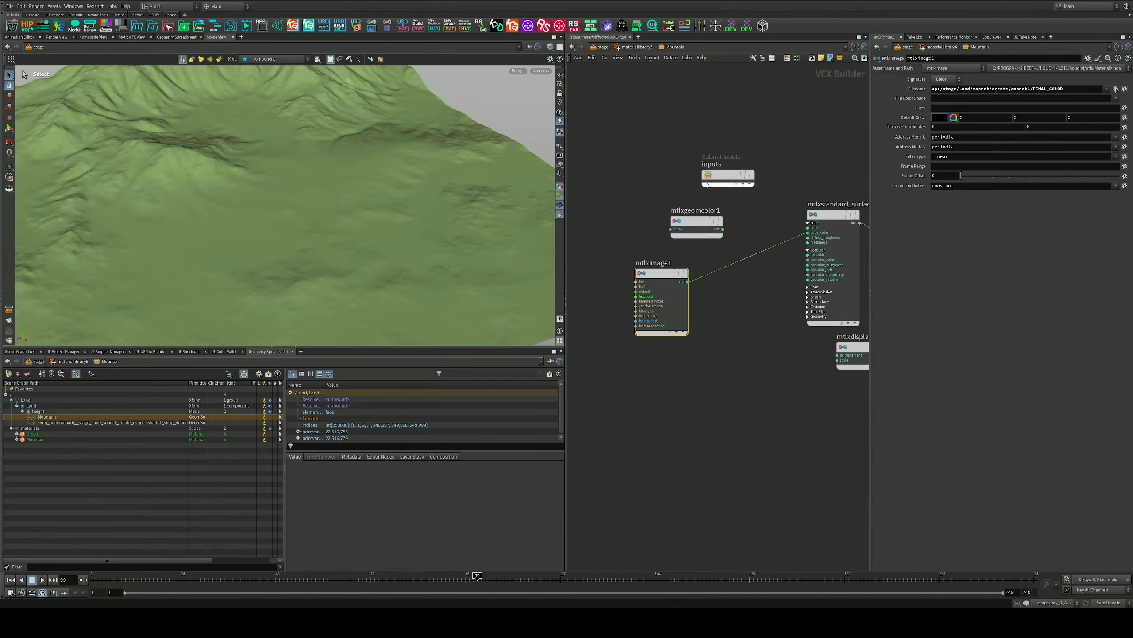
drag(729, 175, 724, 120)
Try mtlxgeomcolor1 as the base color source of the Mountain material, and reconnect mtlximage1
drag(696, 222, 808, 232)
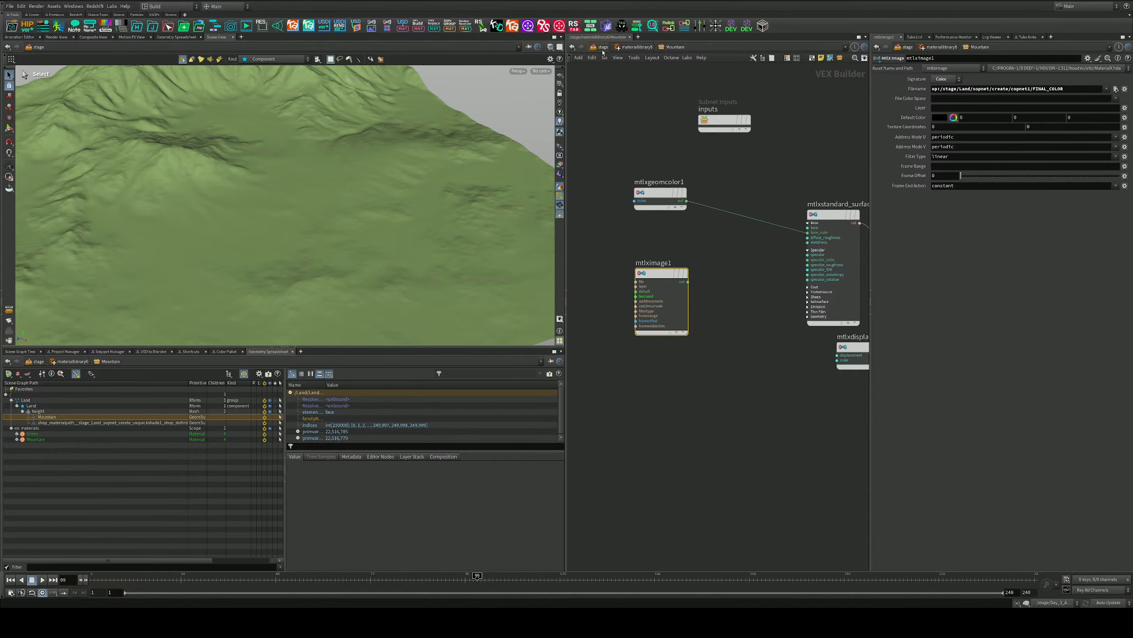
click(598, 47)
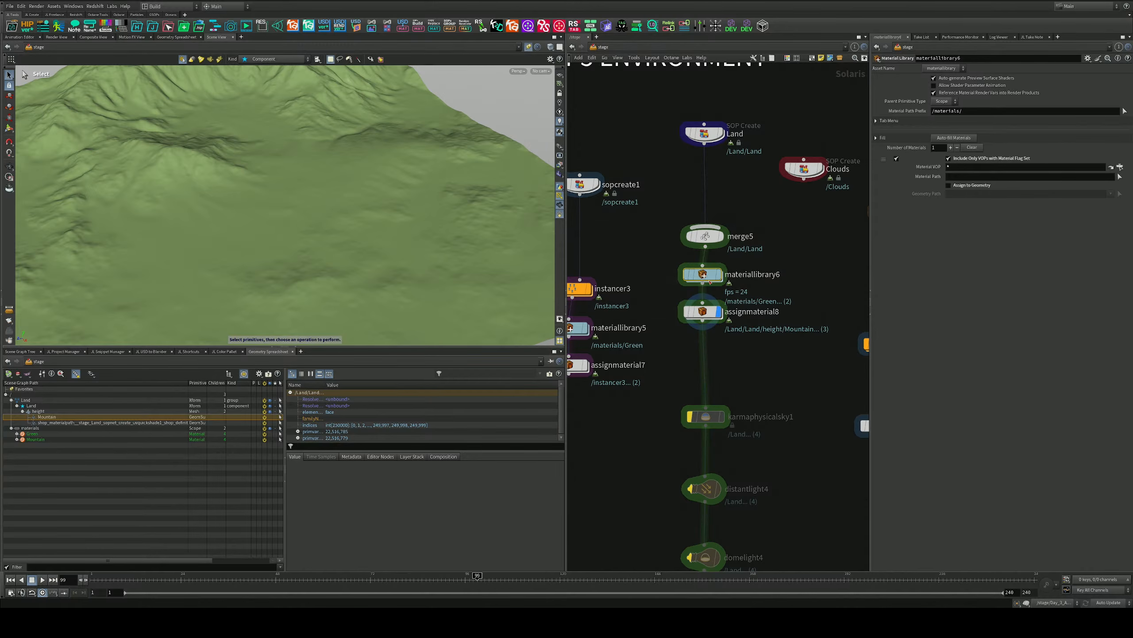
double_click(710, 278)
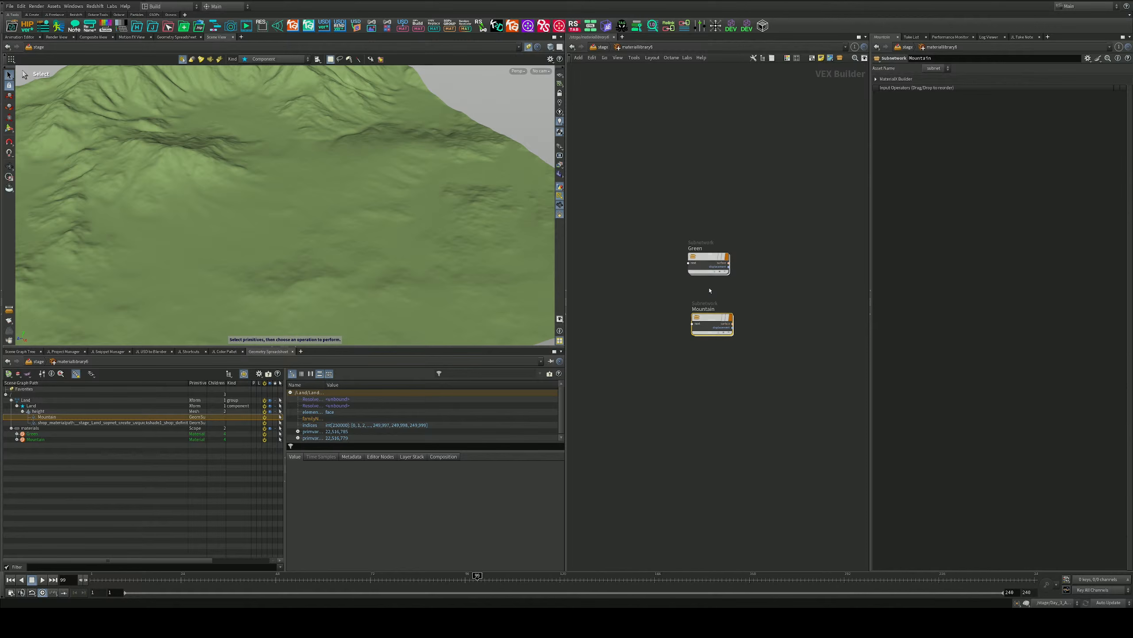
double_click(713, 323)
drag(687, 282, 807, 232)
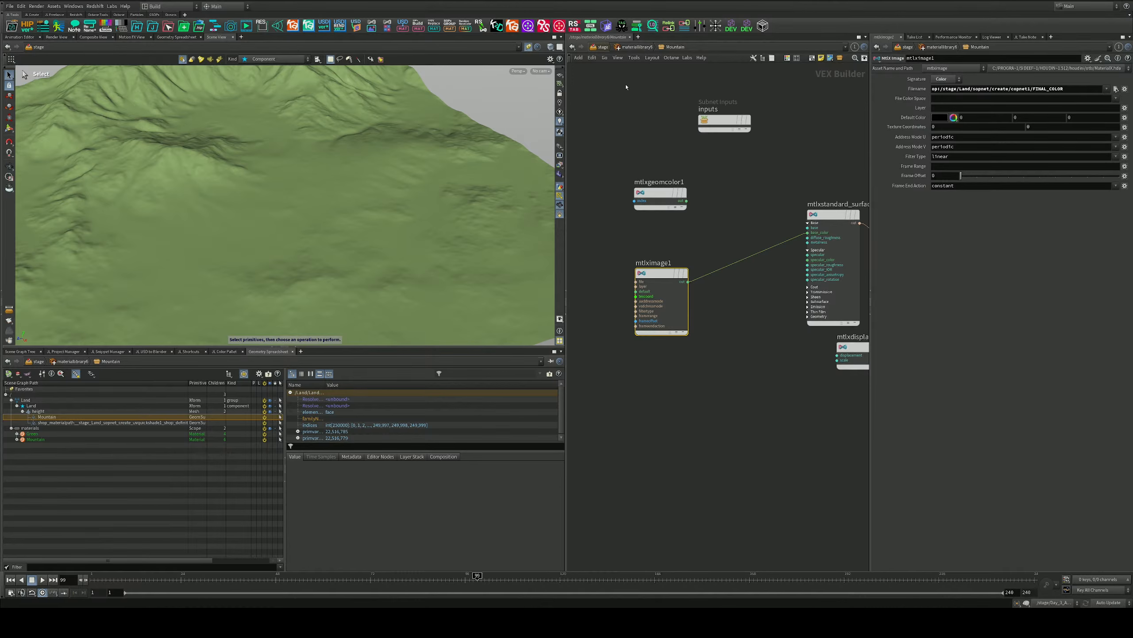
Inside the Land network, move copnet1 lower and place group1 directly beneath uvquickshade1
key(u)
key(u)
double_click(705, 133)
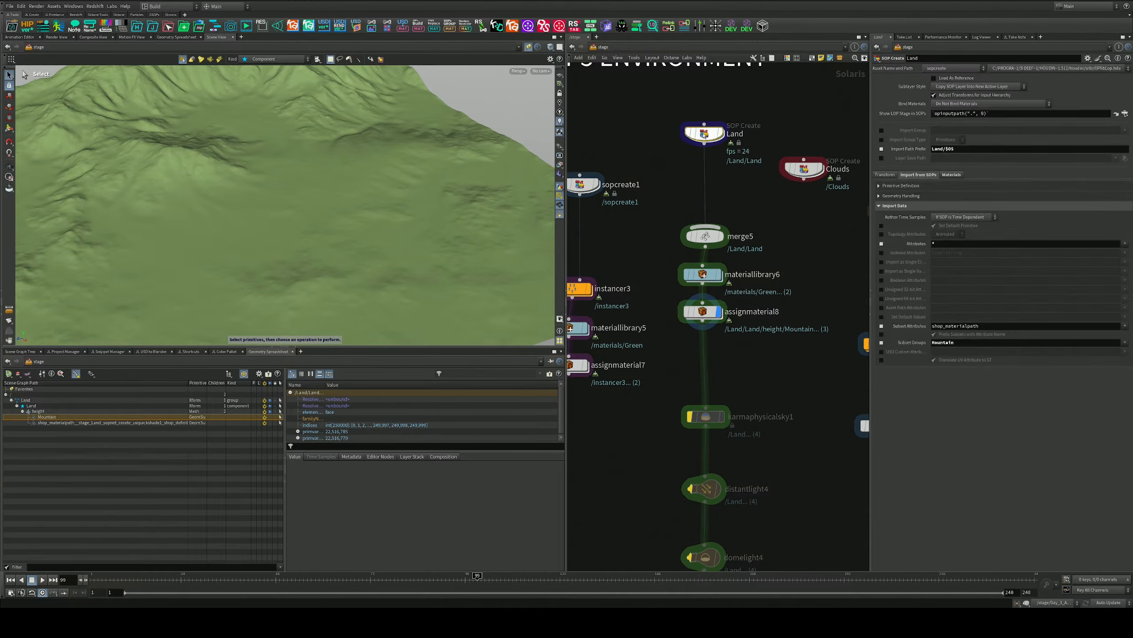
scroll(685, 224, up, 3)
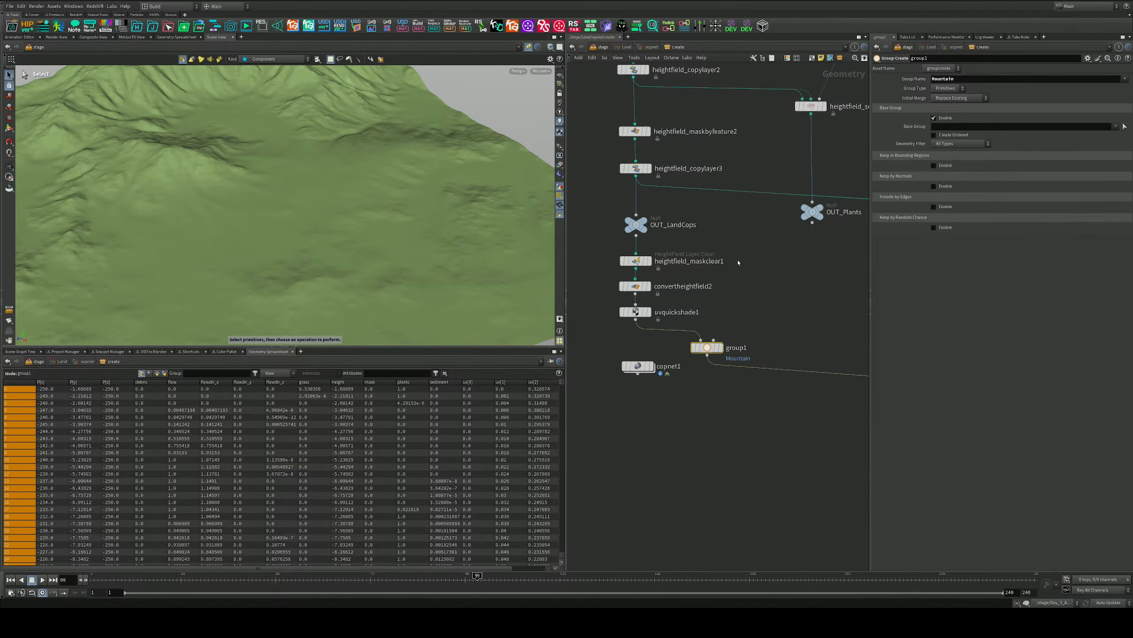
scroll(738, 263, down, 3)
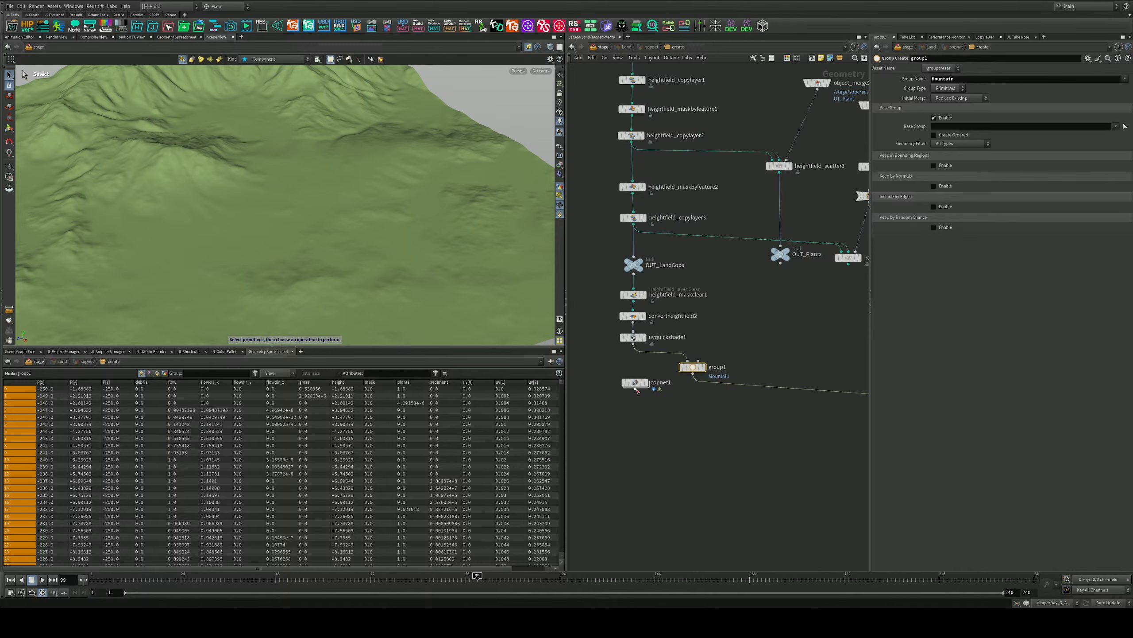
drag(637, 387, 630, 461)
scroll(728, 342, up, 4)
middle_drag(721, 341, 854, 316)
drag(778, 371, 643, 400)
Display uvquickshade1 in the viewport and examine the whole terrain with the Mountain group highlighted
click(669, 273)
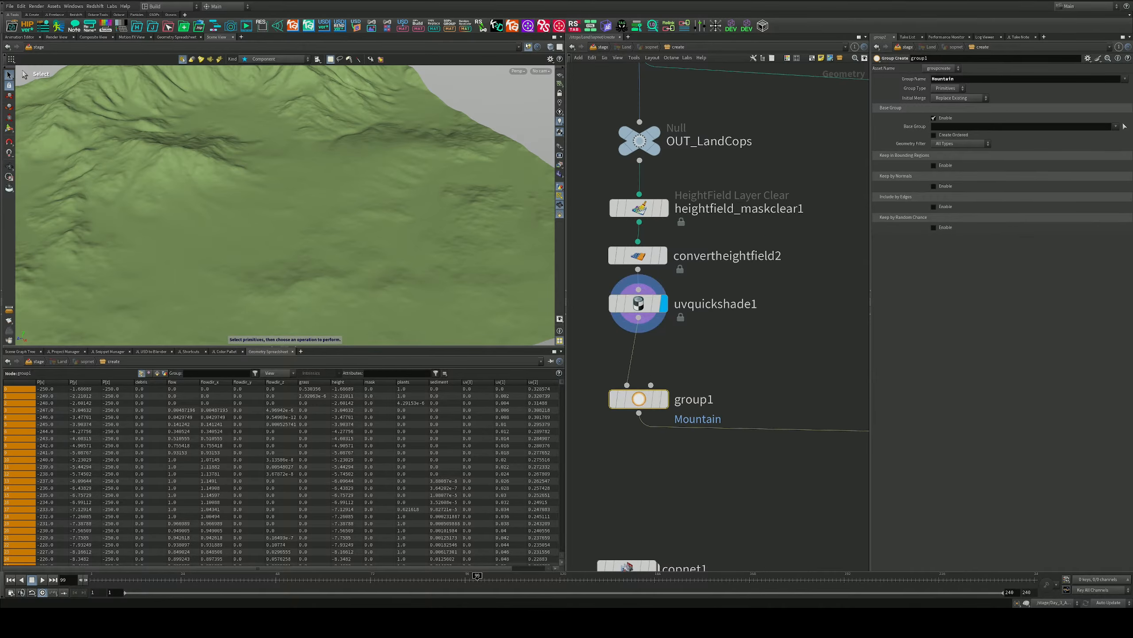
key(Return)
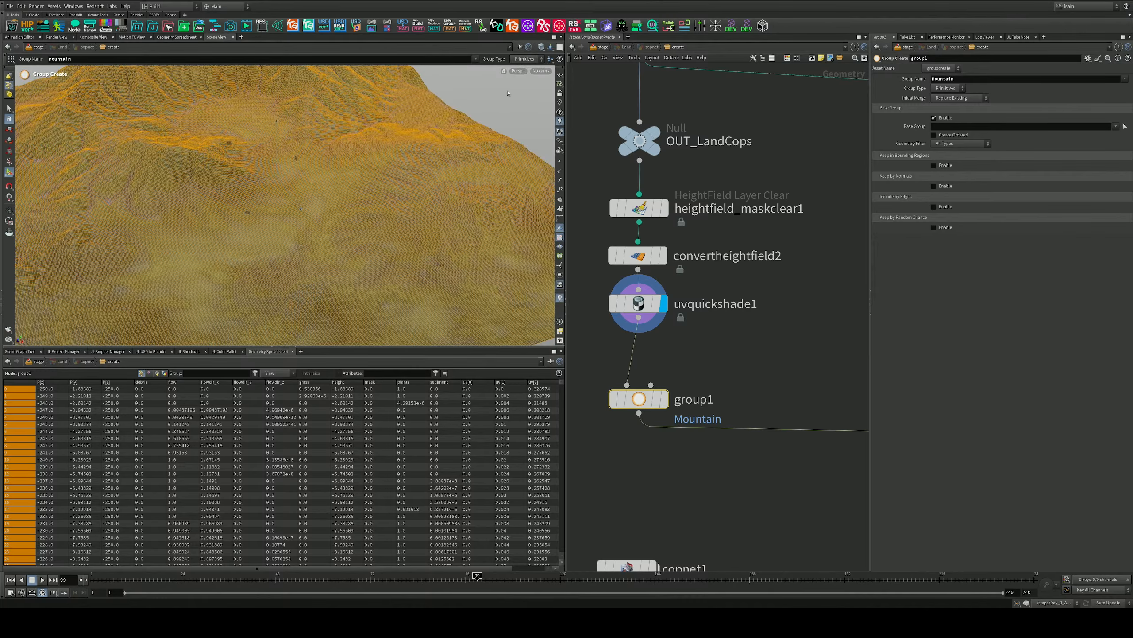
alt+drag(351, 233, 371, 174)
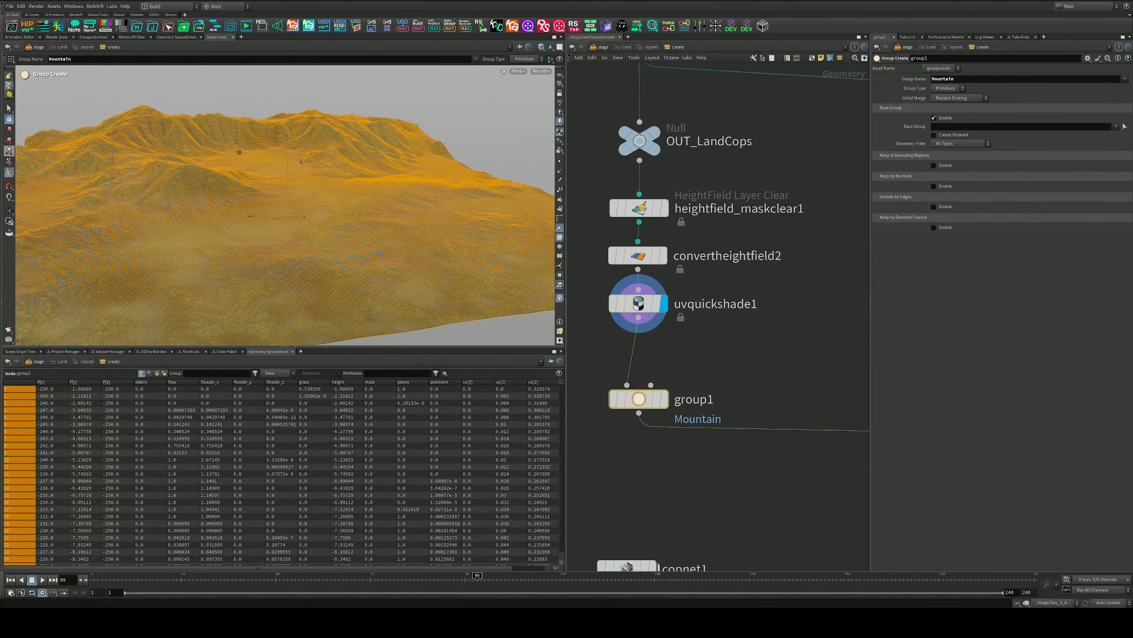
Select uvquickshade1 to view the textured terrain from above, and rearrange group1 and copnet1 below it
drag(729, 293, 658, 337)
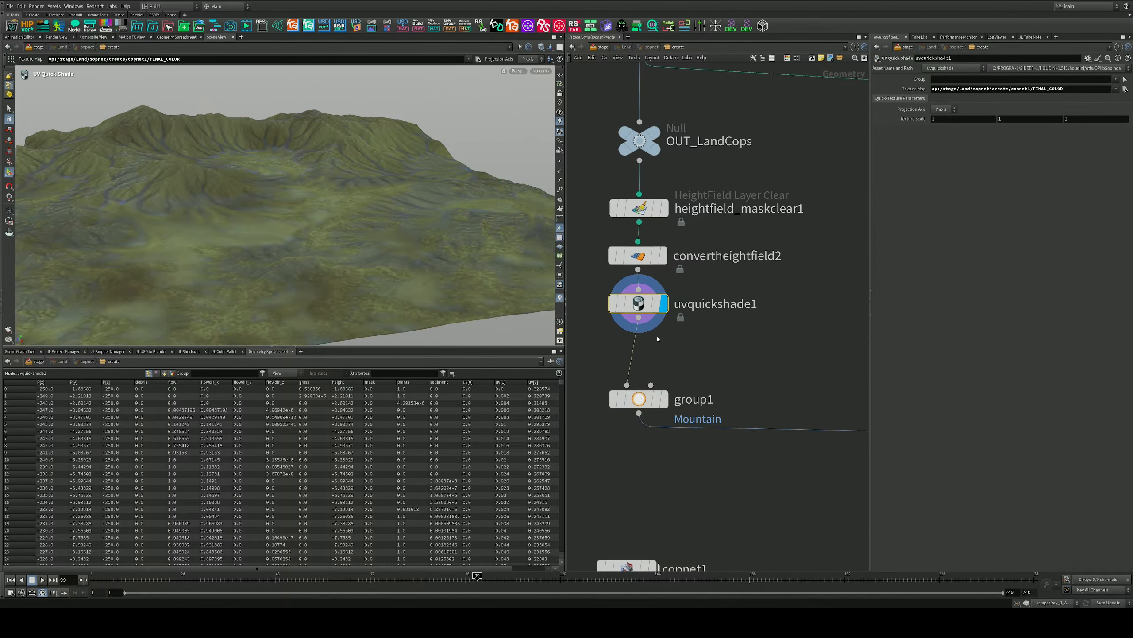
alt+drag(366, 223, 384, 254)
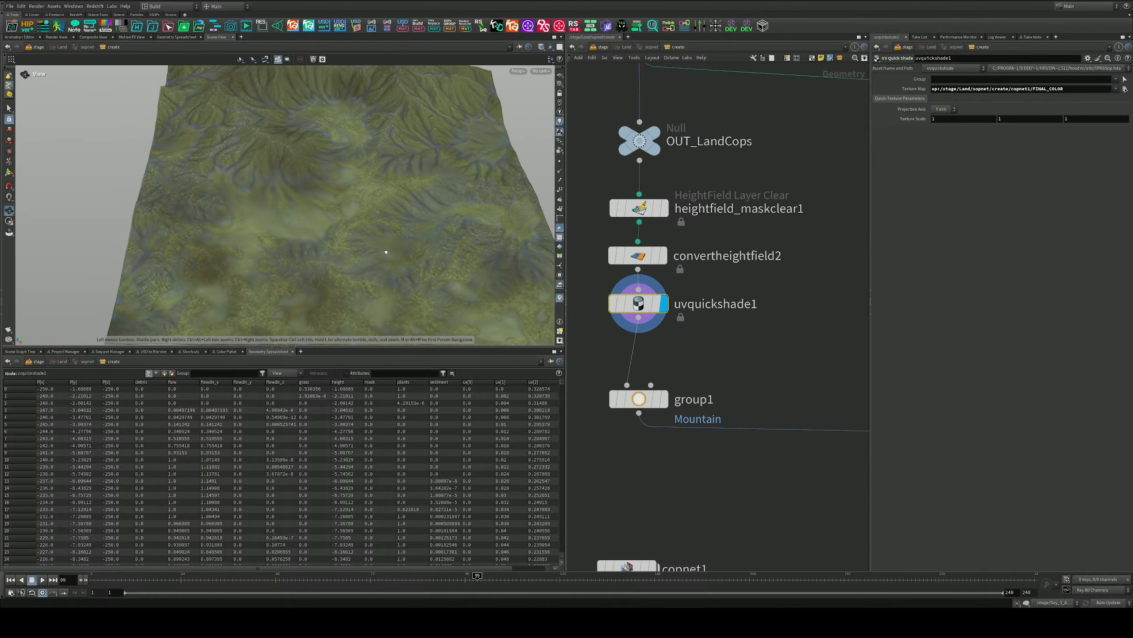
middle_drag(675, 364, 720, 277)
drag(700, 312, 644, 400)
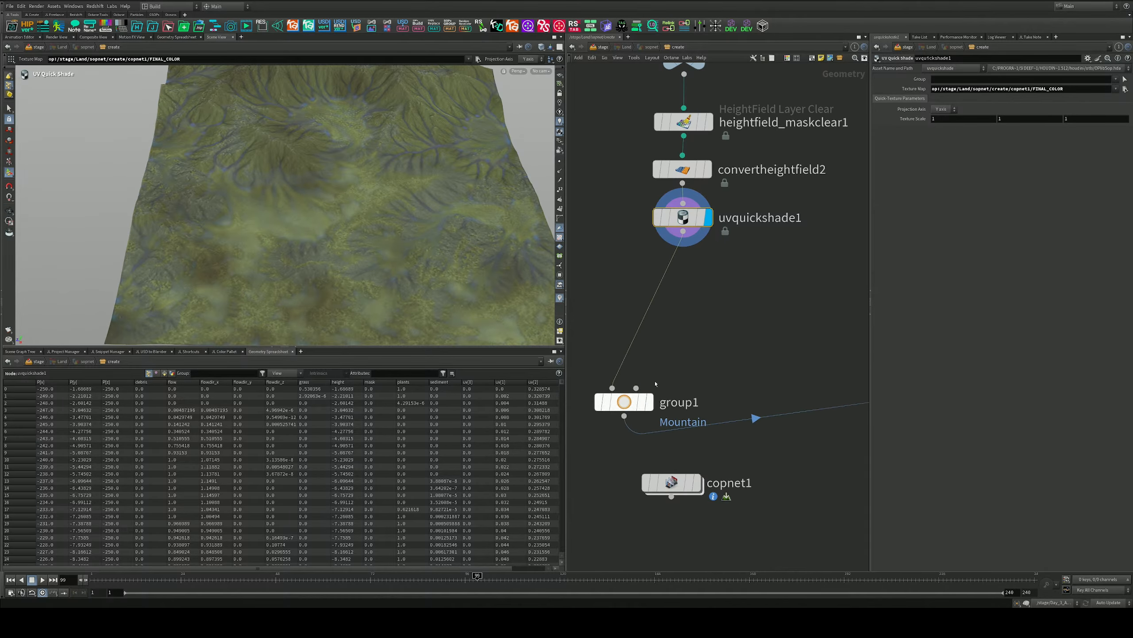
middle_drag(698, 294, 730, 335)
drag(654, 442, 661, 387)
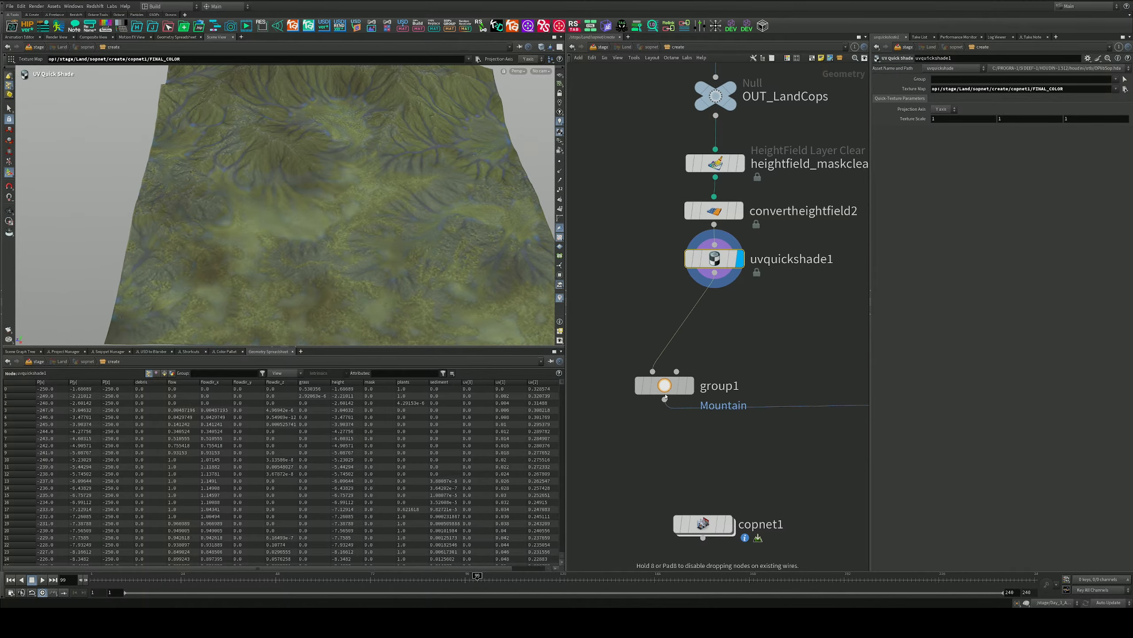
middle_drag(721, 510, 676, 403)
drag(675, 405, 691, 370)
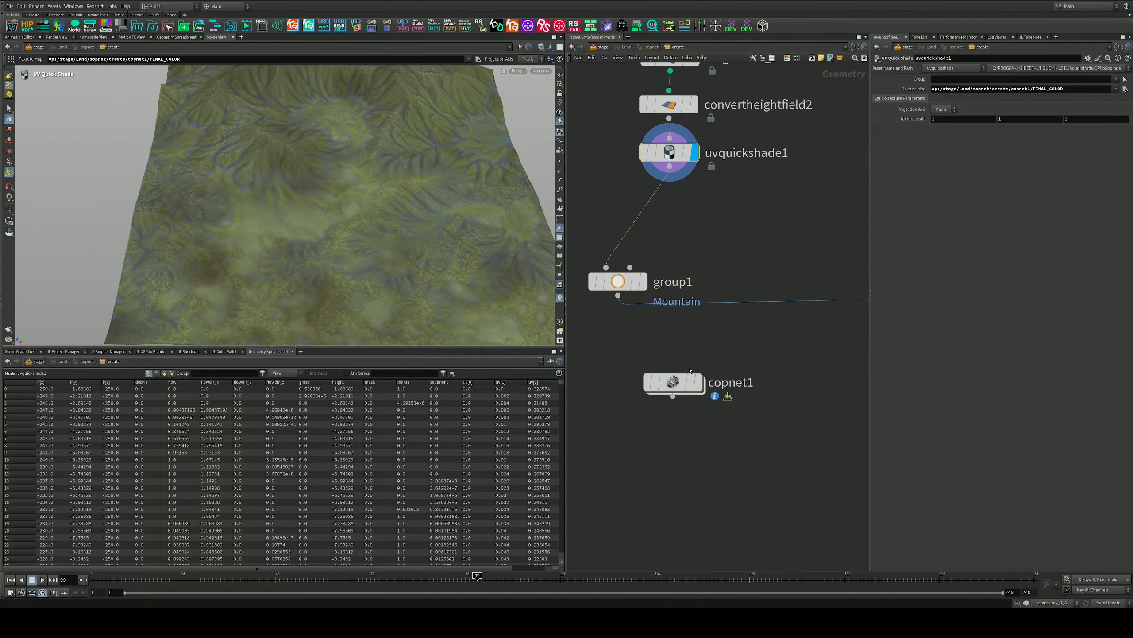
Display copnet1's own output, switch the display back to uvquickshade1, and view the whole textured terrain
click(699, 387)
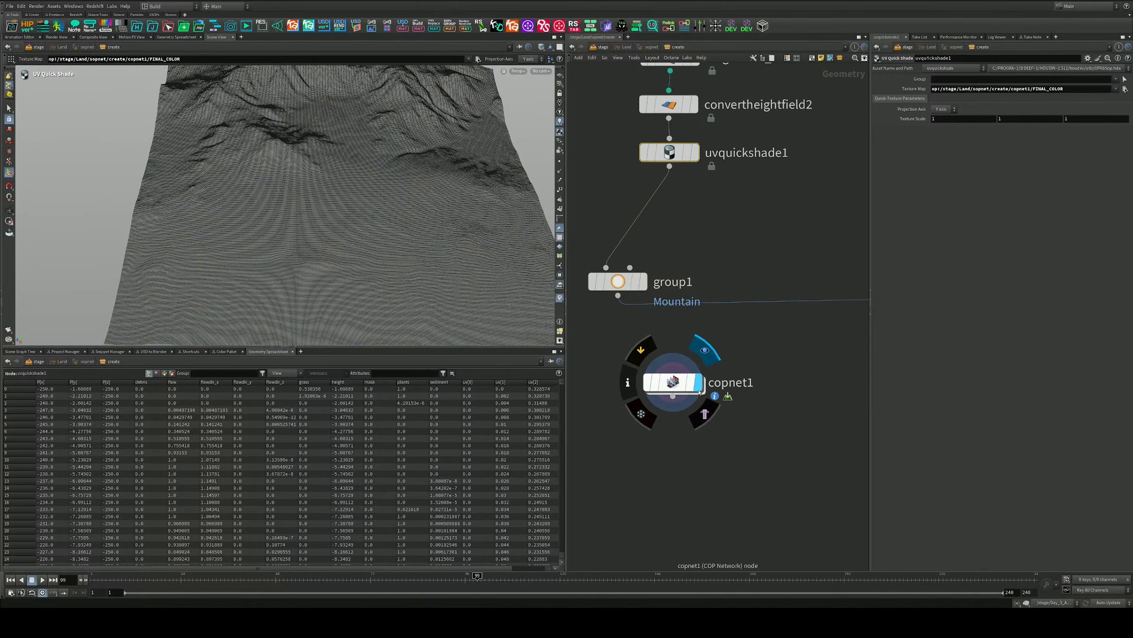
middle_drag(711, 226, 702, 280)
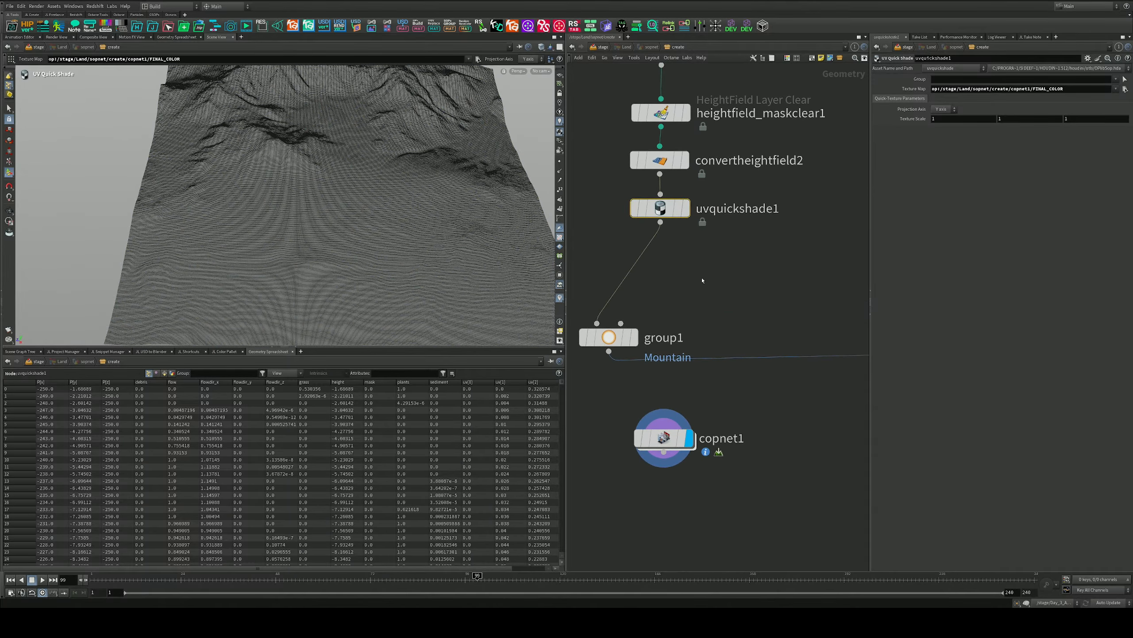
click(685, 208)
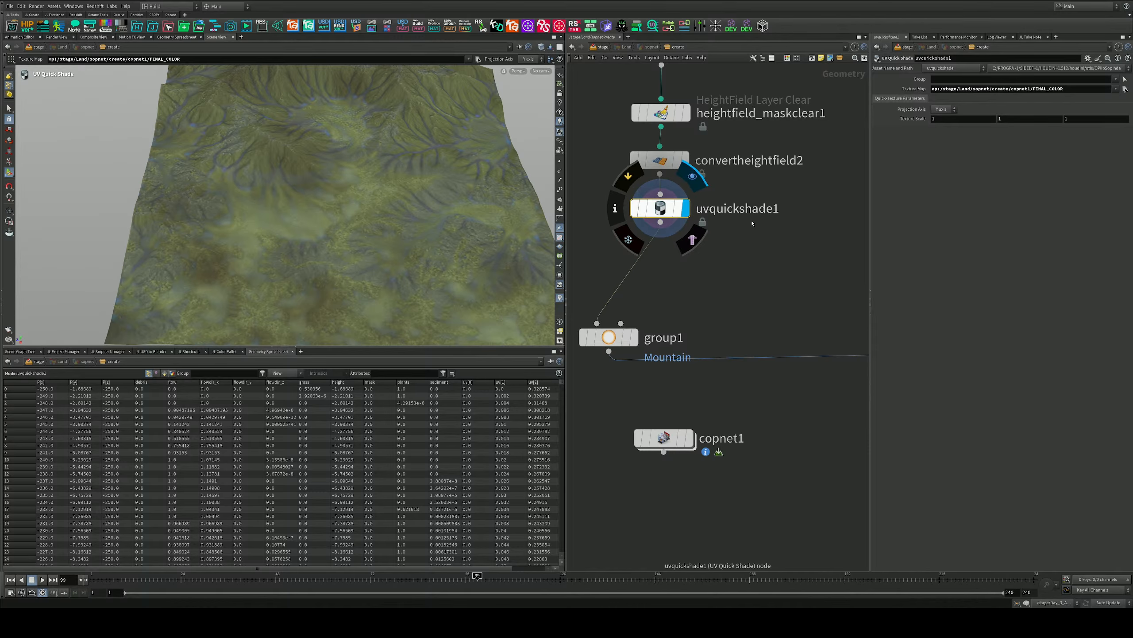
mouse_move(365, 197)
alt+mouse_down()
mouse_move(406, 156)
mouse_move(329, 179)
mouse_move(371, 181)
alt+mouse_up()
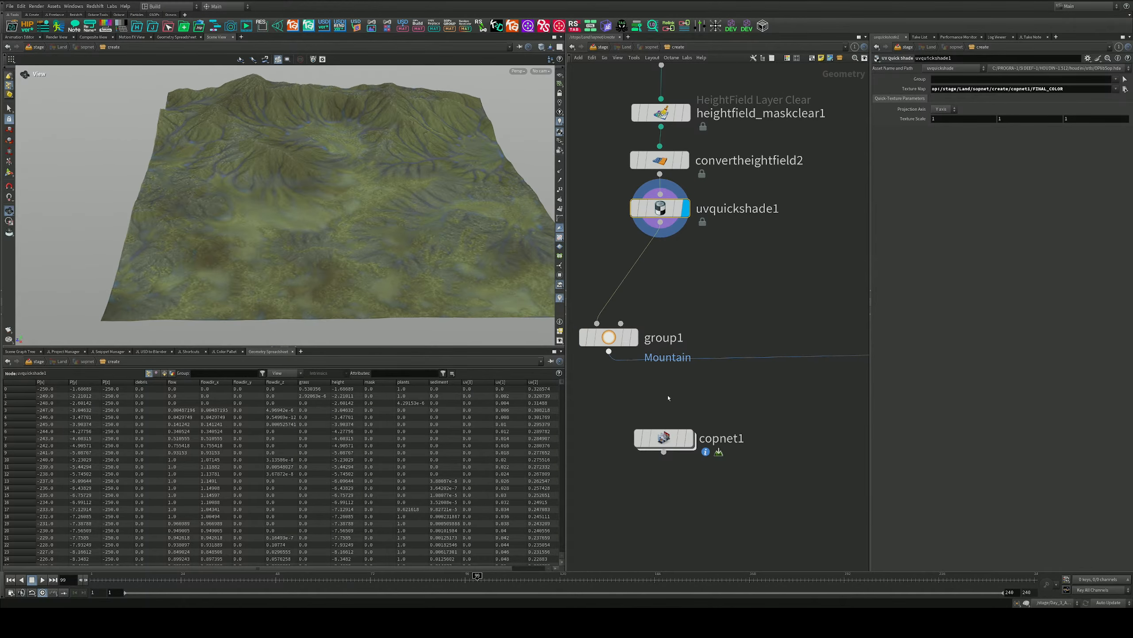
Inside copnet1, try a Bake Geometry Textures node beside FINAL_COLOR, examine its inputs and outputs, and delete it
double_click(663, 439)
middle_drag(794, 399, 668, 381)
key(Tab)
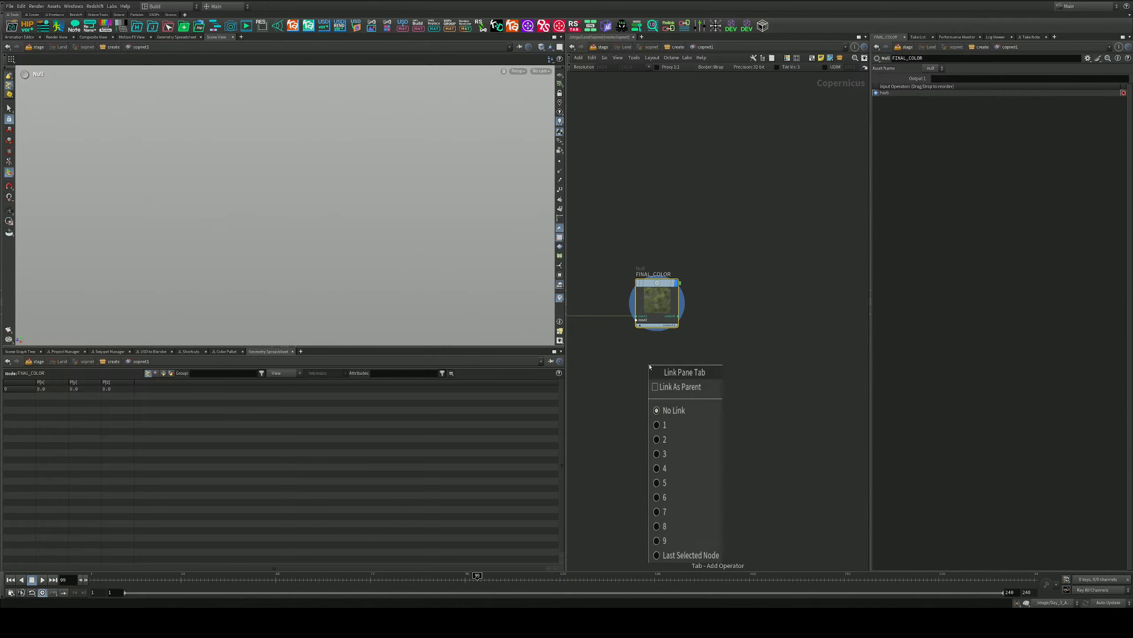
text(bak)
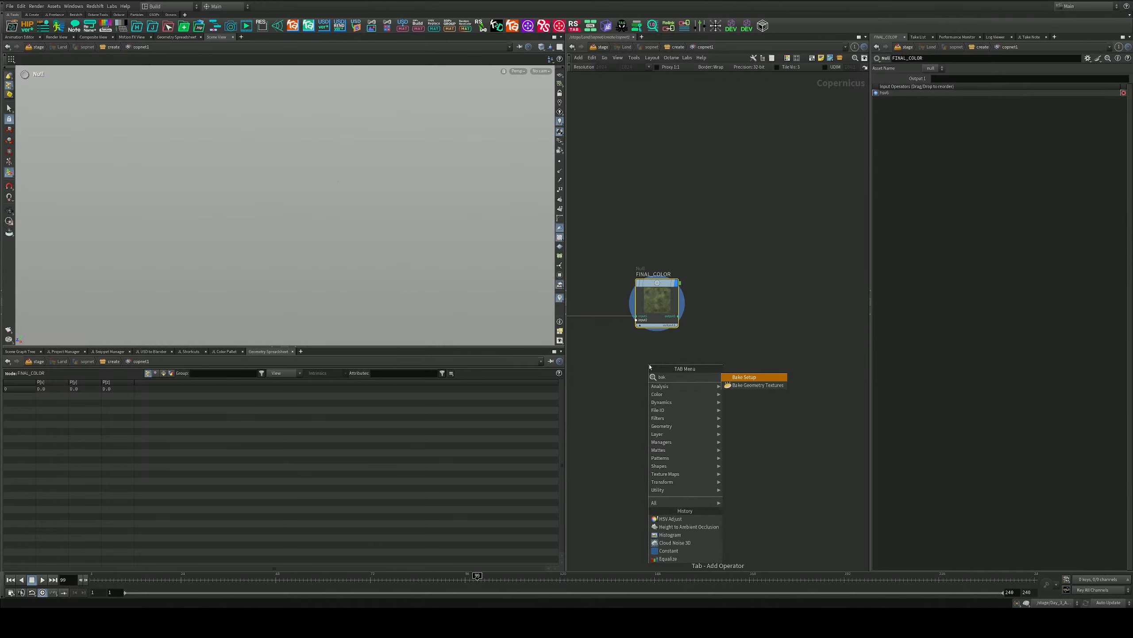
click(752, 385)
click(754, 339)
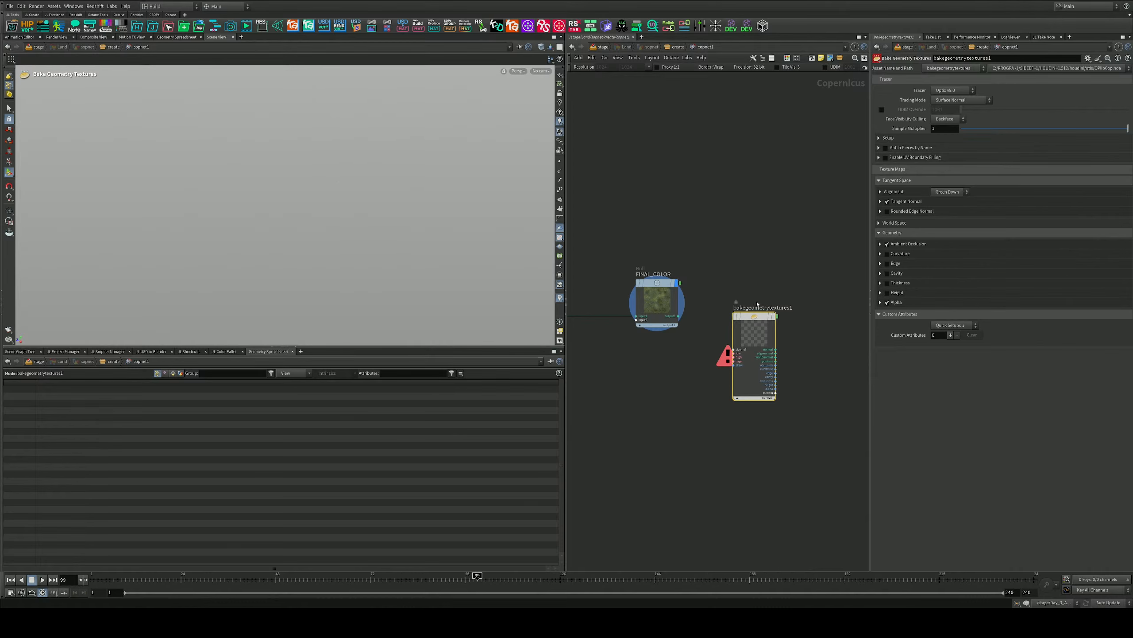
scroll(766, 333, up, 4)
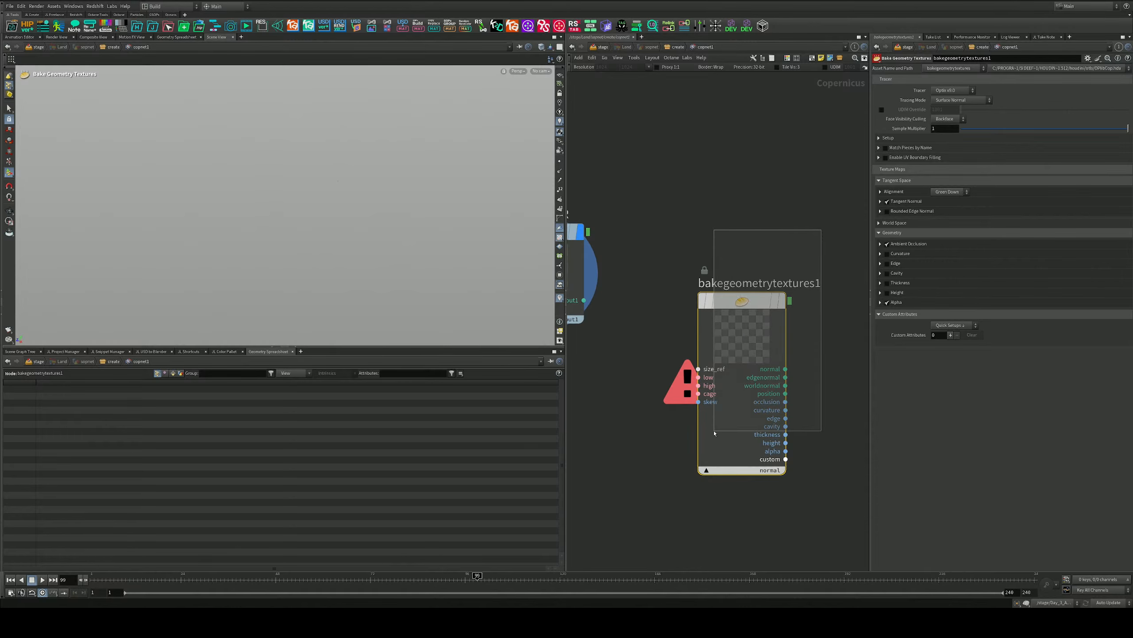
key(Delete)
Try a Bake Setup in copnet1, placing its low, high and cage imports between FINAL_COLOR and the bake node
key(Tab)
text(ba)
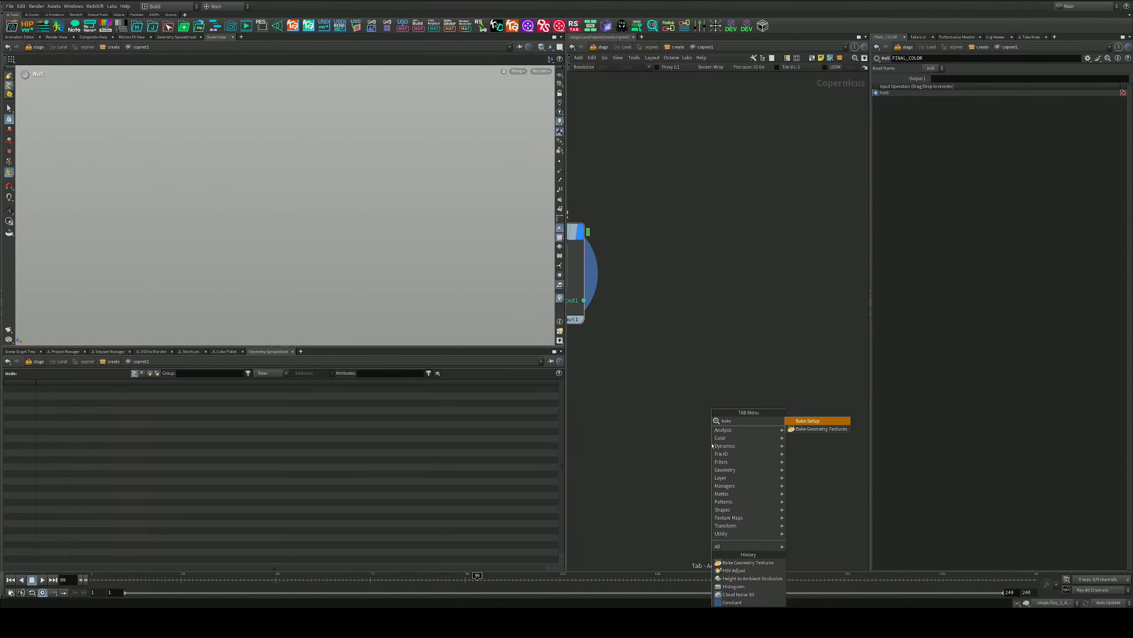
key(Down)
key(Return)
click(798, 522)
scroll(798, 522, down, 5)
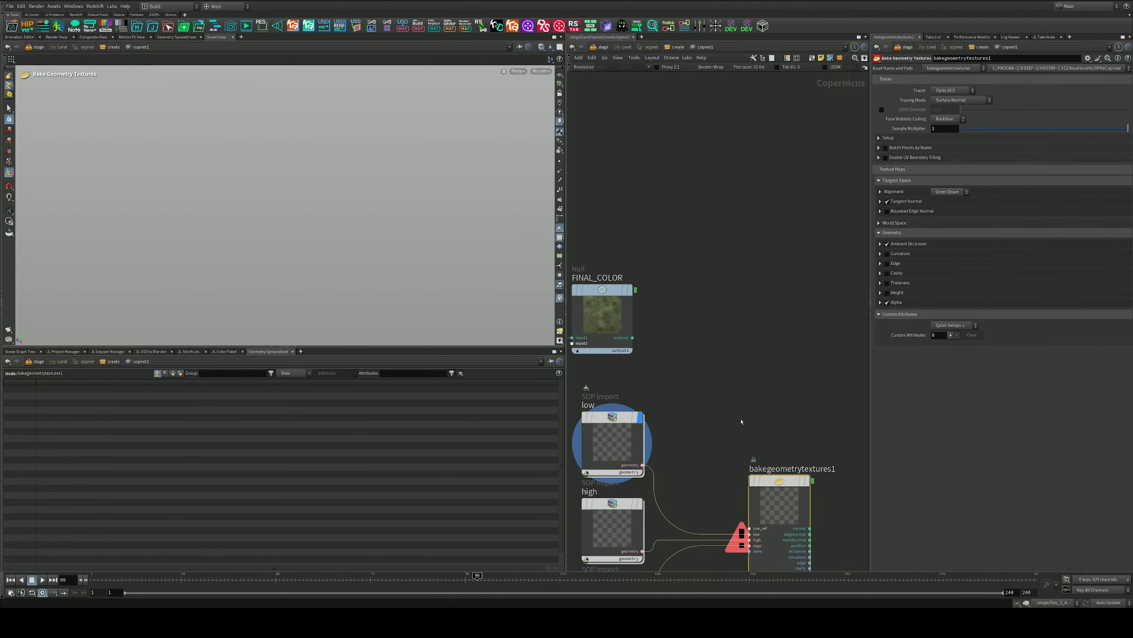
drag(743, 379, 769, 370)
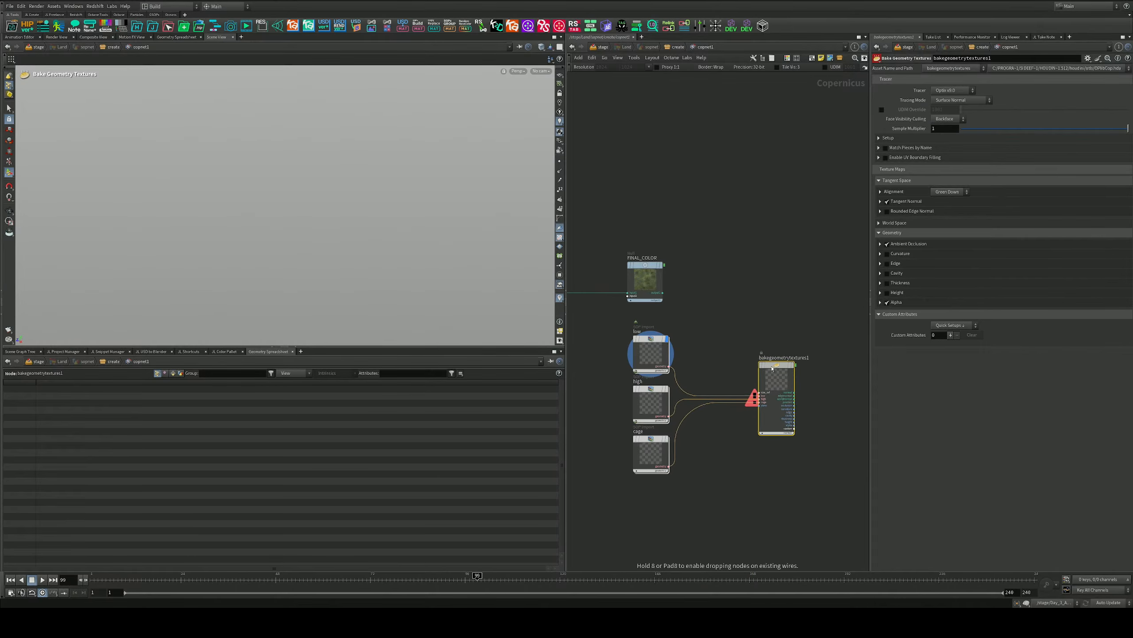
drag(797, 509, 733, 273)
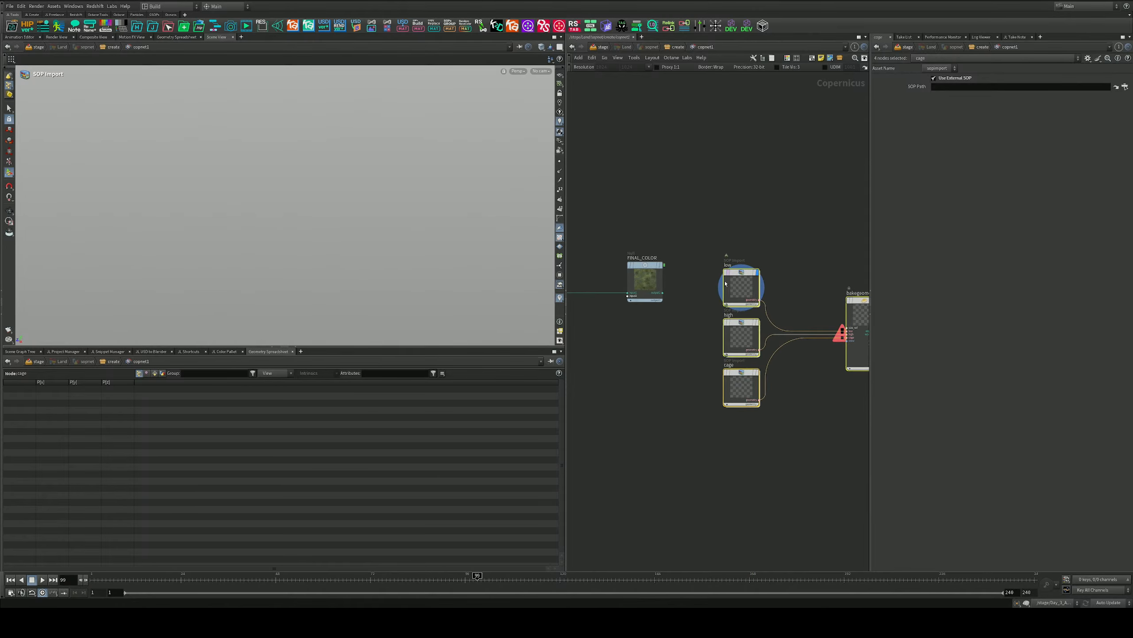
Try FINAL_COLOR as the size_ref input of bakegeometrytextures1
scroll(728, 333, up, 5)
scroll(730, 344, down, 3)
middle_drag(833, 391, 665, 406)
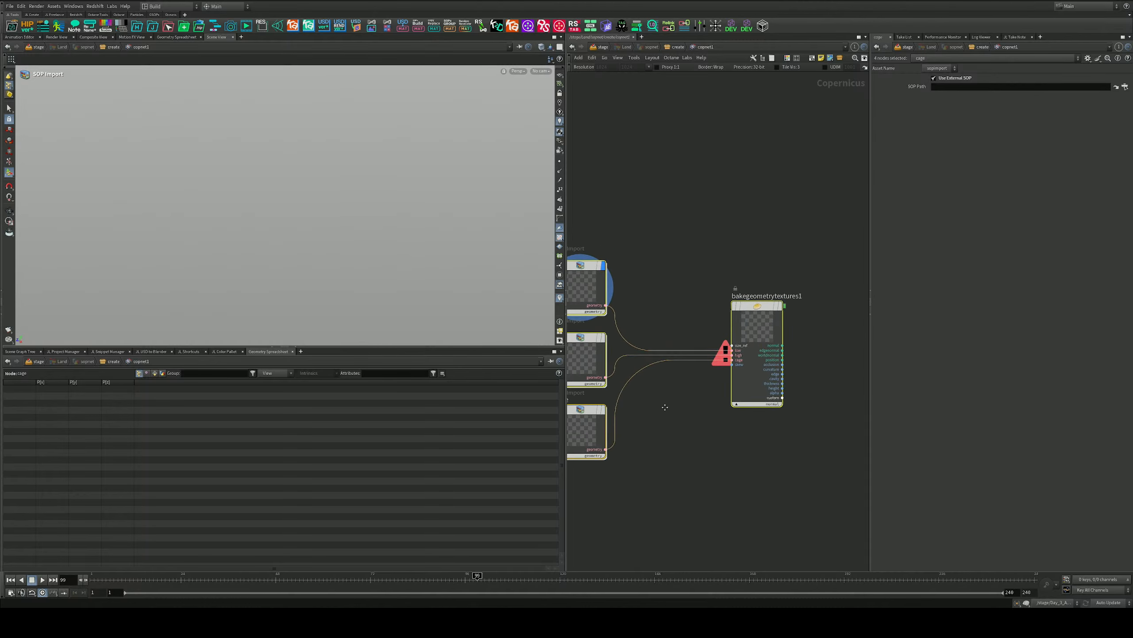
scroll(715, 374, up, 3)
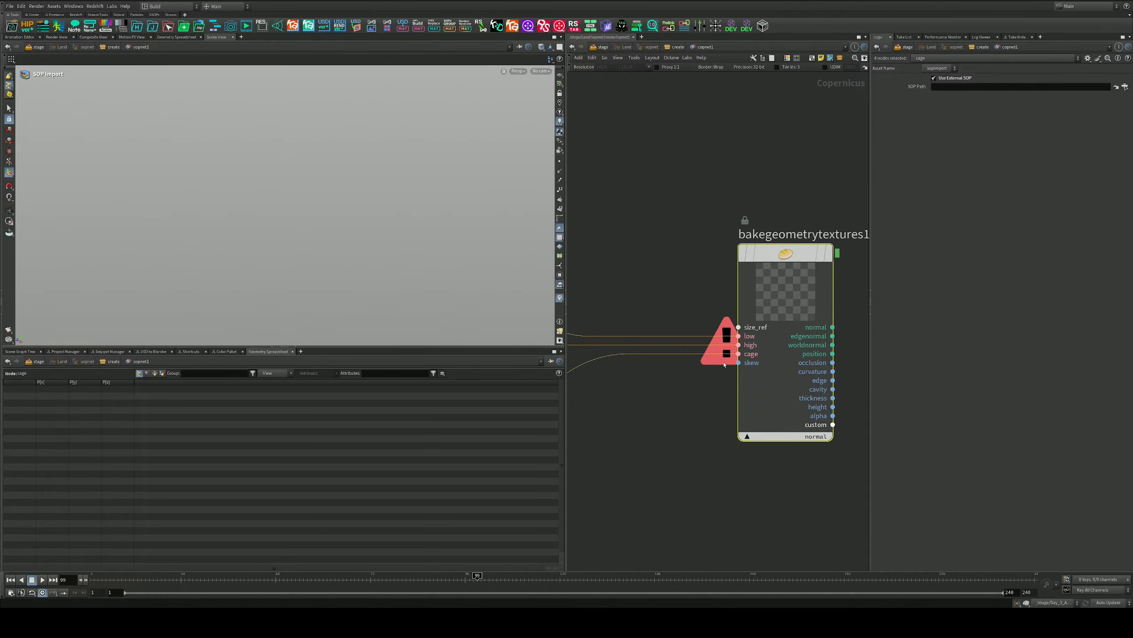
scroll(724, 364, down, 3)
middle_drag(681, 314, 806, 337)
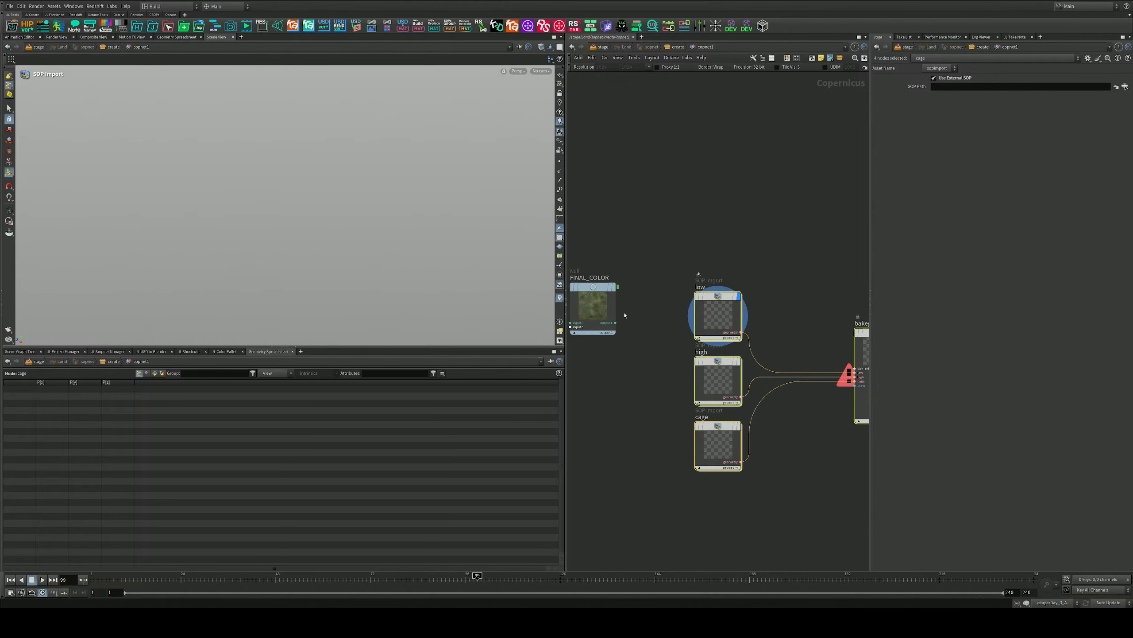
drag(615, 323, 854, 369)
Select bakegeometrytextures1, set the display on the low import, and examine the bake node's inputs and texture outputs
middle_drag(801, 323, 683, 297)
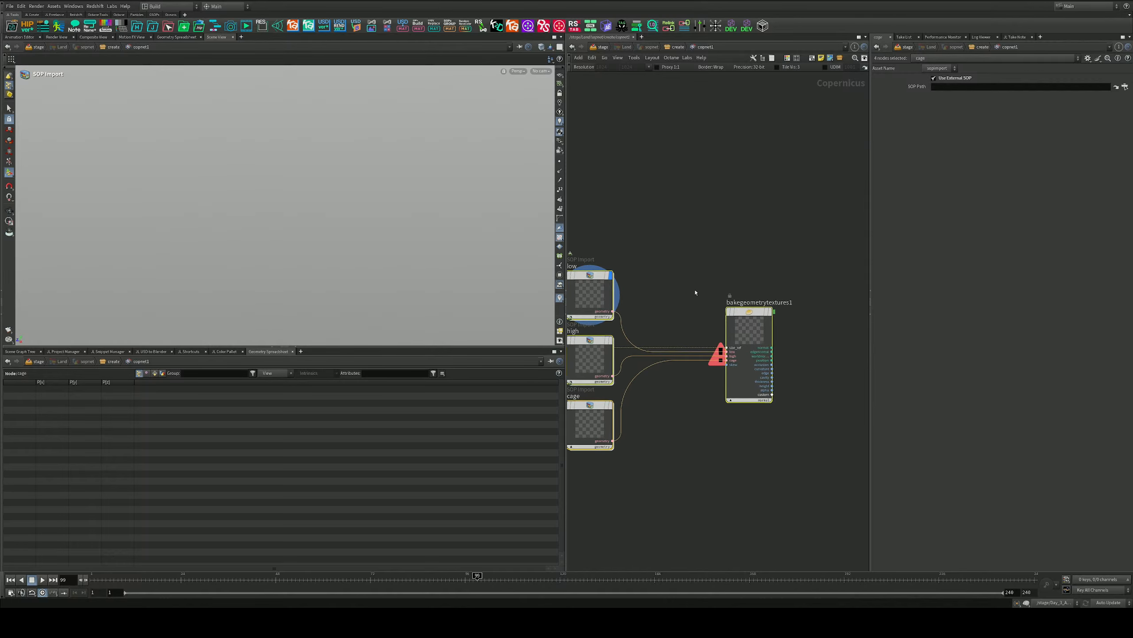
scroll(734, 310, up, 2)
drag(797, 450, 705, 195)
middle_drag(666, 231, 756, 217)
scroll(747, 247, down, 3)
scroll(709, 255, up, 4)
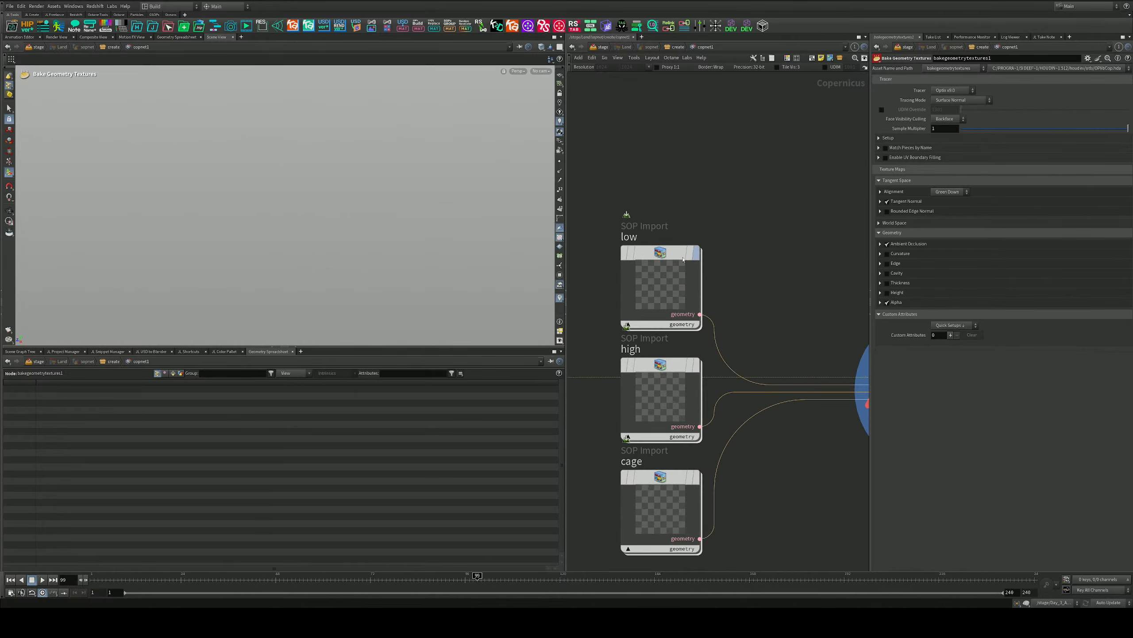
click(702, 215)
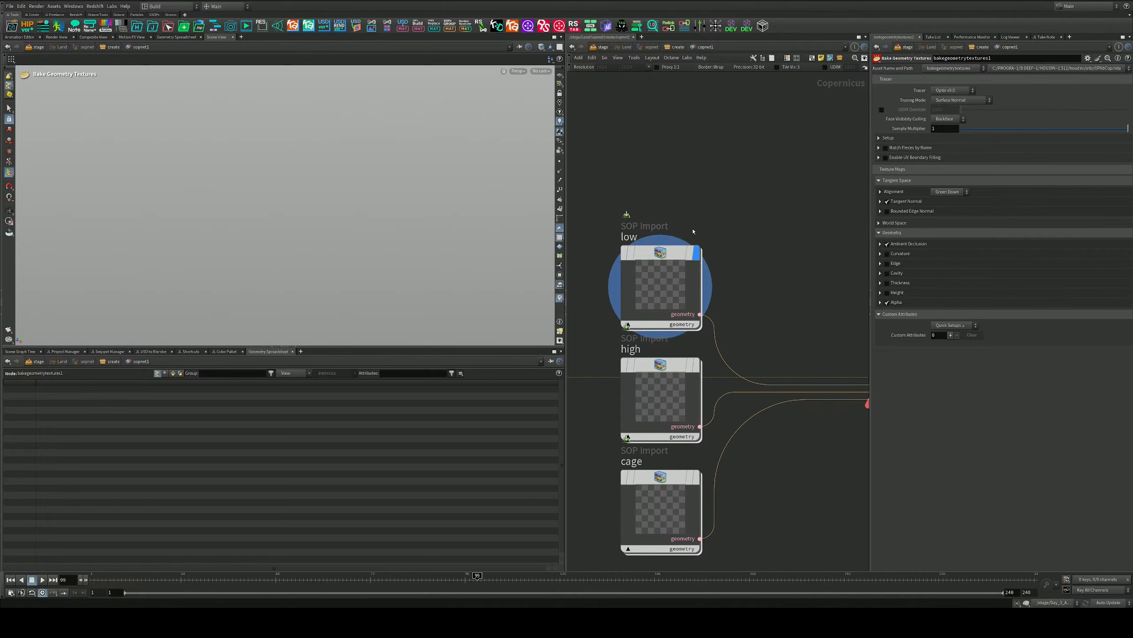
scroll(714, 252, down, 3)
scroll(758, 294, up, 5)
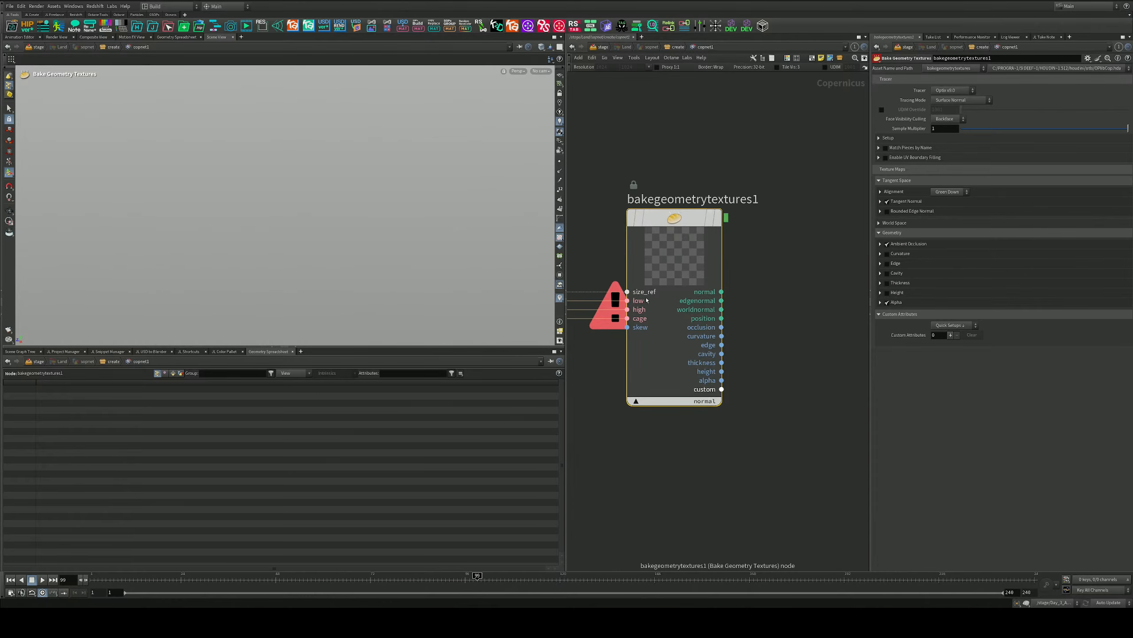
scroll(679, 286, down, 2)
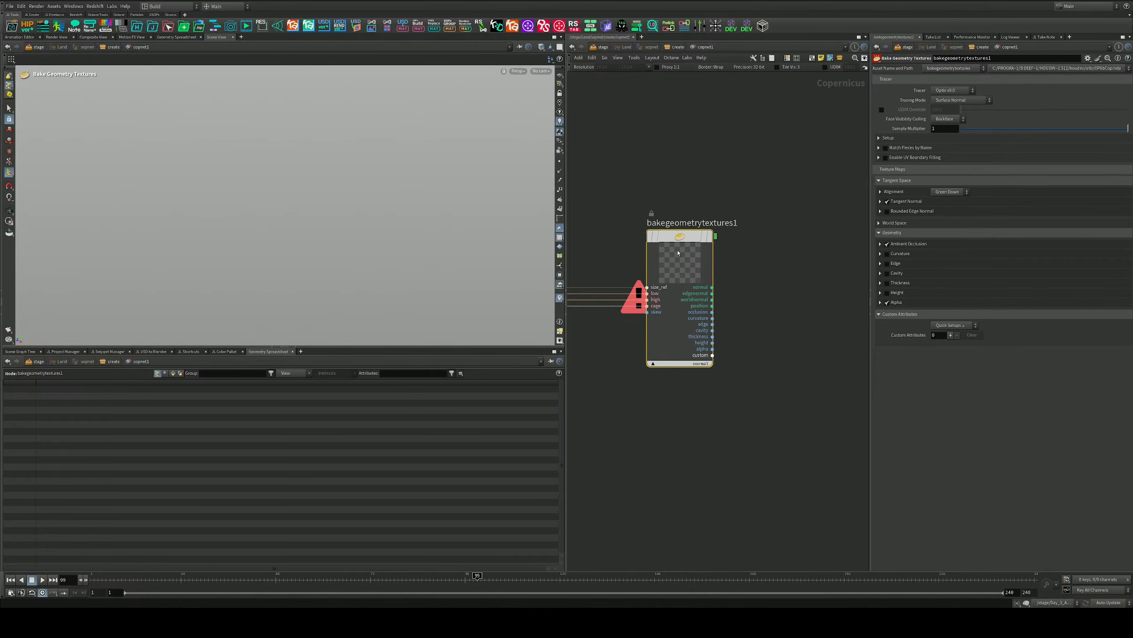
Spread the high and cage SOP imports apart from the low import
middle_drag(655, 184, 785, 191)
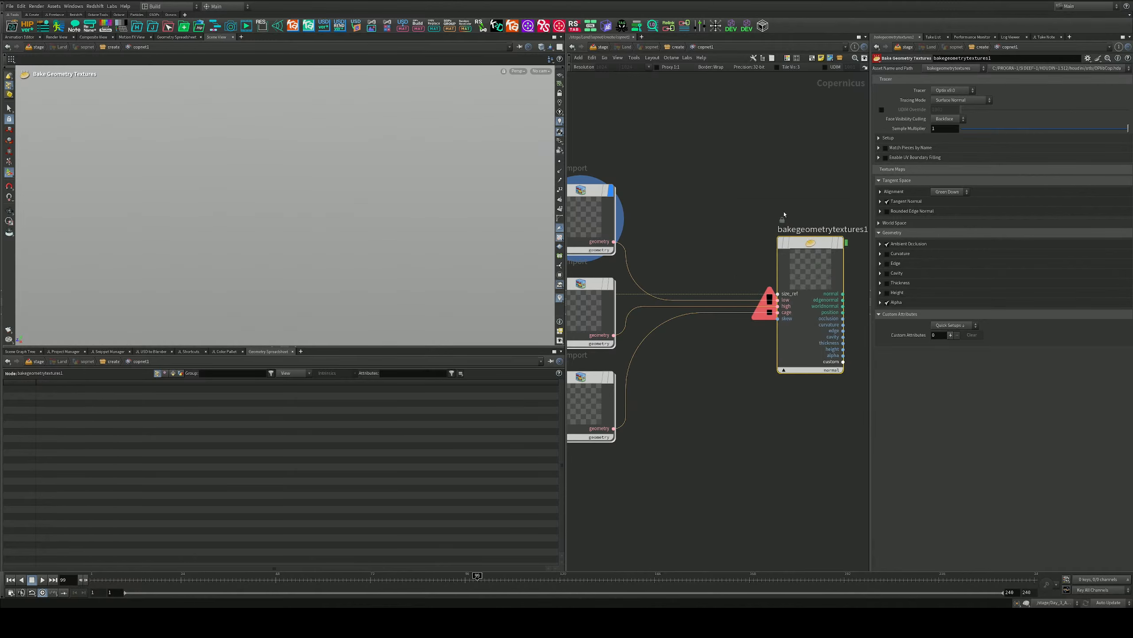
middle_drag(746, 248, 865, 259)
drag(743, 318, 684, 507)
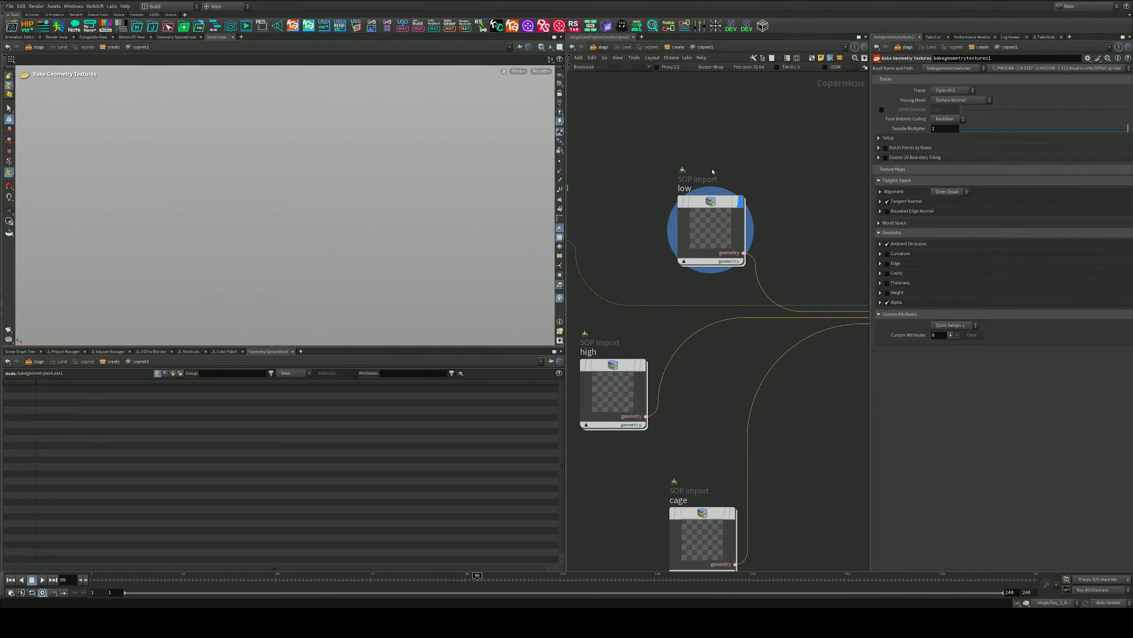
mouse_move(718, 203)
scroll(718, 203, down, 5)
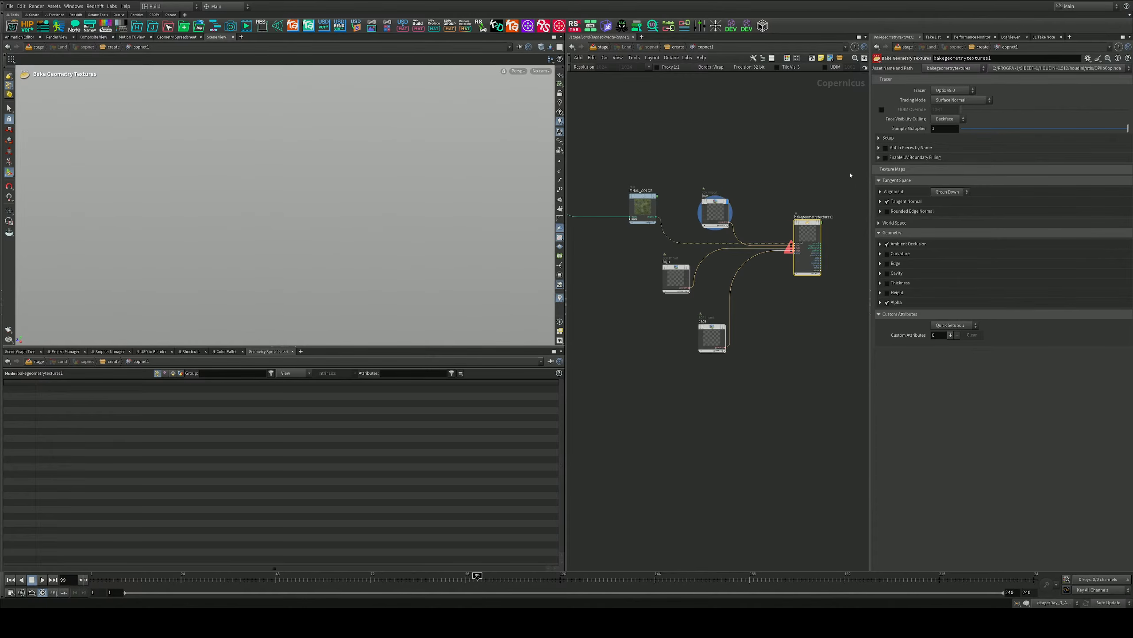
Delete the bake node with its low, high and cage imports, and display FINAL_COLOR
drag(850, 175, 664, 406)
key(Delete)
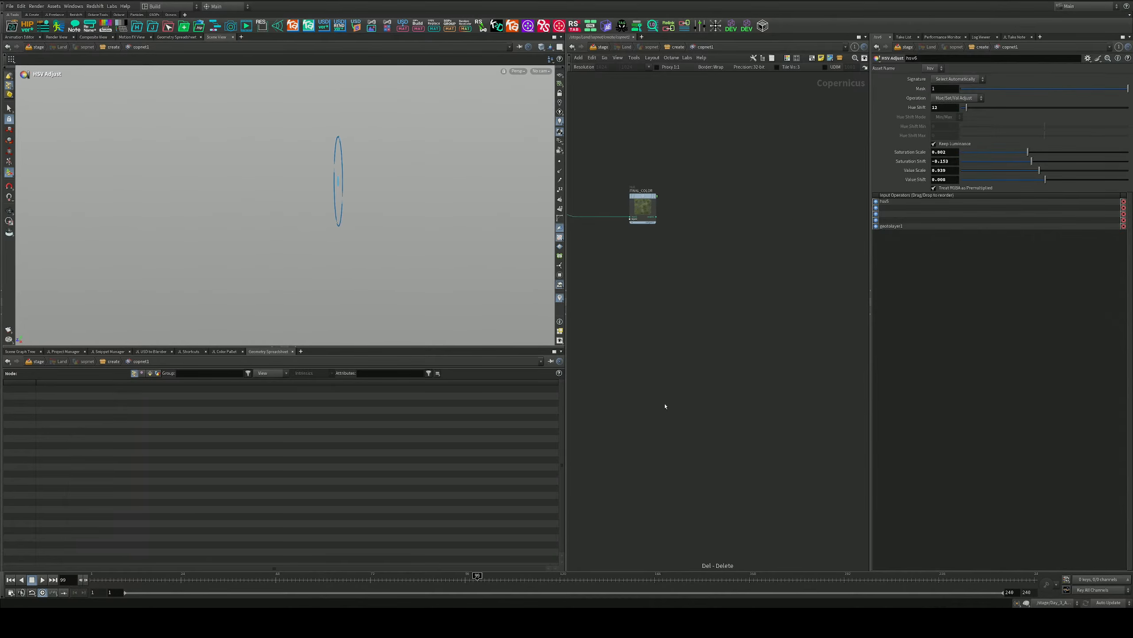
middle_drag(762, 162, 785, 237)
scroll(680, 271, up, 3)
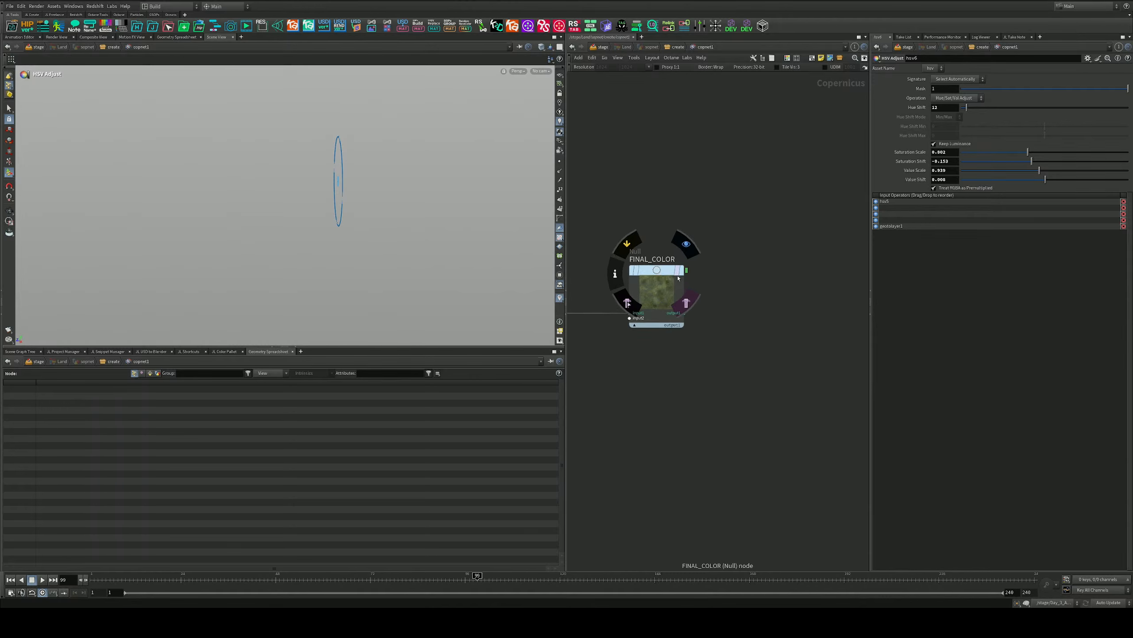
click(679, 272)
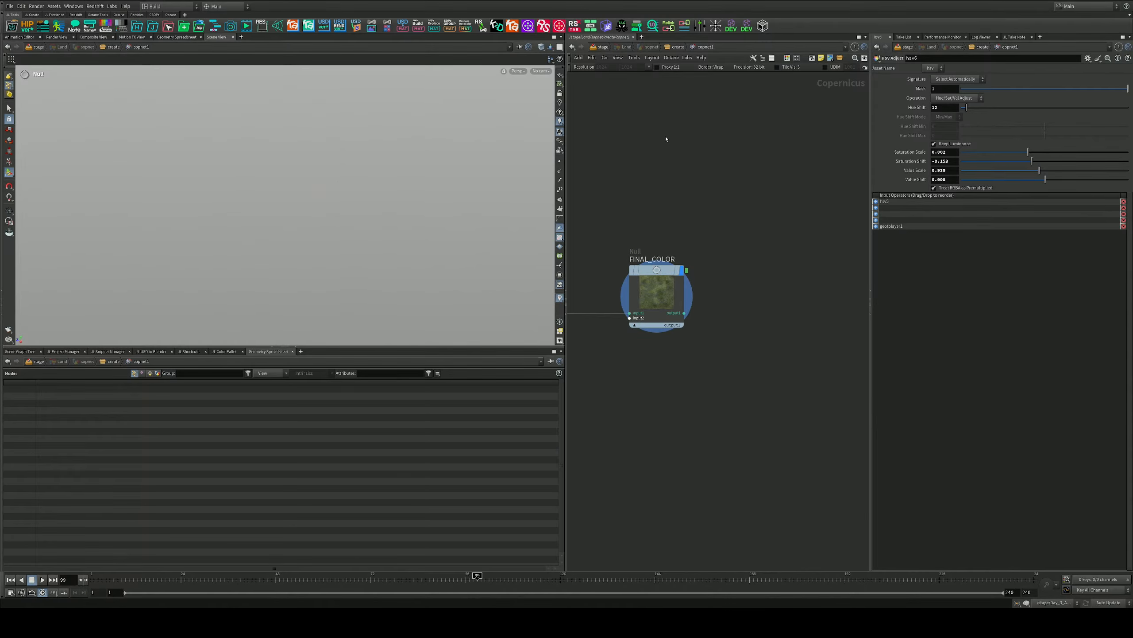
Return to the Land geometry network, select group1, and examine its connection through merge2 to output0
key(u)
middle_drag(381, 218, 327, 214)
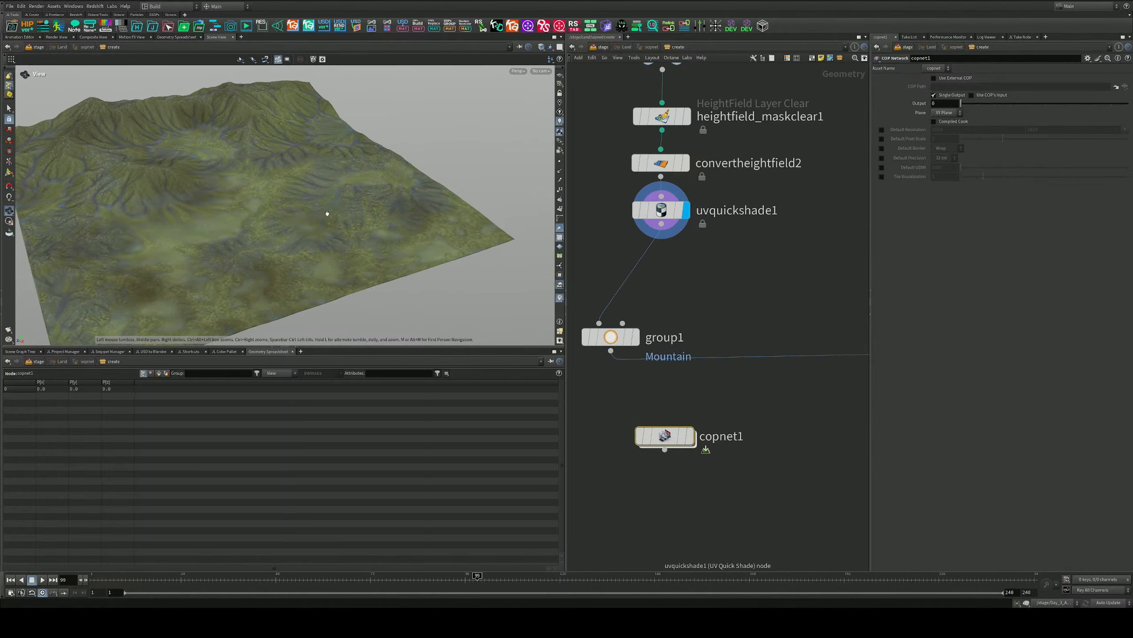
middle_drag(746, 287, 634, 220)
scroll(634, 220, down, 5)
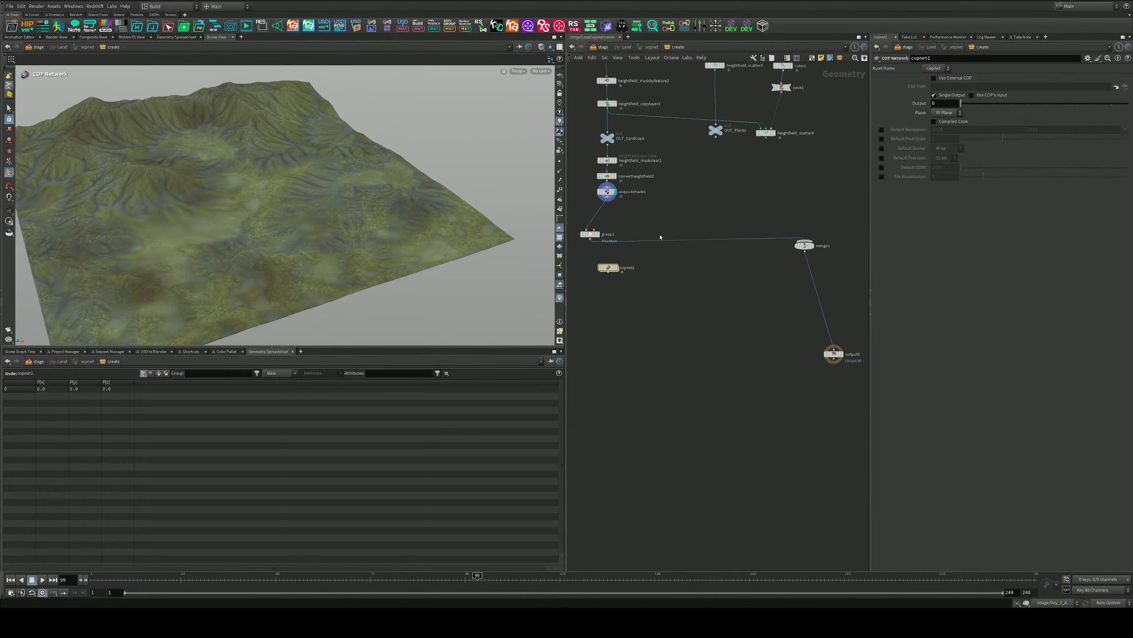
click(589, 234)
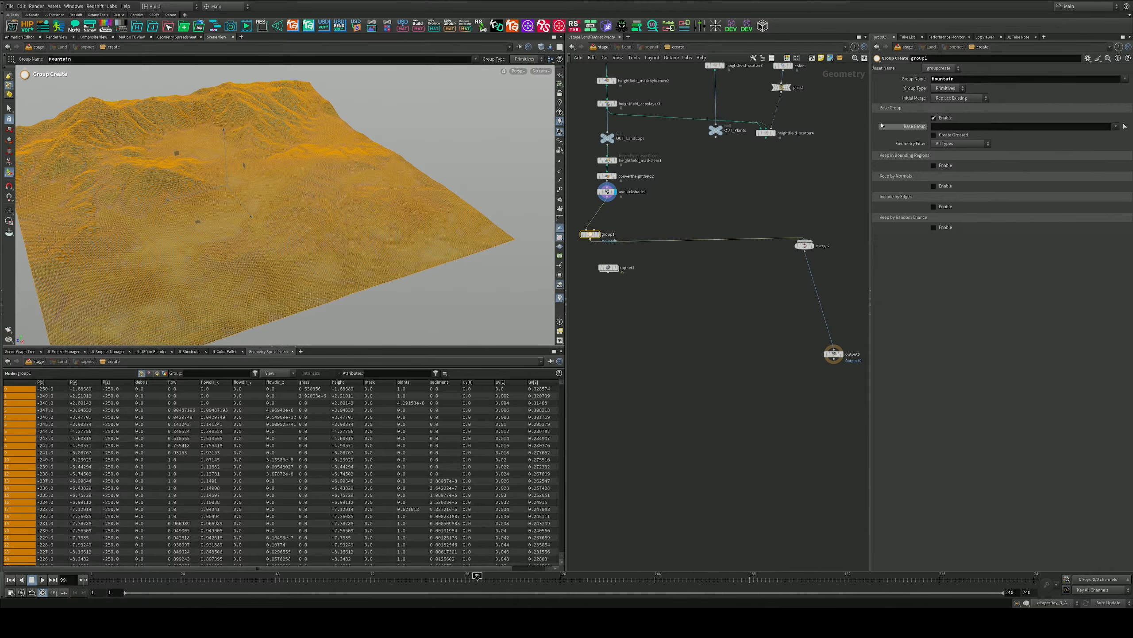
middle_drag(697, 202, 771, 187)
middle_drag(854, 193, 735, 214)
scroll(821, 248, up, 5)
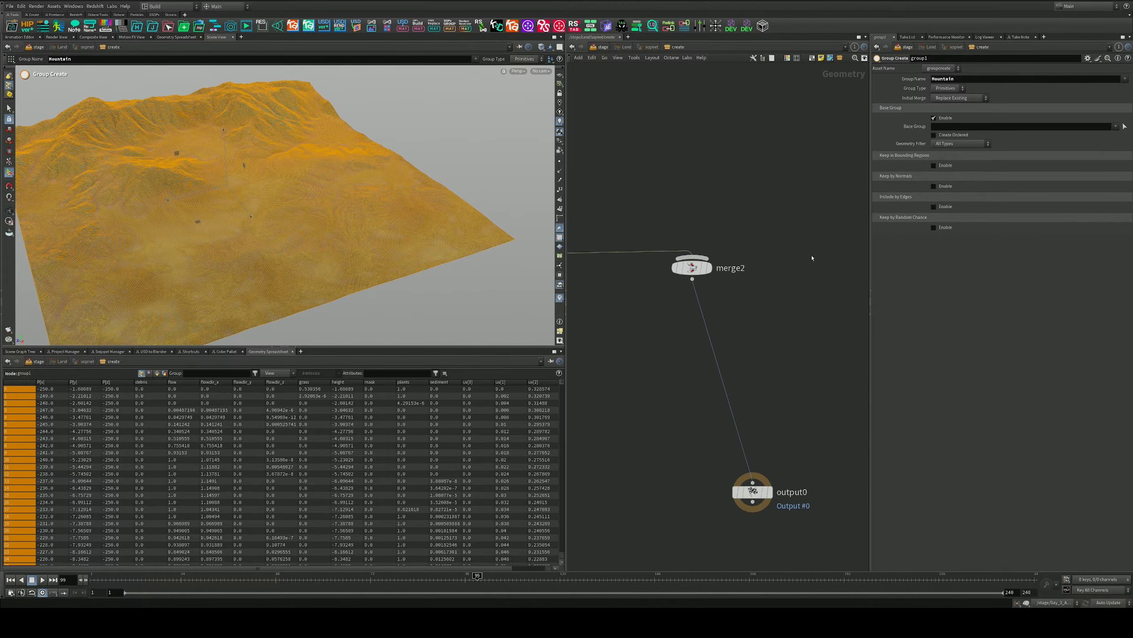
Display copnet1 below group1 in the Land geometry network, open it, and copy its FINAL_COLOR node
scroll(792, 283, down, 4)
scroll(749, 282, up, 3)
scroll(752, 284, up, 3)
drag(711, 274, 794, 287)
middle_drag(601, 185, 811, 335)
scroll(711, 302, down, 5)
middle_drag(607, 339, 774, 312)
scroll(776, 312, up, 5)
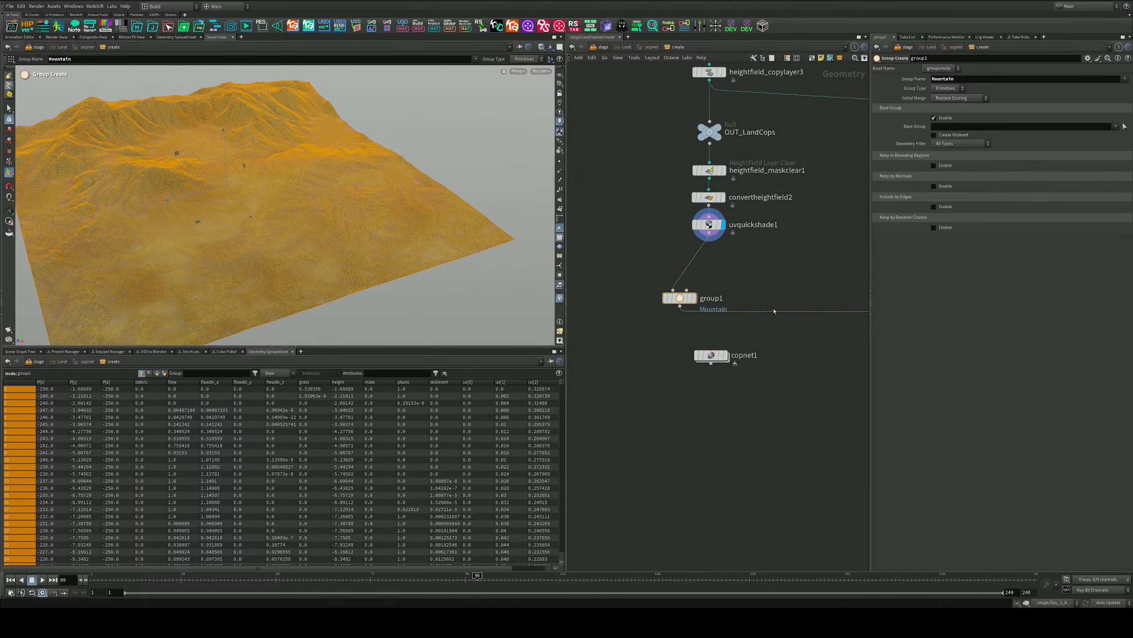
click(695, 391)
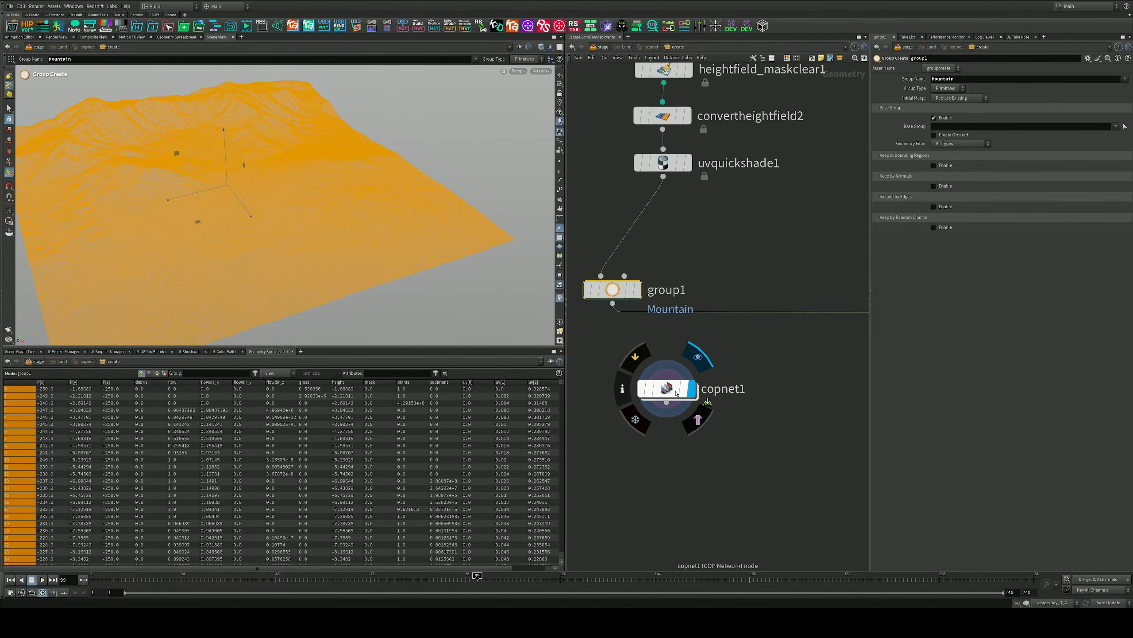
double_click(678, 388)
scroll(703, 324, down, 4)
scroll(671, 321, up, 4)
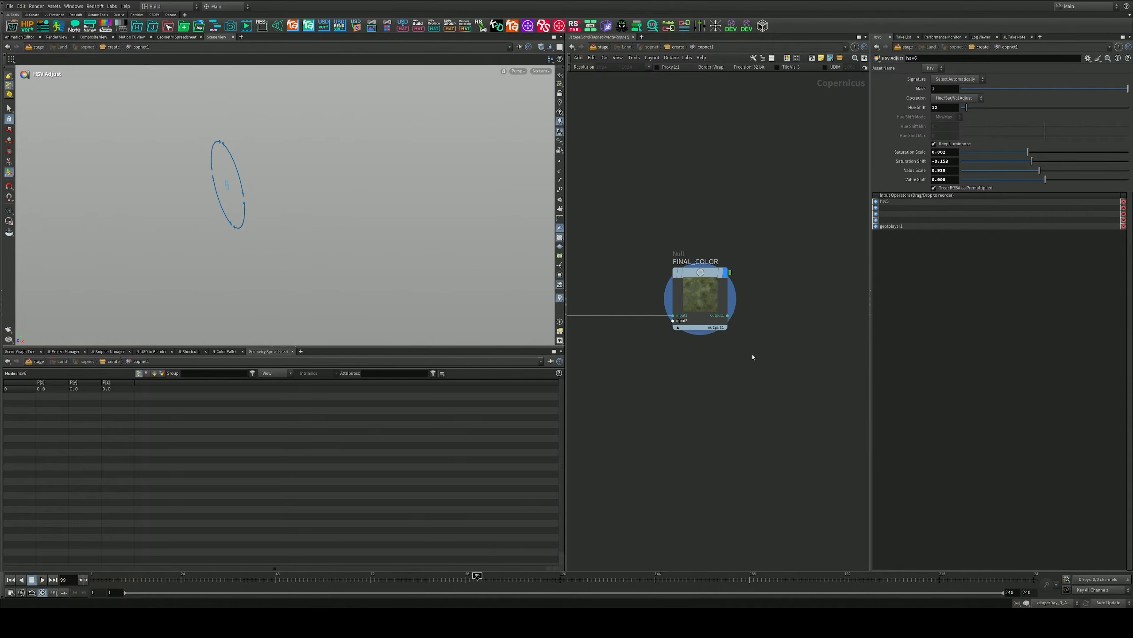
drag(772, 233, 633, 357)
key(ctrl+c)
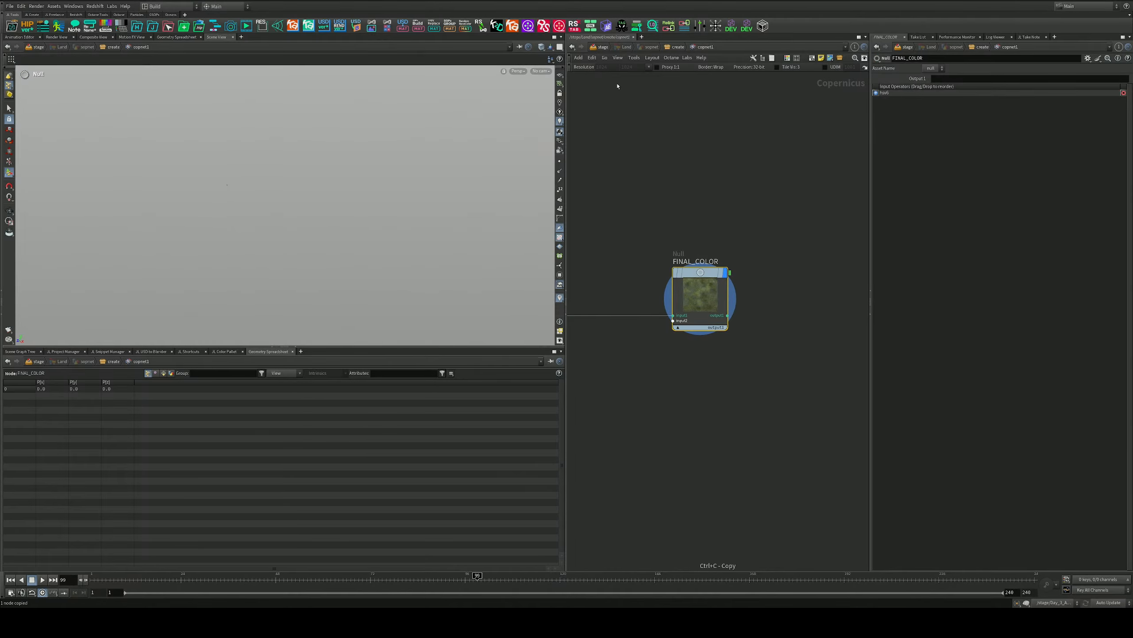
Go back to the stage, open materiallibrary6, and select the Mountain material
click(603, 47)
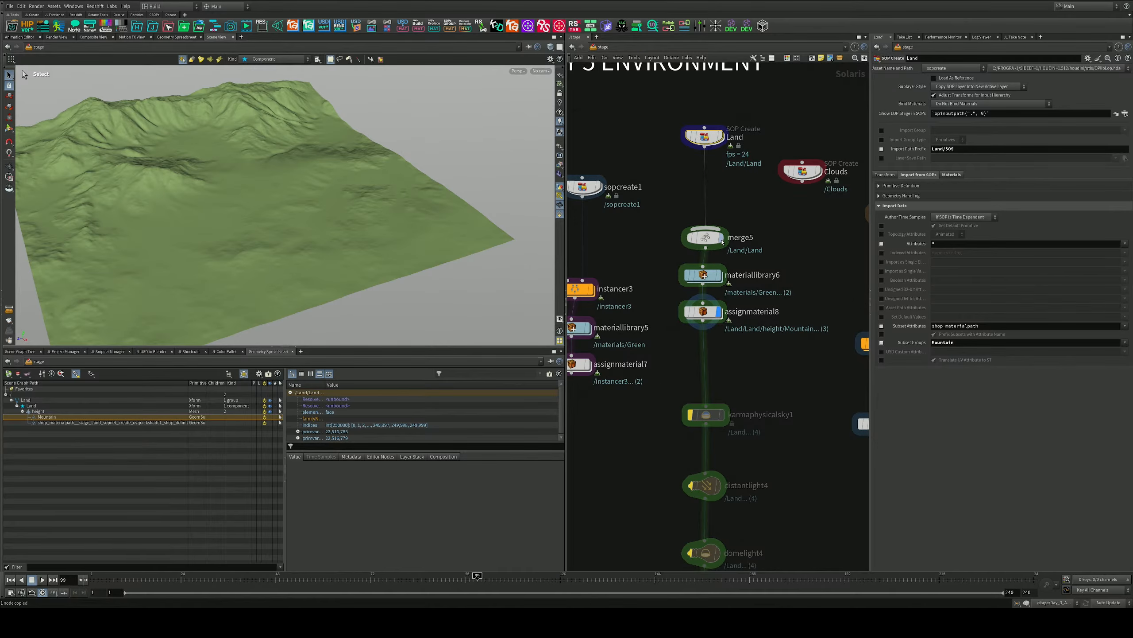
mouse_move(714, 241)
middle_drag(718, 408, 731, 368)
scroll(679, 482, down, 5)
scroll(691, 355, up, 4)
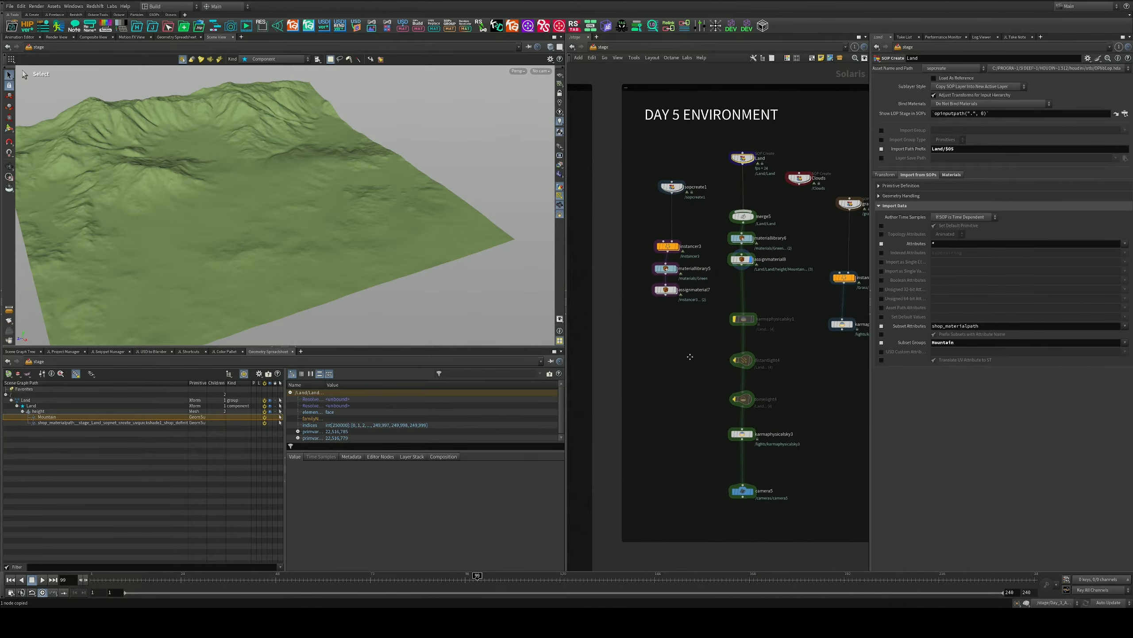
scroll(700, 337, up, 3)
double_click(724, 284)
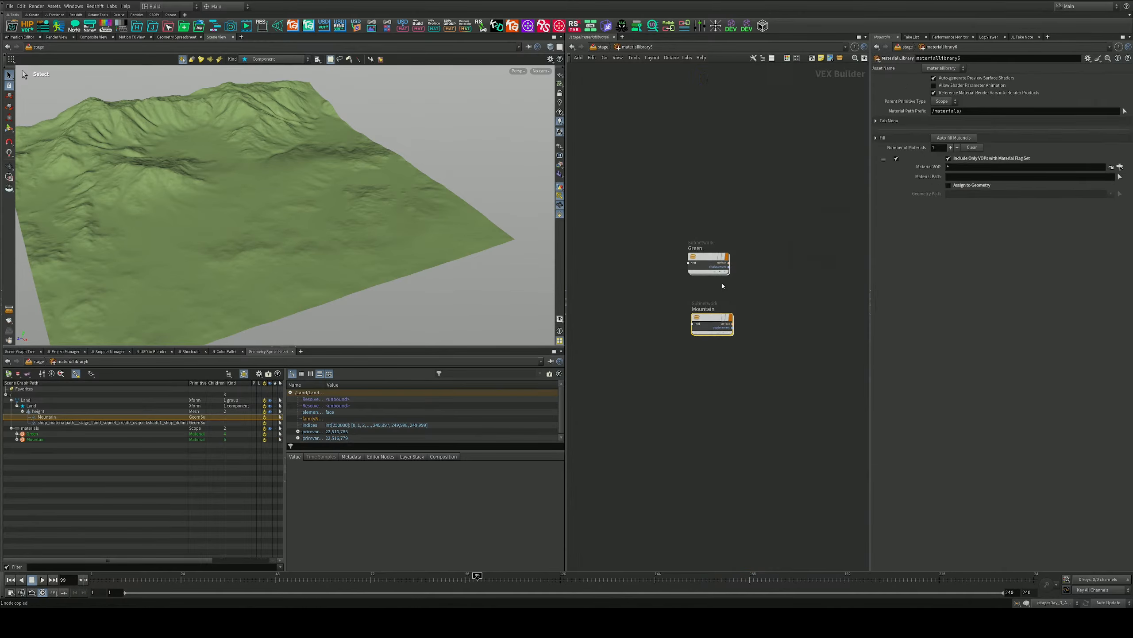
click(725, 326)
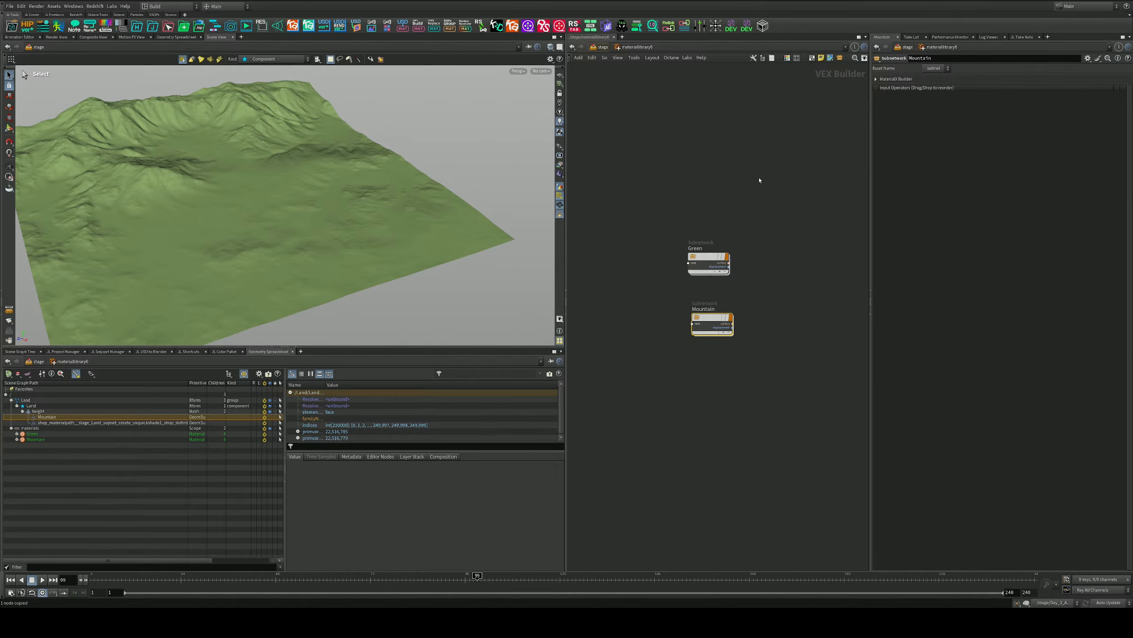
Return to copnet1 inside Land and copy its entire Copernicus node network
key(u)
double_click(732, 91)
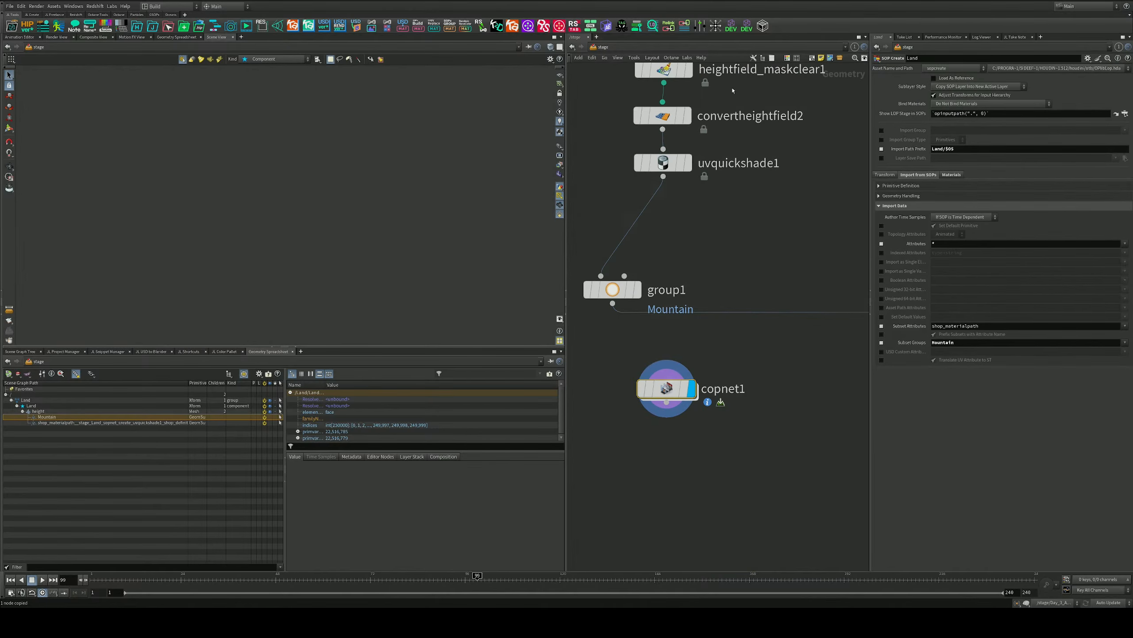
scroll(742, 323, up, 3)
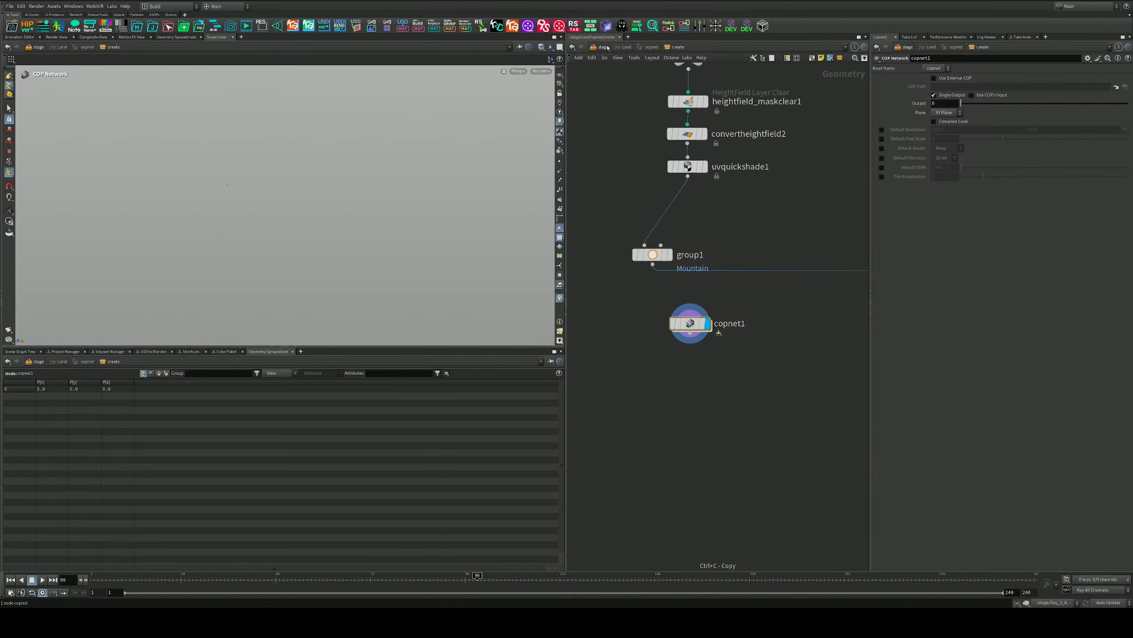
double_click(690, 323)
middle_drag(745, 342, 837, 347)
drag(649, 215, 869, 402)
key(ctrl+c)
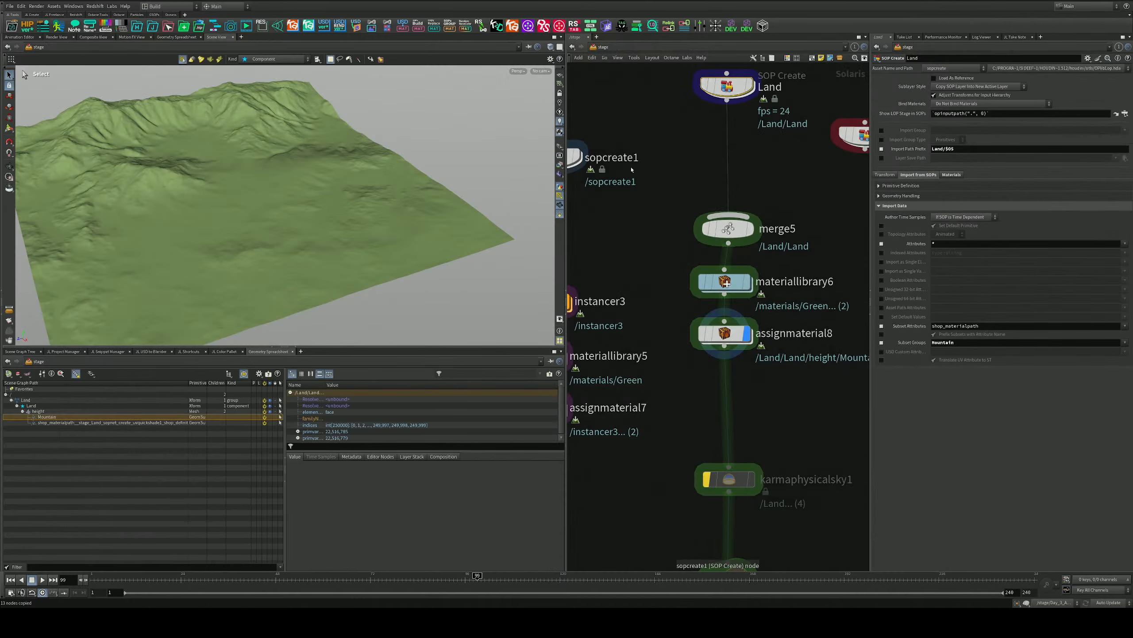
Add a COP Network node directly on the stage, below assignmaterial7
scroll(792, 402, down, 3)
middle_drag(754, 408, 780, 261)
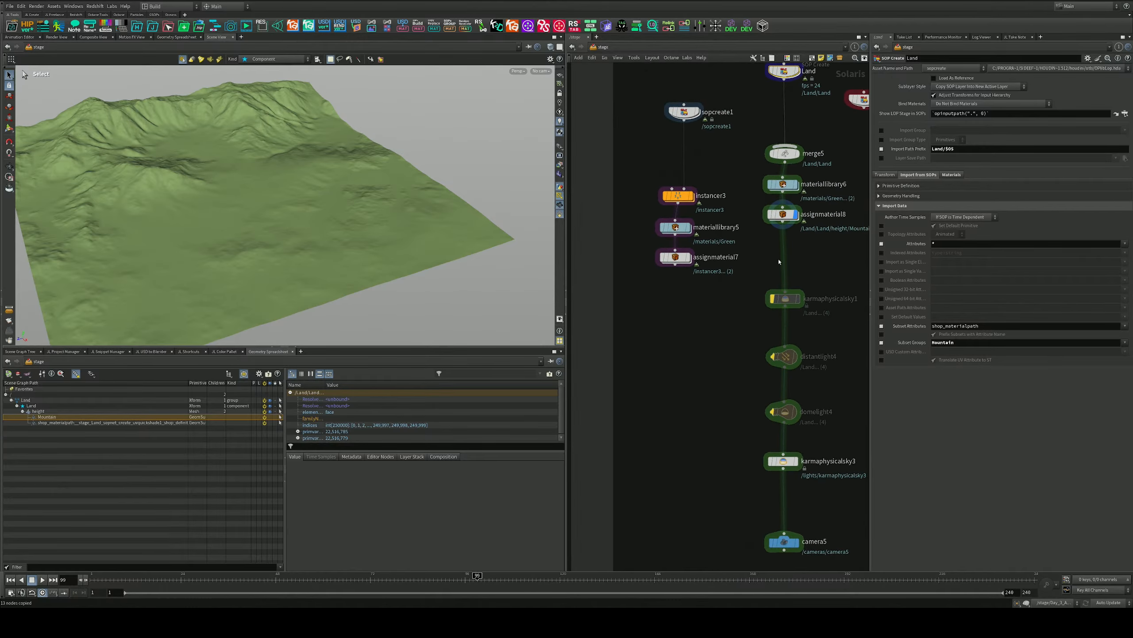
key(Tab)
text(cop)
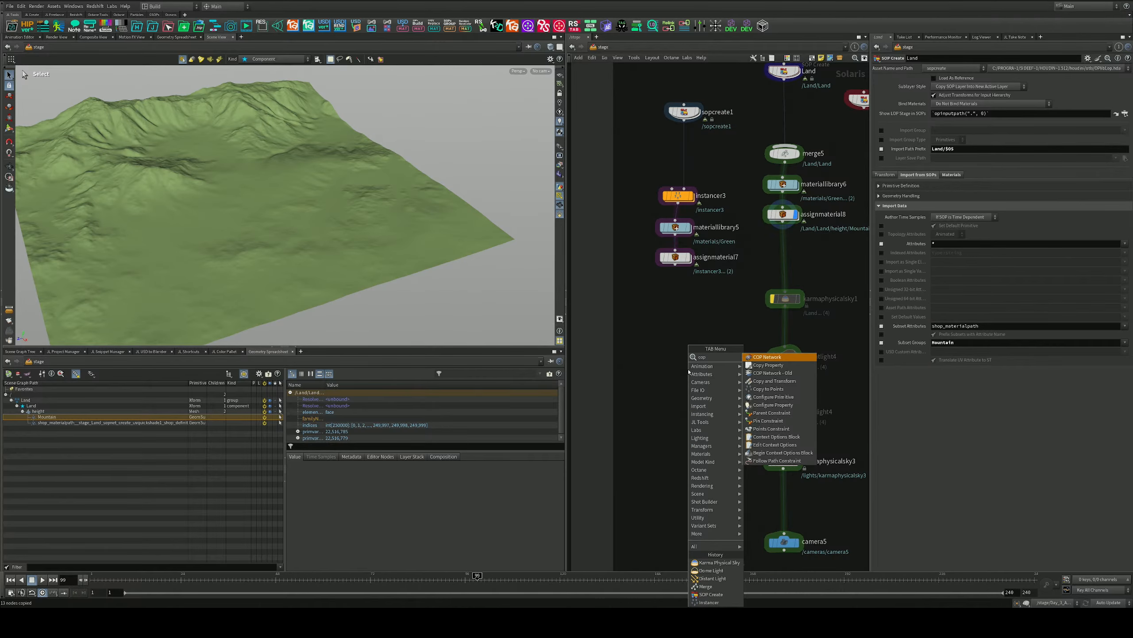
key(Return)
click(679, 376)
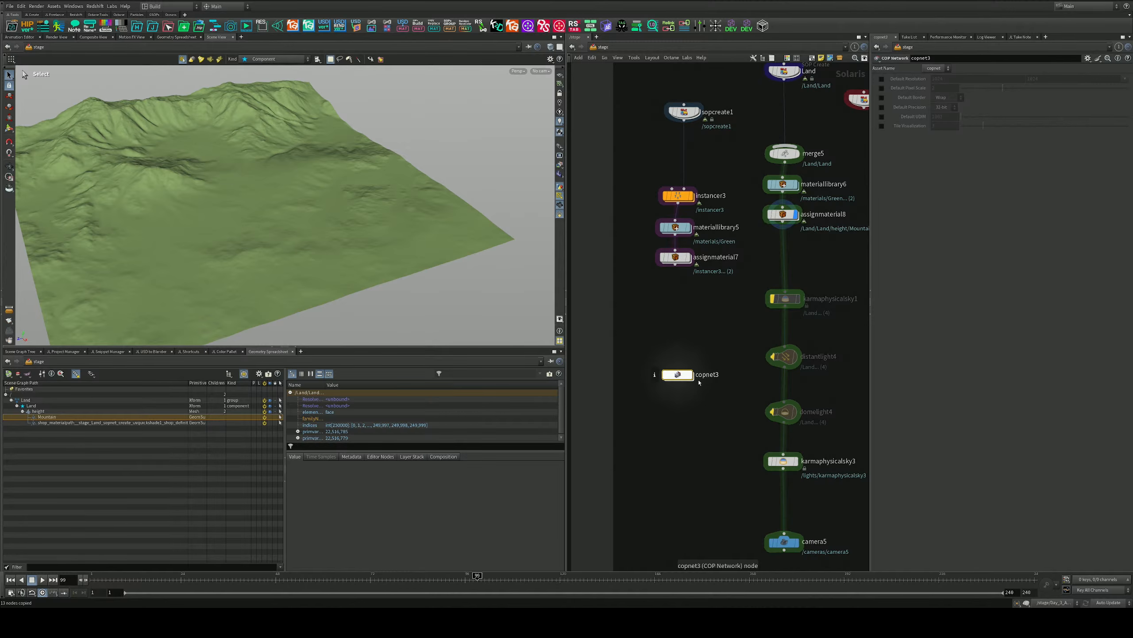
Paste the copied Copernicus nodes inside the stage's new copnet3 network
double_click(679, 375)
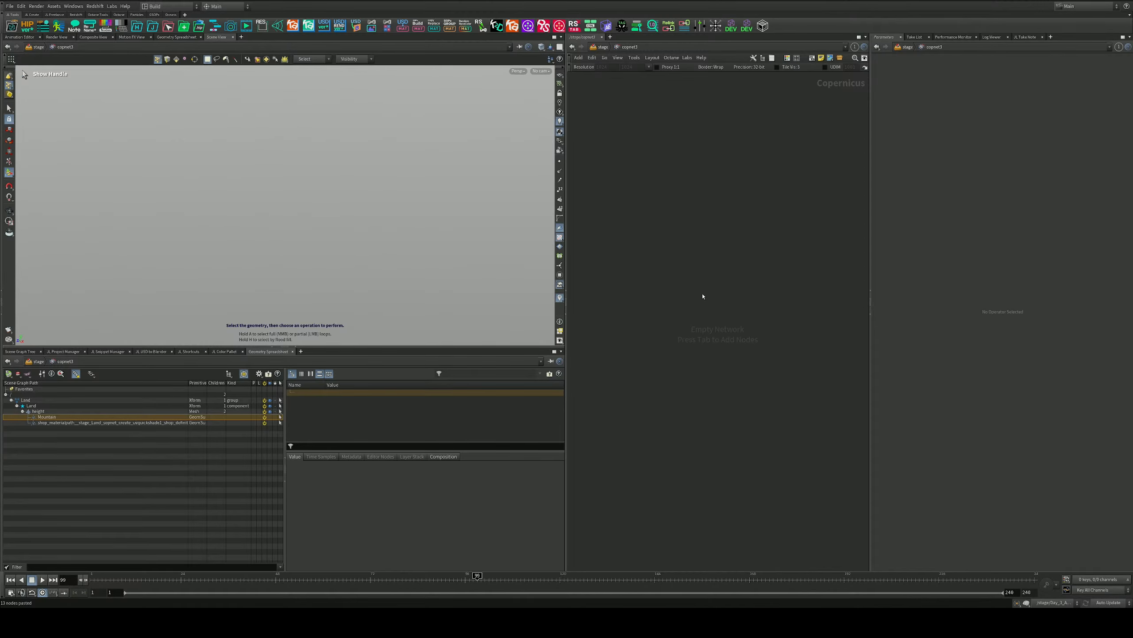
key(ctrl+v)
key(h)
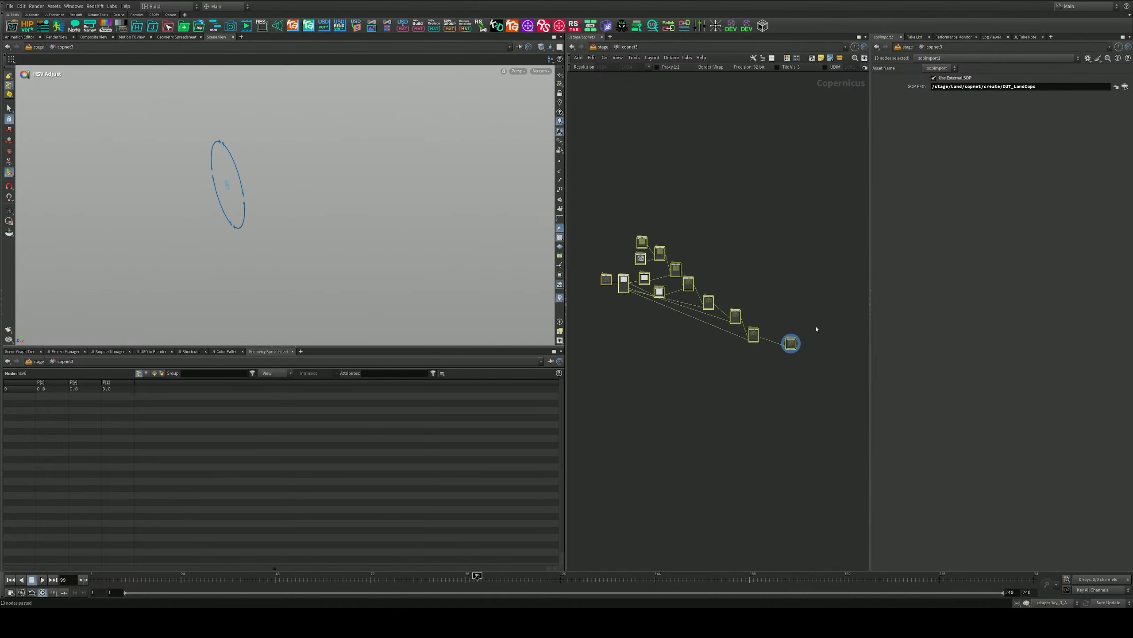
Copy copnet3's FINAL_COLOR and set the Mountain material's mtlximage1 filename to op:/stage/copnet3/FINAL_COLOR
scroll(803, 326, up, 5)
click(754, 375)
key(ctrl+c)
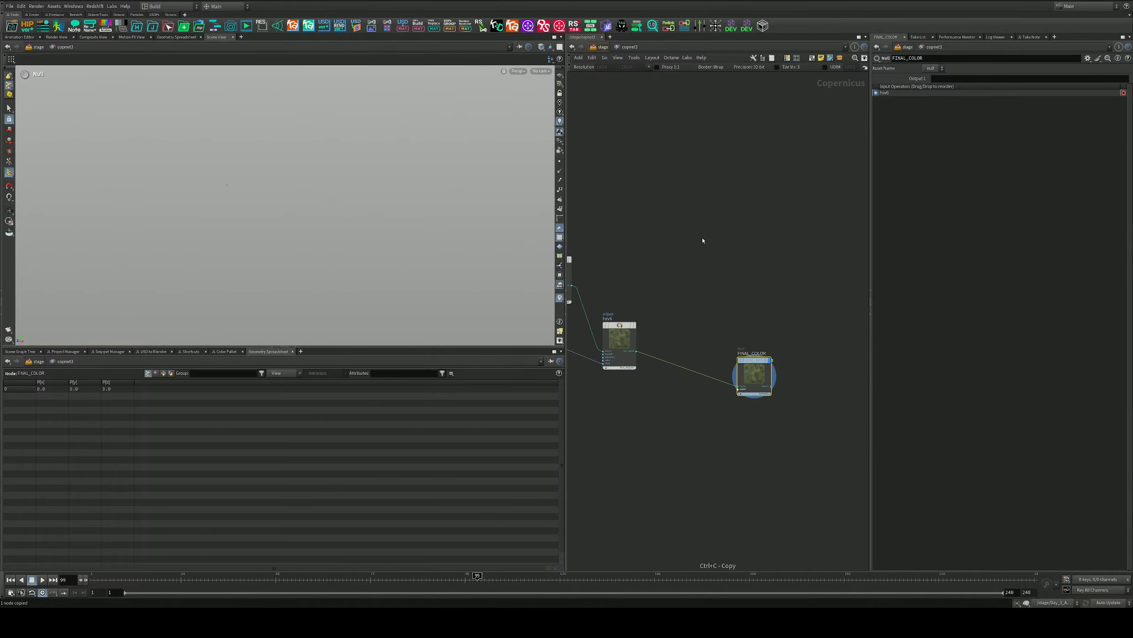
key(u)
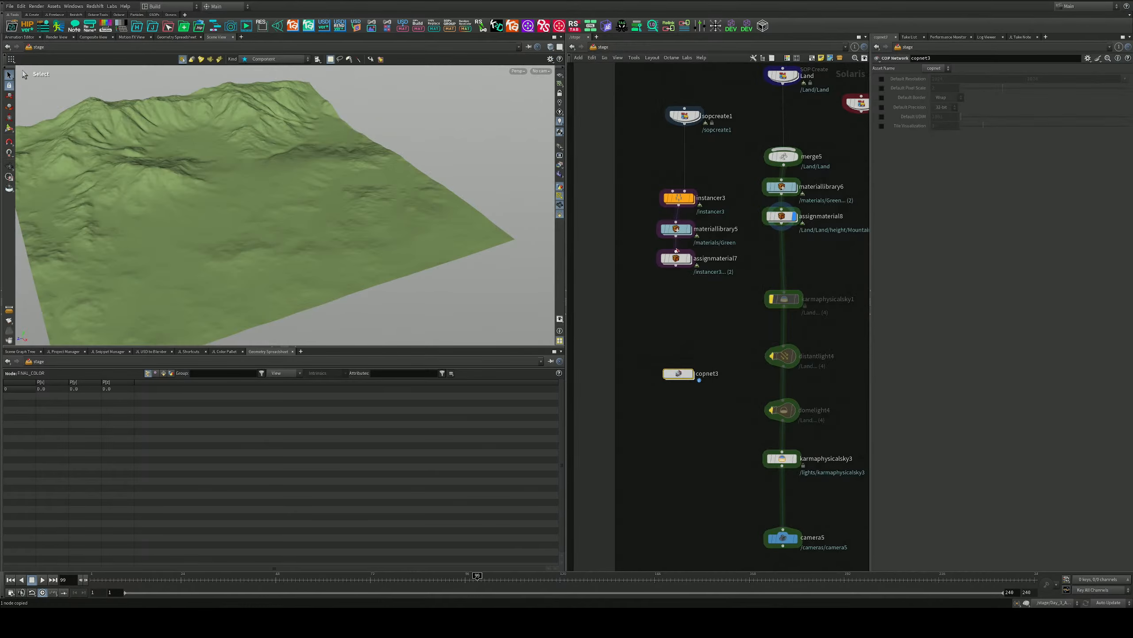
double_click(784, 185)
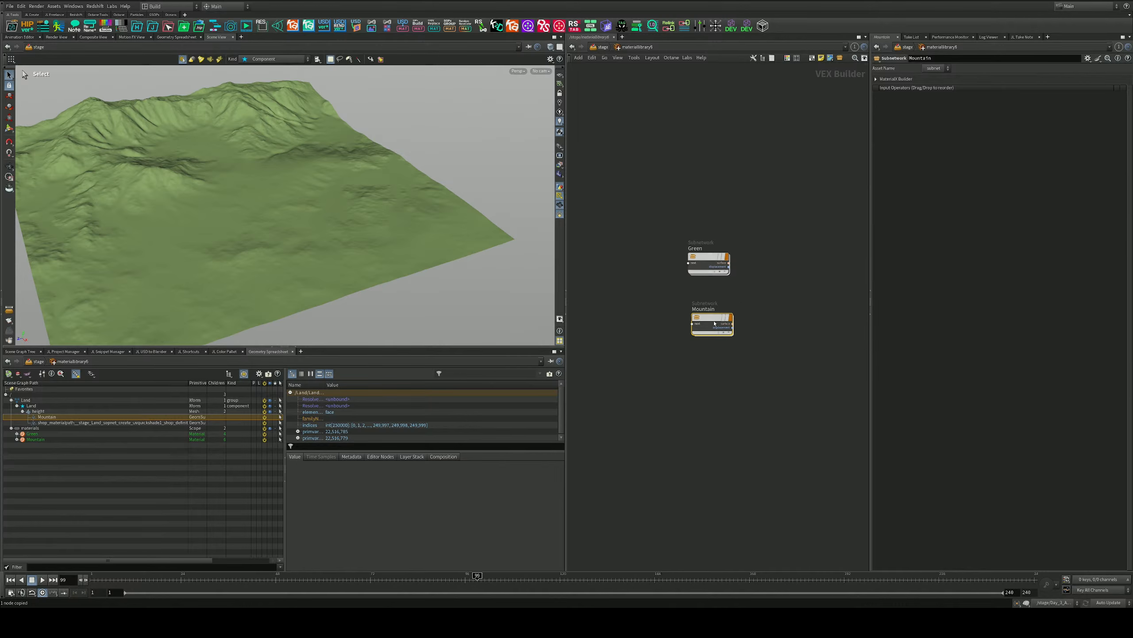
double_click(714, 324)
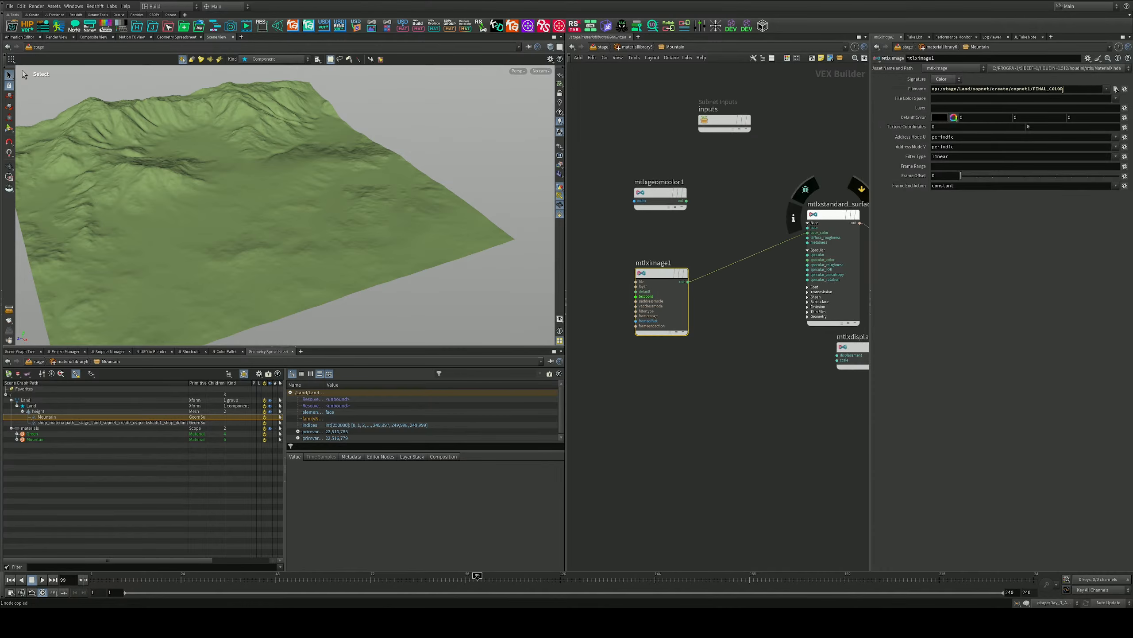
drag(1063, 89, 933, 90)
key(ctrl+v)
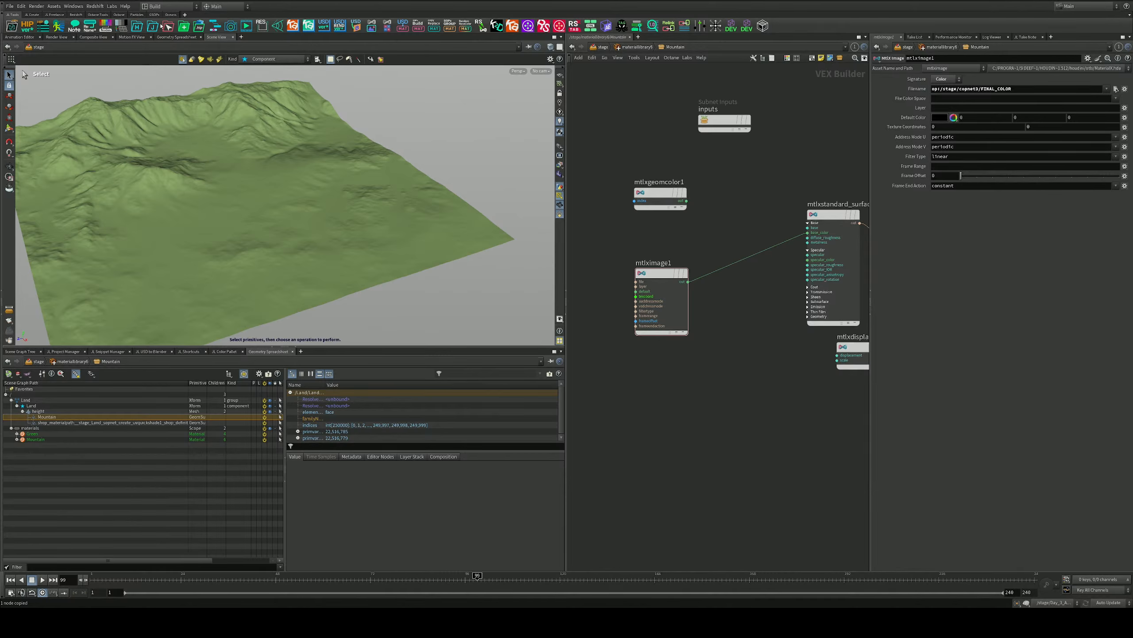
Check the terrain's color from another angle on the stage and review the Green and Mountain materials in materiallibrary6
click(110, 6)
click(129, 30)
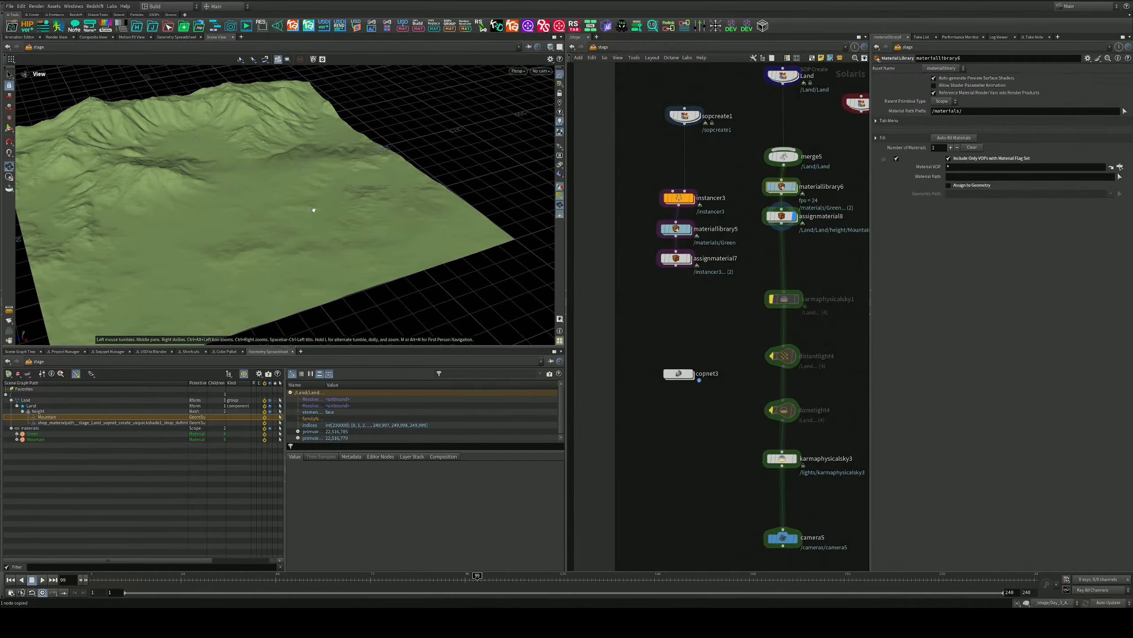
drag(313, 209, 344, 197)
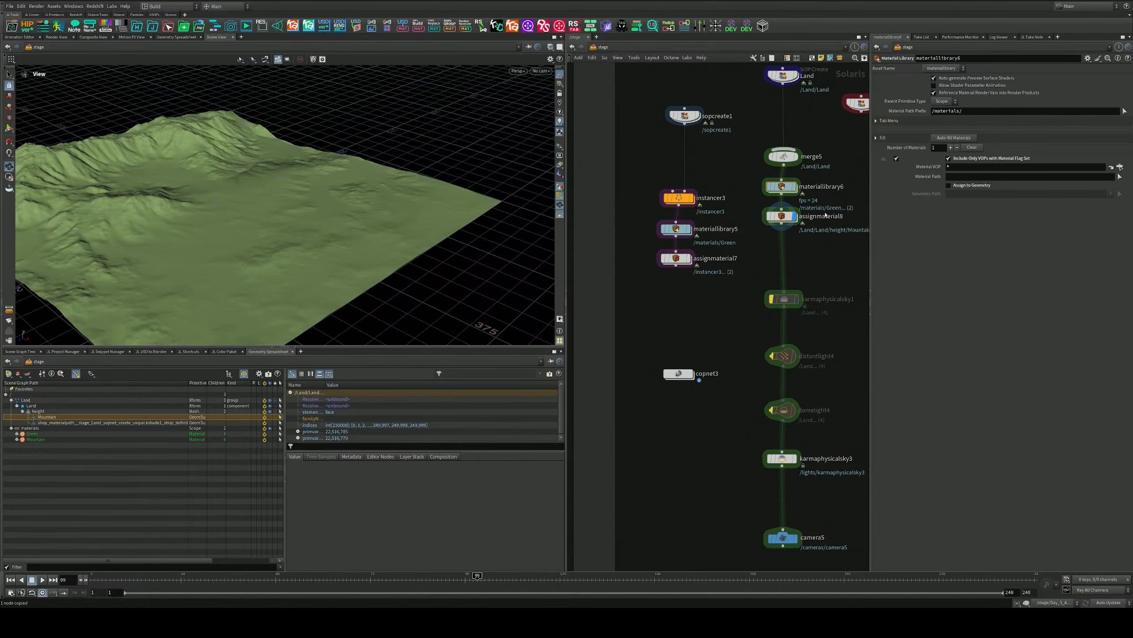
middle_drag(828, 253, 784, 325)
scroll(777, 228, up, 4)
double_click(697, 294)
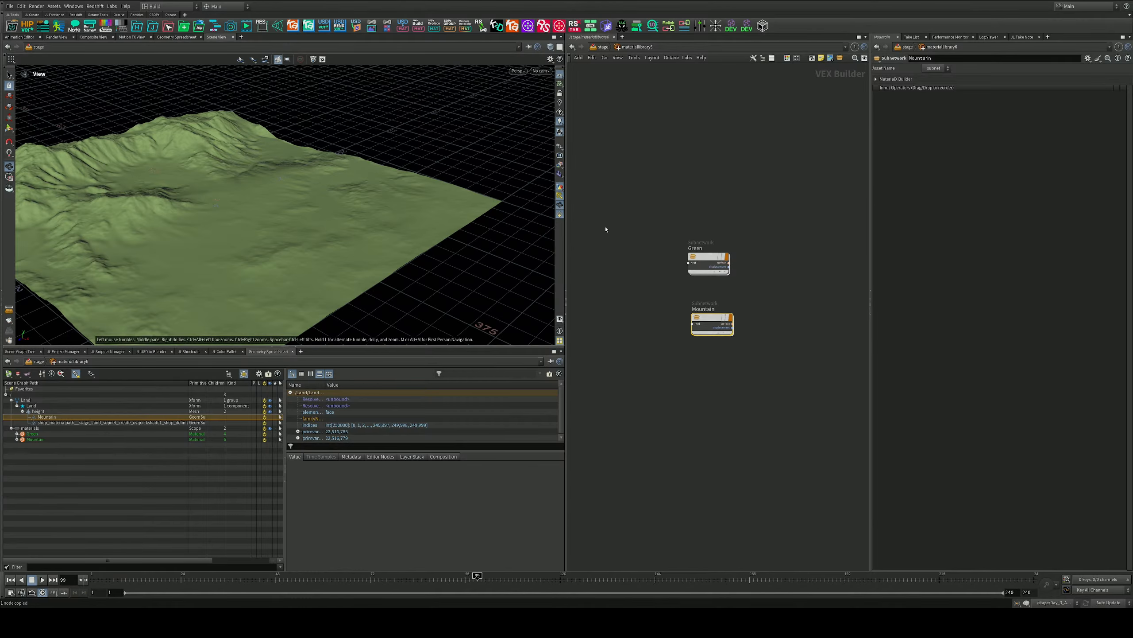
key(h)
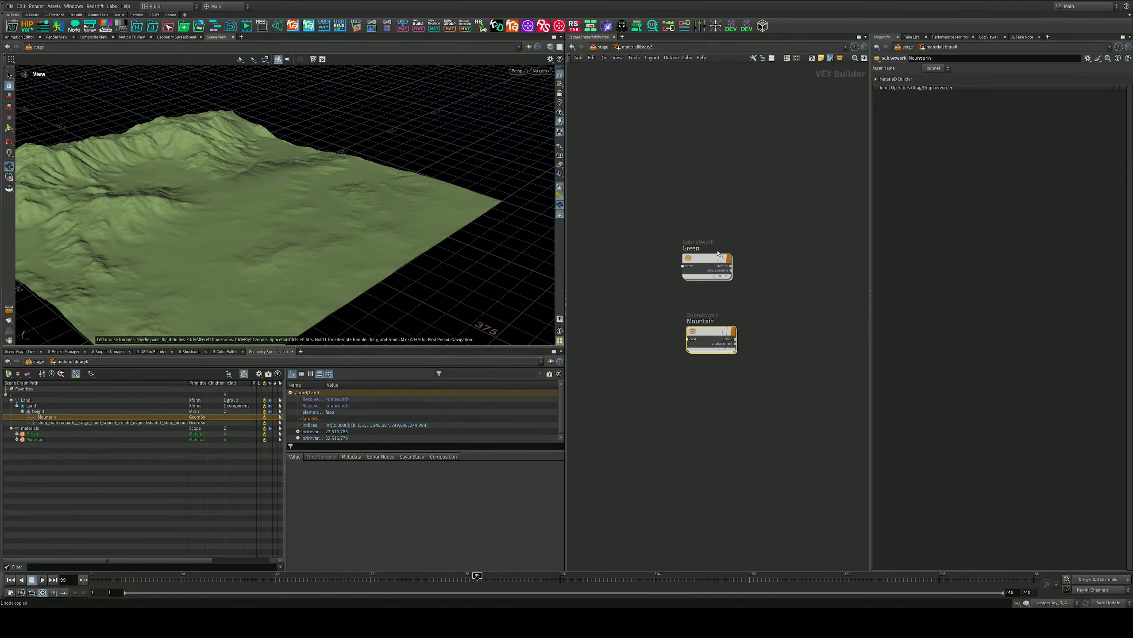
Go back into the Land geometry network and add a COP Preview Material node near copnet1
click(602, 47)
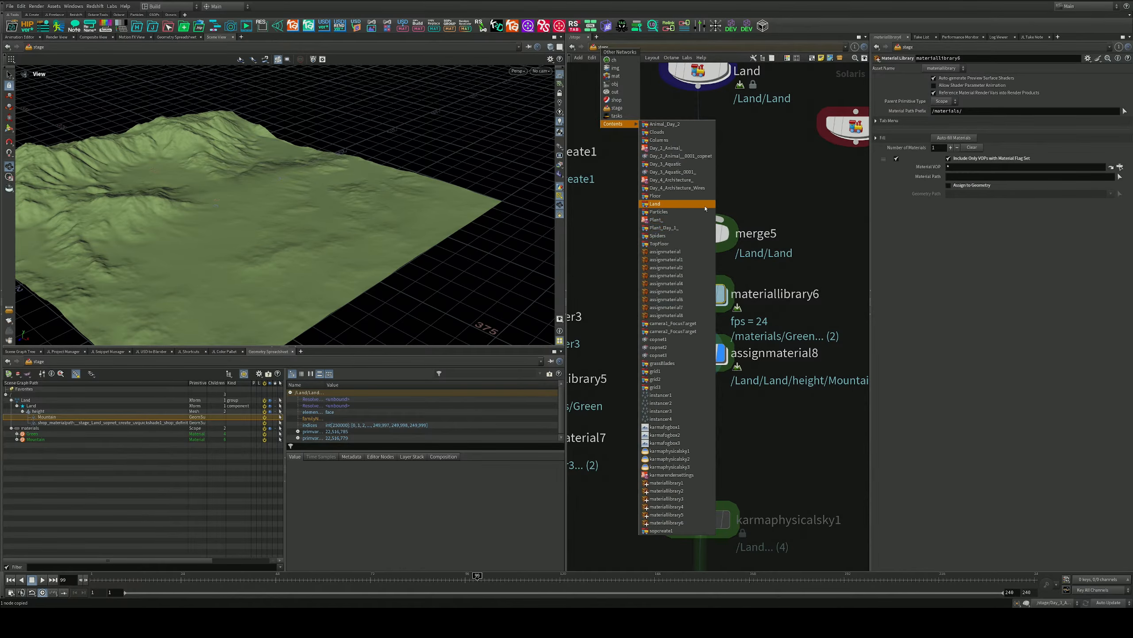
click(765, 129)
middle_drag(764, 157, 693, 248)
double_click(690, 291)
key(Tab)
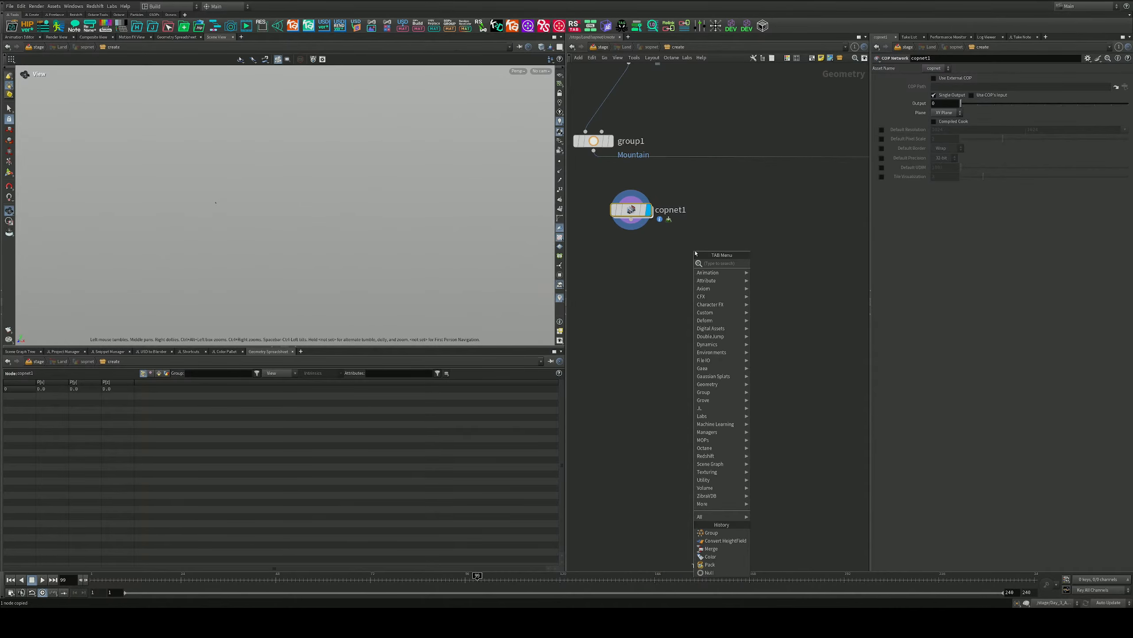
text(mater)
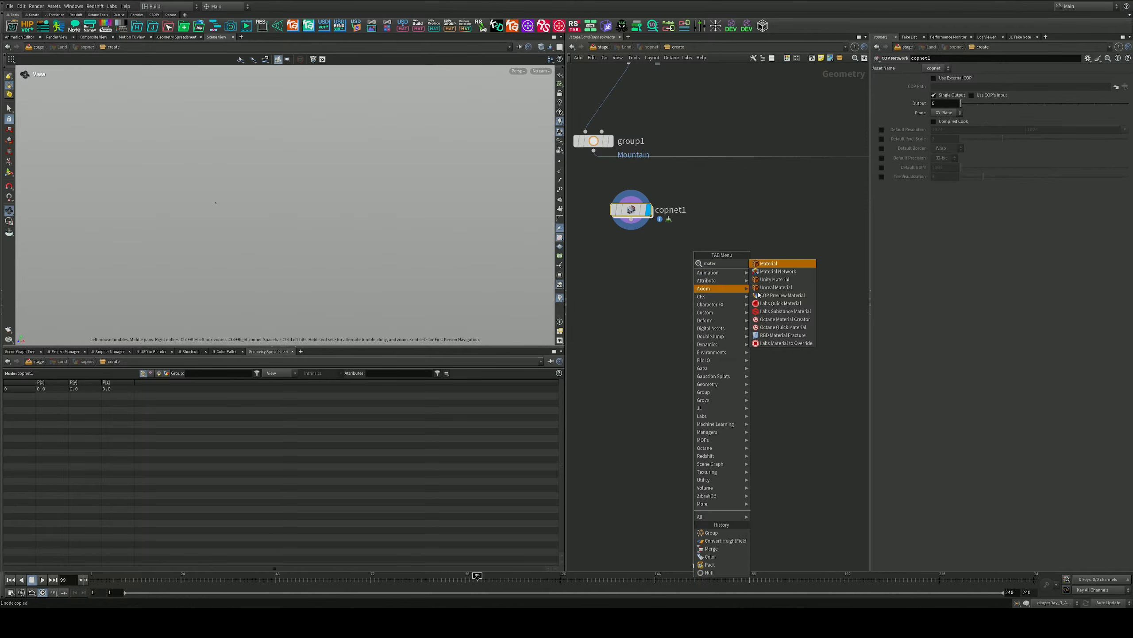
click(784, 296)
click(779, 245)
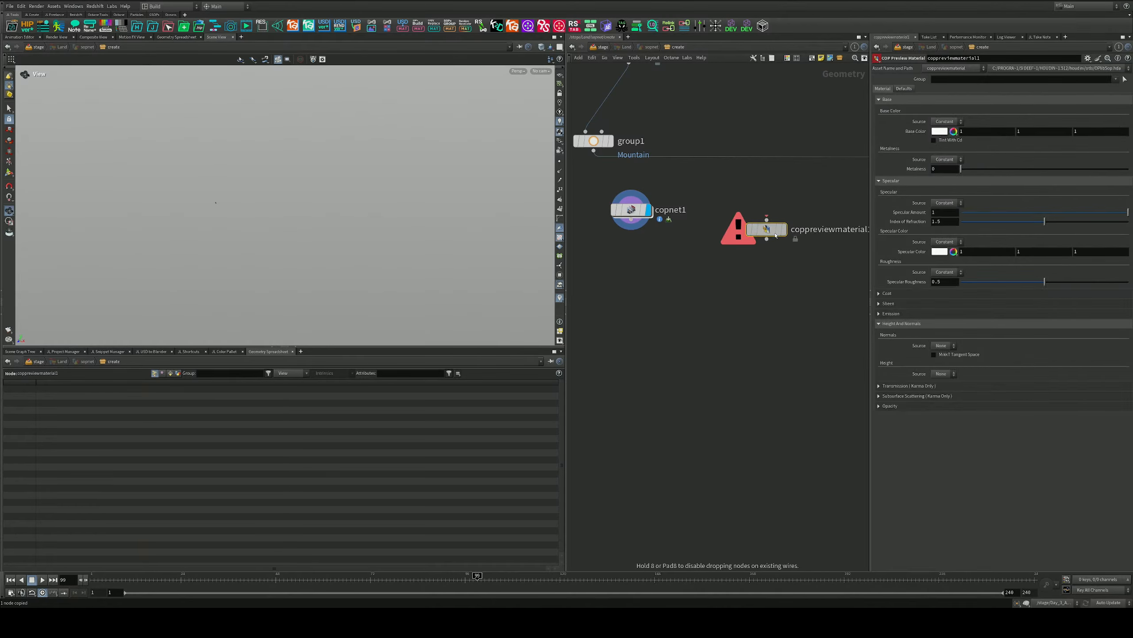
Insert coppreviewmaterial1 into the wire after group1, set the display on it, and inspect the terrain
drag(778, 246, 785, 192)
middle_drag(771, 229, 760, 312)
mouse_move(780, 252)
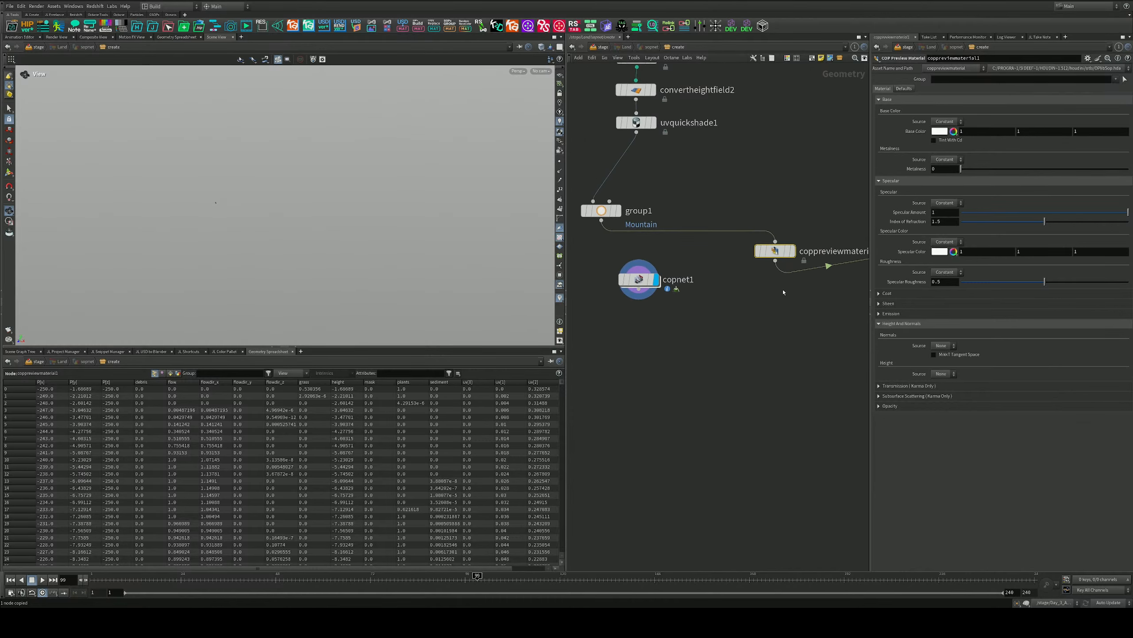
click(793, 251)
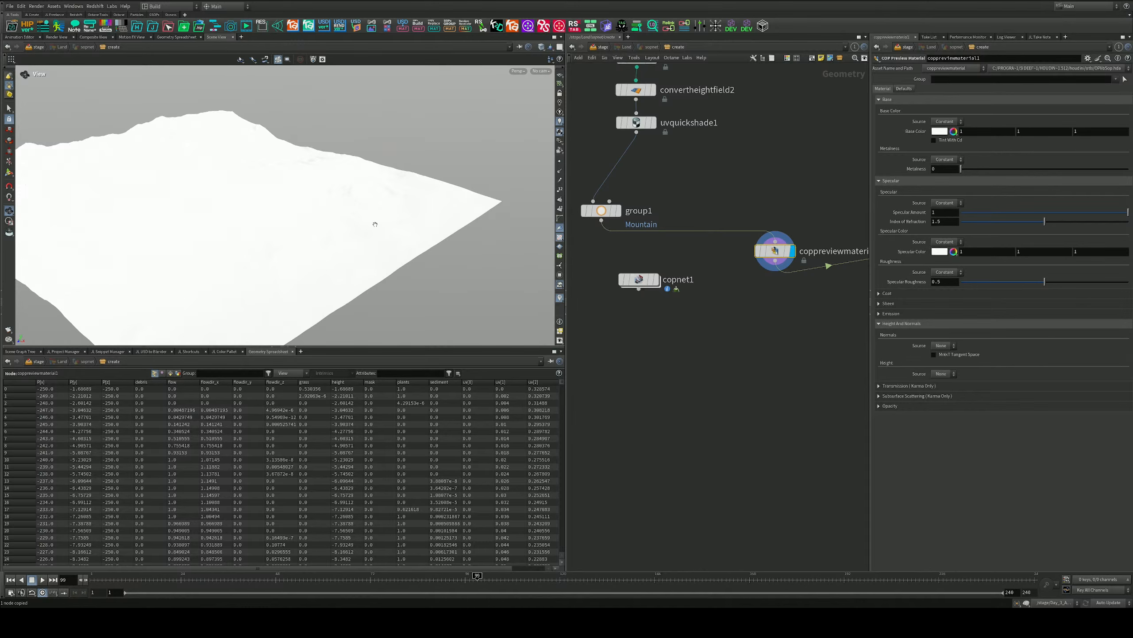
drag(375, 224, 346, 232)
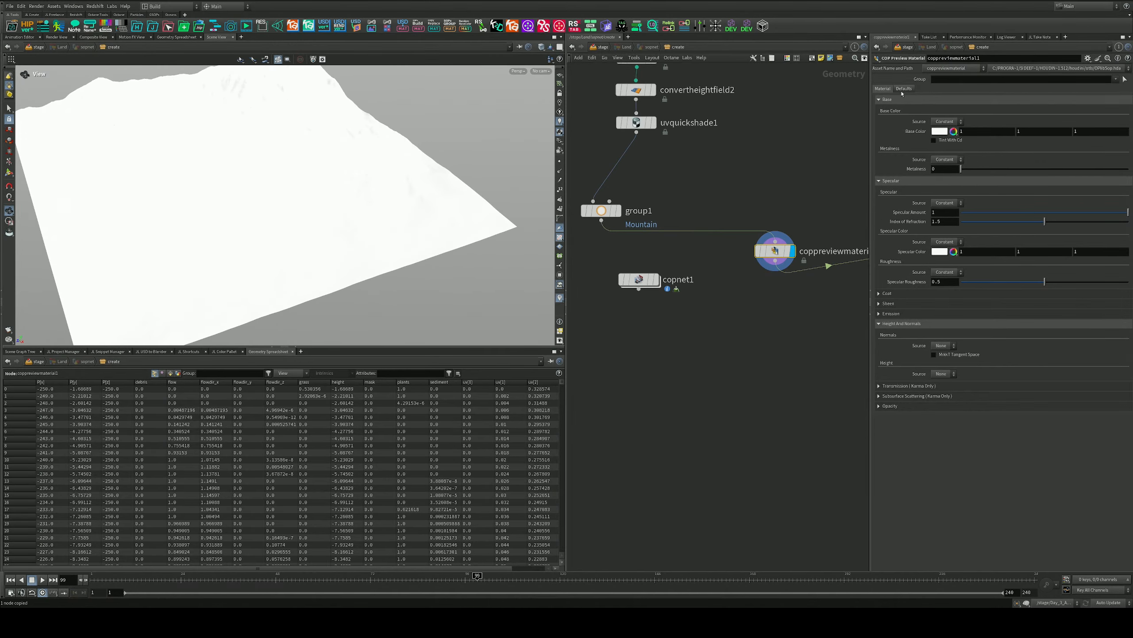
Review the COP Preview Material's default settings and set its group to Mountain
click(903, 89)
click(883, 88)
click(1117, 79)
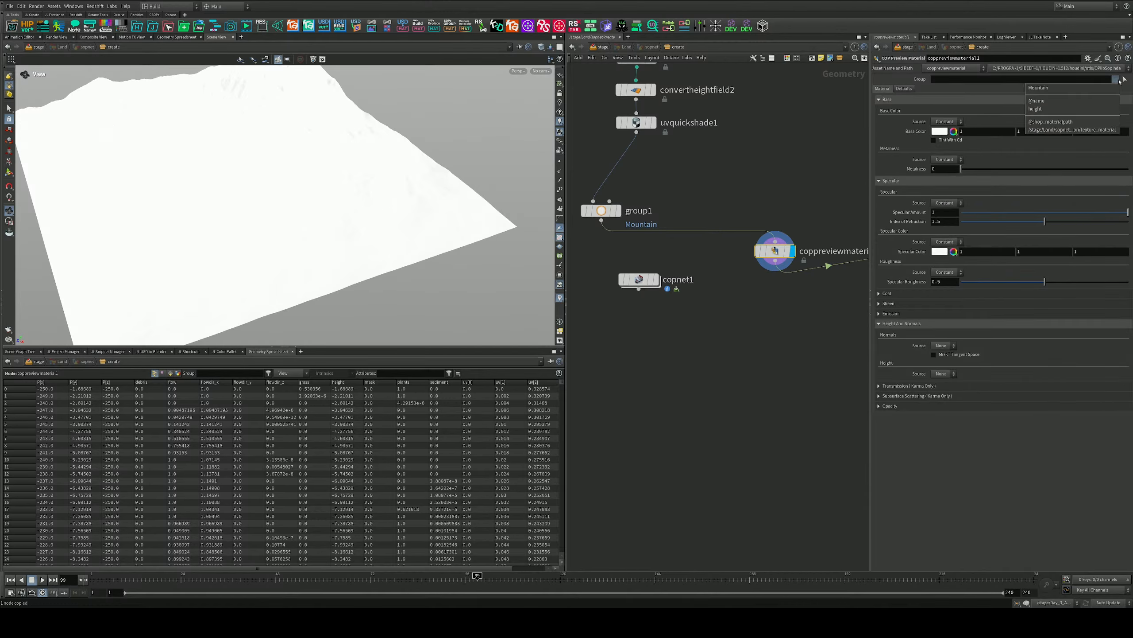
click(1080, 89)
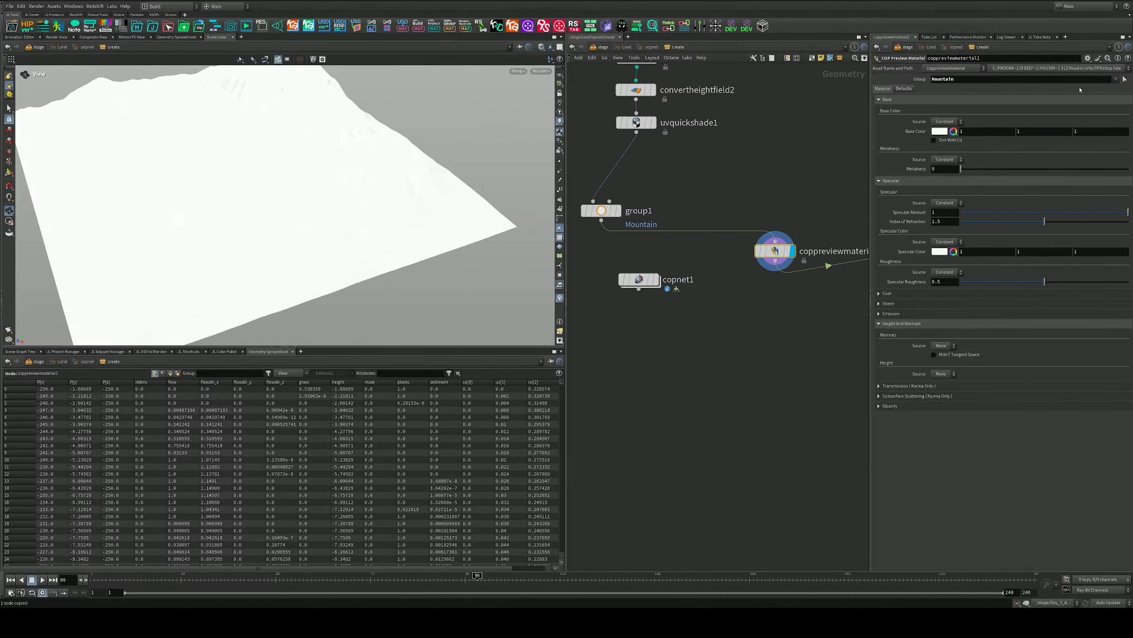
middle_drag(807, 226, 768, 230)
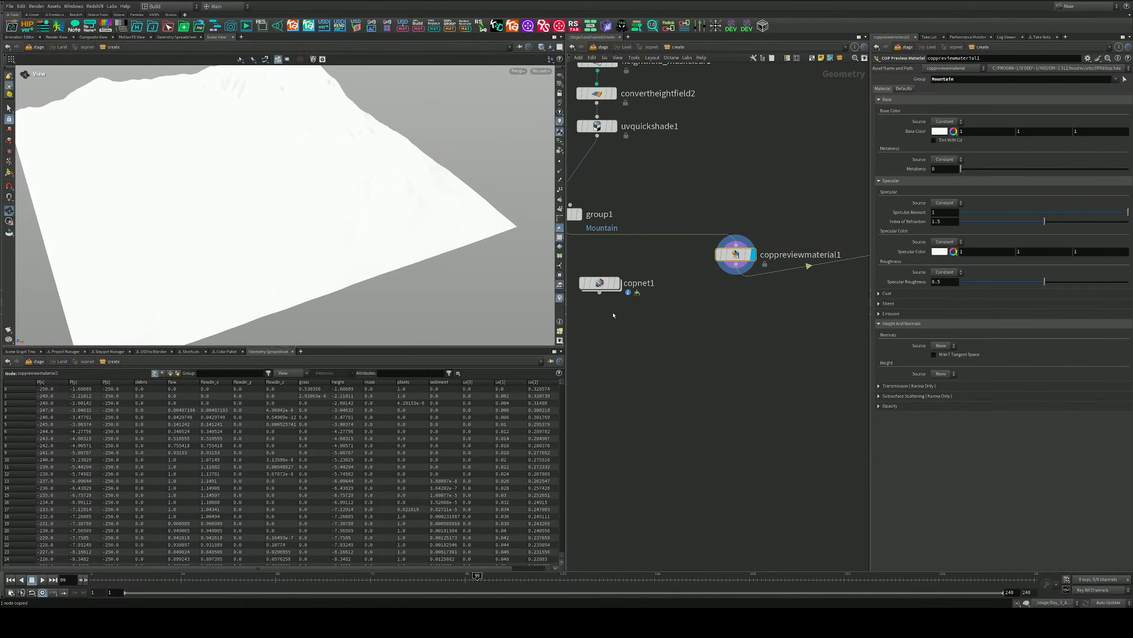
Set coppreviewmaterial1's base color source to COP and point it to the FINAL_COLOR node inside copnet1
mouse_move(740, 262)
click(943, 122)
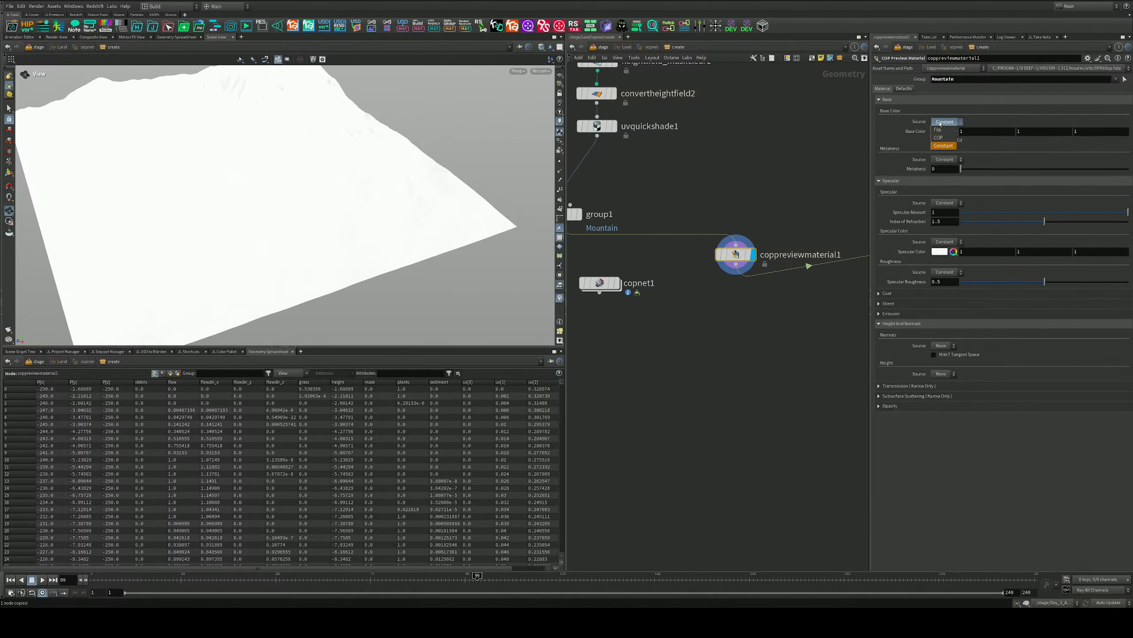
click(939, 137)
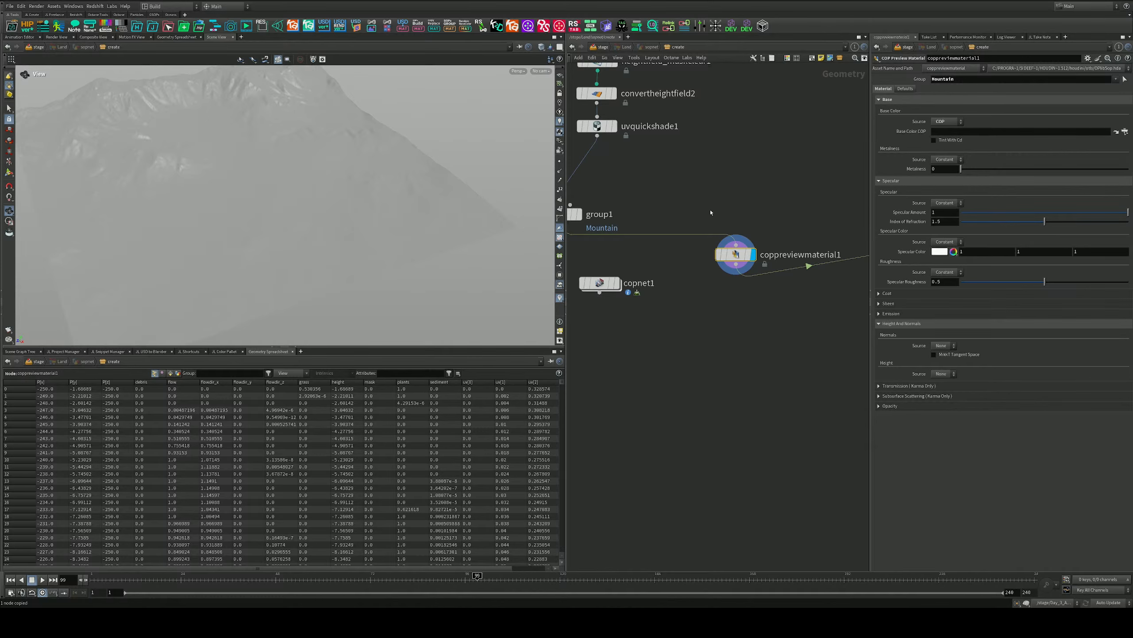
double_click(603, 283)
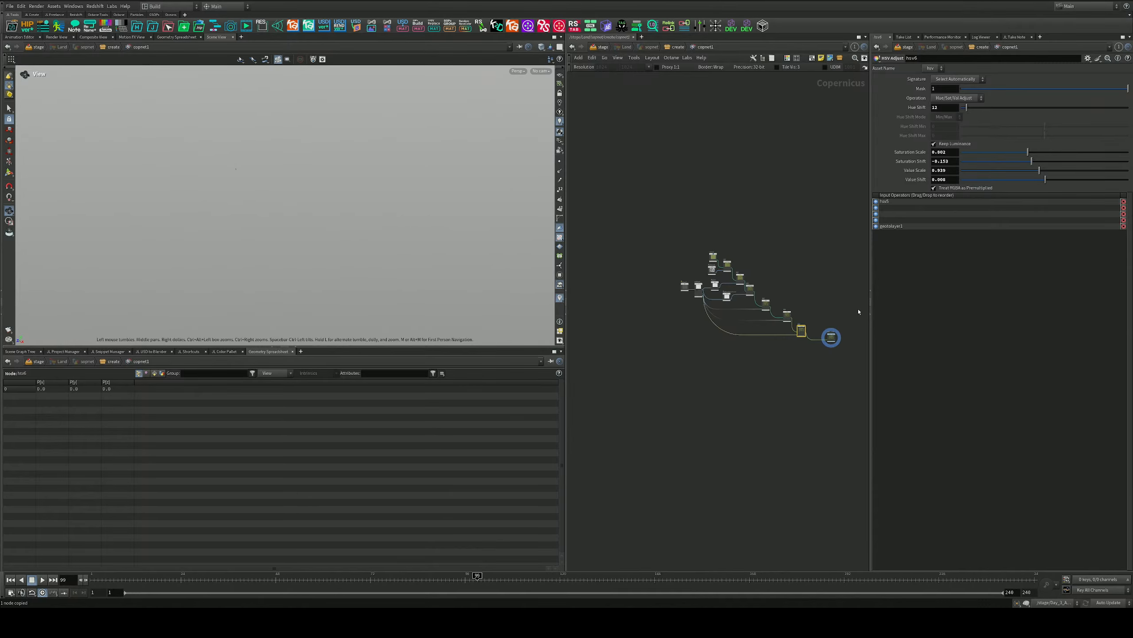
click(831, 336)
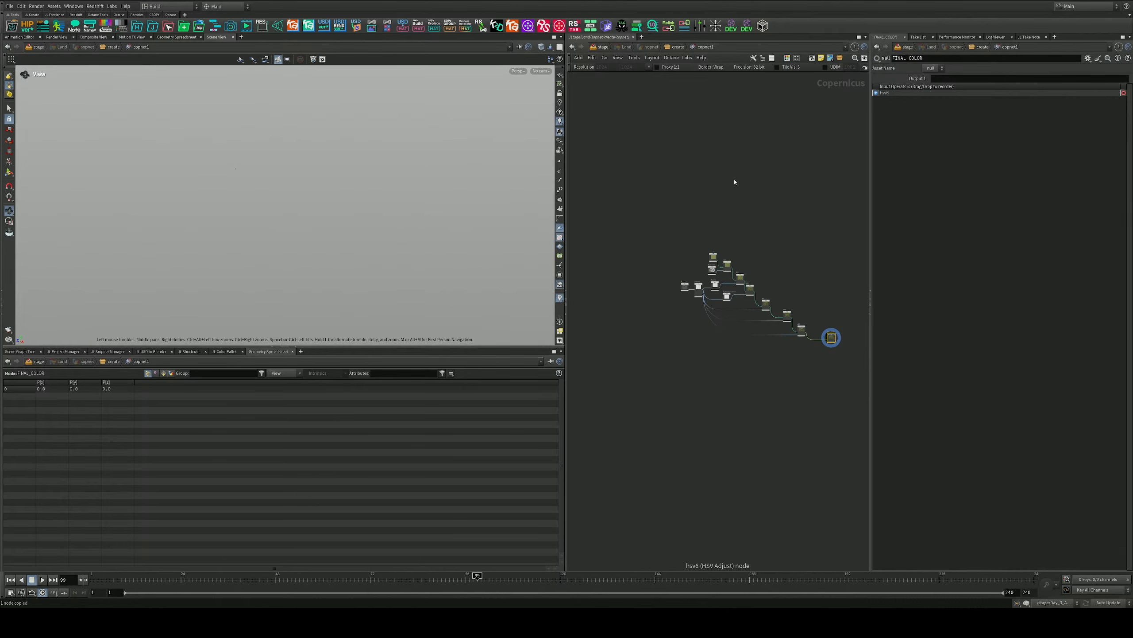
key(u)
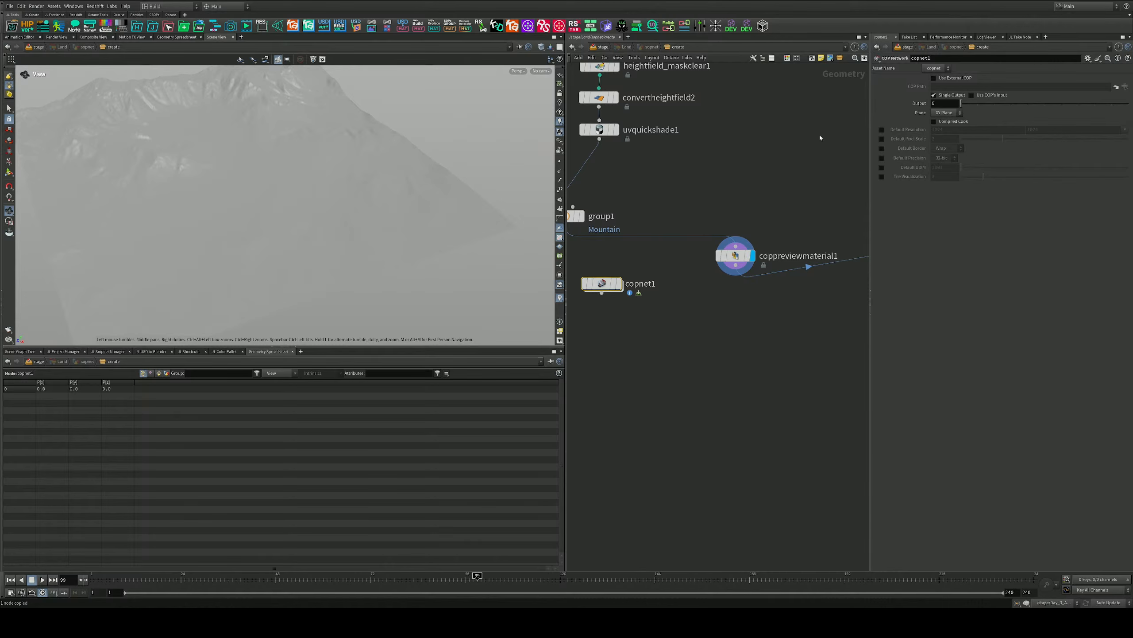
click(735, 256)
text(/stage/Land/sopnet/create/copnet1/FINAL_COLOR)
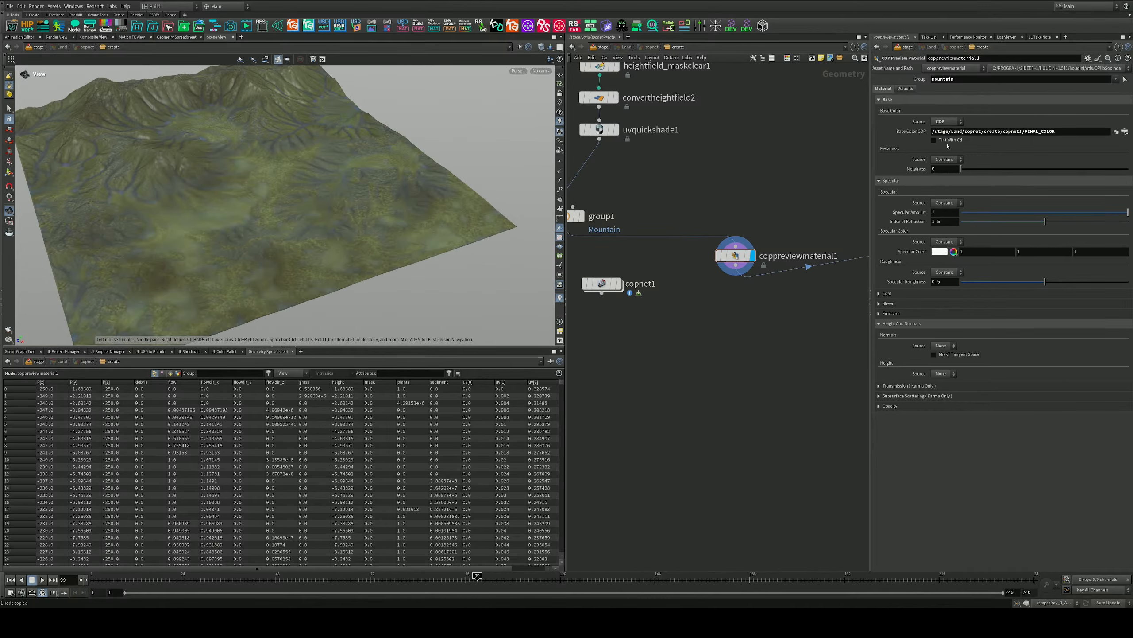
click(944, 142)
Return to the stage network and set the display on the Land node
key(h)
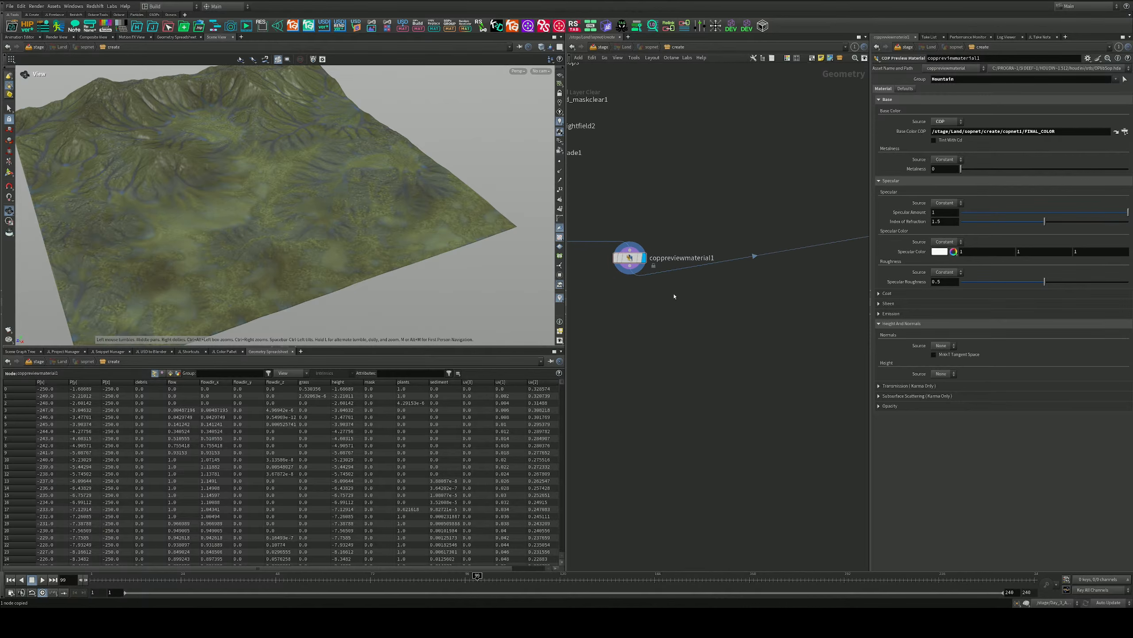
middle_drag(728, 256, 729, 263)
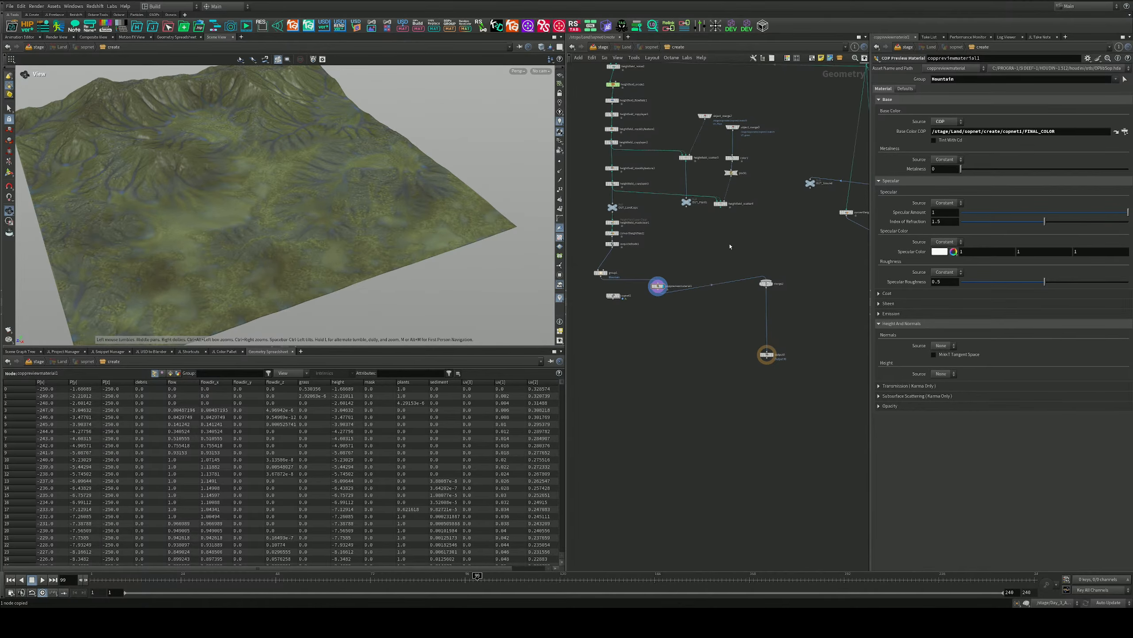
key(u)
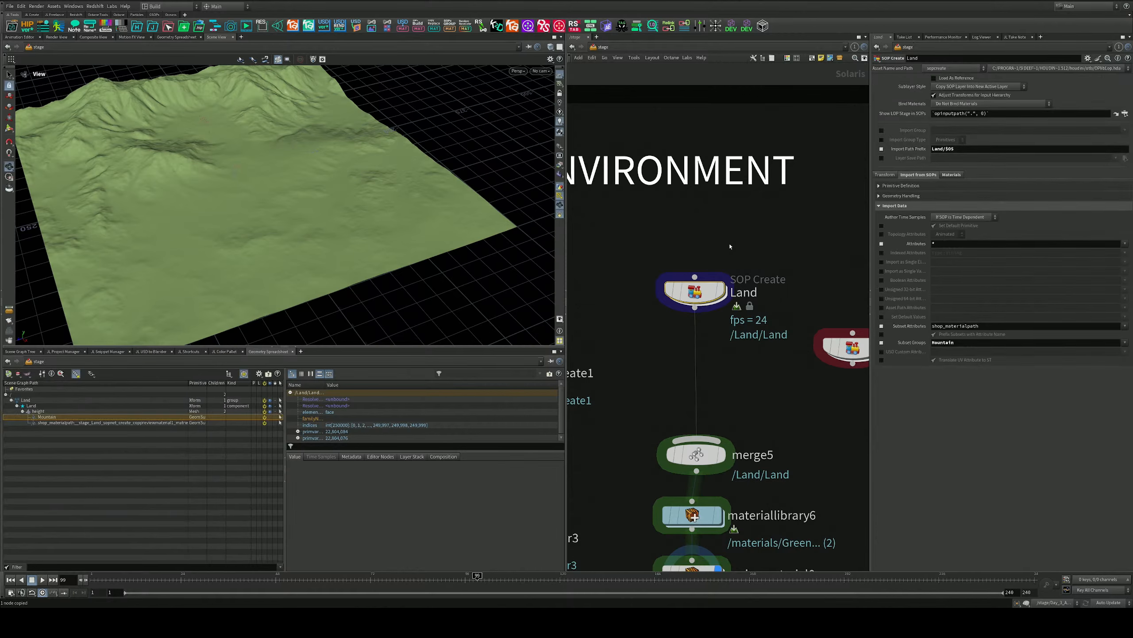
click(725, 293)
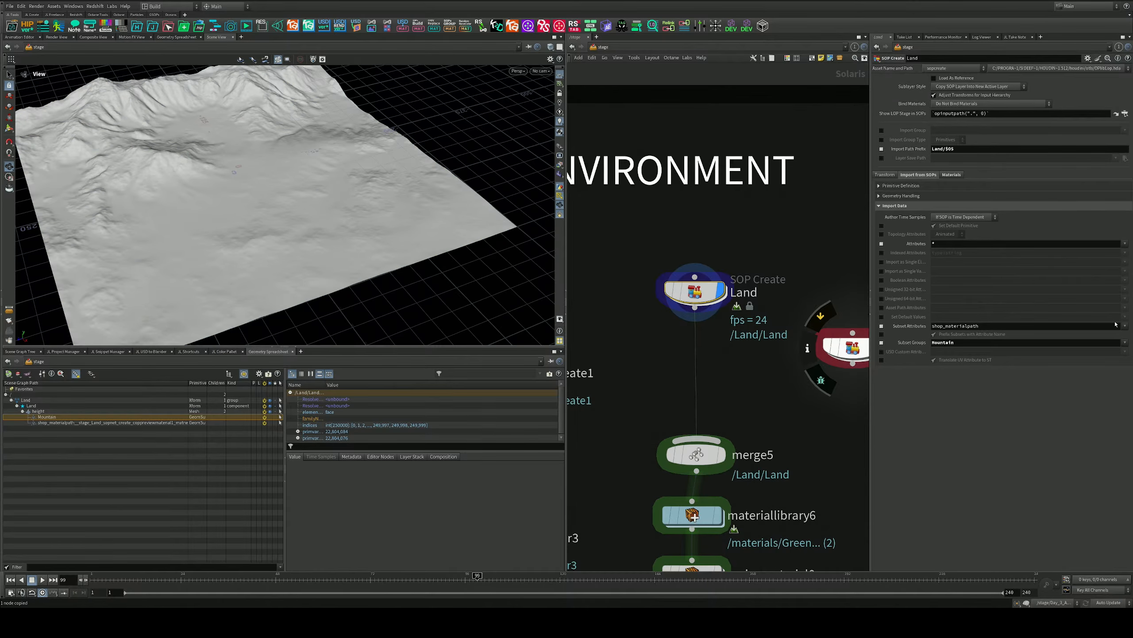
Add name to Land's subset attributes and review the available subset groups and import attributes
click(1123, 327)
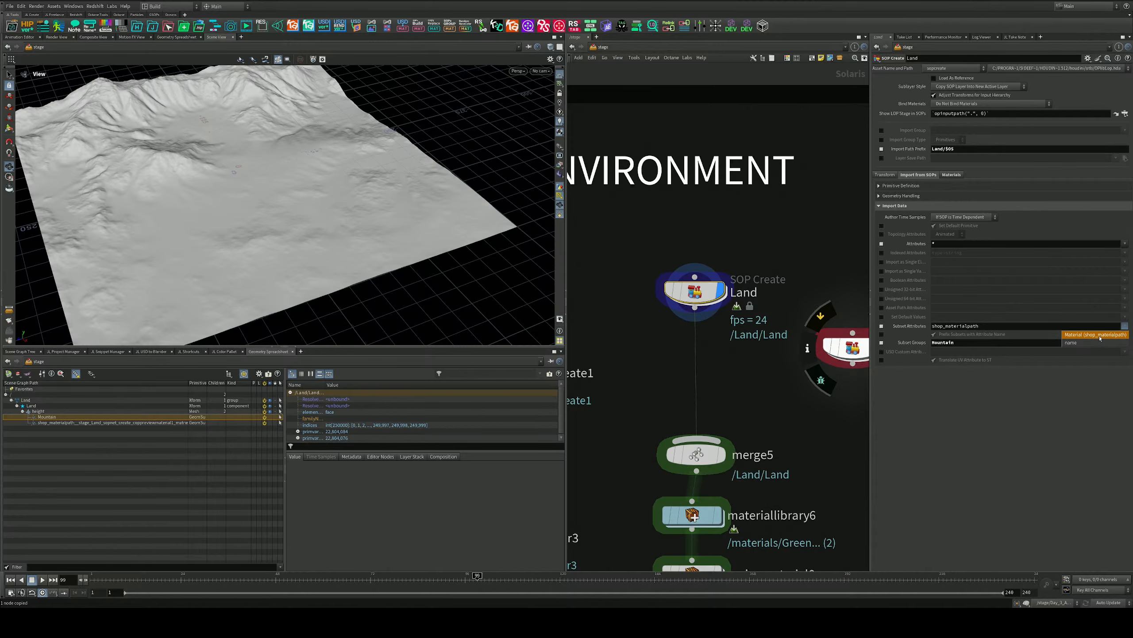
click(1080, 342)
click(1125, 342)
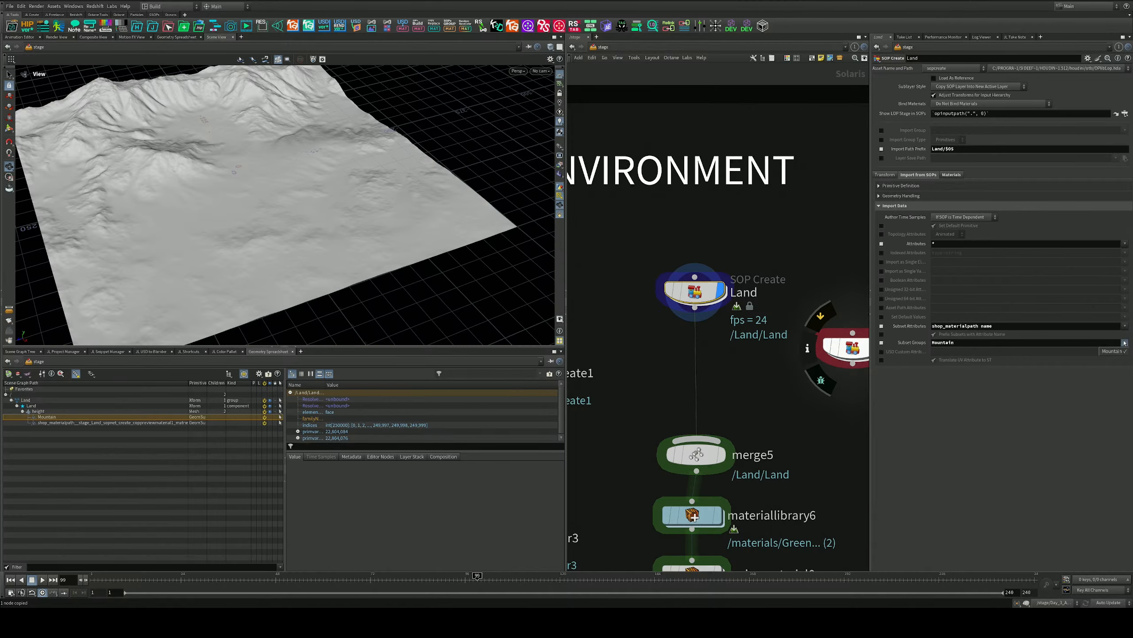
click(1129, 245)
click(1125, 244)
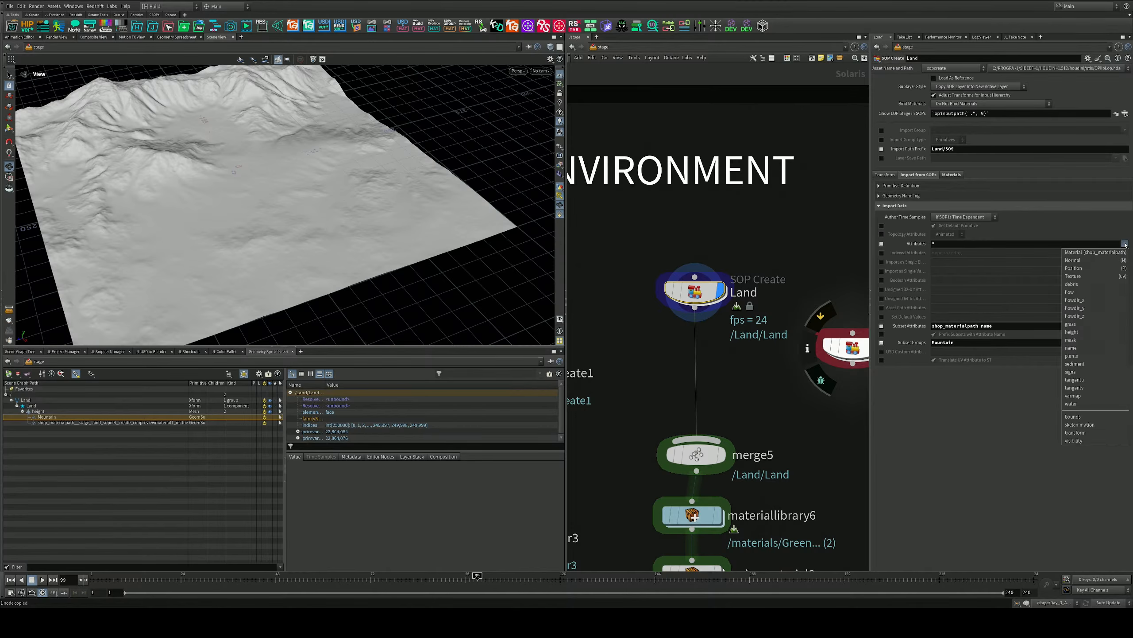
click(991, 223)
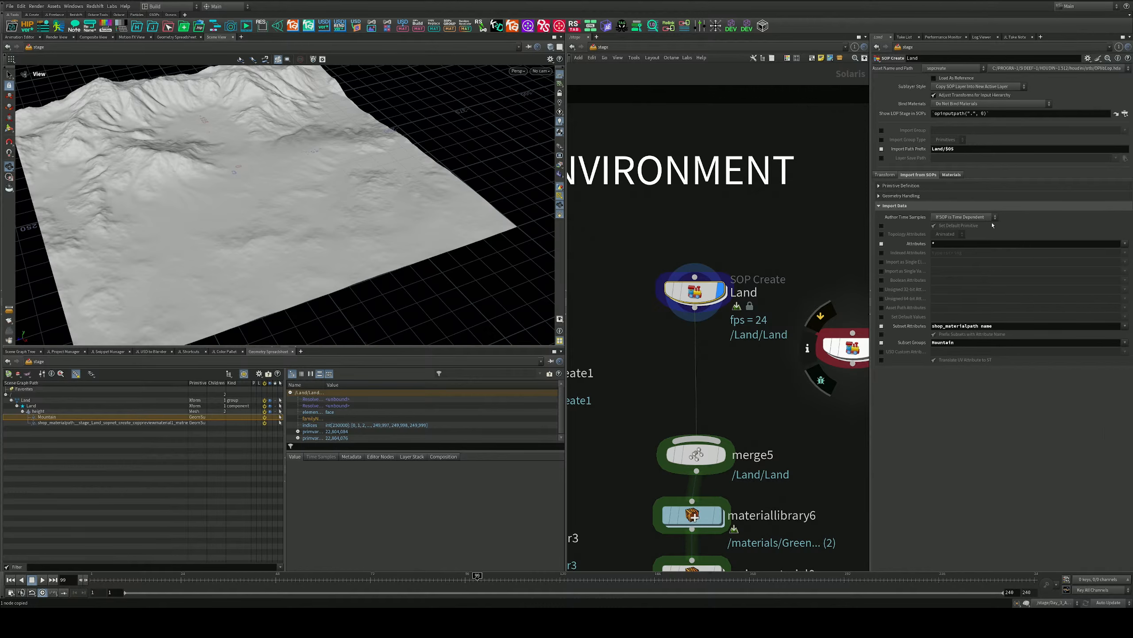
Clear the Land node's material entries and auto-fill its materials again
click(952, 174)
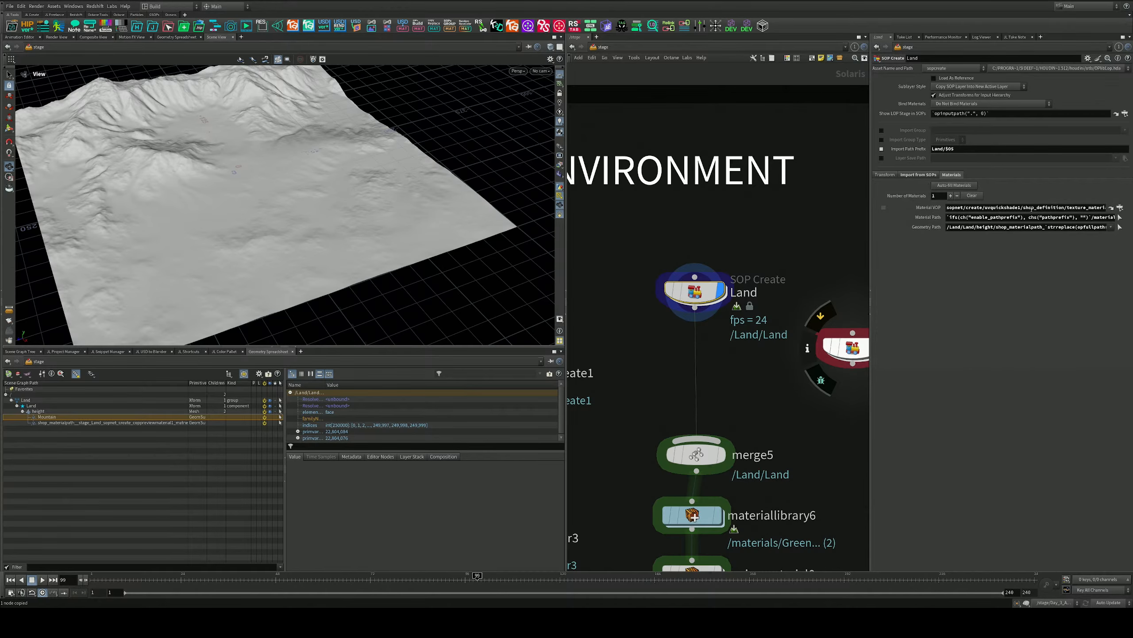
click(969, 196)
click(961, 186)
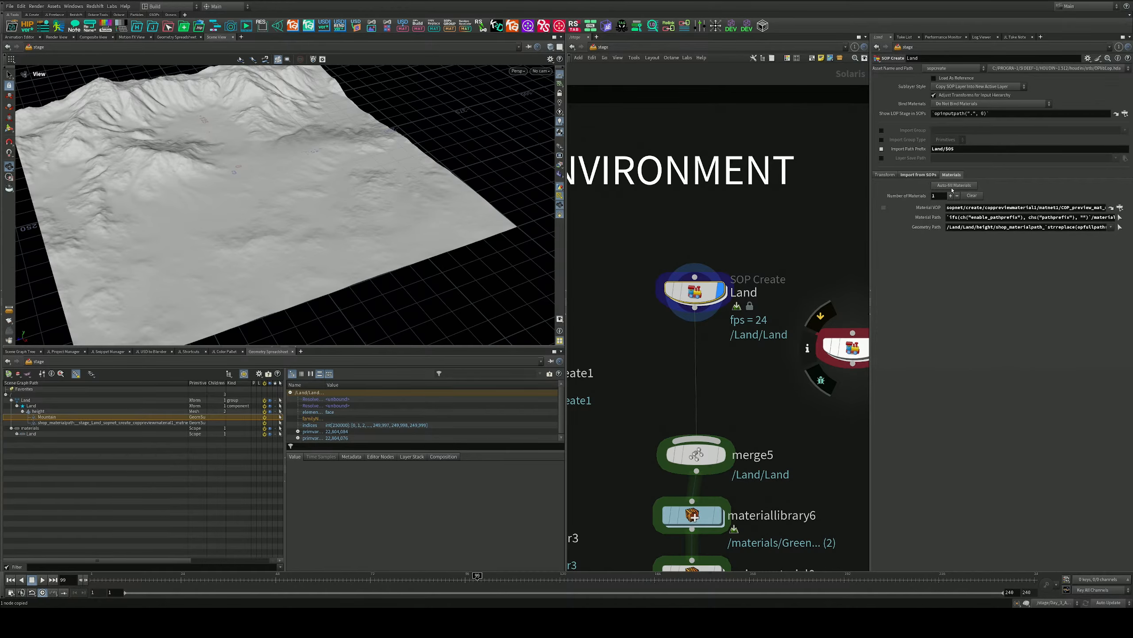
Preview the Land terrain with the Karma CPU renderer and restore the previous viewport renderer
click(885, 174)
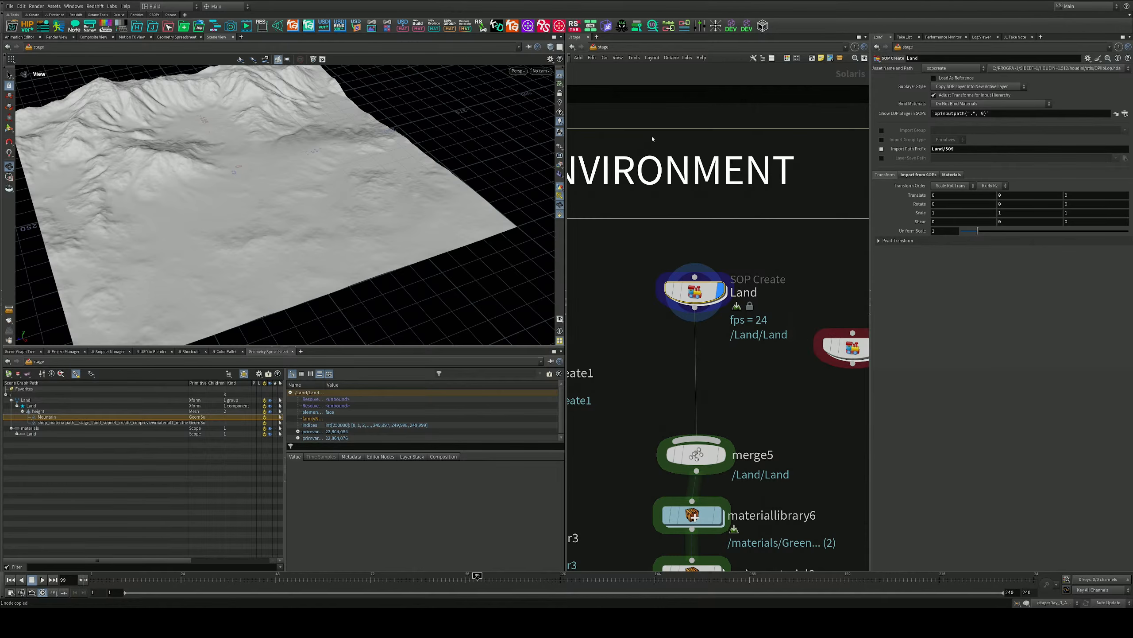
click(518, 71)
click(533, 108)
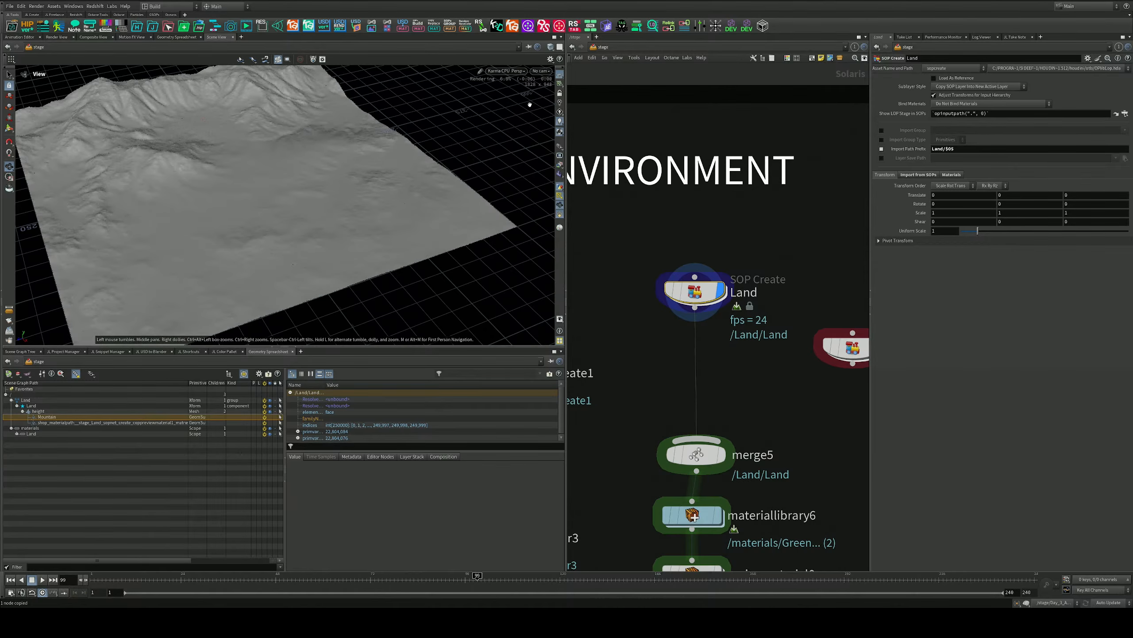
click(518, 72)
click(531, 100)
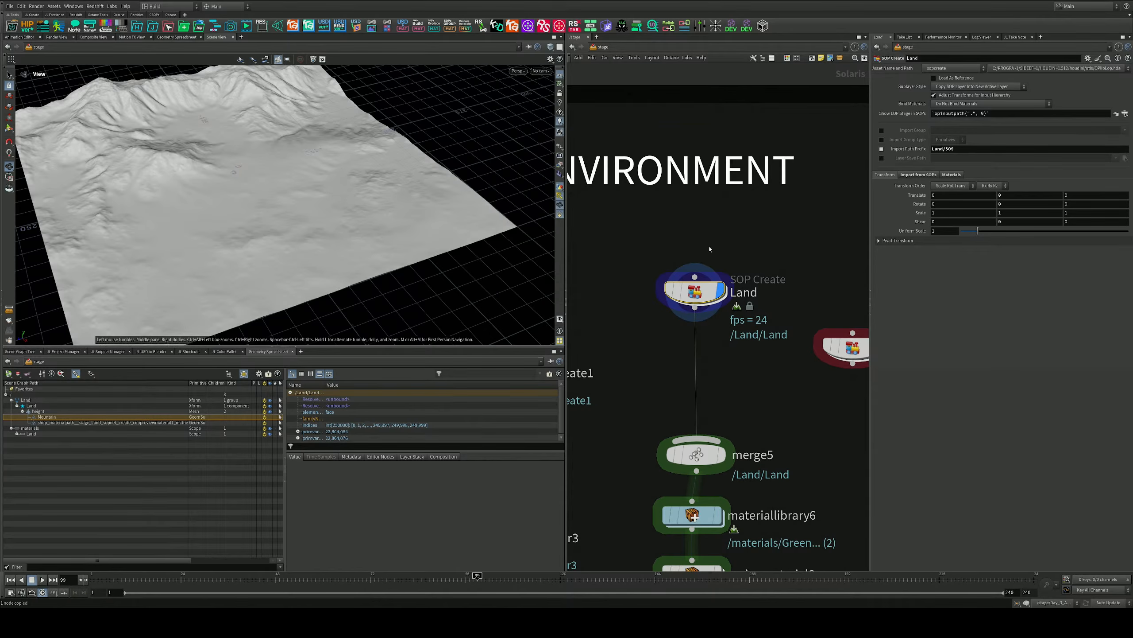
Go back into the Land geometry network and save the scene
mouse_move(710, 293)
middle_drag(724, 355, 747, 121)
mouse_move(734, 251)
middle_drag(758, 161, 757, 179)
key(u)
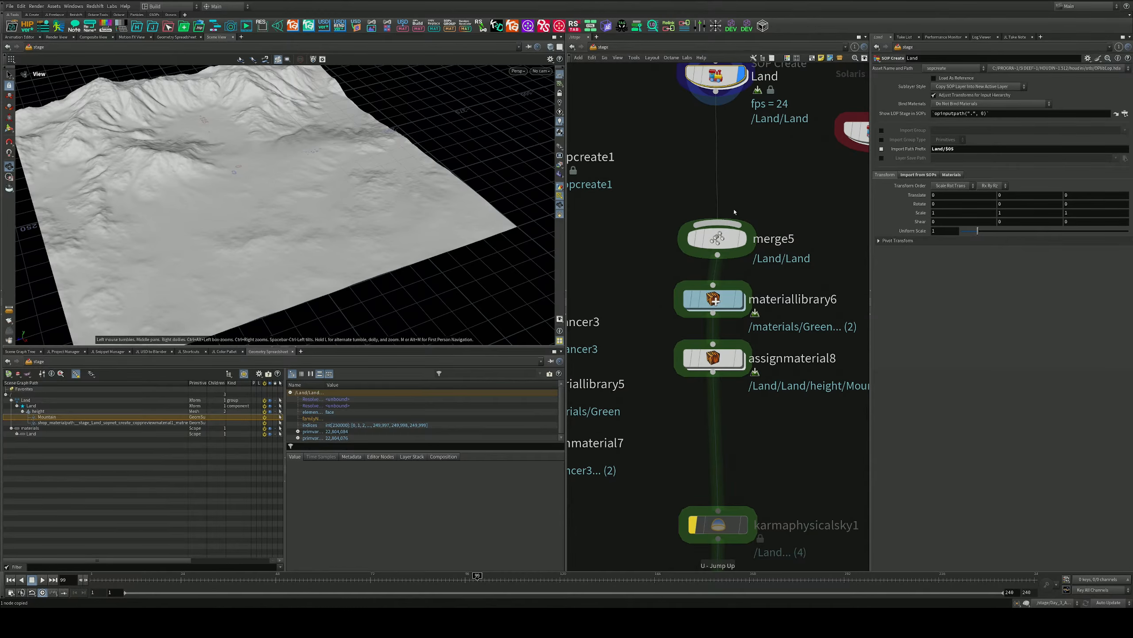
double_click(724, 79)
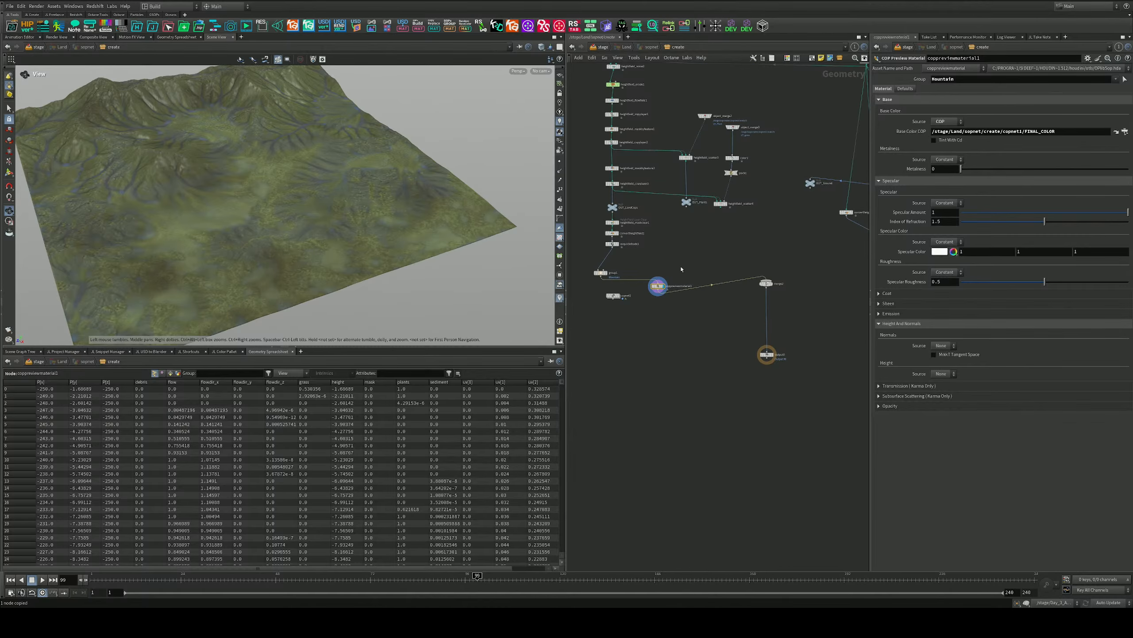
key(ctrl+s)
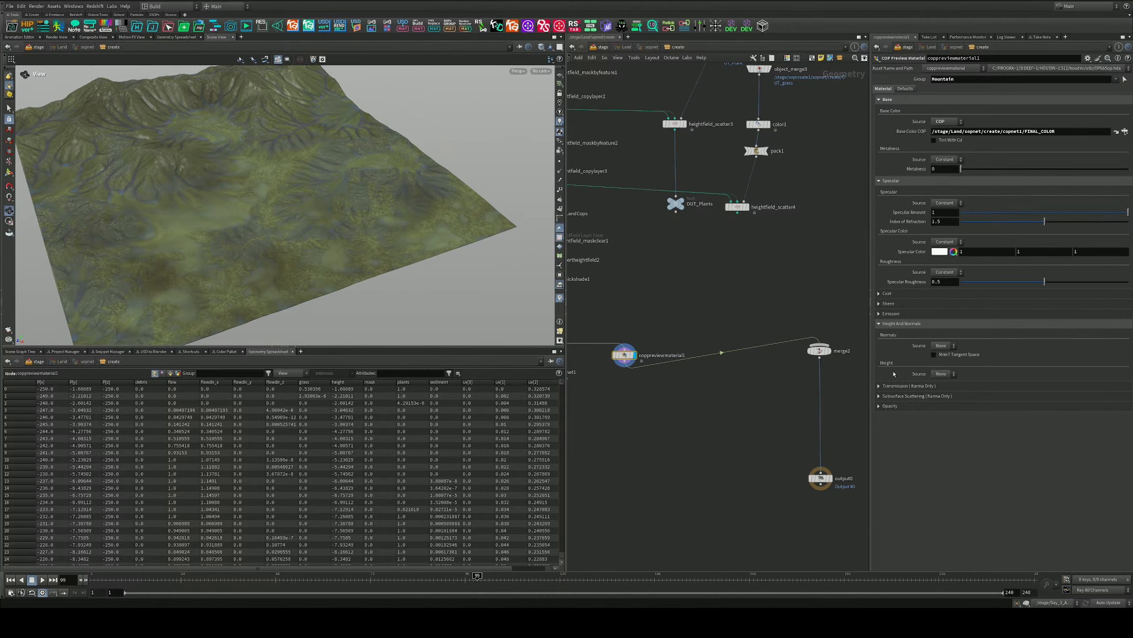
key(f)
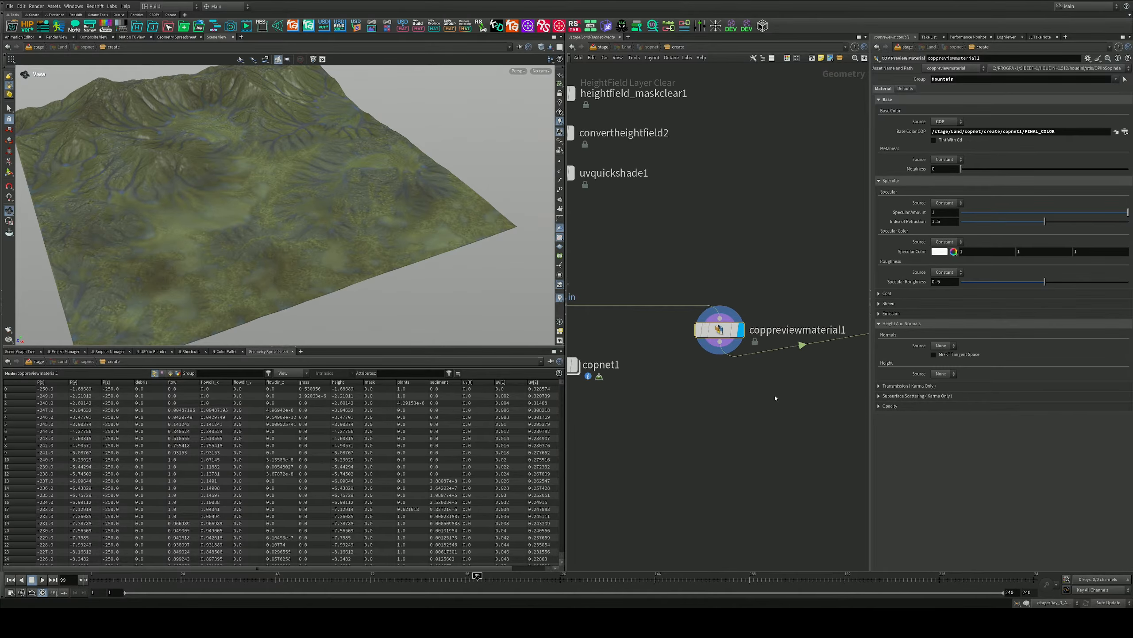
key(Tab)
text(mater)
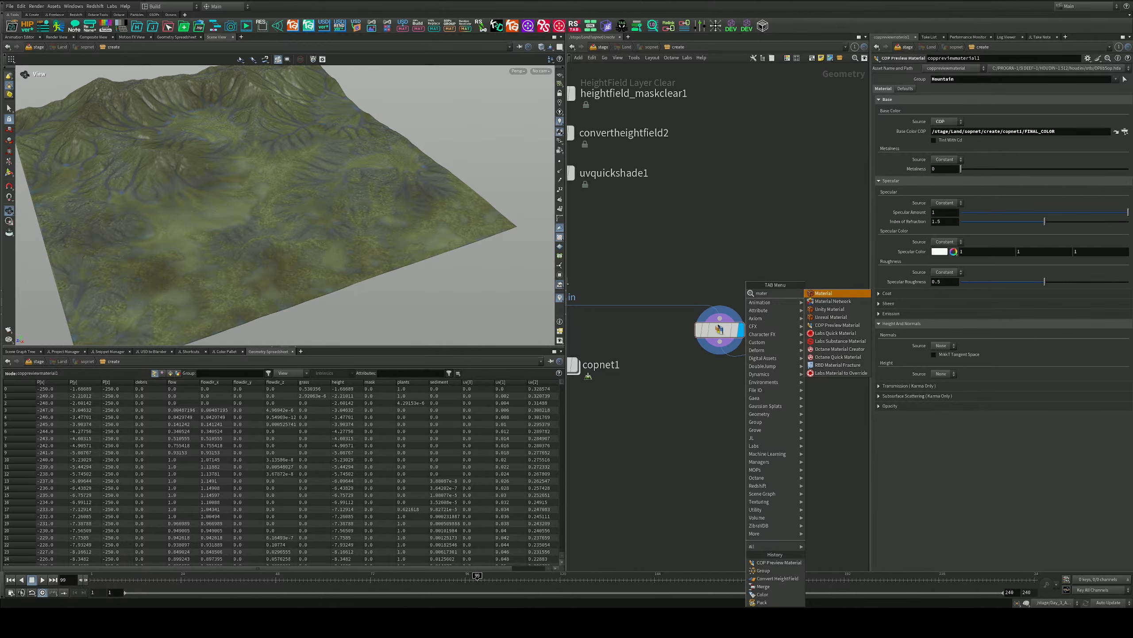
key(Escape)
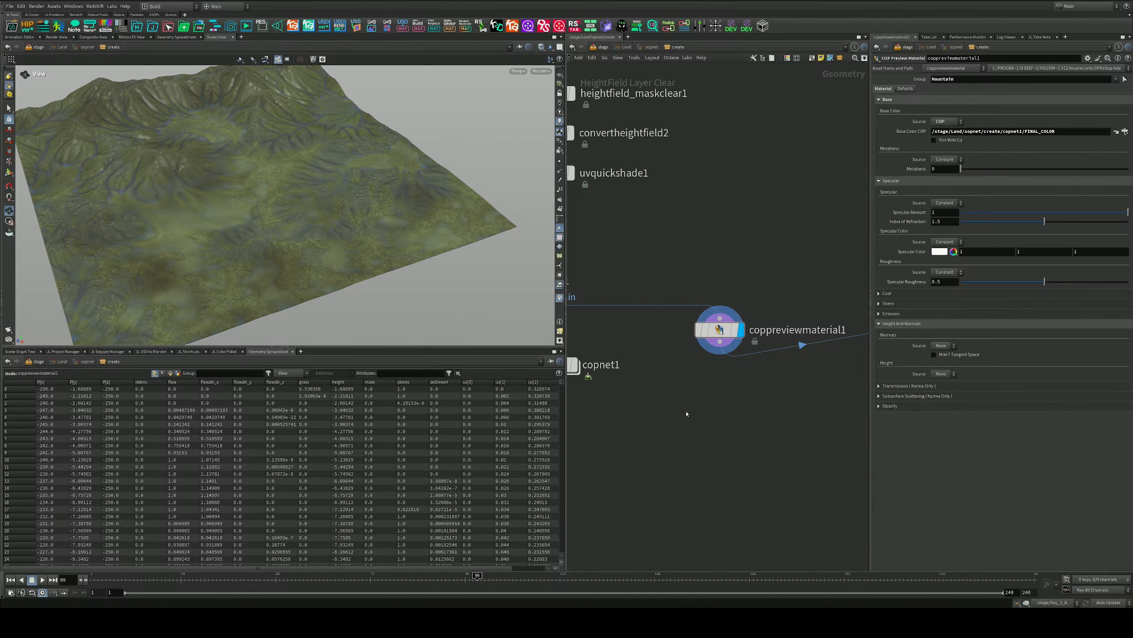
scroll(674, 277, down, 3)
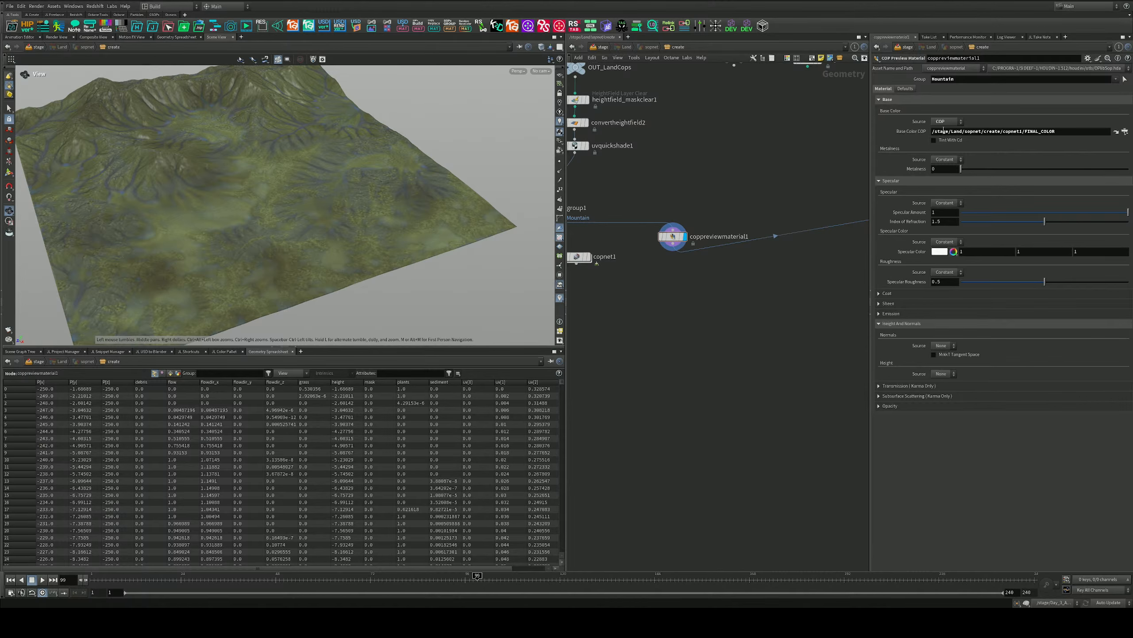
middle_drag(762, 119, 692, 178)
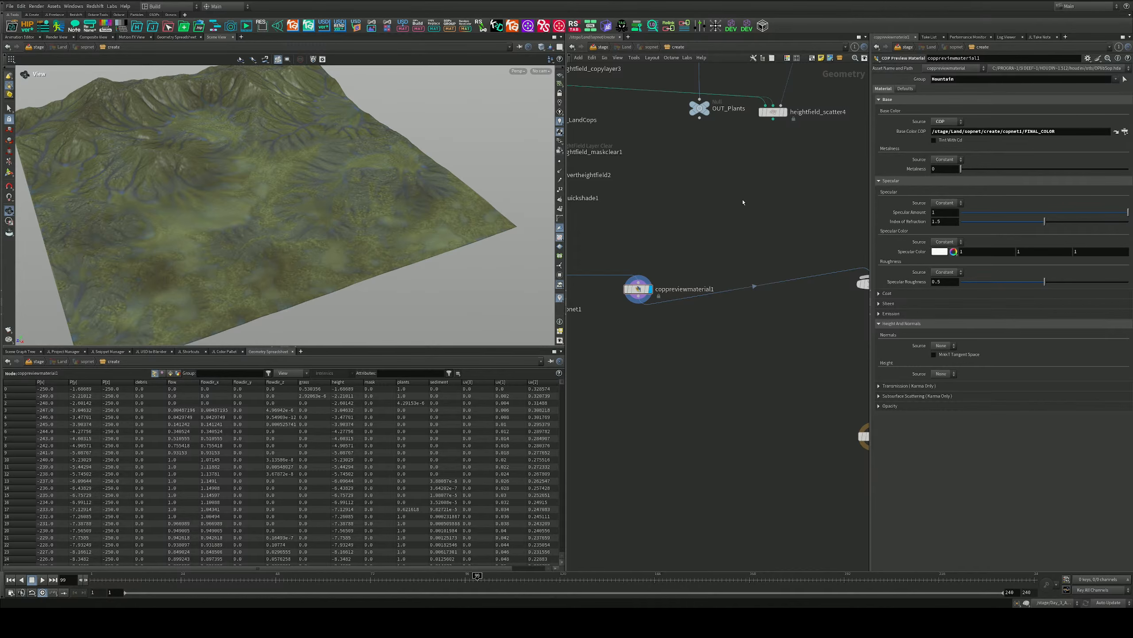
Add a Quick Surface Material on the stage, insert it between Land and merge5, and display it
key(u)
middle_drag(655, 198, 655, 248)
key(Tab)
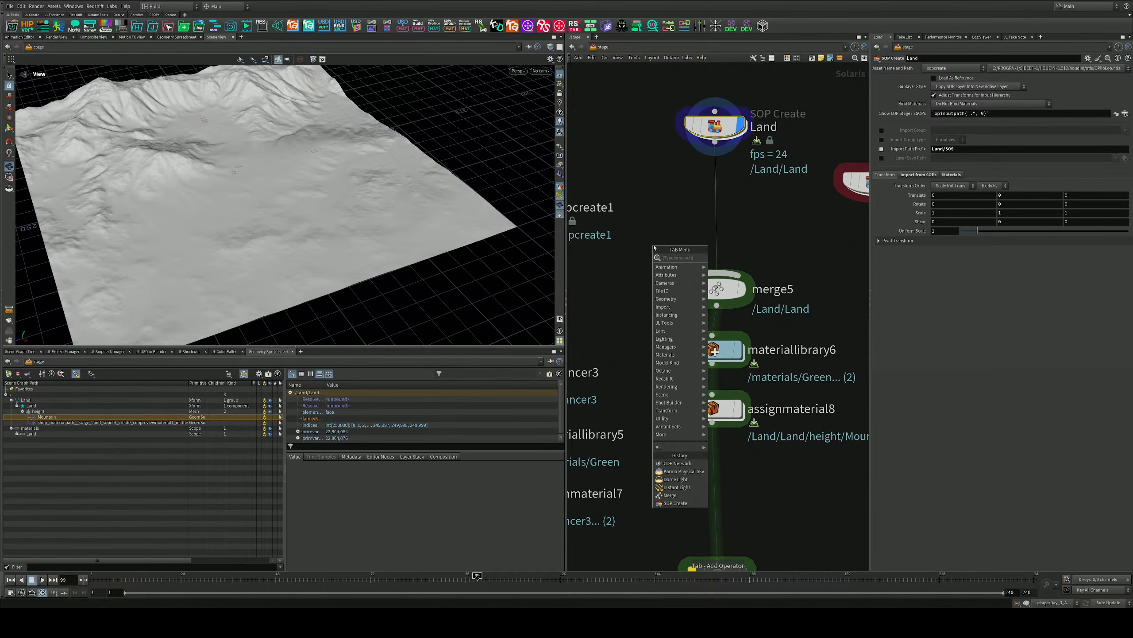
text(quic)
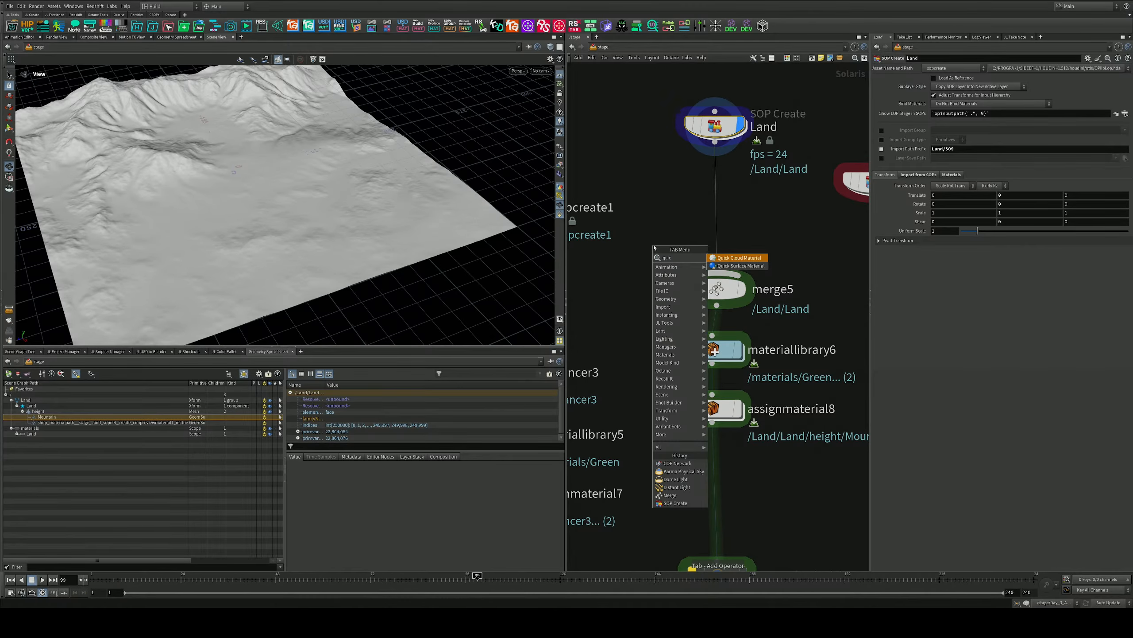
key(Down)
key(Return)
click(715, 215)
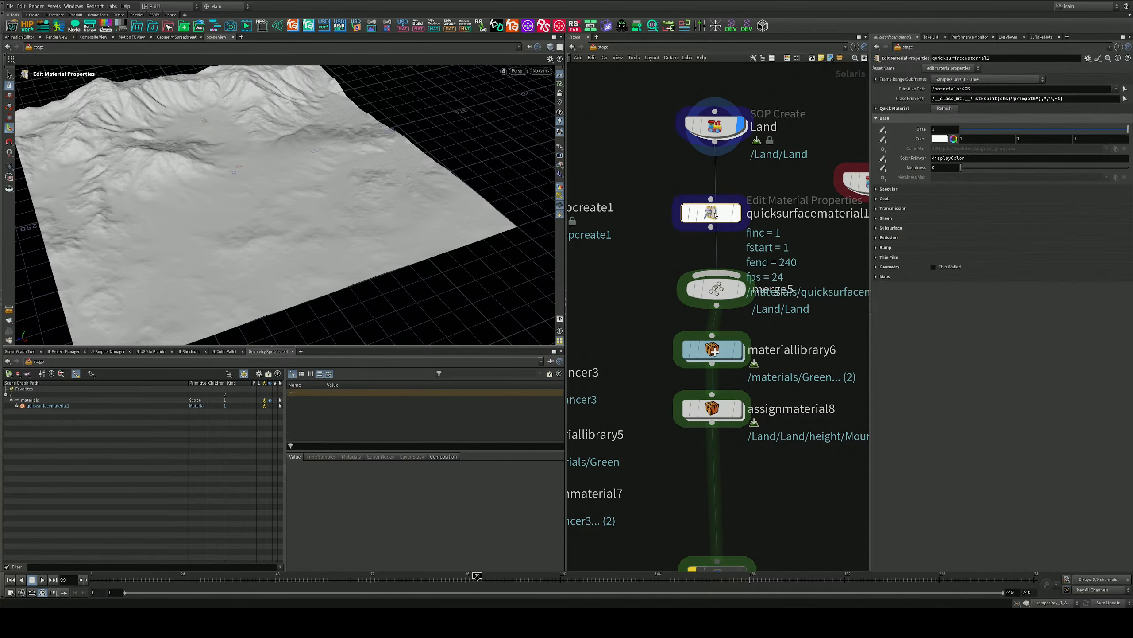
drag(716, 216, 735, 207)
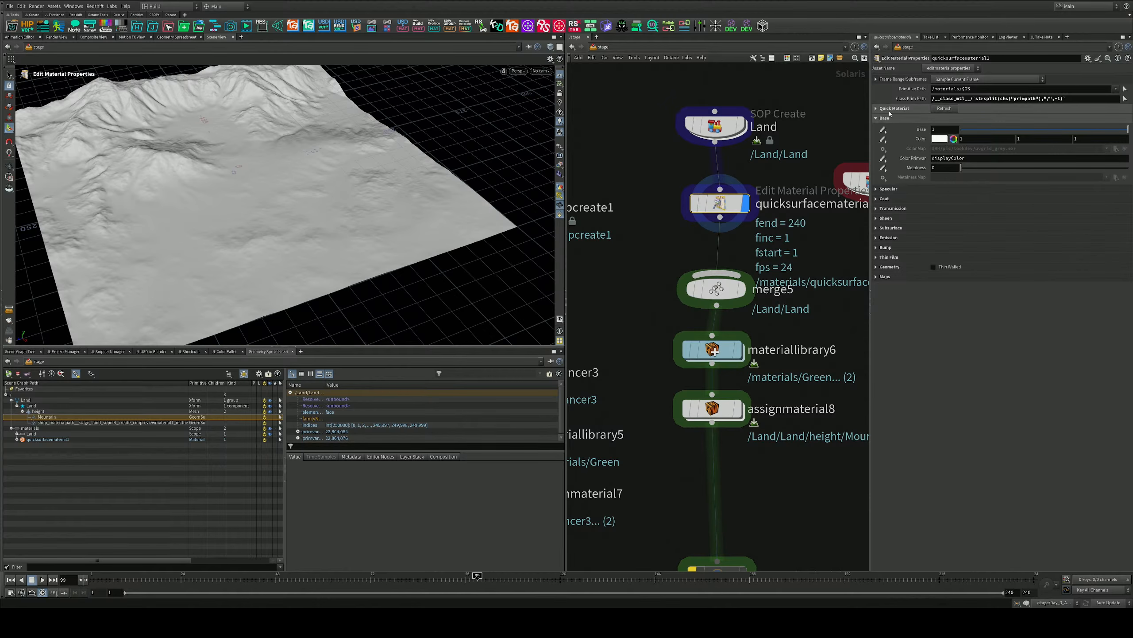
Create the material parameters on quicksurfacematerial1 and set its Color Map to Set or Create
click(875, 108)
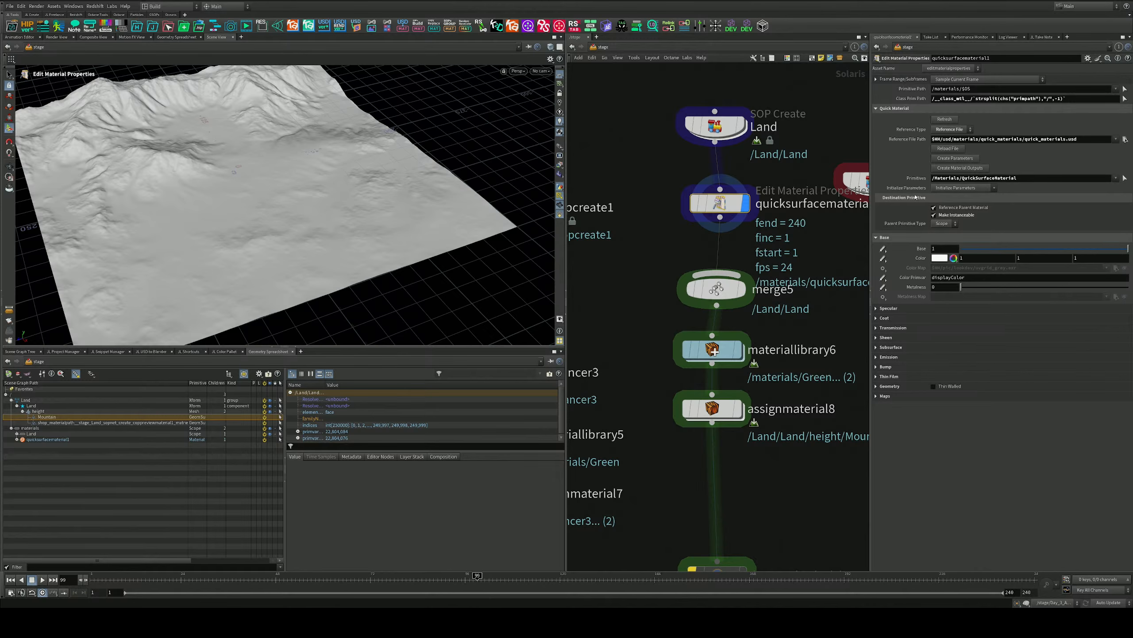
click(961, 159)
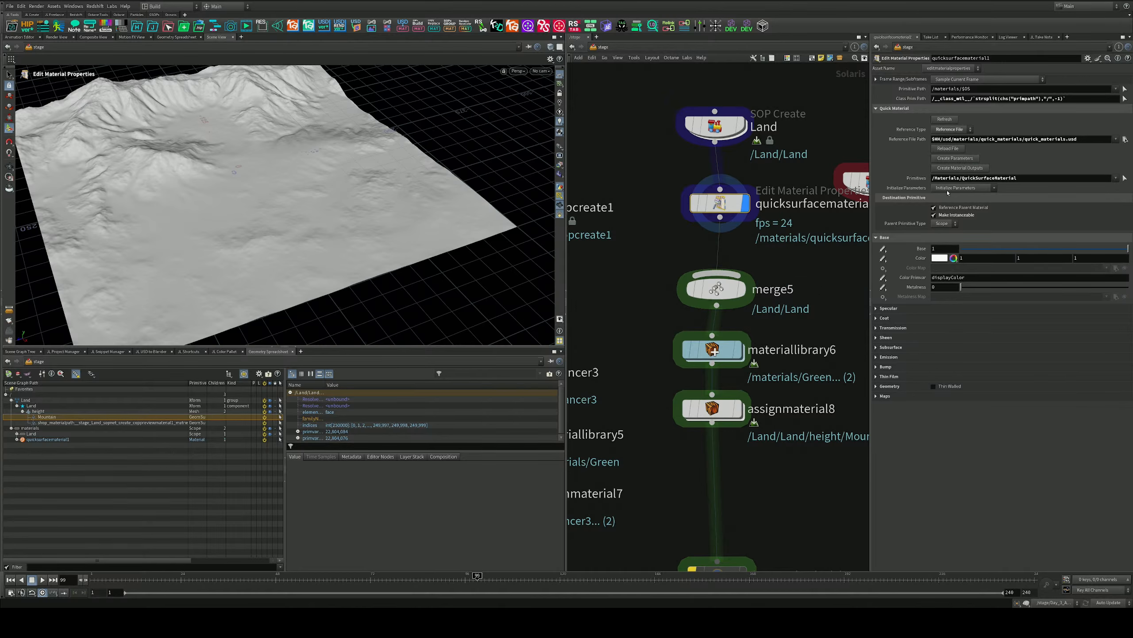
click(883, 262)
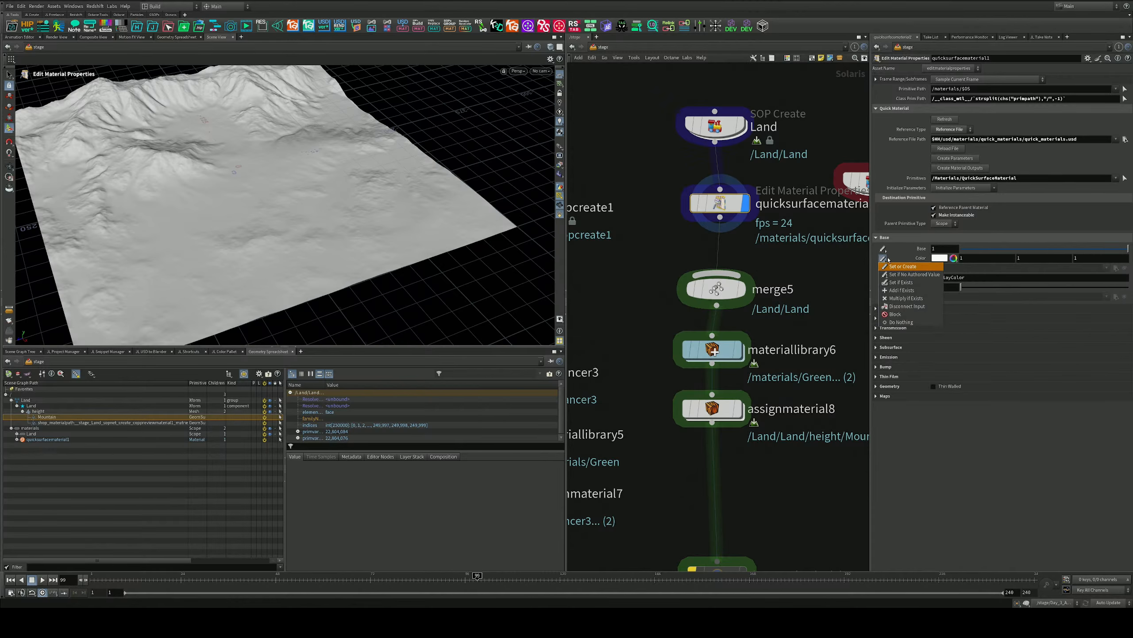
click(884, 263)
click(883, 269)
click(902, 276)
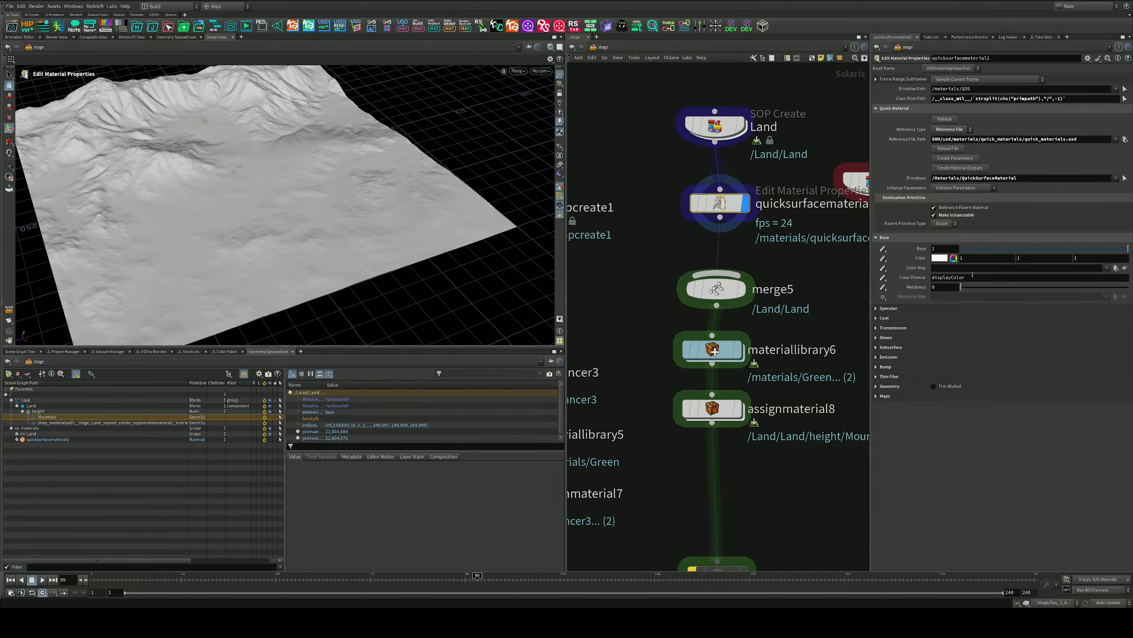
Set the Color Map of quicksurfacematerial1 to op:/stage/Land/sopnet/create/copnet1/FINAL_COLOR
click(1096, 268)
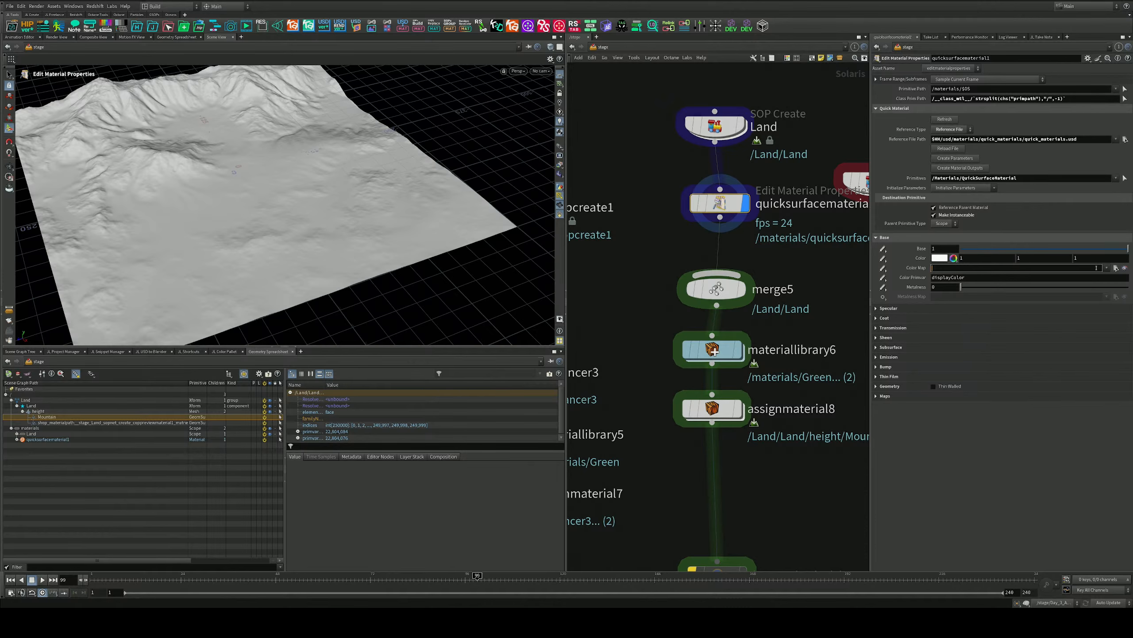
text(op:)
text(/stage/Land/sopnet/create/copnet1/FINAL_COLOR)
key(Return)
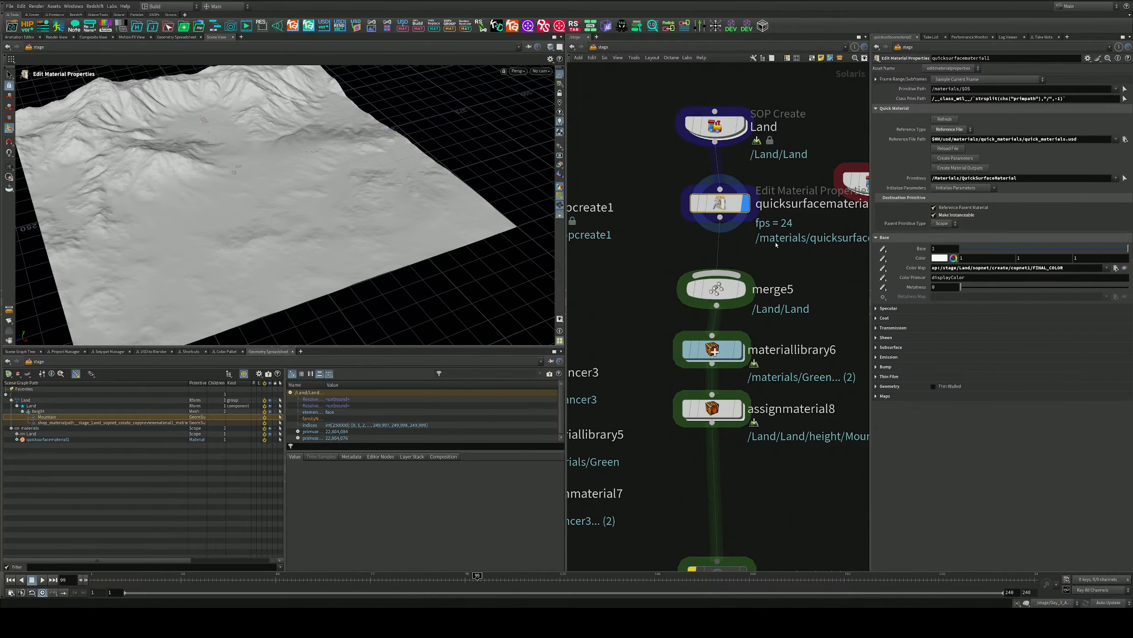
drag(720, 207, 716, 207)
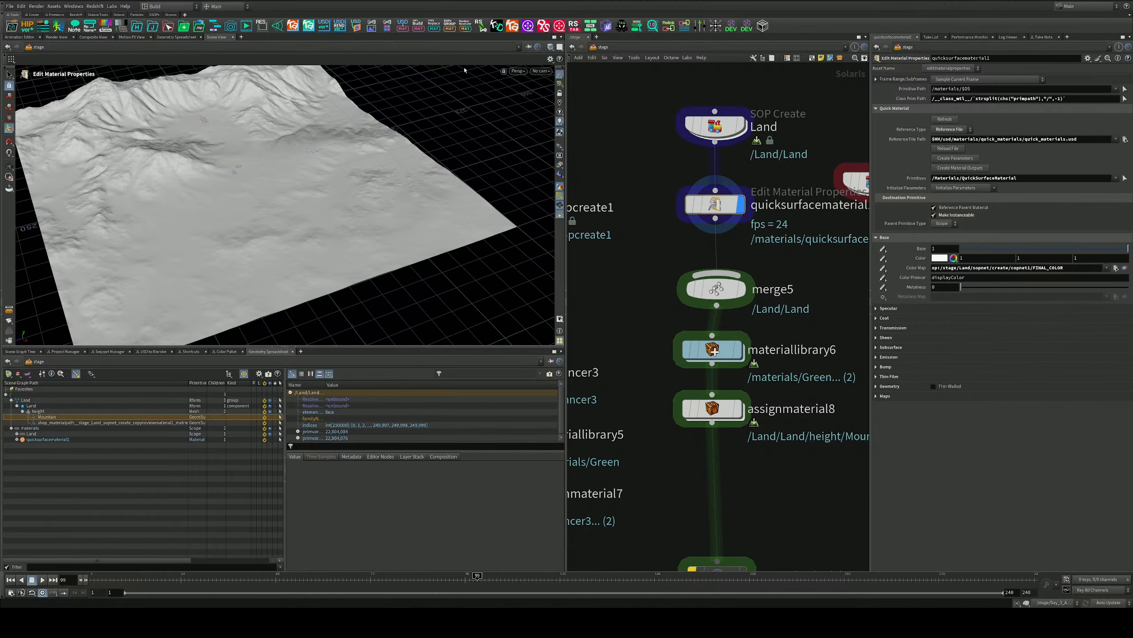
Check the terrain's color map with the Karma CPU renderer and switch back to the previous viewport renderer
click(518, 71)
click(530, 109)
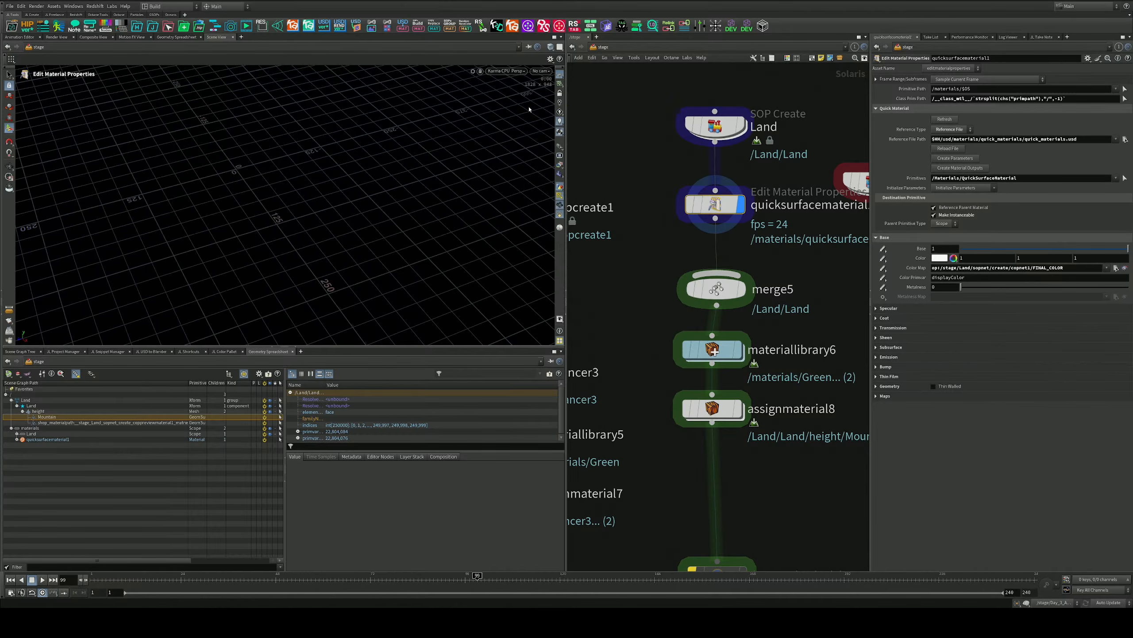
click(517, 70)
click(522, 102)
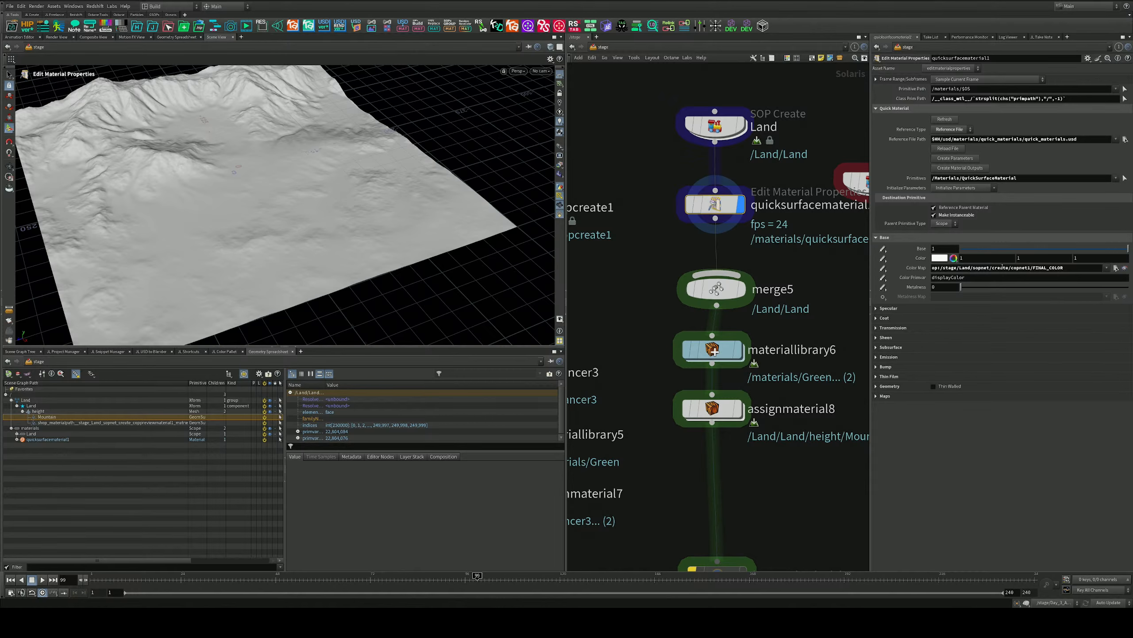
Remove the op: prefix from the Color Map path of quicksurfacematerial1
drag(940, 268, 888, 269)
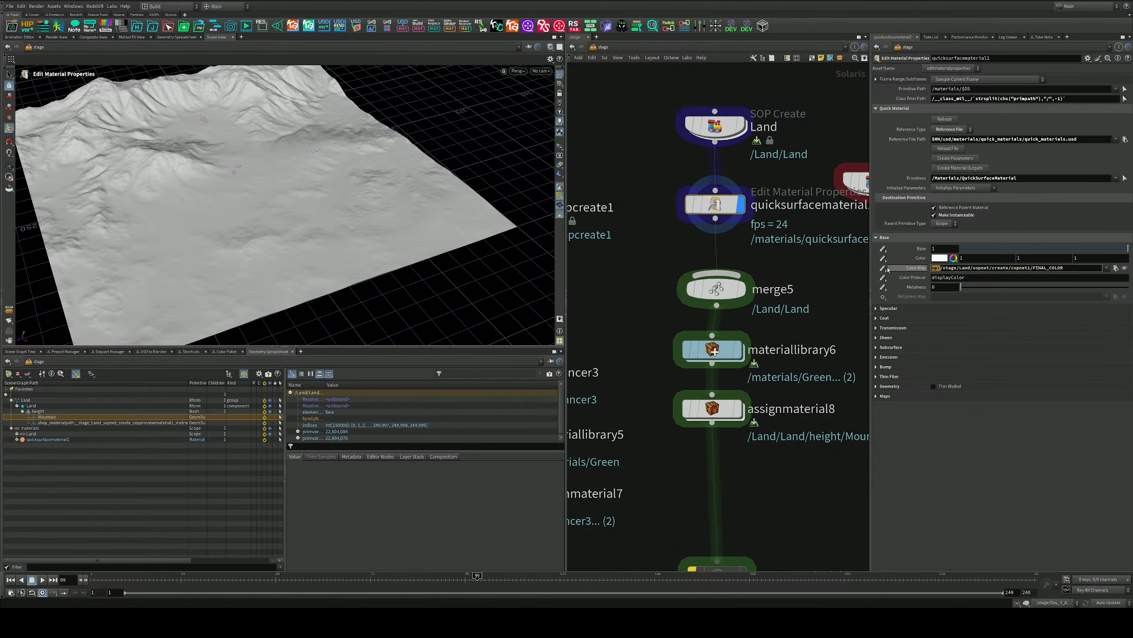
key(BackSpace)
key(Return)
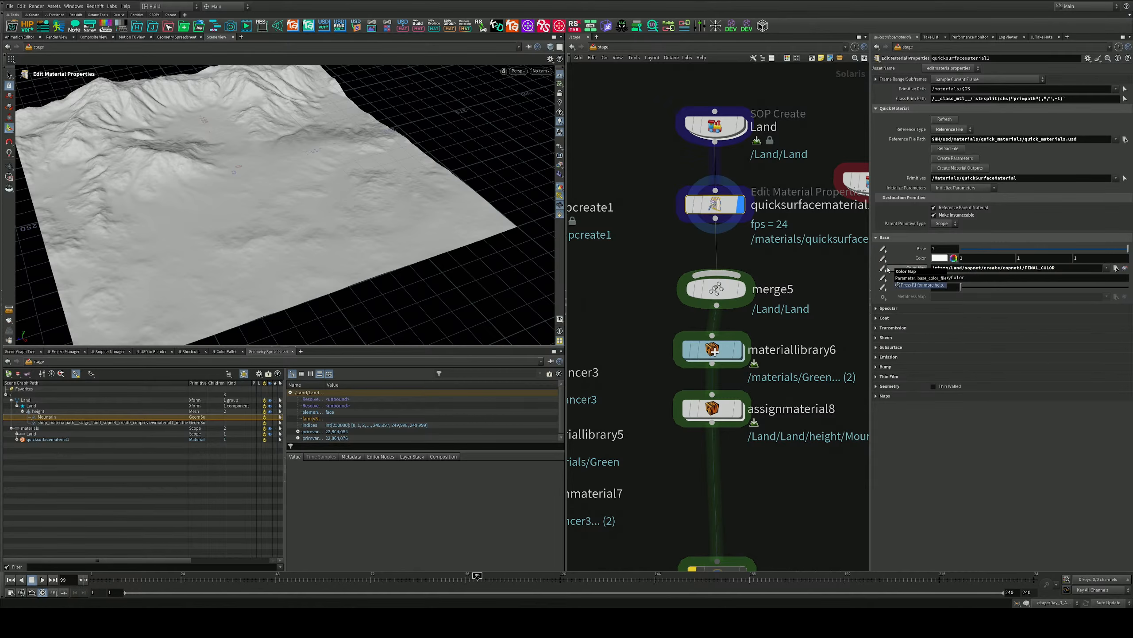
Open the Color Map image chooser at $HFS/, list all file types and show the entries with large icons
click(1116, 268)
drag(928, 190, 393, 270)
click(500, 272)
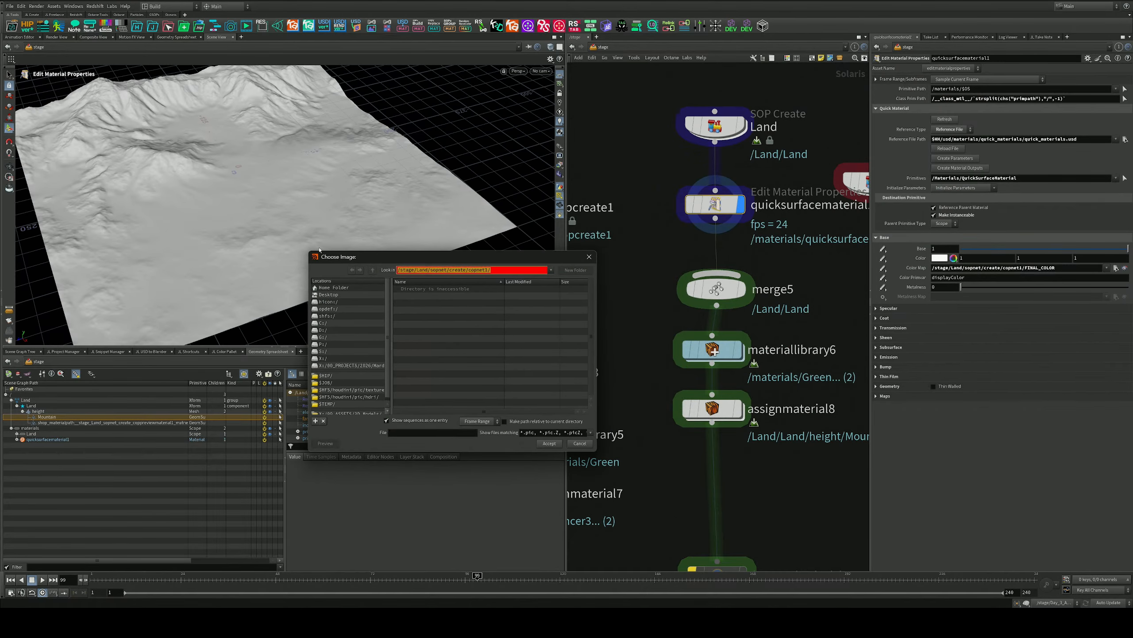
text($HFS/)
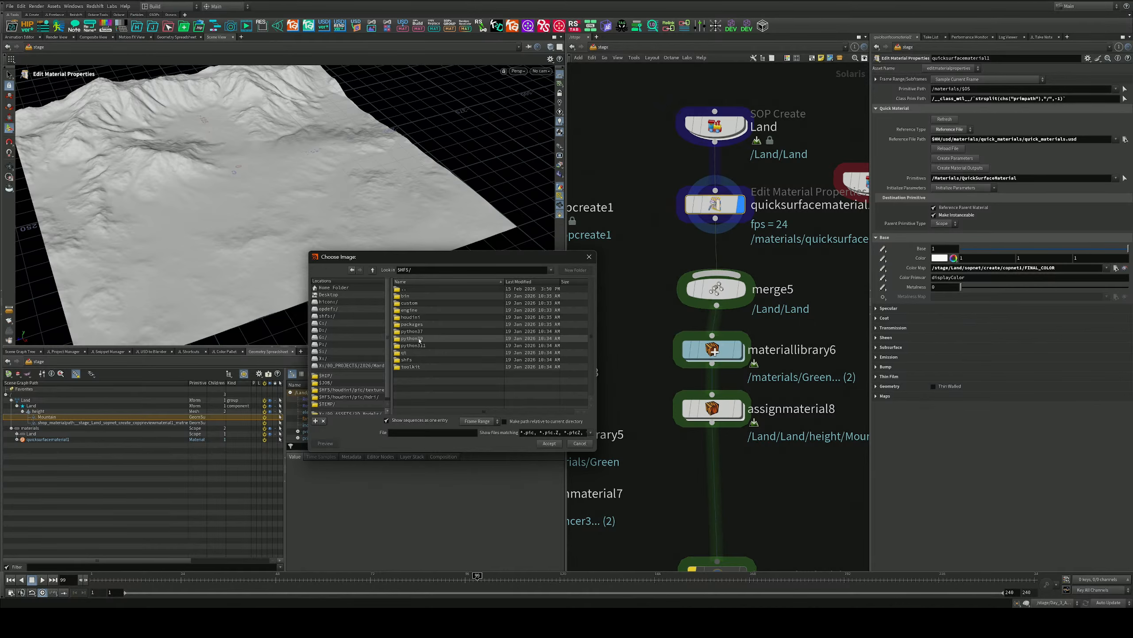
click(589, 433)
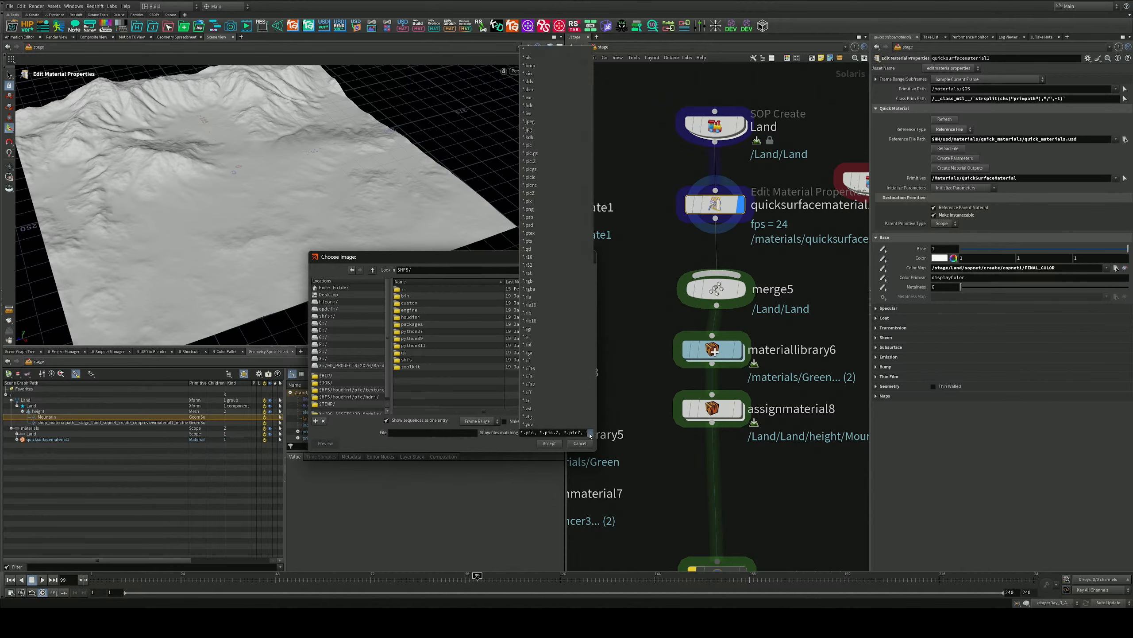
click(529, 59)
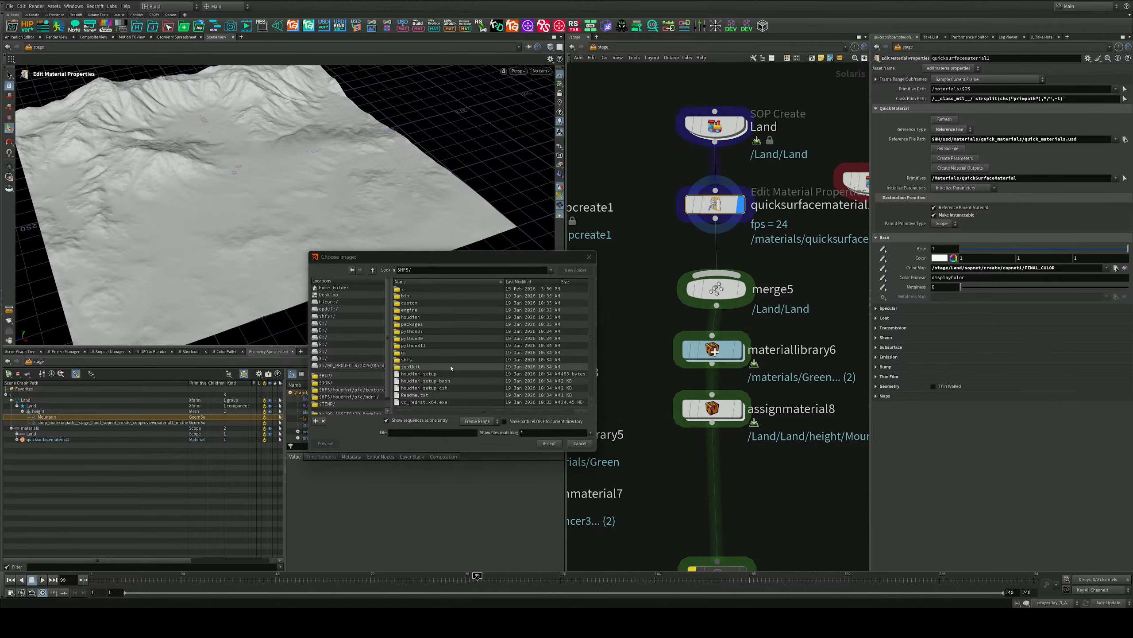
right_click(476, 331)
click(505, 349)
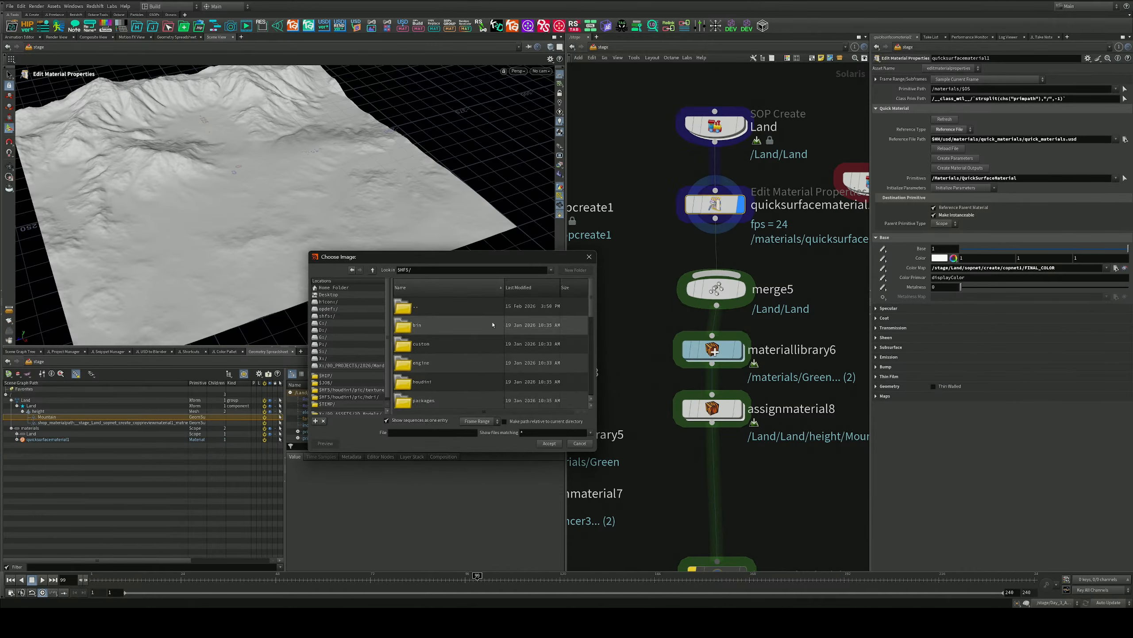
Look through the $HFS folders, check inside shfs, return to $HFS and make the image chooser taller
scroll(519, 341, down, 1)
scroll(521, 342, down, 4)
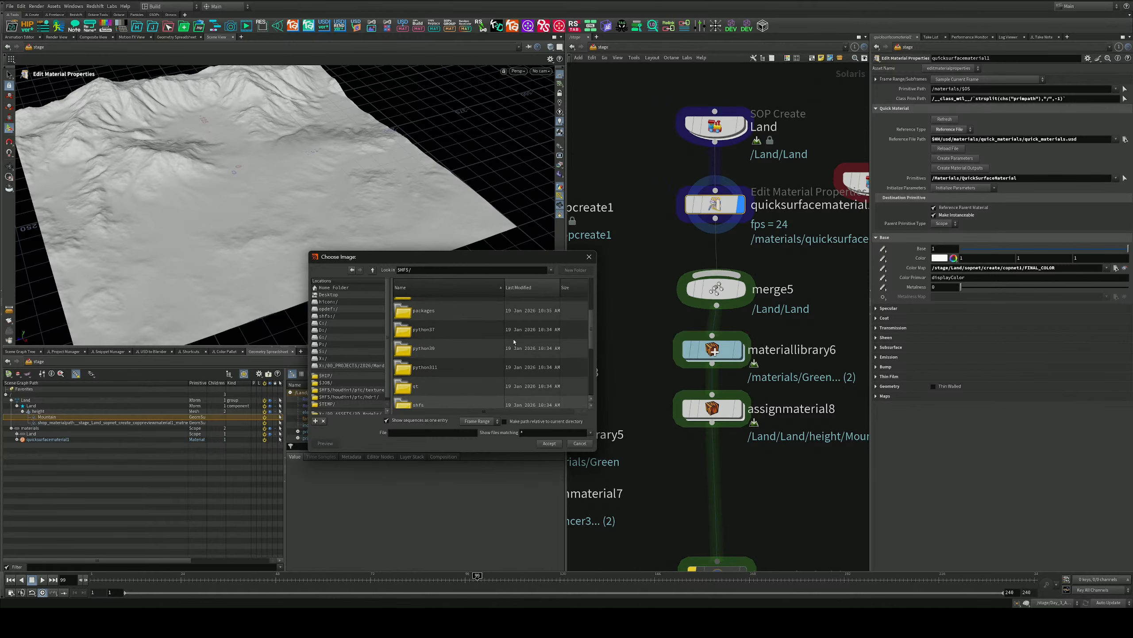
scroll(422, 354, up, 5)
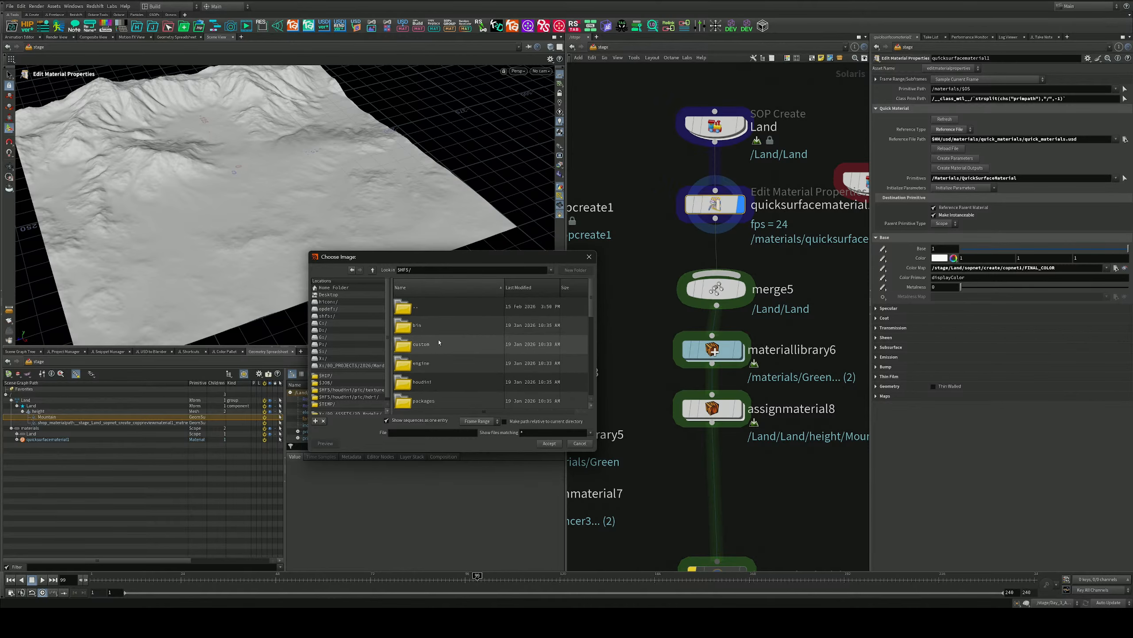
scroll(440, 342, down, 2)
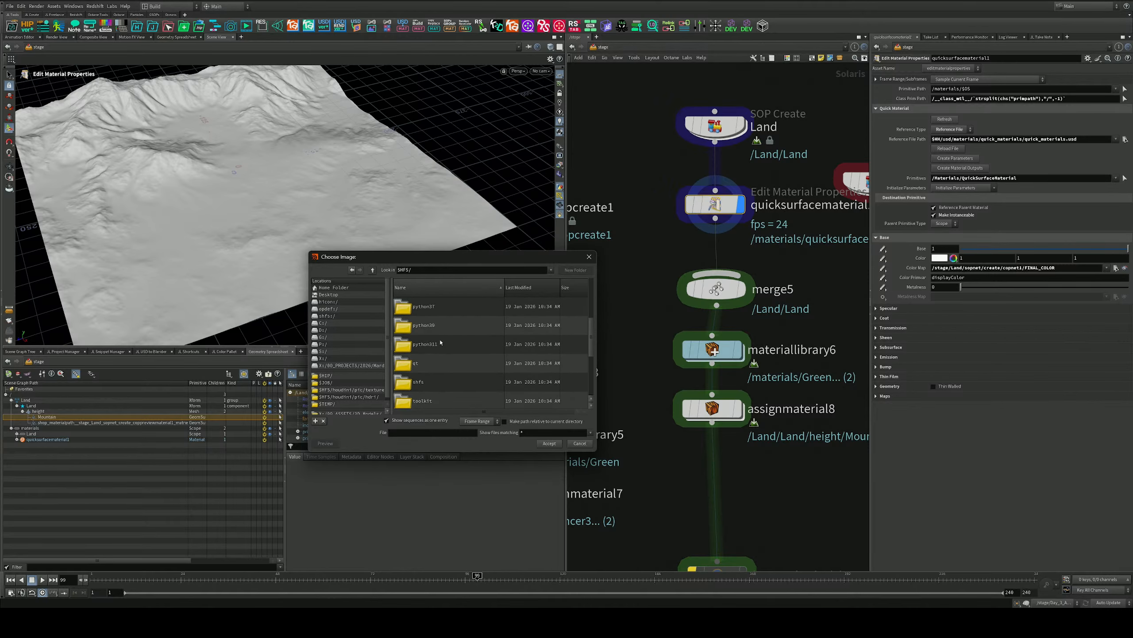
scroll(440, 342, down, 1)
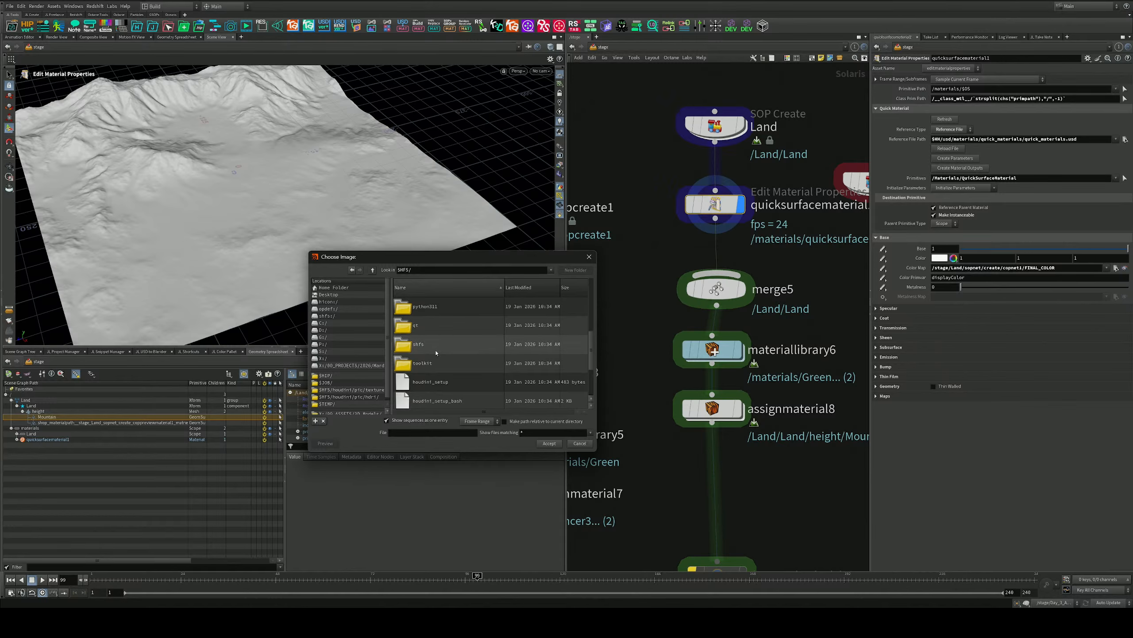
double_click(417, 344)
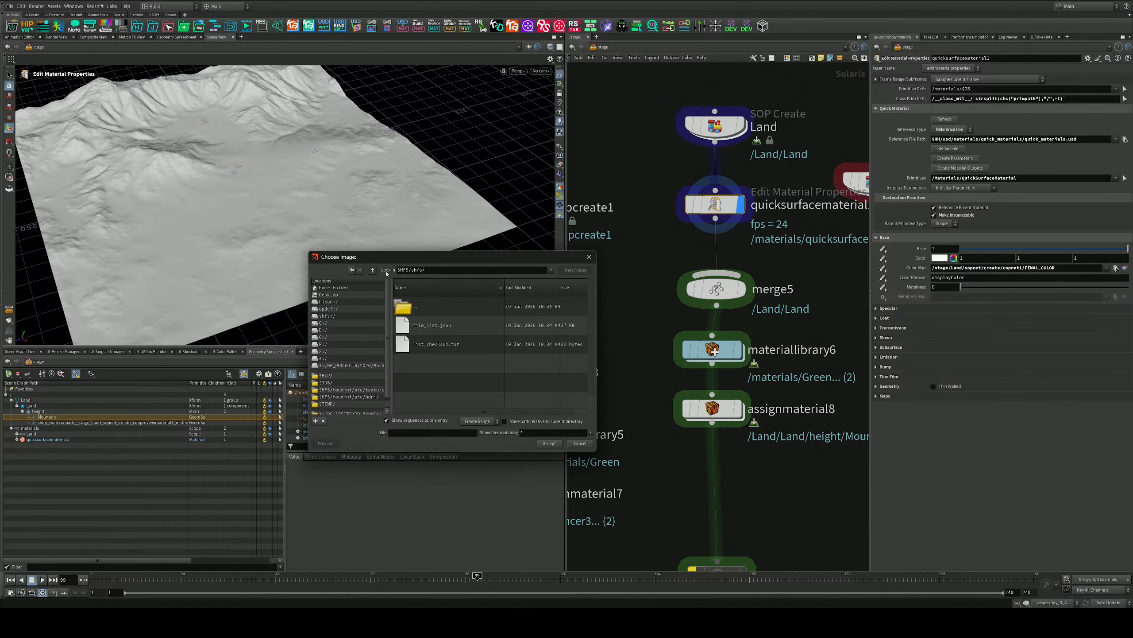
click(373, 270)
drag(462, 251, 469, 84)
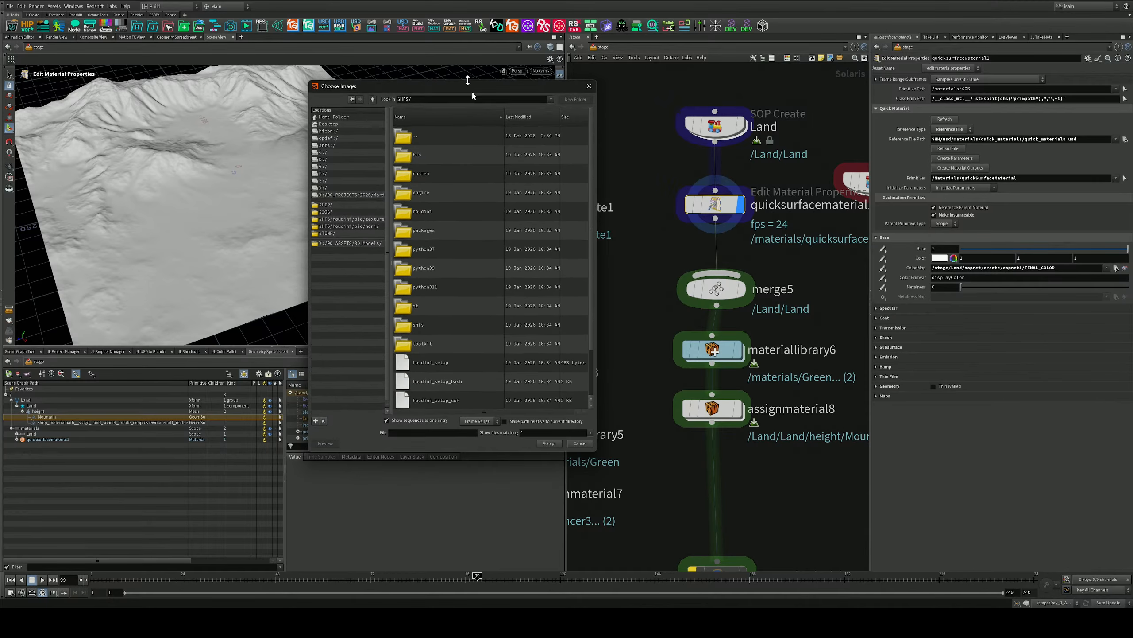
Look inside the custom/houdini/dsolib folder and return to $HFS
double_click(420, 180)
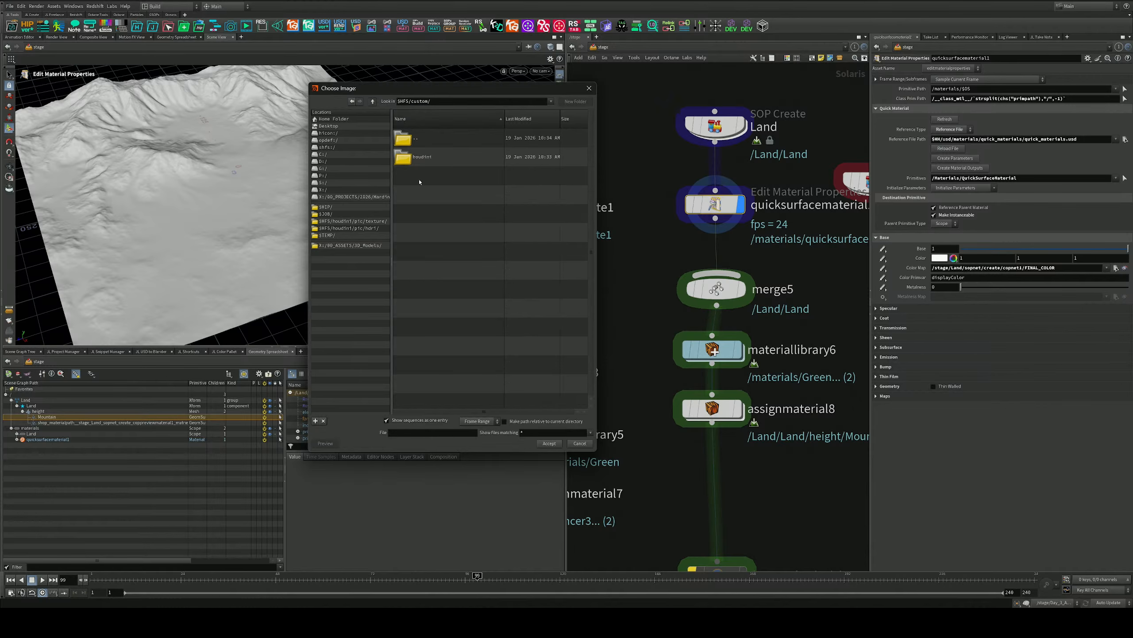
double_click(431, 161)
click(431, 162)
double_click(432, 158)
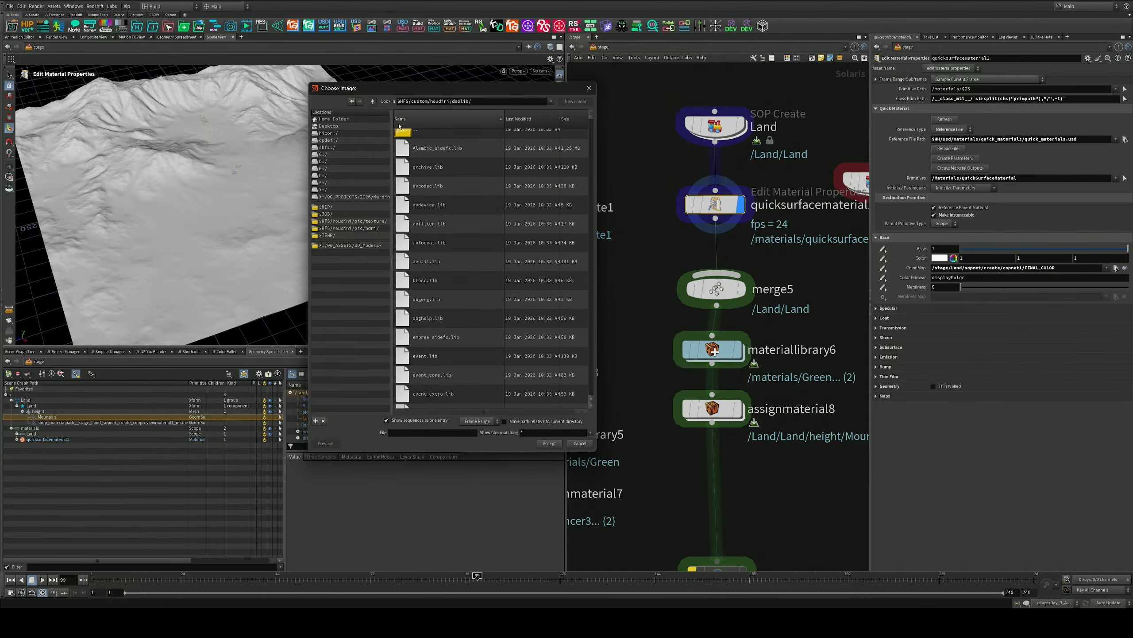
click(373, 102)
click(373, 102)
click(373, 102)
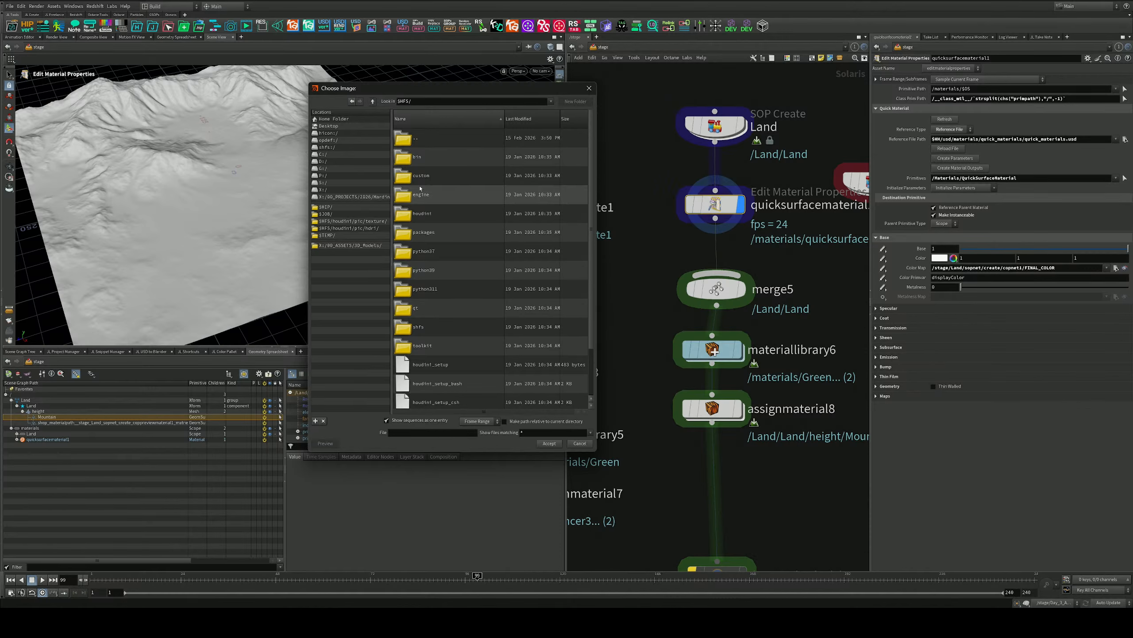
Open the houdini/pic folder under $HFS in the image chooser
double_click(424, 218)
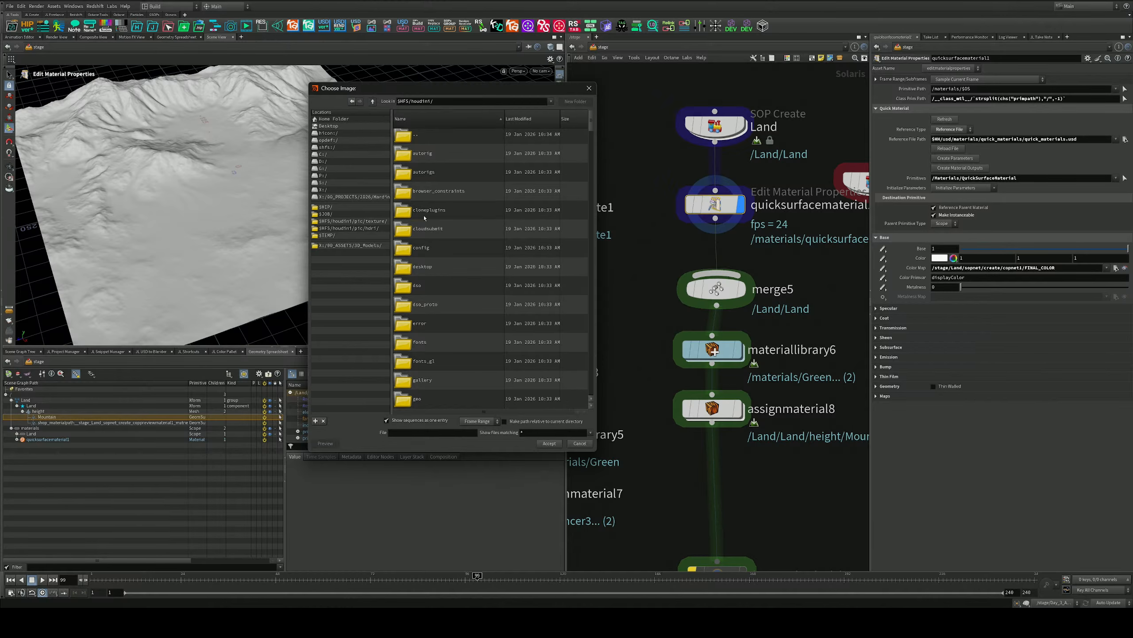
scroll(432, 215, down, 1)
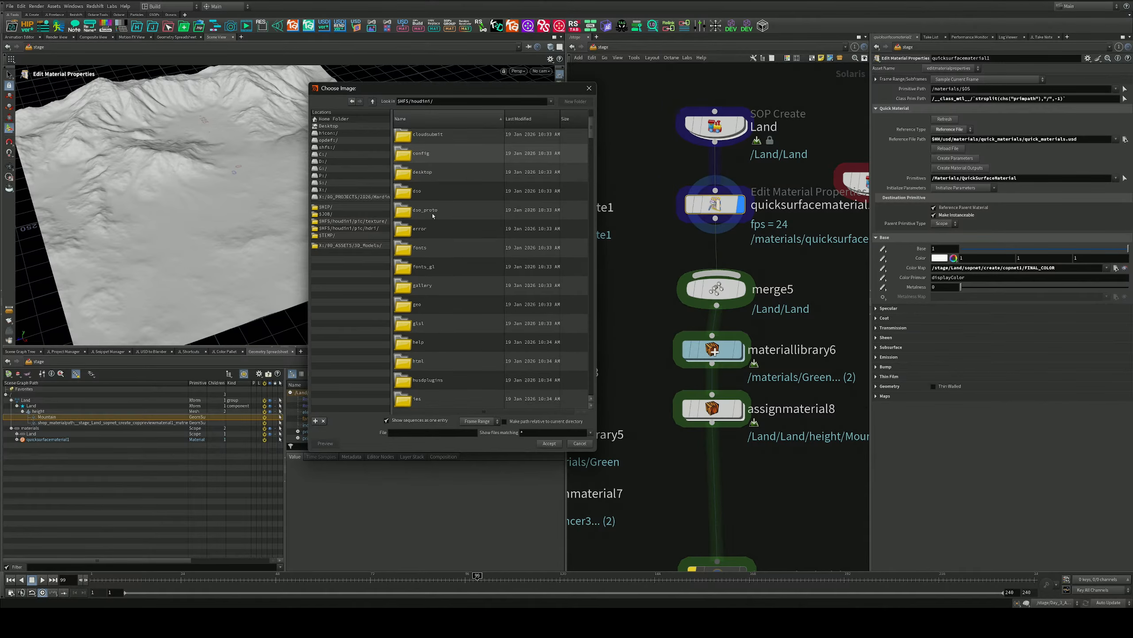
scroll(449, 325, down, 1)
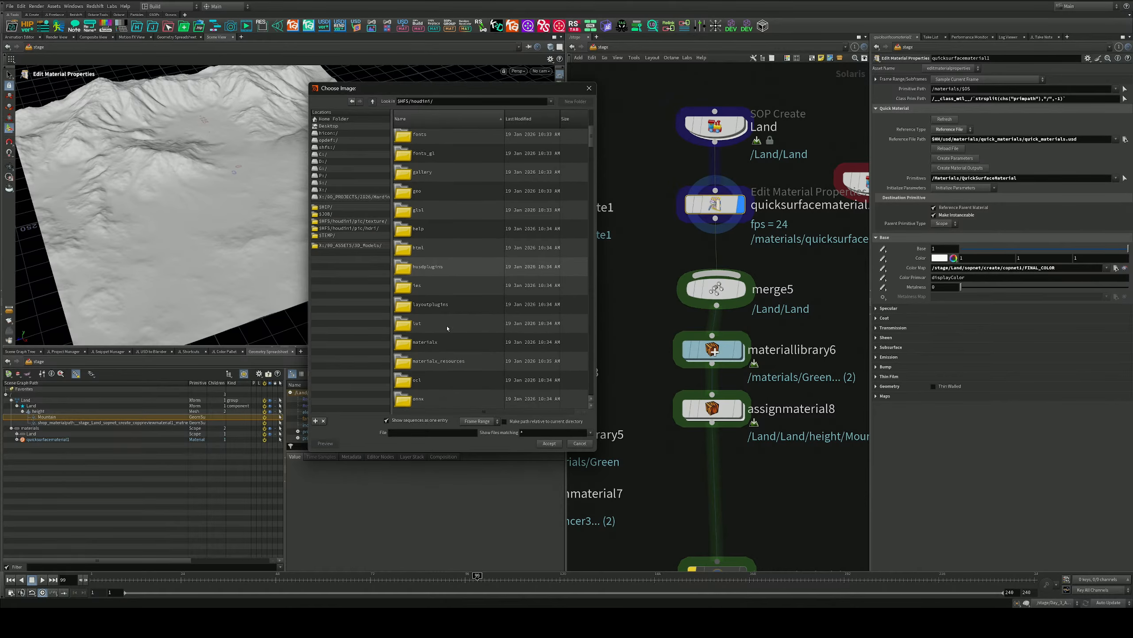
scroll(448, 331, down, 2)
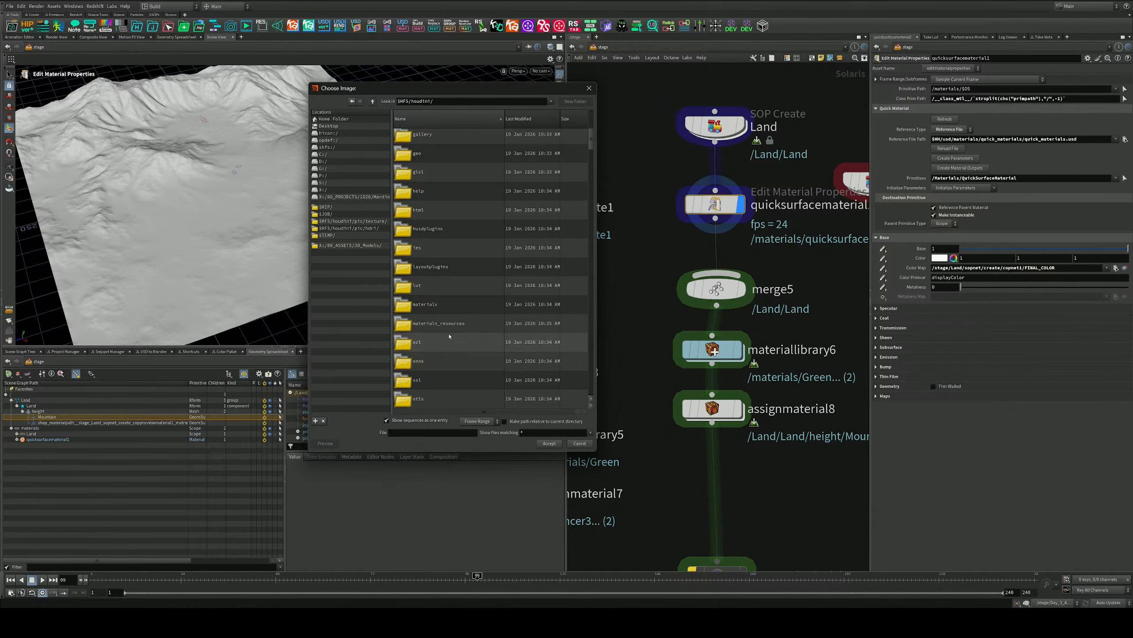
scroll(449, 336, down, 6)
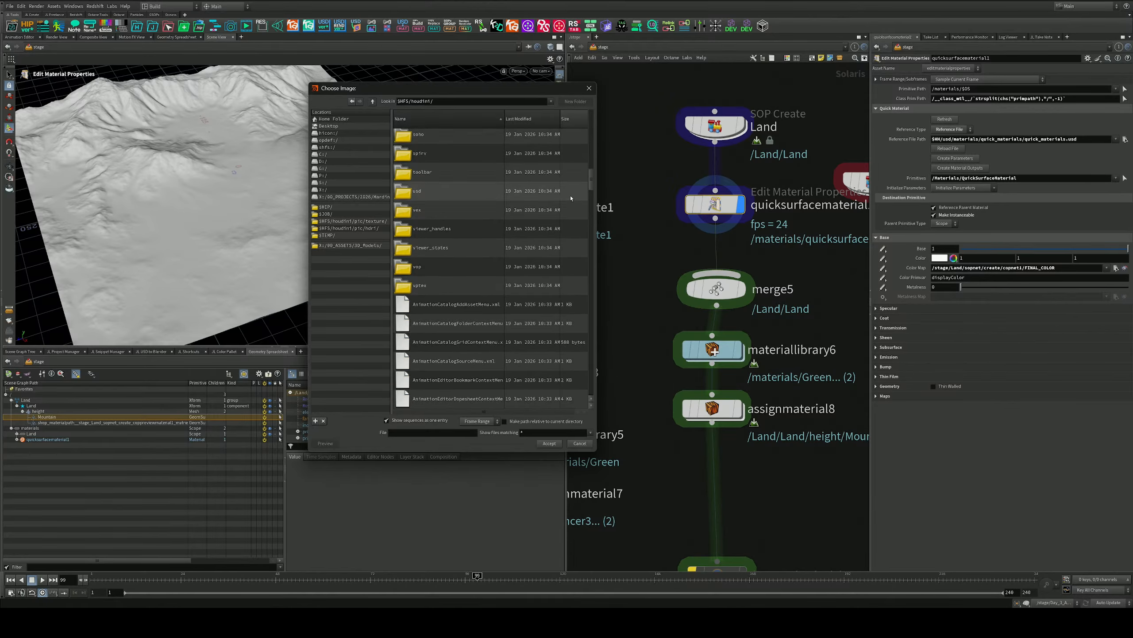
drag(591, 184, 620, 147)
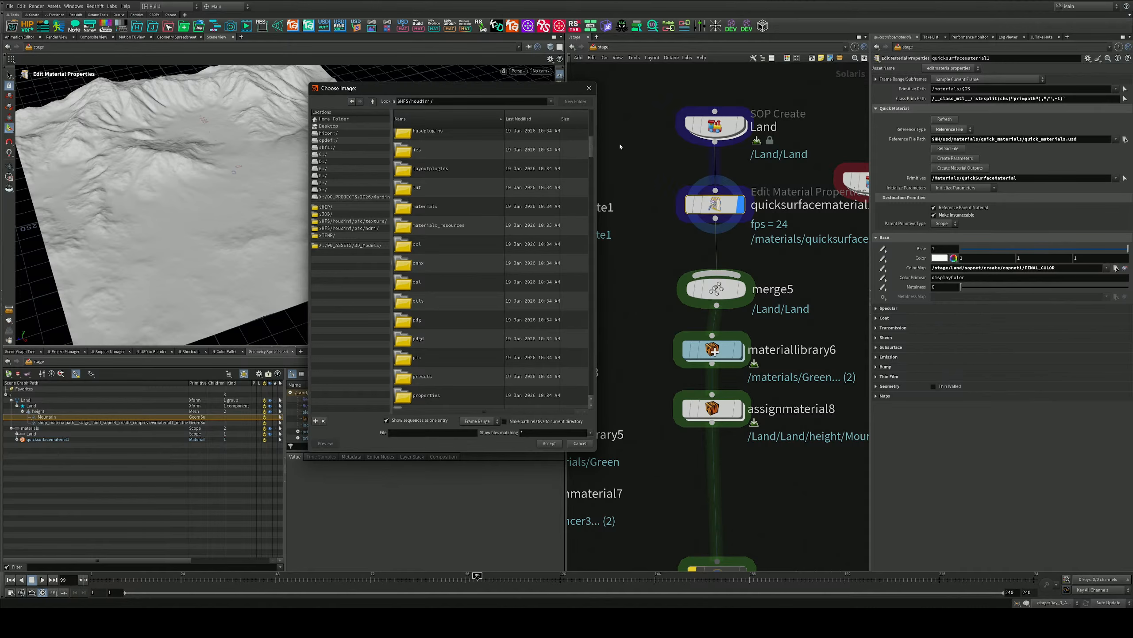
double_click(442, 357)
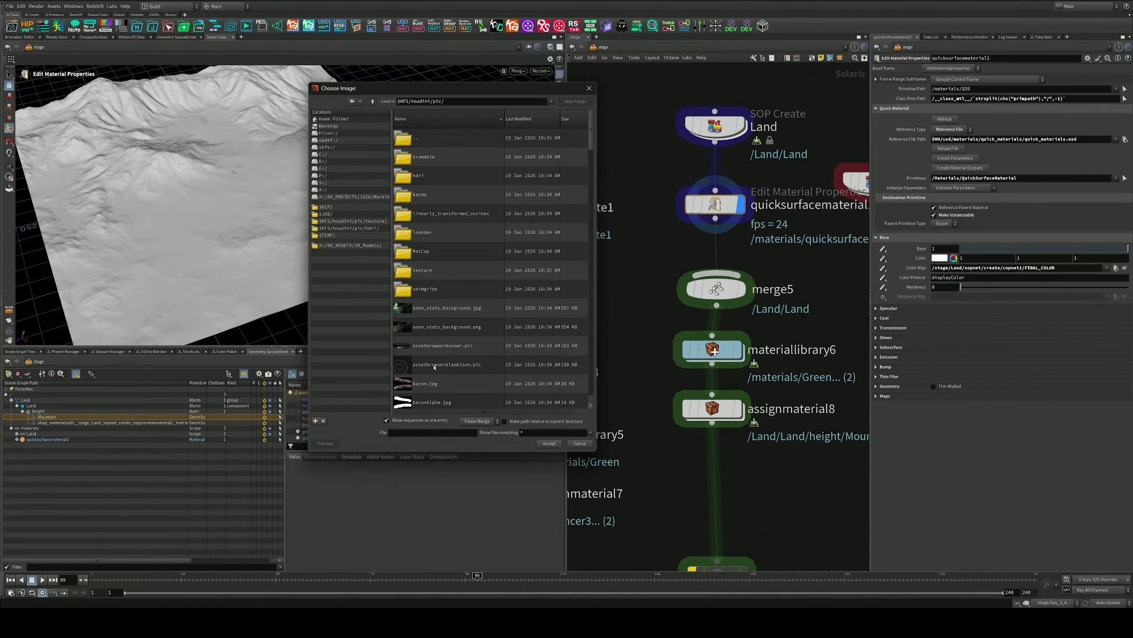
Choose noiseramp.pic from the pic folder as the Color Map of quicksurfacematerial1
scroll(444, 333, down, 5)
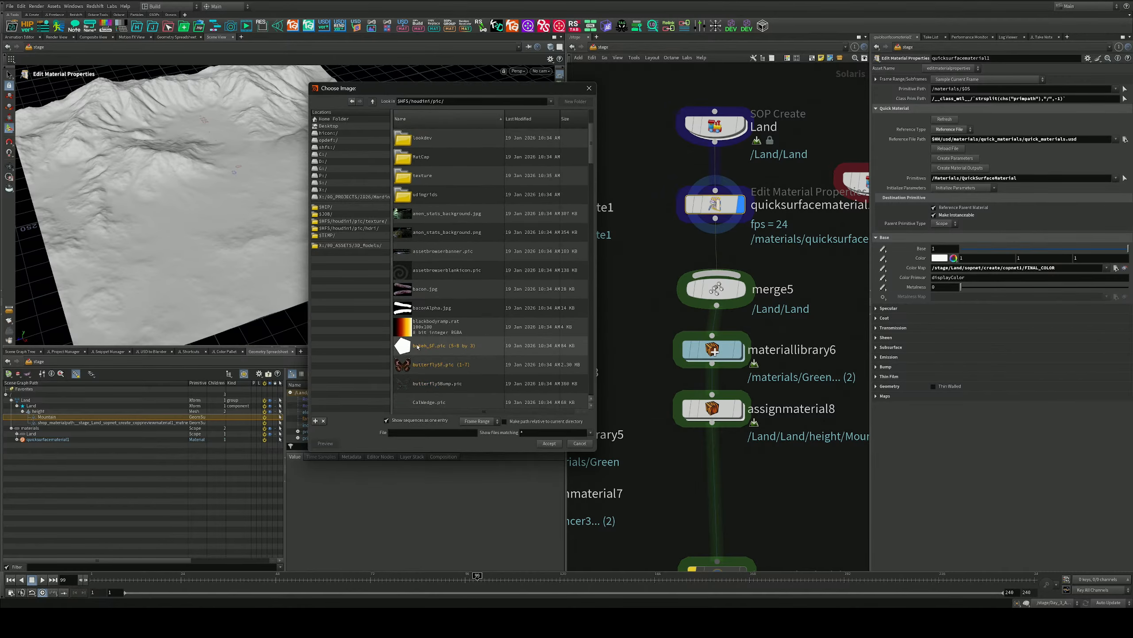
click(426, 214)
scroll(434, 318, down, 10)
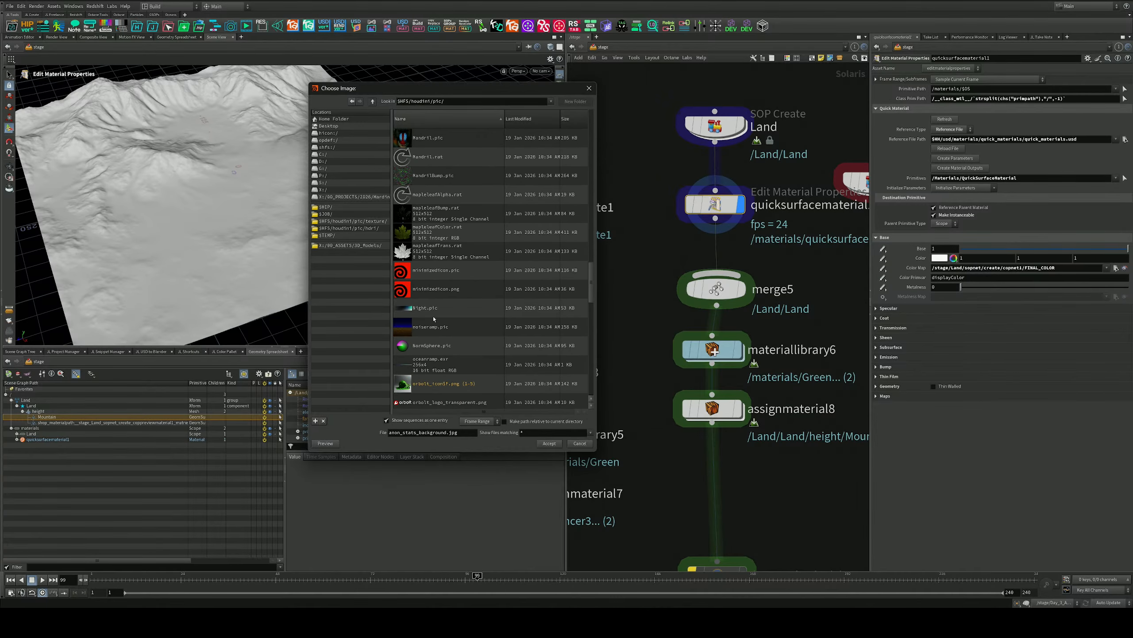
scroll(430, 267, down, 5)
click(428, 231)
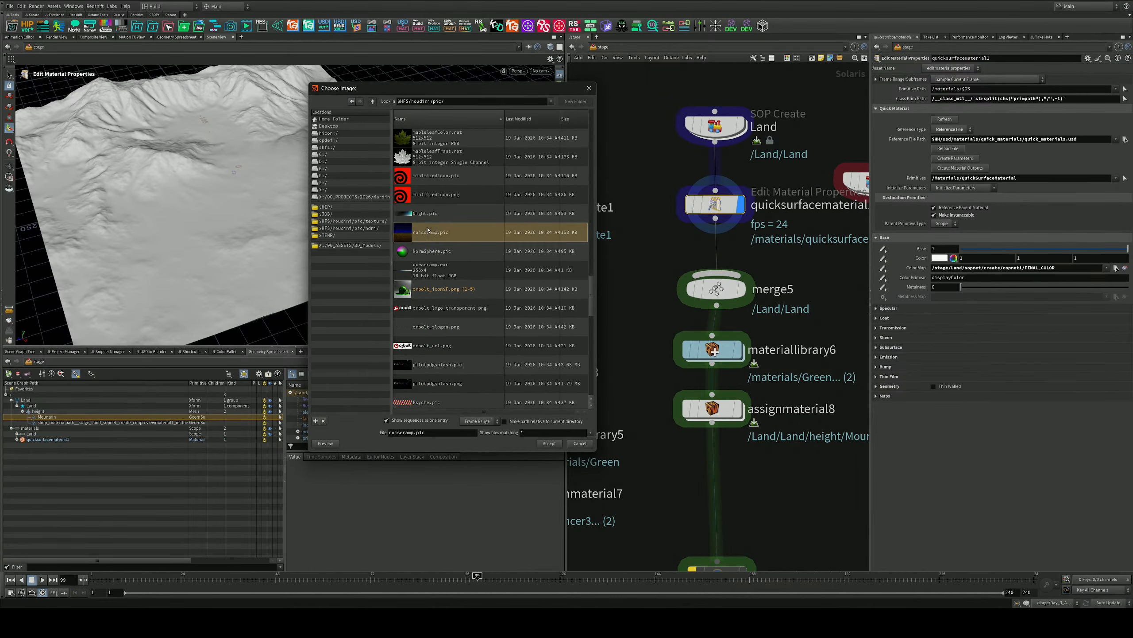
click(549, 443)
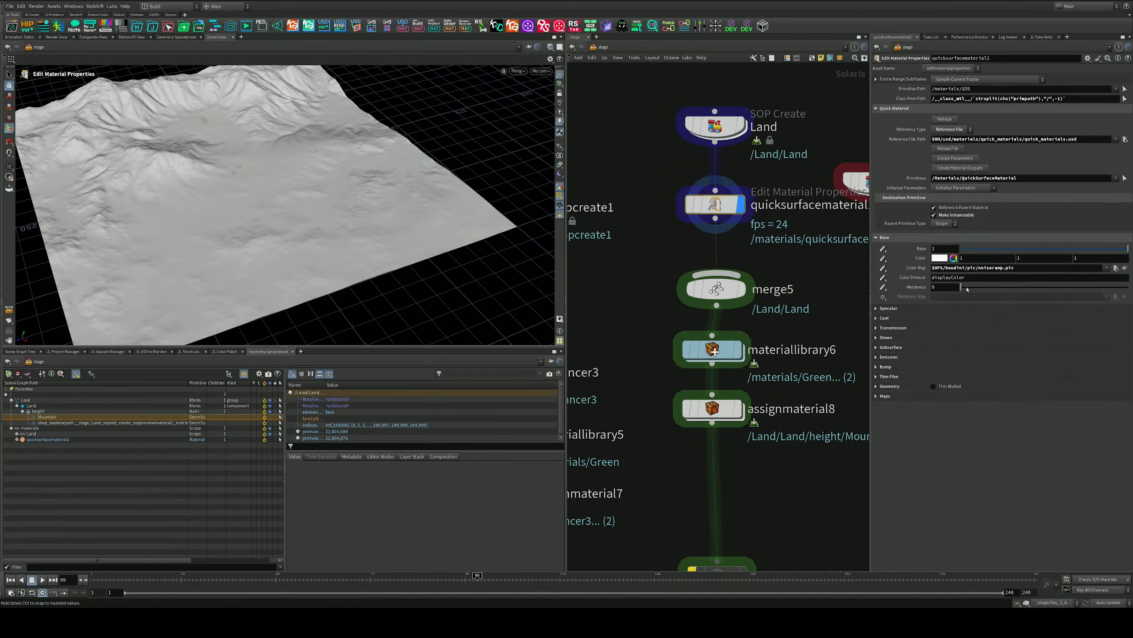
mouse_move(963, 288)
mouse_down()
mouse_move(989, 294)
mouse_move(955, 289)
mouse_up()
click(963, 188)
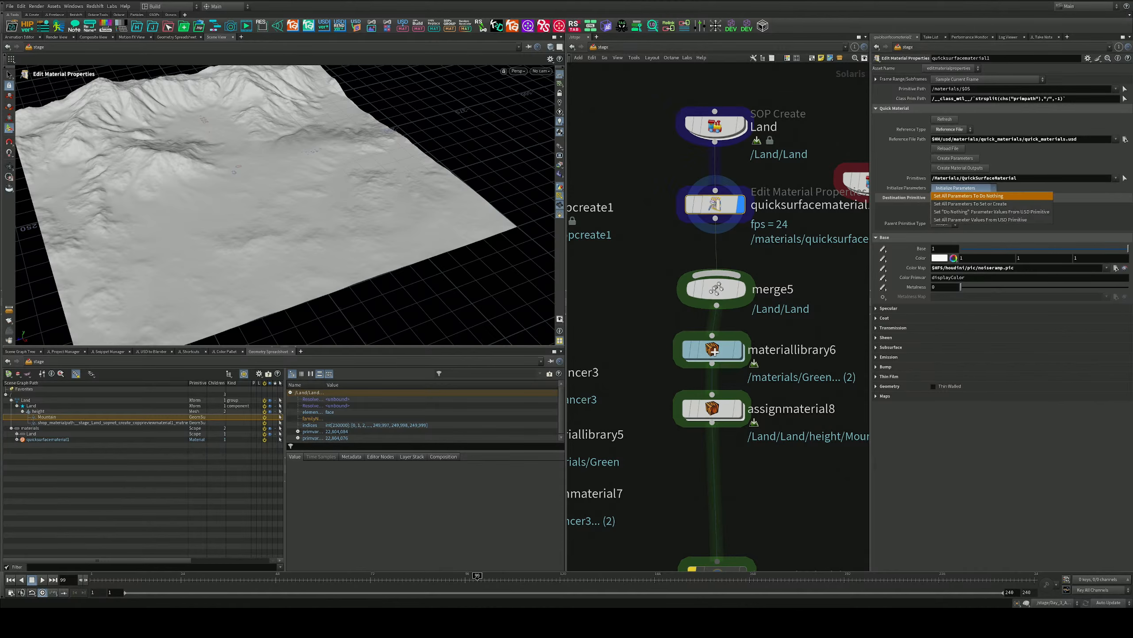
key(Escape)
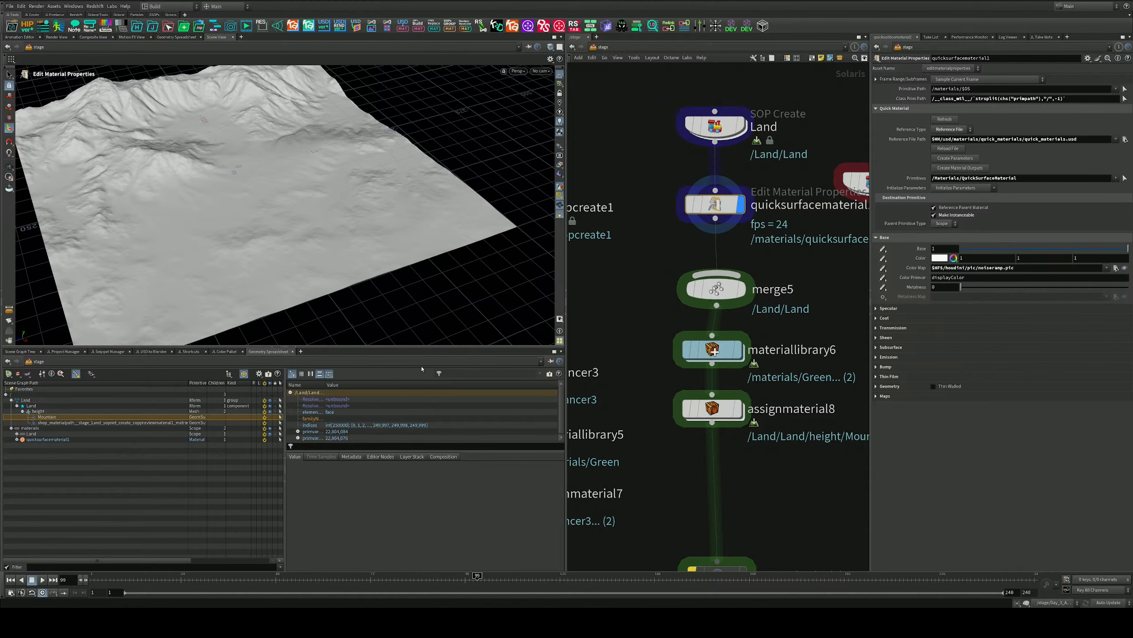
middle_drag(781, 326, 772, 246)
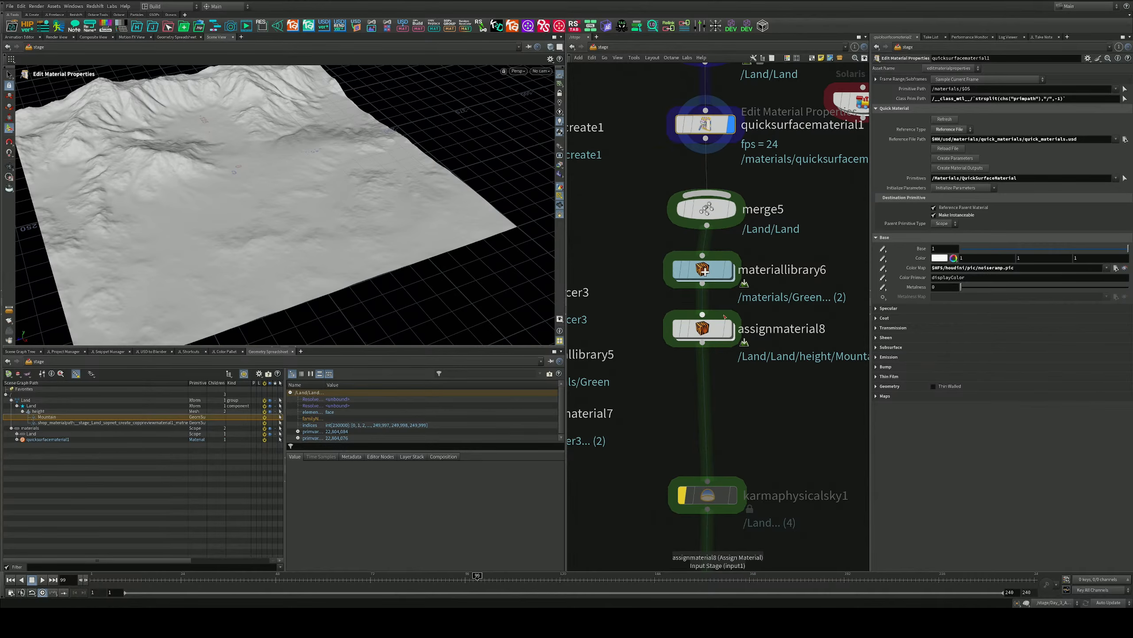
Display the assignmaterial8 node and shift materiallibrary6 and assignmaterial8 further down the chain below merge5
drag(777, 249, 627, 386)
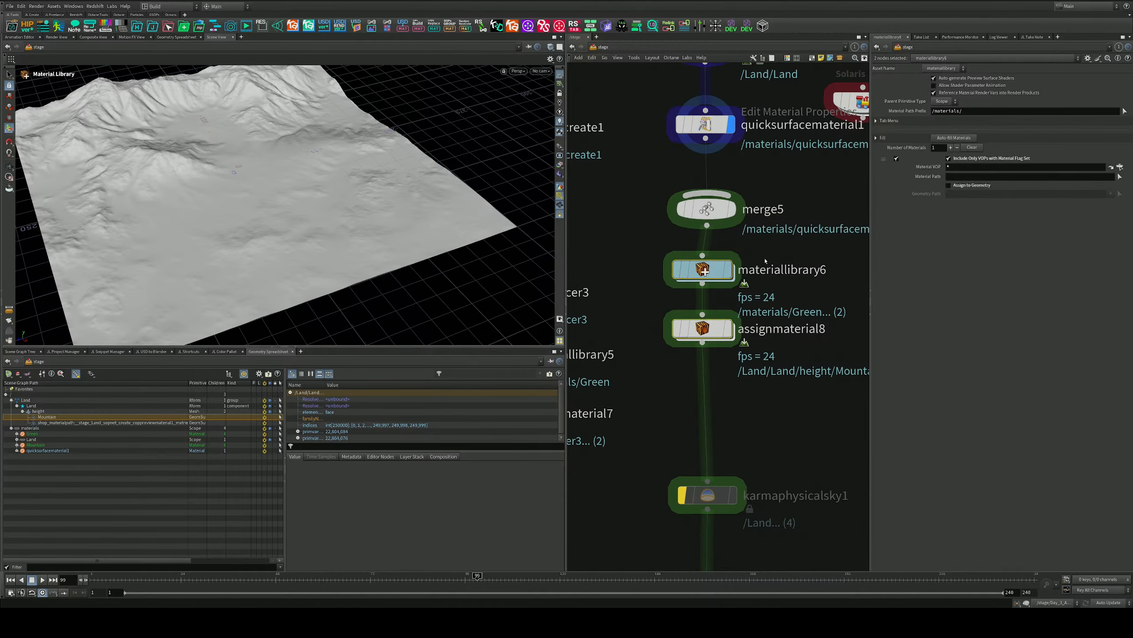
click(731, 329)
key(l)
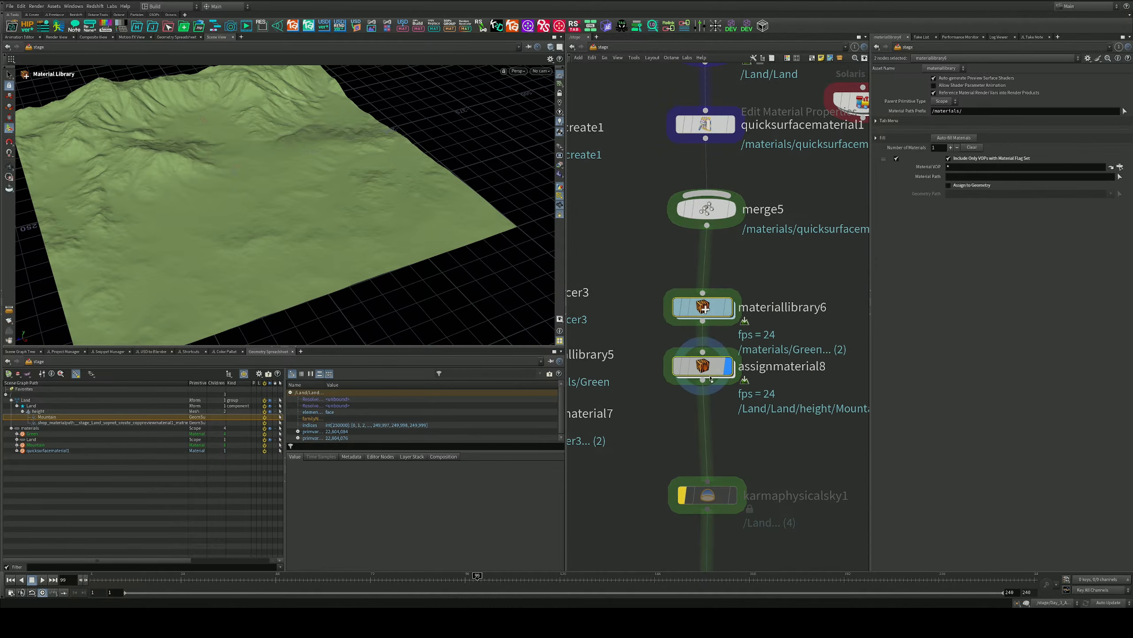
Toggle Assign to Geometry on and off in materiallibrary6 and auto-fill its Green and Mountain materials
click(955, 185)
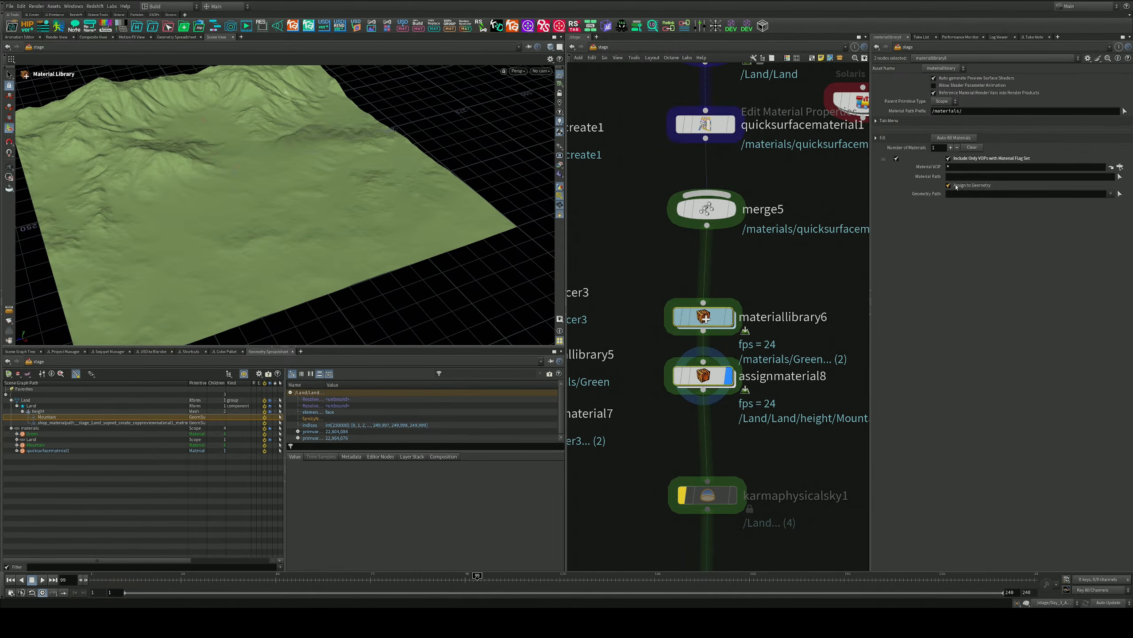
click(949, 185)
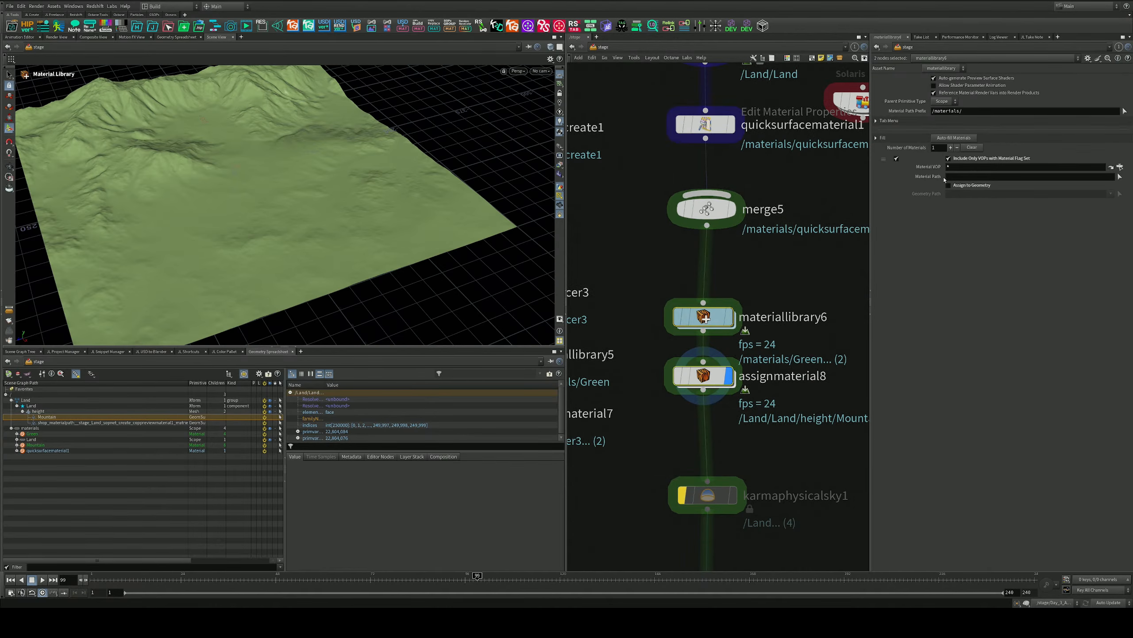
click(954, 139)
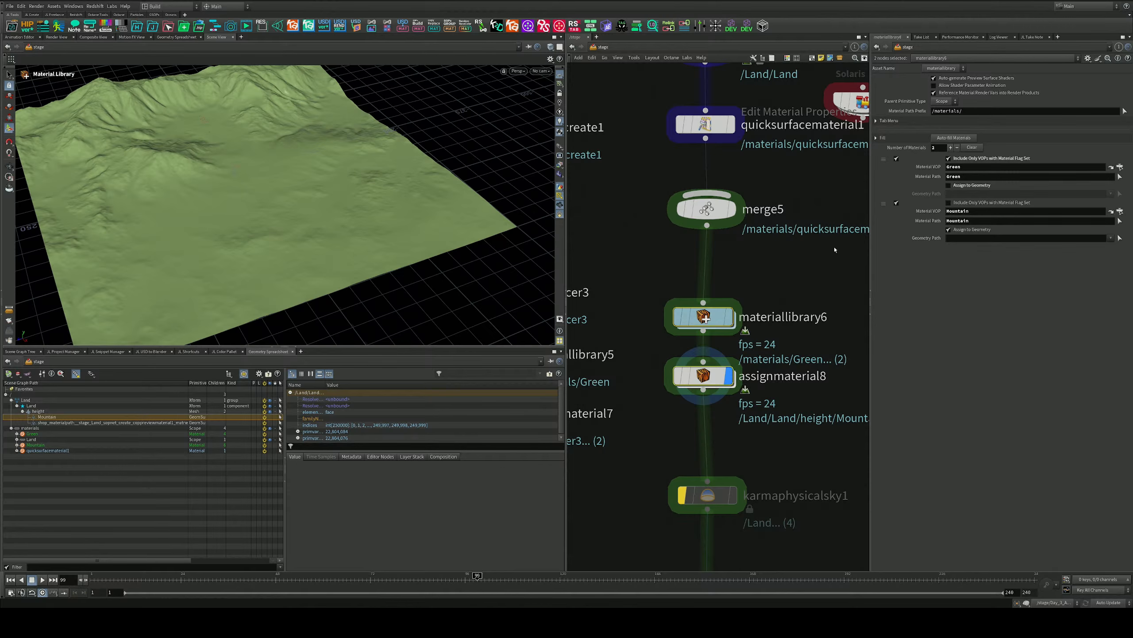
Check the assignments of assignmaterial8 and delete quicksurfacematerial1 from between Land and merge5
middle_drag(815, 334, 817, 288)
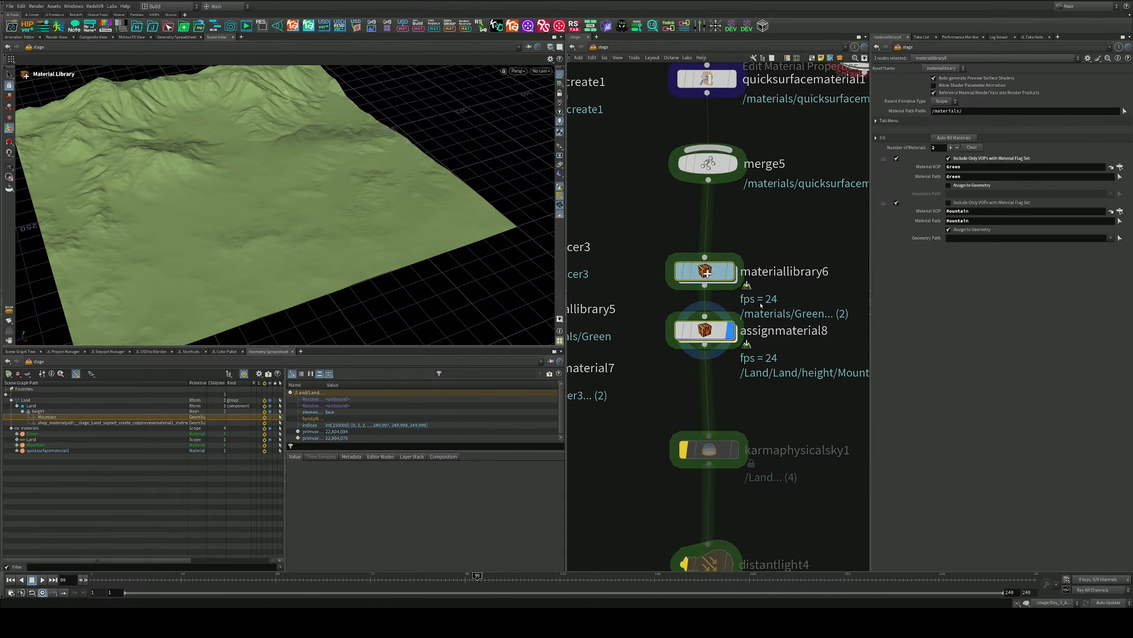
click(705, 330)
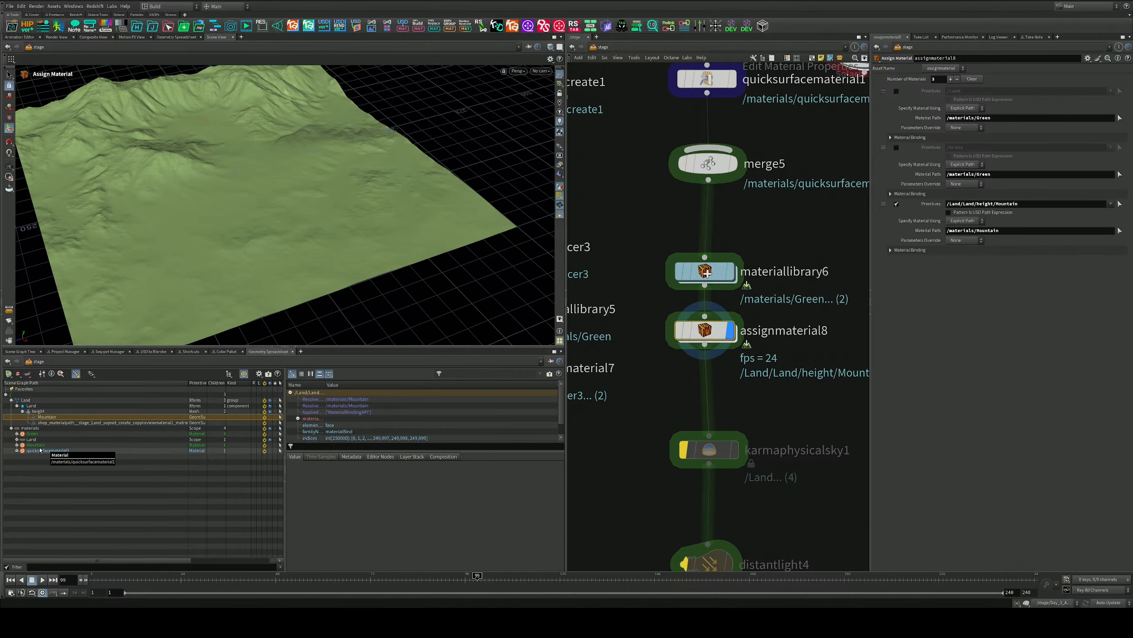
middle_drag(754, 116, 754, 273)
drag(763, 201, 667, 260)
key(Delete)
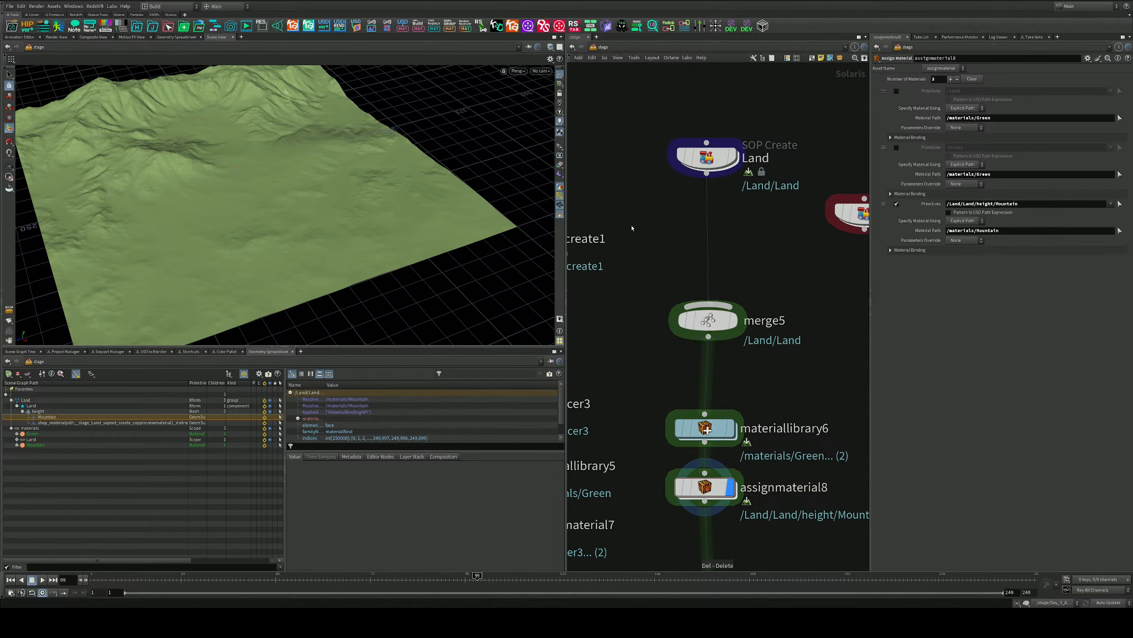
Inside the Land node's network, set Convert To on convertheightfield2 to Polygon Soup
double_click(711, 158)
middle_drag(656, 210, 836, 264)
scroll(777, 284, up, 4)
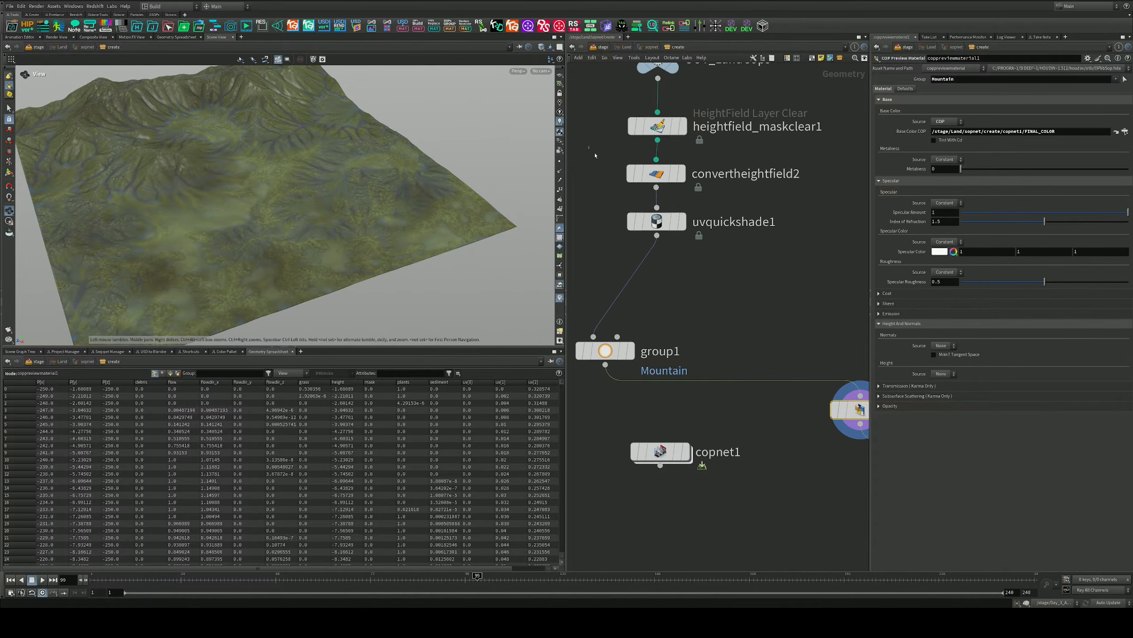
click(656, 173)
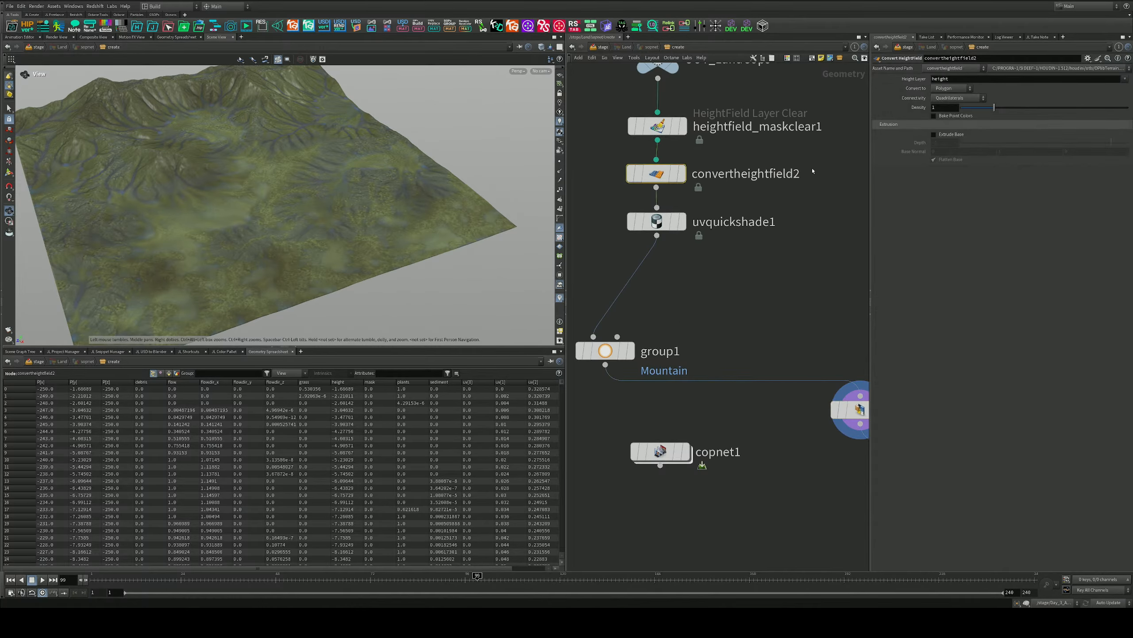
click(954, 89)
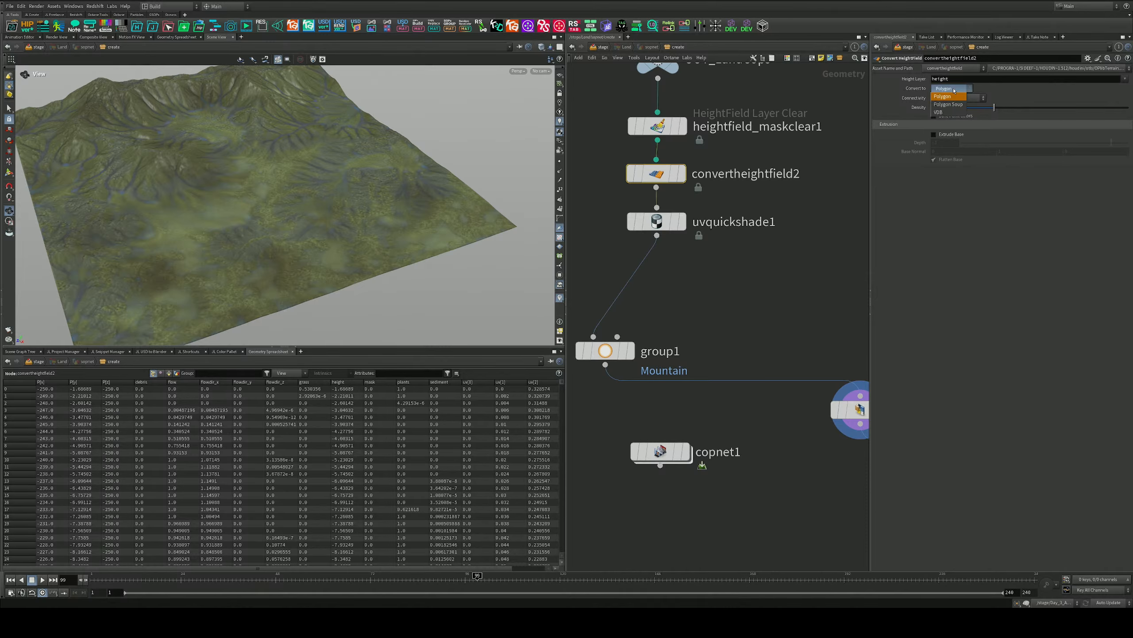
click(948, 104)
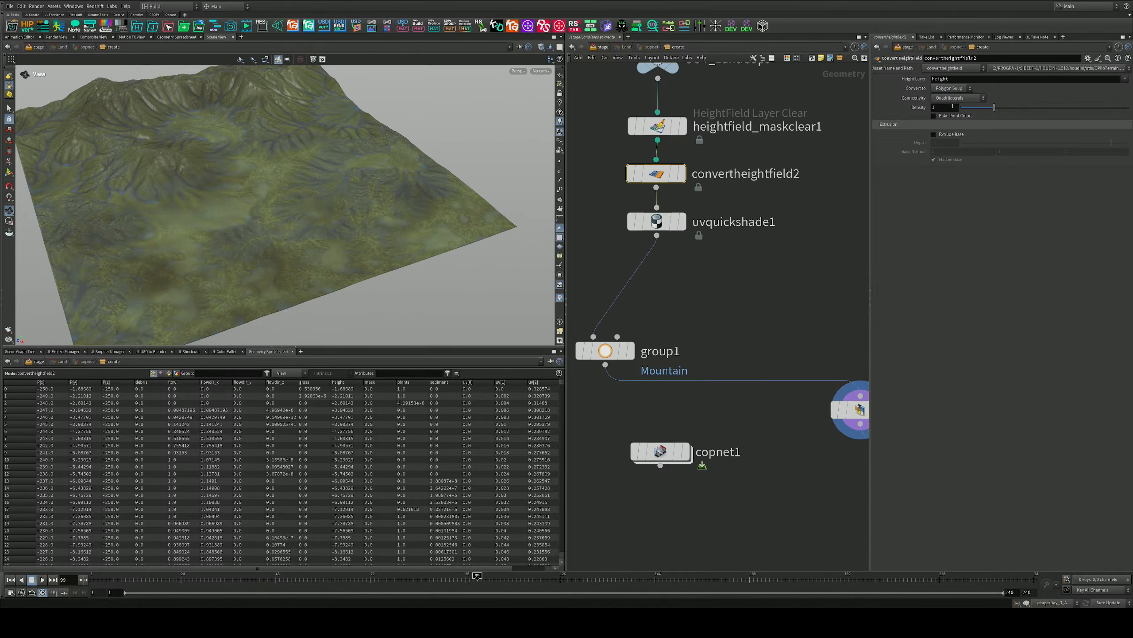
Display convertheightfield2 and uvquickshade1 in turn, move uvquickshade1 aside and check its Texture Map path
click(679, 174)
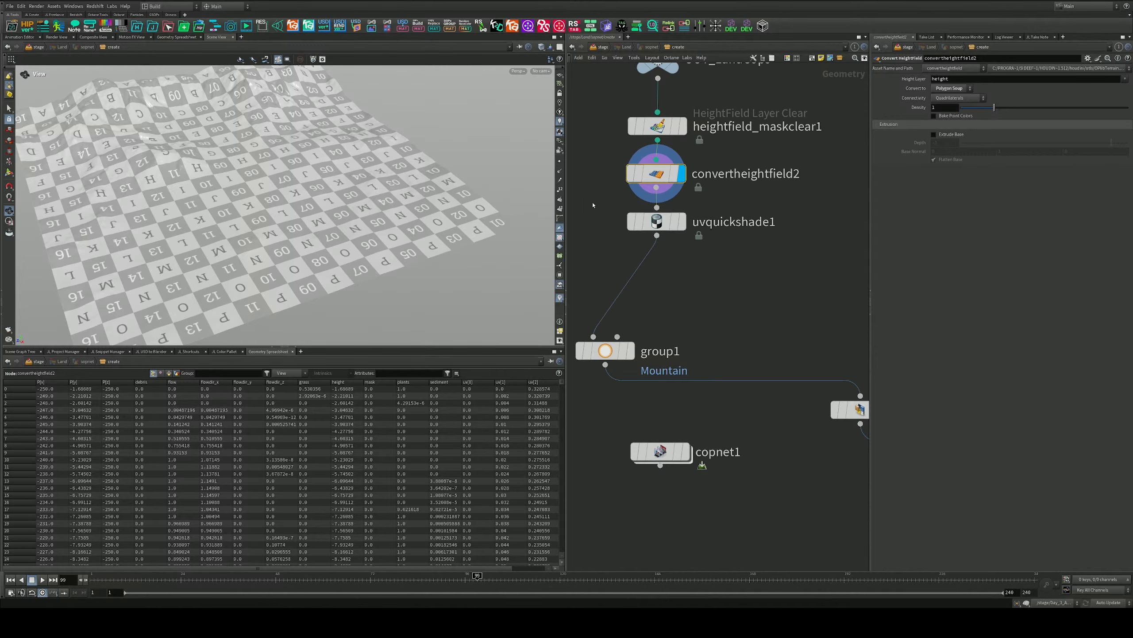
scroll(714, 210, down, 2)
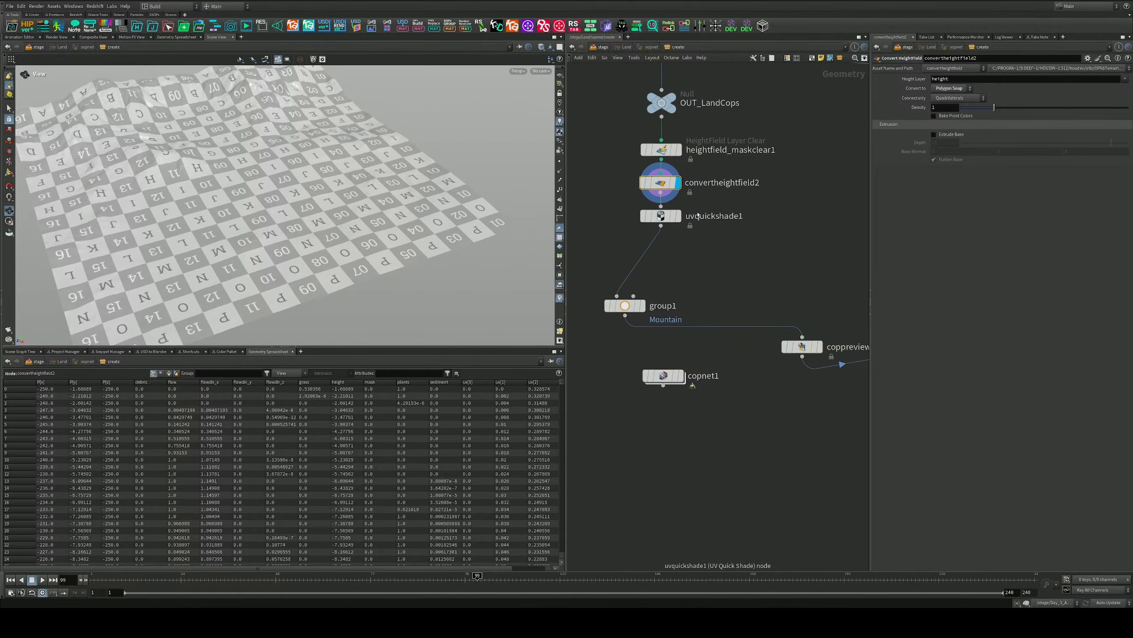
click(678, 216)
drag(665, 216, 736, 239)
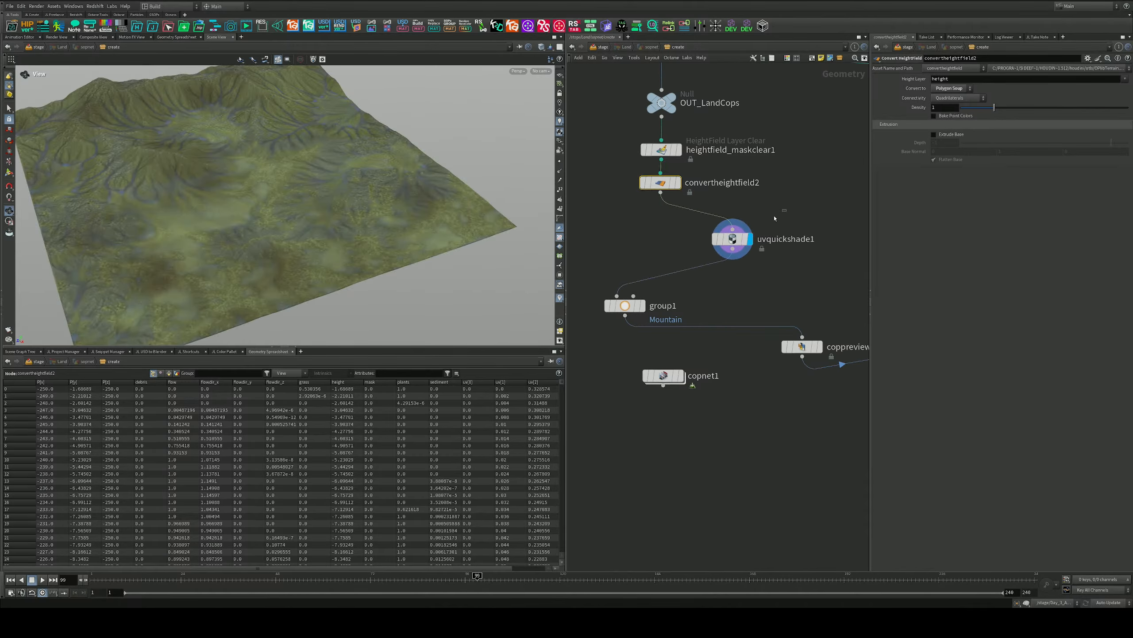
click(732, 240)
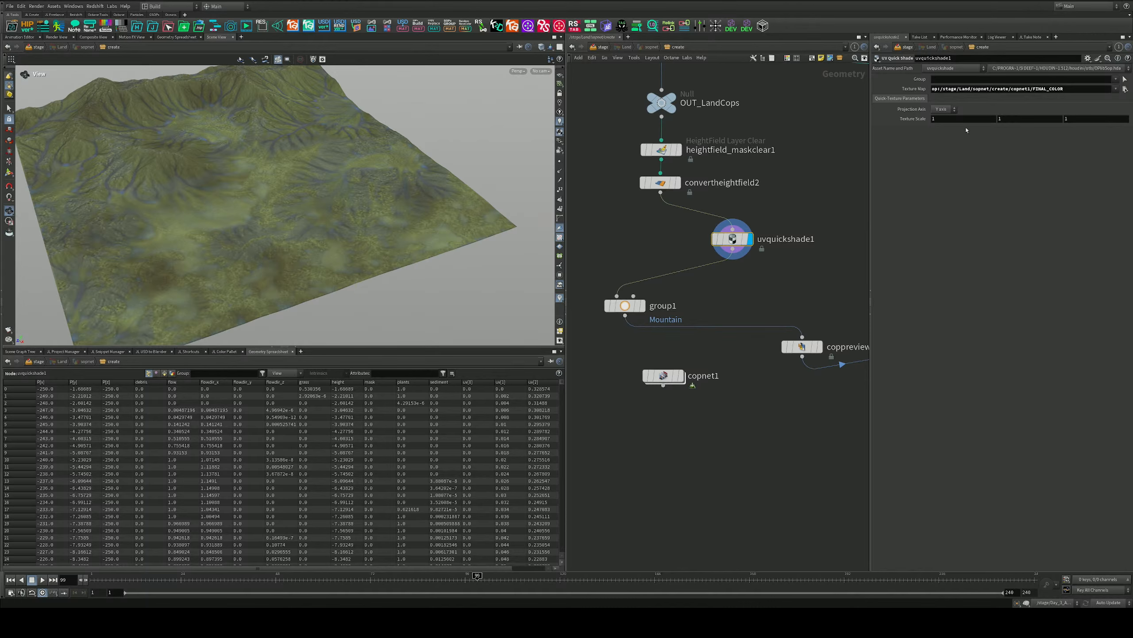
drag(1066, 87, 851, 84)
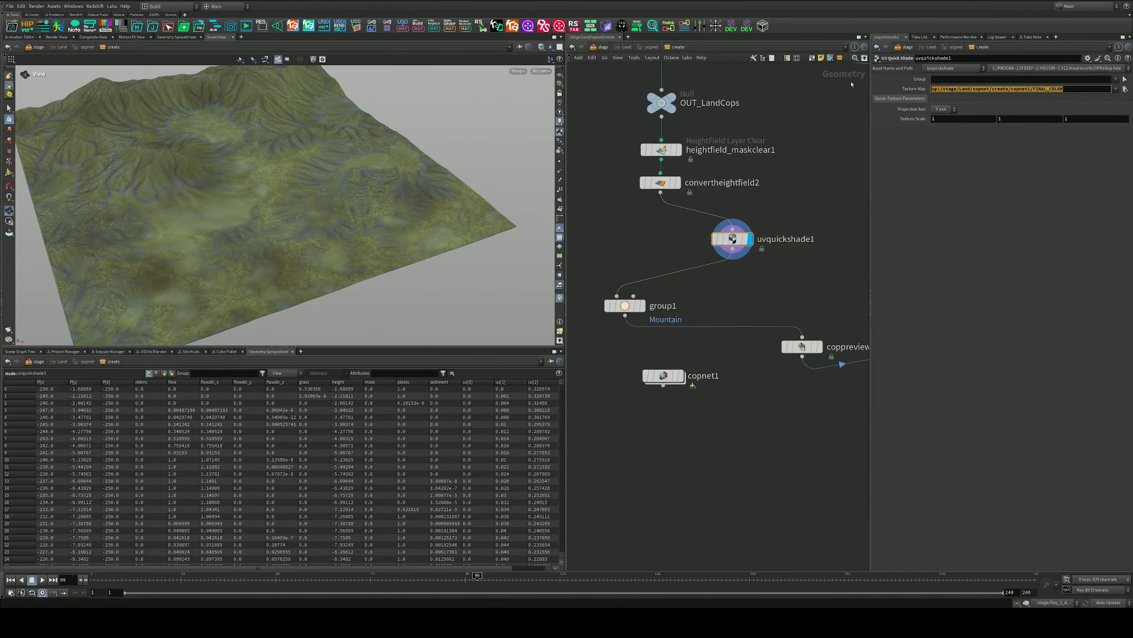
Wire uvquickshade1 straight into the merge node in place of coppreviewmaterial1, and display the merge and output nodes
scroll(665, 257, down, 10)
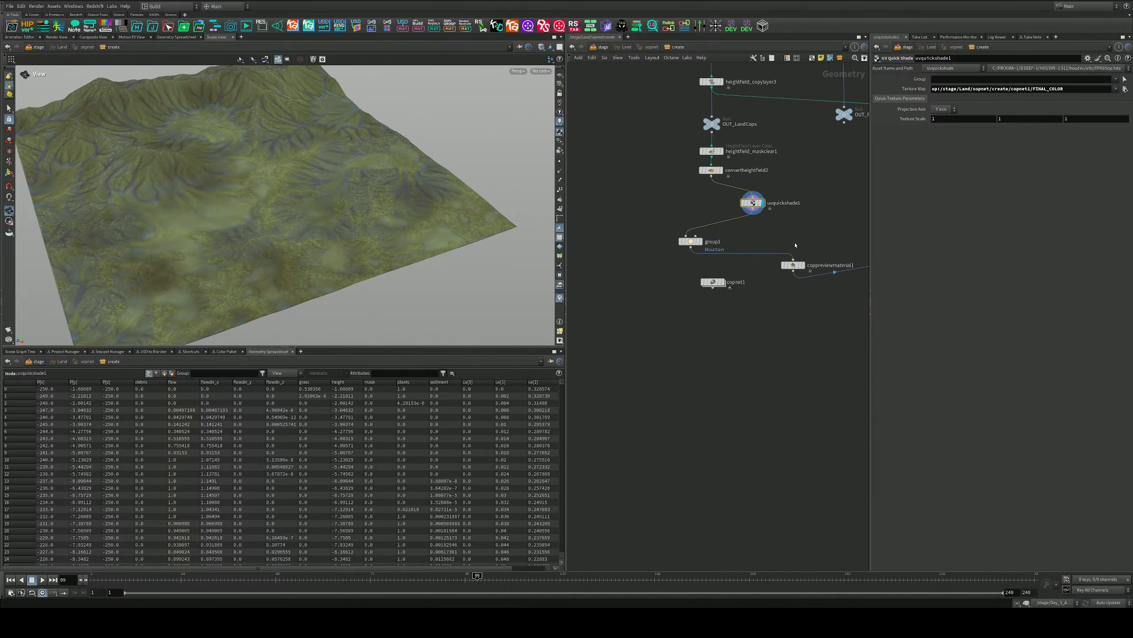
scroll(711, 239, up, 5)
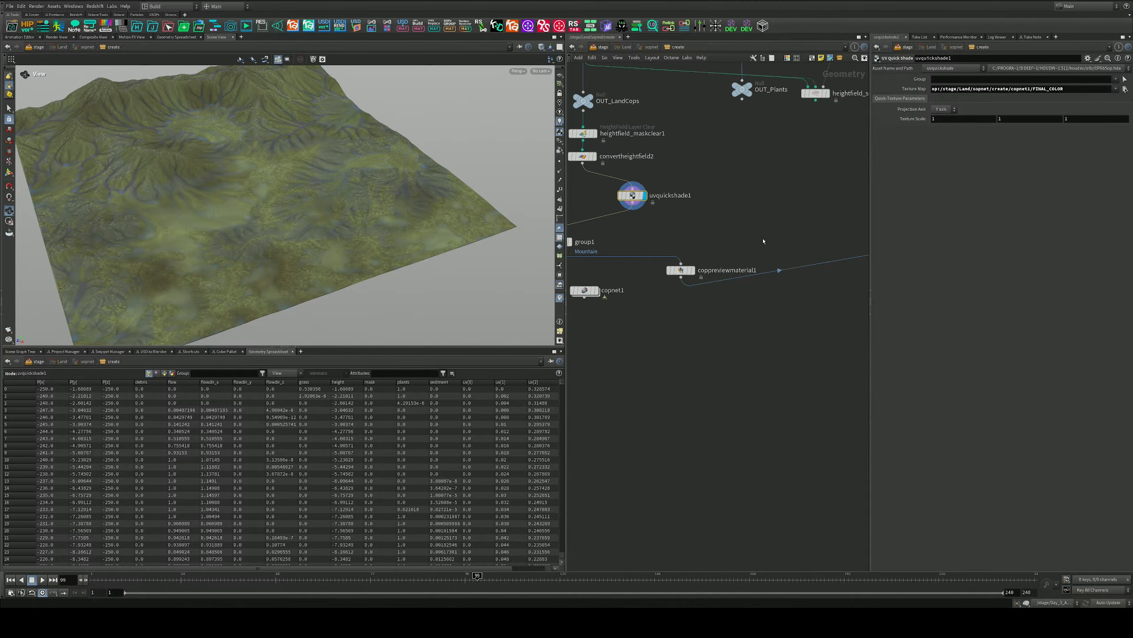
scroll(763, 242, down, 3)
mouse_move(672, 215)
mouse_down()
mouse_move(864, 251)
mouse_move(789, 299)
mouse_up()
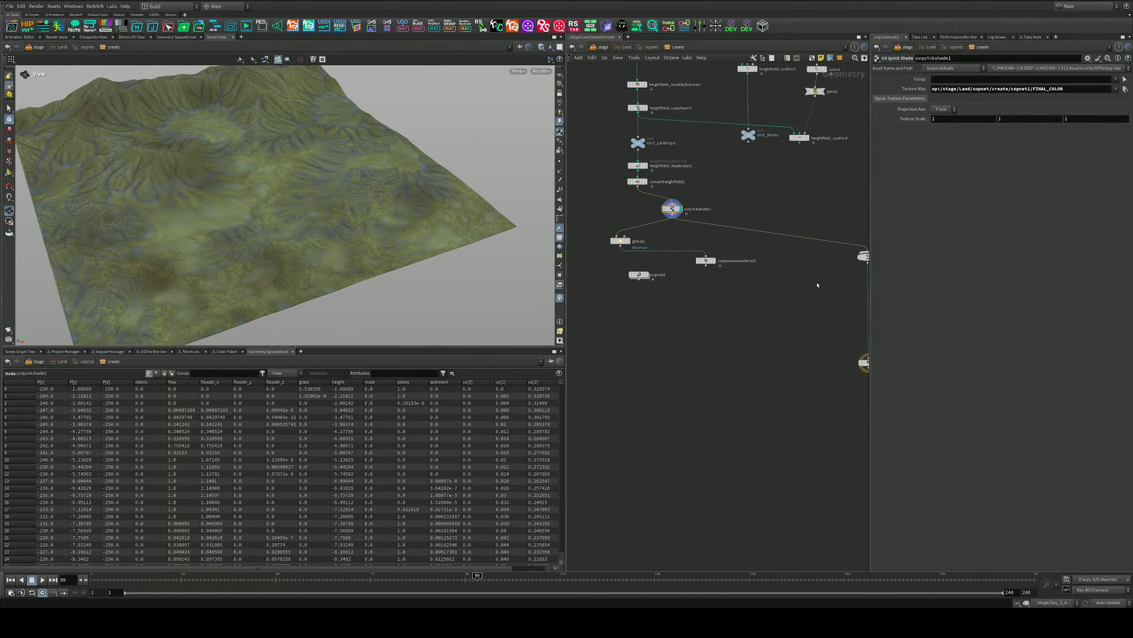
middle_drag(817, 284, 729, 267)
click(788, 241)
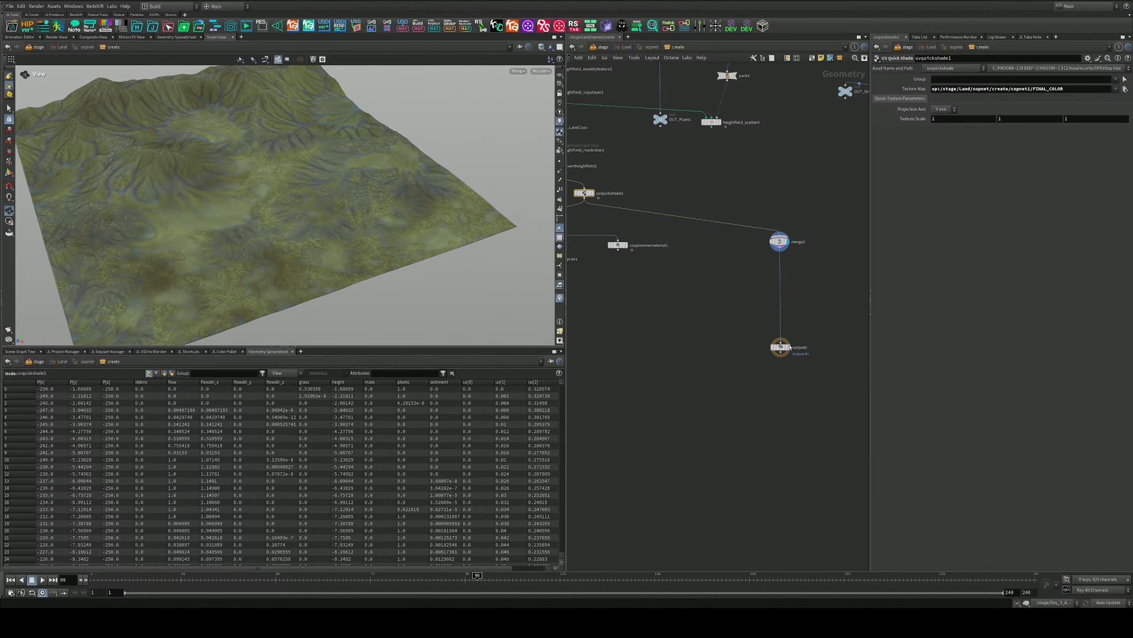
click(788, 347)
Return to the stage level, display the Land node and examine the terrain surface up close
click(602, 48)
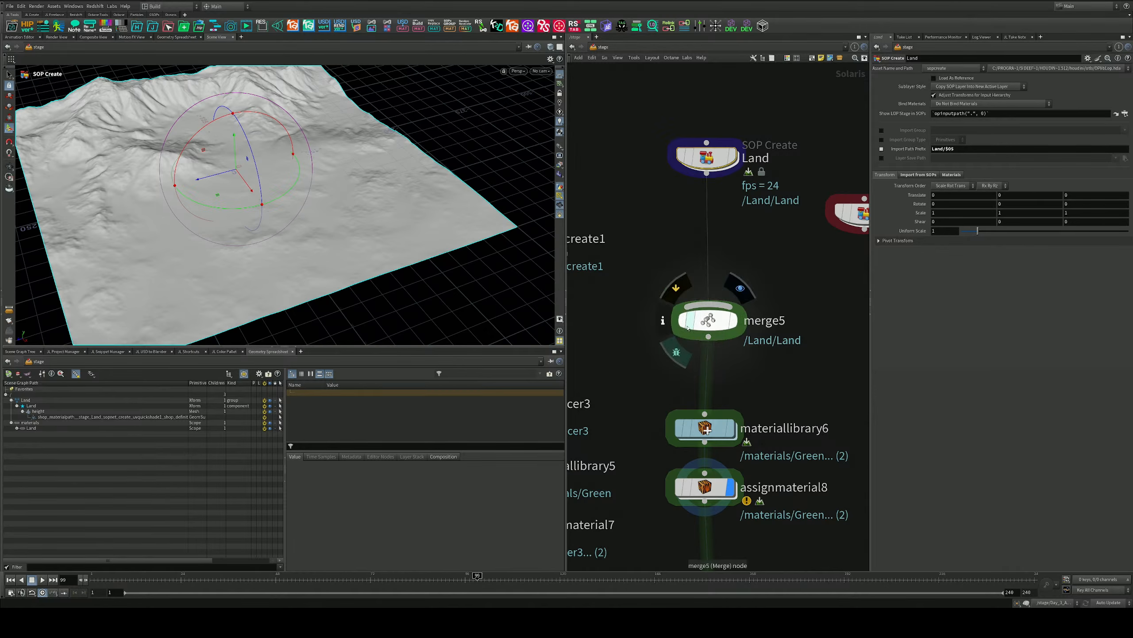
click(732, 155)
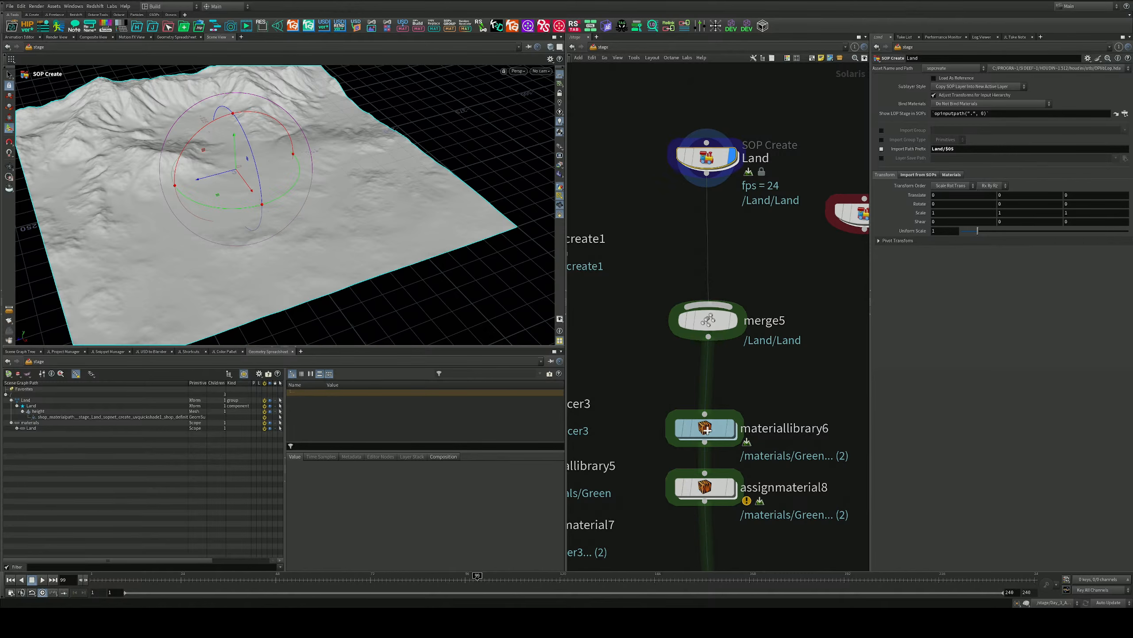
alt+drag(357, 206, 286, 161)
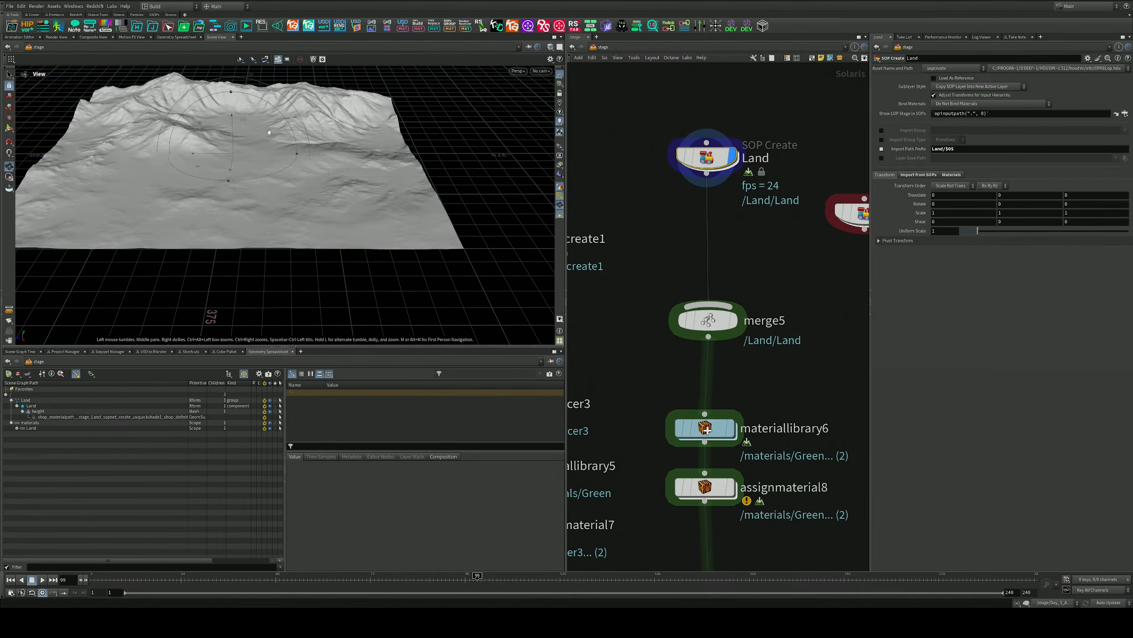
alt+middle_drag(286, 161, 329, 215)
alt+right_drag(329, 215, 380, 209)
mouse_move(379, 210)
alt+mouse_down()
mouse_move(374, 157)
mouse_move(372, 197)
alt+mouse_up()
alt+right_drag(372, 197, 380, 243)
alt+drag(381, 244, 433, 291)
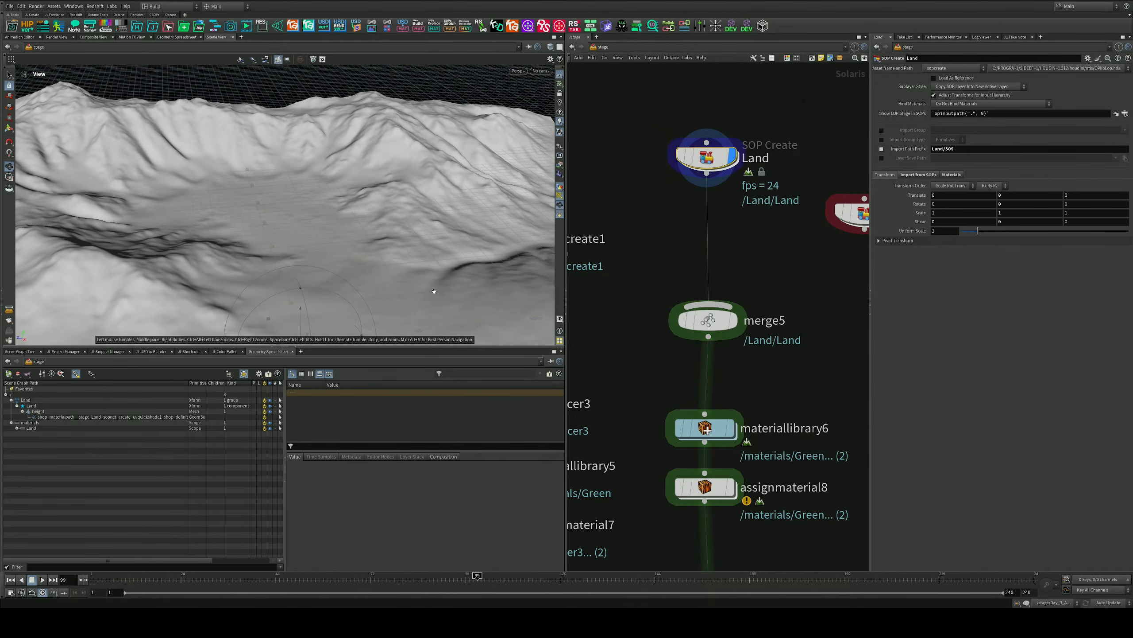
Space assignmaterial8 out below materiallibrary6 in the stage network and display assignmaterial8
scroll(749, 335, down, 4)
middle_drag(813, 378, 806, 259)
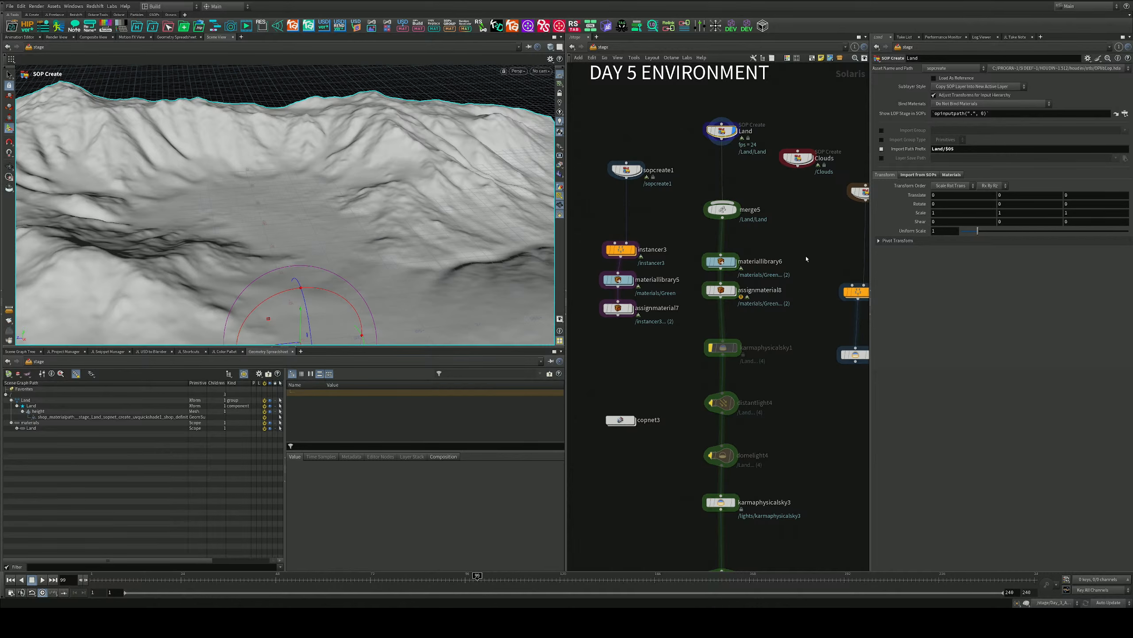
middle_drag(789, 311, 780, 246)
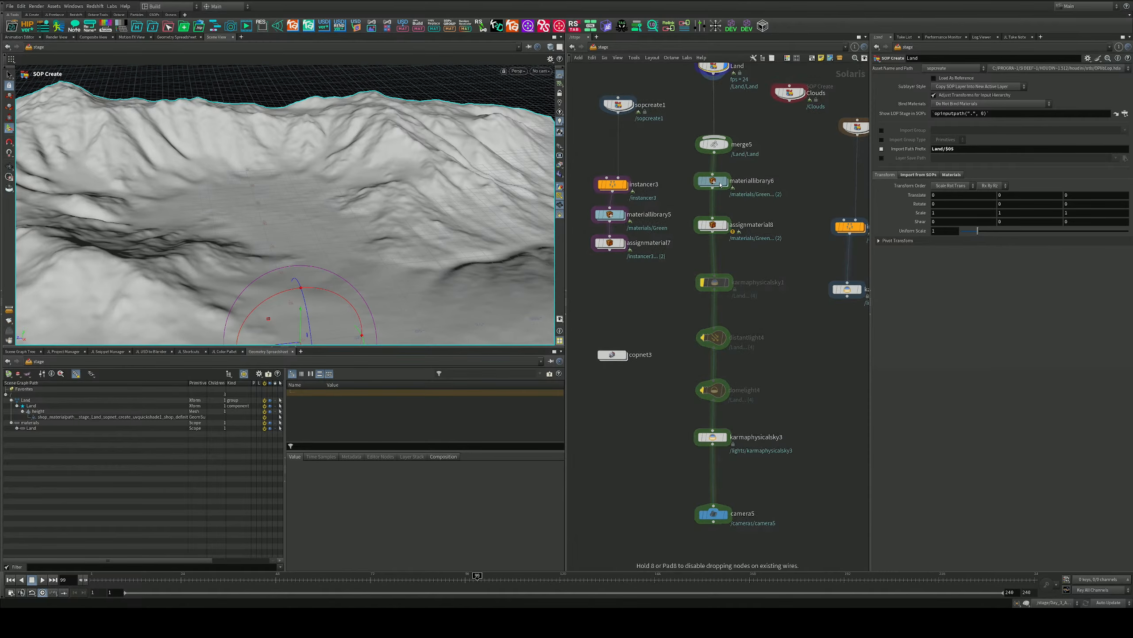
drag(717, 231, 718, 244)
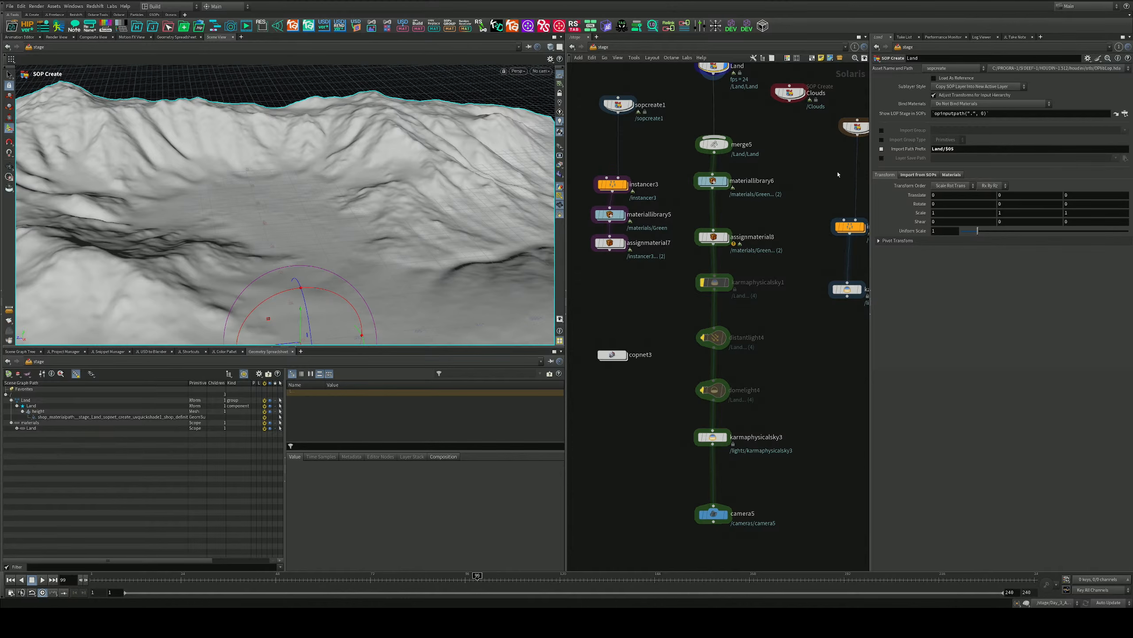
middle_drag(838, 175, 830, 296)
scroll(751, 330, up, 4)
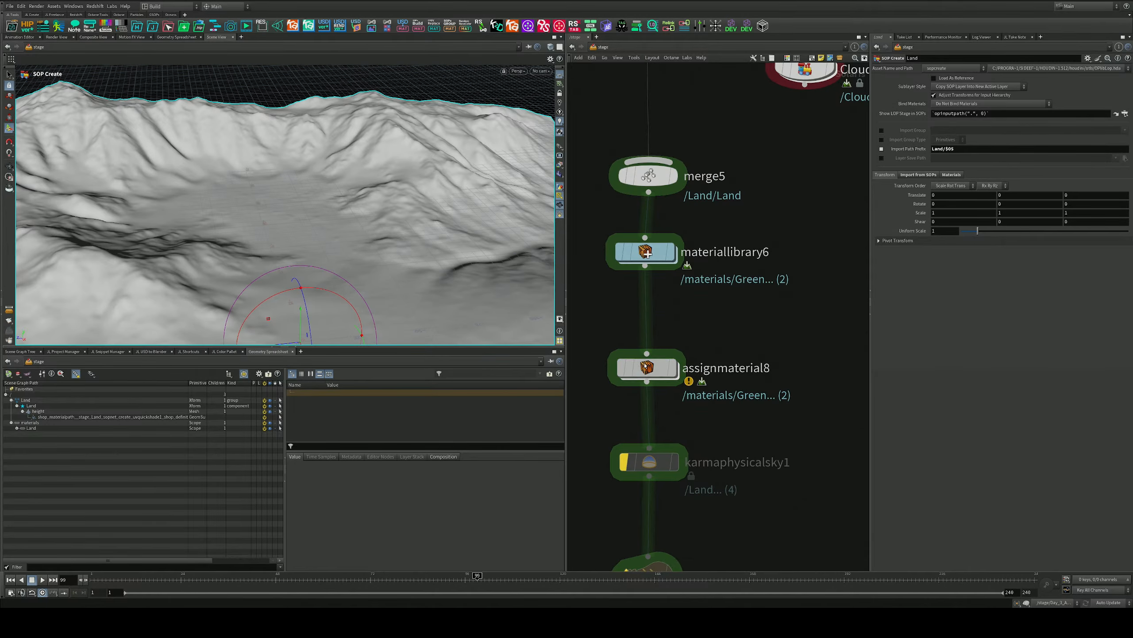
drag(674, 369, 674, 348)
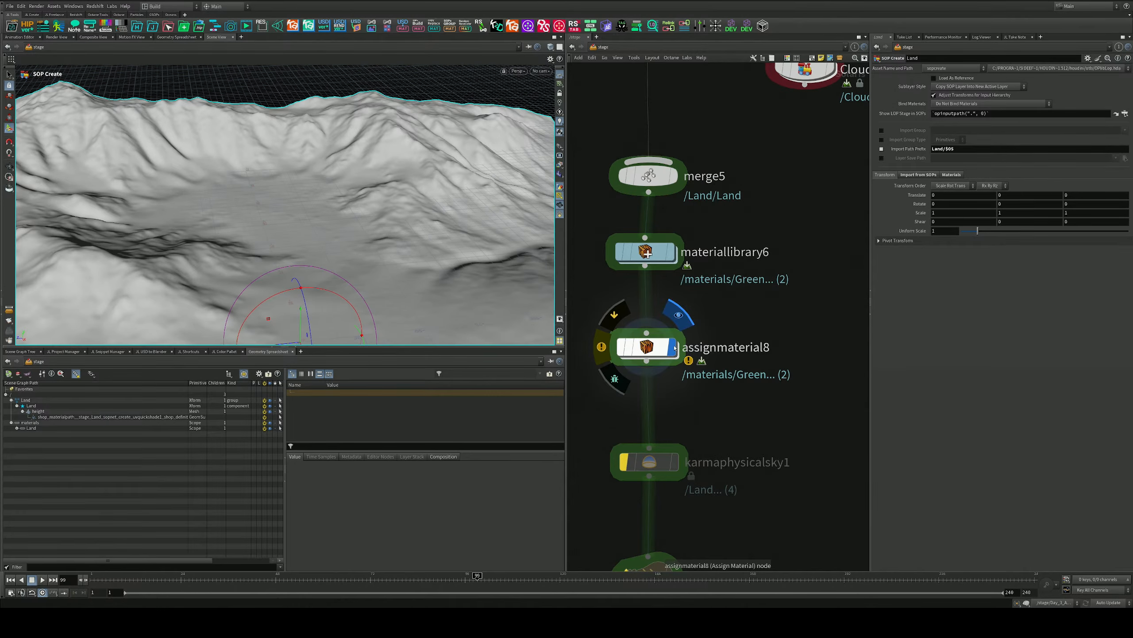
In materiallibrary6's Mountain material, check mtlximage1's signature and connect mtlxgeomcolor1 to the standard surface's base_color in place of mtlximage1
click(672, 256)
double_click(671, 255)
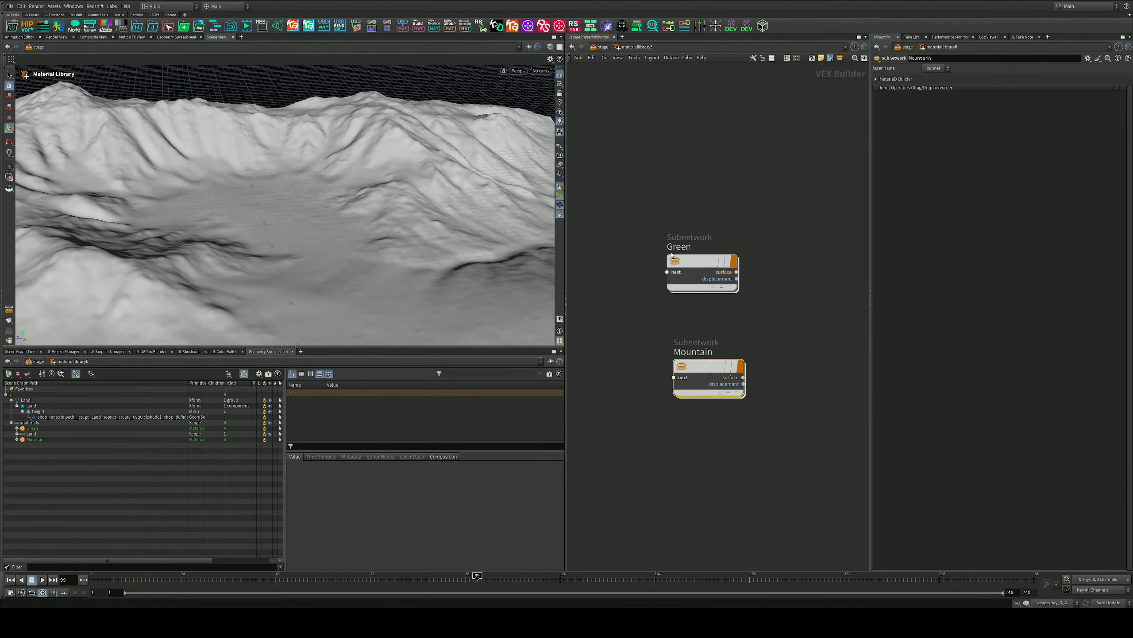
double_click(687, 364)
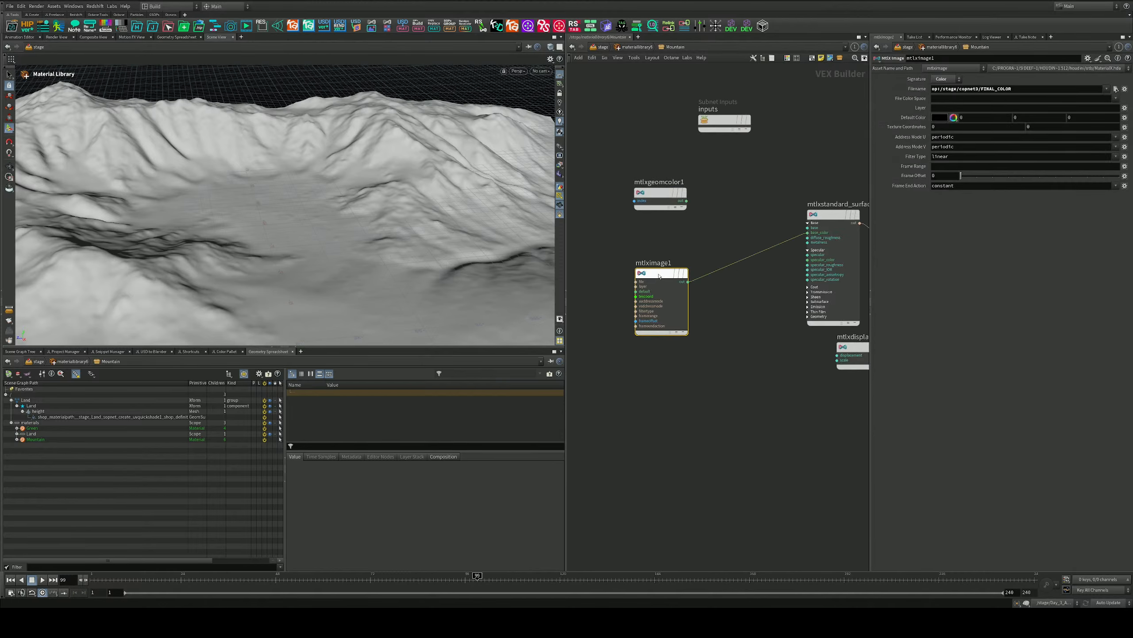
click(942, 79)
click(944, 78)
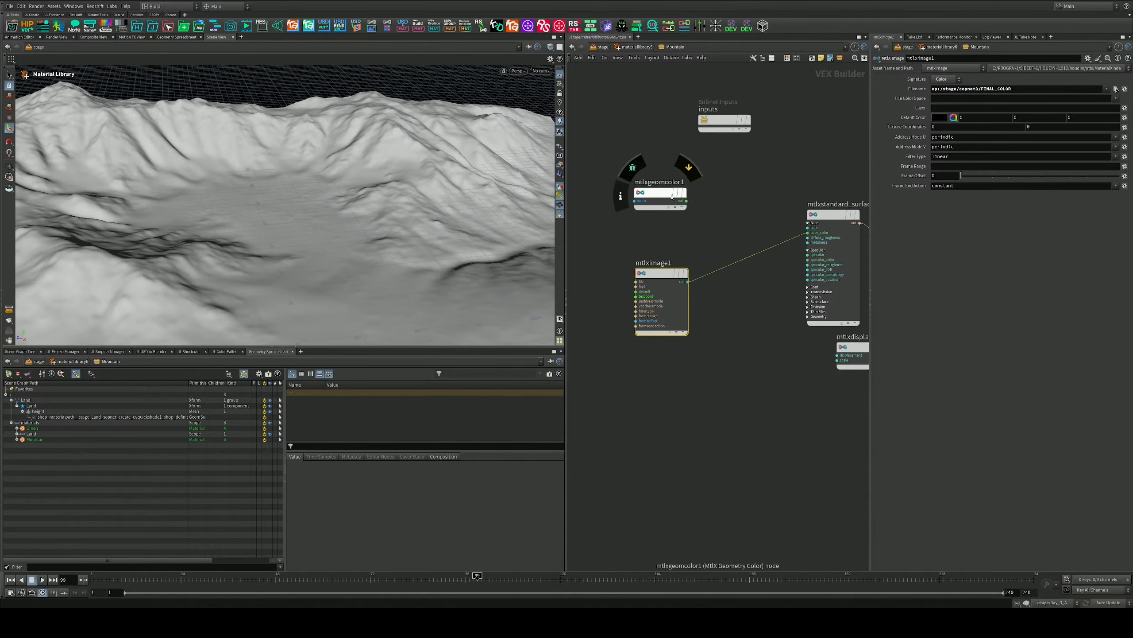
click(667, 194)
drag(687, 202, 845, 239)
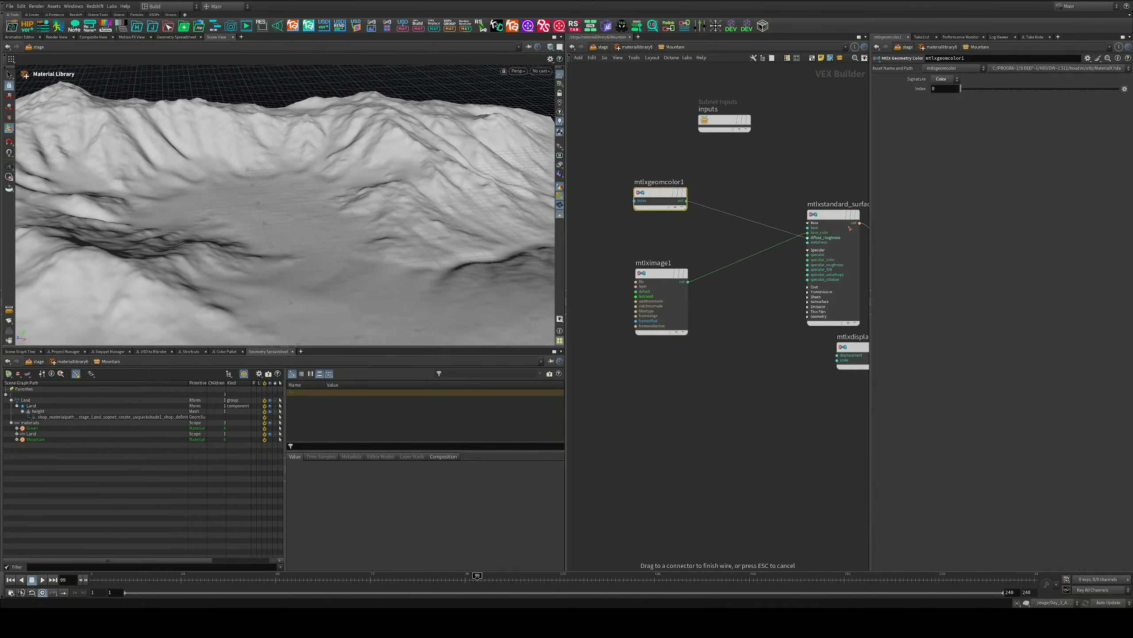
click(808, 233)
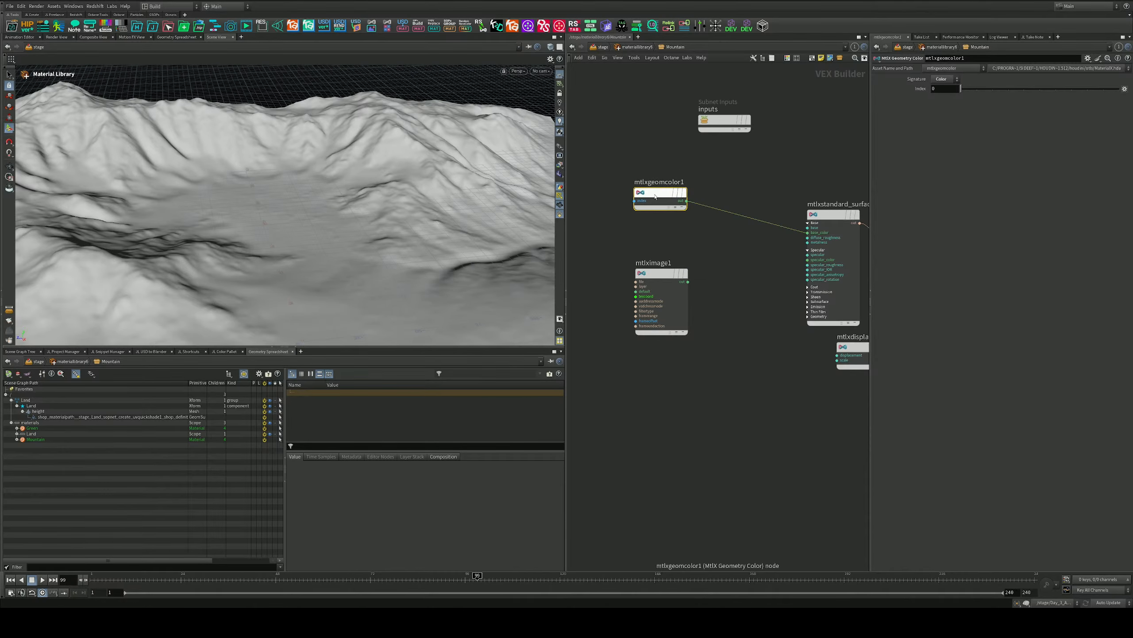
Leave the Mountain material and check the terrain's appearance with geometry color driving its base color
drag(654, 195, 665, 205)
key(u)
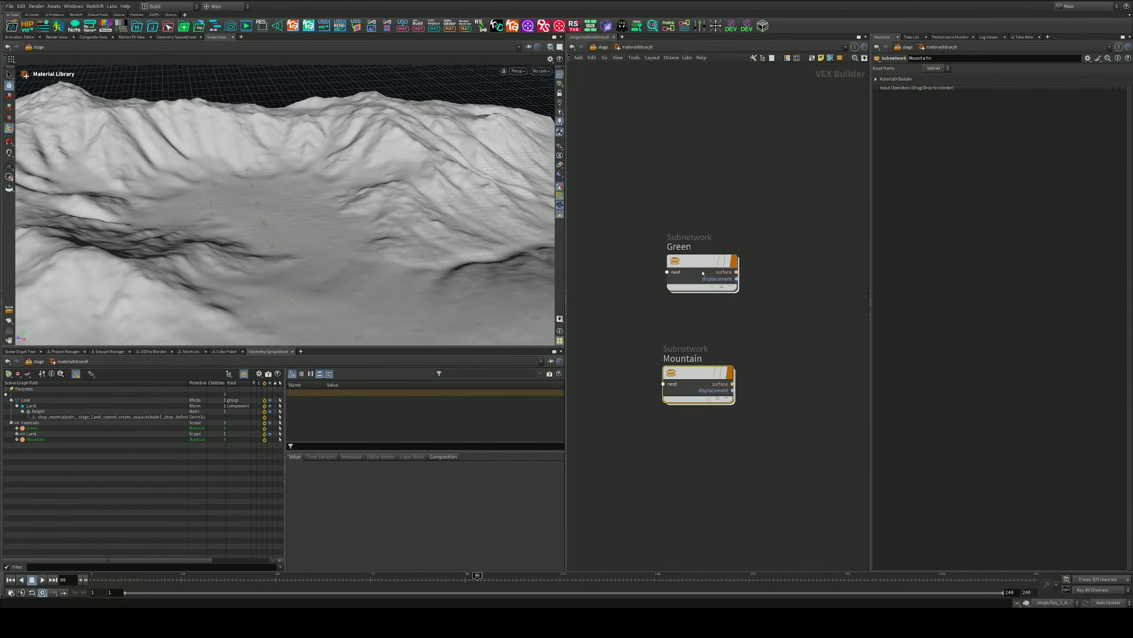
drag(700, 371, 387, 241)
click(390, 244)
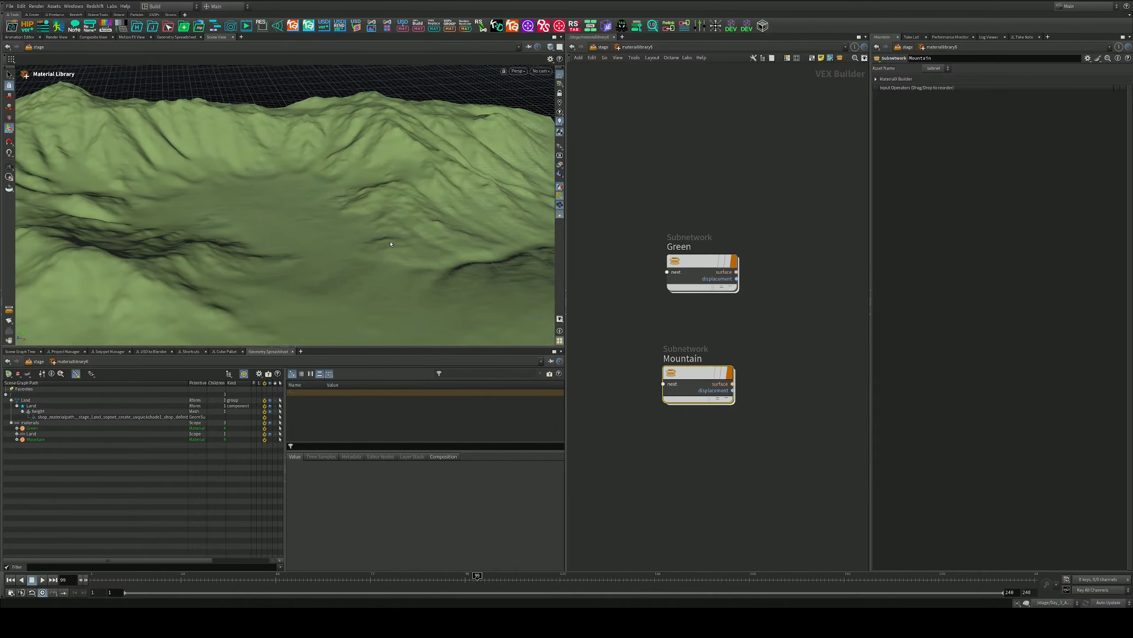
Reconnect mtlximage1 to the standard surface's base_color in the Mountain material and render the viewport with Karma XPU
double_click(696, 373)
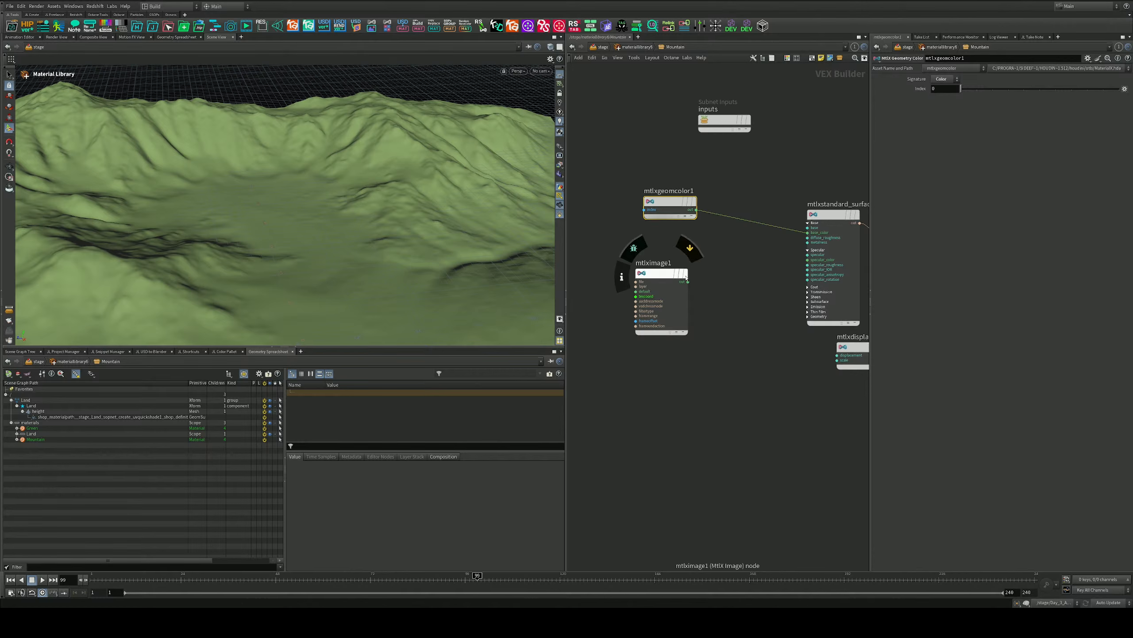
click(689, 281)
click(808, 233)
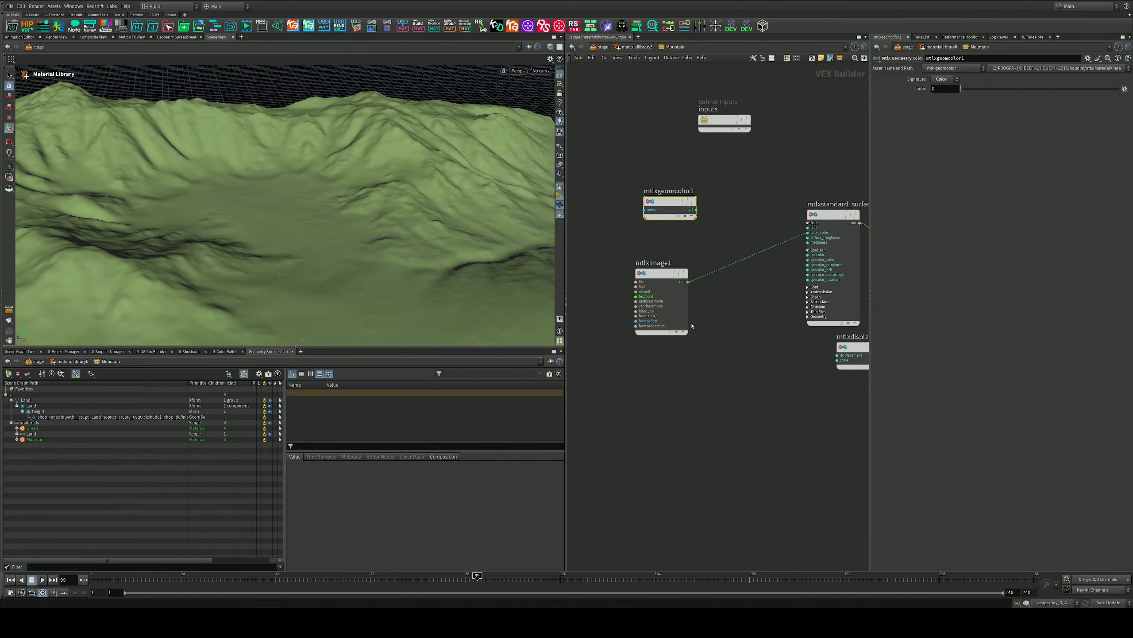
drag(639, 324, 659, 315)
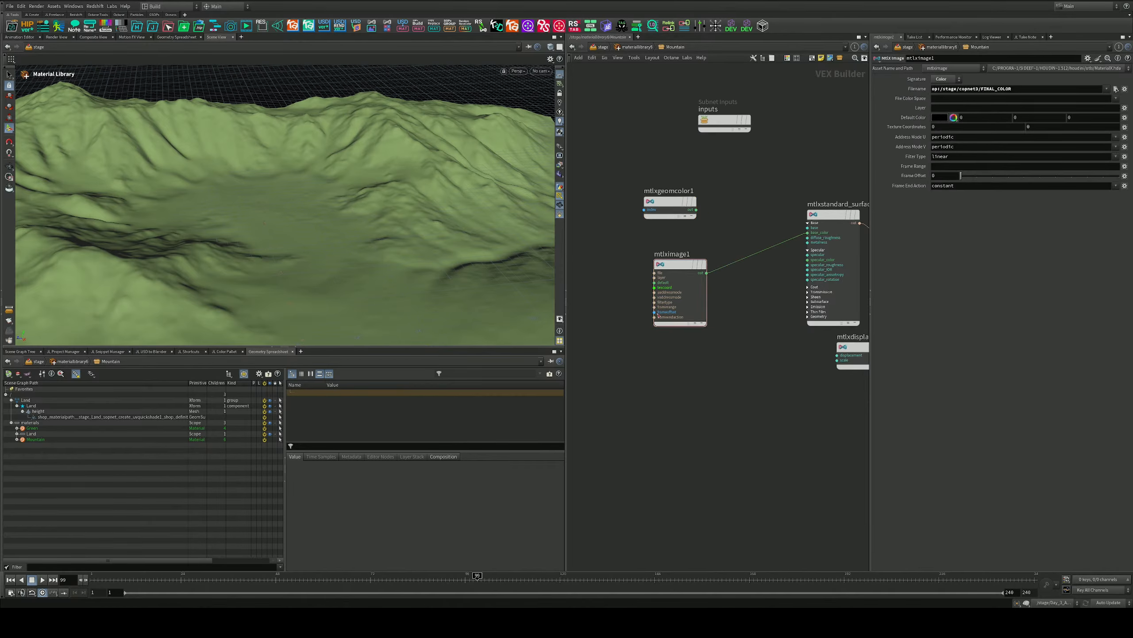
click(517, 71)
click(525, 115)
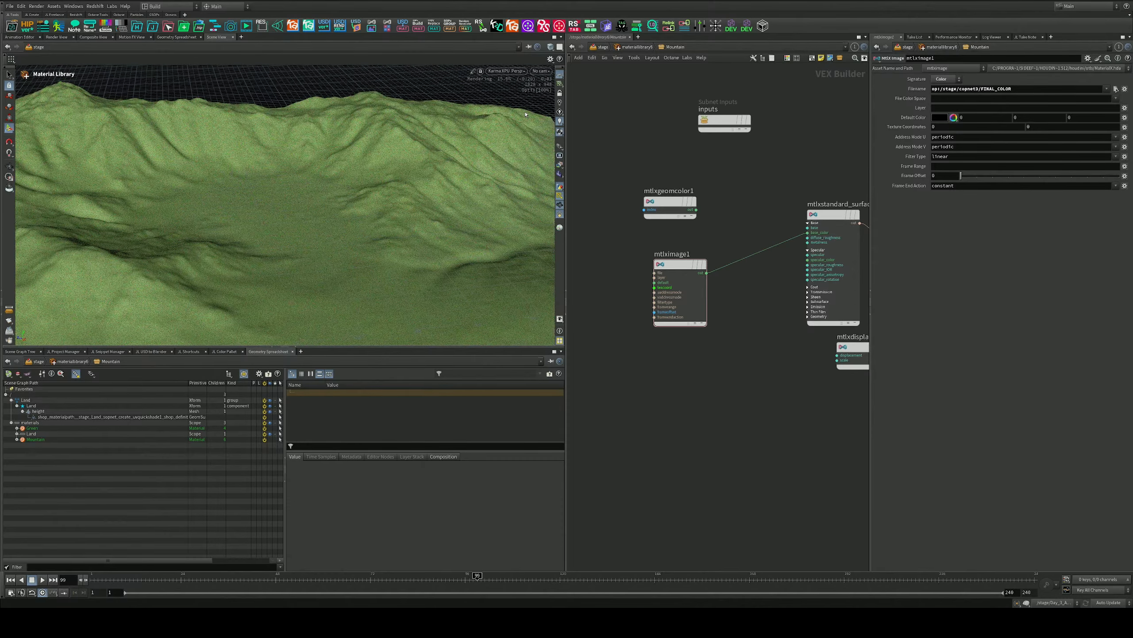
Try mtlxgeomcolor1 as the standard surface's base_color in the Karma XPU render and restore the mtlximage1 connection
middle_drag(762, 288, 705, 302)
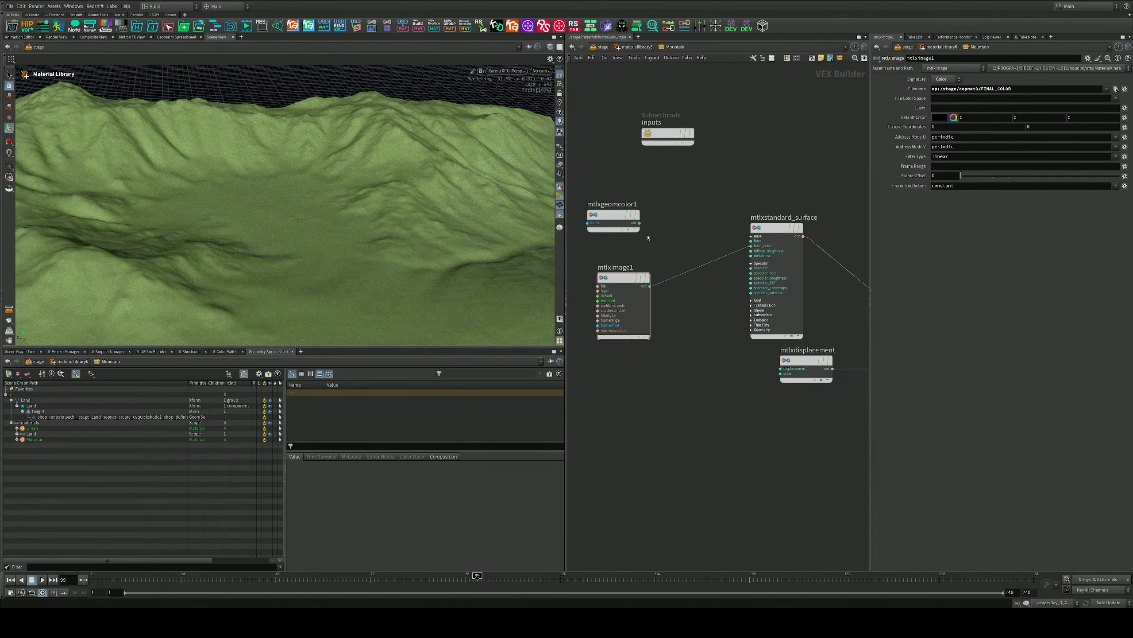
drag(659, 231, 752, 246)
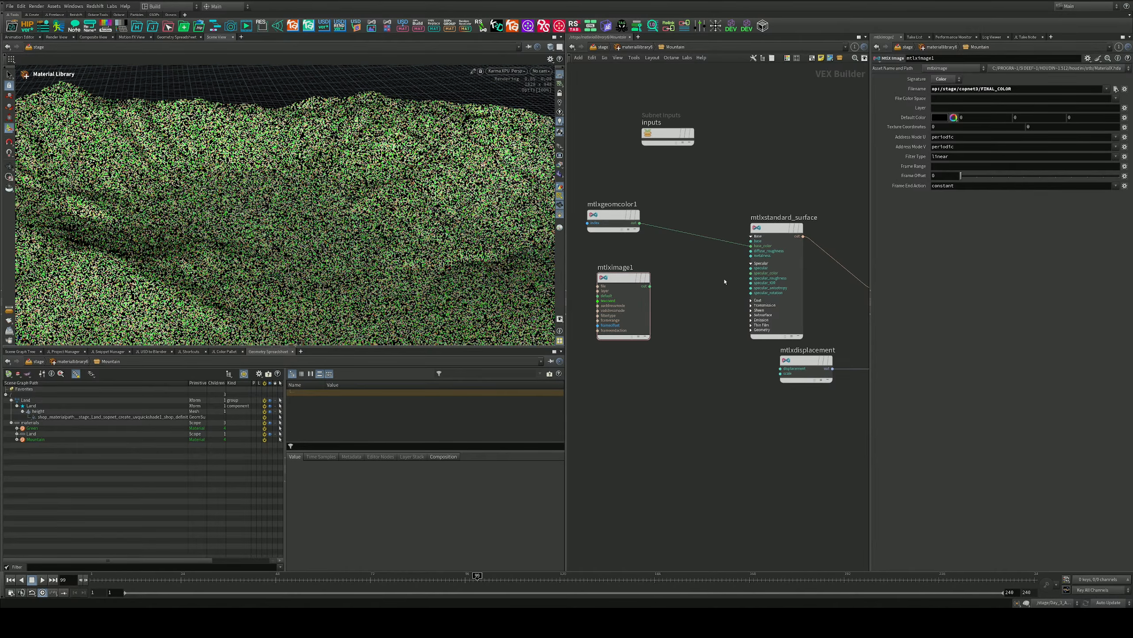
drag(649, 285, 753, 246)
Return to the stage network, render the viewport with Redshift and examine the whole terrain from a wider angle
middle_drag(662, 237, 719, 256)
key(u)
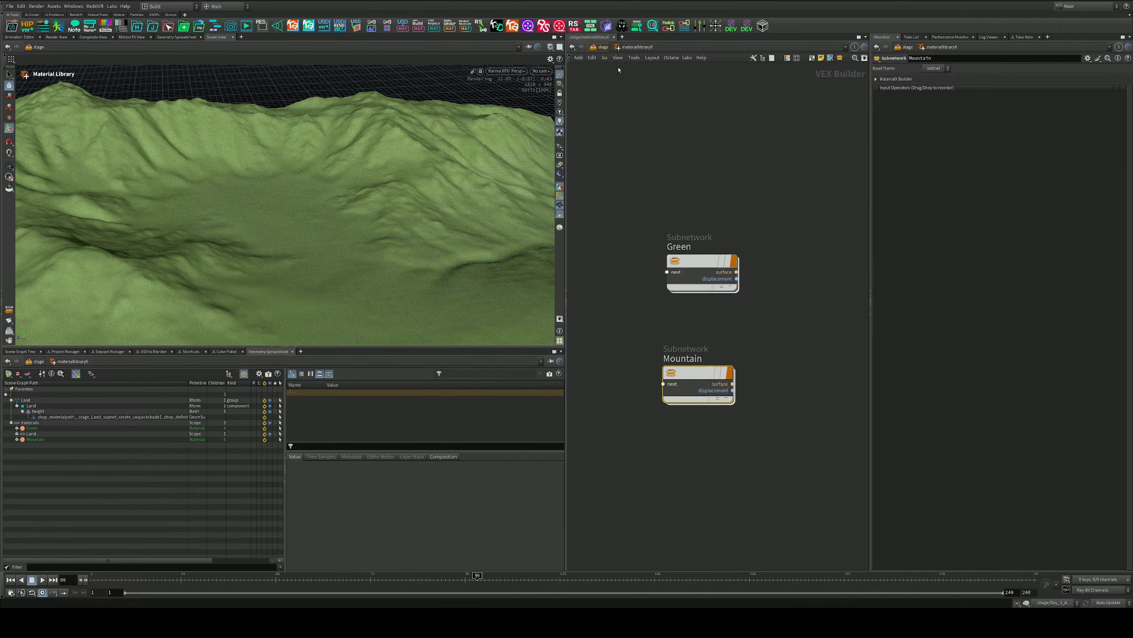
key(u)
click(507, 71)
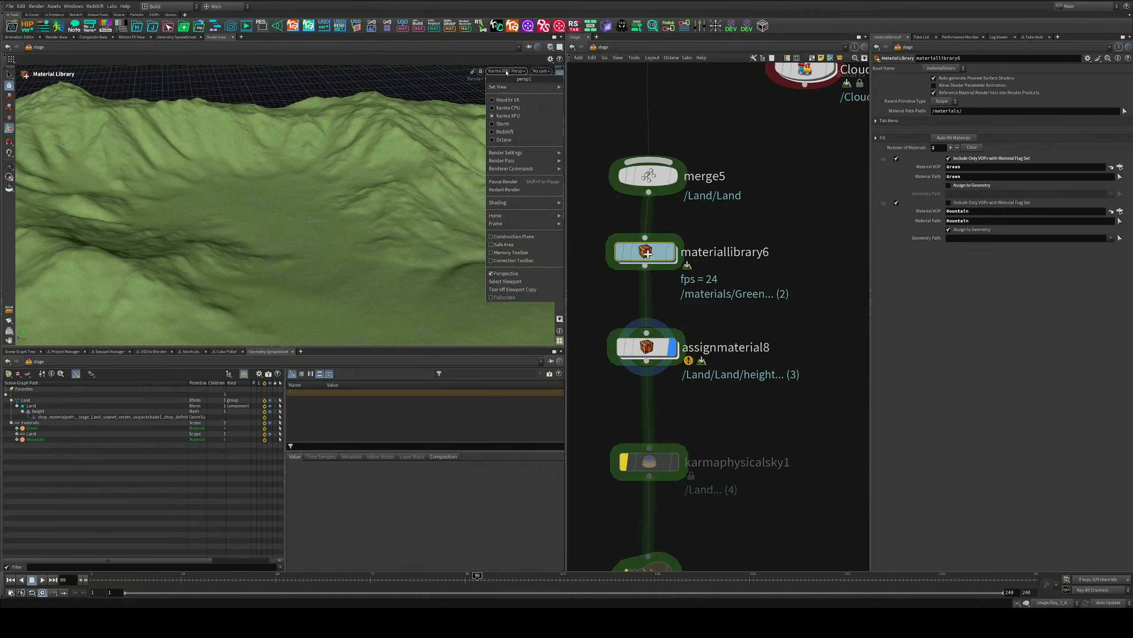
click(503, 134)
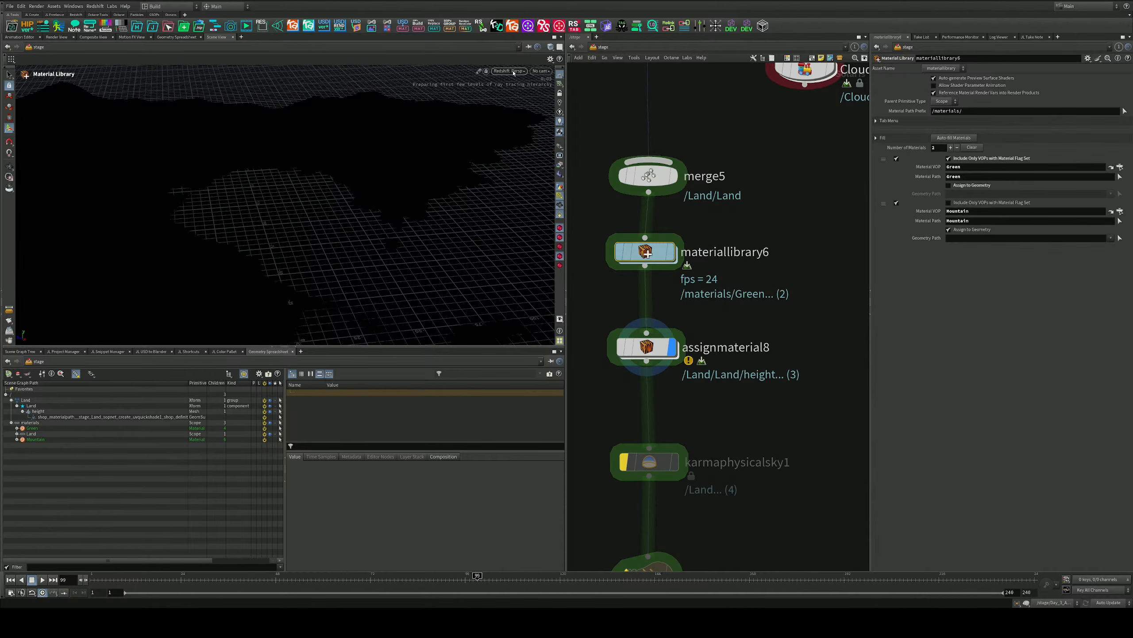
key(Escape)
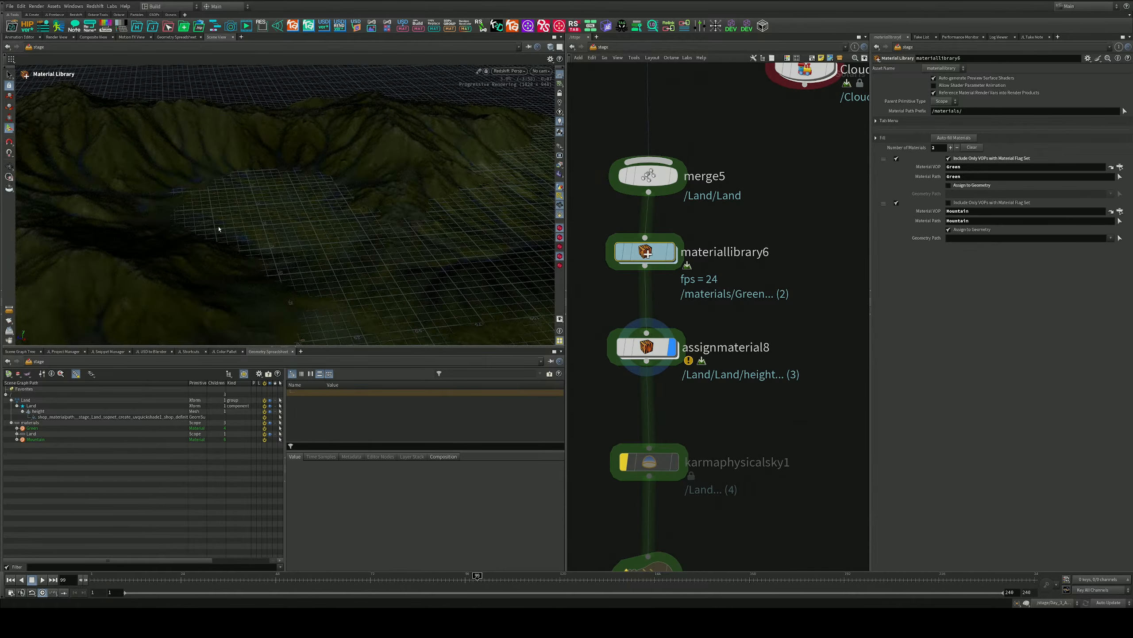
drag(215, 227, 352, 159)
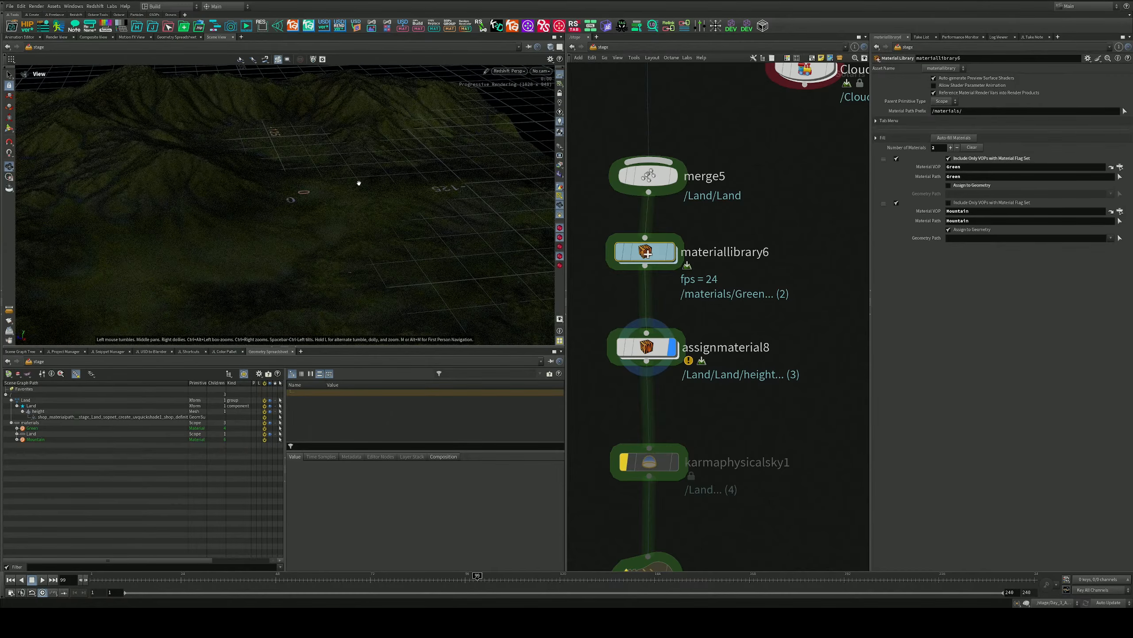
right_drag(351, 215, 294, 233)
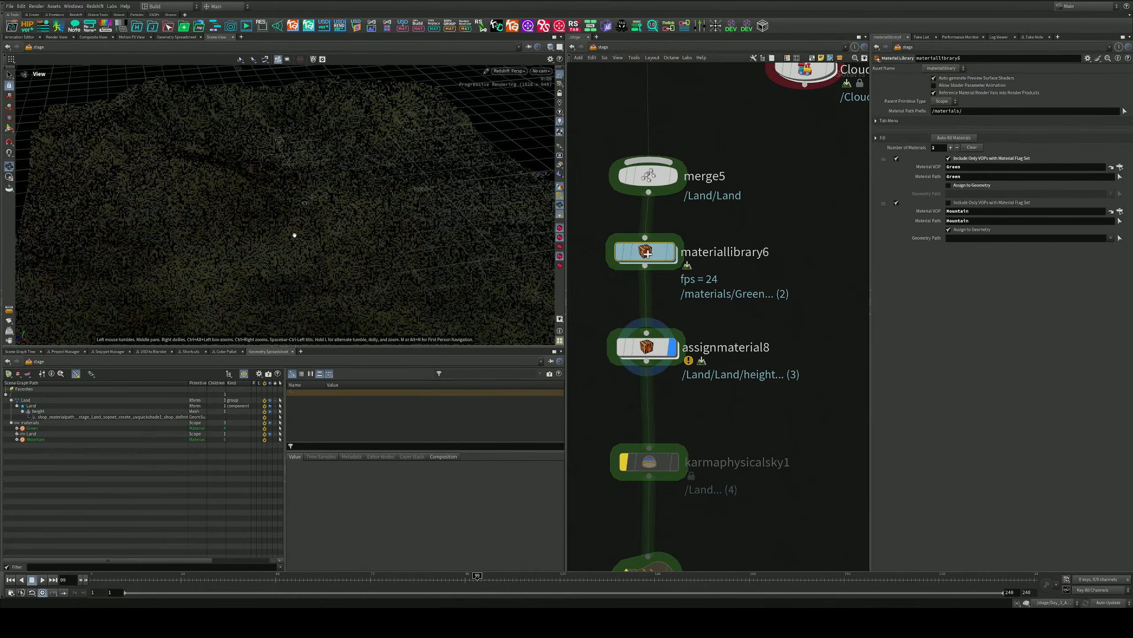
drag(431, 207, 518, 169)
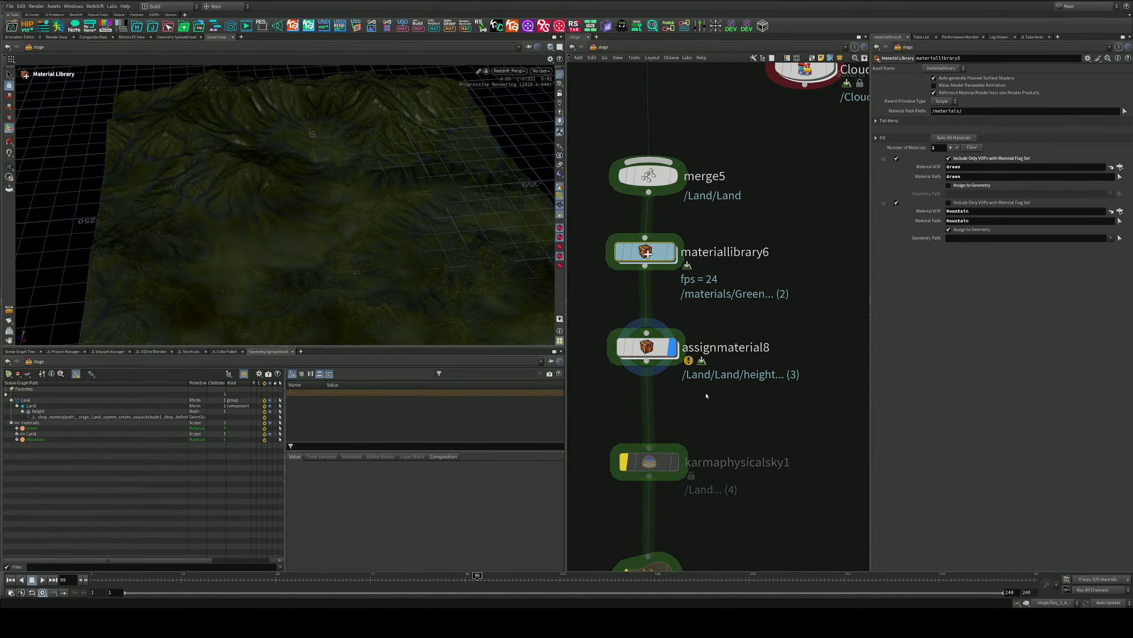
Display the karmaphysicalsky3 node further down the stage chain to light the terrain
middle_drag(721, 456, 731, 276)
scroll(740, 307, down, 1)
scroll(707, 536, down, 1)
middle_drag(707, 536, 711, 380)
mouse_move(698, 393)
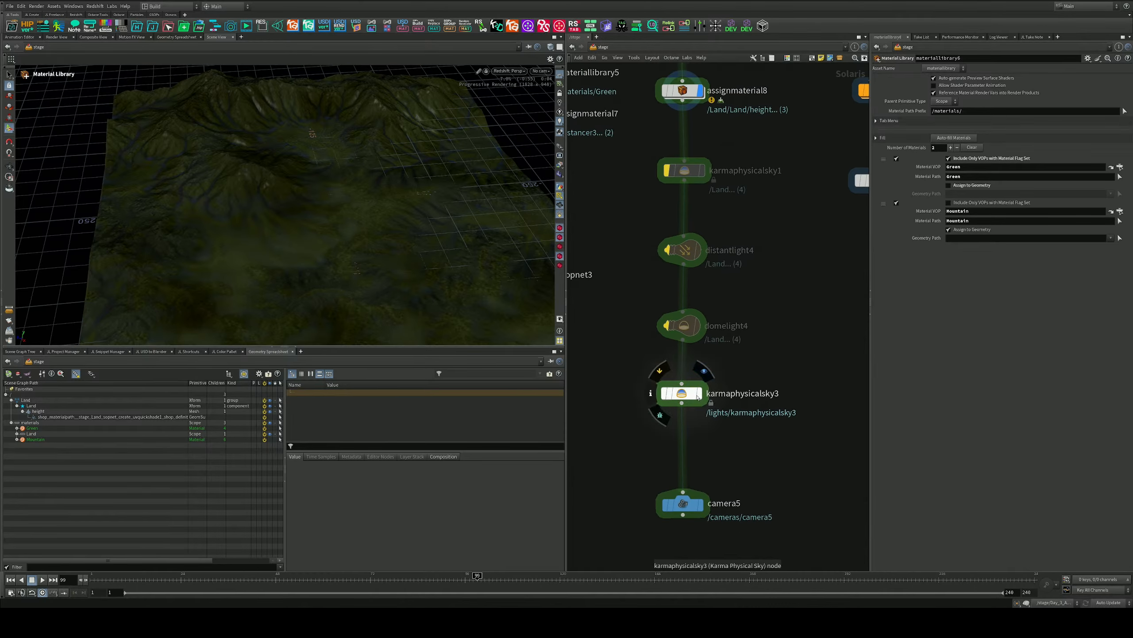
click(703, 372)
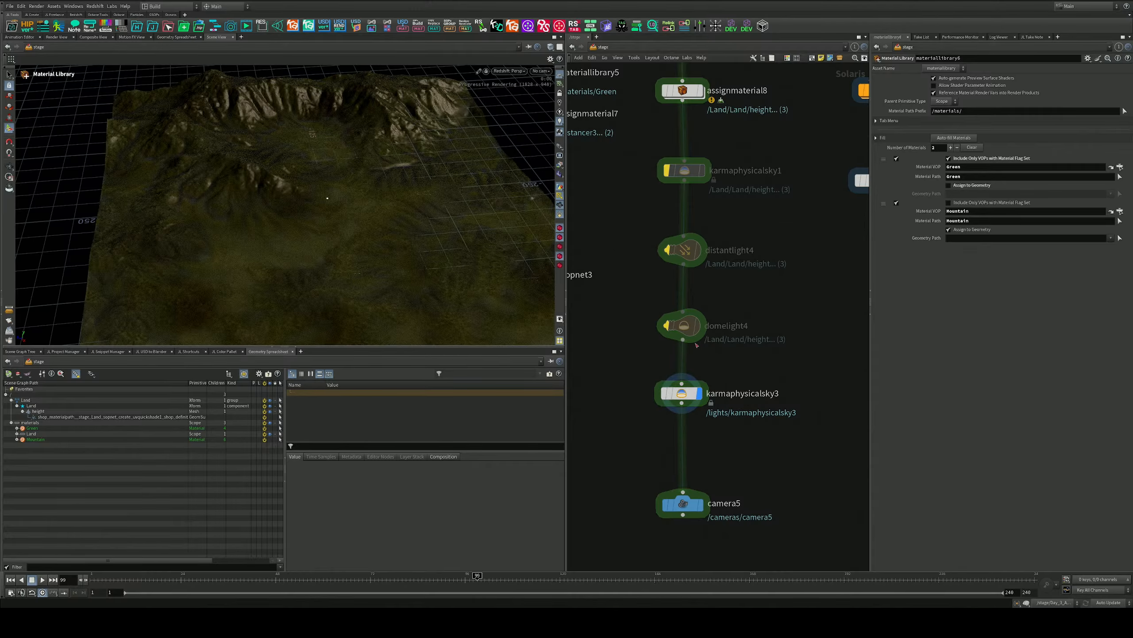
Examine the terrain color under the physical sky in the Redshift render, from wide views down to the ground
alt+drag(494, 256, 392, 286)
alt+right_drag(393, 286, 400, 192)
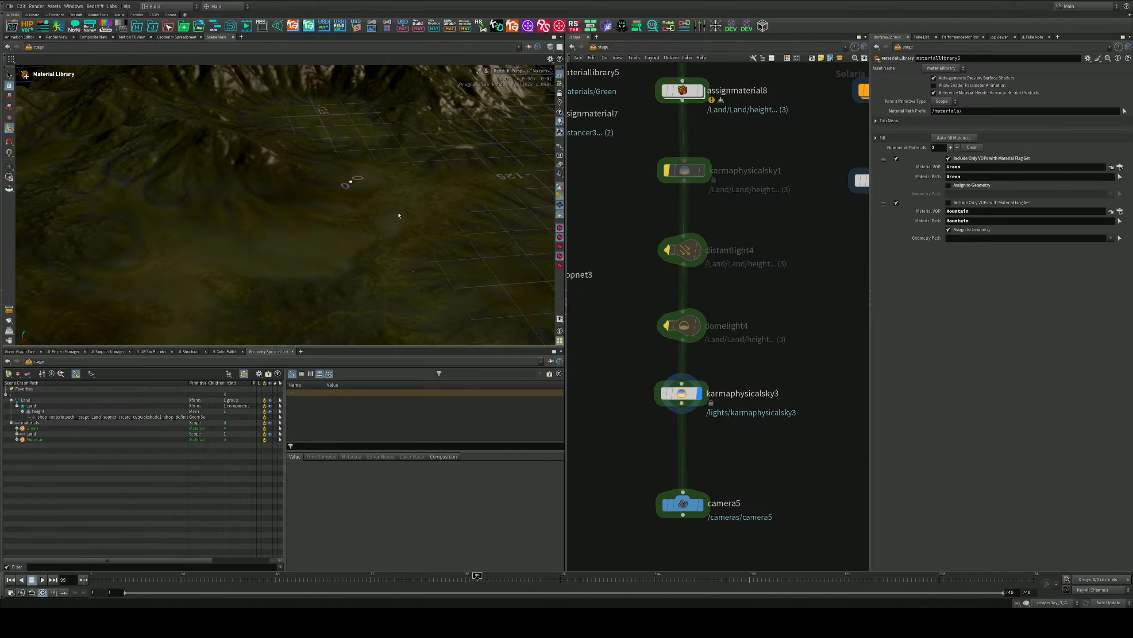
alt+drag(449, 223, 321, 205)
alt+right_drag(321, 205, 371, 236)
alt+drag(391, 232, 366, 125)
click(559, 74)
alt+middle_drag(392, 272, 392, 181)
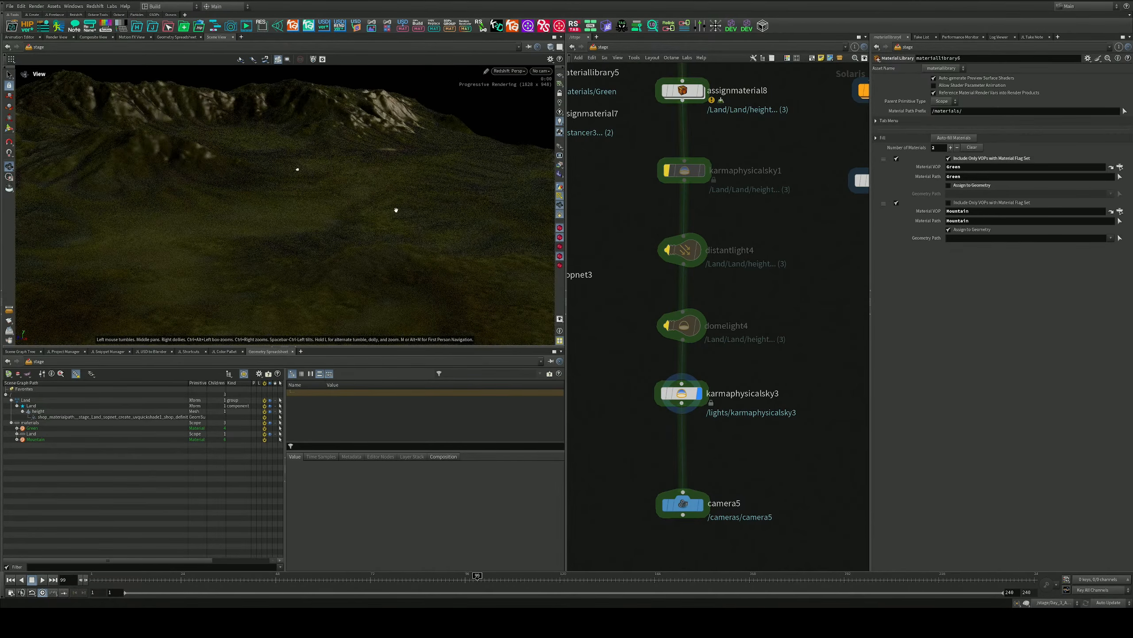
alt+drag(417, 263, 390, 235)
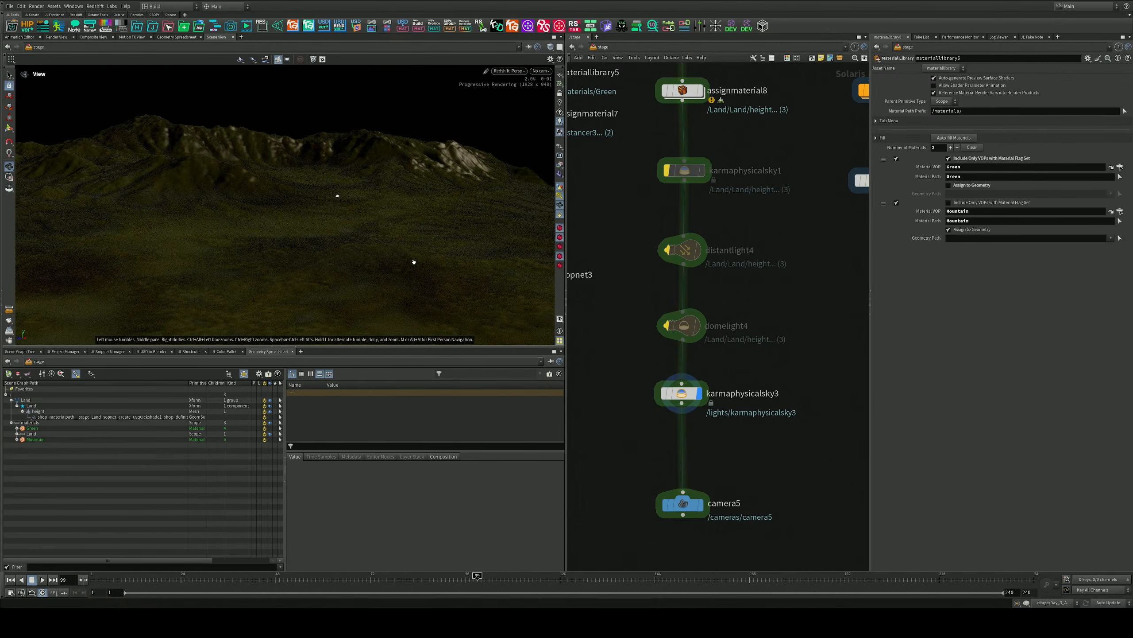
alt+middle_drag(413, 275, 410, 263)
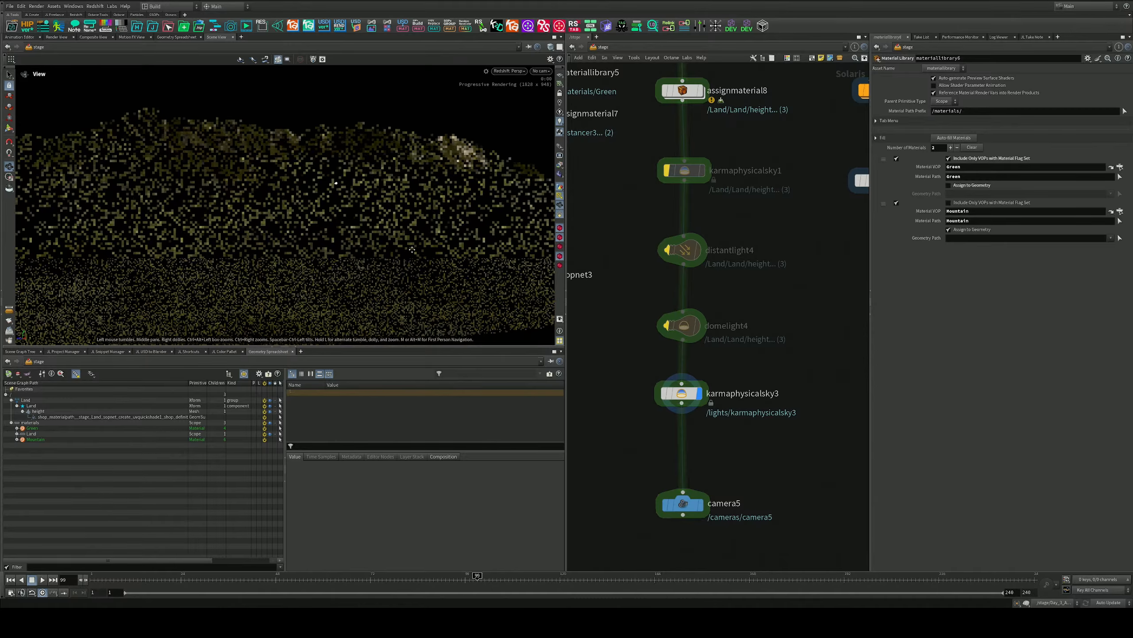
alt+drag(411, 264, 420, 308)
Set the viewport renderer back to Houdini VK and enter the Land node's geometry network
middle_drag(689, 231, 713, 329)
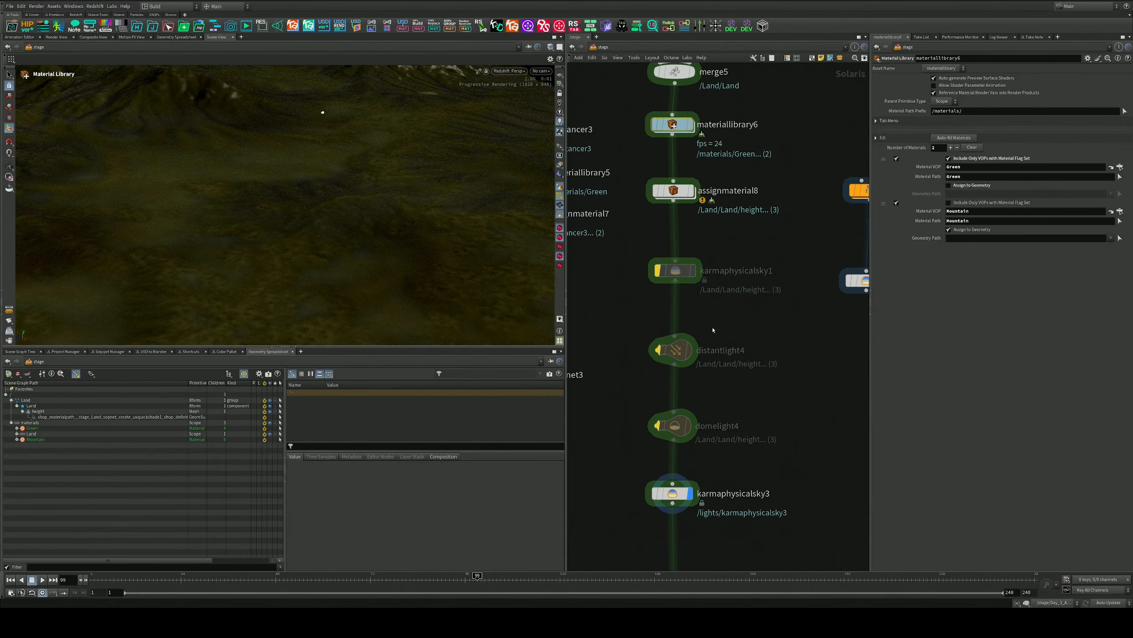
middle_drag(726, 235, 717, 360)
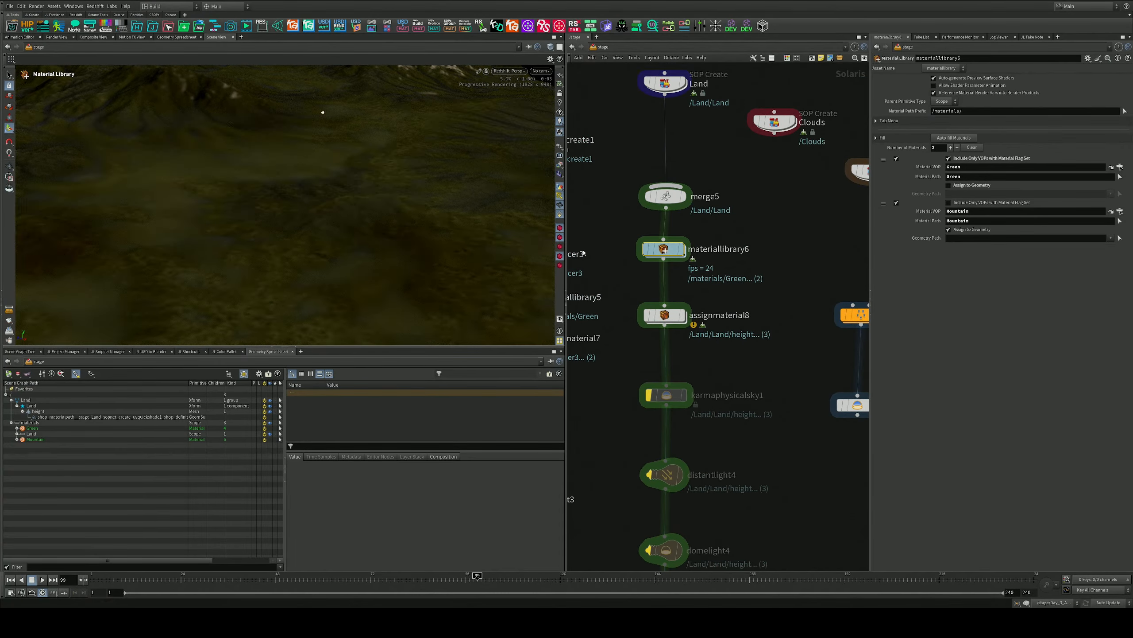
click(509, 70)
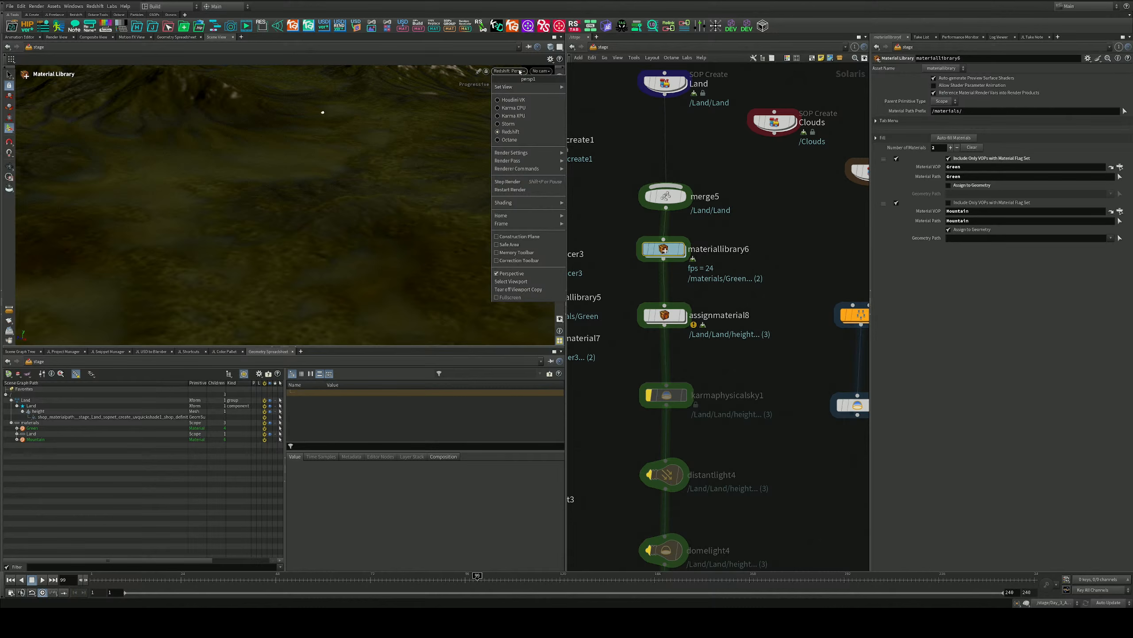
click(513, 99)
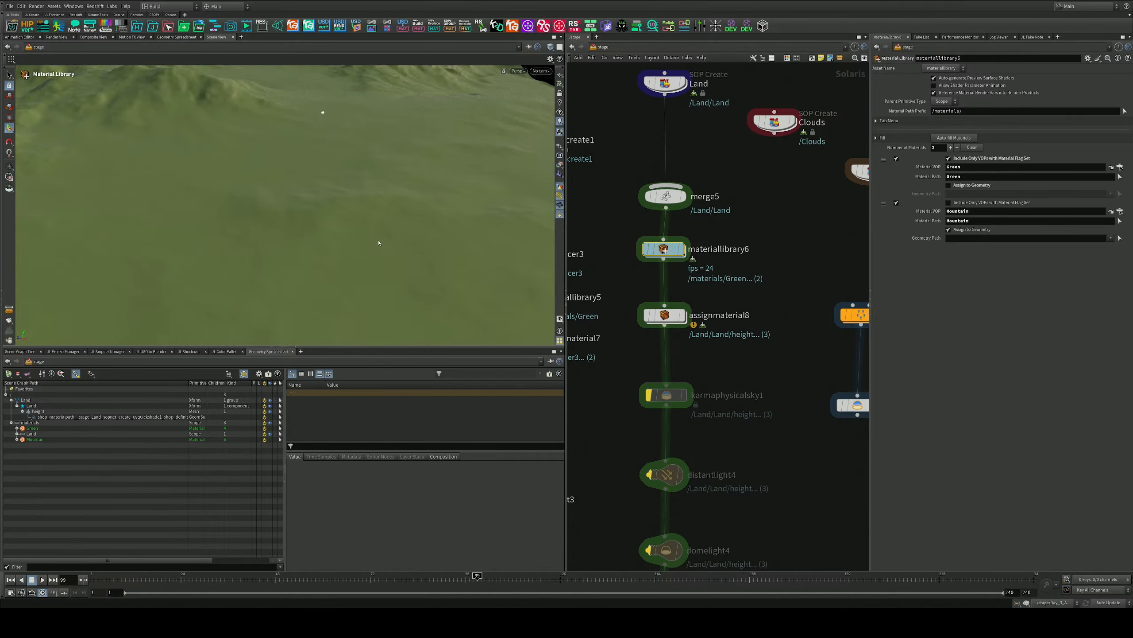
middle_drag(632, 222, 638, 329)
drag(680, 306, 681, 288)
double_click(673, 191)
Insert an Attribute Delete node between convertheightfield2 and uvquickshade1
middle_drag(715, 279, 754, 329)
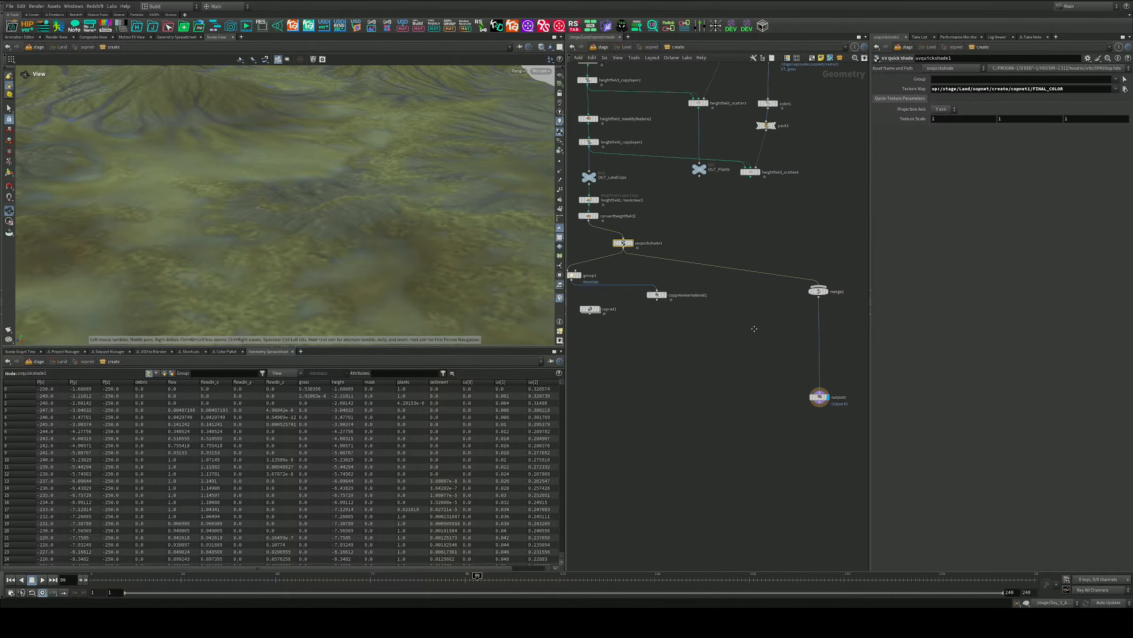
scroll(652, 242, up, 3)
middle_drag(706, 296, 828, 360)
key(Tab)
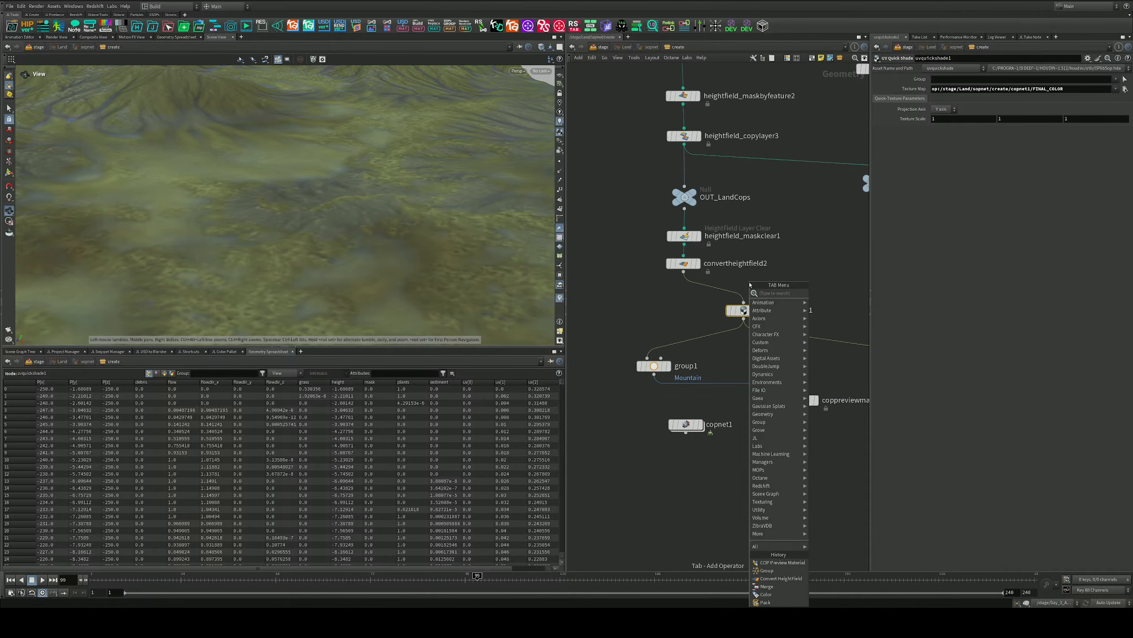
text(attrde)
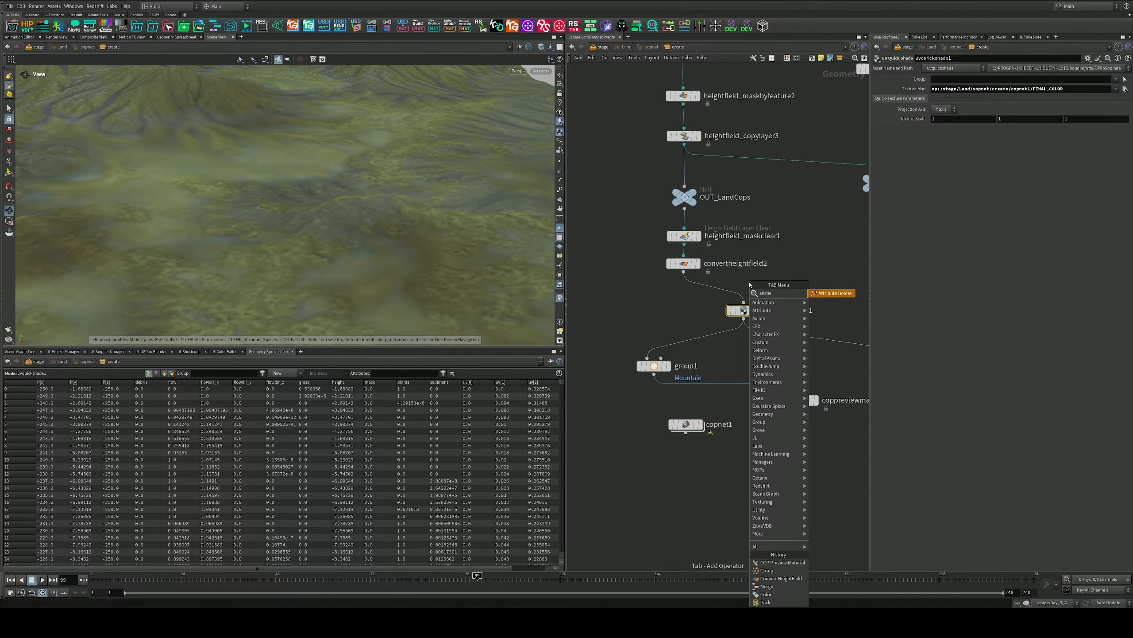
key(Return)
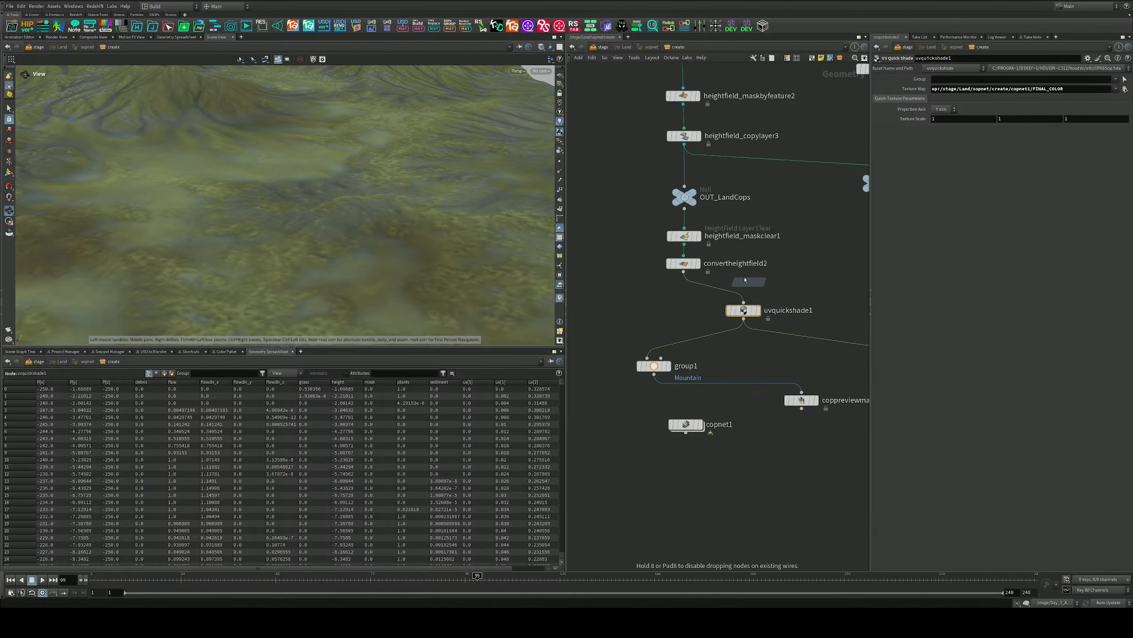
click(727, 287)
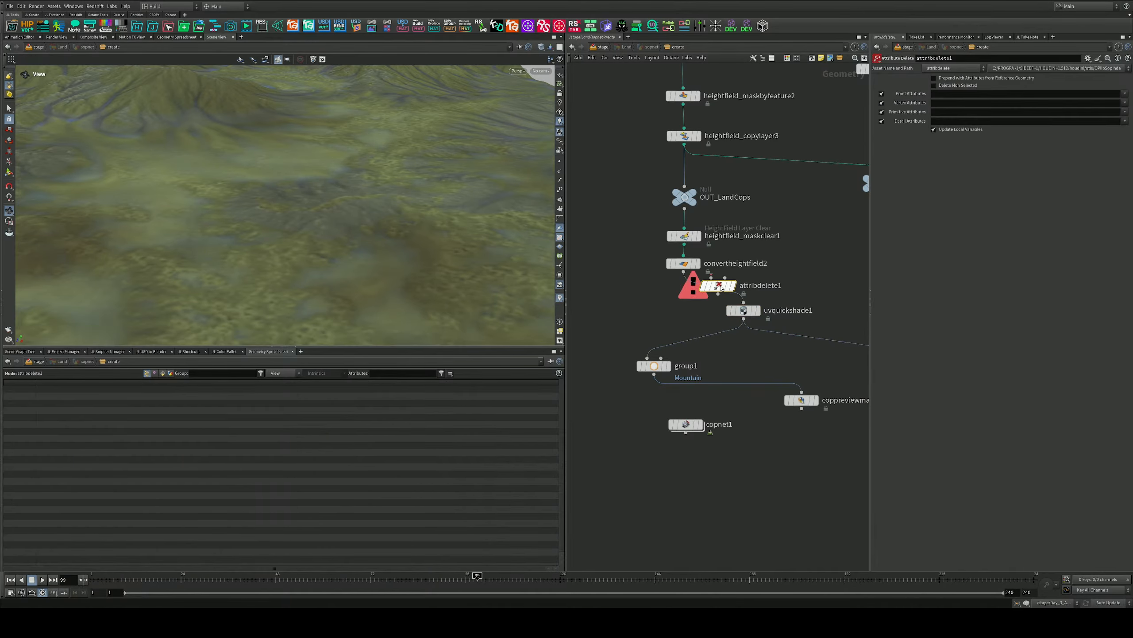
Set attribdelete1's point, vertex, primitive and detail attributes all to * to strip every attribute
click(1125, 94)
click(1040, 93)
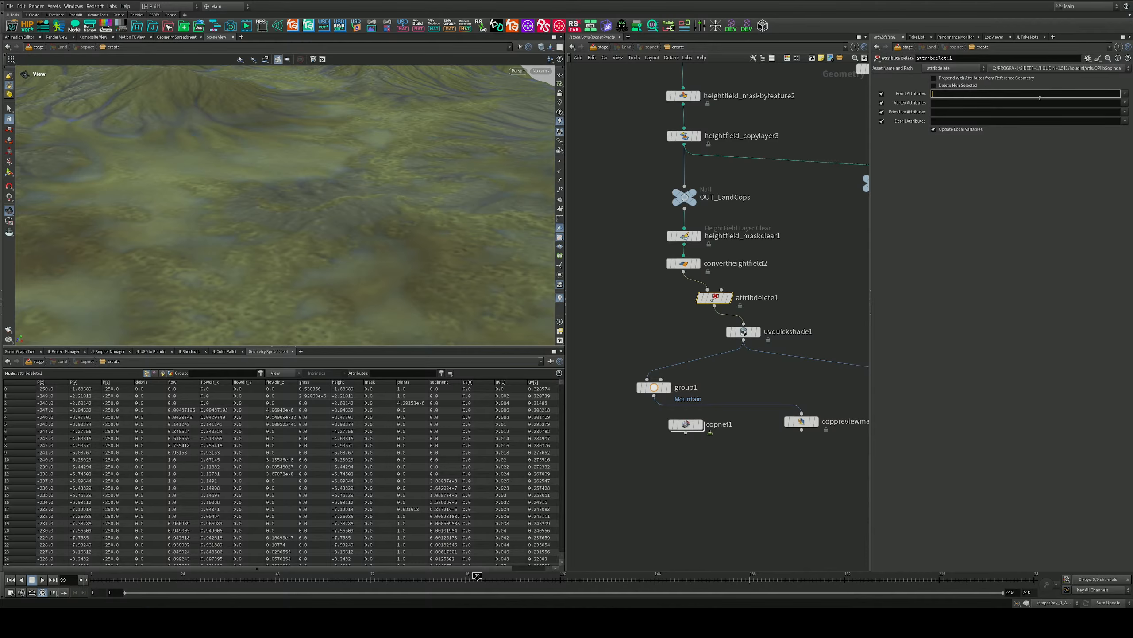
text(*)
key(Tab)
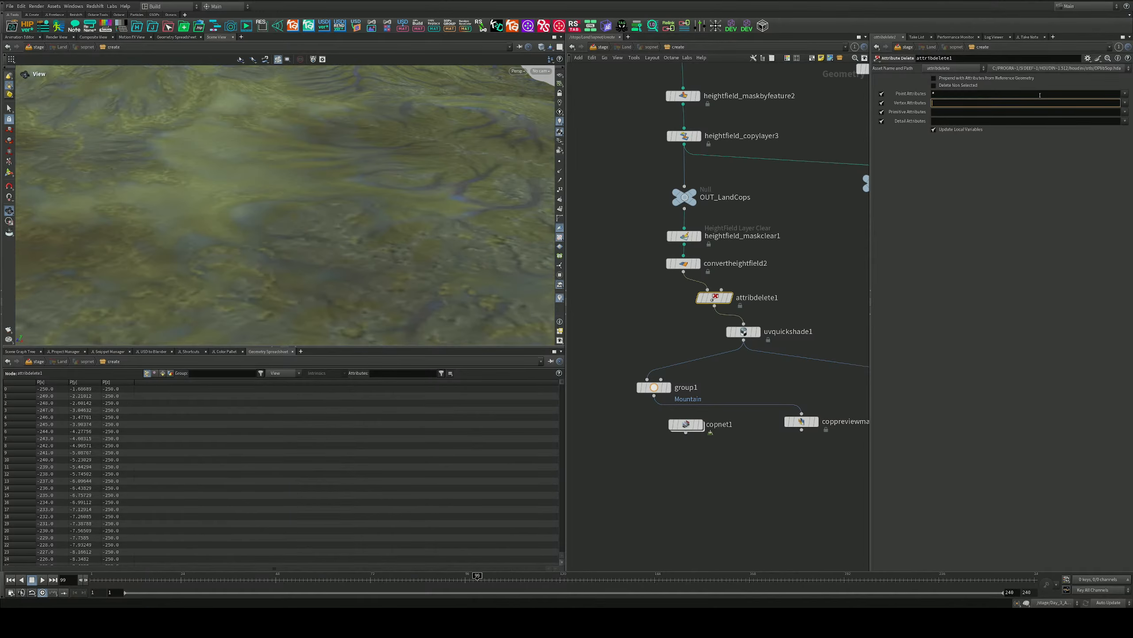
text(*)
key(Tab)
text(*)
key(Tab)
text(*)
key(Return)
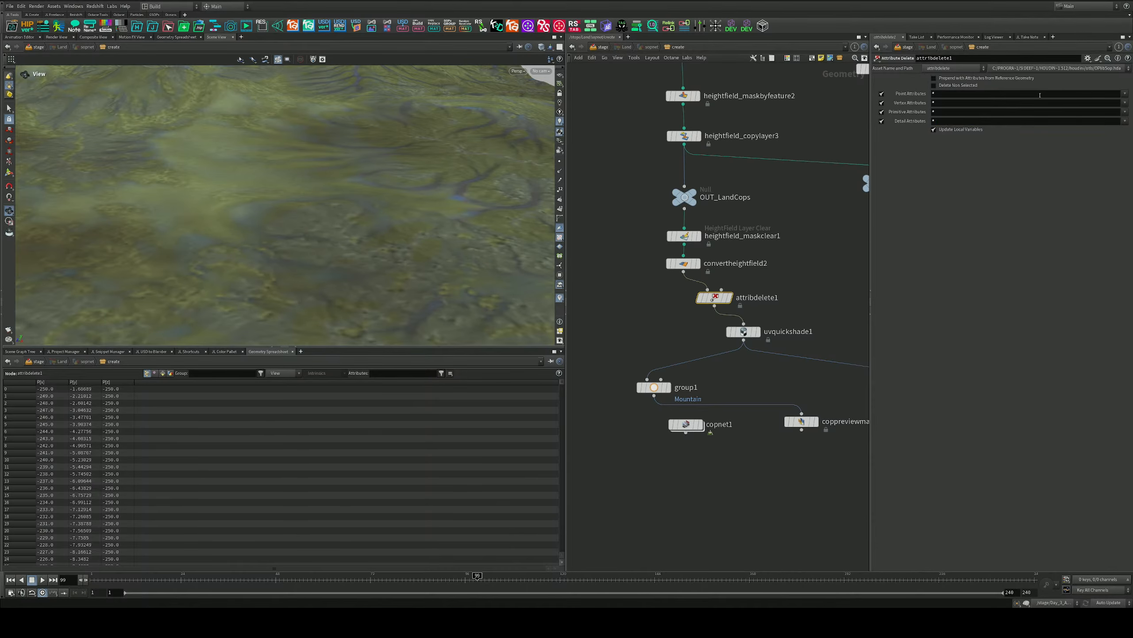
middle_drag(854, 306, 666, 178)
scroll(673, 188, down, 5)
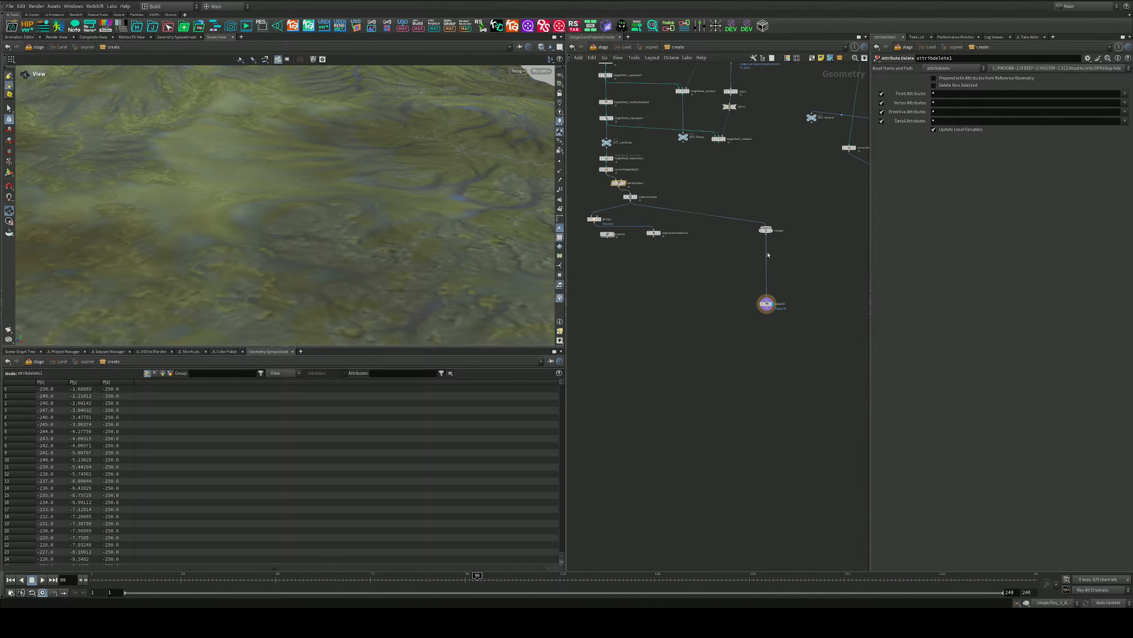
scroll(755, 237, up, 4)
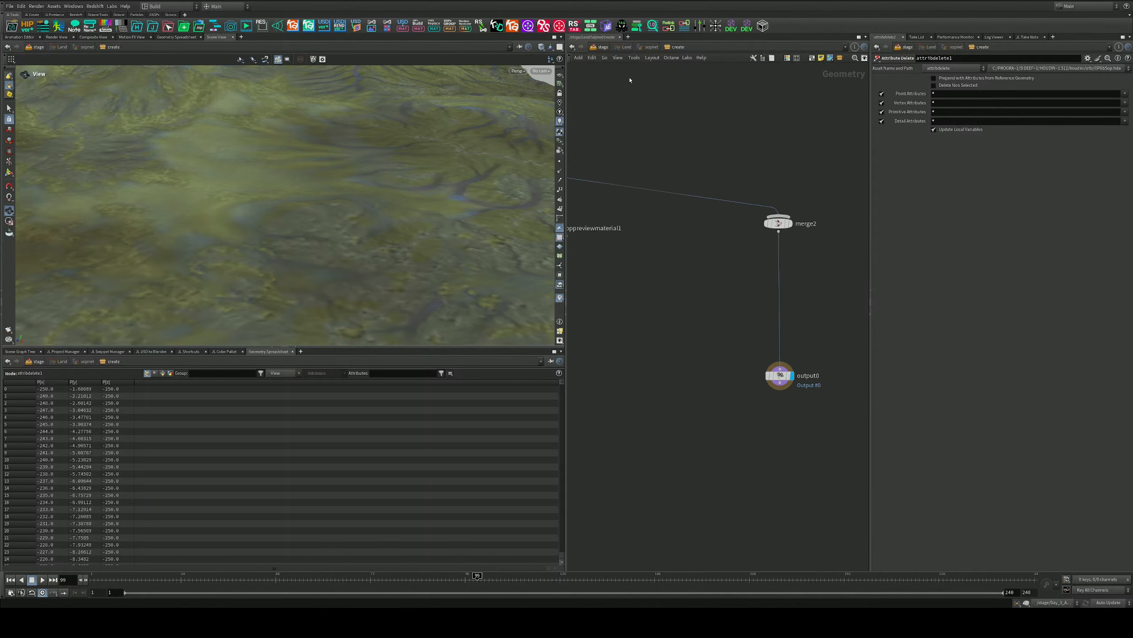
Return to the stage, set the viewport renderer to Karma CPU and display assignmaterial8's output
click(602, 48)
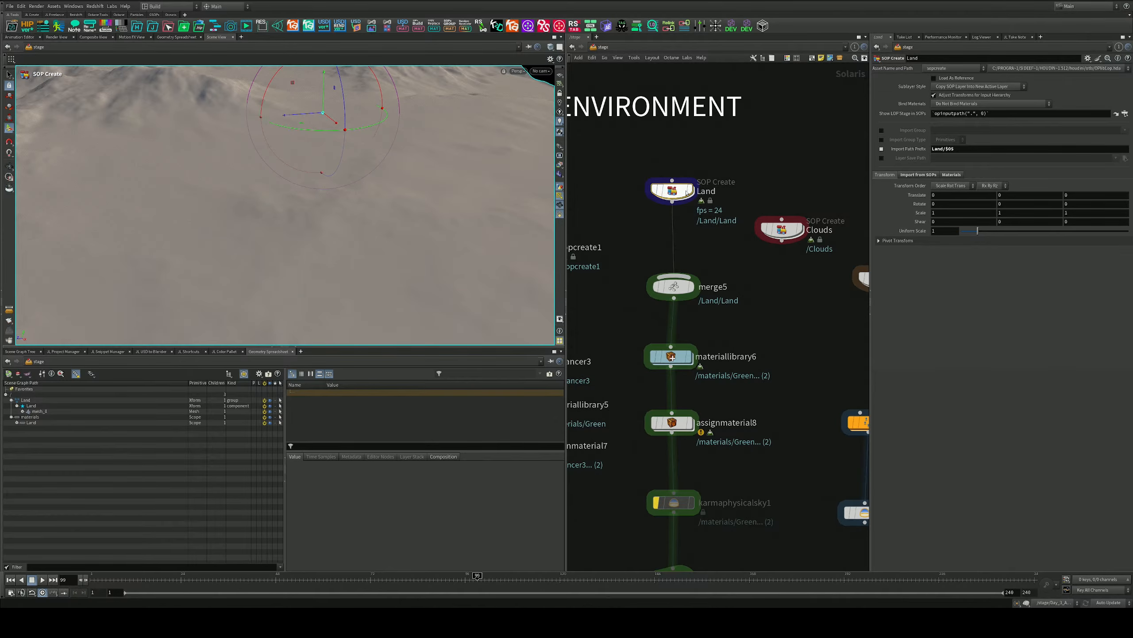
click(518, 71)
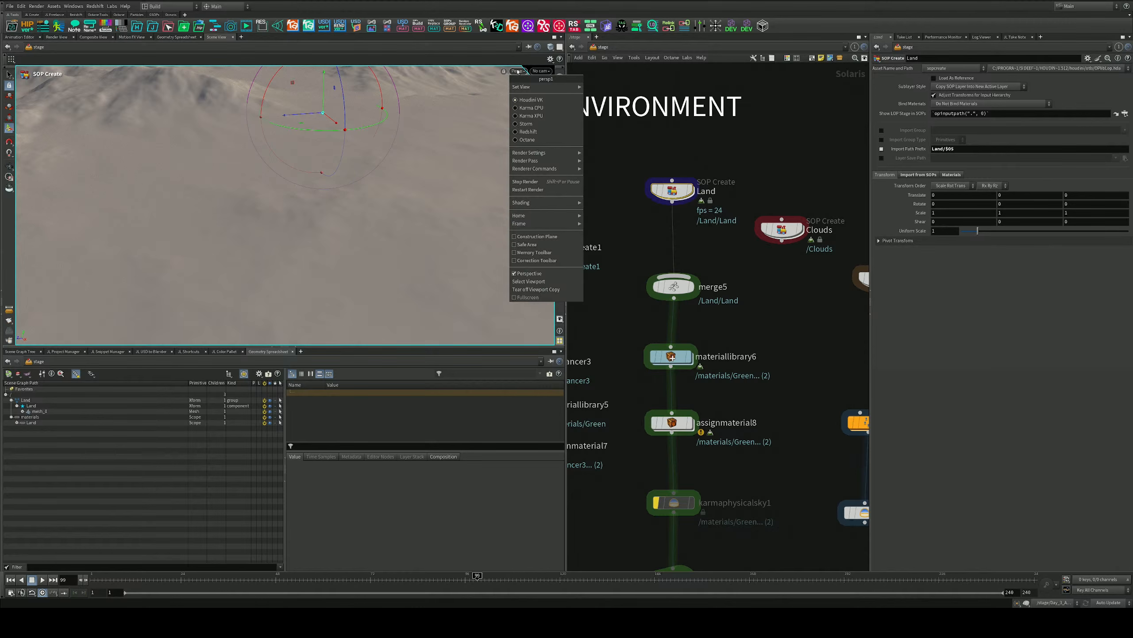
click(524, 109)
alt+right_drag(524, 108, 544, 197)
alt+middle_drag(545, 197, 553, 233)
middle_drag(693, 413, 714, 315)
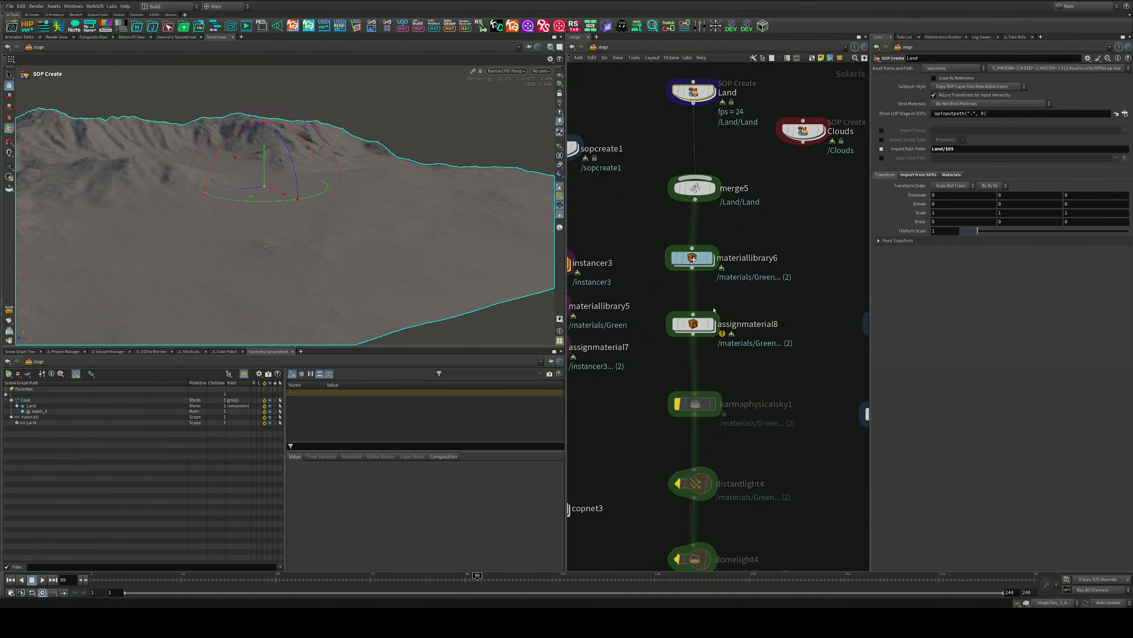
click(714, 324)
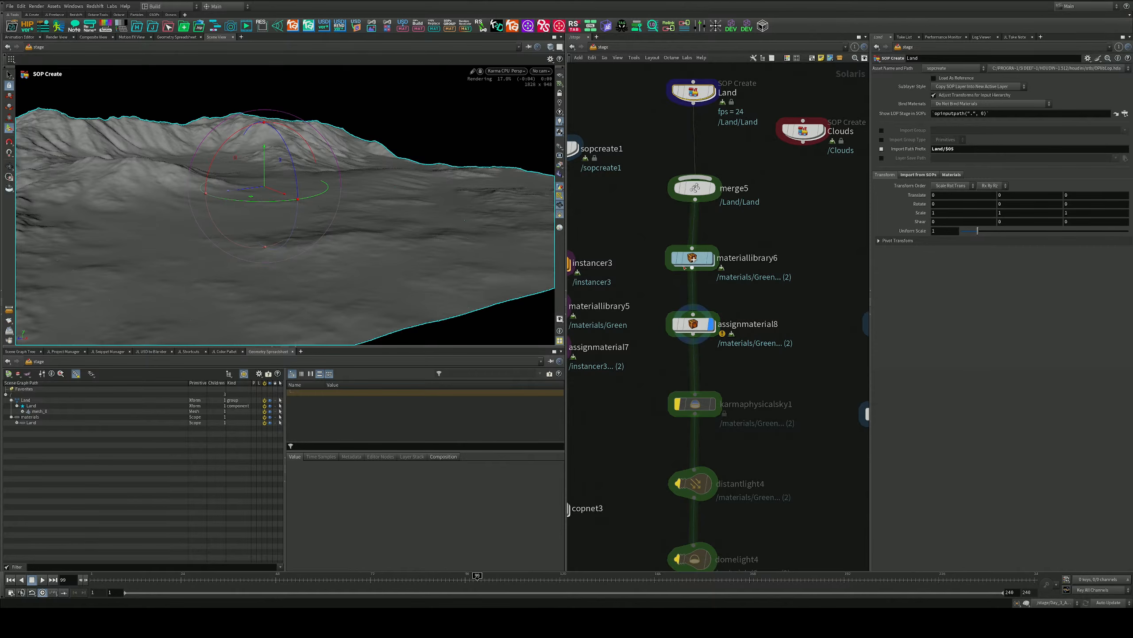
Open materiallibrary6's Mountain material, try mtlxgeomcolor1 as the standard surface's base color, and wire mtlximage1 back in
double_click(699, 261)
double_click(698, 374)
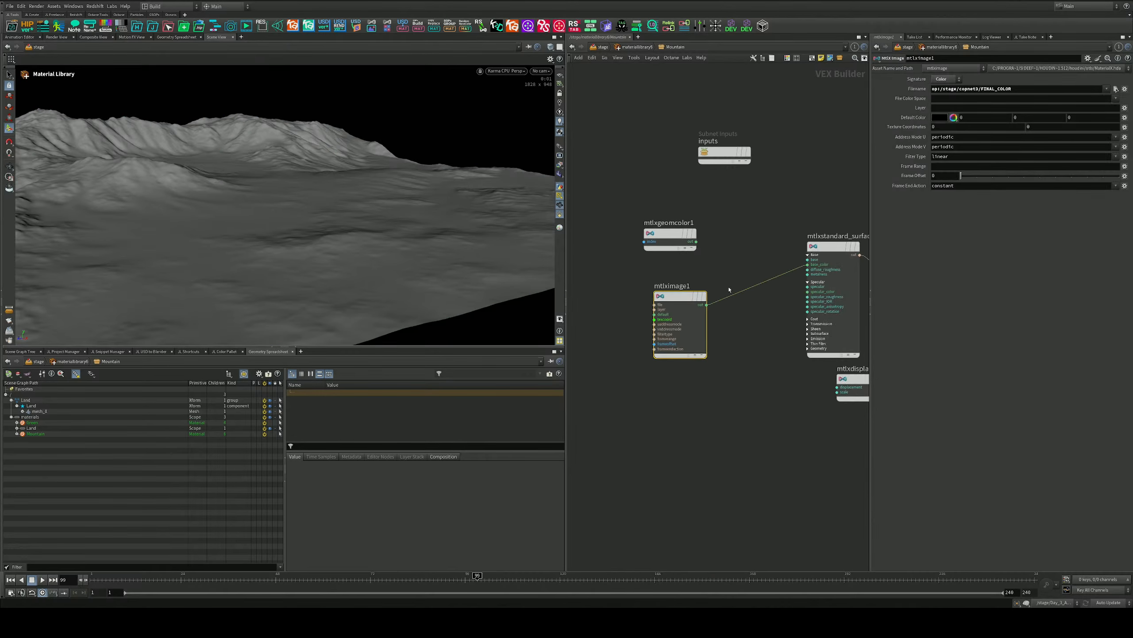
drag(696, 242, 807, 264)
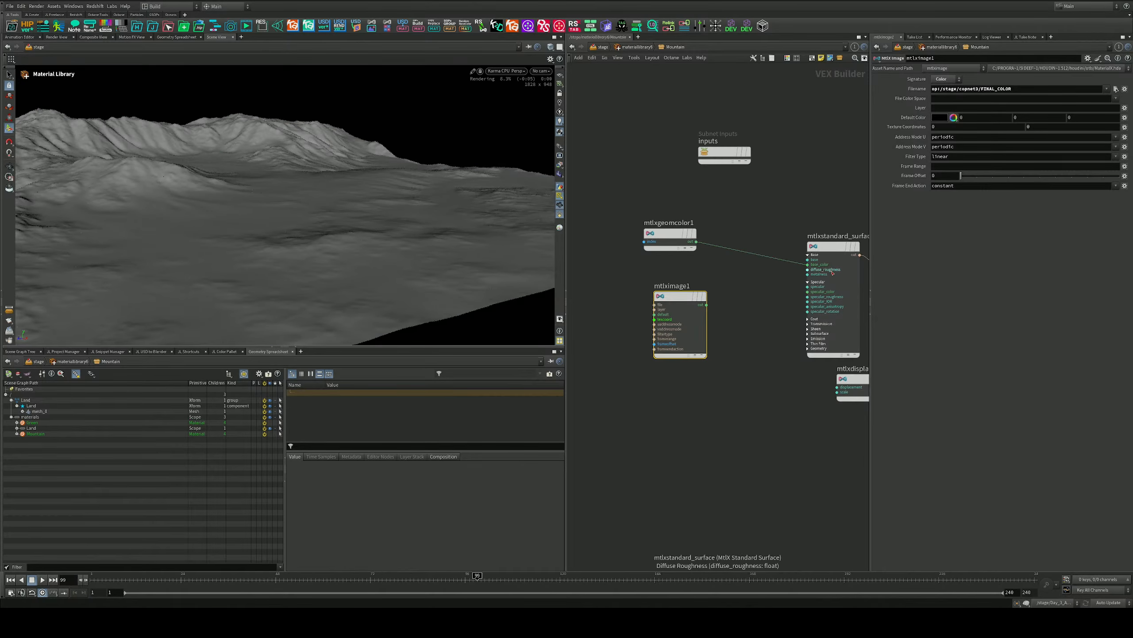
drag(670, 233, 695, 245)
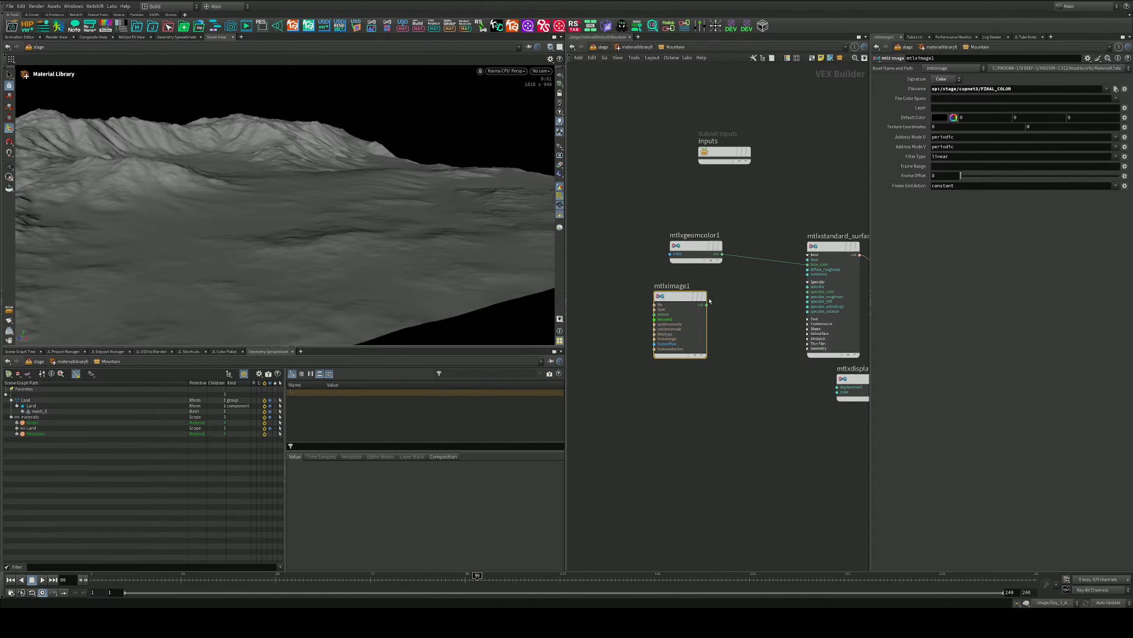
drag(706, 304, 809, 265)
Add a MtlX USD UV Texture (2.3) node and connect its rgb output to the standard surface's base_color
mouse_move(684, 298)
middle_drag(668, 419, 675, 392)
key(Tab)
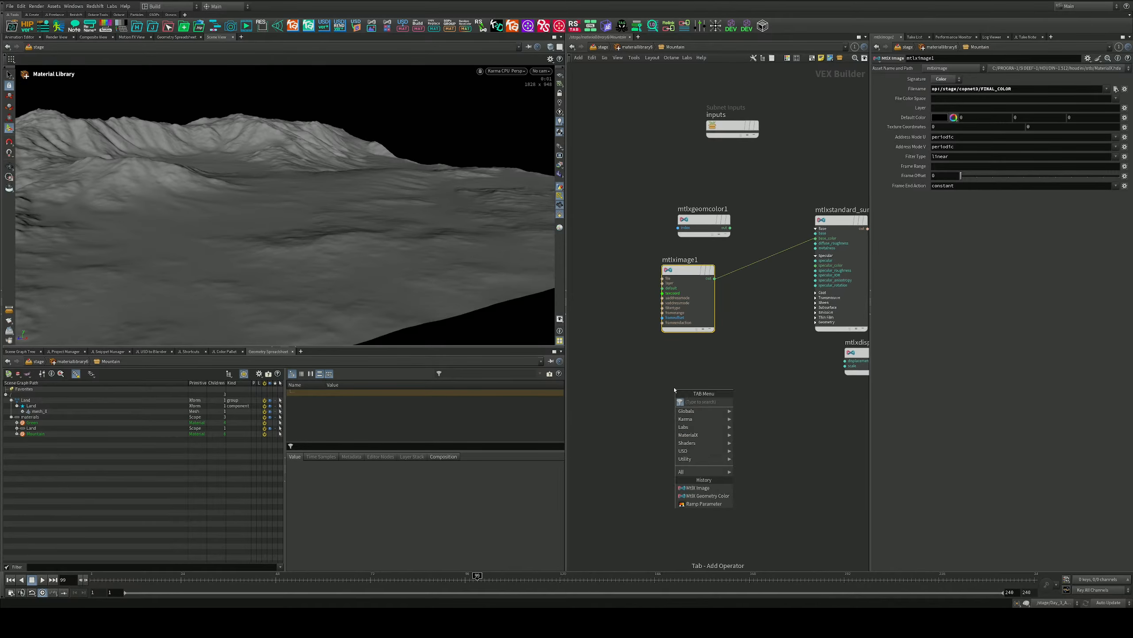
text(imag)
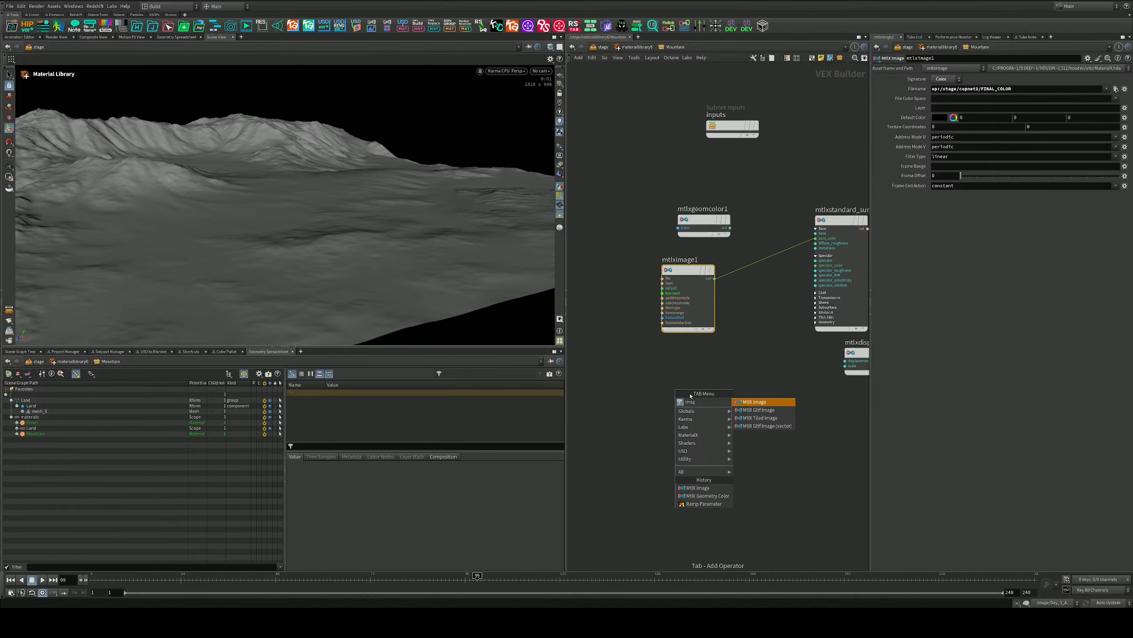
key(Escape)
key(Tab)
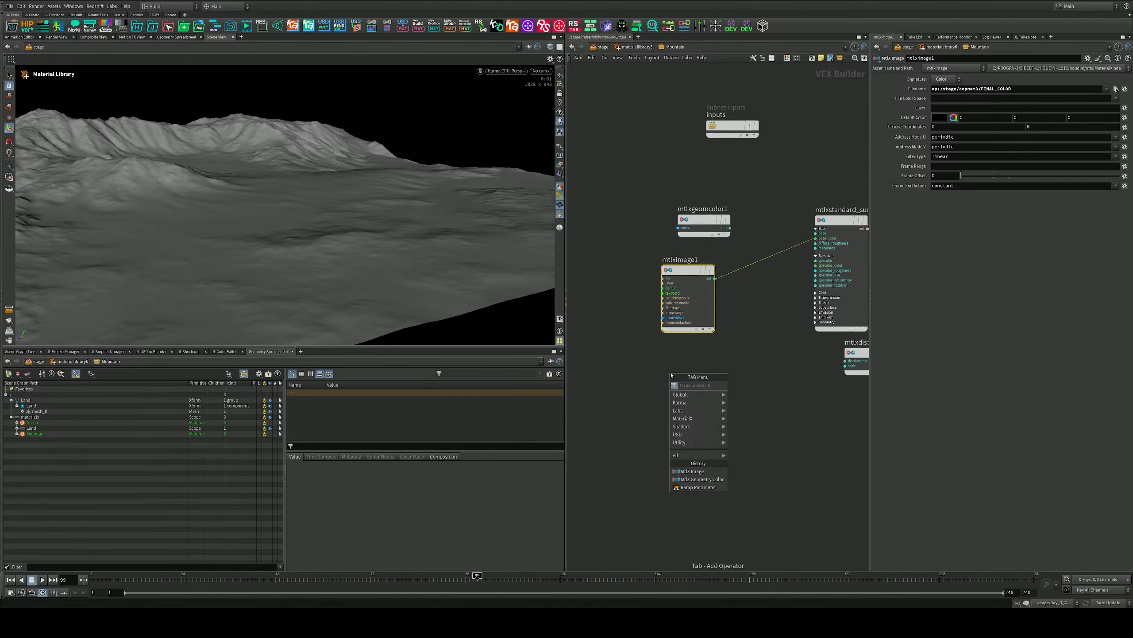
text(usd)
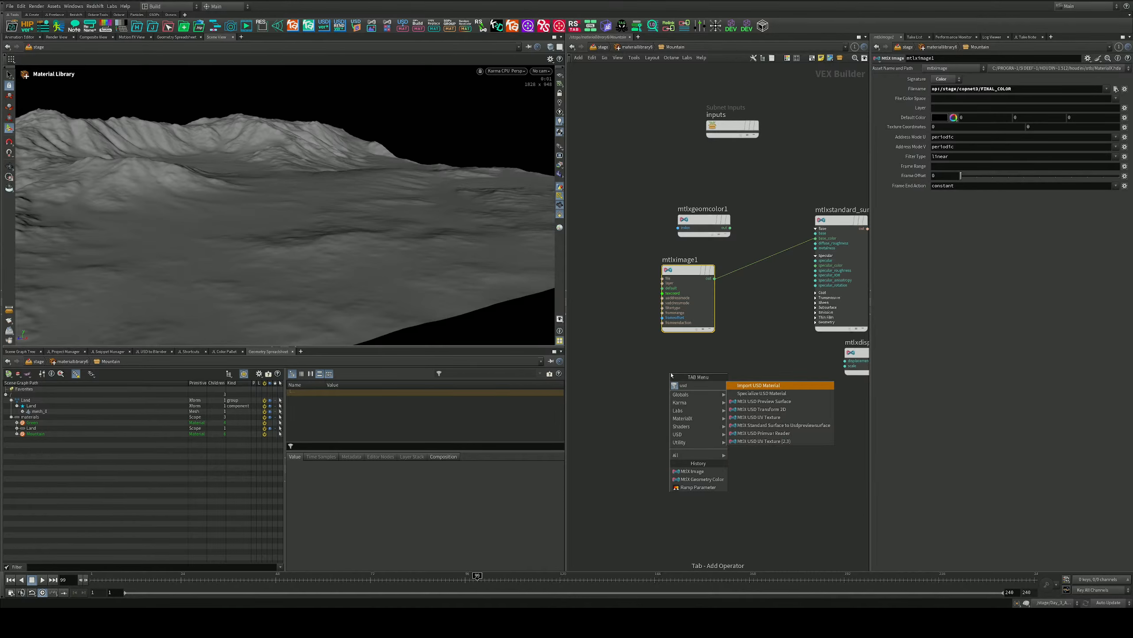
click(764, 440)
click(720, 397)
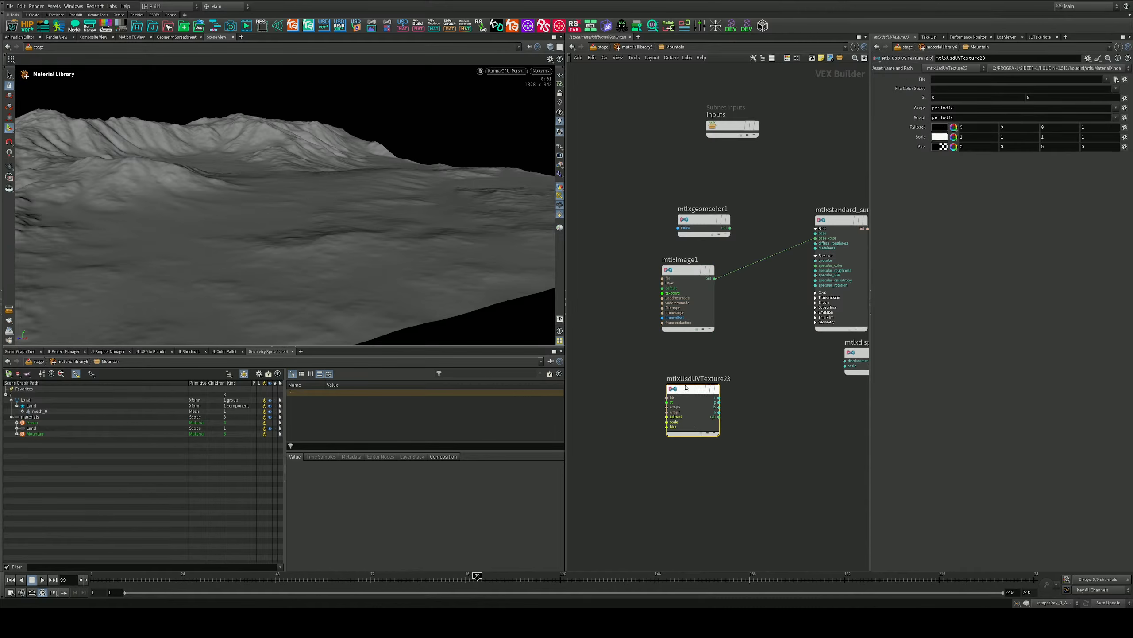
click(719, 417)
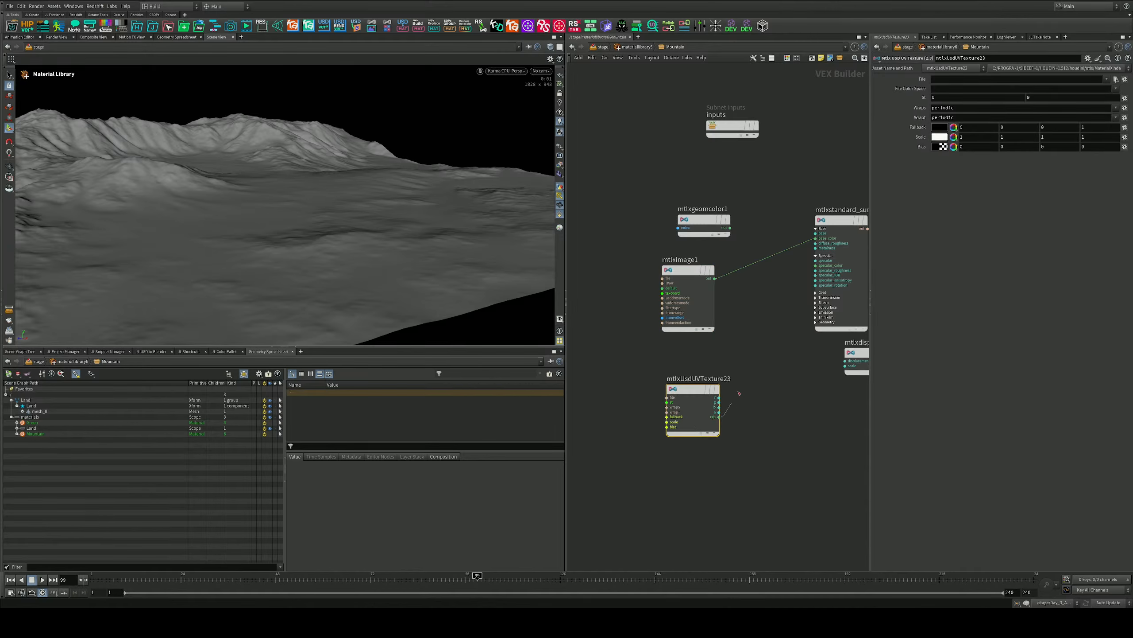
click(815, 238)
Set the USD UV Texture node's file to op:/stage/copnet3/FINAL_COLOR, copied from mtlximage1
click(676, 292)
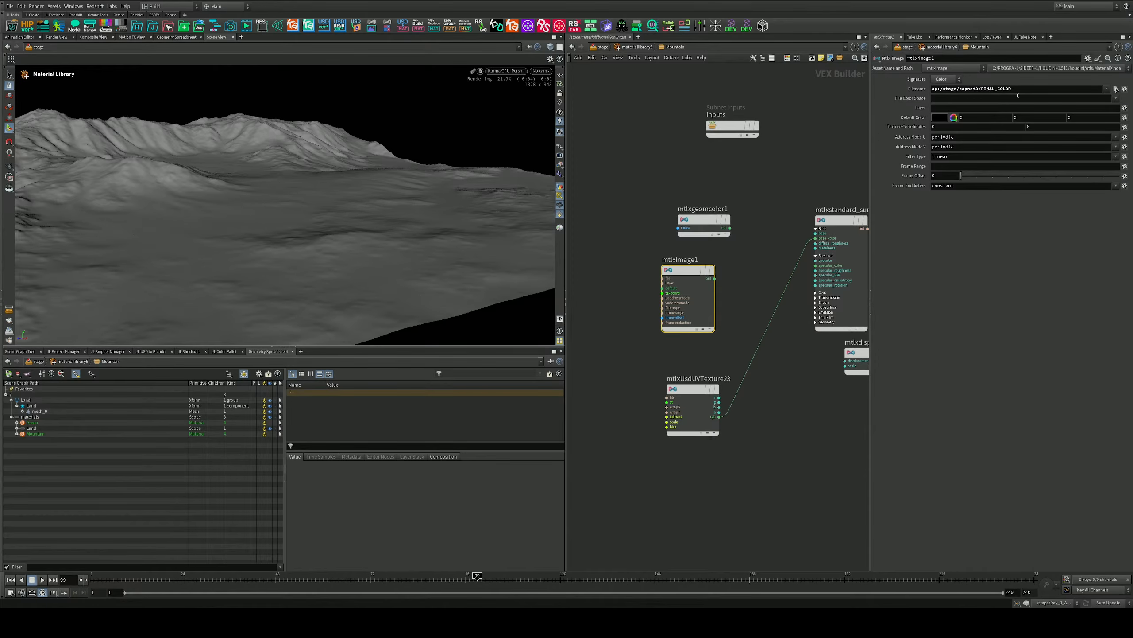
drag(1017, 92, 864, 87)
key(ctrl+c)
click(671, 403)
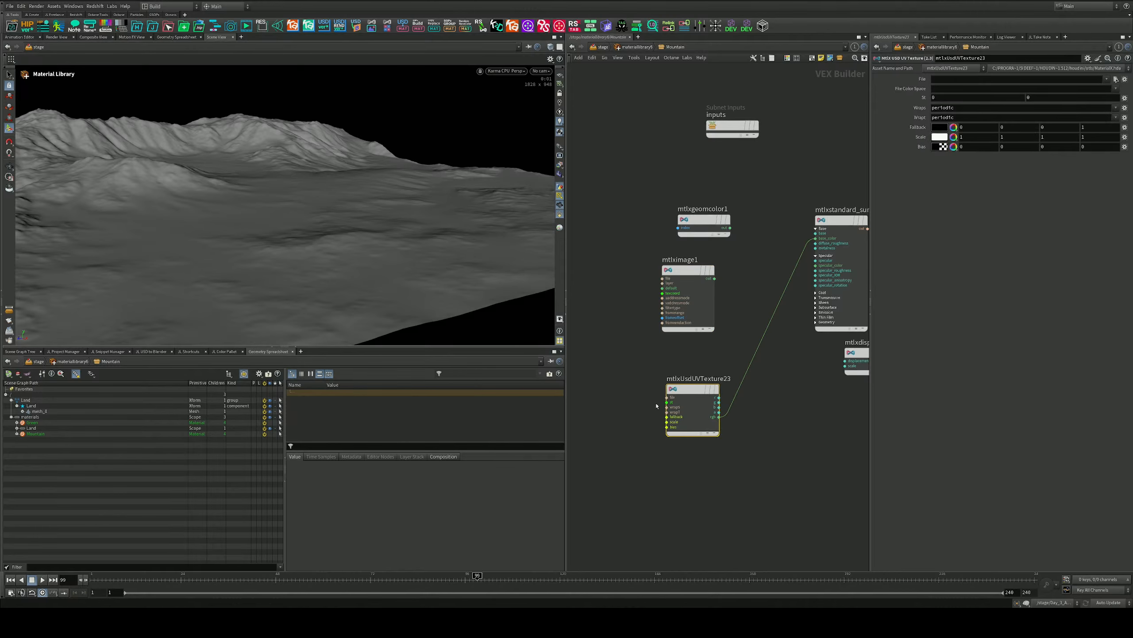
click(946, 80)
key(ctrl+v)
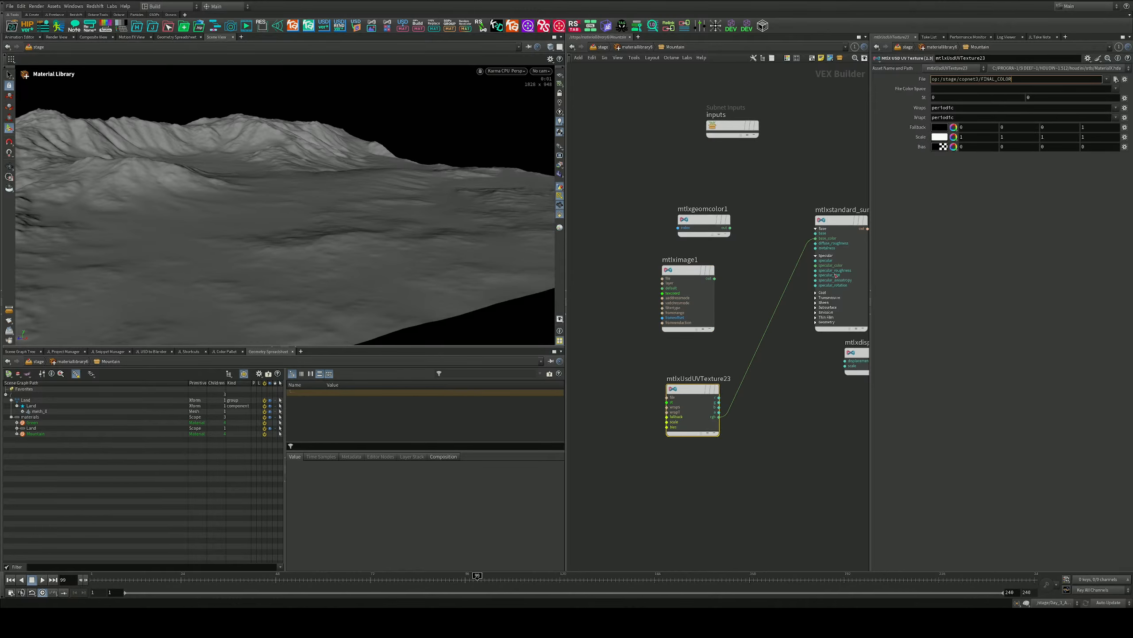
key(Return)
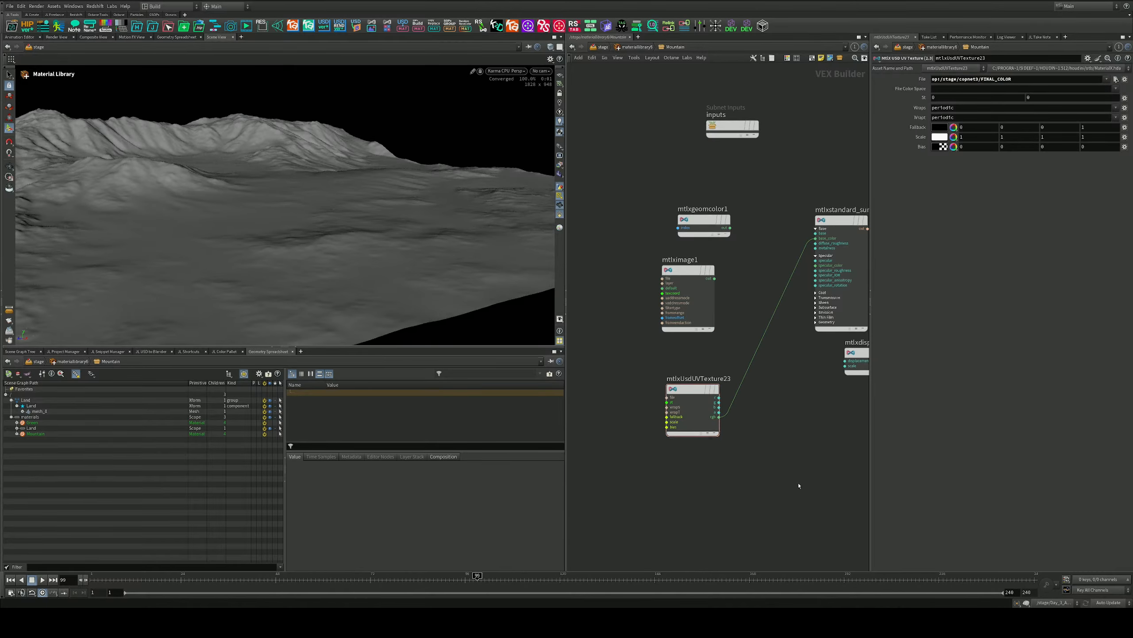
Try to assign the Mountain material directly to the terrain in the viewport, and reopen the material's network
middle_drag(748, 297, 680, 325)
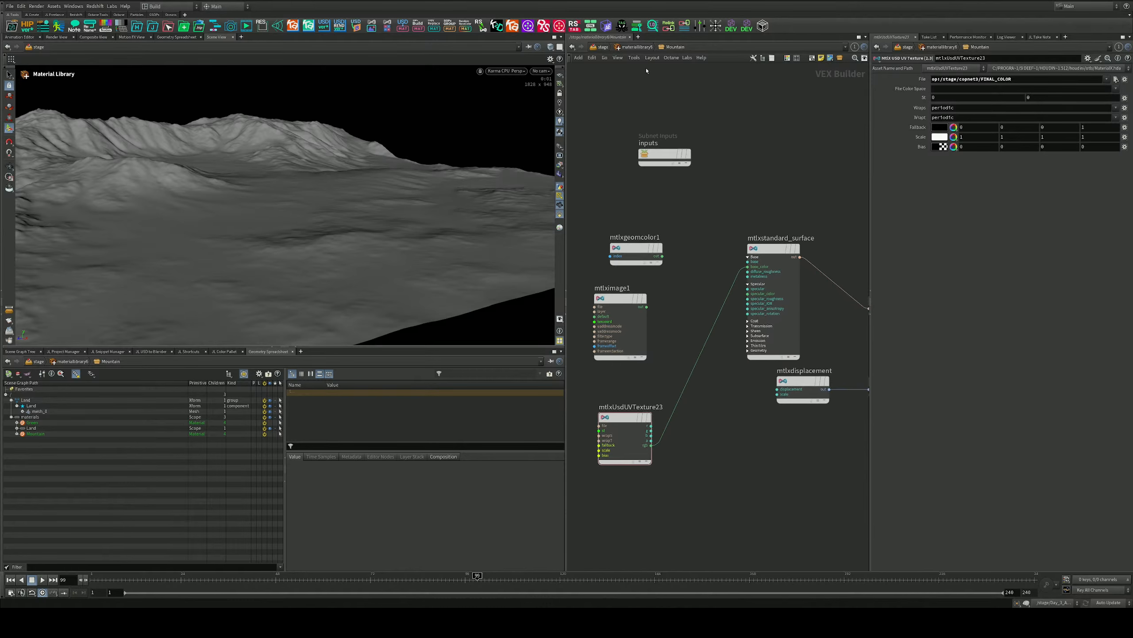
click(607, 47)
drag(685, 375, 371, 247)
click(374, 250)
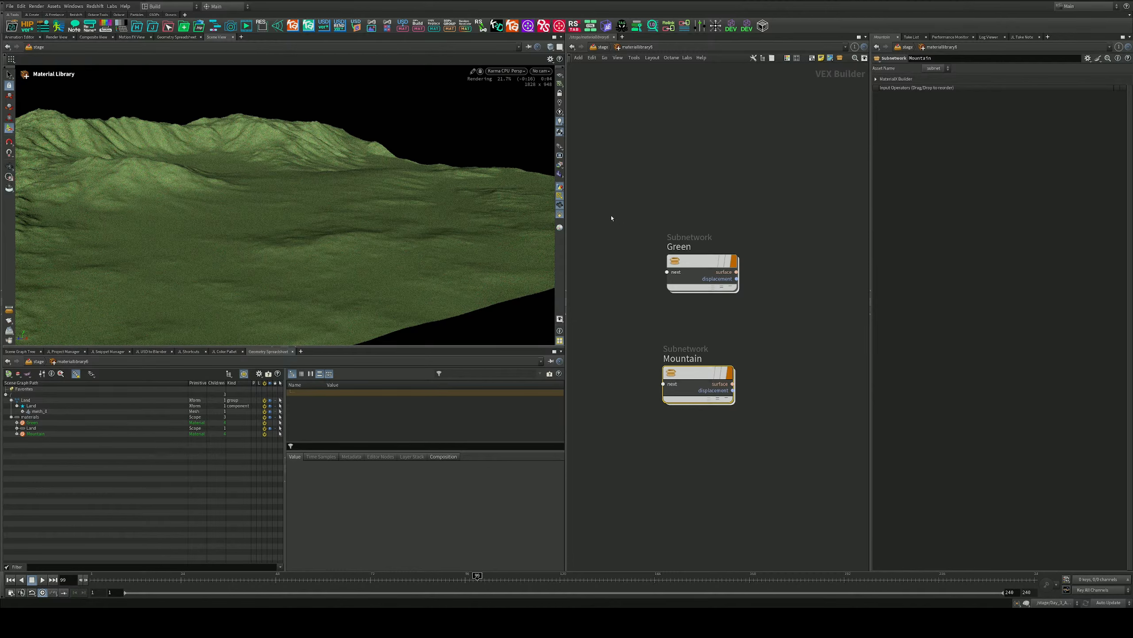
double_click(696, 373)
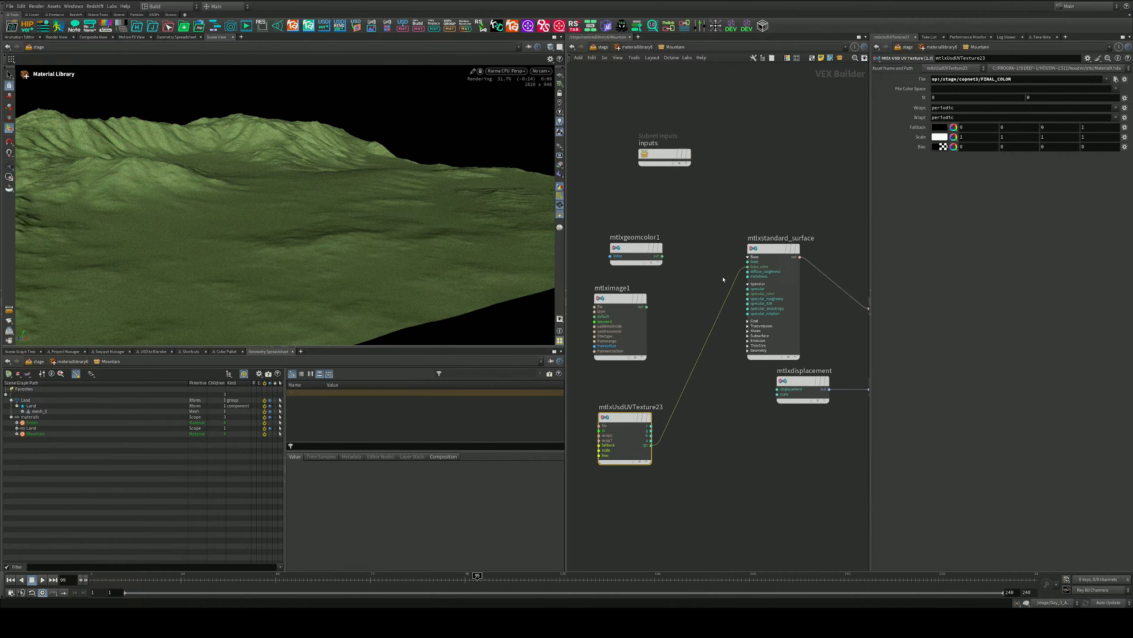
Try mtlxgeomcolor1 as base color, reconnect mtlximage1 instead, and preview in Karma XPU before returning to Houdini VK
drag(662, 256, 748, 267)
mouse_move(704, 237)
mouse_down()
mouse_move(701, 293)
mouse_move(748, 267)
mouse_up()
click(507, 70)
click(510, 117)
click(506, 71)
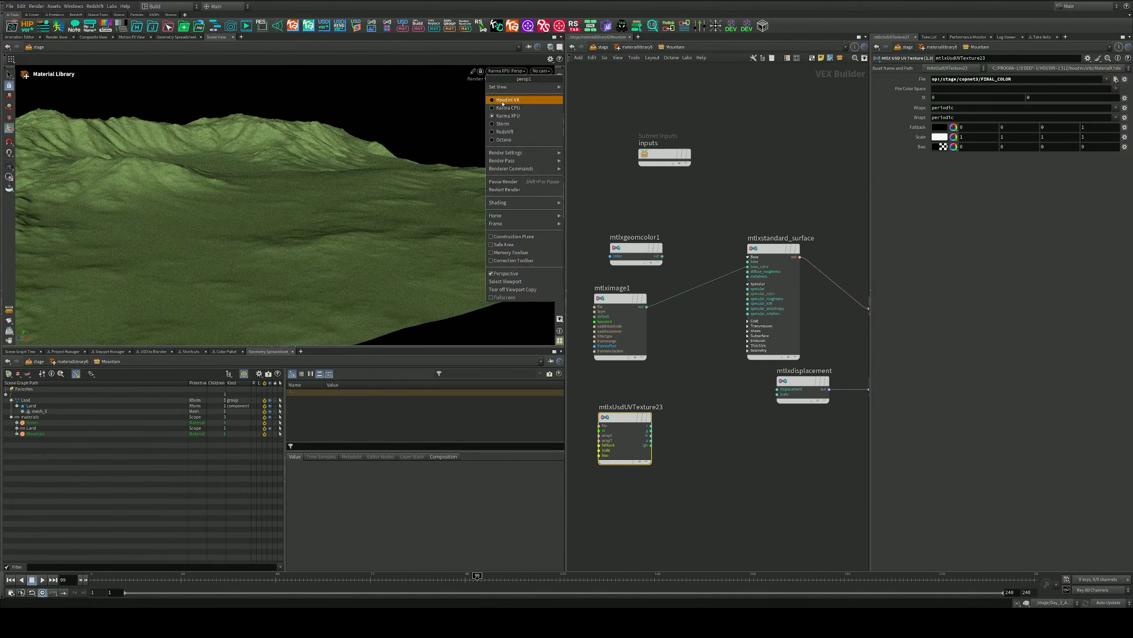
click(516, 102)
Save the scene, restart Houdini and reopen Mardini_2026_v001_v002.hip from the project manager
key(ctrl+s)
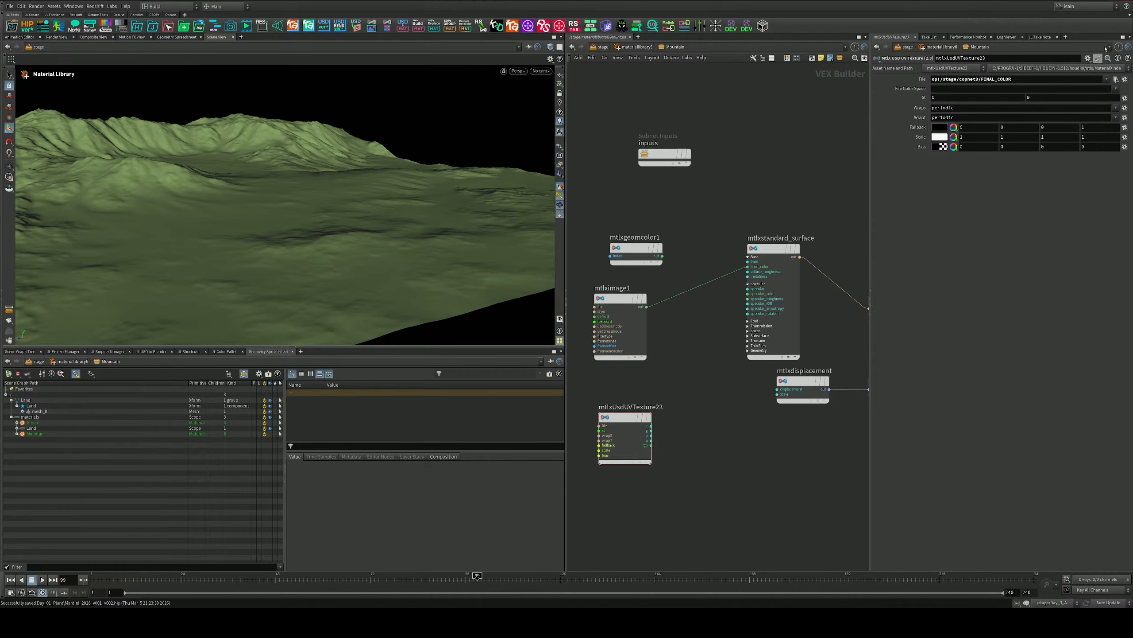
click(1123, 1)
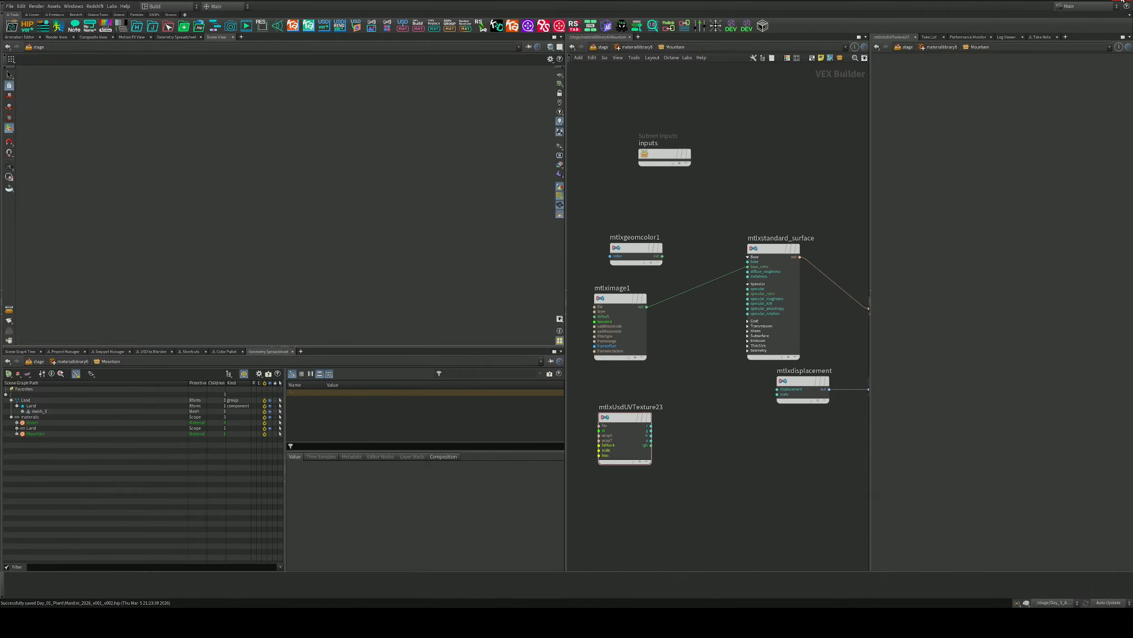
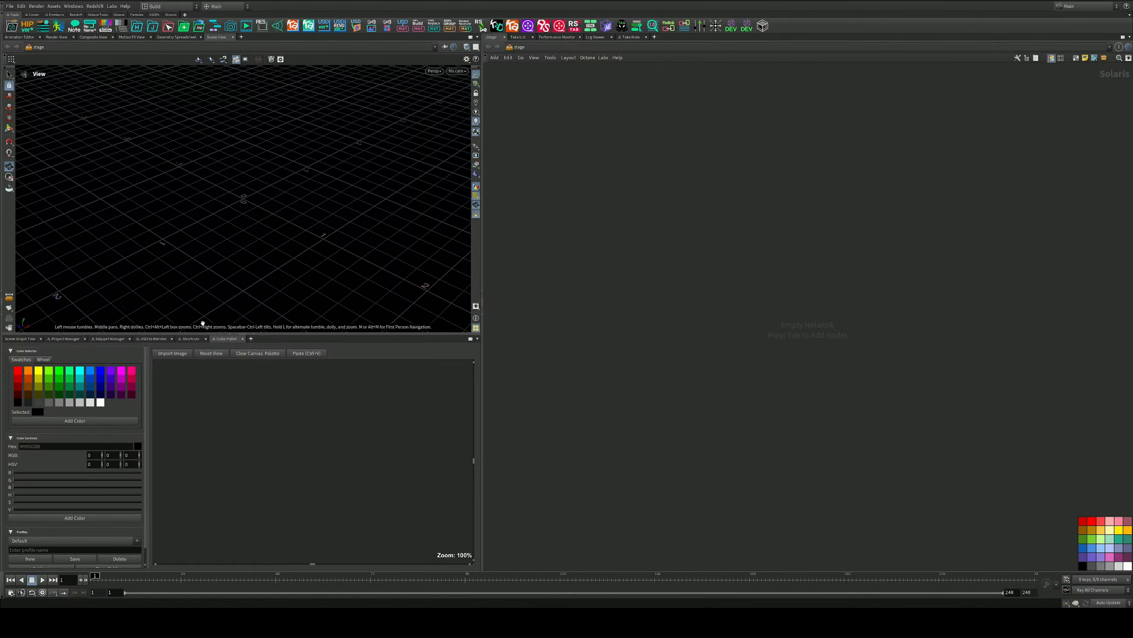
click(64, 340)
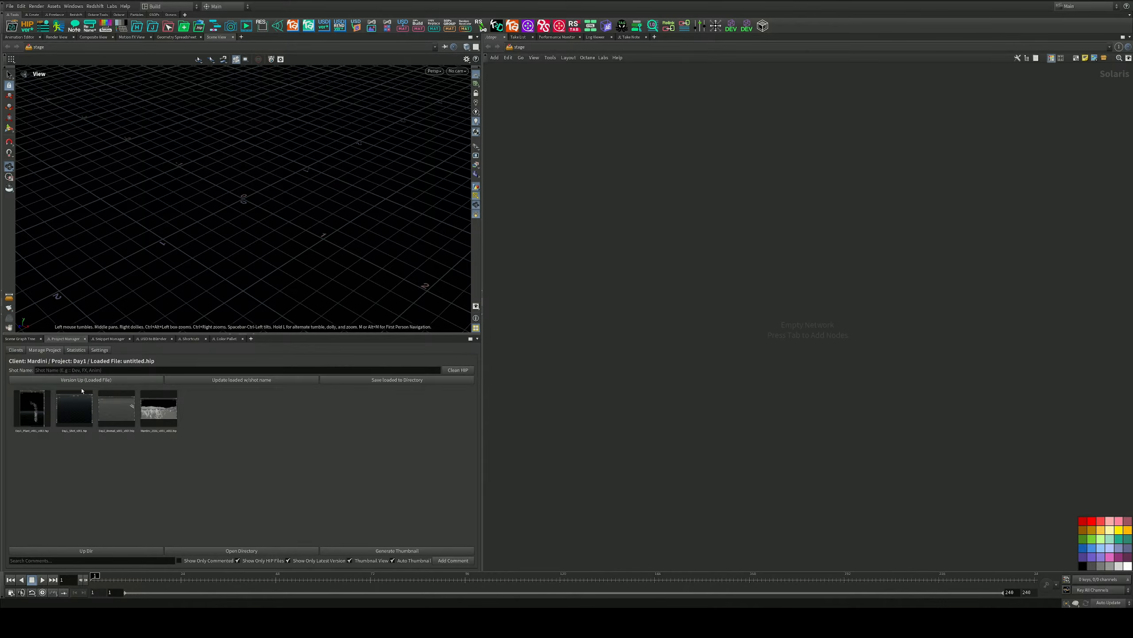
double_click(152, 411)
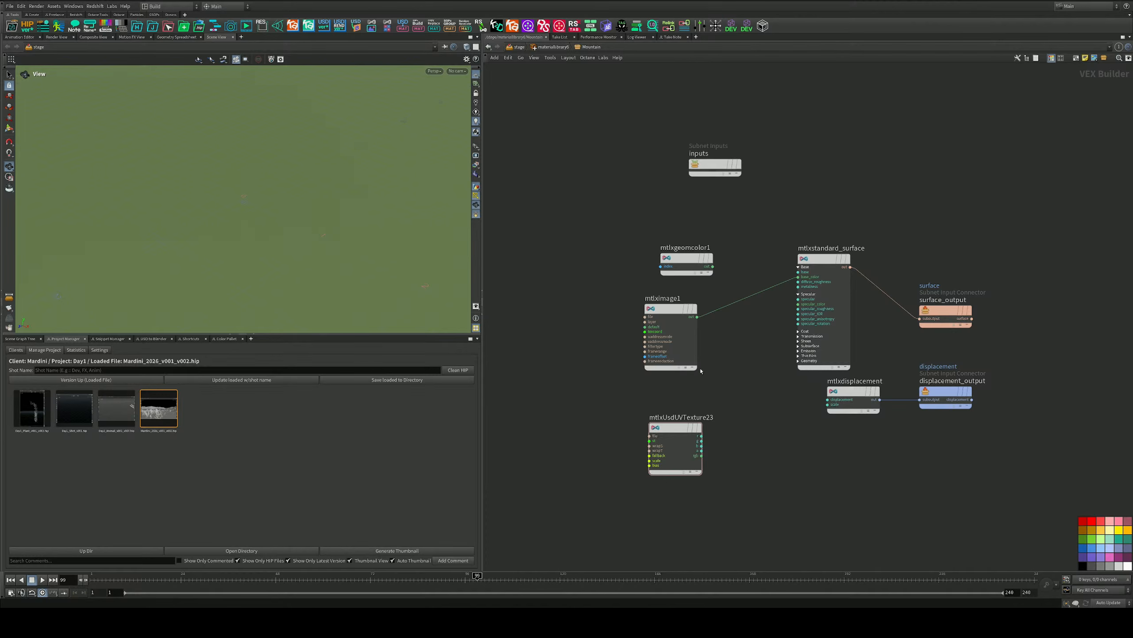
Reposition mtlxgeomcolor1 and mtlximage1 higher in the Mountain material network
drag(665, 267, 662, 210)
drag(669, 316, 640, 273)
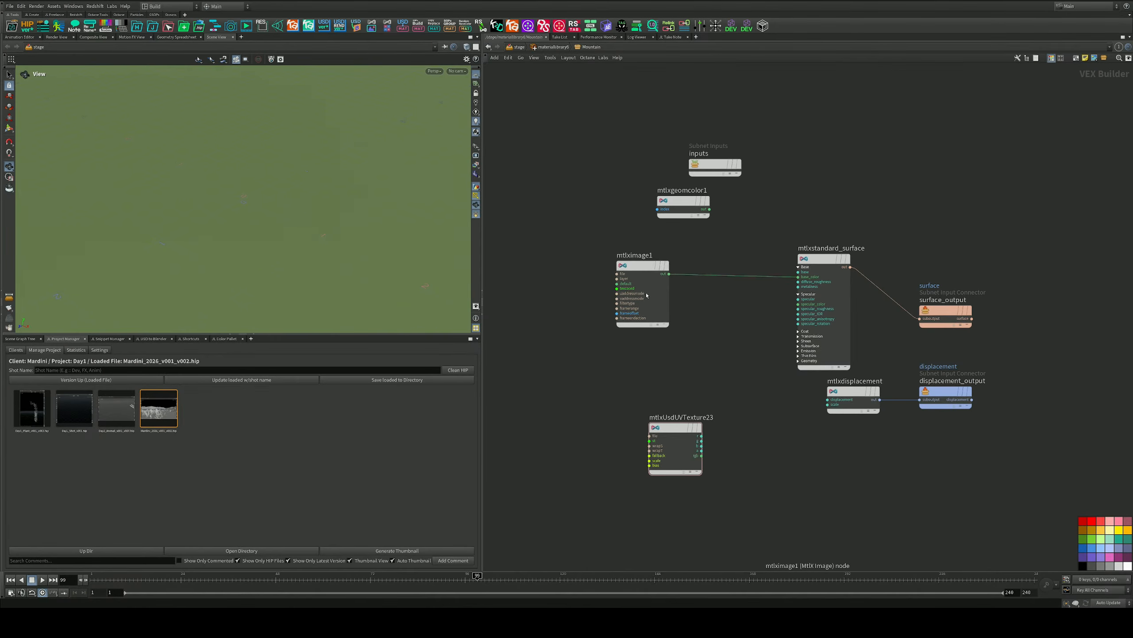
scroll(659, 302, down, 1)
Frame the whole terrain in the viewport and render it with Redshift
key(space+g)
drag(296, 214, 260, 222)
scroll(260, 221, up, 5)
click(433, 71)
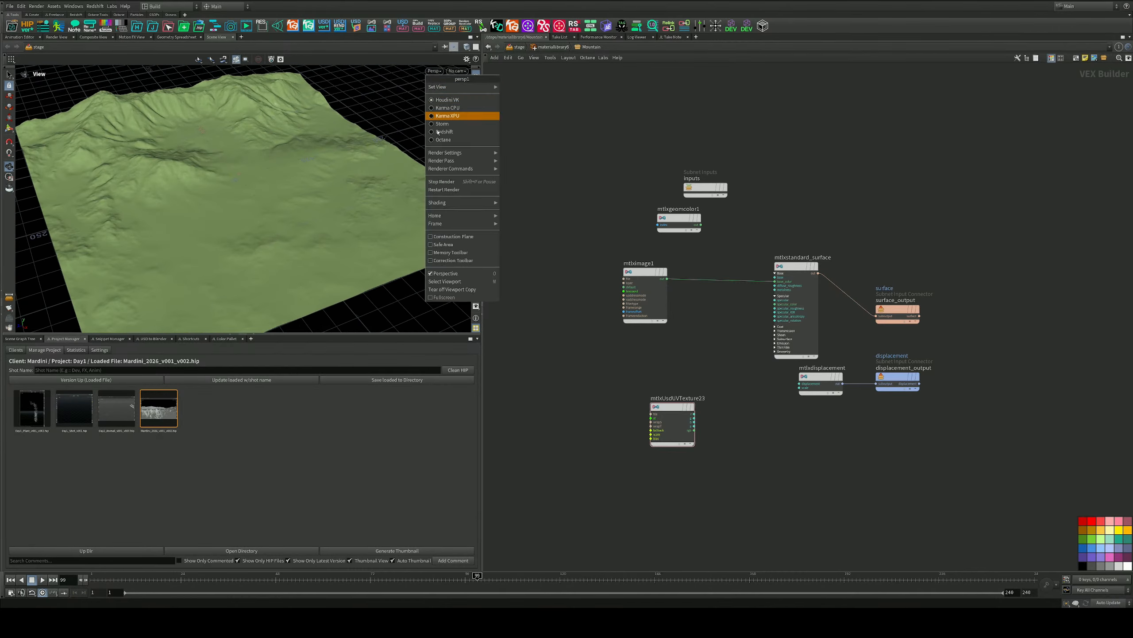
click(440, 132)
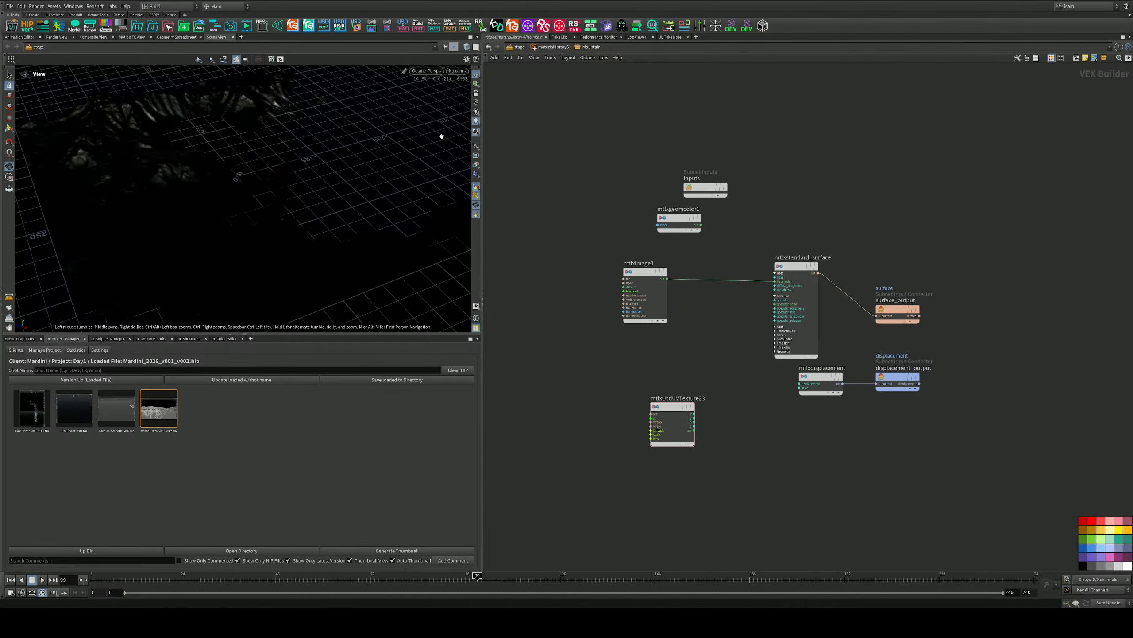
click(427, 71)
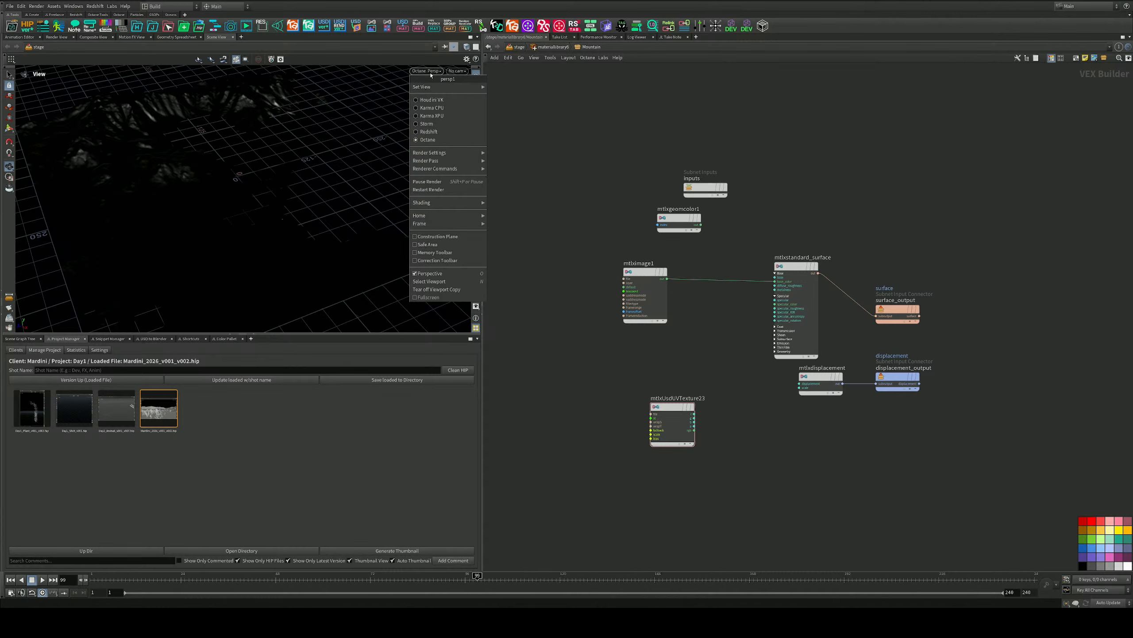
click(442, 131)
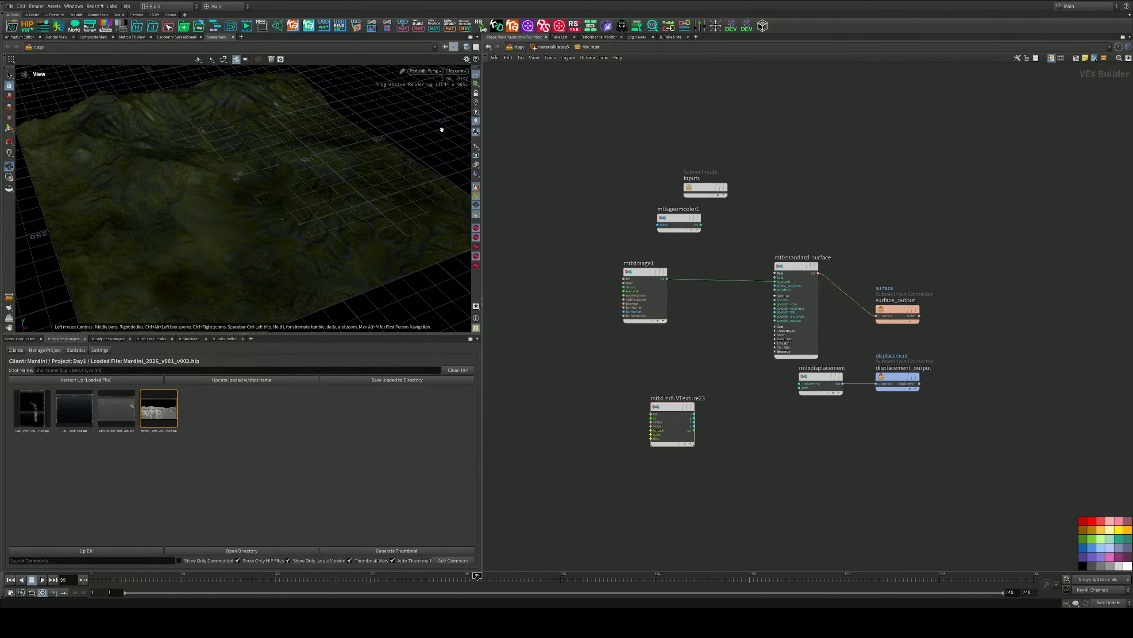
Hide the viewport's reference grid and compare the viewport lighting modes in the Redshift render
click(476, 75)
click(476, 112)
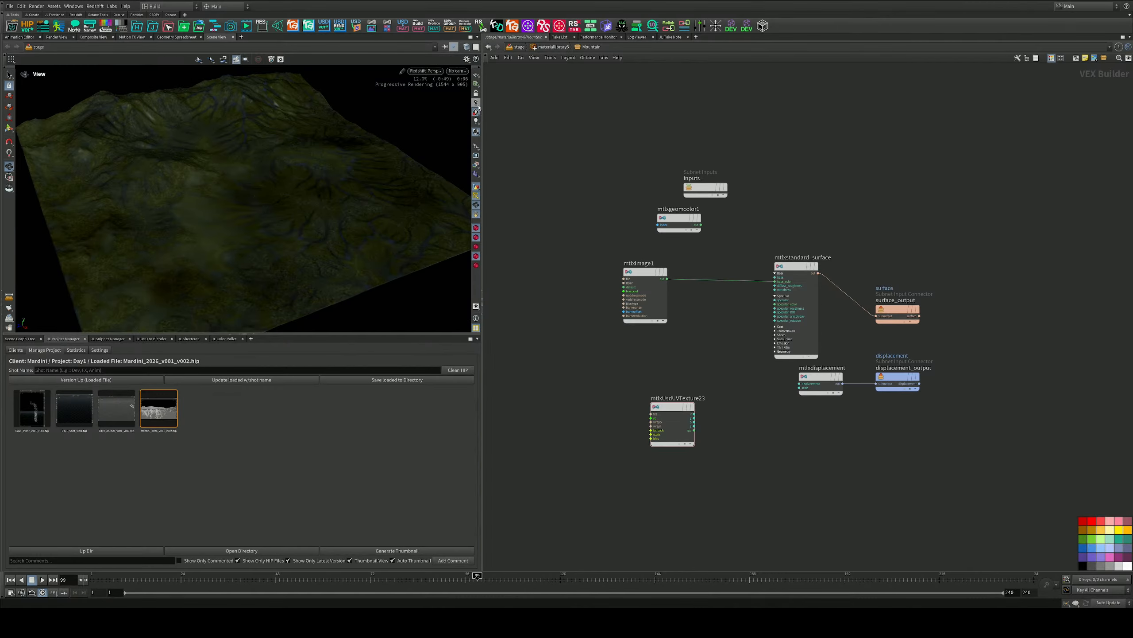
click(476, 102)
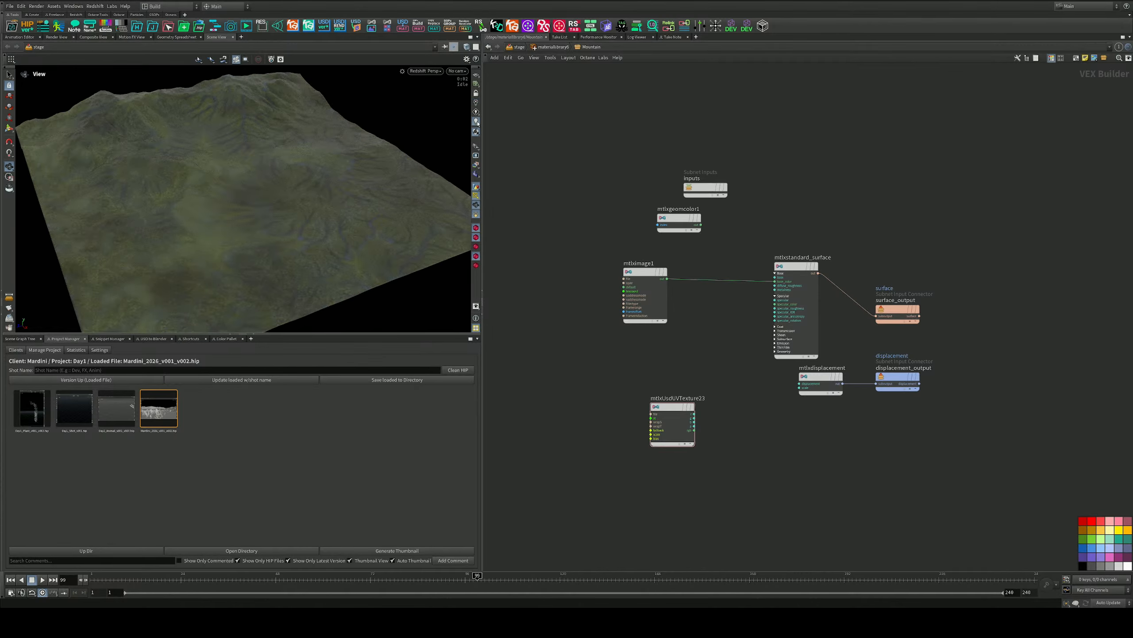
click(476, 121)
Switch the viewport renderer from Redshift to Karma XPU
click(430, 72)
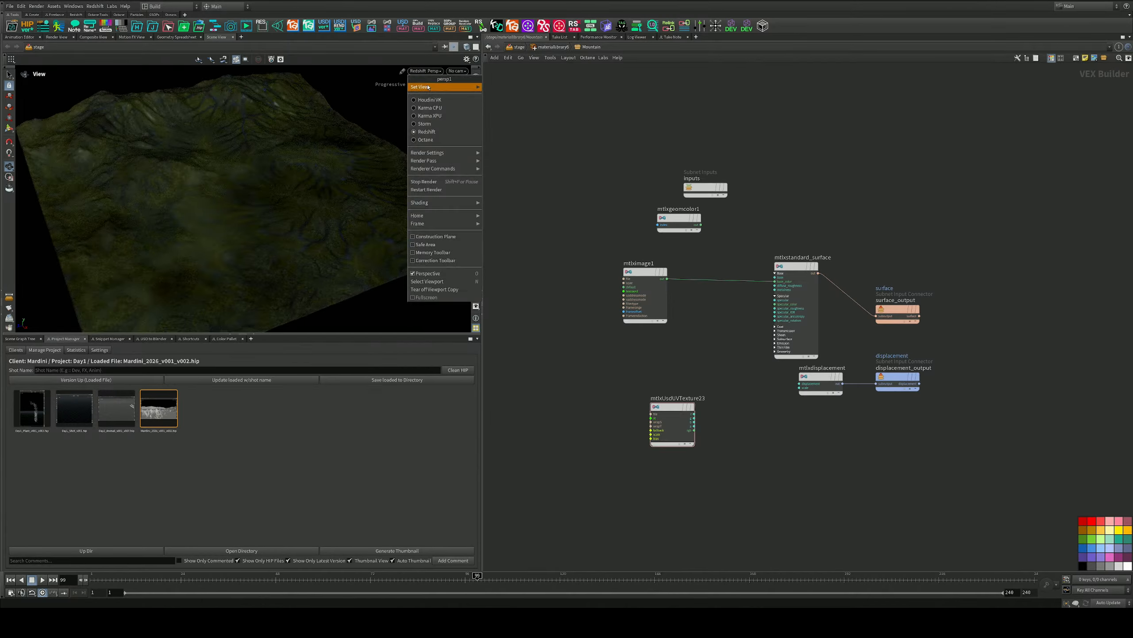
click(429, 112)
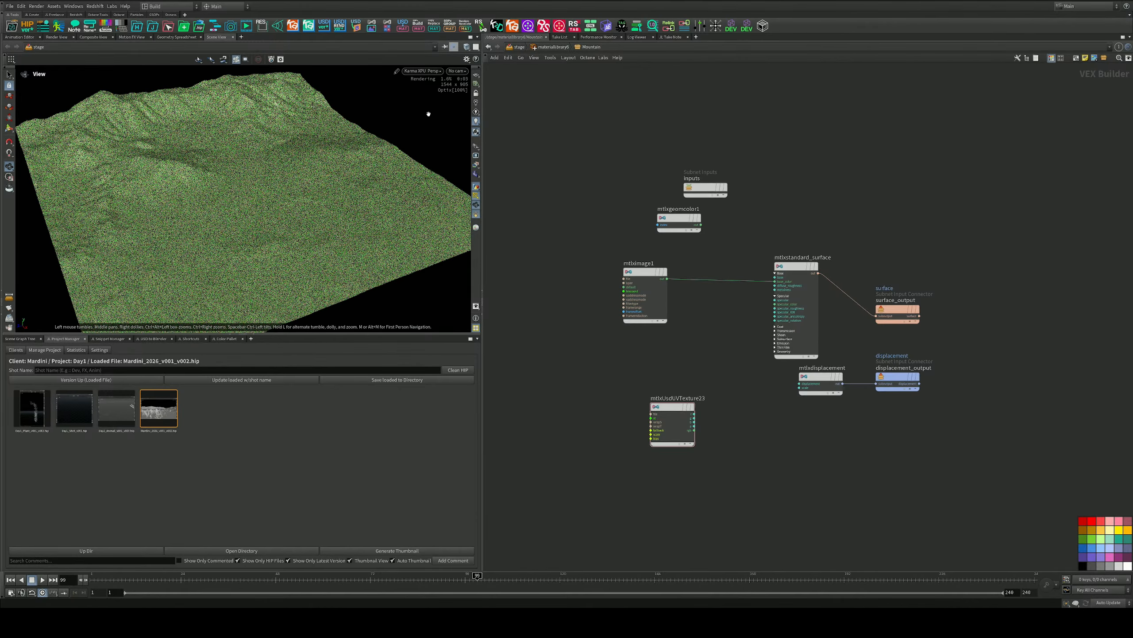
Move mtlximage1 closer to mtlxstandard_surface in the Mountain material network
scroll(739, 276, up, 3)
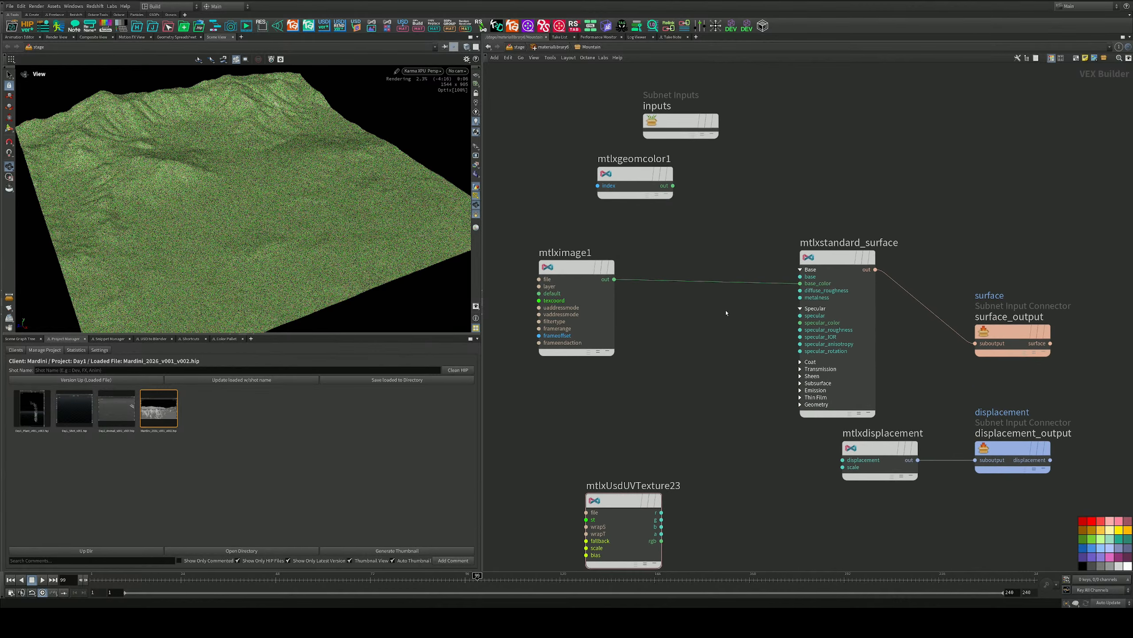
drag(573, 265, 656, 265)
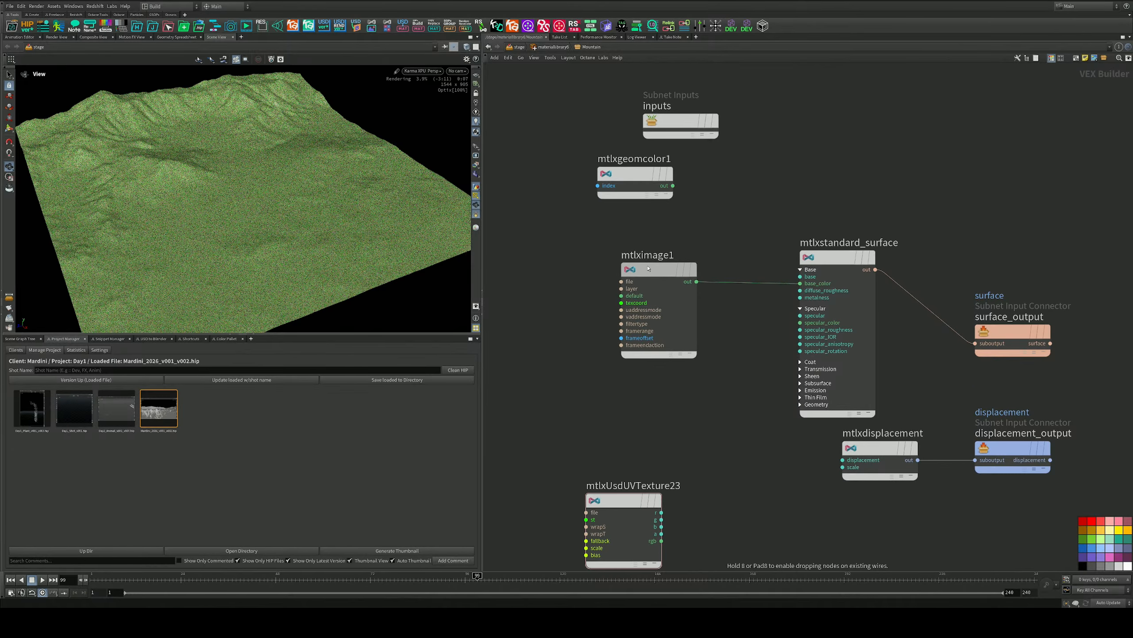
middle_drag(510, 110, 535, 155)
Leave the Mountain material network, return to the stage level and locate the DAY 5 ENVIRONMENT nodes
click(553, 46)
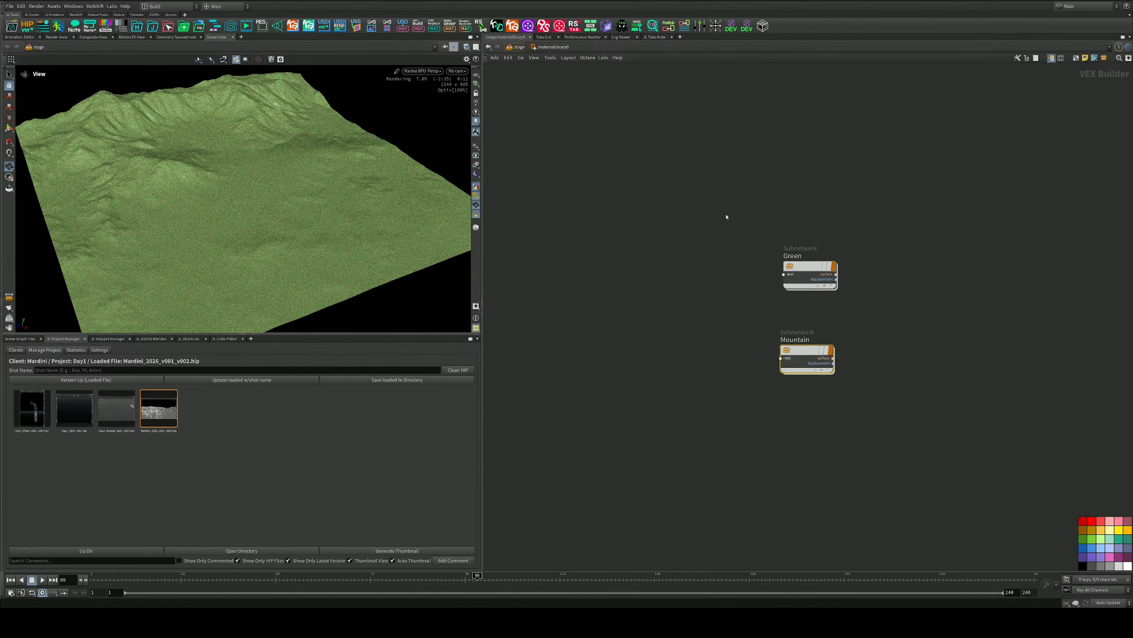
key(u)
scroll(631, 275, down, 5)
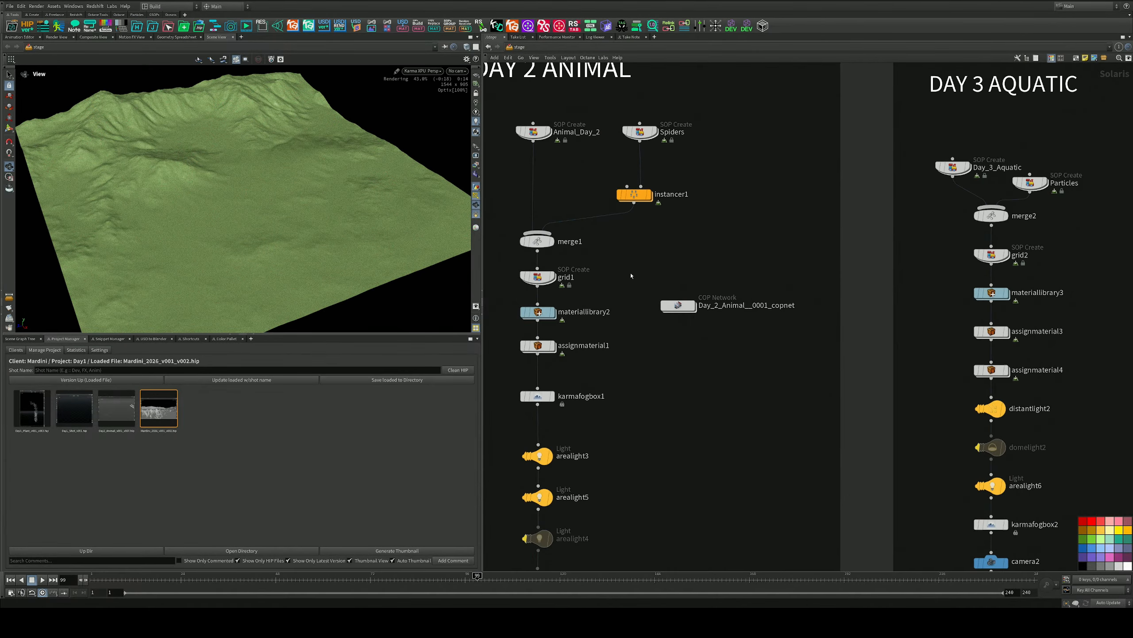
middle_drag(732, 247, 508, 304)
scroll(645, 313, down, 3)
middle_drag(1039, 290, 661, 274)
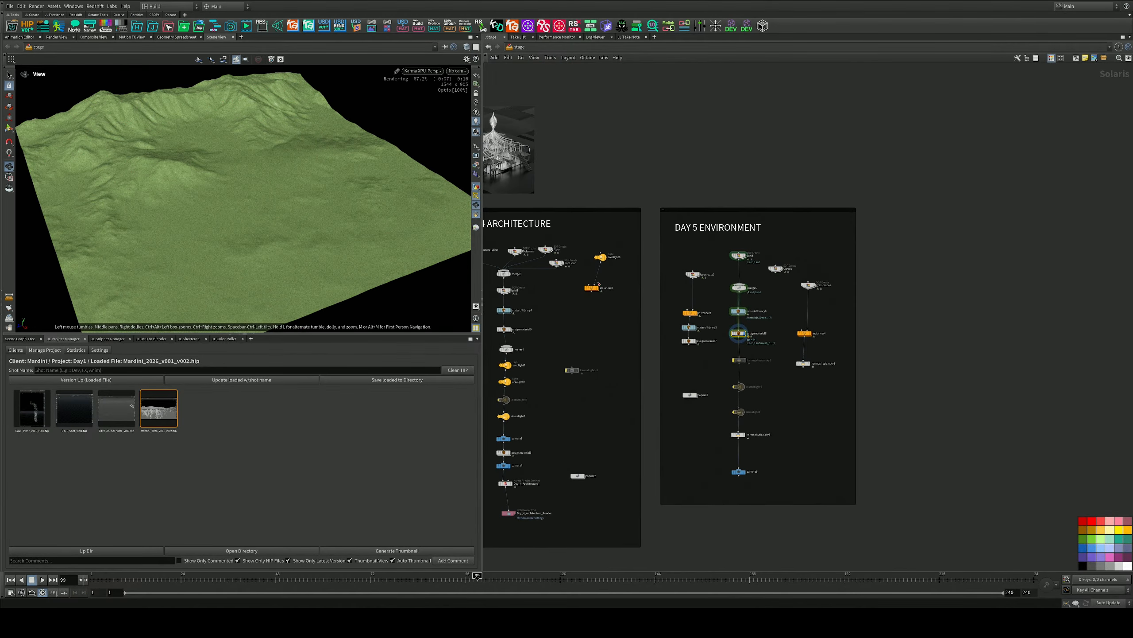
scroll(752, 266, up, 6)
scroll(741, 311, down, 3)
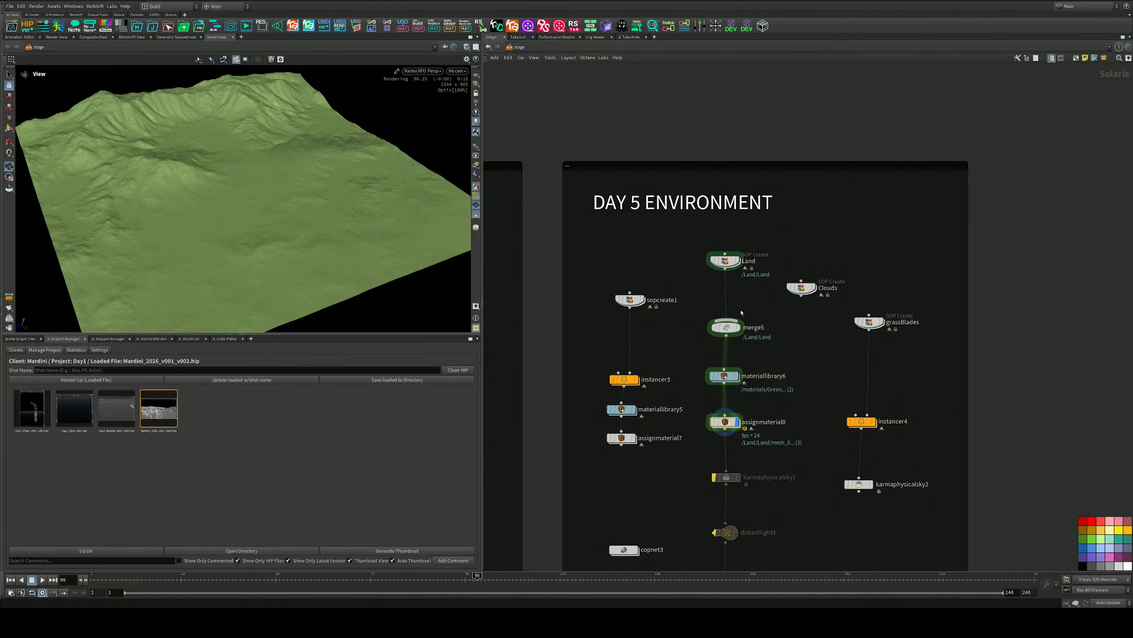
Enter the geometry network of the Land SOP Create node in the DAY 5 ENVIRONMENT group
middle_drag(739, 302, 732, 271)
drag(721, 229, 724, 223)
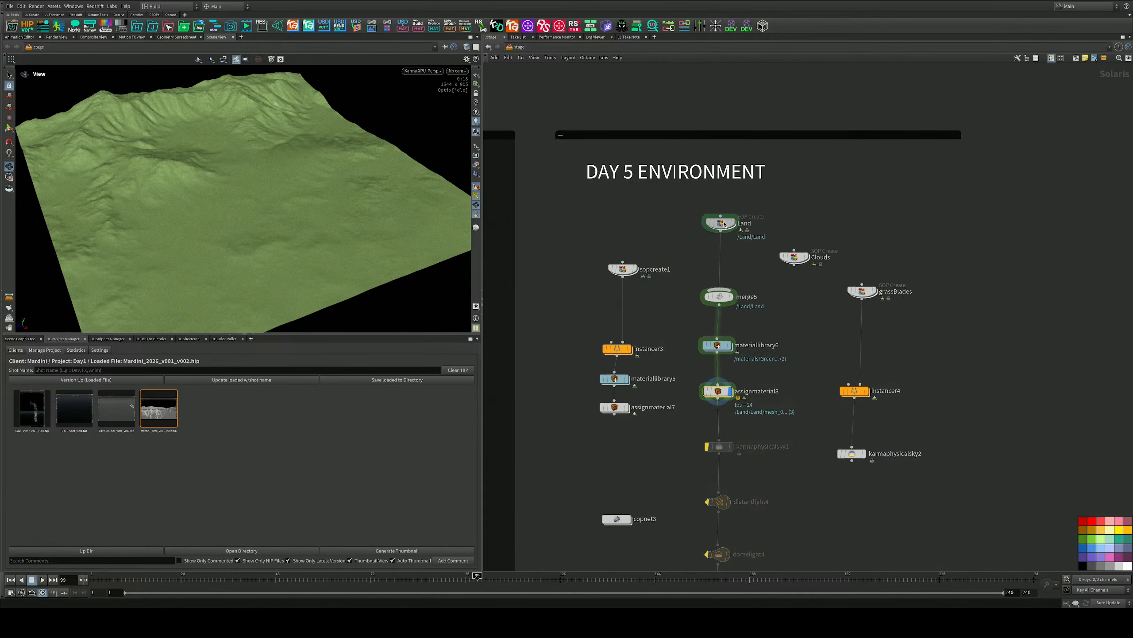
middle_drag(798, 329, 724, 297)
scroll(724, 297, down, 3)
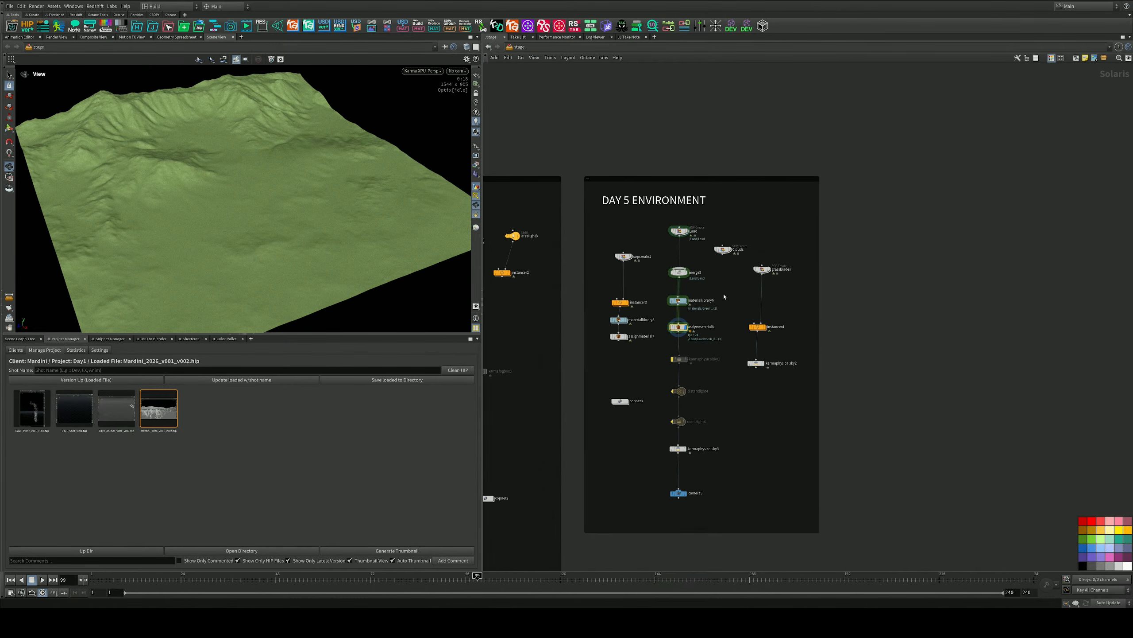
scroll(698, 356, up, 5)
middle_drag(704, 340, 712, 318)
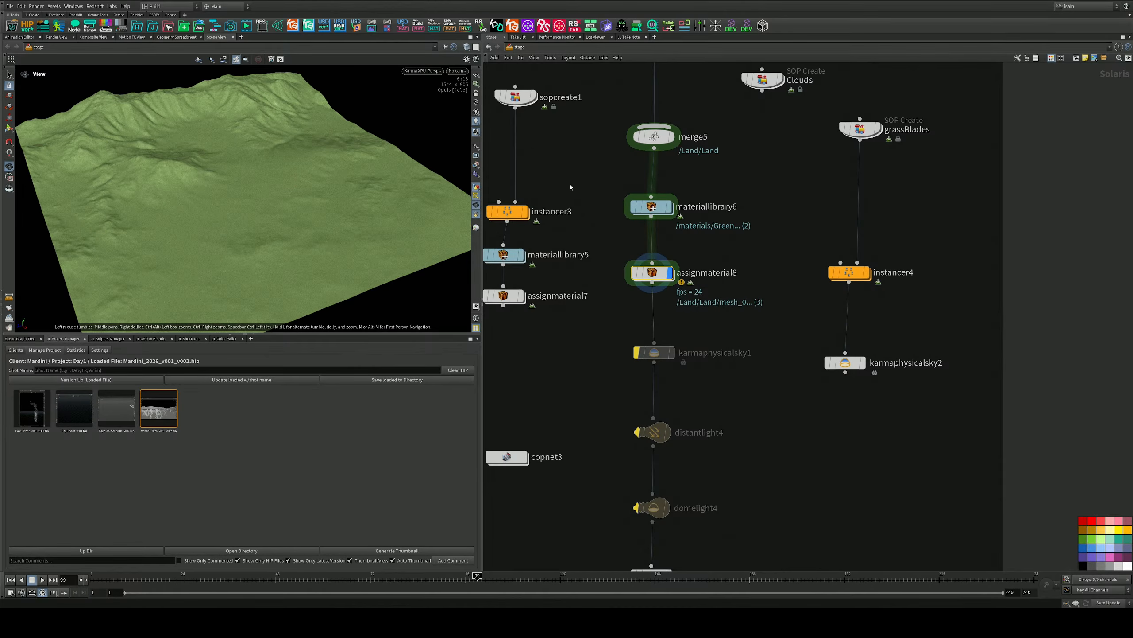
middle_drag(580, 183, 720, 410)
scroll(718, 332, up, 2)
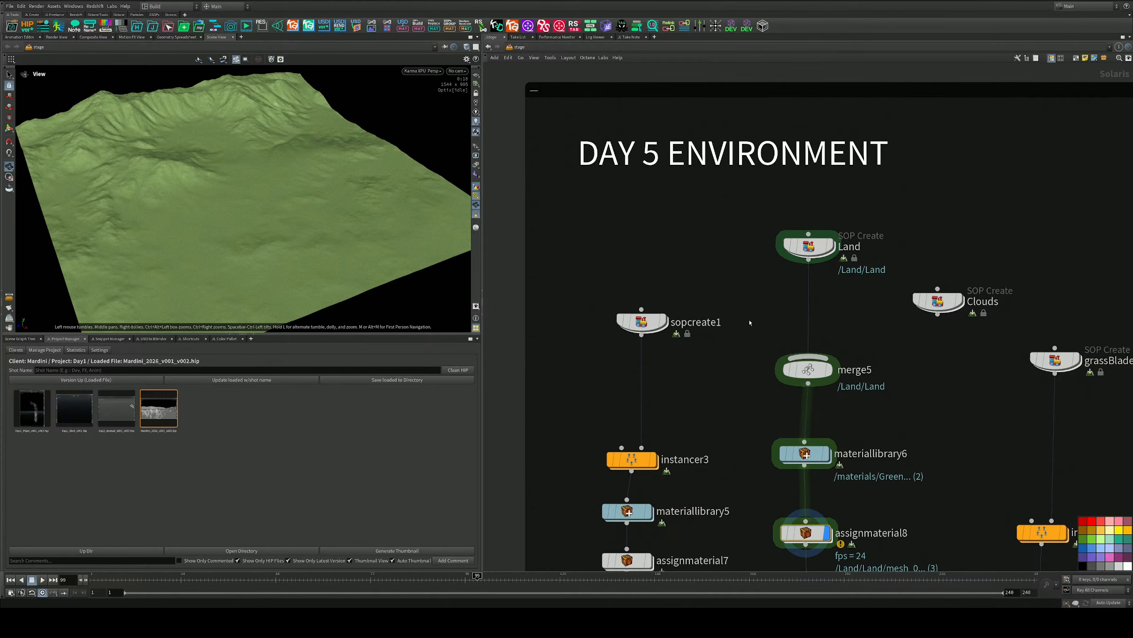
mouse_move(824, 250)
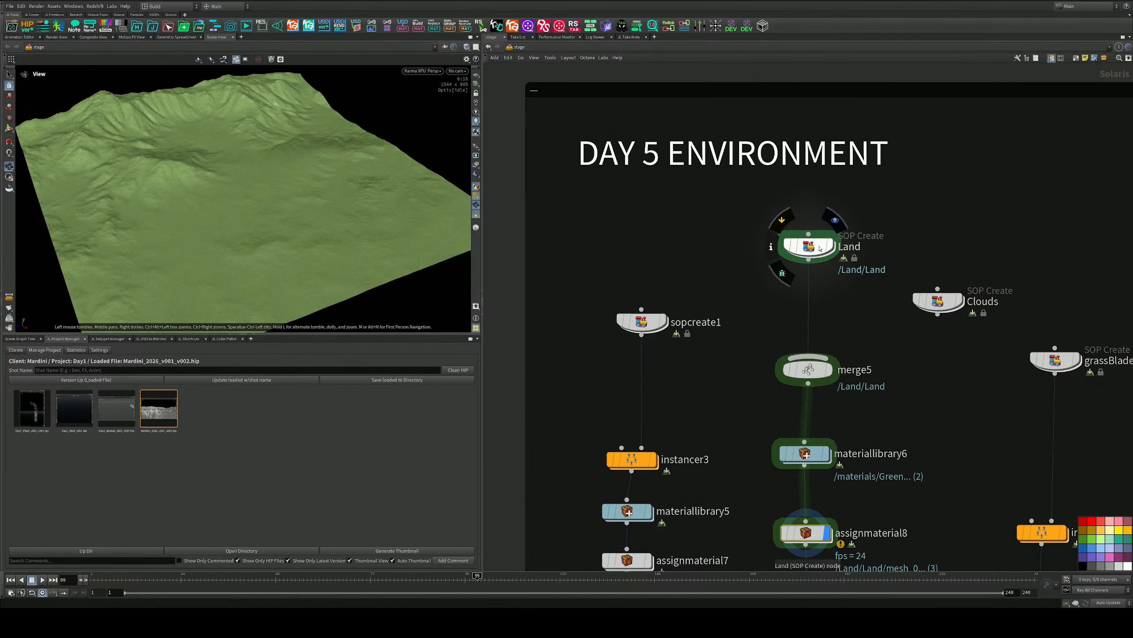
double_click(820, 248)
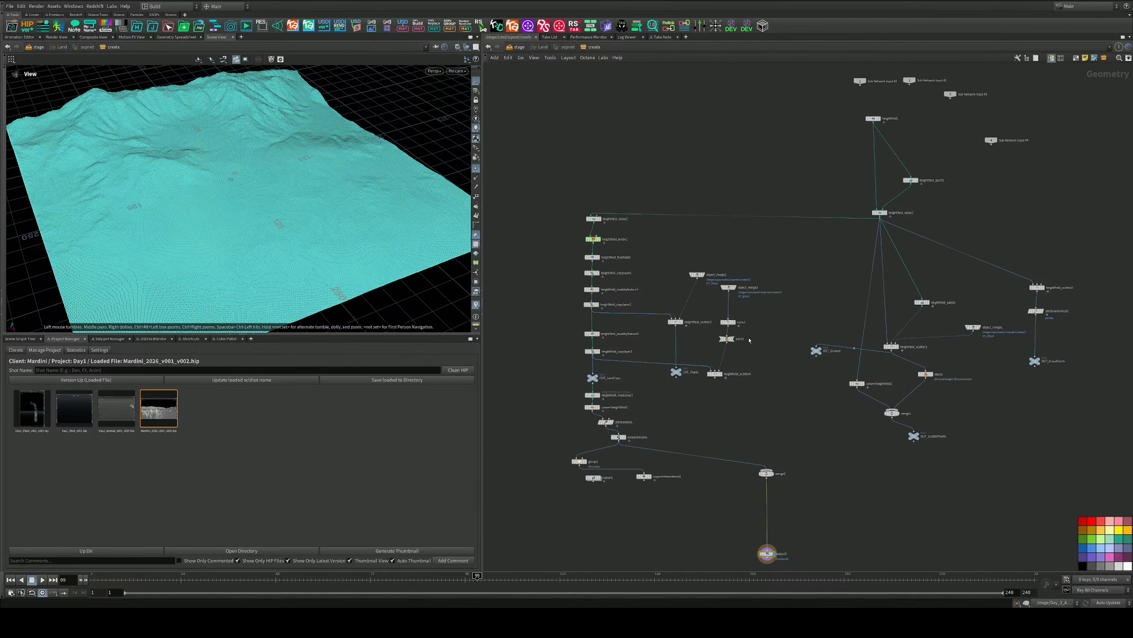
Turn off the cyan overlay on the terrain, hide the viewport's reference grid and inspect the terrain color
middle_drag(756, 339, 736, 285)
click(476, 170)
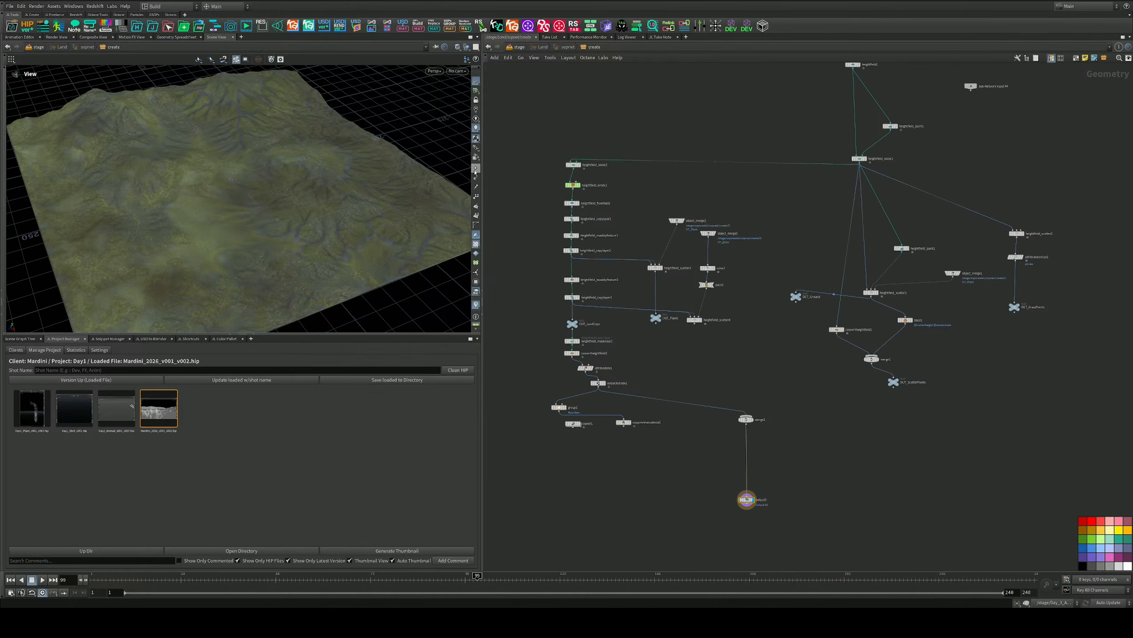
drag(385, 277, 296, 216)
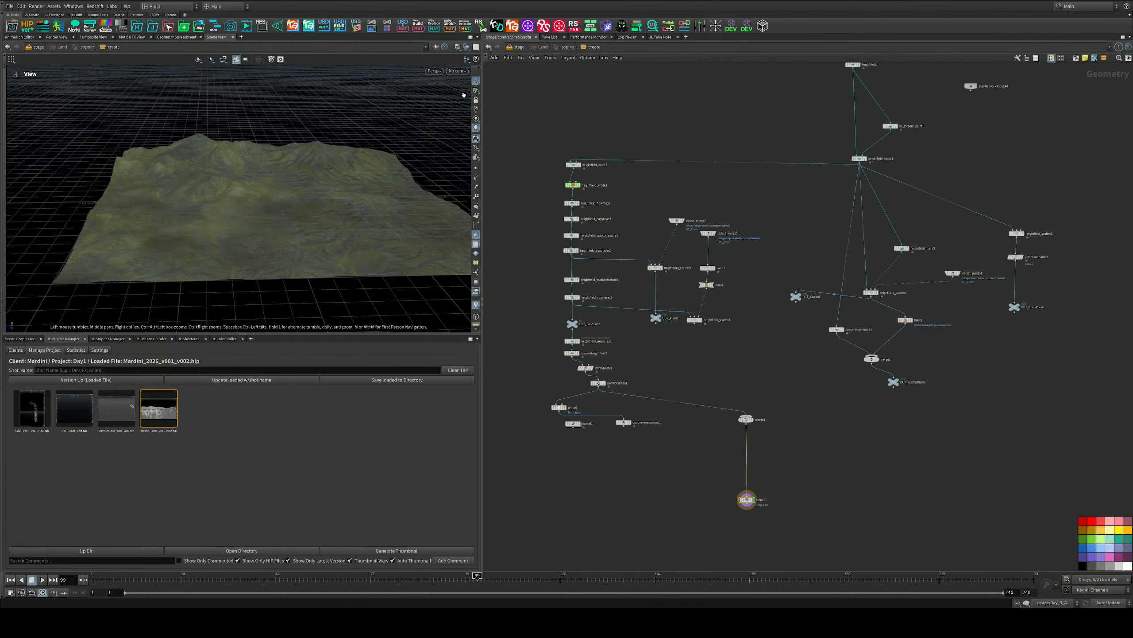
click(475, 82)
middle_drag(352, 245, 316, 219)
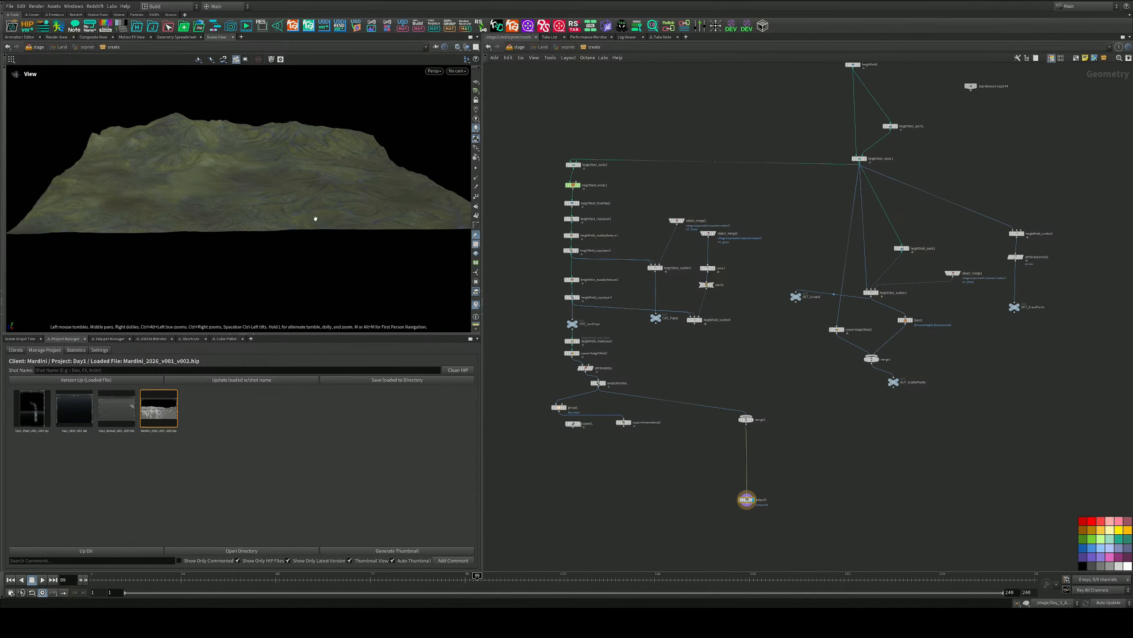
drag(309, 220, 273, 246)
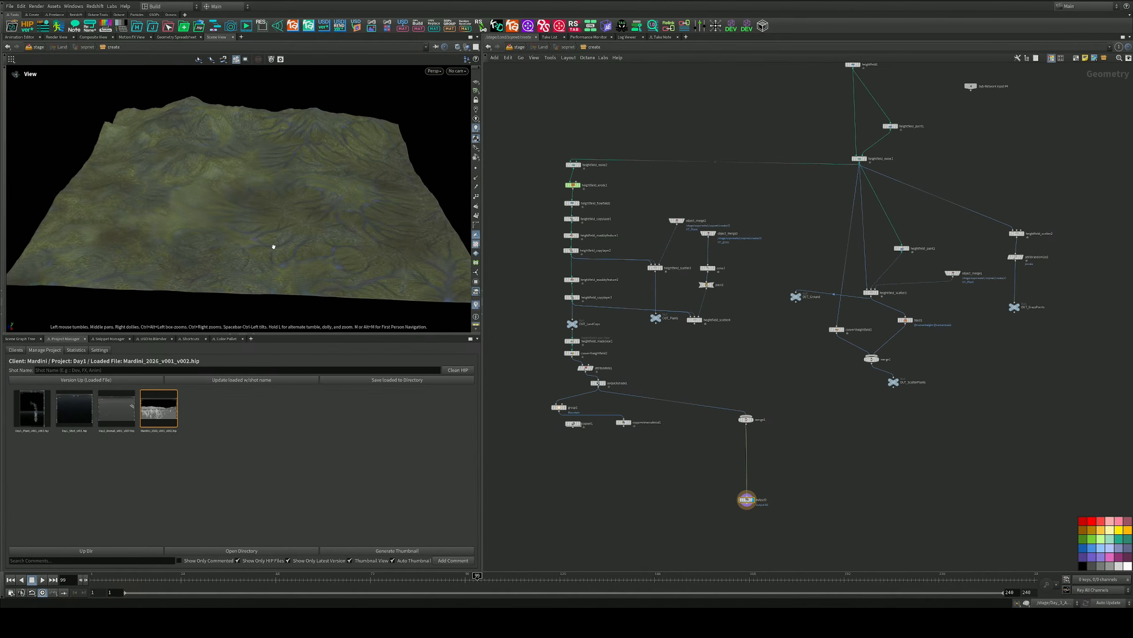
Display the output of uvquickshade1 in the viewport to check the terrain at that point in the chain
scroll(787, 440, up, 6)
middle_drag(564, 273, 789, 422)
scroll(790, 423, down, 3)
middle_drag(651, 380, 693, 363)
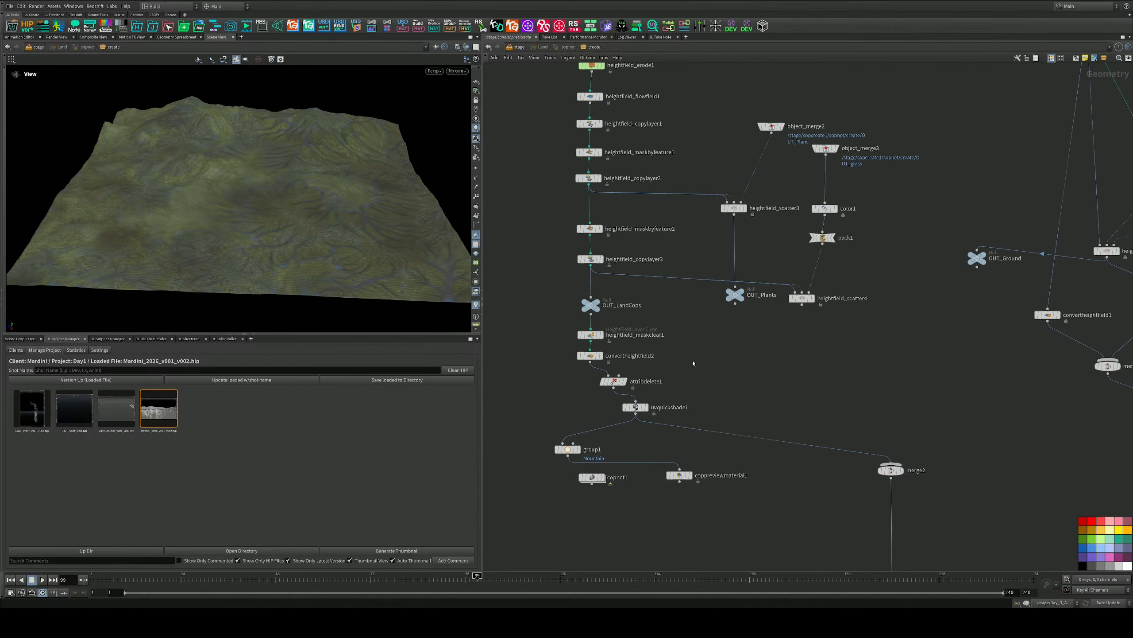
scroll(696, 357, up, 5)
scroll(702, 357, down, 3)
middle_drag(661, 400, 709, 348)
drag(660, 382, 633, 383)
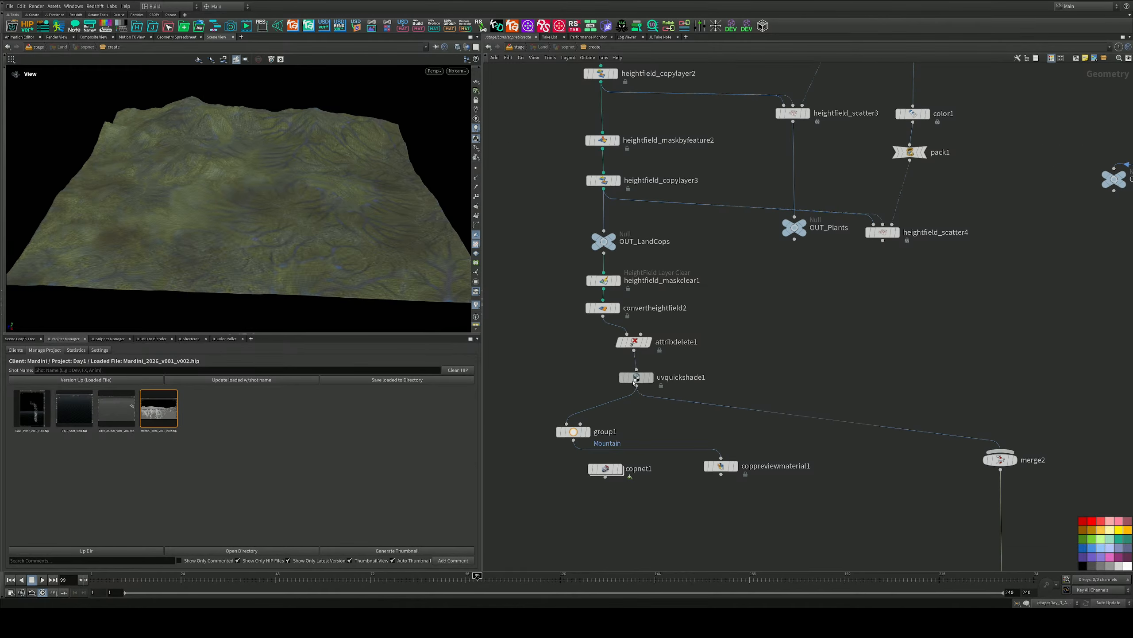
click(634, 383)
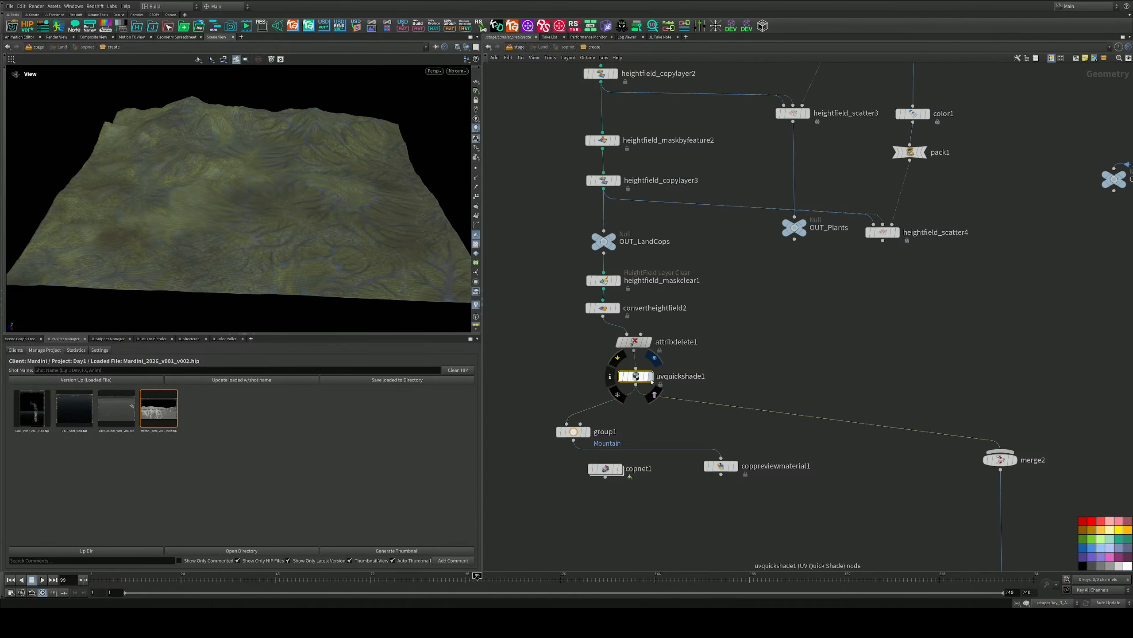
click(651, 378)
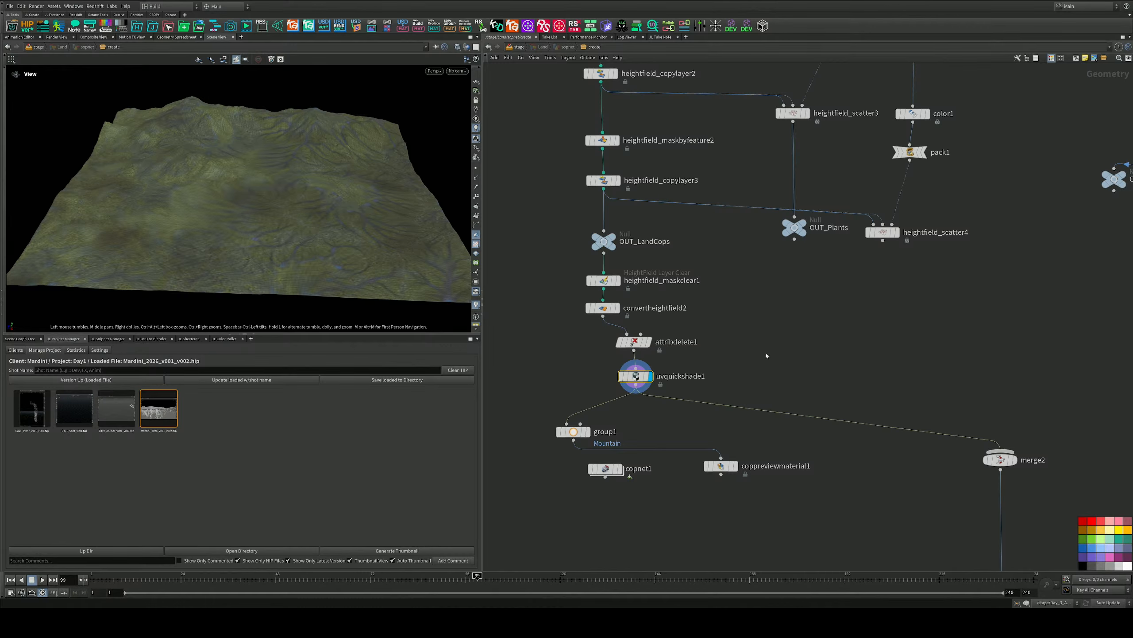
Display coppreviewmaterial1 and wire its output into merge2 in place of the uvquickshade1 connection
middle_drag(766, 356, 744, 347)
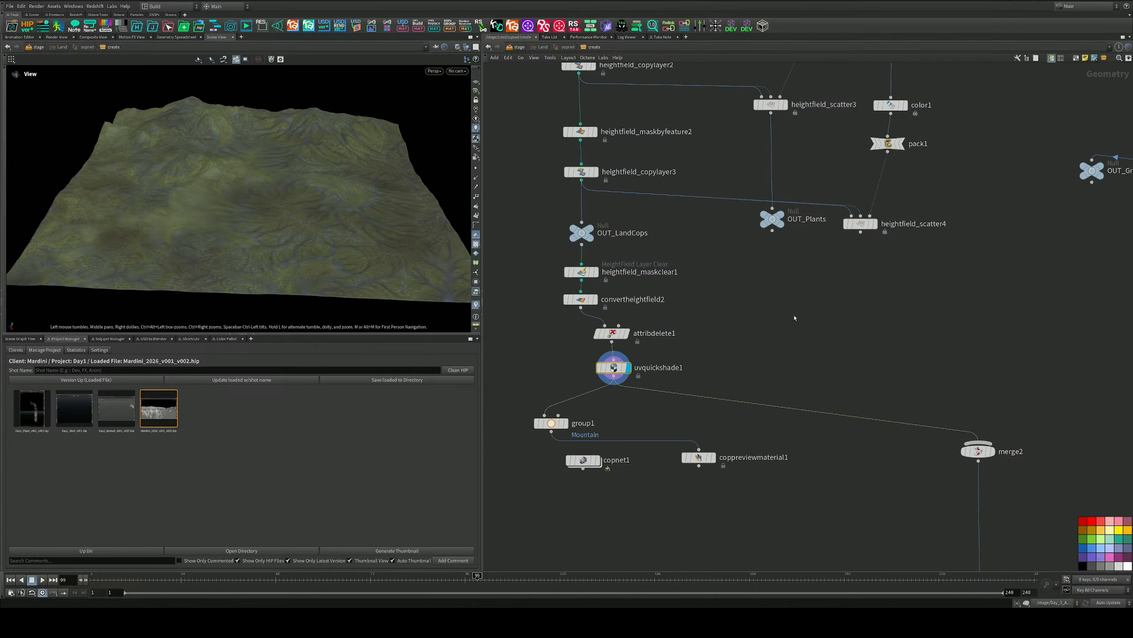
middle_drag(795, 317, 801, 300)
middle_drag(1038, 428, 961, 365)
middle_drag(711, 364, 870, 367)
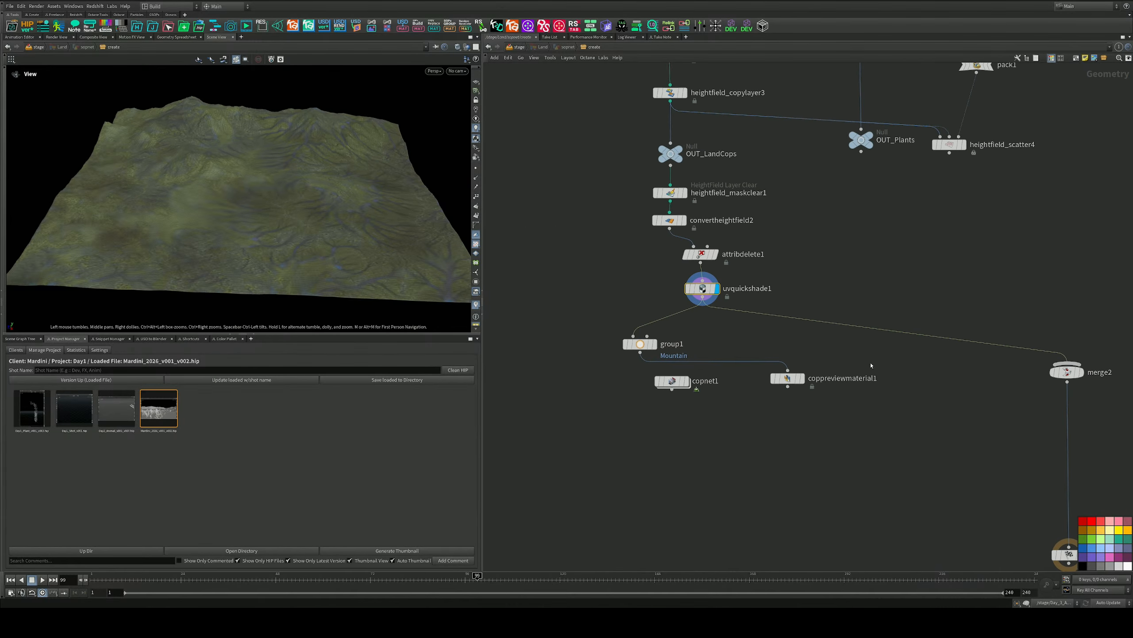
click(802, 380)
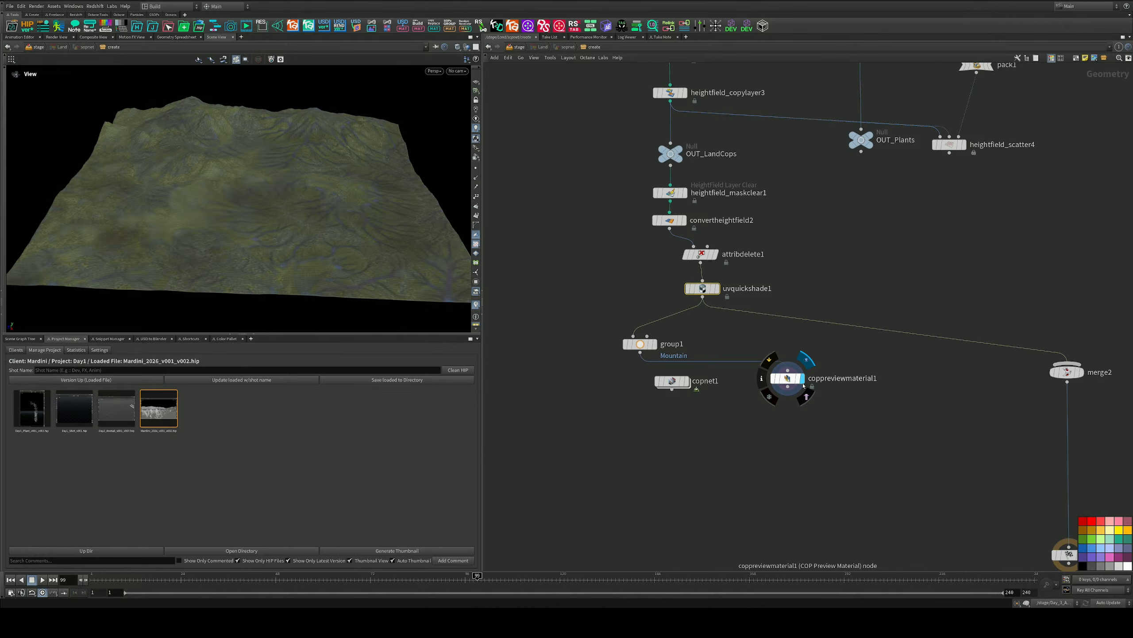
click(784, 378)
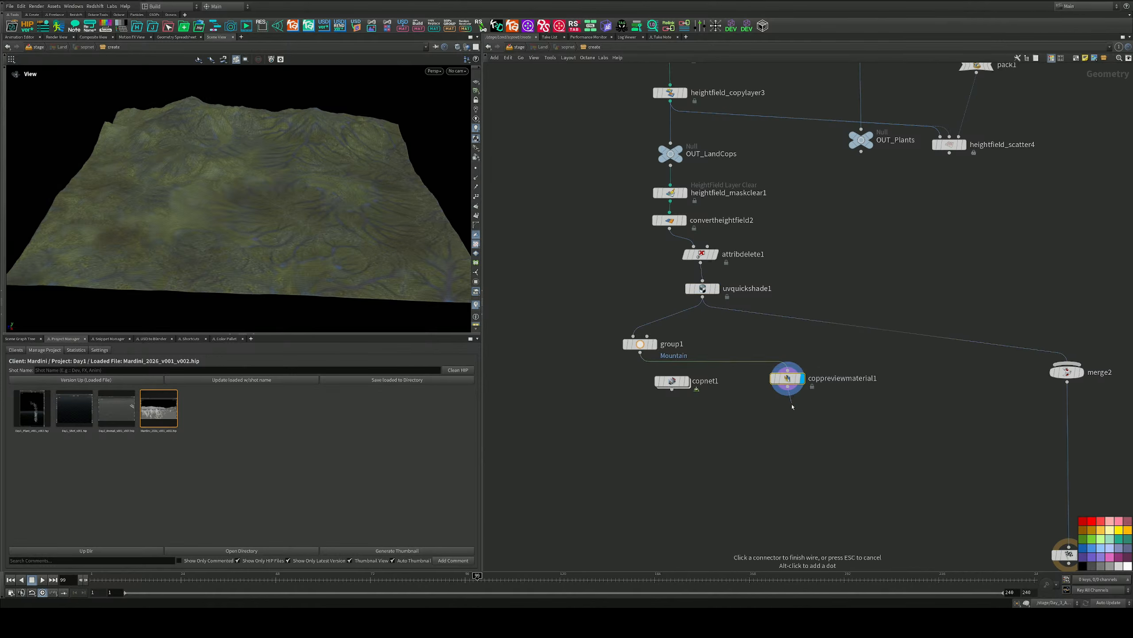
drag(868, 329, 792, 392)
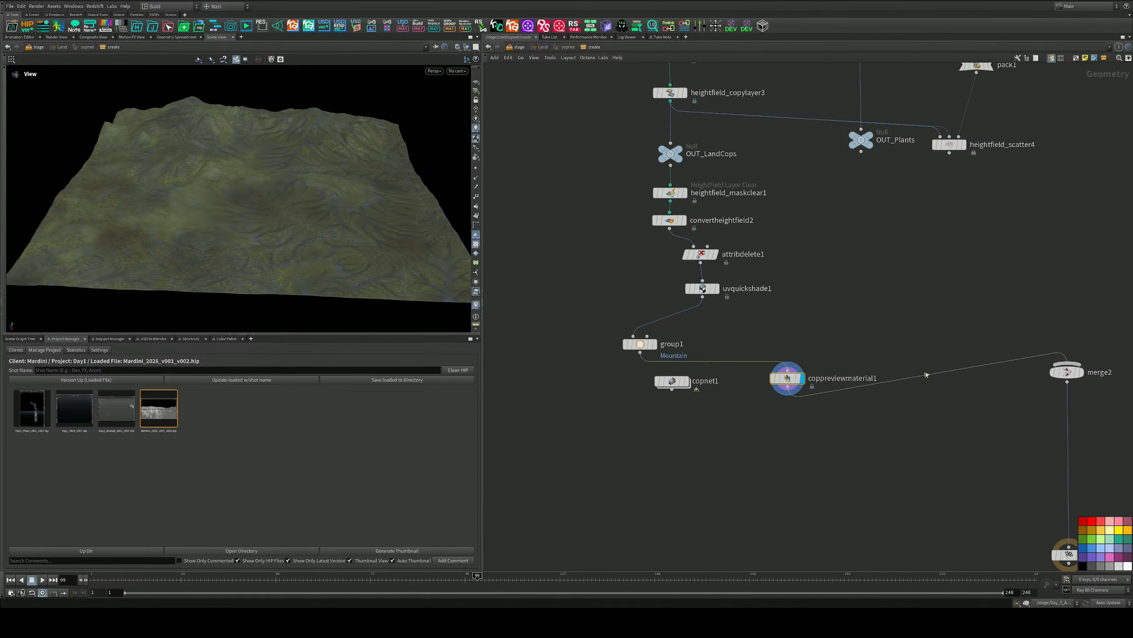
Move copnet1 lower in the network and set the display flag on output0
mouse_move(326, 179)
mouse_down()
mouse_move(339, 205)
mouse_move(430, 195)
mouse_move(402, 257)
mouse_move(334, 188)
mouse_up()
middle_drag(693, 377, 671, 322)
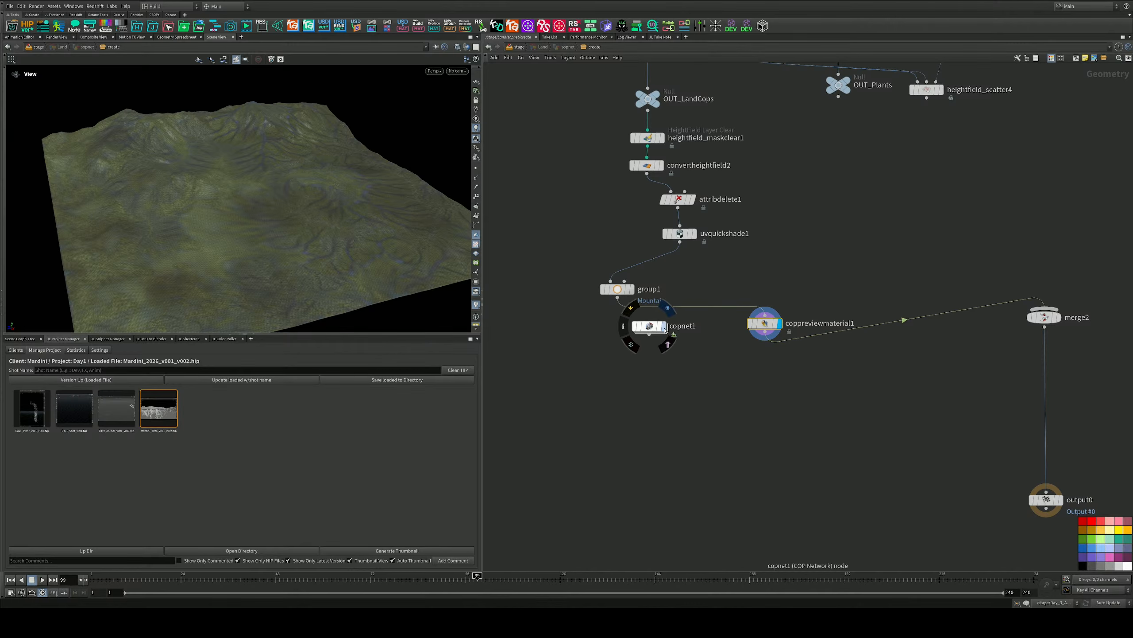
drag(667, 325, 680, 385)
middle_drag(1034, 424, 840, 355)
click(866, 430)
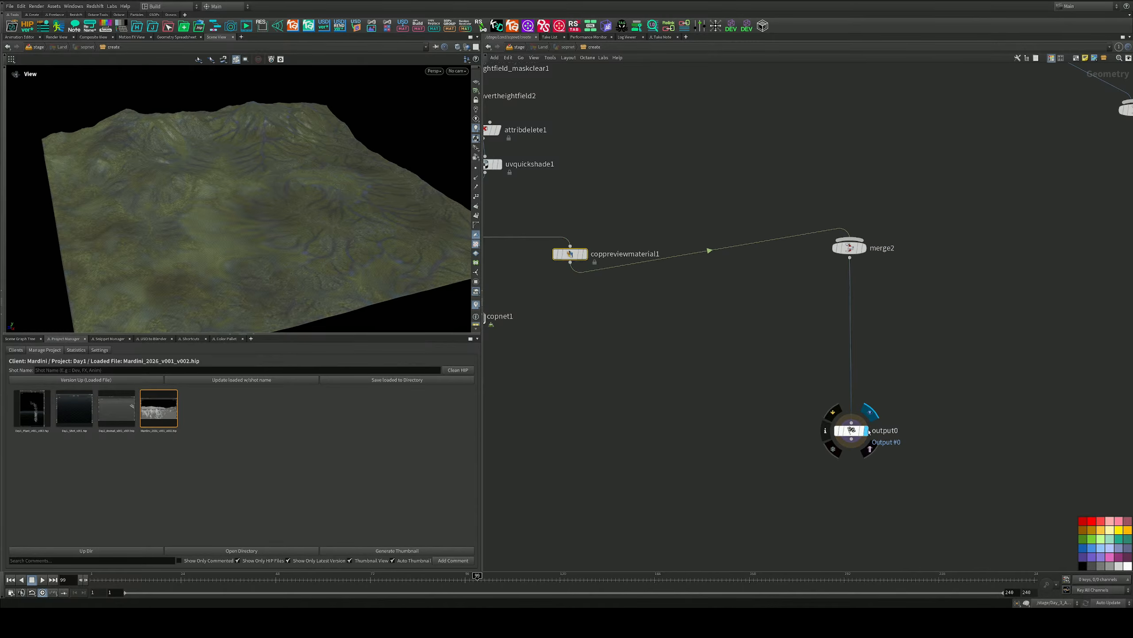
Open the copnet1 COP network and locate its FINAL_COLOR null
middle_drag(666, 339, 880, 364)
scroll(793, 278, up, 3)
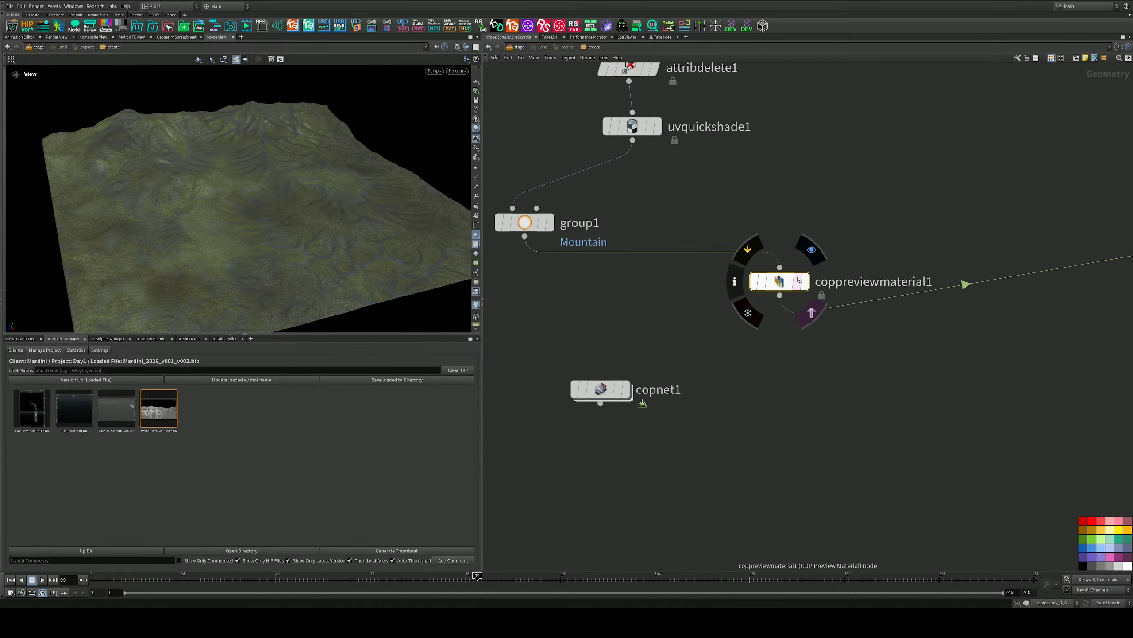
double_click(601, 389)
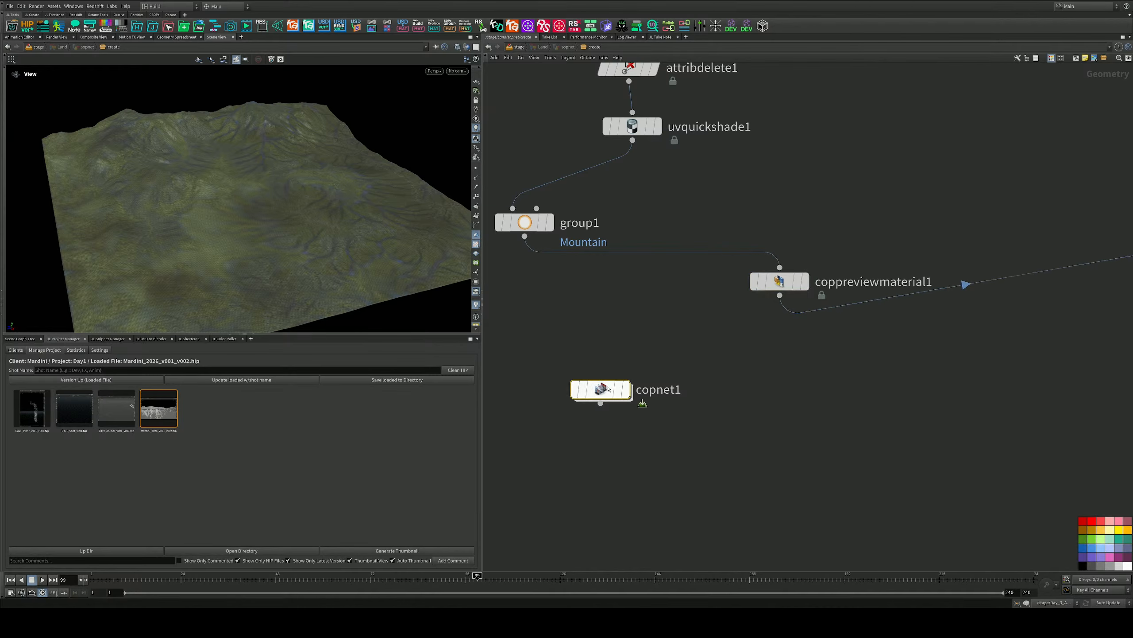
scroll(821, 283, up, 8)
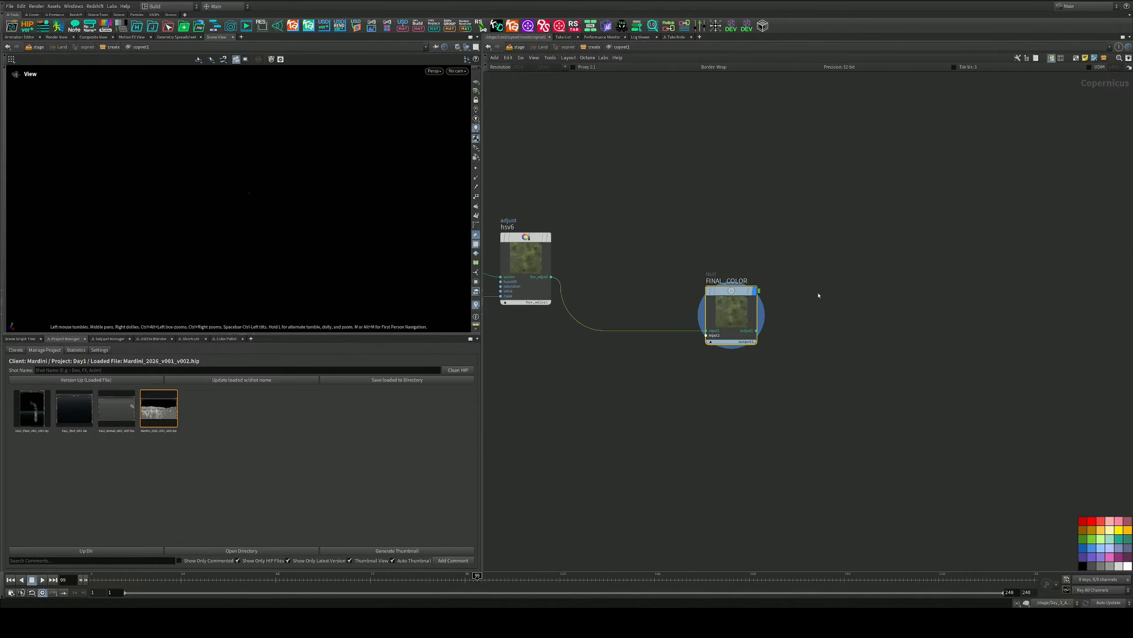
Add a ROP Image Output node beside FINAL_COLOR and connect FINAL_COLOR's output1 to it
key(Tab)
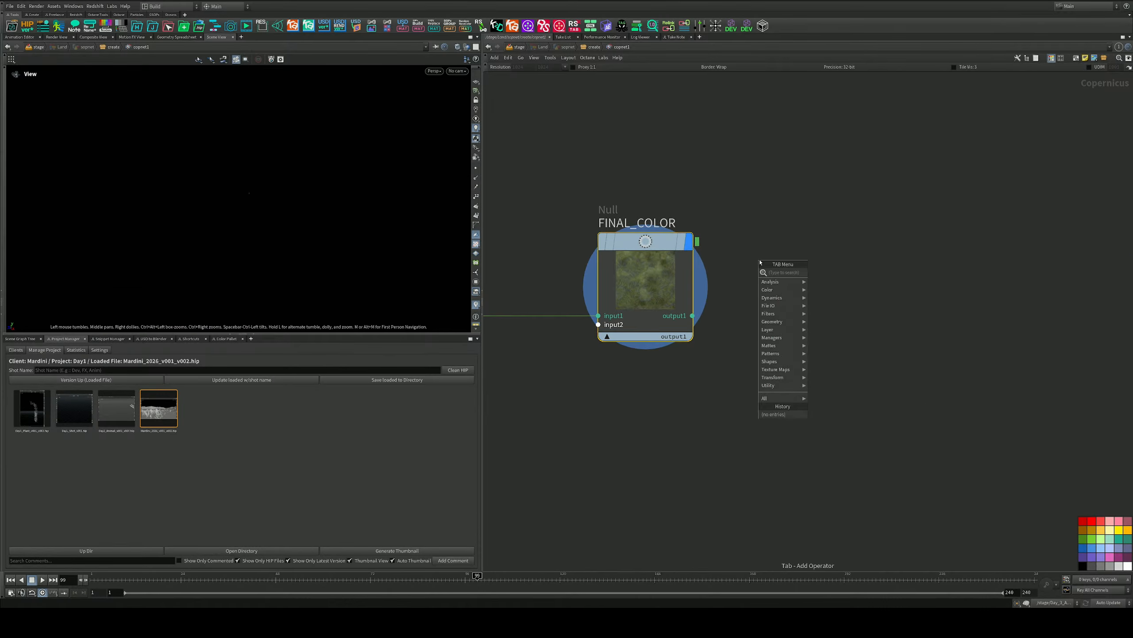
text(rop)
key(BackSpace)
key(BackSpace)
key(BackSpace)
key(BackSpace)
key(BackSpace)
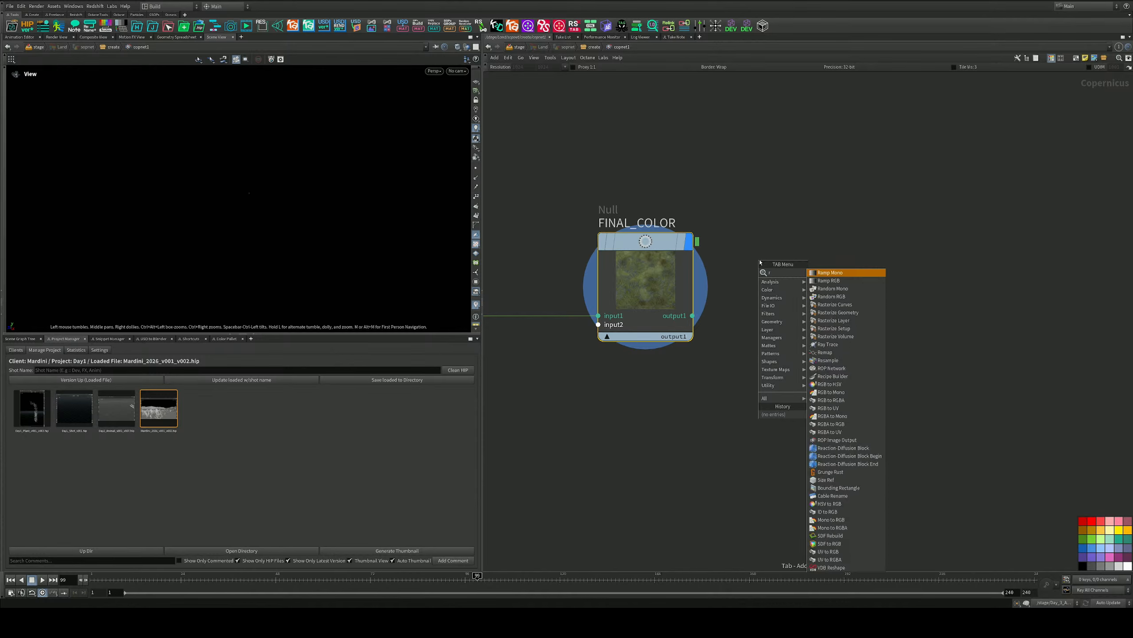
text(rop)
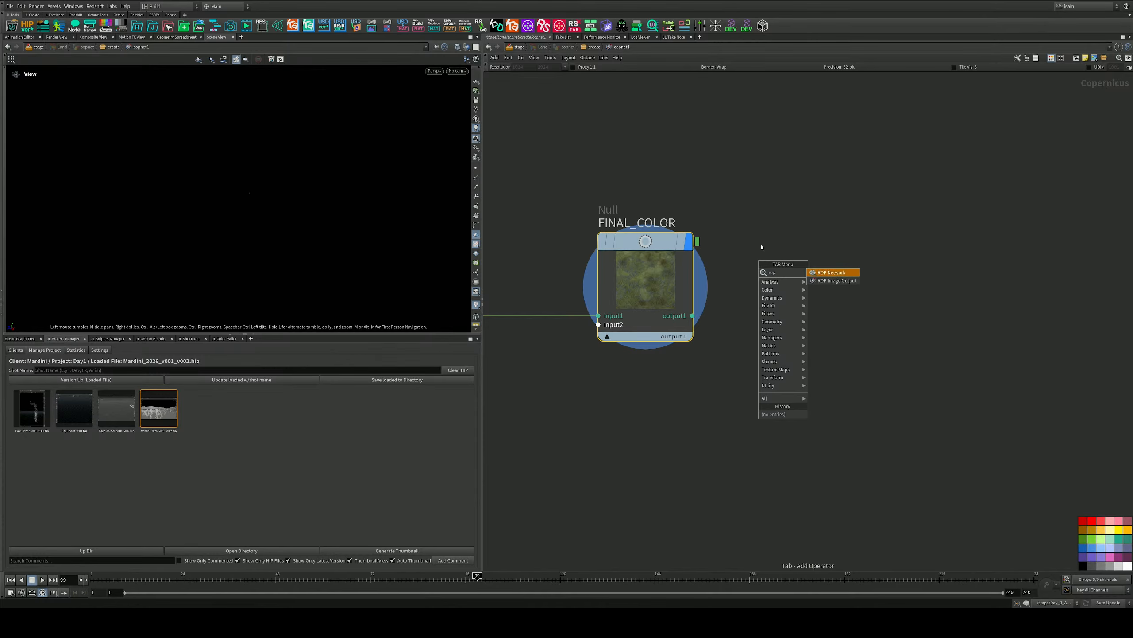
click(827, 284)
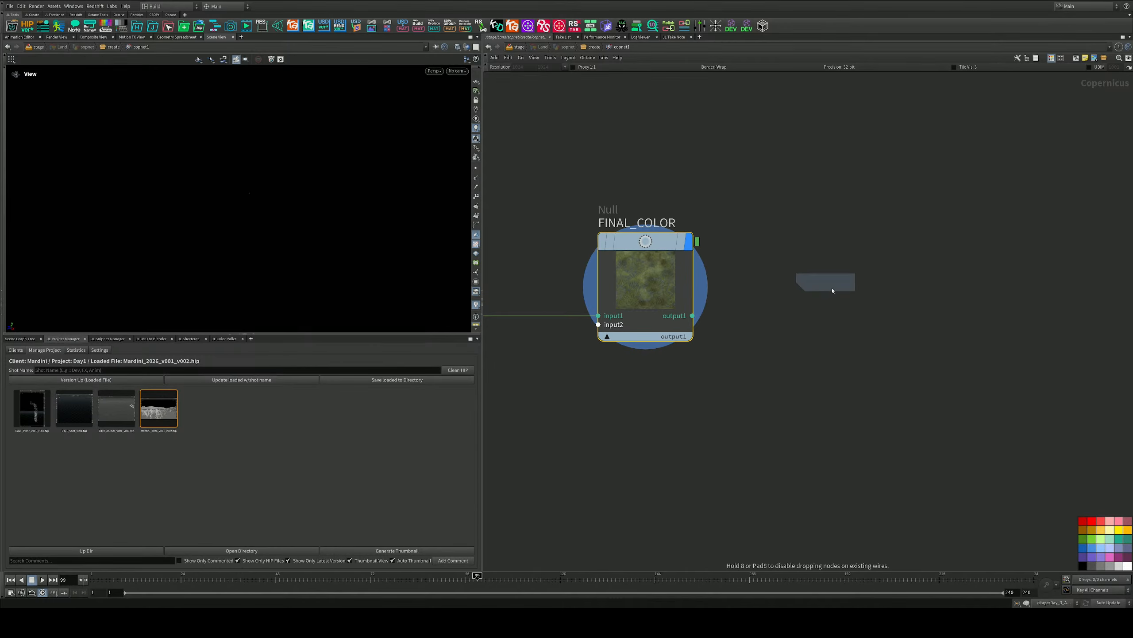
click(816, 351)
drag(709, 319, 888, 344)
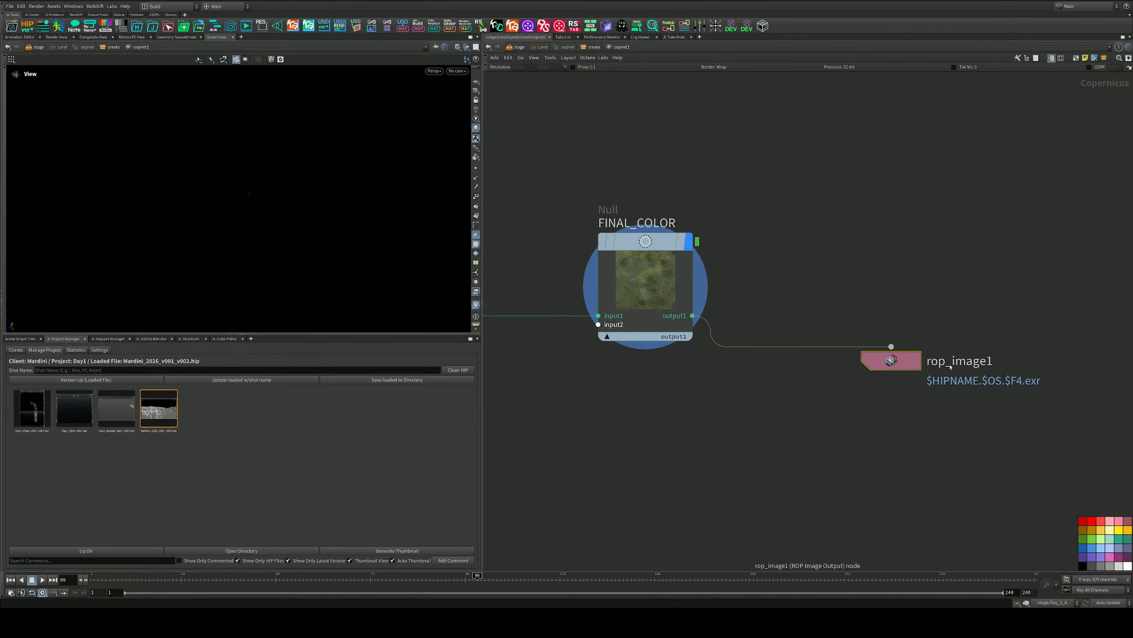
Set the Output File of the rop_image1 node to $HIP/Terrain/$OS.exr
key(p)
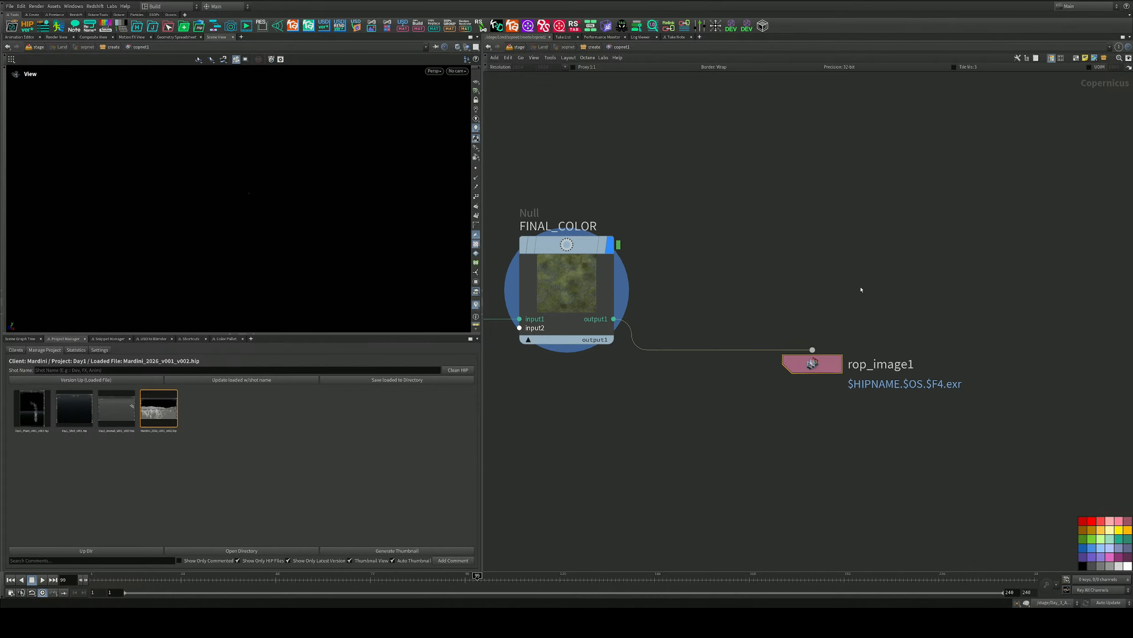
click(1029, 155)
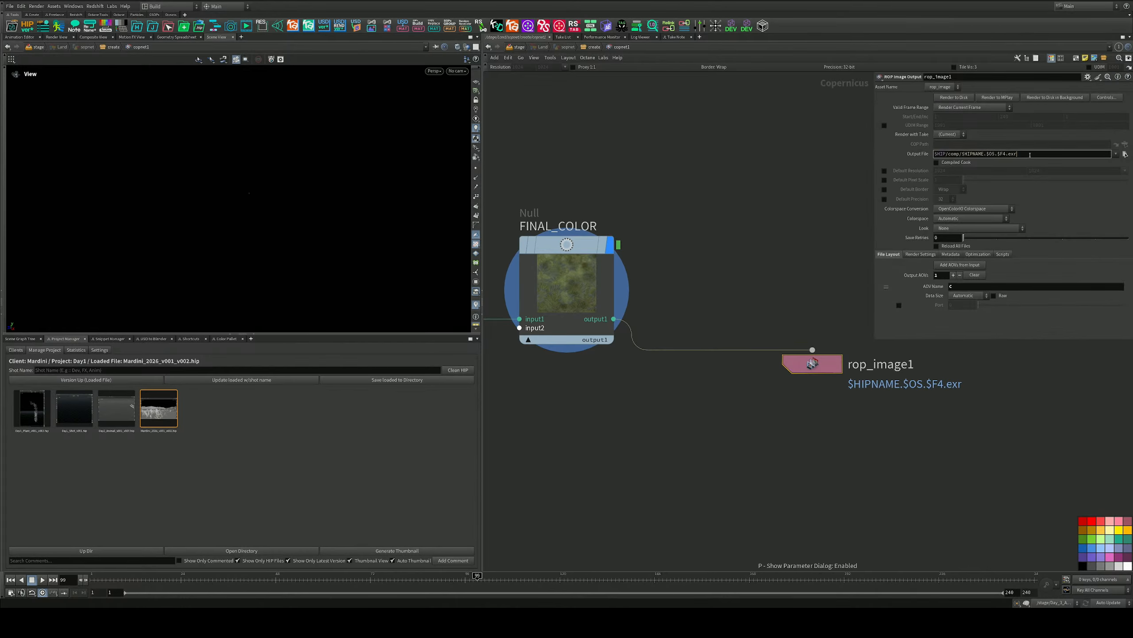
key(BackSpace)
key(BackSpace)
key(BackSpace)
key(BackSpace)
key(Left)
key(Left)
key(BackSpace)
key(BackSpace)
key(BackSpace)
key(BackSpace)
key(BackSpace)
key(BackSpace)
key(BackSpace)
key(BackSpace)
key(BackSpace)
key(BackSpace)
key(BackSpace)
key(BackSpace)
key(BackSpace)
text(Terrain)
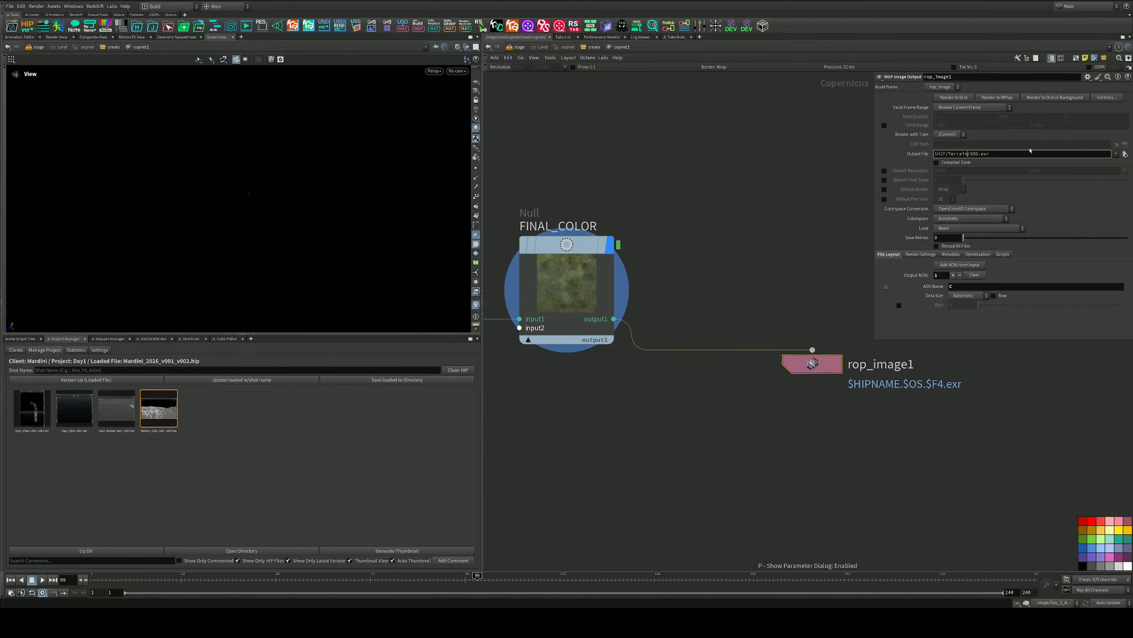
click(930, 468)
Rename the ROP Image Output node to Terrain and render its image to disk
click(882, 364)
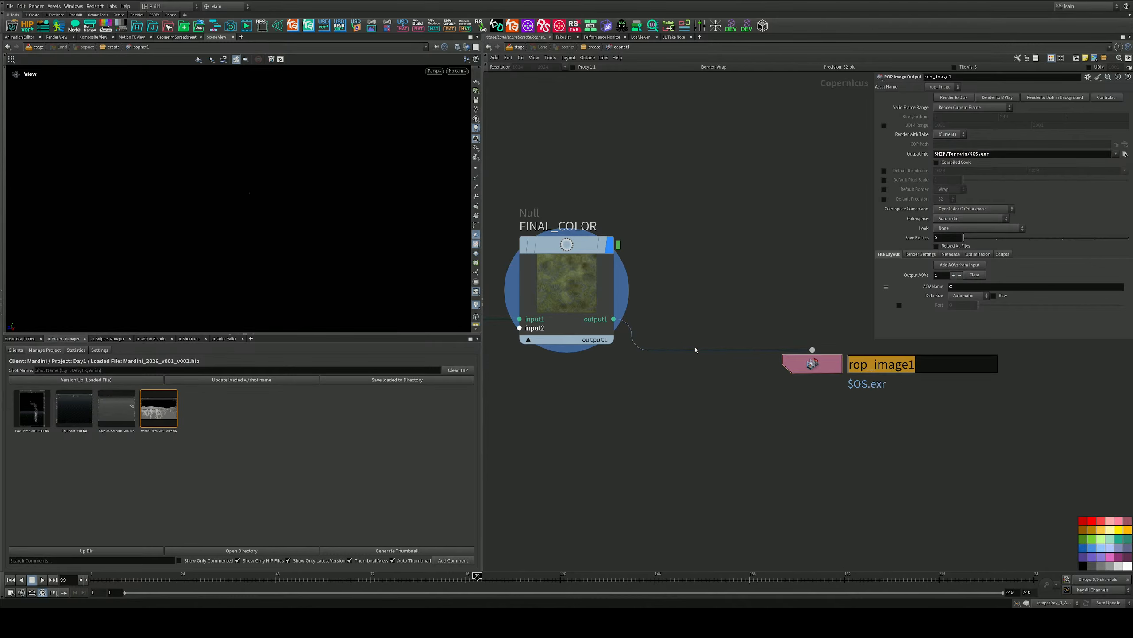
text(Terrain)
key(Return)
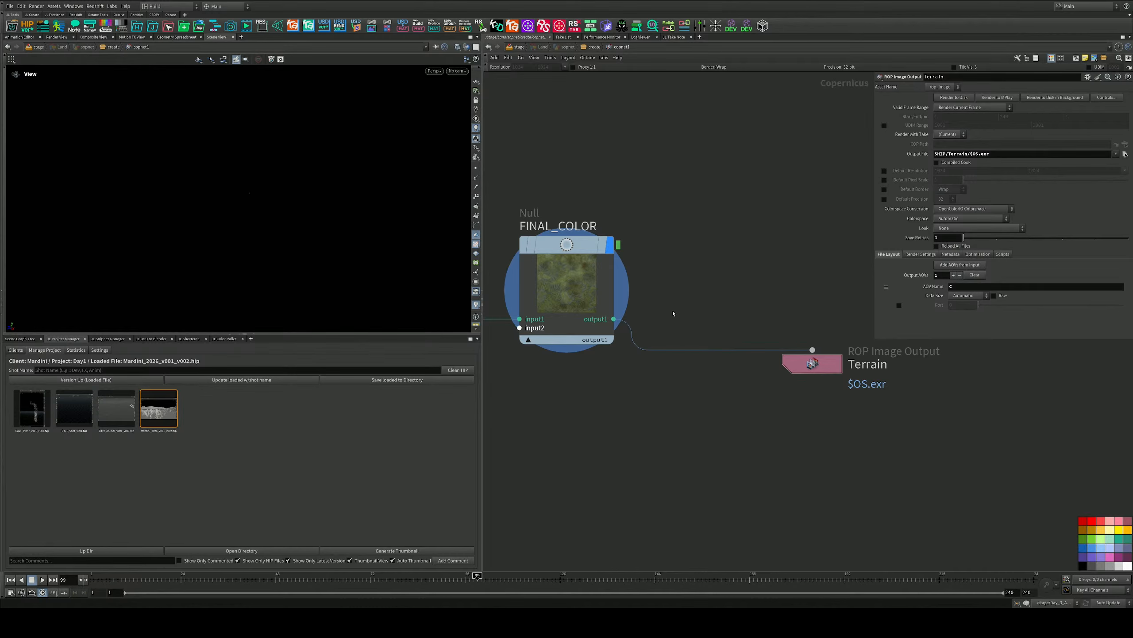
click(959, 99)
Copy the Terrain ROP's expanded output path into the Filename of mtlximage1 inside materiallibrary6's Mountain material
click(918, 154)
triple_click(941, 155)
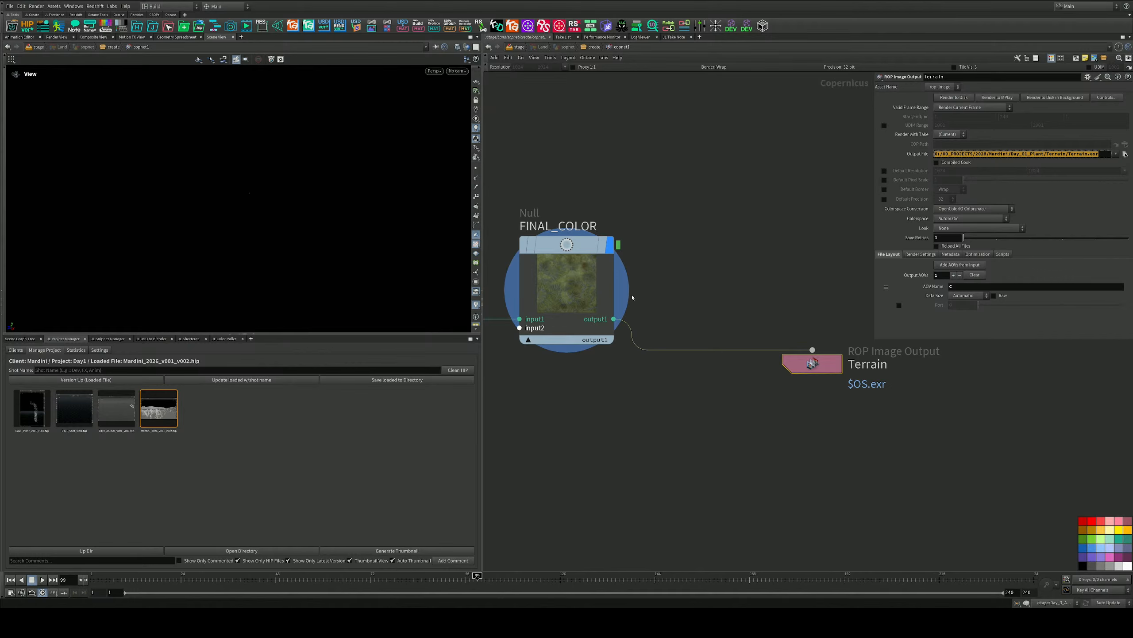
middle_drag(742, 226, 743, 249)
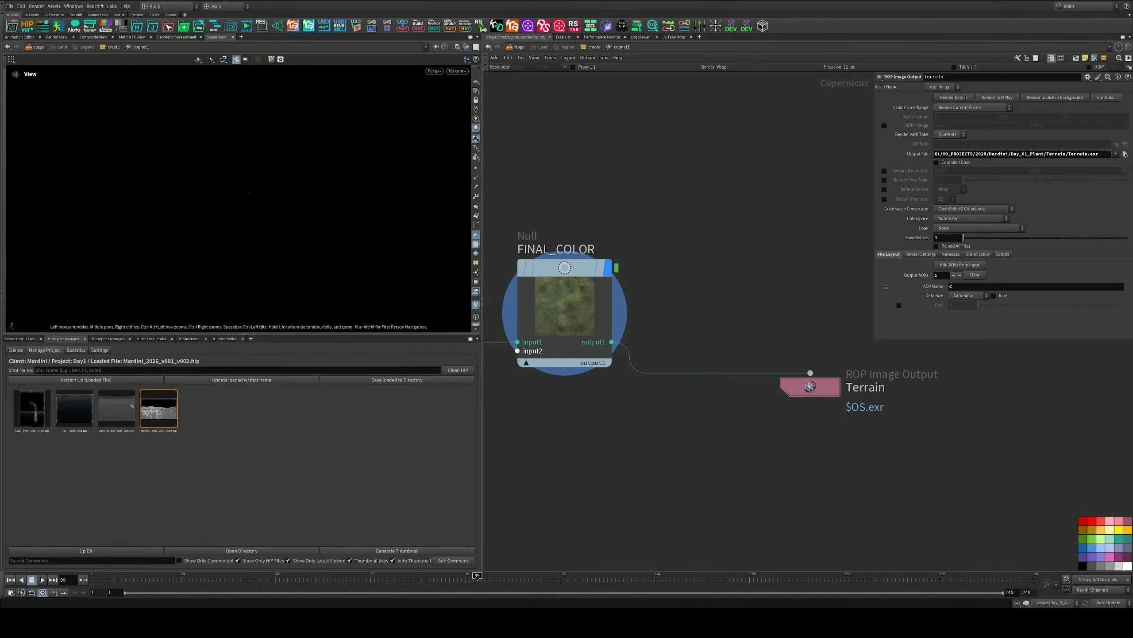
key(u)
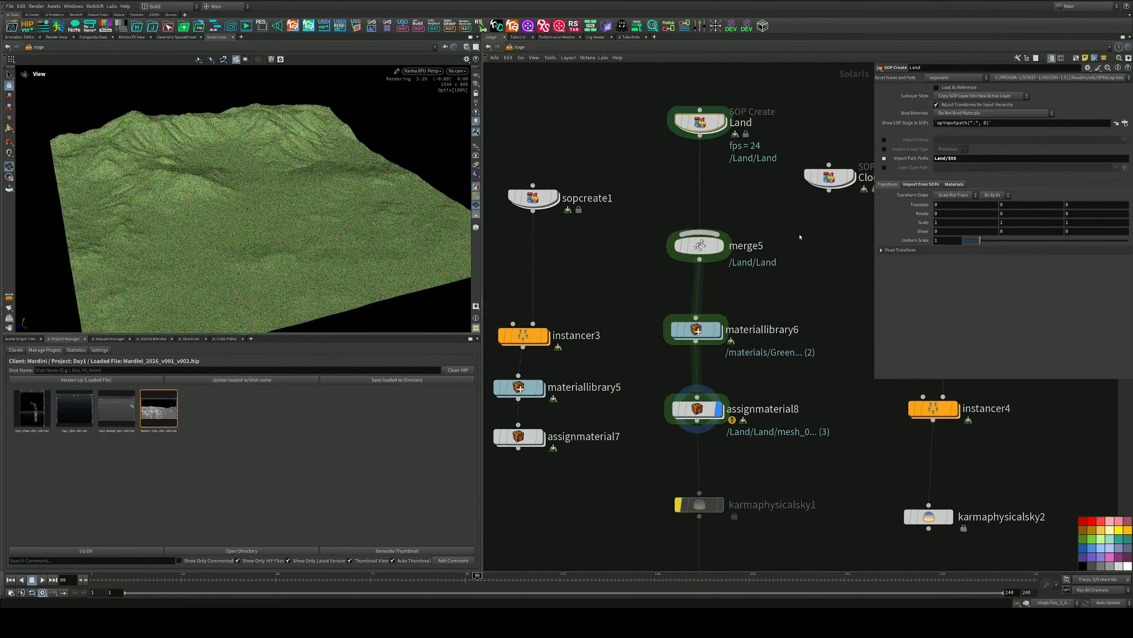
middle_drag(709, 388, 713, 357)
double_click(701, 297)
double_click(805, 354)
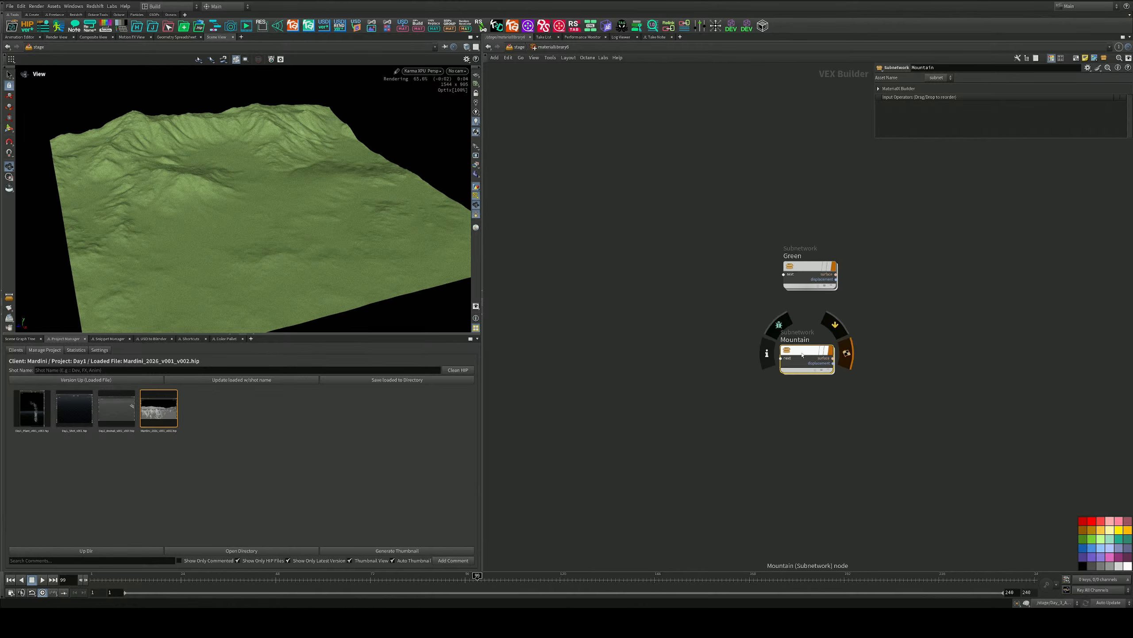
click(702, 310)
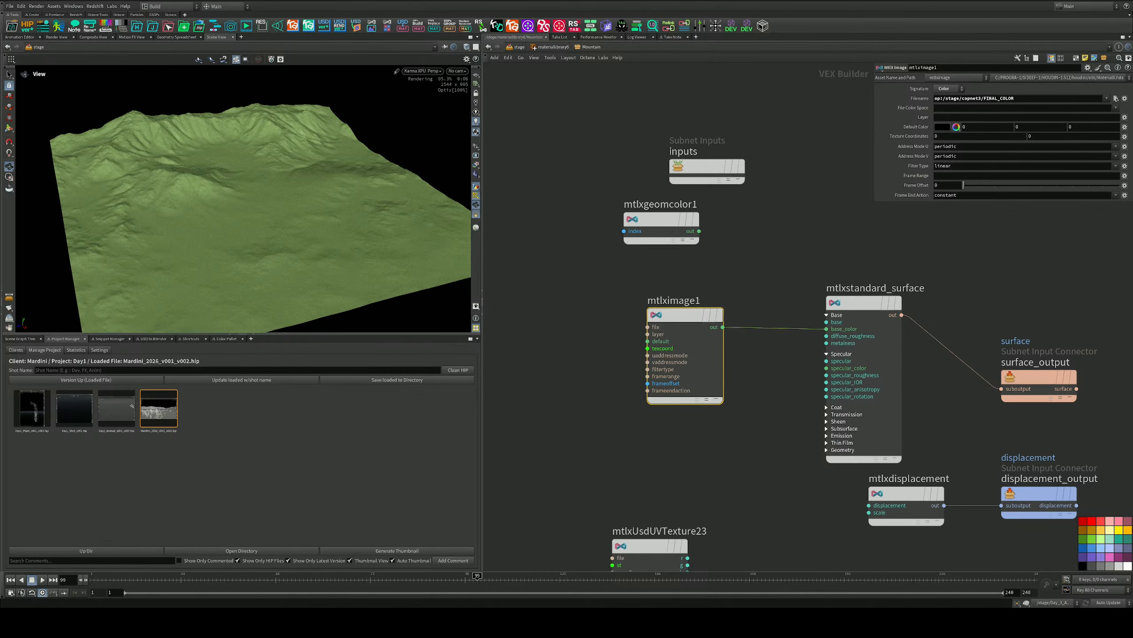
drag(446, 252, 982, 98)
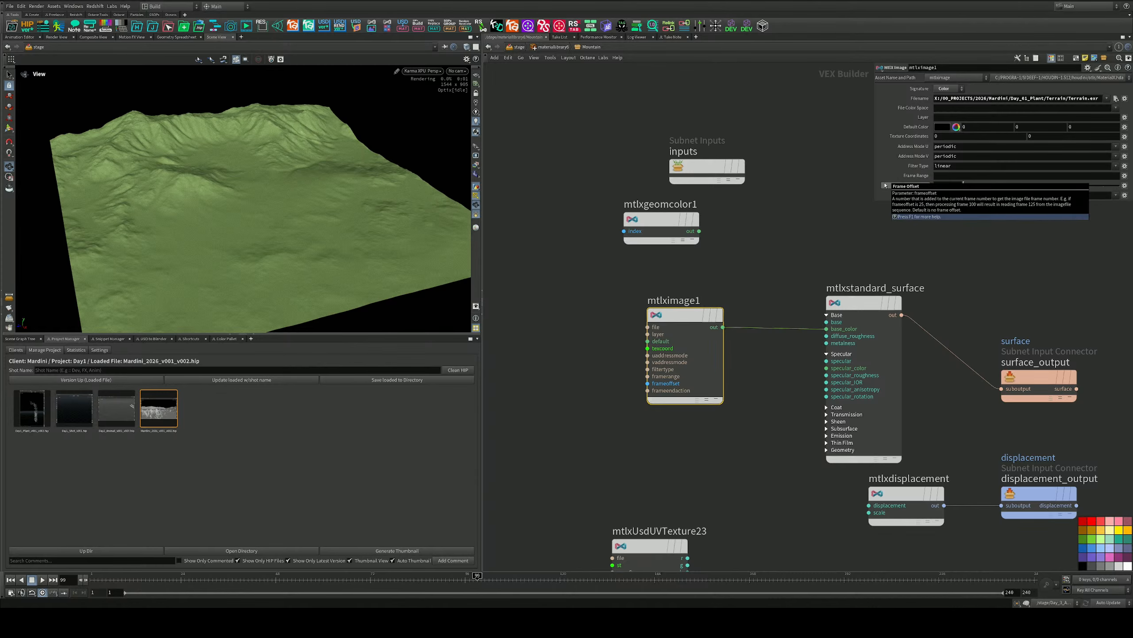
Switch the viewport renderer to Karma CPU
click(793, 196)
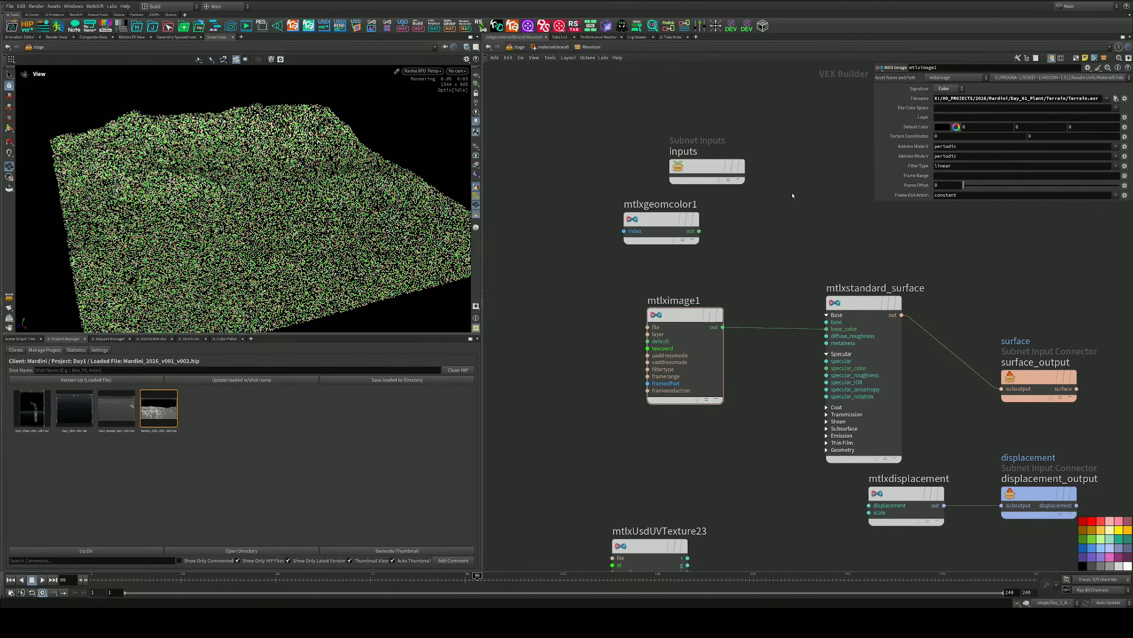
click(422, 70)
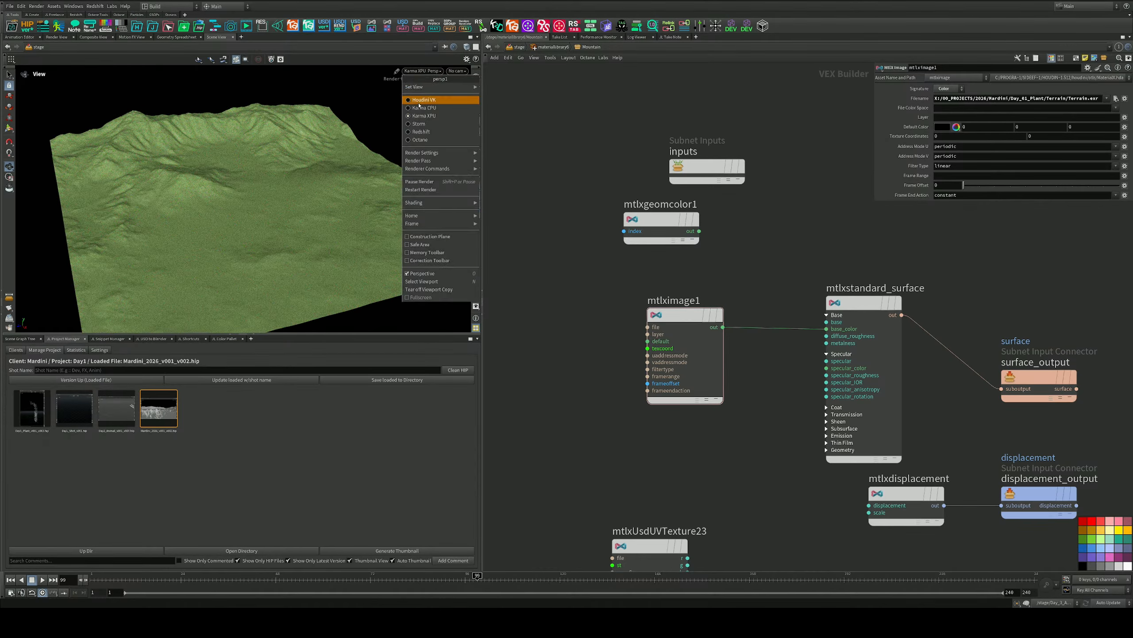
click(424, 107)
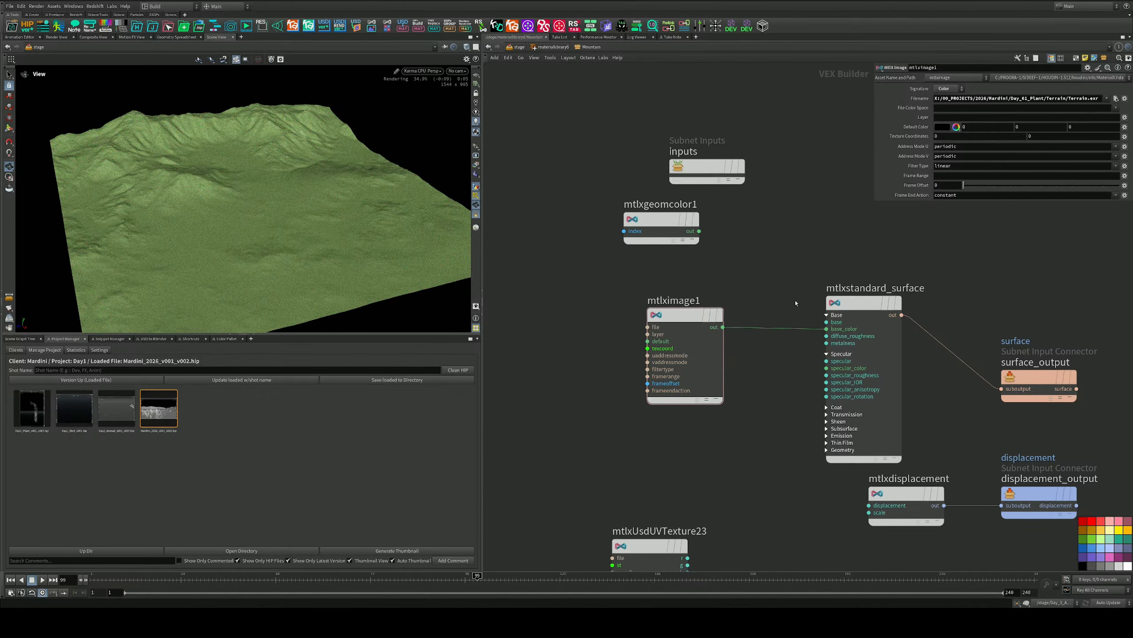
Return to the stage network and delete the merge5 node between Land and materiallibrary6
click(545, 47)
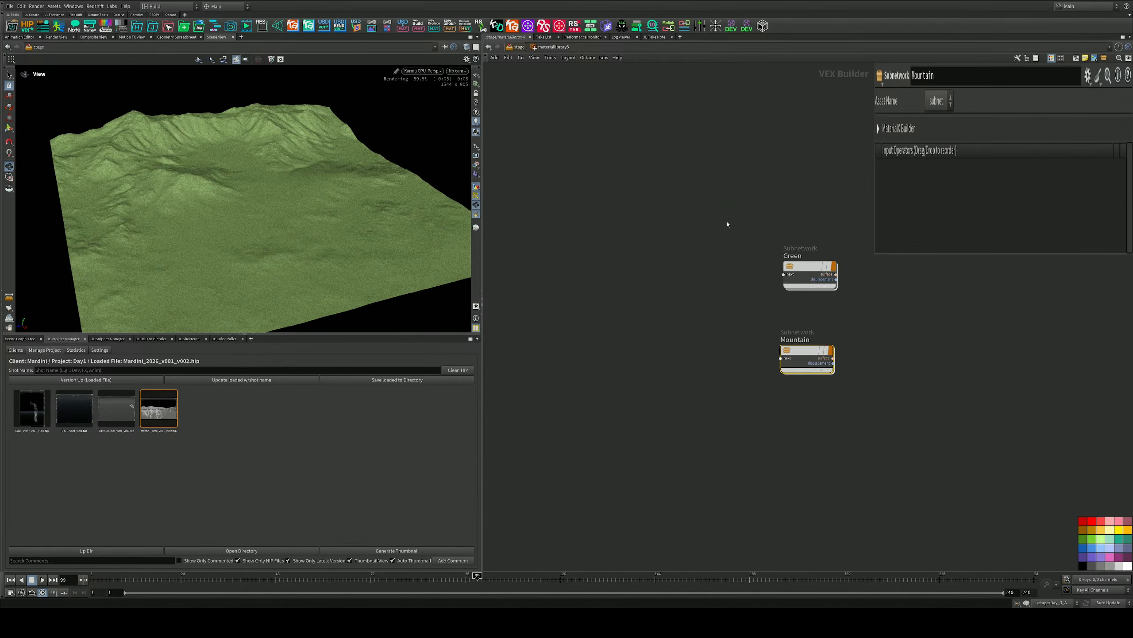
key(u)
middle_drag(754, 195, 761, 253)
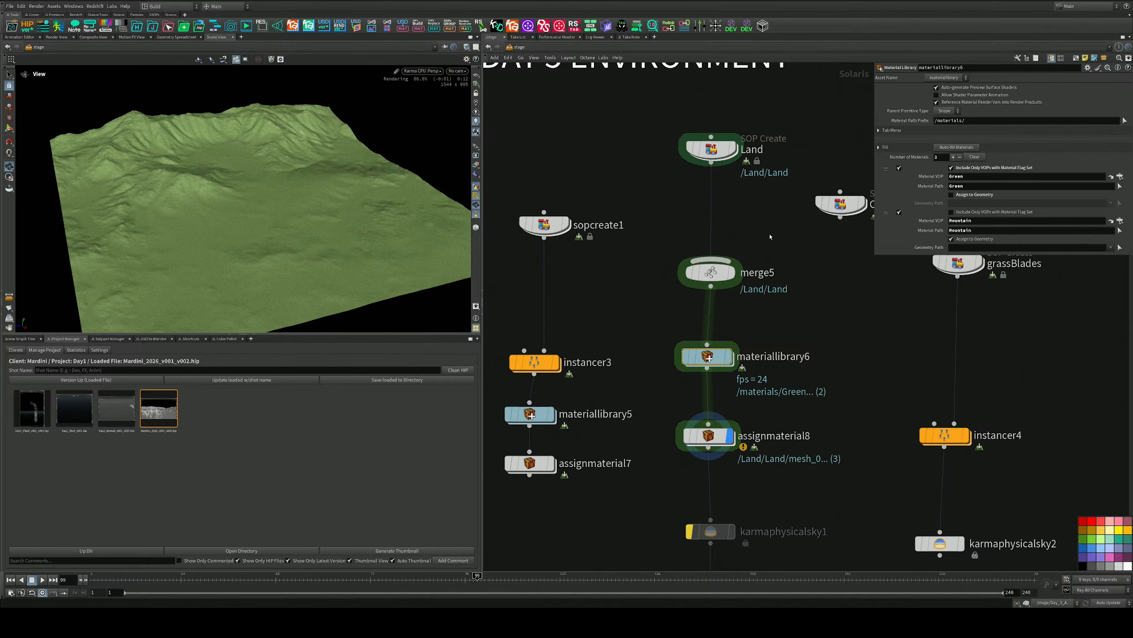
click(711, 271)
Clear all material entries on assignmaterial8 and bring up the scene graph tree
click(708, 435)
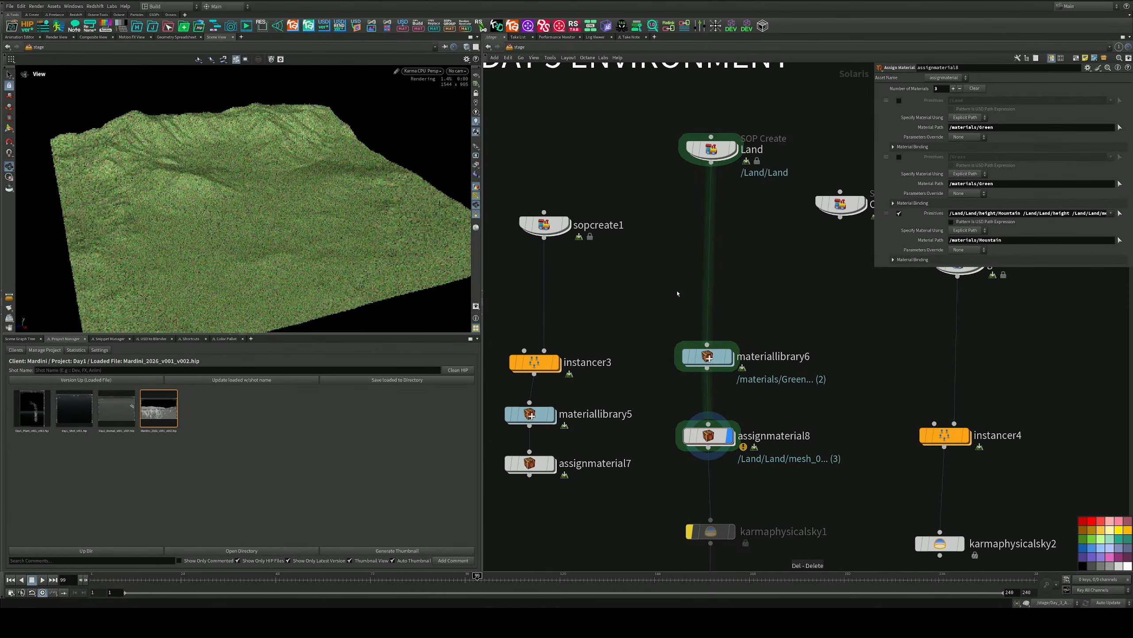
middle_drag(749, 357, 740, 406)
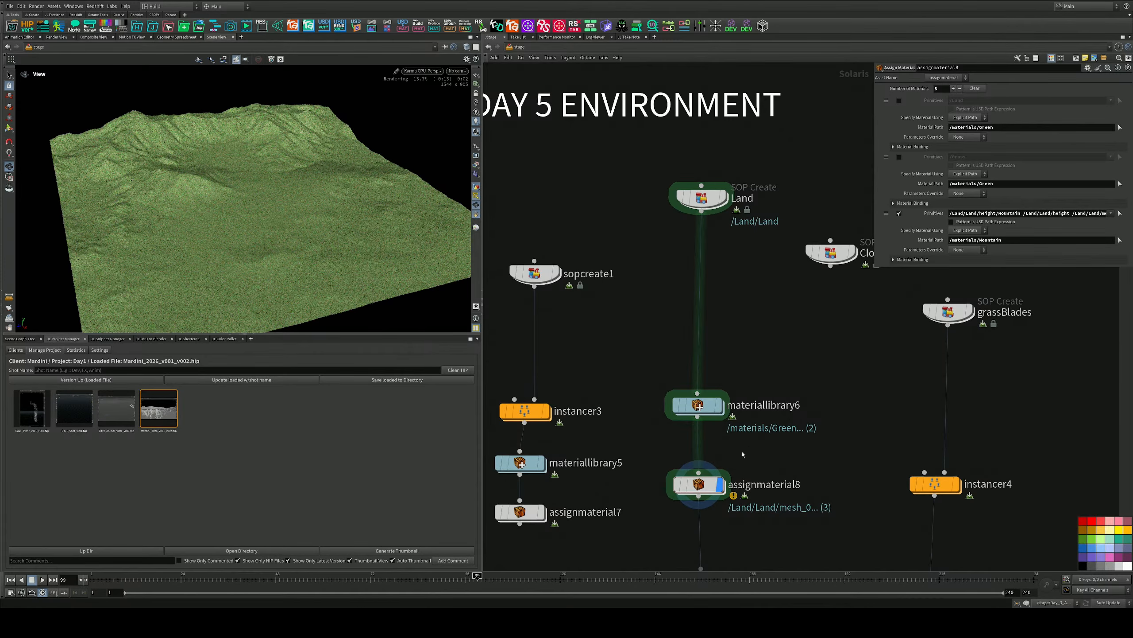
click(974, 88)
middle_drag(758, 456, 773, 338)
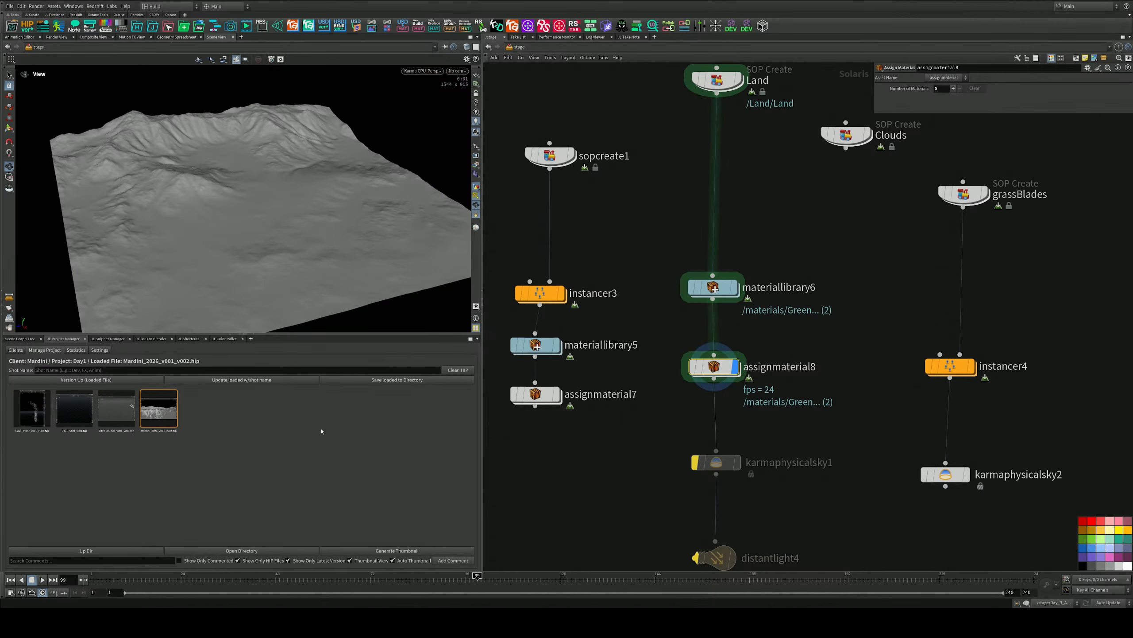
click(20, 339)
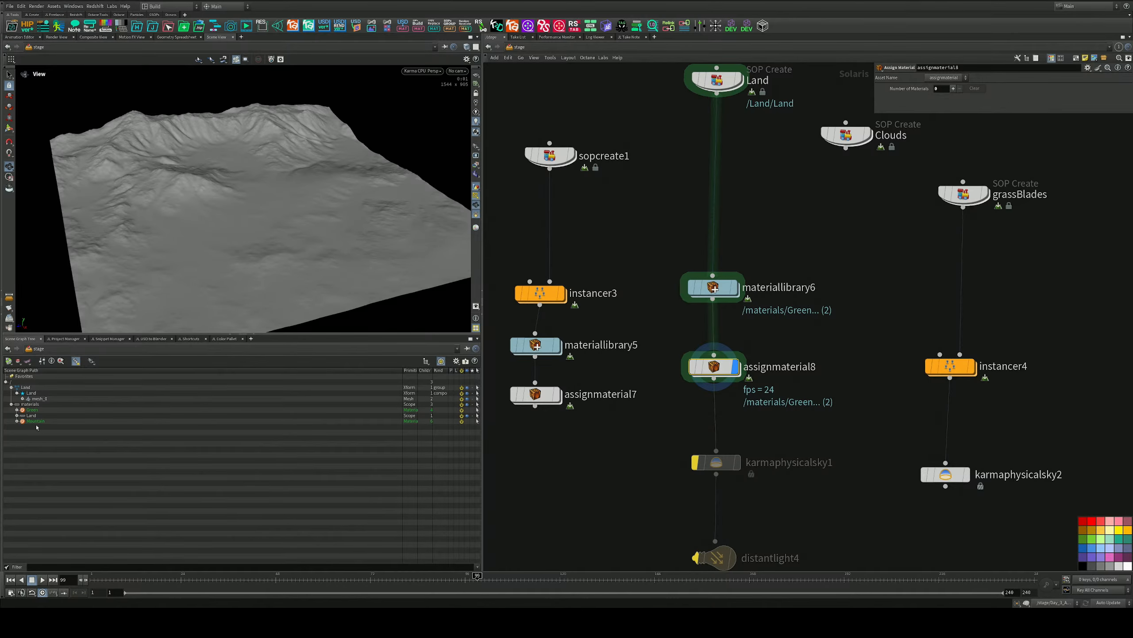
Add one material entry on assignmaterial8 with primitives /Land/Land and material path /materials/Mountain
click(954, 89)
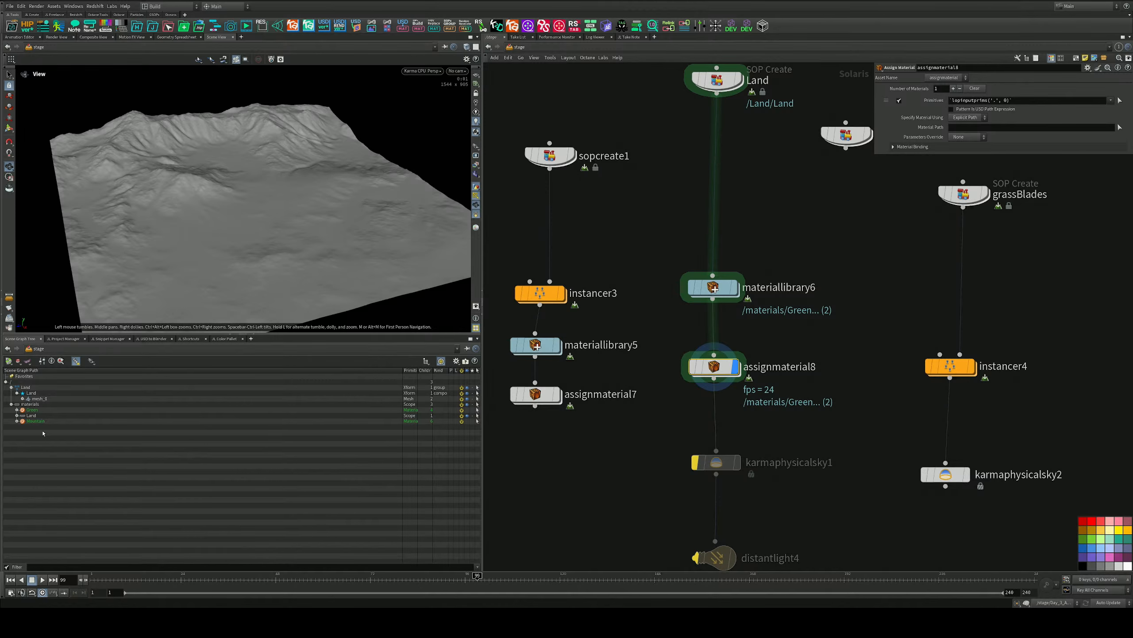
click(31, 393)
drag(32, 393, 1034, 101)
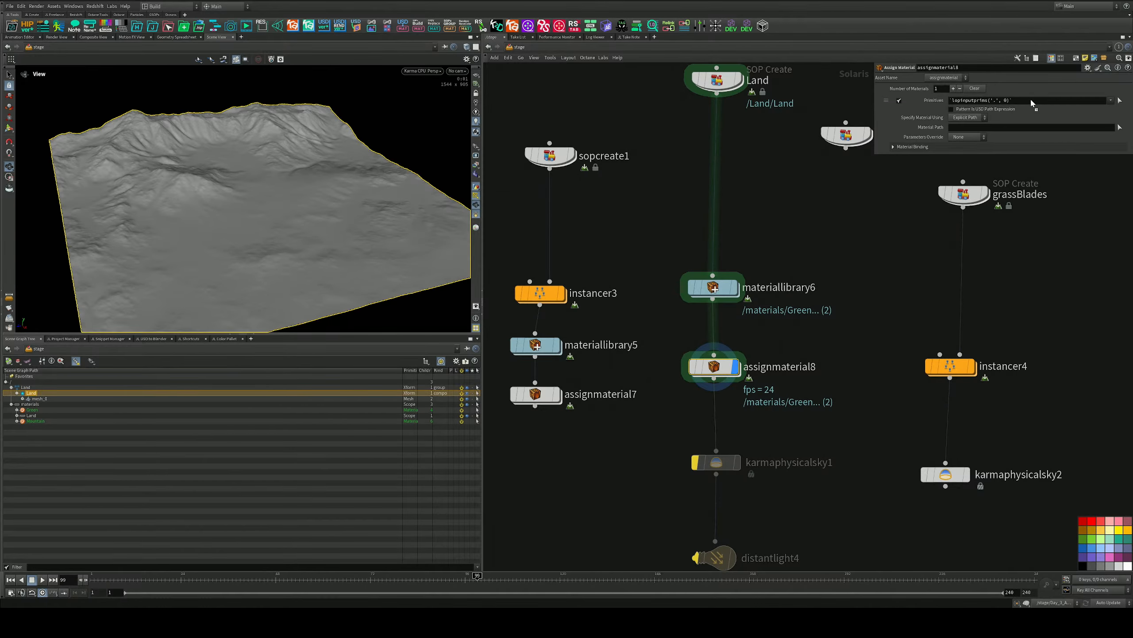
drag(36, 421, 957, 129)
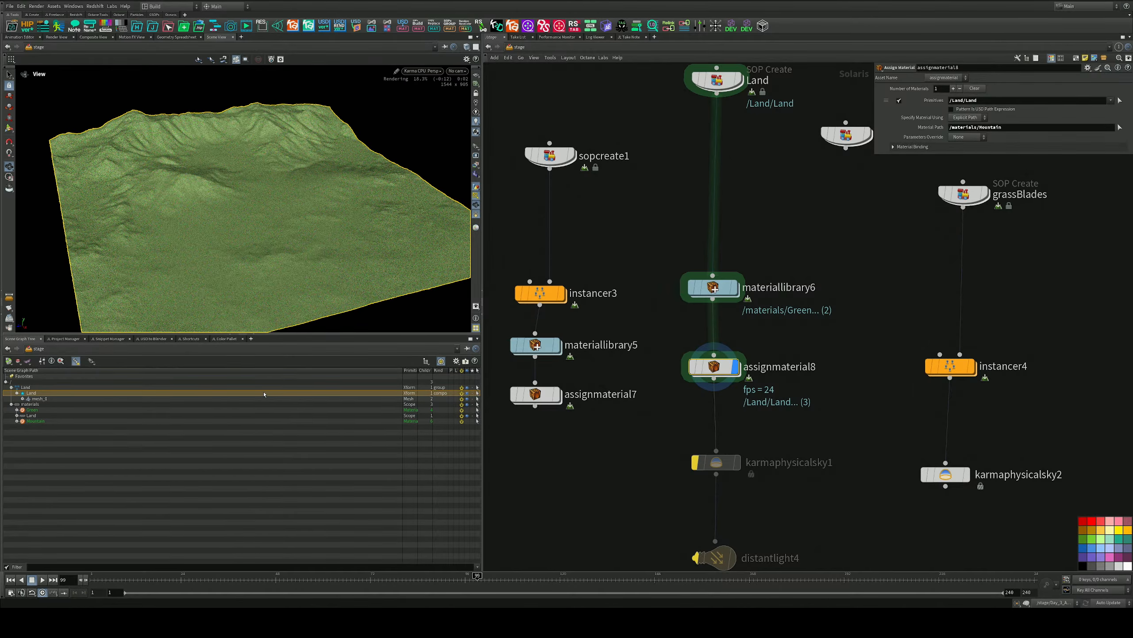
Open the Mountain material network inside materiallibrary6
middle_drag(727, 293, 707, 395)
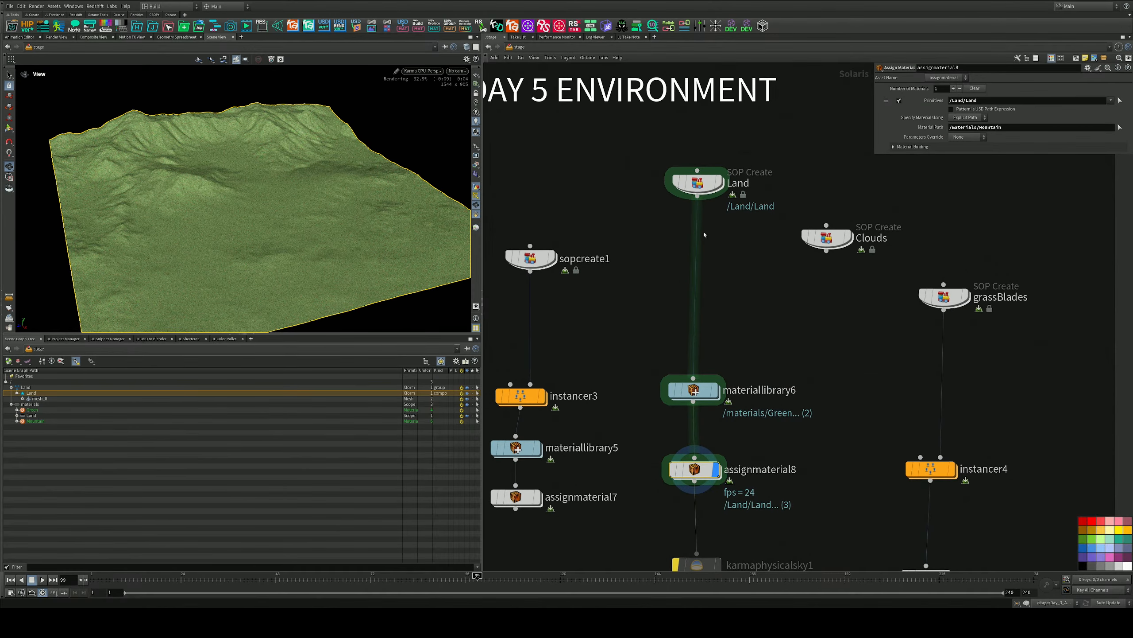
double_click(707, 395)
double_click(787, 348)
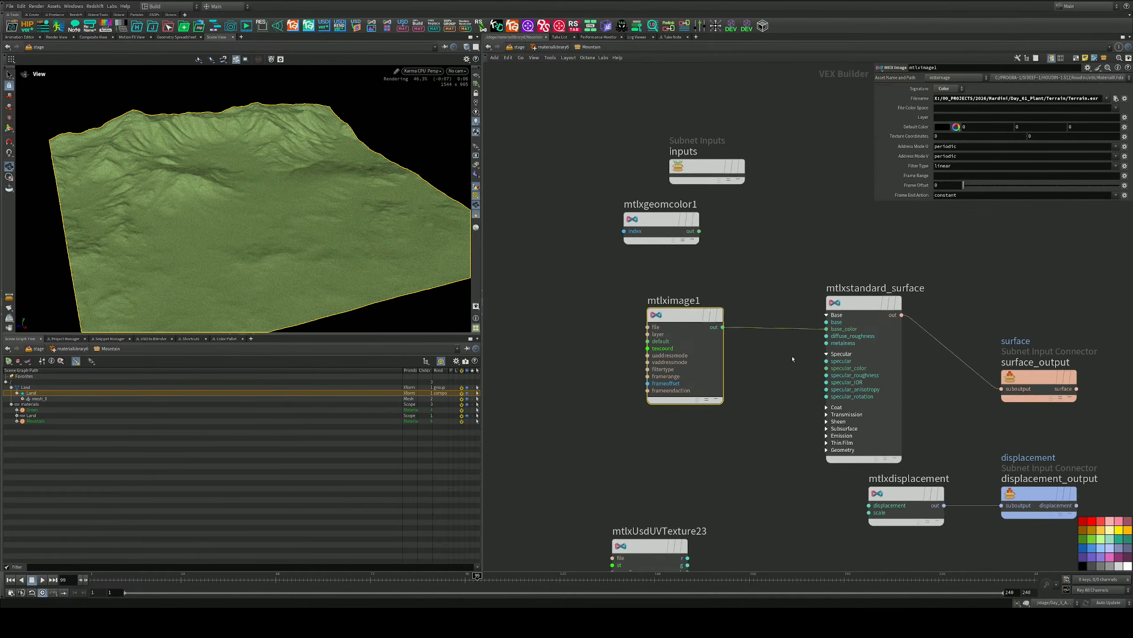
scroll(797, 342, up, 2)
middle_drag(764, 319, 645, 316)
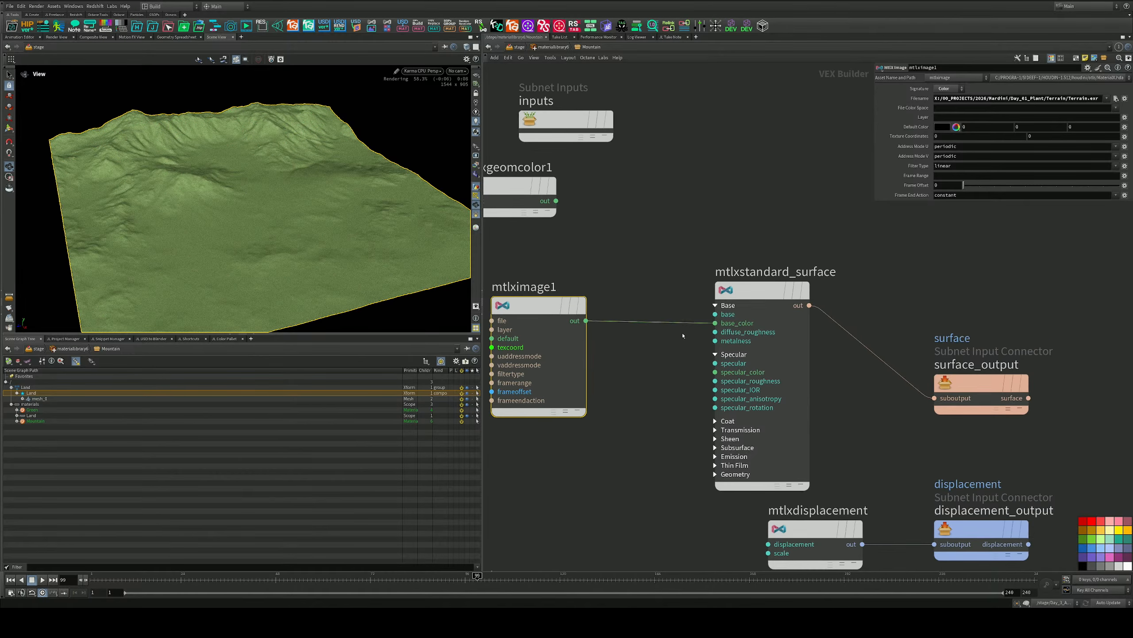
Disconnect mtlximage1 from mtlxstandard_surface to check the plain base color, and reconnect its output to base_color
drag(668, 275, 677, 355)
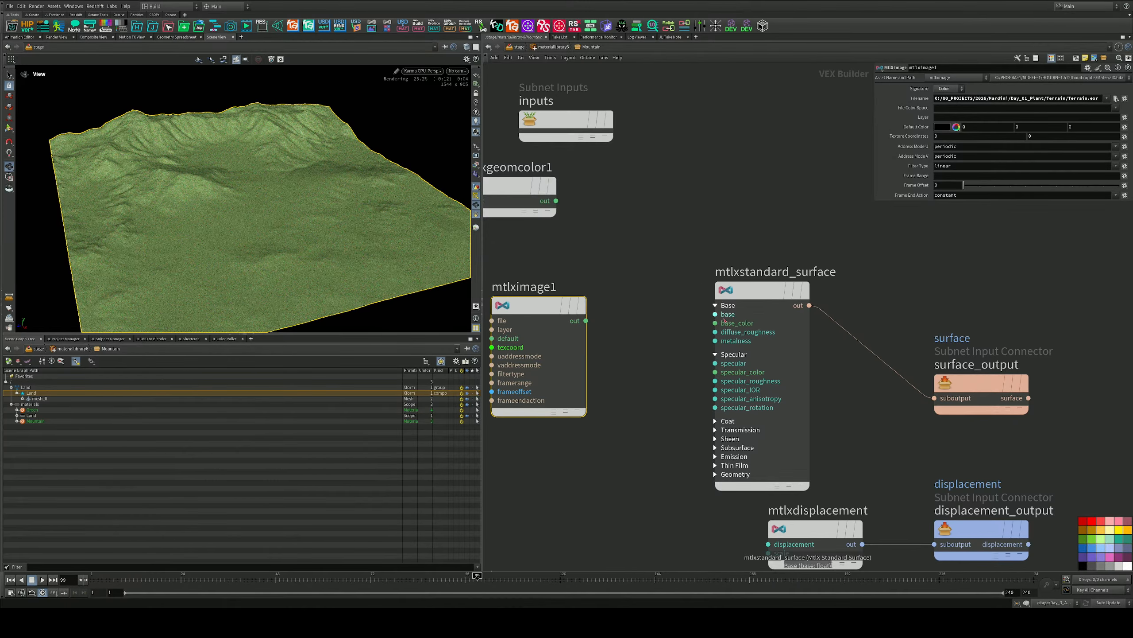
click(734, 292)
click(948, 121)
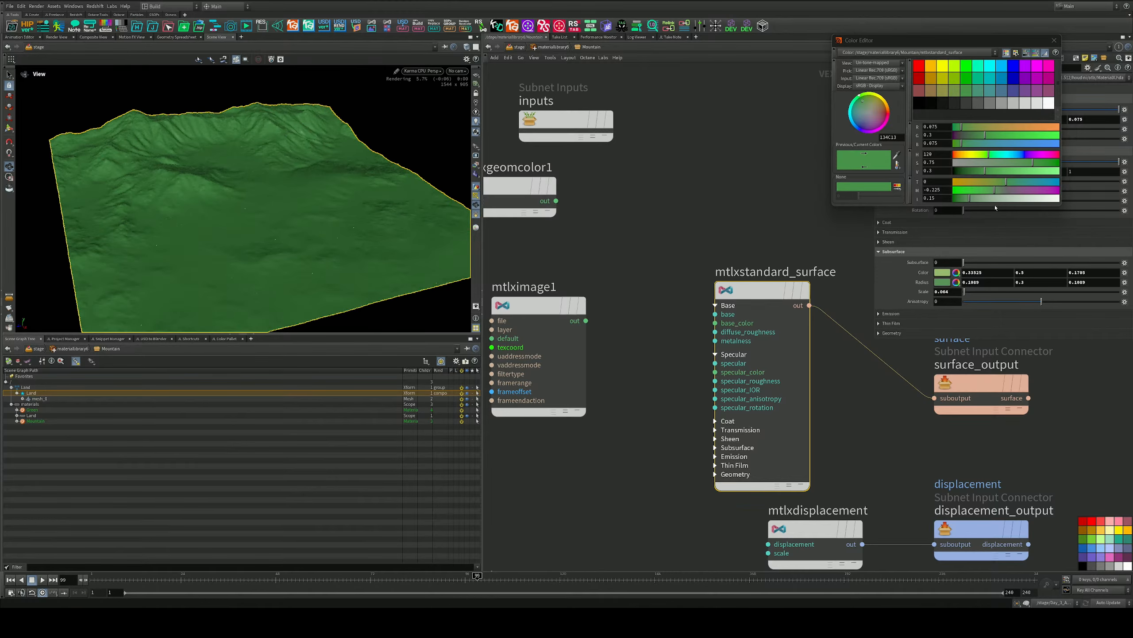
click(1055, 40)
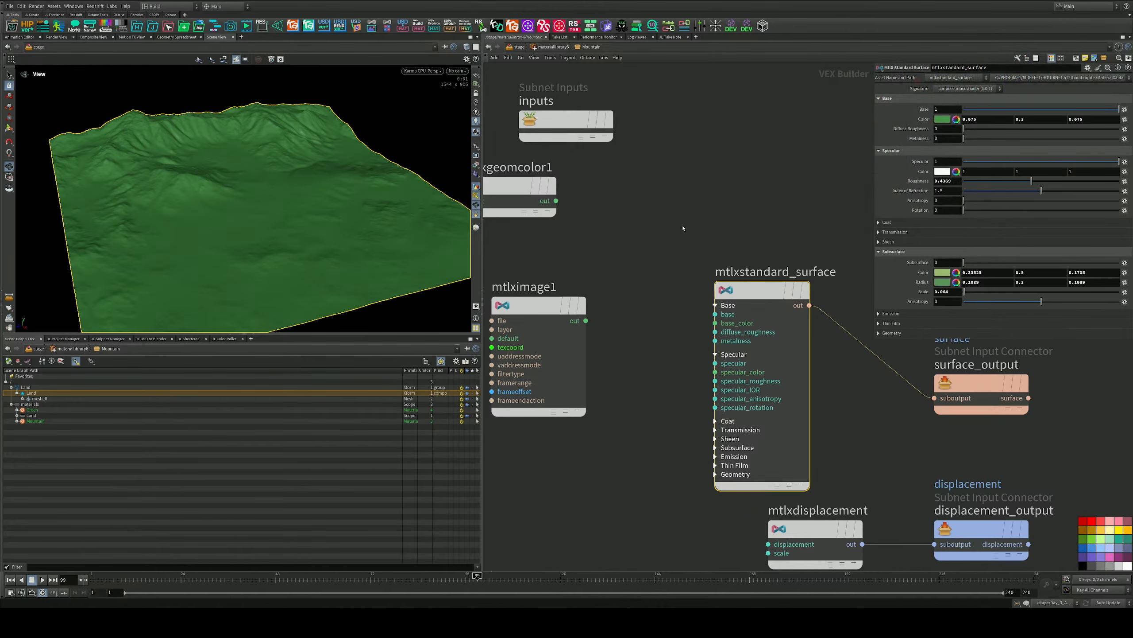
drag(660, 215, 861, 503)
drag(586, 321, 726, 323)
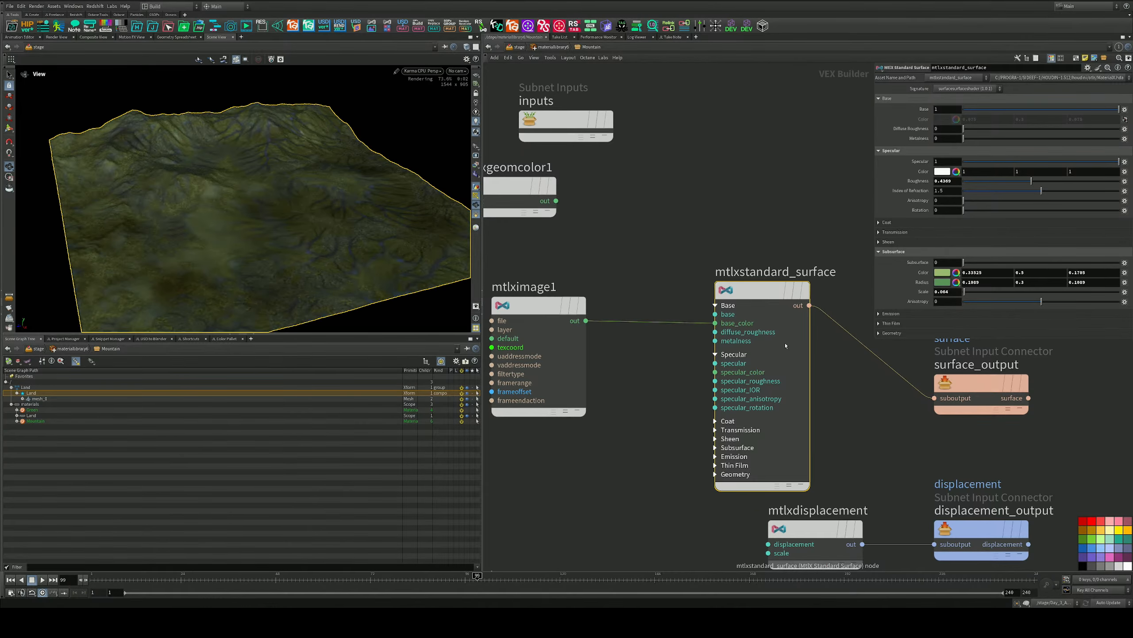
Test mtlxstandard_surface with Subsurface at 1 and return it to 0
middle_drag(651, 392, 671, 374)
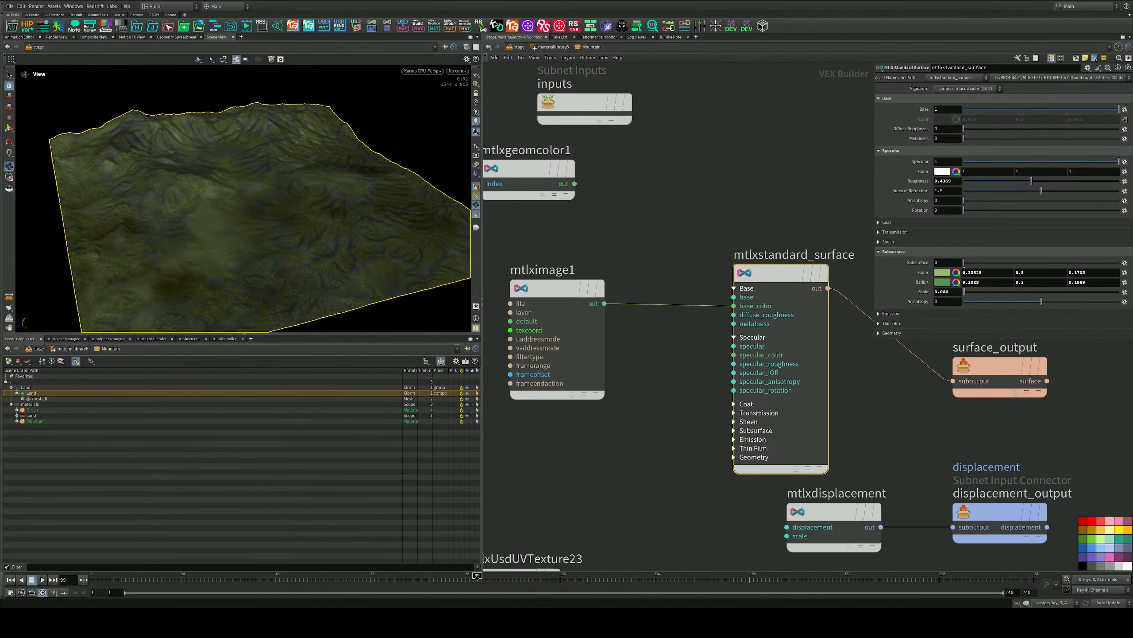
click(1119, 262)
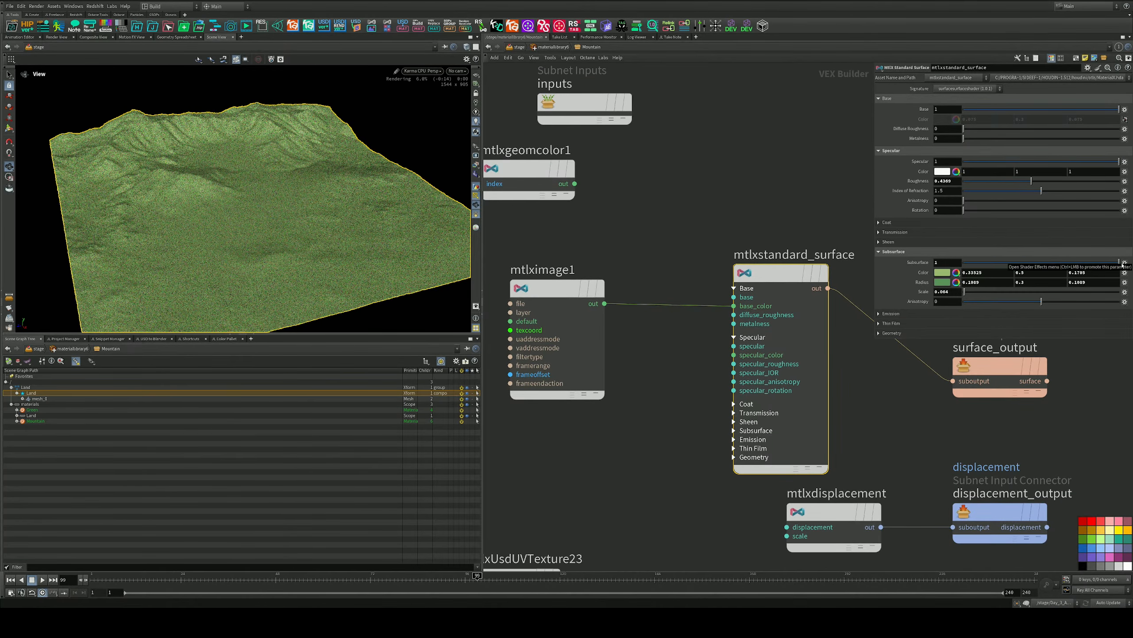
drag(1119, 263, 962, 264)
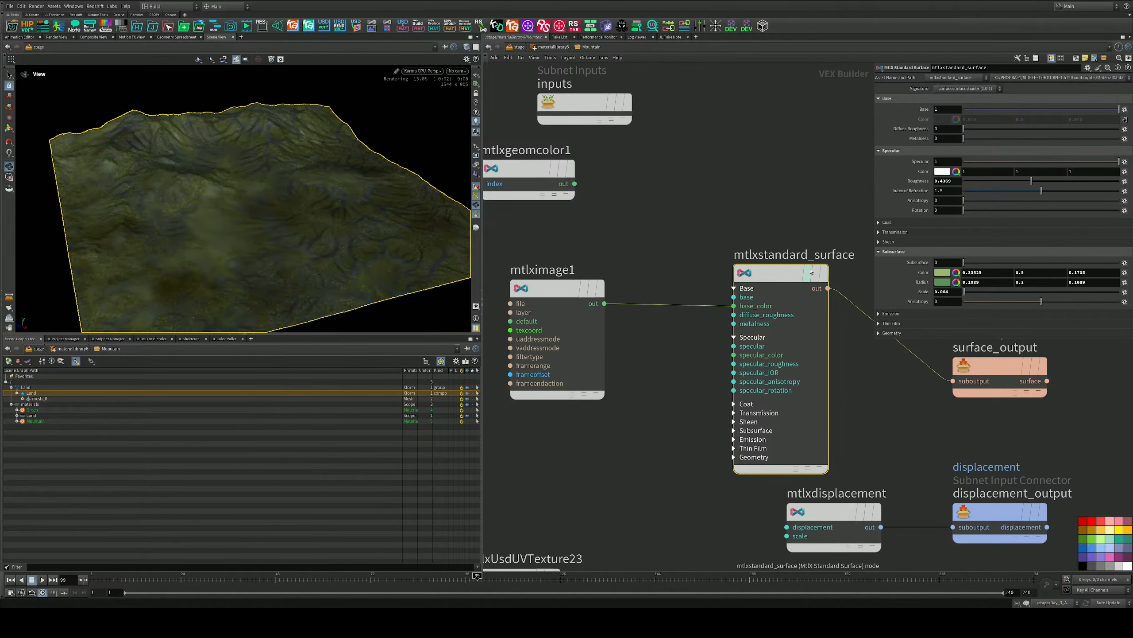
Lower the Specular weight of mtlxstandard_surface to about 0.05 and return to the stage network
click(965, 161)
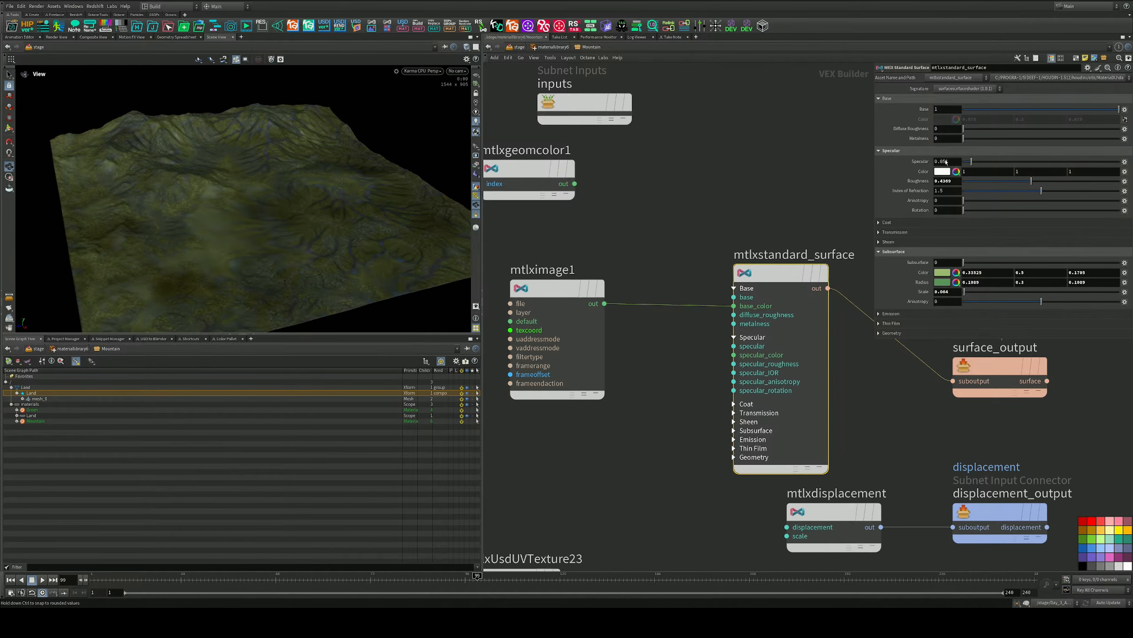
mouse_move(329, 235)
mouse_down()
mouse_move(354, 206)
mouse_move(340, 244)
mouse_up()
click(519, 48)
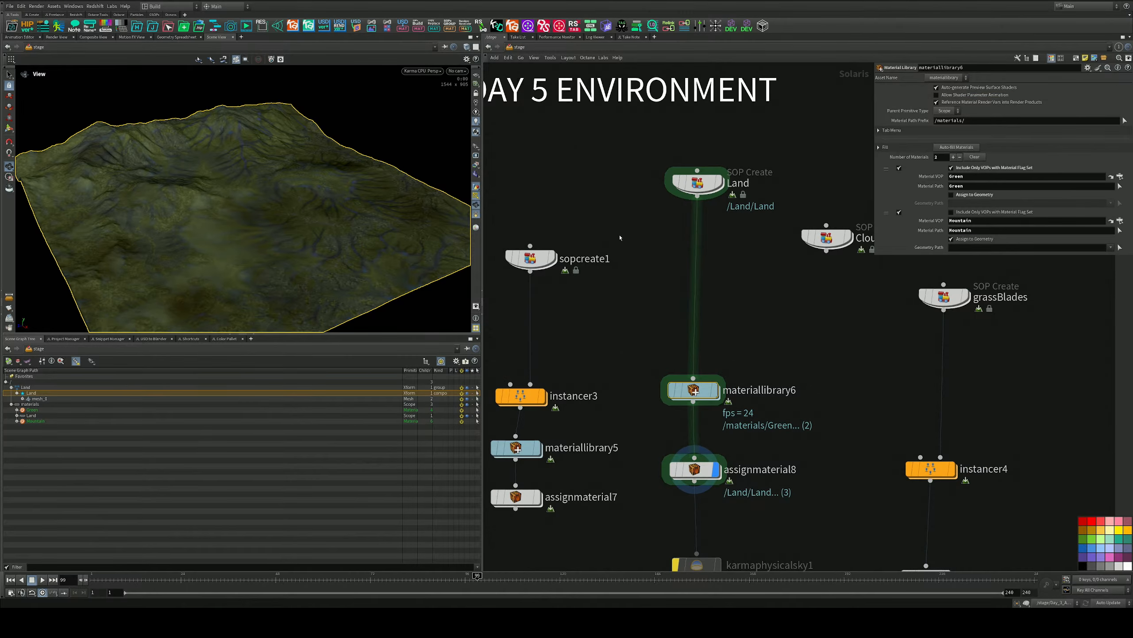
Set the display flag on camera5 at the end of the Land chain and look through that camera
middle_drag(797, 331, 792, 269)
drag(711, 129, 706, 146)
middle_drag(711, 464, 724, 421)
mouse_move(711, 251)
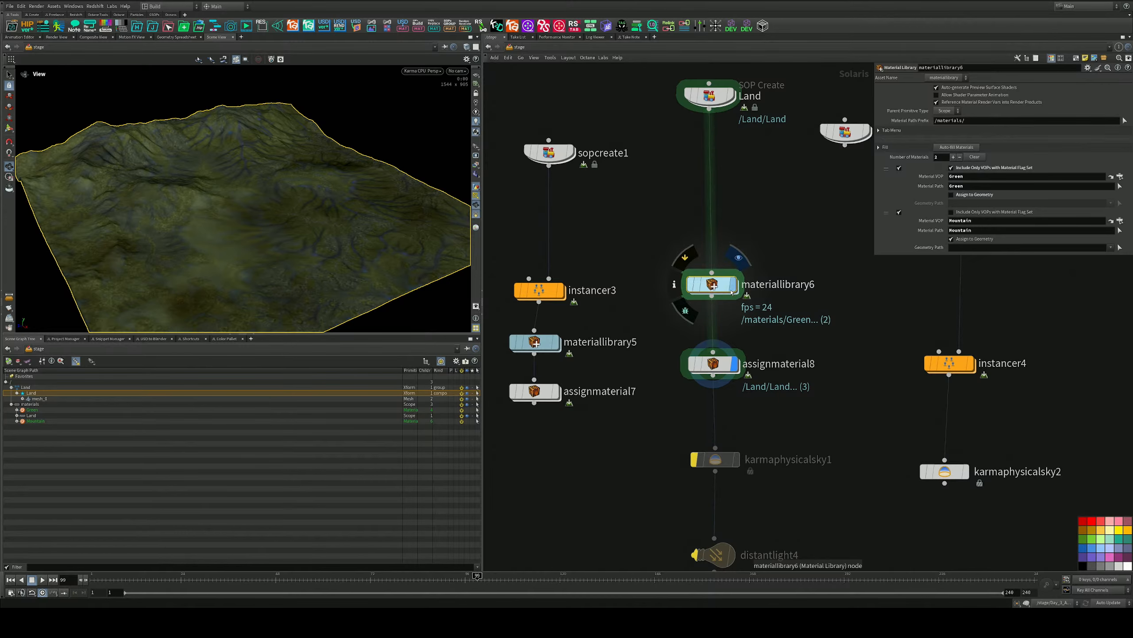
mouse_move(762, 227)
middle_down()
mouse_move(755, 317)
mouse_move(787, 296)
mouse_move(816, 10)
middle_up()
middle_drag(812, 347, 784, 102)
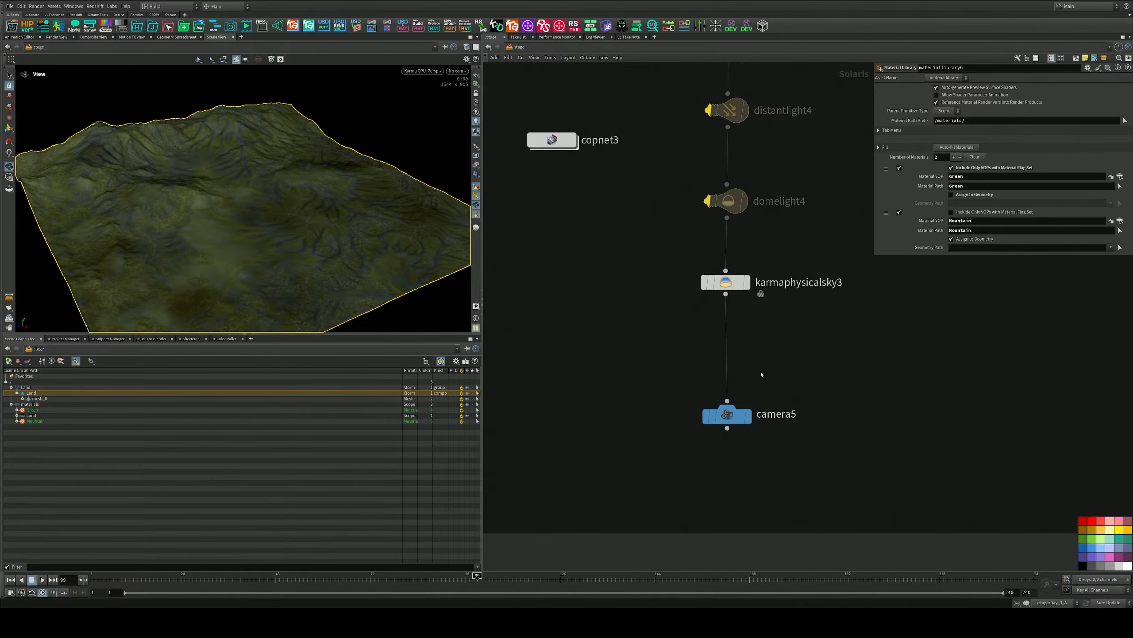
click(748, 420)
click(457, 70)
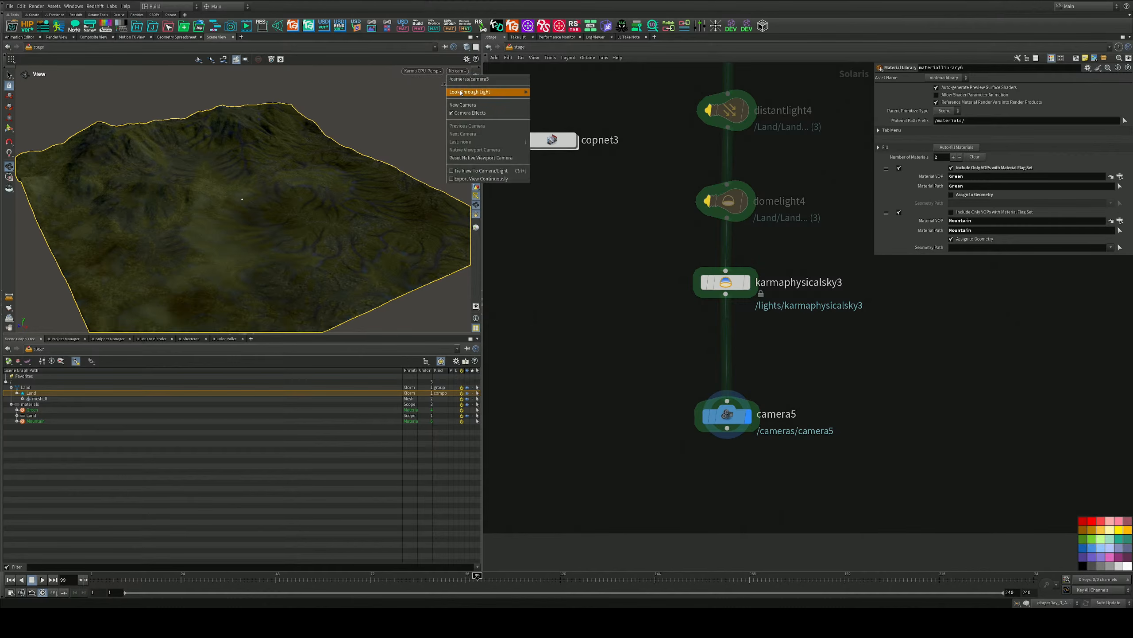
click(469, 78)
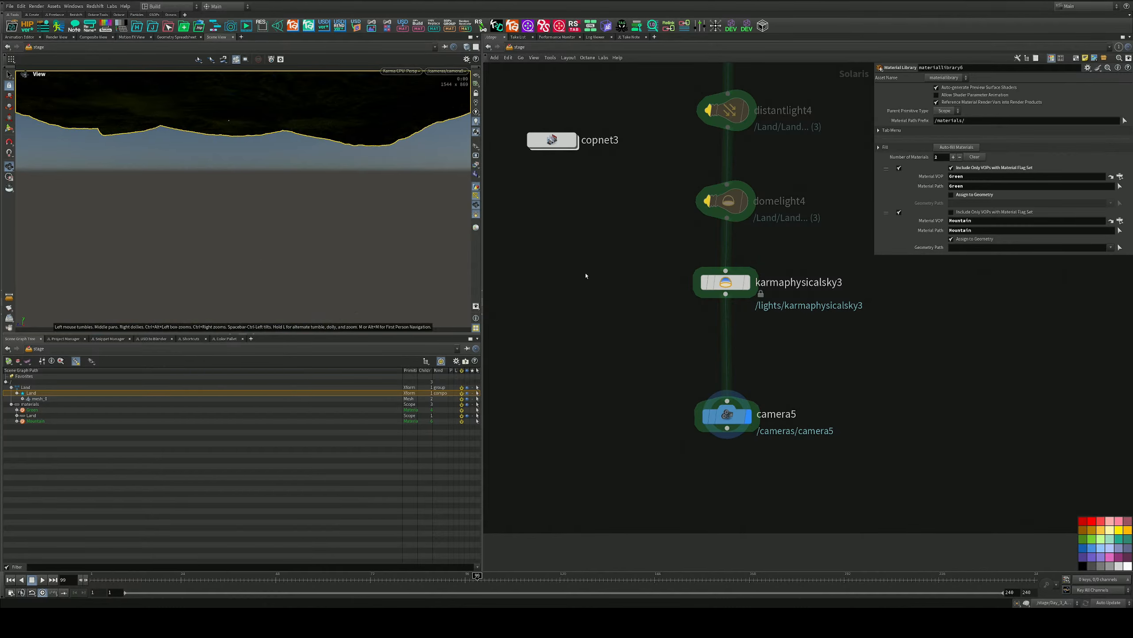
Lock the camera to the view and reframe camera5 to show the mountain ridge below open sky
click(476, 93)
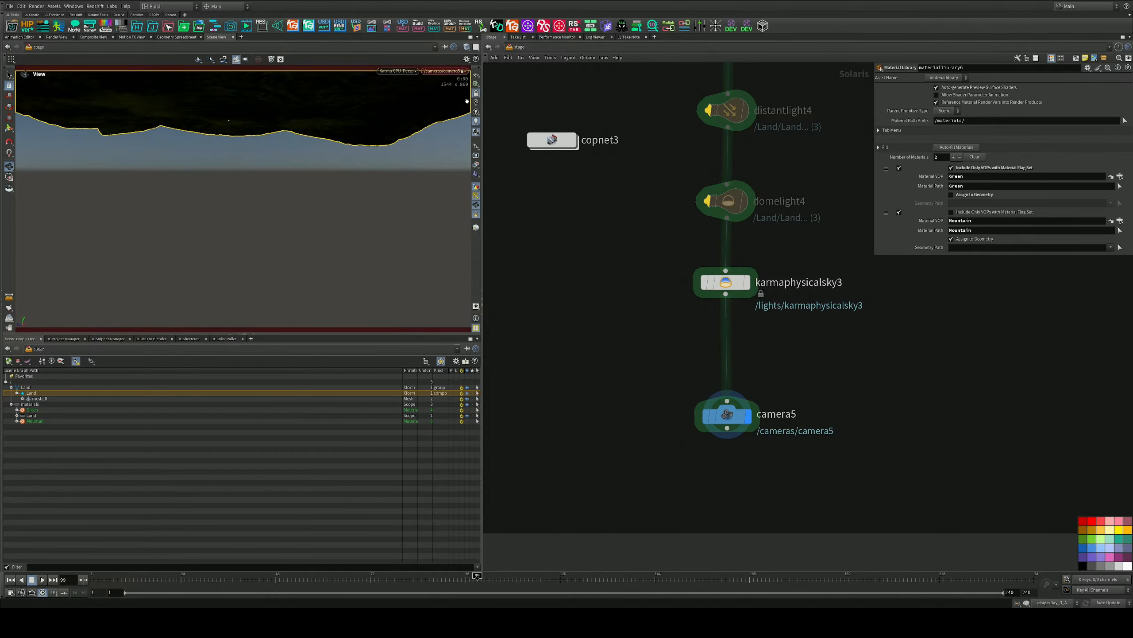
middle_drag(302, 215, 280, 261)
right_drag(259, 194, 357, 159)
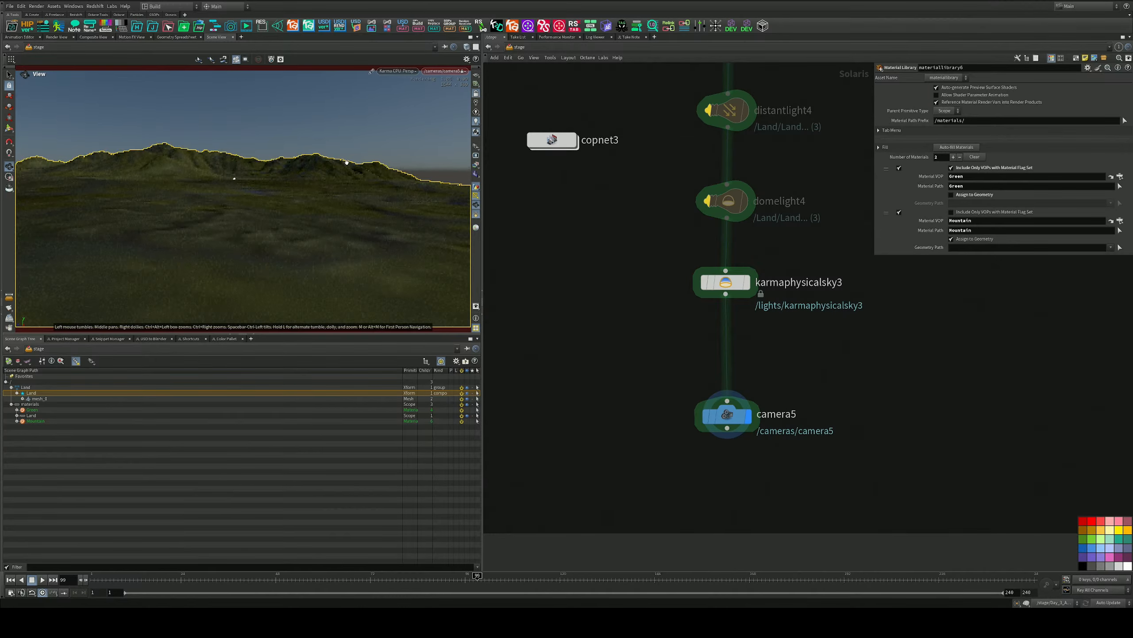
middle_drag(281, 189, 277, 259)
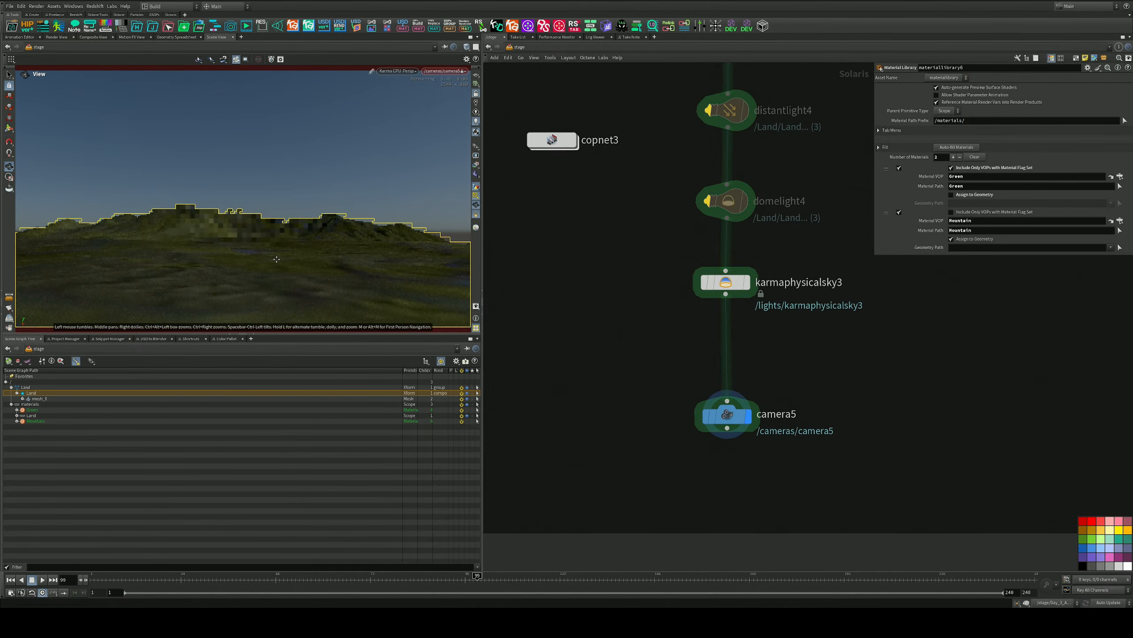
Set camera5's focal length to 80 and reframe the shot closer on the mountain slopes
drag(613, 379, 758, 488)
double_click(957, 162)
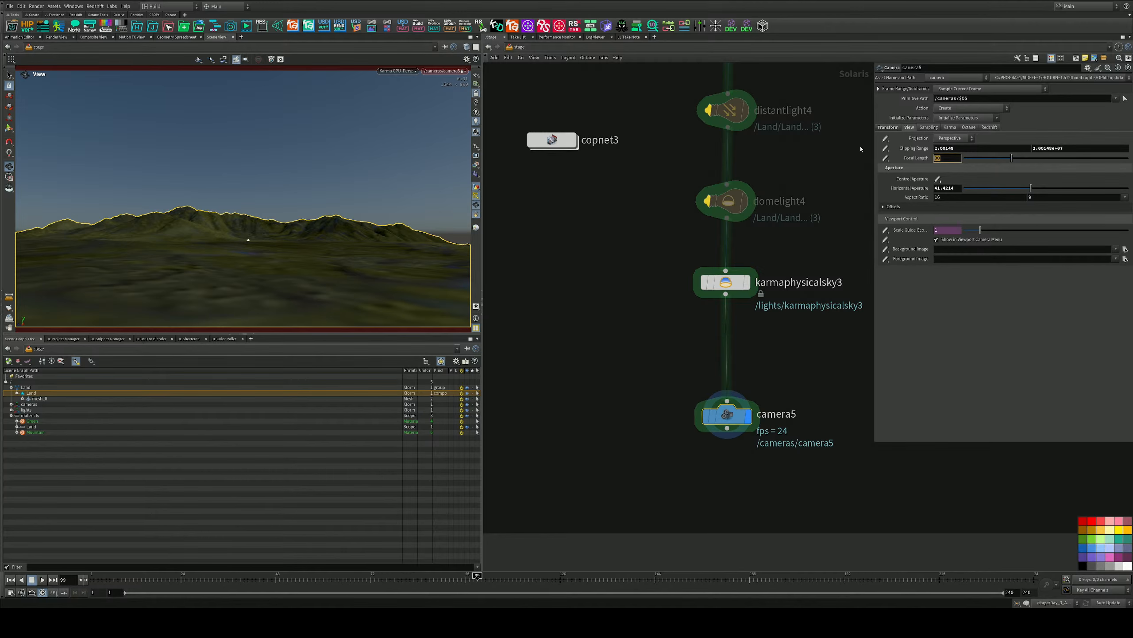
text(80)
key(Return)
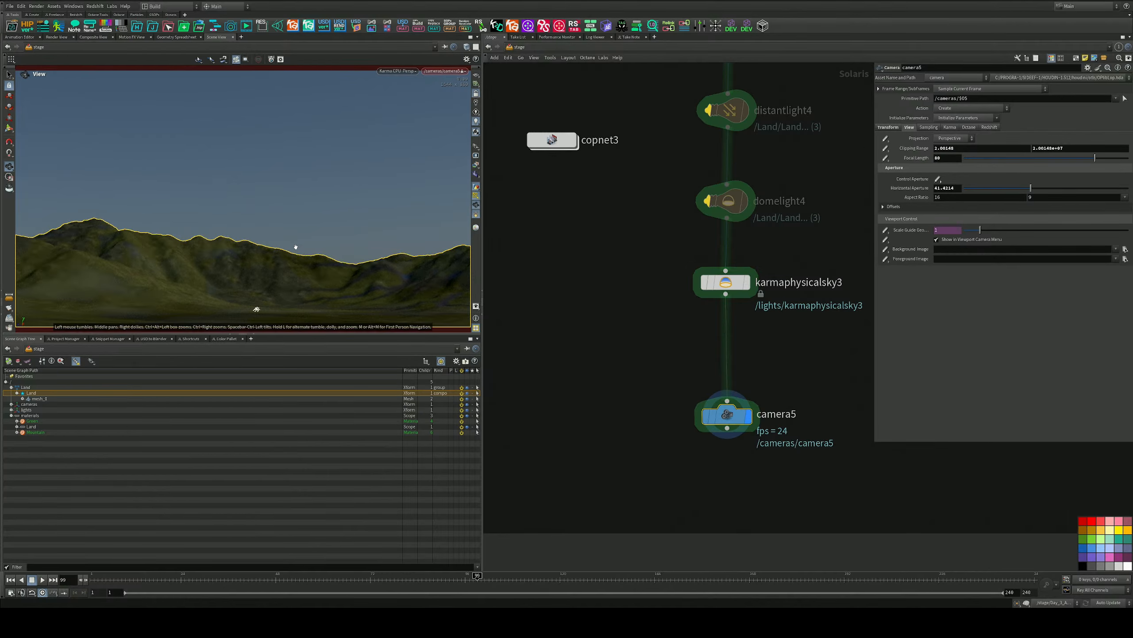
mouse_move(296, 248)
mouse_down()
mouse_move(167, 288)
mouse_move(294, 278)
mouse_move(252, 291)
mouse_move(261, 253)
mouse_move(278, 253)
mouse_up()
right_drag(278, 253, 351, 227)
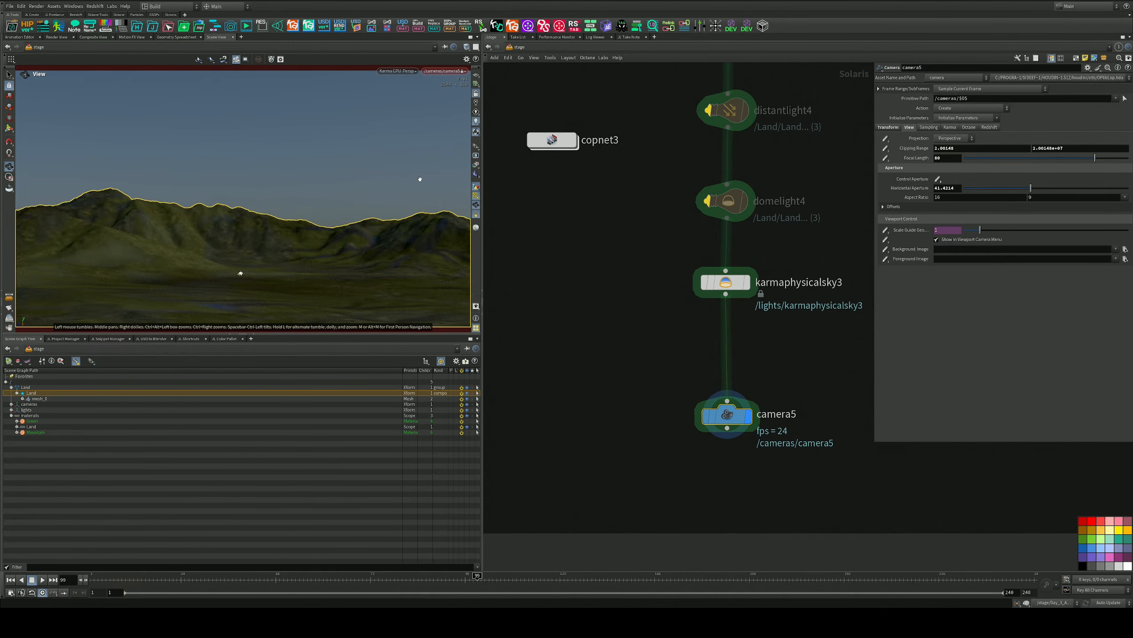
Switch the viewport from Karma CPU to the standard renderer and open the Mountain material network inside materiallibrary6
click(397, 70)
click(398, 95)
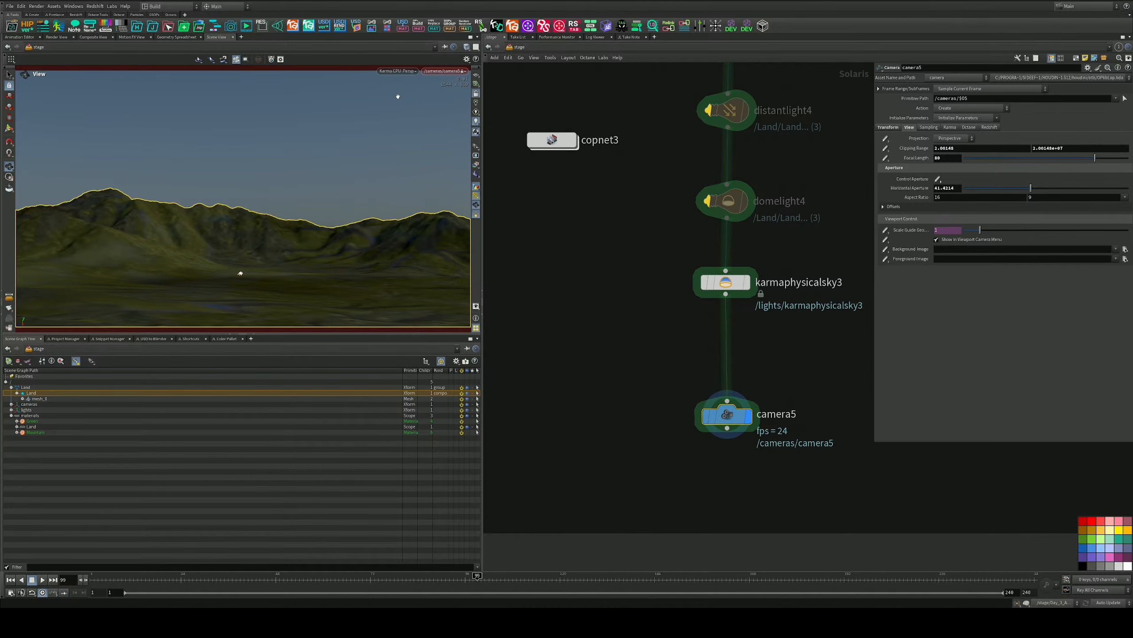
middle_drag(638, 242, 610, 374)
middle_drag(746, 215, 744, 379)
middle_drag(725, 122, 719, 257)
double_click(690, 278)
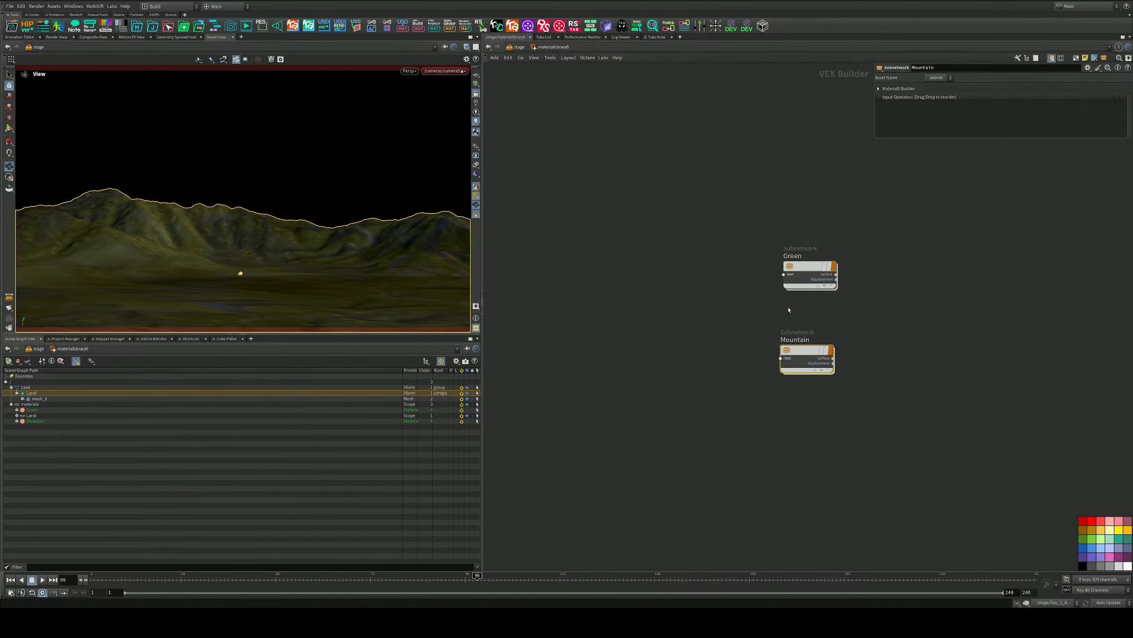
double_click(797, 356)
key(h)
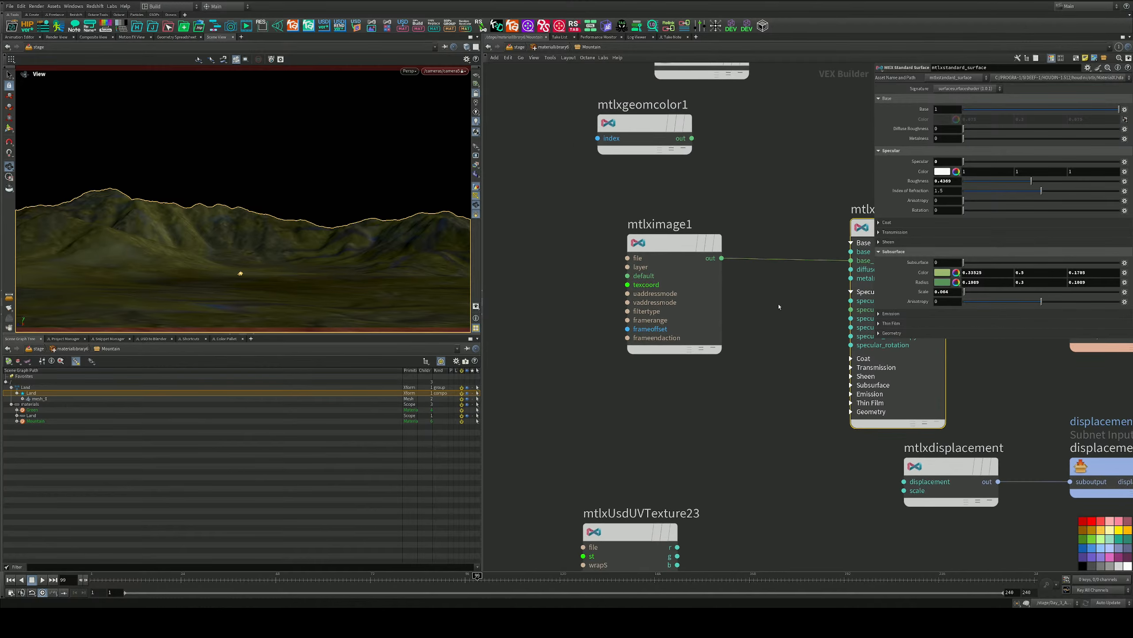
Copy the file path op:/stage/copnet3/FINAL_COLOR from mtlxUsdUVTexture23 for use in mtlximage1
drag(741, 406, 543, 509)
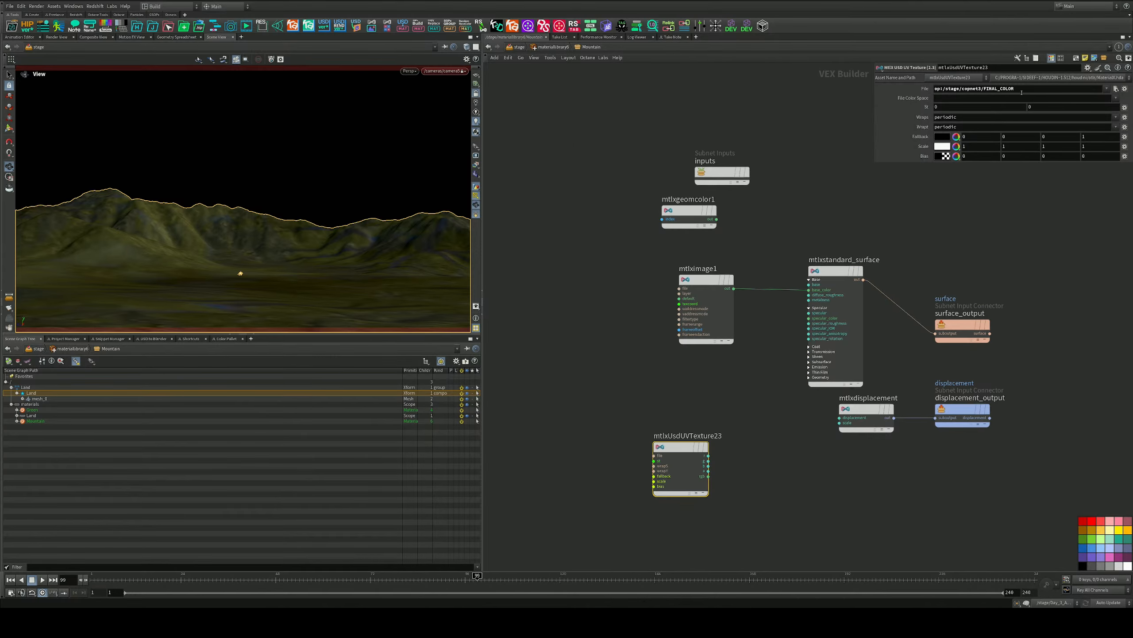
drag(1022, 93, 736, 98)
key(ctrl+c)
click(706, 280)
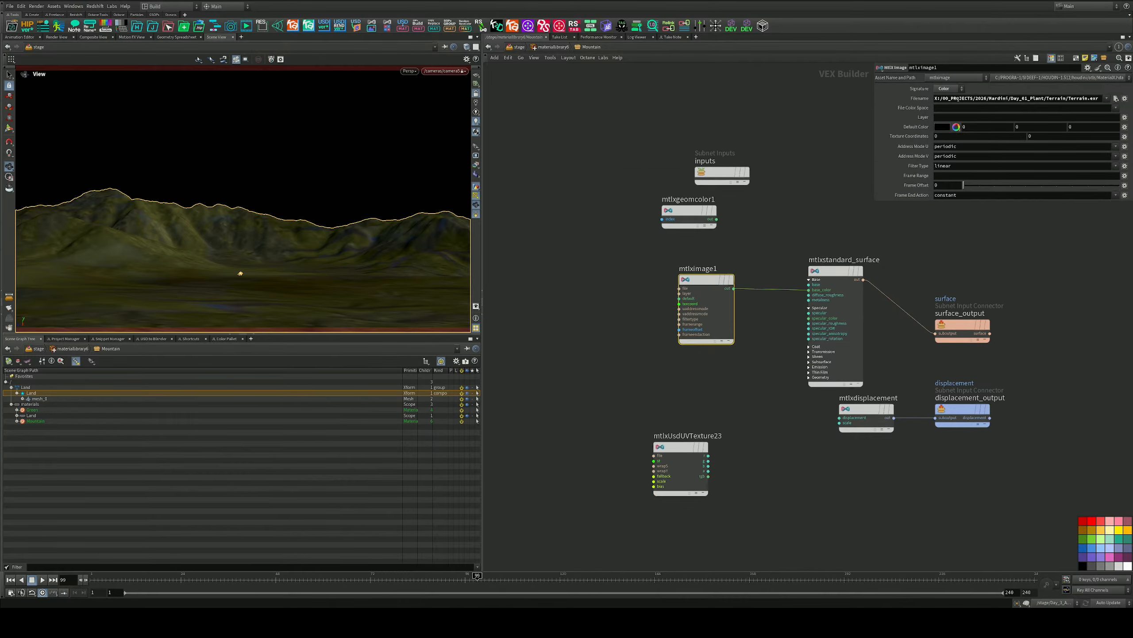
Point the mtlximage1 texture filename to the COP output op:/stage/copnet3/FINAL_COLOR in the Mountain material
triple_click(995, 95)
key(ctrl+v)
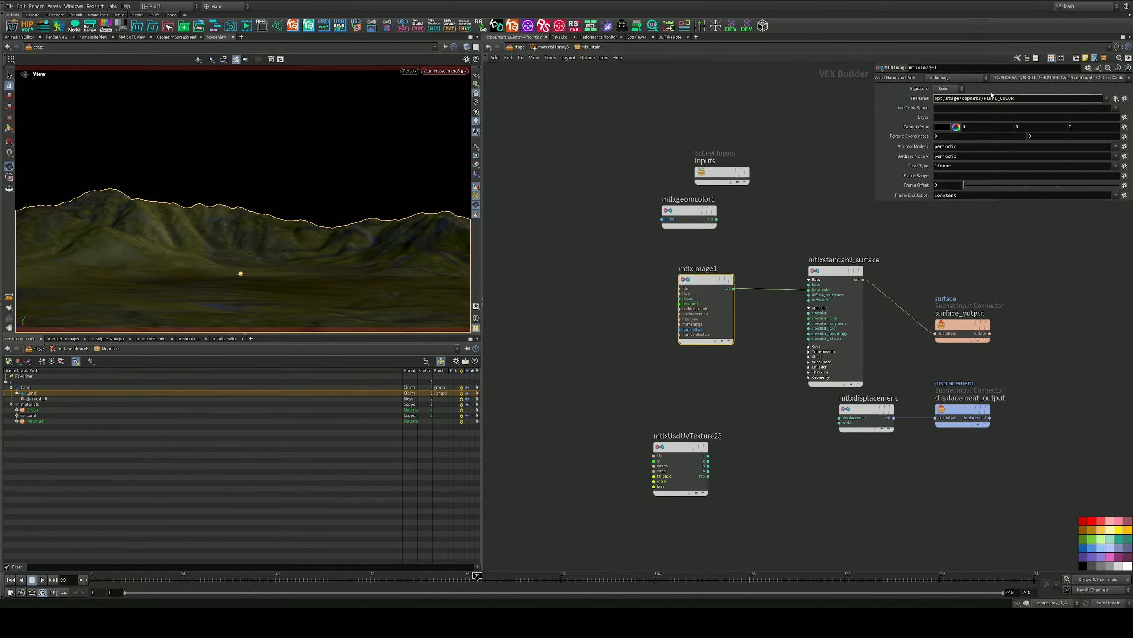
key(Return)
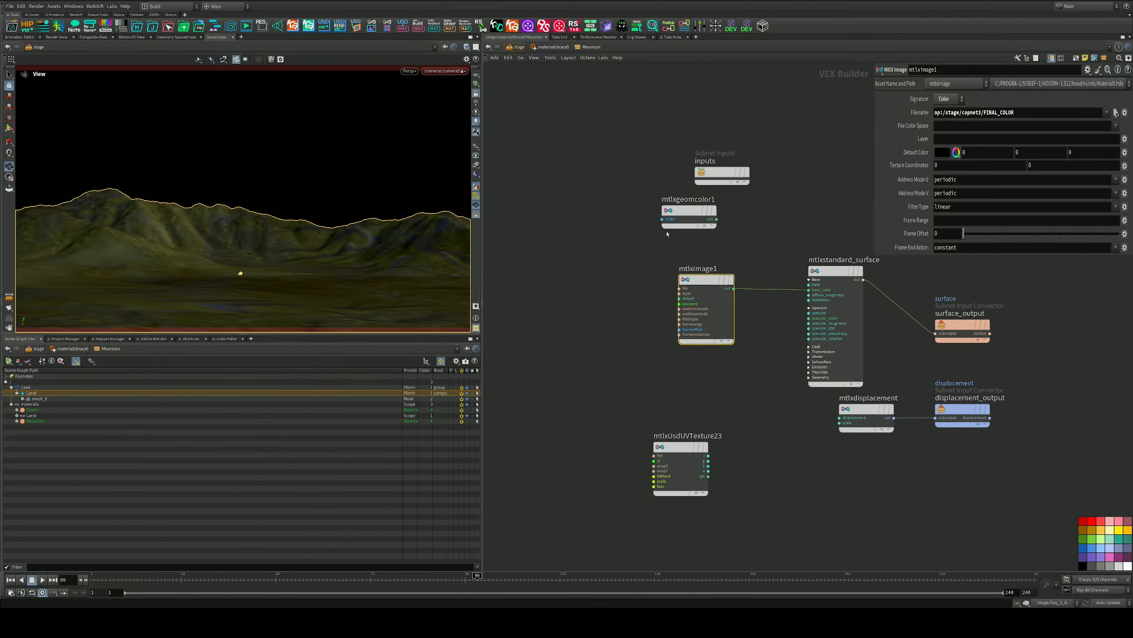
Set the grid spacing of heightfield1 inside the Land SOP Create network to 0.5
click(519, 47)
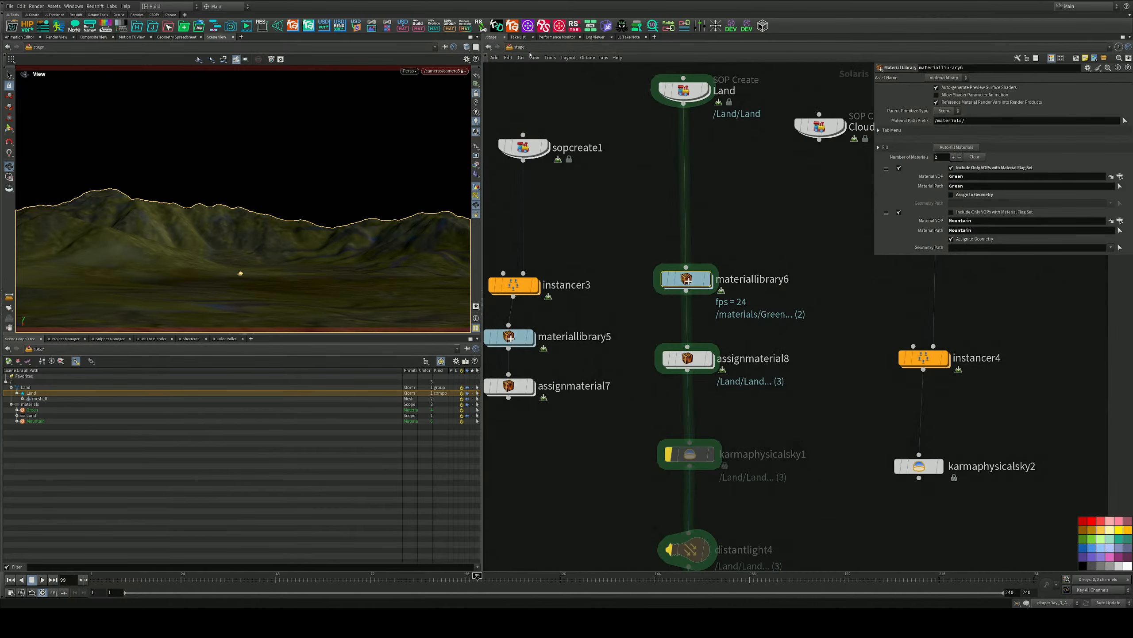
double_click(701, 98)
middle_drag(653, 220, 676, 470)
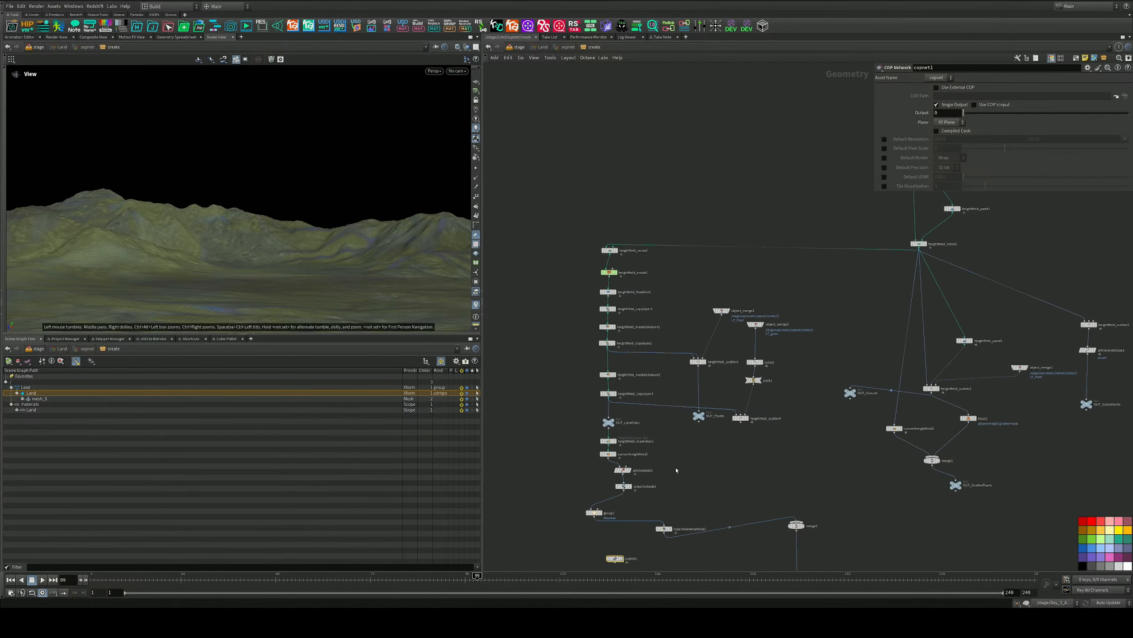
middle_drag(815, 182, 642, 349)
scroll(741, 230, up, 5)
middle_drag(797, 385, 789, 207)
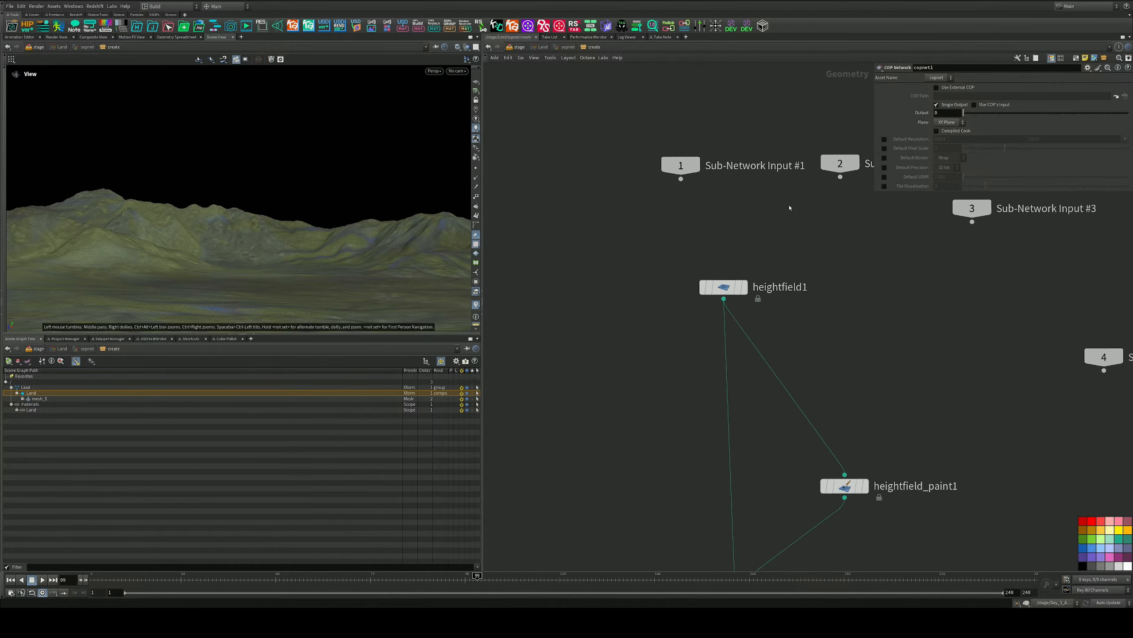
click(723, 287)
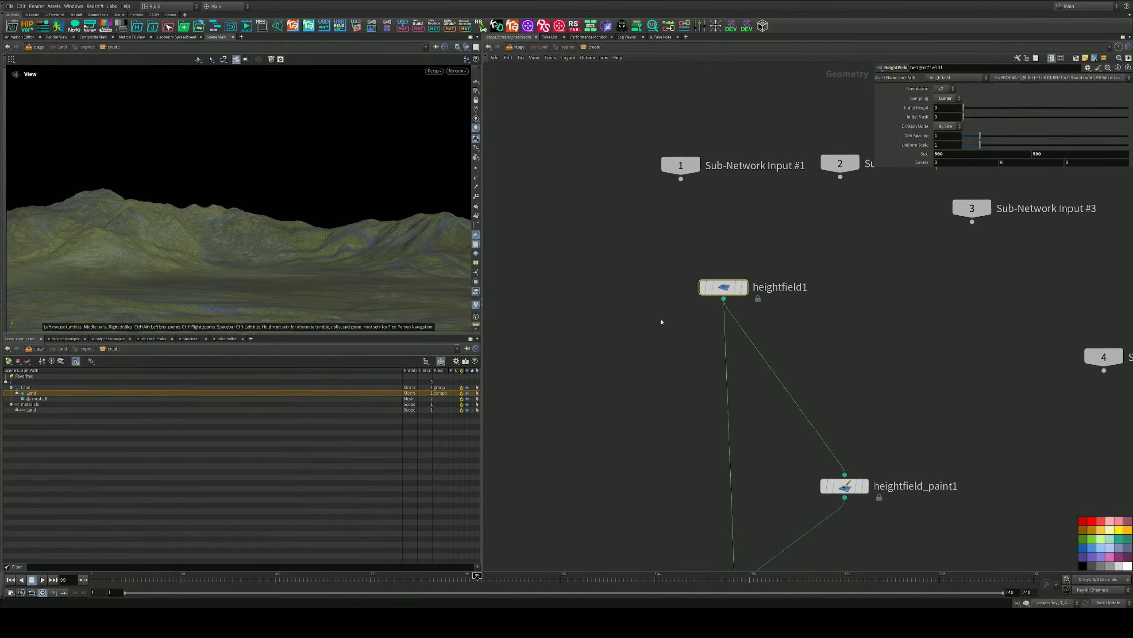
click(945, 135)
key(Return)
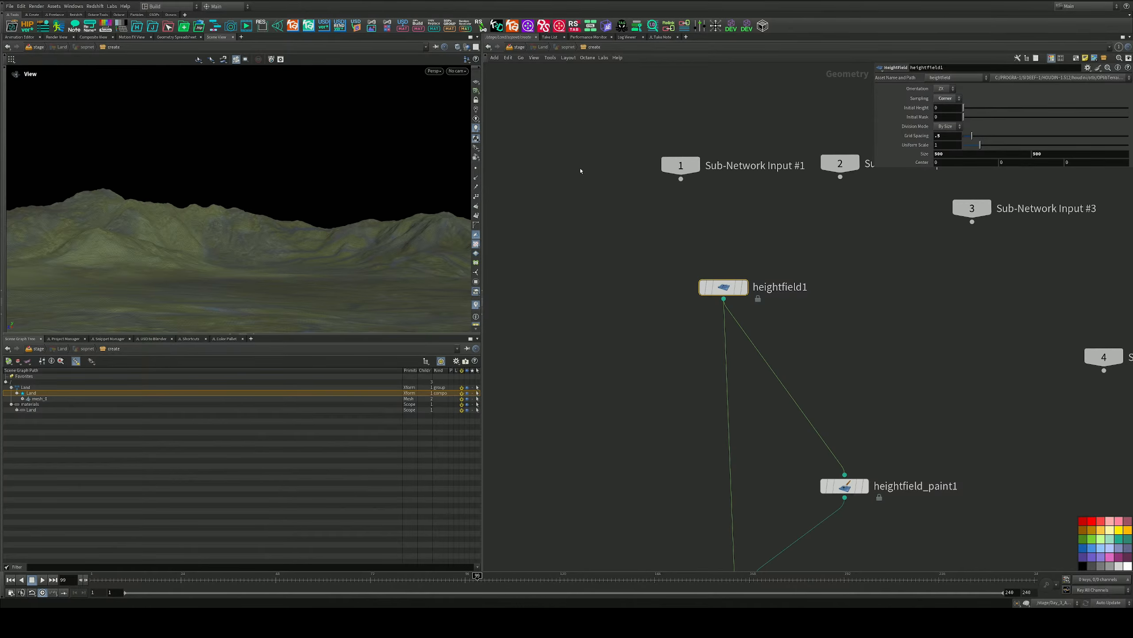
Return to the stage network, enable karmaphysicalsky1 and render the viewport with Karma CPU
middle_drag(604, 273, 786, 78)
scroll(728, 273, down, 4)
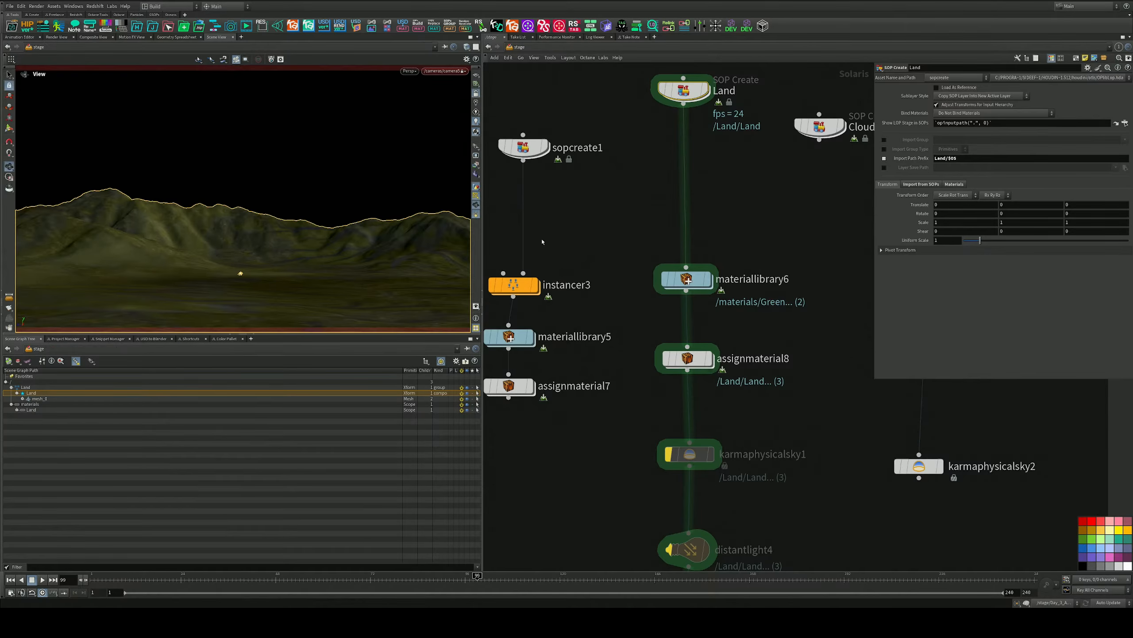
middle_drag(673, 514, 645, 190)
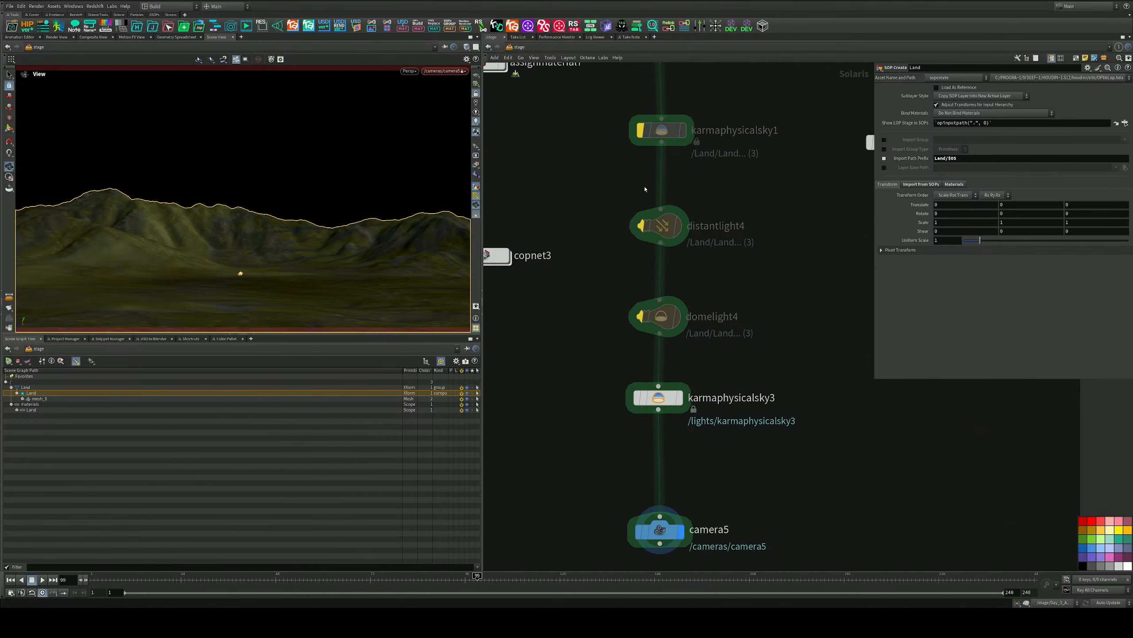
click(640, 129)
mouse_move(642, 229)
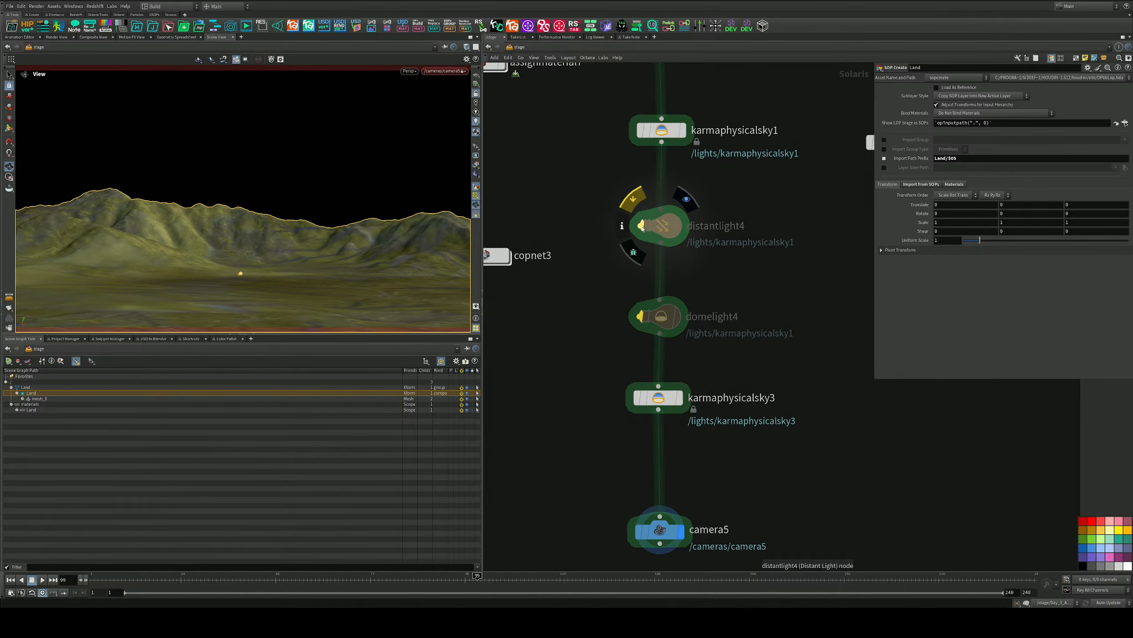
click(409, 70)
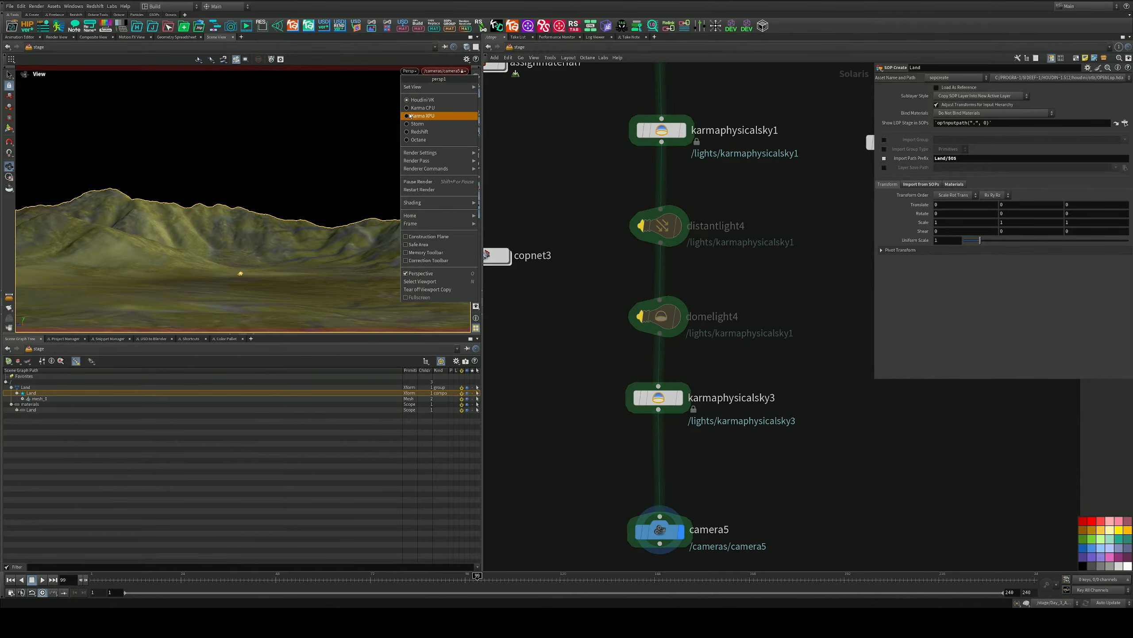
click(409, 108)
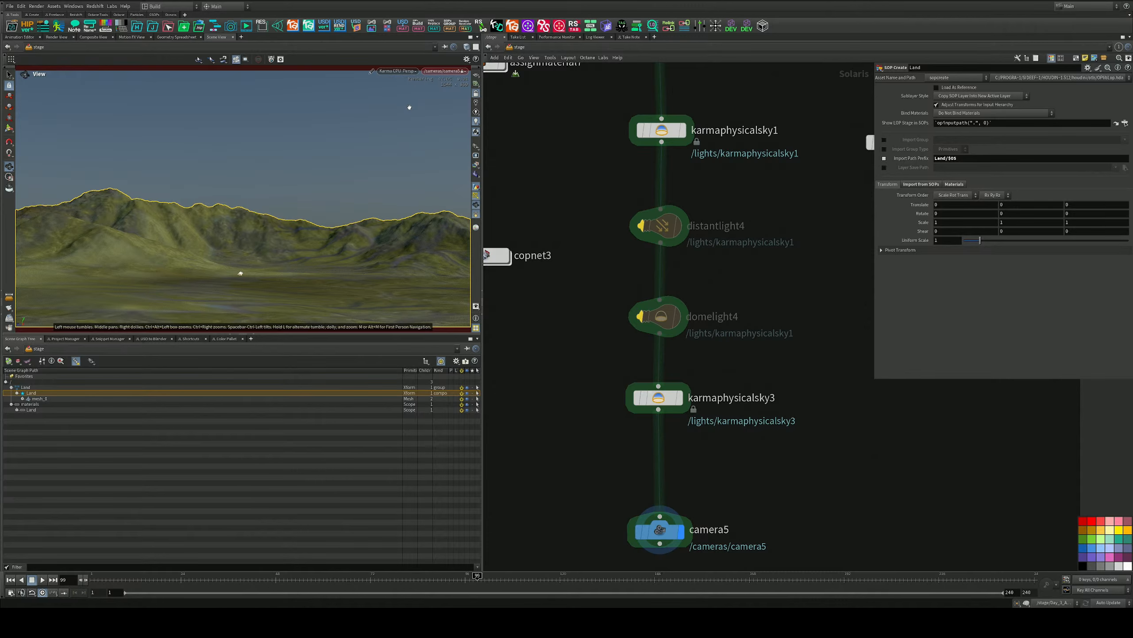
Adjust the sun of karmaphysicalsky1 to angular size 2.9, solar altitude 26.3 and solar azimuth 316.1
mouse_move(567, 209)
middle_down()
mouse_move(567, 225)
mouse_move(566, 214)
middle_up()
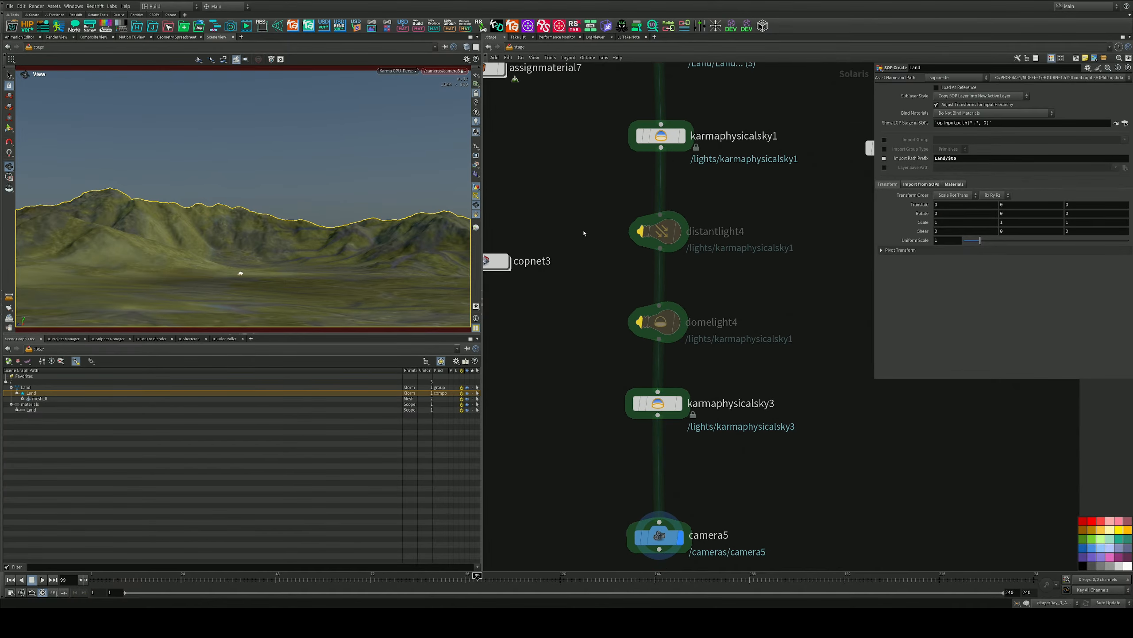
mouse_move(643, 236)
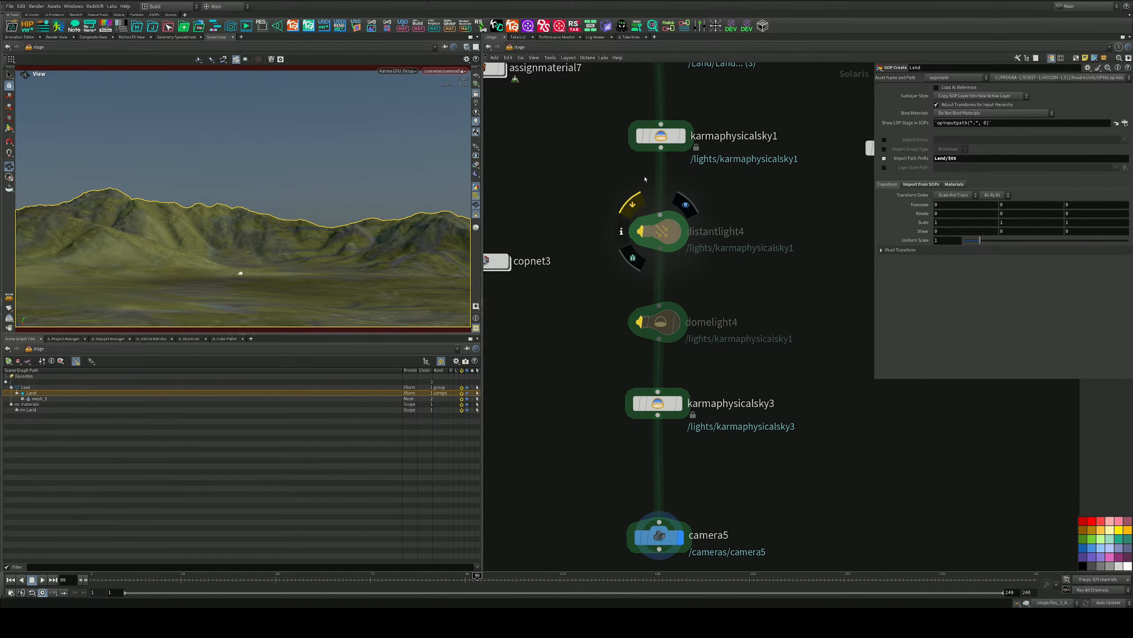
click(661, 136)
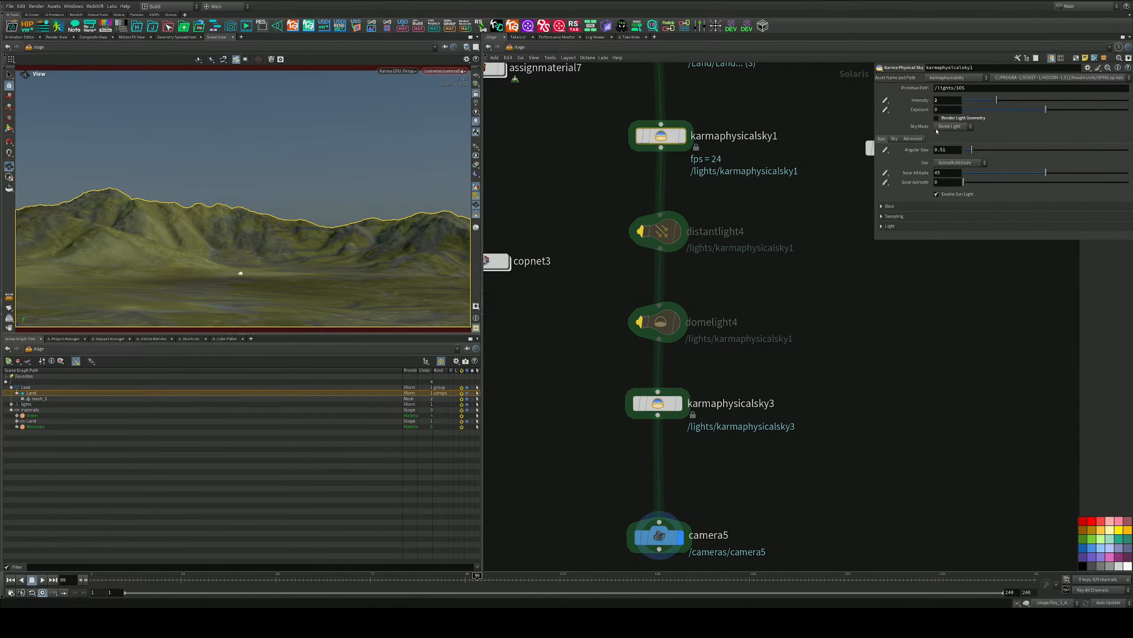
drag(971, 149, 1108, 188)
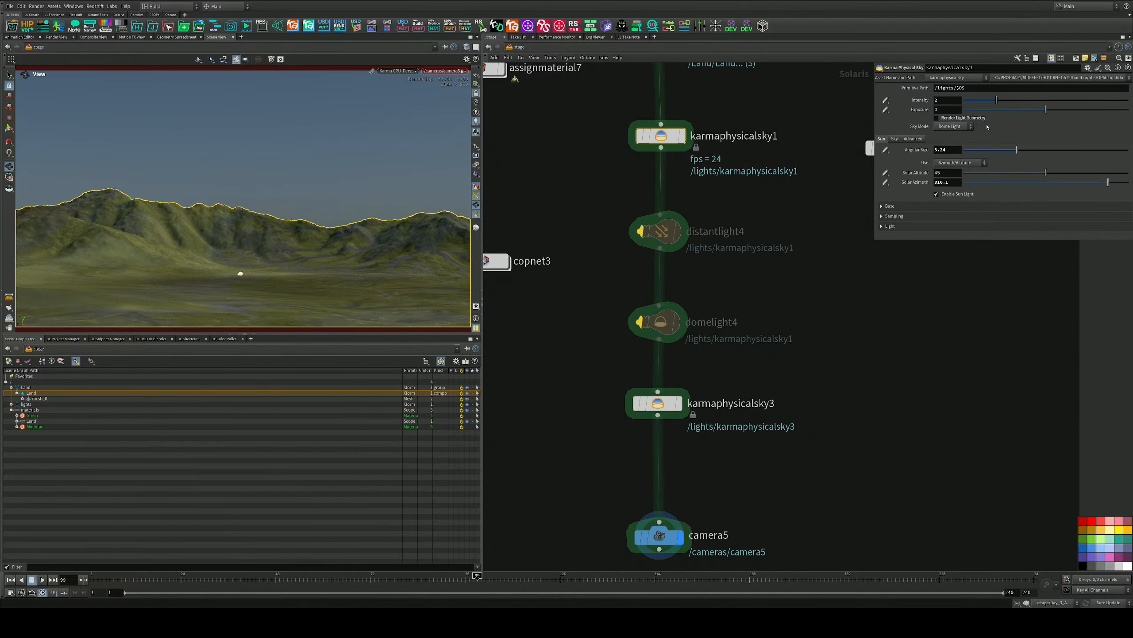
drag(988, 151, 1012, 174)
mouse_move(996, 100)
mouse_down()
mouse_move(1031, 100)
mouse_move(996, 101)
mouse_up()
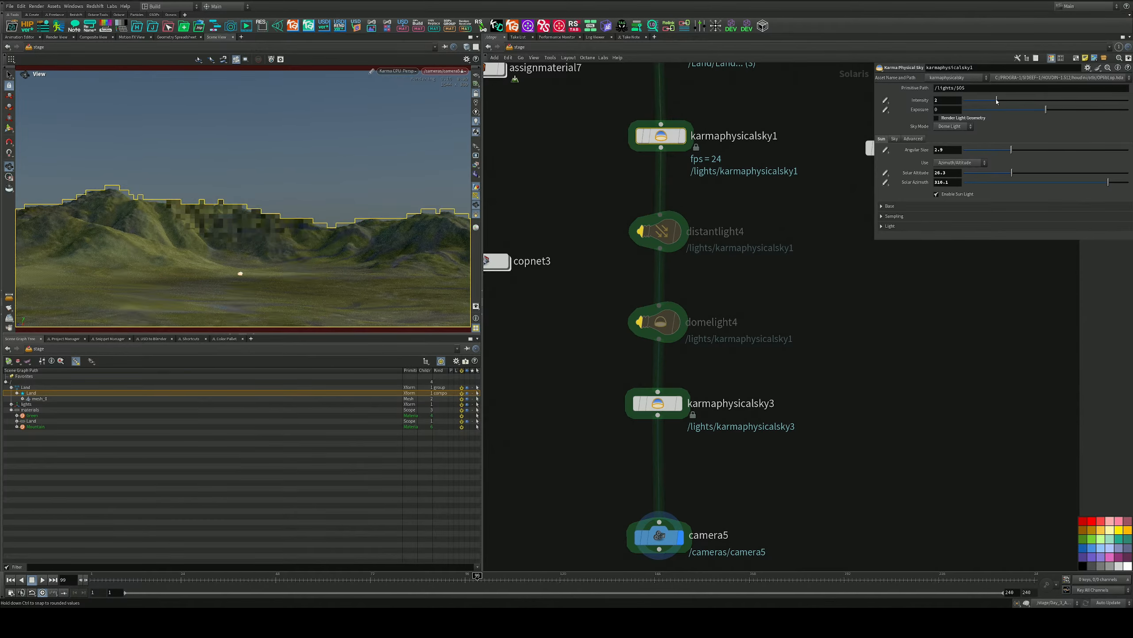
click(599, 164)
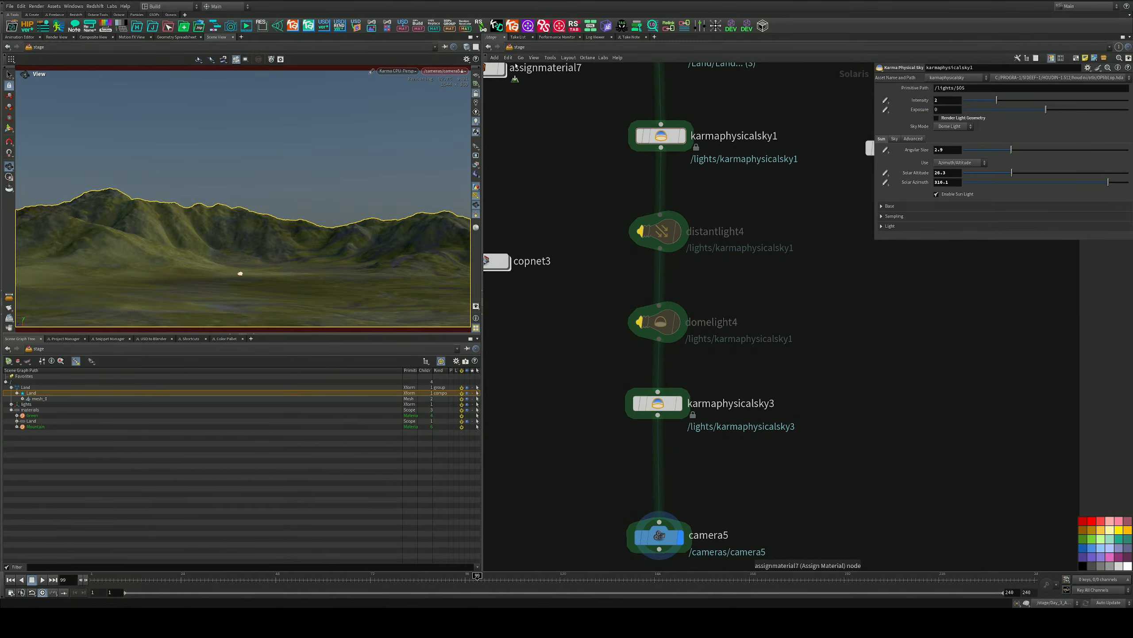
Save the scene and switch the viewport renderer back to Houdini VK
middle_drag(575, 177, 607, 295)
scroll(609, 281, down, 5)
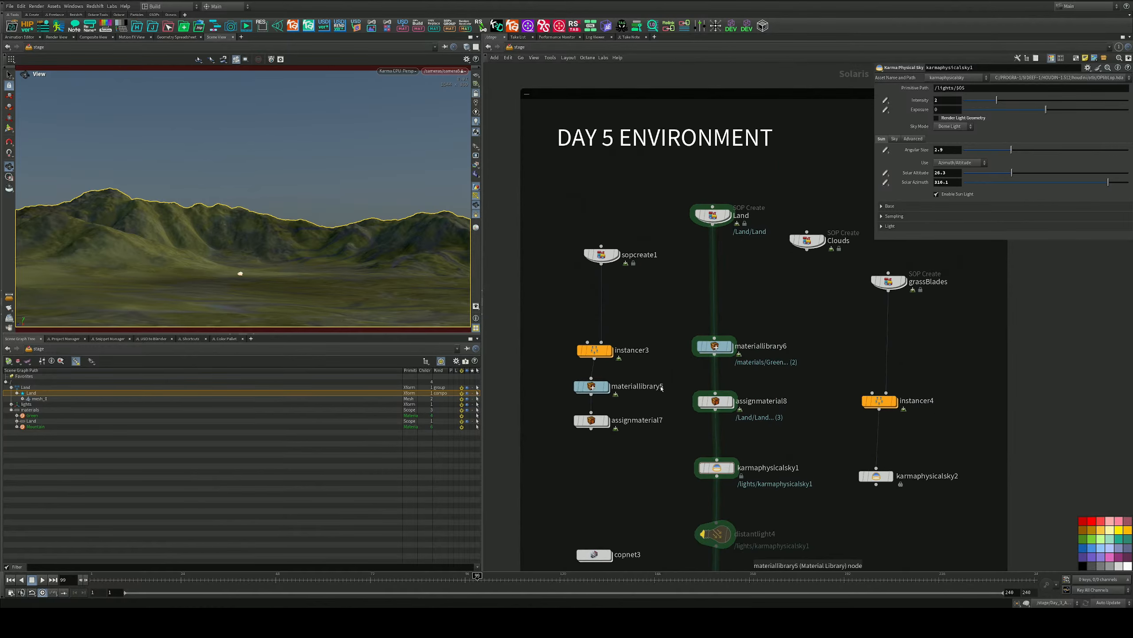
click(9, 75)
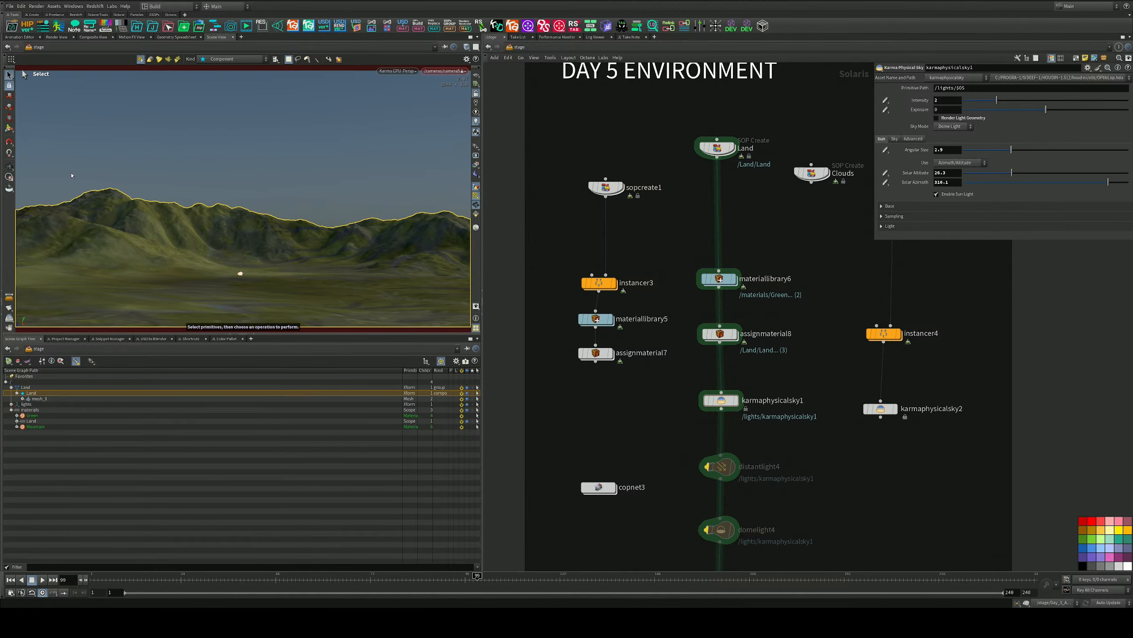
click(9, 128)
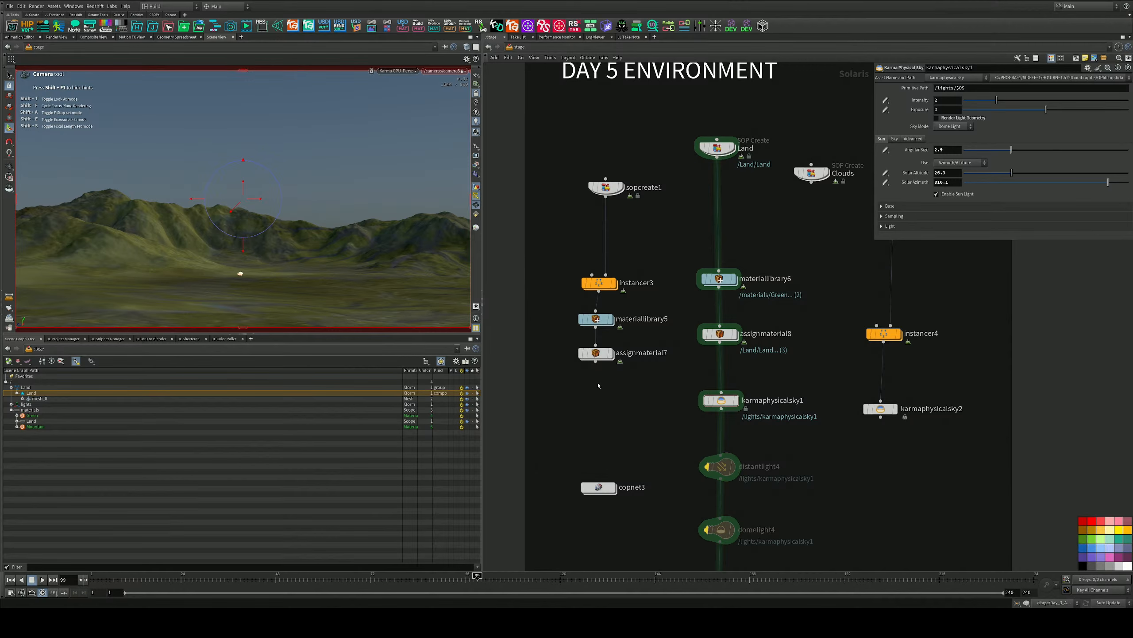
key(ctrl+s)
click(395, 70)
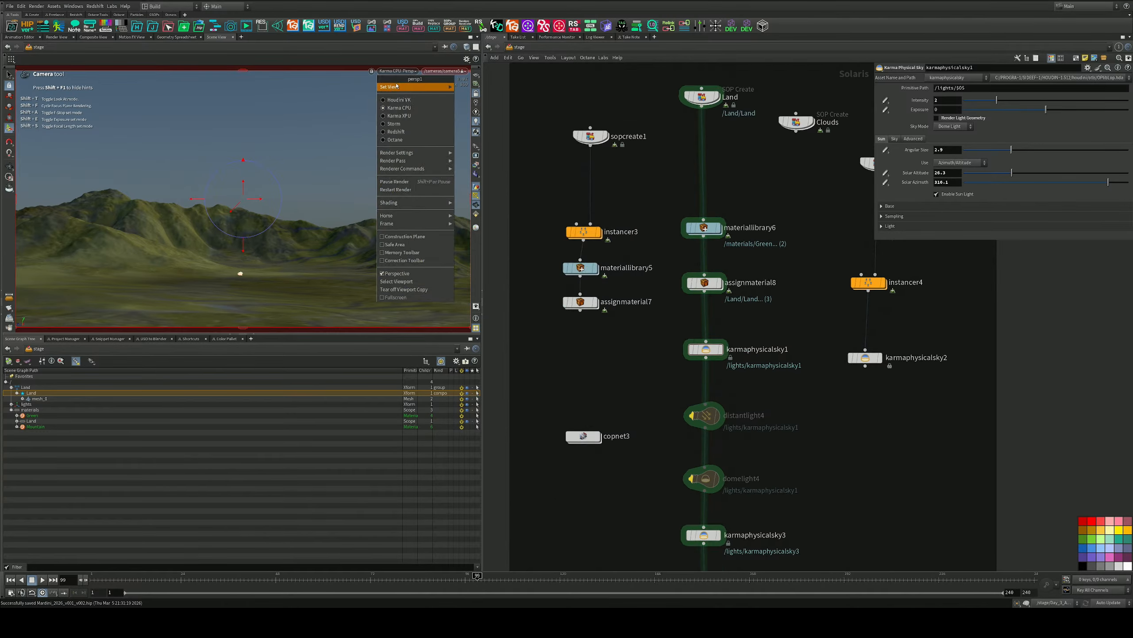
click(404, 102)
Wire OUT_Plants and heightfield_scatter4 into merge2 inside the Land network, then save the scene from the stage level
middle_drag(703, 162, 696, 238)
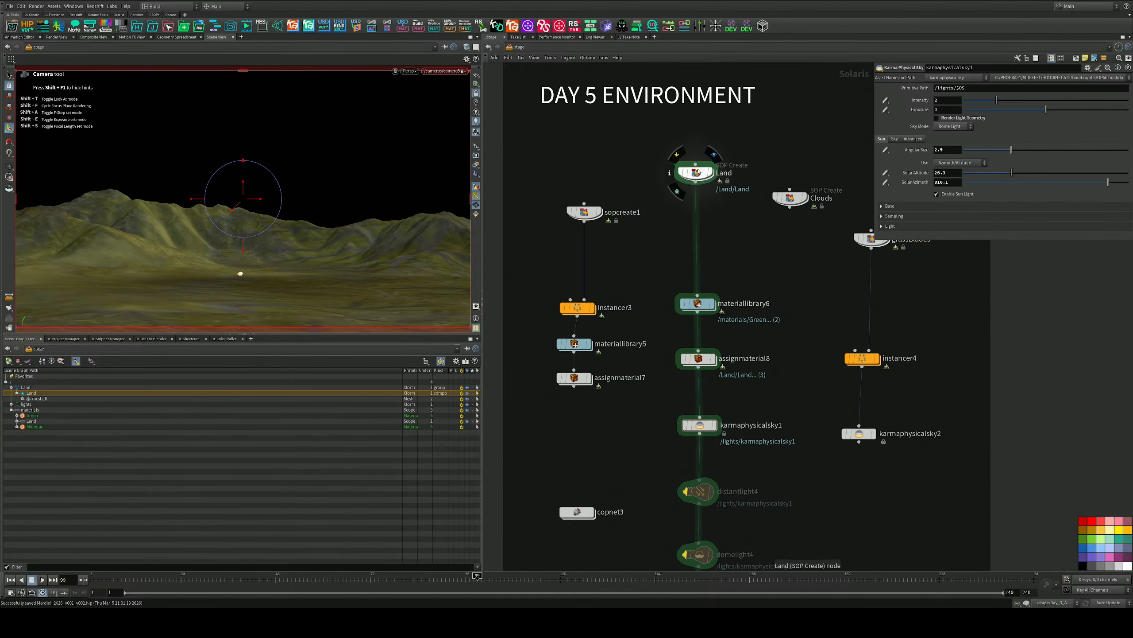
click(698, 174)
double_click(696, 173)
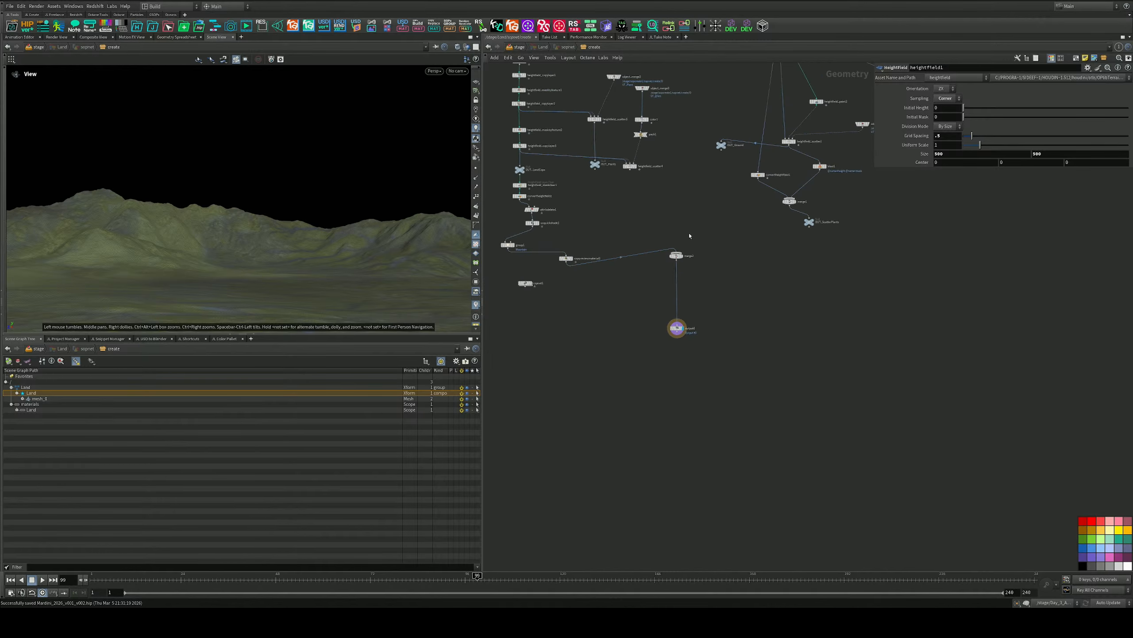
scroll(645, 241, up, 5)
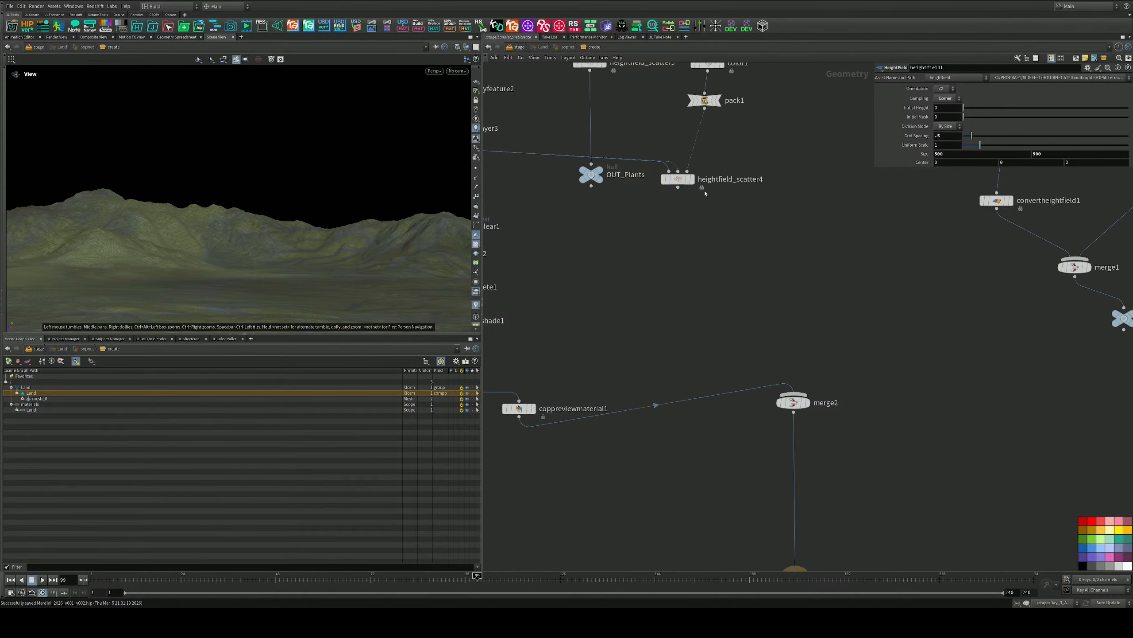
middle_drag(686, 193, 705, 334)
drag(761, 343, 824, 534)
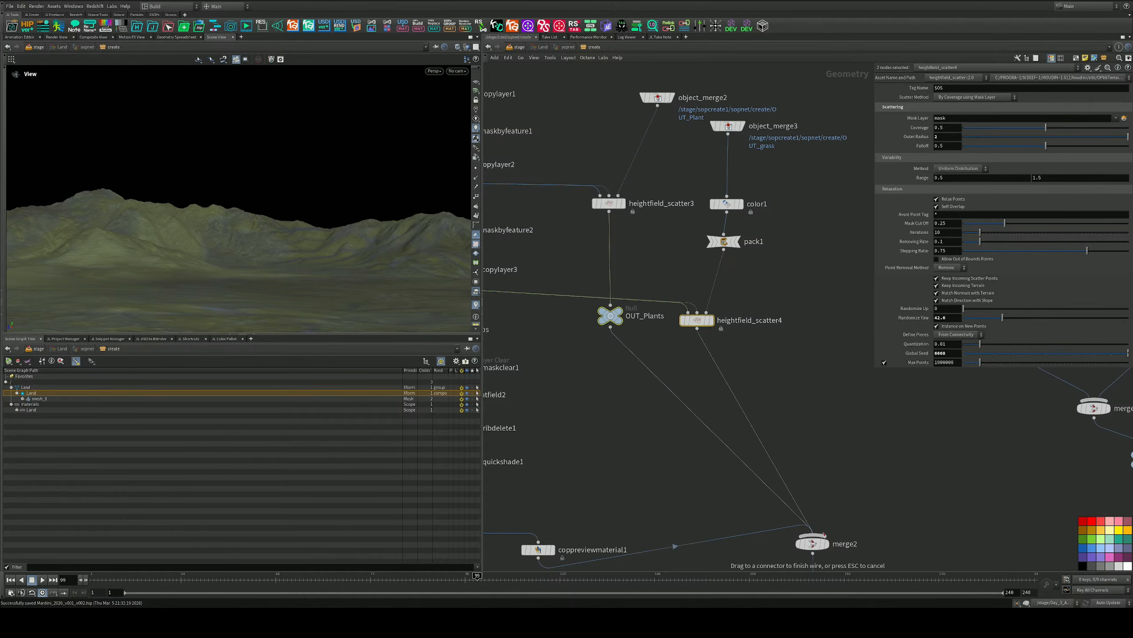
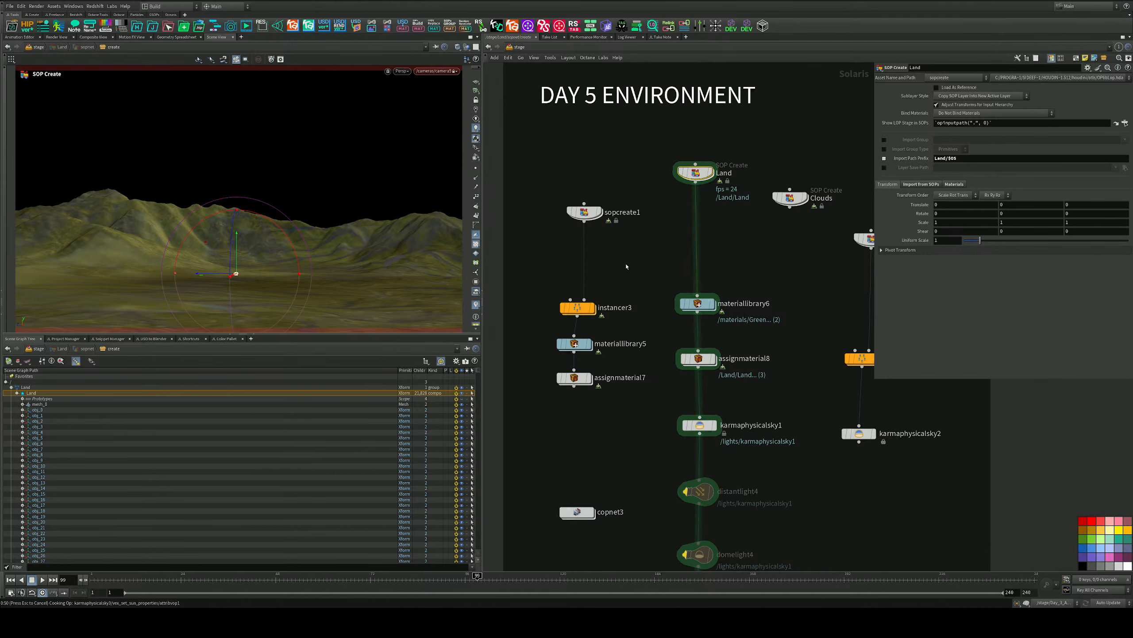
key(ctrl+s)
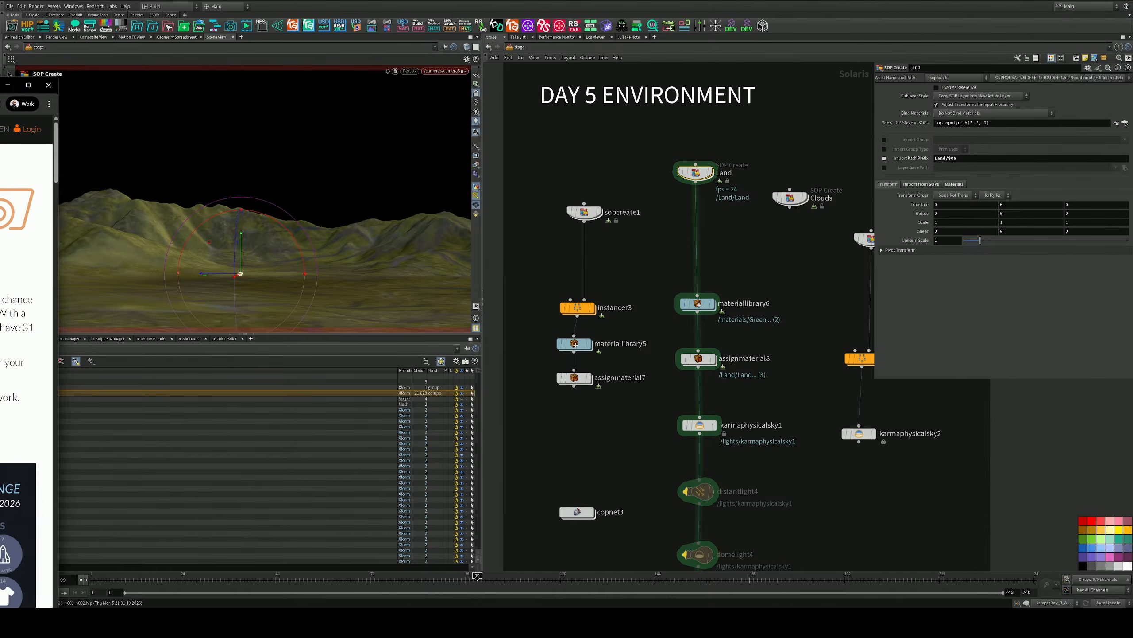
Switch to the browser with the SideFX Mardini 2026 page and open the daily challenge forum
drag(0, 85, 754, 100)
scroll(758, 414, down, 15)
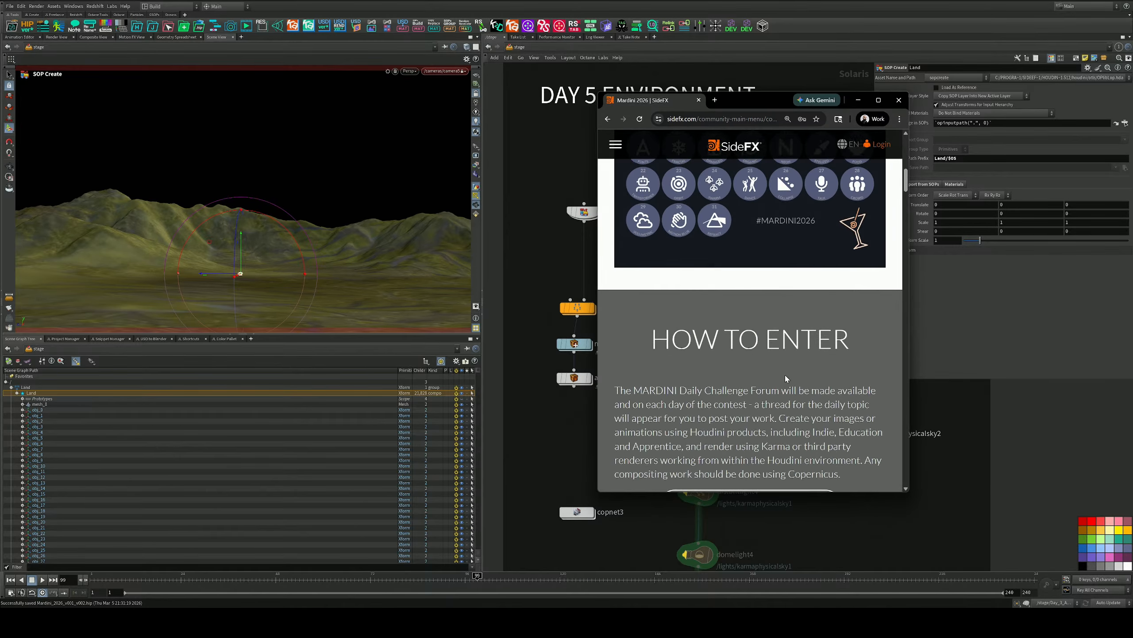
click(763, 243)
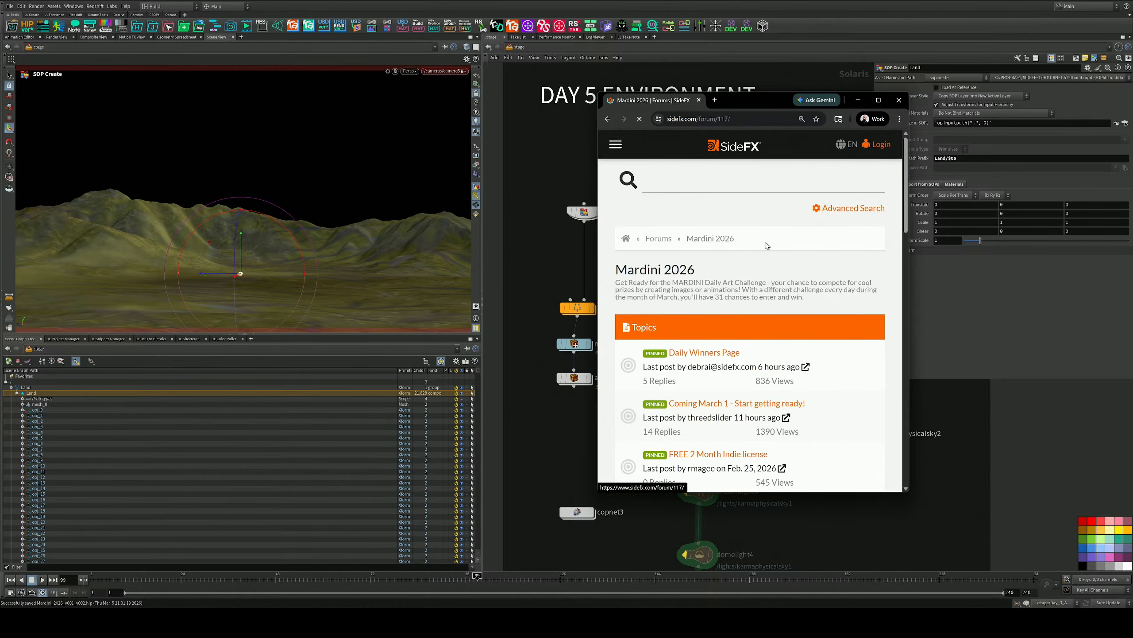
Open the Day 5 | Environment | Image thread, widen the browser window and look through the posted entries
scroll(729, 299, down, 4)
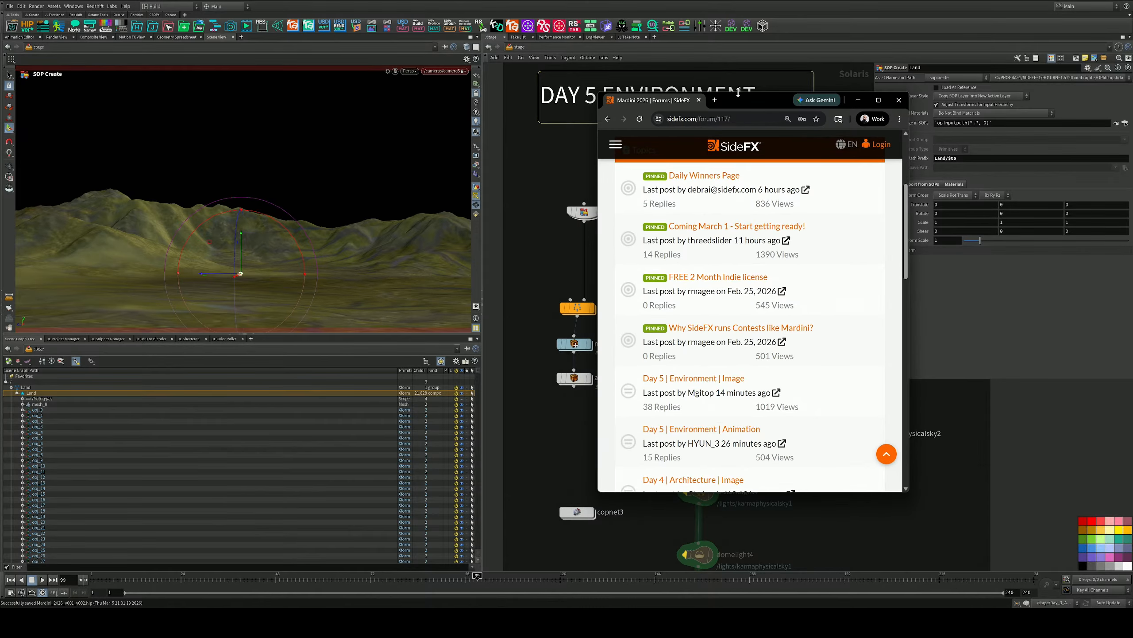
drag(736, 93, 740, 7)
scroll(734, 223, down, 3)
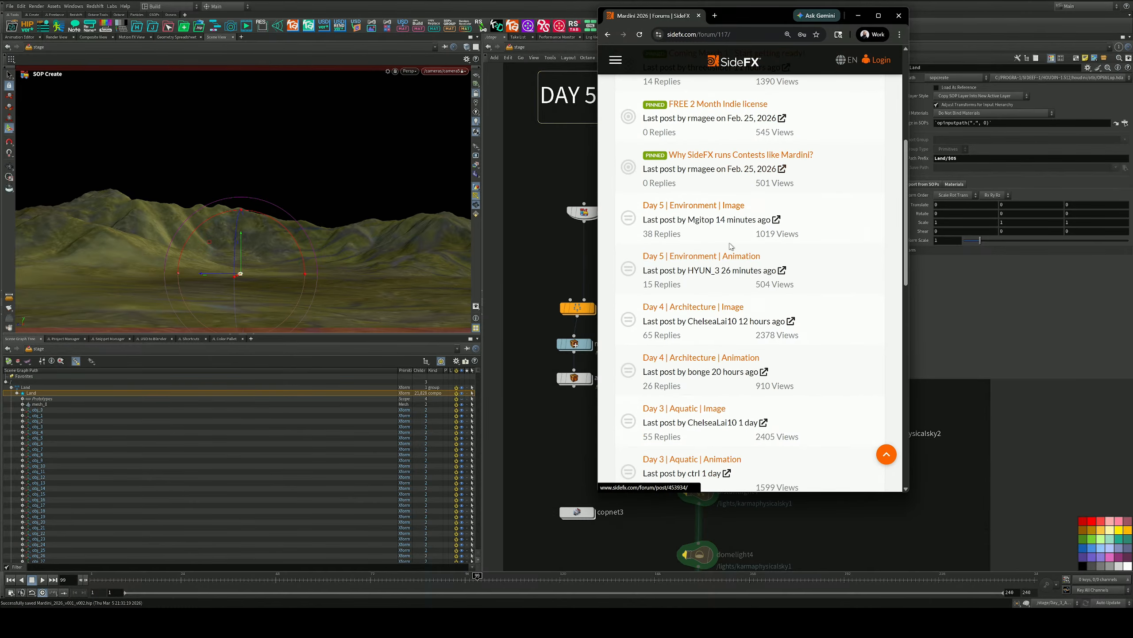
click(723, 166)
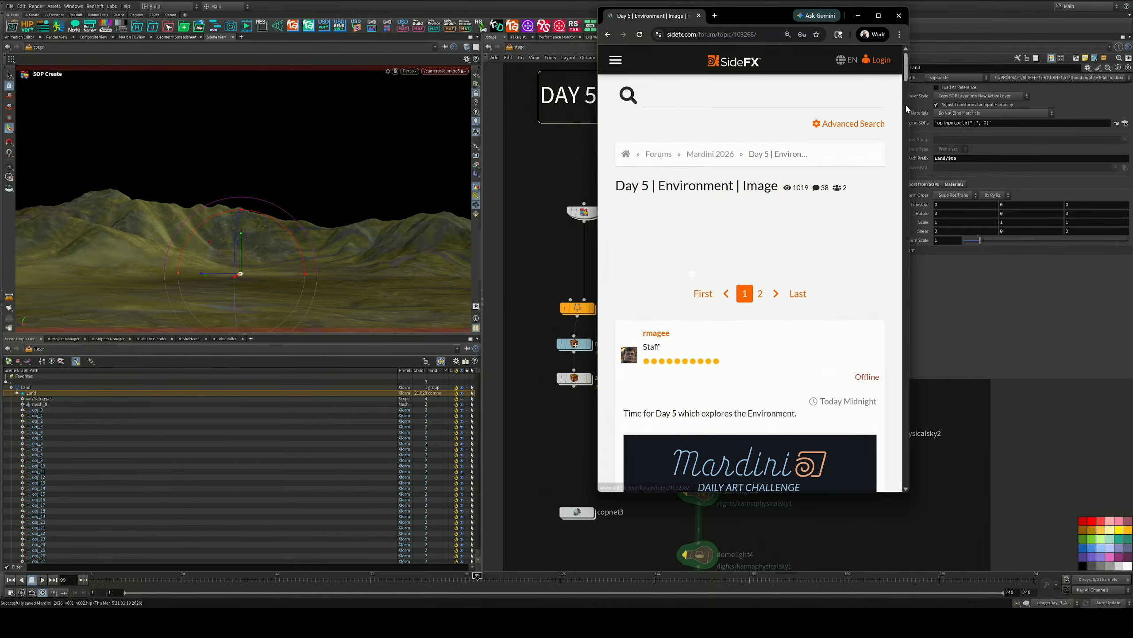
drag(908, 107, 1093, 108)
scroll(955, 236, down, 4)
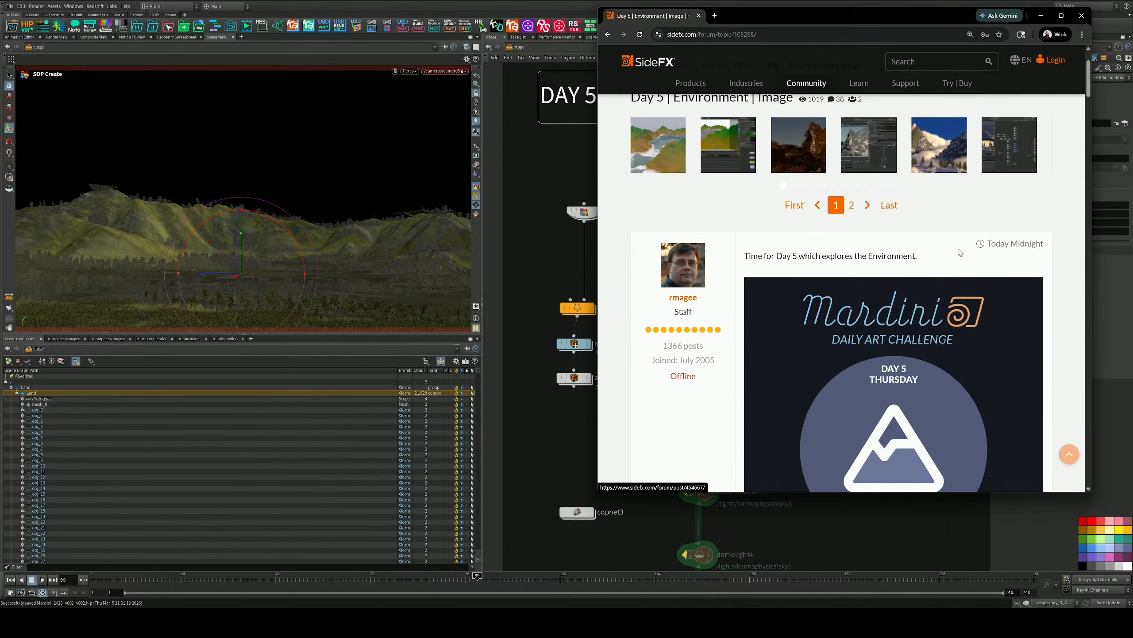
scroll(953, 236, up, 3)
scroll(922, 269, down, 12)
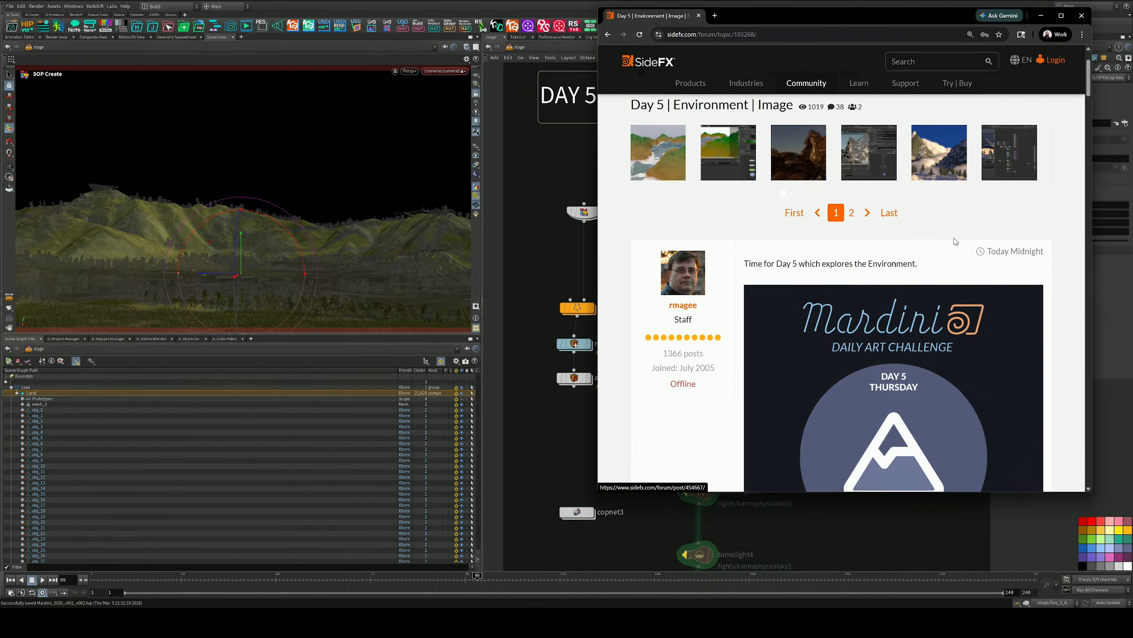
Make the browser window taller while looking through the first entries, and return to the start of the thread
scroll(922, 268, down, 15)
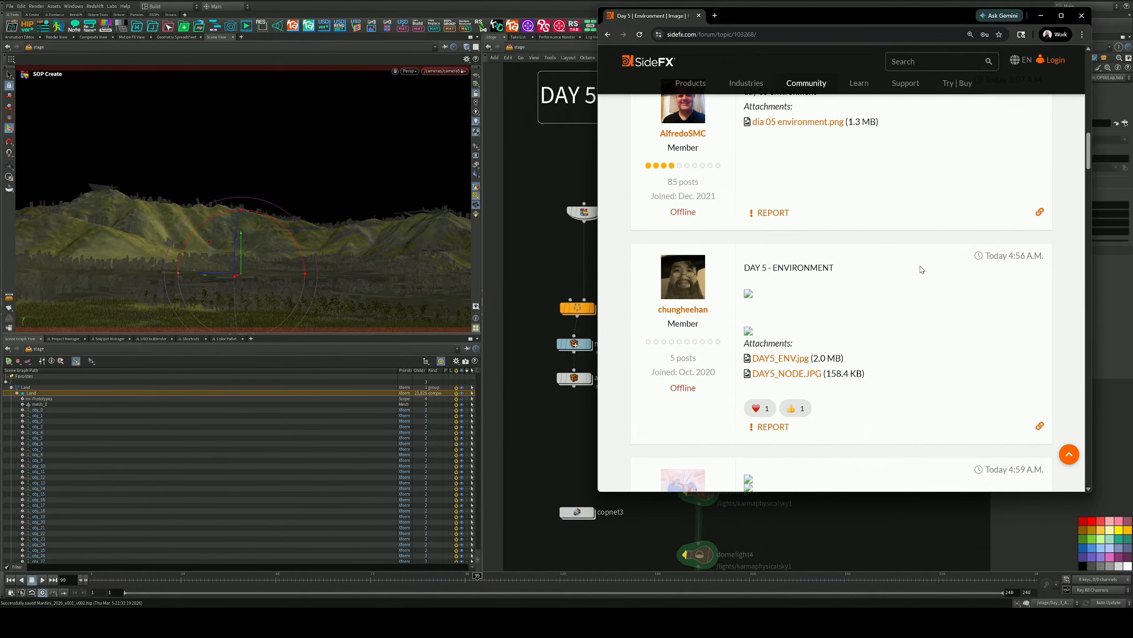
scroll(918, 267, up, 8)
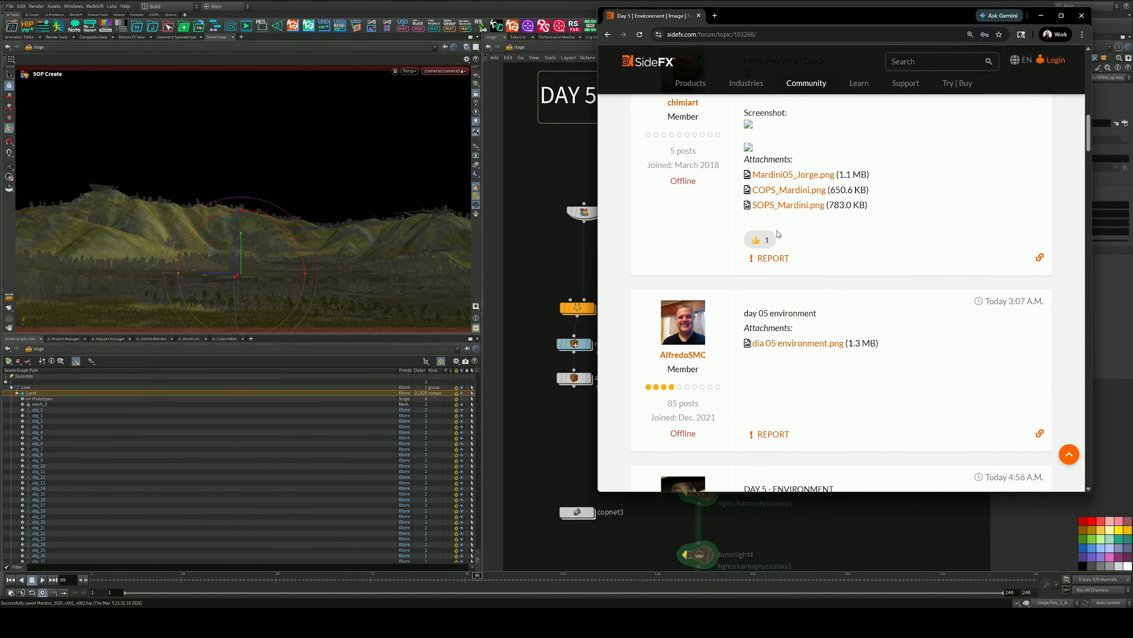
drag(827, 493, 827, 582)
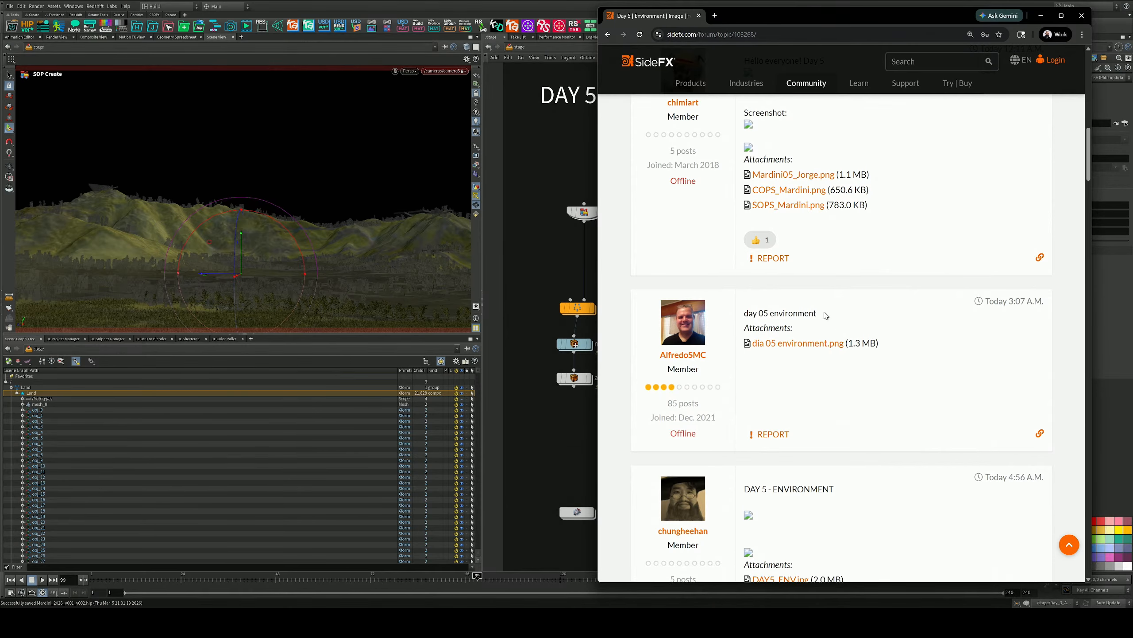
scroll(803, 312, up, 10)
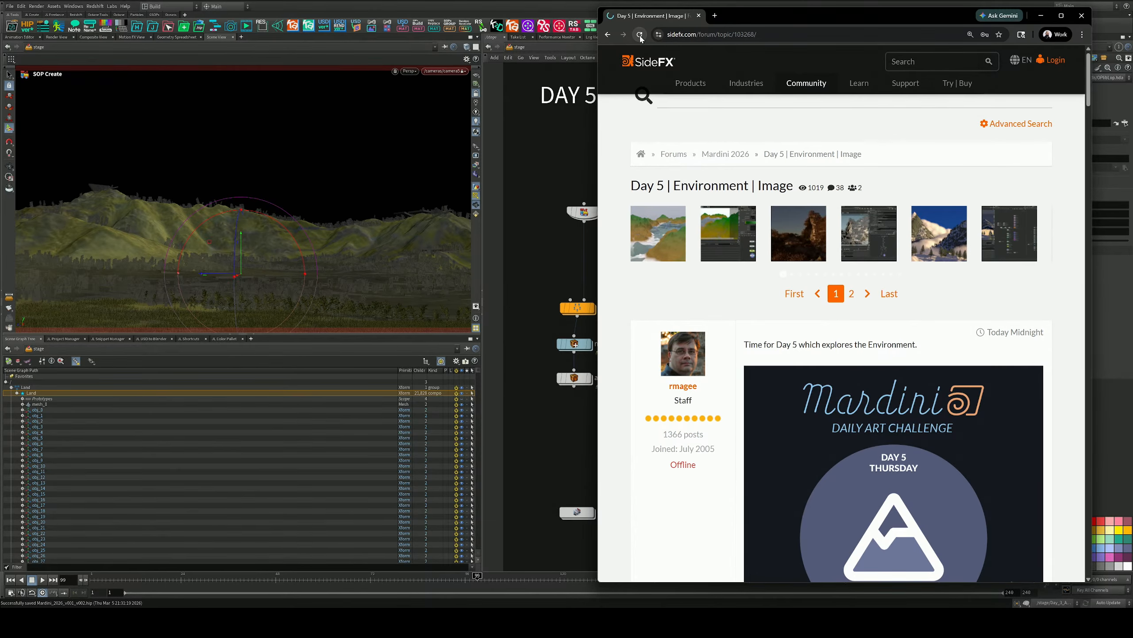
Try to load the missing image in the "Hello everyone! Day 5" entry
scroll(747, 260, down, 8)
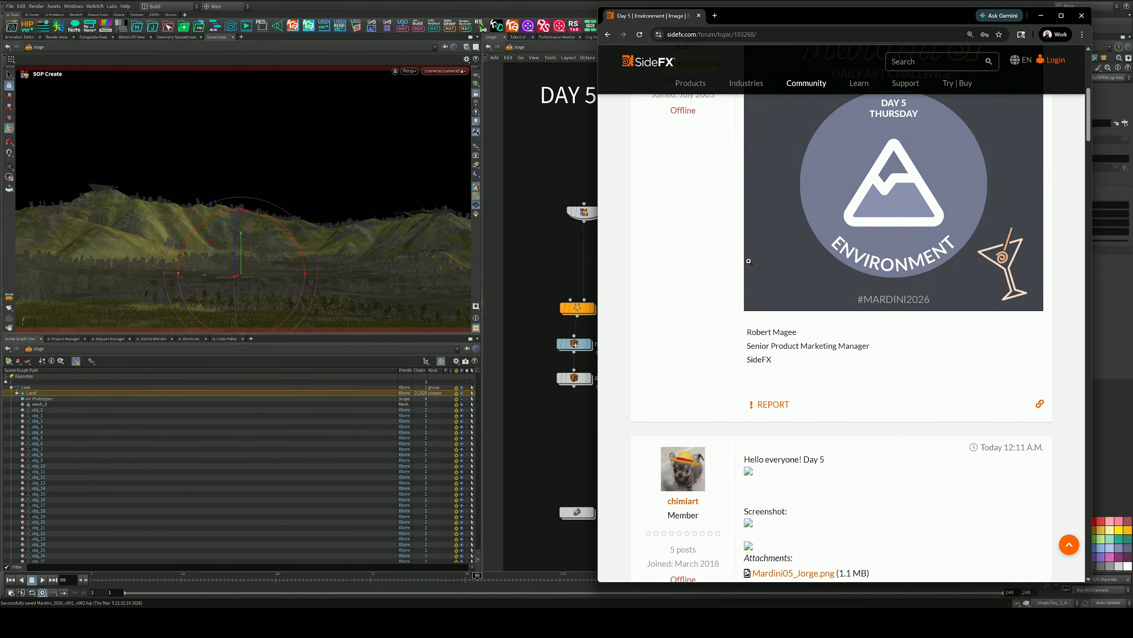
right_click(749, 472)
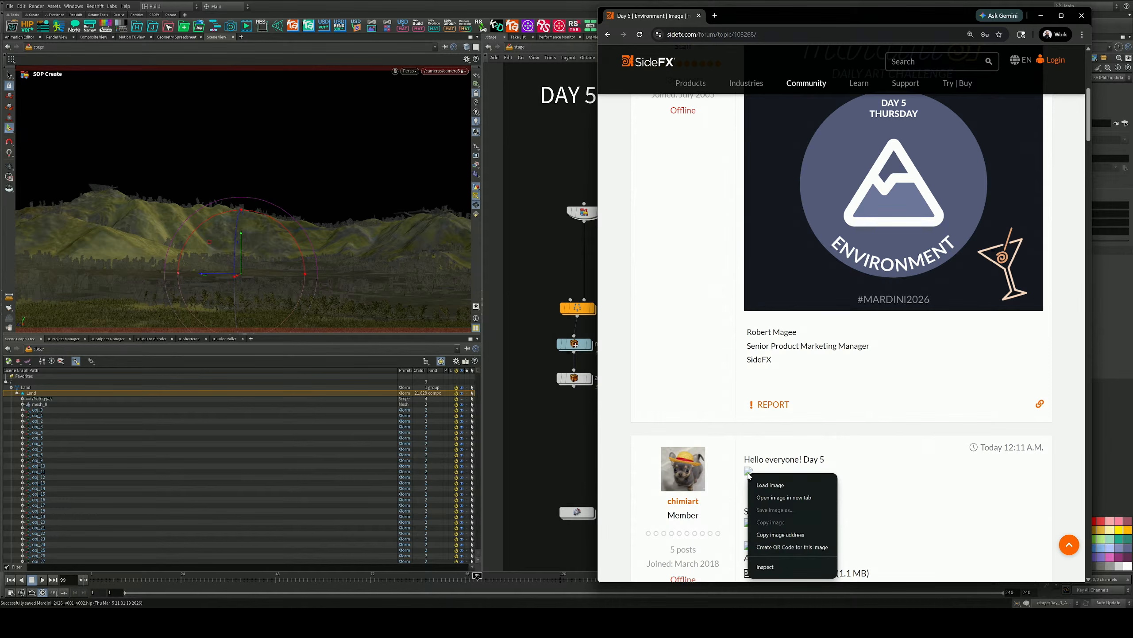
click(766, 486)
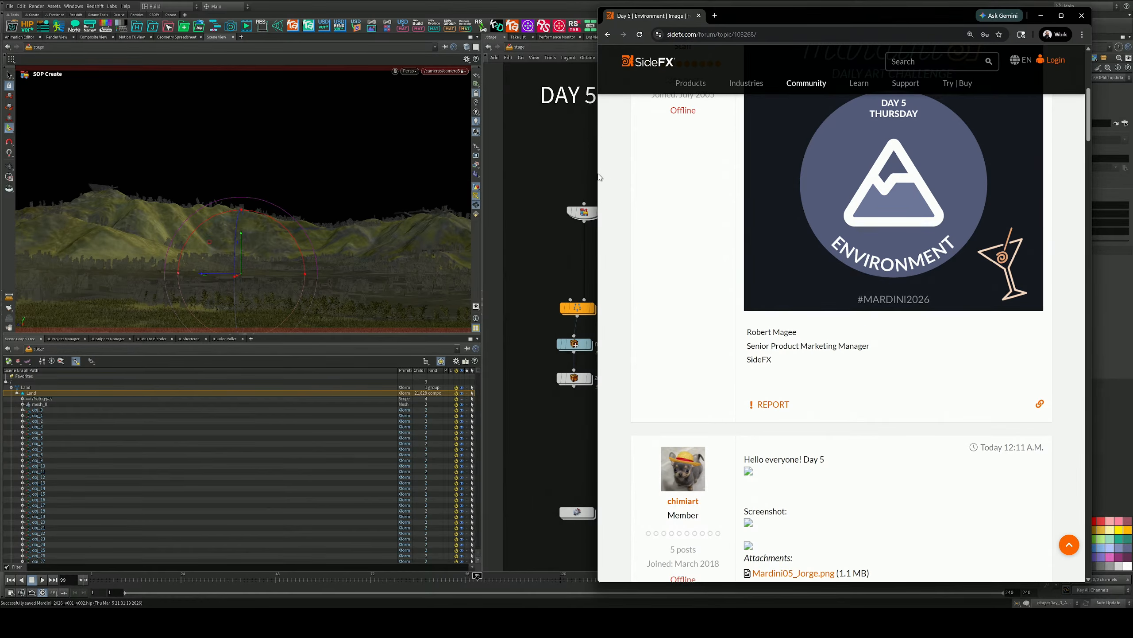
Widen the browser window and look through the Day 5 | Environment | Image entries and their attachments
drag(599, 177, 516, 175)
scroll(783, 424, down, 5)
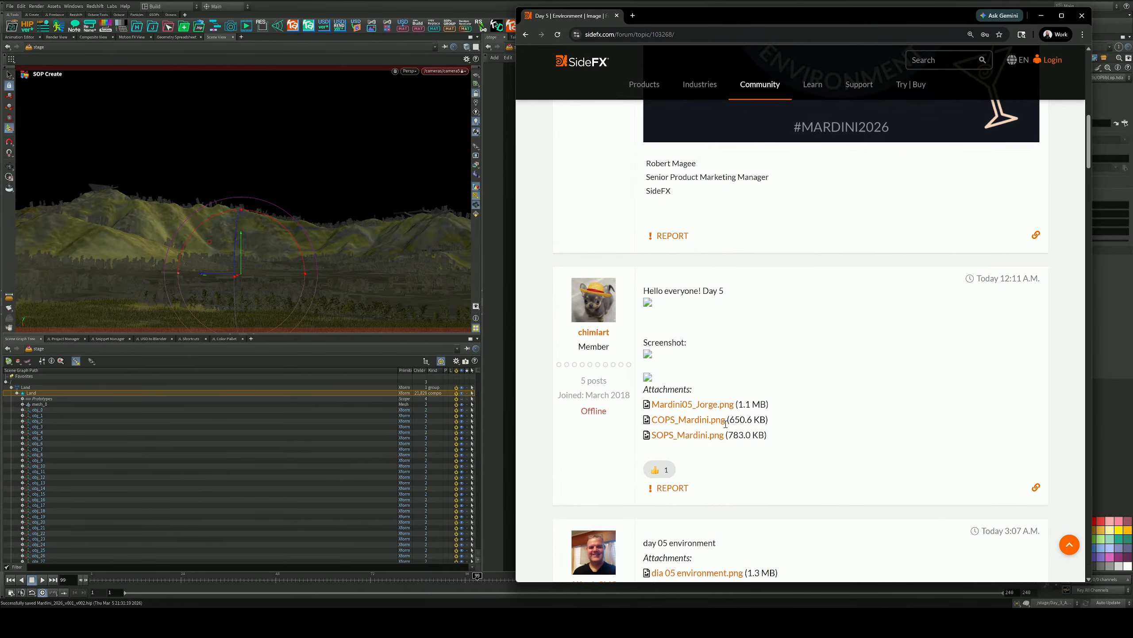
scroll(726, 423, down, 5)
scroll(714, 436, up, 5)
scroll(705, 446, down, 15)
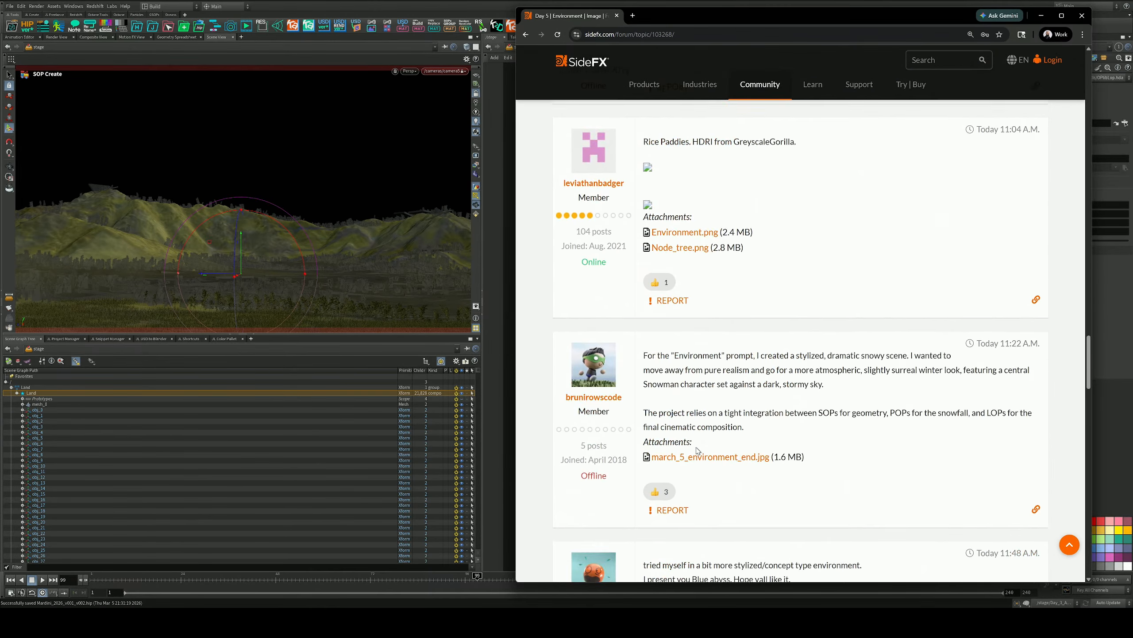
scroll(699, 451, down, 15)
scroll(696, 450, up, 10)
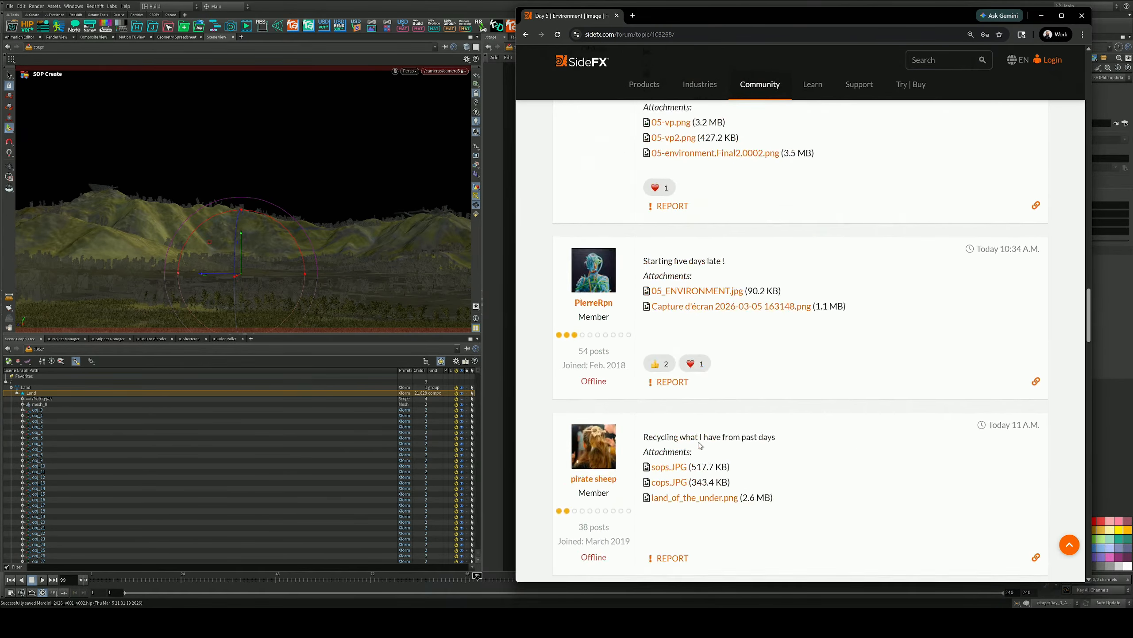
scroll(699, 442, up, 20)
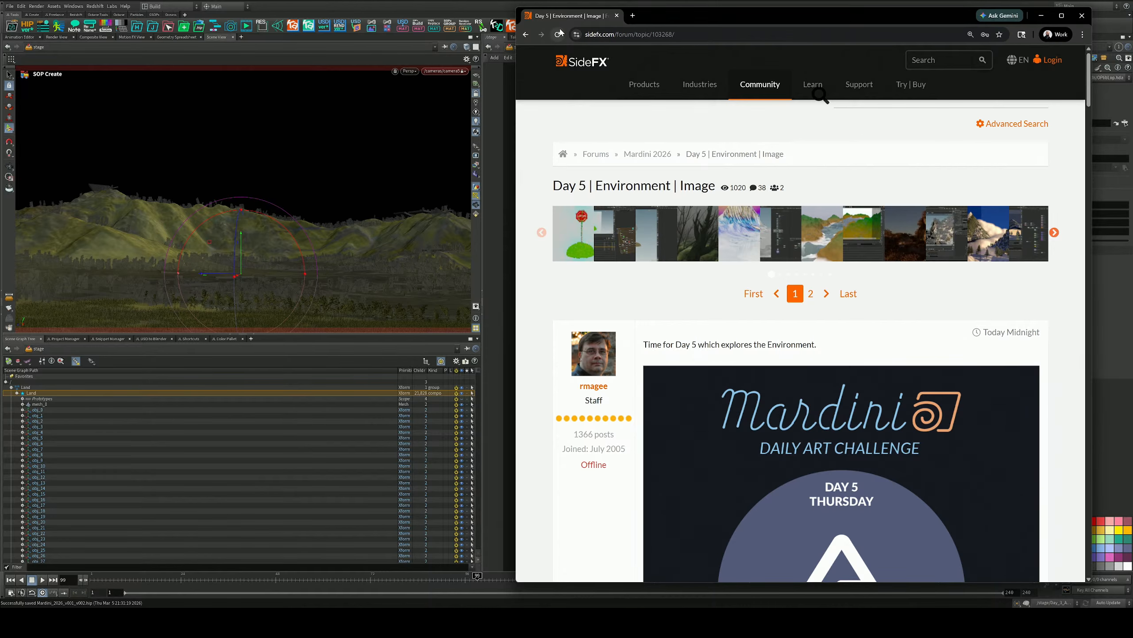
scroll(683, 357, down, 20)
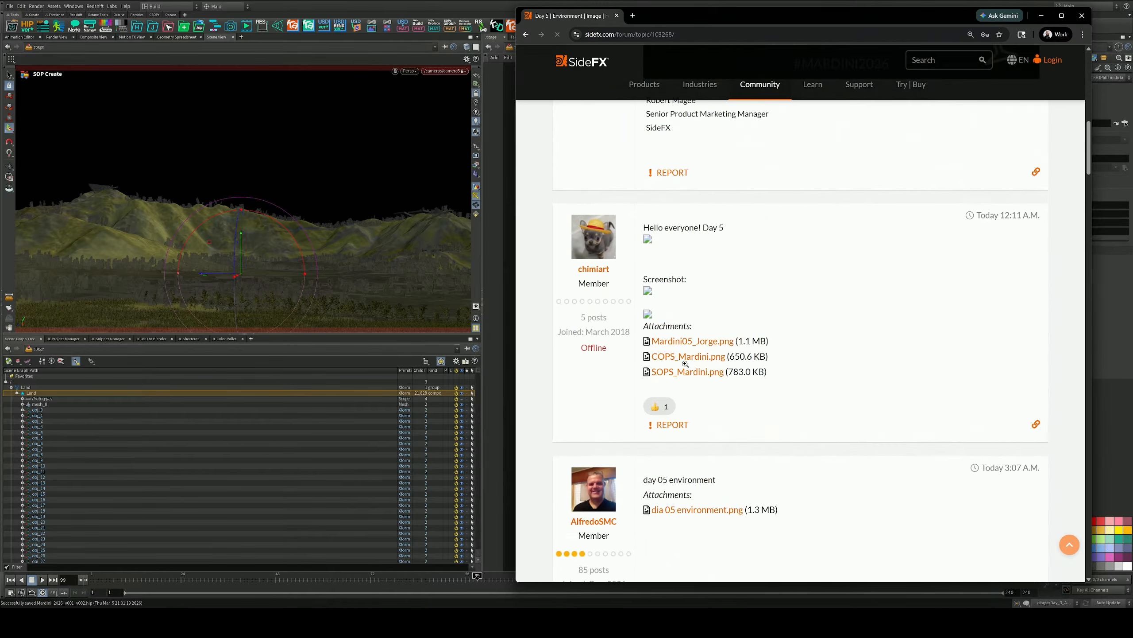
Open the entry behind the stop-sign picture in the thread's image gallery, and reload the thread from its start
scroll(687, 363, up, 20)
click(584, 237)
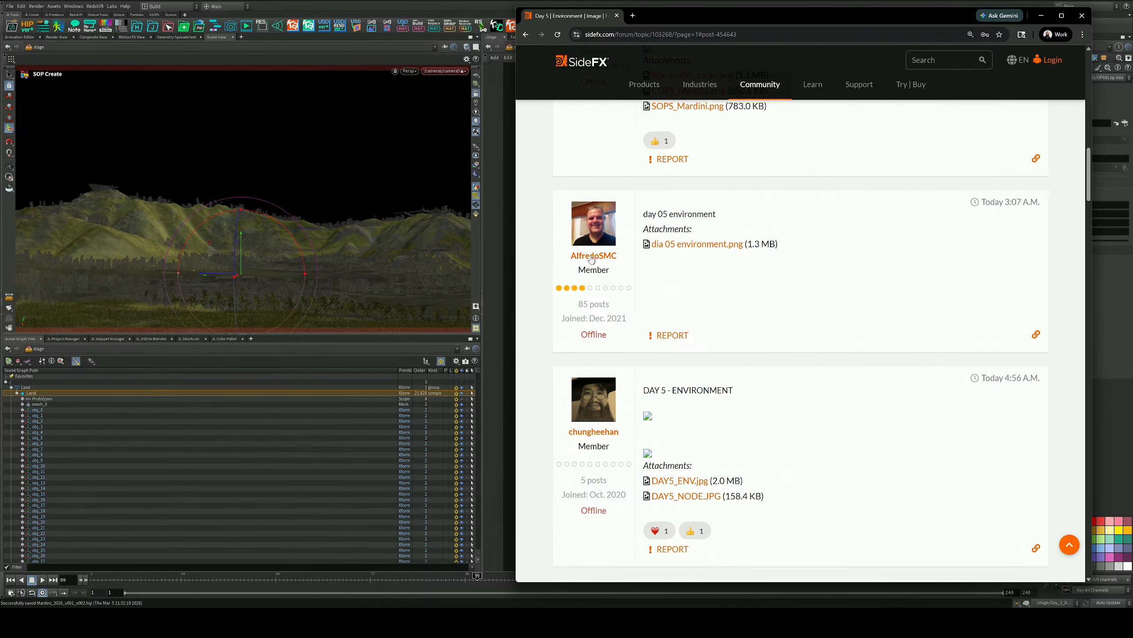
scroll(813, 468, up, 15)
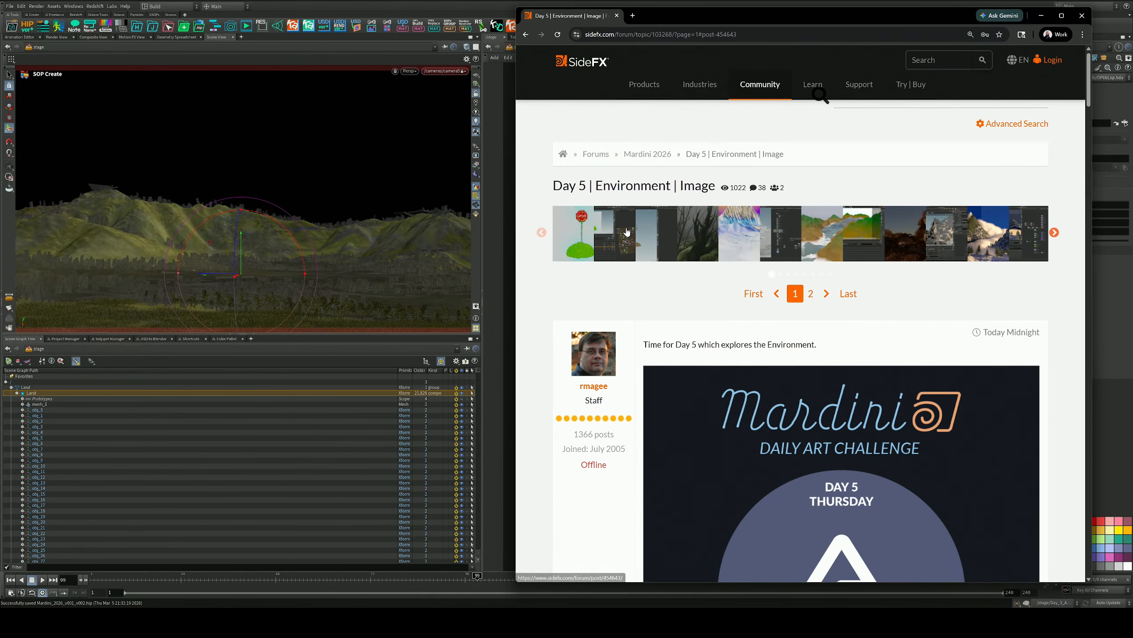
click(559, 35)
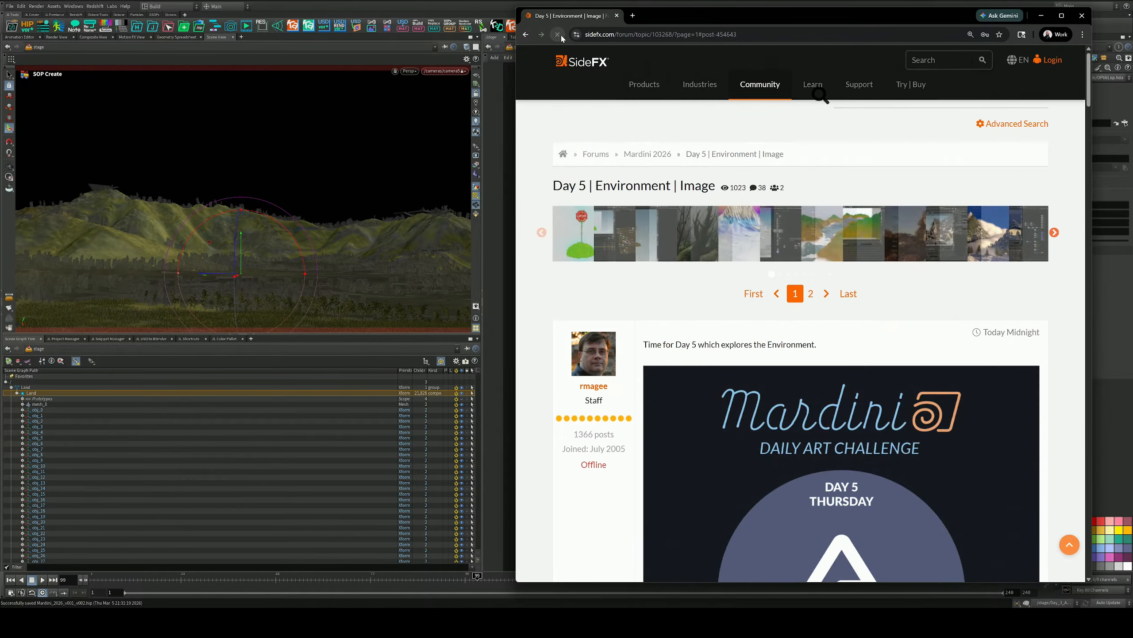
Open the Day 4 | Architecture | Image thread from the Mardini 2026 forum and check its first entry's images
click(670, 158)
scroll(667, 407, down, 3)
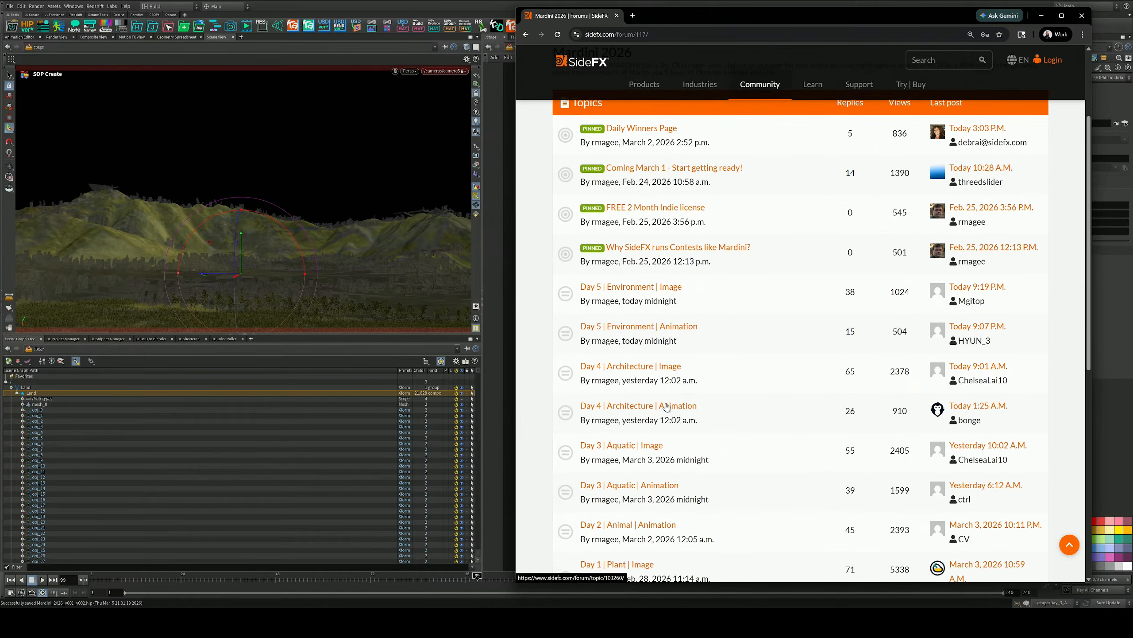
click(666, 370)
scroll(666, 370, down, 12)
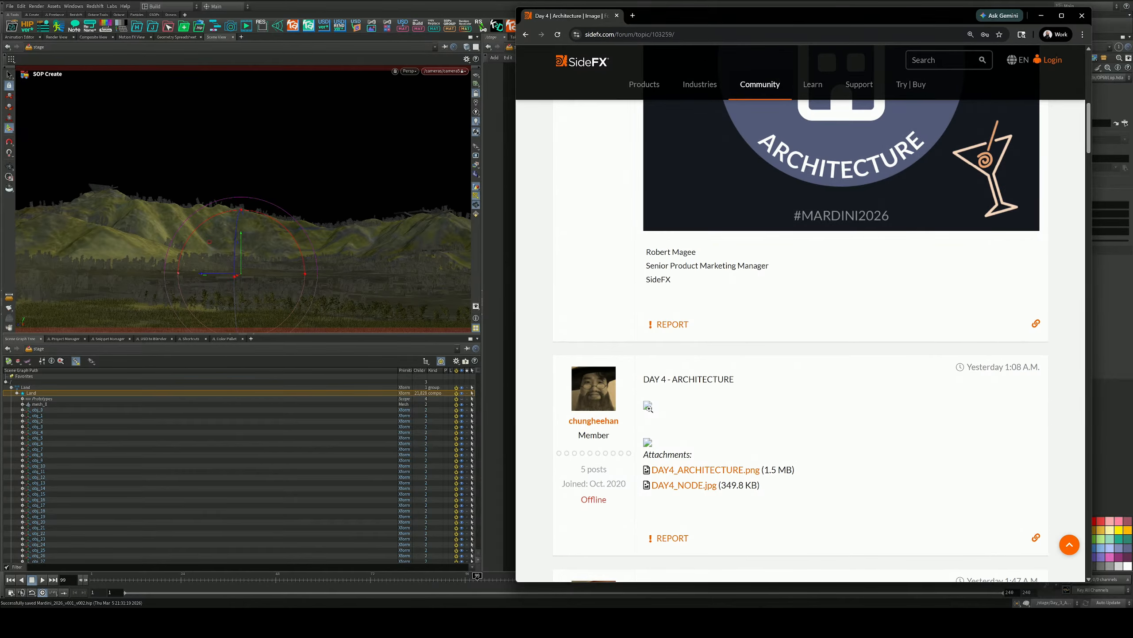
scroll(651, 414, up, 12)
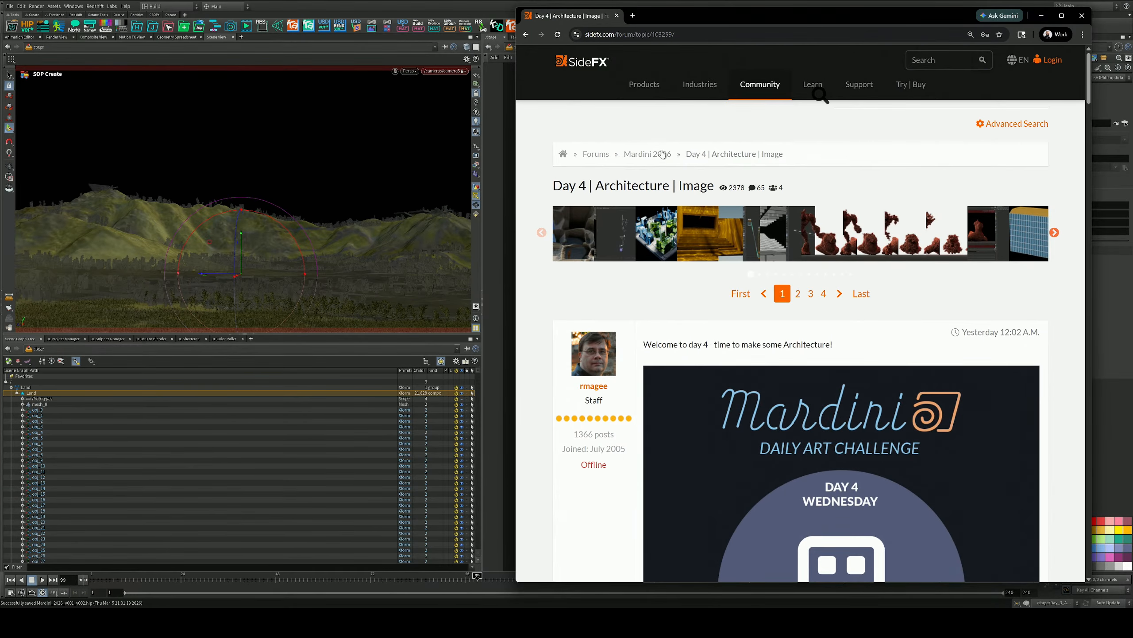
Open the Day 5 | Environment | Animation thread and play the "Suggested true shape of the earth" video
click(661, 154)
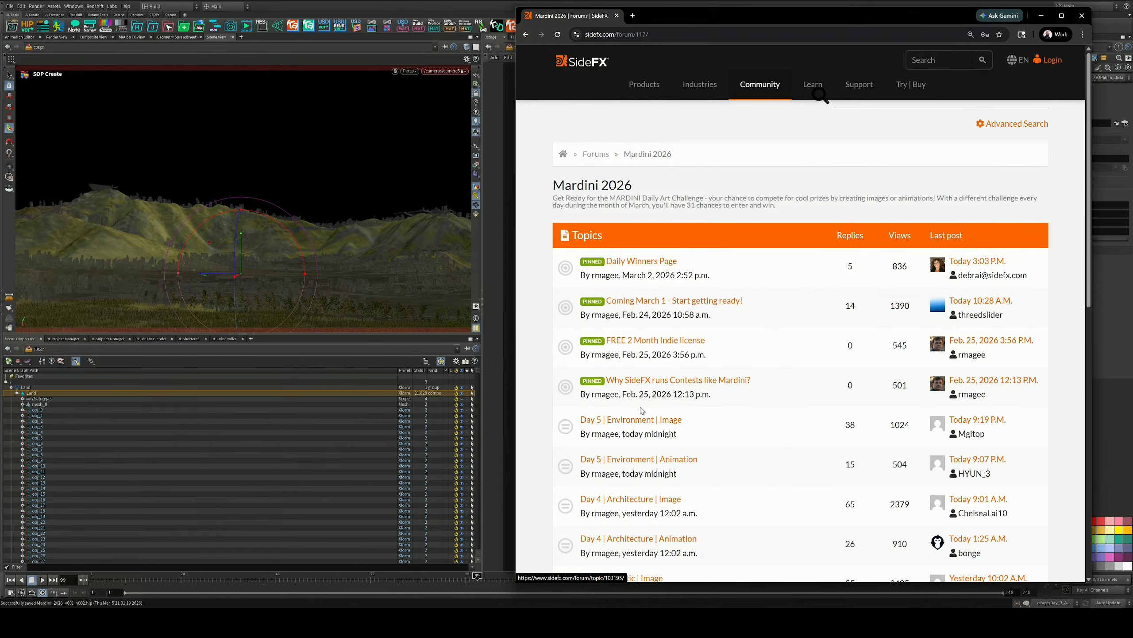
click(655, 460)
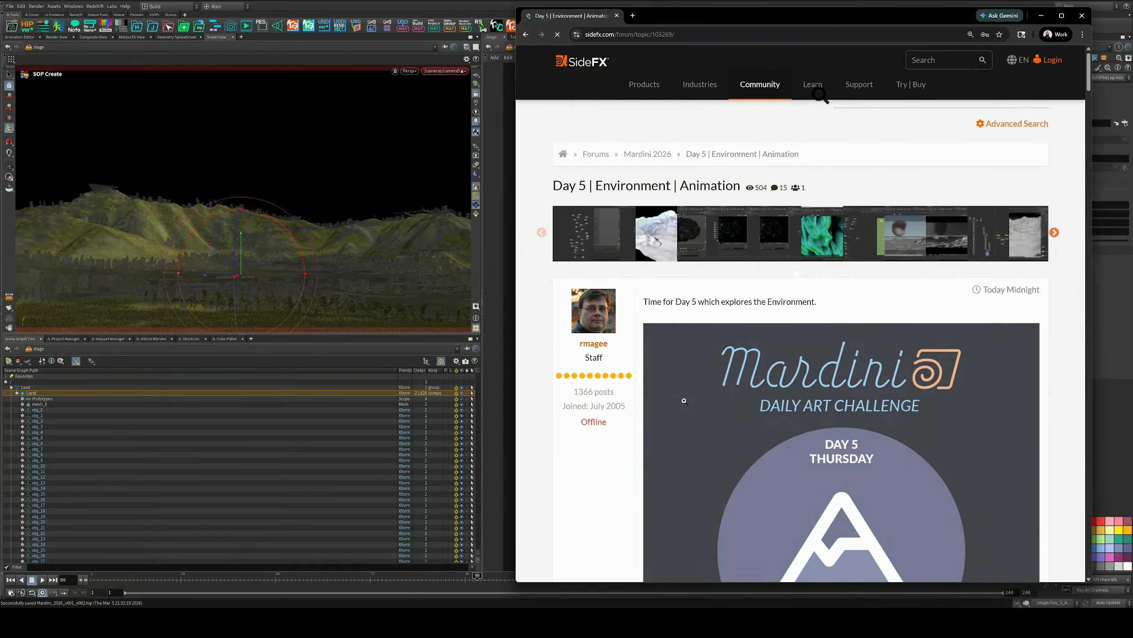
scroll(734, 339, down, 20)
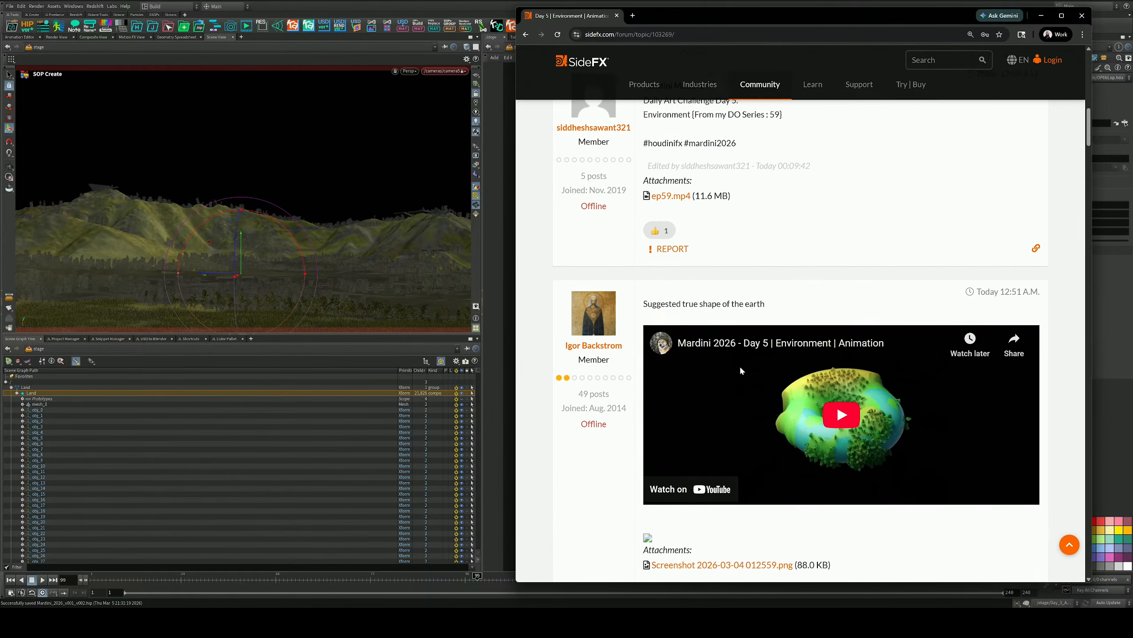
scroll(741, 368, down, 1)
click(839, 267)
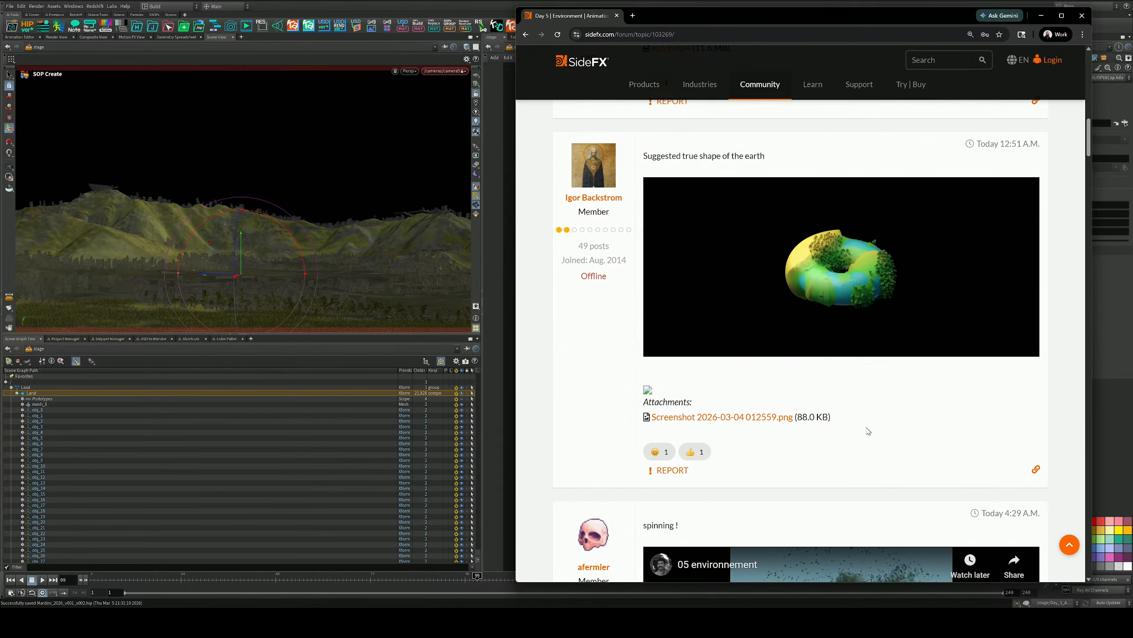
Play the "05 environnement" video in the "spinning !" entry
scroll(868, 429, down, 5)
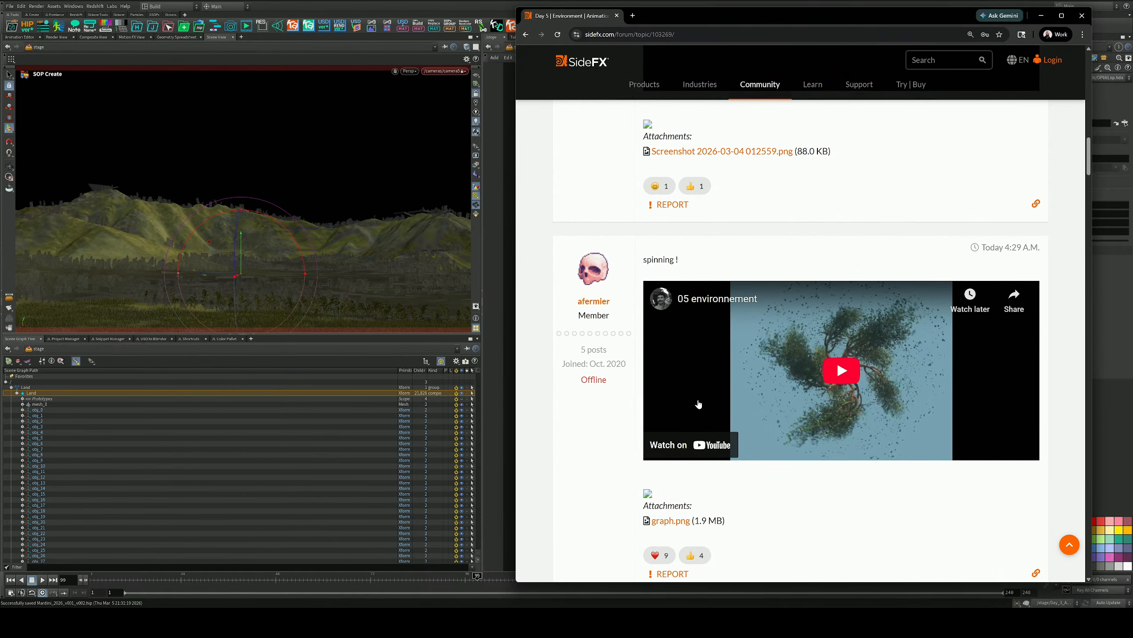
click(809, 396)
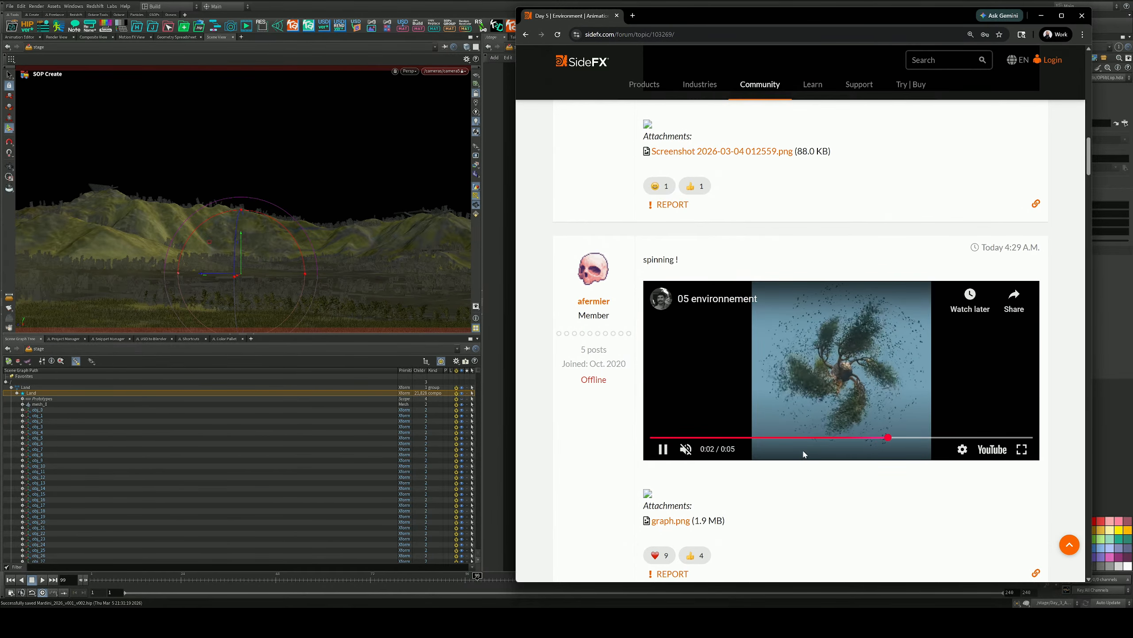
right_click(589, 19)
click(614, 123)
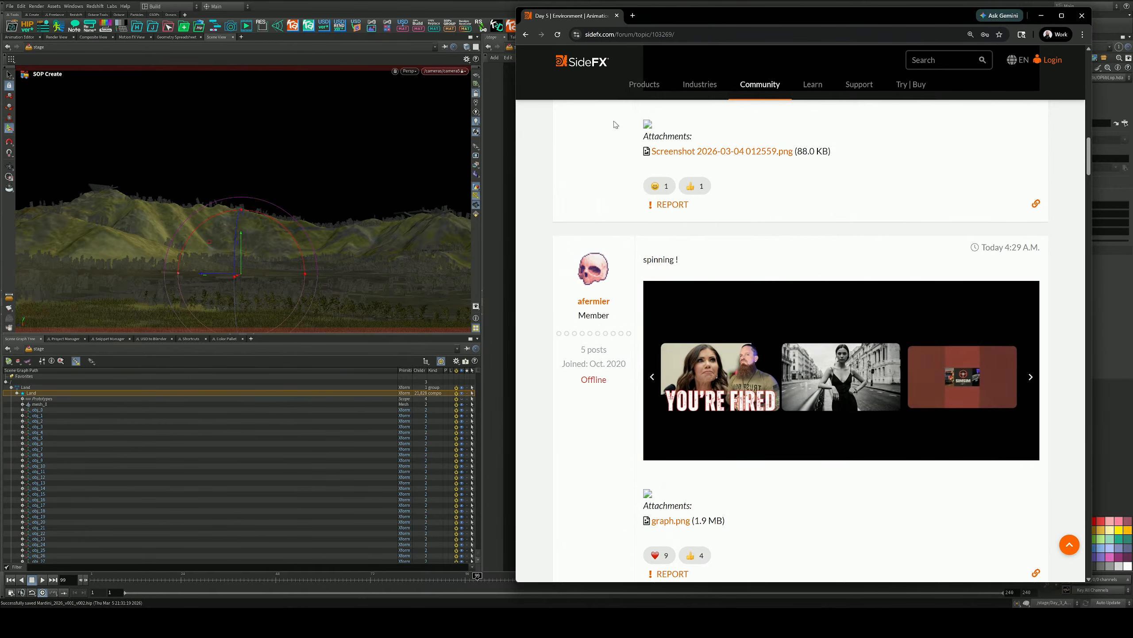
Play the "2026 mardini - Day 5 : Environment" and "Day5 Enviroment" videos further down the animation thread
scroll(750, 362, down, 10)
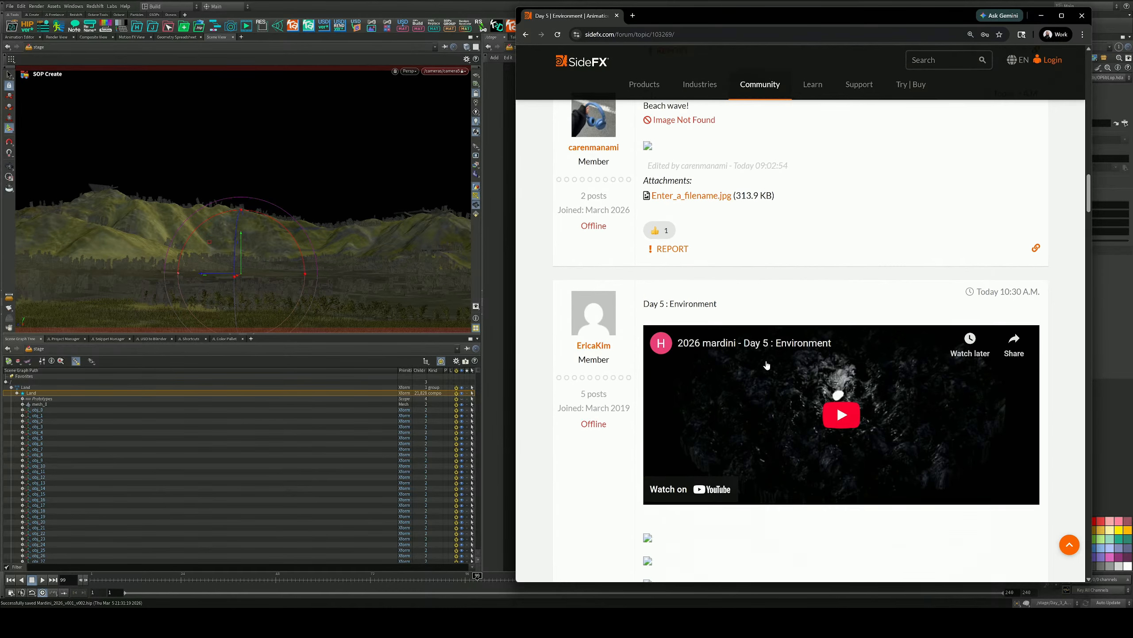
click(830, 361)
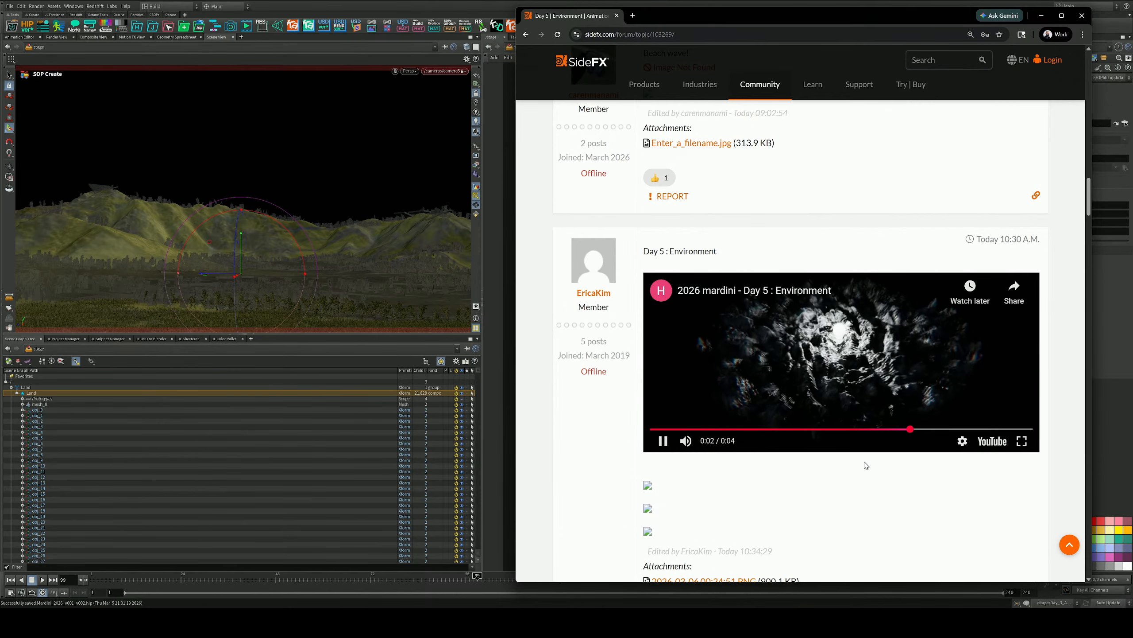
scroll(866, 466, down, 8)
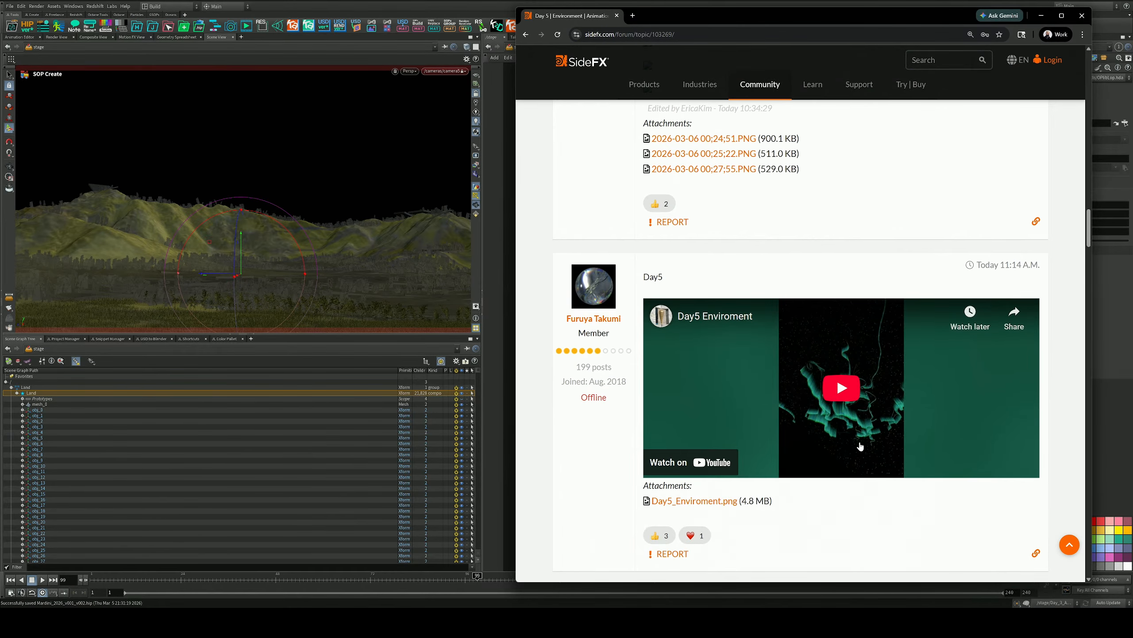
click(849, 393)
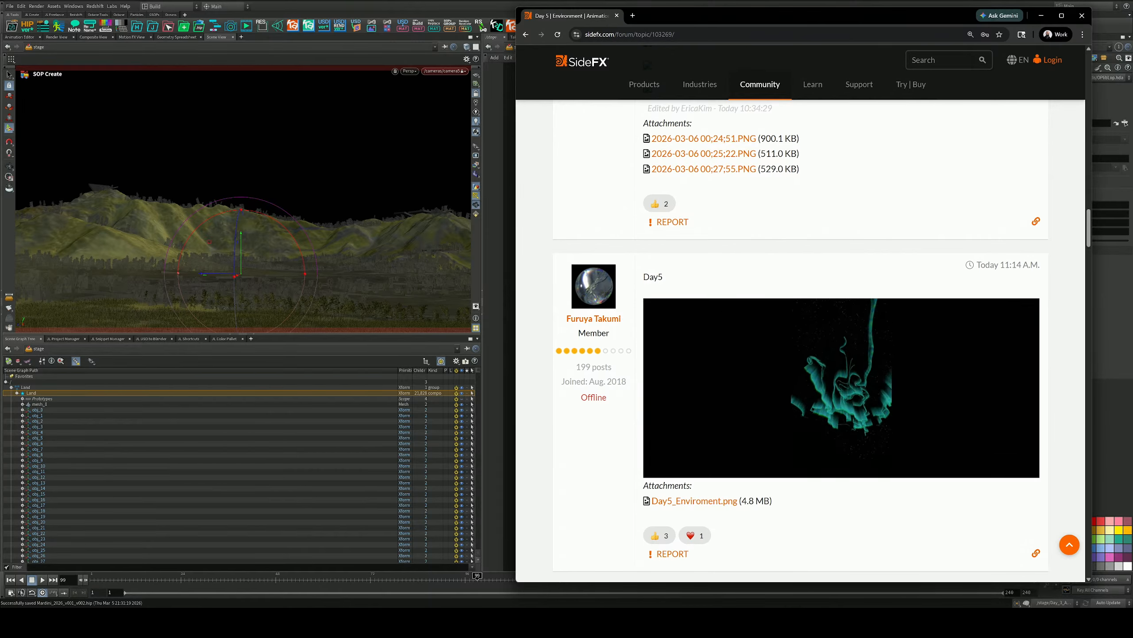
mouse_move(819, 455)
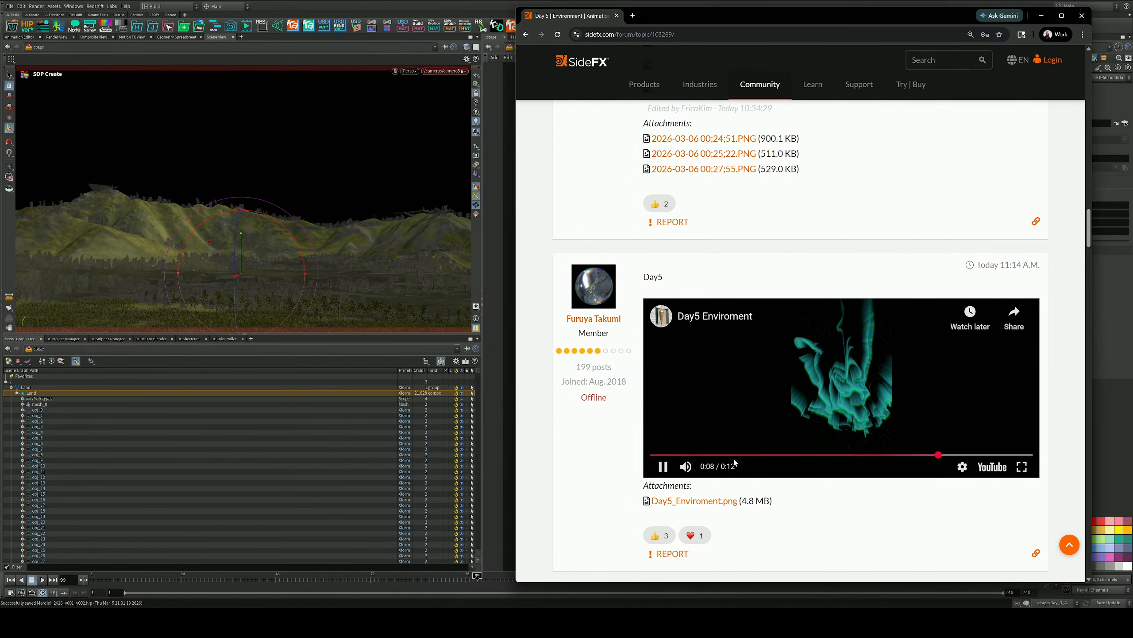
Play the "day05 Environment" windmill video and look through the animation entries below it
scroll(758, 471, down, 6)
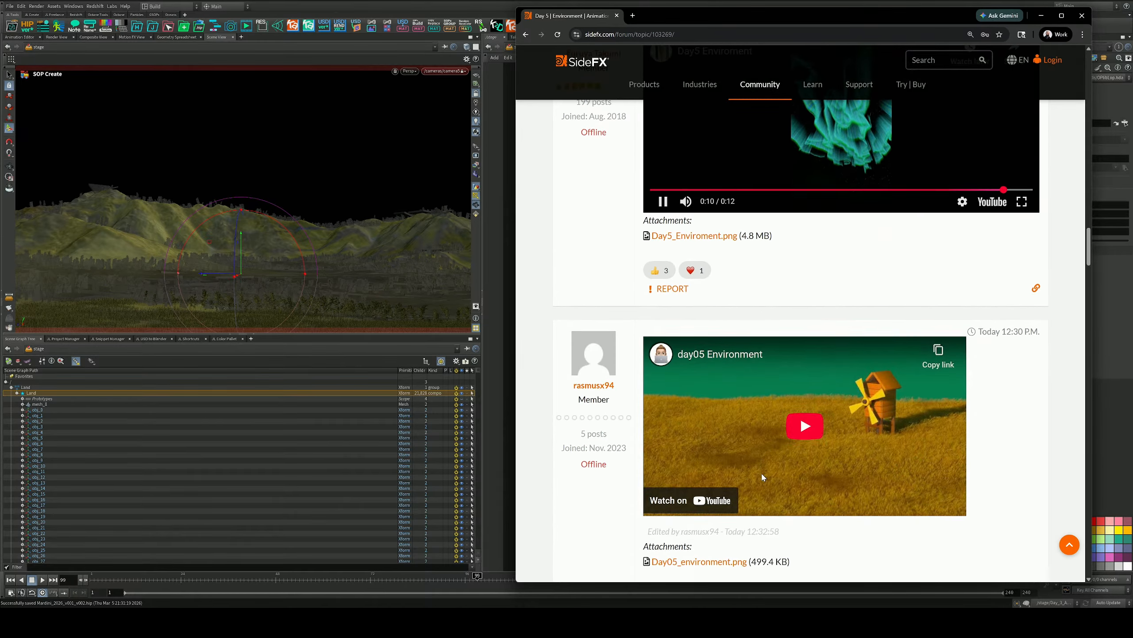
click(802, 390)
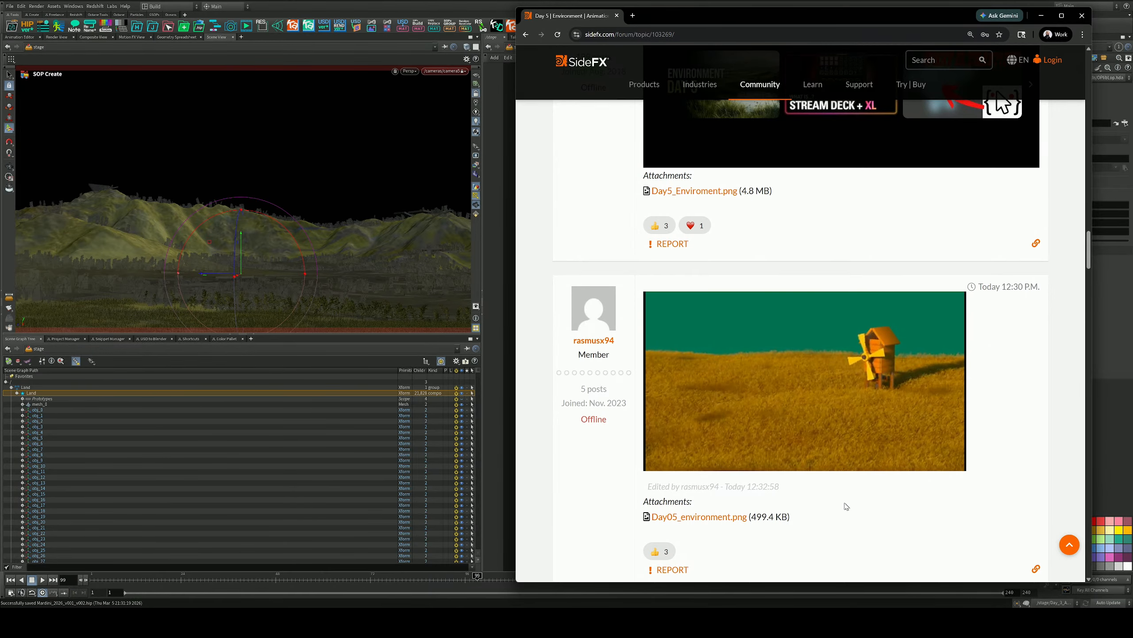
scroll(846, 506, down, 6)
scroll(847, 506, down, 5)
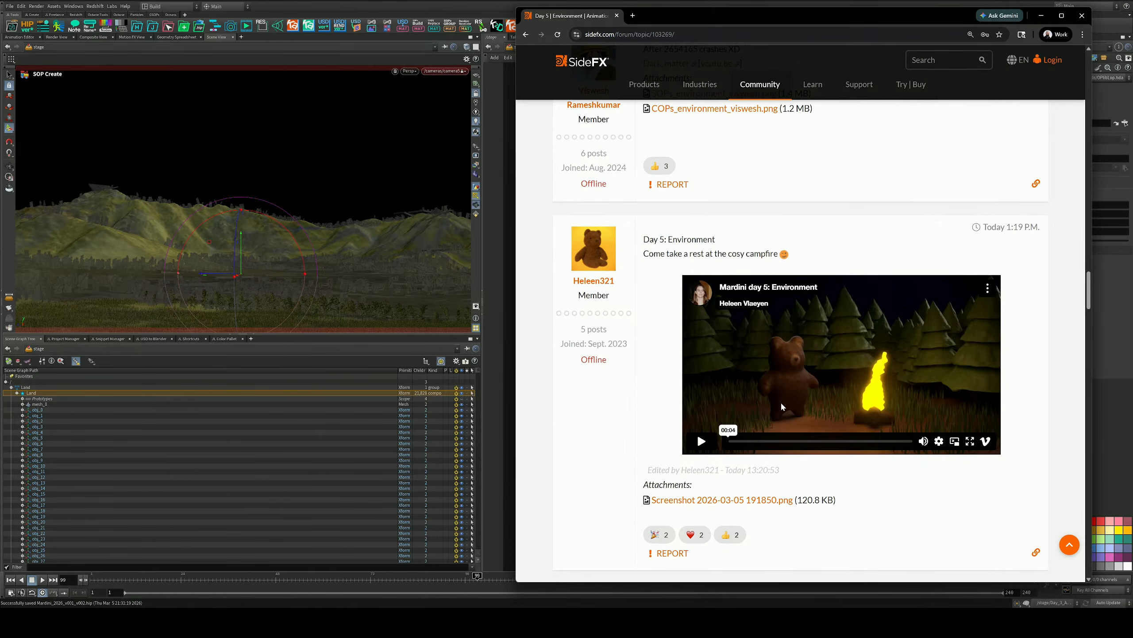
scroll(781, 401, down, 15)
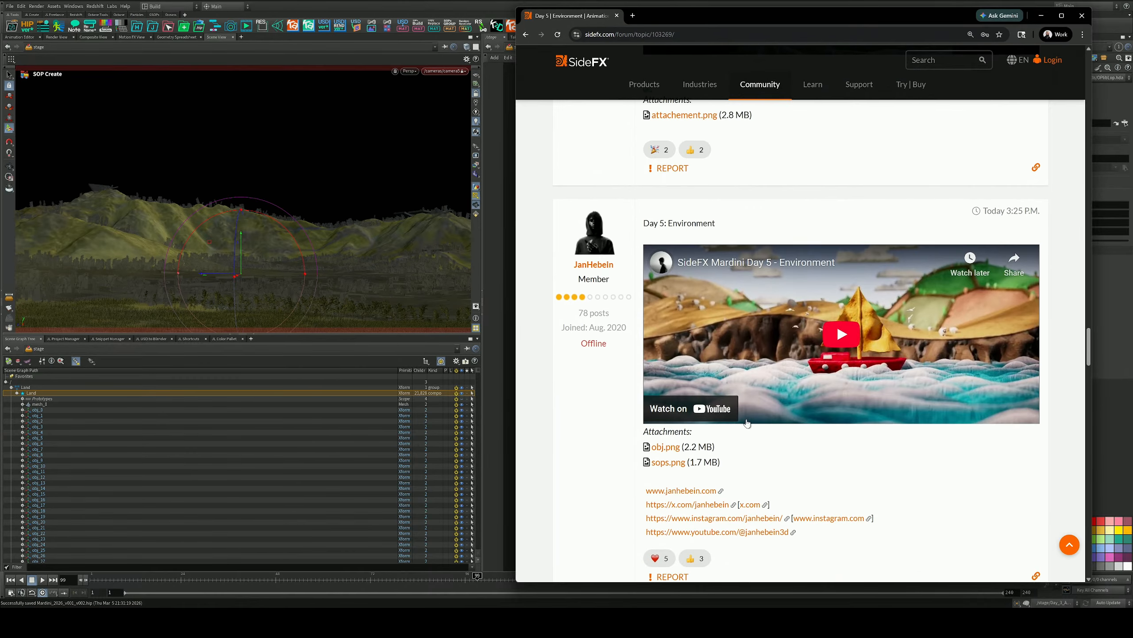
scroll(747, 423, down, 20)
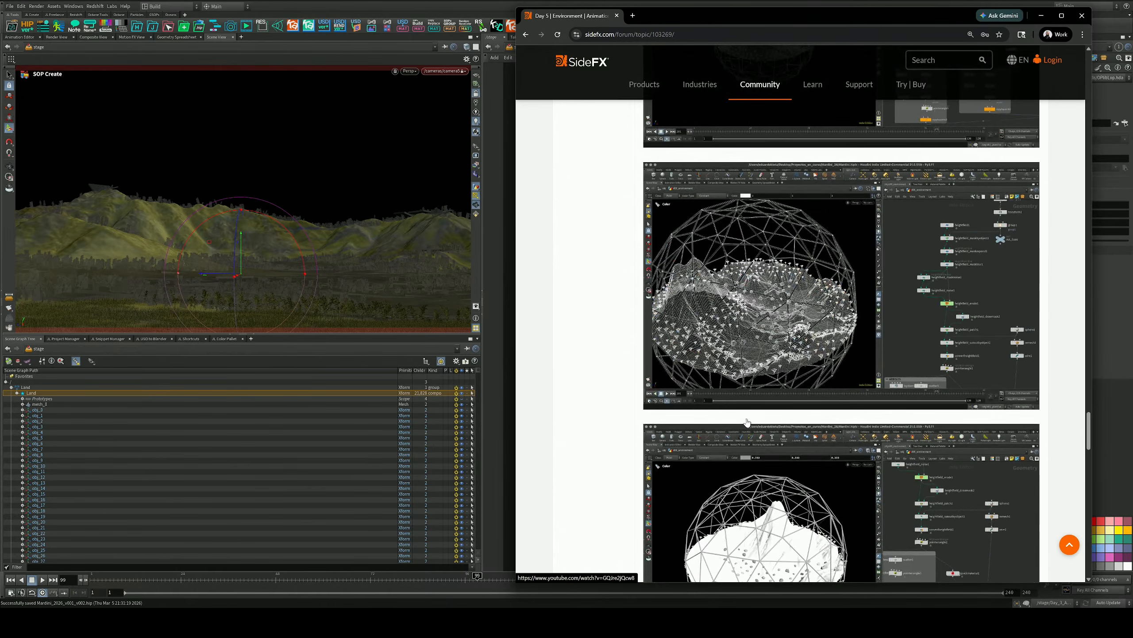
Play the "mardini day5-environment" video and look through the remaining animation entries to the end of the thread
scroll(747, 422, down, 1)
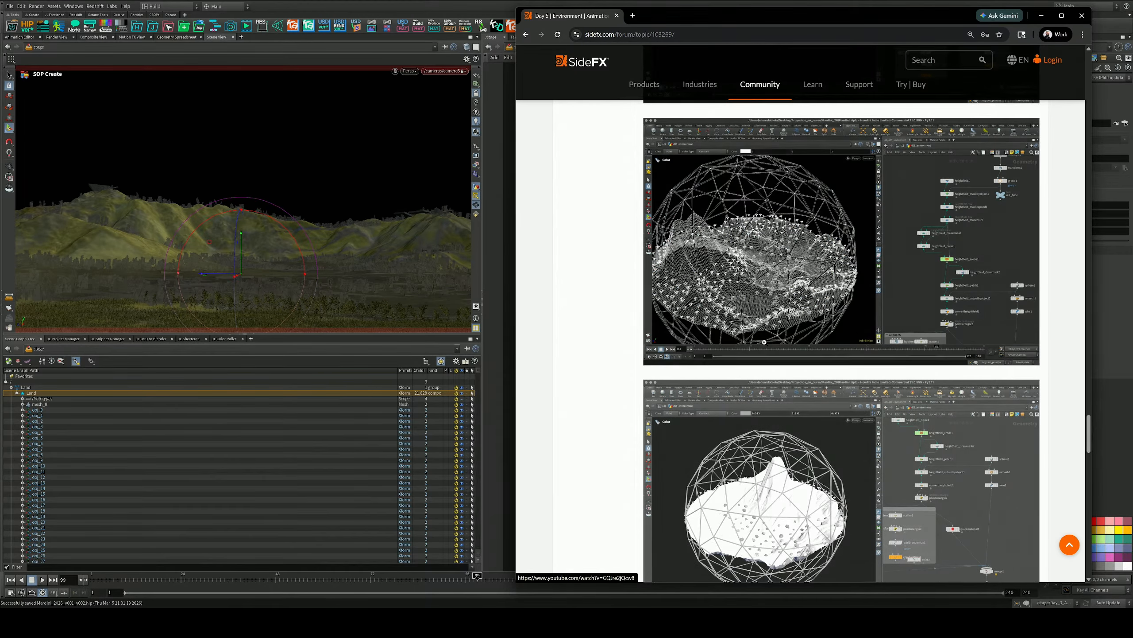
scroll(760, 394, down, 15)
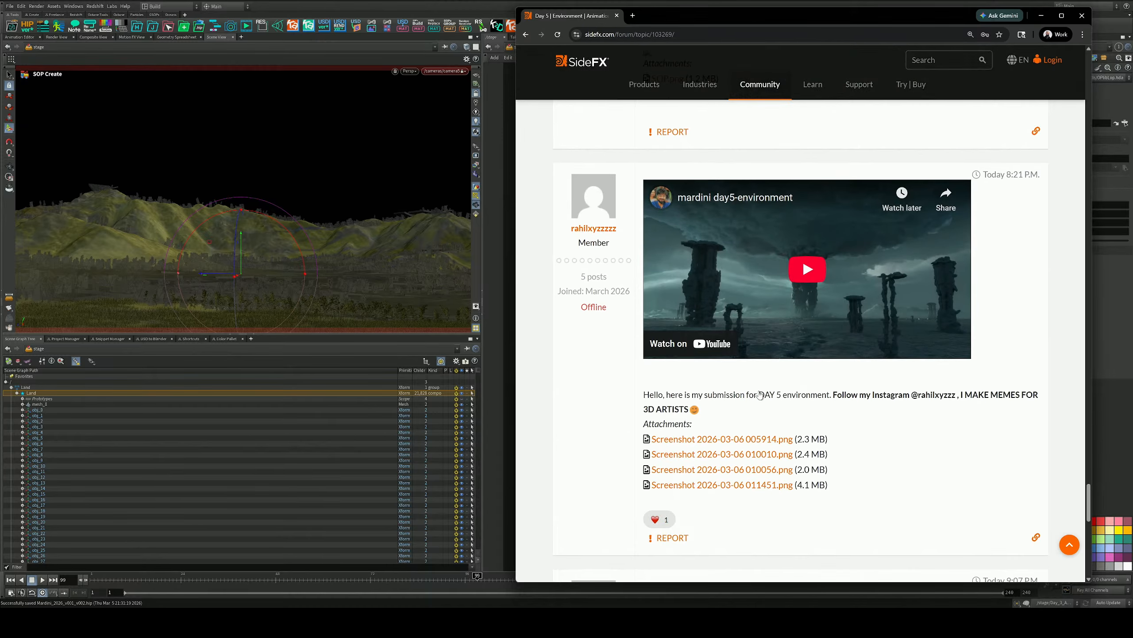
click(811, 279)
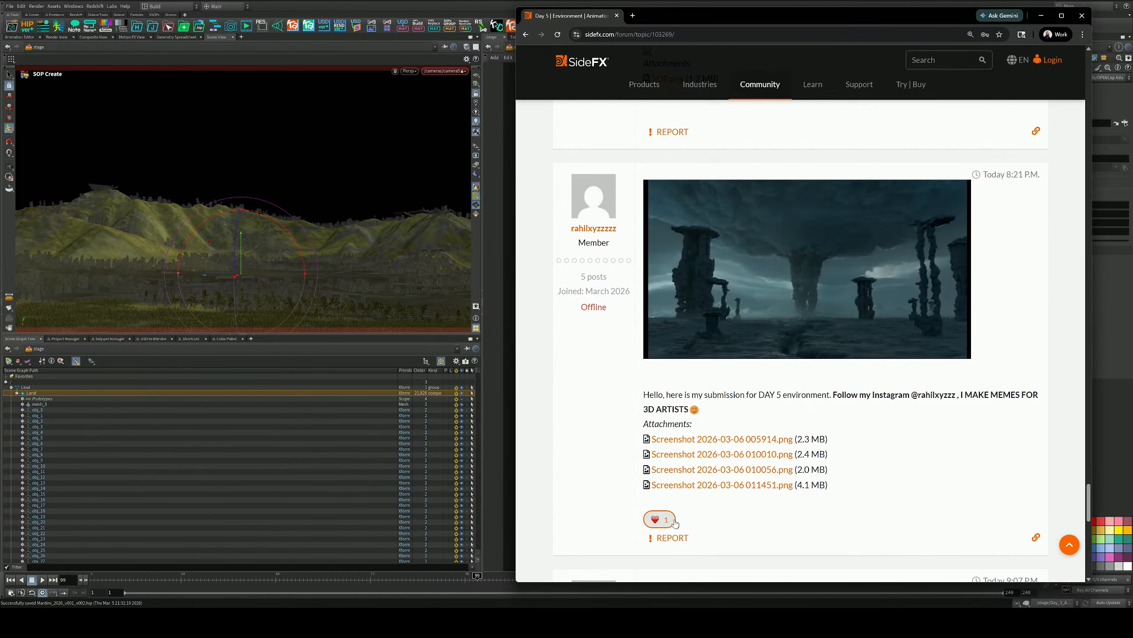
scroll(769, 515, down, 4)
scroll(770, 509, down, 5)
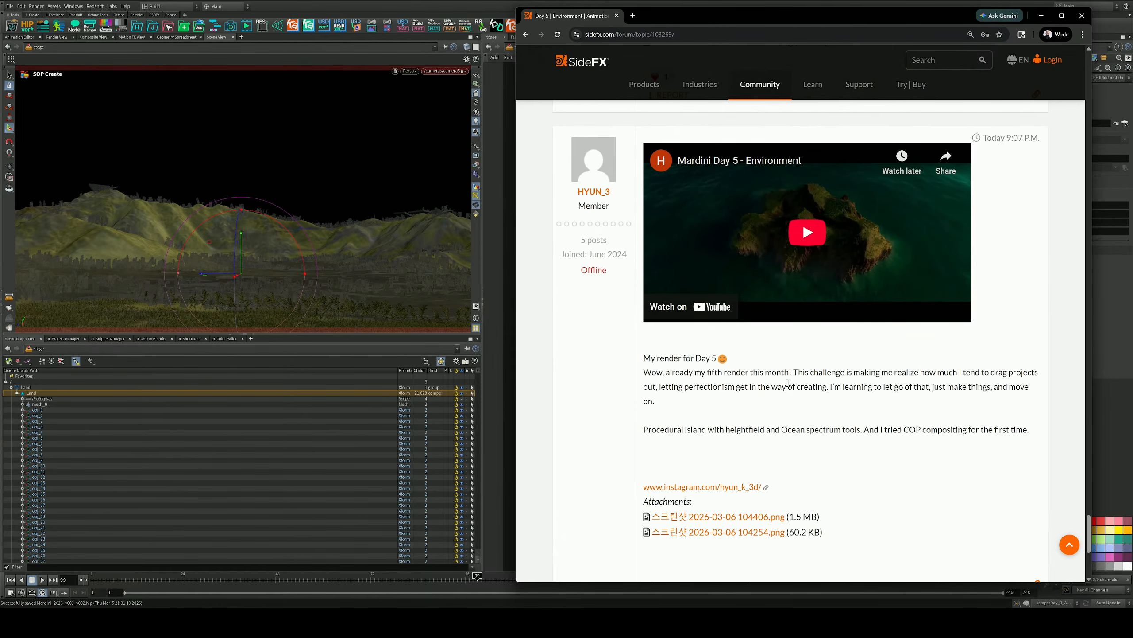
scroll(808, 247, down, 7)
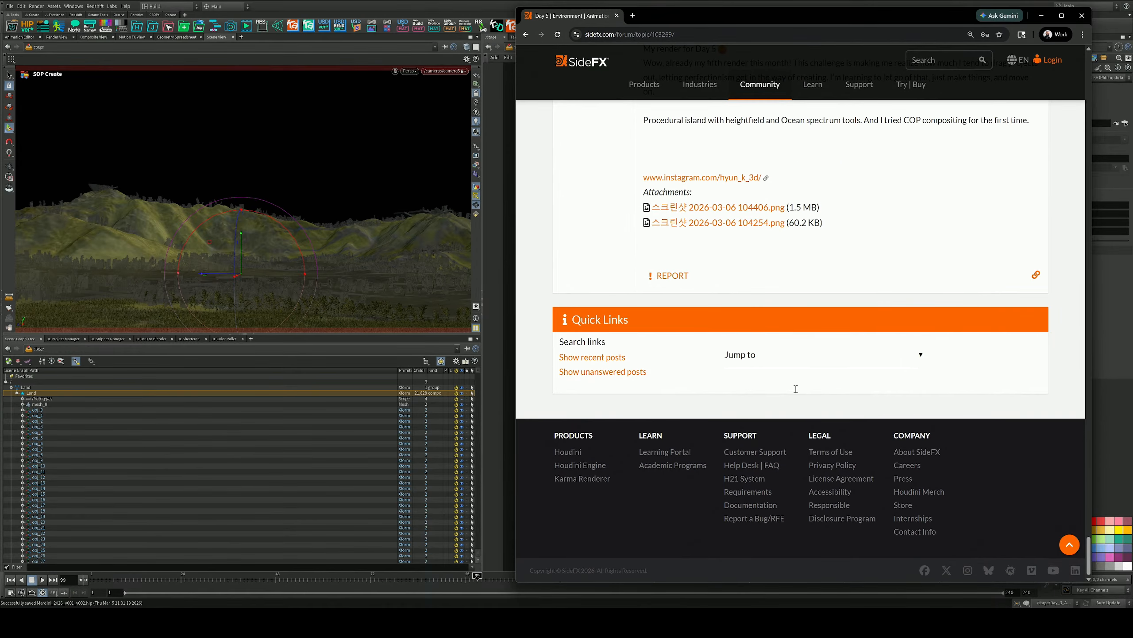
scroll(808, 268, up, 6)
Switch back to Houdini and render the environment in the viewport with Karma XPU
click(1041, 16)
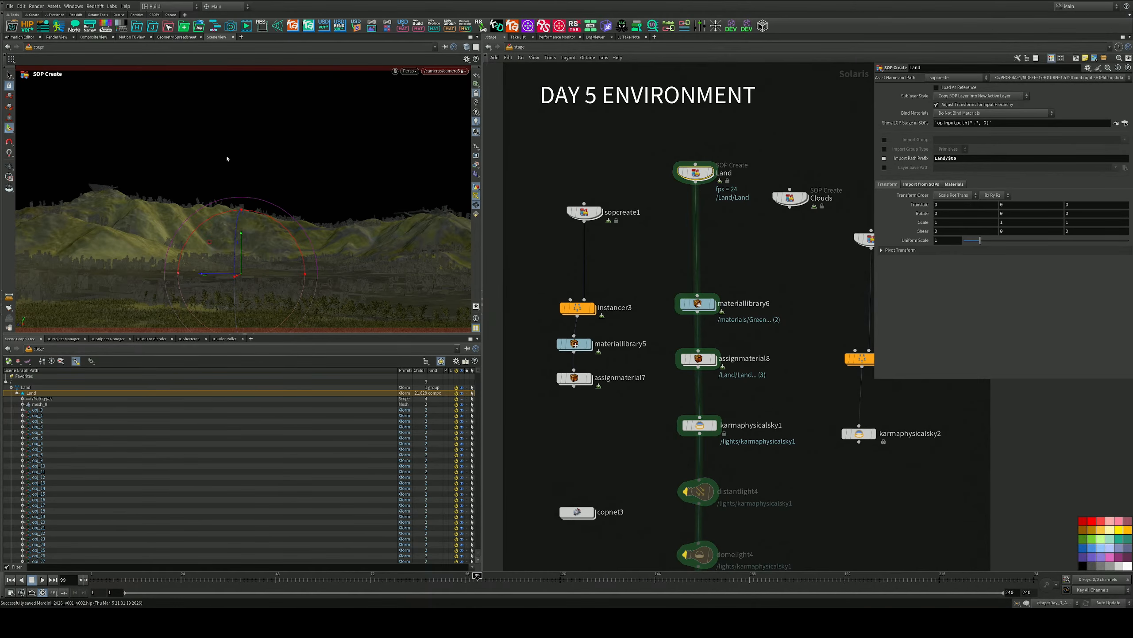
click(410, 71)
click(419, 118)
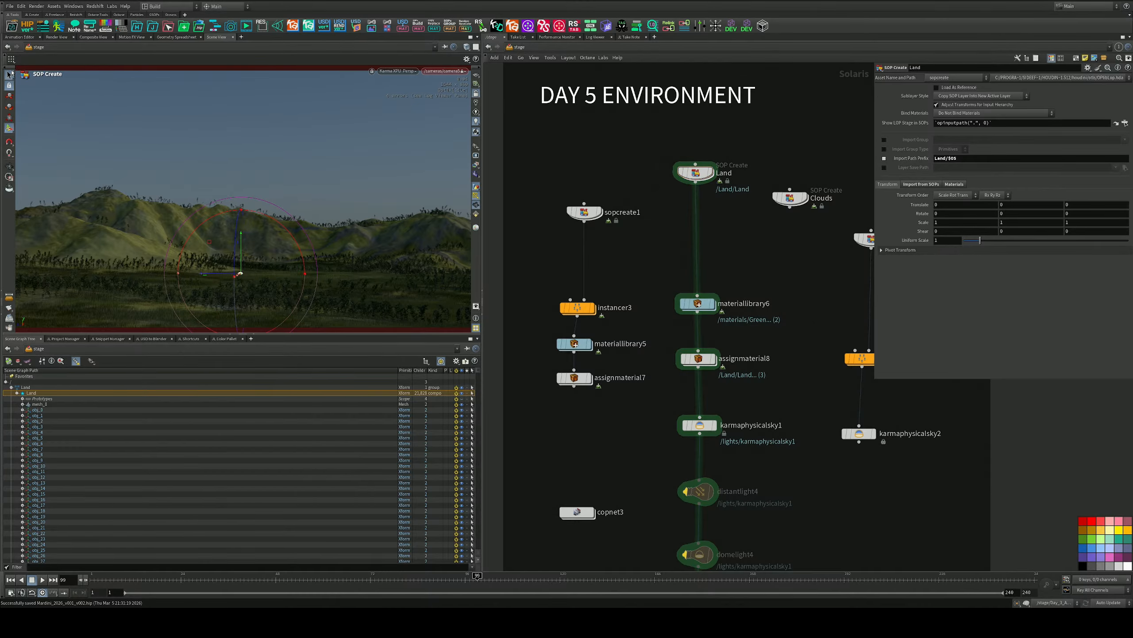
click(10, 74)
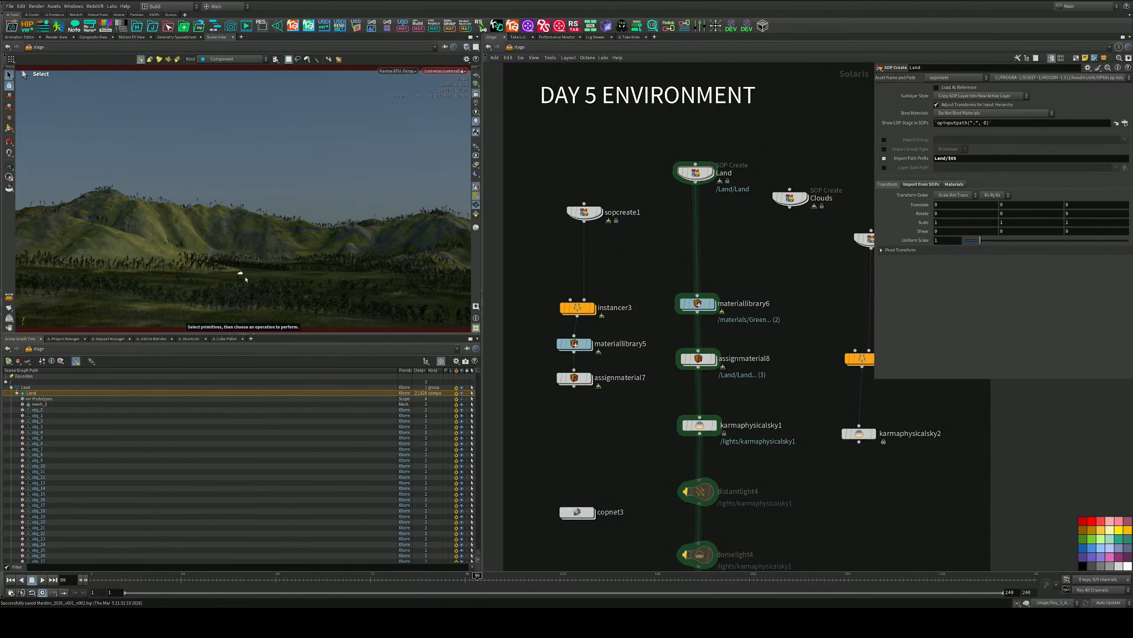
key(Escape)
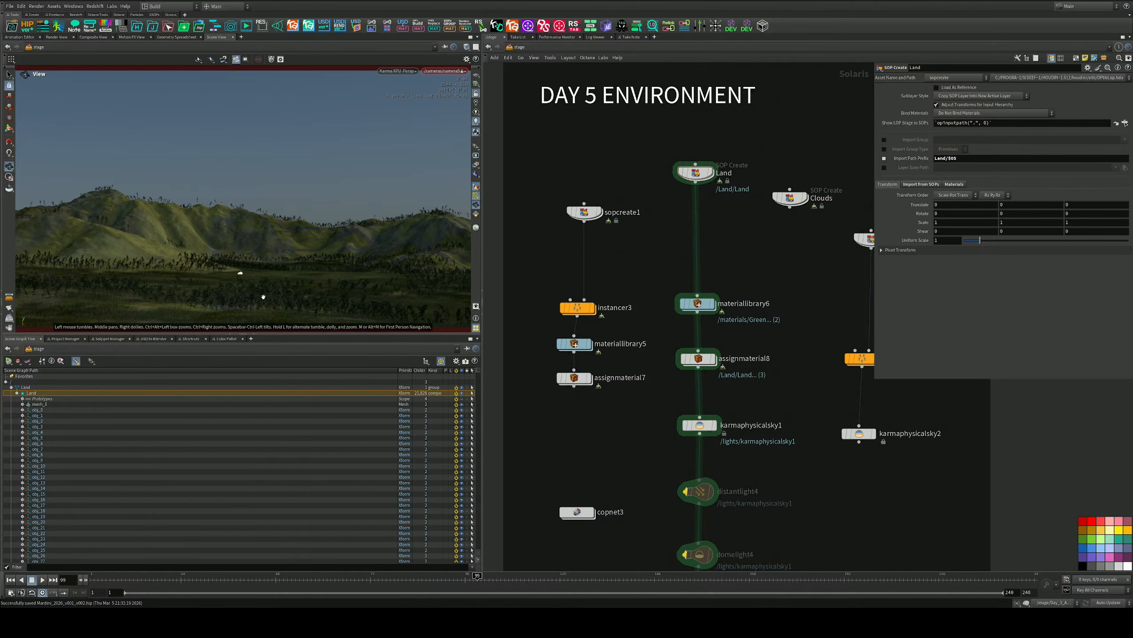
Try slightly shifted camera framings of the valley and hills in the Karma XPU render
scroll(302, 266, up, 3)
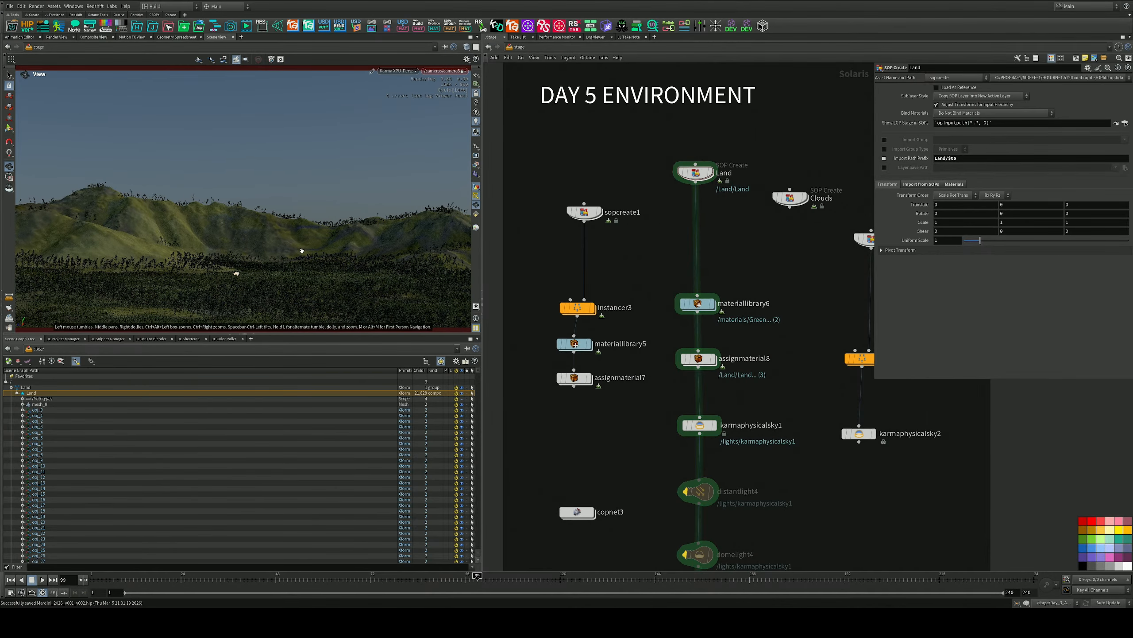
drag(301, 251, 295, 264)
key(ctrl+s)
key(s)
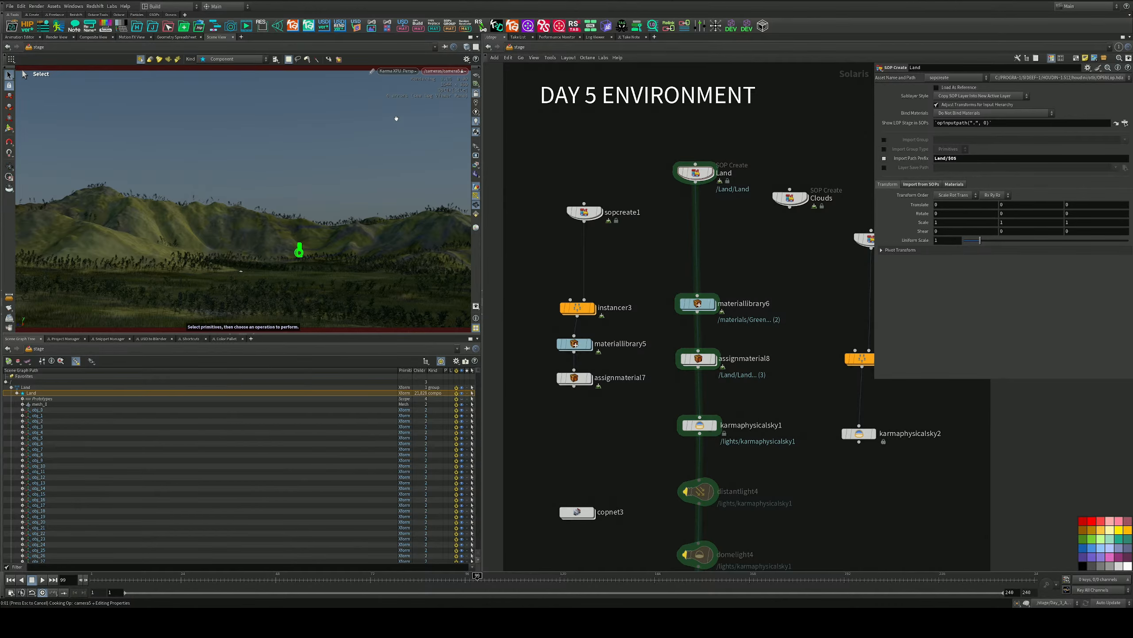
key(ctrl+s)
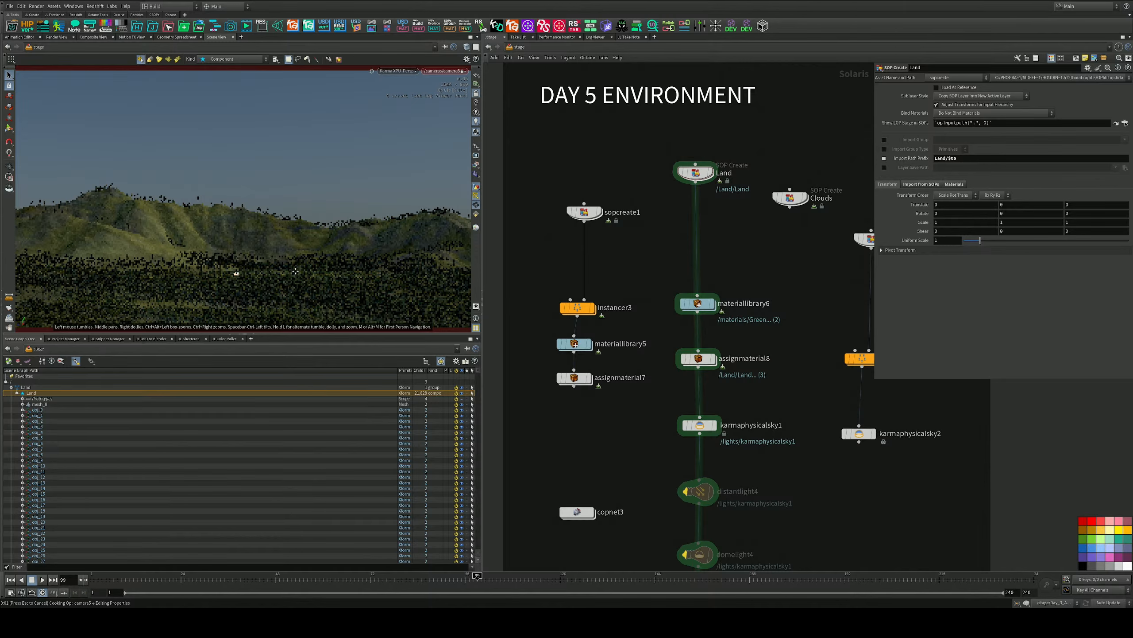
key(ctrl+s)
key(Escape)
key(s)
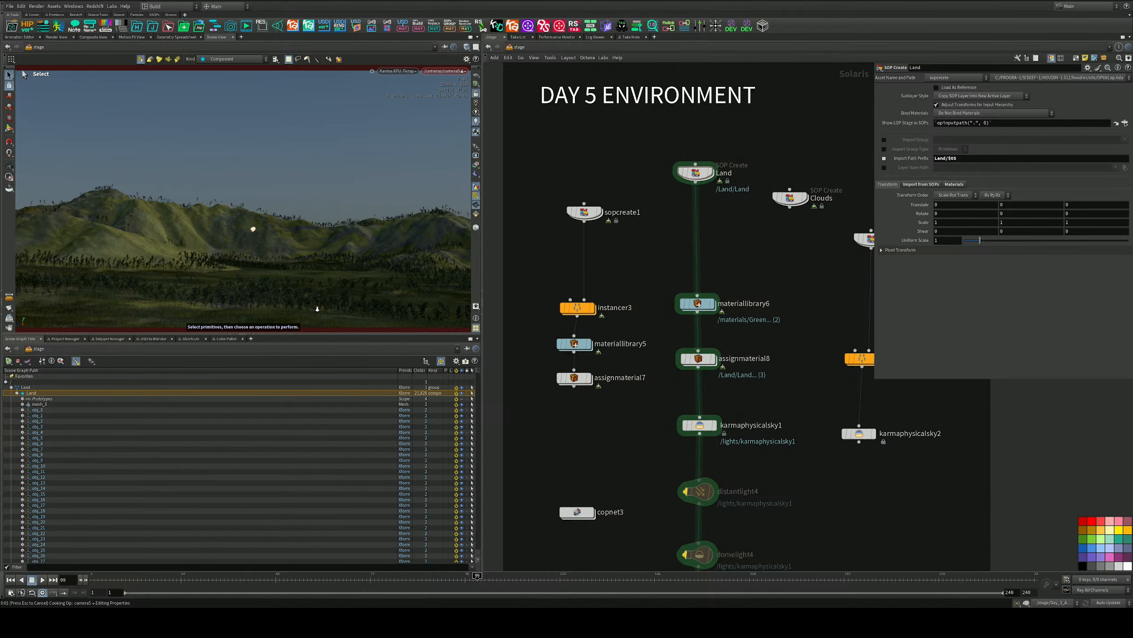
key(Escape)
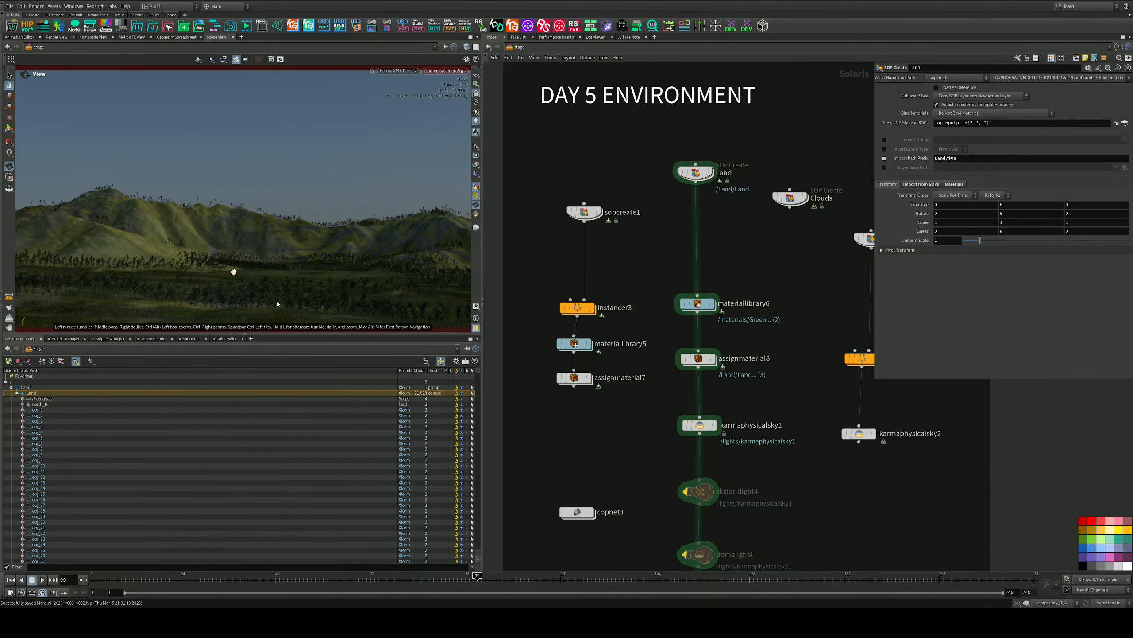
key(s)
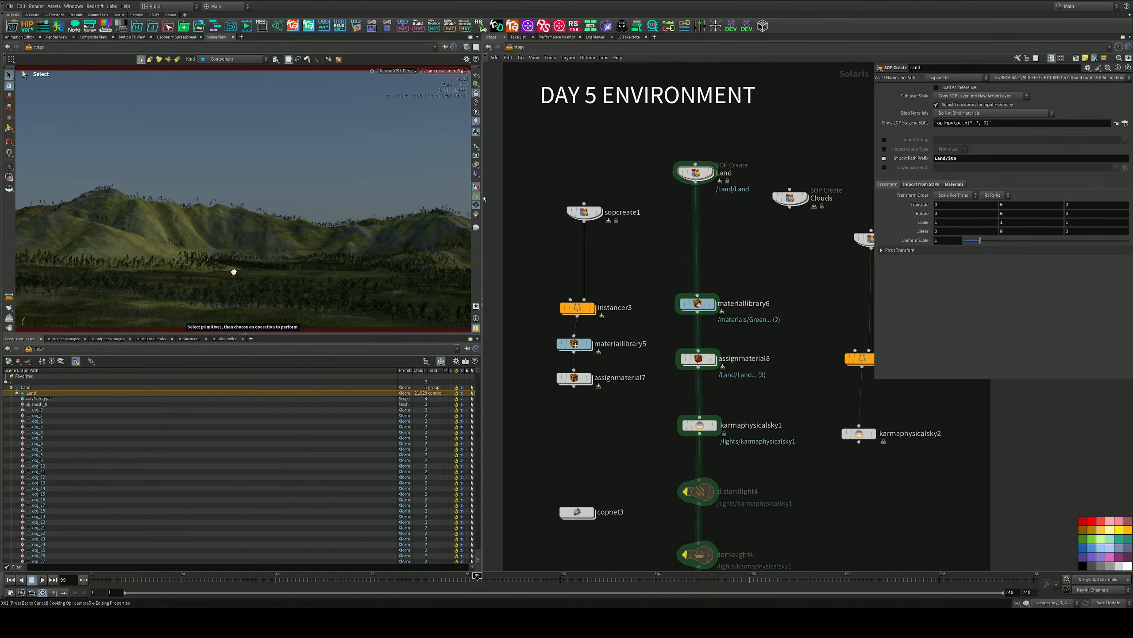
key(ctrl+s)
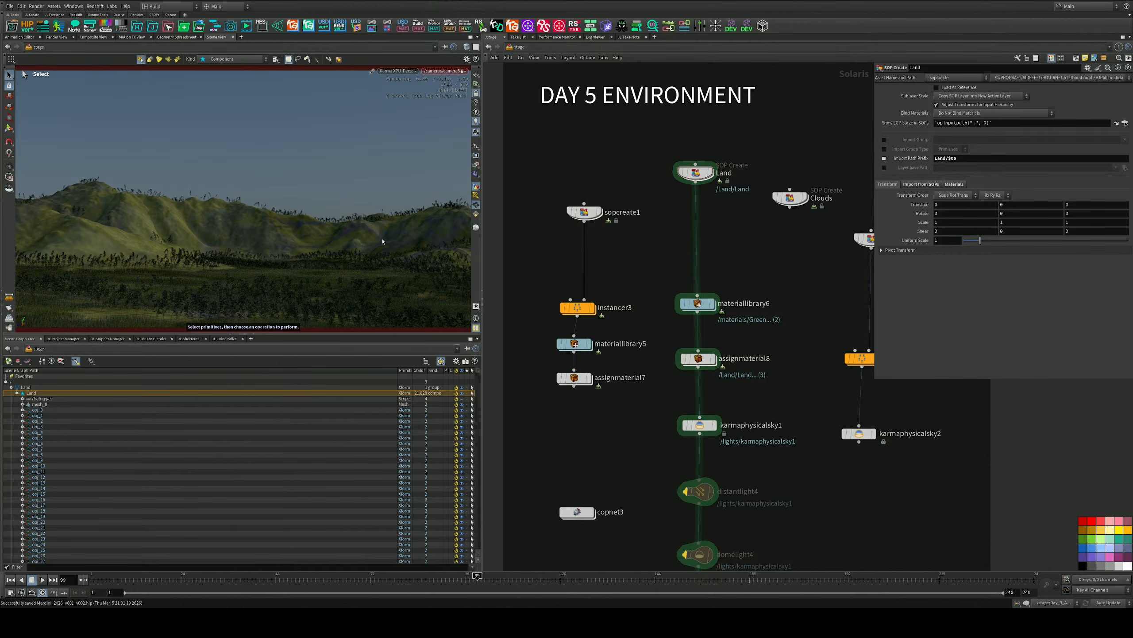
Inspect the grassy foreground of the valley from a lower camera position
alt+middle_drag(274, 280, 280, 266)
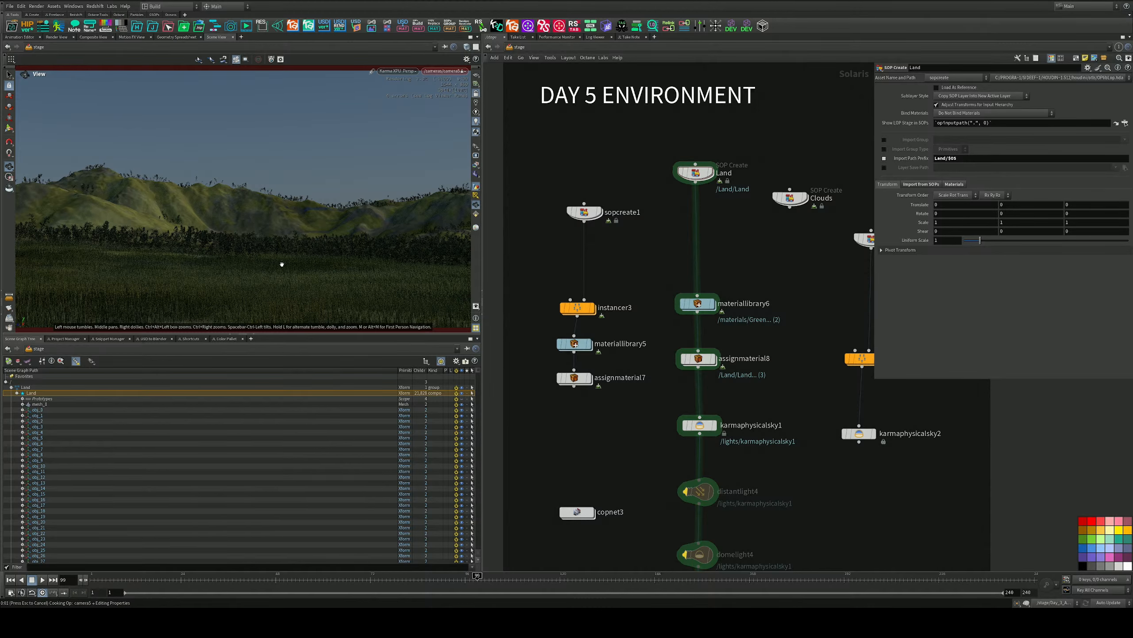
key(ctrl+s)
key(ctrl+s)
key(s)
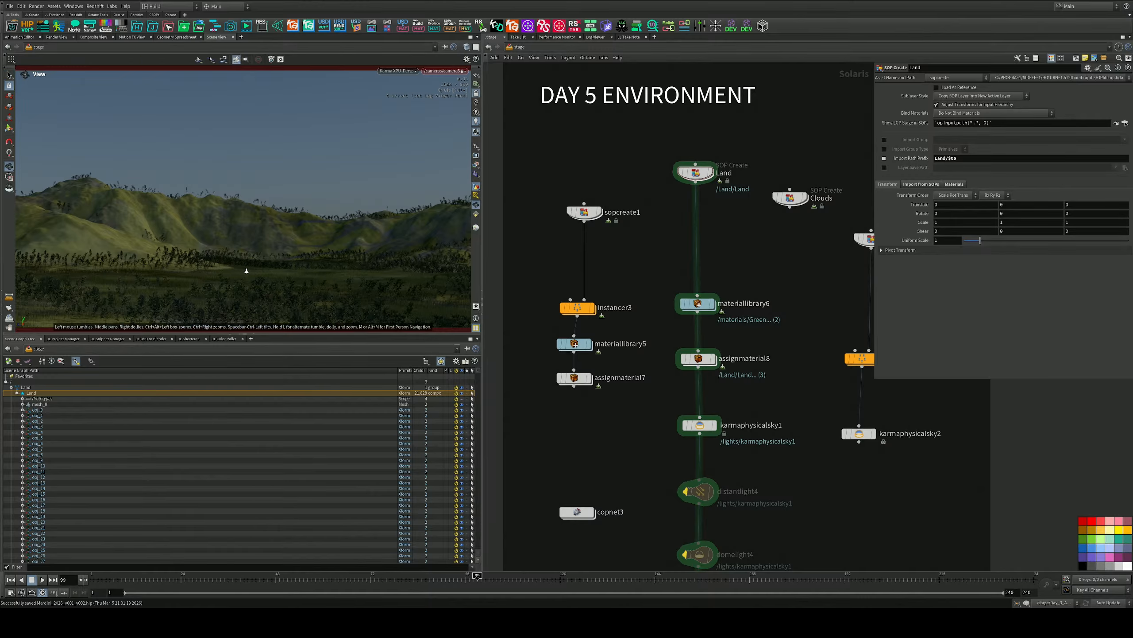
Move the camera down to ground level and examine the grass stalks and leafy plants up close
alt+middle_drag(245, 269, 256, 267)
right_drag(257, 268, 286, 251)
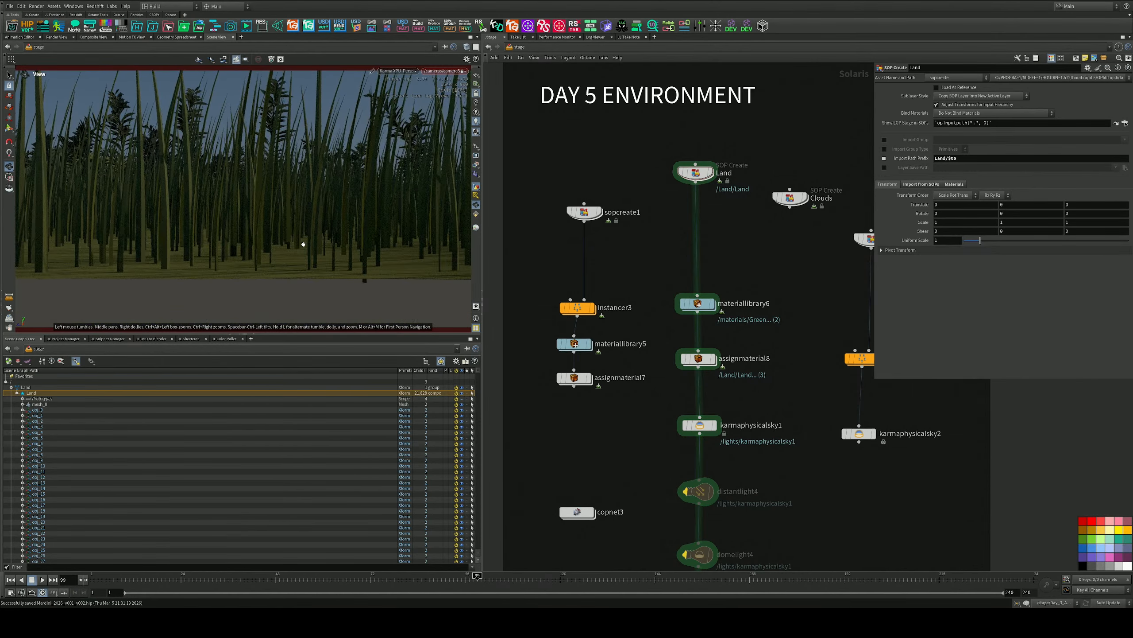
right_drag(303, 244, 303, 234)
key(ctrl+s)
right_drag(349, 215, 331, 219)
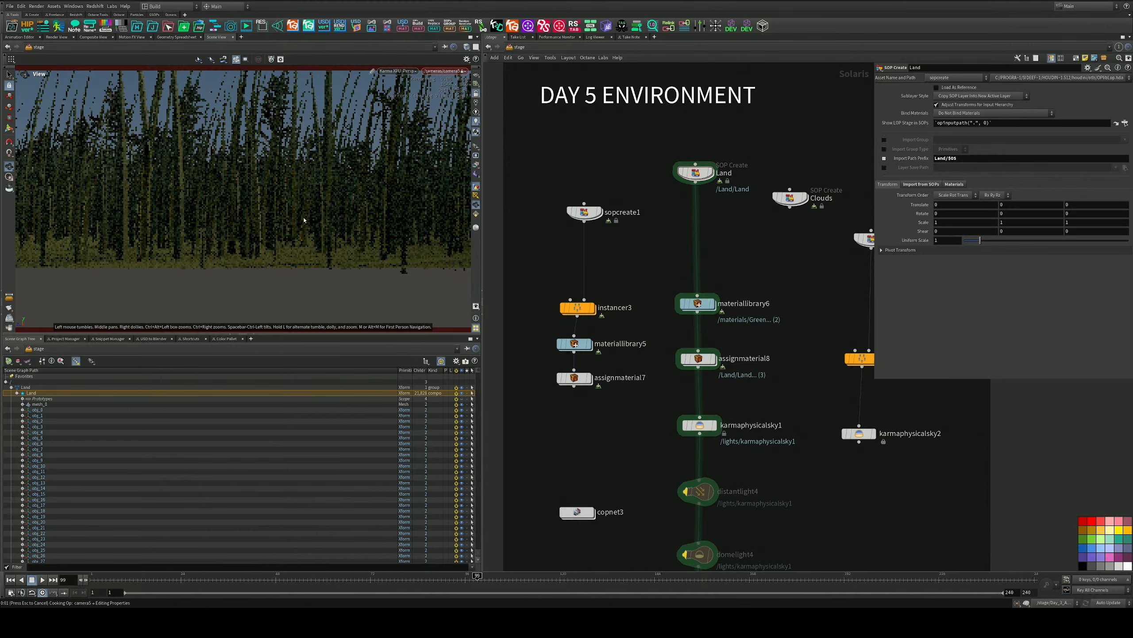
key(ctrl+s)
middle_drag(271, 139, 257, 282)
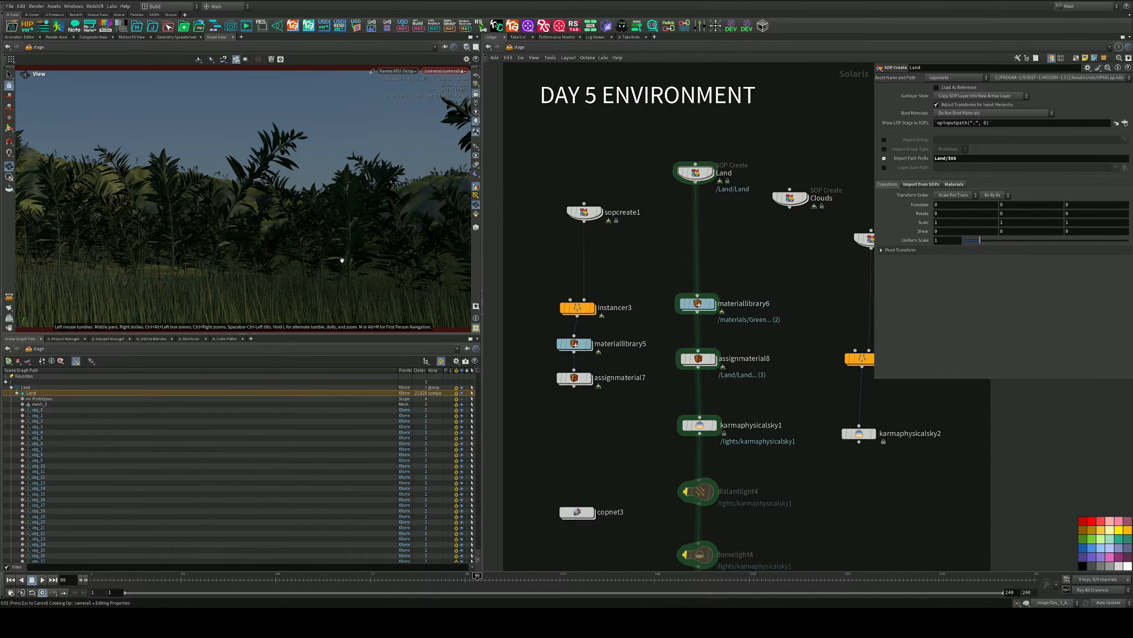
key(ctrl+s)
key(s)
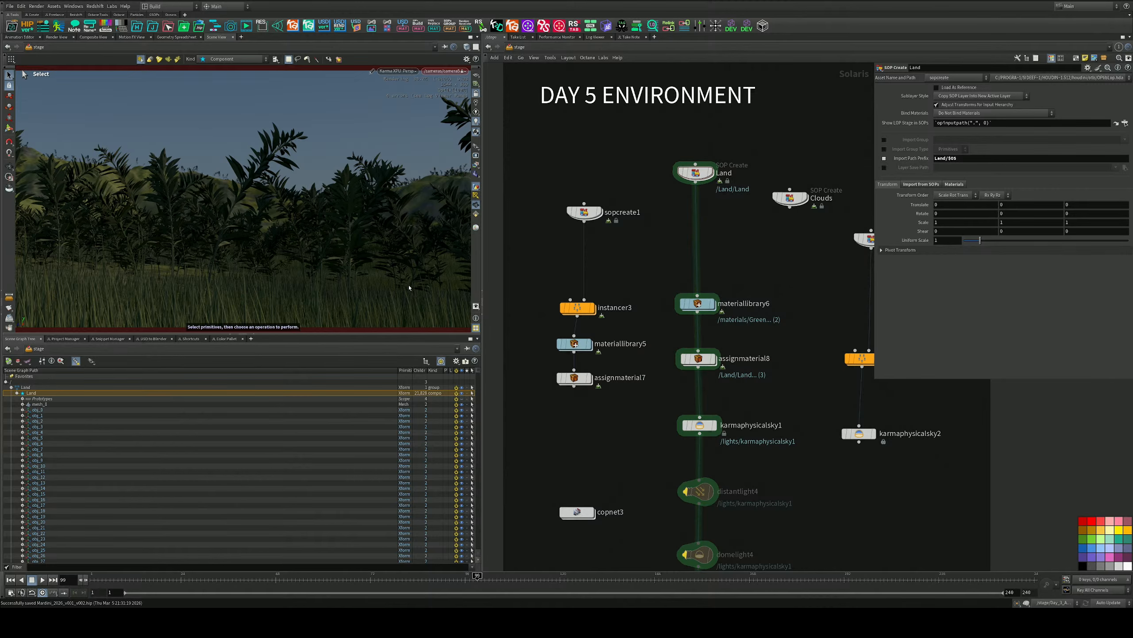
Reframe the camera on the wide valley with the hills behind it
key(Escape)
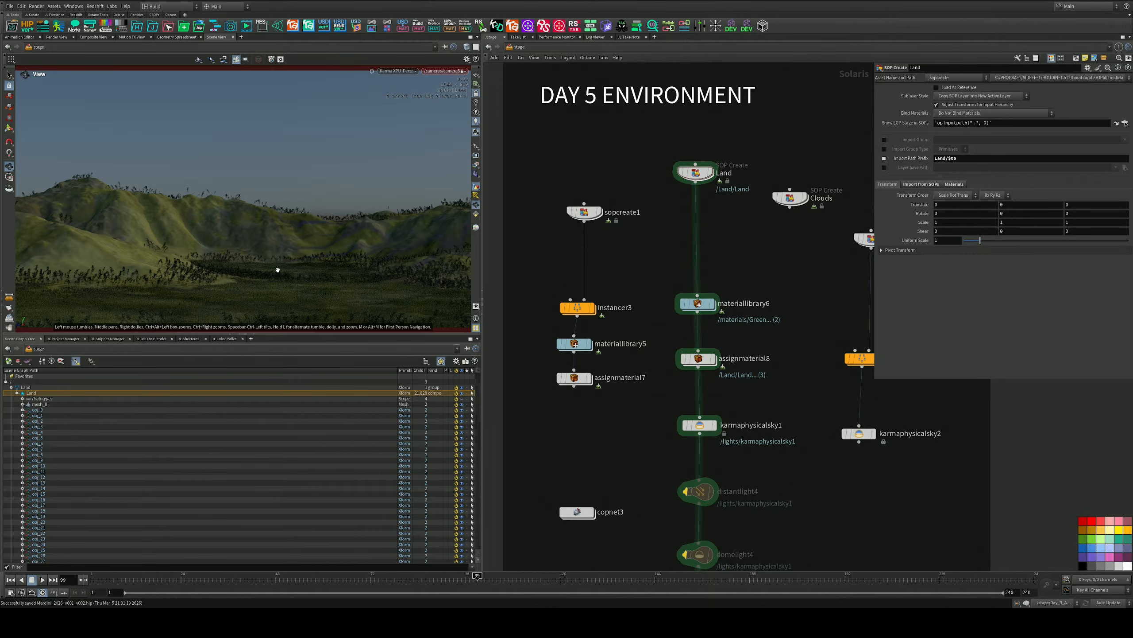
drag(278, 269, 296, 313)
key(ctrl+s)
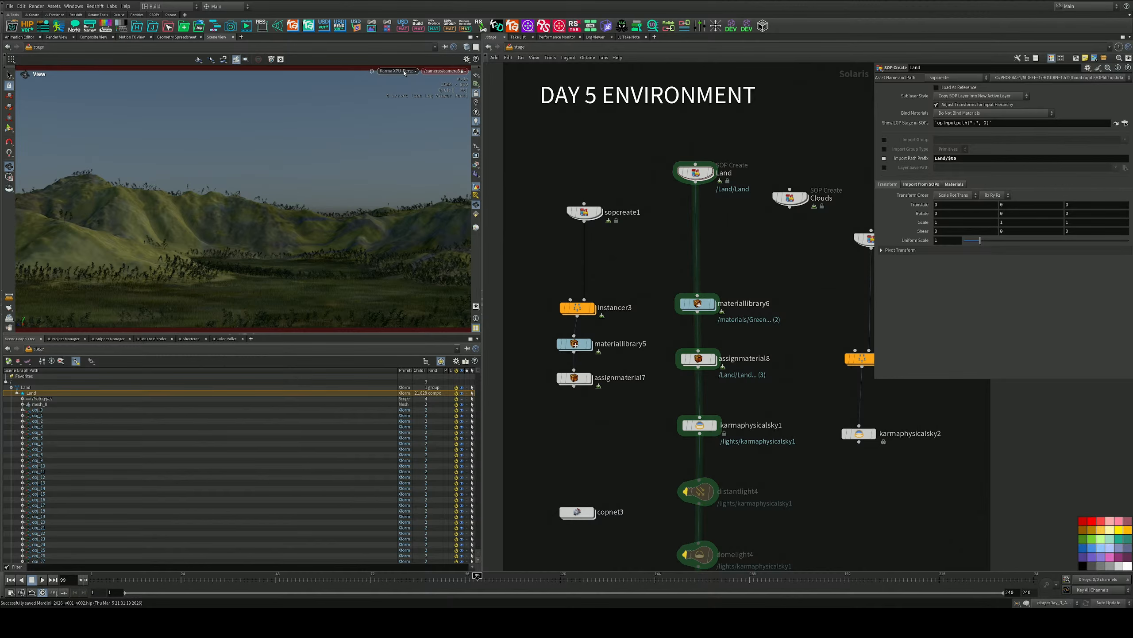
key(s)
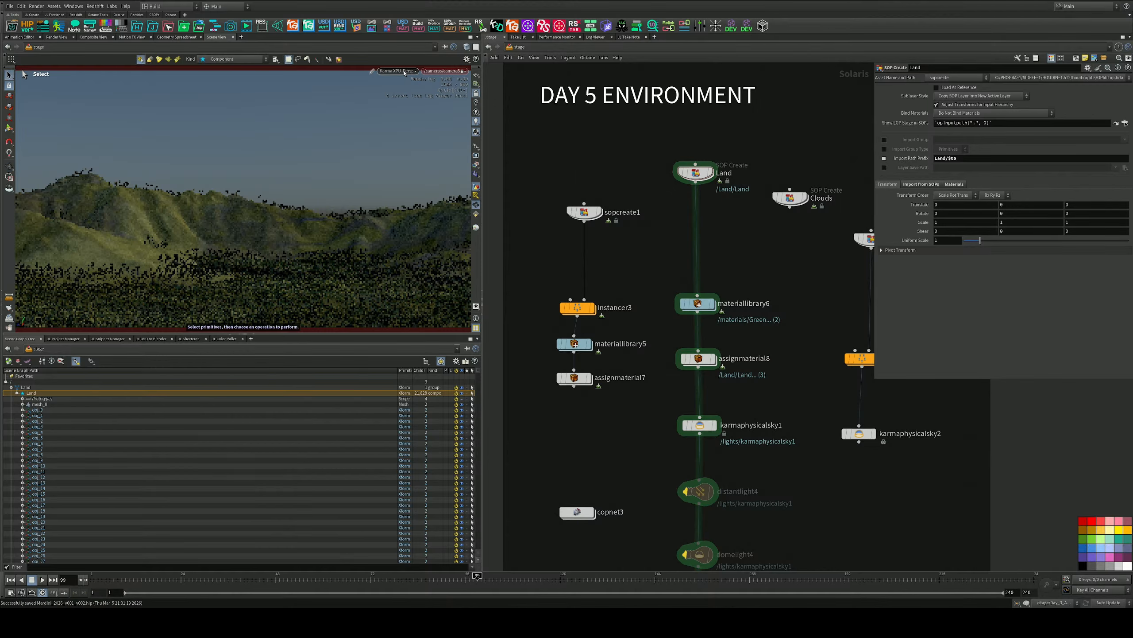
Set the viewport renderer to Houdini VK and frame the camera low among the leafy plants, facing the hills
click(403, 71)
click(414, 100)
key(Escape)
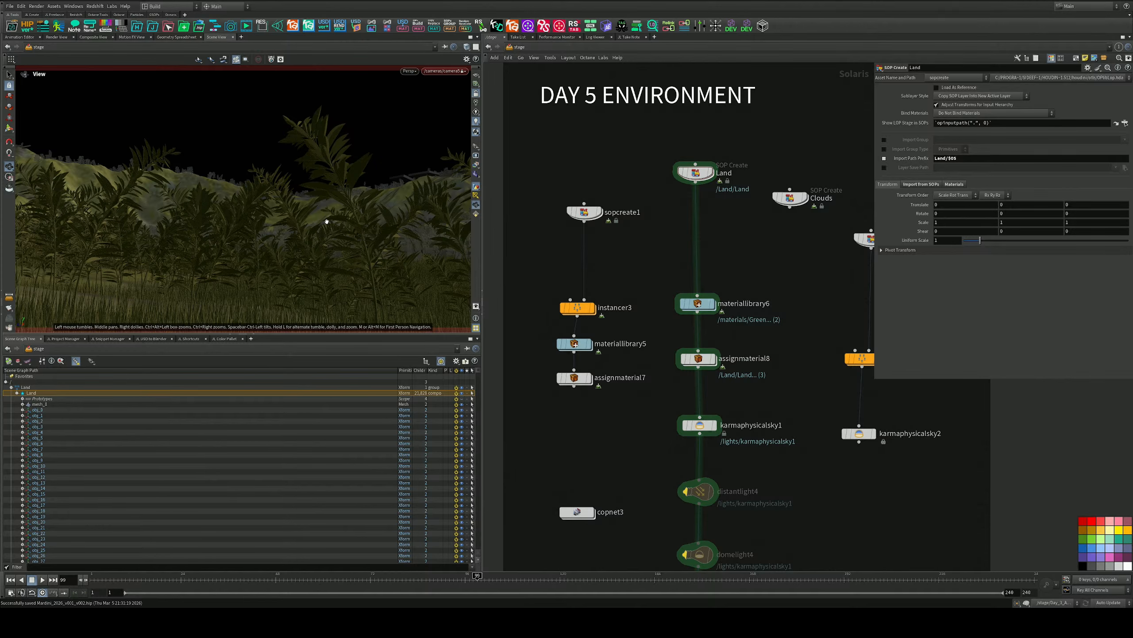
drag(335, 217, 350, 202)
drag(350, 200, 365, 239)
key(s)
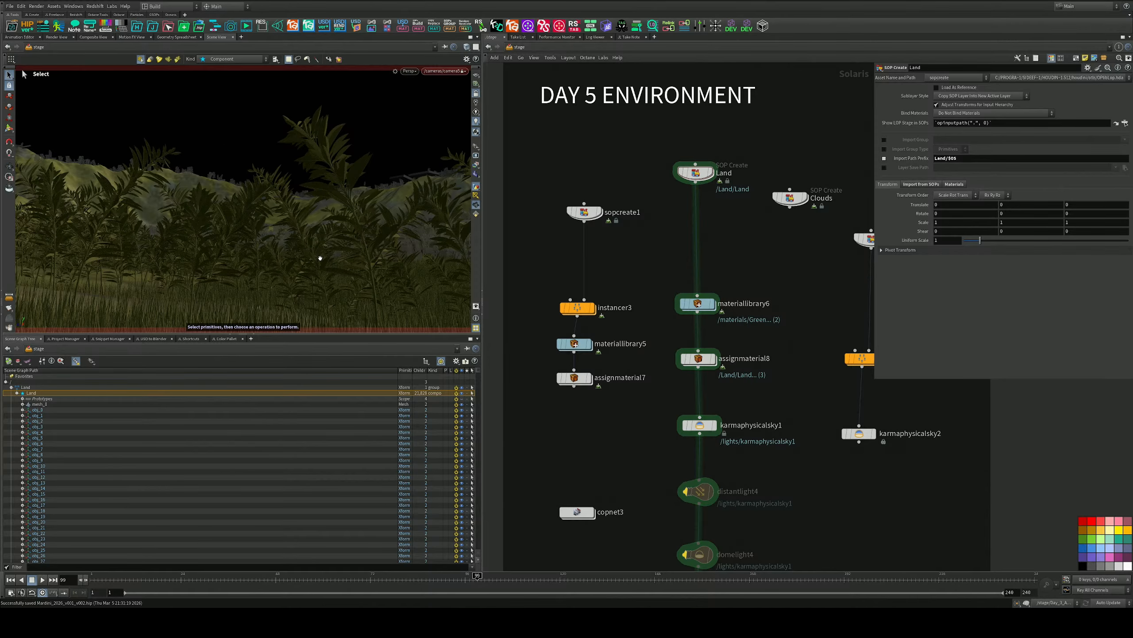
alt+middle_drag(320, 258, 311, 267)
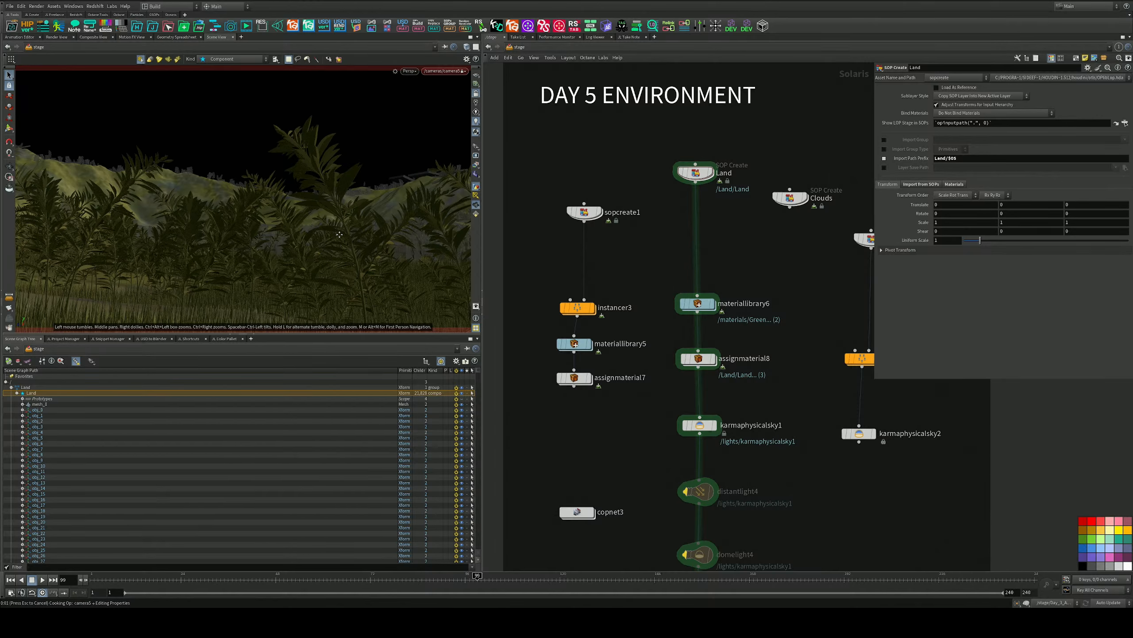
alt+drag(416, 76, 411, 69)
alt+middle_drag(411, 70, 412, 71)
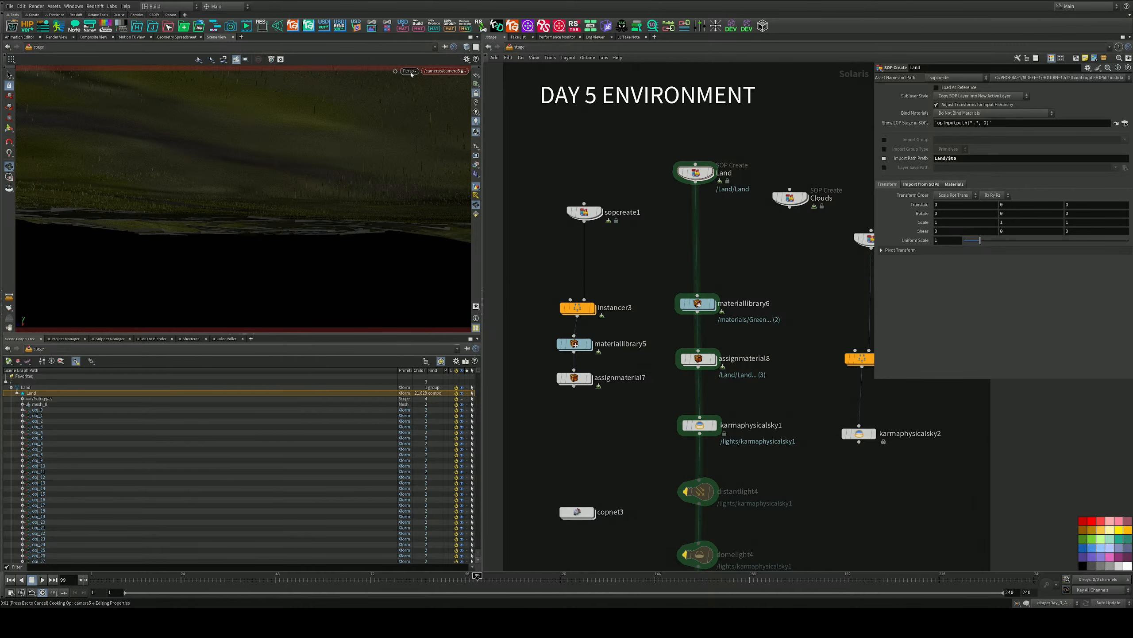
click(409, 71)
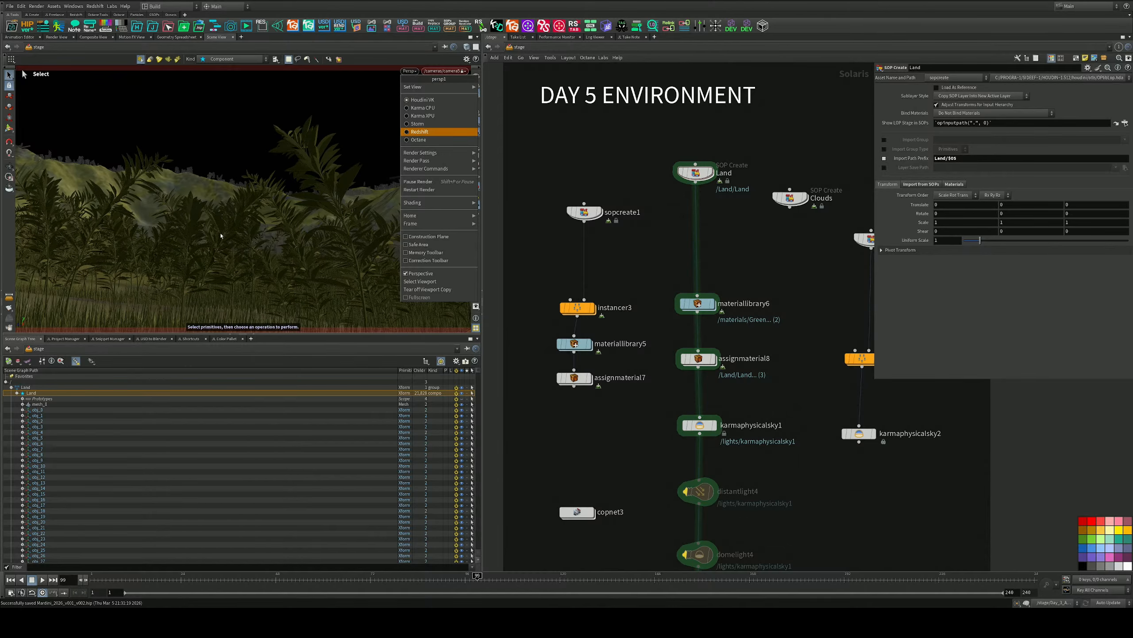
click(437, 102)
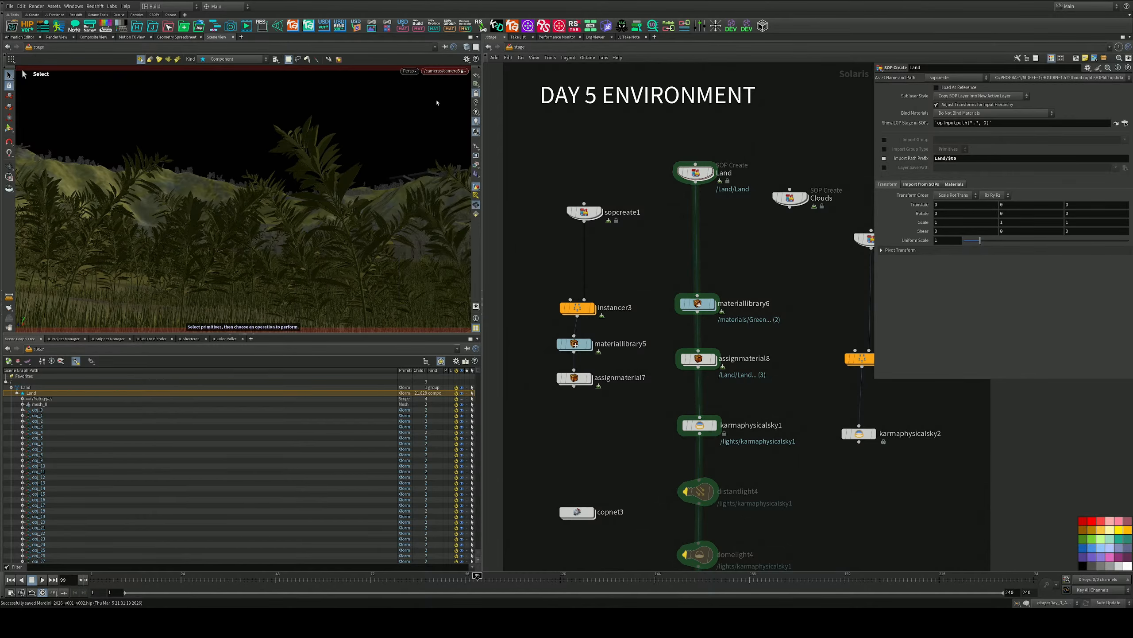
Inside the Land SOP Create network, disconnect OUT_Plants and heightfield_scatter4 from merge2
double_click(696, 173)
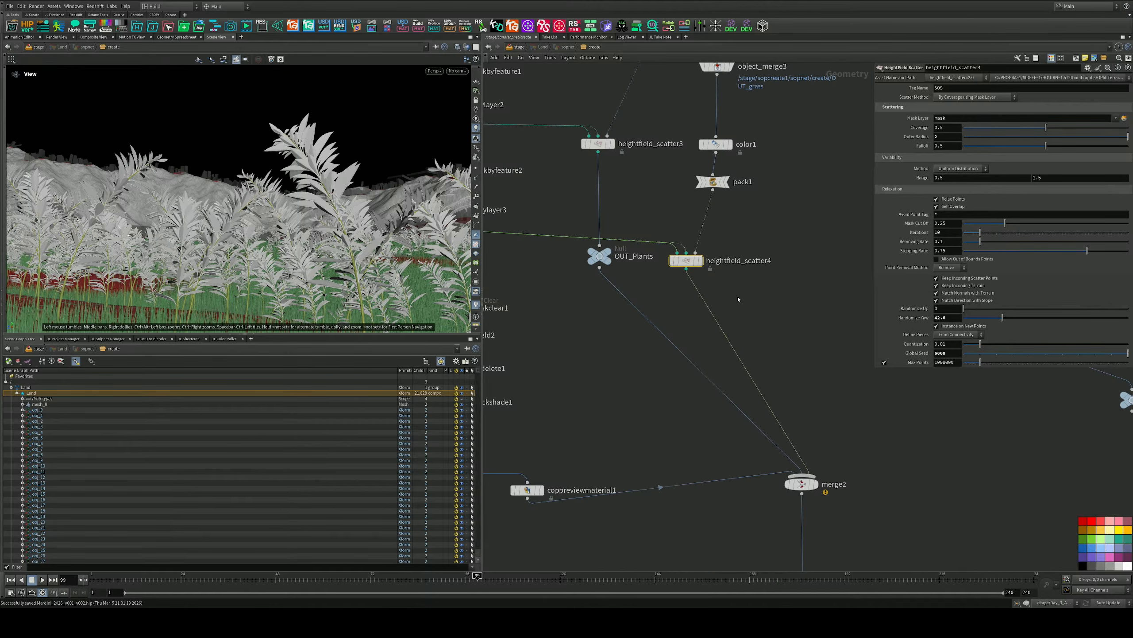
key(y)
drag(770, 308, 634, 395)
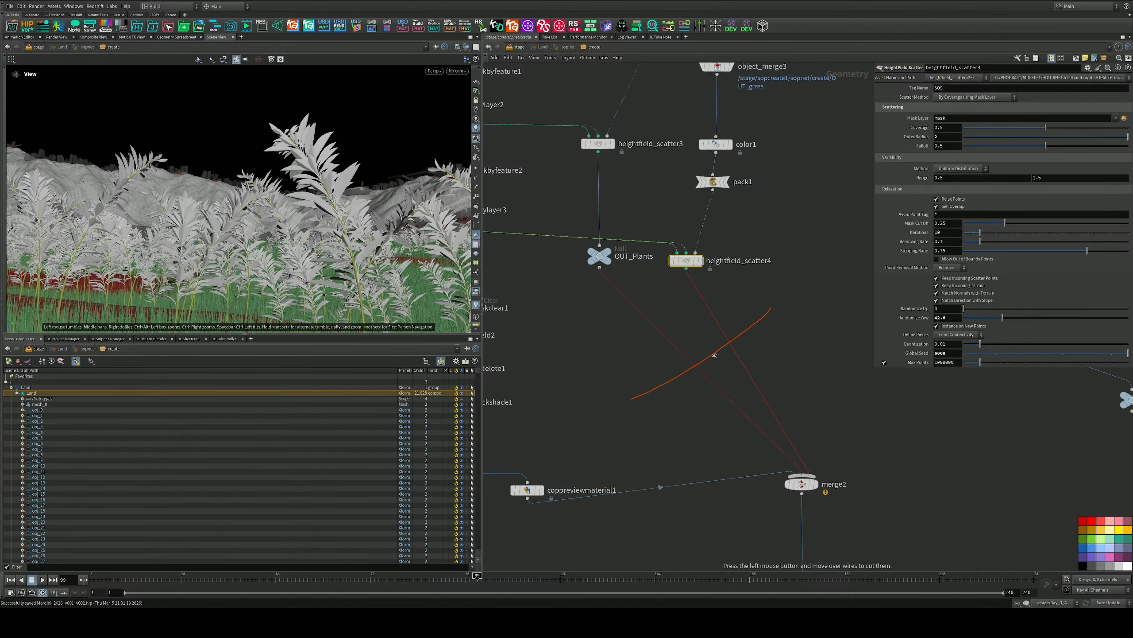
drag(715, 355, 713, 356)
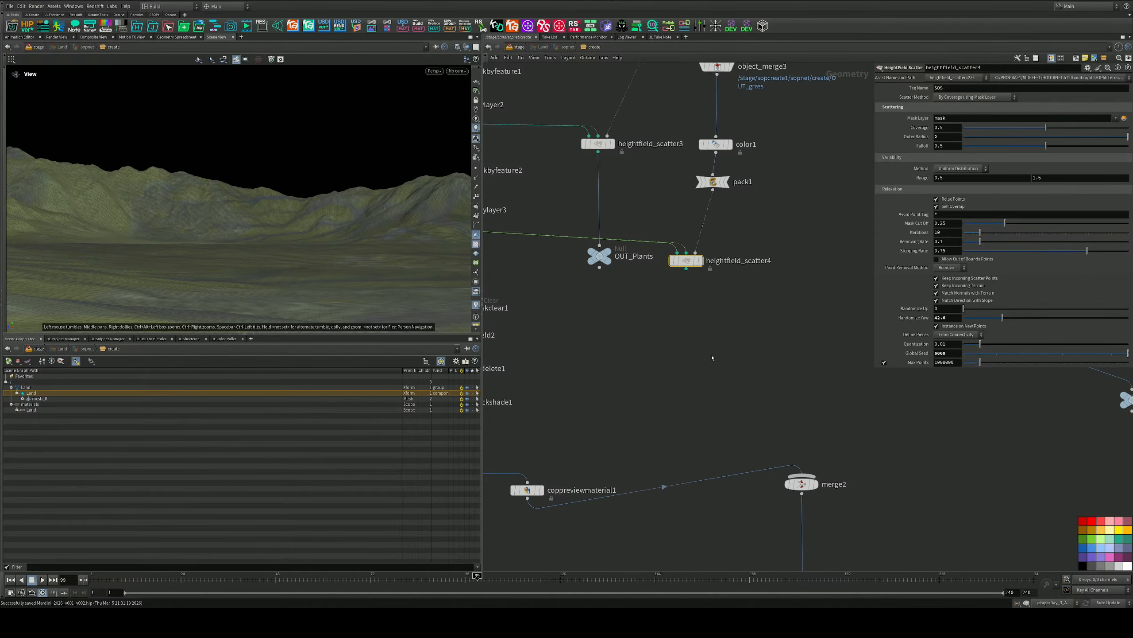
middle_drag(722, 360, 707, 332)
scroll(716, 381, down, 3)
scroll(707, 332, up, 3)
middle_drag(717, 227, 696, 360)
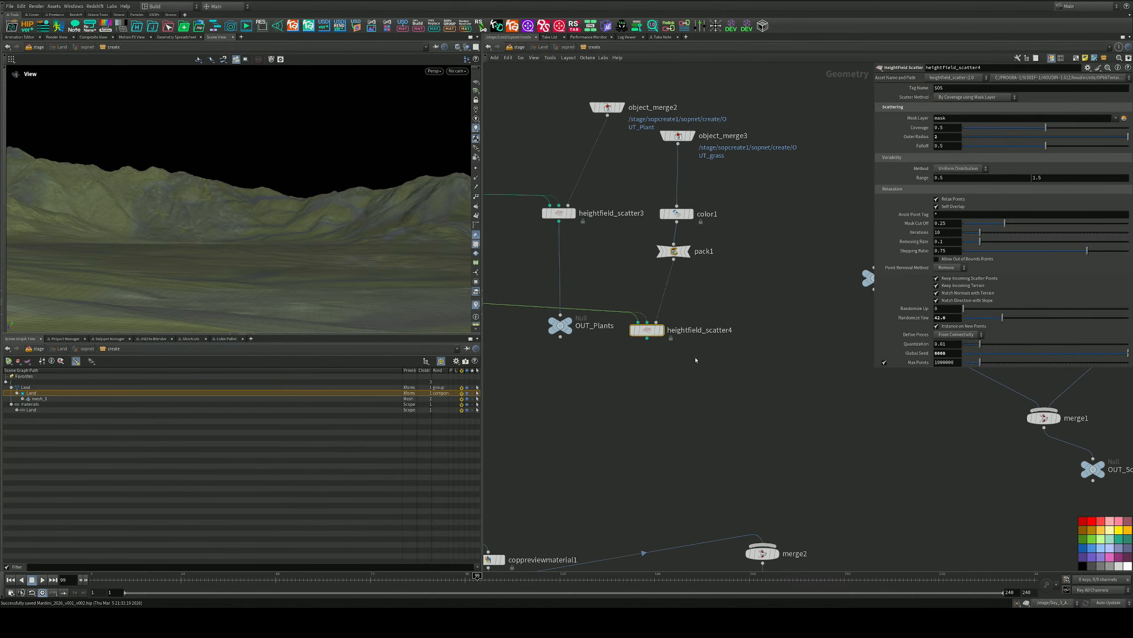
Add a HeightField Paint node between heightfield_copylayer2 and heightfield_scatter3's second input, and display it
middle_drag(723, 255, 785, 344)
scroll(782, 342, down, 2)
scroll(681, 325, up, 4)
scroll(681, 326, down, 3)
middle_drag(687, 332, 804, 455)
scroll(764, 387, up, 2)
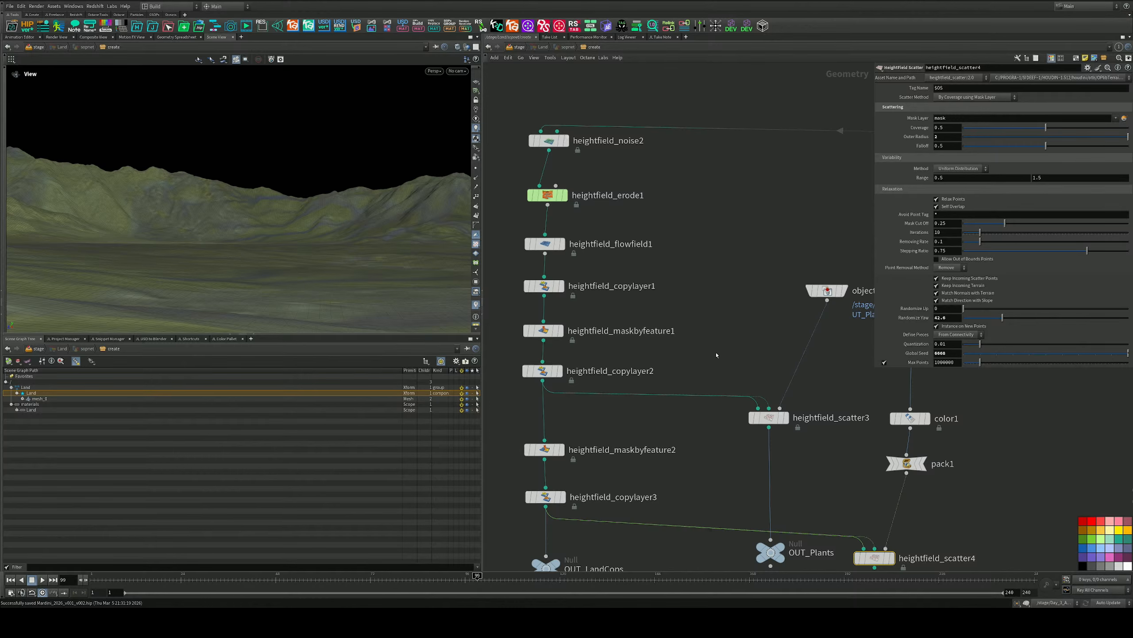
key(Tab)
text(hepai)
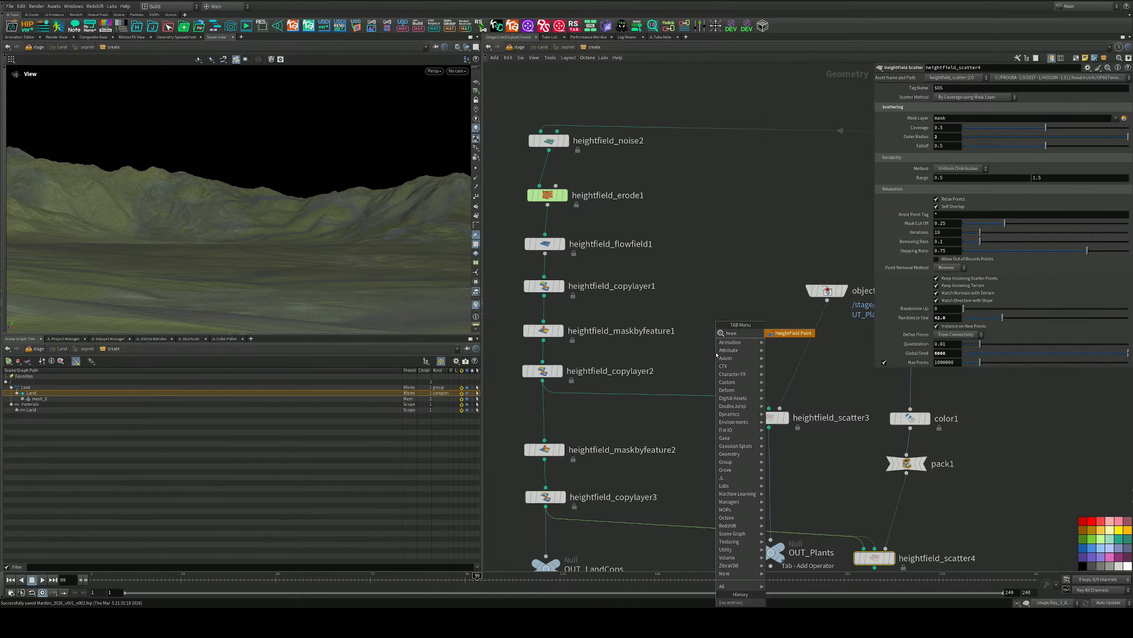
key(Return)
click(720, 365)
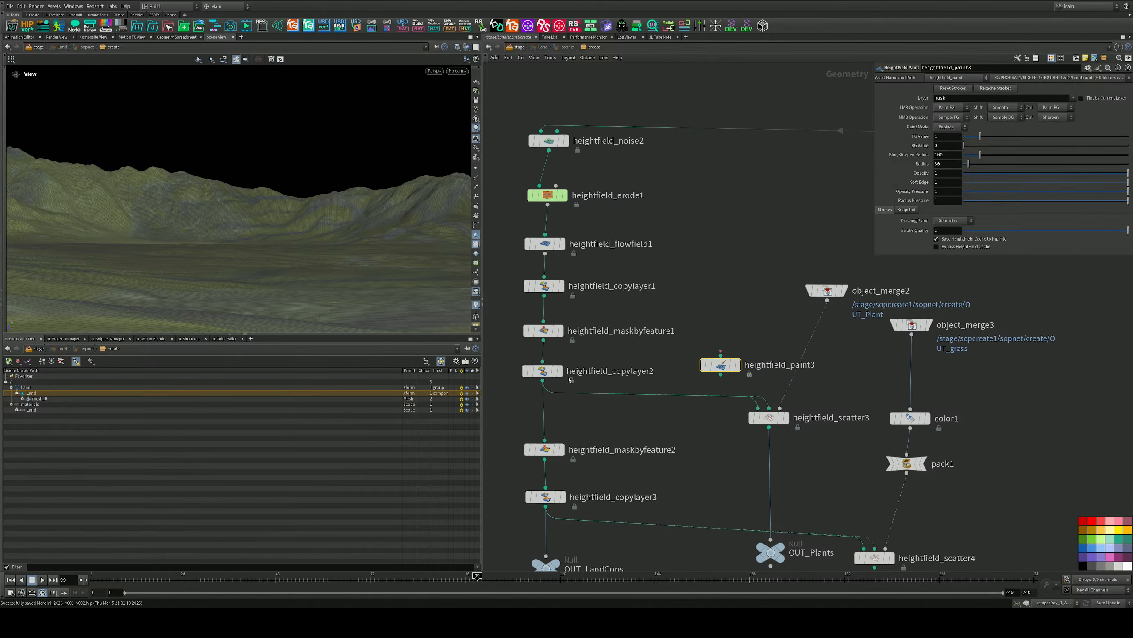
mouse_move(543, 381)
mouse_down()
mouse_move(714, 351)
mouse_move(722, 365)
mouse_move(730, 340)
mouse_up()
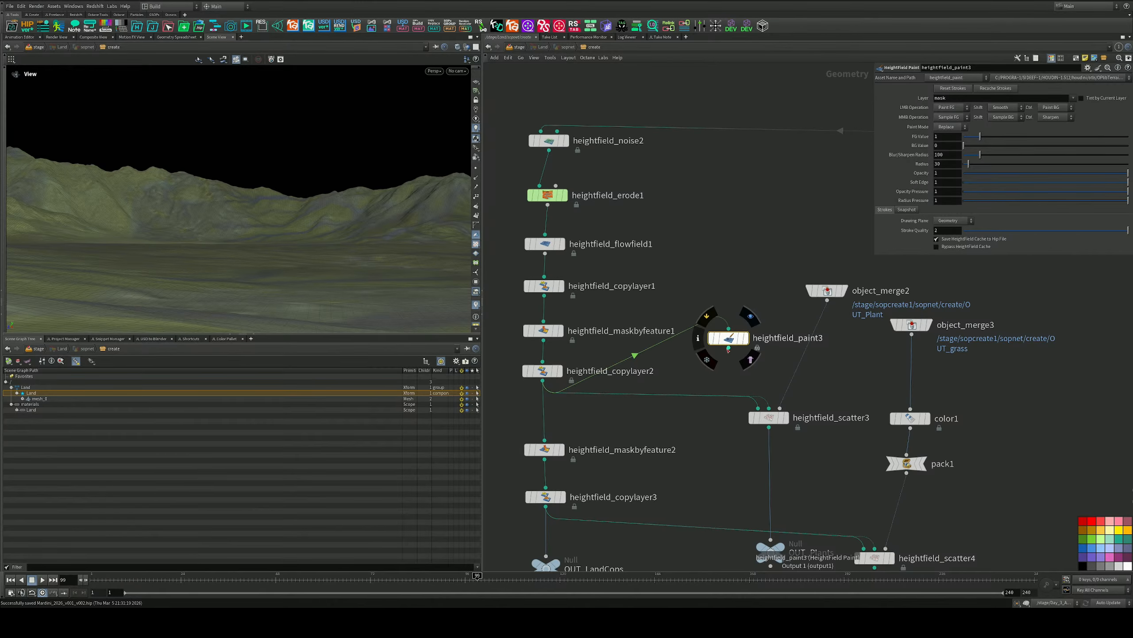
drag(728, 348, 766, 402)
drag(746, 338, 766, 321)
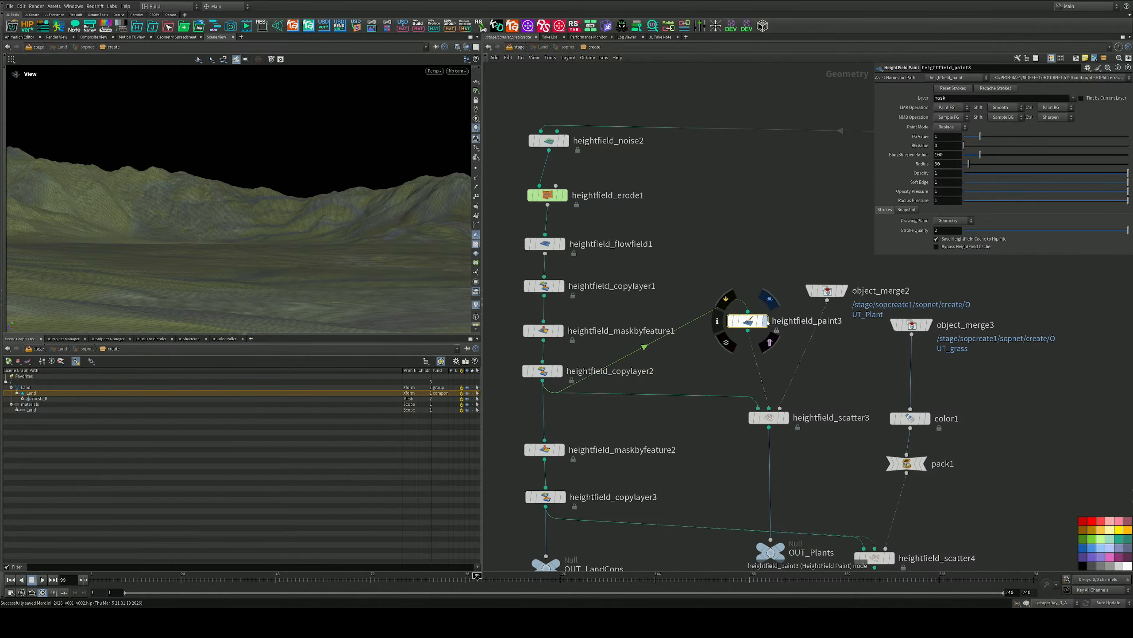
click(767, 321)
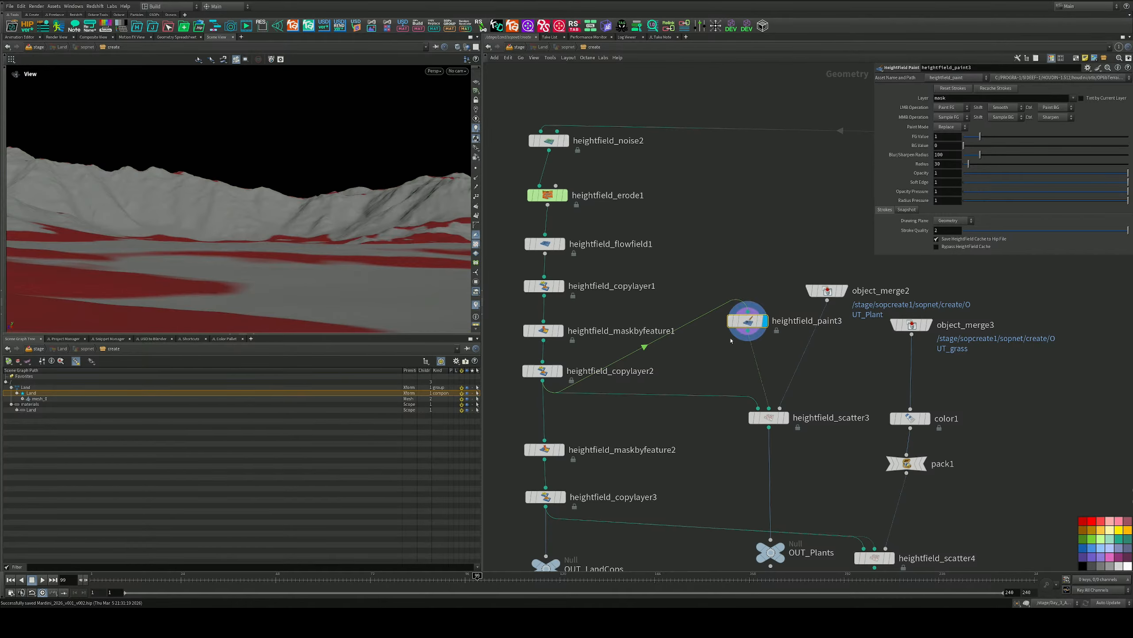
Insert a HeightField Mask Clear node between heightfield_copylayer2 and heightfield_paint3, aligned above the paint node
key(Tab)
text(clea)
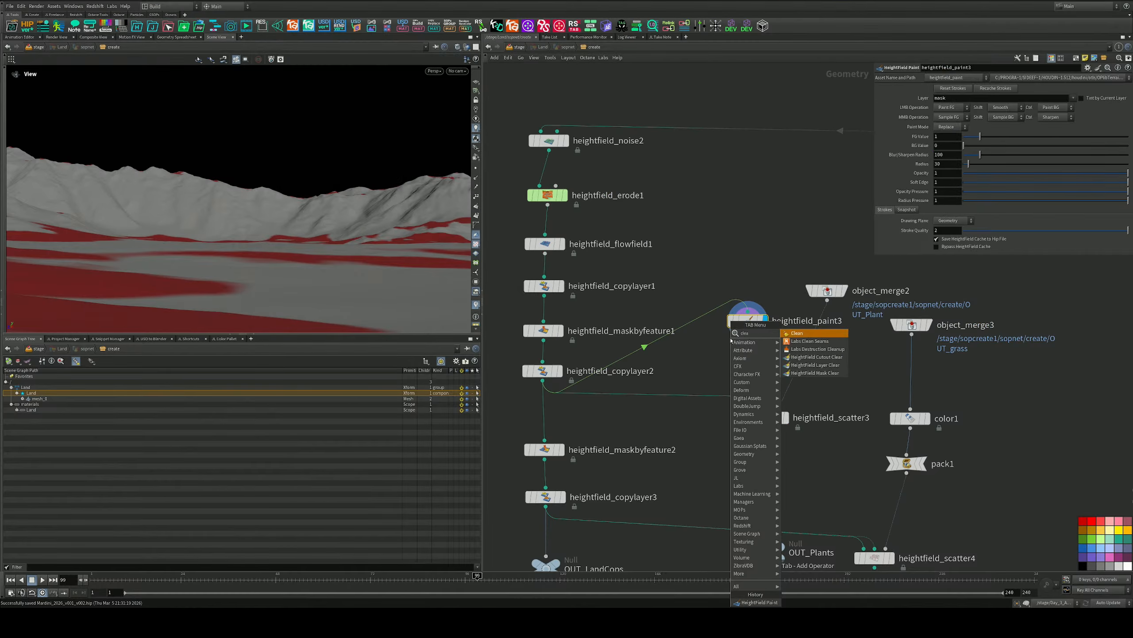
key(BackSpace)
key(BackSpace)
key(BackSpace)
key(BackSpace)
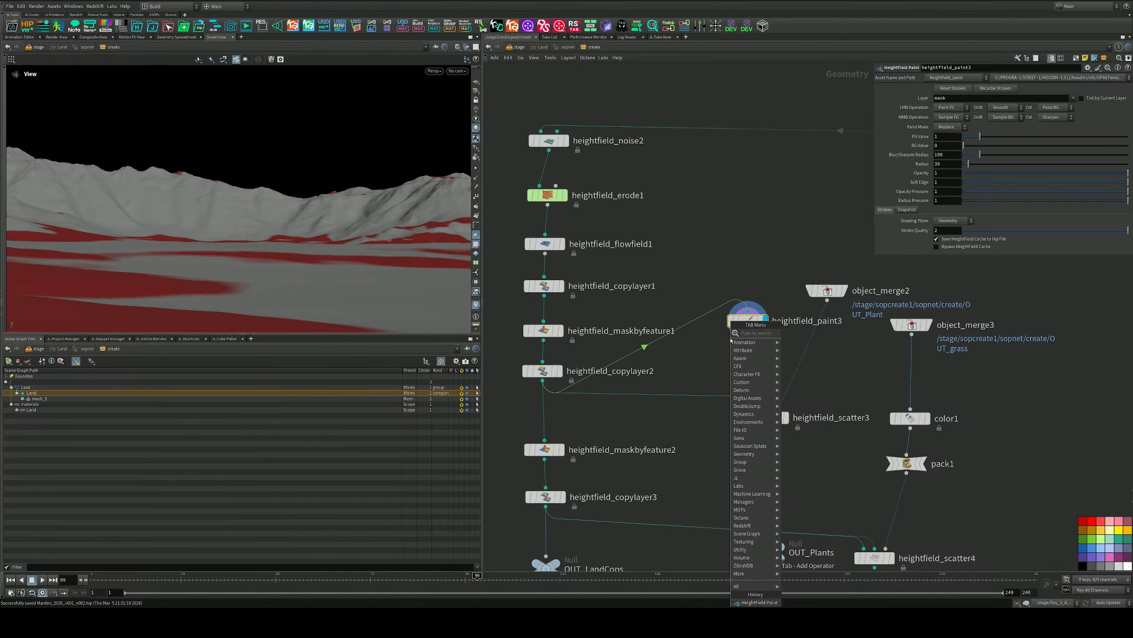
text(clear)
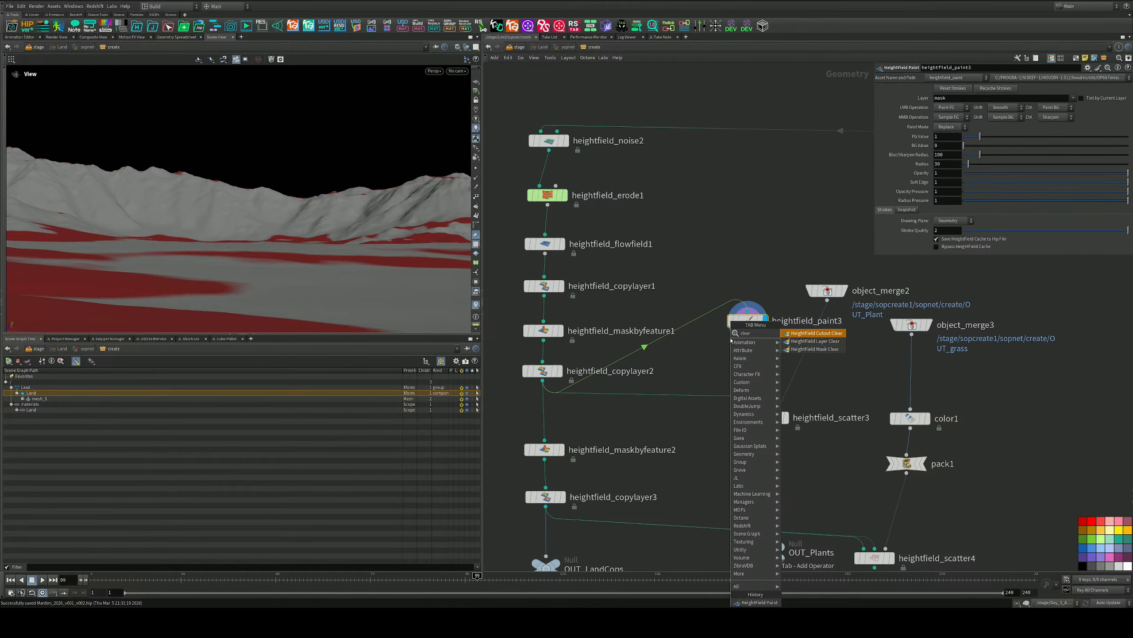
key(Down)
key(Down)
key(Return)
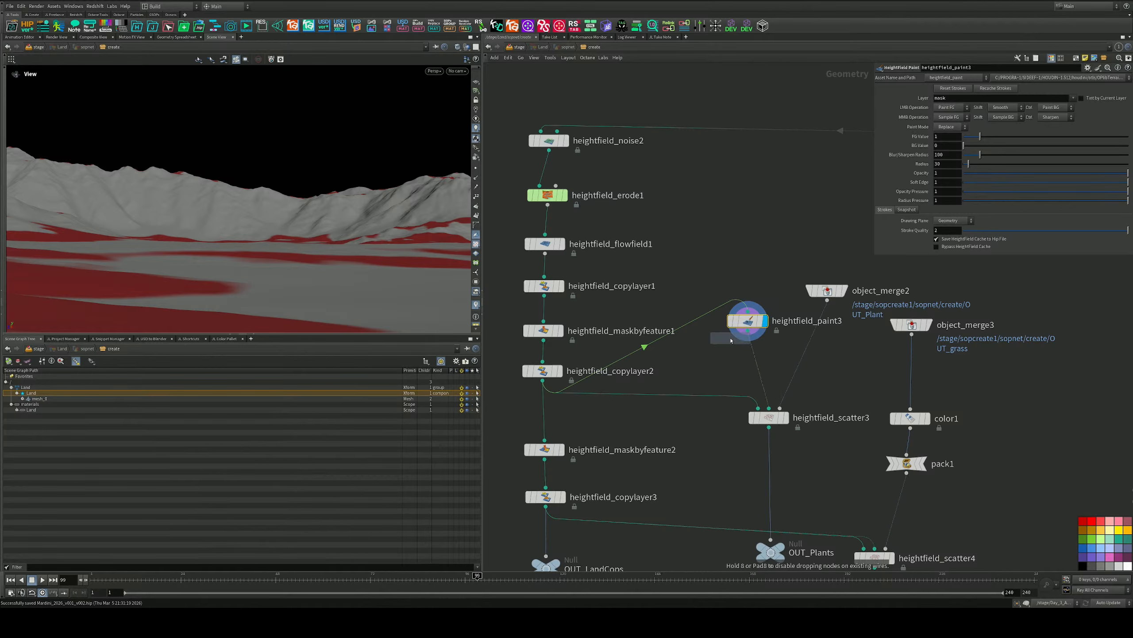
click(684, 329)
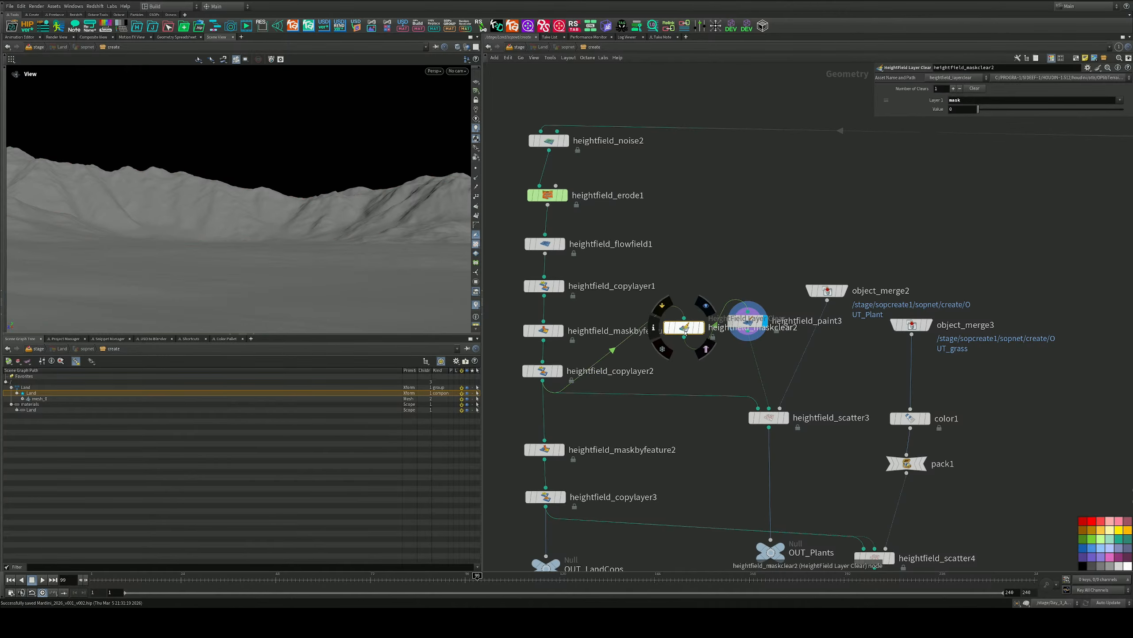
drag(684, 330, 749, 286)
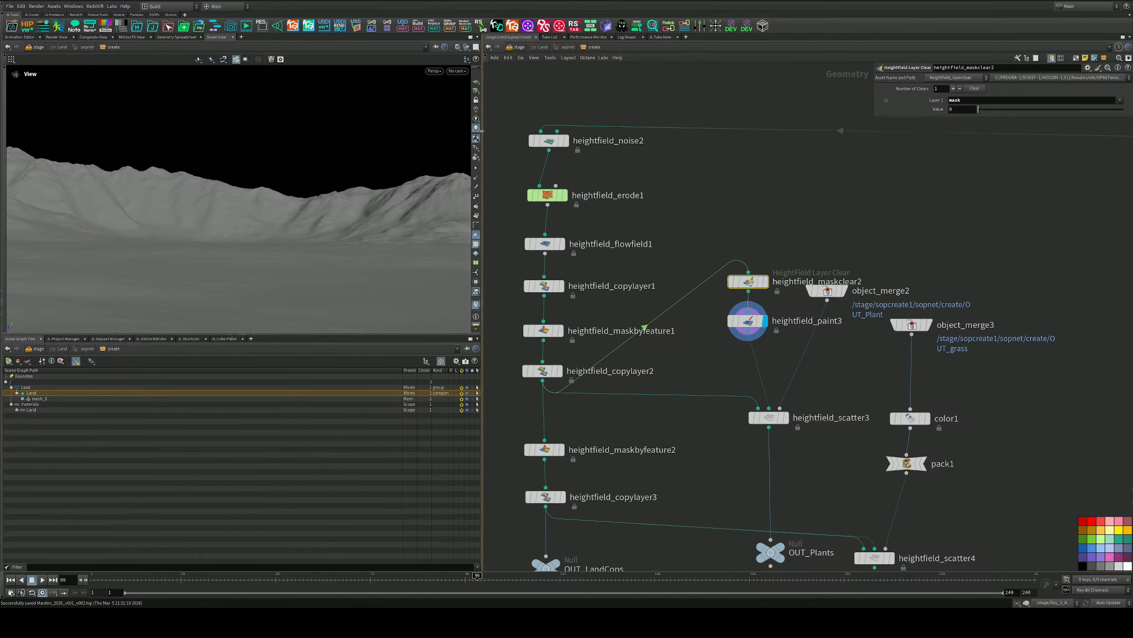
Display merge2 inside the Land SOP Create network and return to the stage level
middle_drag(838, 390, 829, 319)
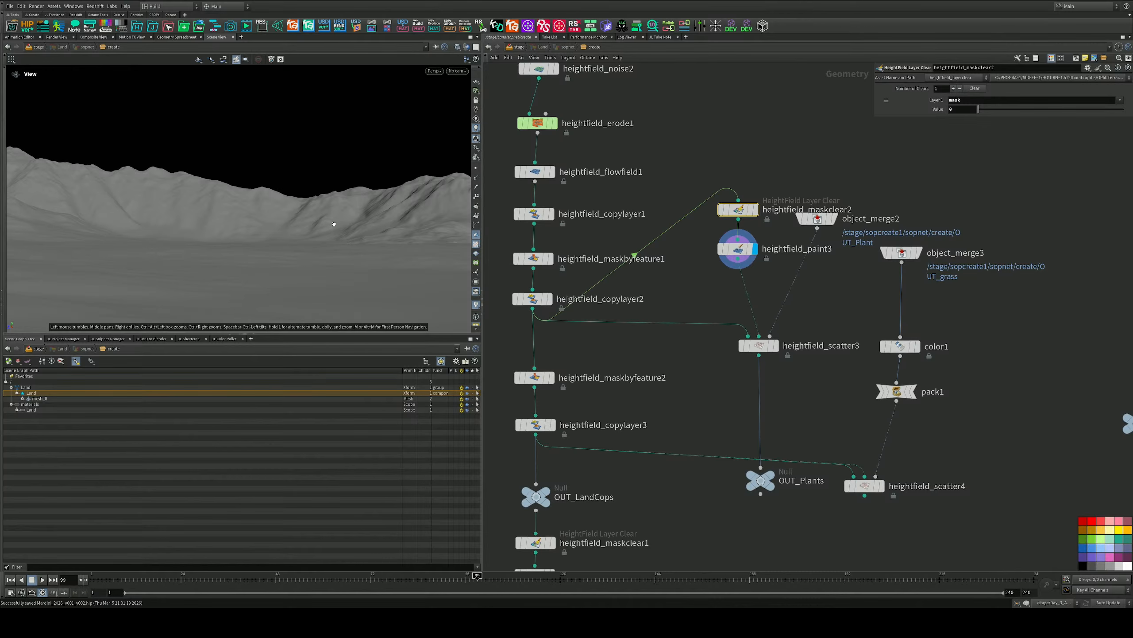
click(519, 47)
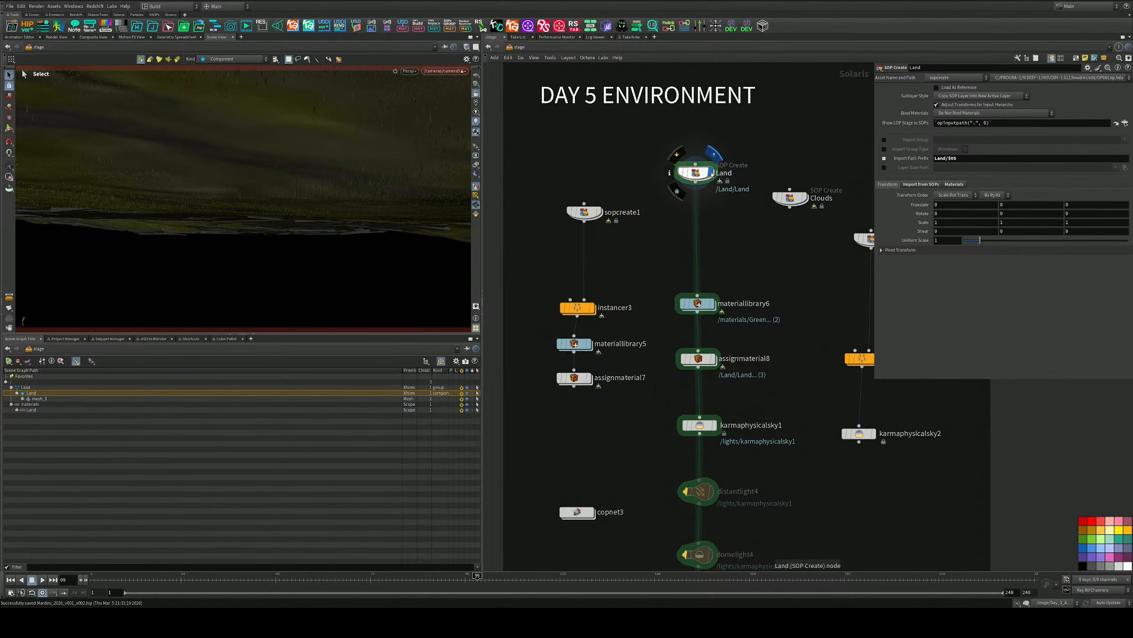
double_click(695, 174)
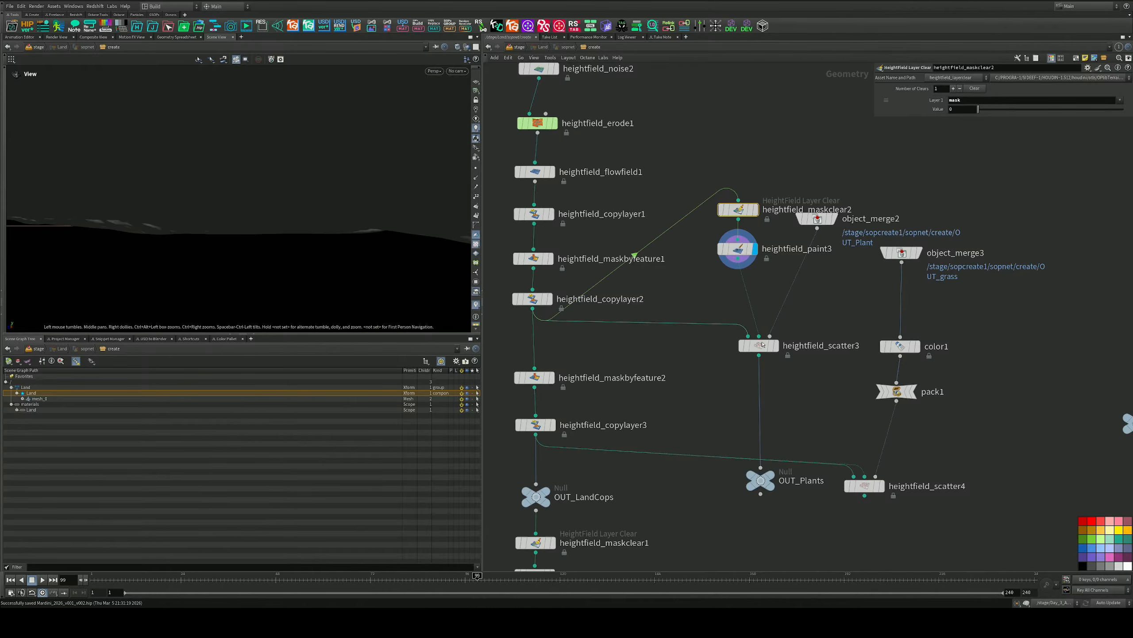
middle_drag(791, 371, 739, 202)
scroll(736, 258, down, 5)
middle_drag(795, 364, 766, 268)
scroll(793, 319, up, 4)
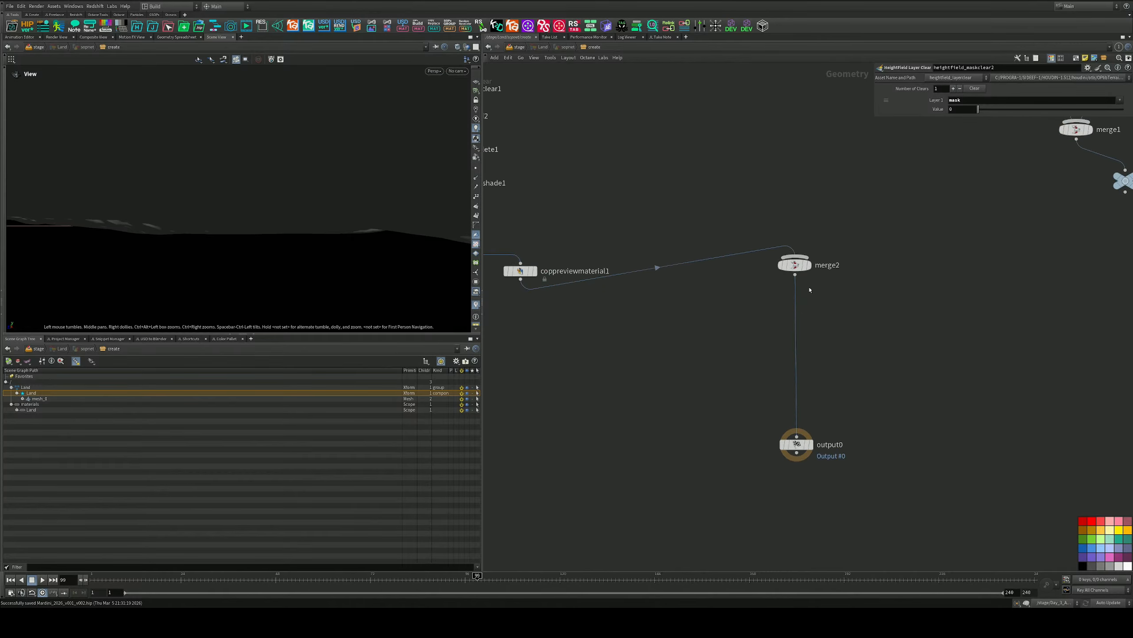
click(809, 265)
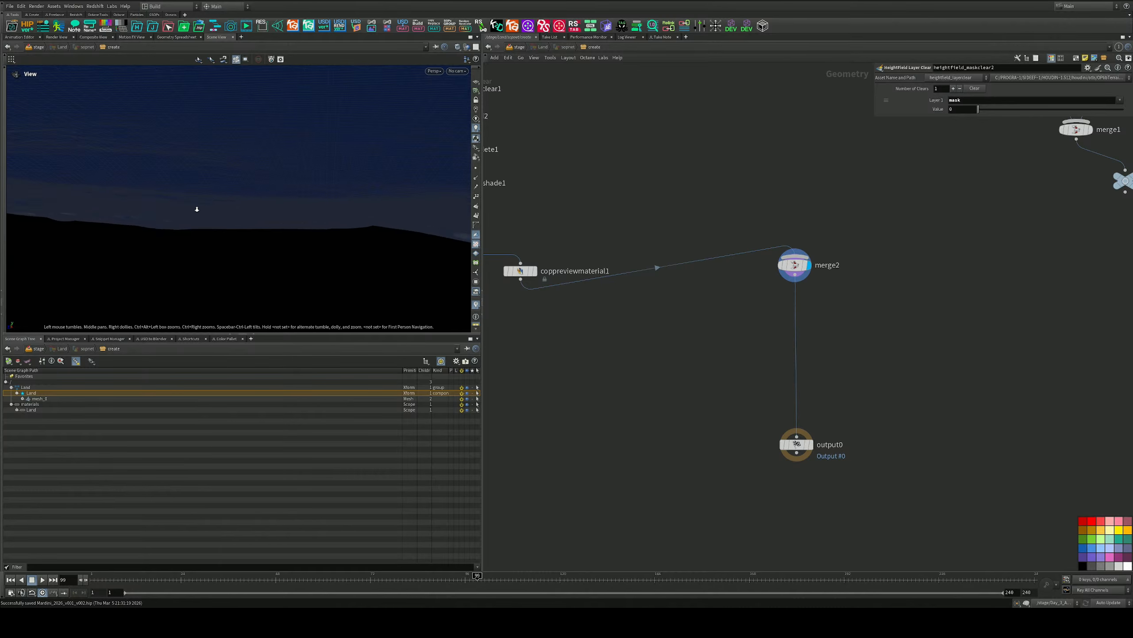
click(519, 49)
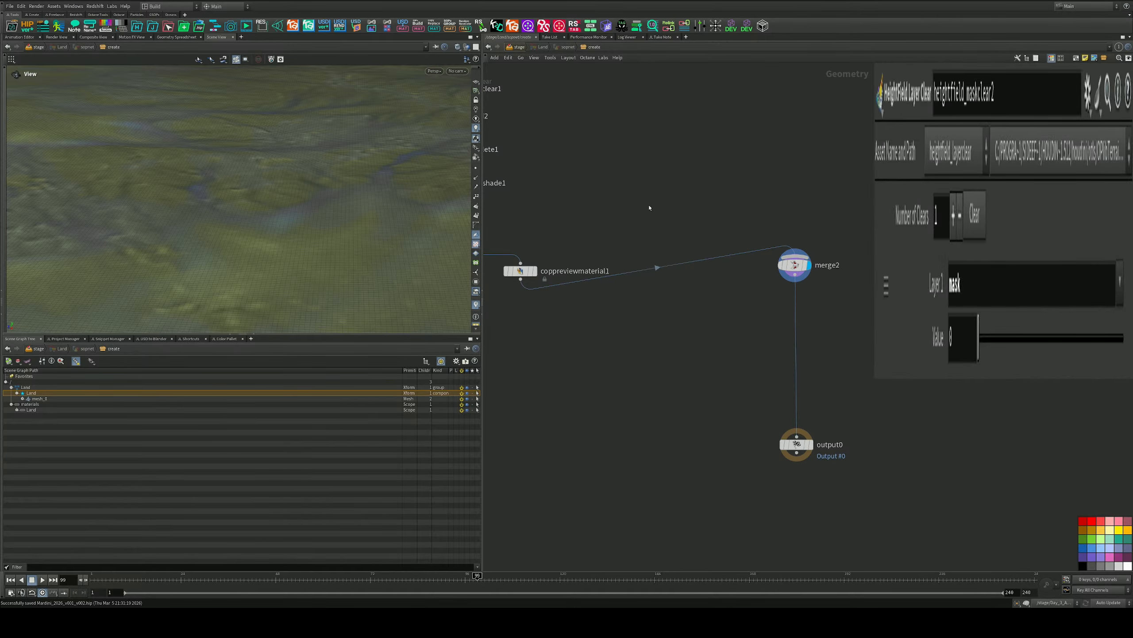
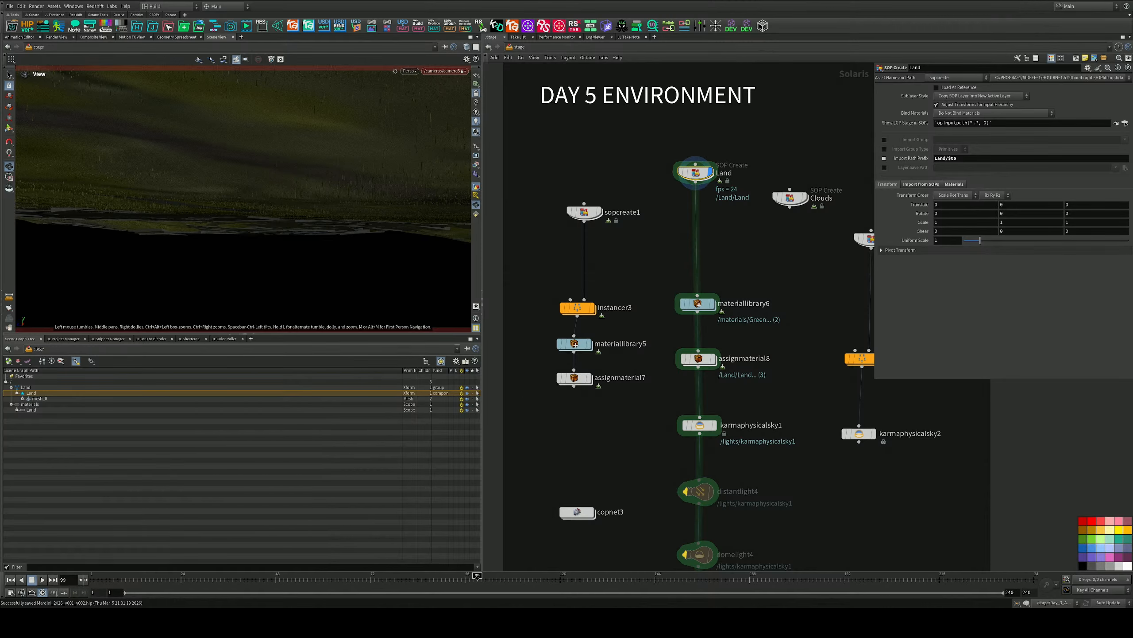
Switch to the browser, skim the open Day 5 Environment Animation thread and go to the Mardini 2026 forum
mouse_move(656, 621)
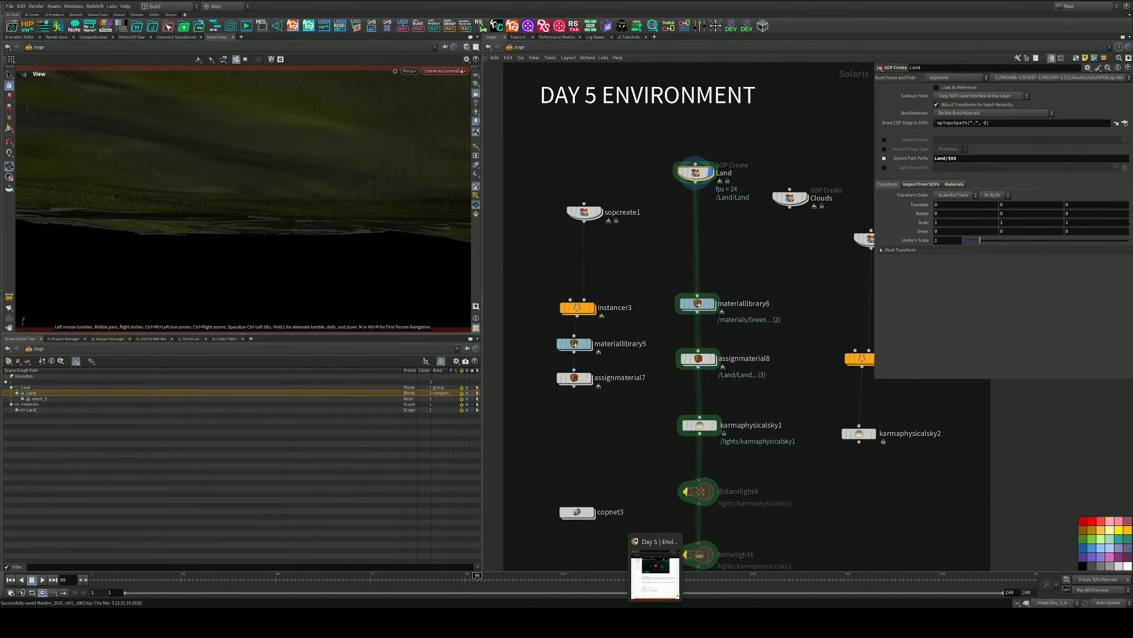
click(656, 574)
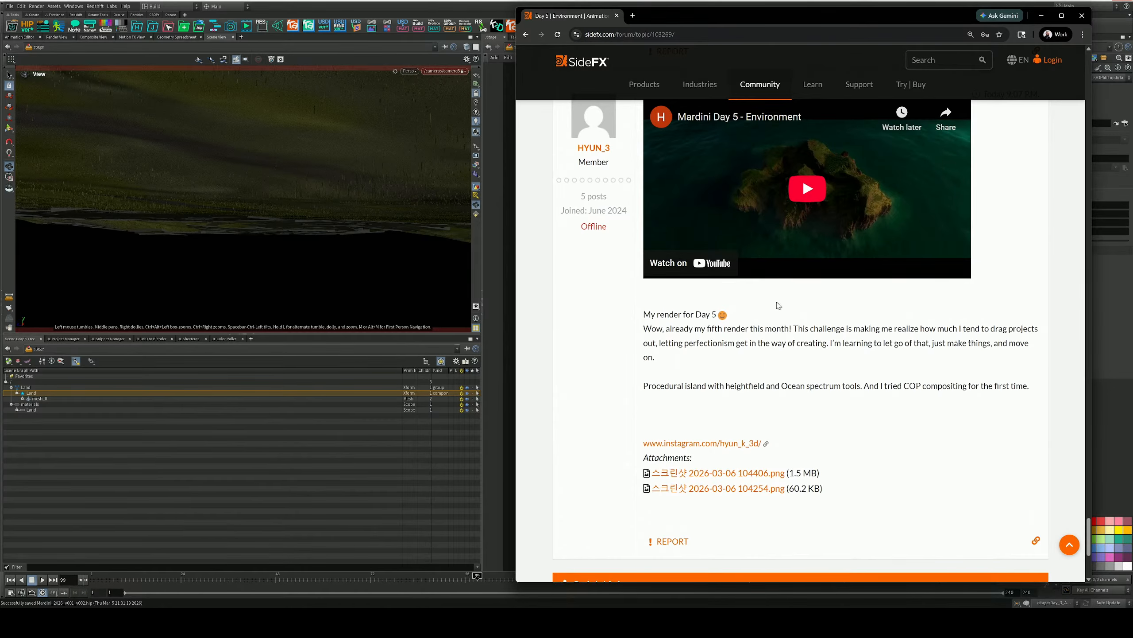
scroll(778, 305, down, 5)
scroll(779, 311, up, 15)
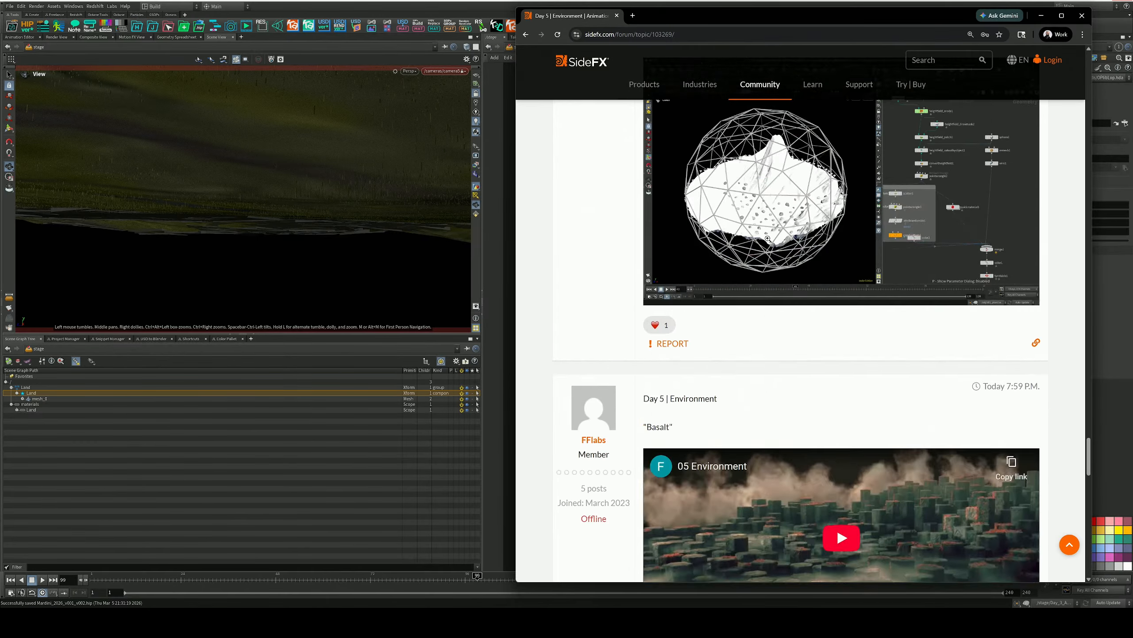
scroll(768, 239, up, 20)
mouse_move(644, 85)
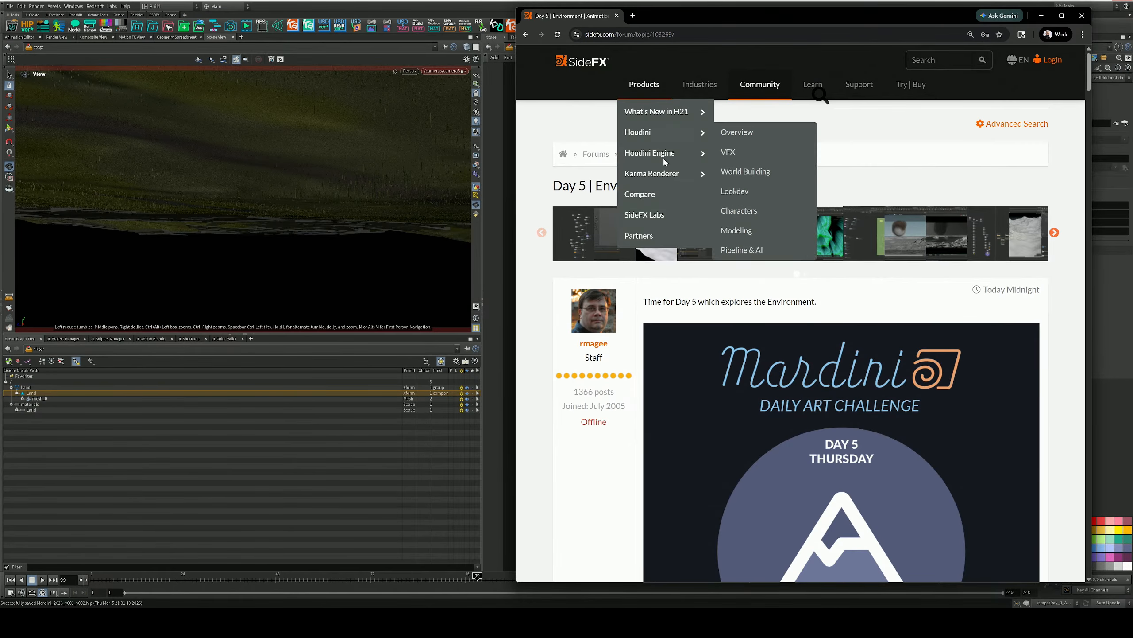
click(663, 158)
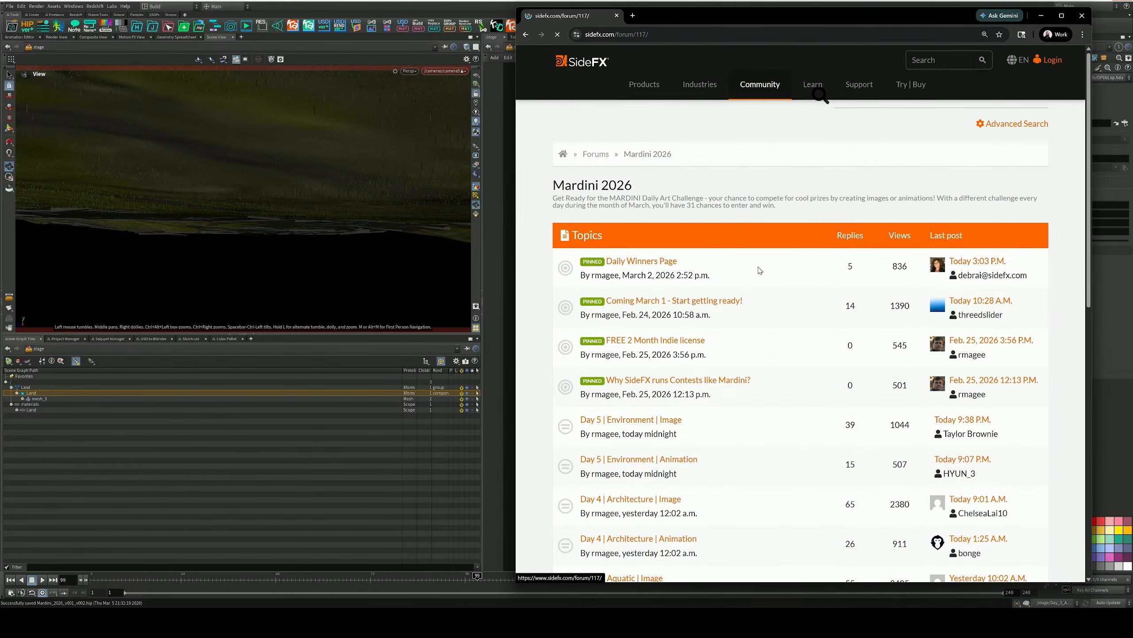
Open the Day 5 | Environment | Image topic, browse its gallery of submitted images and return to Houdini
click(658, 424)
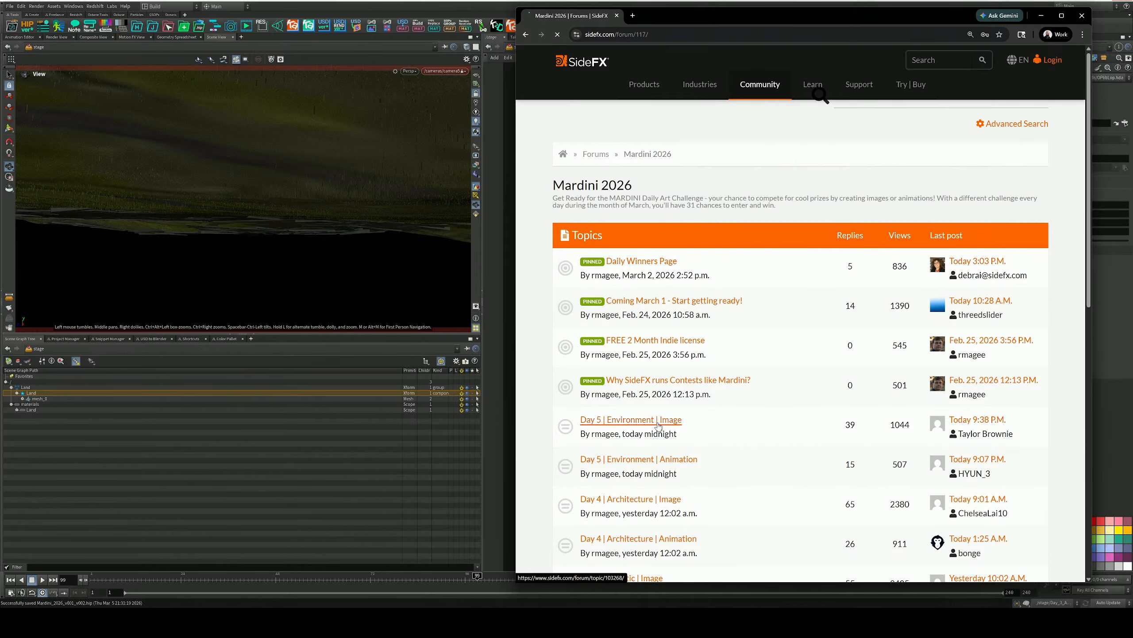
scroll(717, 406, down, 15)
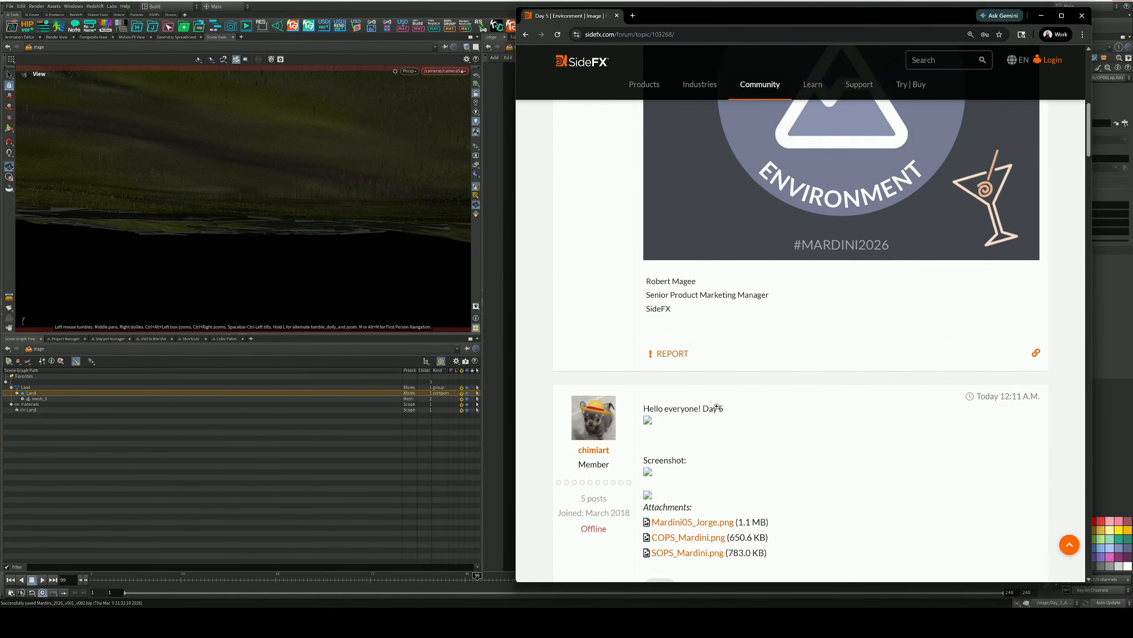
scroll(719, 410, up, 5)
scroll(717, 406, up, 10)
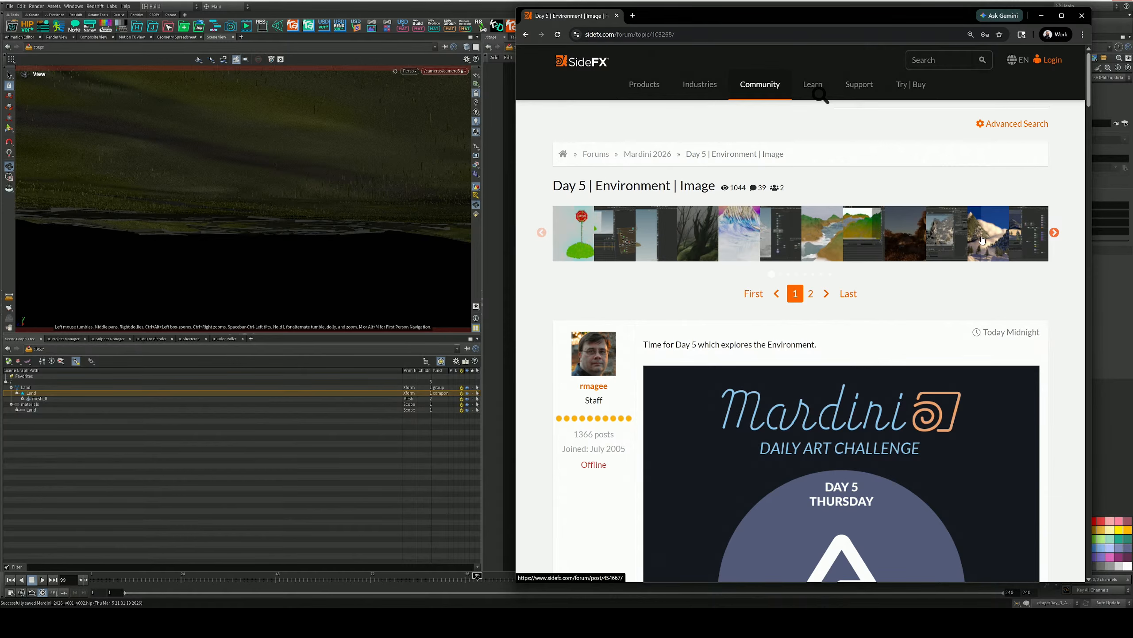
click(1055, 233)
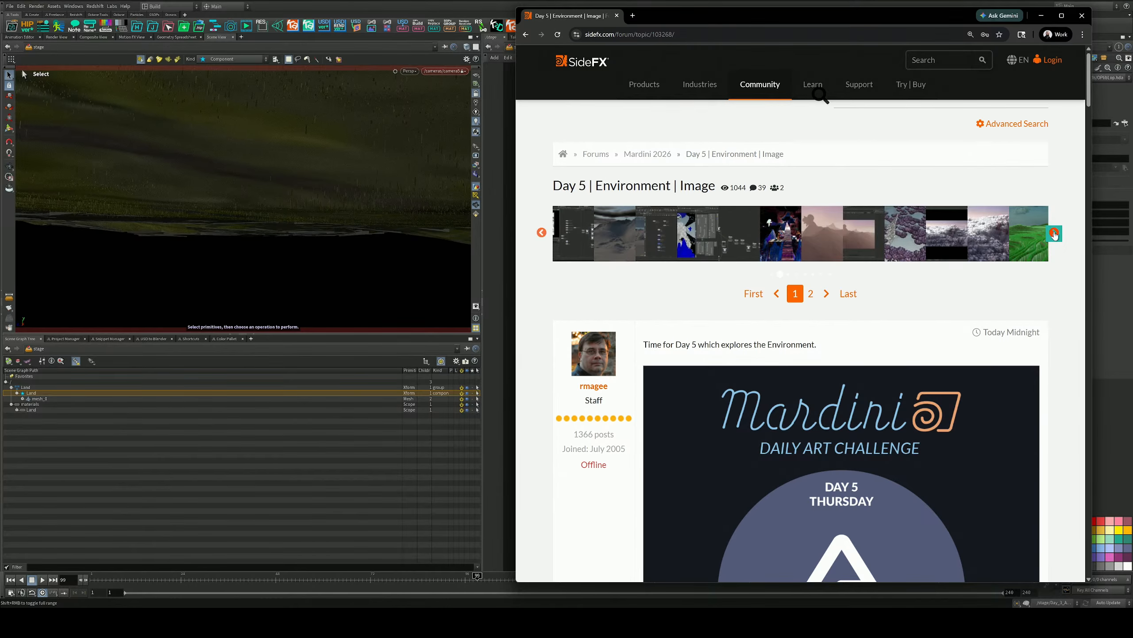
click(1055, 233)
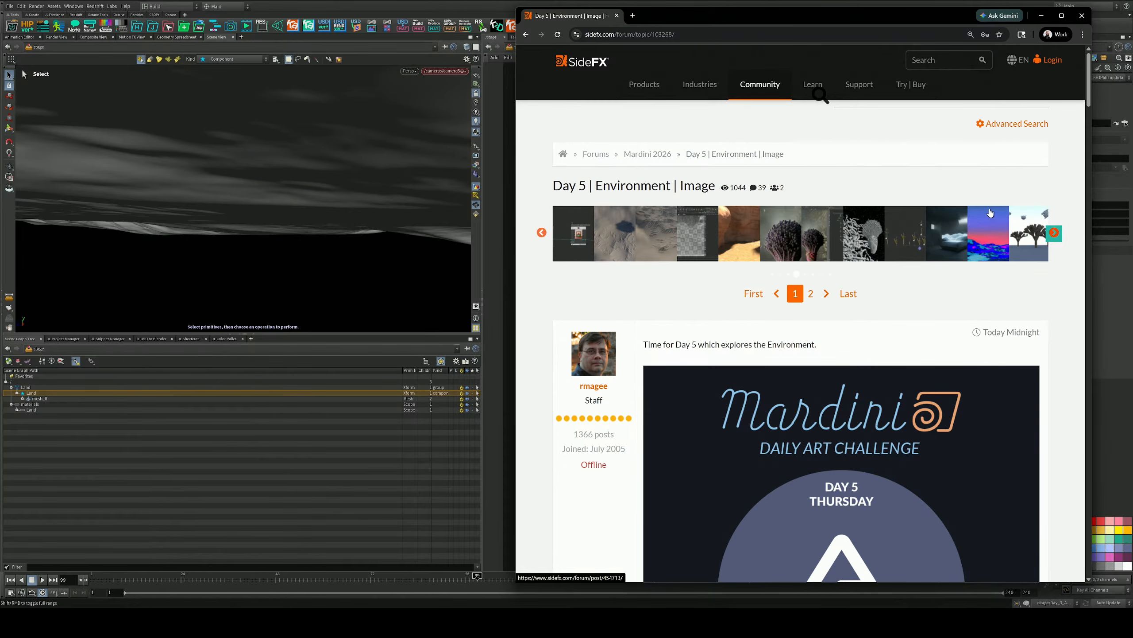
click(1039, 16)
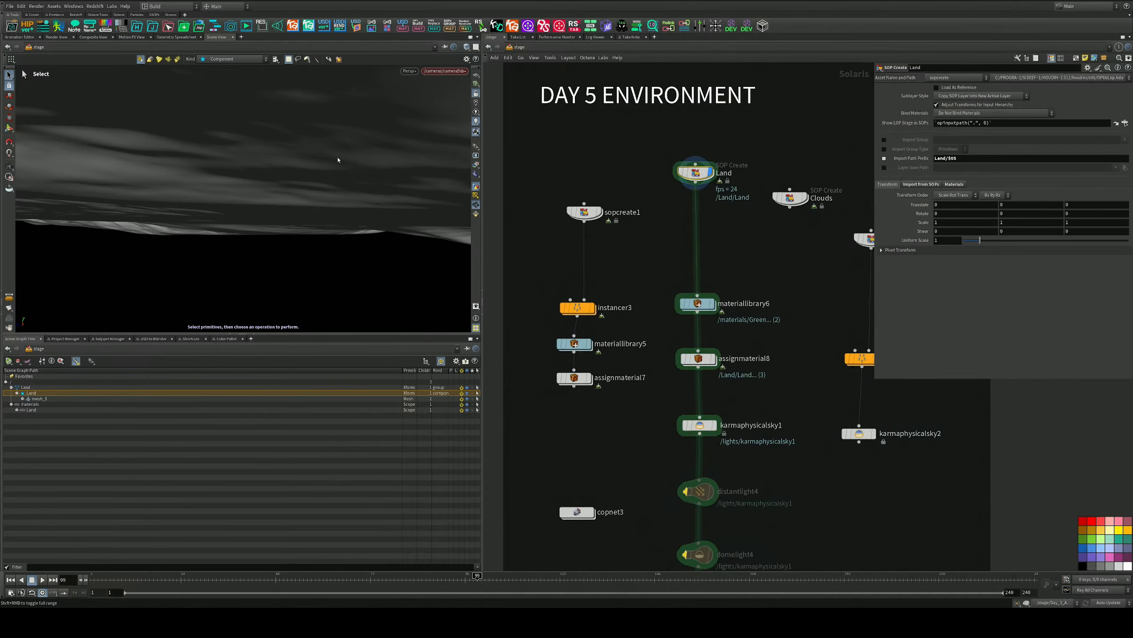
Set the focal length of camera5 to 57.8
key(Escape)
drag(346, 152, 266, 210)
key(s)
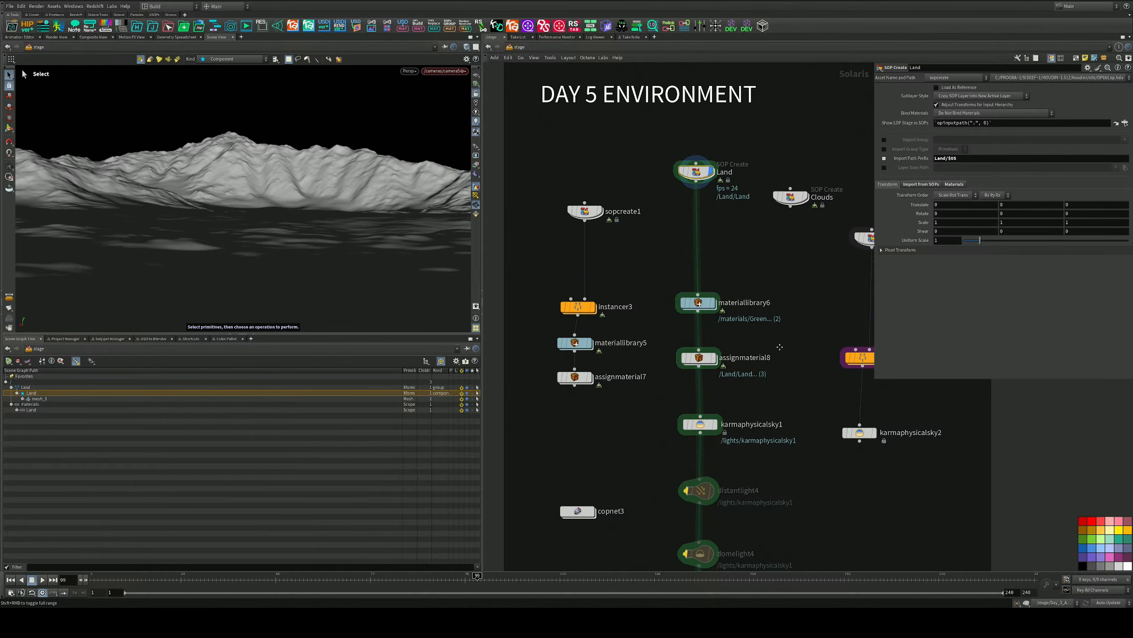
middle_drag(754, 451, 785, 189)
click(727, 441)
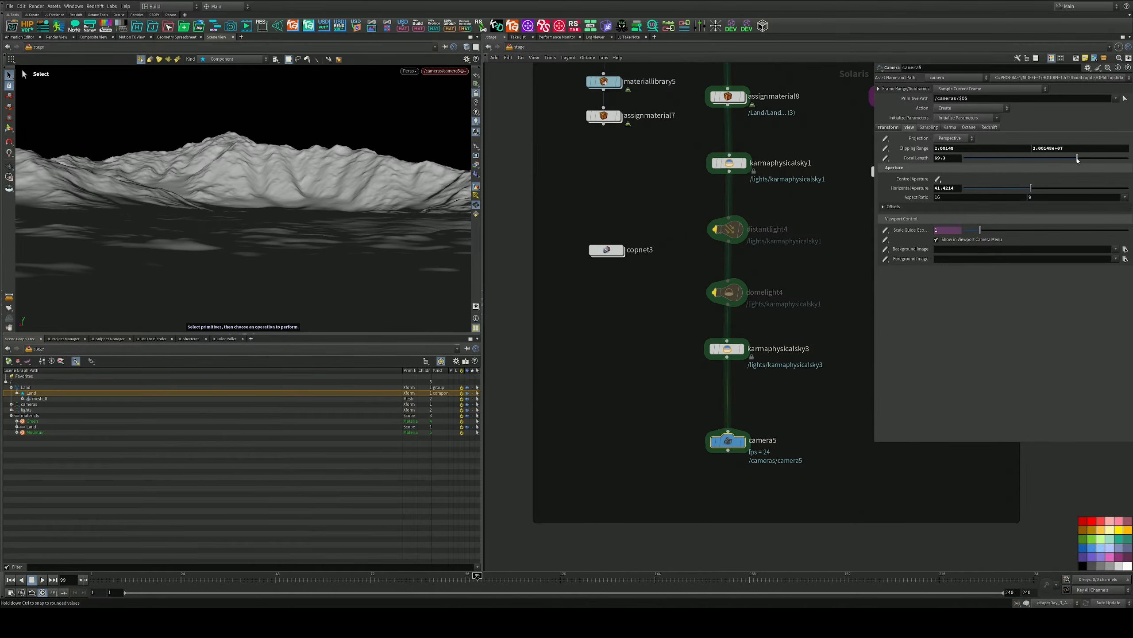
drag(1078, 160, 1058, 160)
Display camera5 and reframe its view on the hills beyond the flat valley floor
click(447, 72)
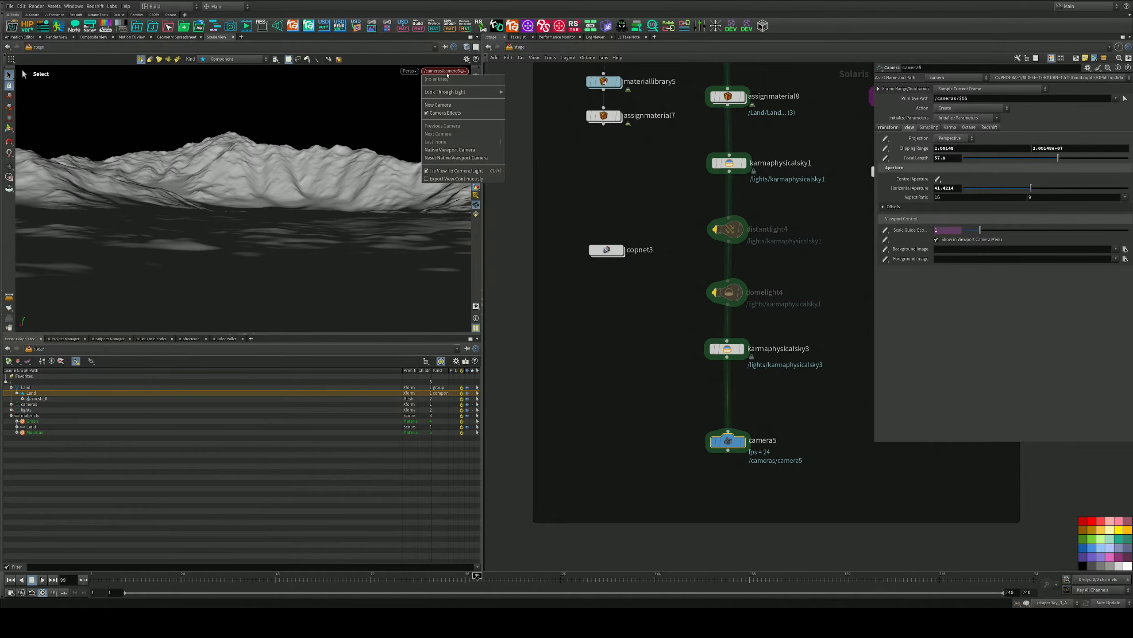
click(447, 74)
click(742, 440)
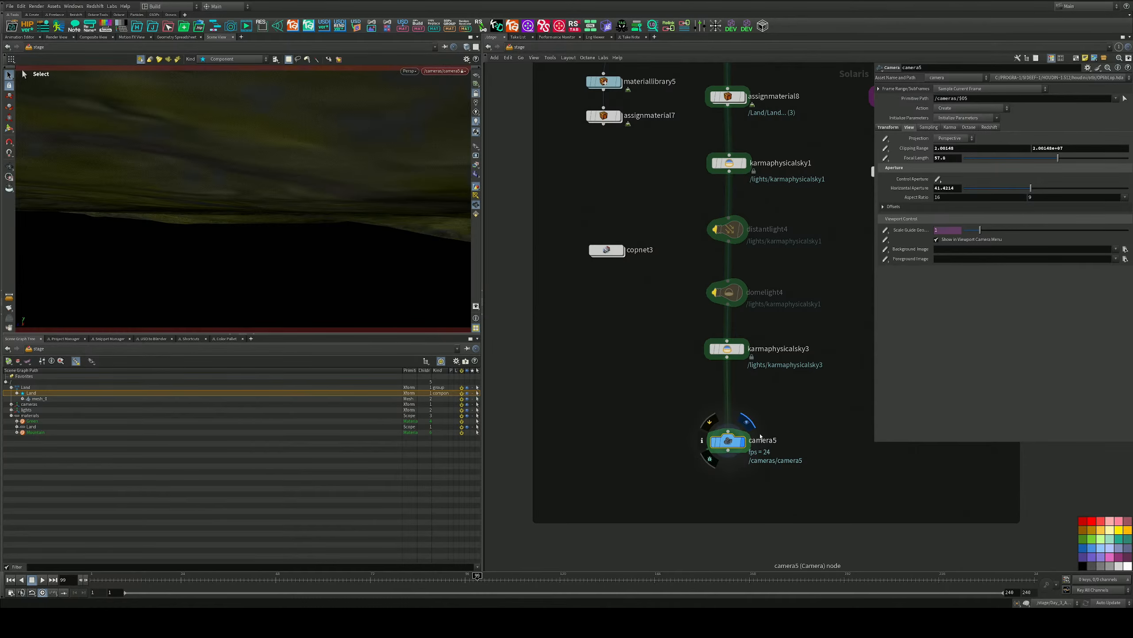
alt+middle_drag(339, 177, 311, 192)
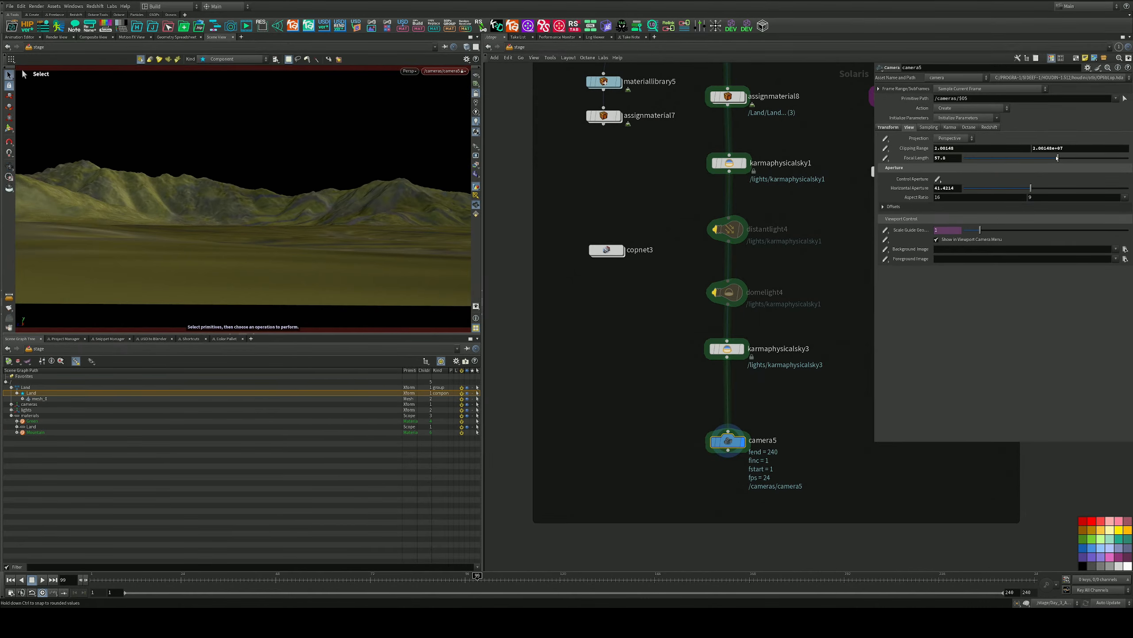
Set camera5's focal length to 31.2 and reframe its view on the distant mountain ridge above a low foreground plain
drag(1057, 157, 1013, 158)
key(space)
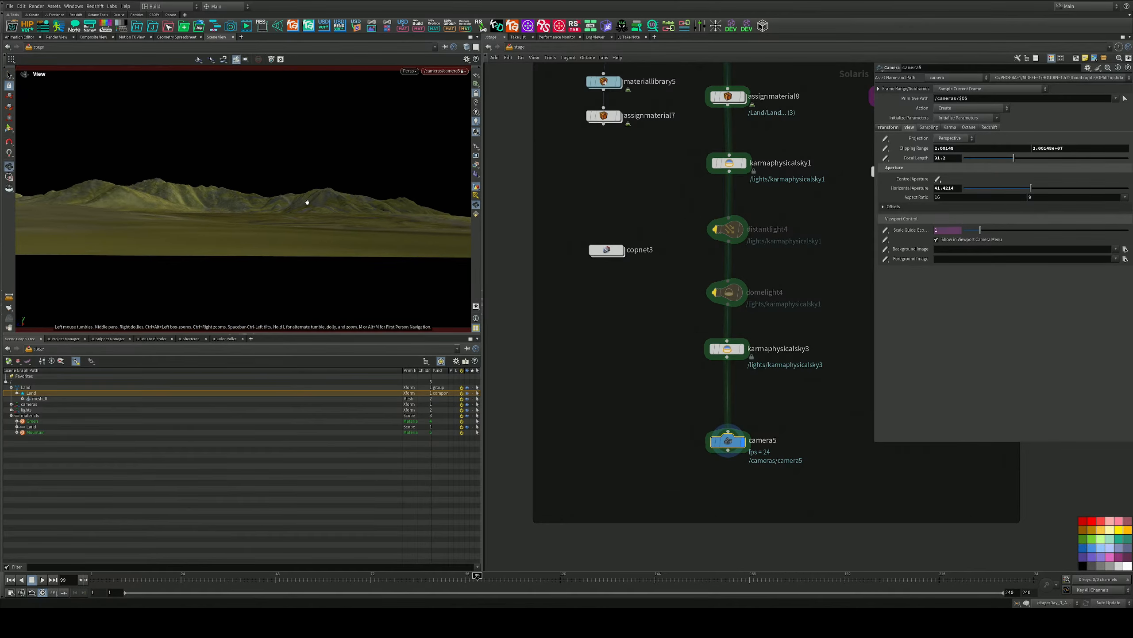
mouse_move(307, 202)
middle_down()
mouse_move(288, 211)
mouse_move(306, 197)
mouse_move(286, 198)
middle_up()
drag(286, 197, 227, 205)
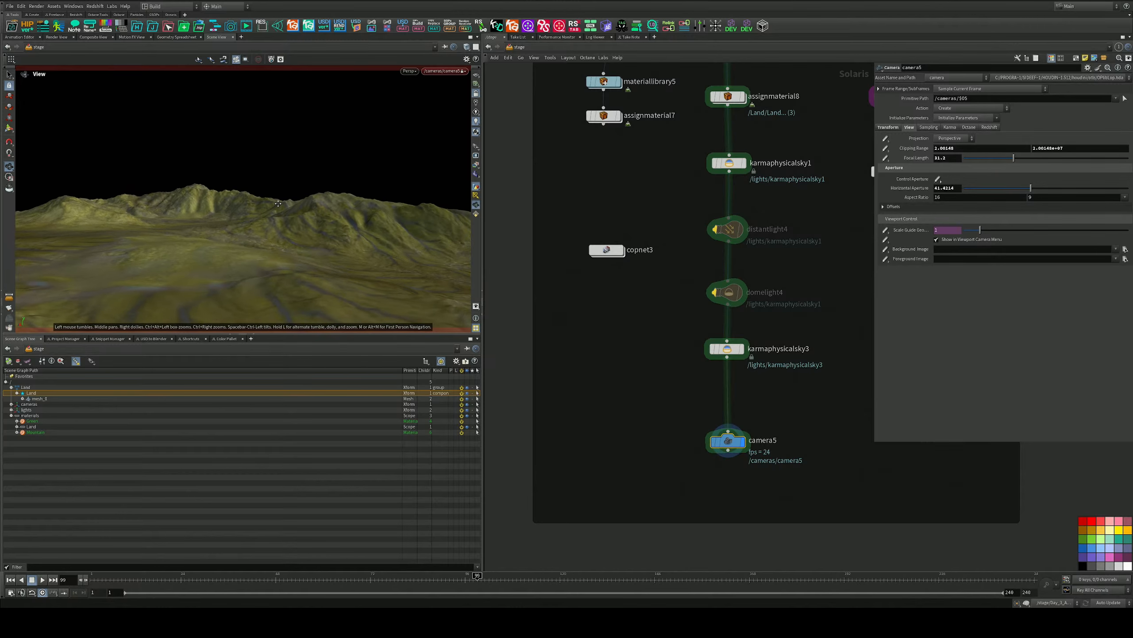
drag(277, 190, 277, 193)
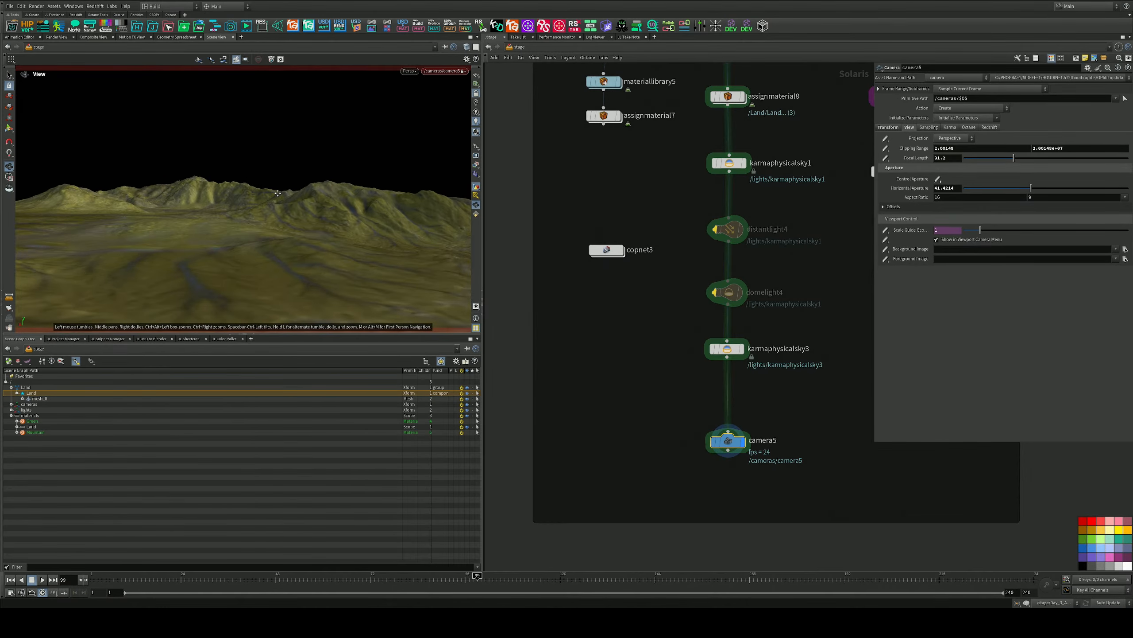
right_drag(273, 196, 269, 198)
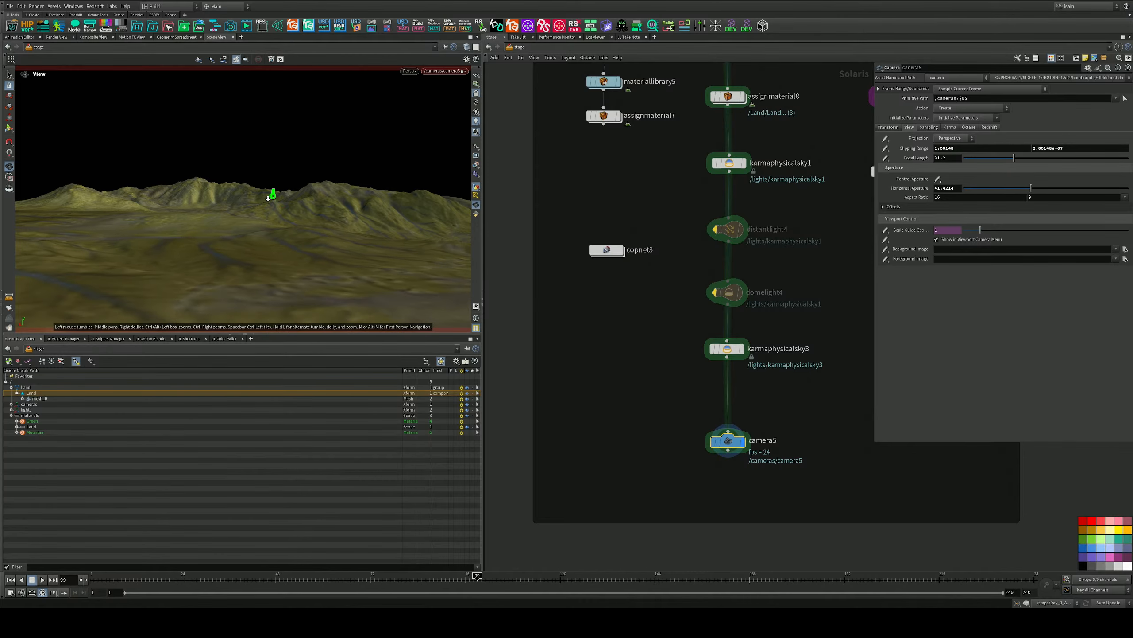
middle_drag(269, 198, 272, 195)
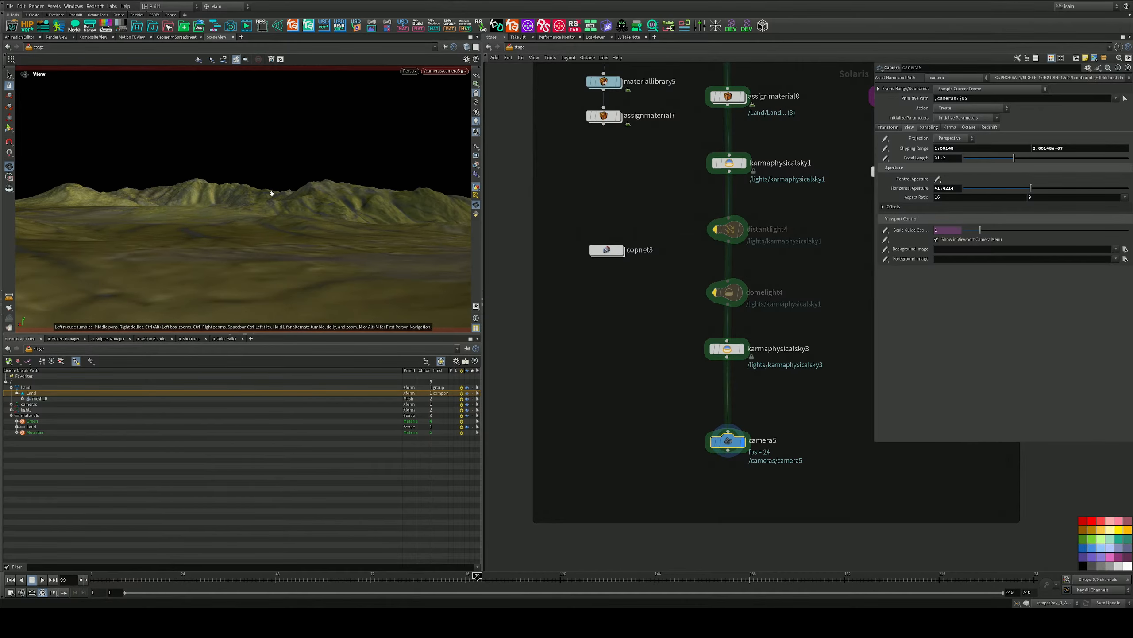
key(s)
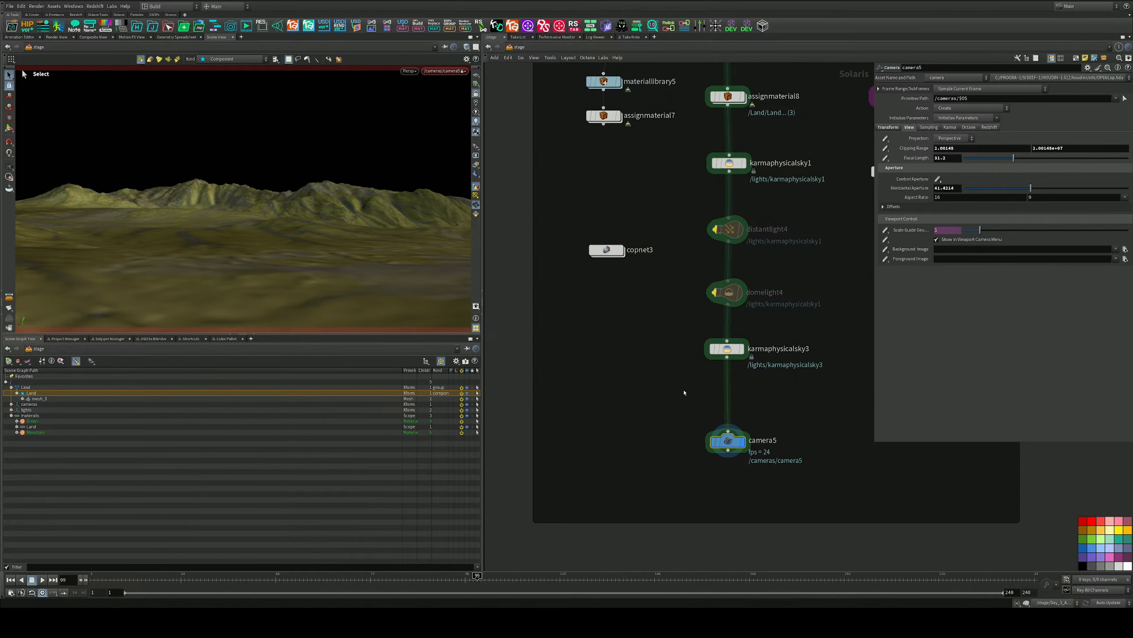
Open the Land node's geometry network and locate the plant scatter branch with its mask painting node
middle_drag(667, 157, 658, 264)
middle_drag(674, 82, 668, 297)
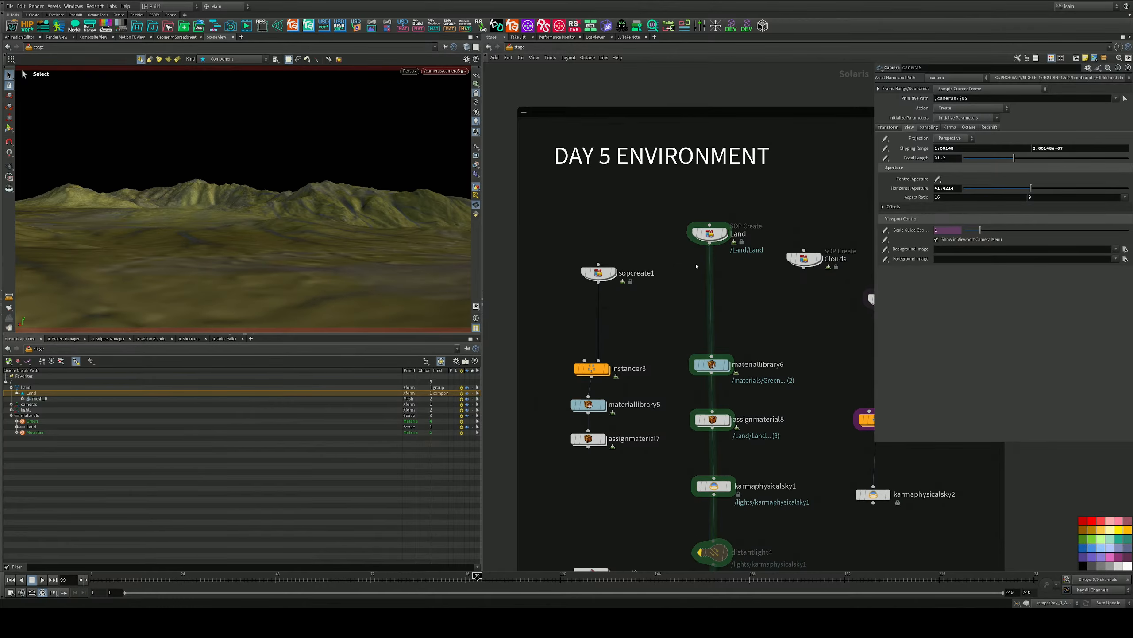
drag(710, 233, 673, 223)
double_click(672, 222)
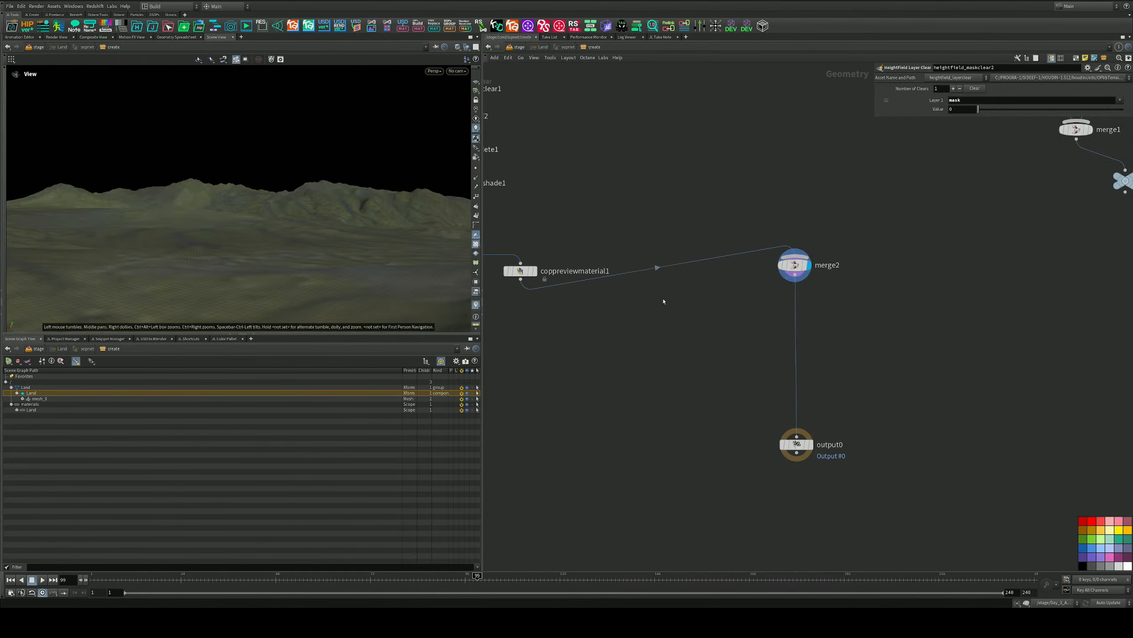
scroll(664, 301, down, 4)
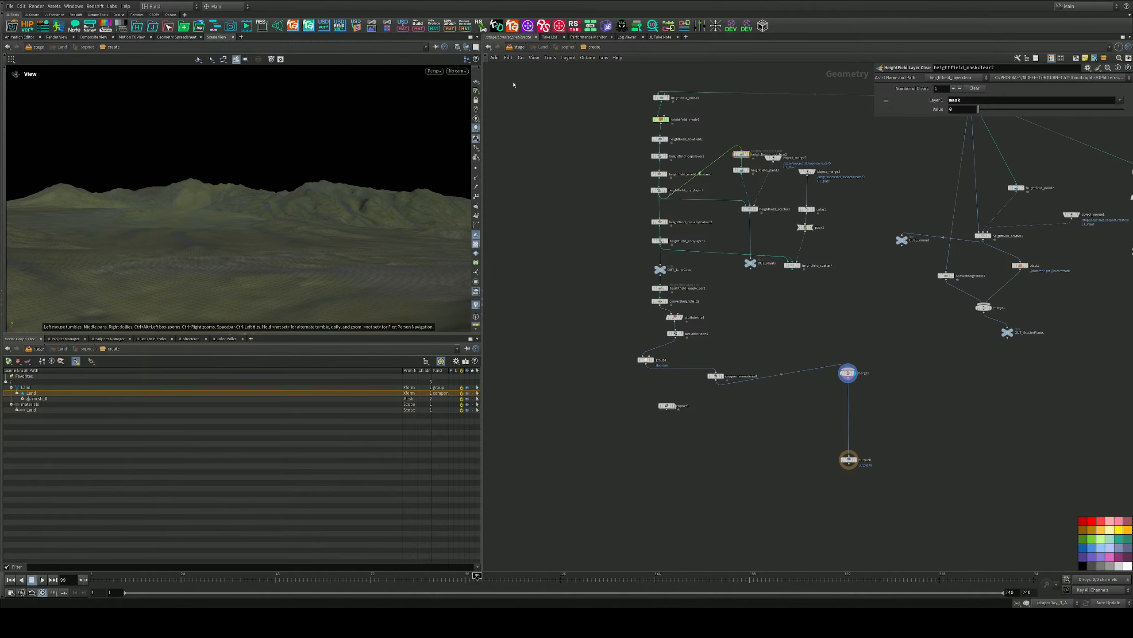
middle_drag(722, 309, 681, 357)
scroll(642, 331, up, 4)
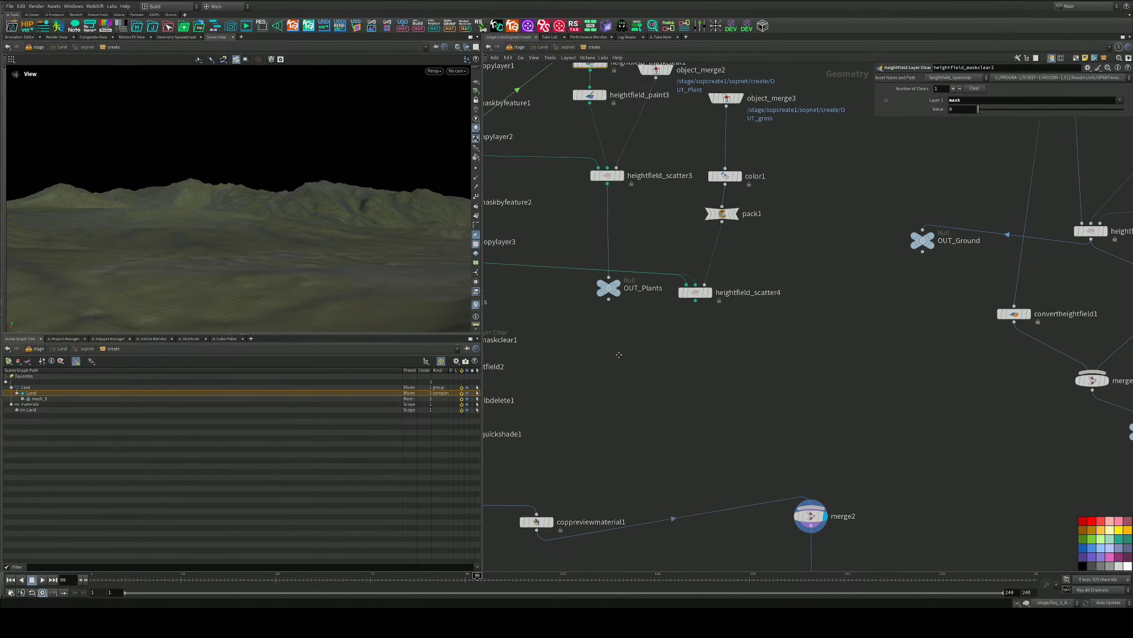
scroll(628, 370, down, 3)
scroll(715, 282, up, 3)
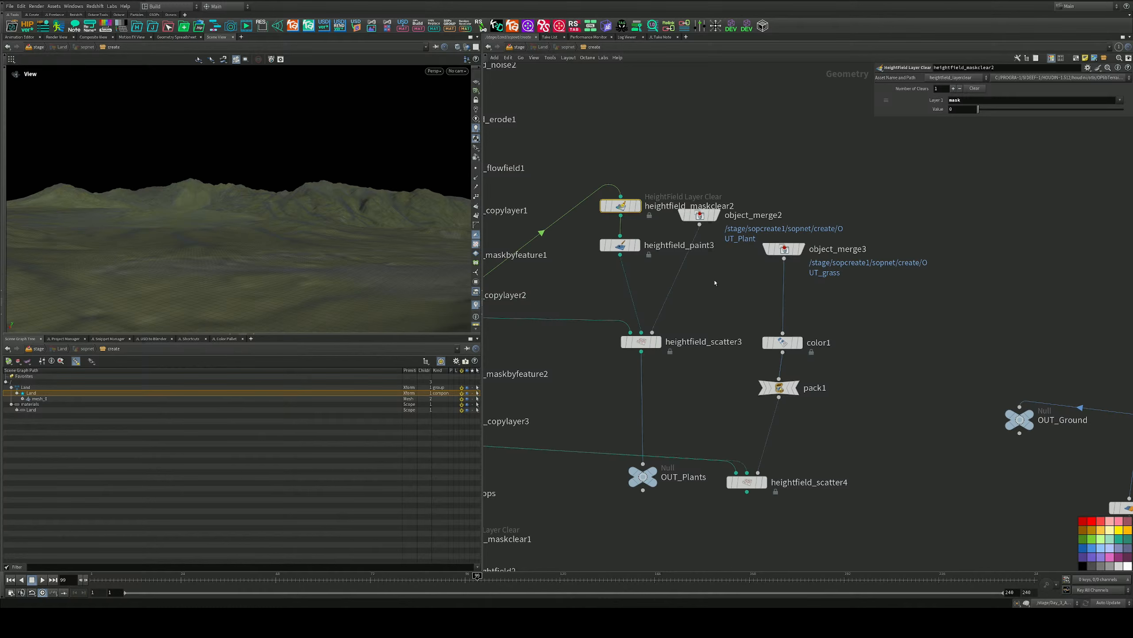
Display heightfield_paint3, activate its painting tool and set the brush radius to 5
click(639, 250)
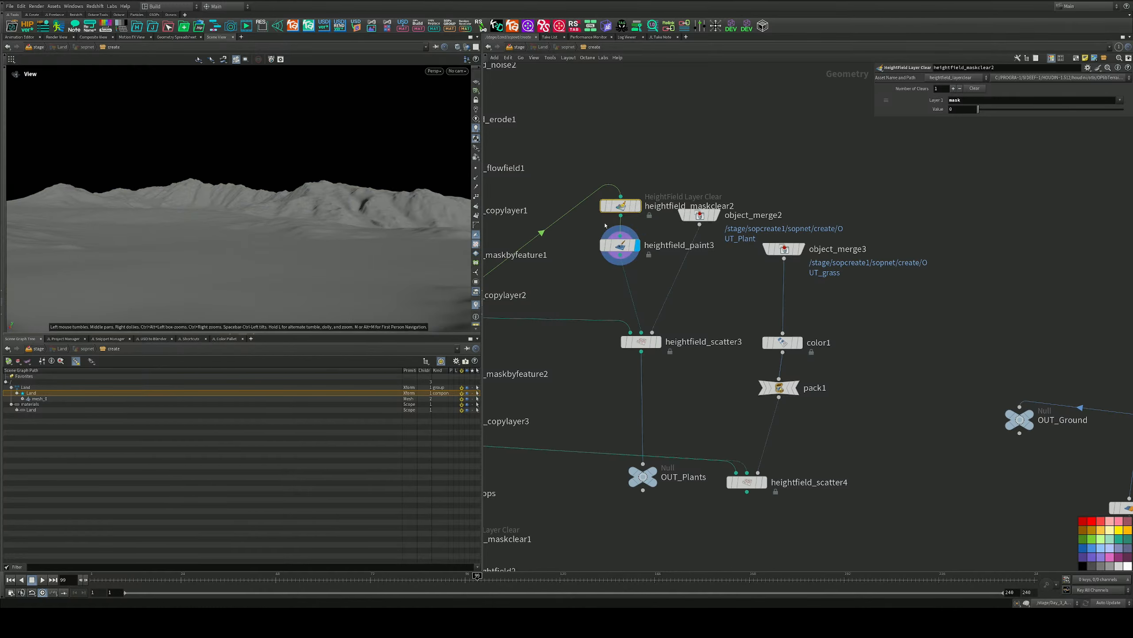
mouse_move(646, 239)
click(2, 172)
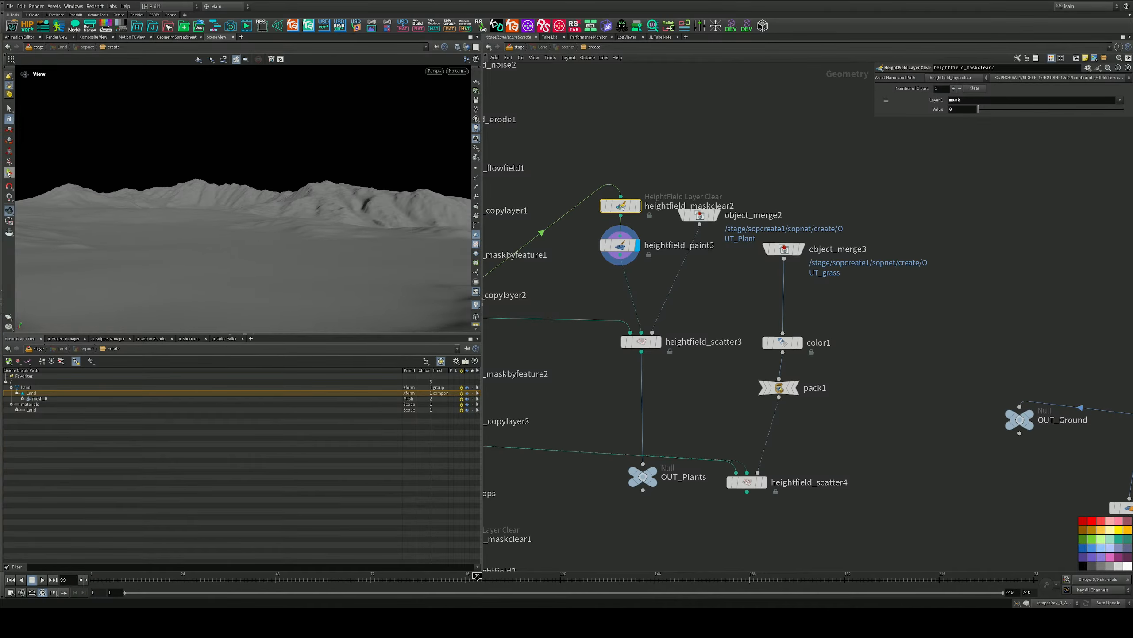
click(8, 171)
scroll(277, 250, up, 3)
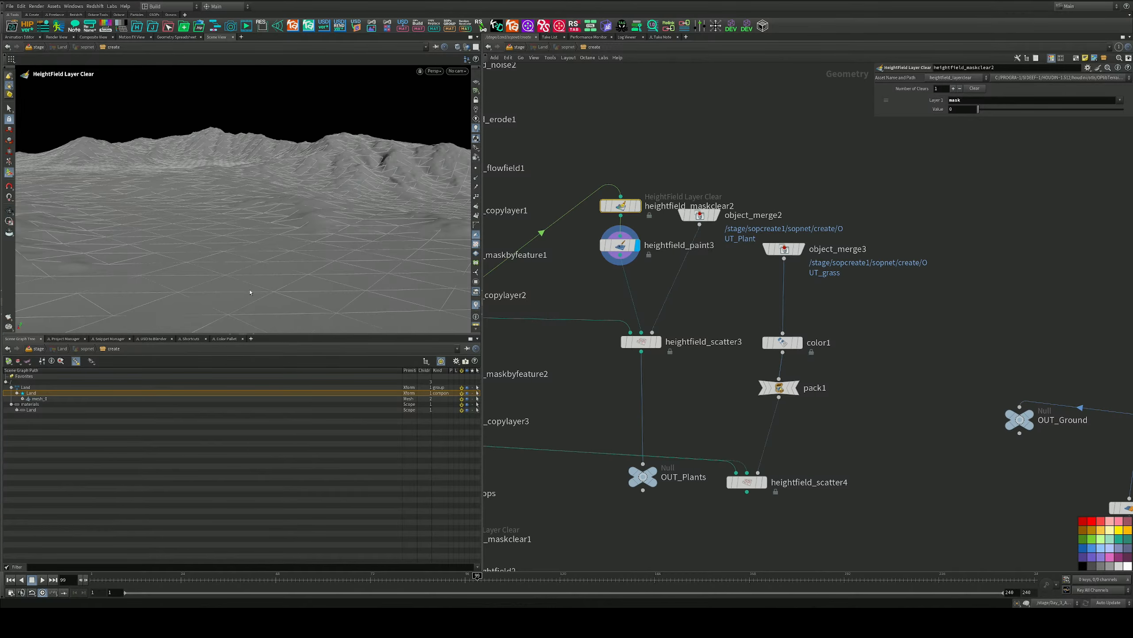
click(623, 245)
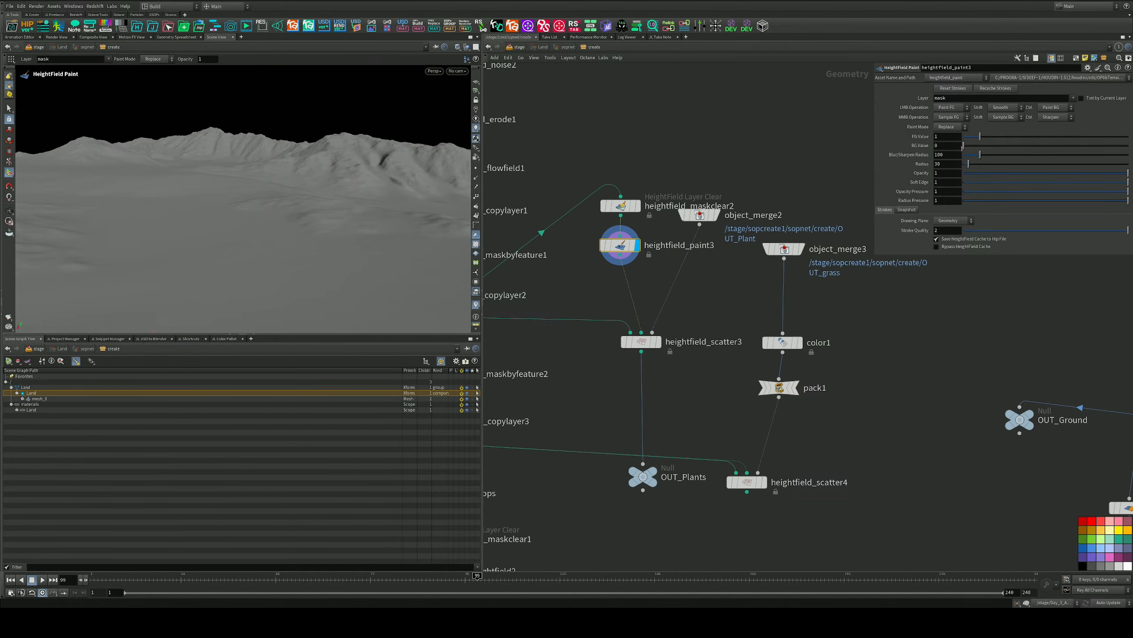
drag(948, 164, 900, 161)
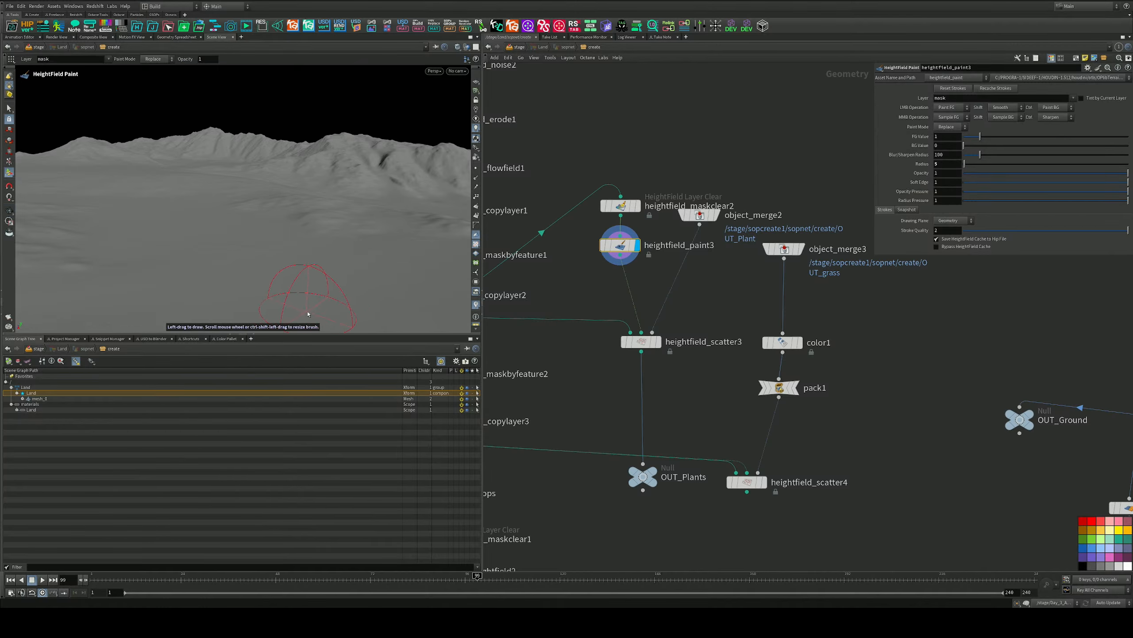
key(Escape)
mouse_move(349, 253)
mouse_down()
mouse_move(293, 260)
mouse_move(235, 296)
mouse_move(152, 246)
mouse_move(232, 250)
mouse_move(339, 172)
mouse_up()
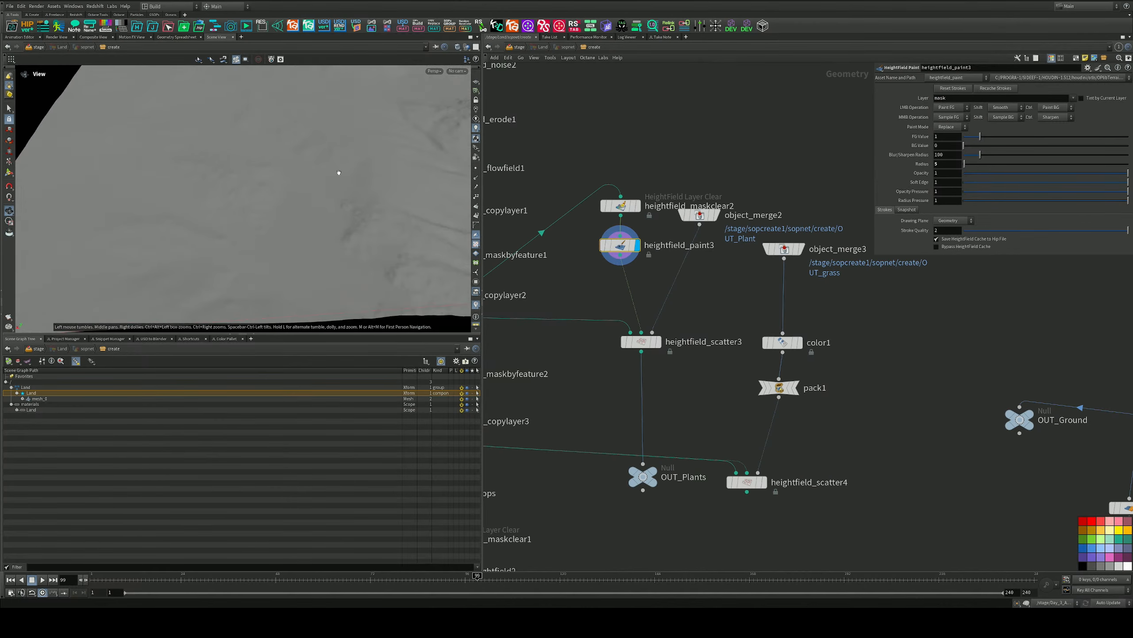
key(Return)
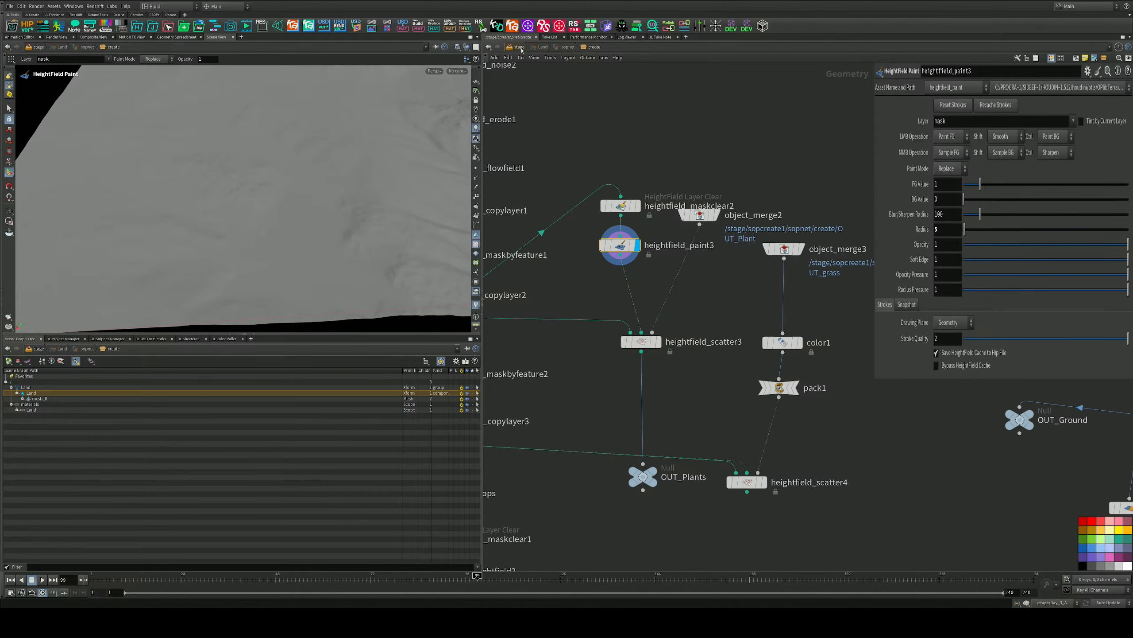
Return to the stage level, unlock the camera from the view and look at the textured terrain from above
click(519, 47)
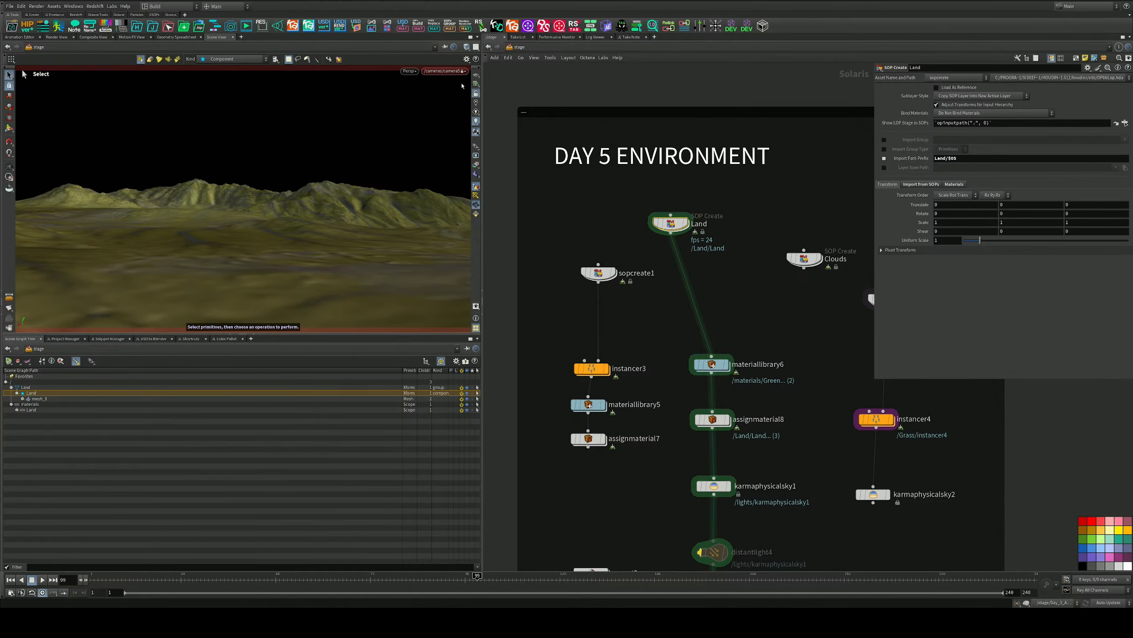
click(475, 93)
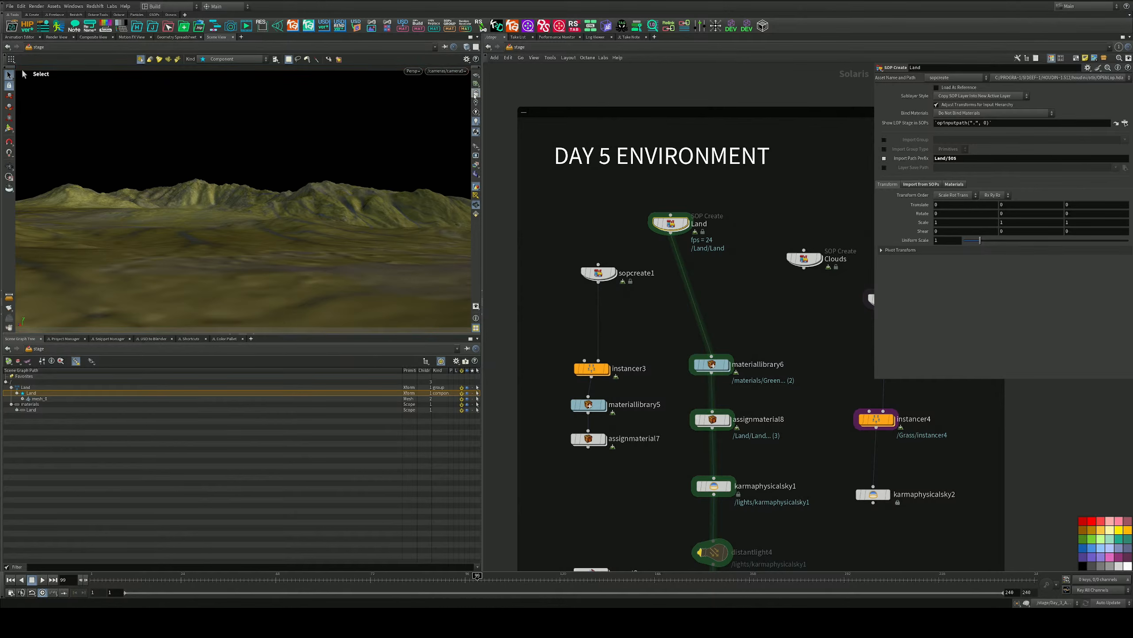
key(Escape)
drag(300, 219, 253, 212)
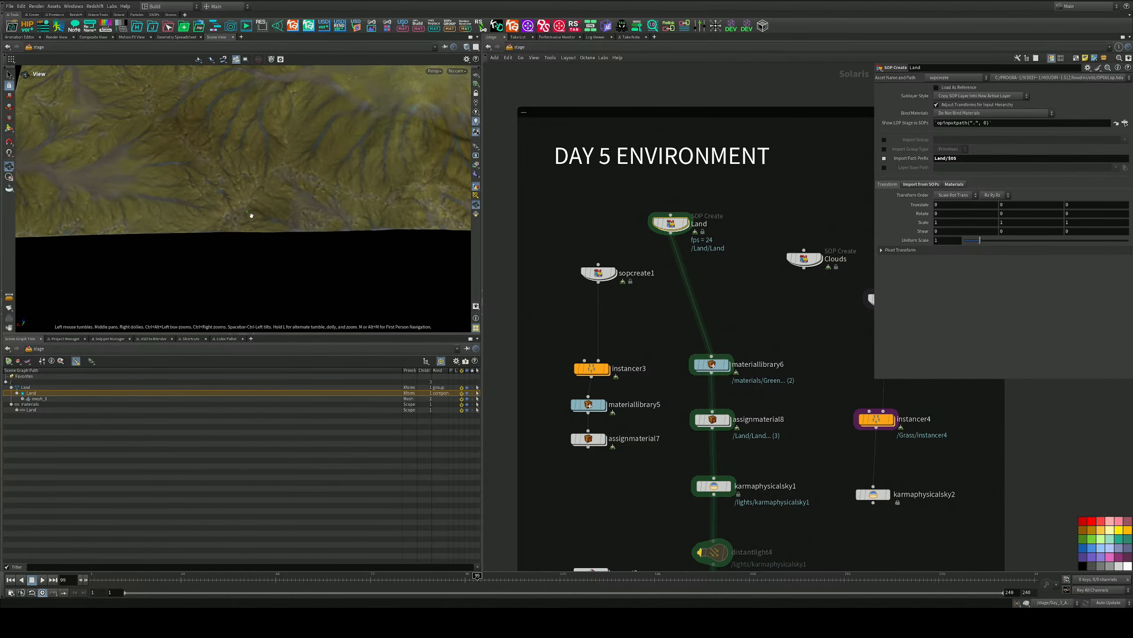
key(s)
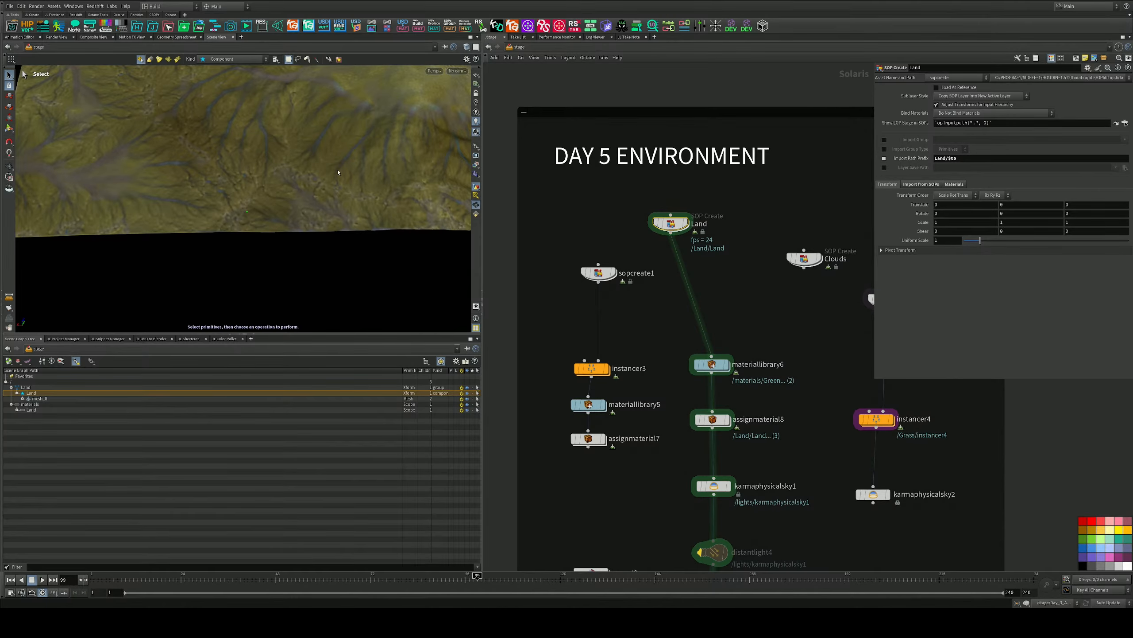
Reopen the Land network and paint a mask patch near the terrain's front edge with heightfield_paint3
double_click(669, 227)
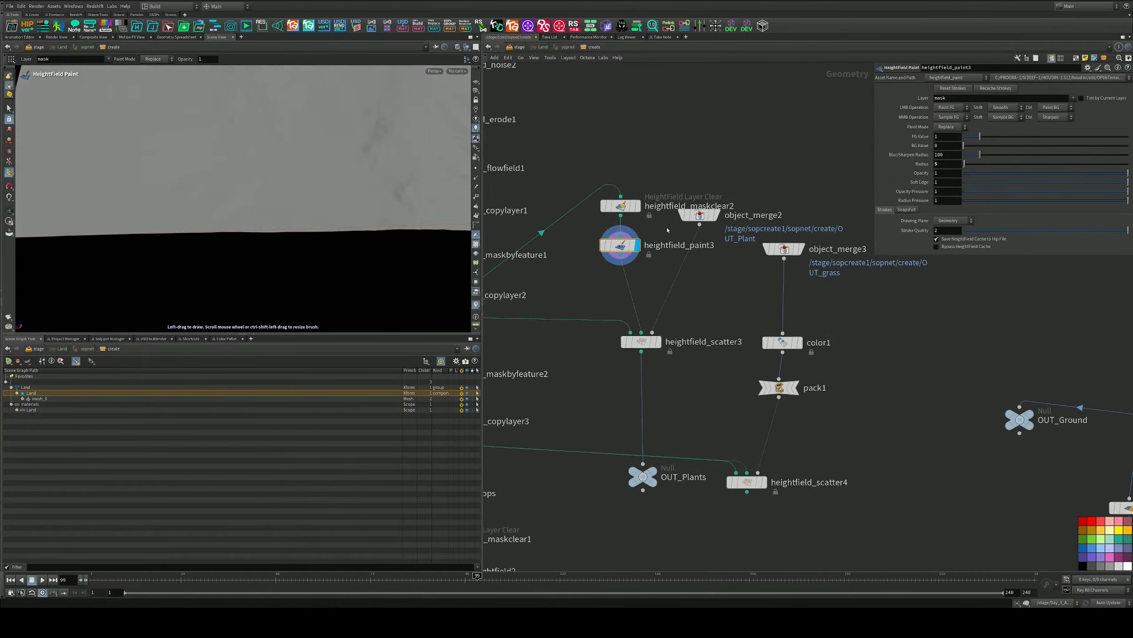
mouse_move(297, 208)
mouse_down()
mouse_move(276, 176)
mouse_move(308, 181)
mouse_move(309, 203)
mouse_move(264, 169)
mouse_move(308, 177)
mouse_move(314, 201)
mouse_move(306, 170)
mouse_move(274, 159)
mouse_move(279, 147)
mouse_move(303, 154)
mouse_move(308, 202)
mouse_move(271, 174)
mouse_move(251, 179)
mouse_move(282, 203)
mouse_up()
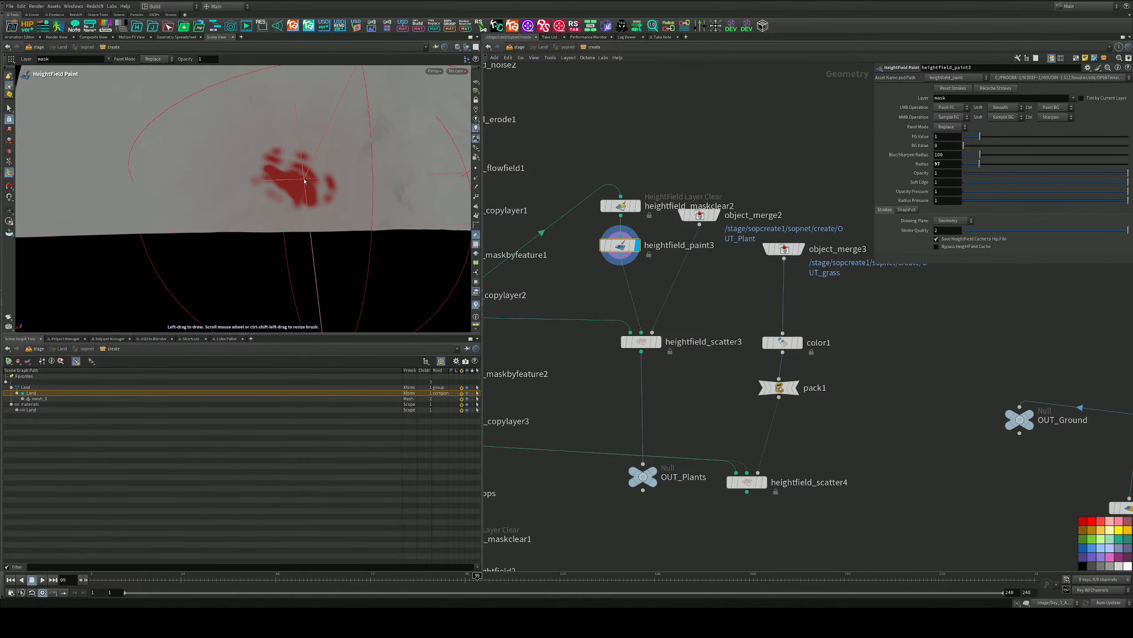
click(434, 70)
mouse_move(445, 88)
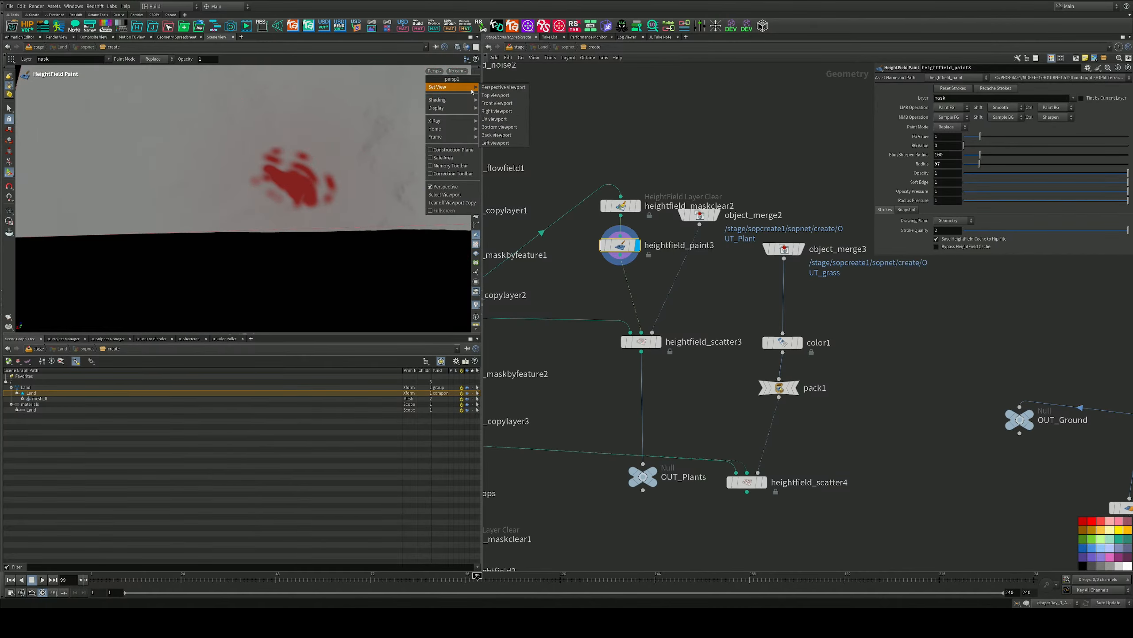
click(642, 102)
Display heightfield_scatter3 and insert a copy of heightfield_maskclear2 between heightfield_copylayer2 and the scatter node's terrain input
click(658, 342)
middle_drag(624, 290, 759, 267)
alt+drag(755, 184, 681, 288)
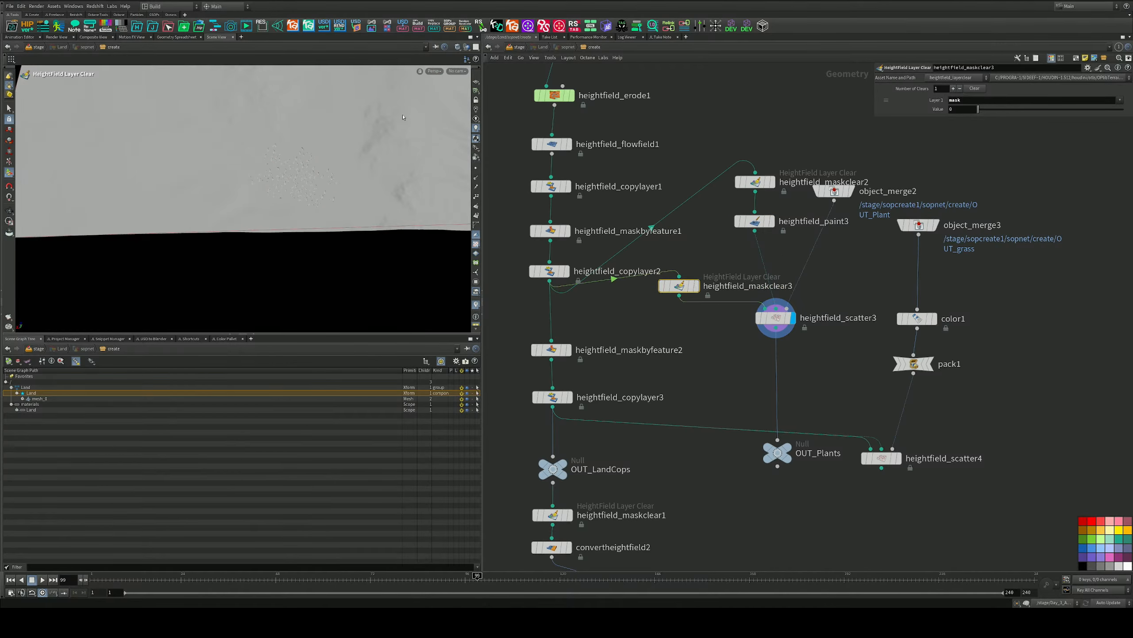
alt+drag(321, 172, 249, 100)
alt+right_drag(250, 100, 458, 123)
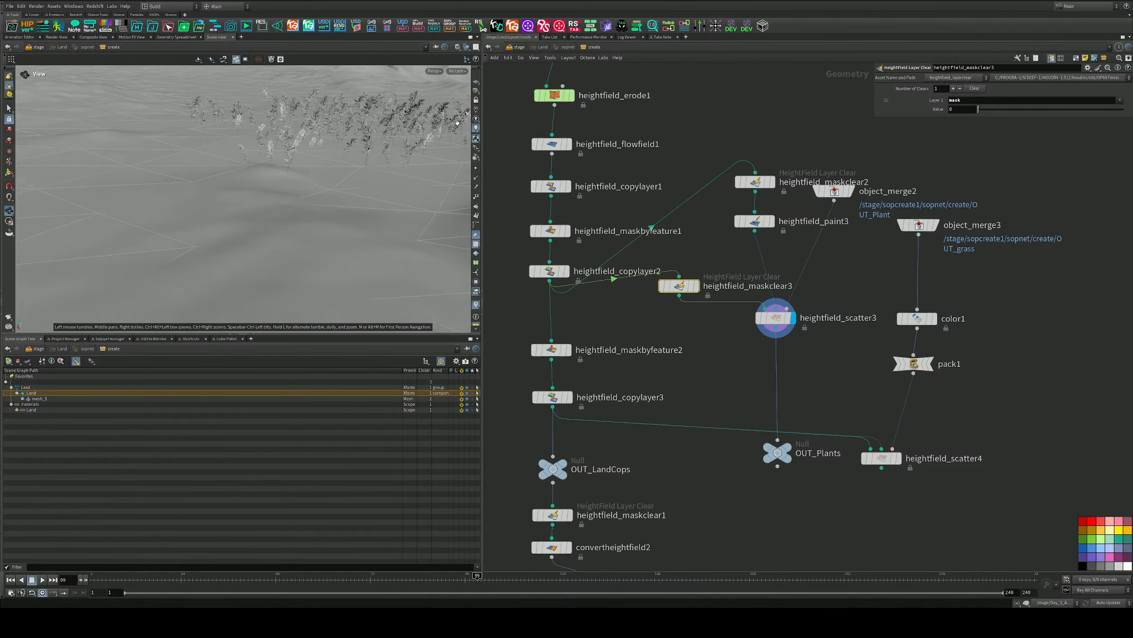
mouse_move(457, 123)
mouse_down()
mouse_move(447, 103)
mouse_move(451, 129)
mouse_up()
right_drag(451, 129, 435, 144)
middle_drag(435, 144, 426, 164)
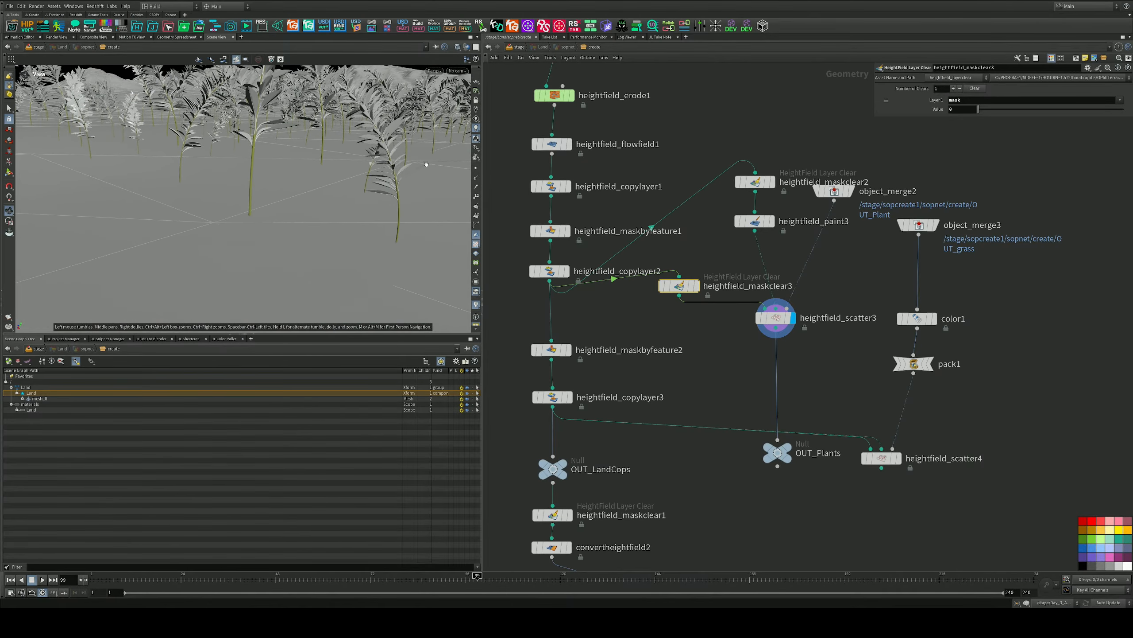
alt+right_drag(426, 165, 365, 147)
Return to the stage level, look through camera5 and render the view with Karma XPU
click(516, 48)
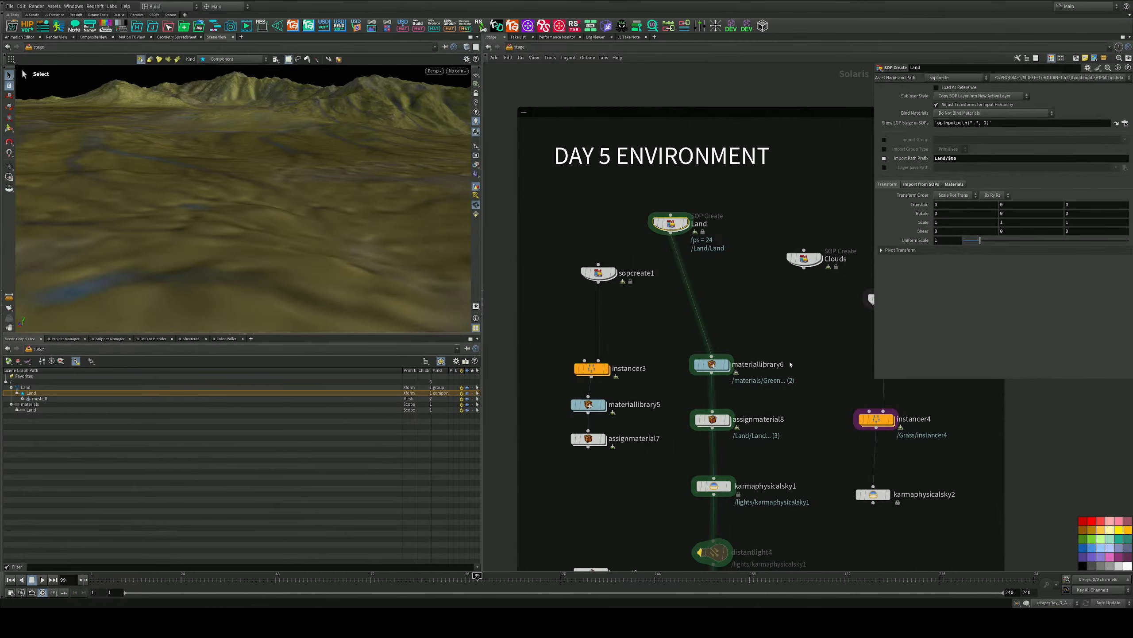
click(456, 71)
click(468, 83)
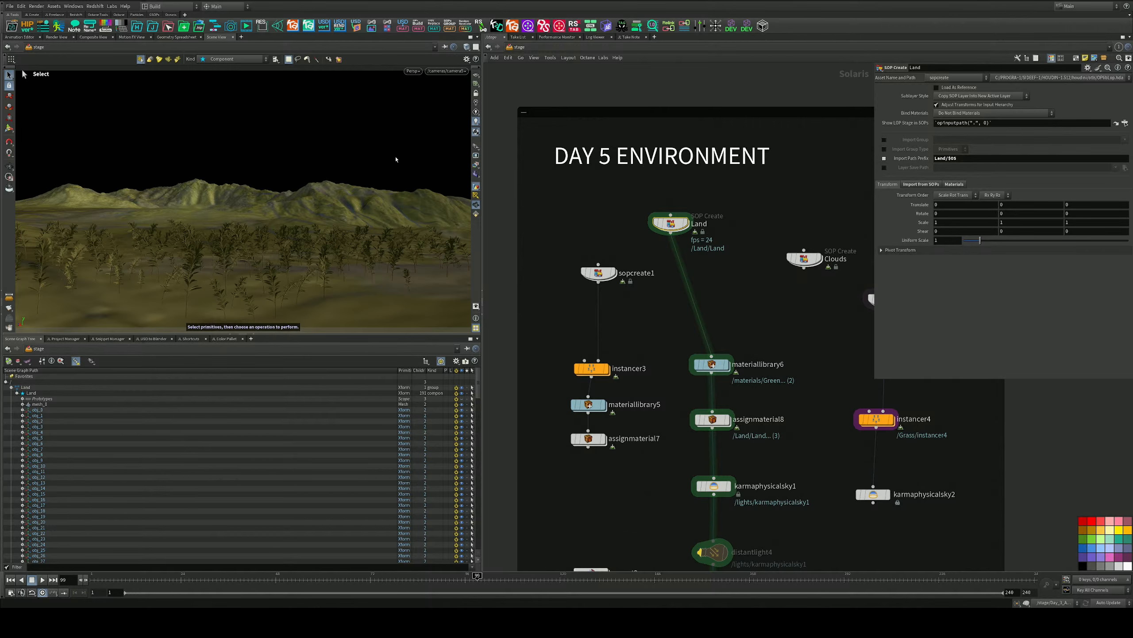
click(413, 72)
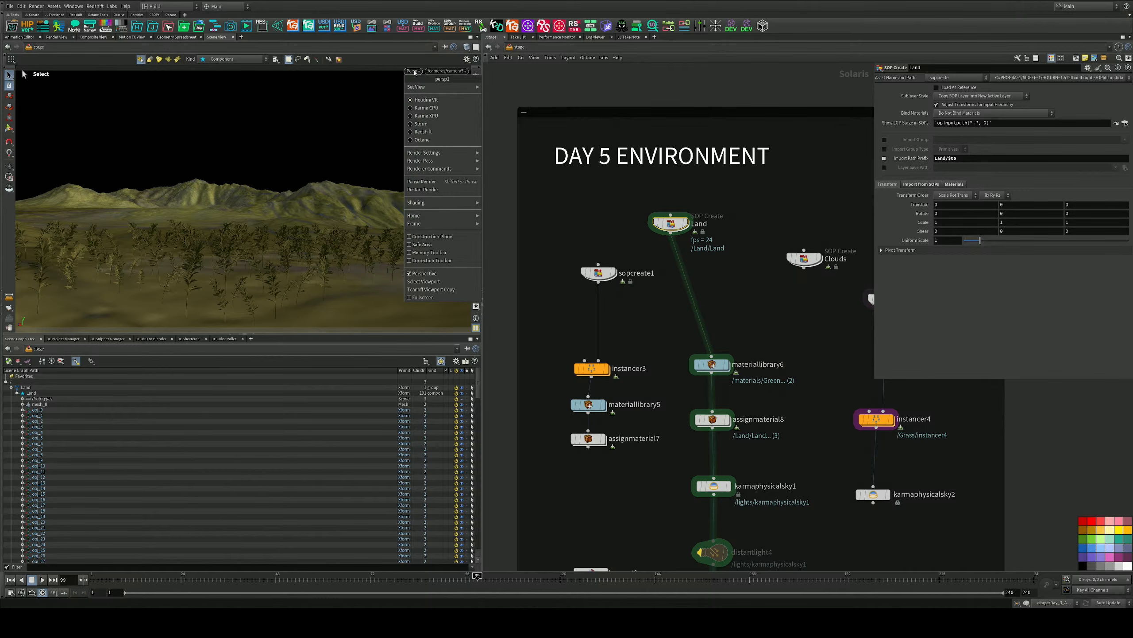
click(426, 118)
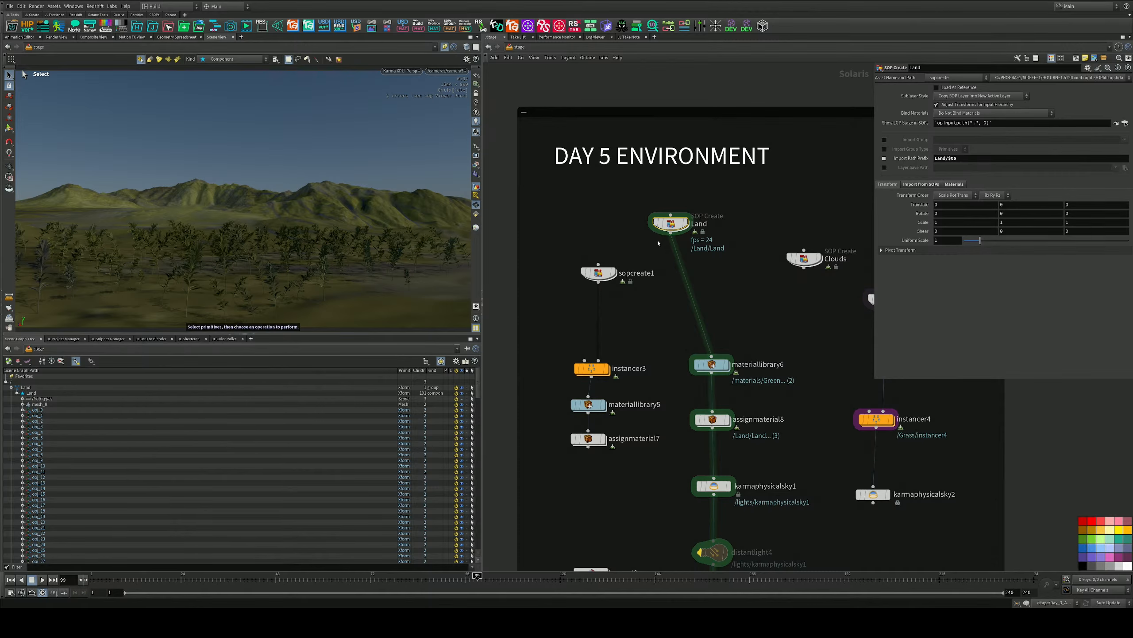
Set the outer radius of heightfield_scatter3 in the Land network to 0.5 for denser plants
double_click(671, 224)
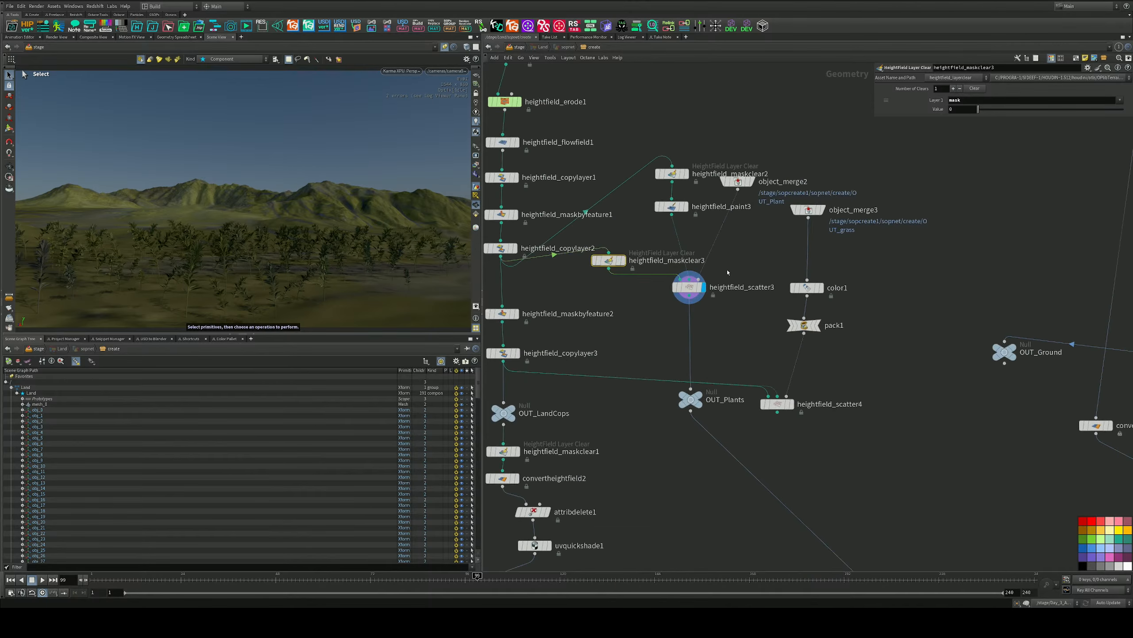
click(691, 286)
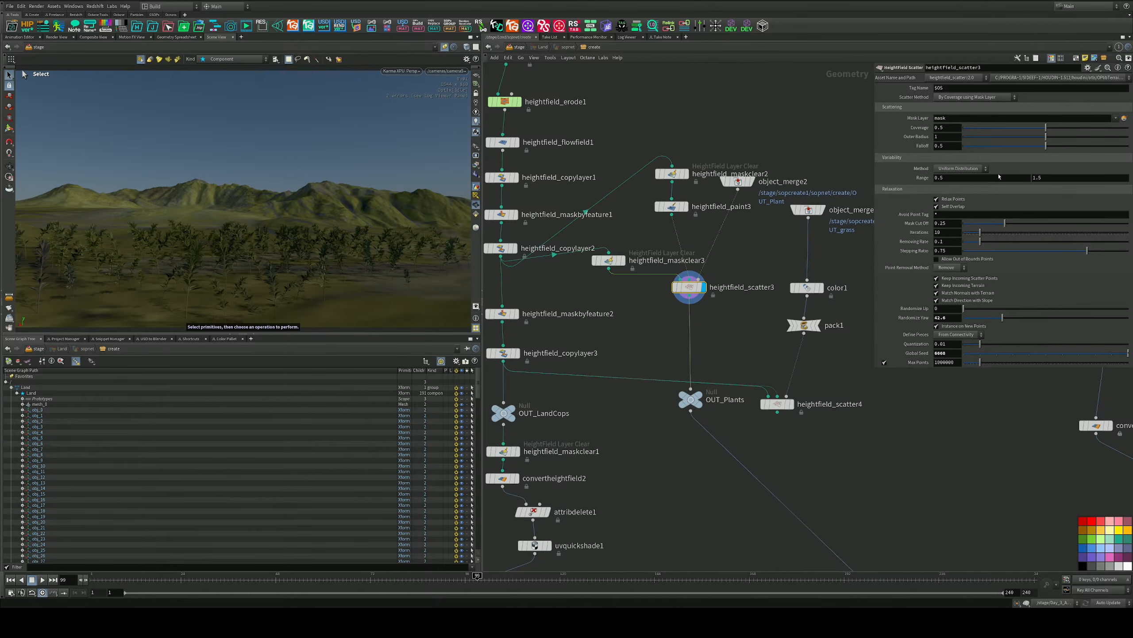
drag(947, 137, 898, 135)
key(Return)
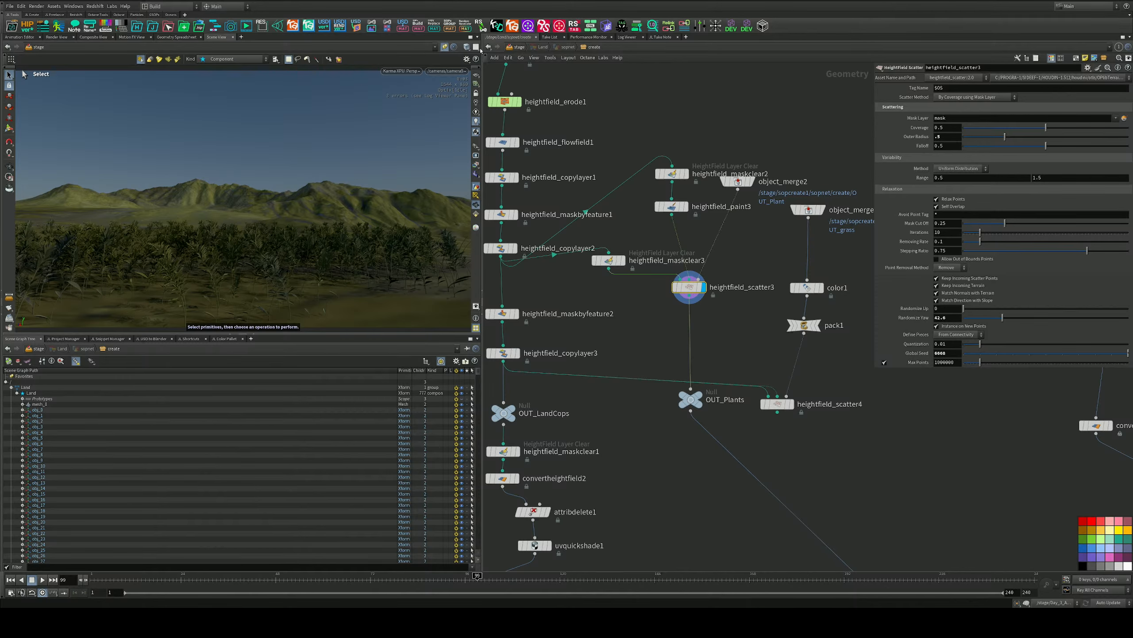
Switch the viewport renderer back to Houdini VK and reopen the Land network from the stage level
click(401, 71)
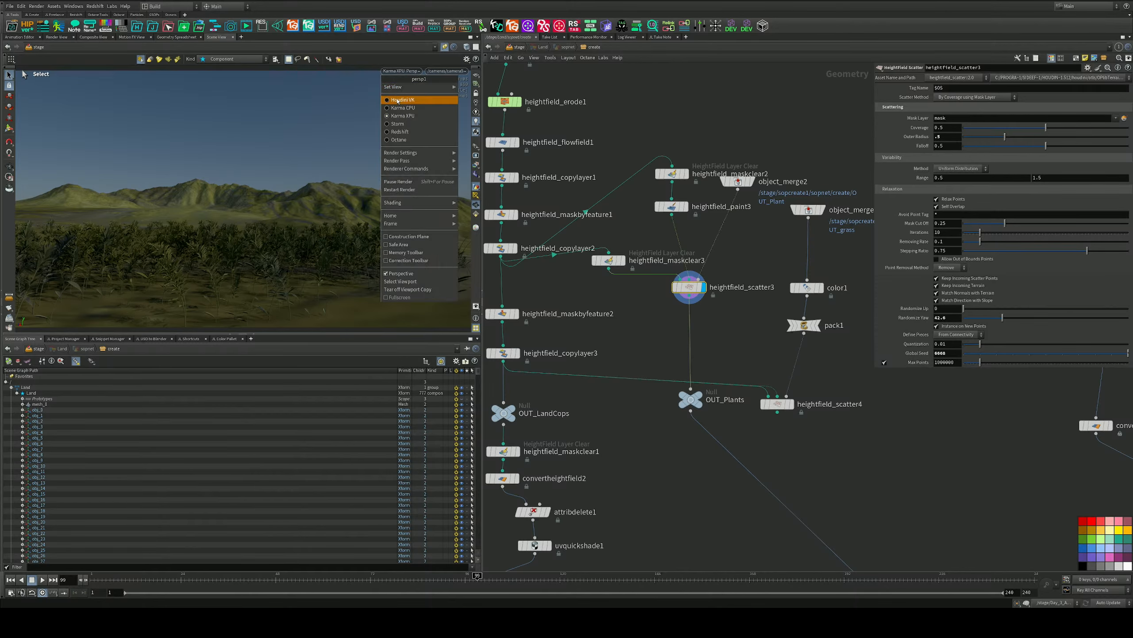
click(419, 100)
click(445, 47)
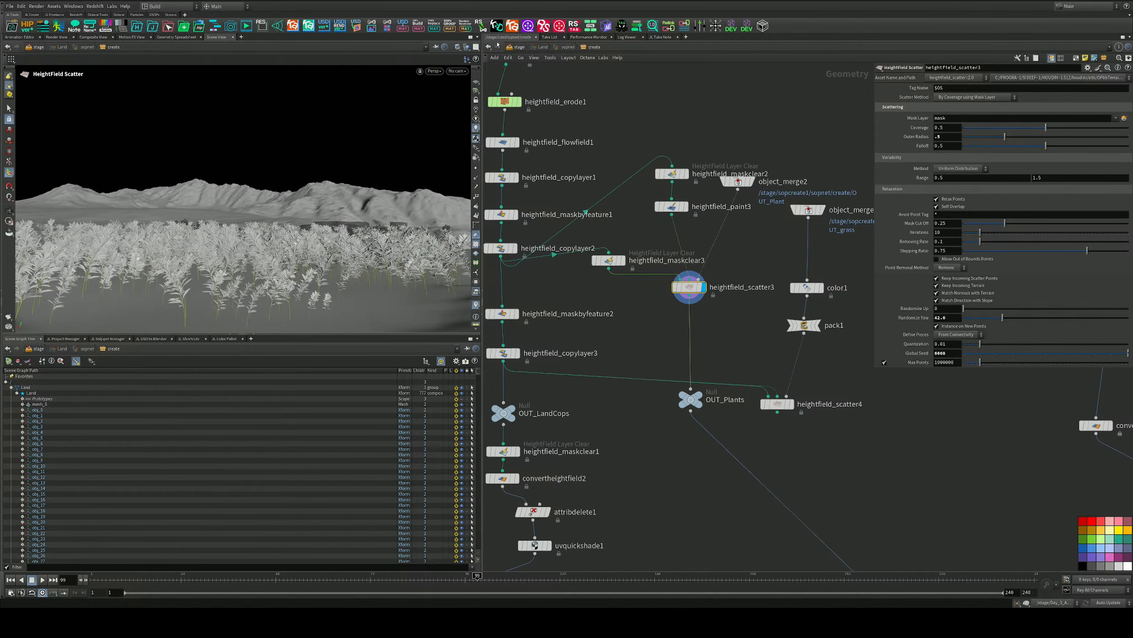
click(516, 48)
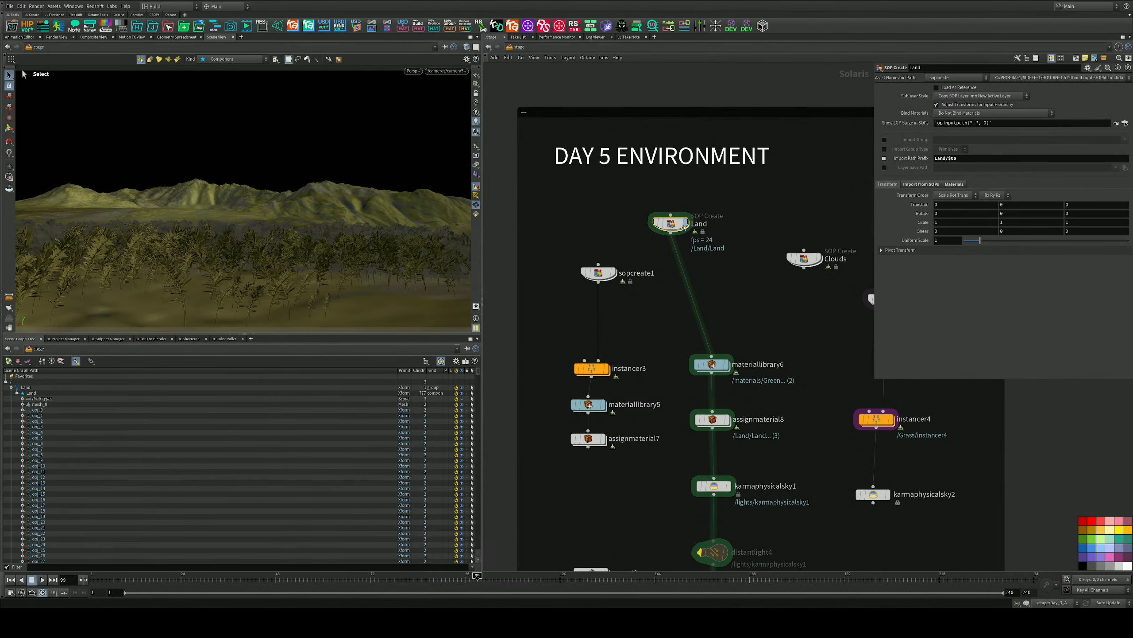
double_click(675, 225)
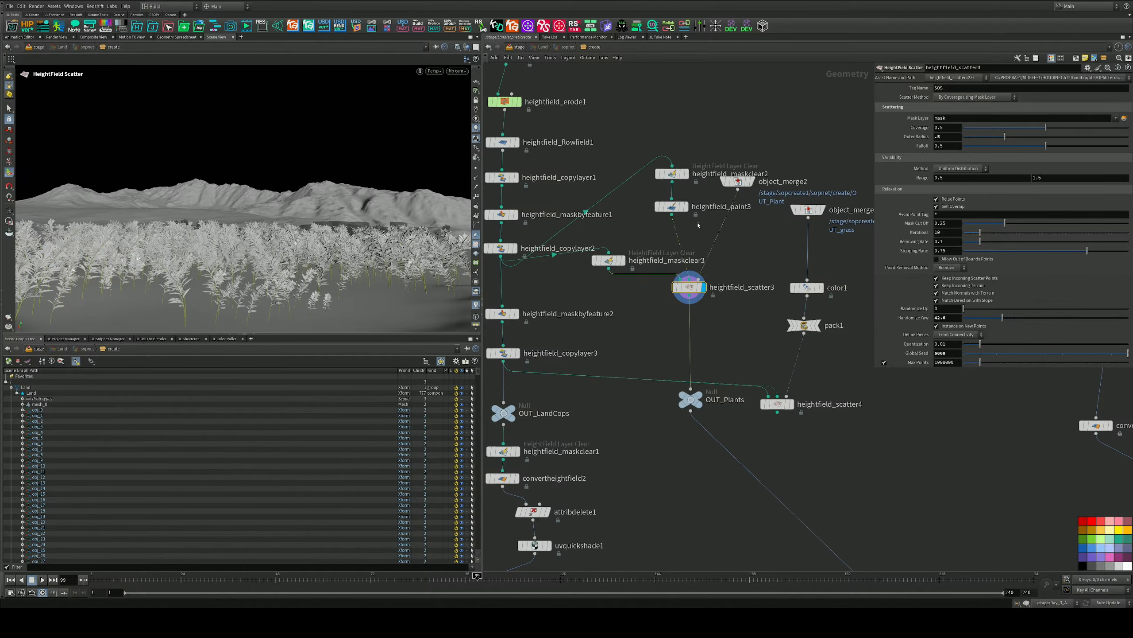
Select and display heightfield_paint3, then reduce its brush radius to 11 for finer mask painting near the plants
click(672, 207)
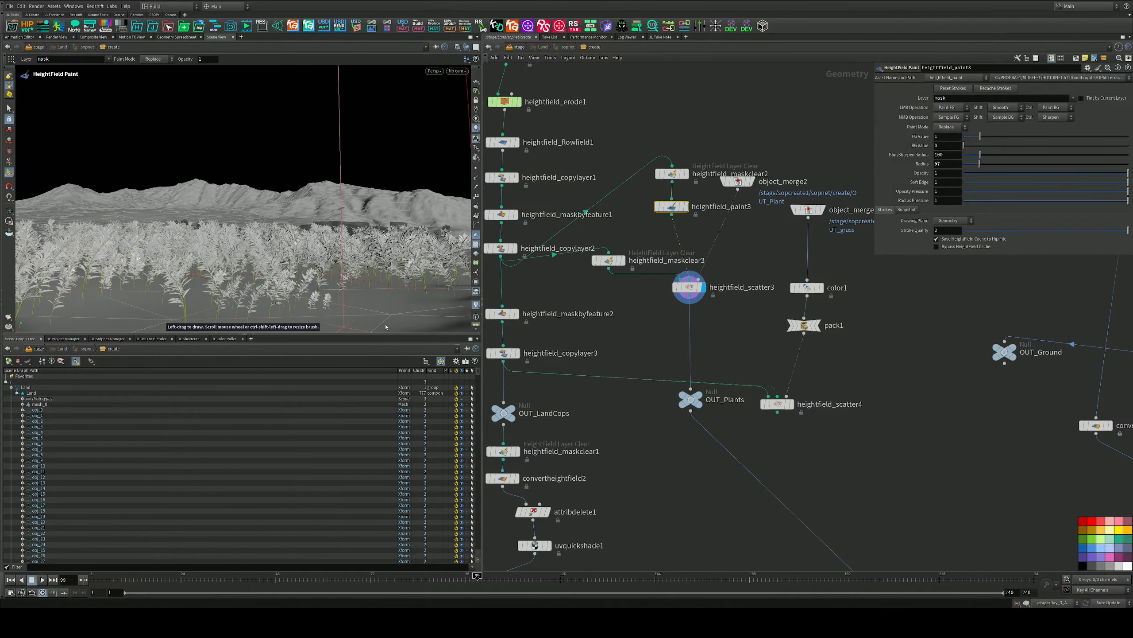
click(970, 164)
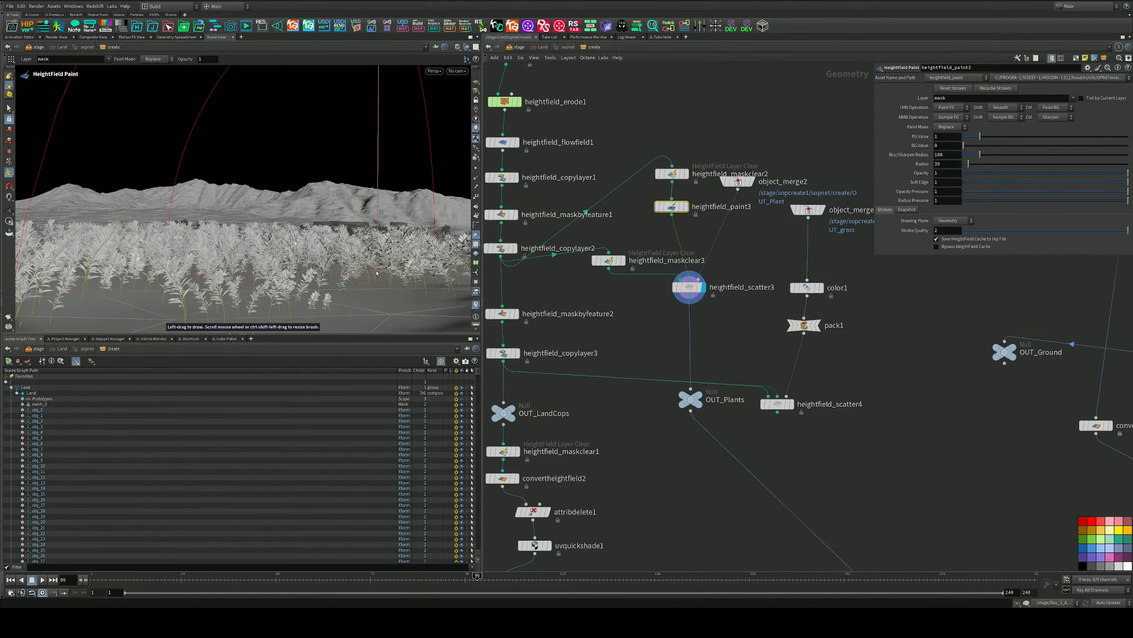
alt+right_drag(377, 273, 329, 264)
alt+drag(329, 263, 329, 285)
alt+middle_drag(328, 285, 325, 185)
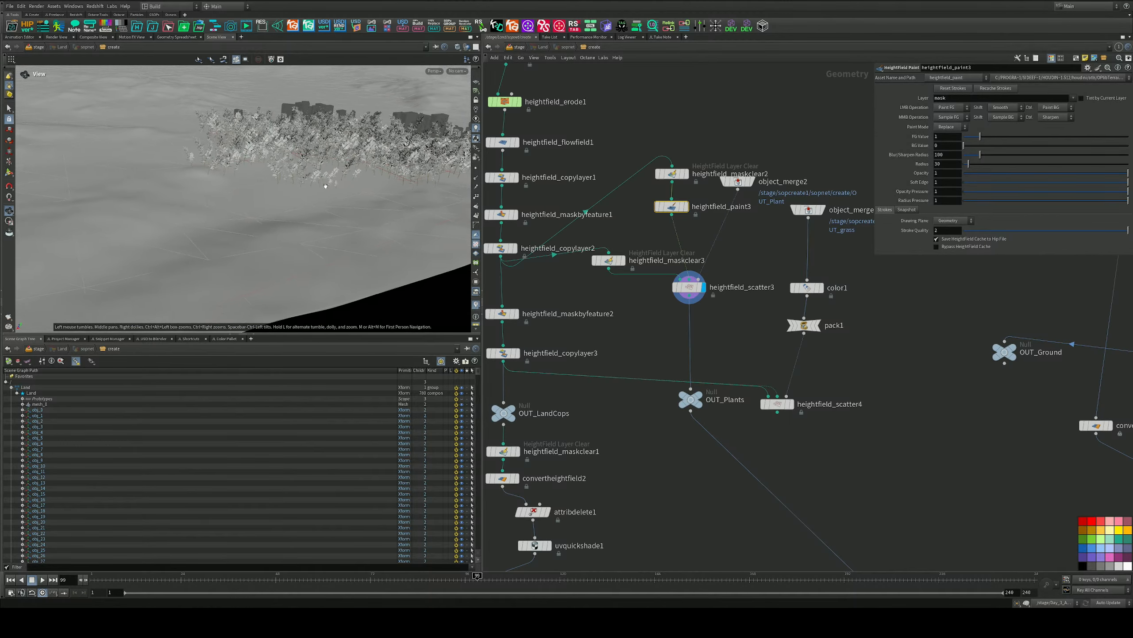
alt+drag(326, 186, 360, 211)
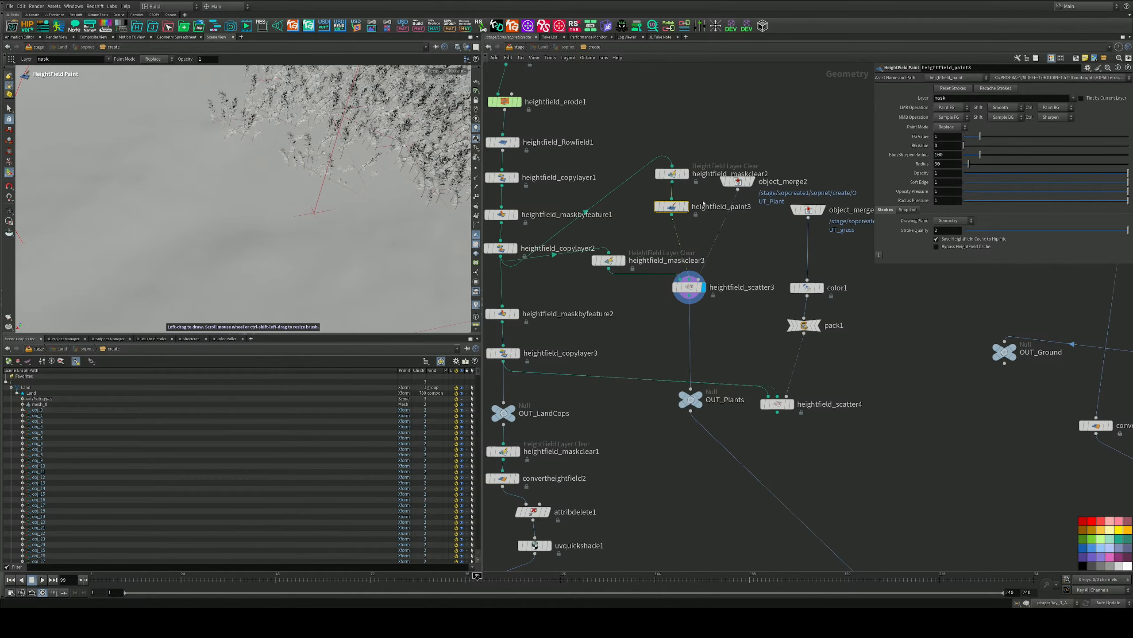
click(685, 206)
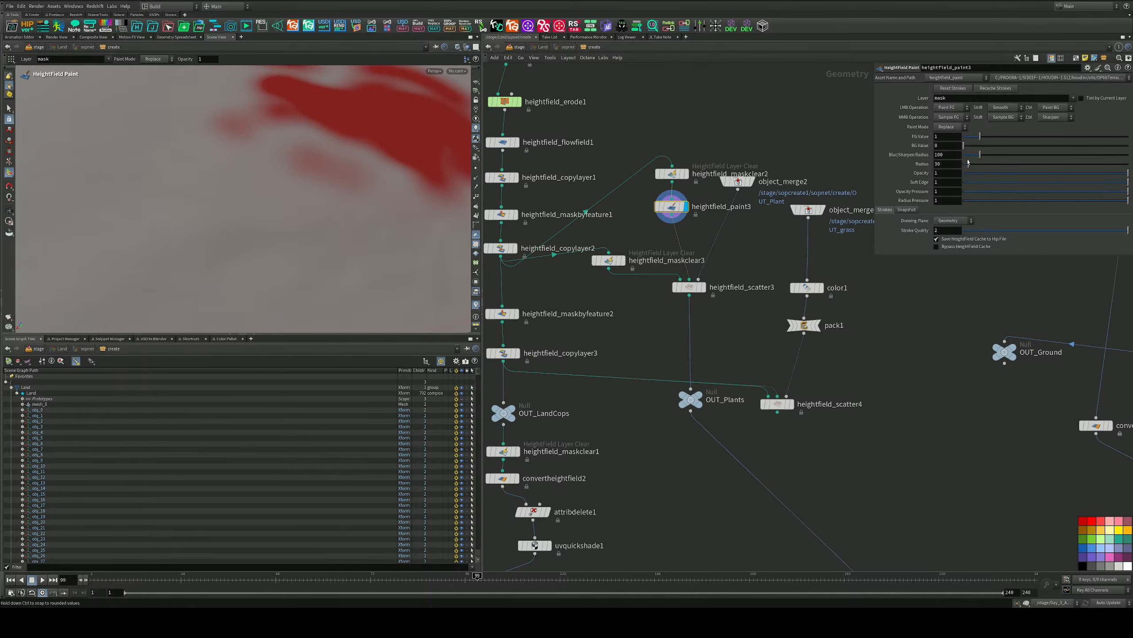
drag(968, 165, 965, 164)
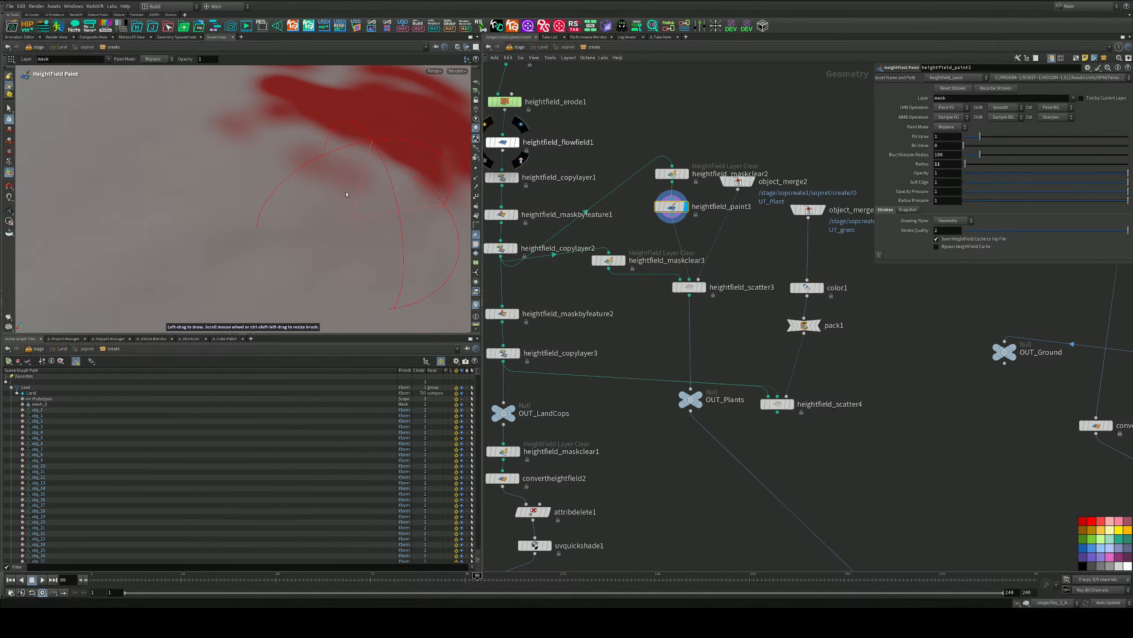
key(Escape)
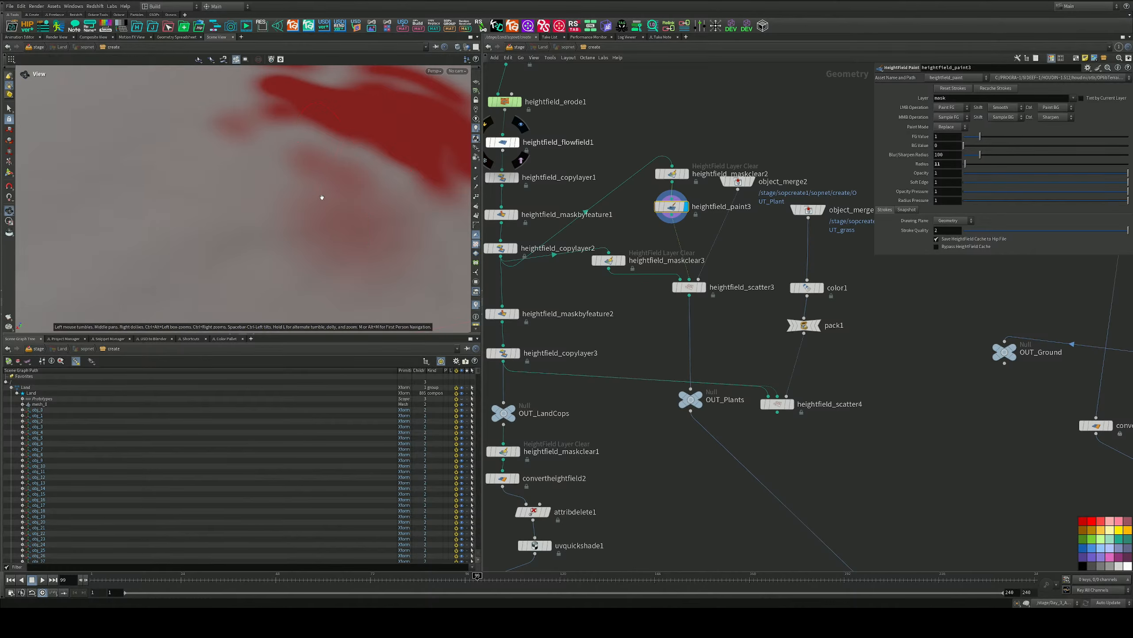
drag(321, 197, 329, 230)
key(Return)
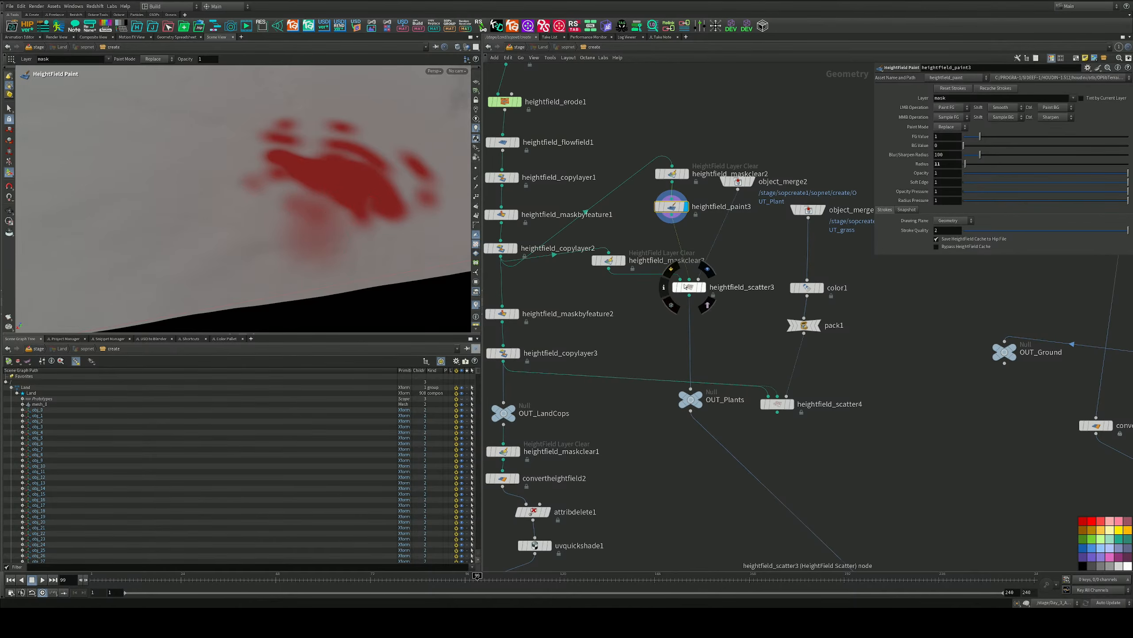
Set the grid spacing of heightfield1 to 2
key(i)
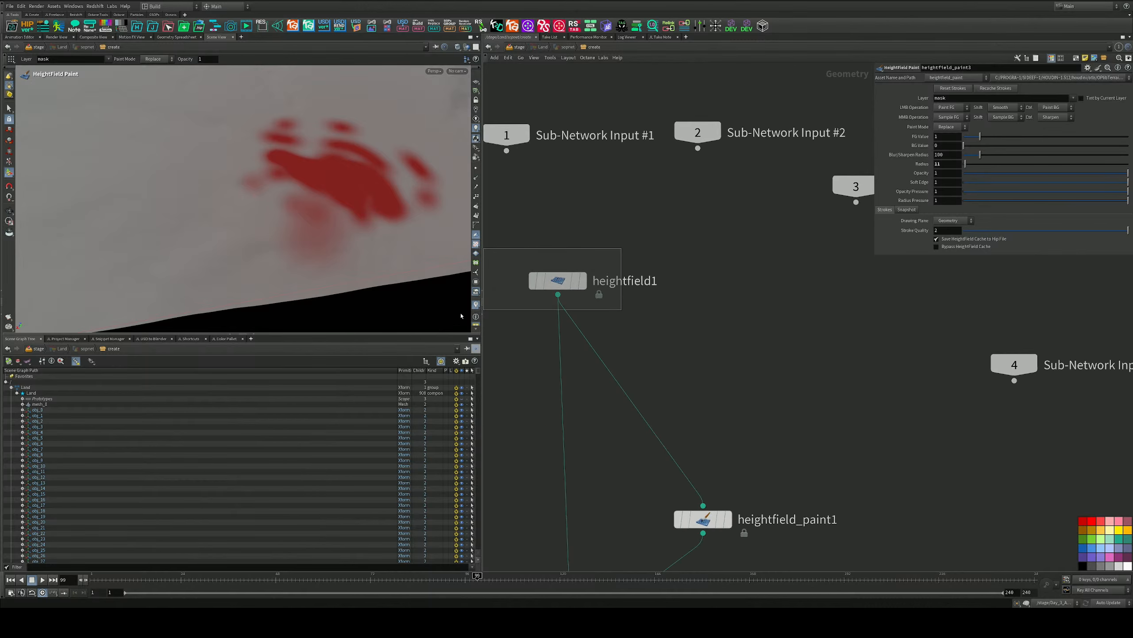
drag(950, 138, 901, 140)
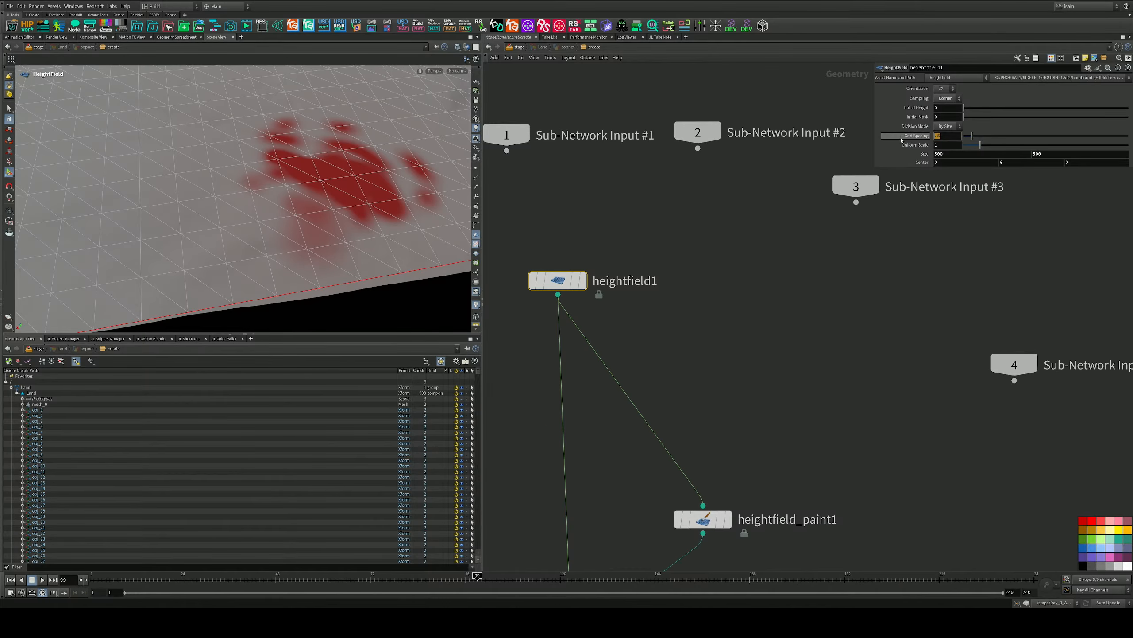
text(2)
key(Return)
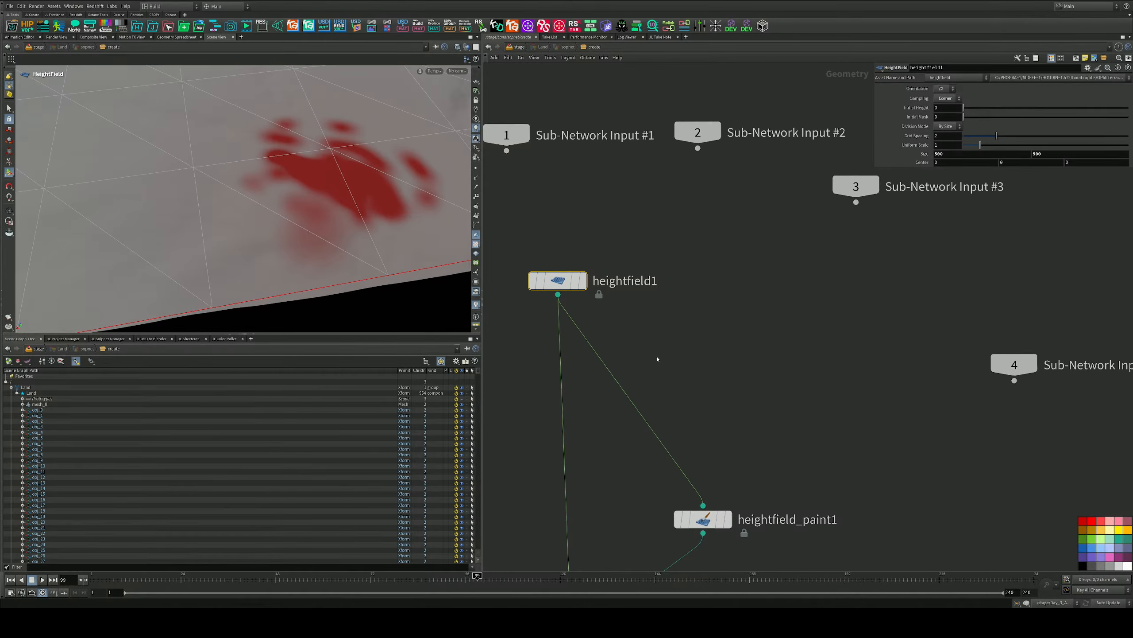
Reselect heightfield_paint3 and reset all of its painted mask strokes
key(h)
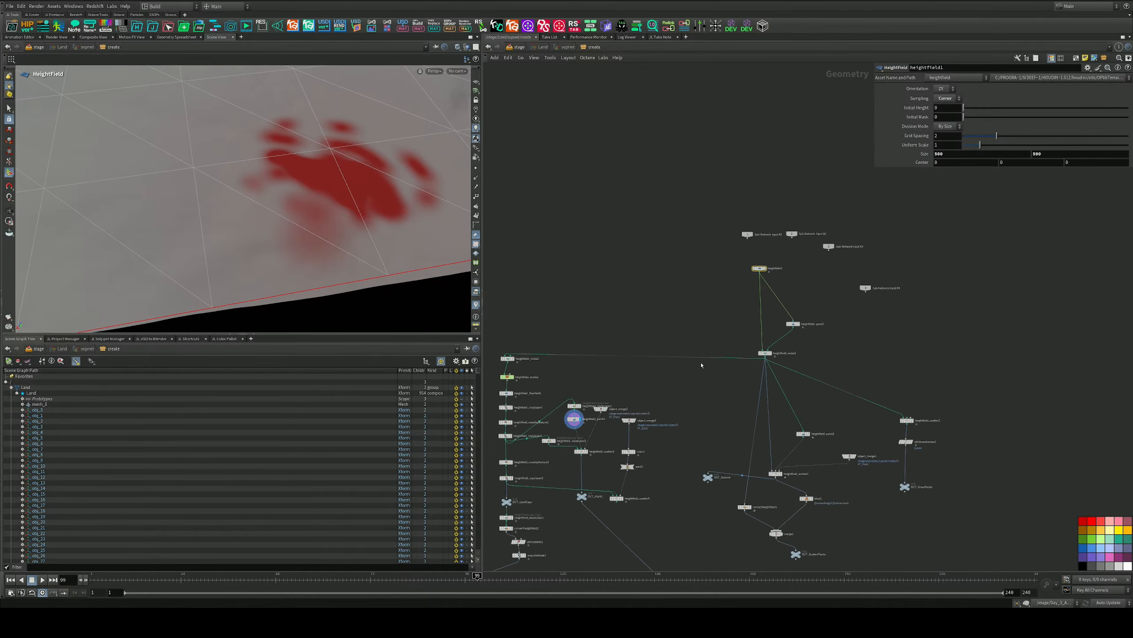
scroll(575, 424, up, 8)
click(659, 189)
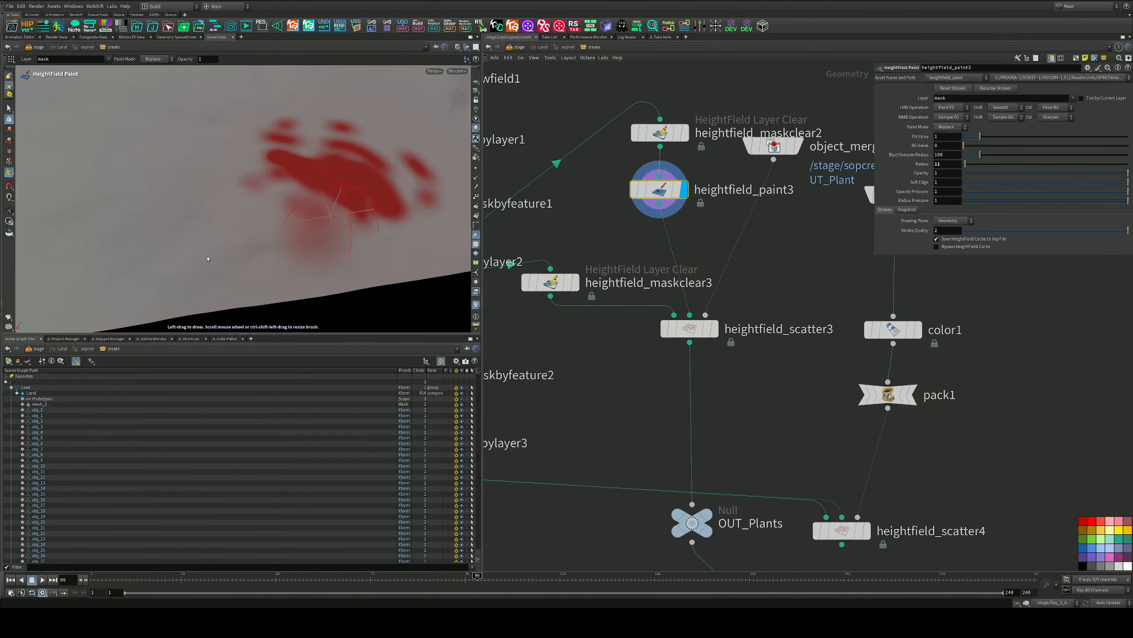
drag(426, 228, 408, 260)
key(Escape)
drag(355, 206, 367, 179)
key(Return)
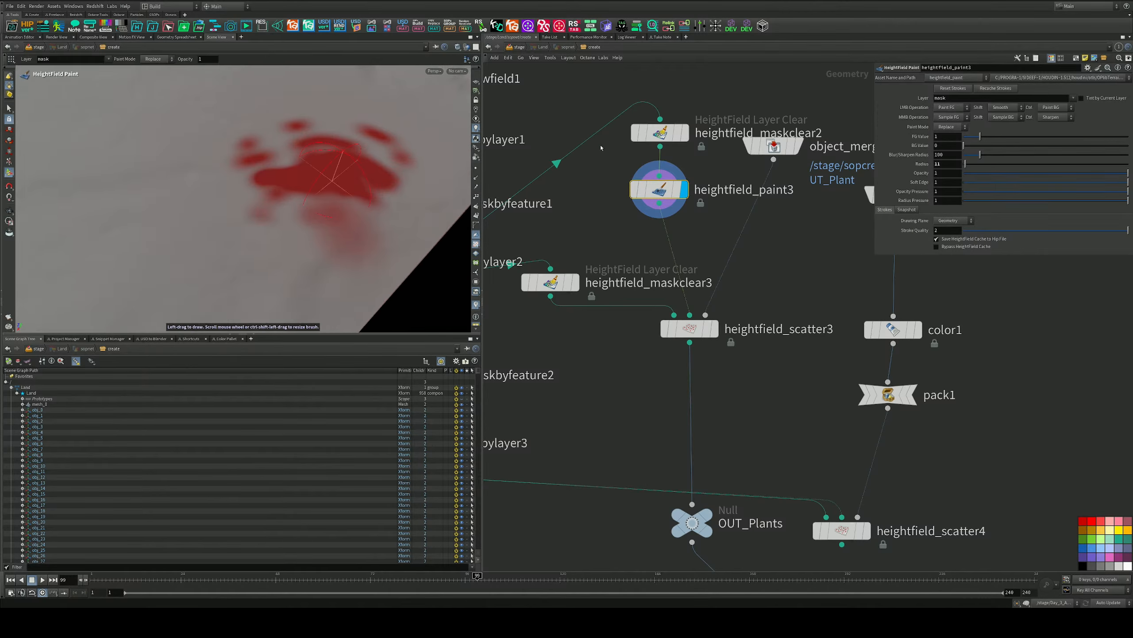
click(954, 88)
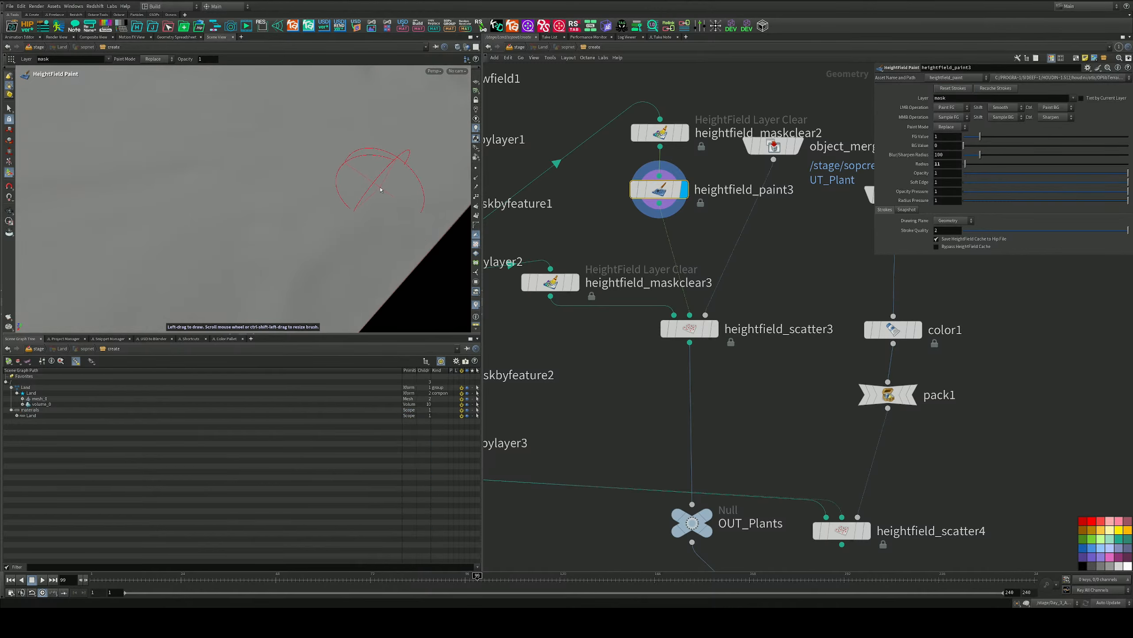
Paint a fresh, solid mask patch near the terrain's front edge and show the USD export pane instead of the Scene Graph Tree
click(361, 171)
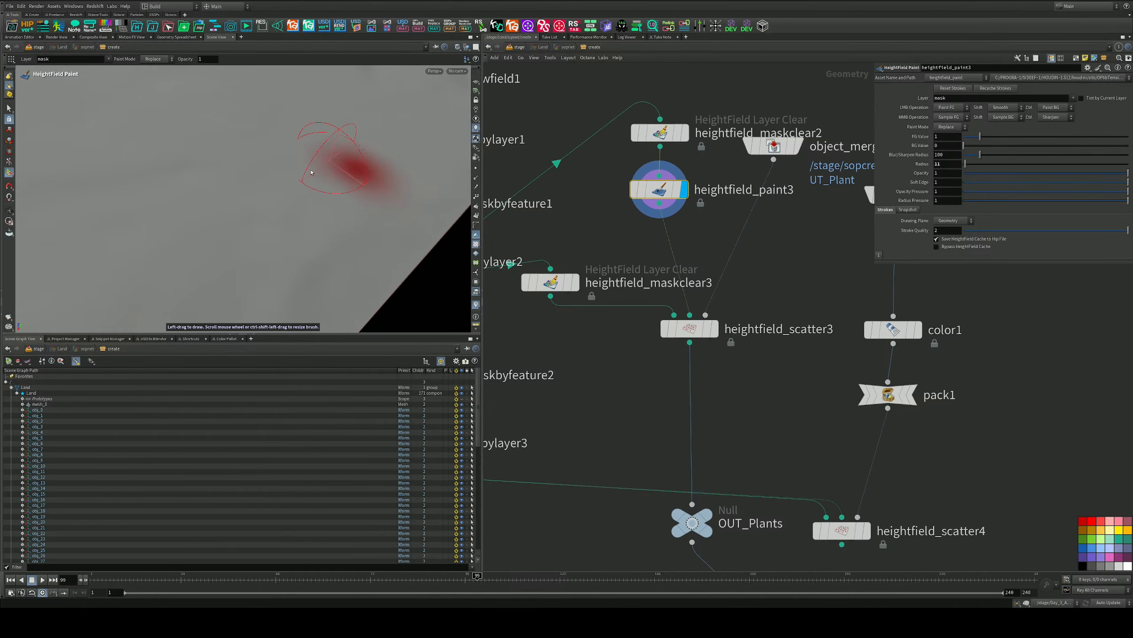
drag(310, 173, 344, 163)
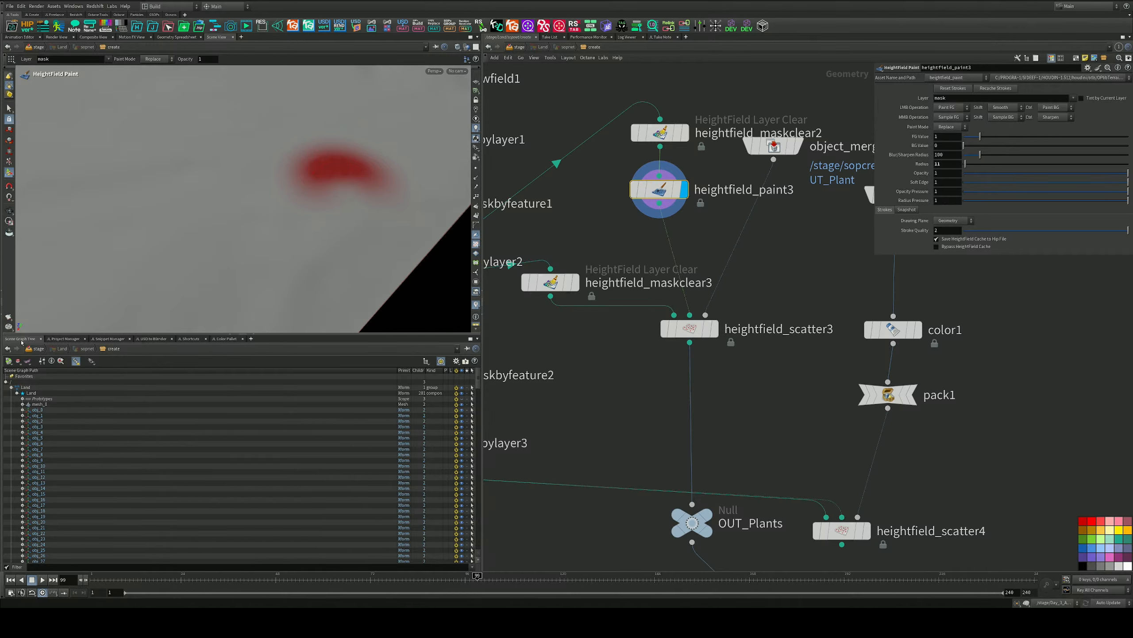
click(172, 339)
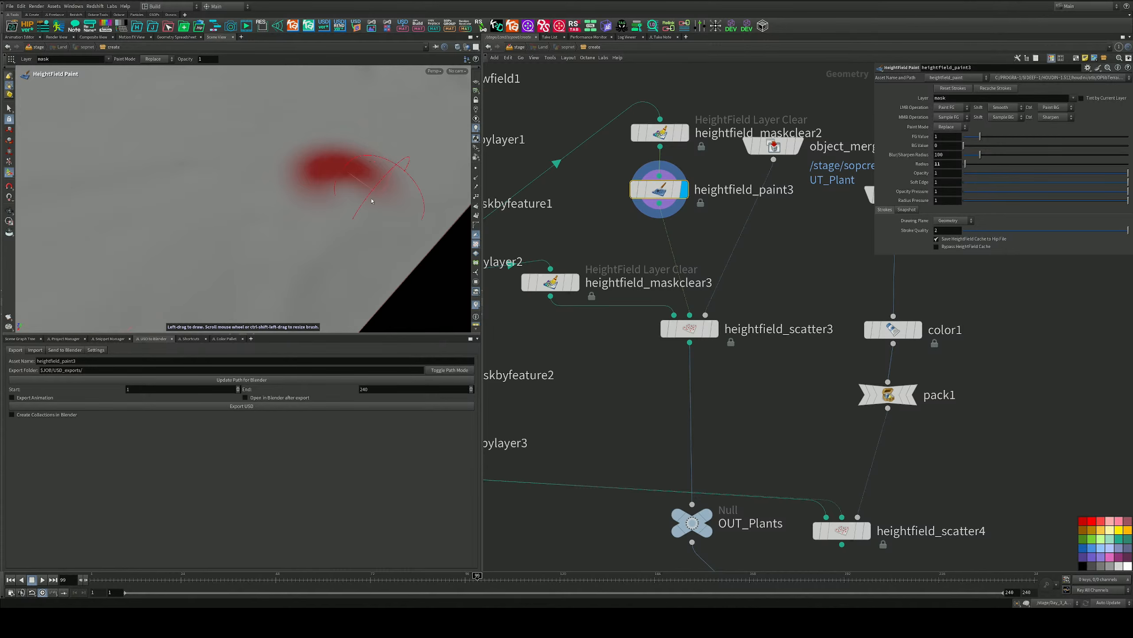
mouse_move(349, 204)
mouse_down()
mouse_move(334, 215)
mouse_move(369, 189)
mouse_move(270, 187)
mouse_move(312, 176)
mouse_move(400, 223)
mouse_move(375, 143)
mouse_up()
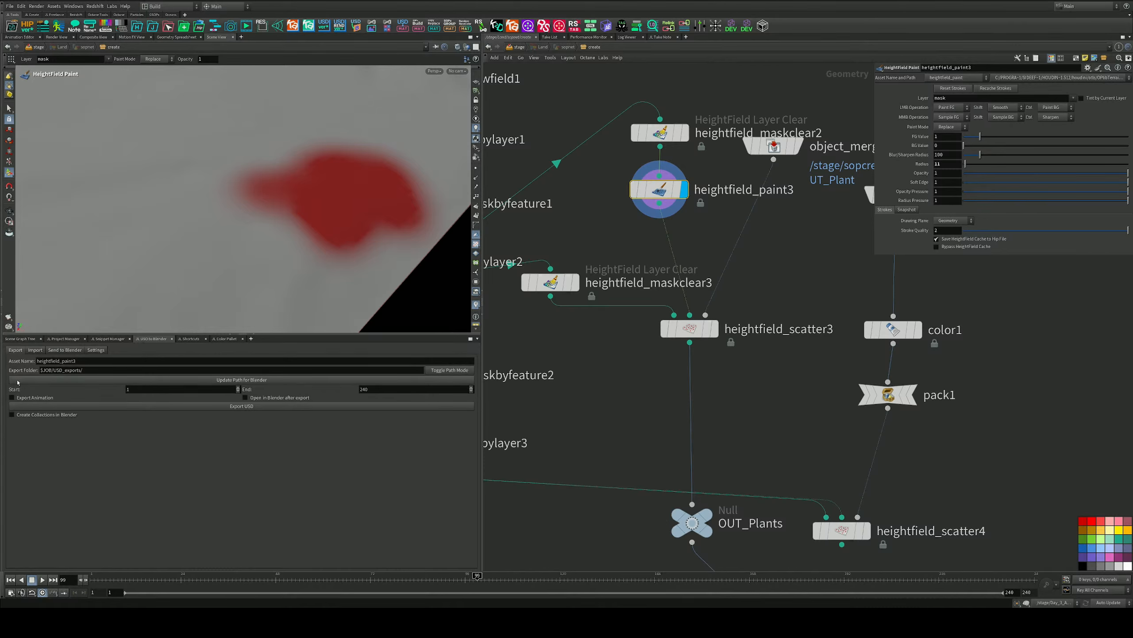
drag(382, 168, 318, 193)
mouse_move(313, 210)
mouse_down()
mouse_move(308, 239)
mouse_move(286, 223)
mouse_move(337, 165)
mouse_move(311, 157)
mouse_up()
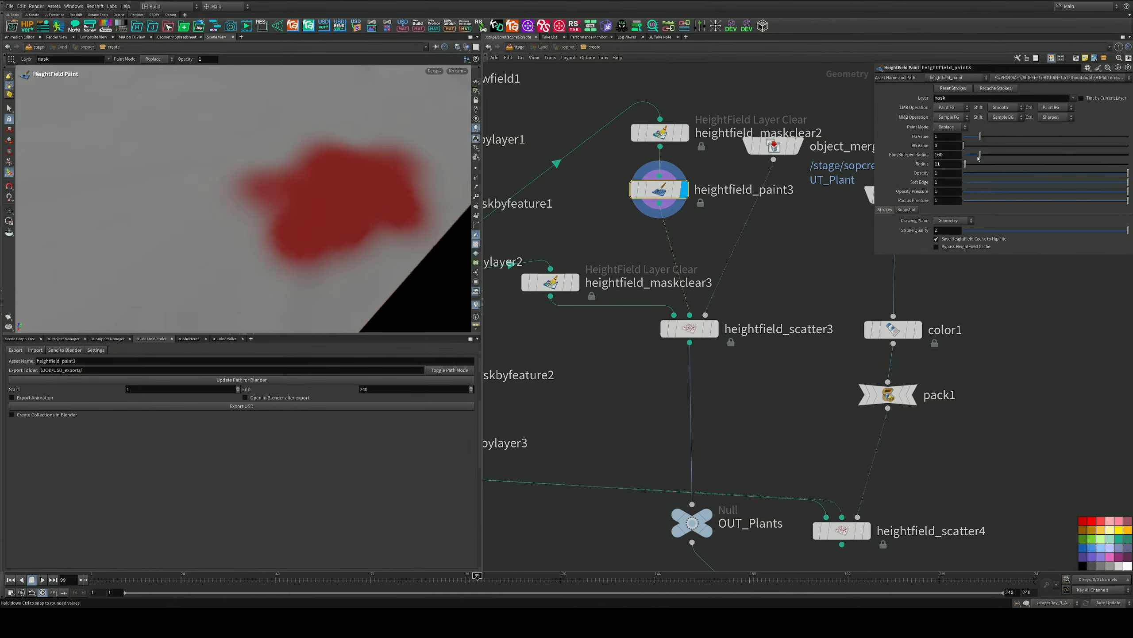
With brush opacity at 1, extend the mask with irregular patches around the main blob and a long streak farther along the terrain edge
drag(989, 174, 982, 174)
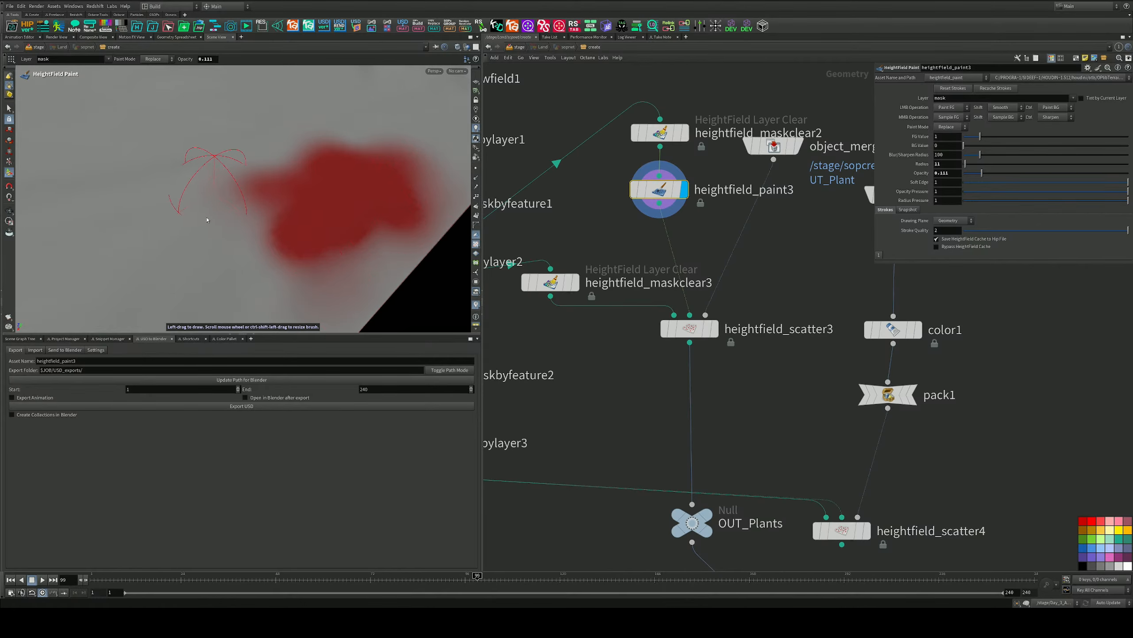
drag(982, 173, 1129, 173)
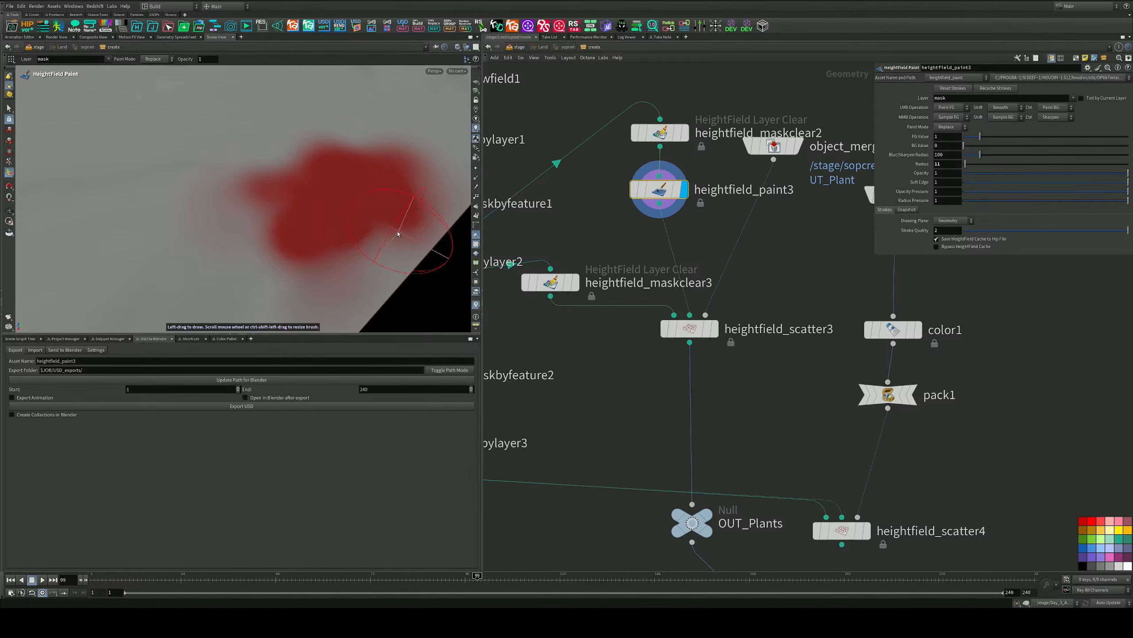
drag(386, 248, 308, 286)
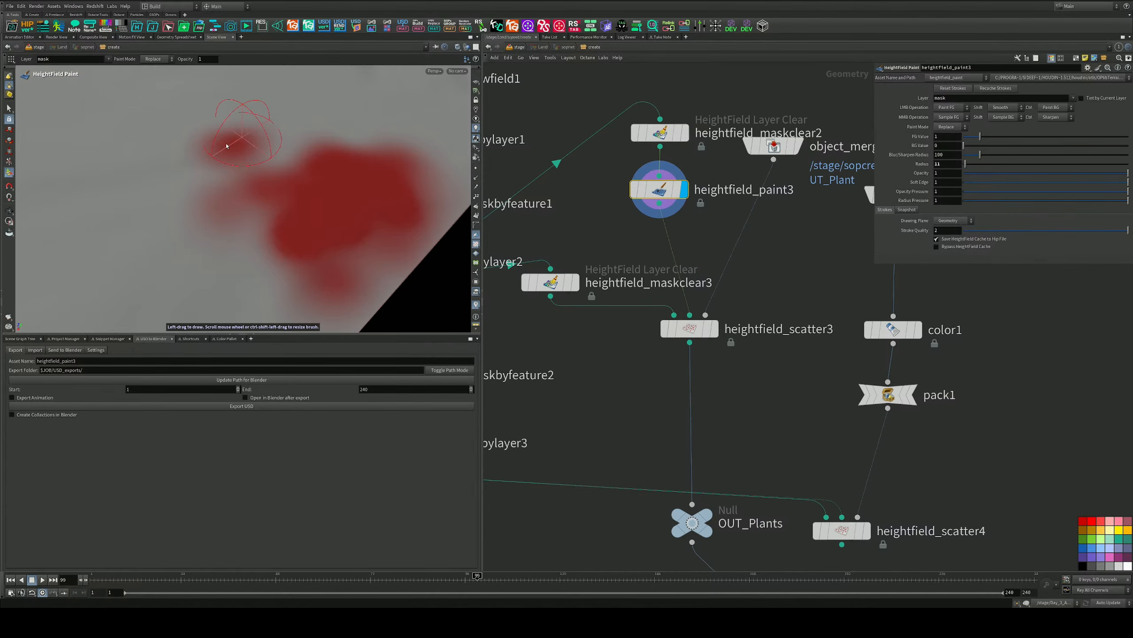
mouse_move(230, 152)
mouse_down()
mouse_move(402, 114)
mouse_move(286, 114)
mouse_move(375, 134)
mouse_move(208, 109)
mouse_up()
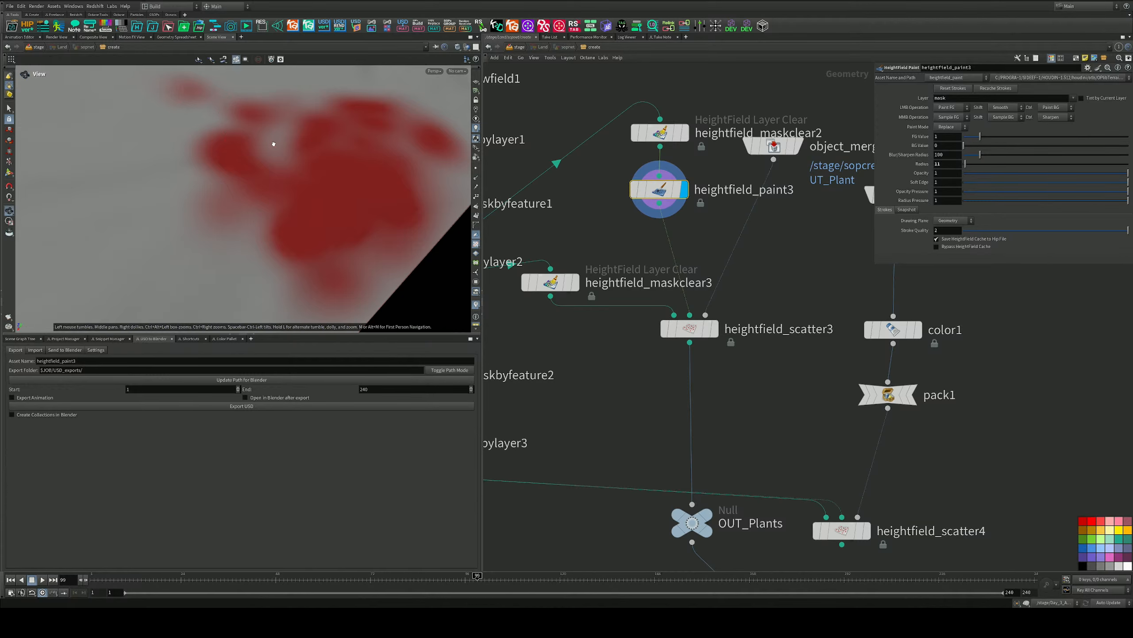
alt+middle_drag(273, 144, 296, 234)
alt+scroll(288, 185, down, 4)
mouse_move(380, 174)
mouse_down()
mouse_move(373, 188)
mouse_move(332, 134)
mouse_move(321, 130)
mouse_move(349, 153)
mouse_move(227, 109)
mouse_move(379, 192)
mouse_move(326, 157)
mouse_move(370, 203)
mouse_up()
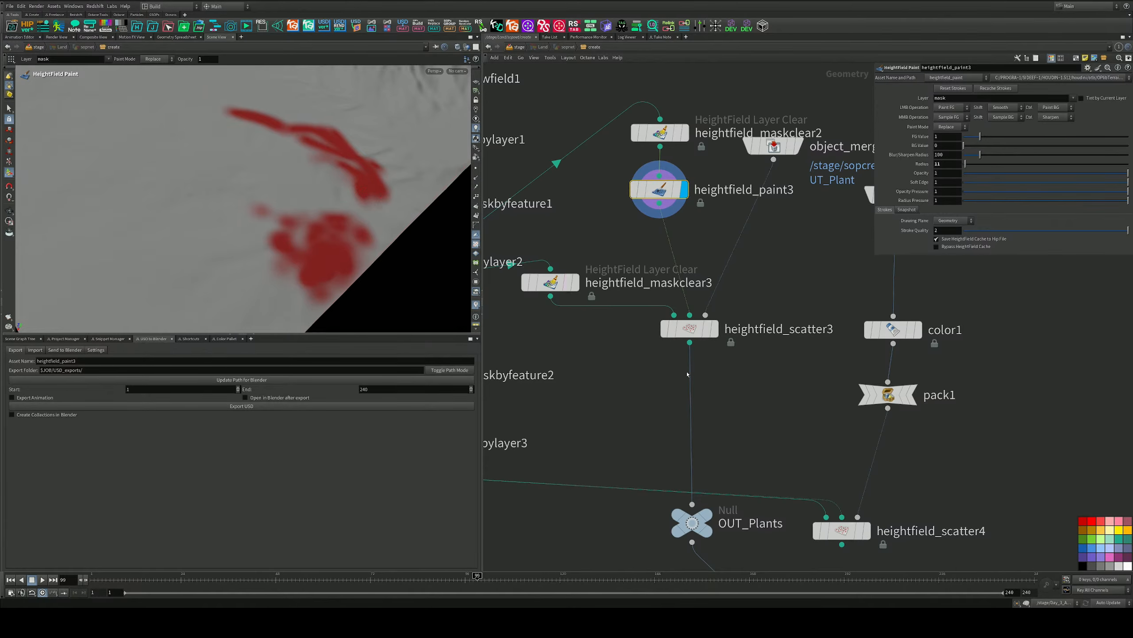
Return to the stage level and examine the scattered plants up close in the viewport
middle_drag(722, 431, 726, 322)
scroll(726, 322, down, 4)
middle_drag(867, 557, 815, 395)
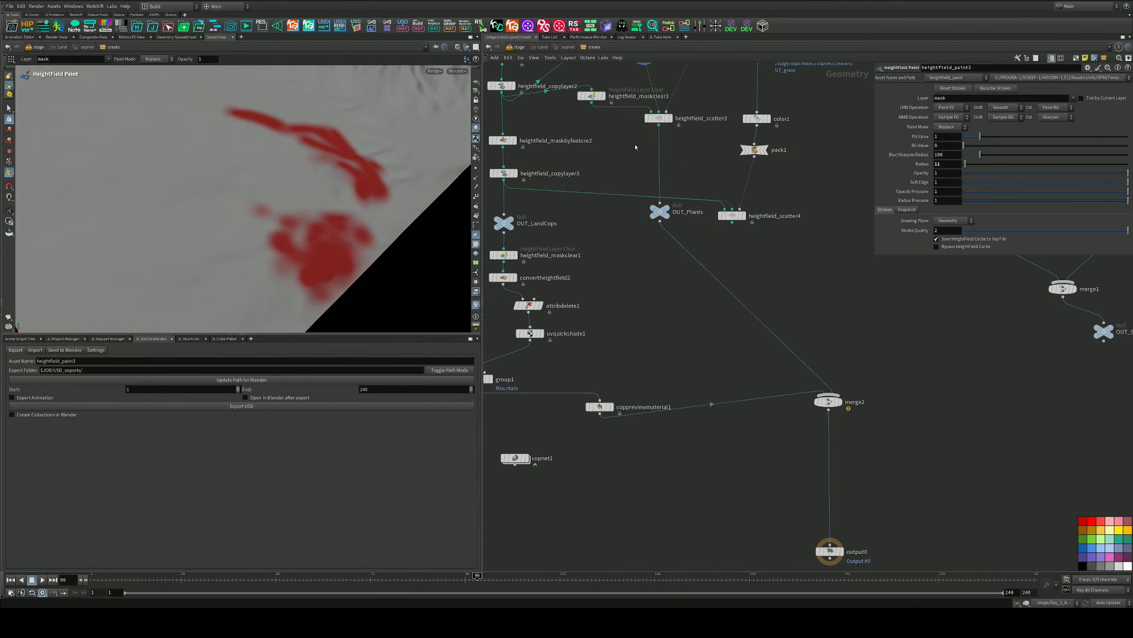
click(519, 48)
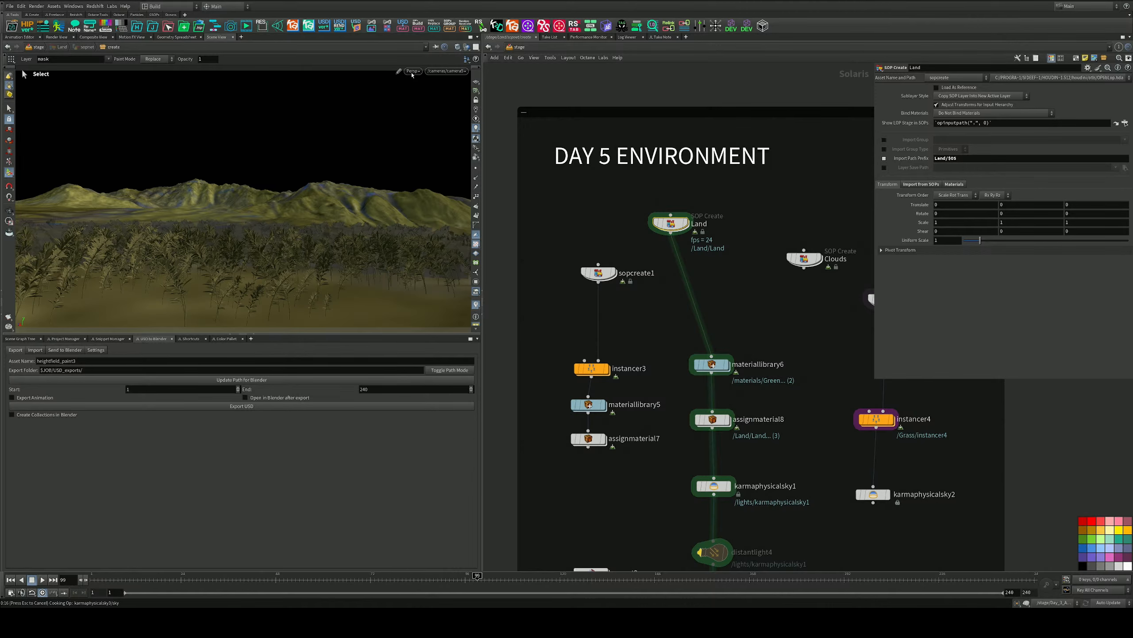
click(412, 74)
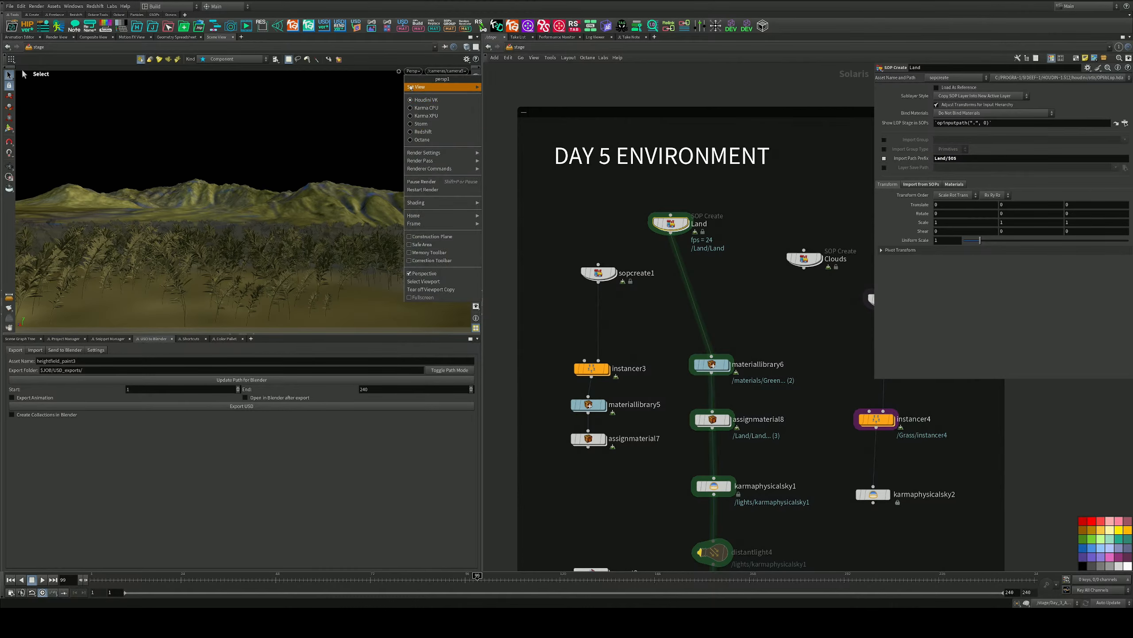
click(564, 87)
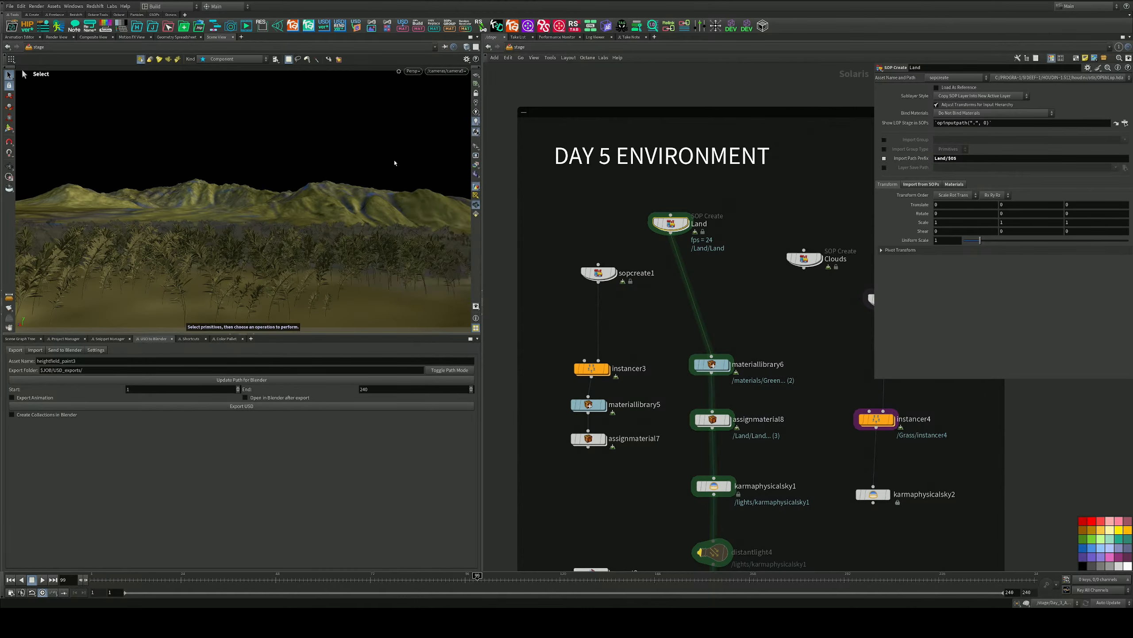
key(Escape)
scroll(234, 268, up, 5)
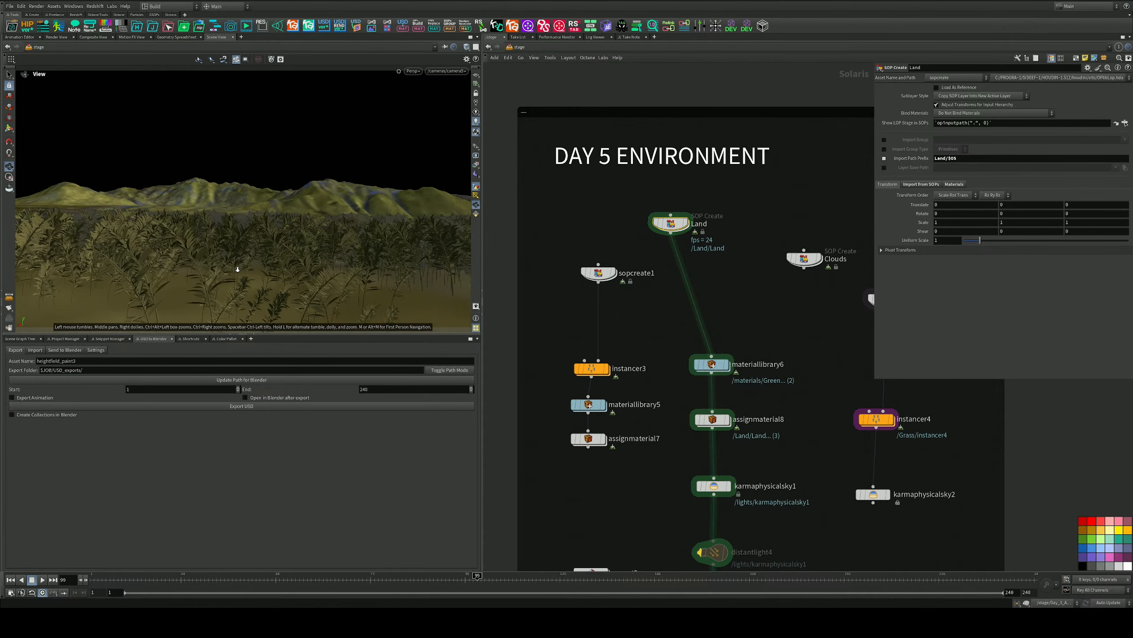
key(s)
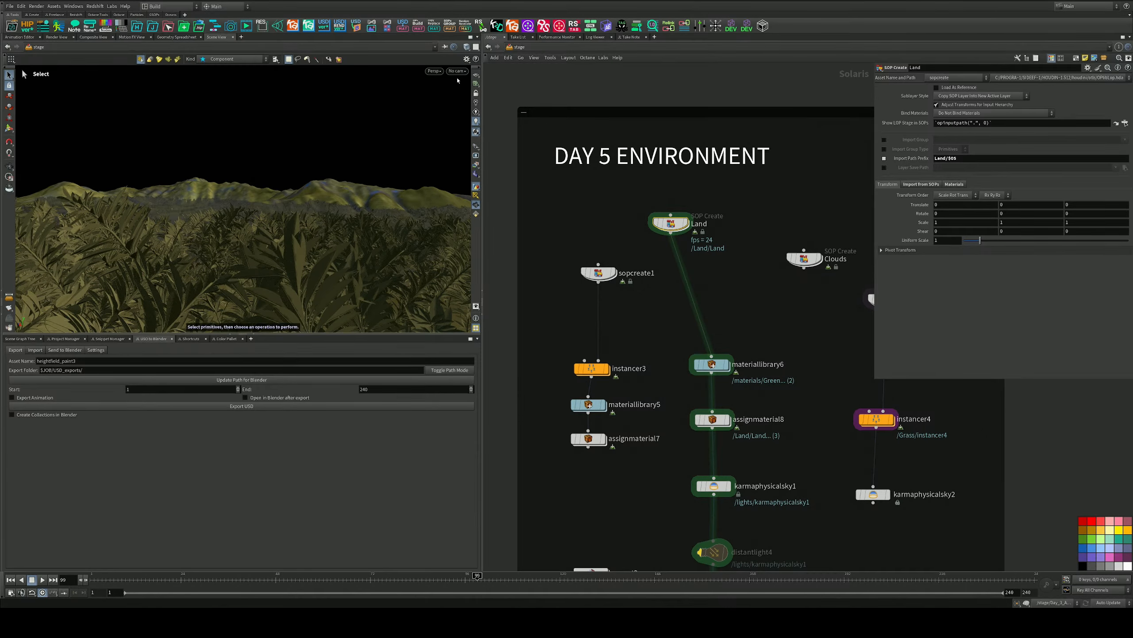
Look through camera5 in the viewport and switch its renderer to Karma XPU
middle_drag(791, 365, 771, 223)
scroll(749, 401, down, 3)
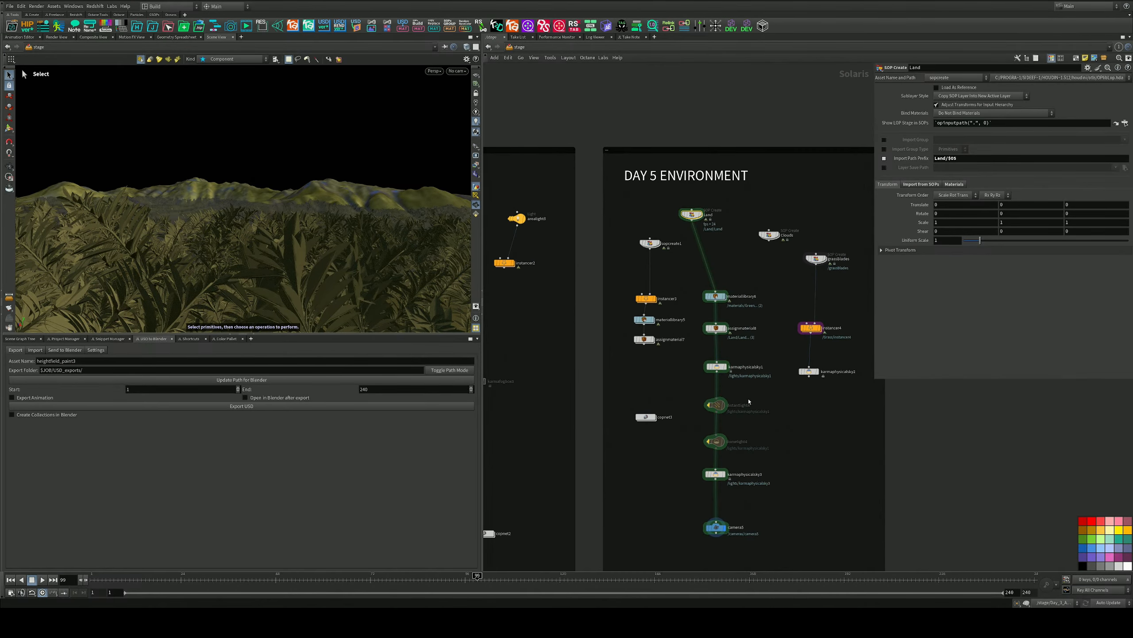
middle_drag(741, 440, 738, 372)
scroll(739, 372, up, 1)
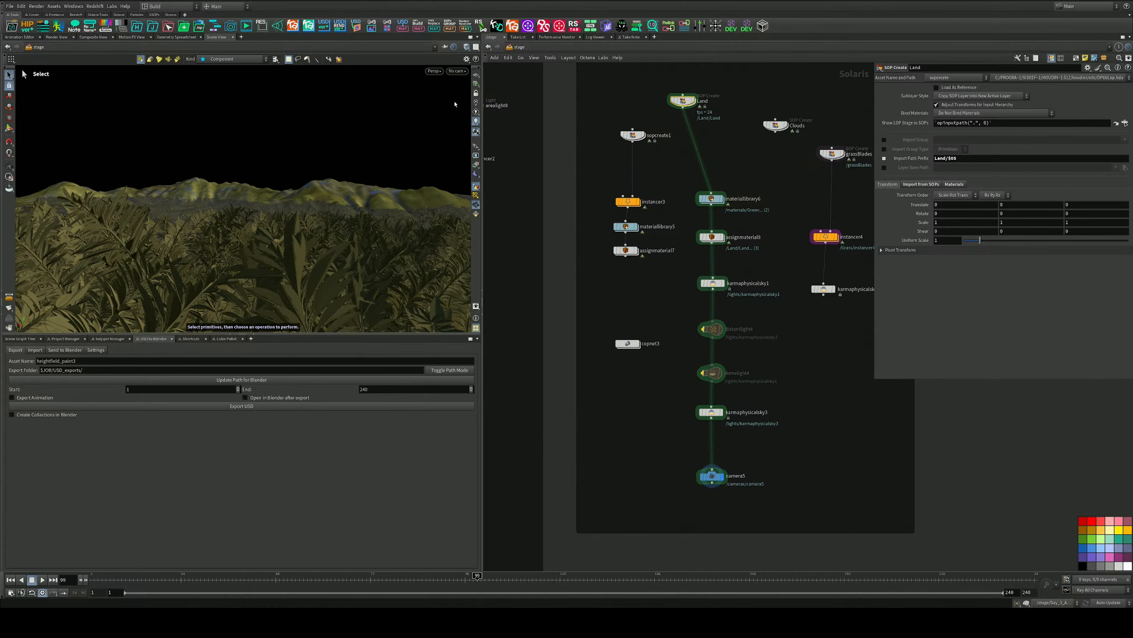
click(457, 72)
click(464, 87)
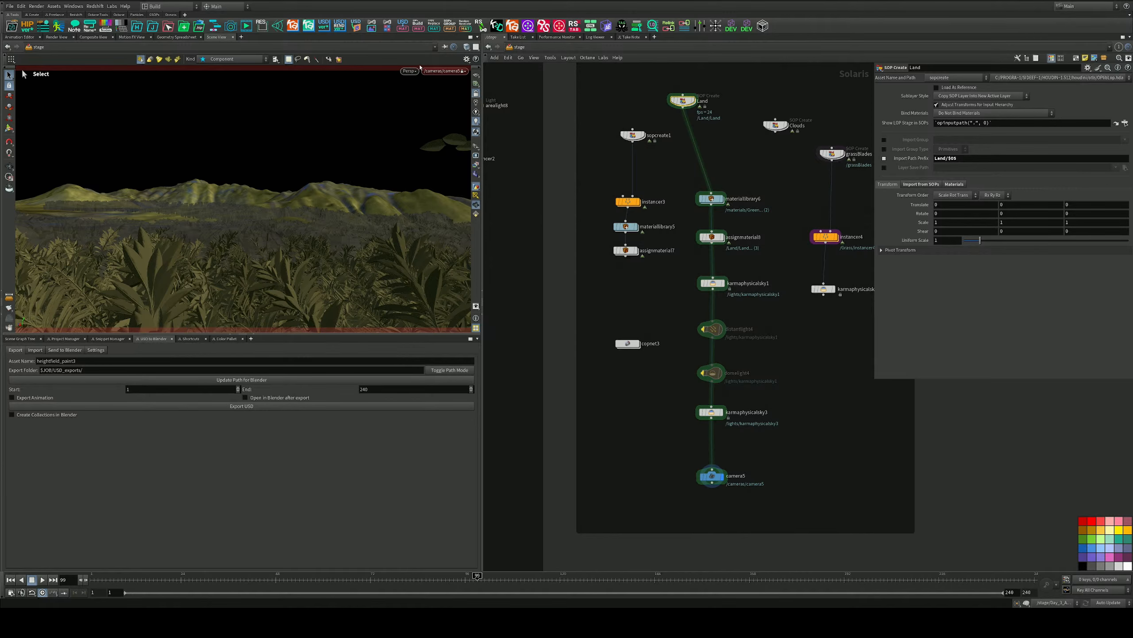
click(409, 70)
click(423, 116)
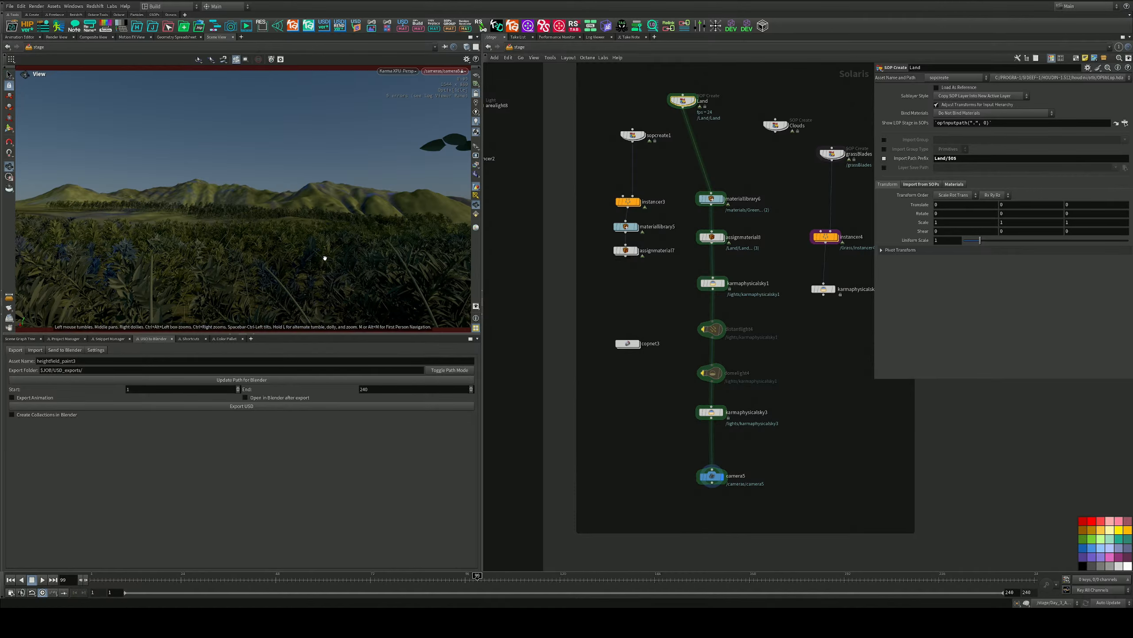
Reframe the camera5 view over the plant field with the mountains along the horizon
alt+right_drag(324, 258, 311, 262)
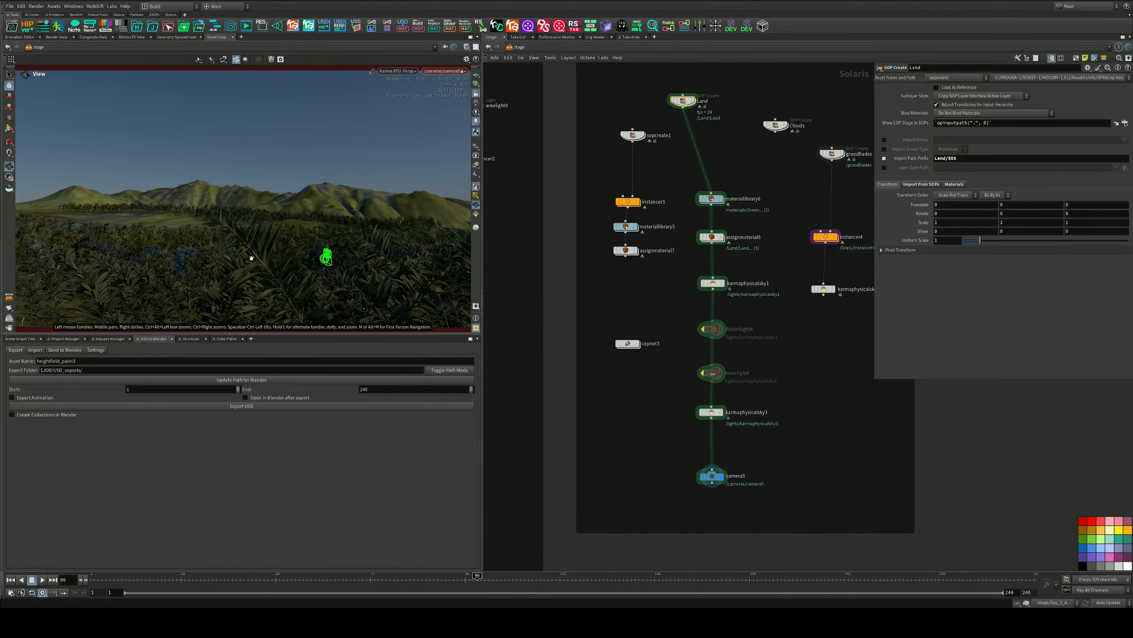
alt+middle_drag(295, 253, 290, 253)
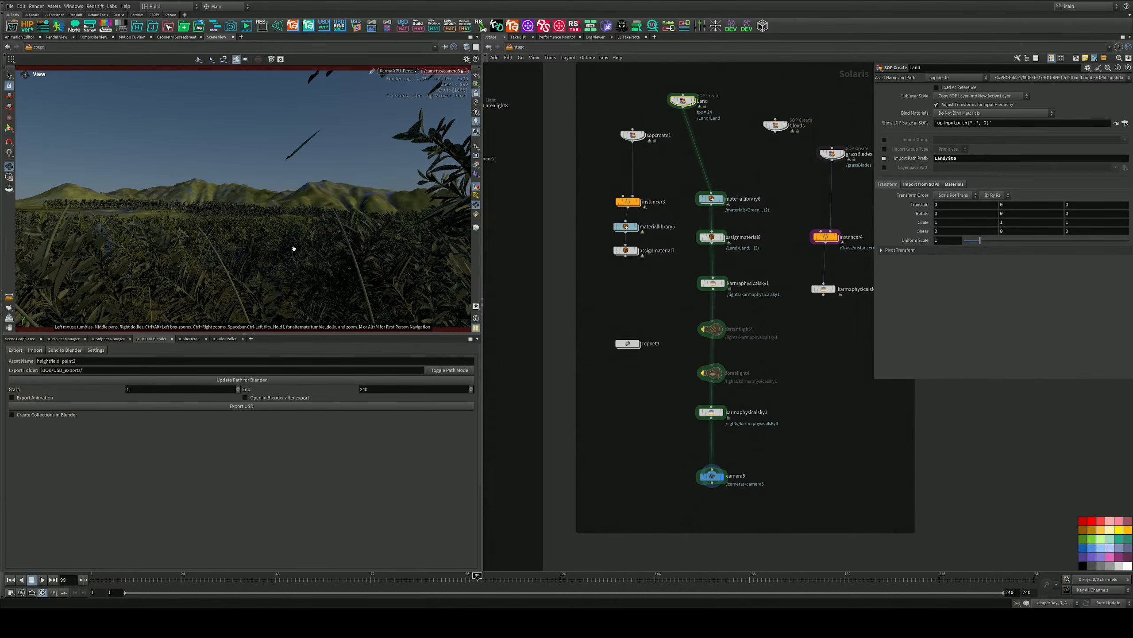
scroll(291, 249, down, 3)
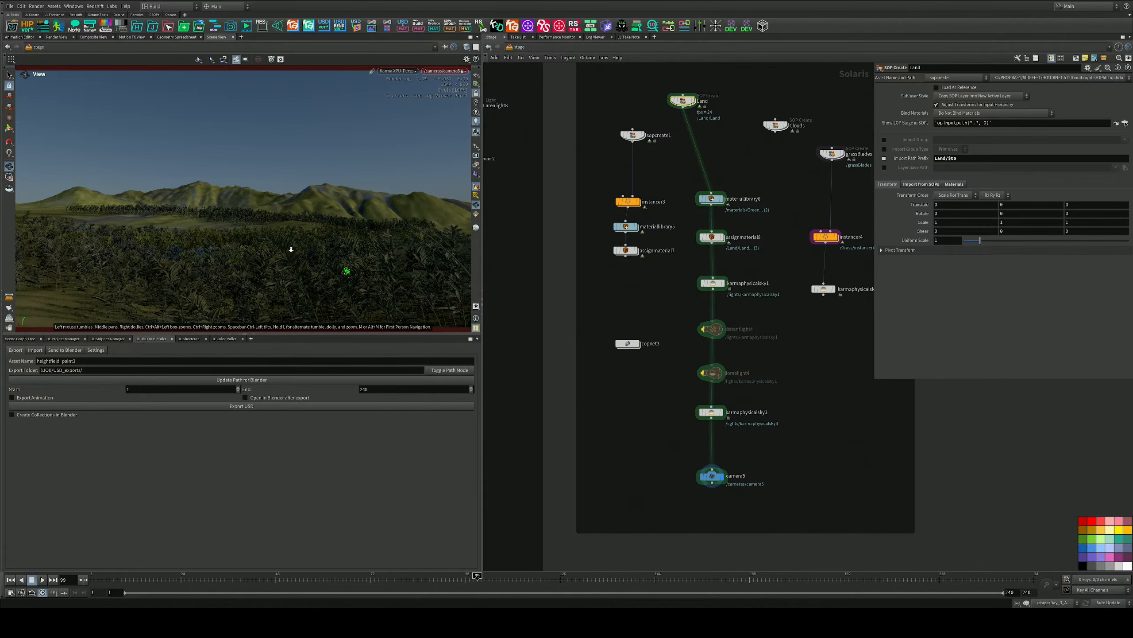
middle_drag(291, 249, 296, 246)
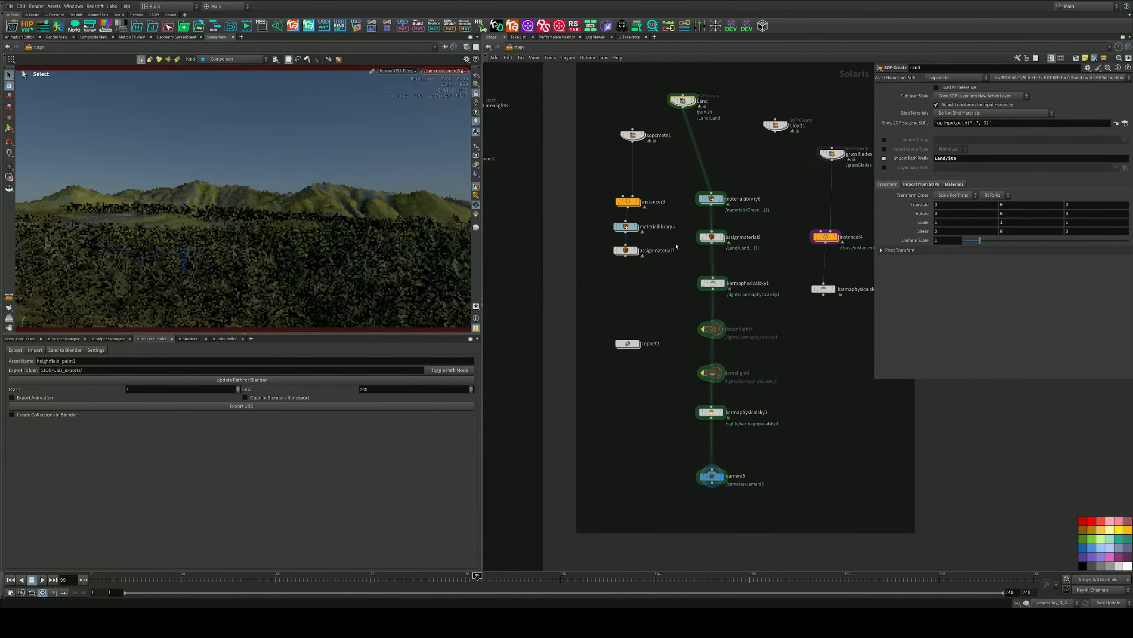
Enter the Land network, select heightfield_scatter3 and lower the minimum of its variability range
middle_drag(714, 121, 715, 168)
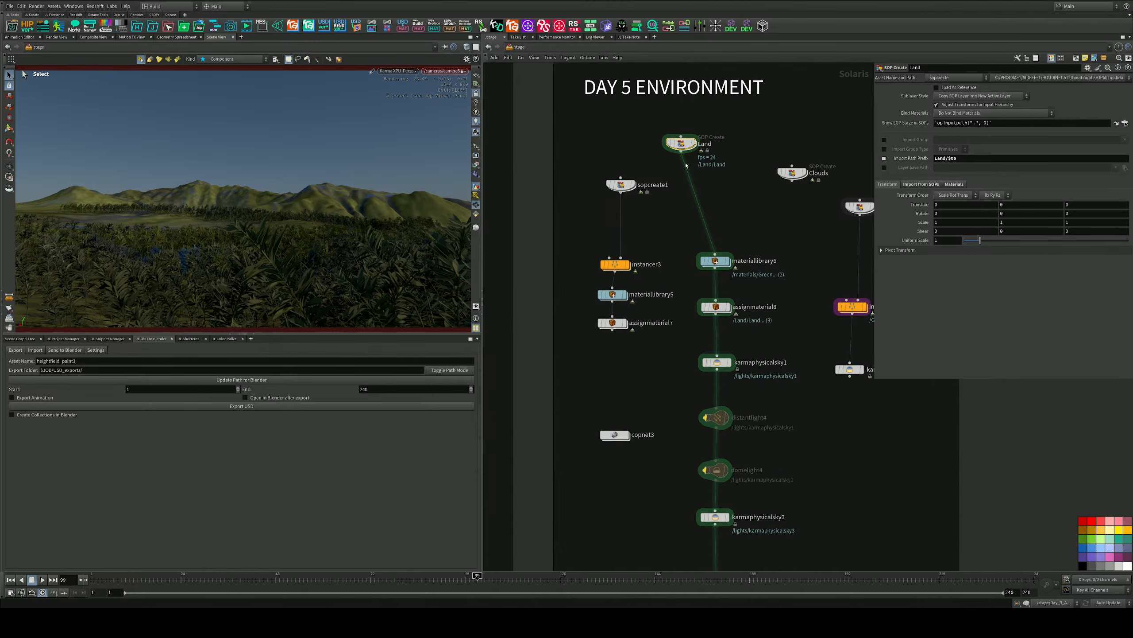
double_click(683, 147)
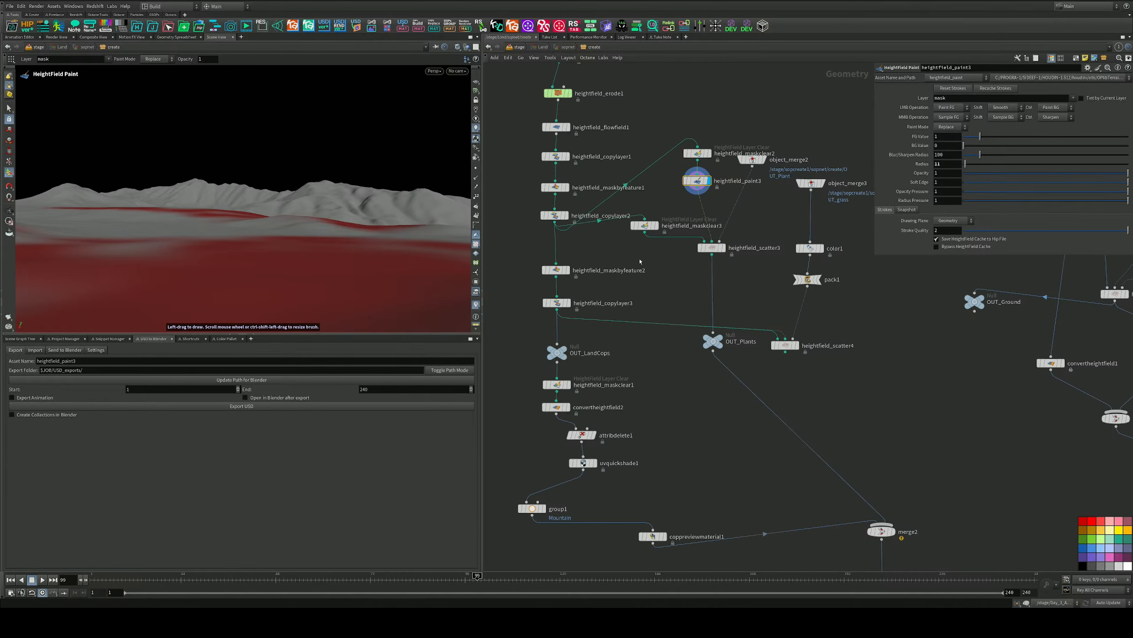
click(712, 247)
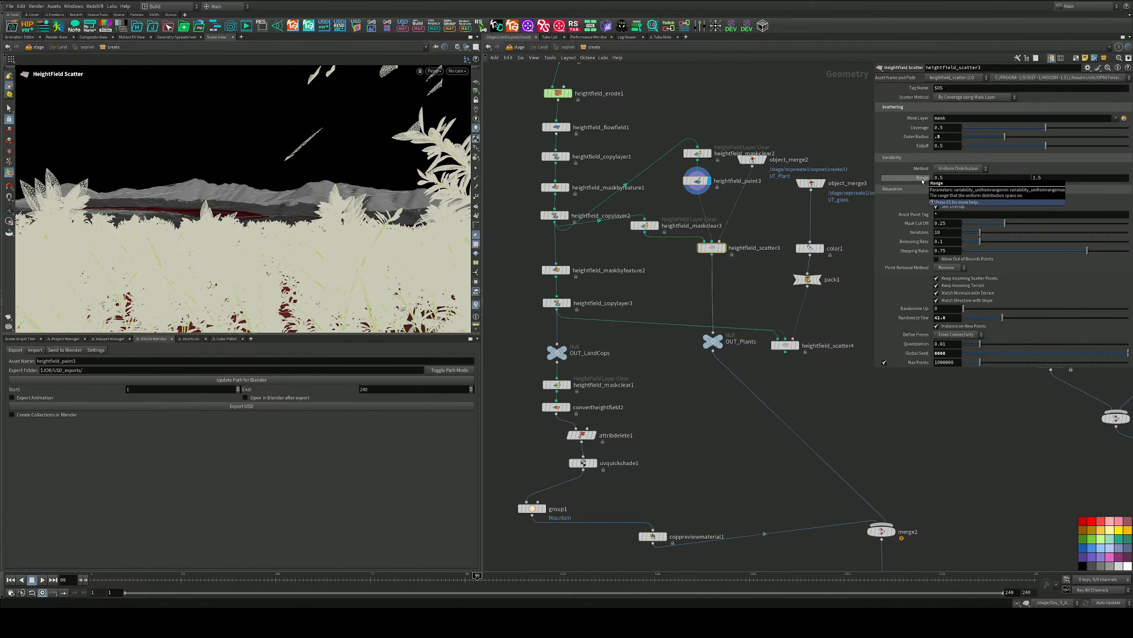
drag(948, 178, 893, 179)
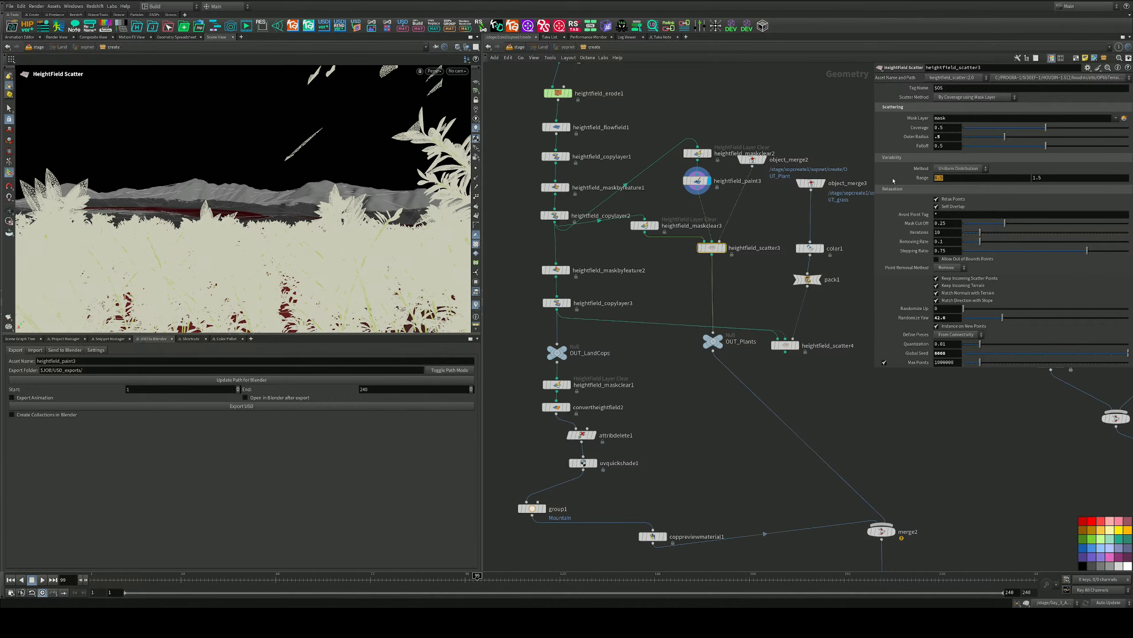
text(.2)
key(Return)
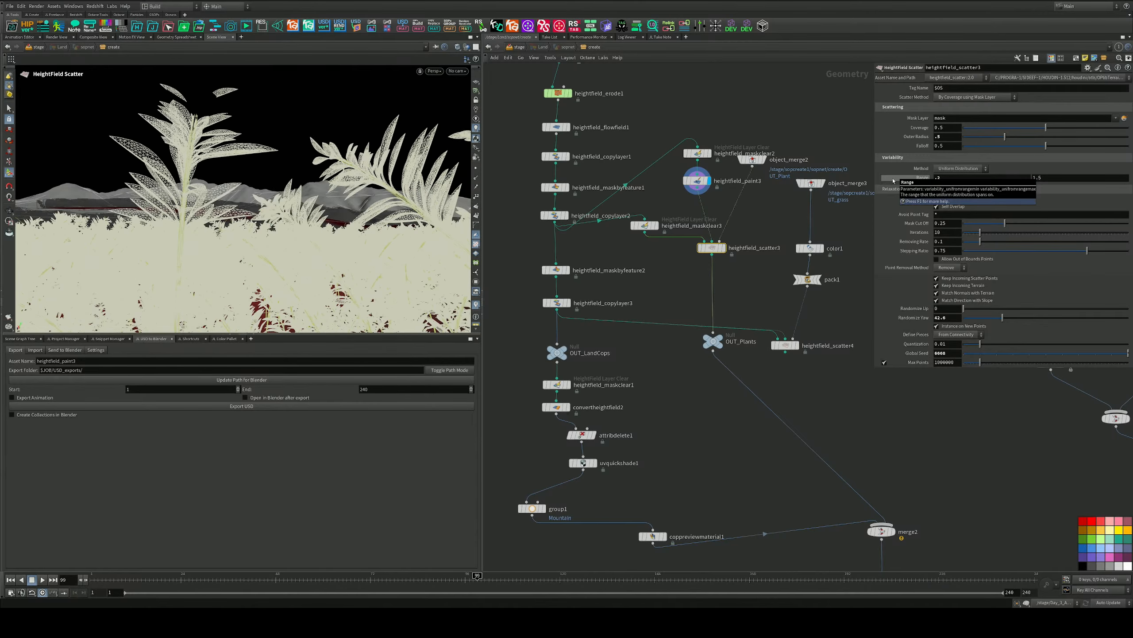
Try a variability range of 0.05 to 1 on heightfield_scatter3
drag(1064, 176, 1018, 175)
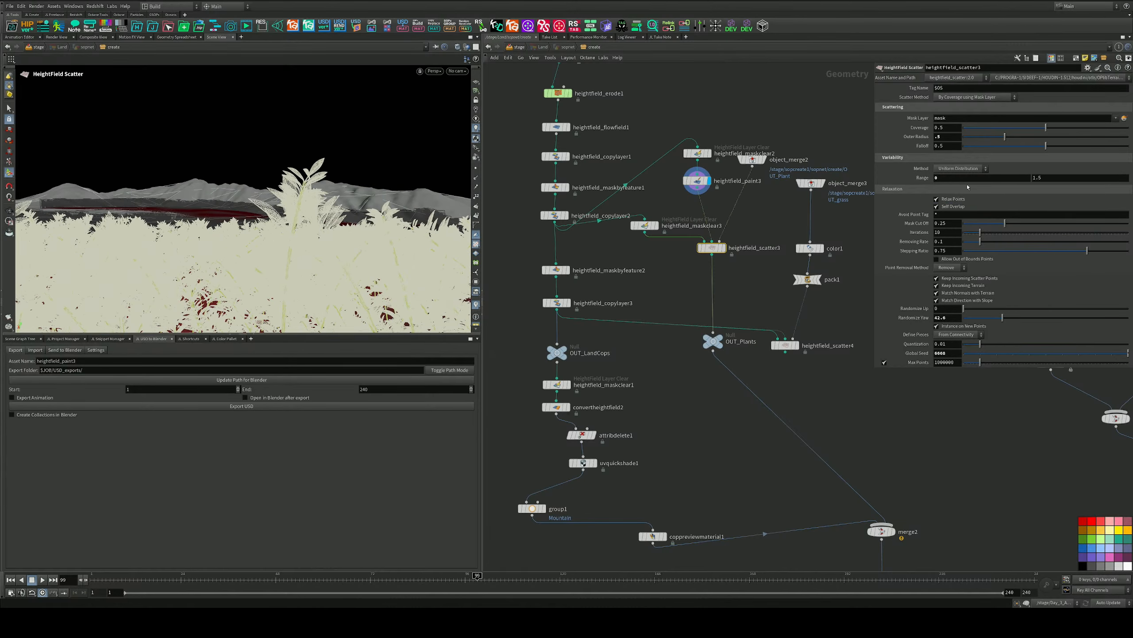
drag(864, 176, 862, 177)
text(.05)
key(Return)
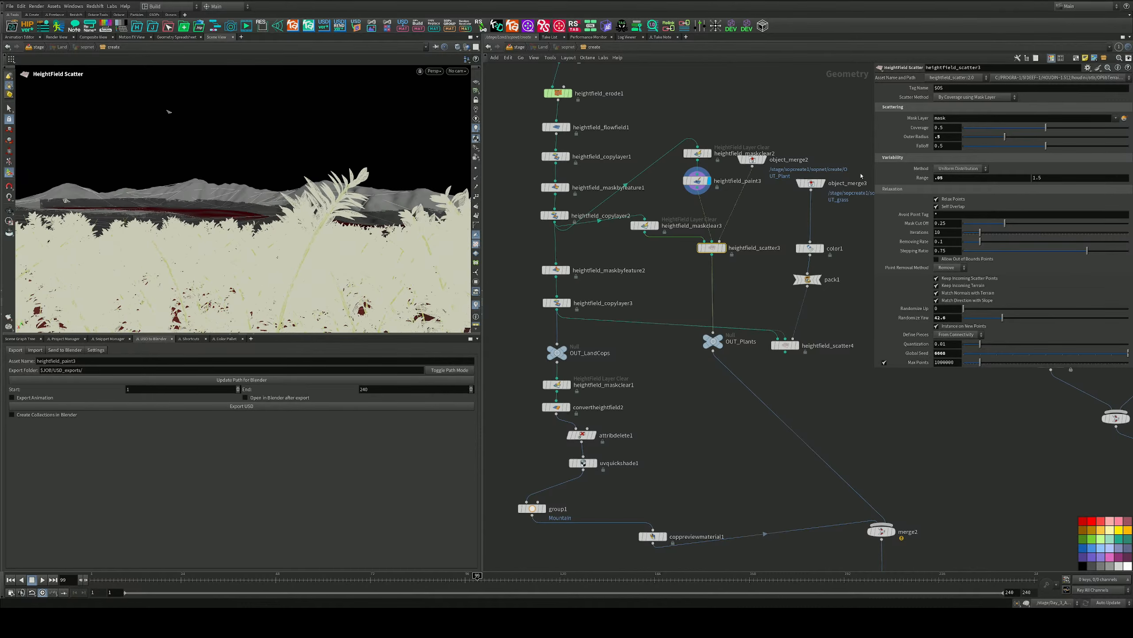
double_click(1040, 179)
text(1)
key(Return)
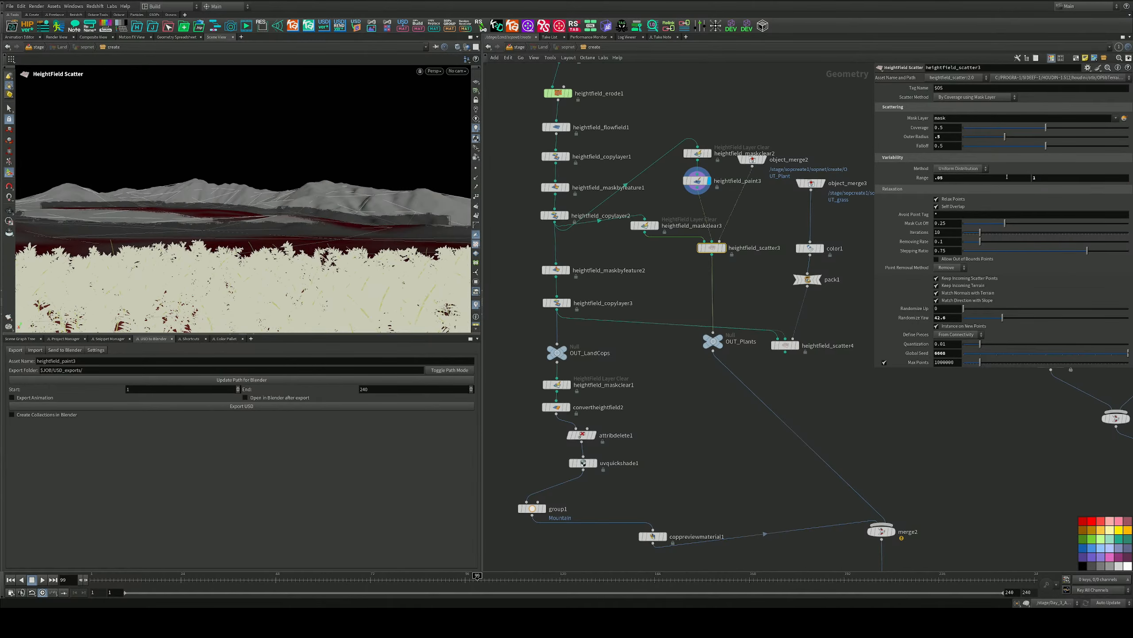
Set the variability range of heightfield_scatter3 to a minimum of 0.02 and a maximum of 2
drag(1037, 178, 990, 179)
key(Return)
drag(945, 177, 933, 178)
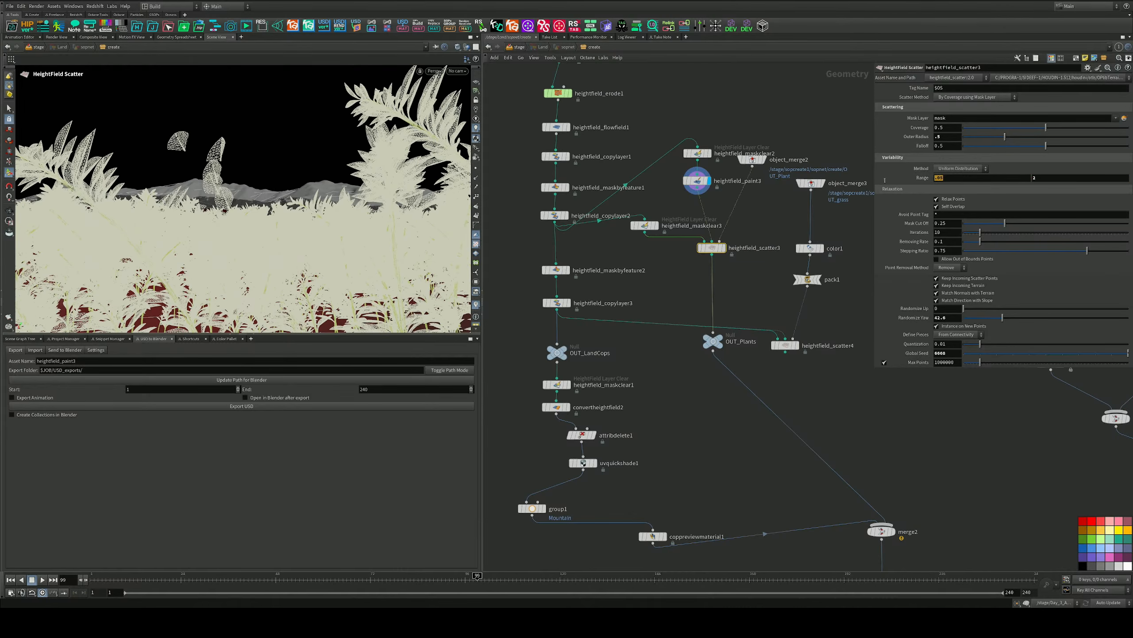
text(0.2)
key(Return)
click(938, 177)
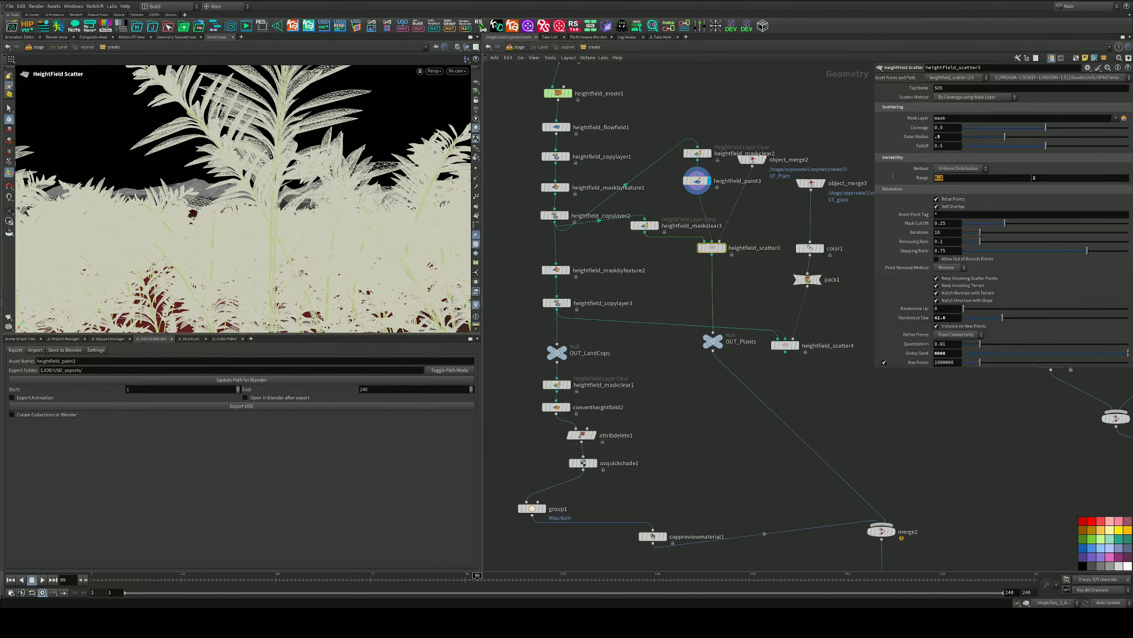
text(0.02)
key(Return)
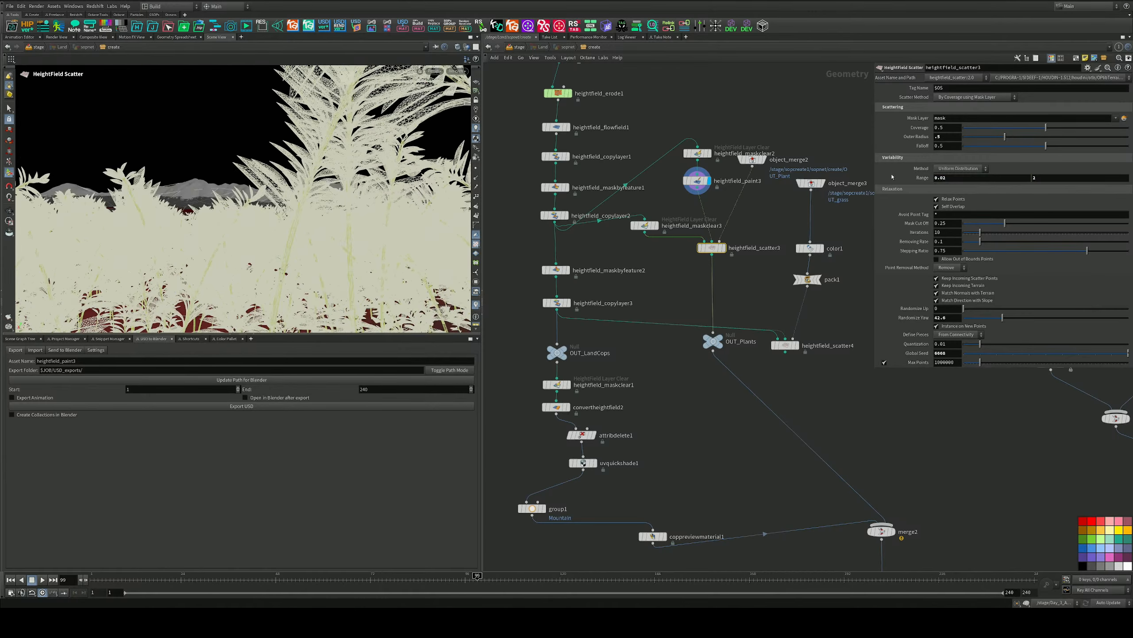
Examine the size variation of the scattered plants from several angles and return to the stage level
key(Escape)
drag(357, 147, 300, 301)
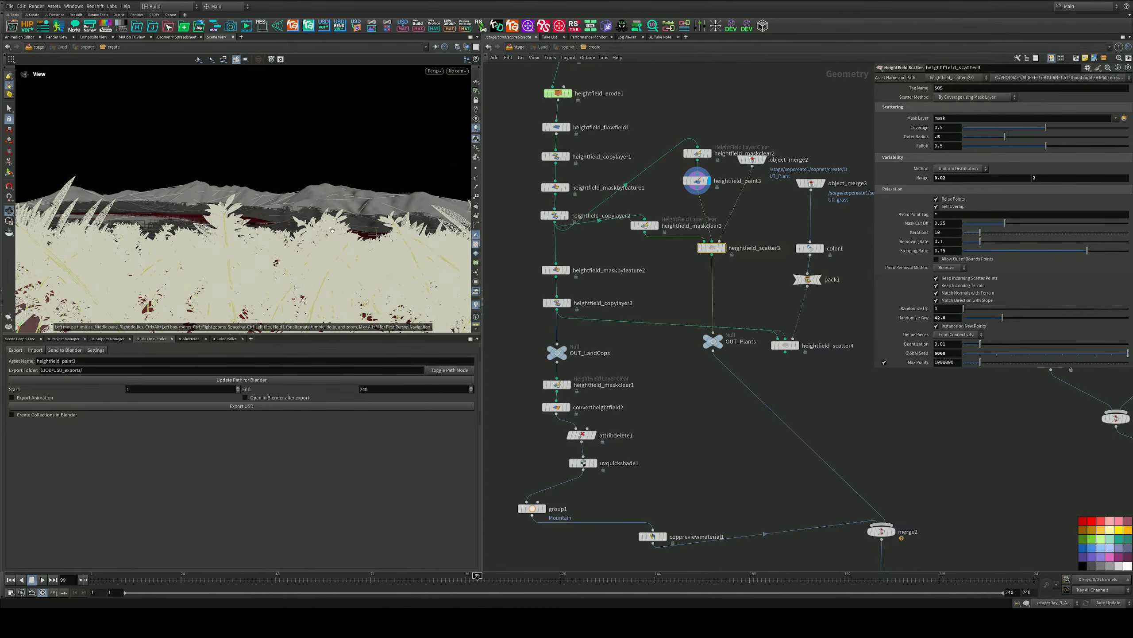
drag(328, 240, 287, 229)
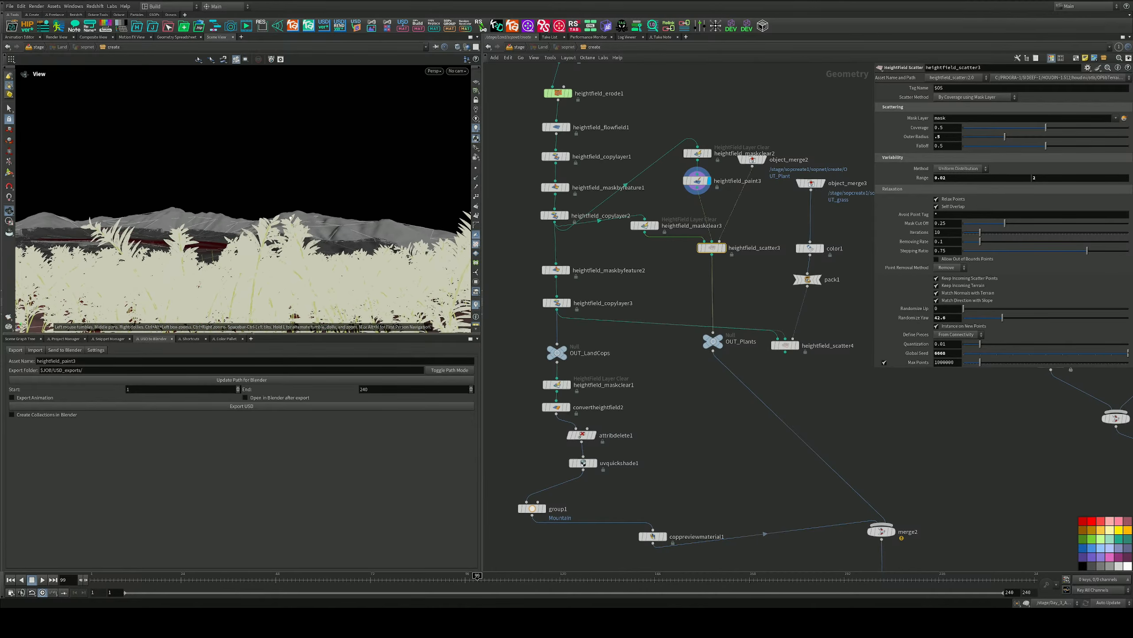
right_drag(268, 240, 485, 235)
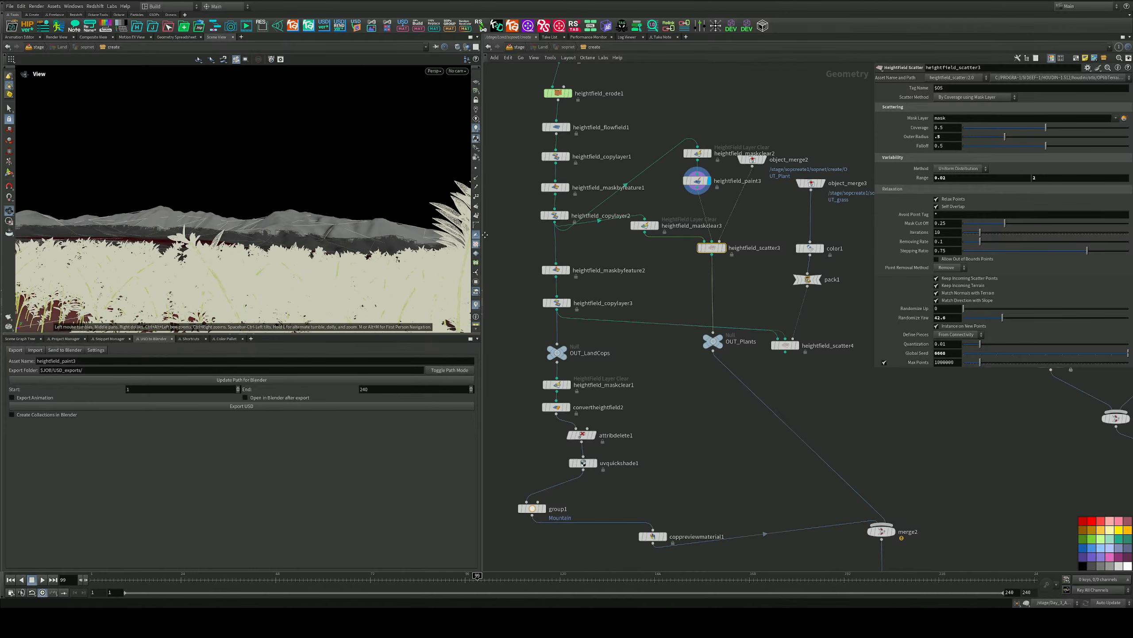
drag(465, 222, 383, 238)
middle_drag(384, 238, 343, 224)
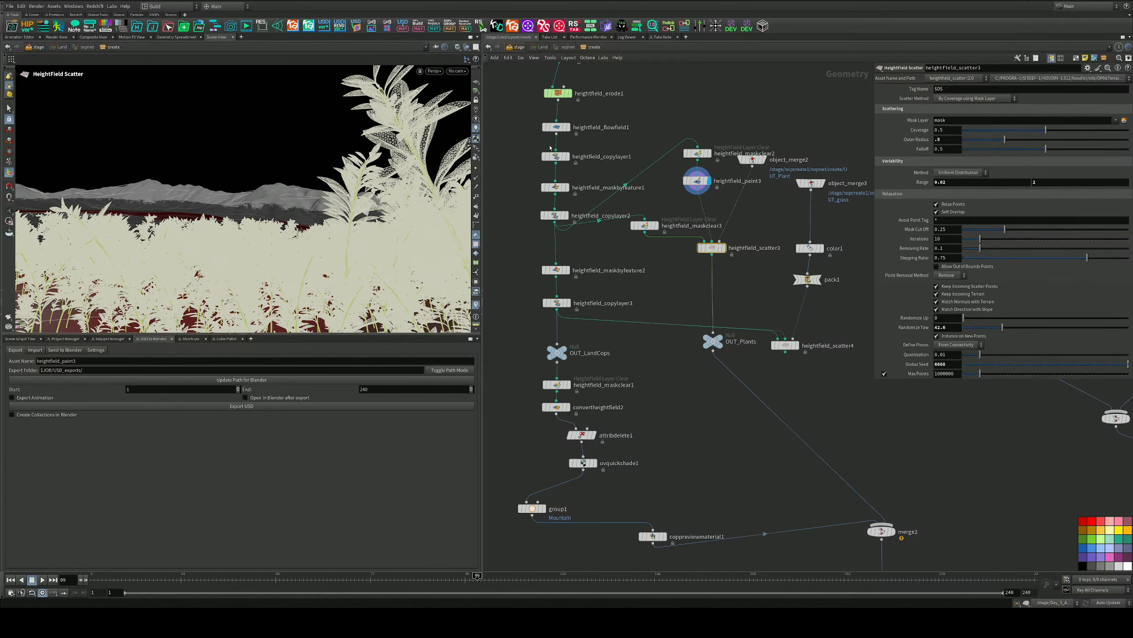
key(u)
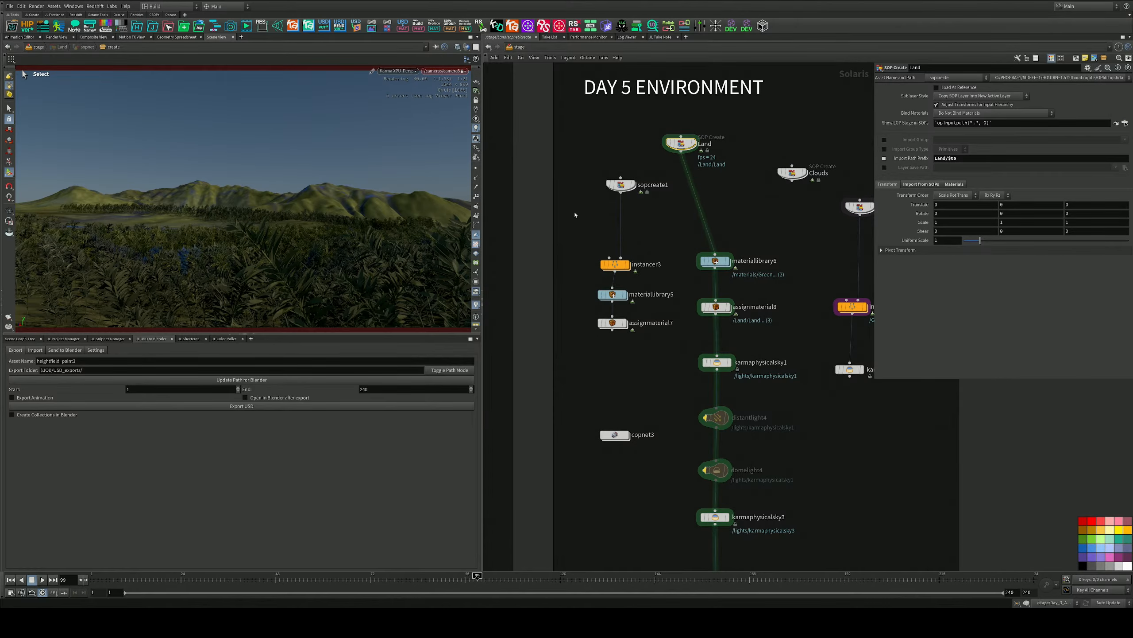
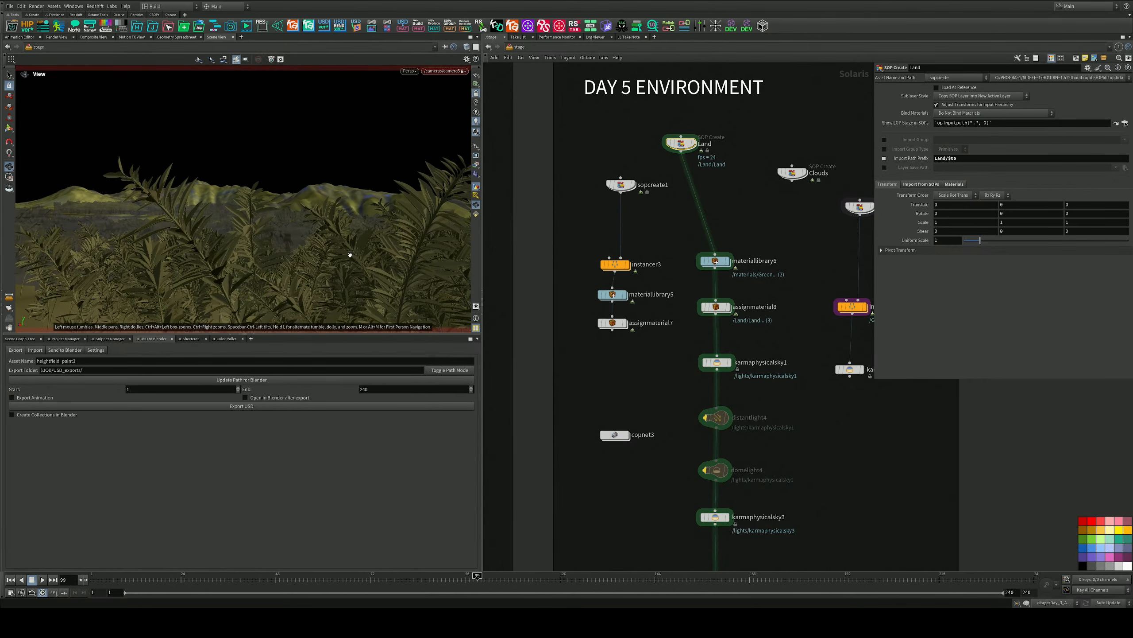
Reframe camera5 beside a tall foreground plant and set the far value of its clipping range to 1000
drag(350, 255, 147, 253)
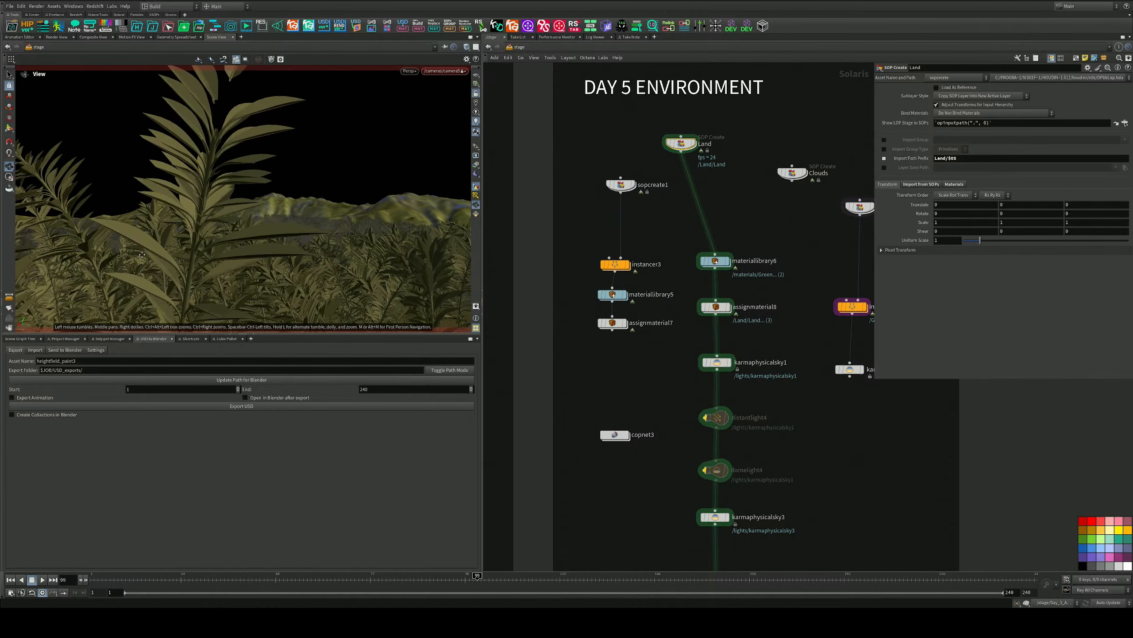
middle_drag(147, 253, 129, 261)
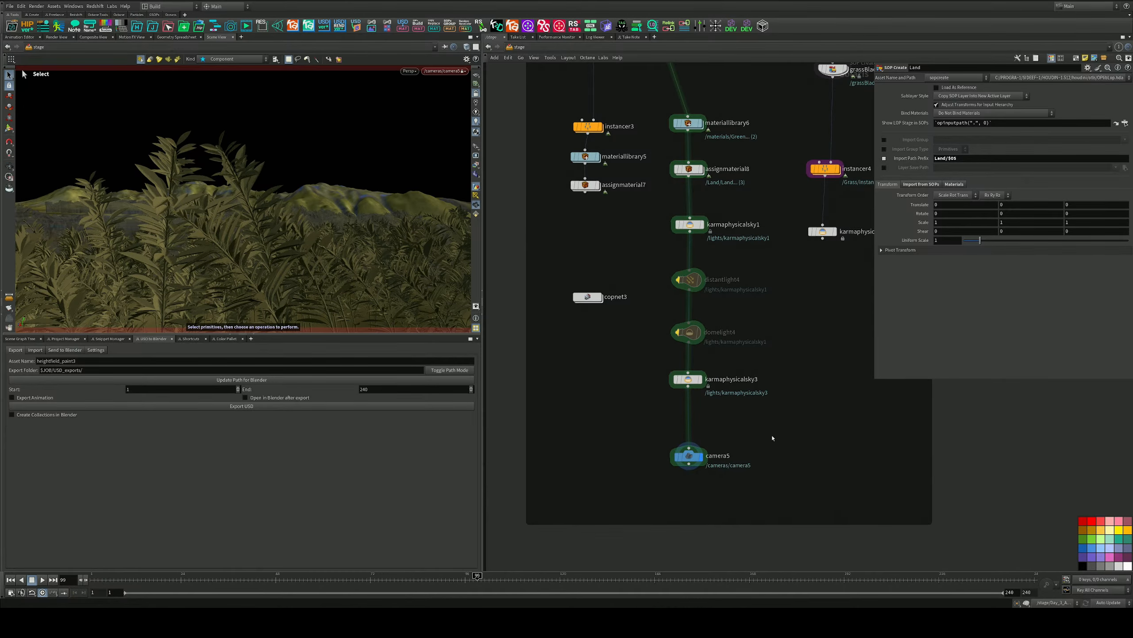
drag(784, 430, 659, 488)
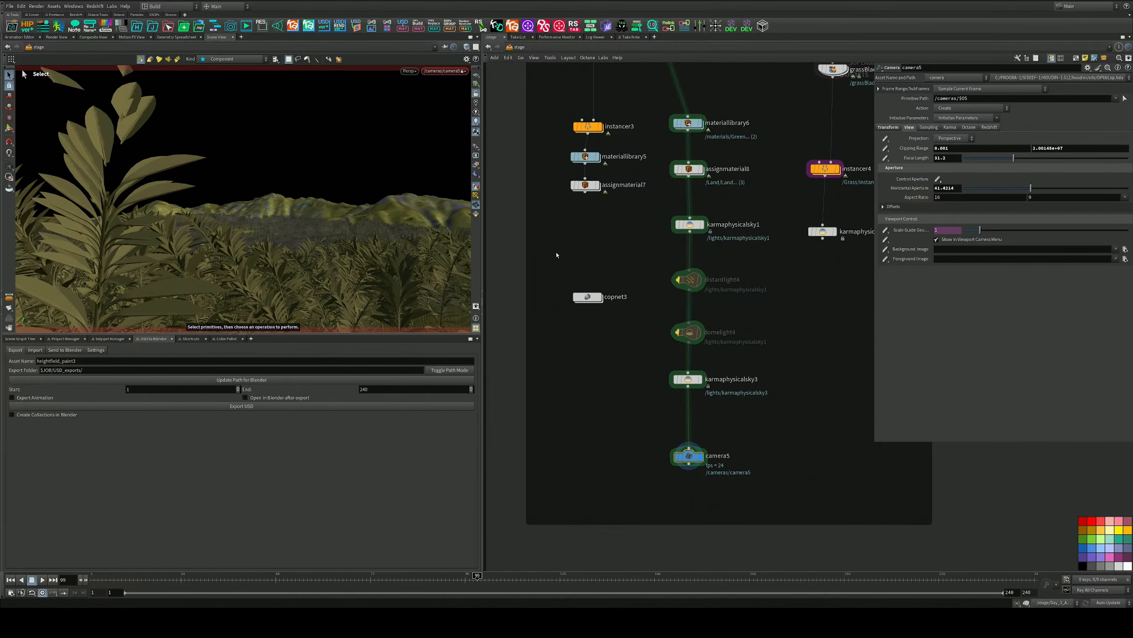
double_click(1073, 148)
text(1000)
key(Return)
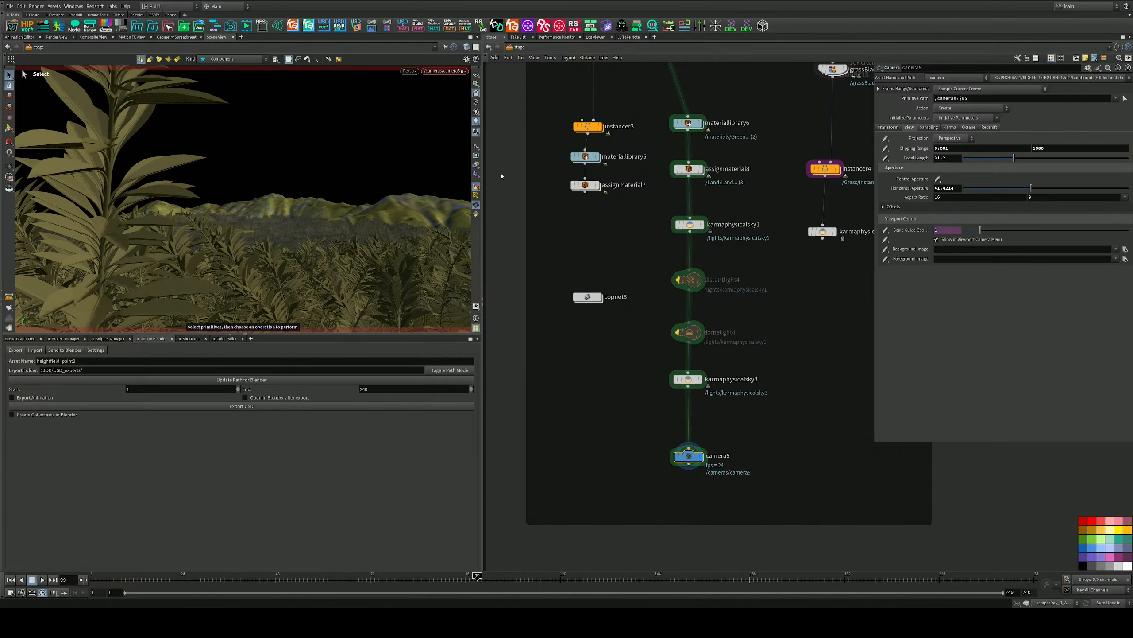
Save the scene and render the camera5 view with Karma XPU in the viewport
key(ctrl+s)
click(410, 71)
click(413, 118)
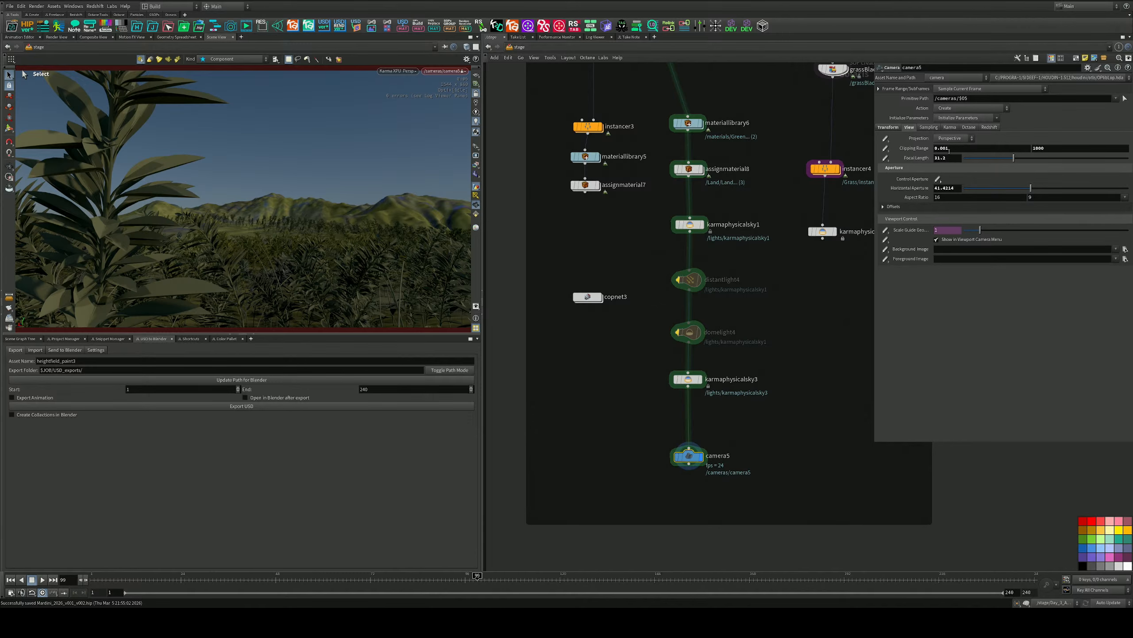
Find camera5's sampling settings and set the F-stop to 1.5 for depth of field
click(929, 127)
click(950, 127)
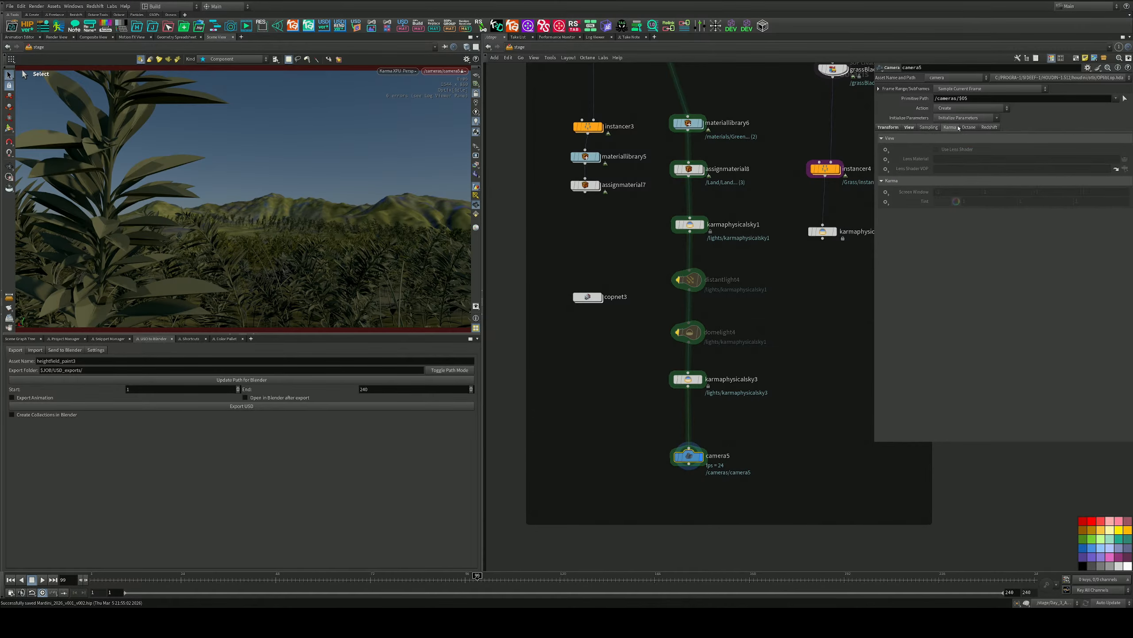
click(928, 127)
click(969, 127)
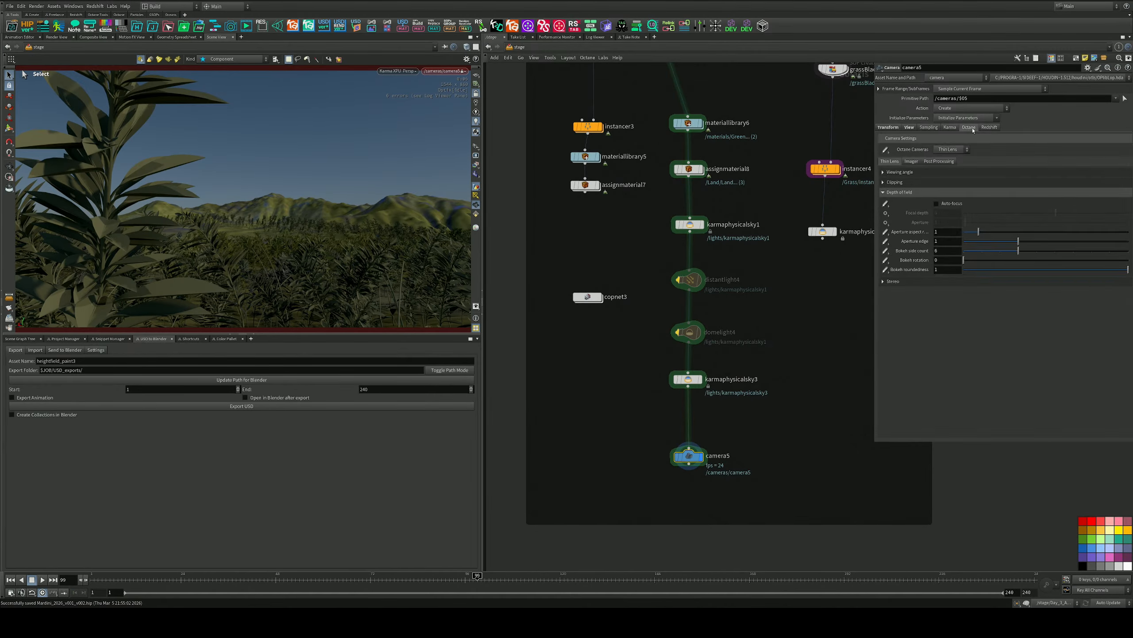
click(951, 127)
click(928, 127)
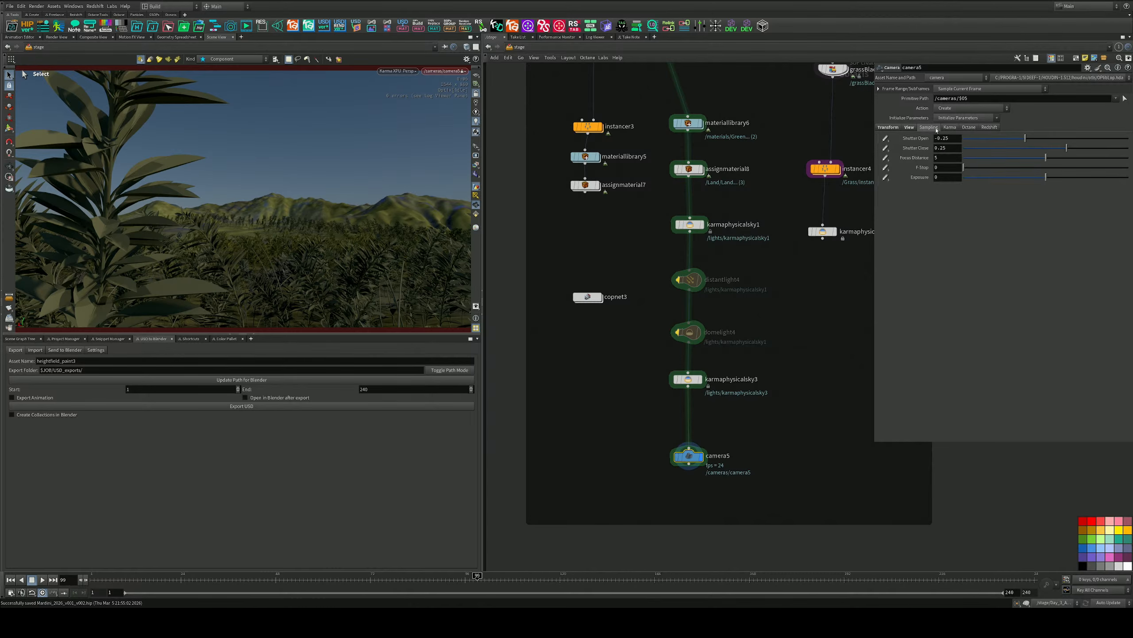
drag(880, 169, 881, 170)
text(1.5)
key(Return)
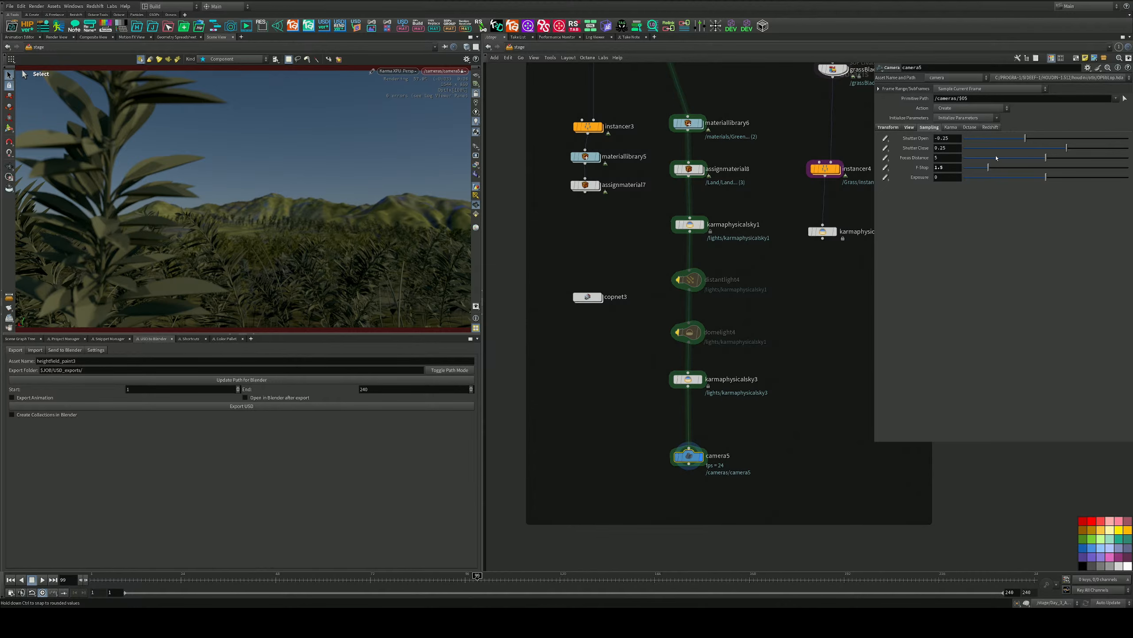
Set camera5's focus distance to 2.11 and its F-stop to 4.5
drag(997, 158, 999, 158)
click(945, 167)
text(4.)
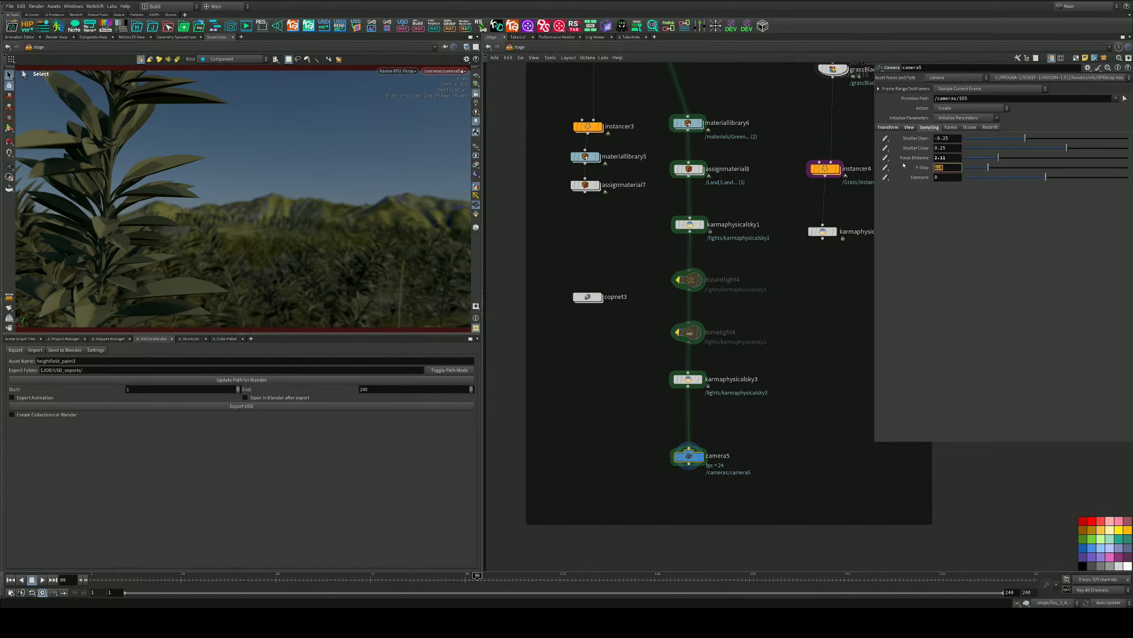
key(Return)
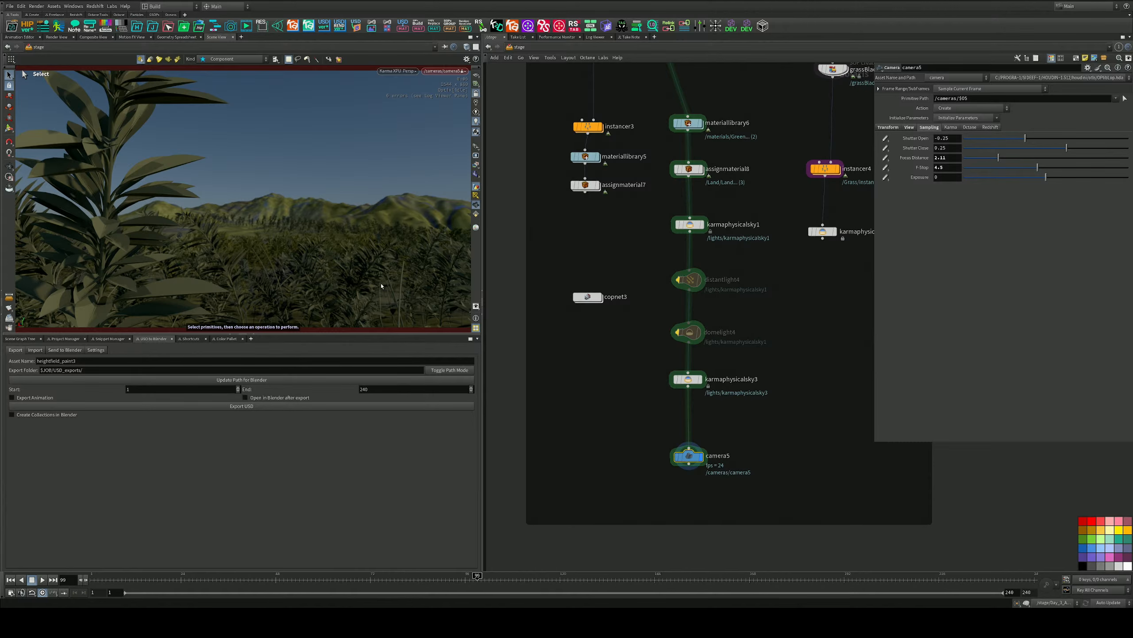
Switch the viewport renderer to Houdini VK and save the scene
click(397, 71)
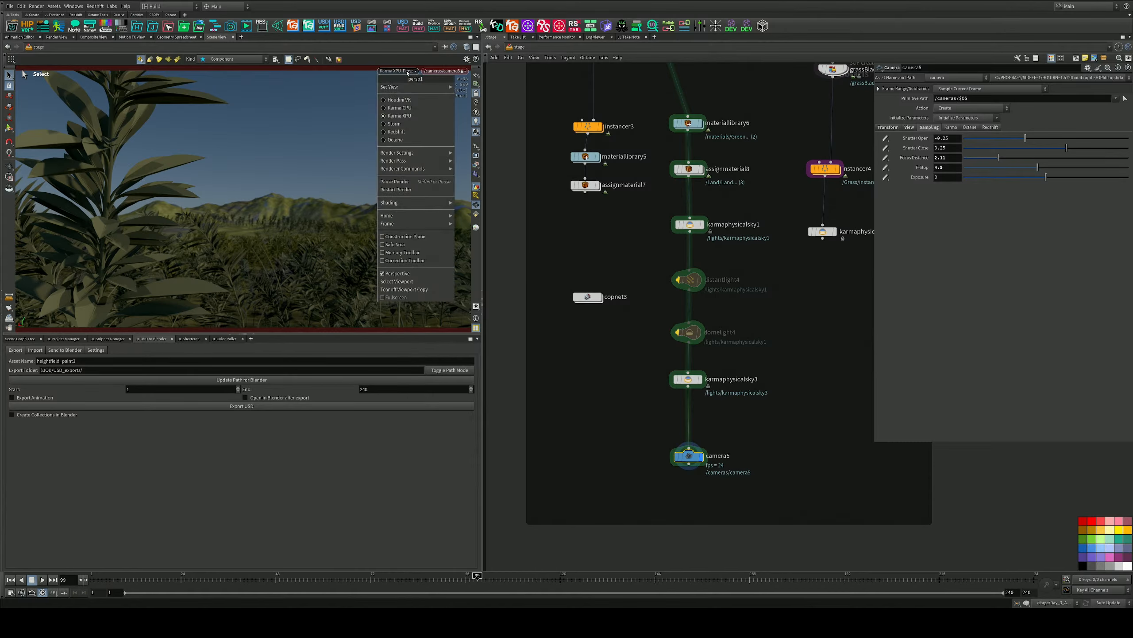
click(402, 101)
middle_drag(757, 249, 739, 283)
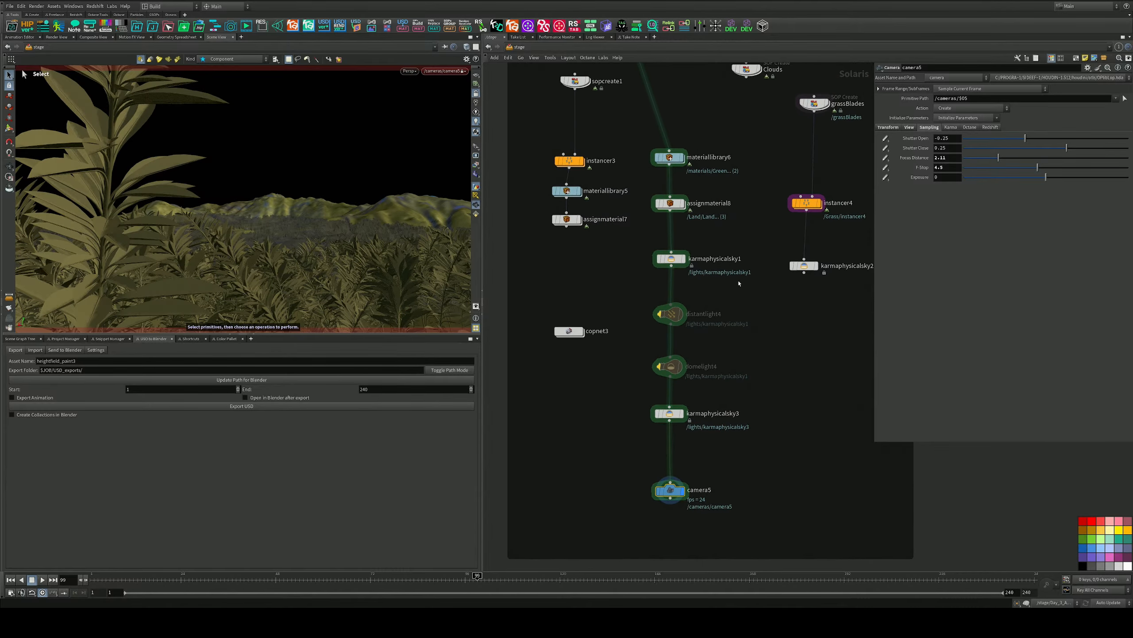
key(ctrl+s)
Insert a Merge node on the wire between Land and materiallibrary6
middle_drag(759, 143, 739, 261)
scroll(734, 235, up, 2)
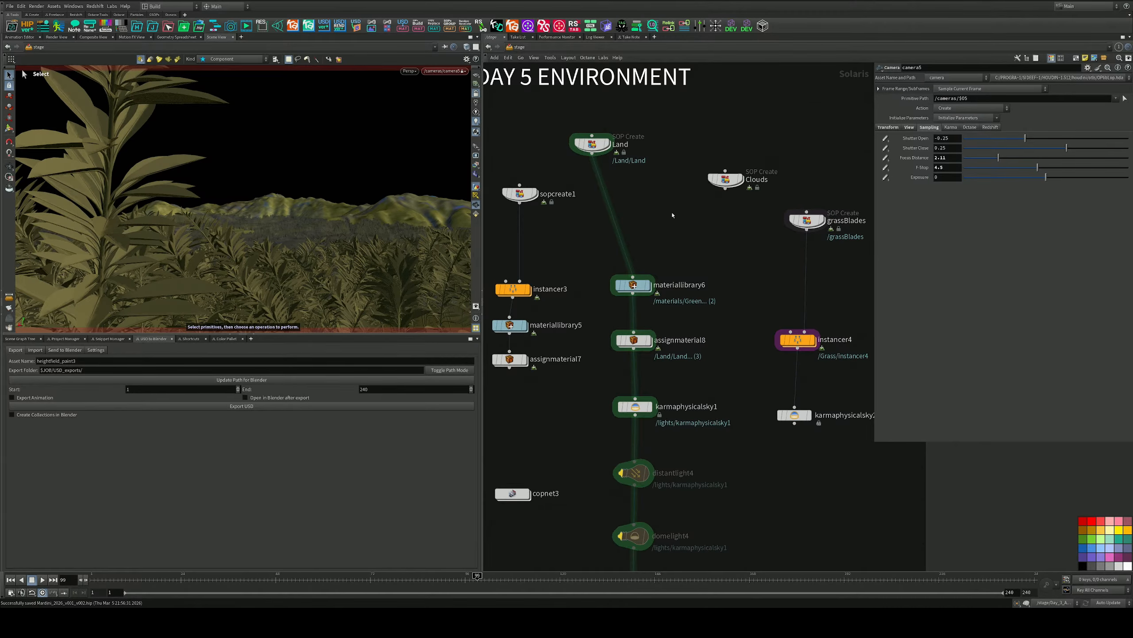
key(Tab)
text(sop)
key(Return)
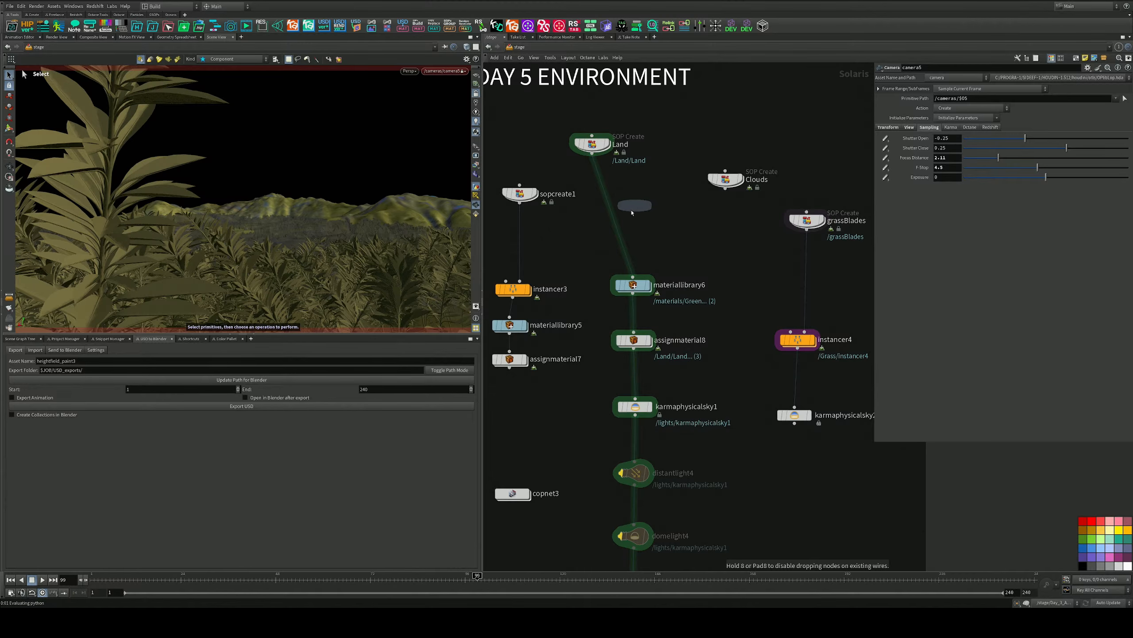
drag(632, 212, 624, 229)
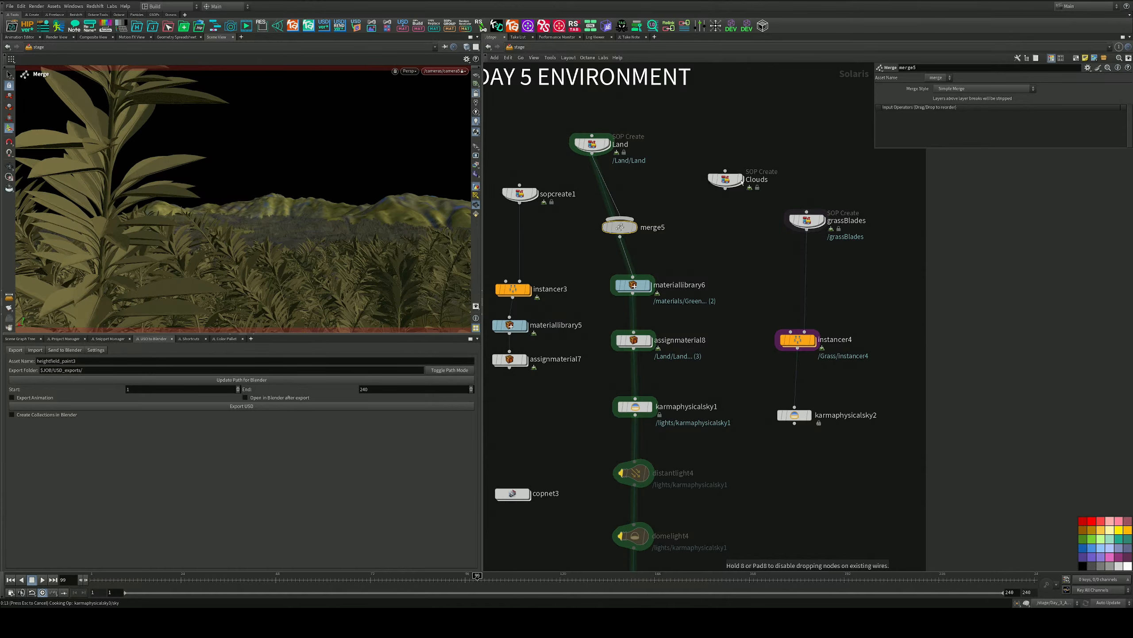
drag(631, 218, 631, 219)
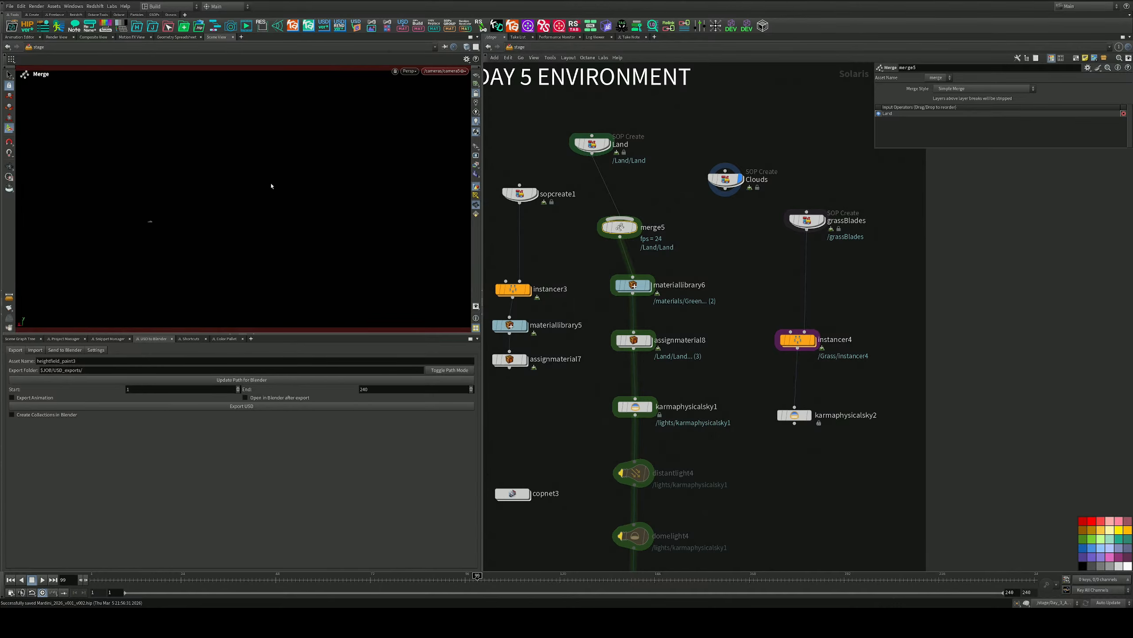
Try uniform scales of 10 and 500 on the Clouds node, settling on 200
click(725, 181)
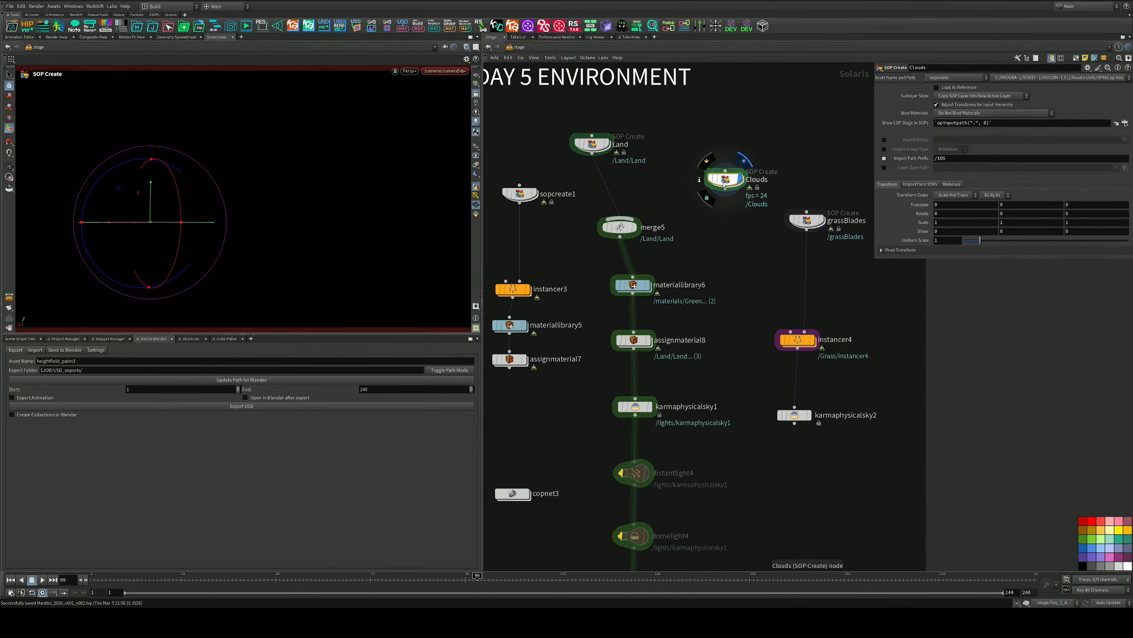
drag(1019, 241, 1127, 240)
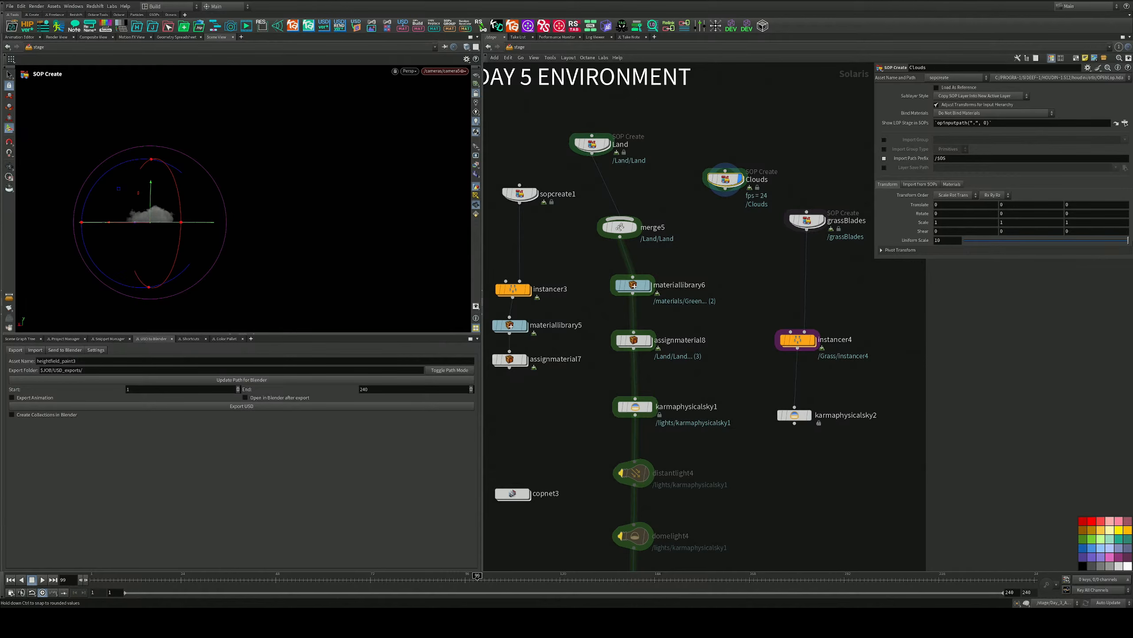
drag(948, 240, 869, 234)
text(500)
key(Return)
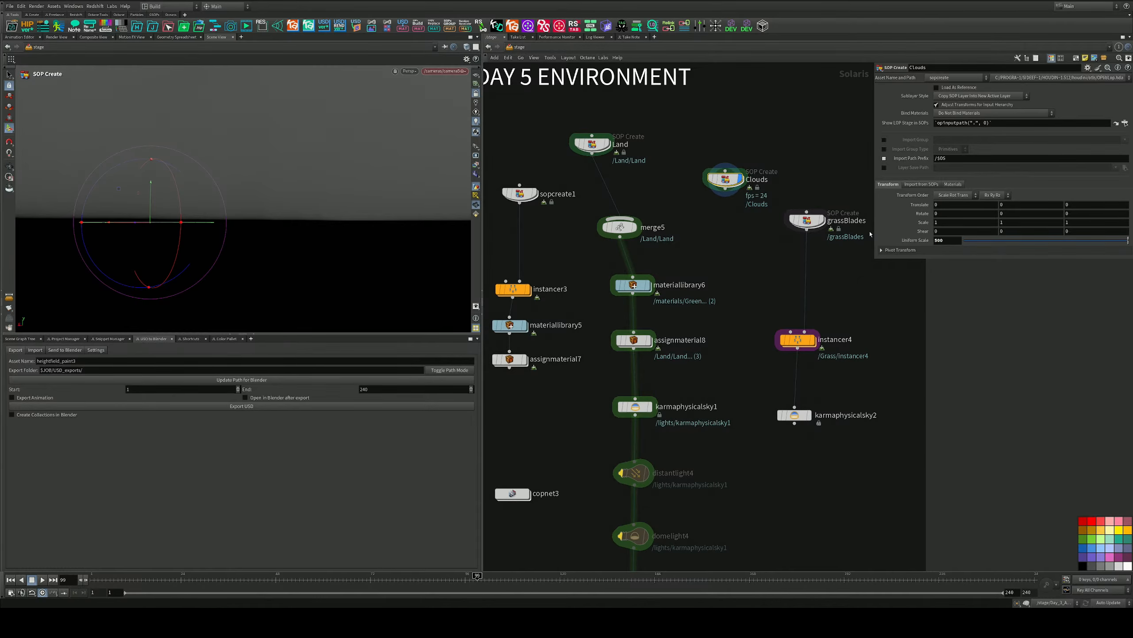
drag(946, 240, 853, 229)
text(20)
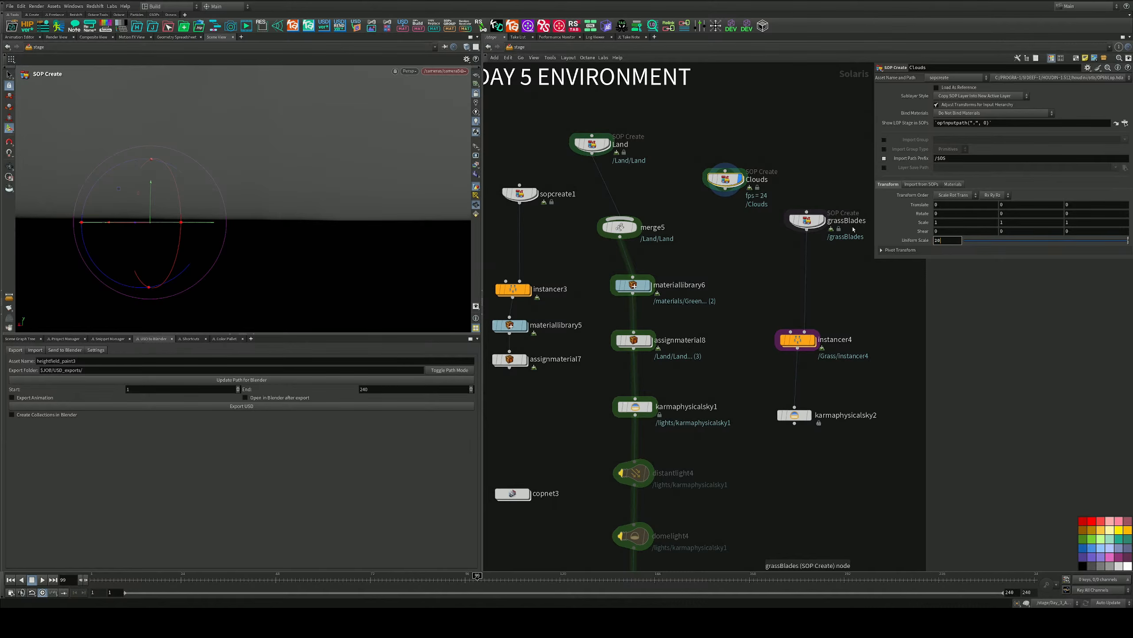
key(Return)
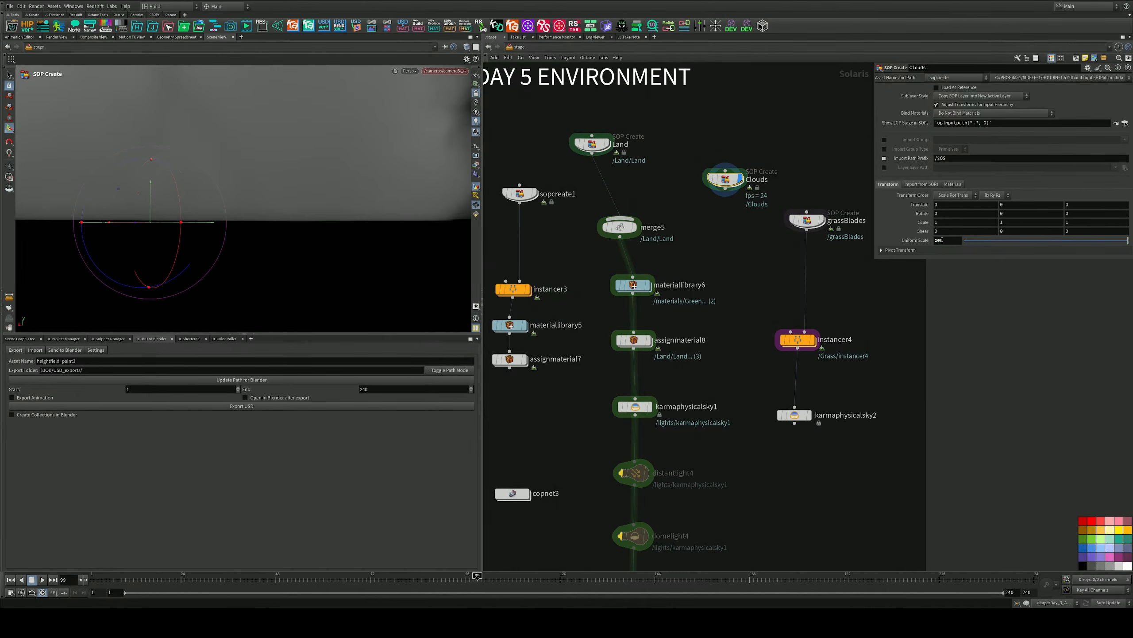
Position the cloud above the mountains at about -446, 88, 331 and rotate it about 86 degrees around Y
drag(121, 198, 455, 219)
drag(422, 179, 398, 176)
drag(379, 167, 288, 165)
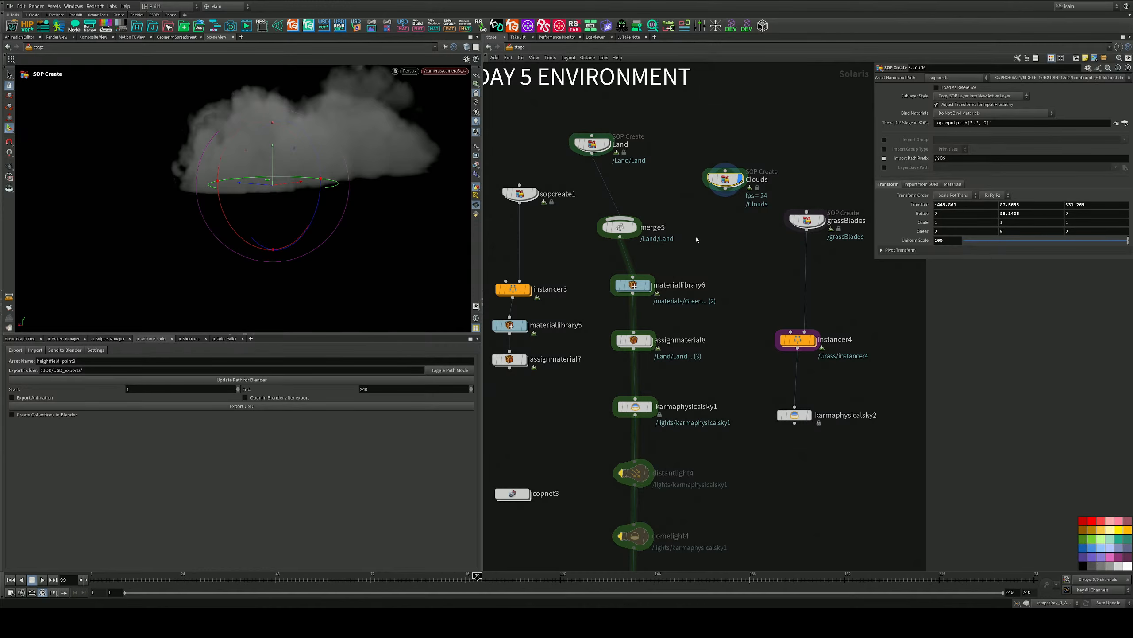
Connect Clouds into merge5 and render the camera view with Karma XPU, hiding the transform handles
drag(726, 196, 637, 231)
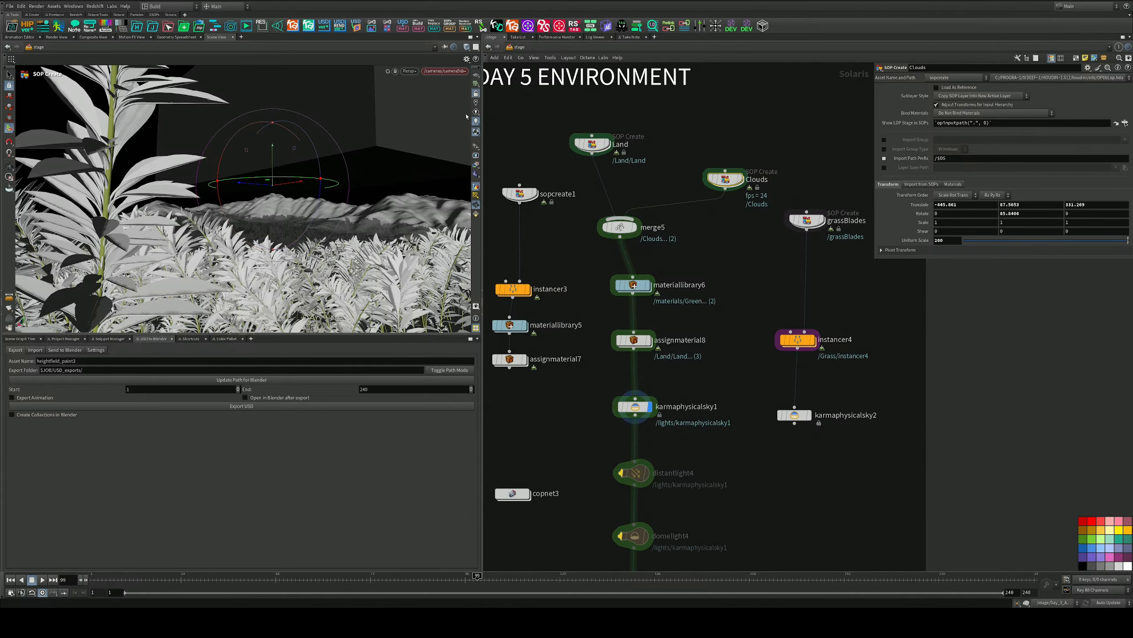
click(410, 71)
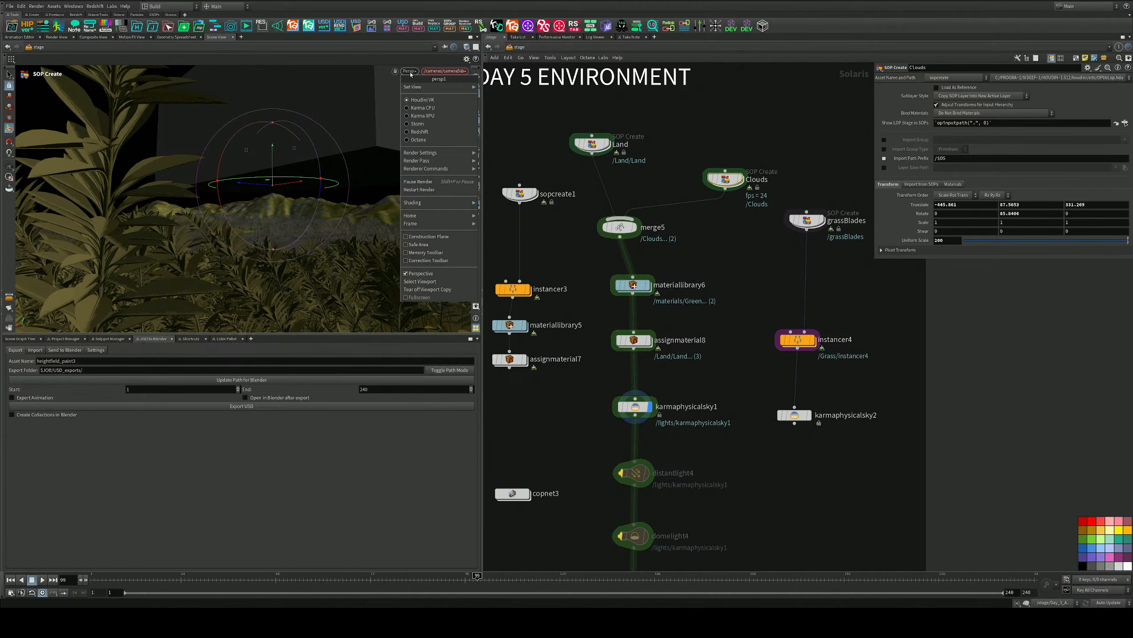
click(421, 116)
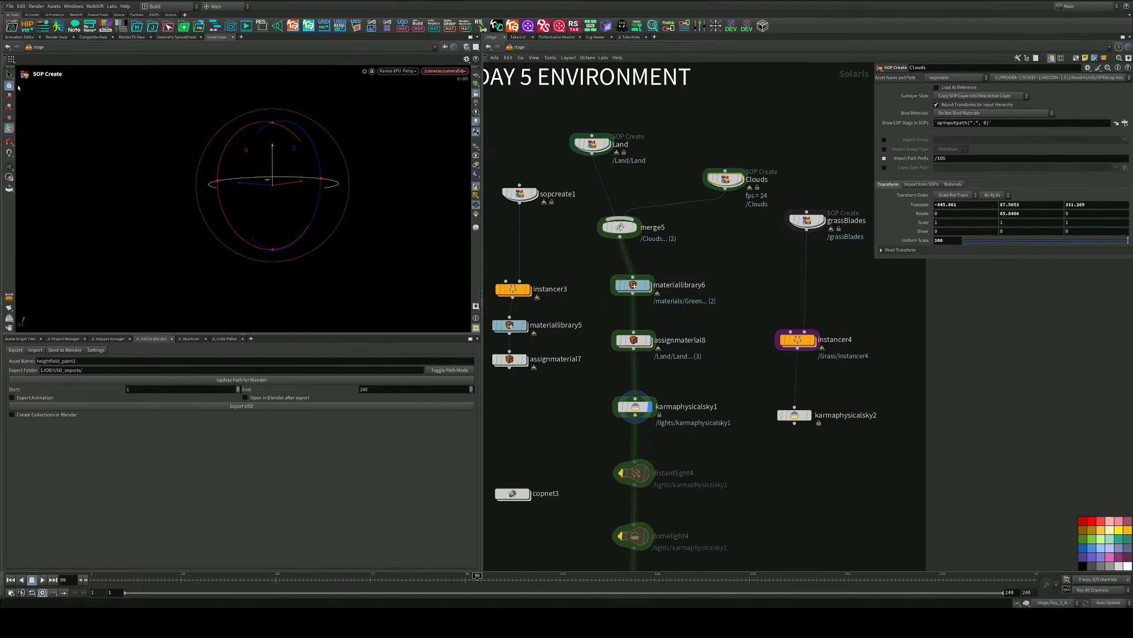
click(10, 74)
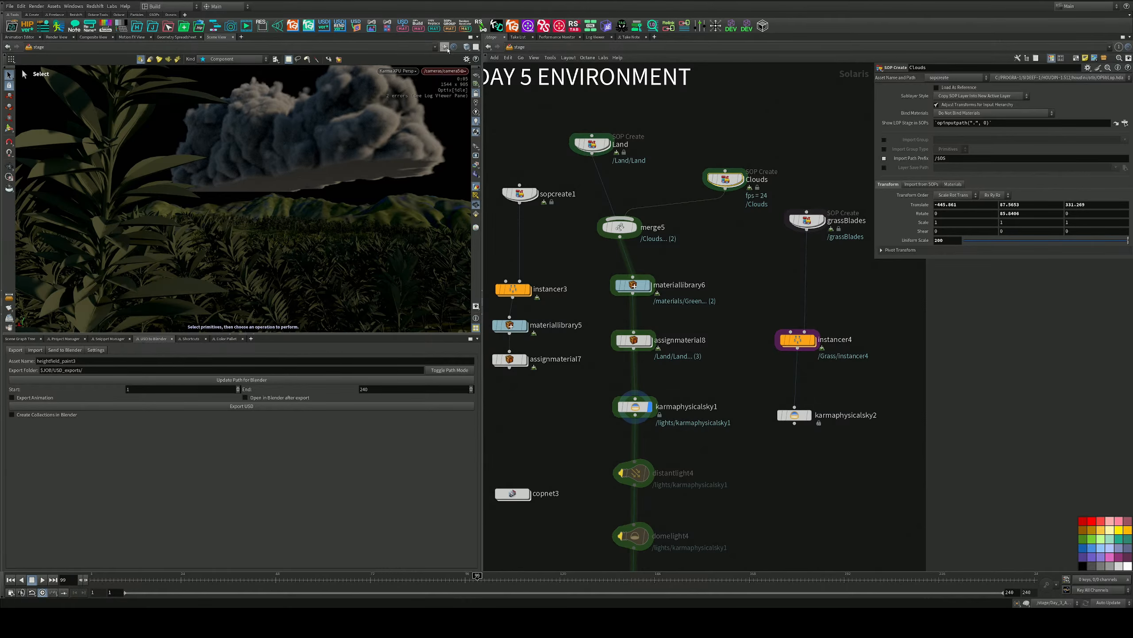
Inside the Clouds network, set the density scale of volumevisualization1 to 2.11 and return to the stage level
double_click(739, 185)
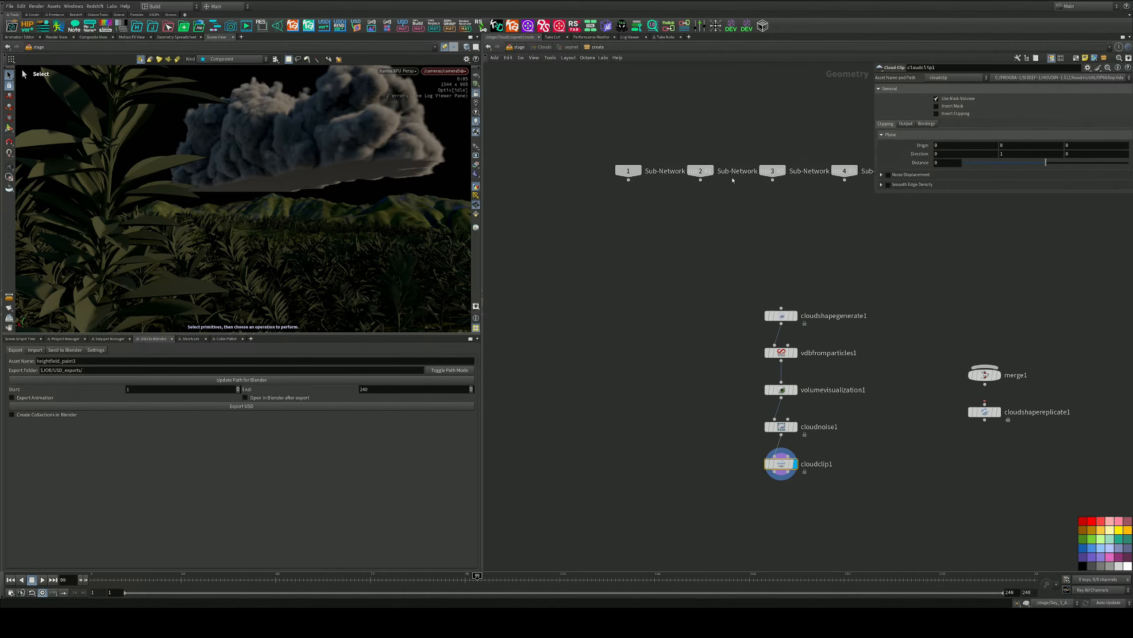
middle_drag(828, 269, 741, 245)
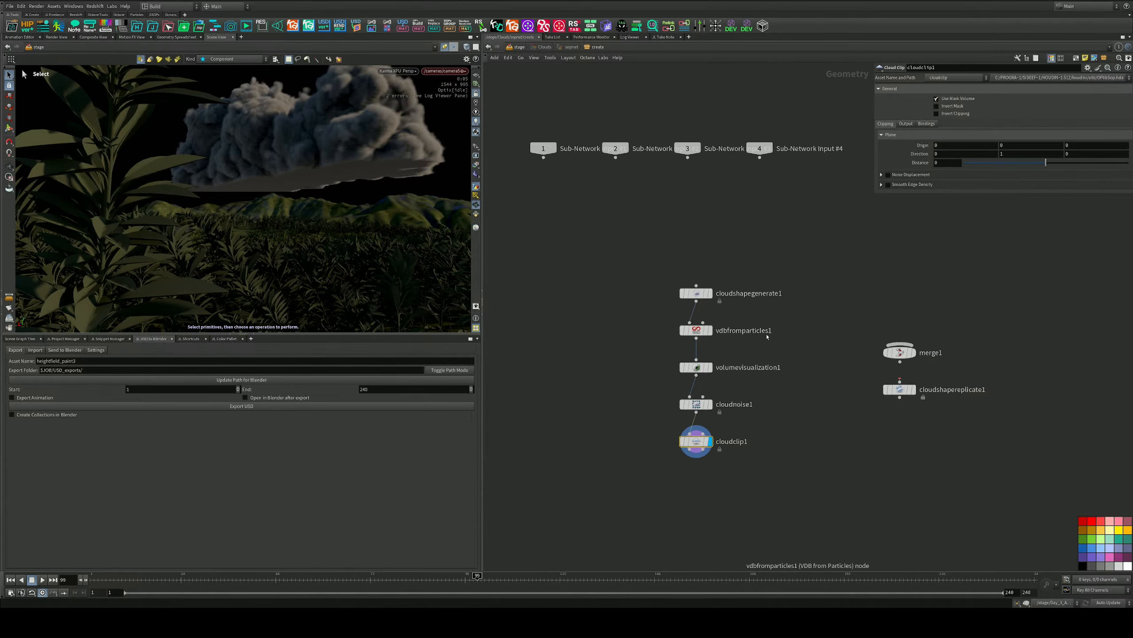
scroll(758, 339, up, 3)
click(651, 386)
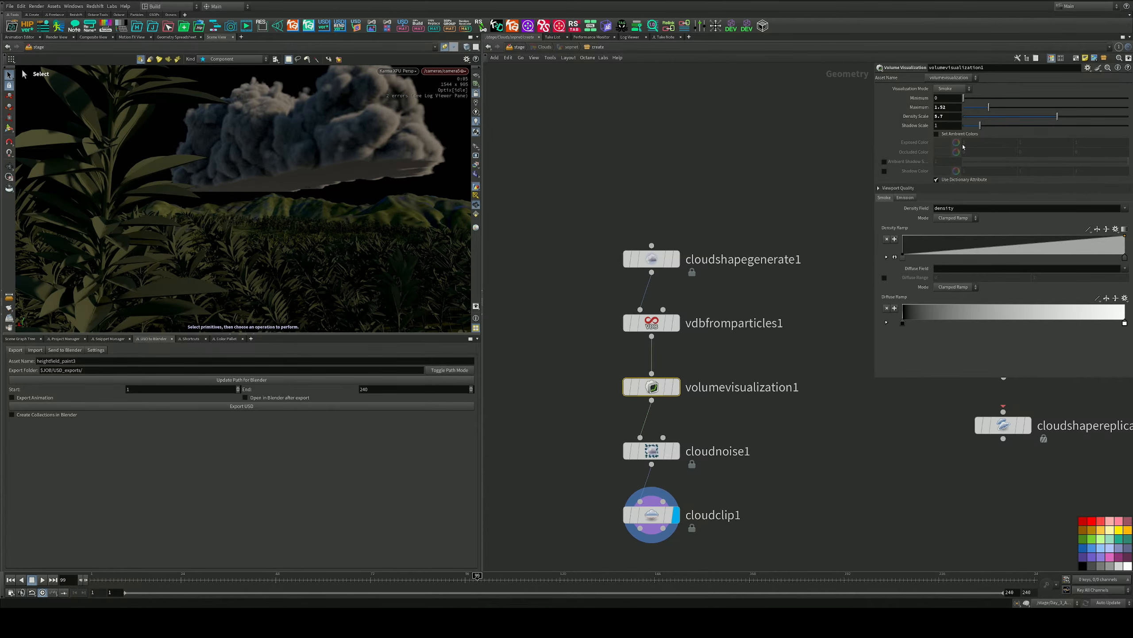
click(985, 116)
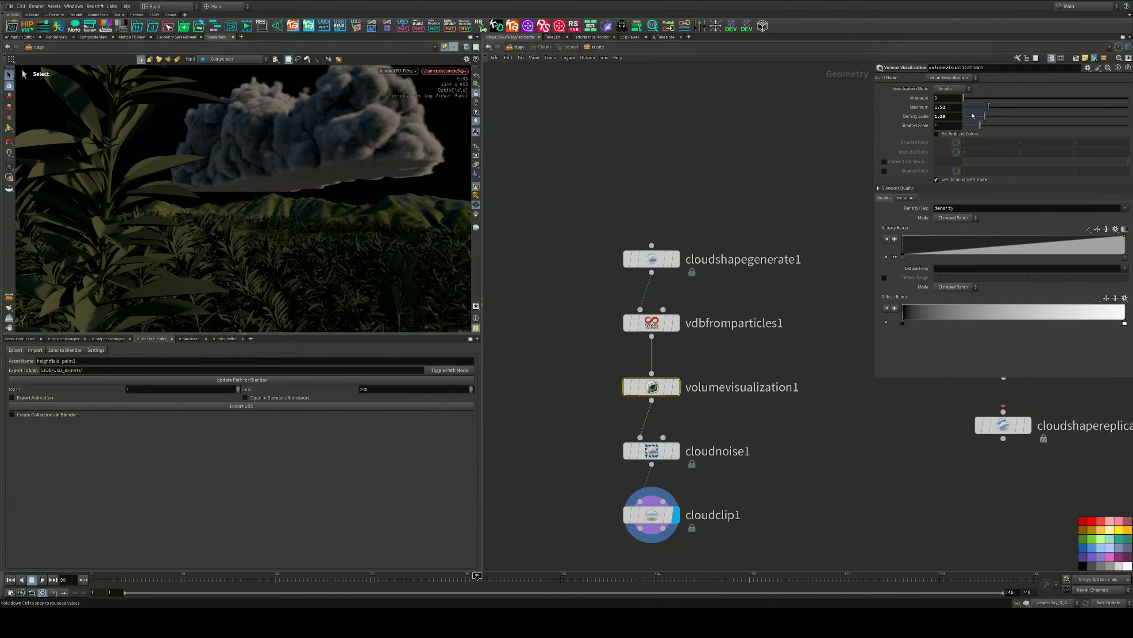
drag(968, 119, 967, 118)
click(996, 116)
click(519, 48)
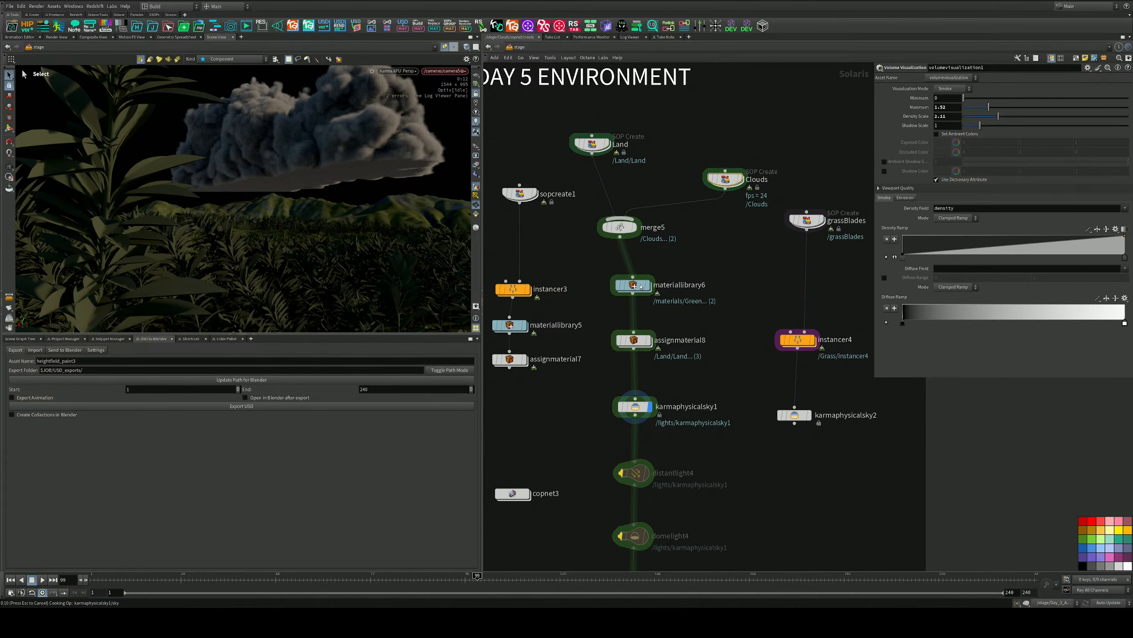
Add a Karma Uniform Volume Material inside materiallibrary6 and place it beside the Green material
double_click(641, 287)
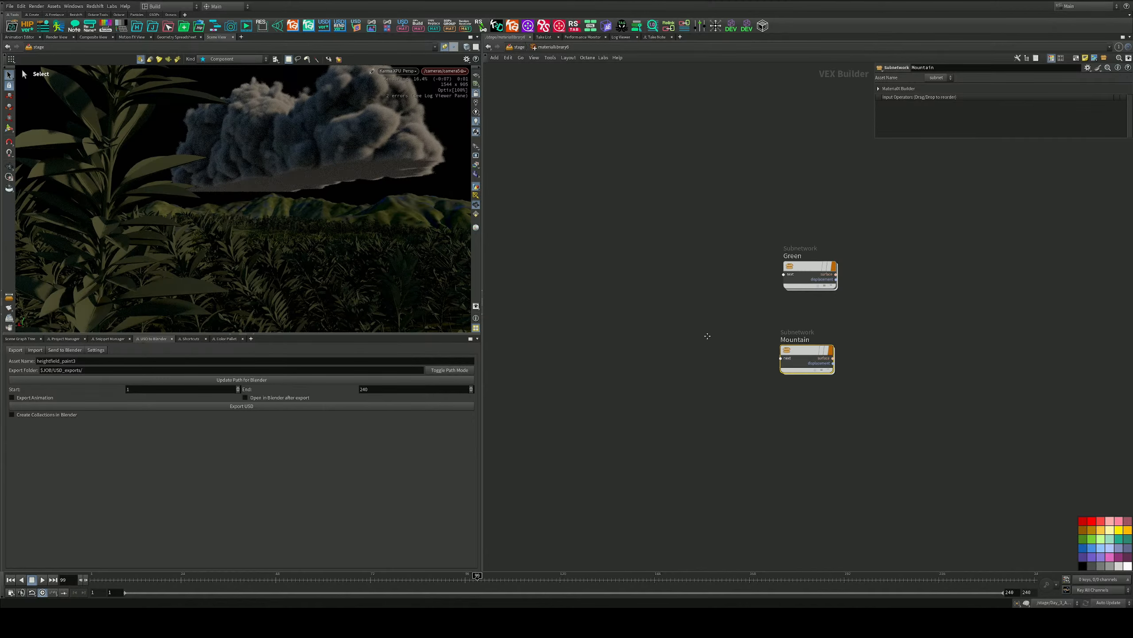
middle_drag(707, 335, 699, 288)
key(Tab)
text(v)
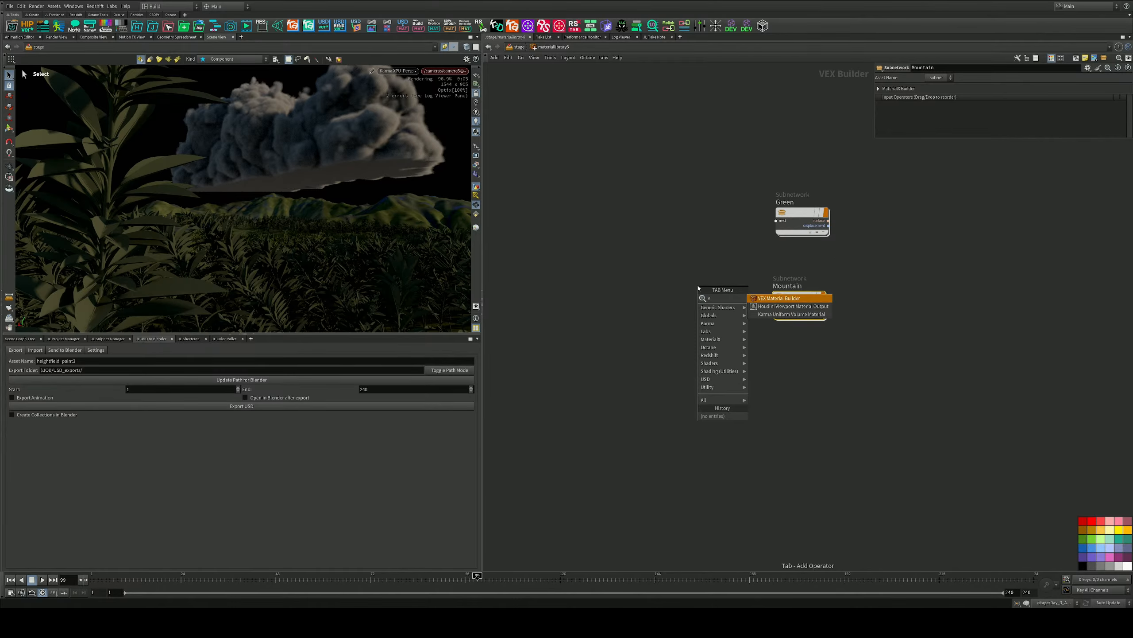
key(Down)
key(Down)
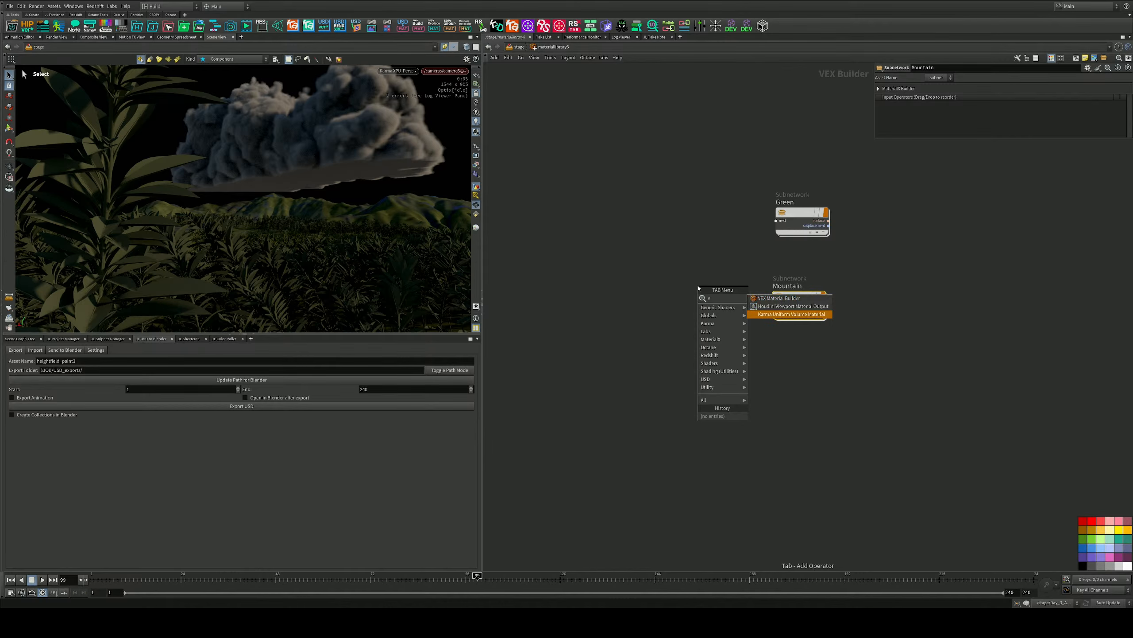
key(Return)
click(760, 360)
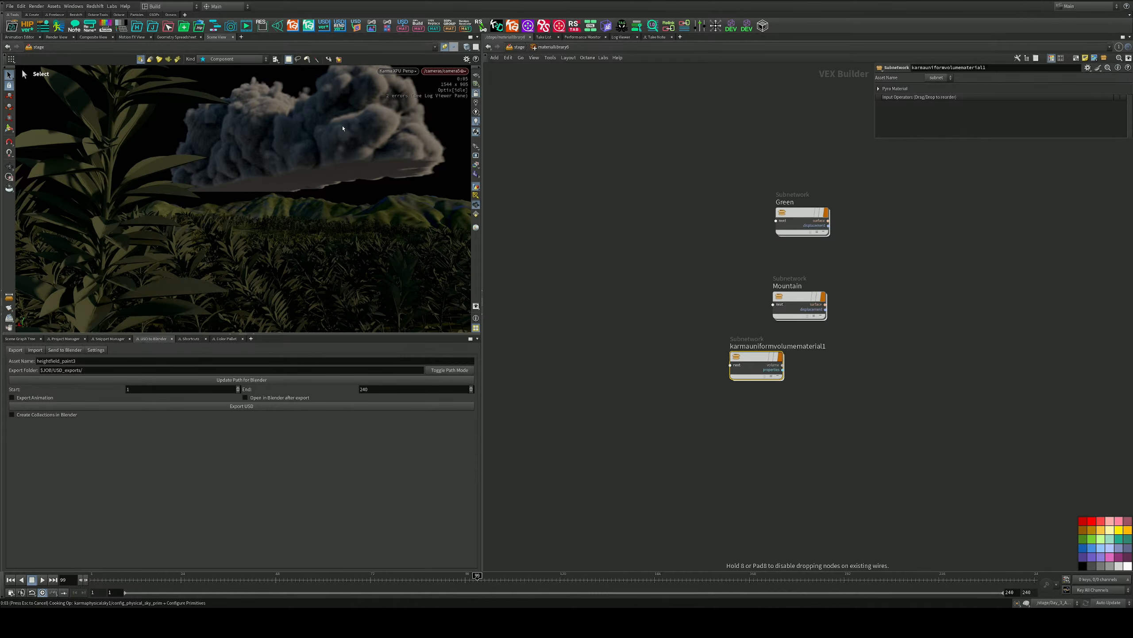
click(609, 179)
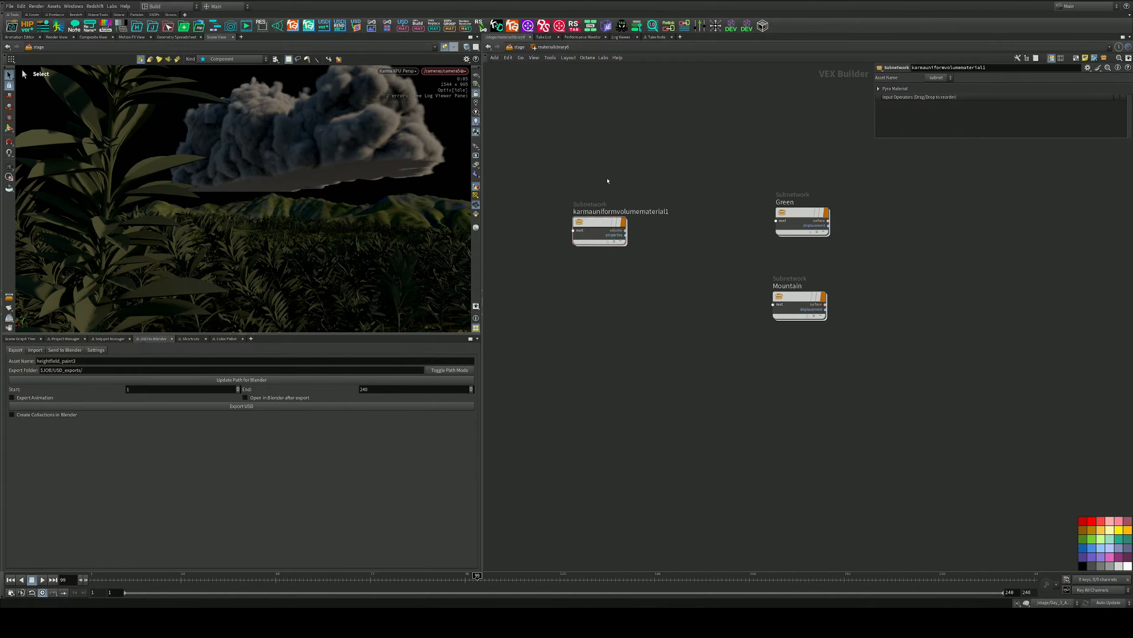
Switch the viewport renderer from Karma XPU to Houdini VK and go up to the stage level
click(397, 71)
click(415, 100)
drag(594, 223, 341, 121)
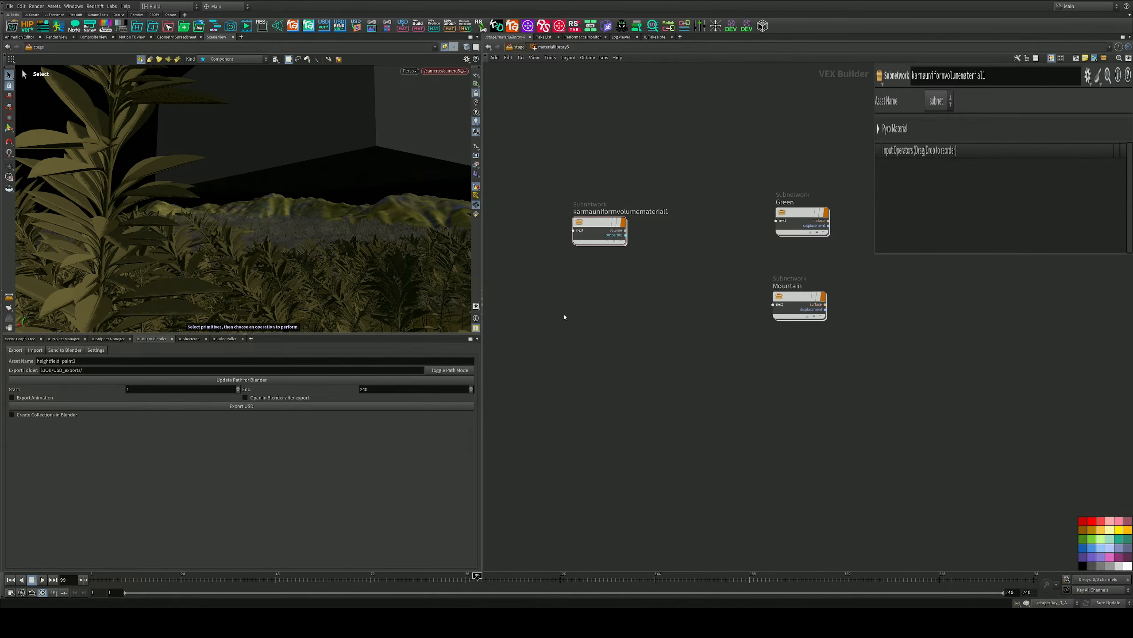
key(u)
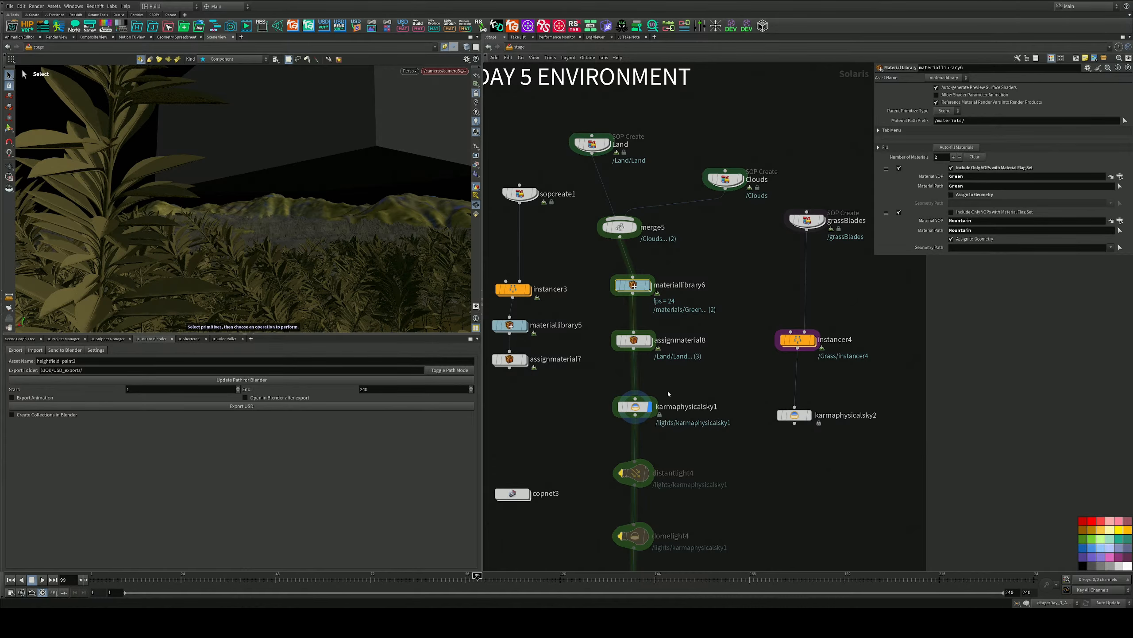
Rename the uniform volume material in materiallibrary6 to Cloud and return to the stage level
double_click(638, 288)
click(621, 212)
drag(671, 211, 373, 172)
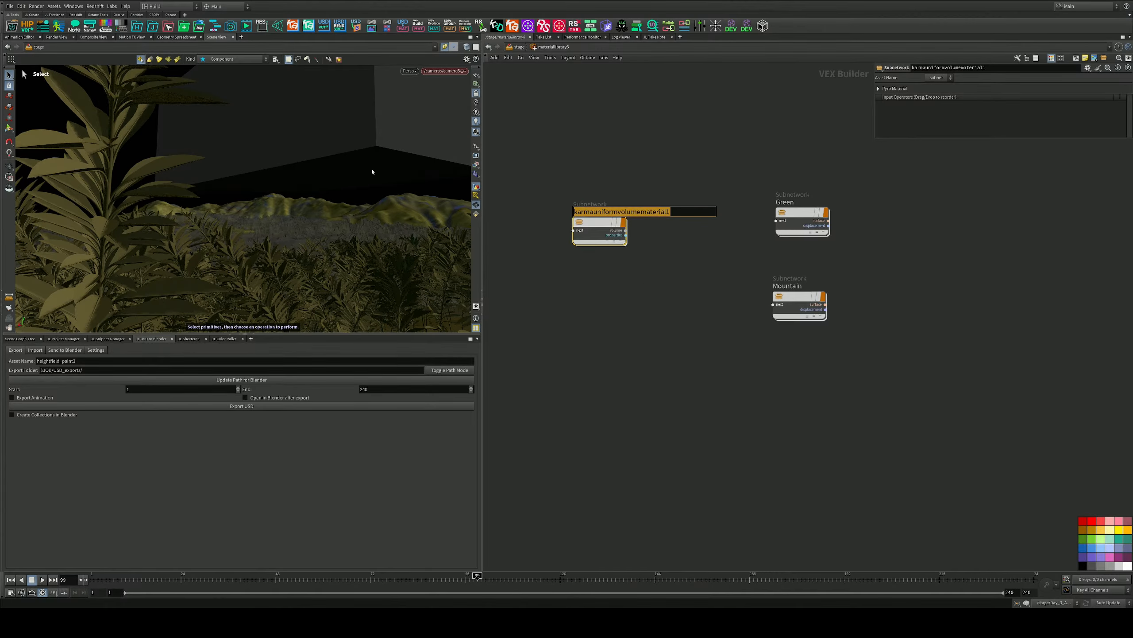
text(Cloud)
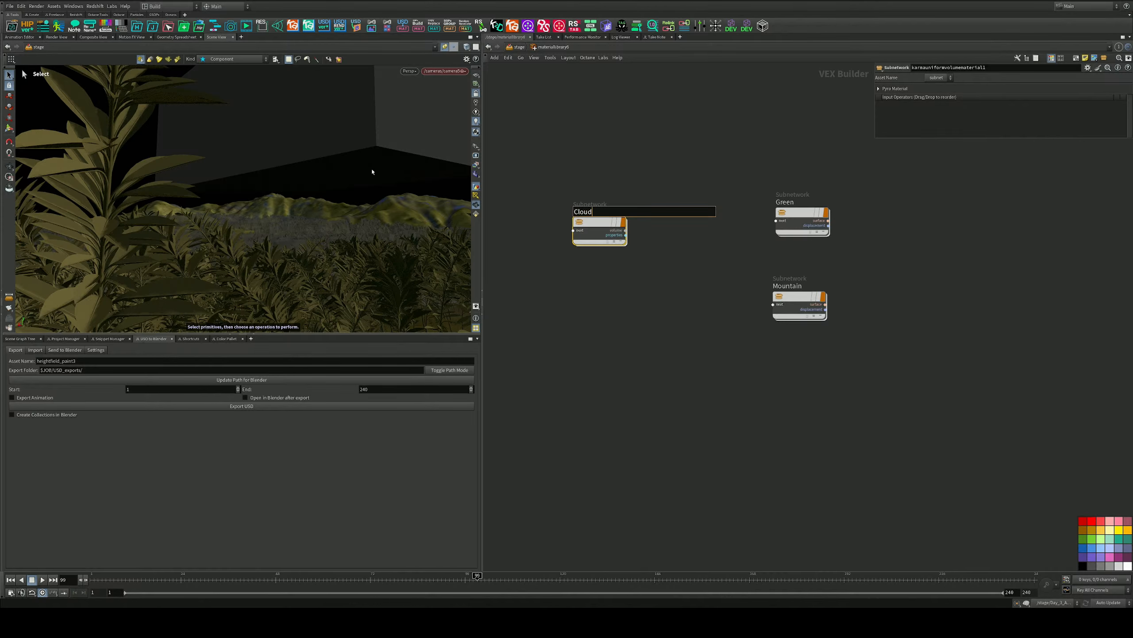
key(Return)
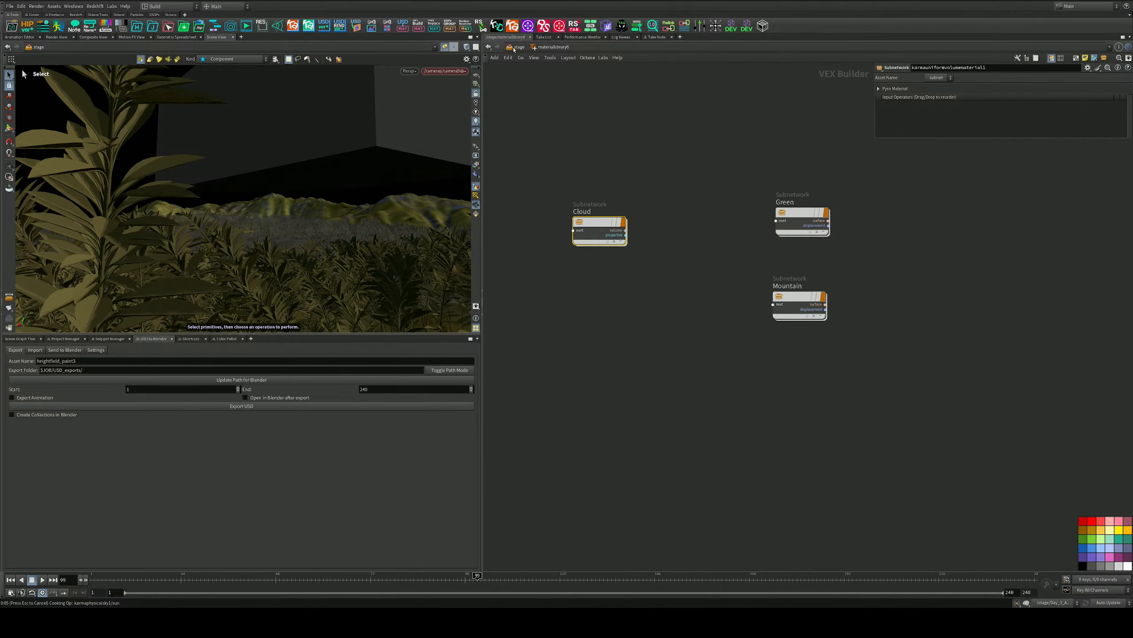
click(513, 48)
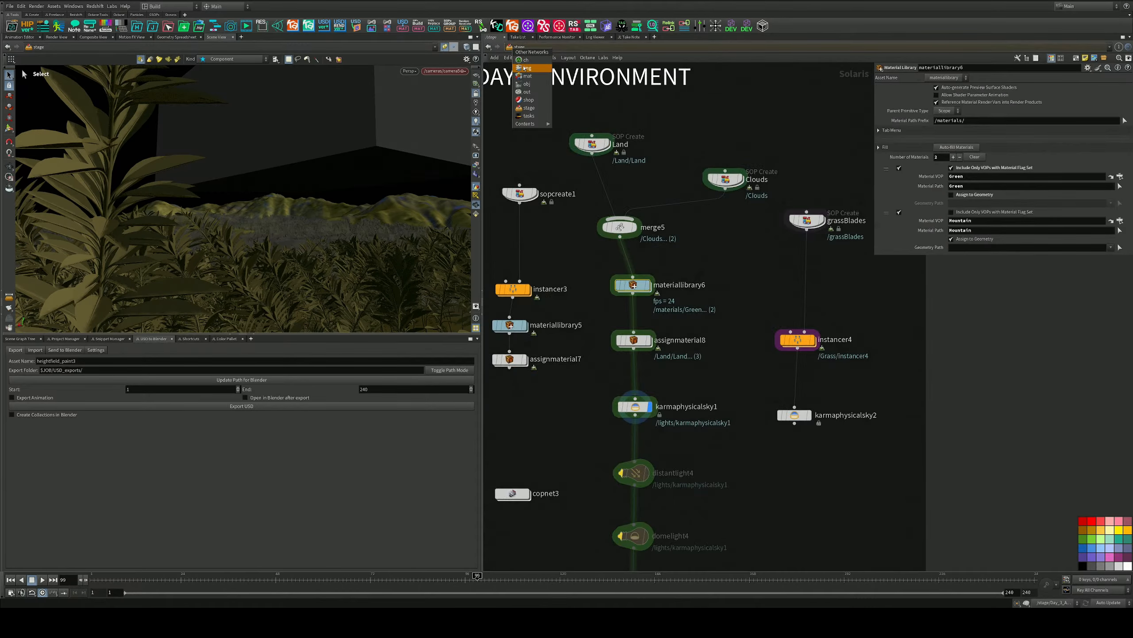
click(684, 136)
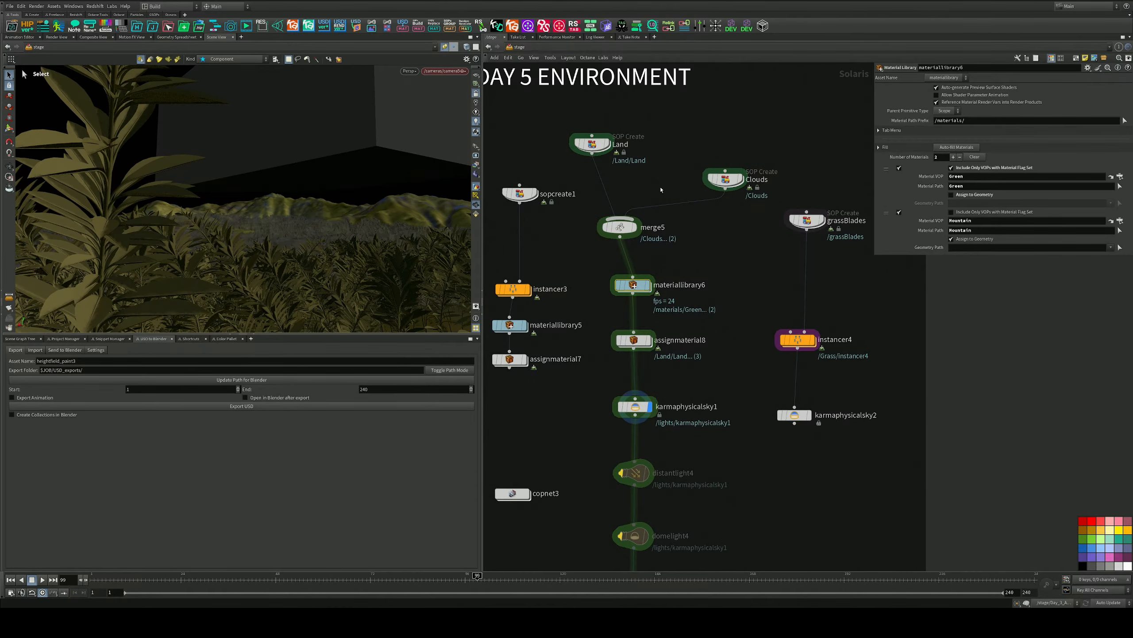
Save the scene and show the scene graph tree with the Land hierarchy for picking primitive paths
key(ctrl+s)
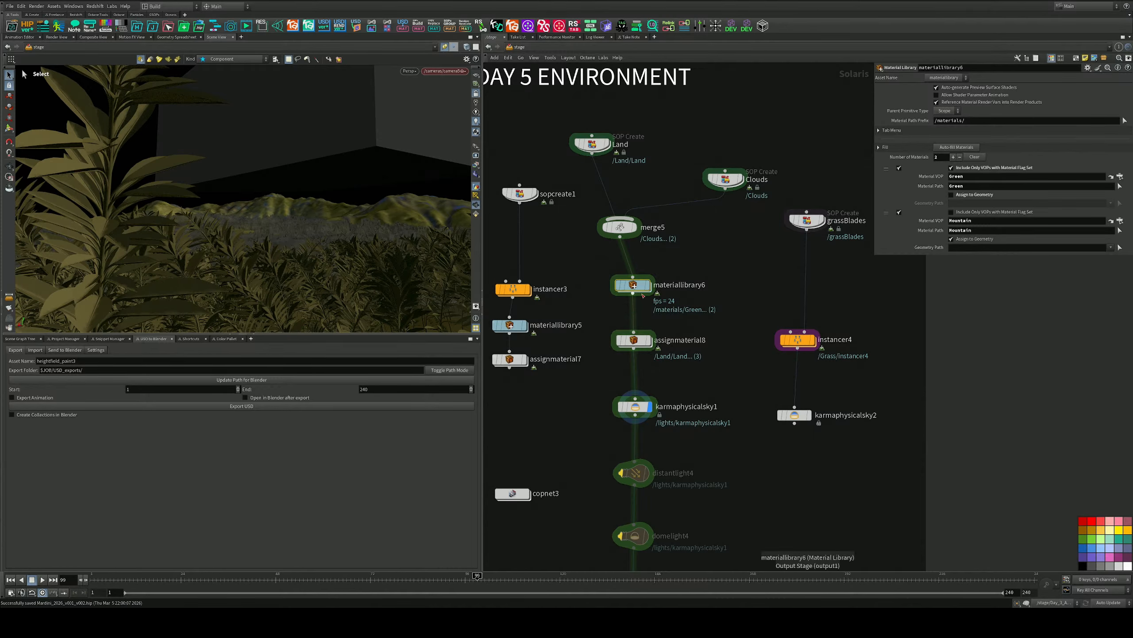
mouse_move(640, 290)
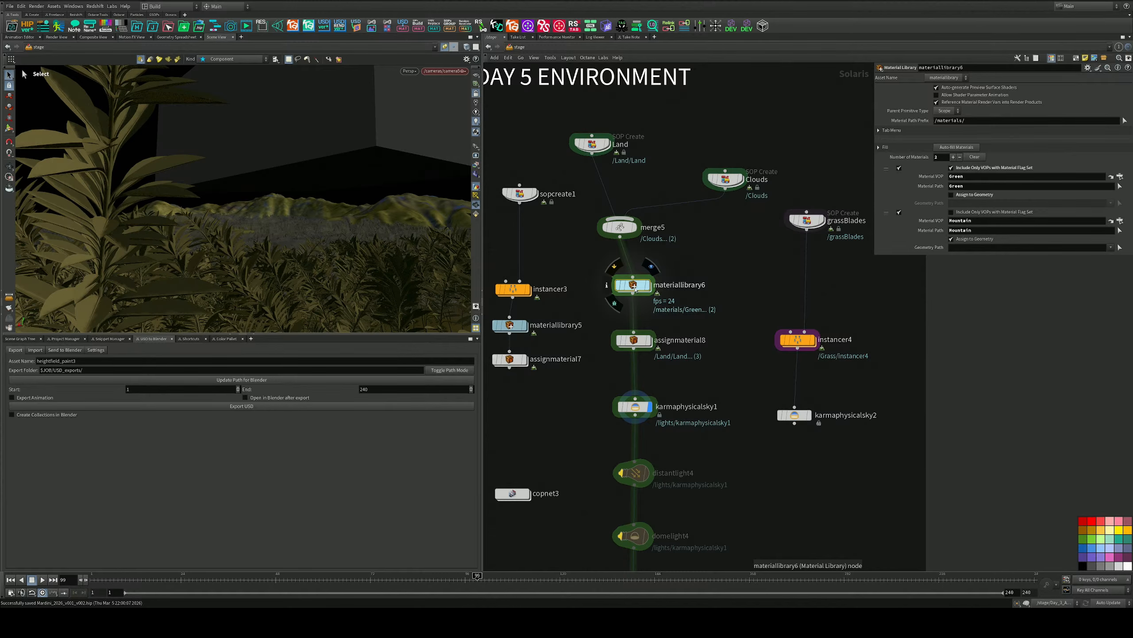
click(20, 338)
click(16, 399)
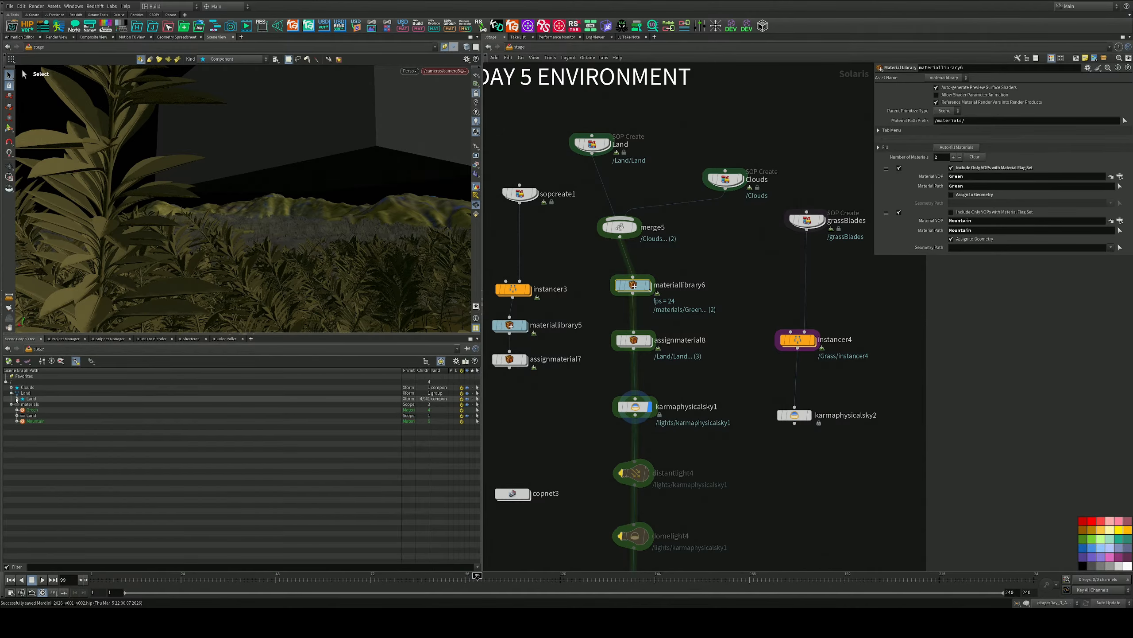
Add two more assignments to assignmaterial8 and set the second one's primitives to /Clouds
click(633, 340)
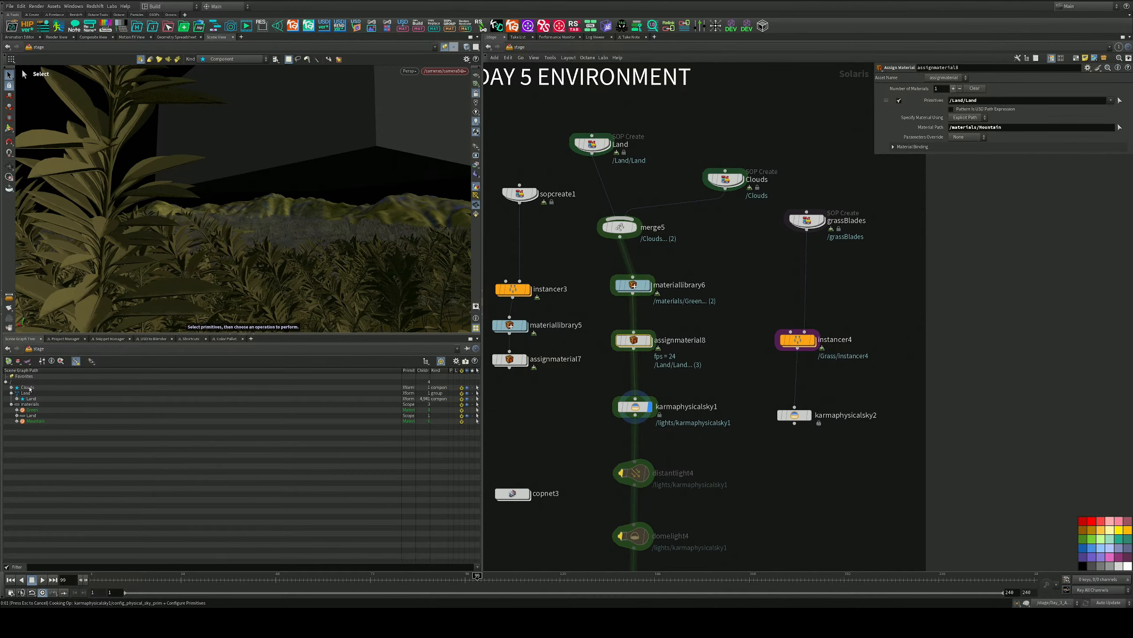
click(953, 88)
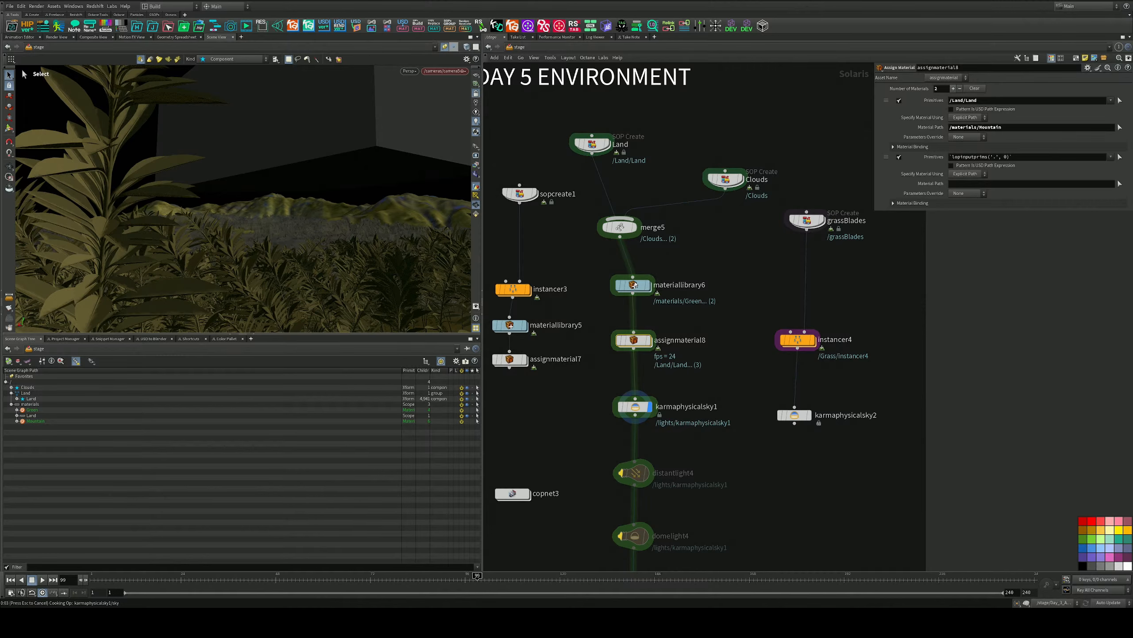
click(953, 88)
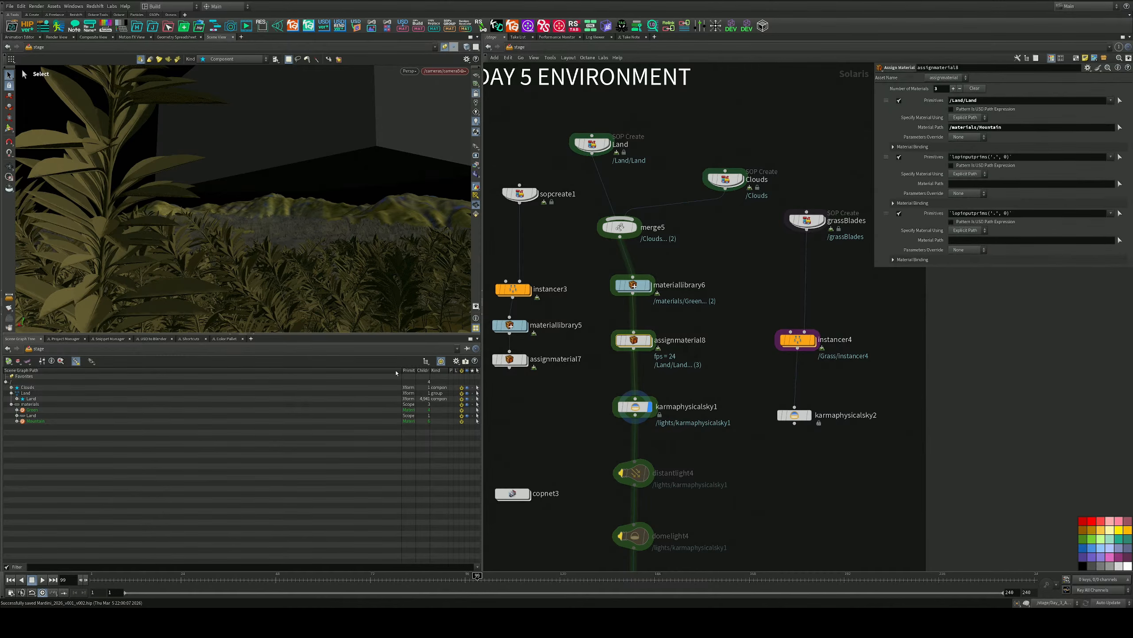
click(27, 387)
drag(1029, 159, 1030, 157)
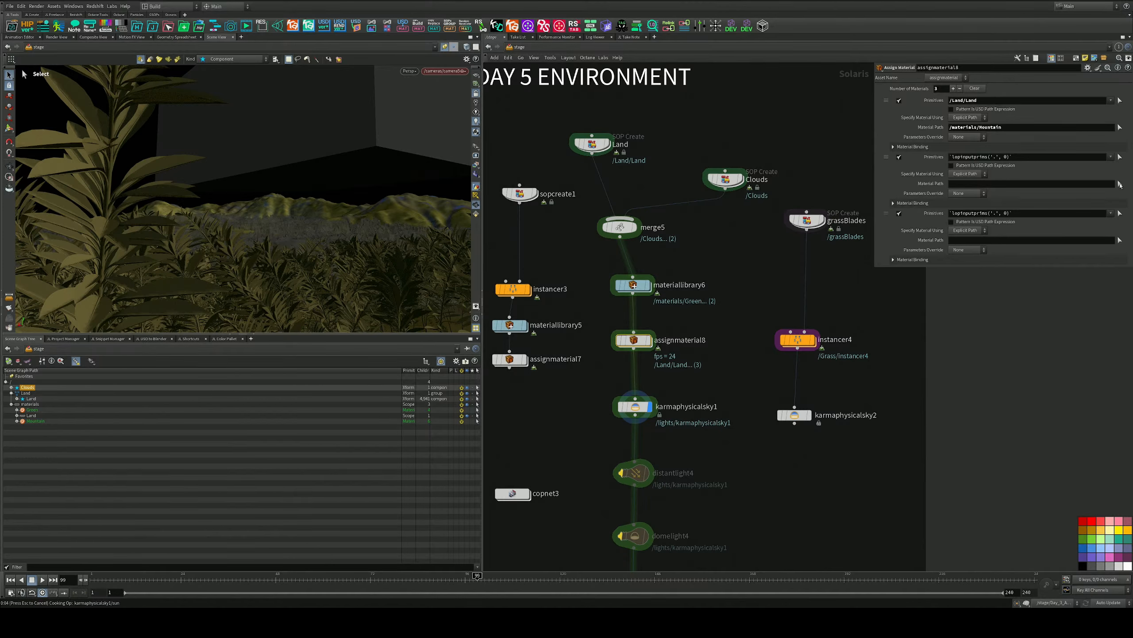
click(1120, 184)
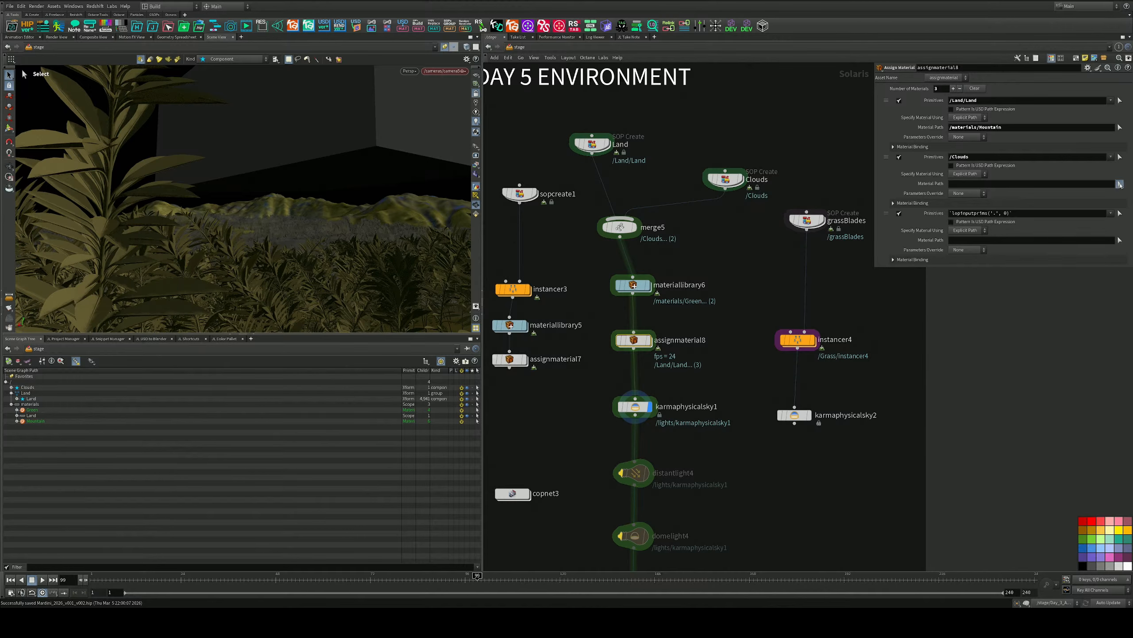
click(950, 134)
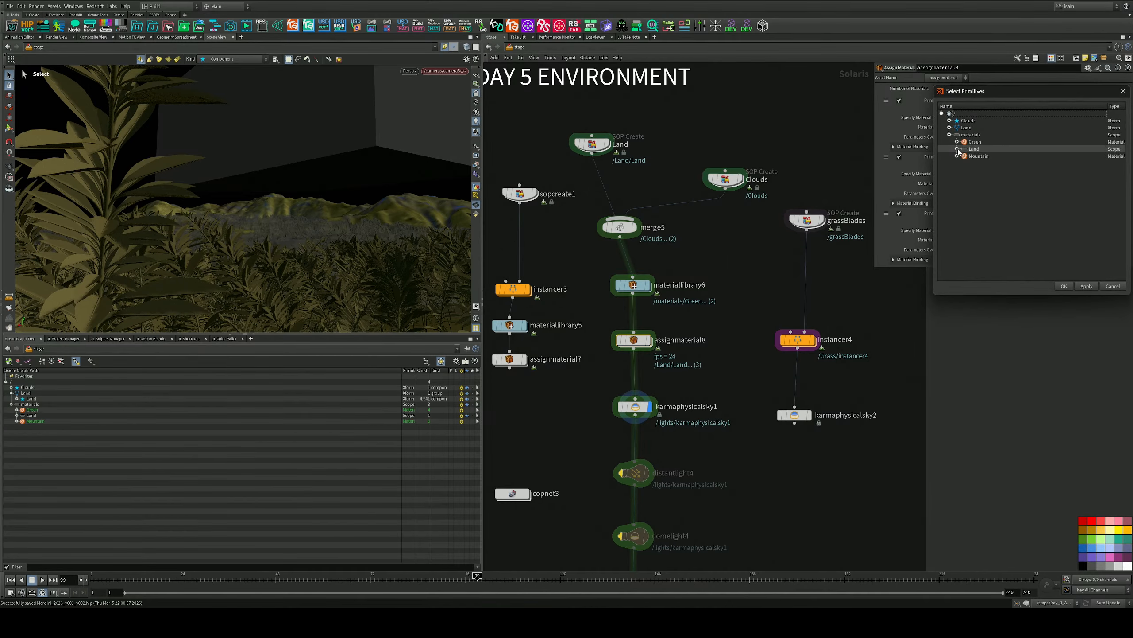
click(957, 148)
click(957, 148)
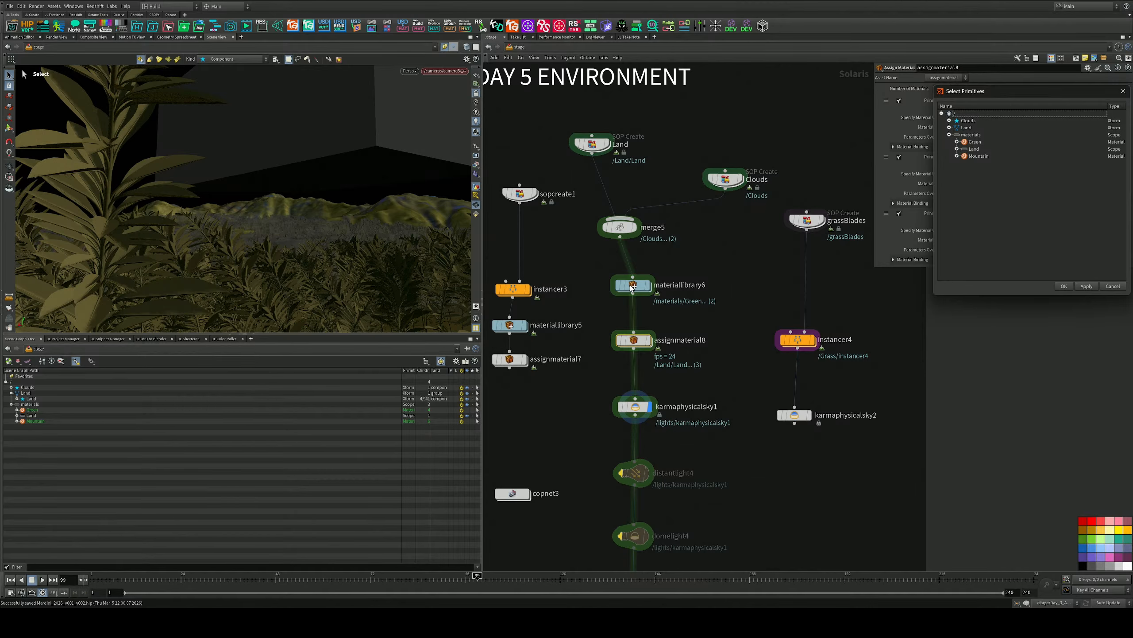
Auto-fill the materials in materiallibrary6 again and set /materials/Cloud as the material path for /Clouds in assignmaterial8
click(632, 286)
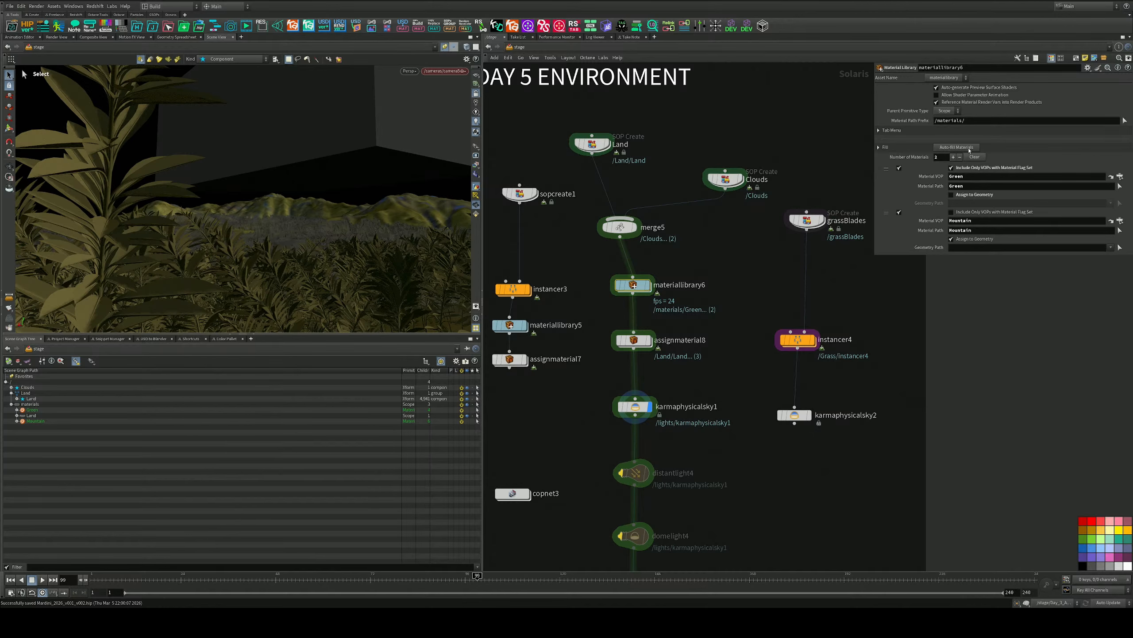
click(968, 148)
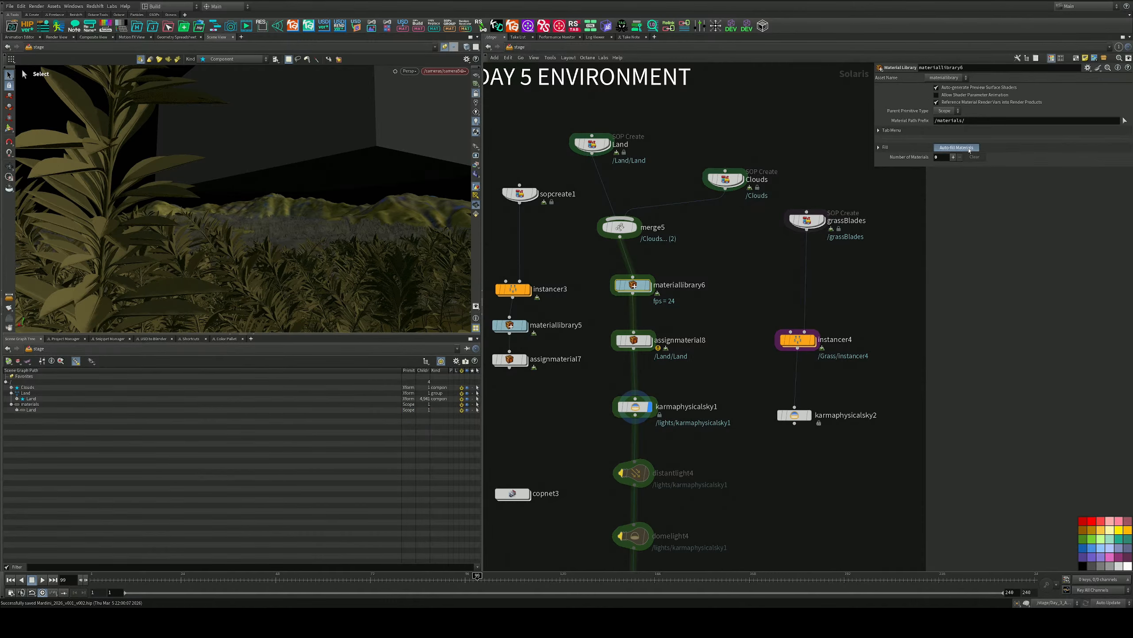
click(969, 149)
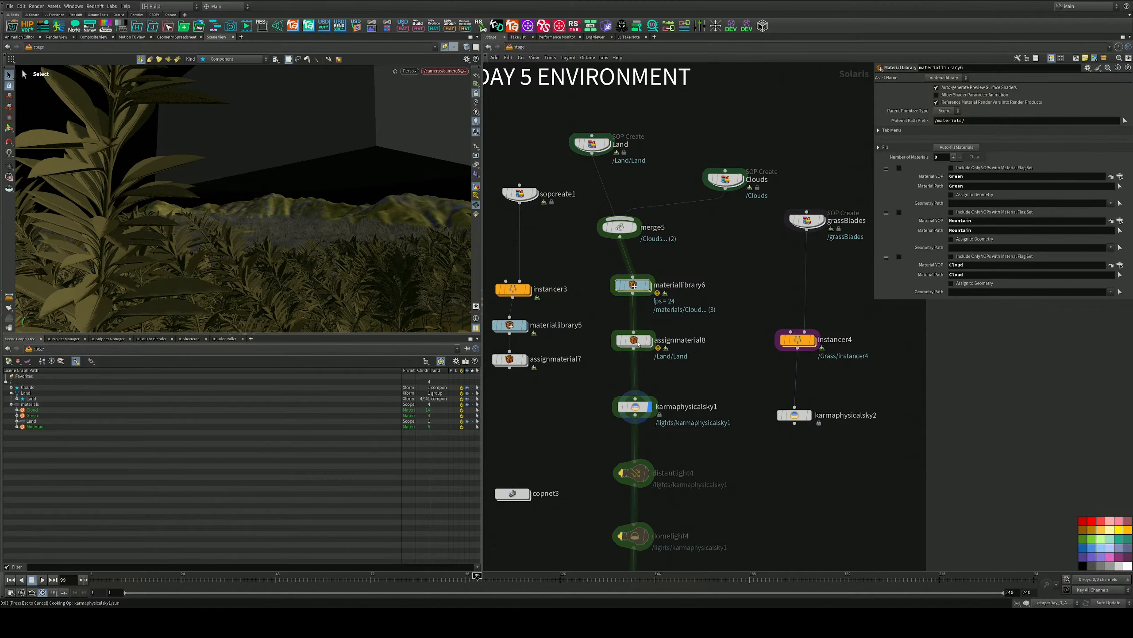
click(639, 344)
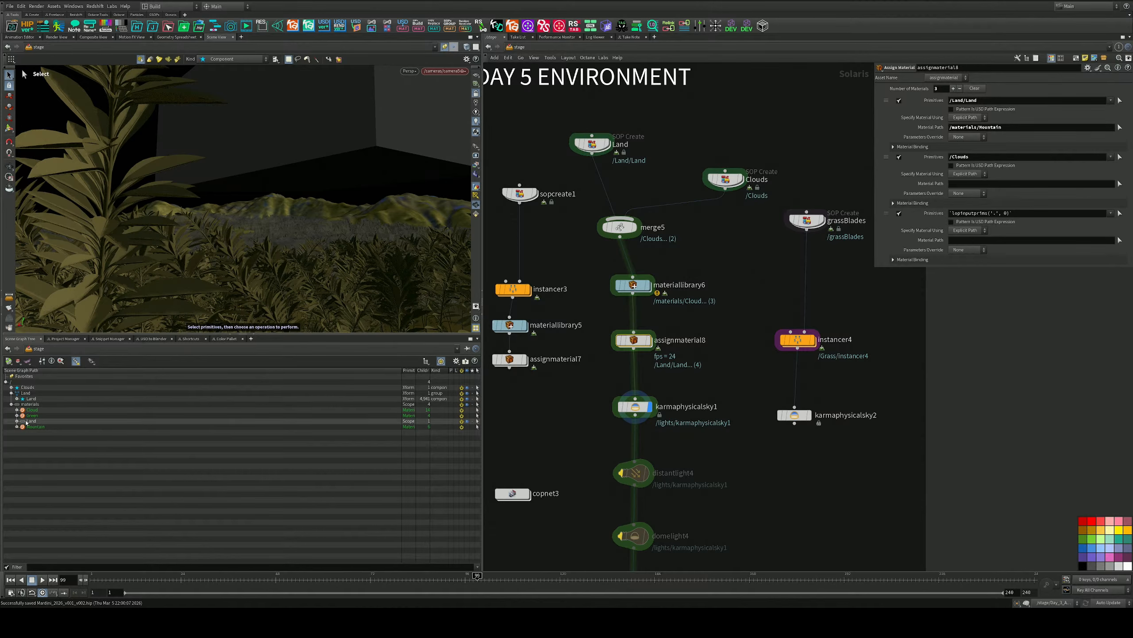
drag(33, 410, 989, 187)
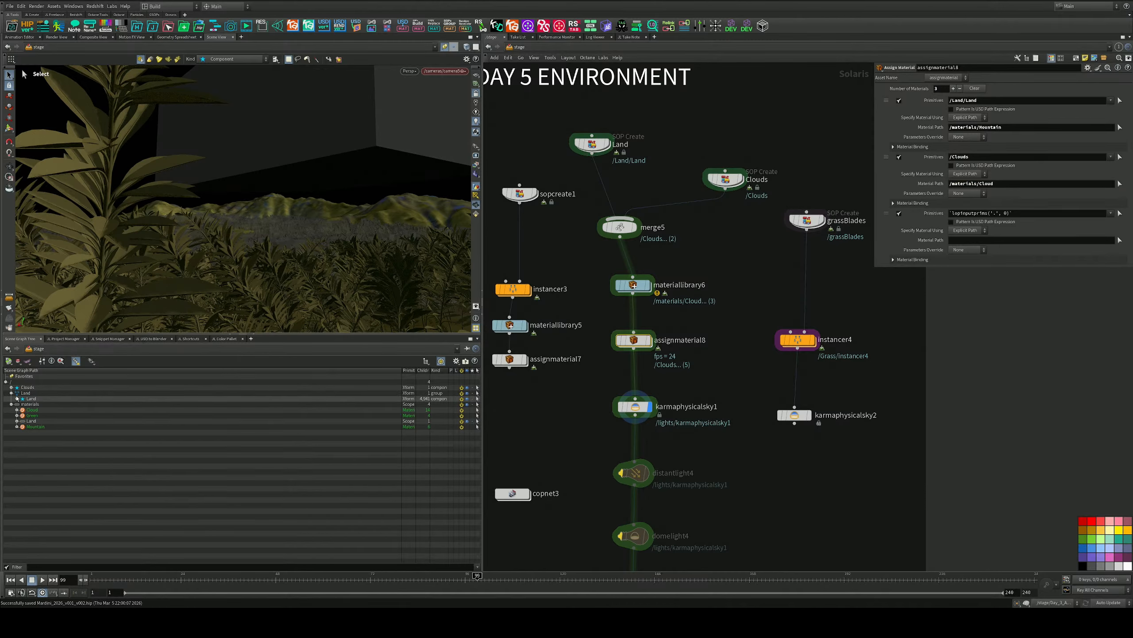
Set the primitives of the third assignment in assignmaterial8 to /Land/Land/obj_*
click(16, 399)
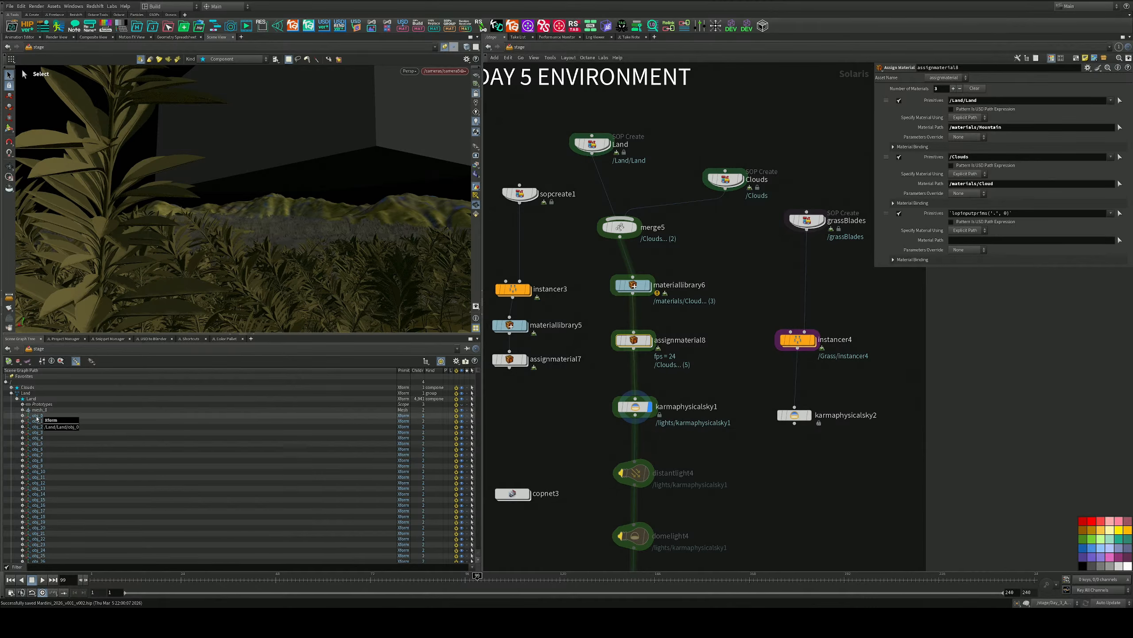
click(37, 416)
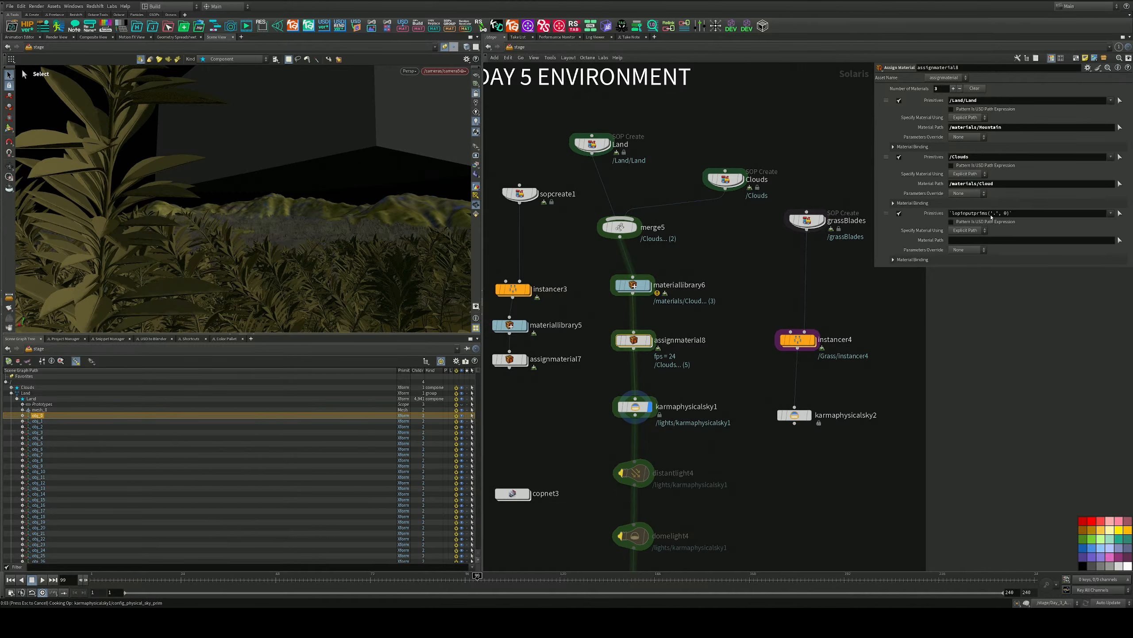
drag(992, 217, 992, 215)
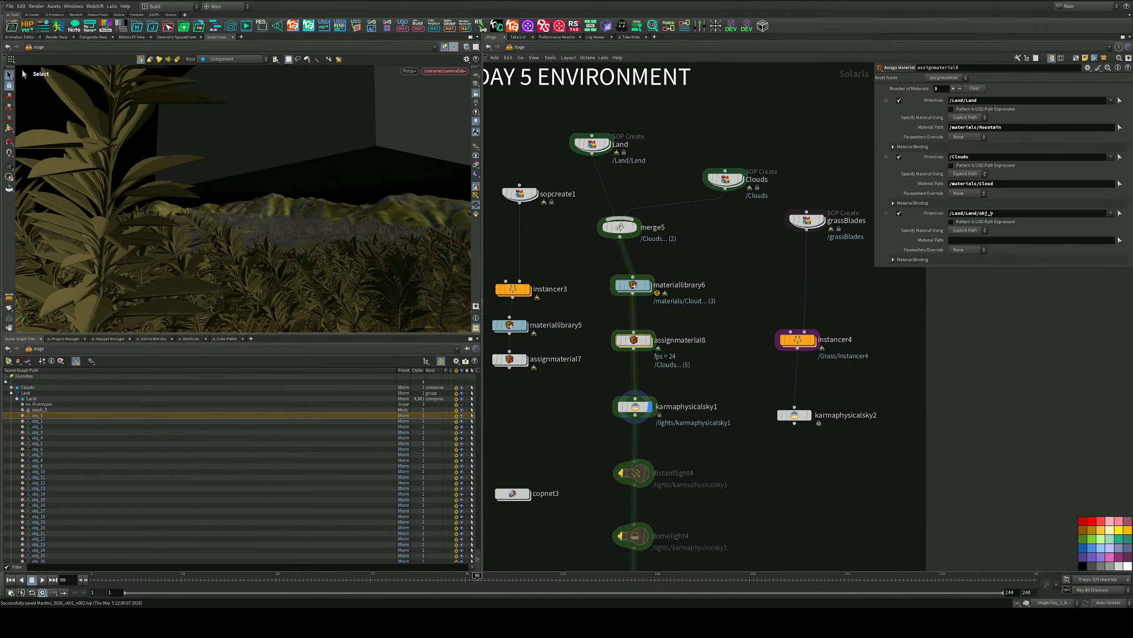
click(1005, 211)
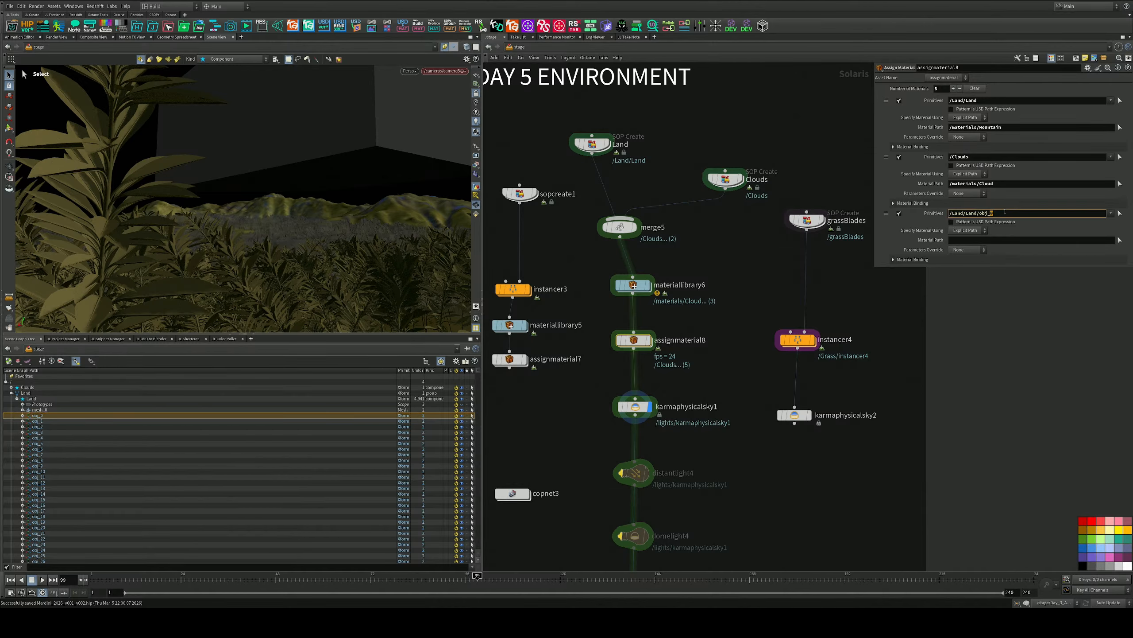
text(*)
Choose /materials/Green as the material path for the /Land/Land/obj_* assignment
click(1119, 241)
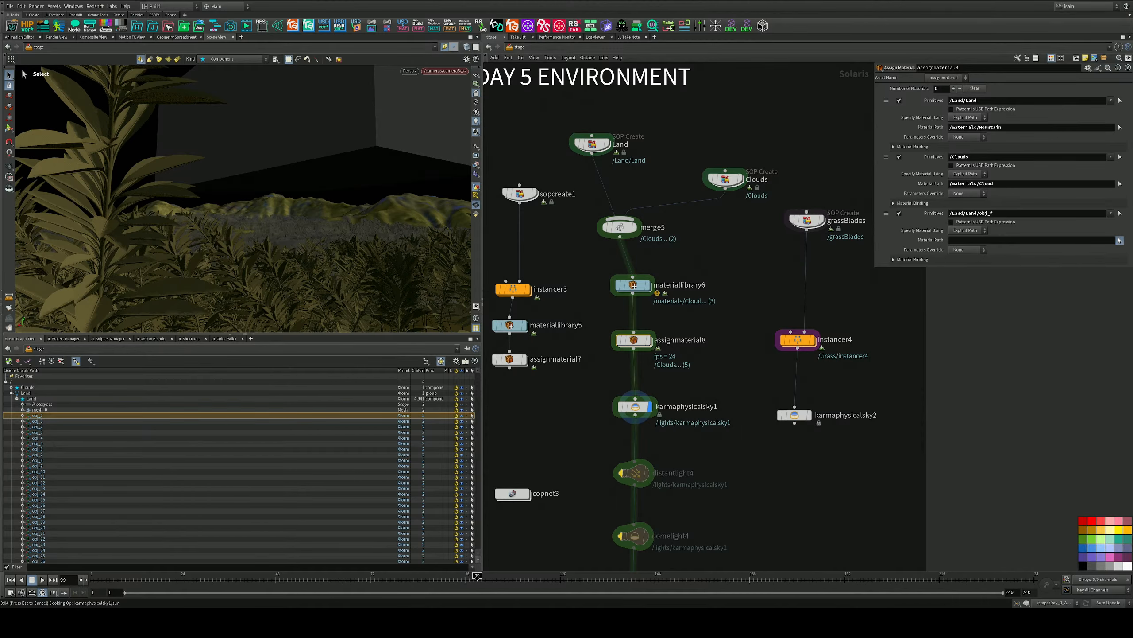
key(ctrl+s)
click(1120, 241)
click(950, 189)
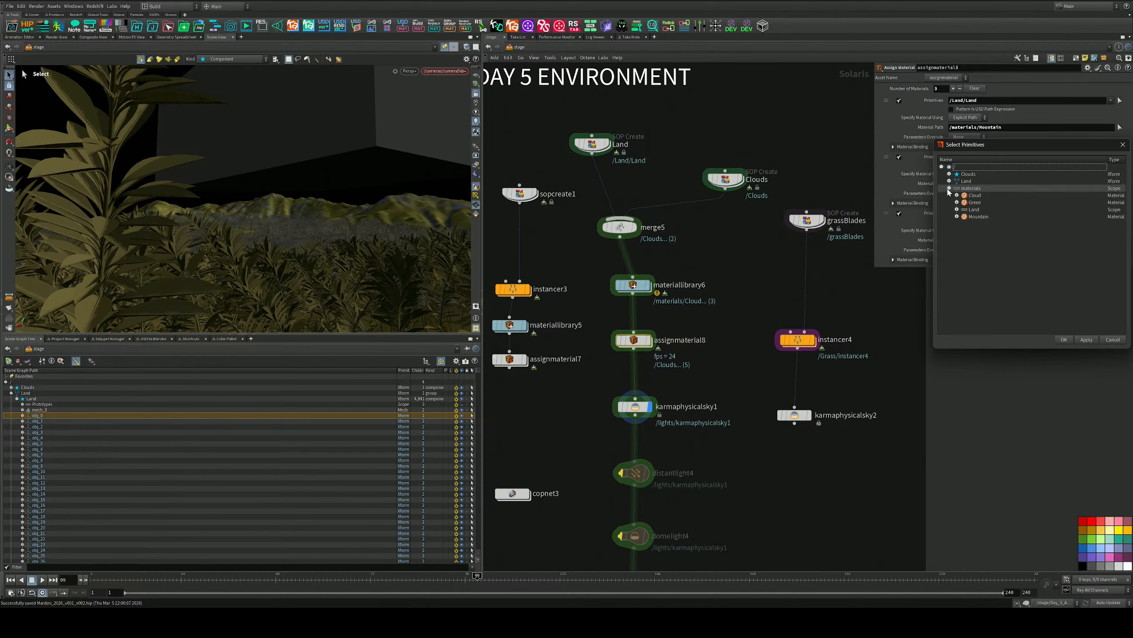
click(974, 202)
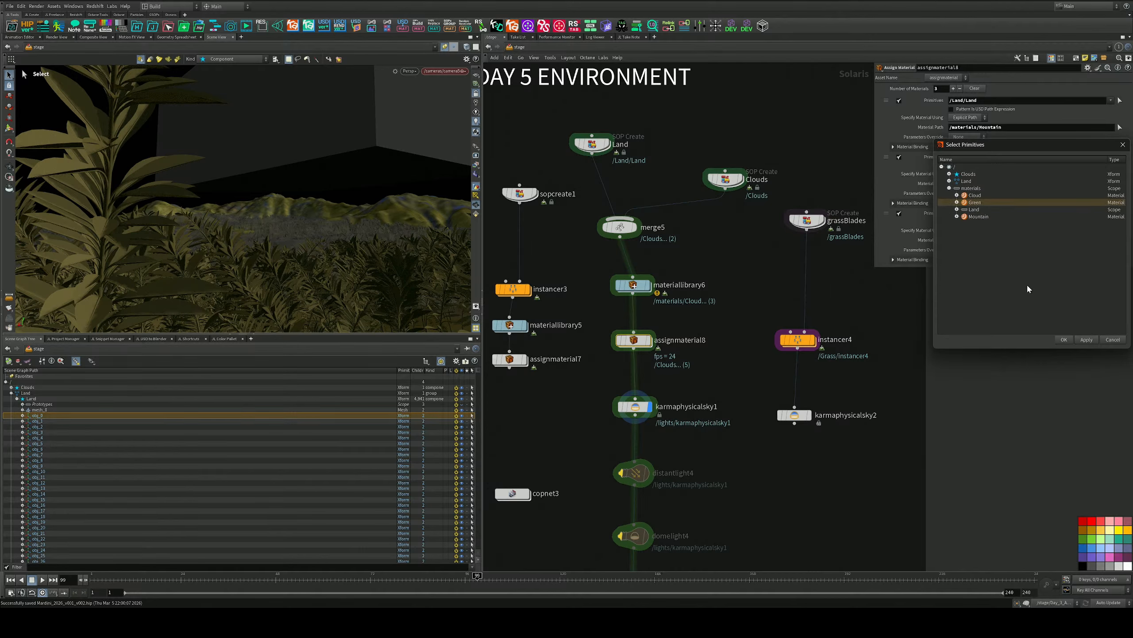
click(1065, 339)
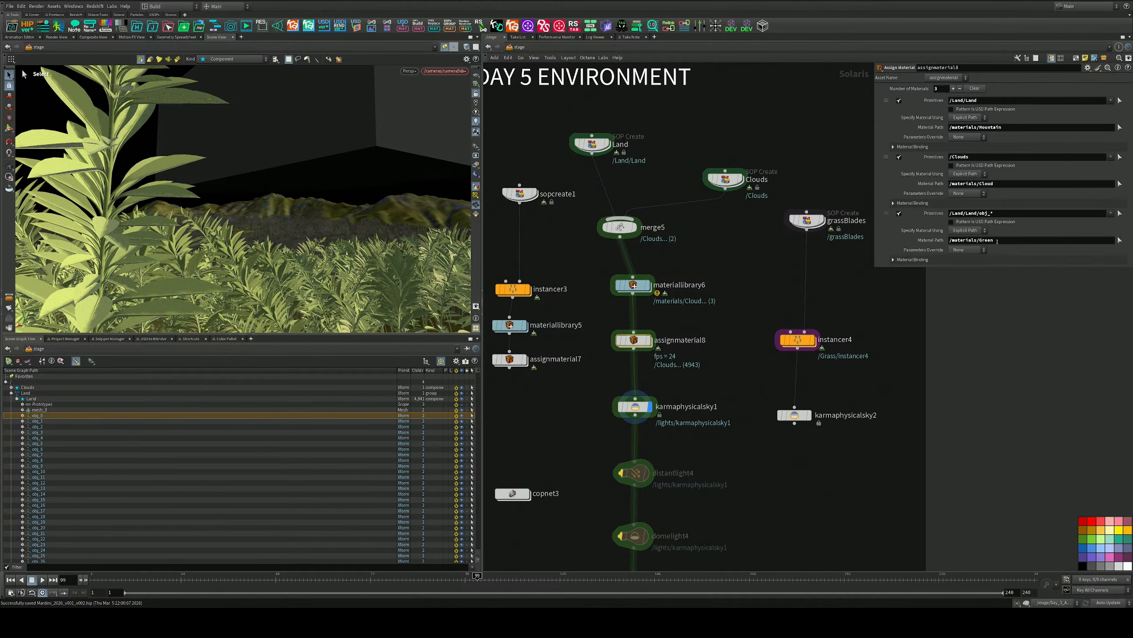
Save the scene and switch the viewport renderer to Karma XPU
key(ctrl+s)
click(409, 71)
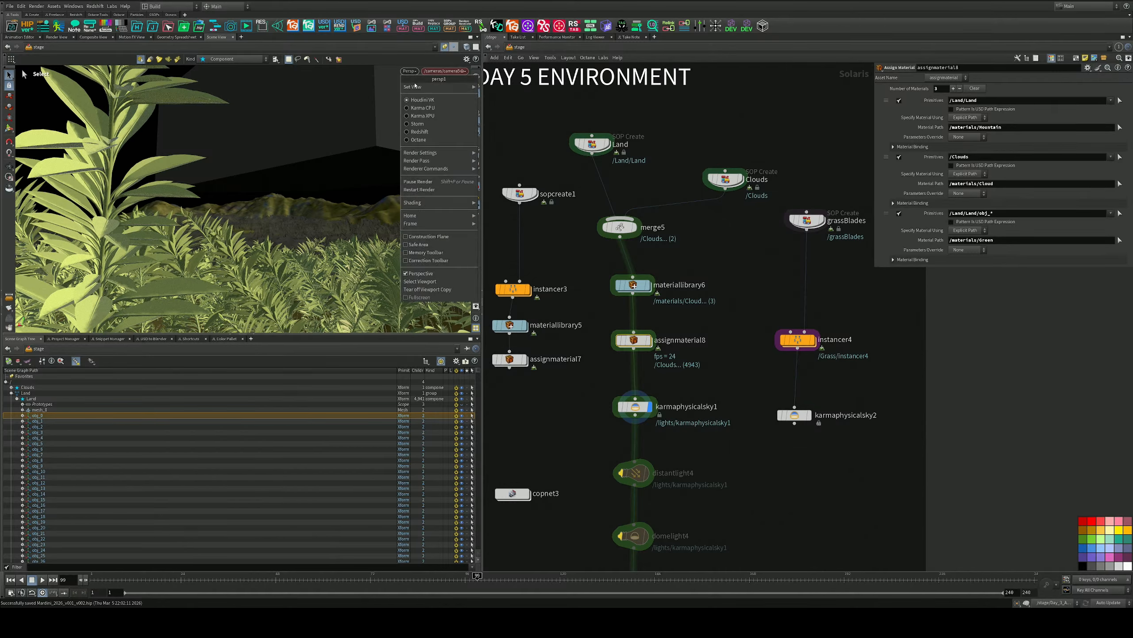
click(419, 116)
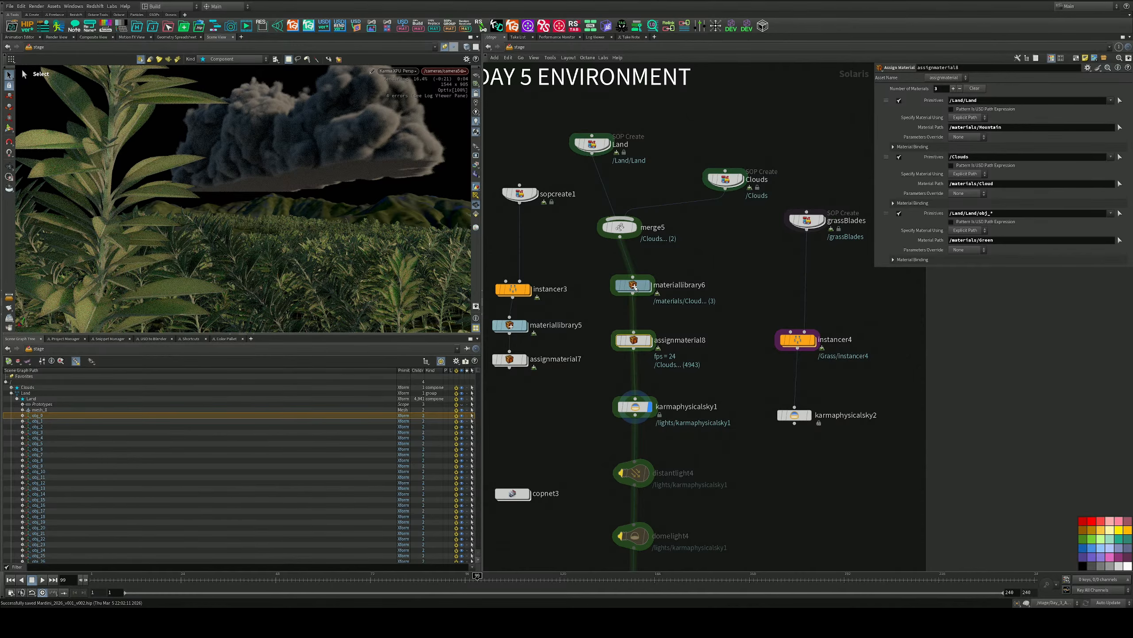
Open the Cloud material inside materiallibrary6 and move material_properties below kma_pyroshader1
double_click(635, 287)
middle_drag(690, 283, 675, 331)
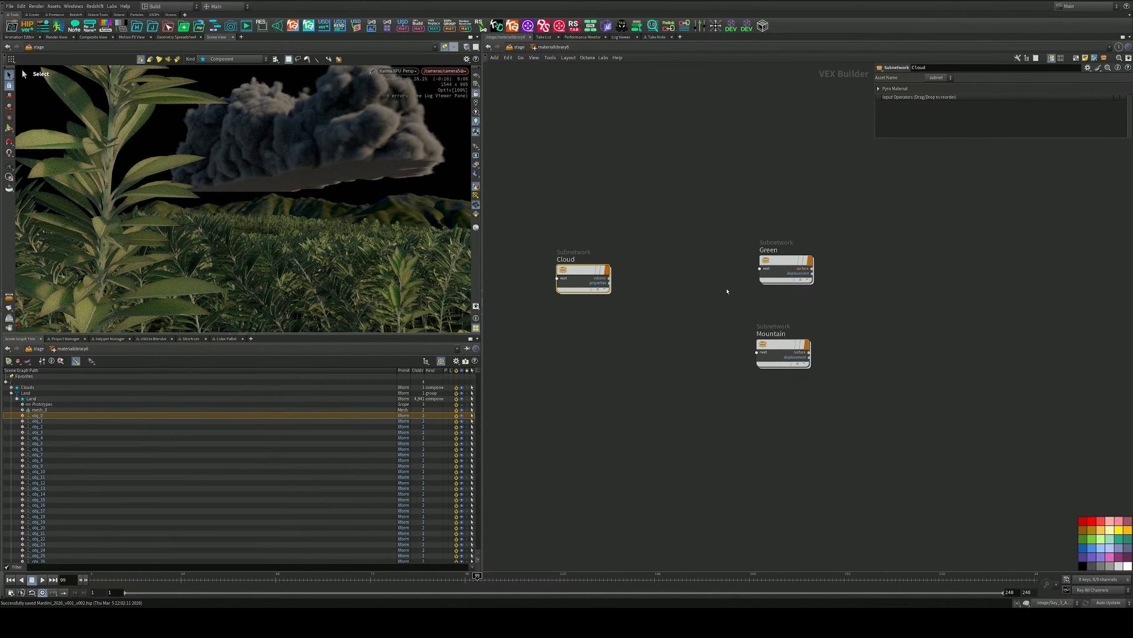
double_click(575, 274)
drag(743, 249, 799, 351)
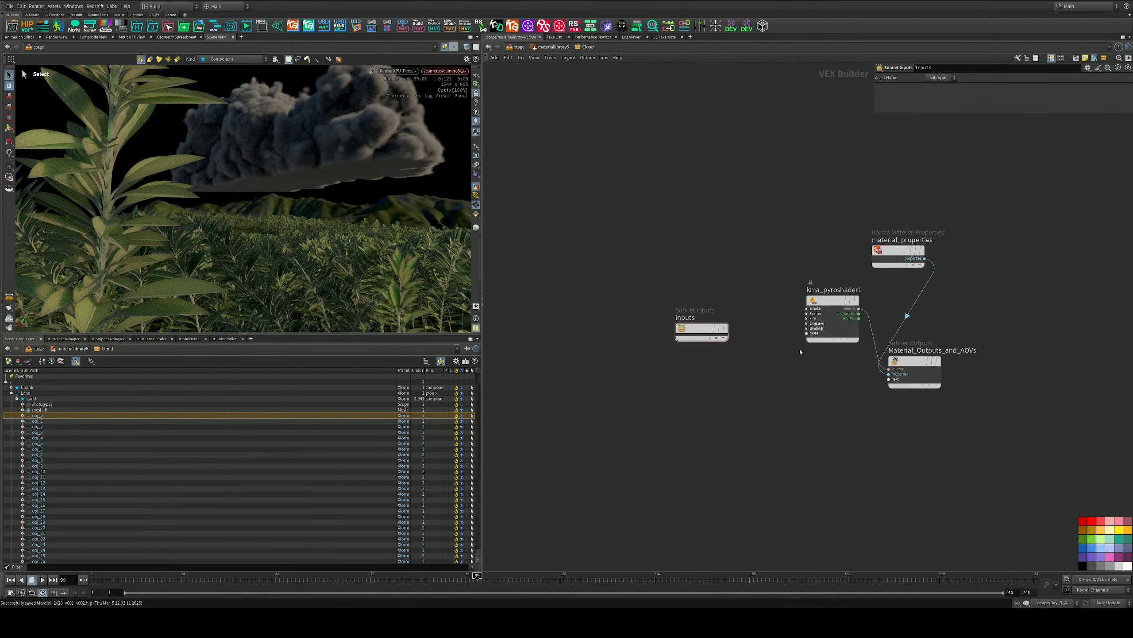
drag(889, 257, 799, 329)
middle_drag(817, 184, 698, 202)
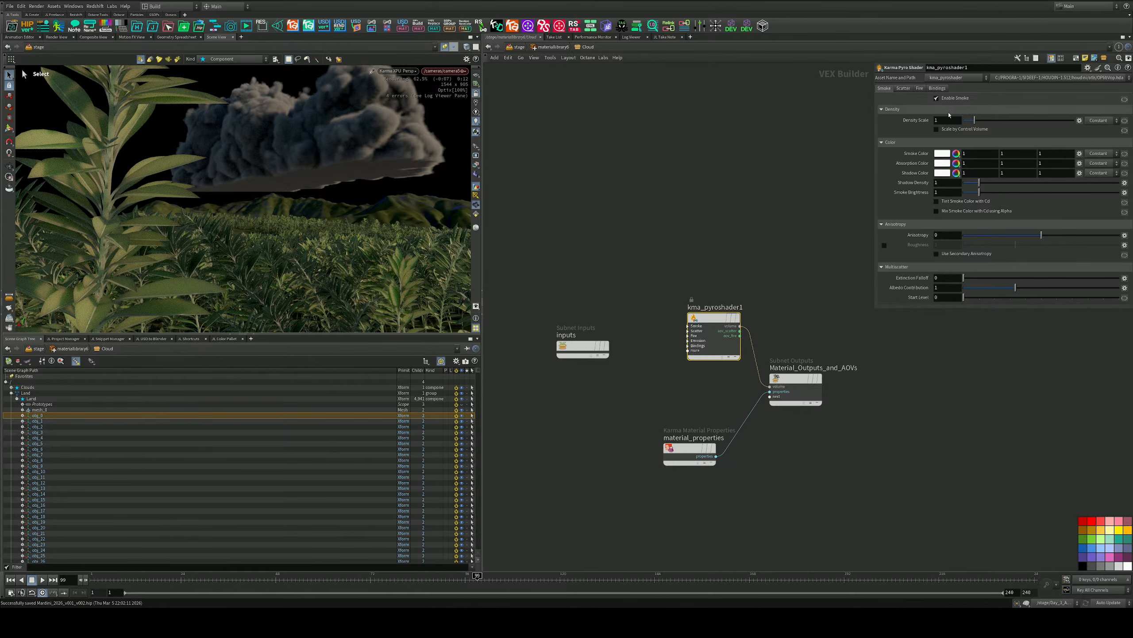
Set the smoke density scale of kma_pyroshader1 to 0.2 and save the scene
drag(925, 122, 888, 119)
key(Return)
key(ctrl+s)
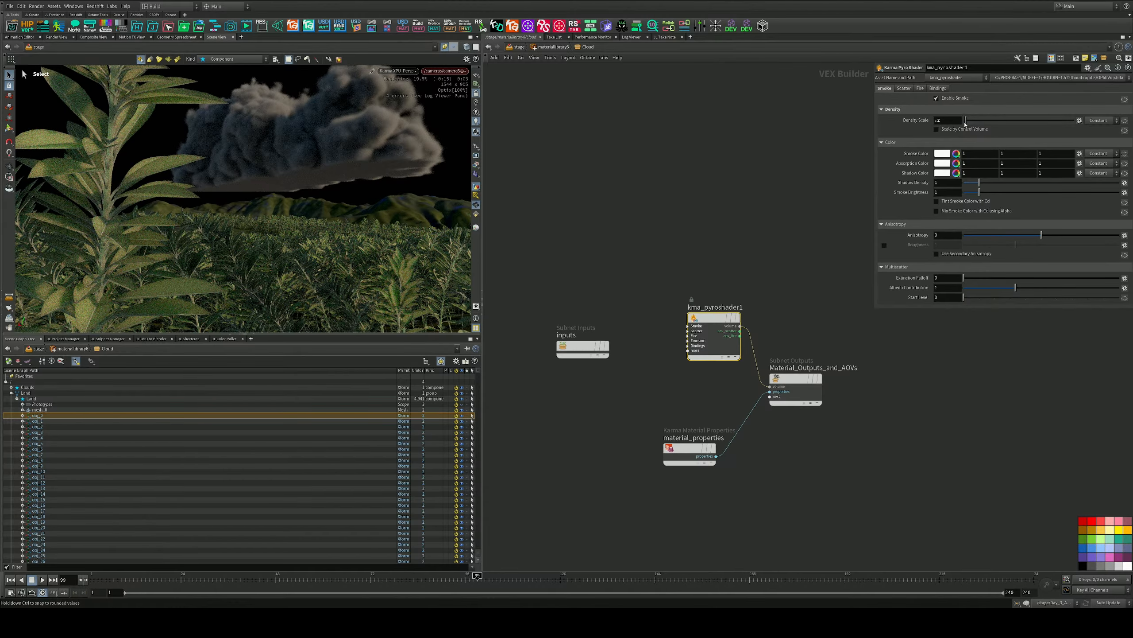
drag(950, 122, 921, 120)
Bypass volumevisualization1 inside the Clouds network and return to the stage level
click(519, 50)
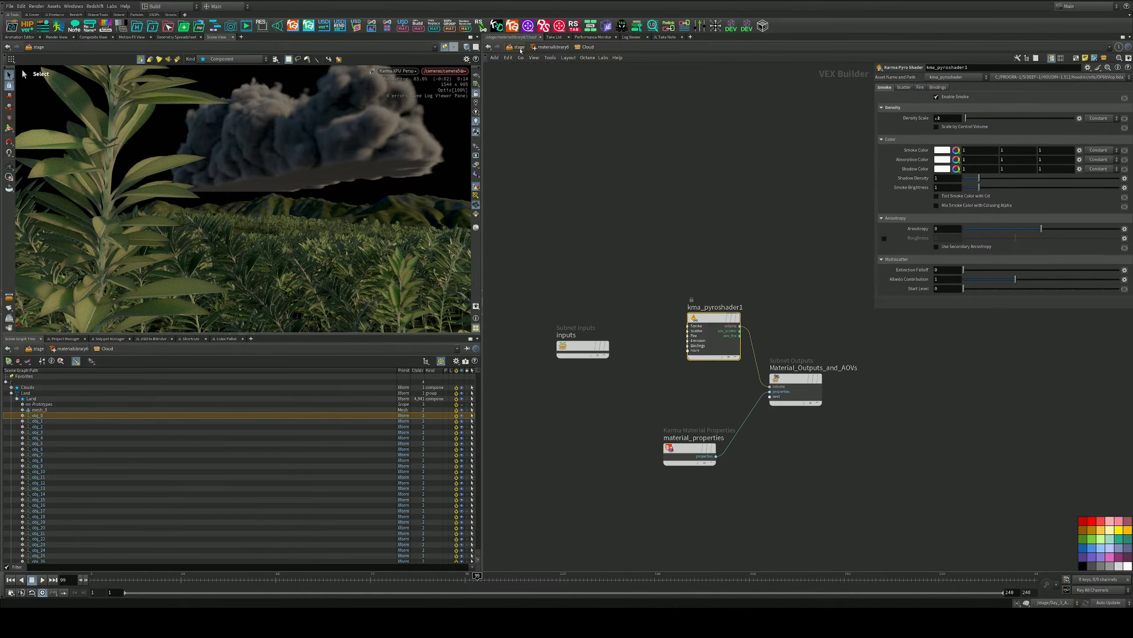
double_click(725, 179)
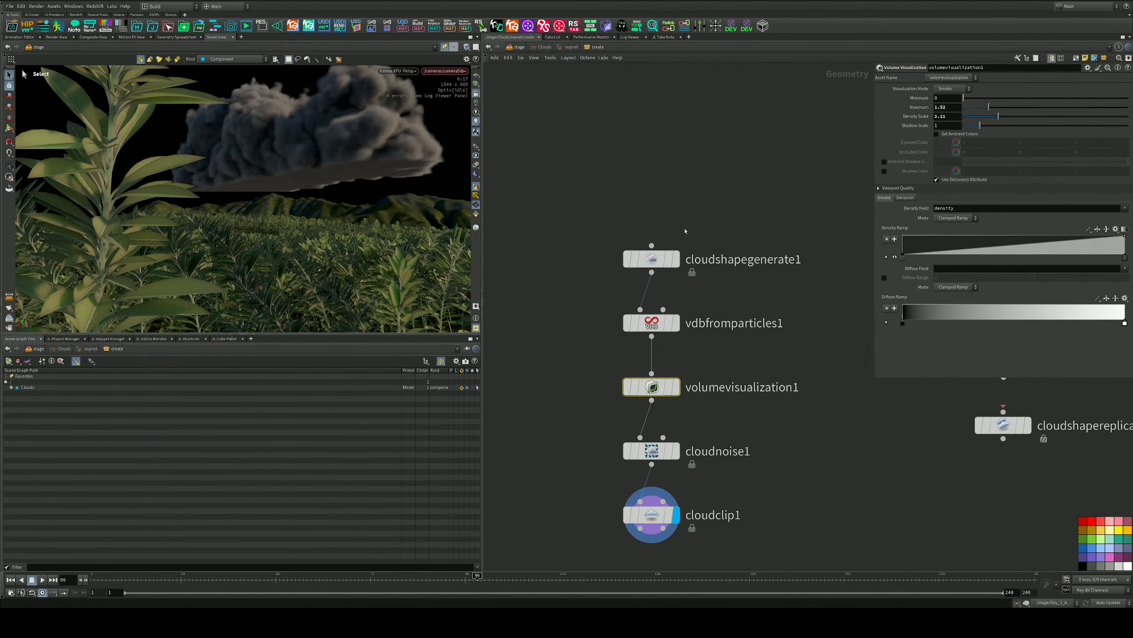
mouse_move(639, 392)
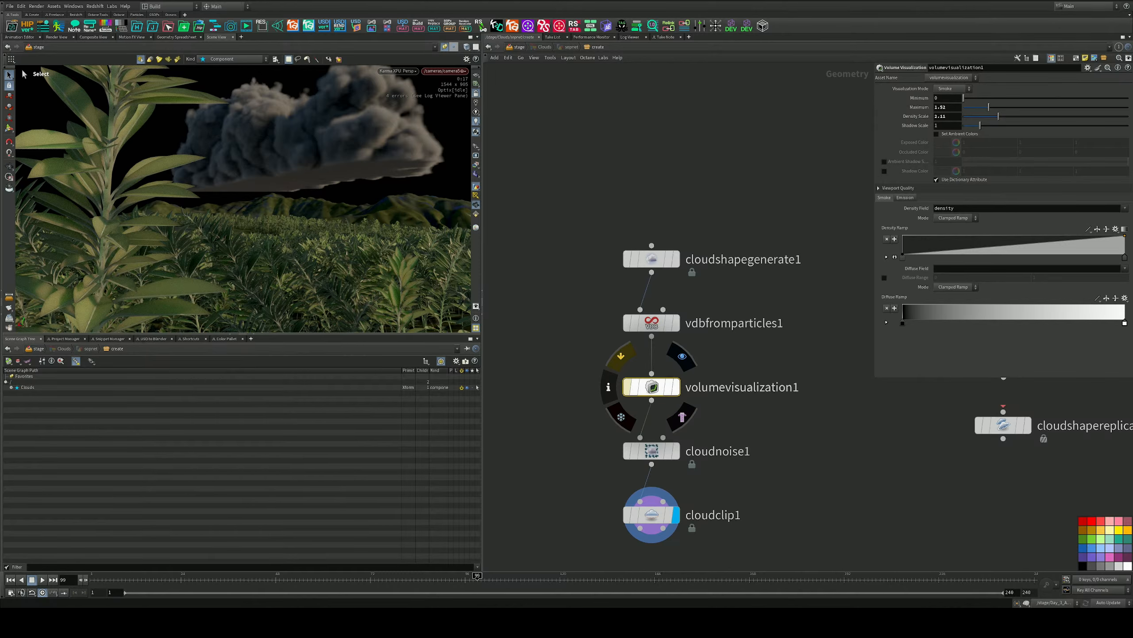
key(q)
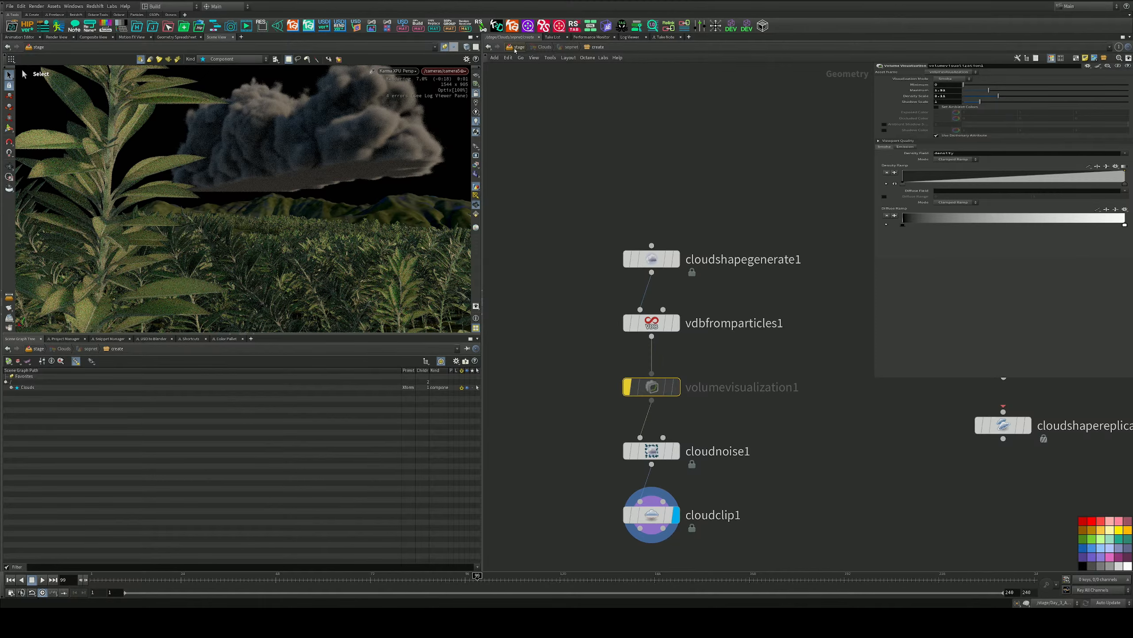
click(515, 49)
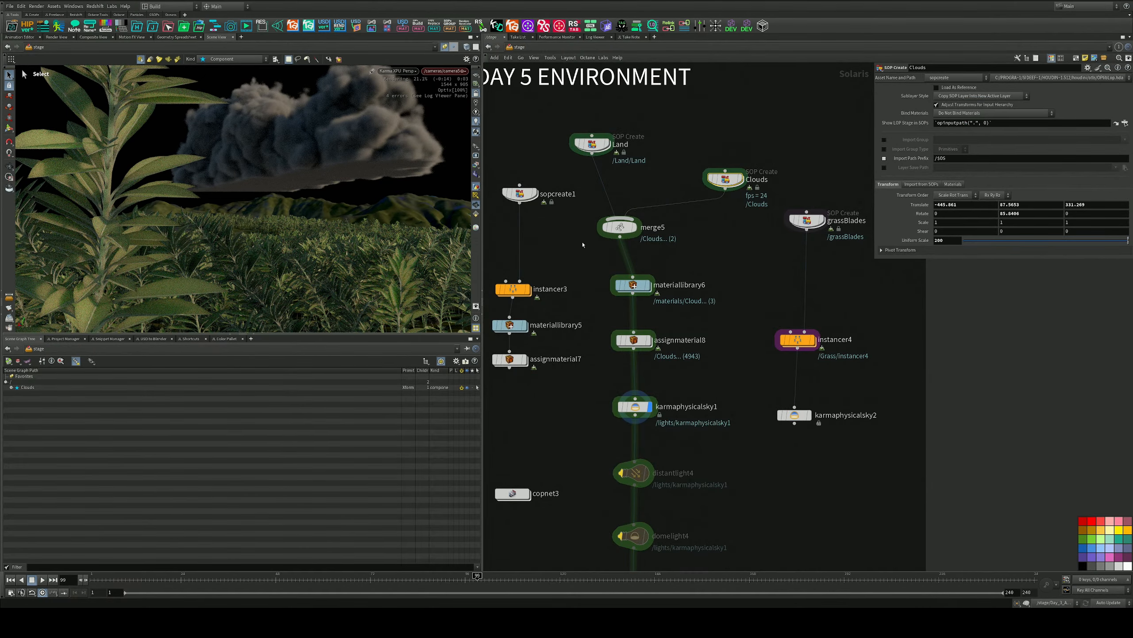
Open the Cloud material inside materiallibrary6 and set the smoke density scale of kma_pyroshader1 to 0.1
double_click(641, 289)
double_click(583, 275)
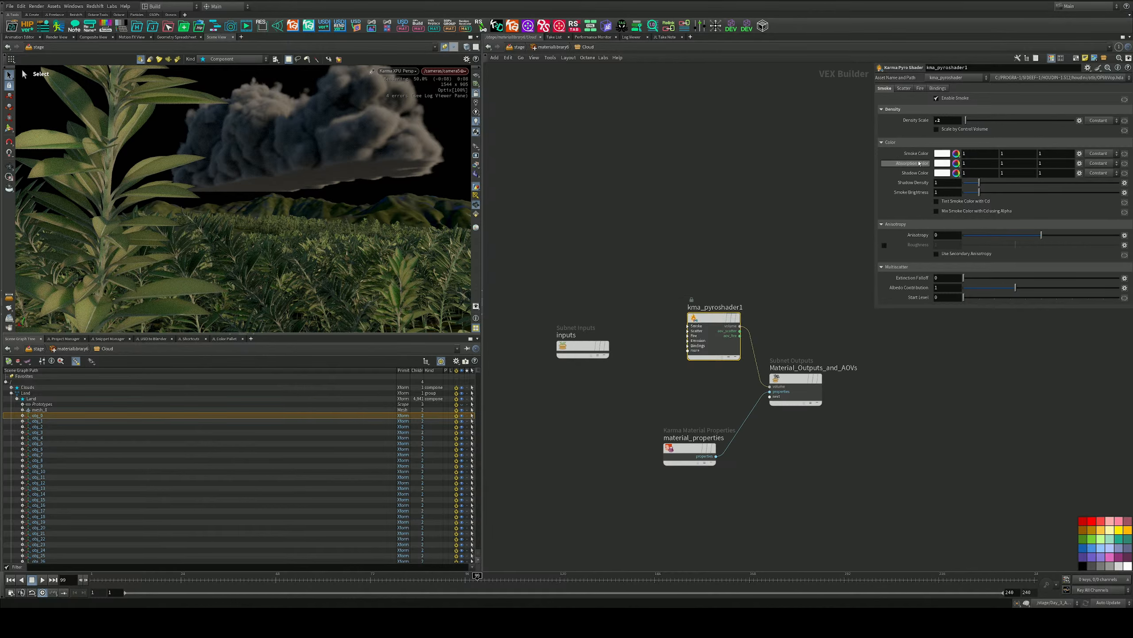
double_click(939, 120)
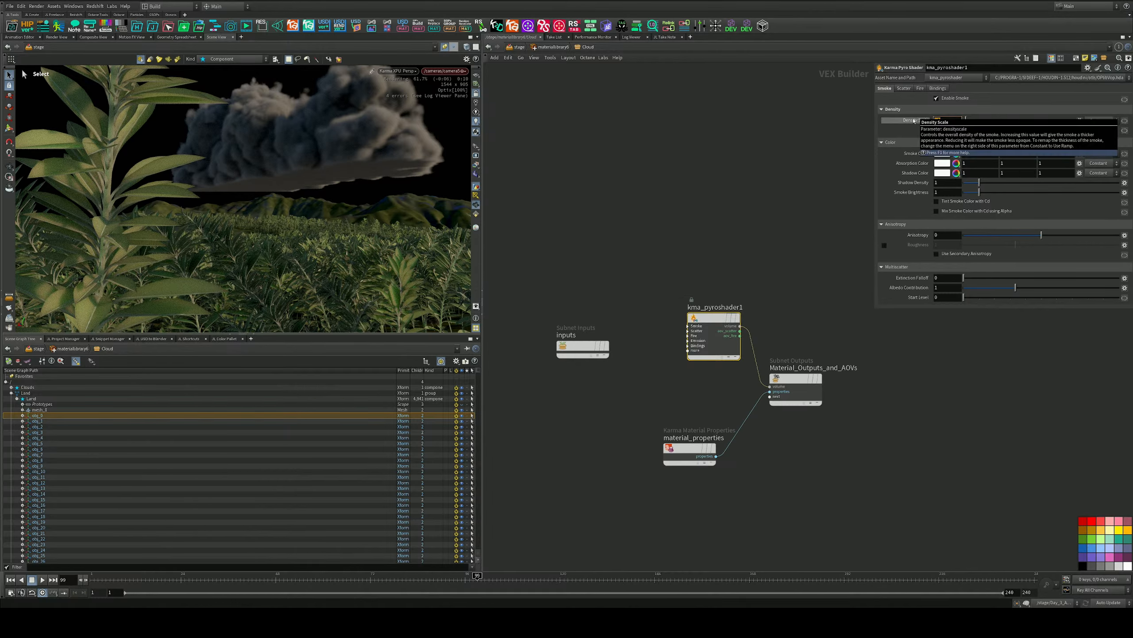
key(Return)
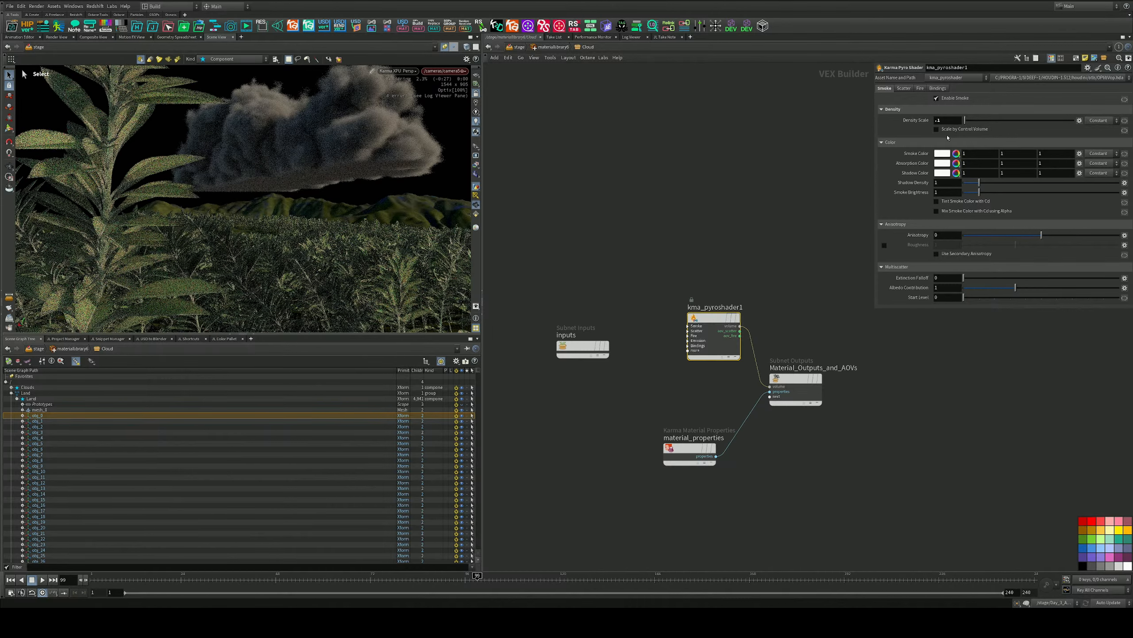
Set the pyro shader's density scale to 0 and return to the stage level
drag(954, 120, 933, 120)
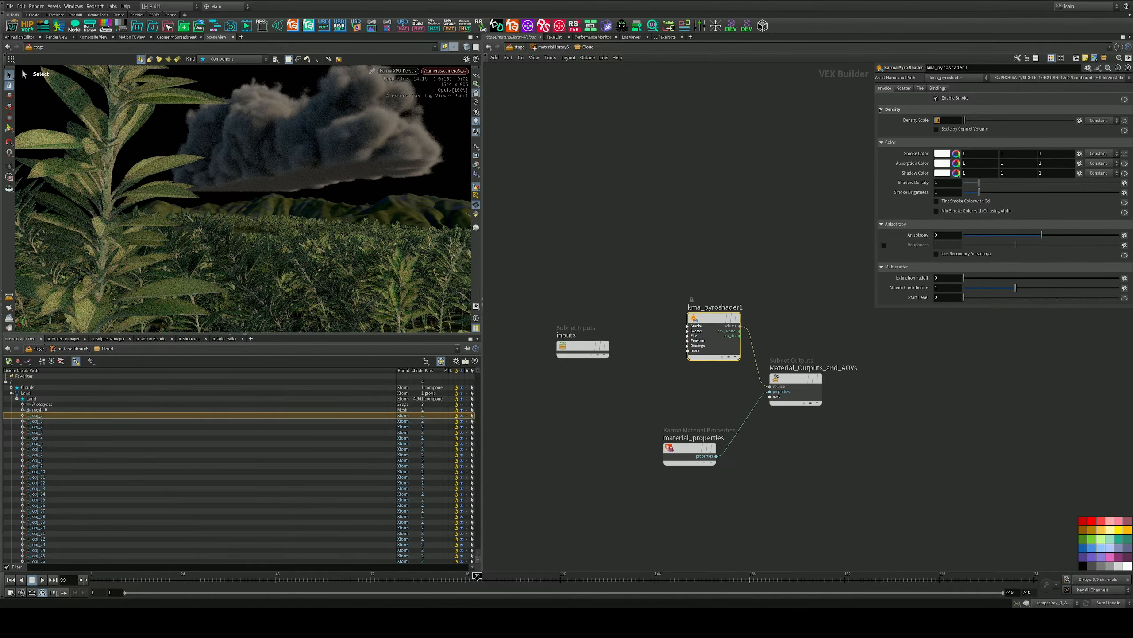
text(0)
key(Return)
click(517, 48)
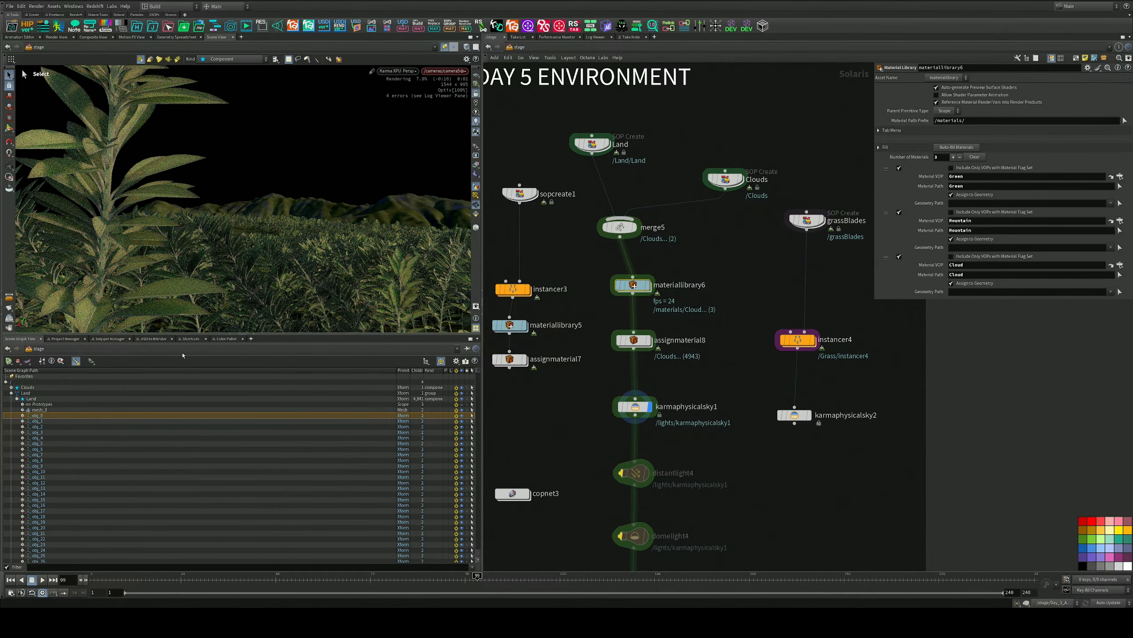
Expand Clouds in the scene graph and retarget assignmaterial8's Cloud material to the primitive /Clouds/volume_0
click(17, 398)
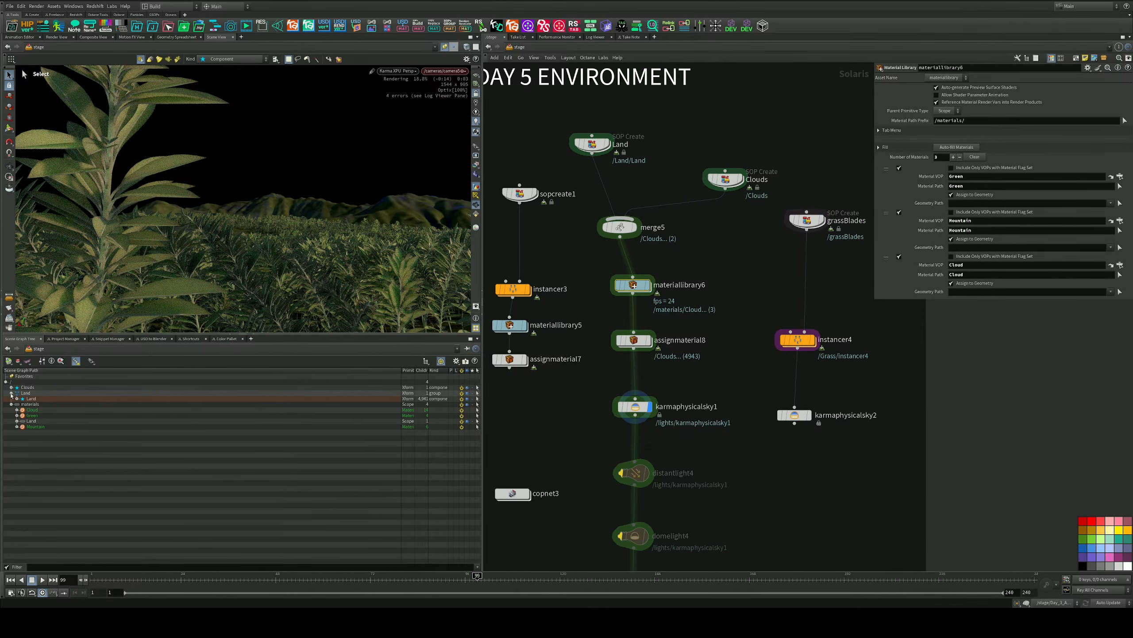
click(11, 387)
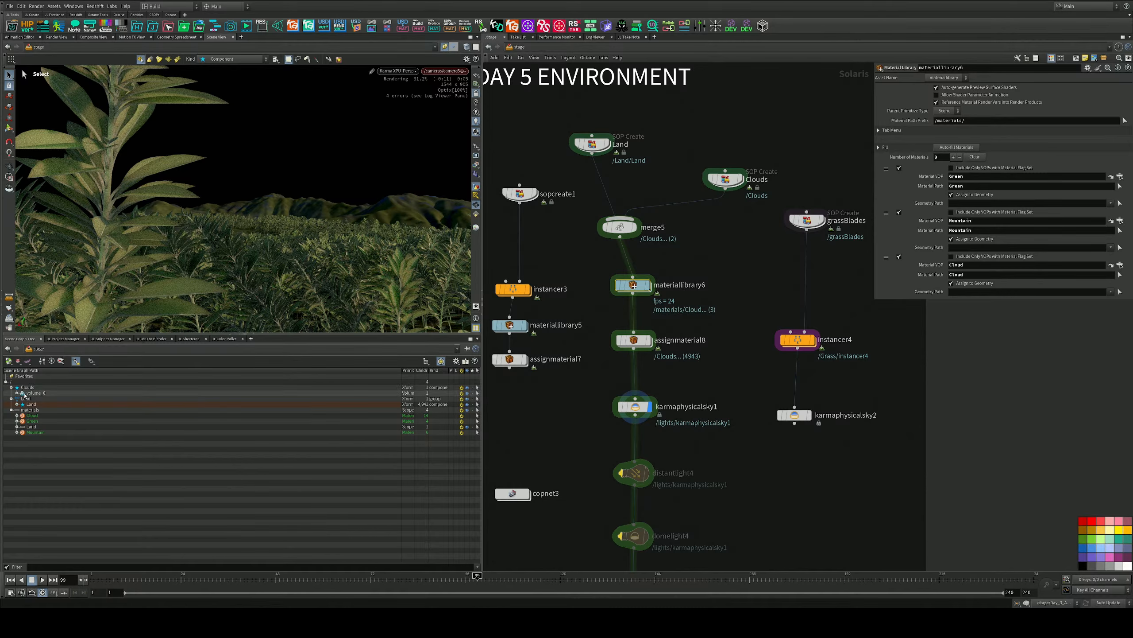
click(16, 393)
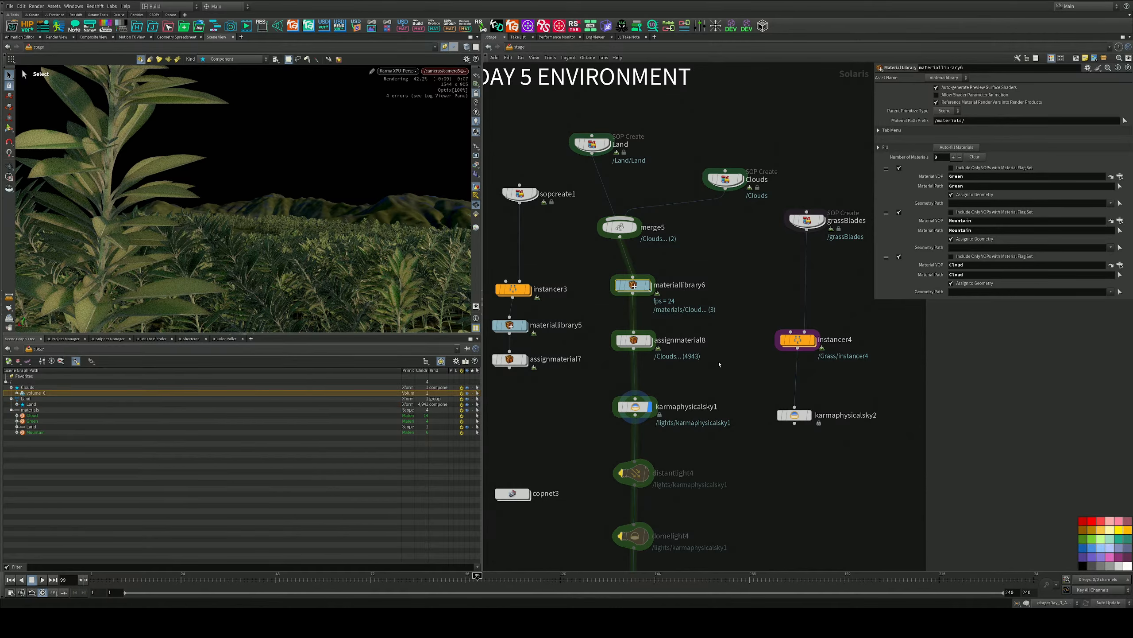
click(634, 340)
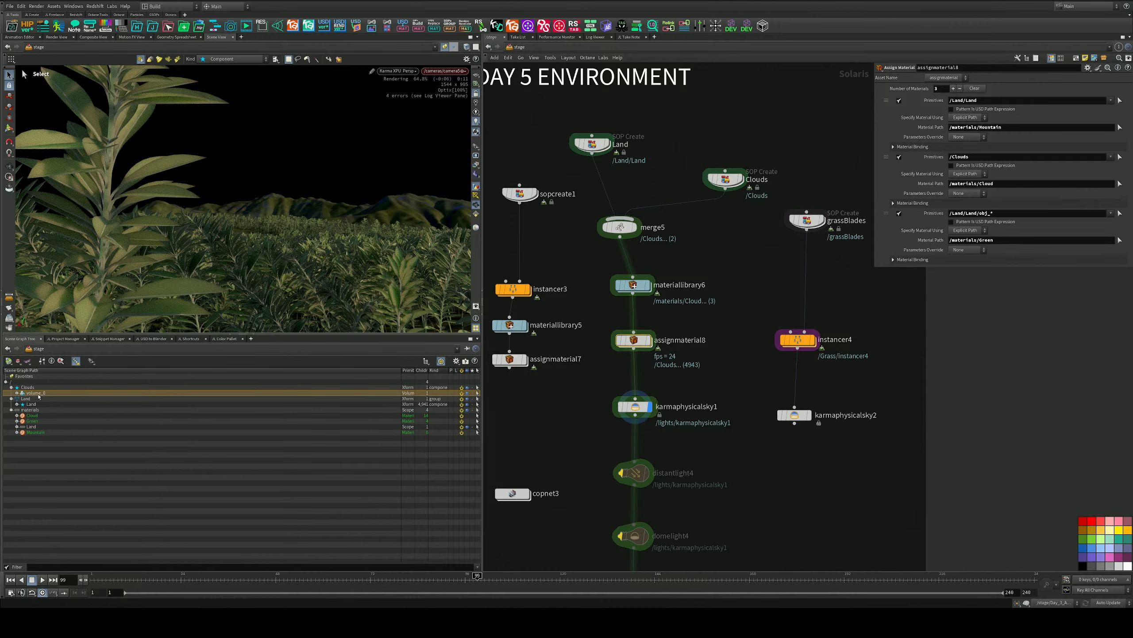
drag(971, 157, 972, 156)
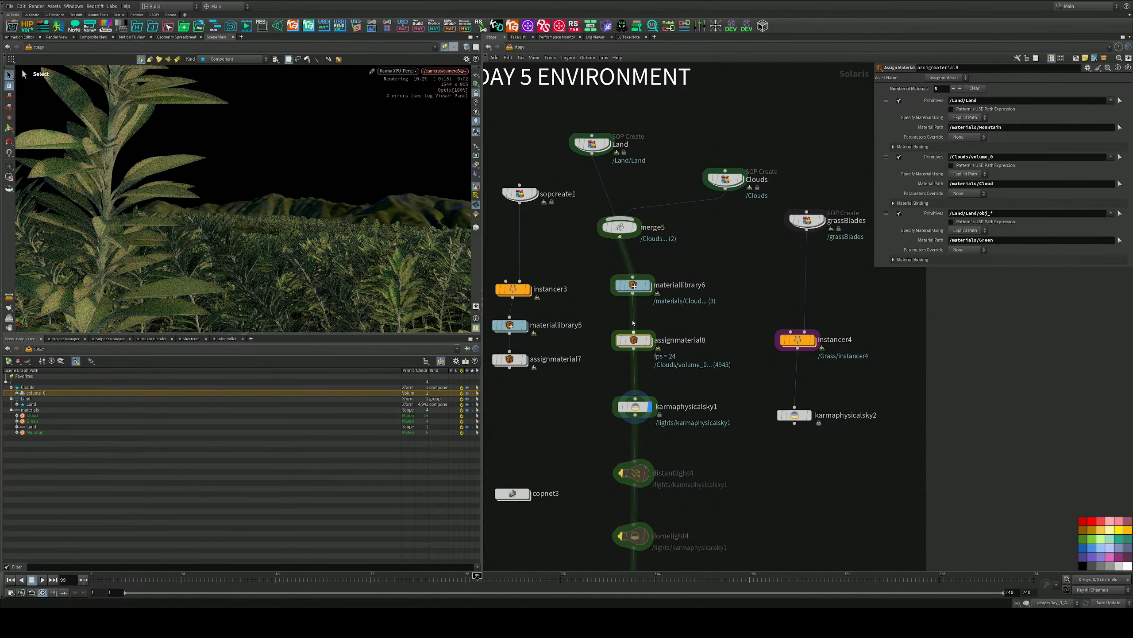
Reopen the Cloud material in materiallibrary6 and set kma_pyroshader1's density scale to 0.001
double_click(640, 288)
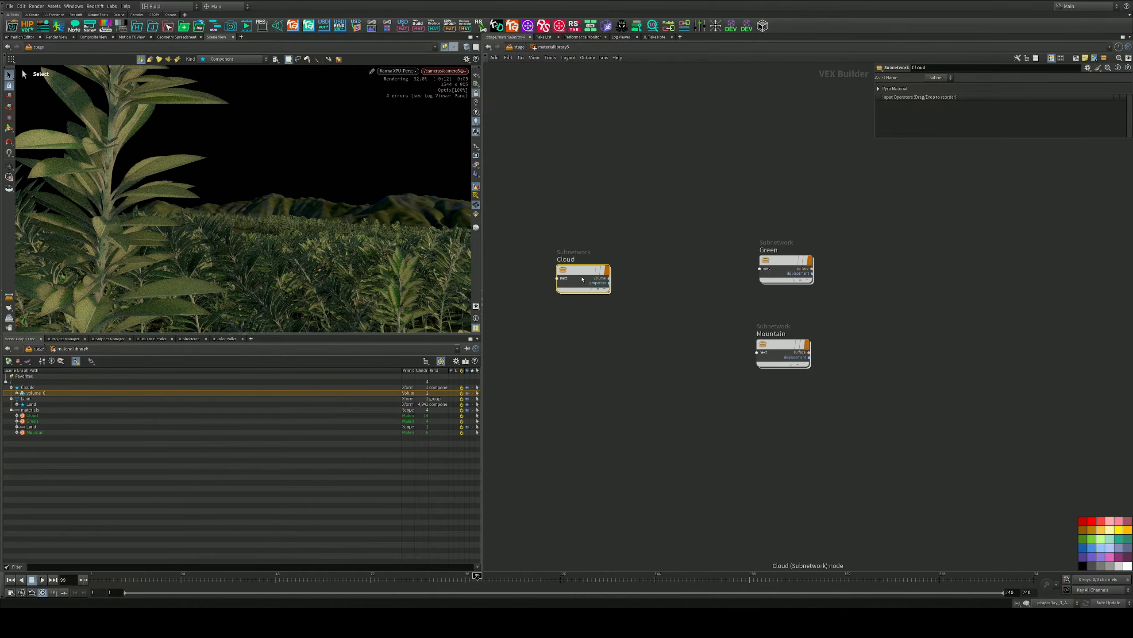
double_click(582, 275)
click(946, 120)
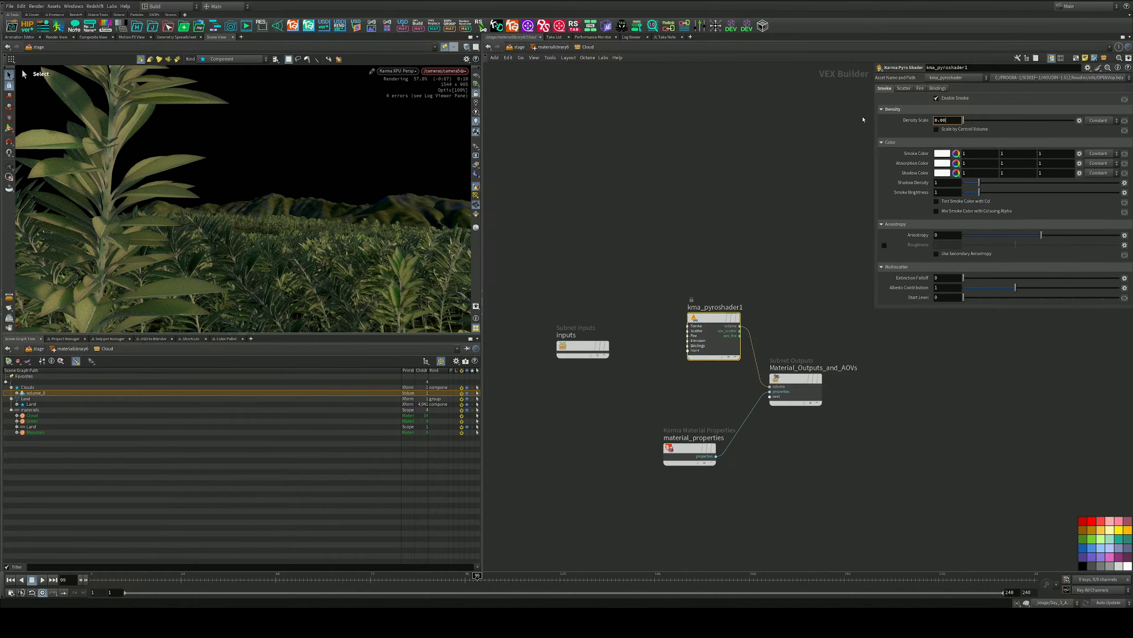
key(Return)
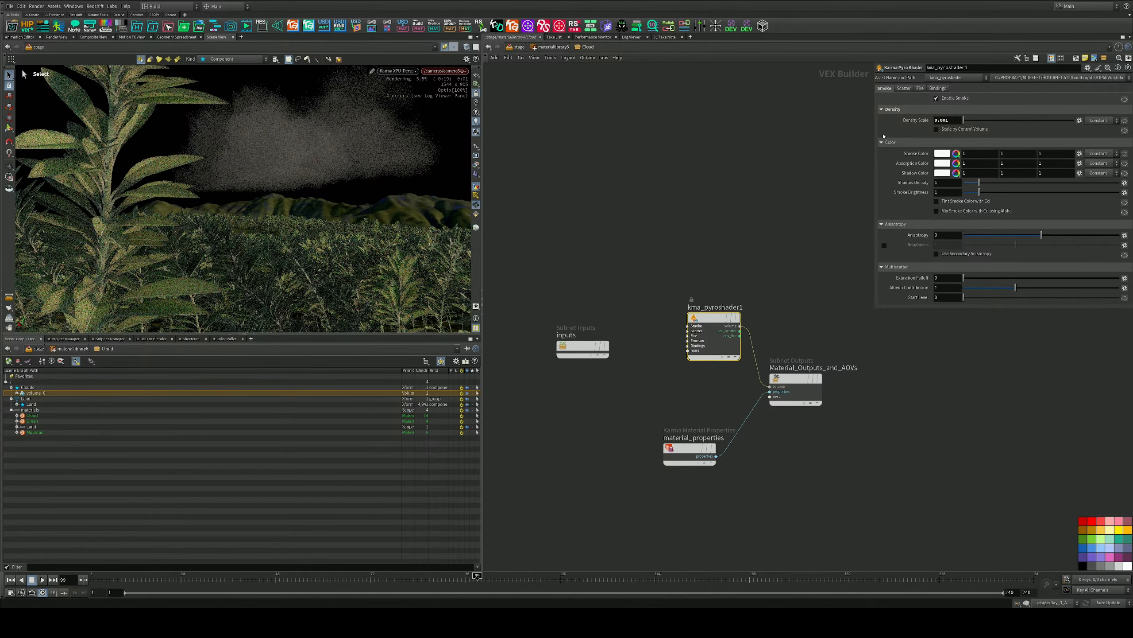
Raise the cloud shader's smoke density scale to 0.1
drag(954, 123, 908, 122)
text(1)
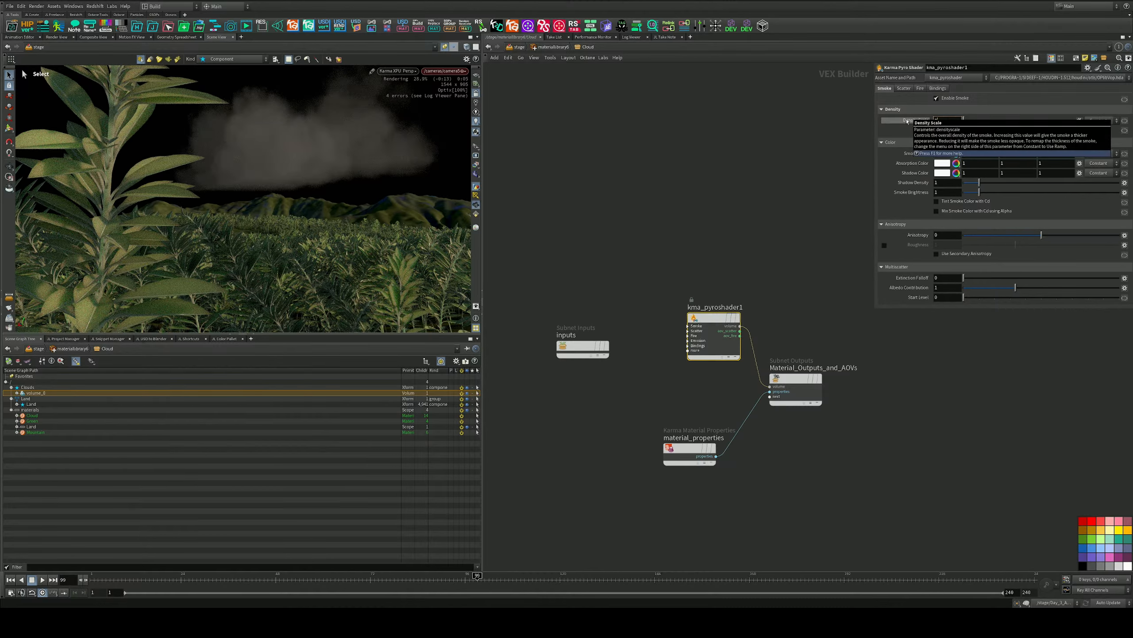
key(Return)
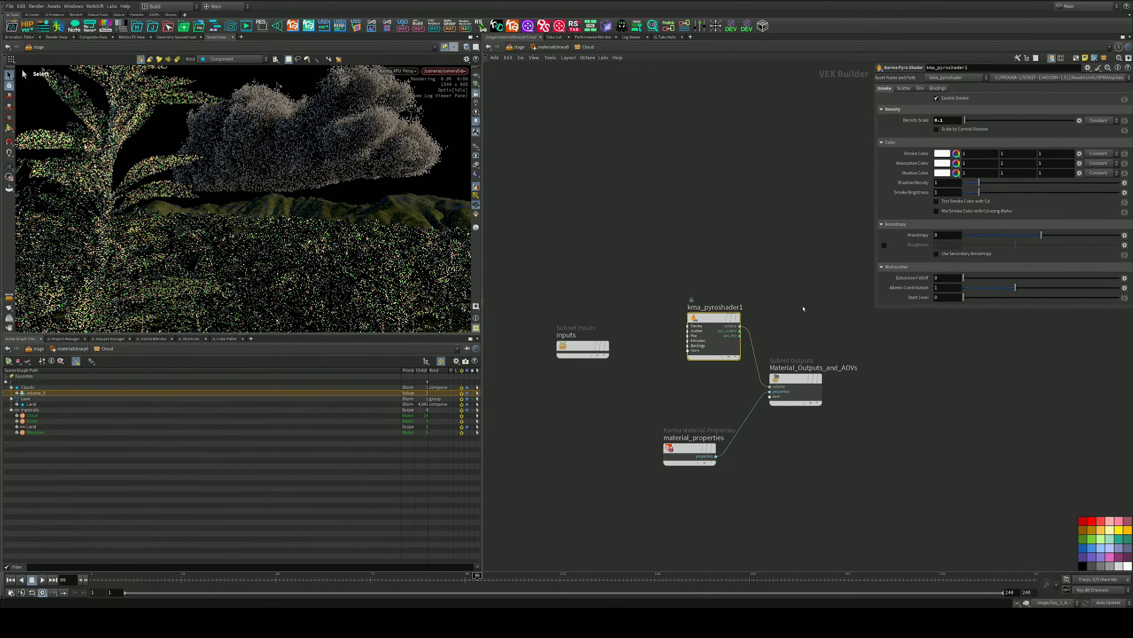
Try Scale by Control Volume on the cloud's smoke density and switch it back off
double_click(950, 120)
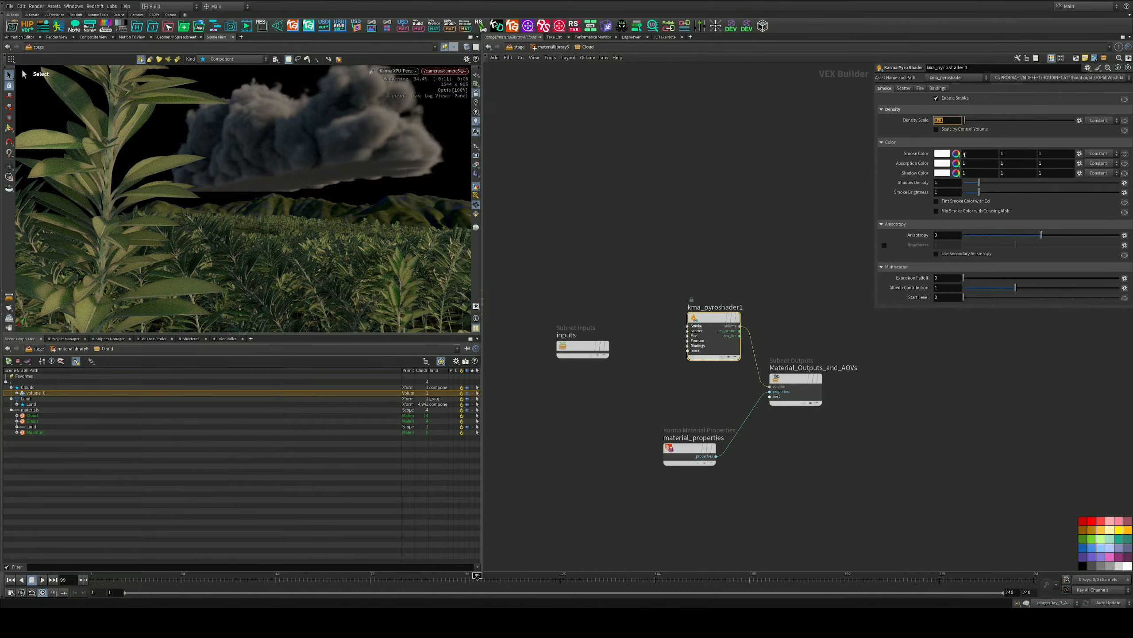
click(948, 130)
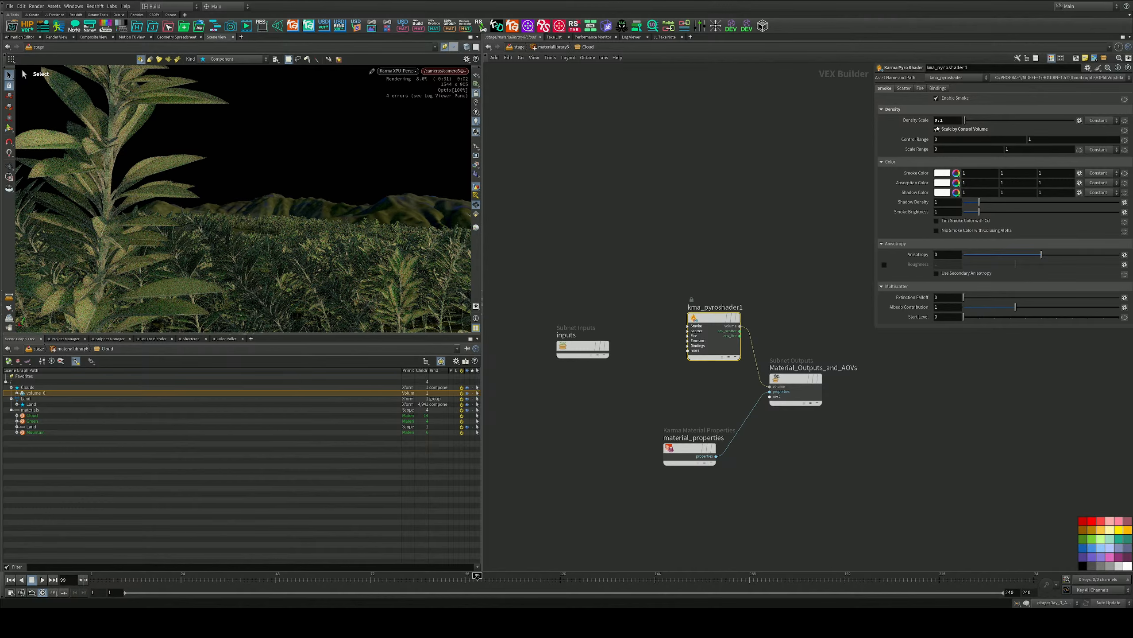
click(937, 129)
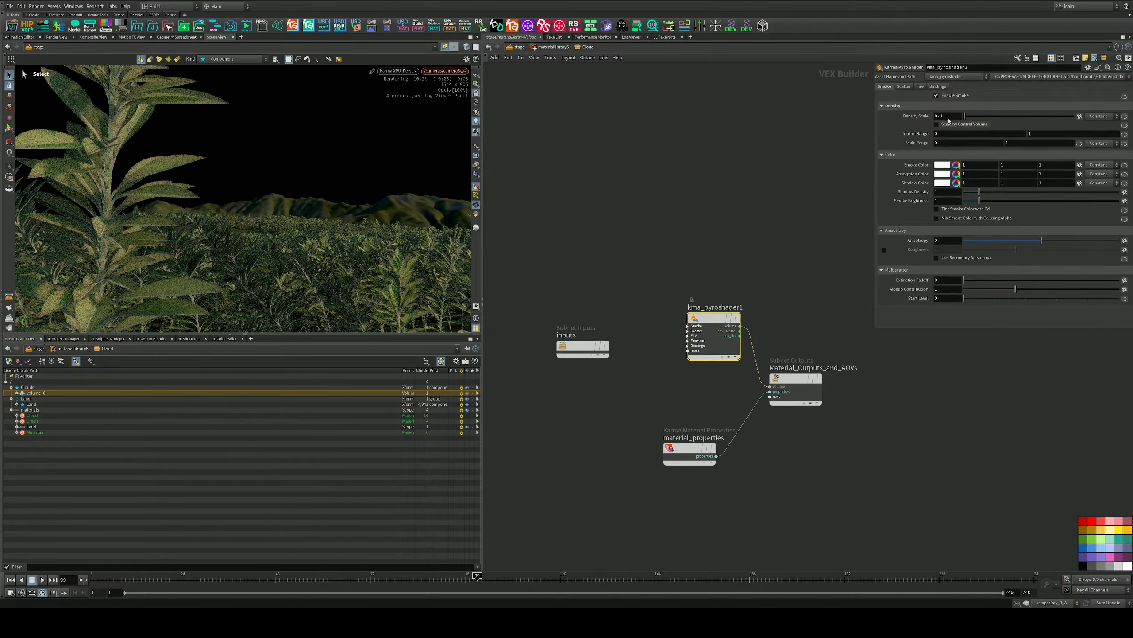
Try smoke density scales of 0.05, 0.02 and 0.015 on kma_pyroshader1
click(948, 120)
key(BackSpace)
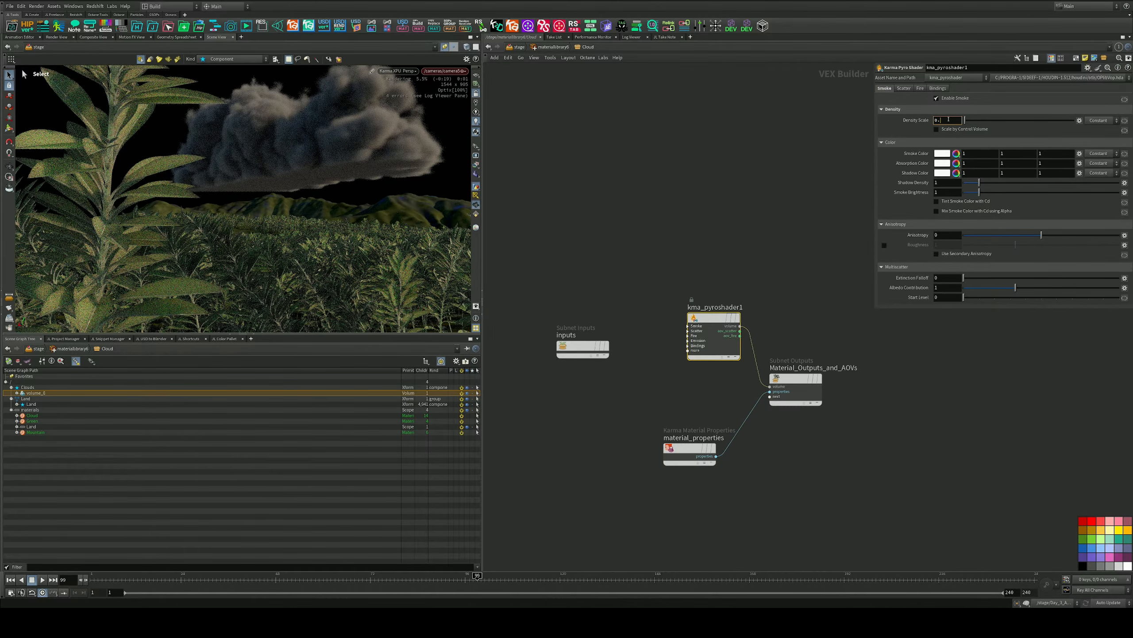
text(05)
key(Return)
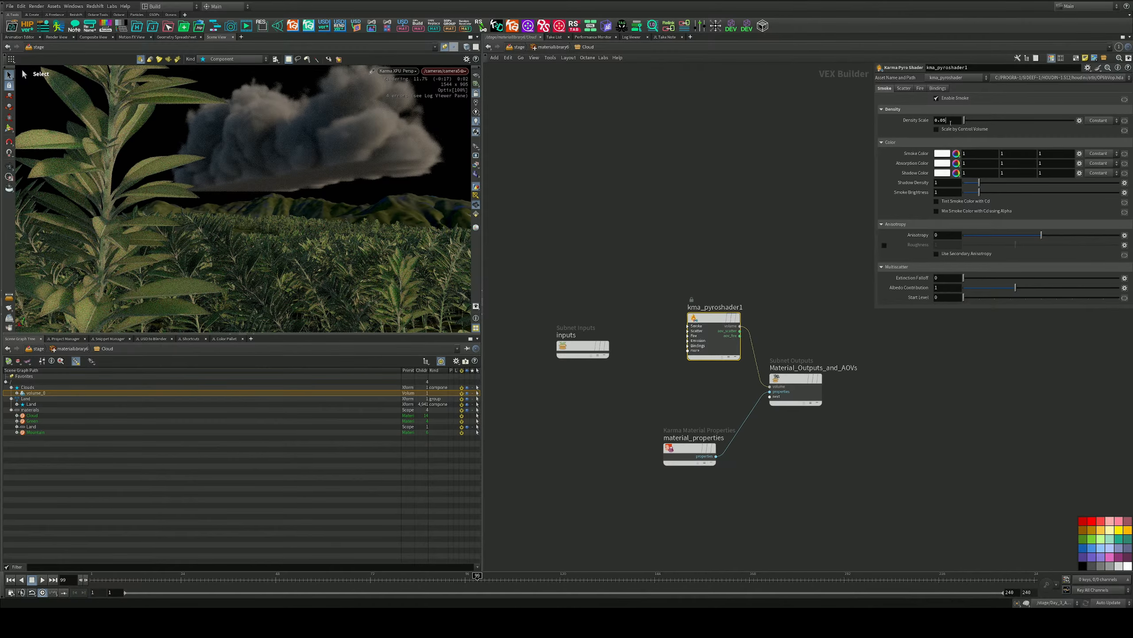
click(949, 121)
text(2)
key(Return)
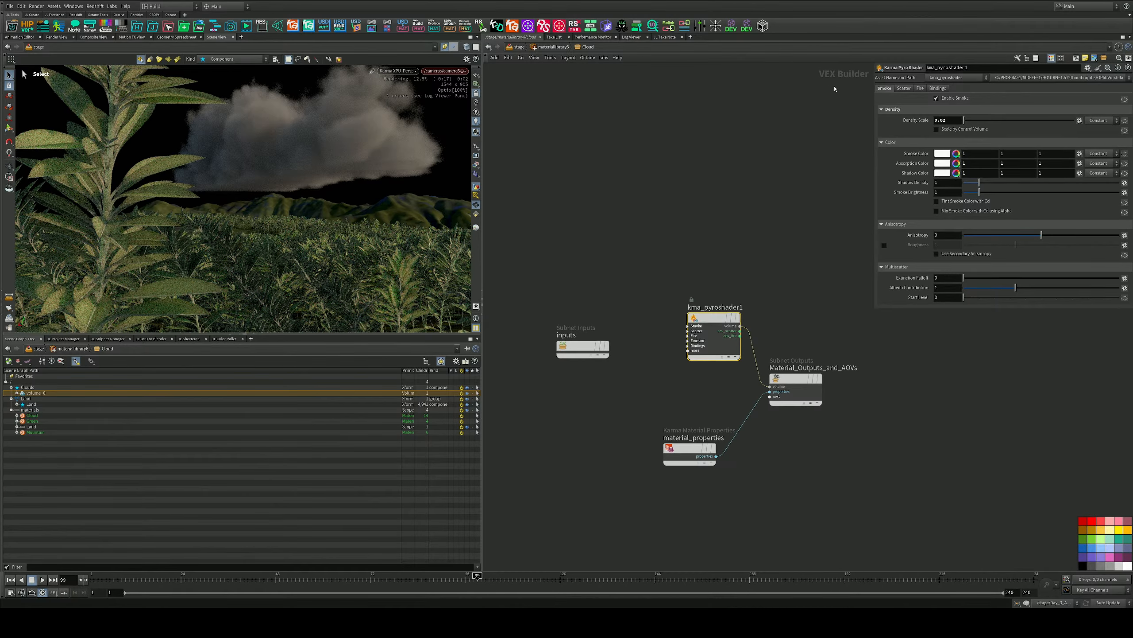
click(948, 121)
text(0.015)
key(Return)
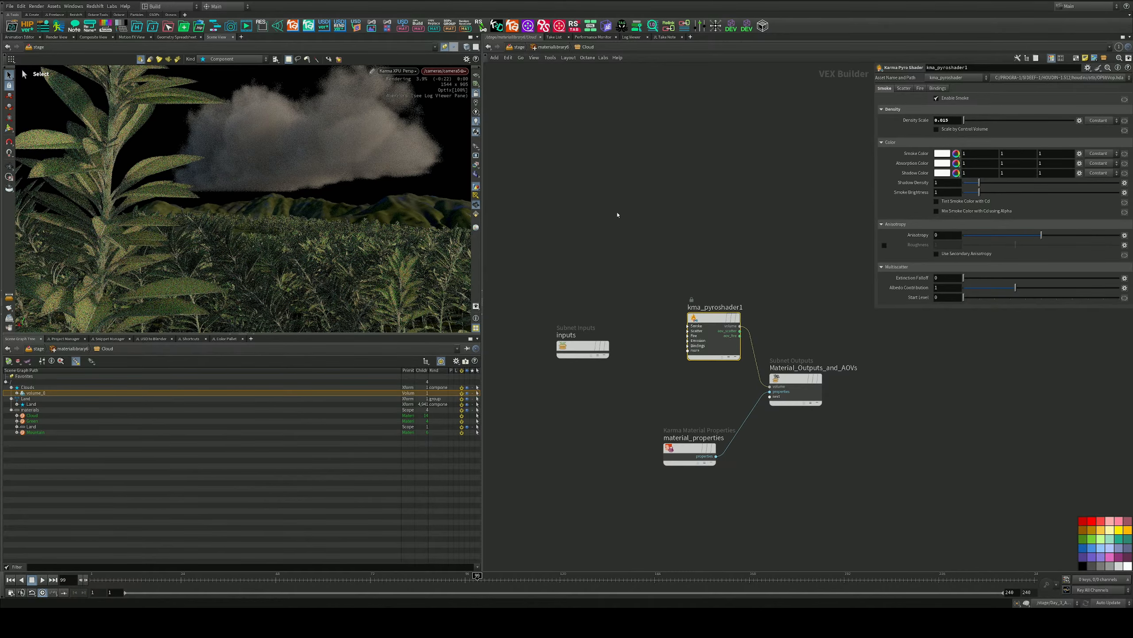
Set the smoke density scale of kma_pyroshader1 to 0.012 and return to the stage level
click(952, 120)
key(BackSpace)
text(2)
key(Return)
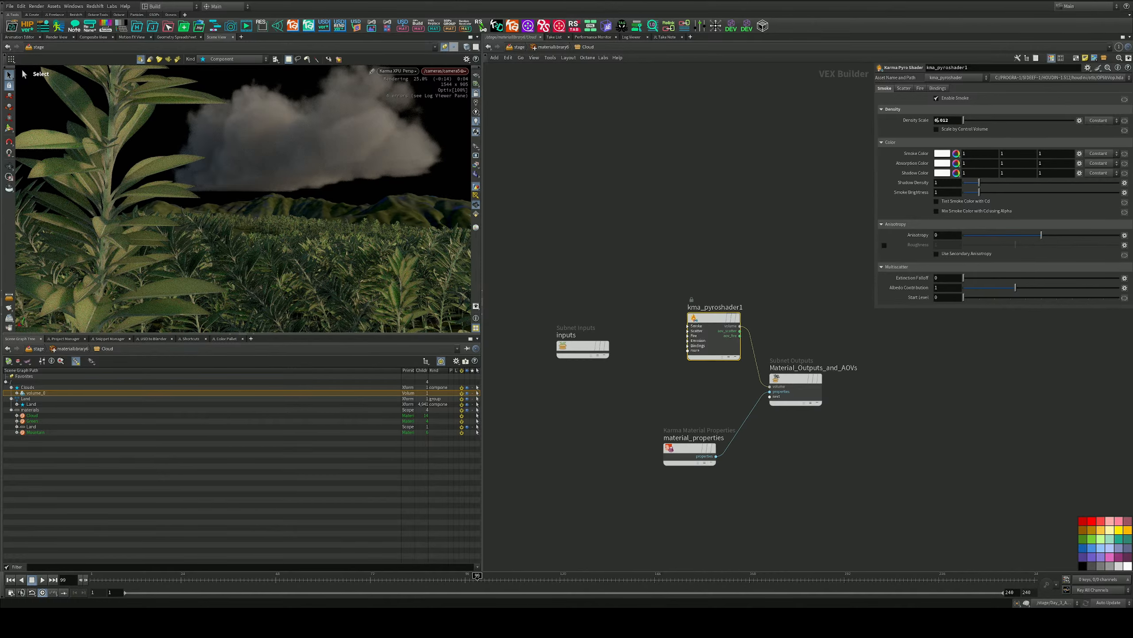
key(u)
Select the Clouds node, switch the viewport from Karma XPU to the standard renderer, and view the cloud beside the terrain
middle_drag(710, 226, 692, 290)
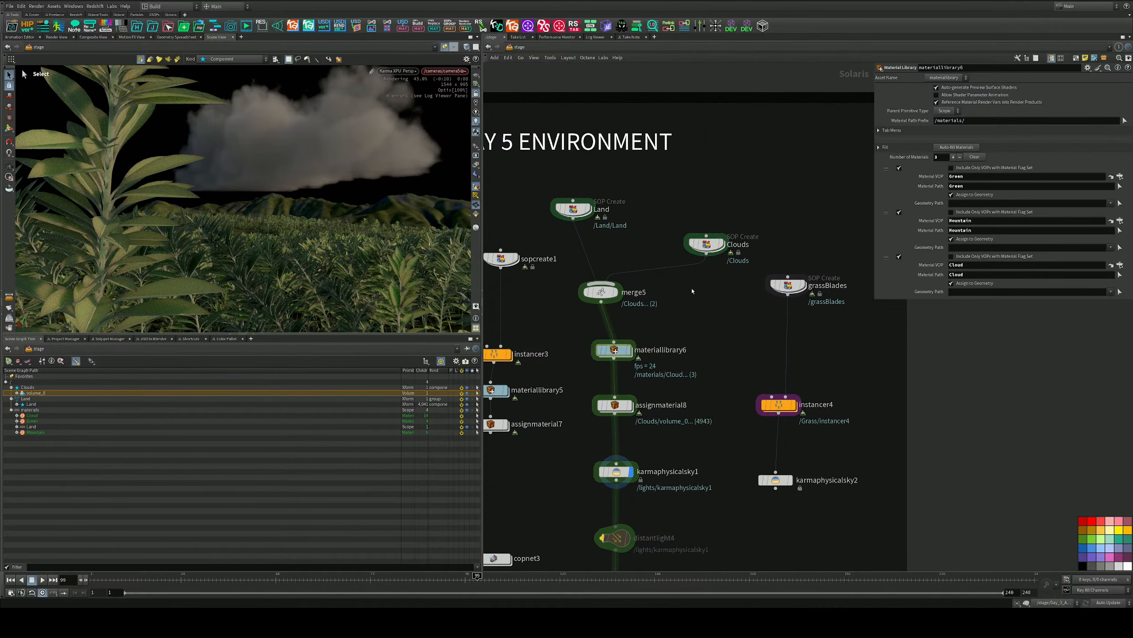
click(696, 250)
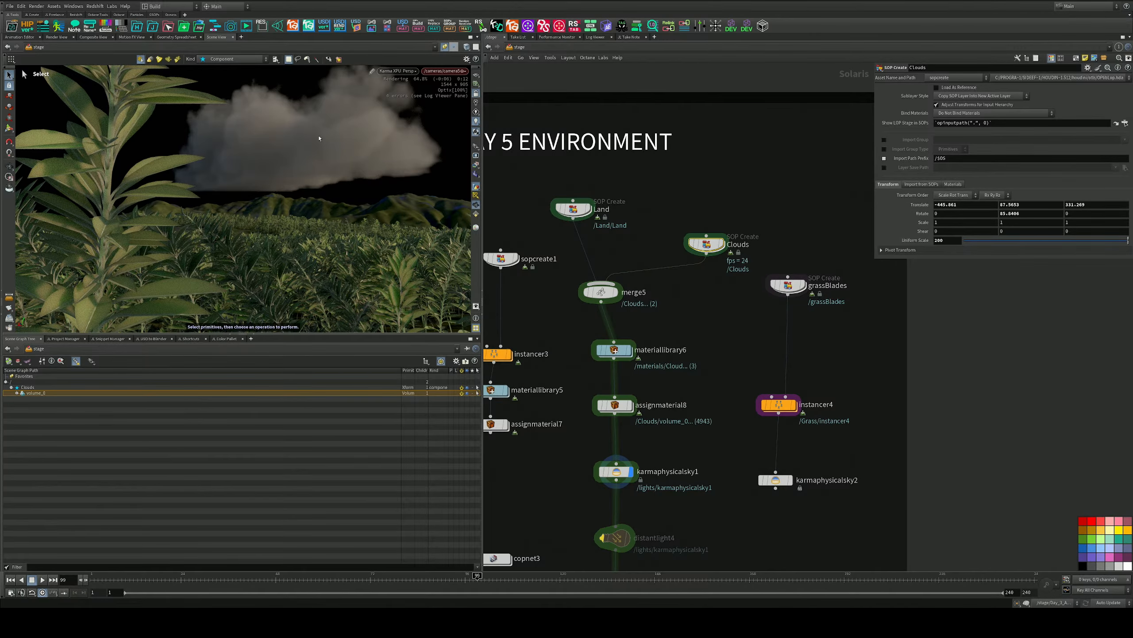
click(416, 72)
click(409, 102)
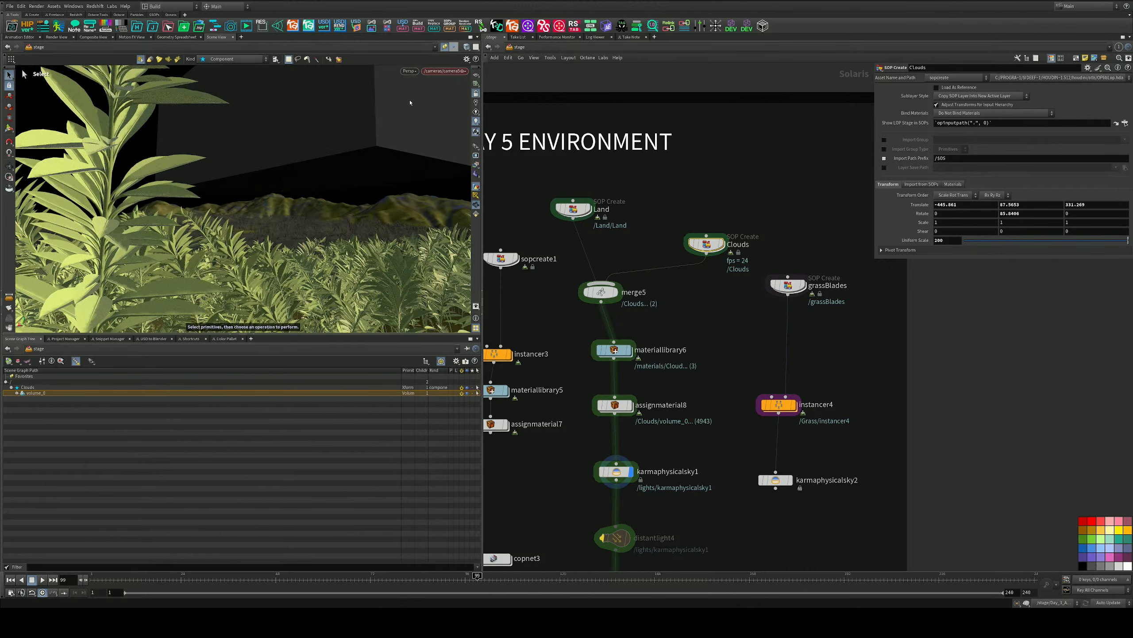
alt+right_drag(348, 191, 383, 200)
alt+drag(382, 200, 306, 195)
alt+right_drag(305, 194, 281, 243)
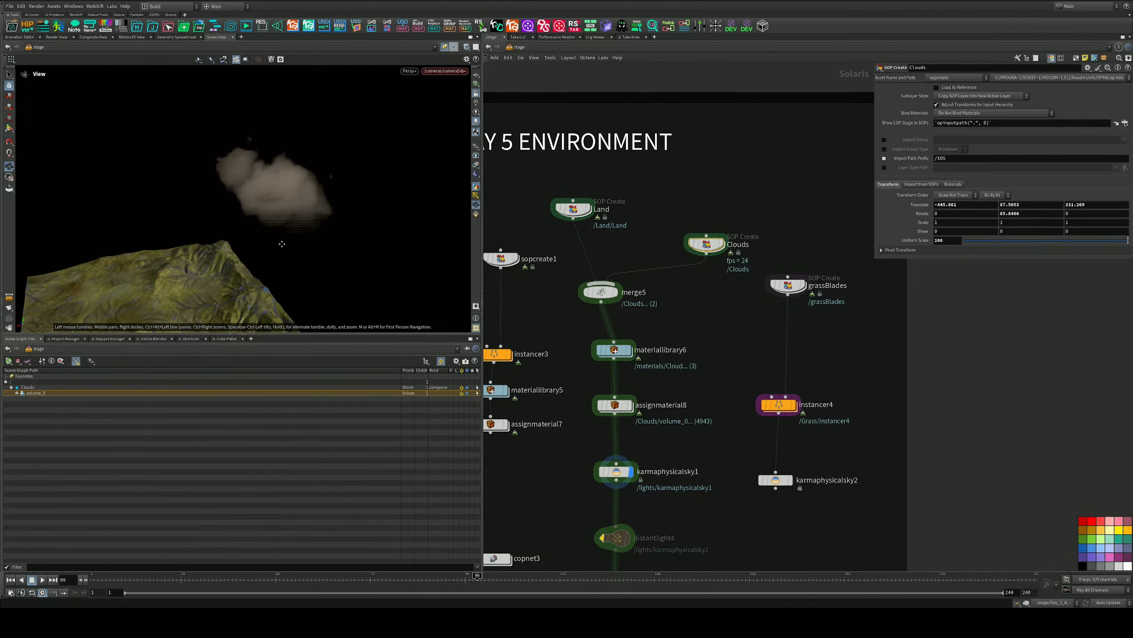
alt+middle_drag(281, 244, 267, 265)
Open the Clouds geometry network and display cloudshapegenerate1 with its sphere cluster framed in the viewport
double_click(715, 236)
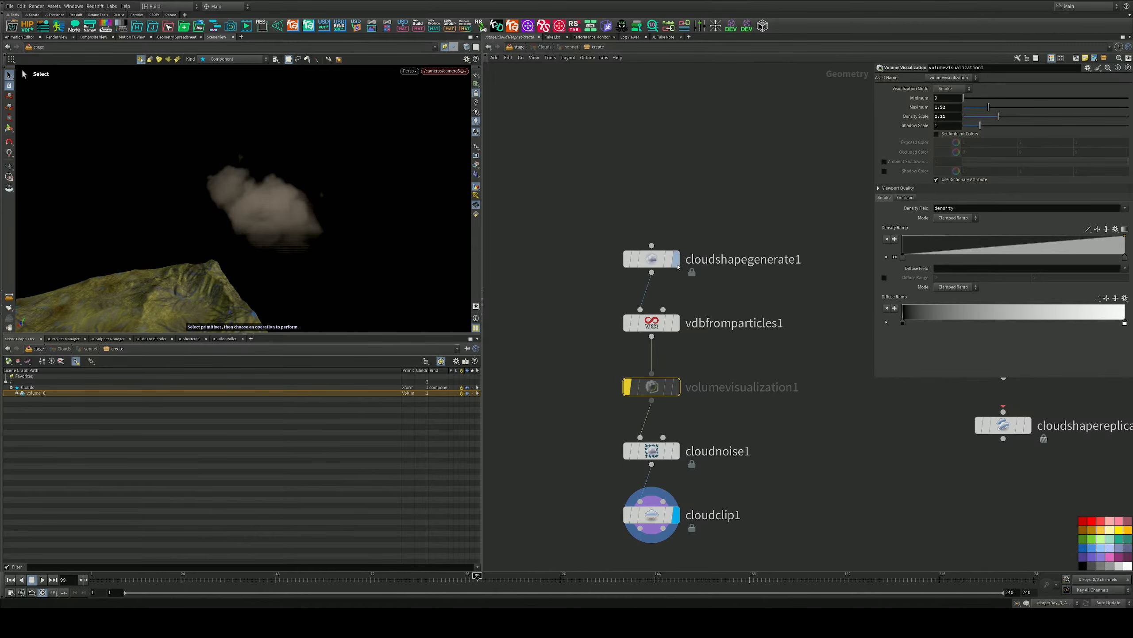
mouse_move(729, 259)
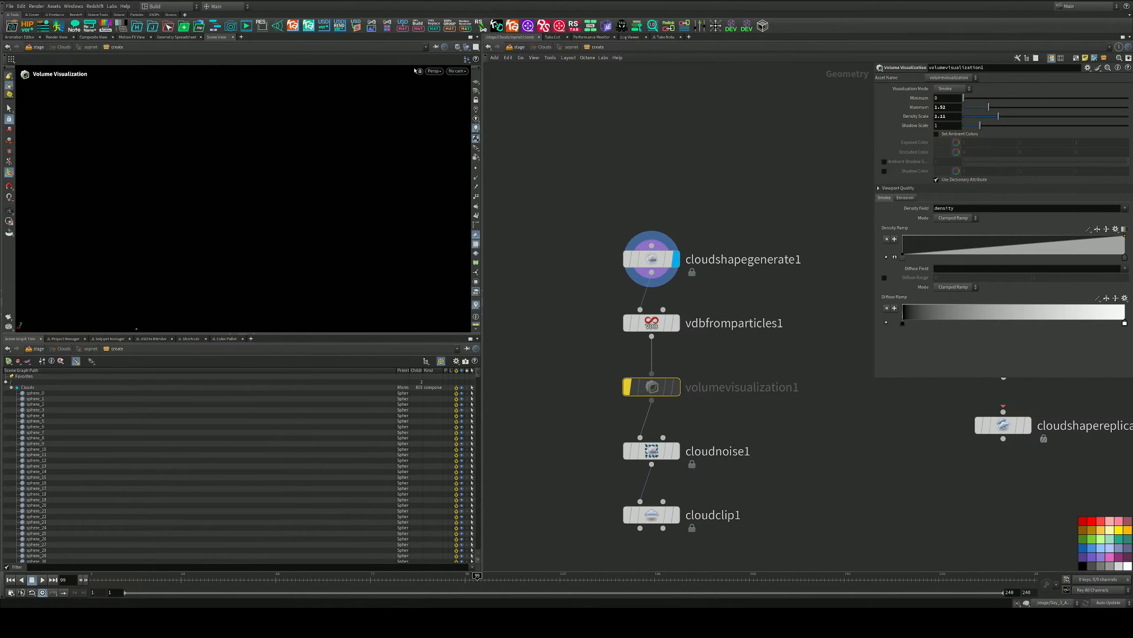
key(space+g)
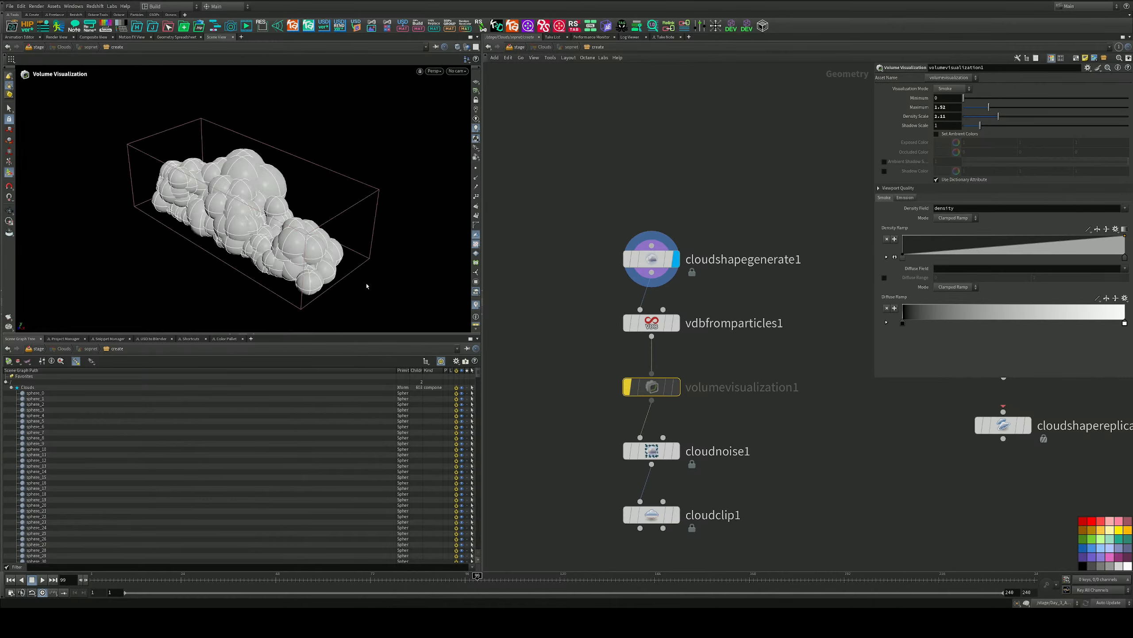
alt+drag(367, 286, 280, 241)
scroll(279, 241, down, 3)
alt+middle_drag(280, 241, 230, 196)
Select cloudshapegenerate1 and set its cloud species to Humilis
drag(719, 248, 602, 273)
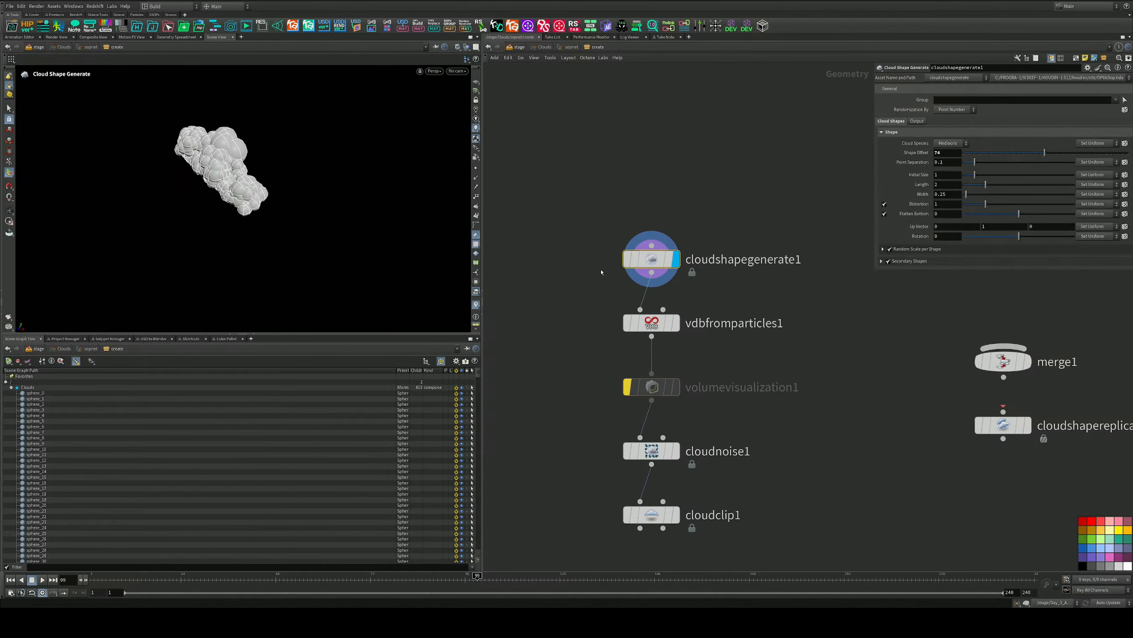
click(959, 144)
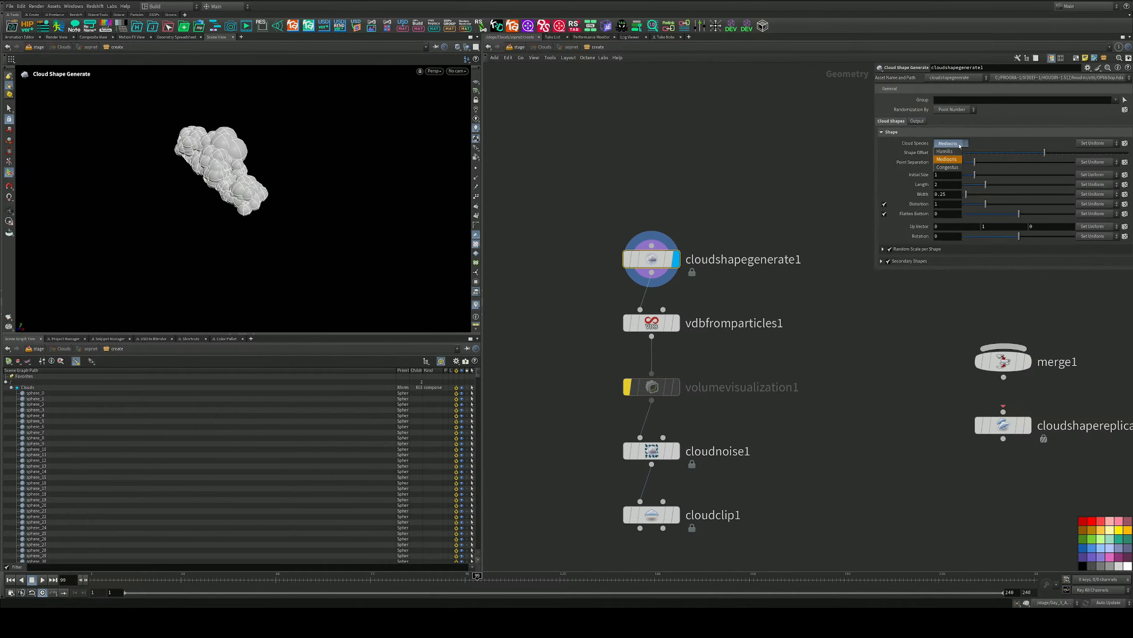
click(945, 151)
key(Escape)
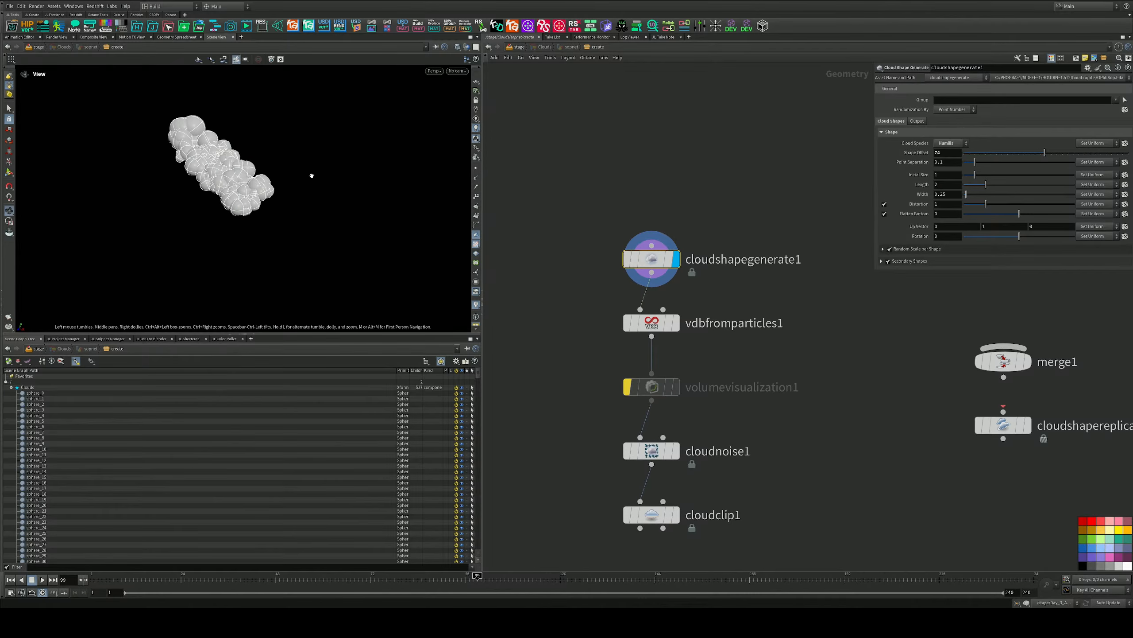
key(Return)
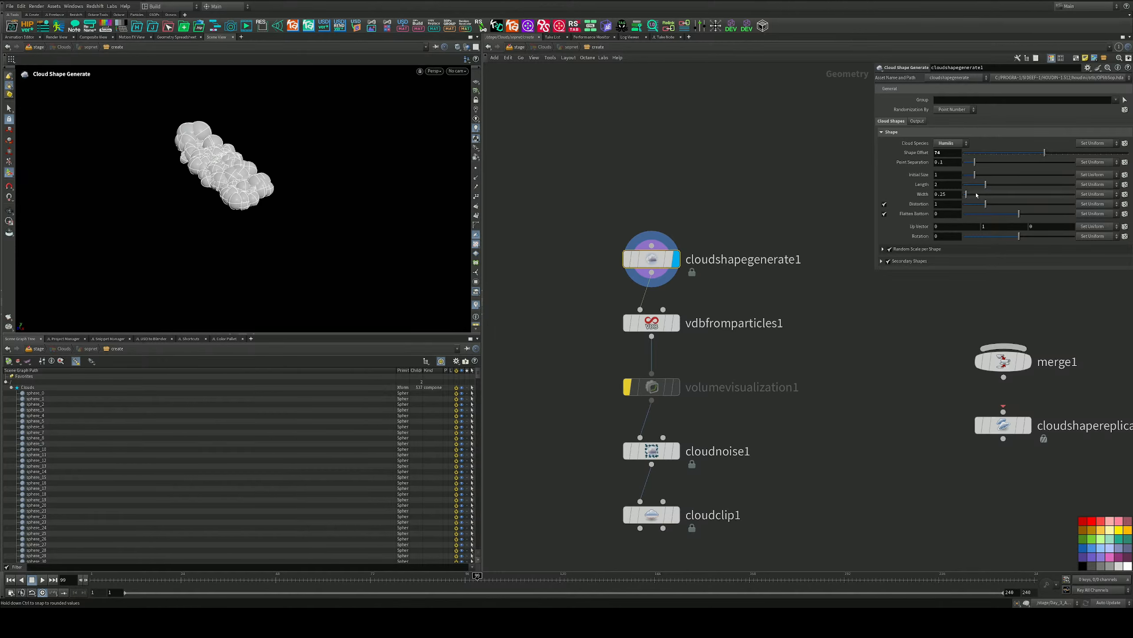
Set cloudshapegenerate1's width to about 3.01, point separation to about 0.298 and shape offset to 37
drag(977, 195, 1001, 197)
mouse_move(999, 154)
mouse_down()
mouse_move(986, 156)
mouse_move(1005, 154)
mouse_up()
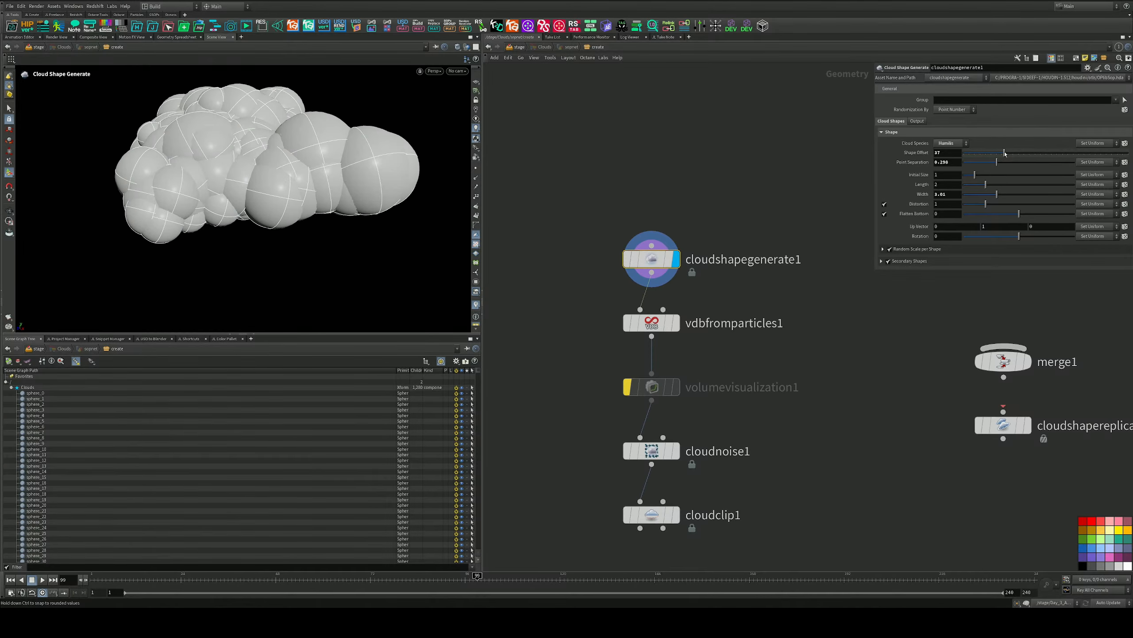
Set cloudshapegenerate1's width to about 7.47, length to about 7.15 and initial size to about 0.83
drag(997, 194, 1025, 194)
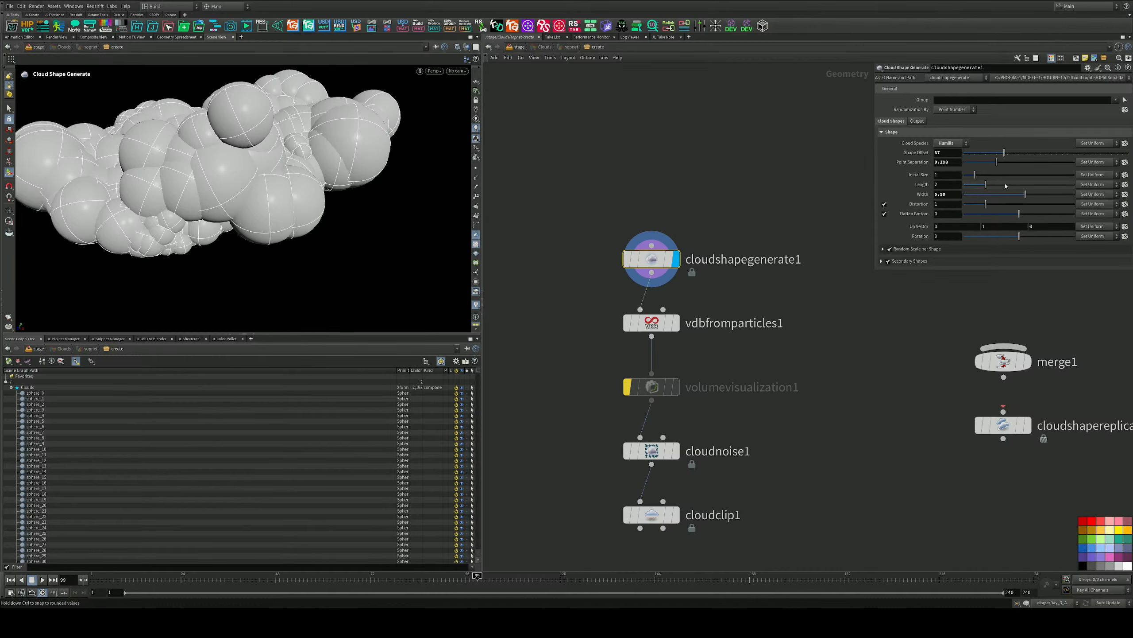
drag(1010, 185, 1044, 187)
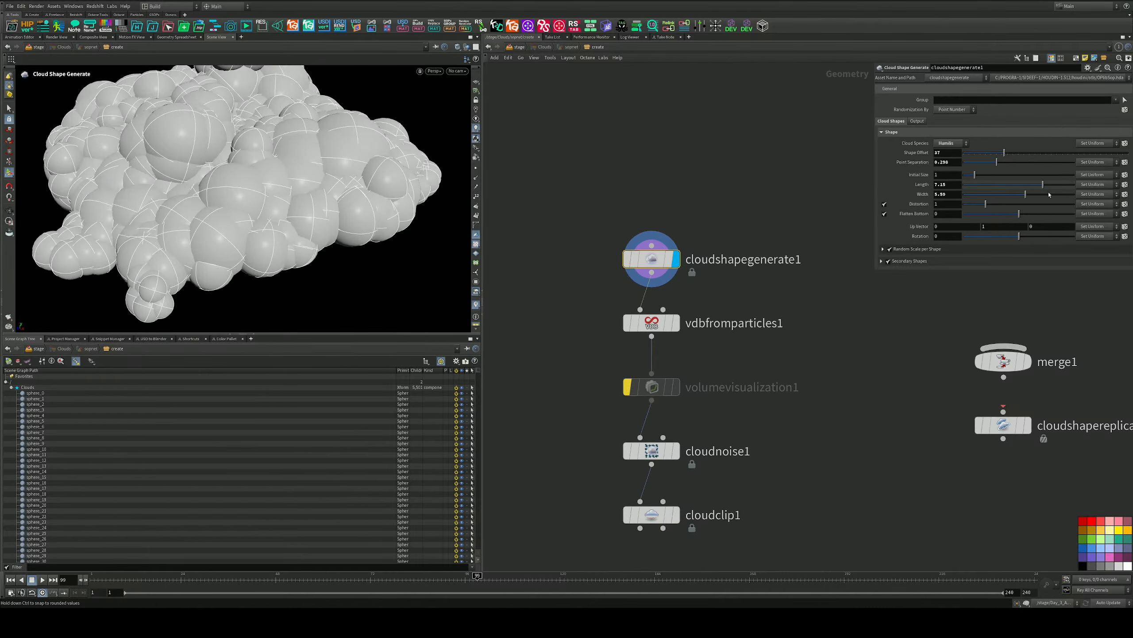
click(1047, 199)
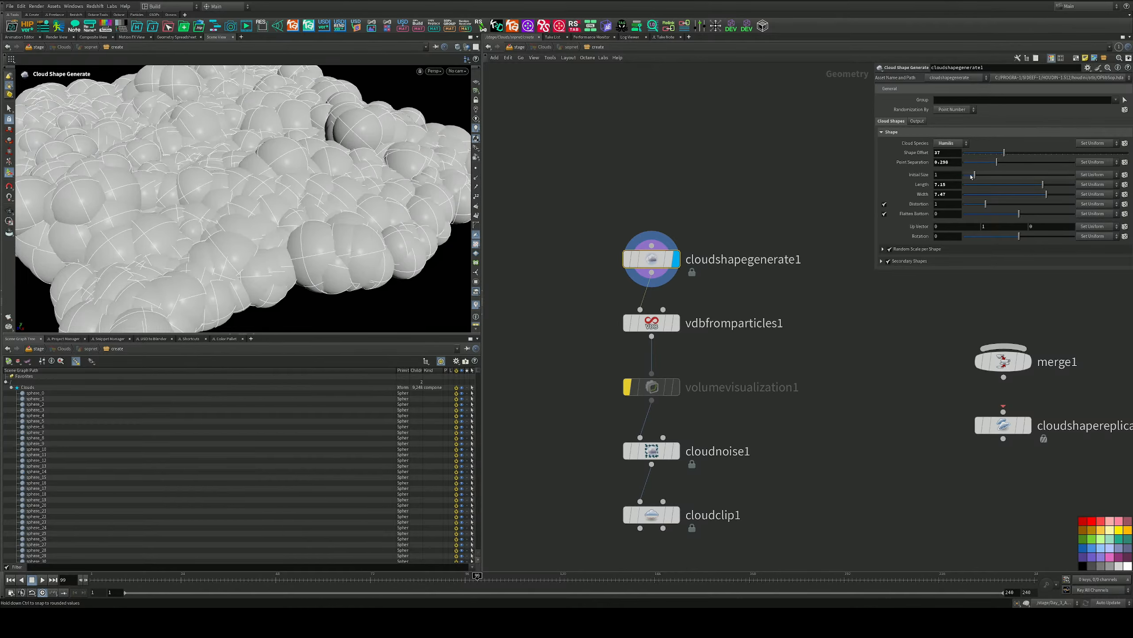
click(971, 176)
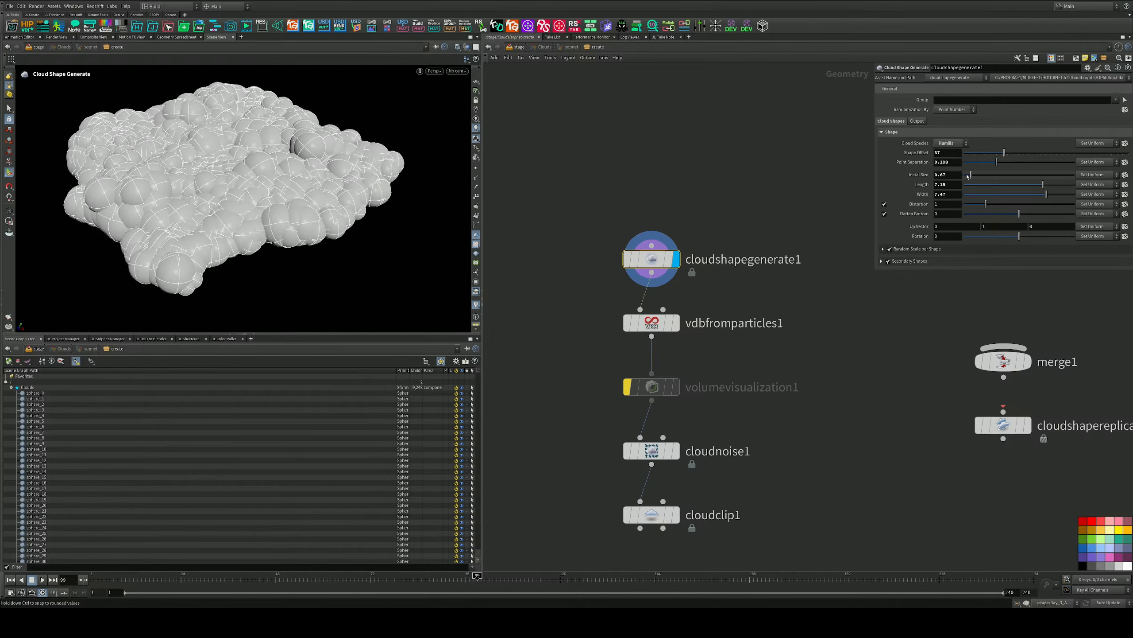
drag(973, 175, 983, 175)
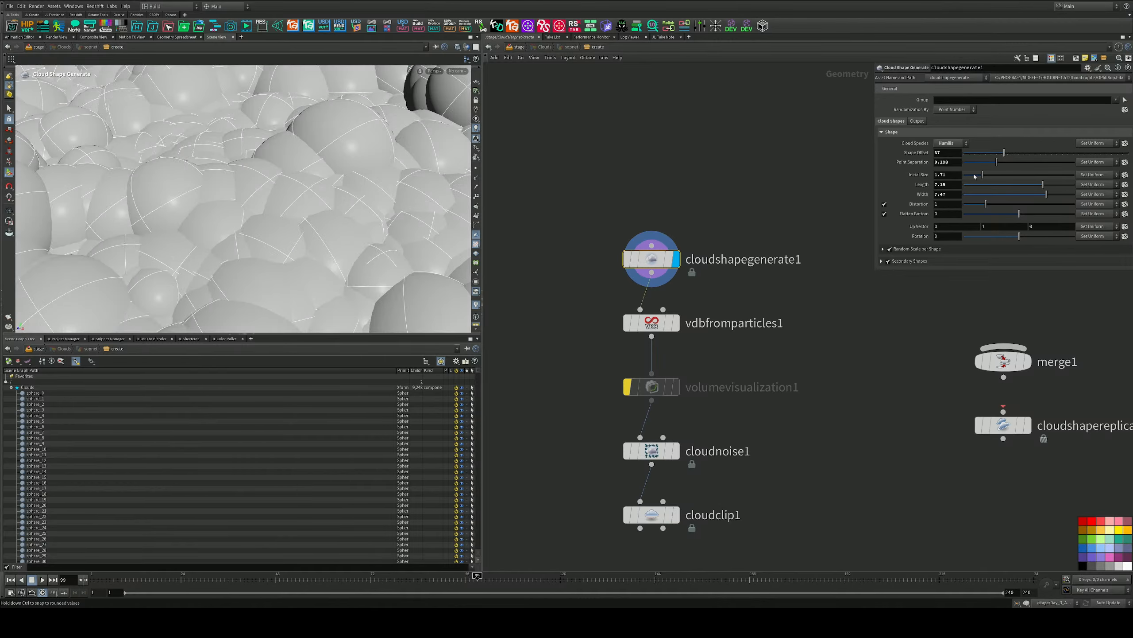
click(974, 176)
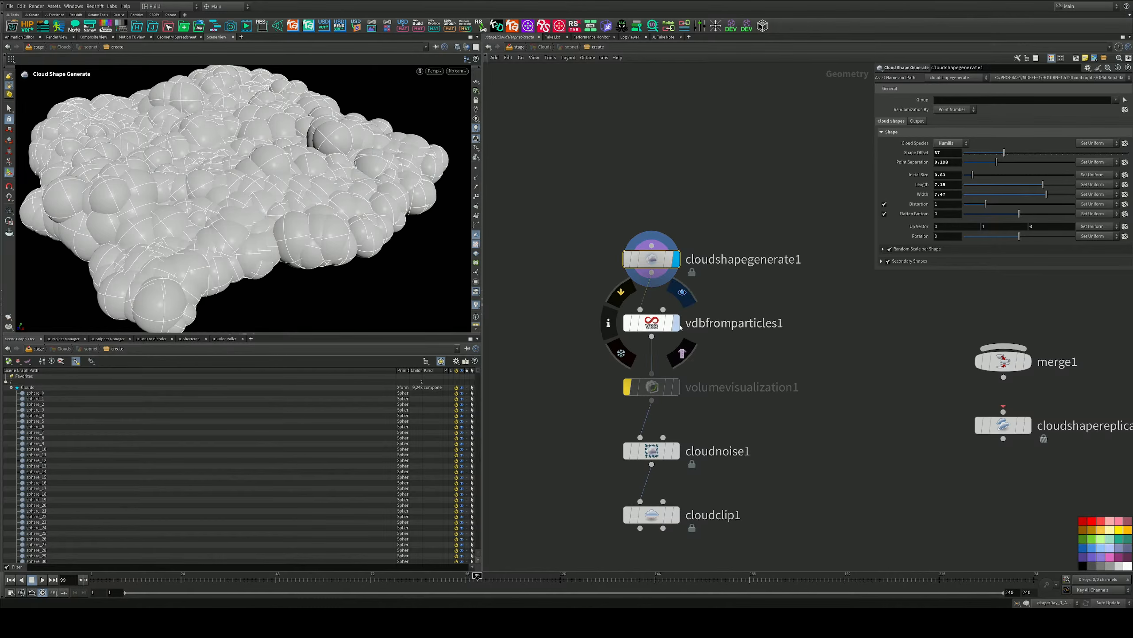
Display the vdbfromparticles1 fog volume and select its node, and view the cloudnoise1 result on the enlarged cloud
click(677, 323)
alt+drag(286, 210, 312, 187)
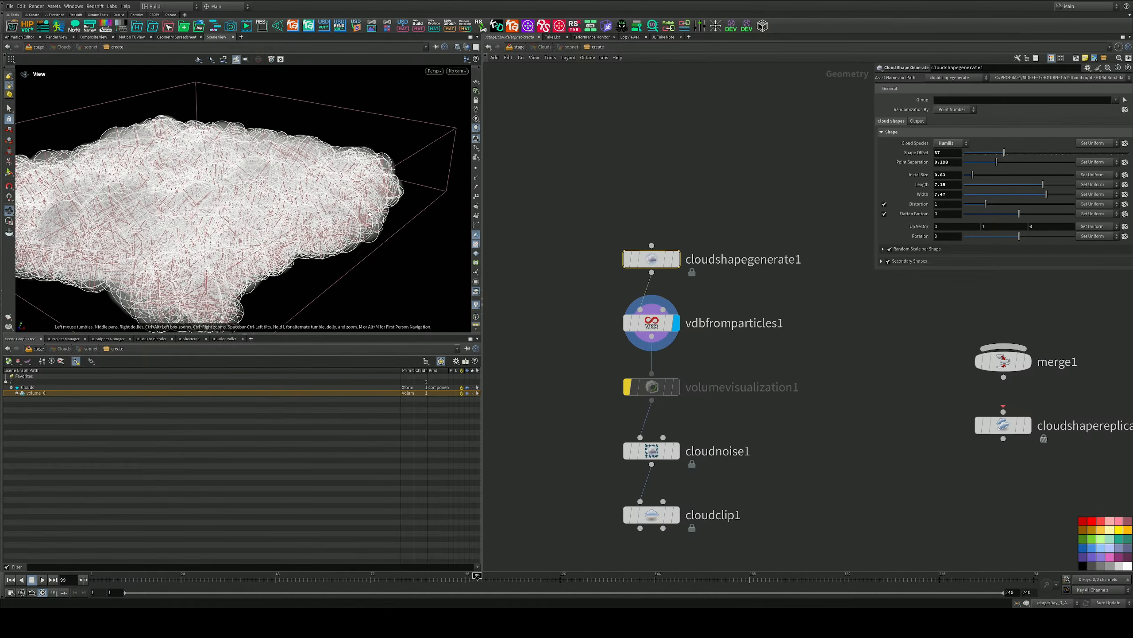
drag(767, 323, 631, 338)
click(632, 338)
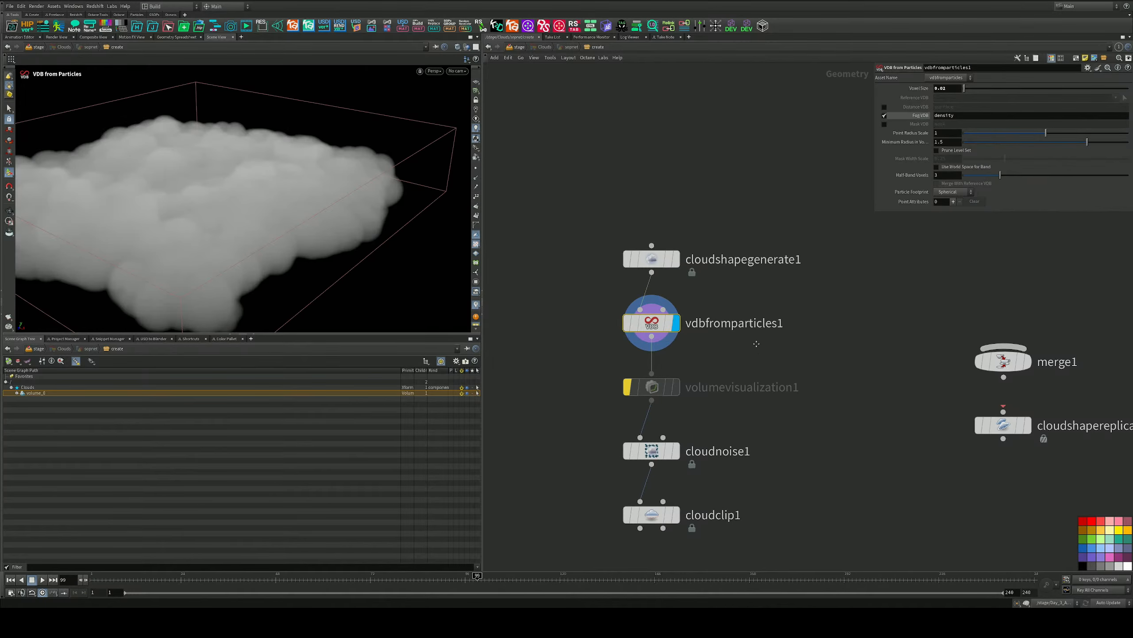
middle_drag(723, 377, 735, 318)
mouse_move(691, 395)
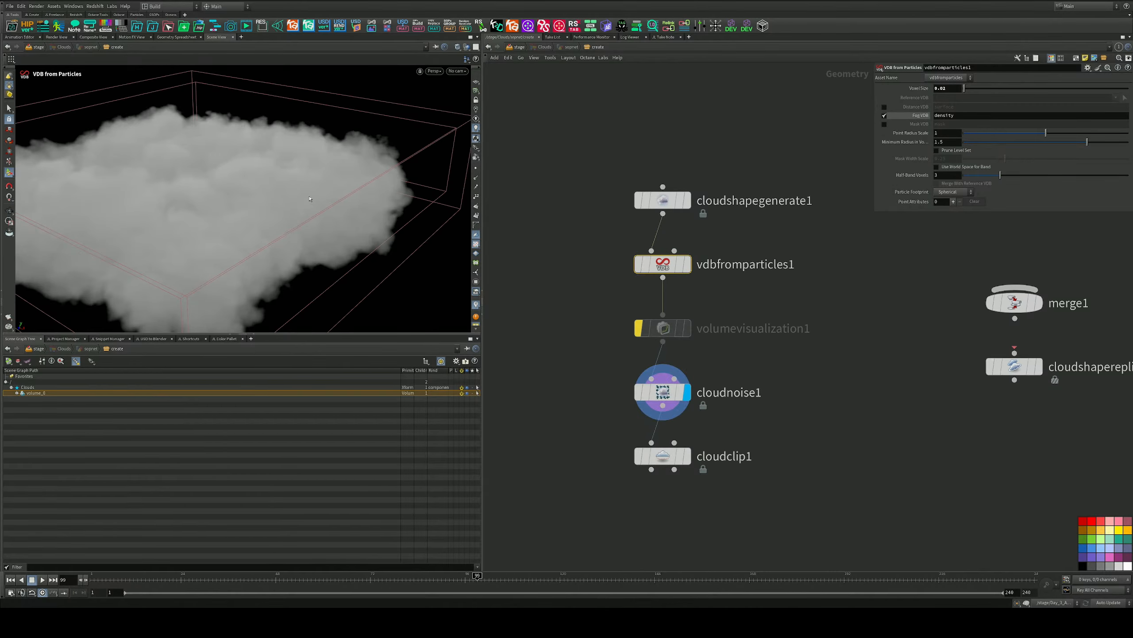
scroll(310, 200, up, 3)
Select and display cloudshapegenerate1, with its initial size set to about 1.44 and point separation to about 0.07
drag(716, 169, 606, 224)
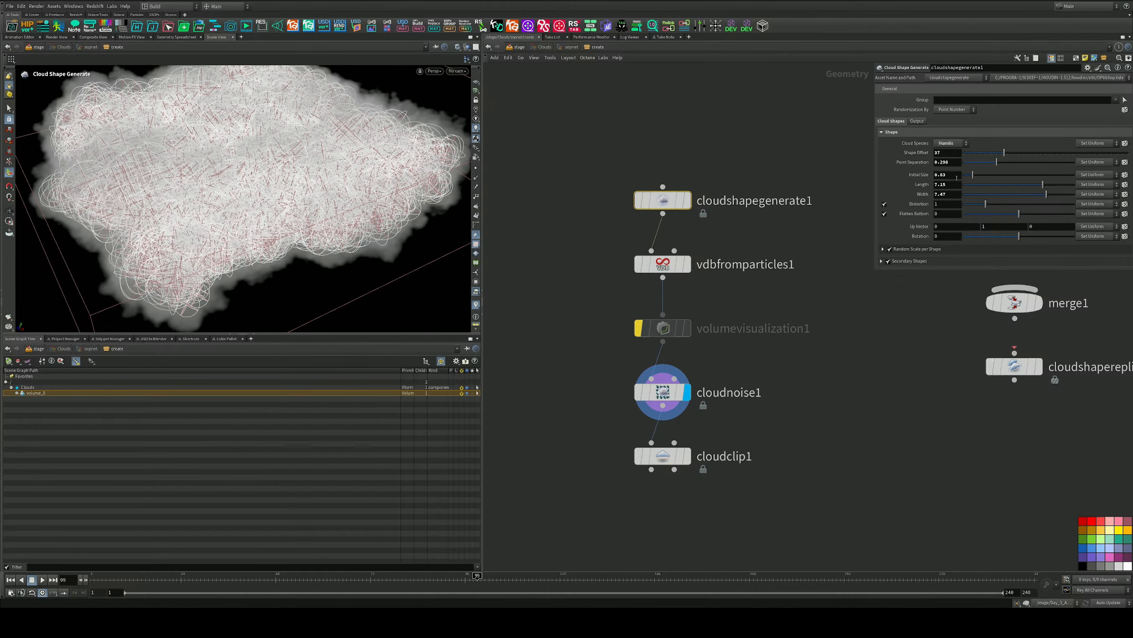
click(968, 174)
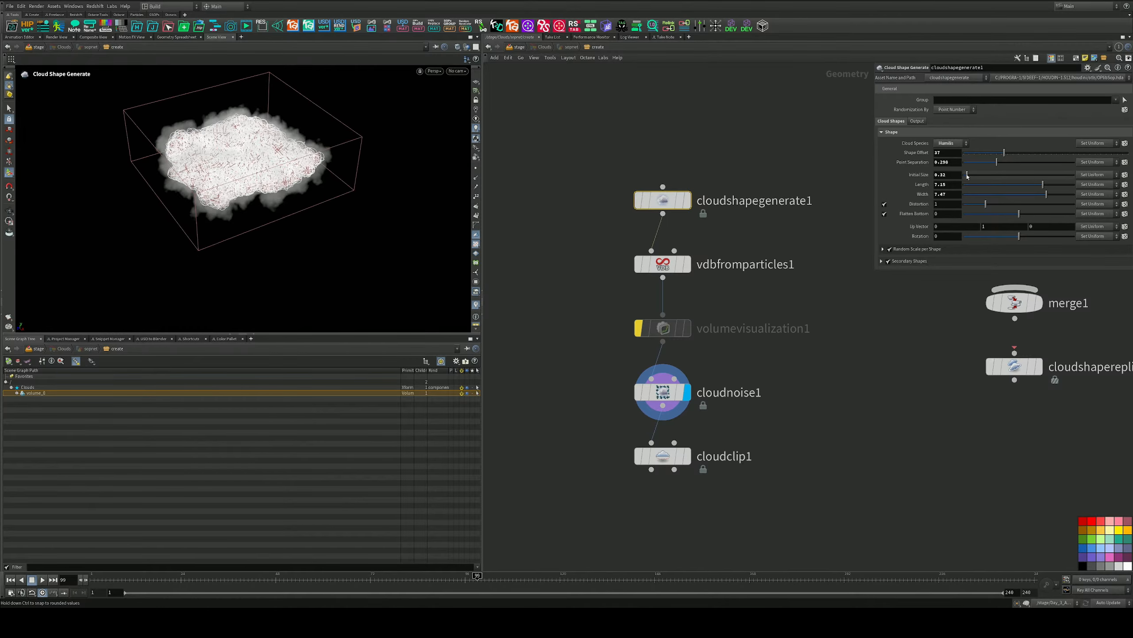
drag(966, 176, 970, 175)
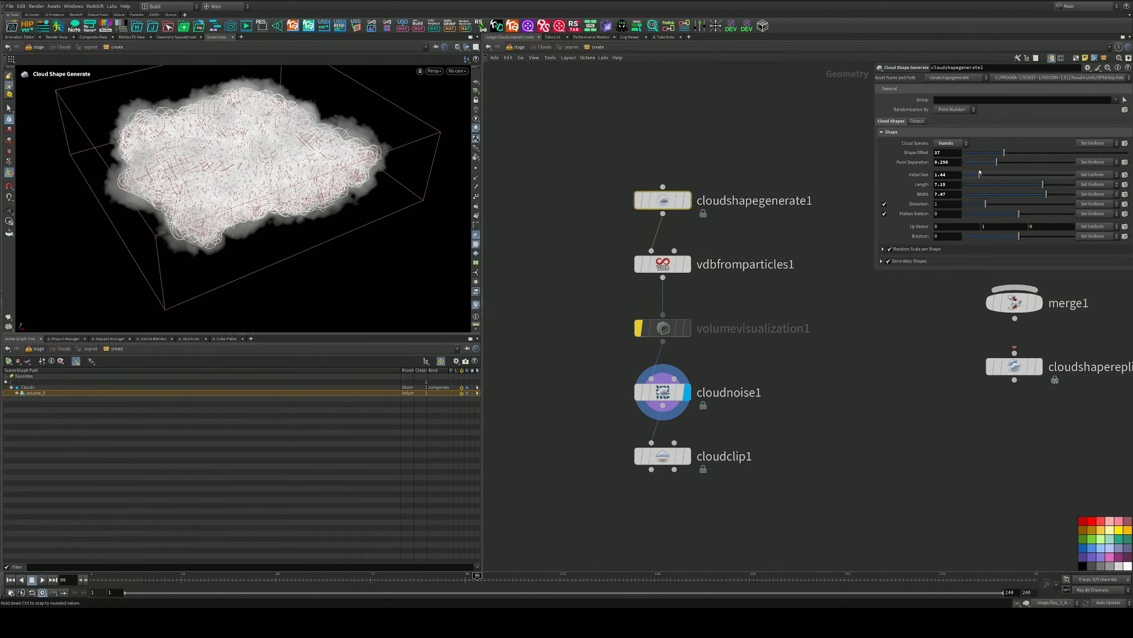
click(1069, 162)
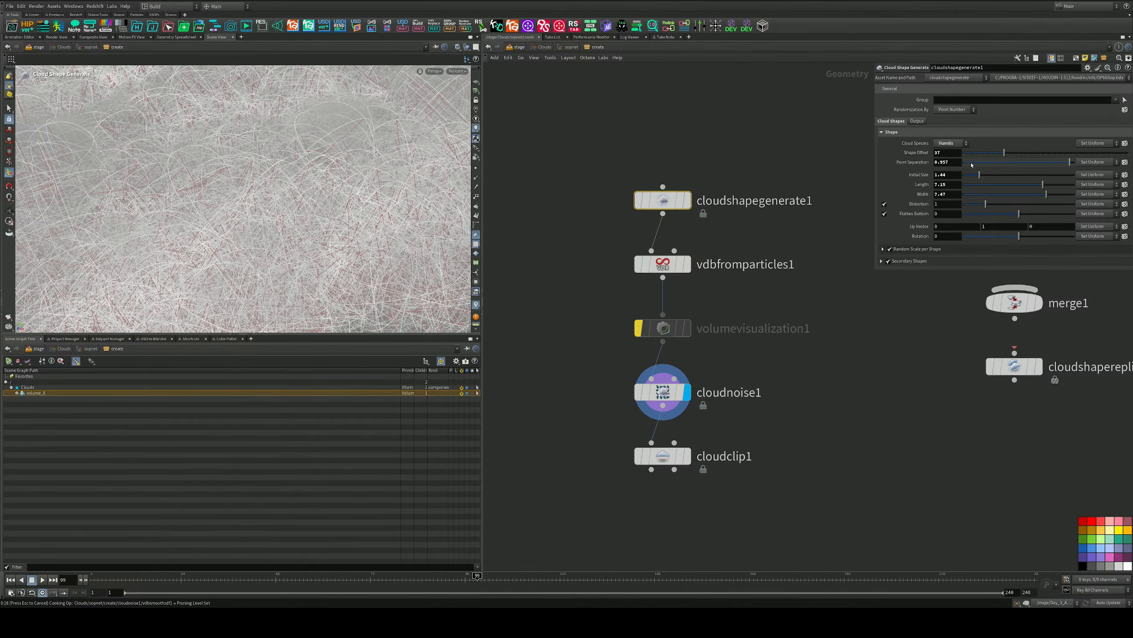
click(972, 163)
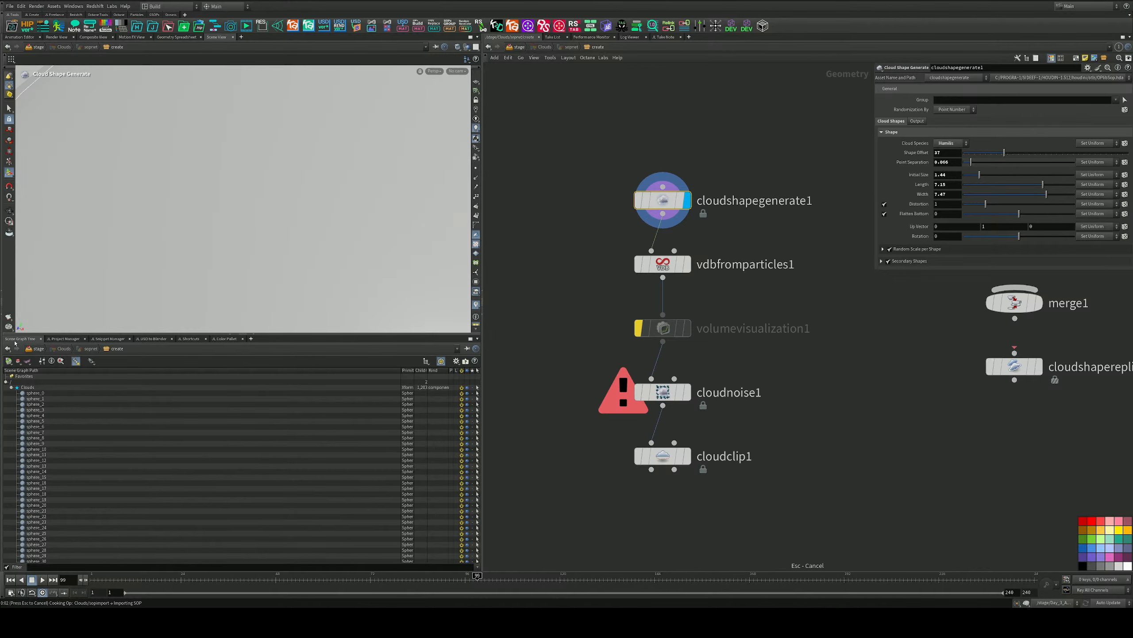
Replace the scene graph listing with the LOP Lights tool shortcuts
click(227, 341)
click(190, 339)
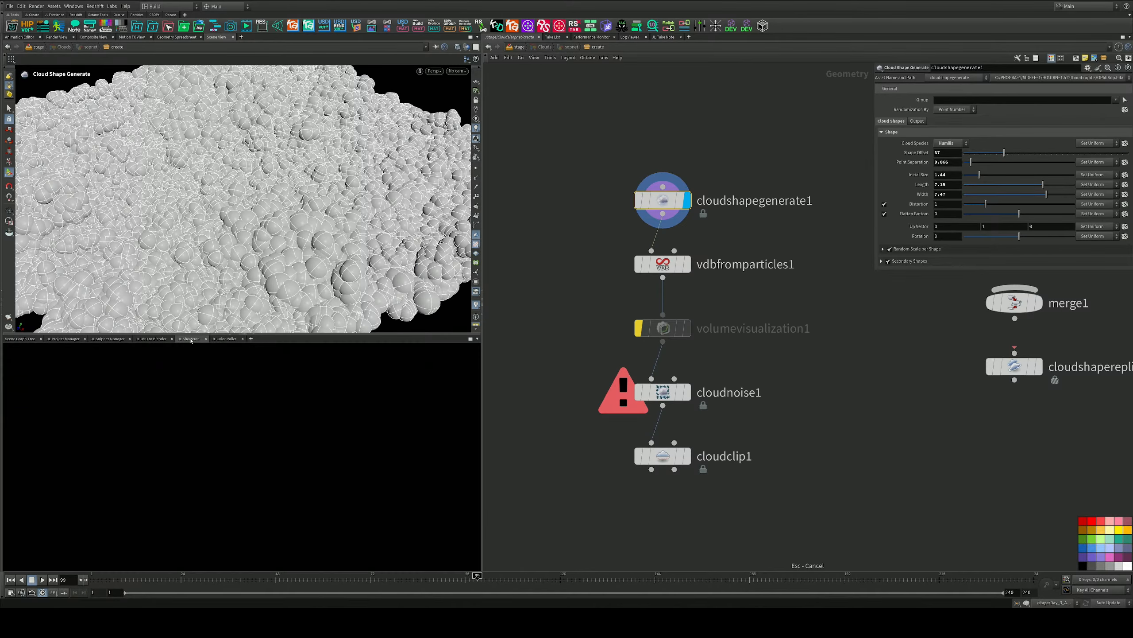
click(114, 340)
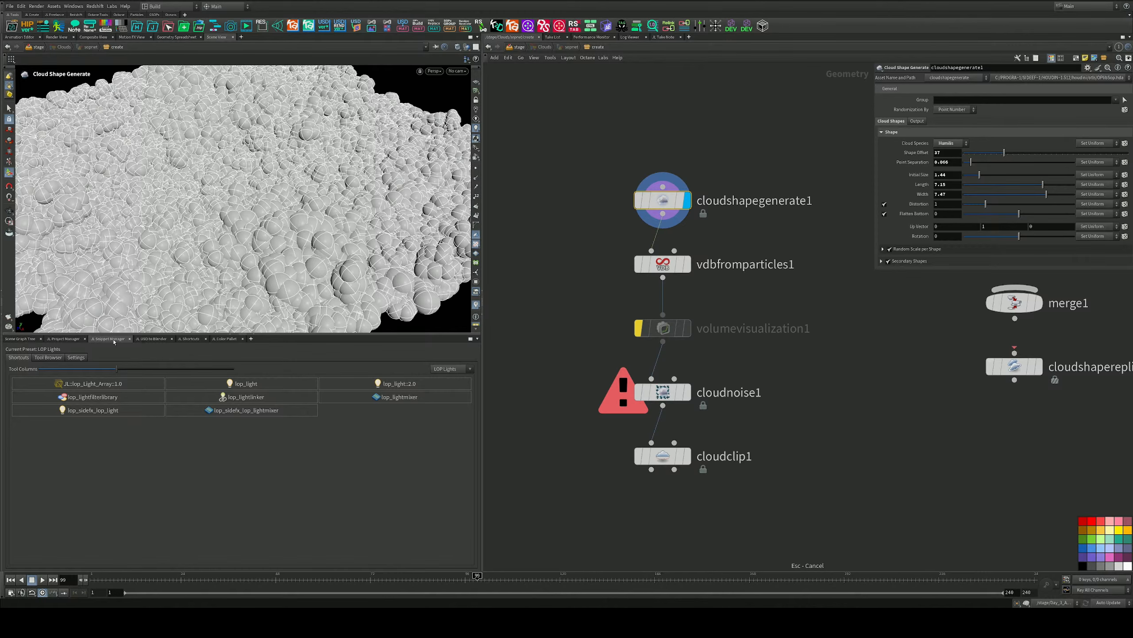
Set the cloud shape's Shape Offset to 13 and Point Separation to 0.338
alt+right_drag(338, 181, 341, 185)
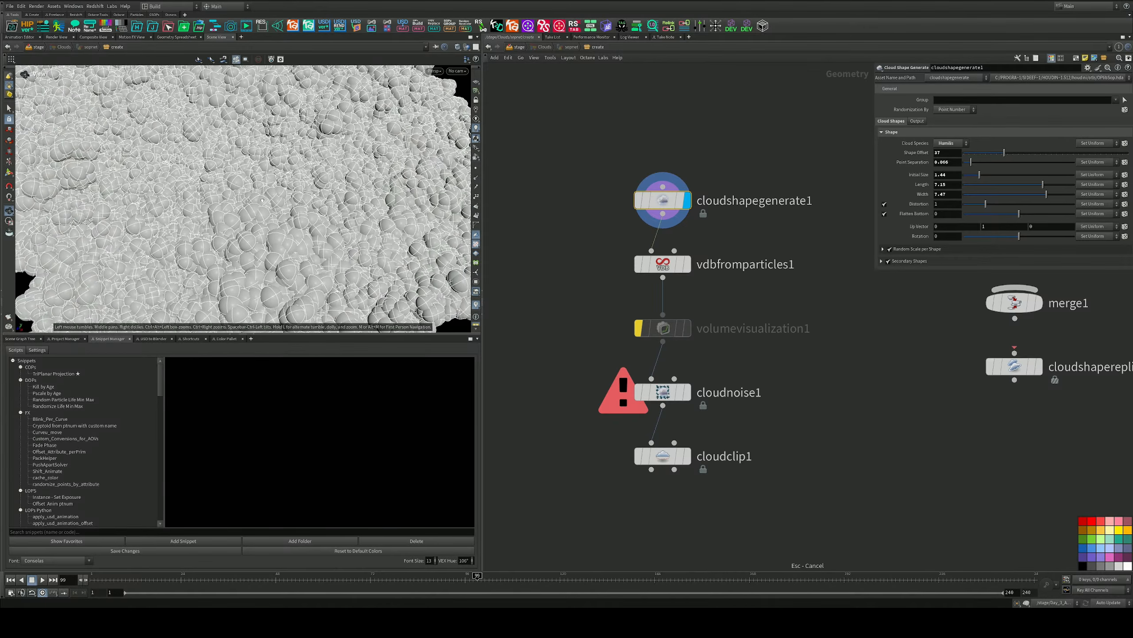
alt+drag(341, 185, 345, 190)
alt+right_drag(346, 190, 349, 195)
alt+drag(349, 195, 353, 200)
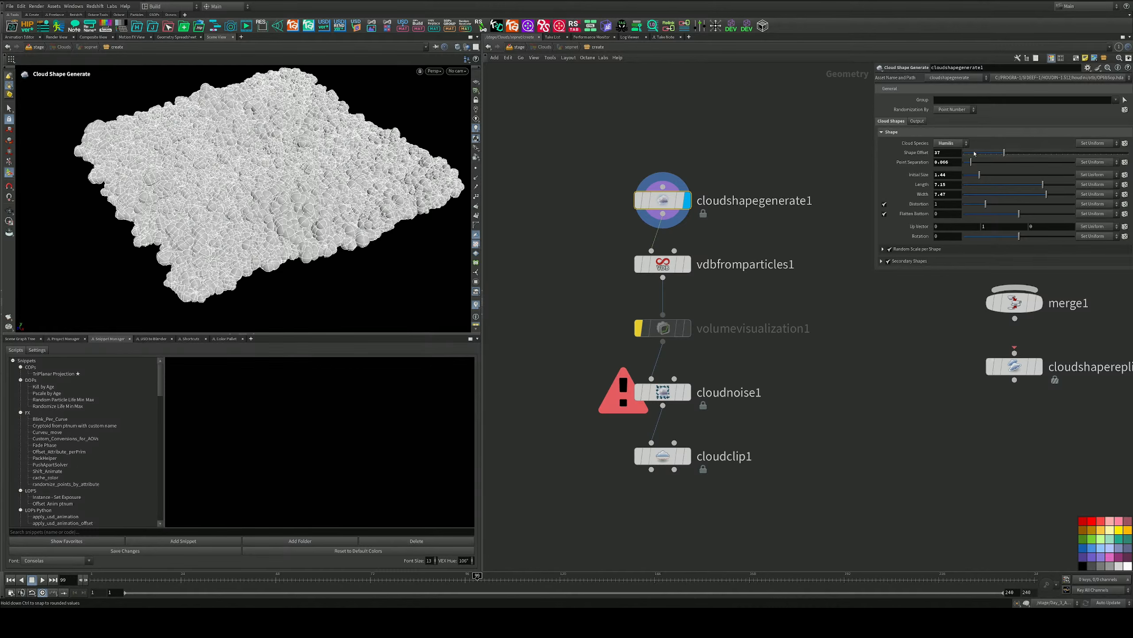
drag(975, 152, 1001, 164)
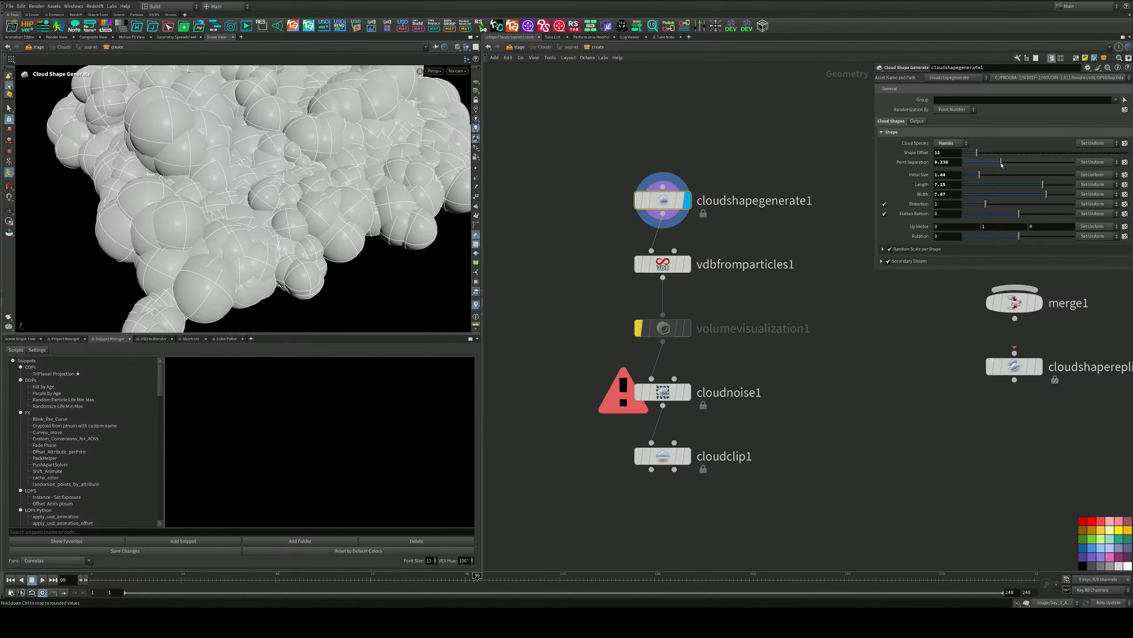
Try the Congestus cloud species, and settle on Mediocris as the cloud species
click(949, 143)
click(948, 167)
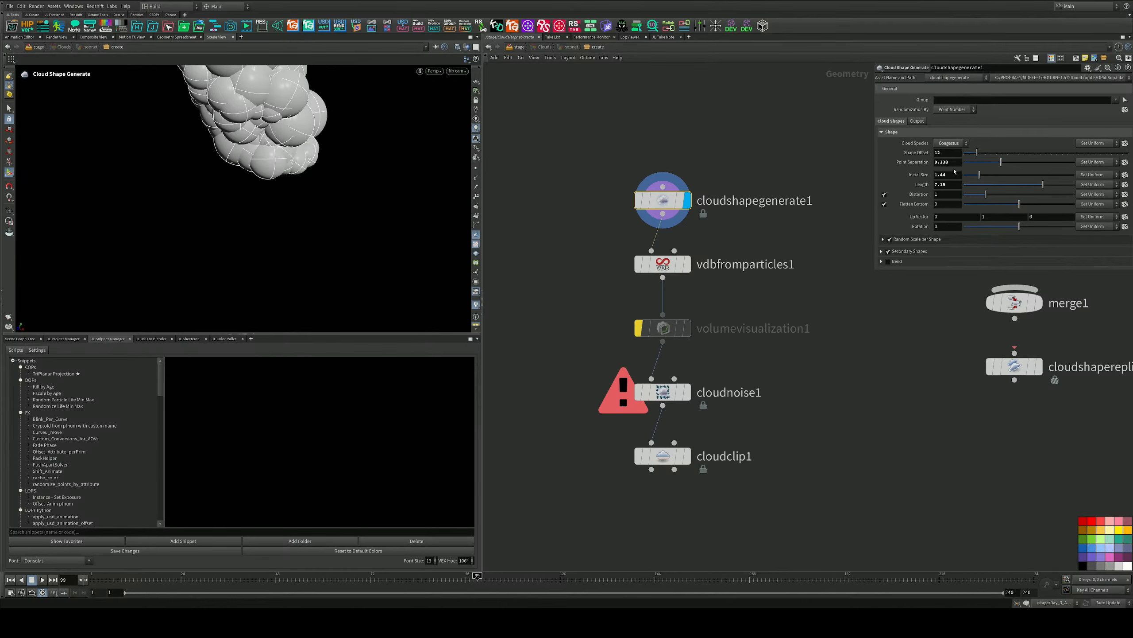
click(950, 143)
click(948, 161)
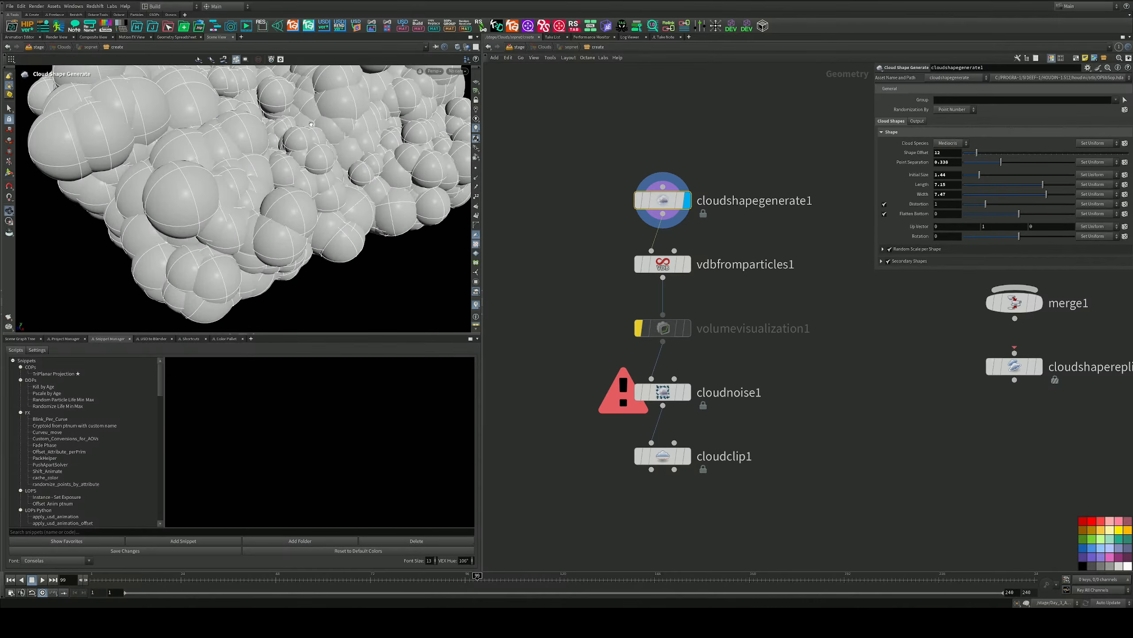
Set the cloud shape's Flatten Bottom to about -1.8 and its Distortion to about 0.98
key(Escape)
scroll(313, 127, down, 10)
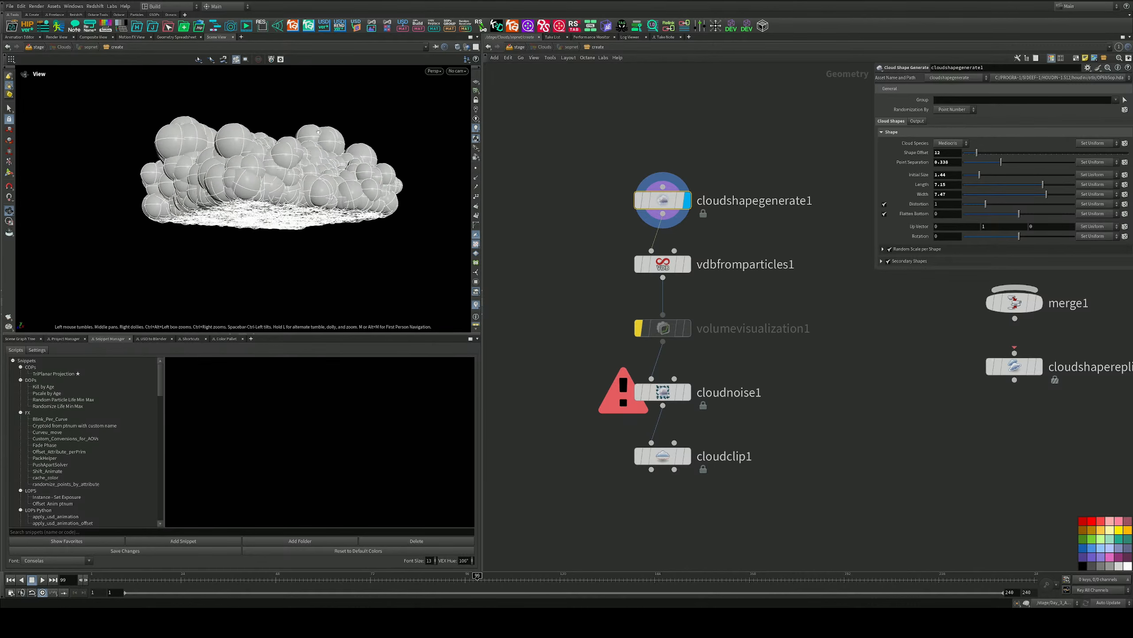
alt+drag(319, 132, 316, 182)
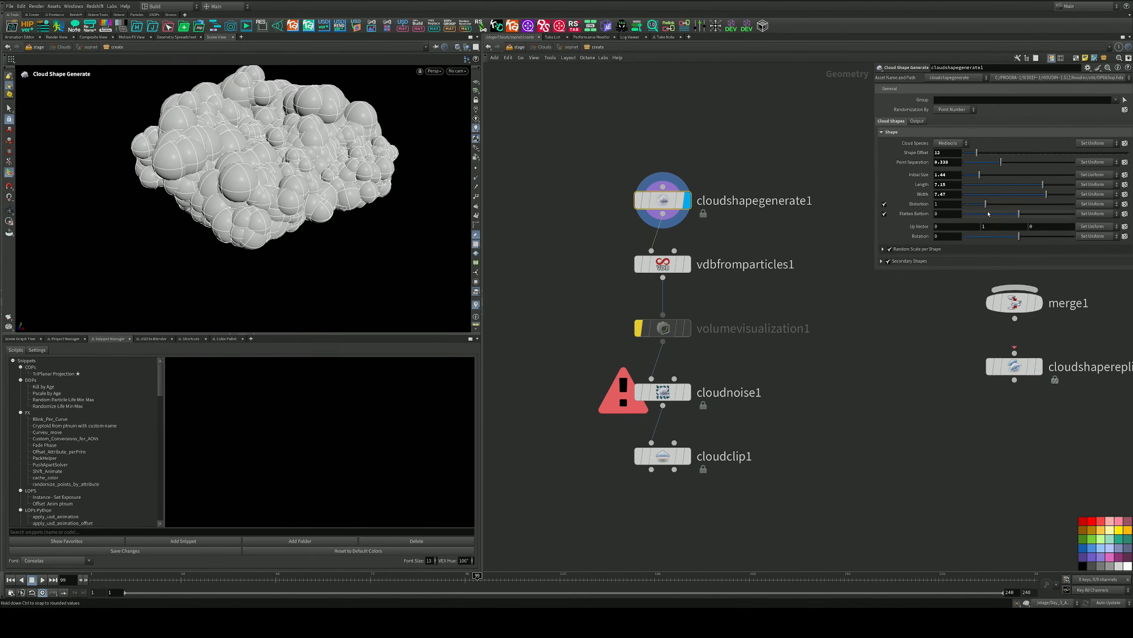
mouse_move(988, 214)
mouse_down()
mouse_move(1072, 214)
mouse_move(969, 205)
mouse_move(985, 204)
mouse_up()
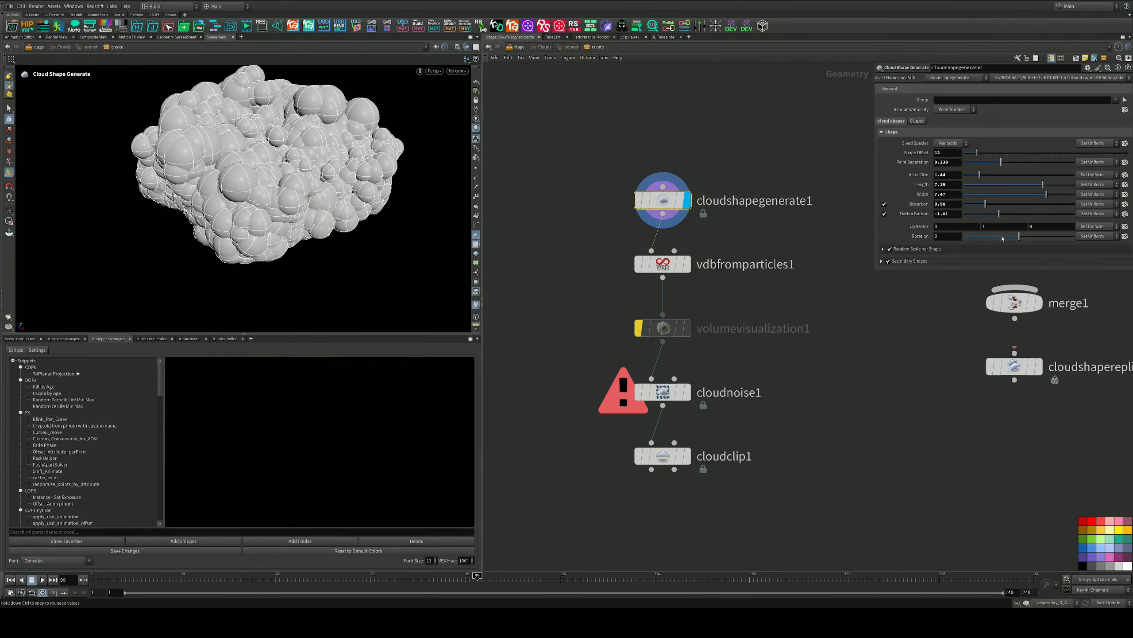
Expand the random scale and secondary shape settings, and set the secondary shapes to 2 iterations, 0.11 displacement and a spread of 1
click(883, 249)
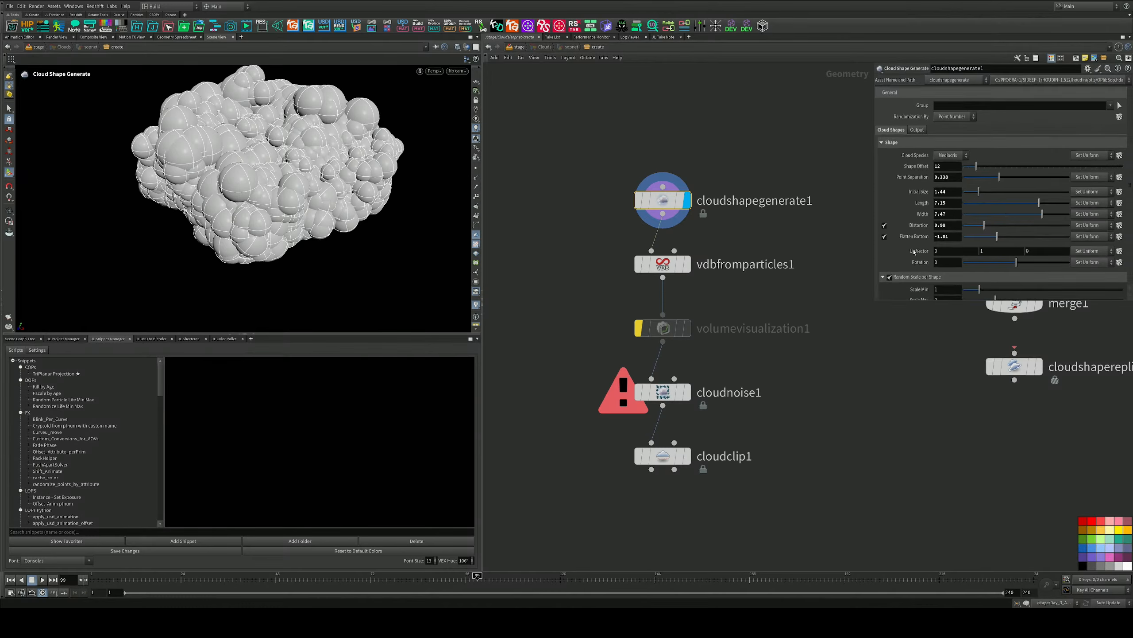
click(910, 291)
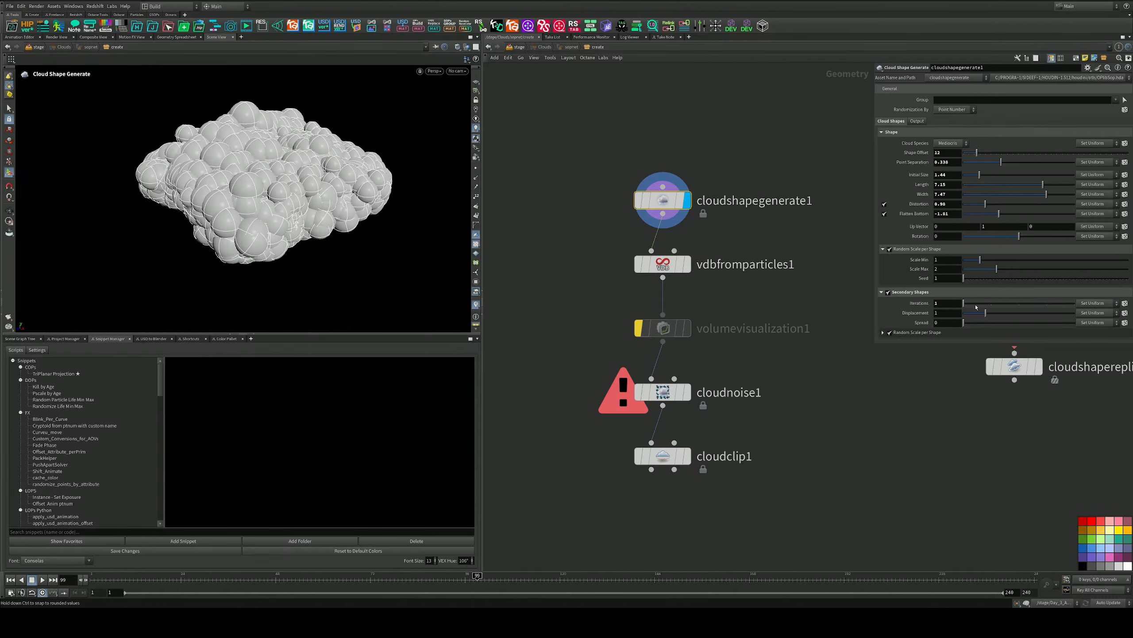
click(991, 304)
drag(987, 309, 1126, 322)
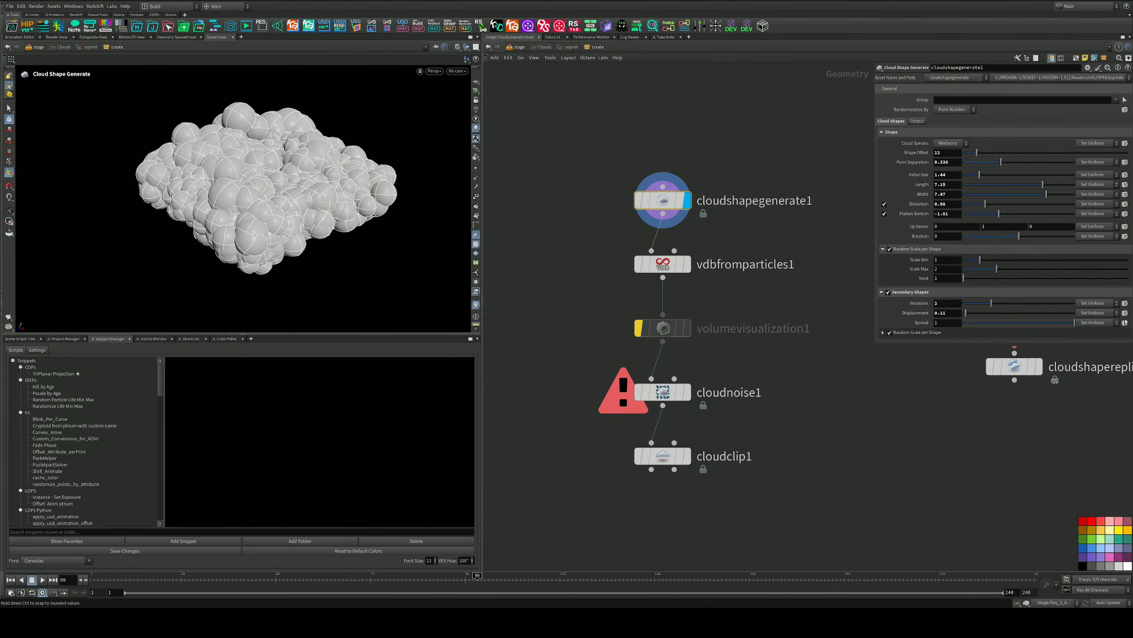
Set the secondary shapes' random scale to seed 25, Scale Min 0.188 and Scale Max 1.072
click(932, 332)
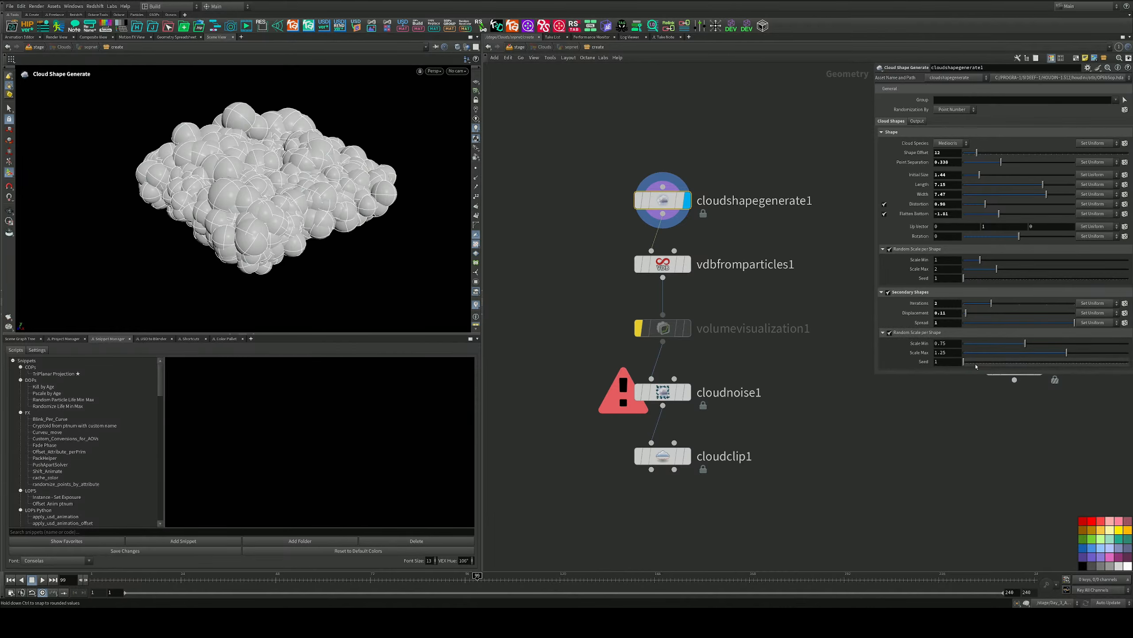
drag(966, 362, 979, 343)
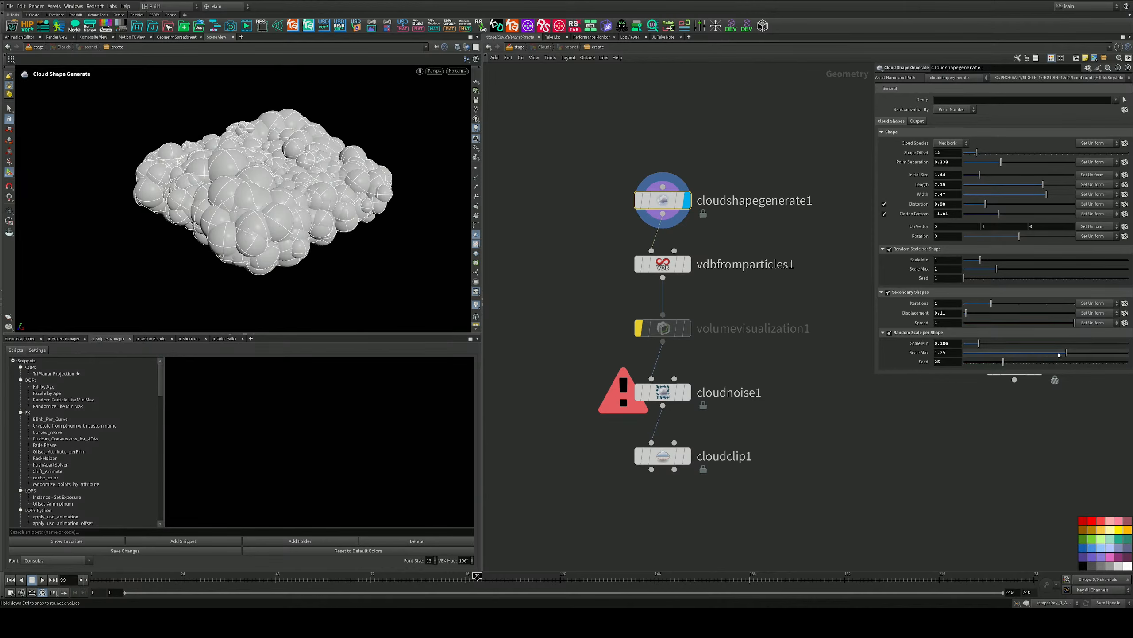
drag(1059, 352, 1052, 352)
Set the cloud's Shape Offset to 17 and its Initial Size to 1.79
drag(977, 153, 982, 153)
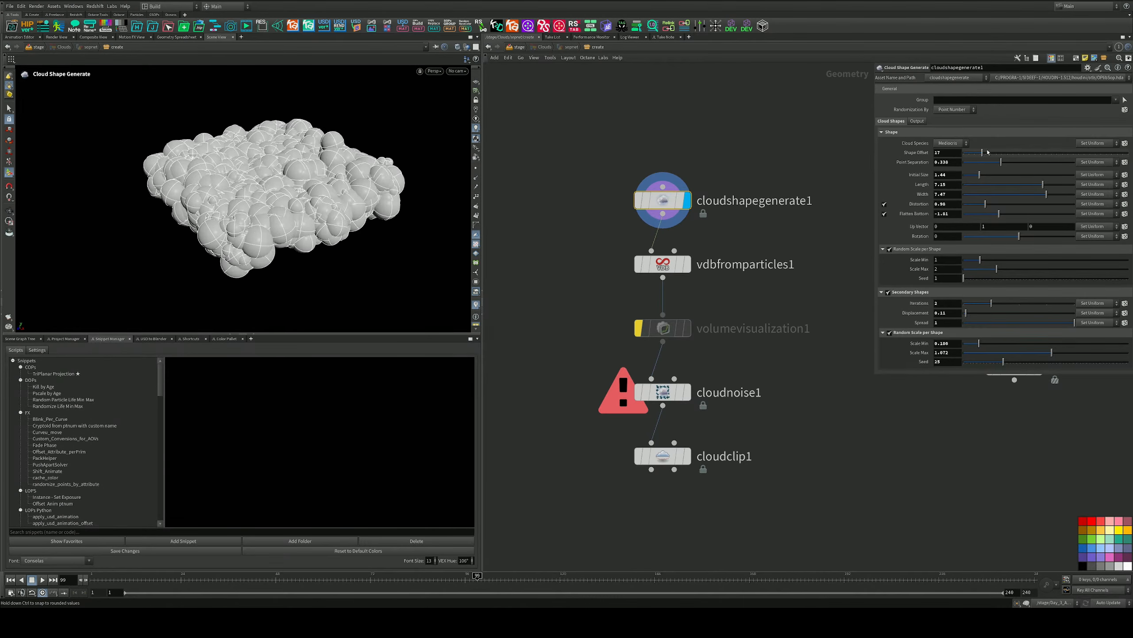
mouse_move(341, 176)
alt+mouse_down()
mouse_move(329, 207)
mouse_move(324, 184)
alt+mouse_up()
scroll(329, 203, up, 2)
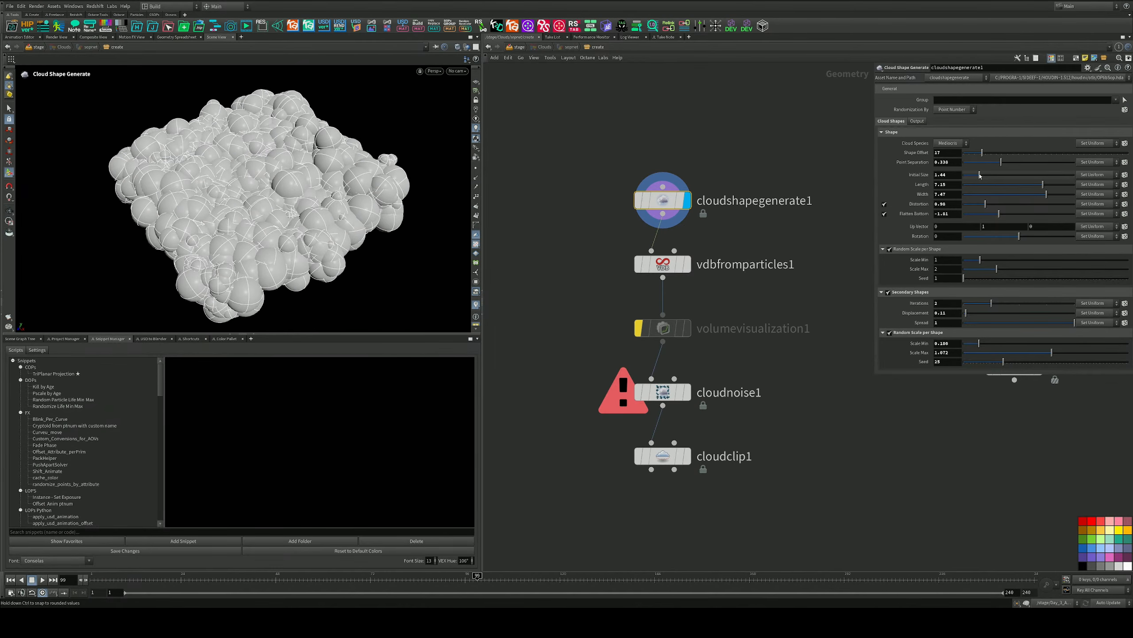
drag(981, 175, 984, 175)
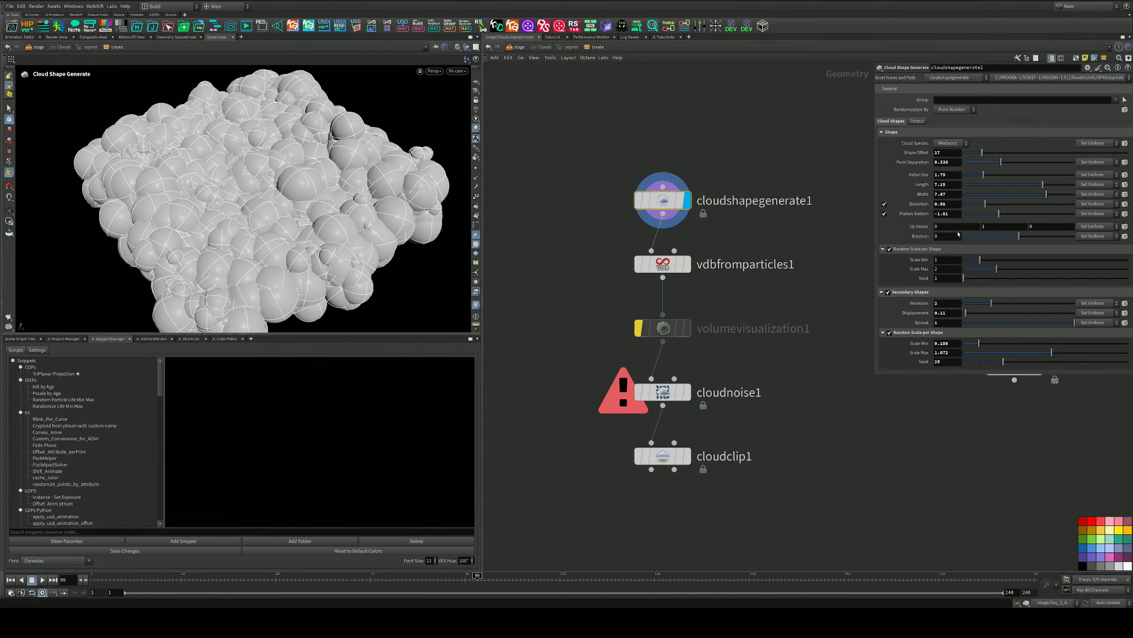
Try a different Rotation for the cloud shape, undo it, and set the Shape Offset to 48
drag(1020, 236, 1007, 238)
key(ctrl+z)
drag(982, 152, 1017, 149)
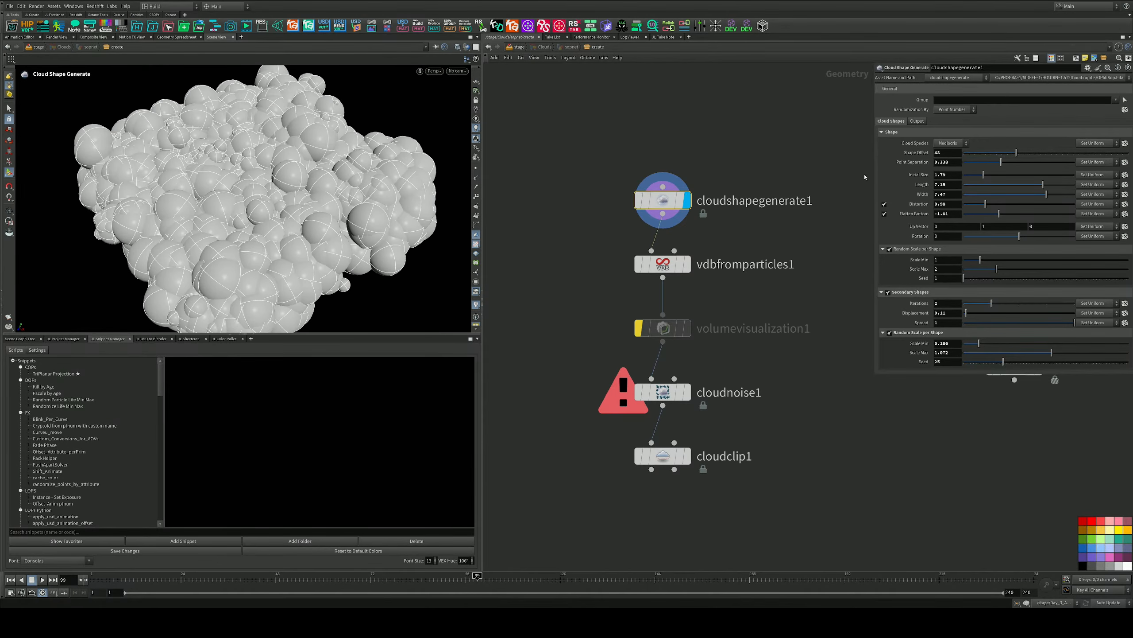
Insert an Exploded View node between cloudshapegenerate1 and vdbfromparticles1, and display its result
drag(672, 204, 674, 127)
key(Tab)
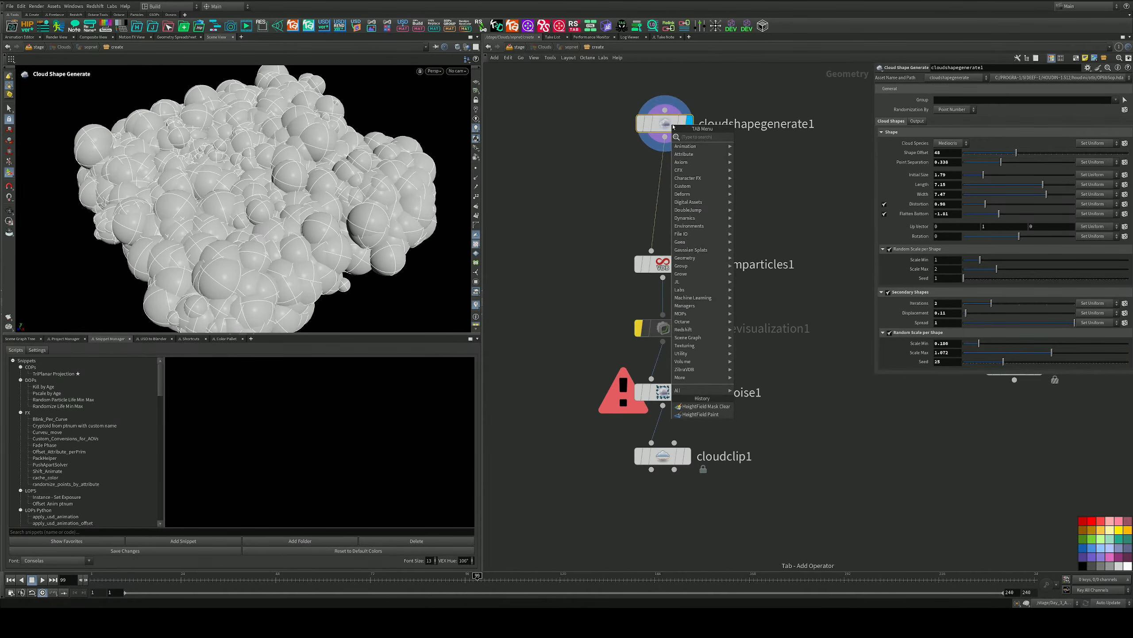
text(e)
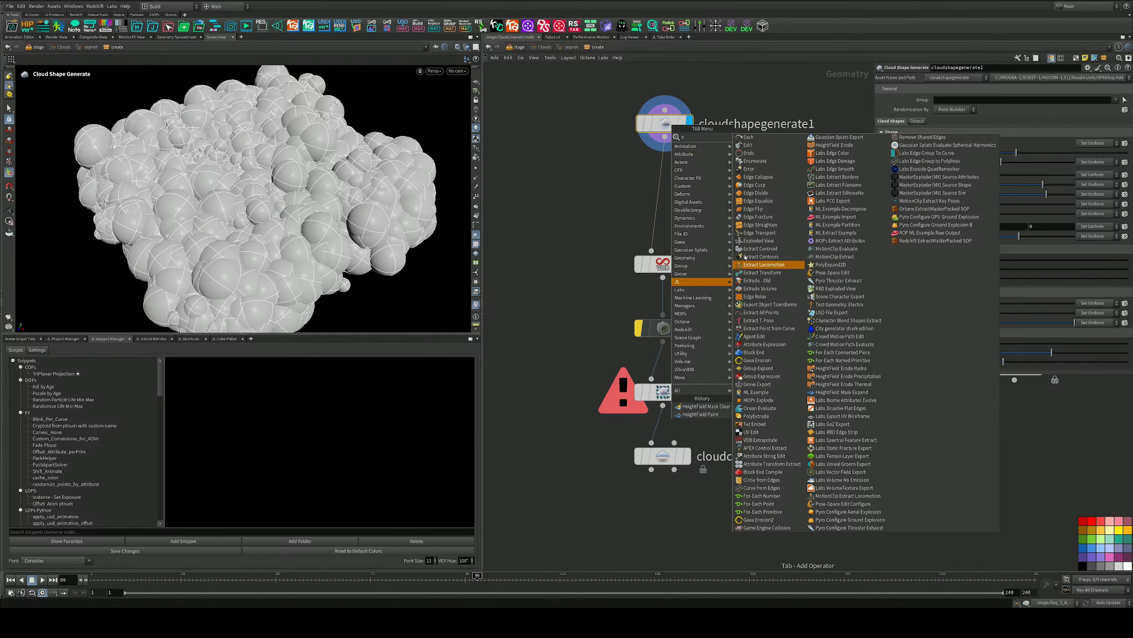
key(Escape)
key(Tab)
text(ex)
key(Return)
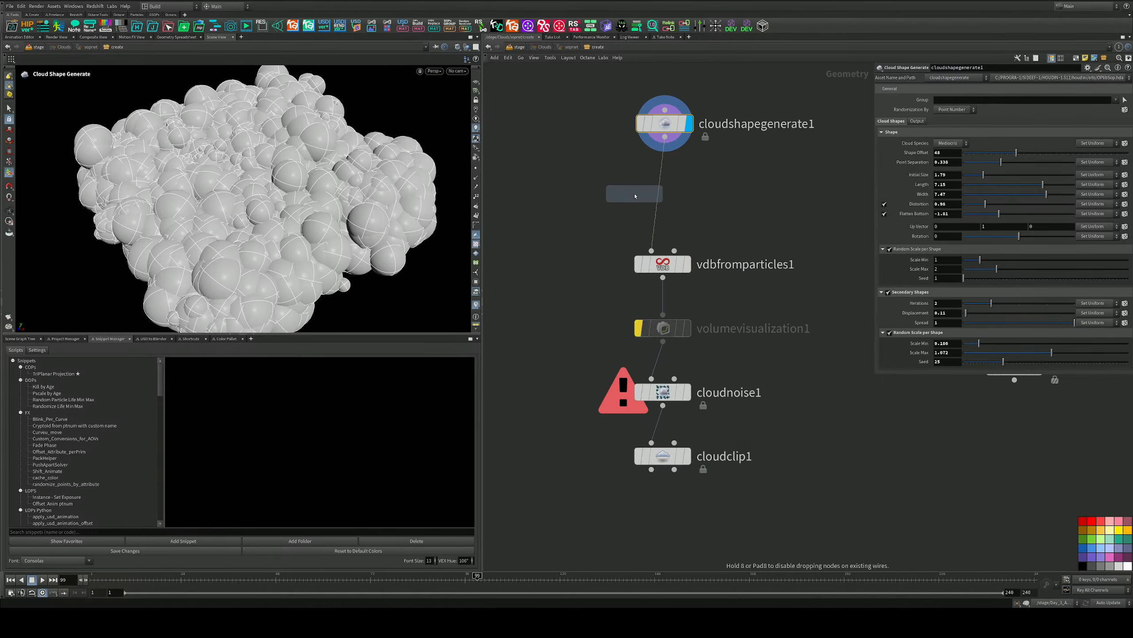
click(655, 185)
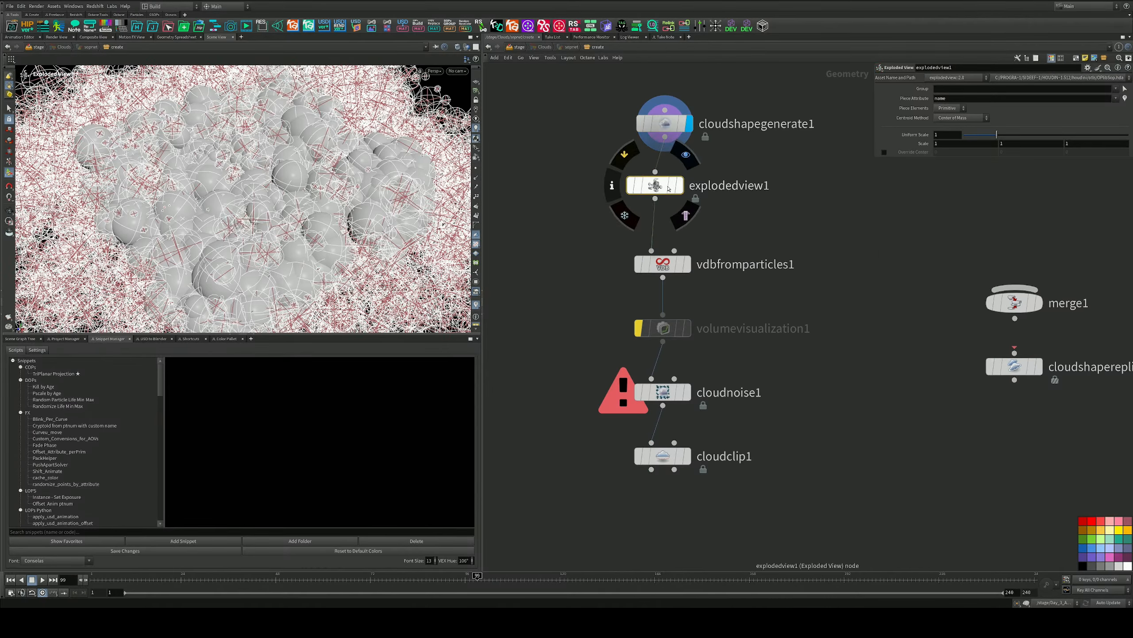
click(680, 185)
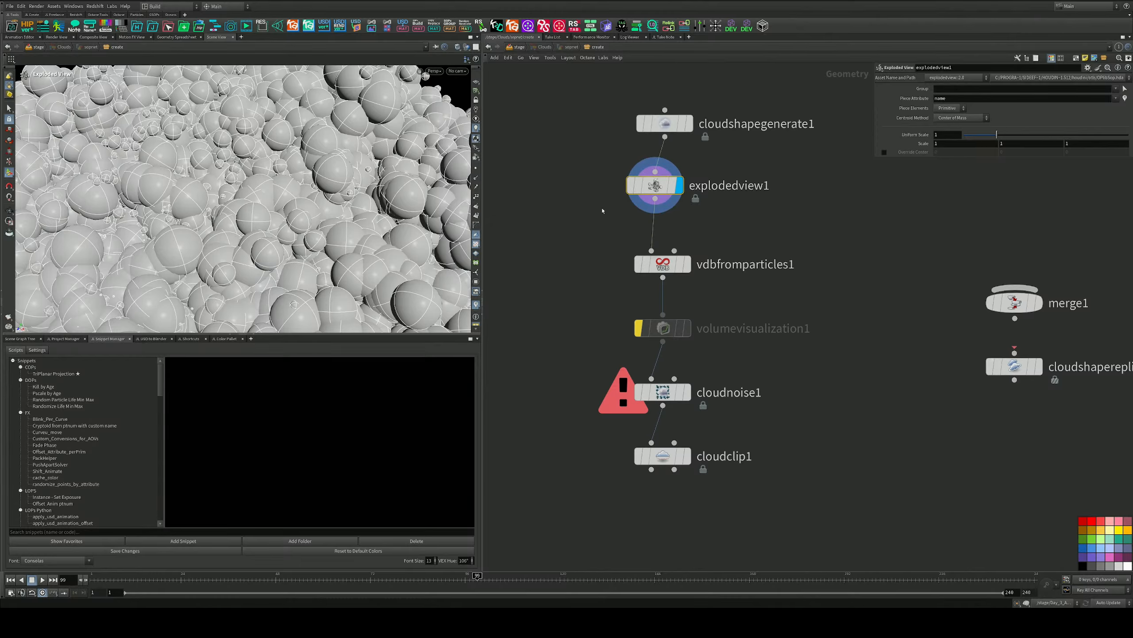
Set the Exploded View's Uniform Scale to 2.814 and its Y scale to 0
alt+right_drag(380, 196, 312, 183)
alt+drag(313, 183, 361, 182)
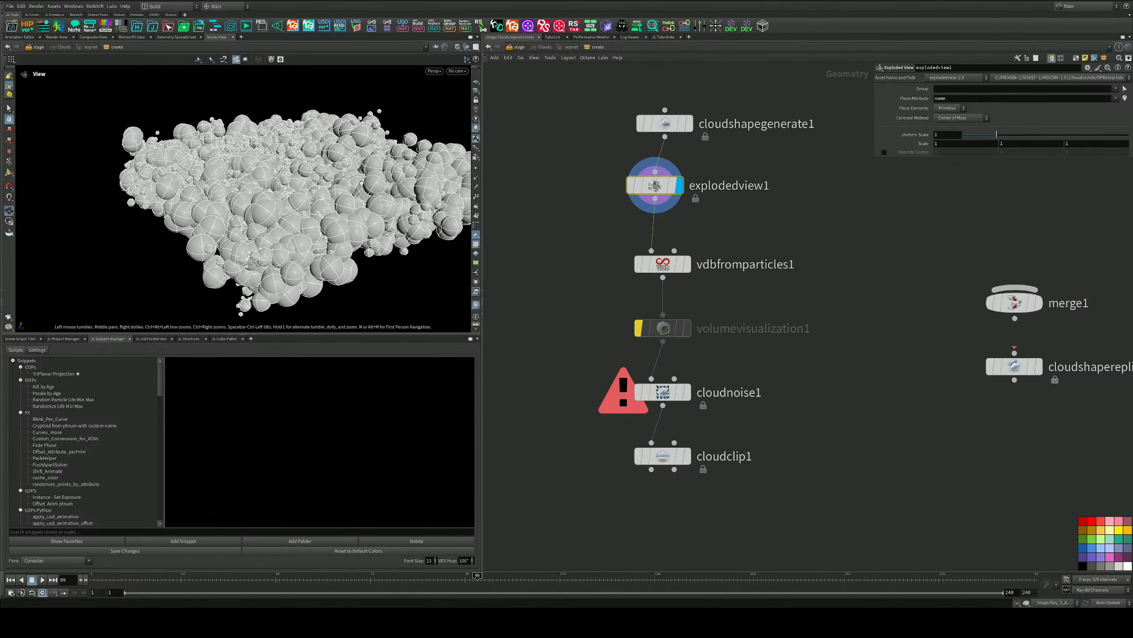
key(Return)
drag(997, 135, 1056, 136)
double_click(1003, 143)
text(0)
key(Return)
Display the fog volume of vdbfromparticles1 and select that node to show its parameters
mouse_move(243, 187)
alt+mouse_down()
mouse_move(245, 232)
mouse_move(250, 187)
mouse_move(252, 201)
alt+mouse_up()
scroll(250, 188, down, 4)
mouse_move(687, 266)
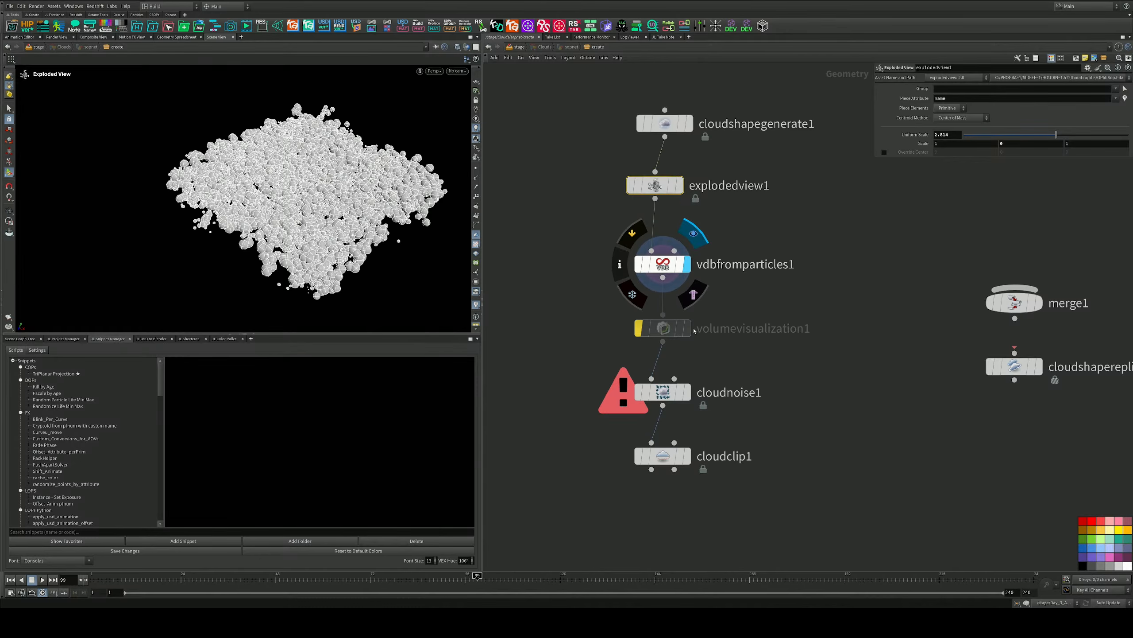
click(663, 264)
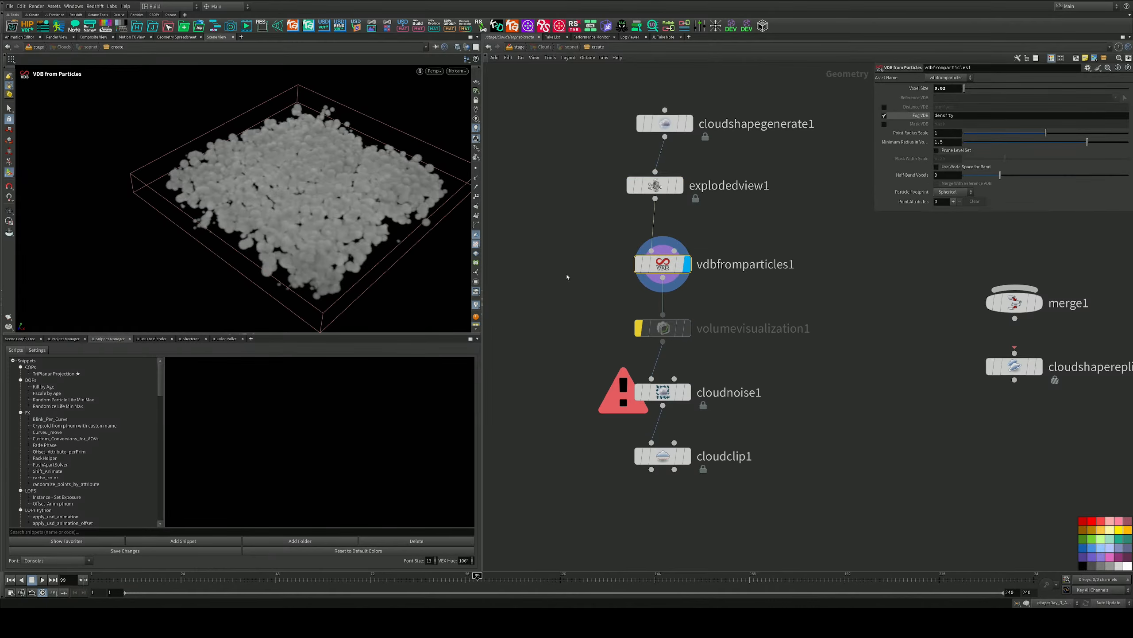
mouse_move(689, 394)
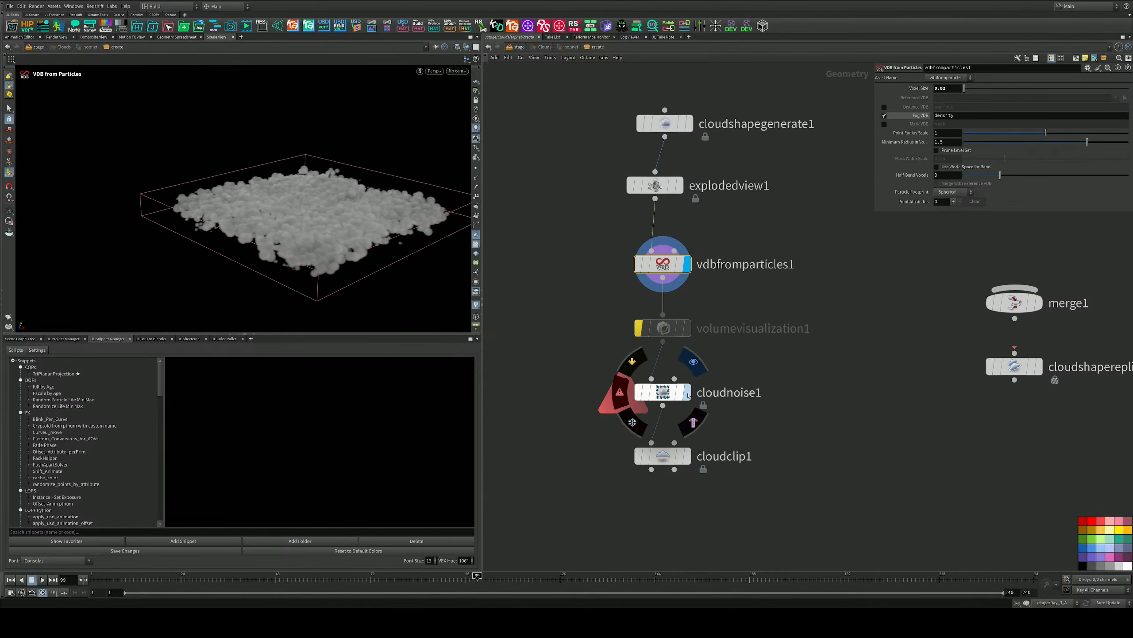
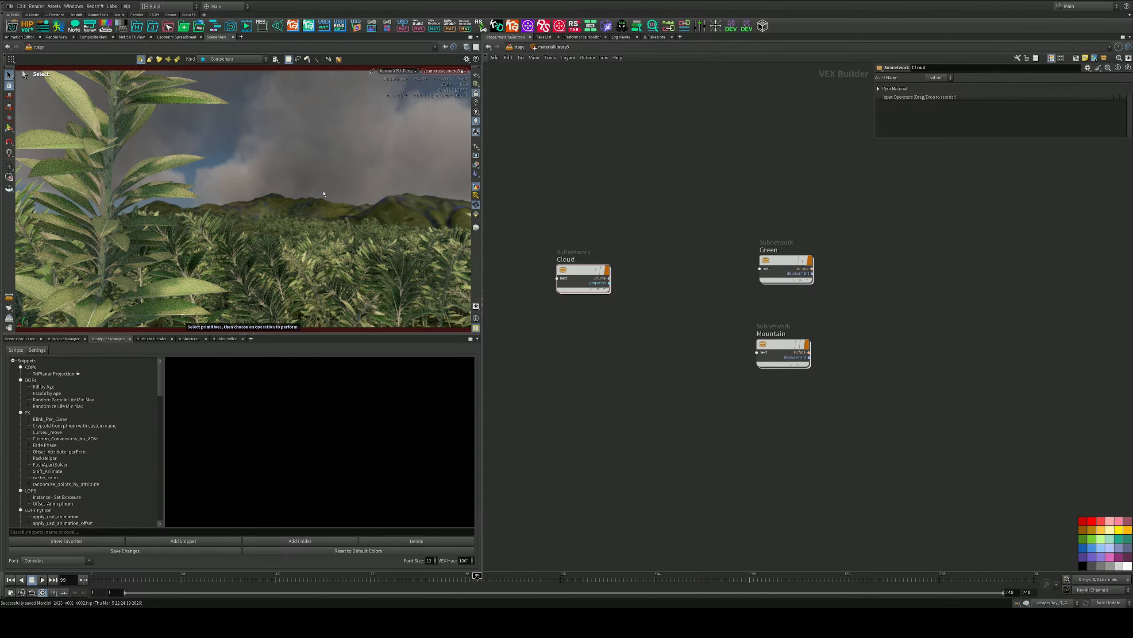
Inside the Green material, set the subsurface Scale of mtlxstandard_surface to 0.2
double_click(786, 266)
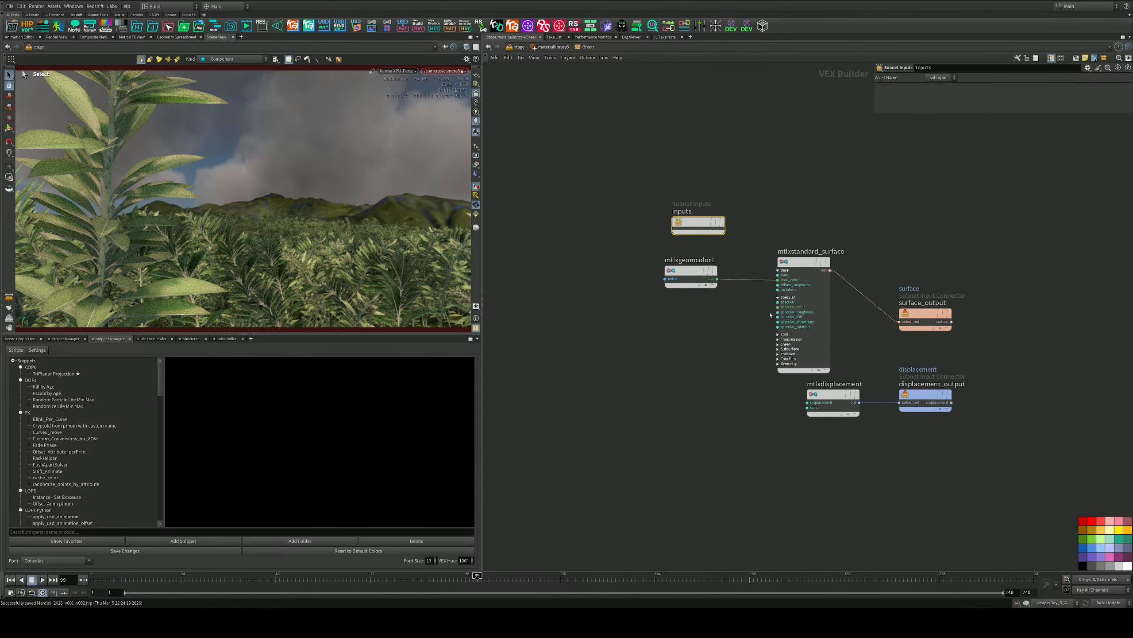
scroll(770, 315, up, 3)
click(813, 338)
middle_drag(716, 356, 554, 373)
drag(959, 296, 909, 295)
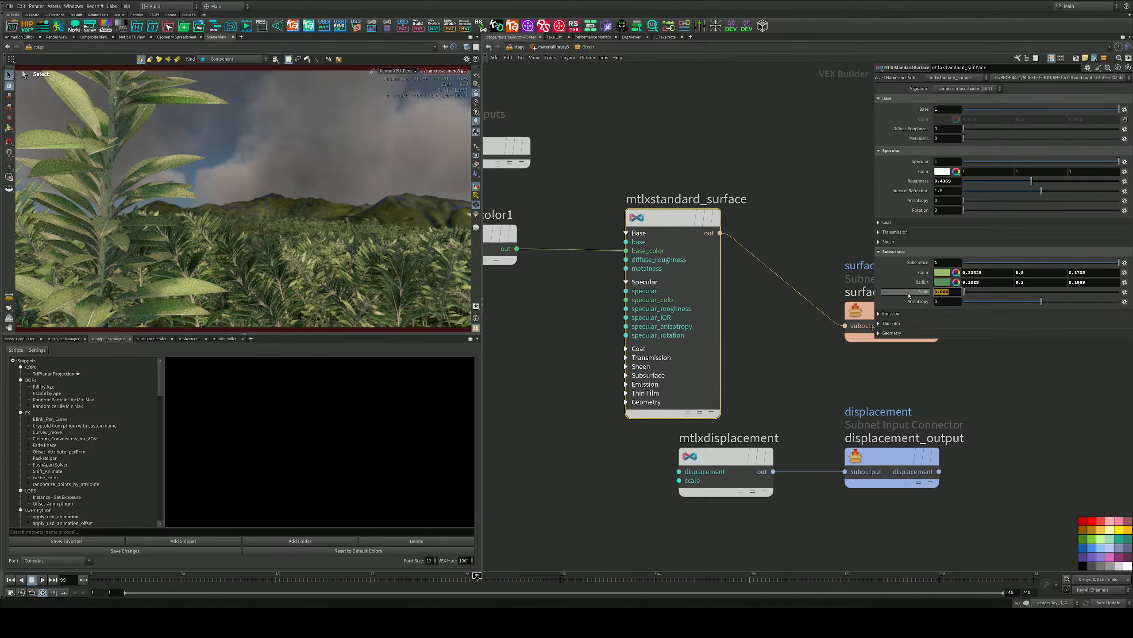
text(.2)
key(Return)
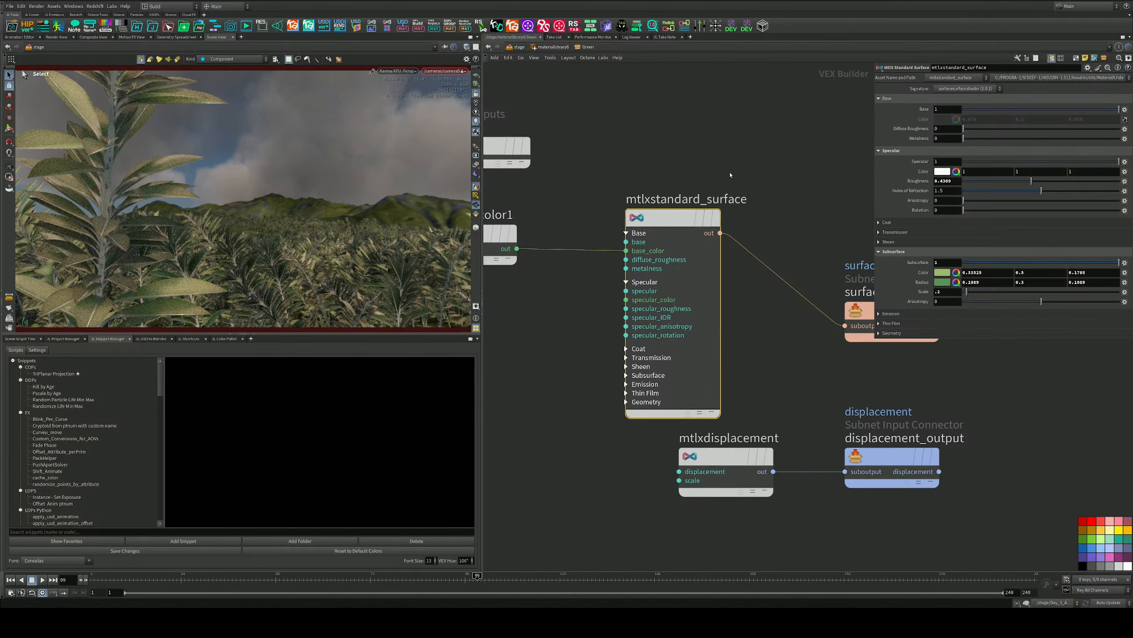
Inspect the mtlxgeomcolor1 node that feeds the Green material's base color
middle_drag(730, 175, 917, 168)
drag(727, 183, 579, 280)
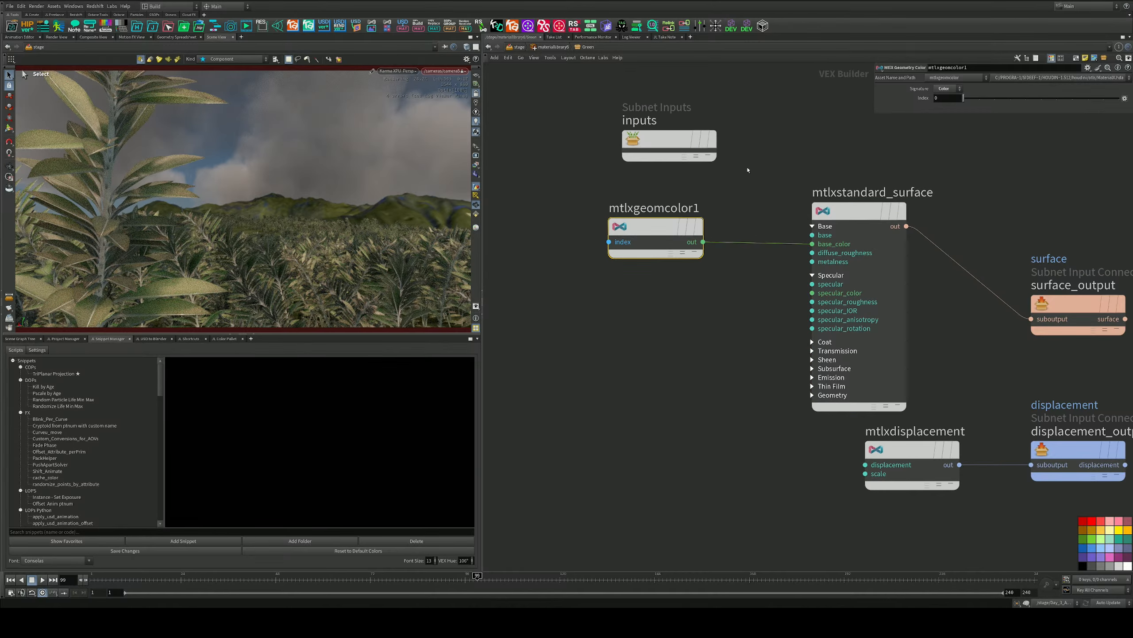
middle_drag(748, 169, 769, 225)
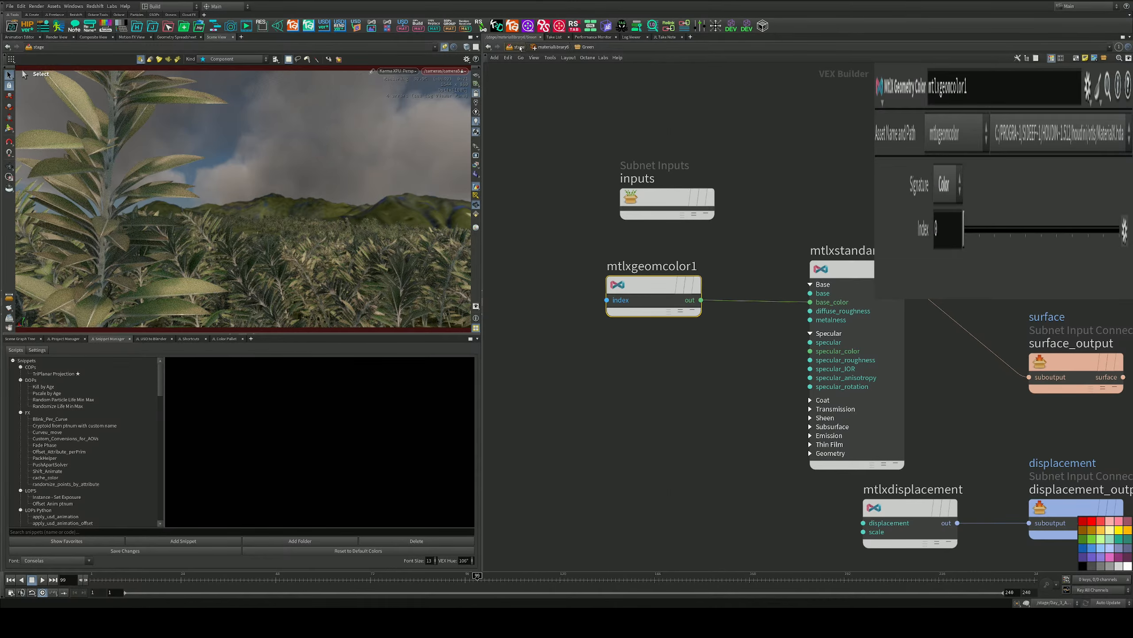
Return to the stage network and go inside the Land SOP Create's geometry network
click(518, 47)
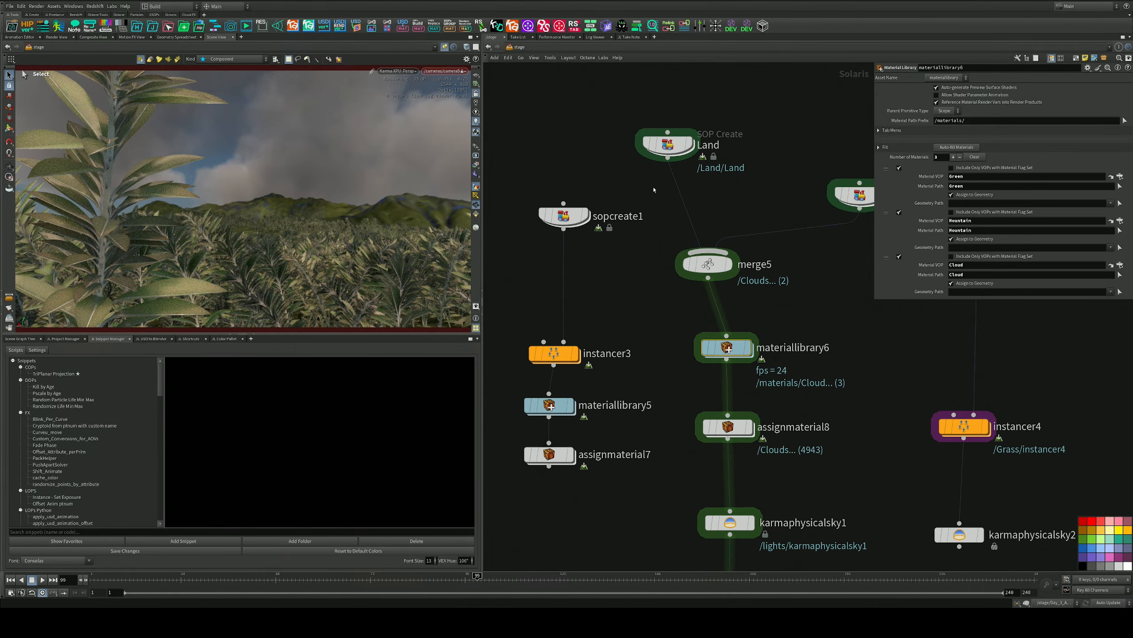
double_click(668, 144)
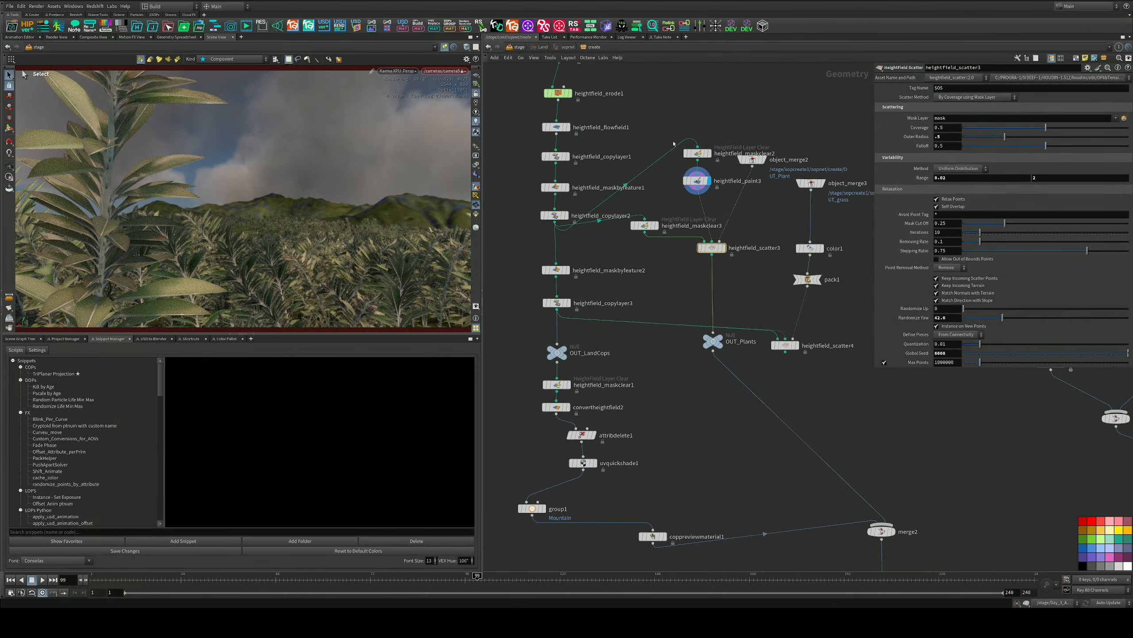
middle_click(679, 160)
scroll(638, 349, down, 6)
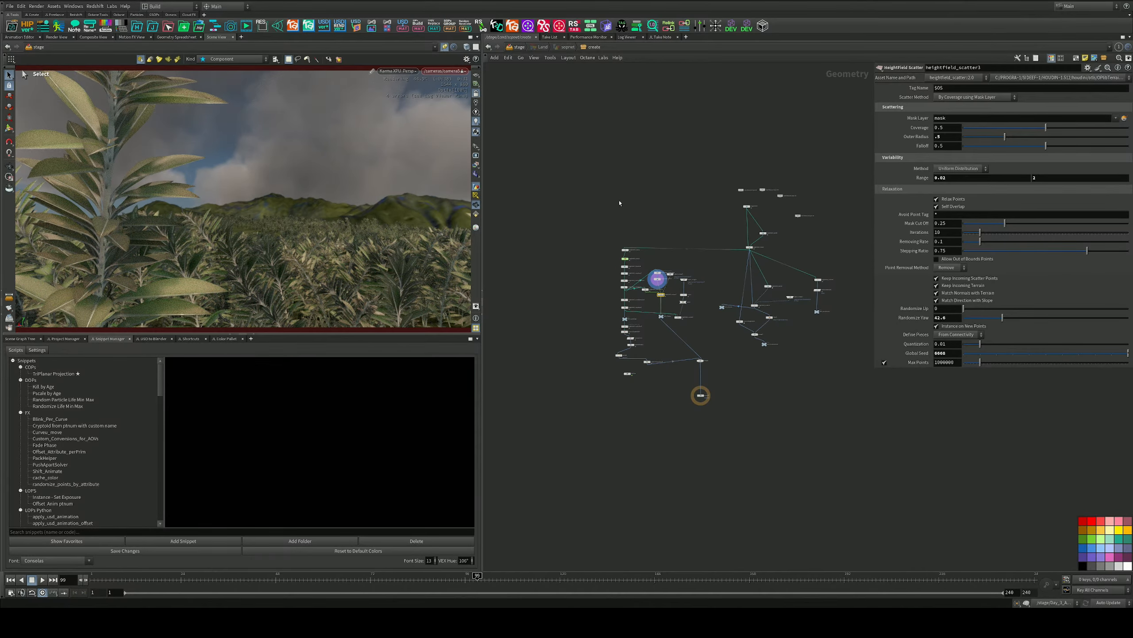
Switch to the plant's geometry network and select the green_colors Attribute VOP above copytopoints1
key(1)
middle_drag(661, 227, 631, 396)
scroll(631, 395, down, 3)
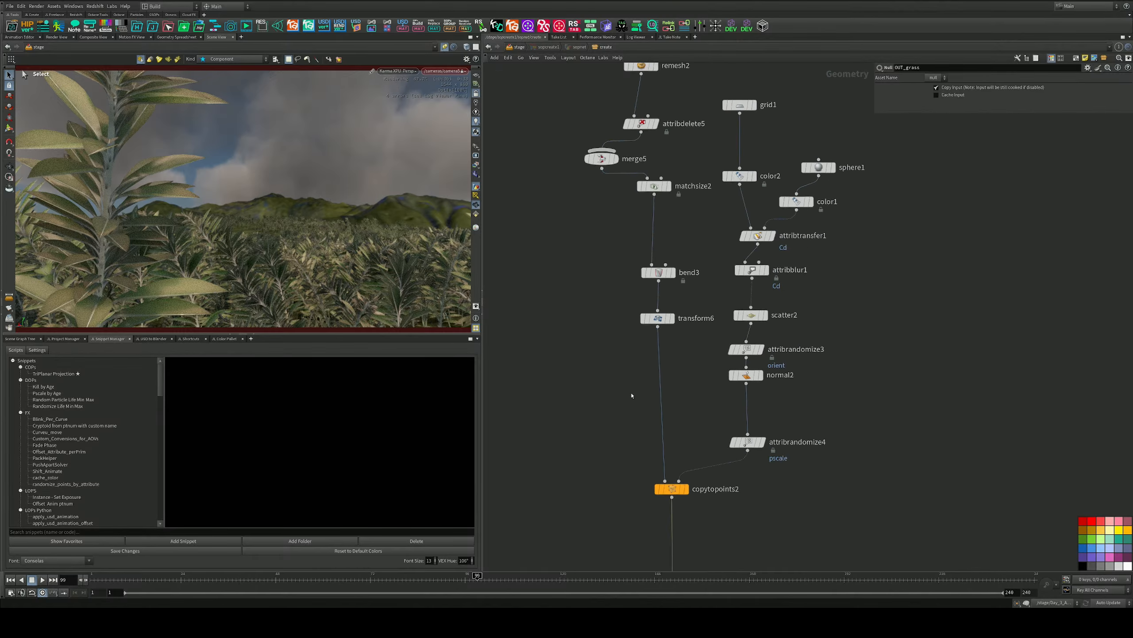
scroll(631, 380, down, 3)
middle_drag(697, 227, 702, 330)
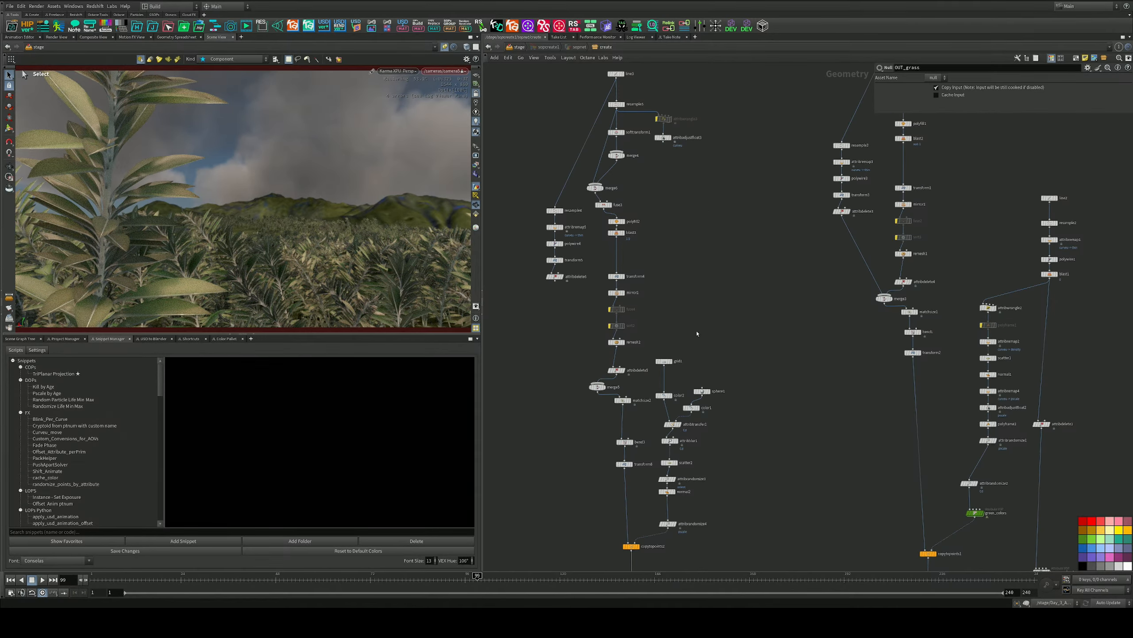
middle_drag(796, 402, 724, 255)
scroll(978, 399, up, 5)
click(793, 316)
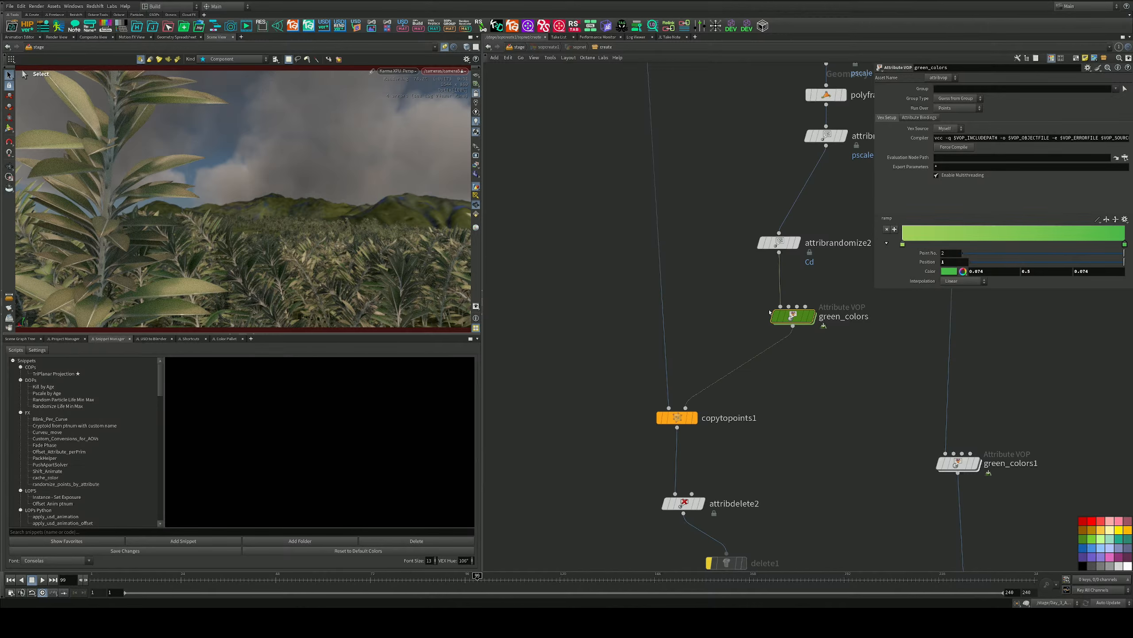
Bypass the green_colors Attribute VOP
mouse_move(777, 318)
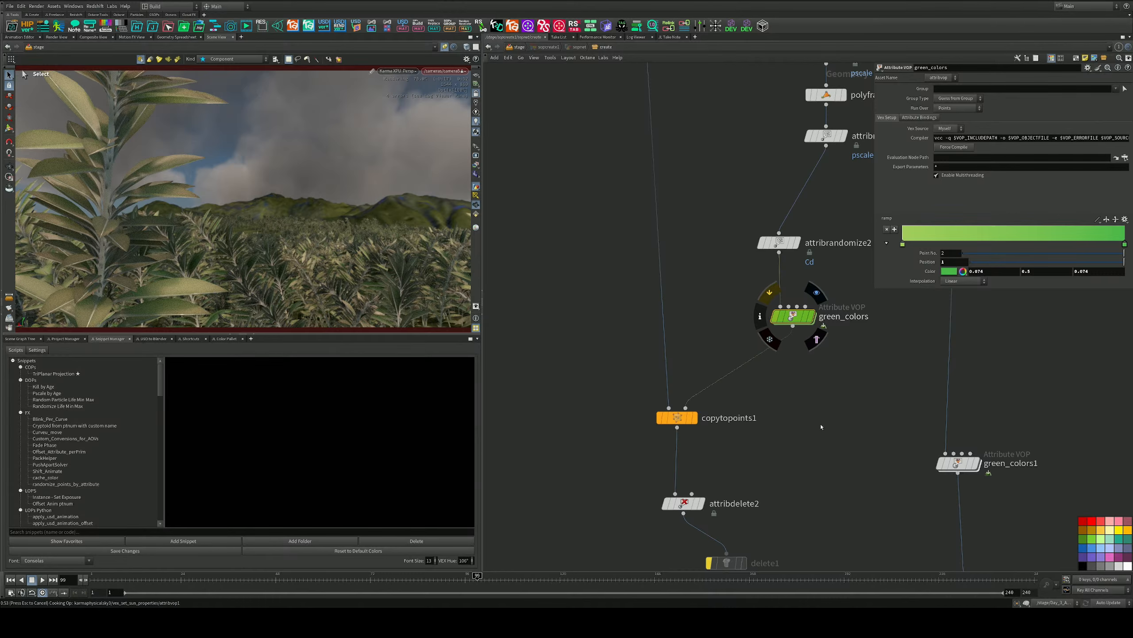
key(b)
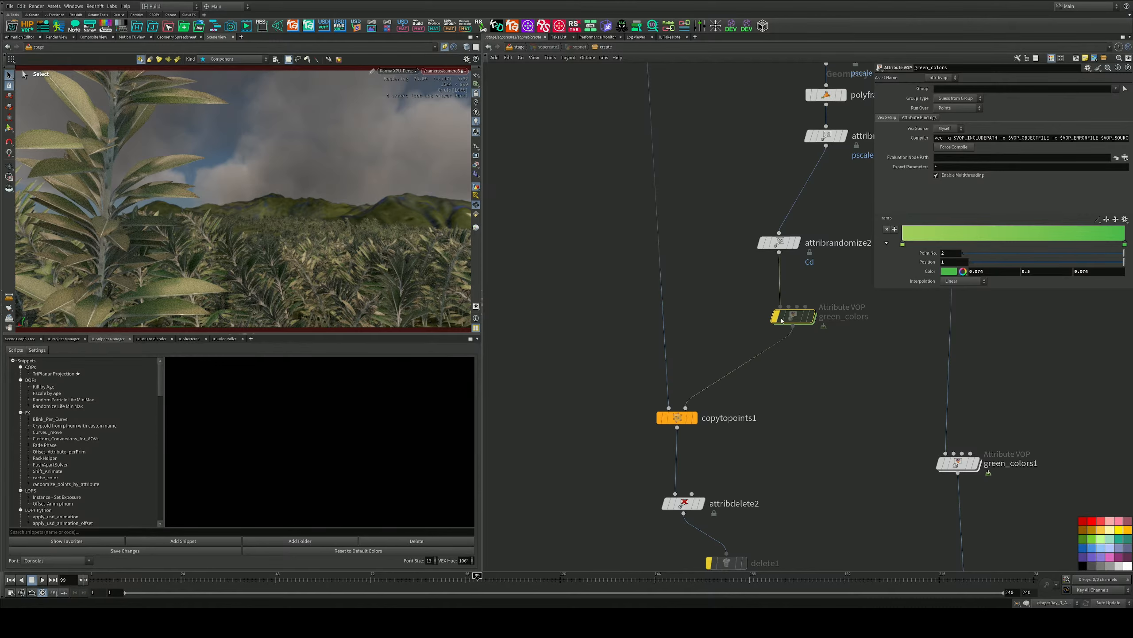
middle_drag(746, 374, 576, 318)
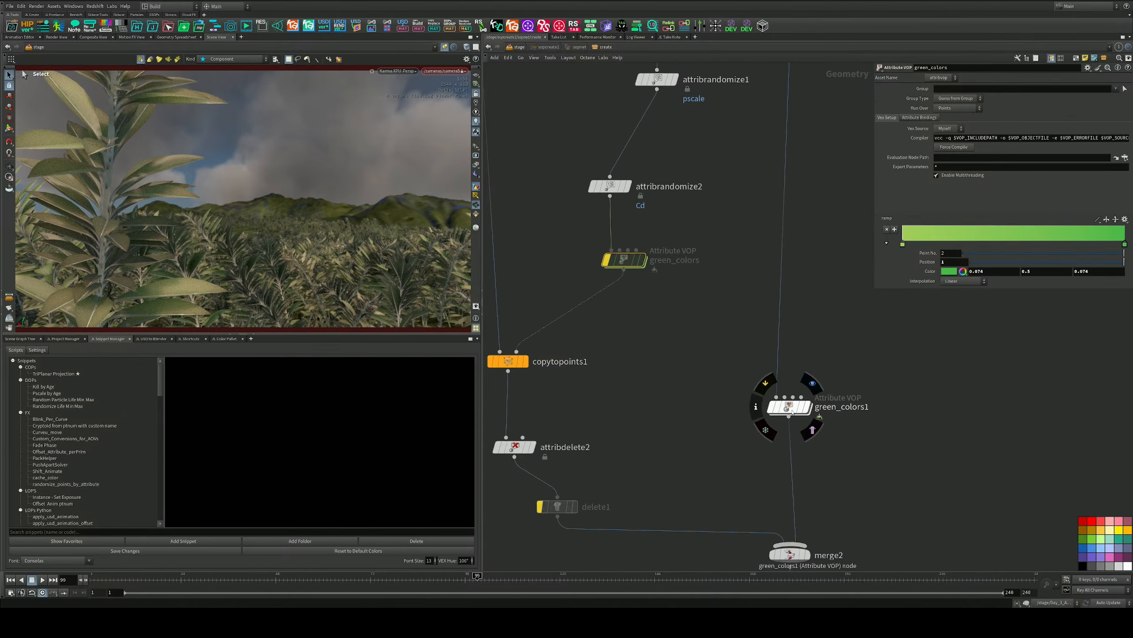
Select green_colors1, make the viewport follow the plant's geometry network, and frame the geometry
click(789, 408)
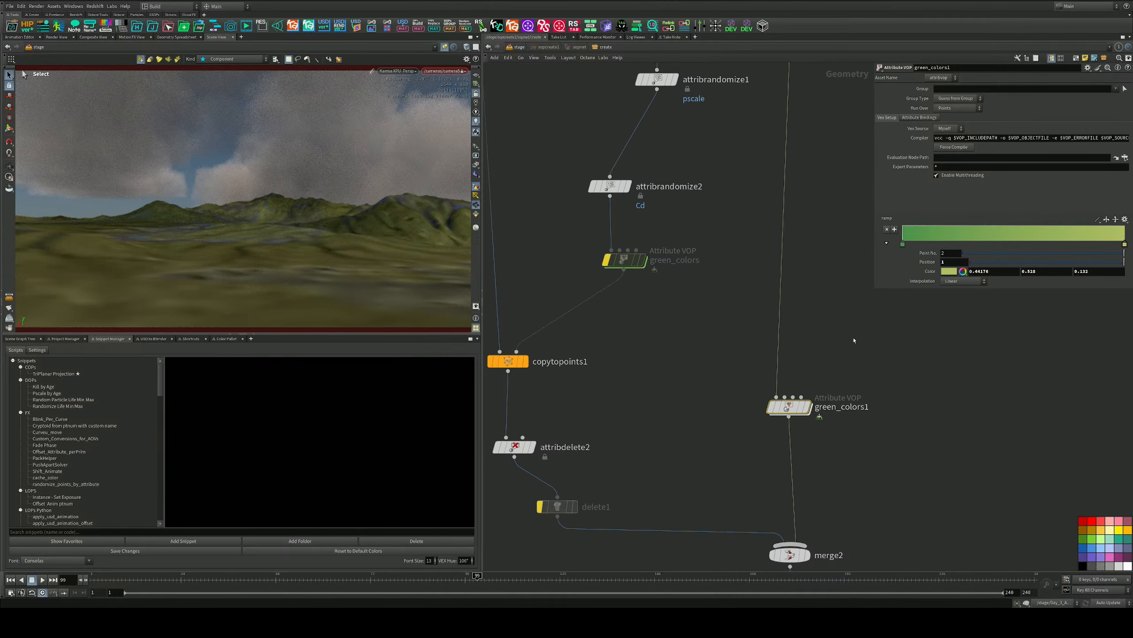
mouse_move(607, 263)
click(444, 47)
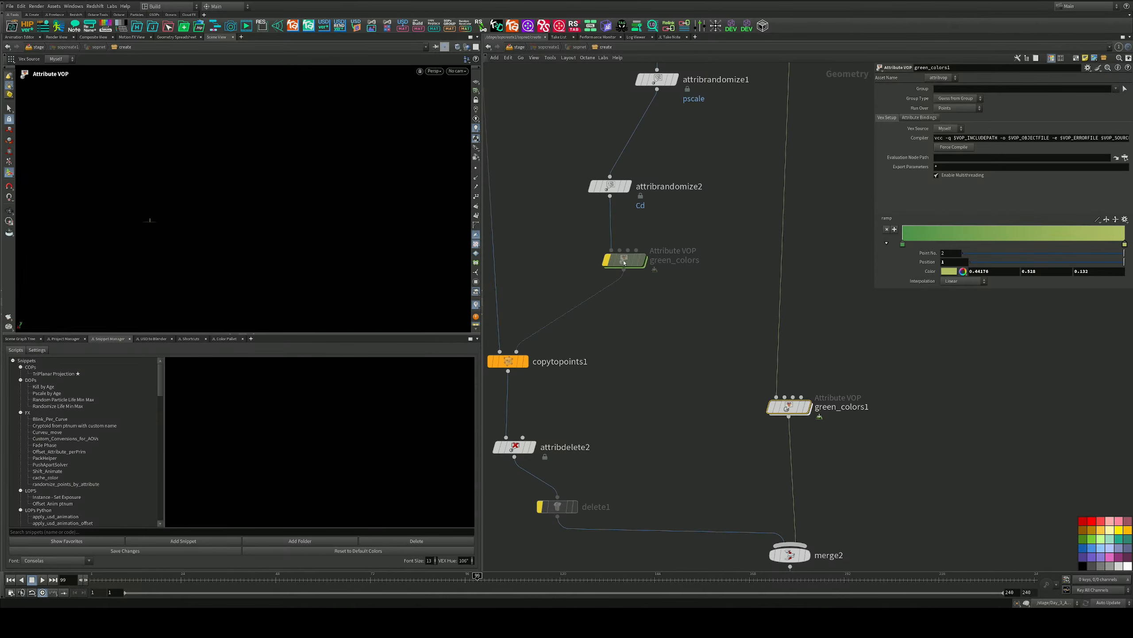
middle_drag(638, 316, 686, 295)
key(space)
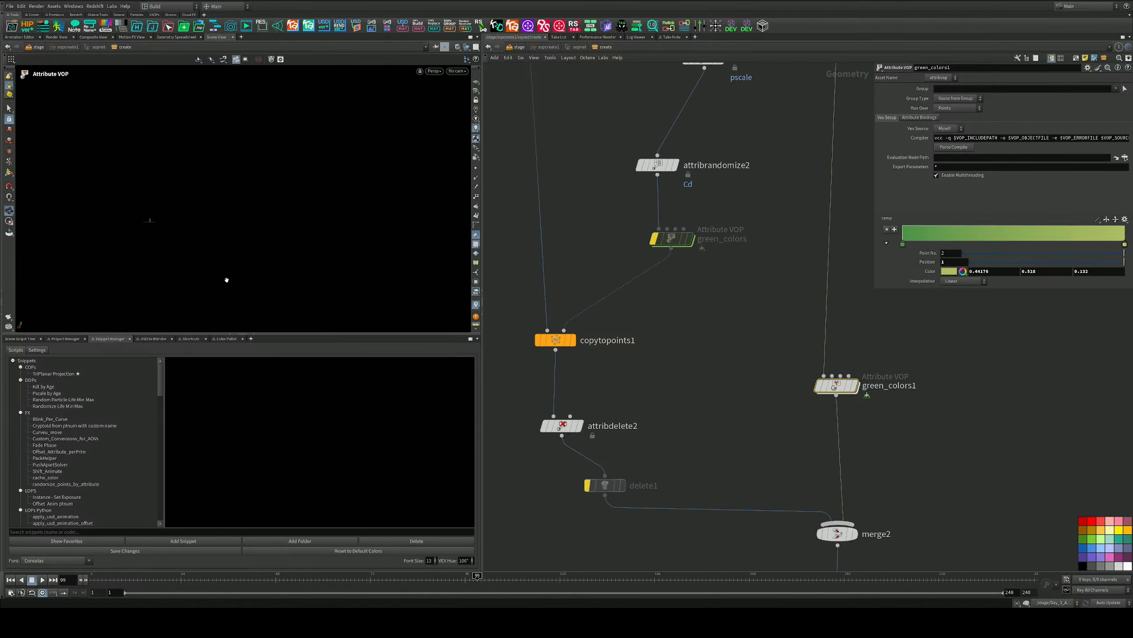
key(space+g)
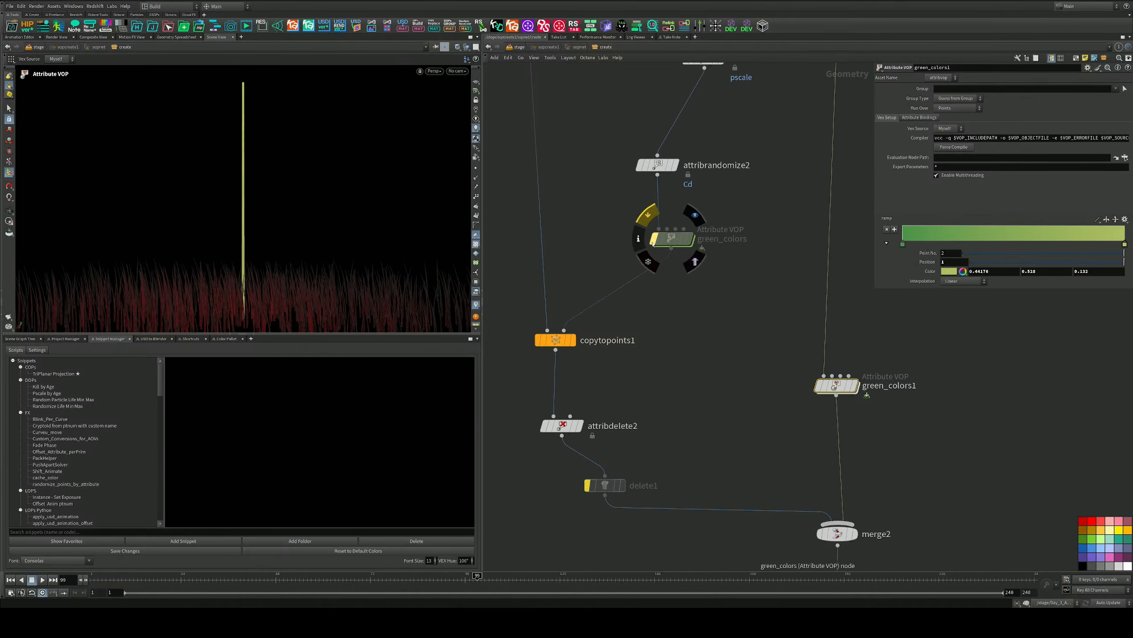
Re-enable green_colors and display copytopoints1 in an enlarged viewport to inspect the leaves up close
click(654, 239)
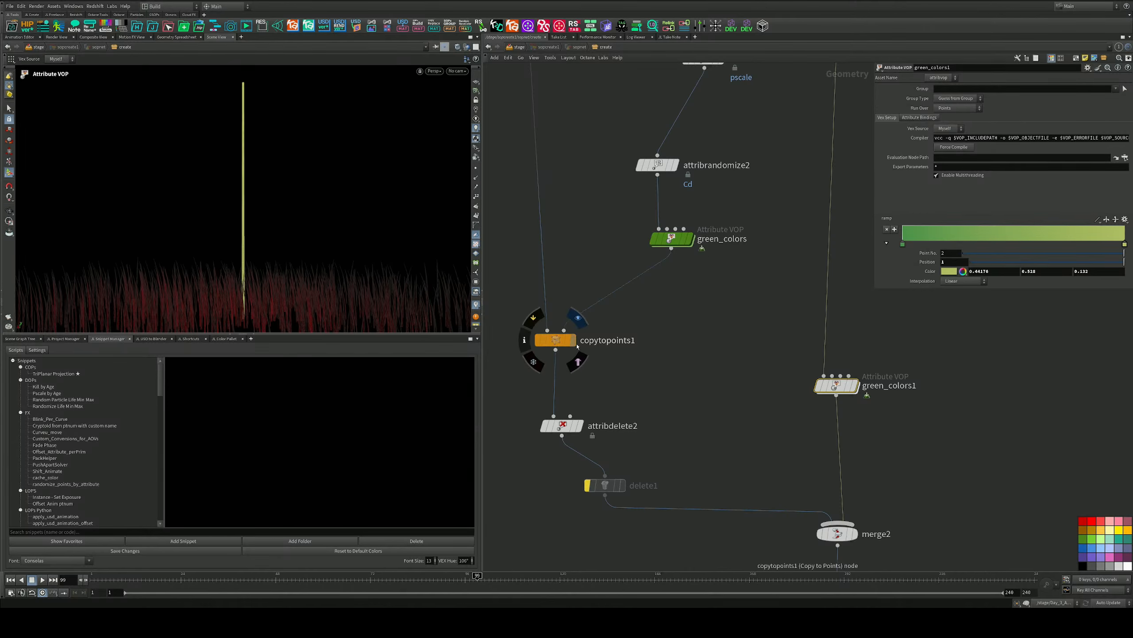
click(573, 340)
key(Escape)
drag(256, 223, 264, 188)
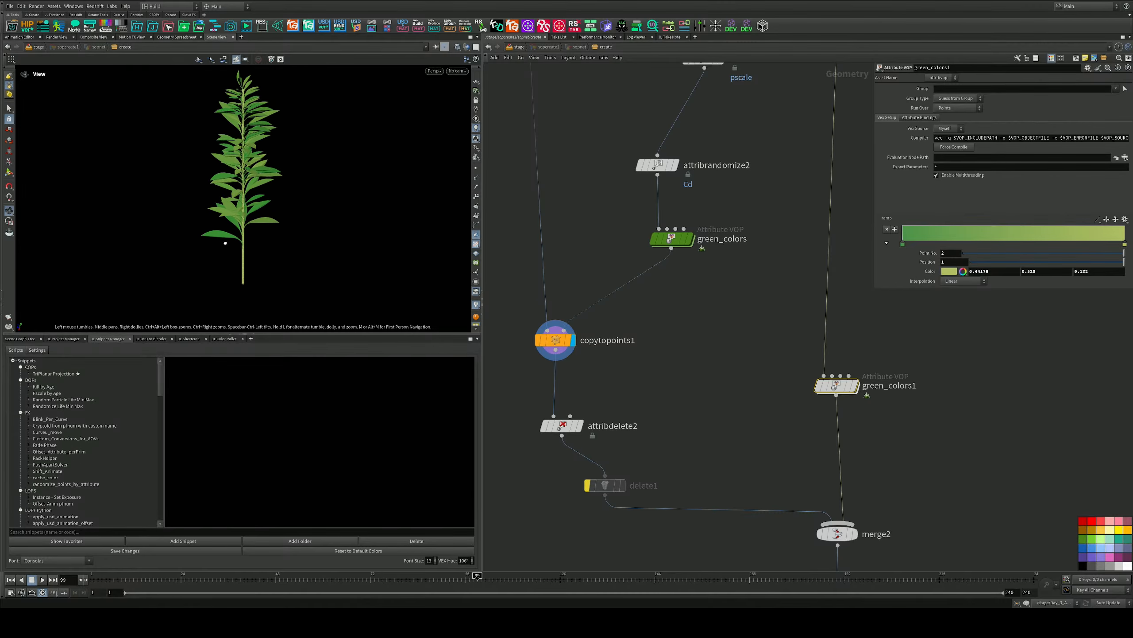
right_drag(263, 188, 390, 120)
drag(390, 120, 296, 121)
right_drag(295, 121, 381, 134)
drag(380, 134, 286, 277)
click(253, 333)
key(Escape)
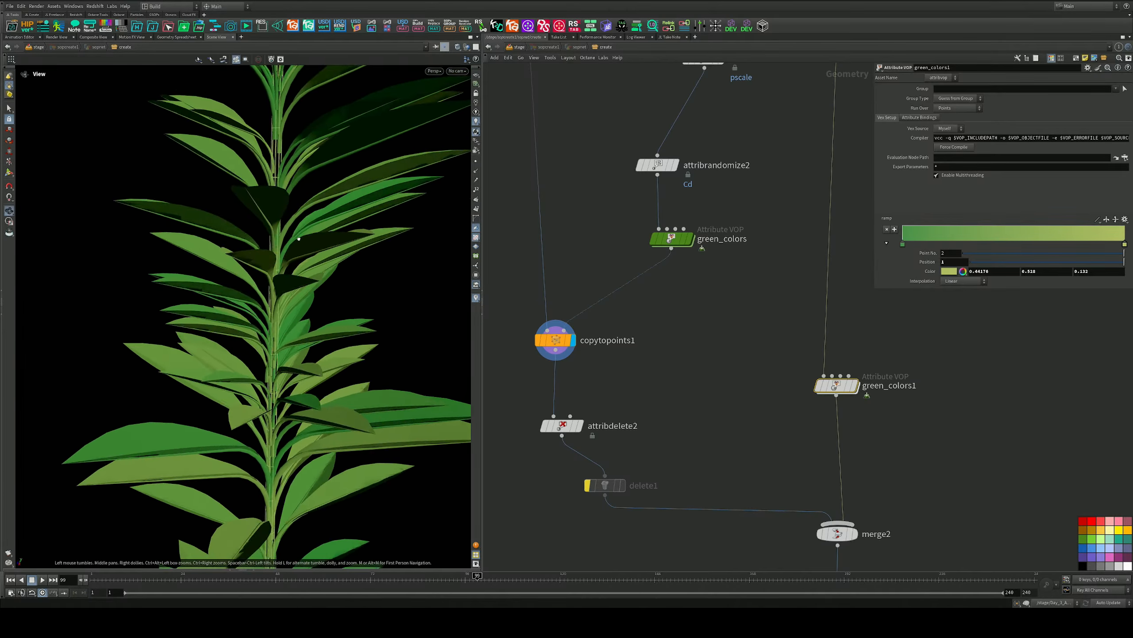
right_drag(286, 276, 220, 314)
drag(220, 314, 519, 284)
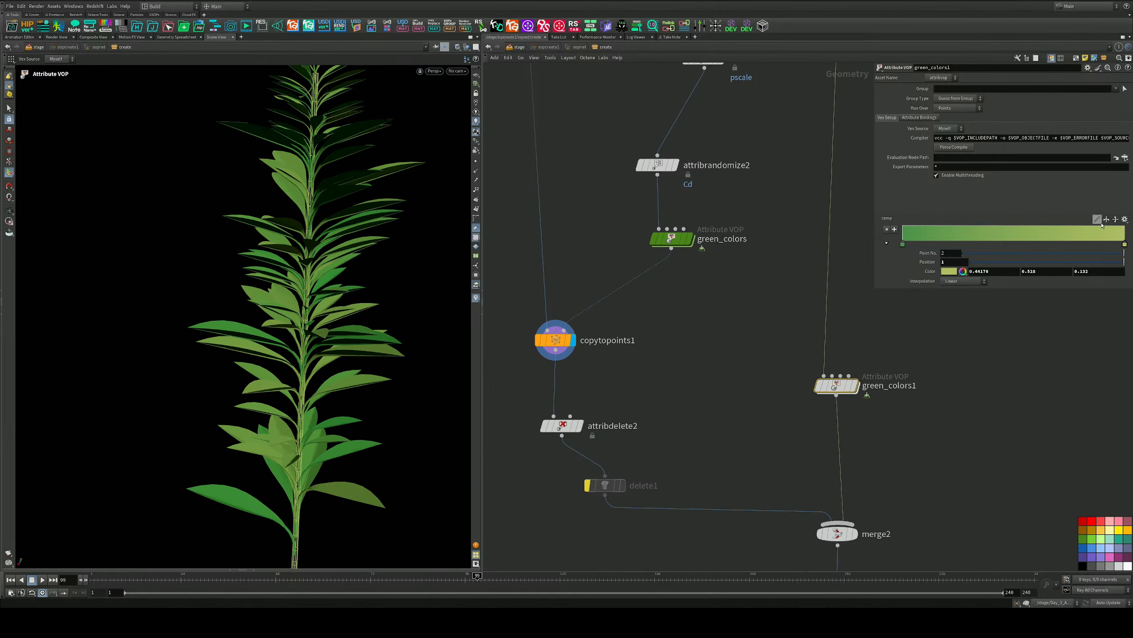
Tighten the green_colors1 ramp by moving its end point to about 0.67 and its start point inward
drag(1125, 244, 1054, 246)
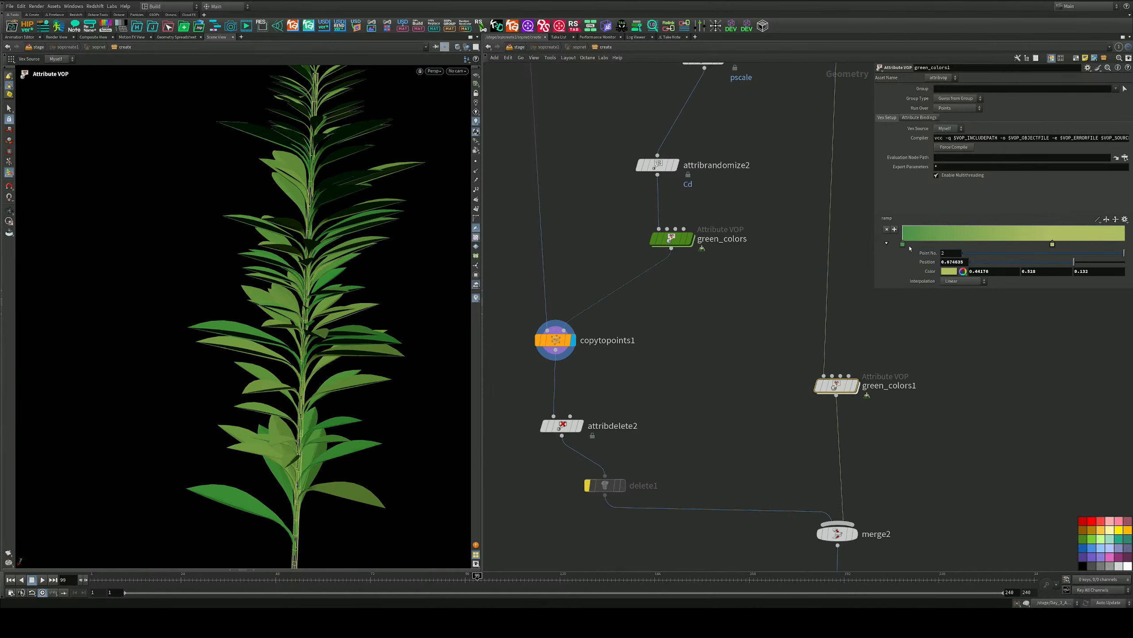
drag(902, 244, 983, 245)
Inspect the parameters of attribrandomize2 and green_colors and view the leaf colors from another angle
middle_drag(733, 191, 731, 291)
drag(716, 226, 655, 262)
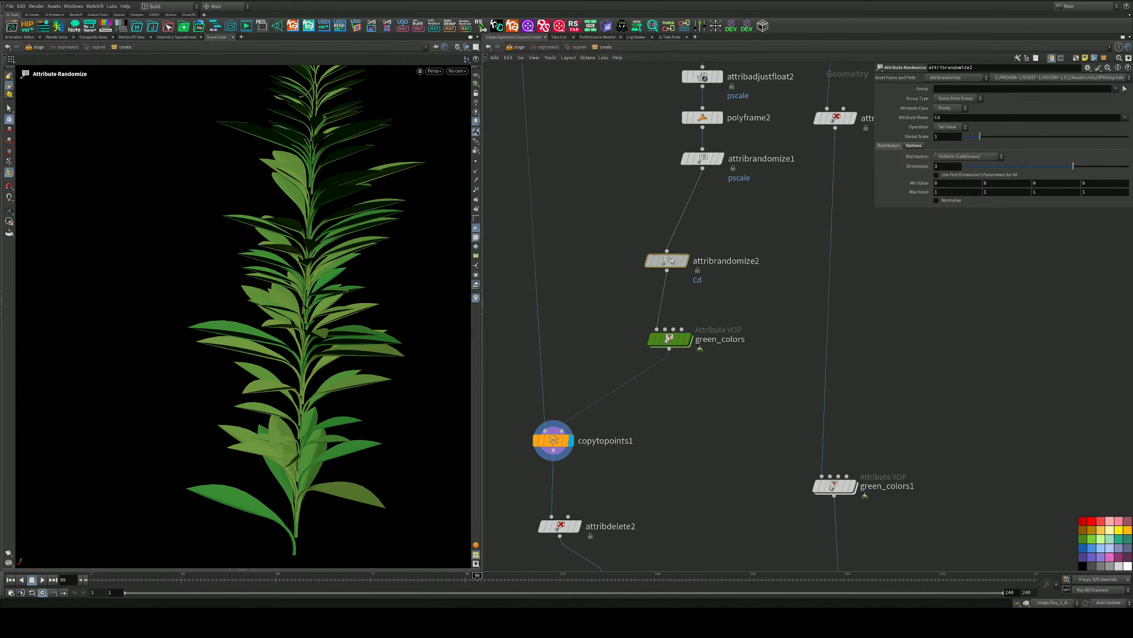
click(670, 339)
alt+drag(313, 170, 295, 226)
Display green_colors1 on the stem and shift its ramp's yellow-green point to about 0.635
middle_drag(889, 395, 838, 287)
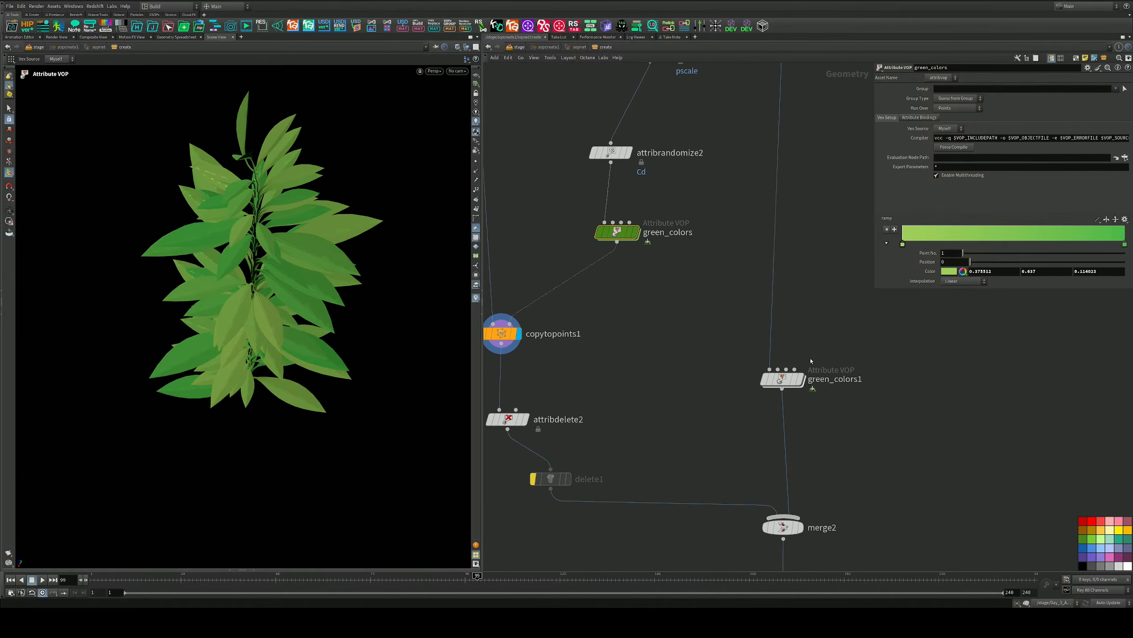
click(802, 379)
alt+drag(352, 259, 315, 176)
double_click(1043, 245)
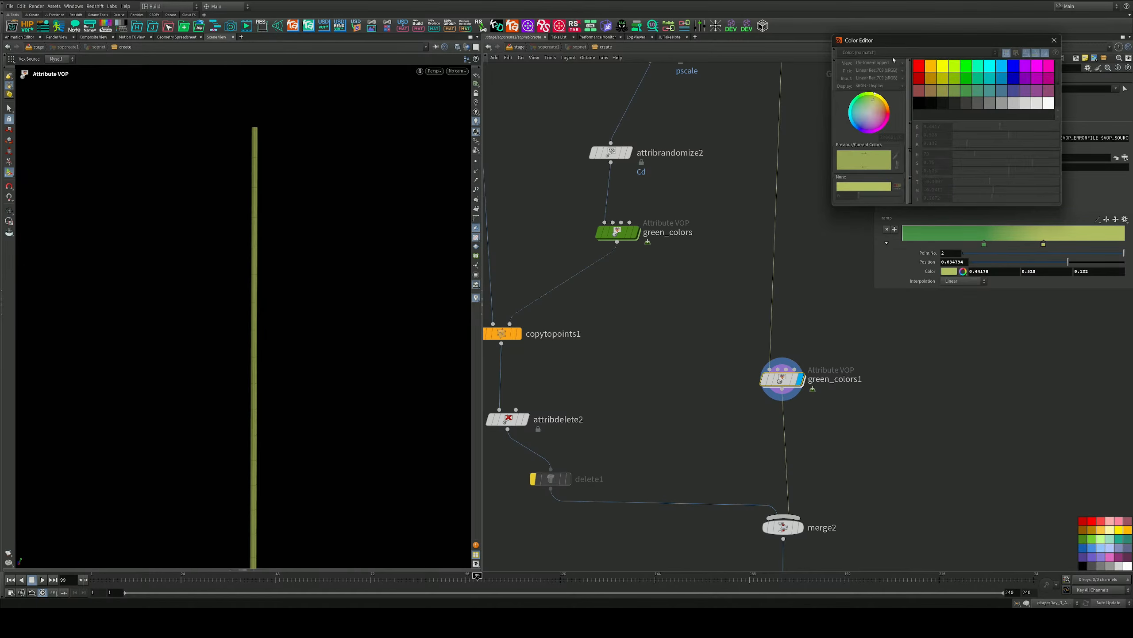
drag(890, 42, 647, 90)
drag(812, 254, 819, 289)
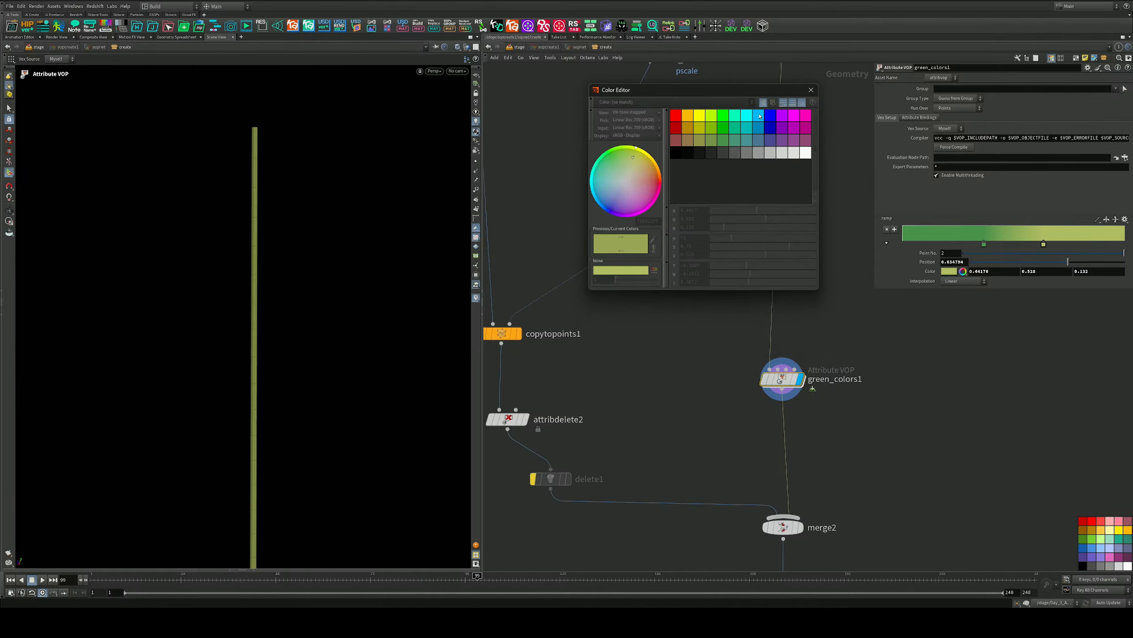
click(811, 90)
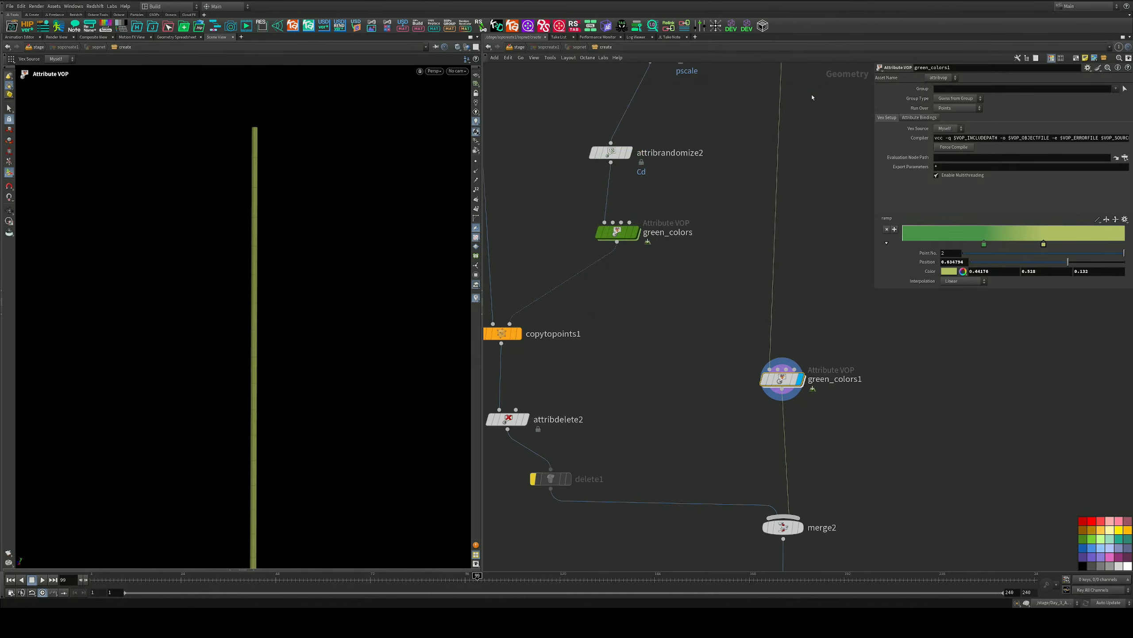
Recolor the yellow-green ramp point of green_colors1 to dark brown, about 0.095, 0.066, 0.009
click(950, 271)
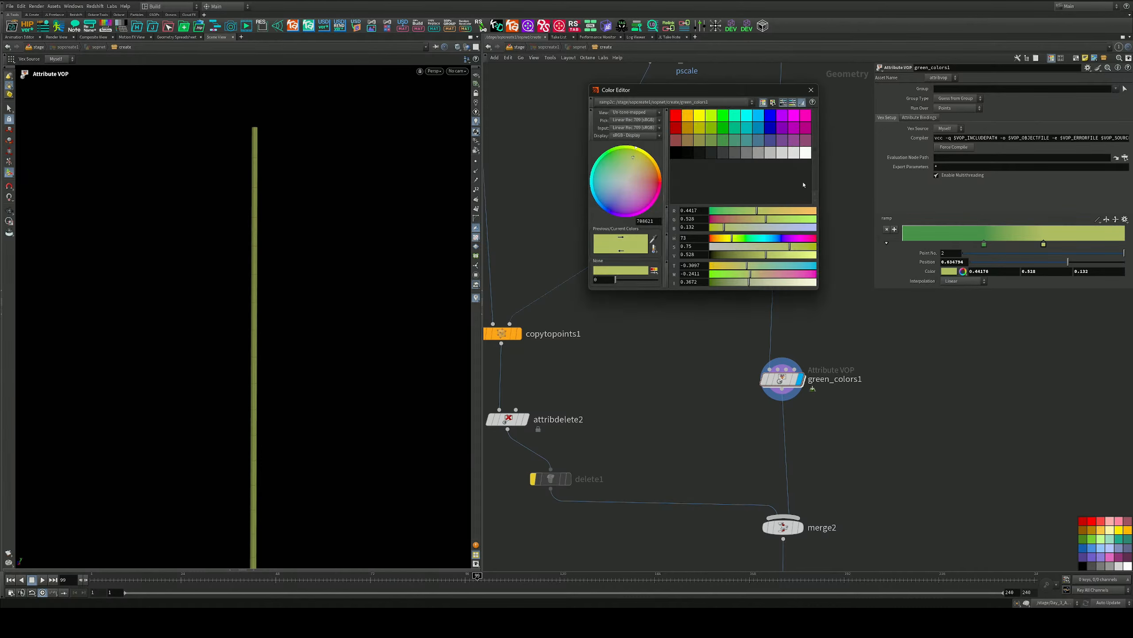
drag(762, 254, 731, 255)
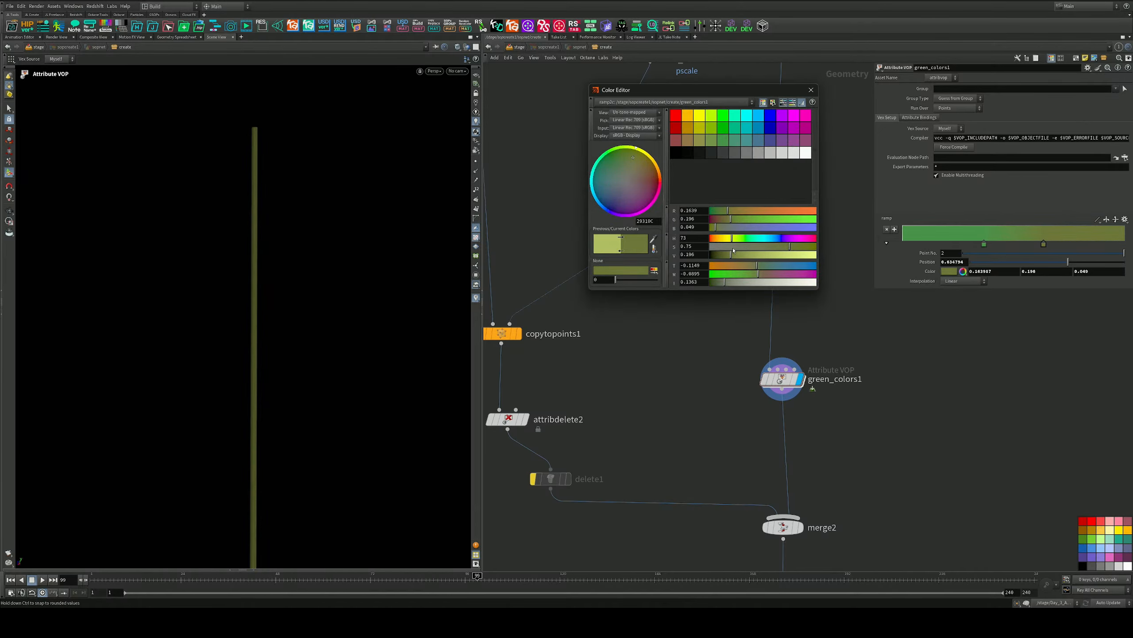
drag(730, 210, 739, 210)
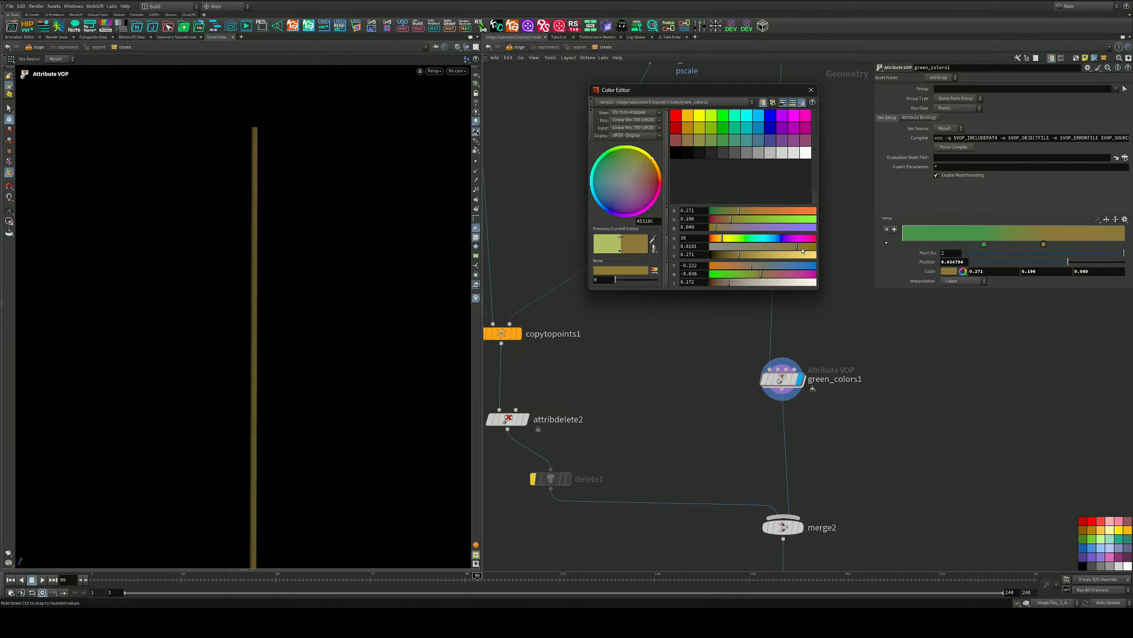
drag(802, 251, 720, 255)
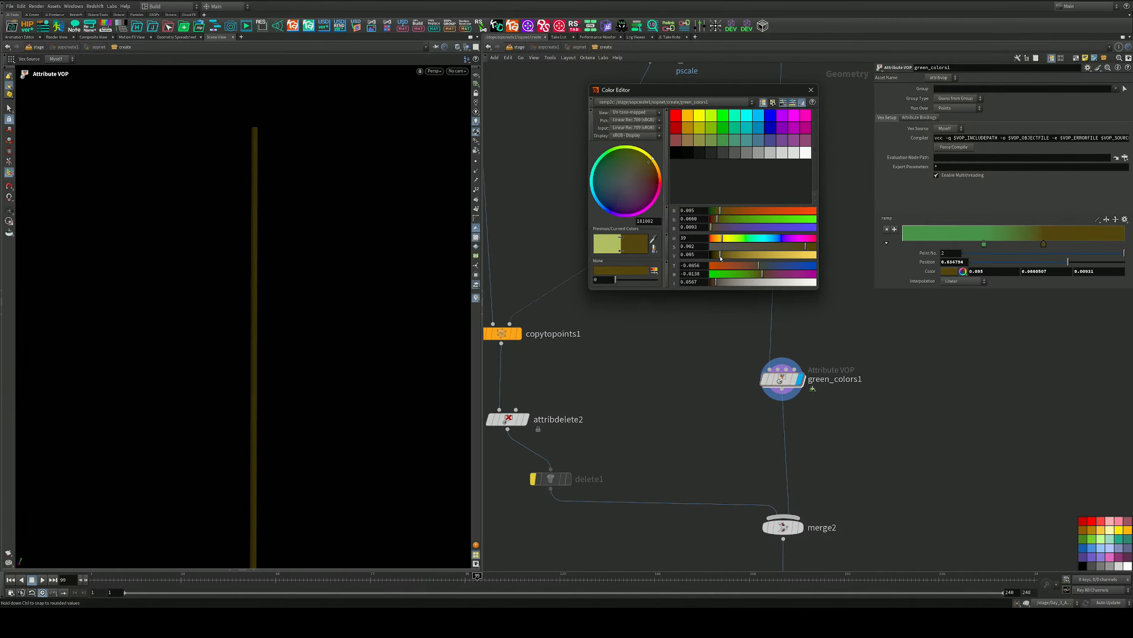
click(811, 90)
Display merge2 to check the brown stem together with the leaves
middle_drag(814, 532, 806, 388)
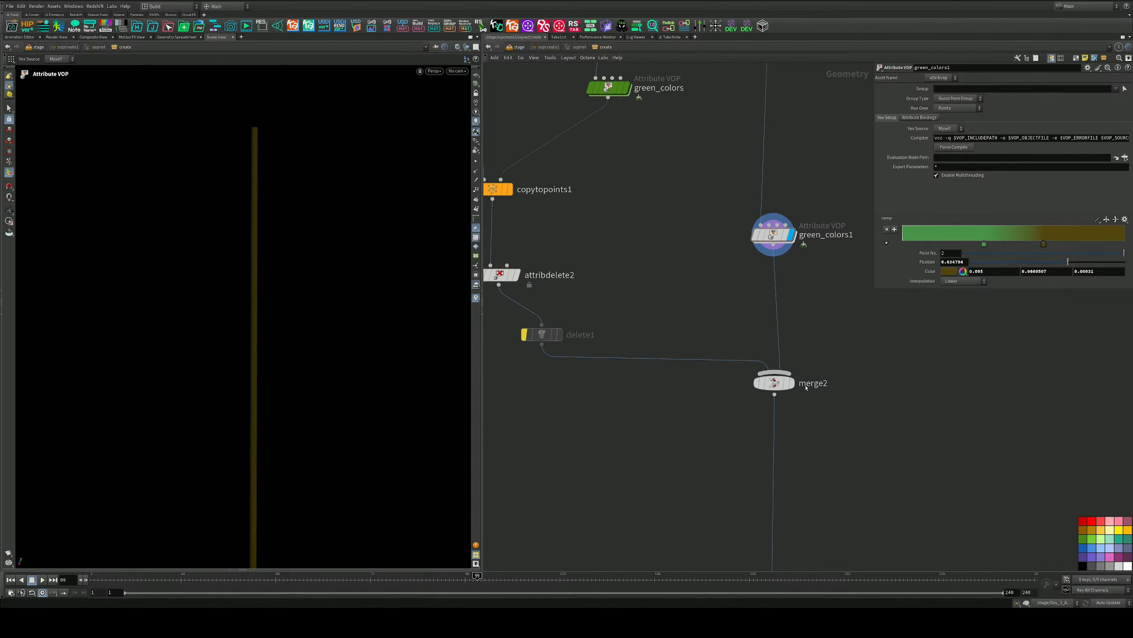
click(796, 361)
alt+drag(339, 340, 293, 245)
scroll(792, 299, down, 4)
middle_drag(616, 214, 721, 316)
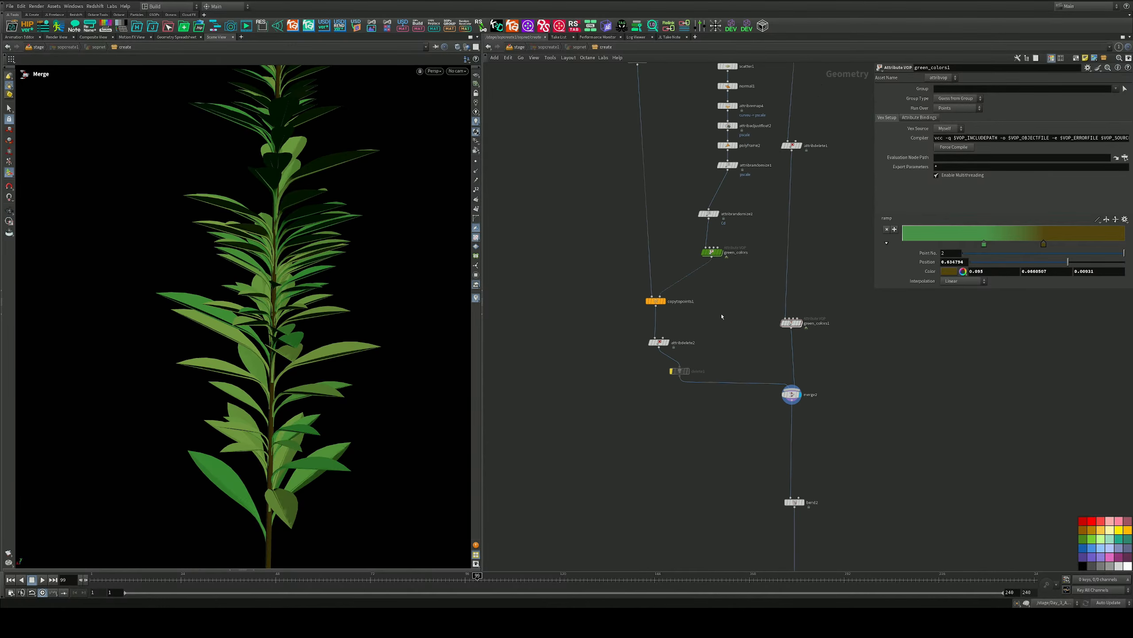
Copy the hex code of the brown ramp color in green_colors1
drag(808, 314, 786, 333)
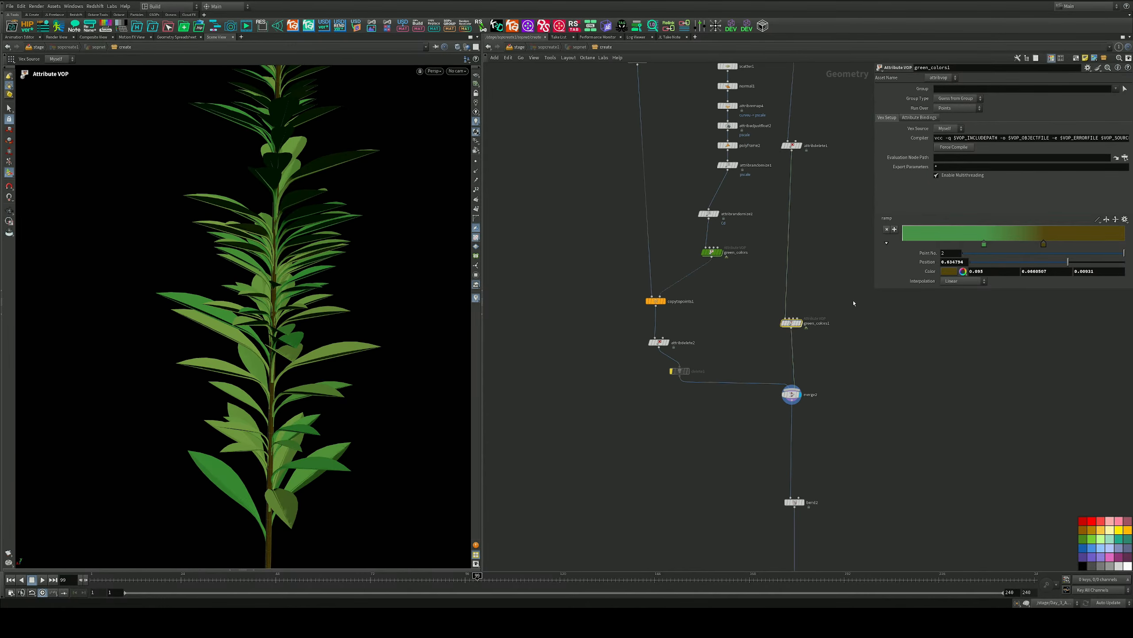
click(951, 271)
drag(656, 221, 612, 223)
key(ctrl+c)
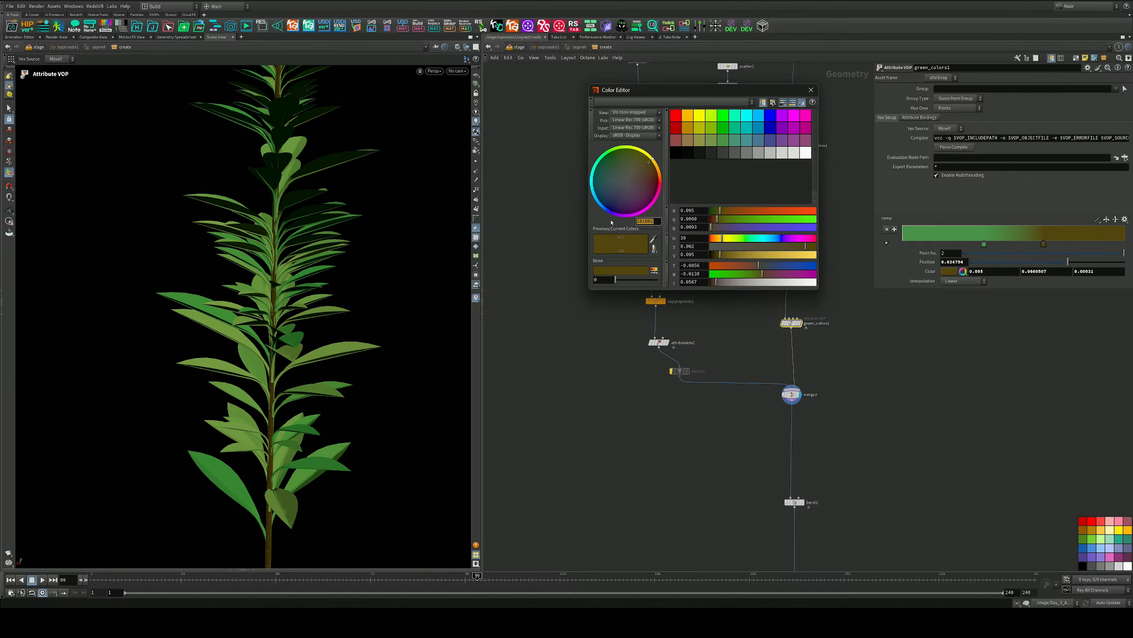
click(811, 90)
Insert a Color node on the leaf branch between transform2 and copytopoints1
scroll(551, 268, down, 3)
middle_drag(513, 241, 741, 382)
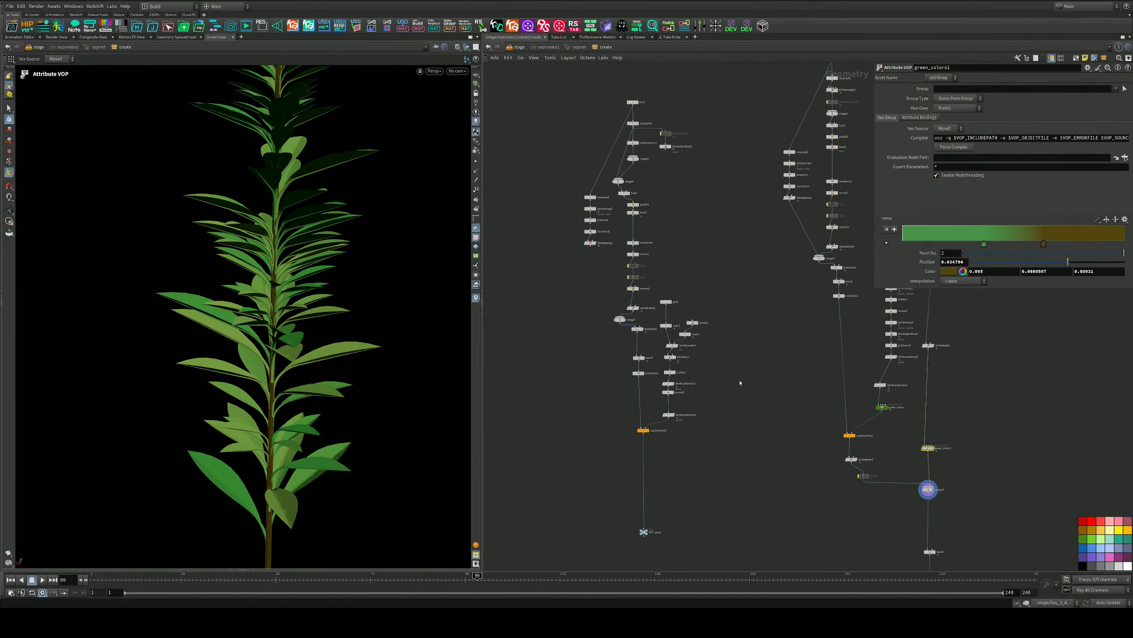
scroll(636, 291, up, 3)
scroll(636, 290, up, 1)
middle_drag(862, 444, 572, 483)
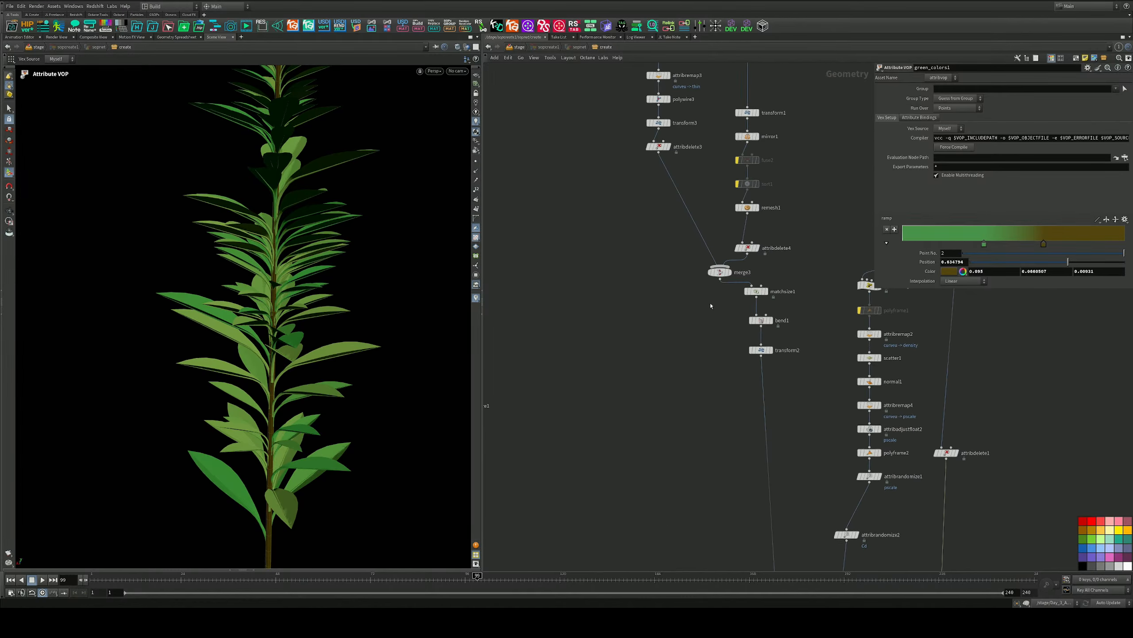
middle_drag(705, 263, 646, 367)
scroll(662, 328, up, 3)
scroll(705, 353, down, 3)
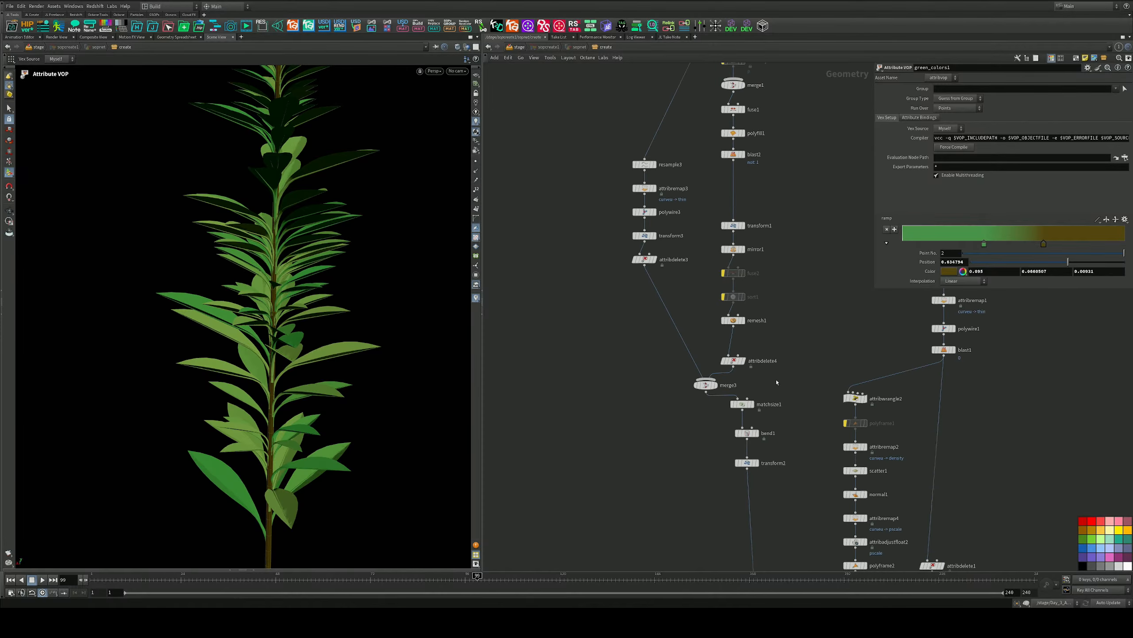
scroll(757, 327, up, 3)
middle_drag(743, 310, 738, 220)
key(Tab)
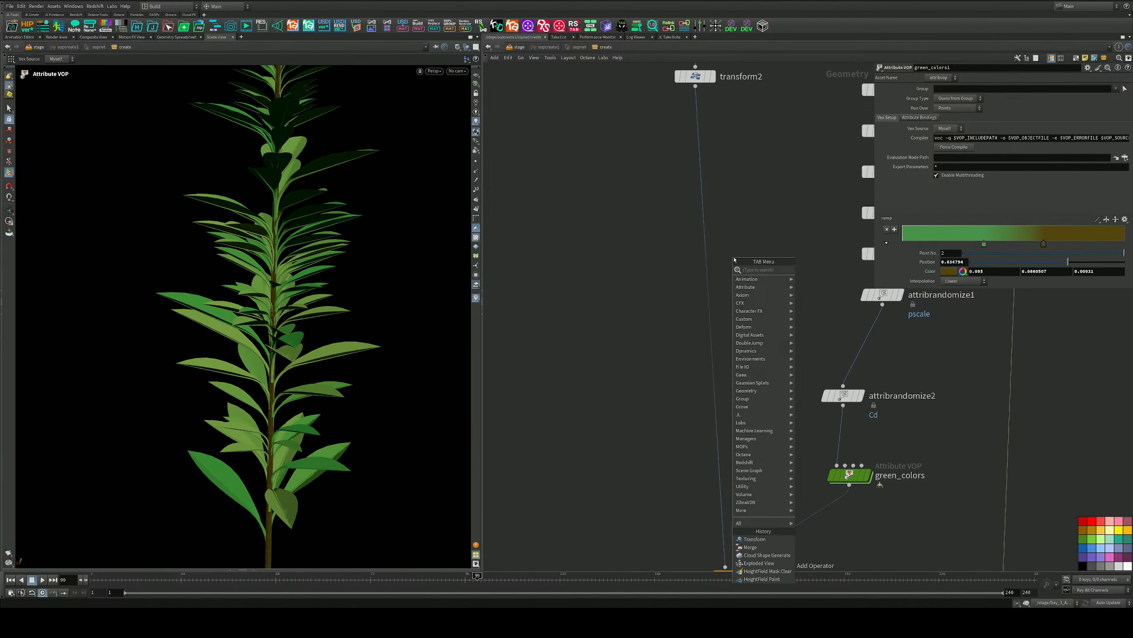
text(col)
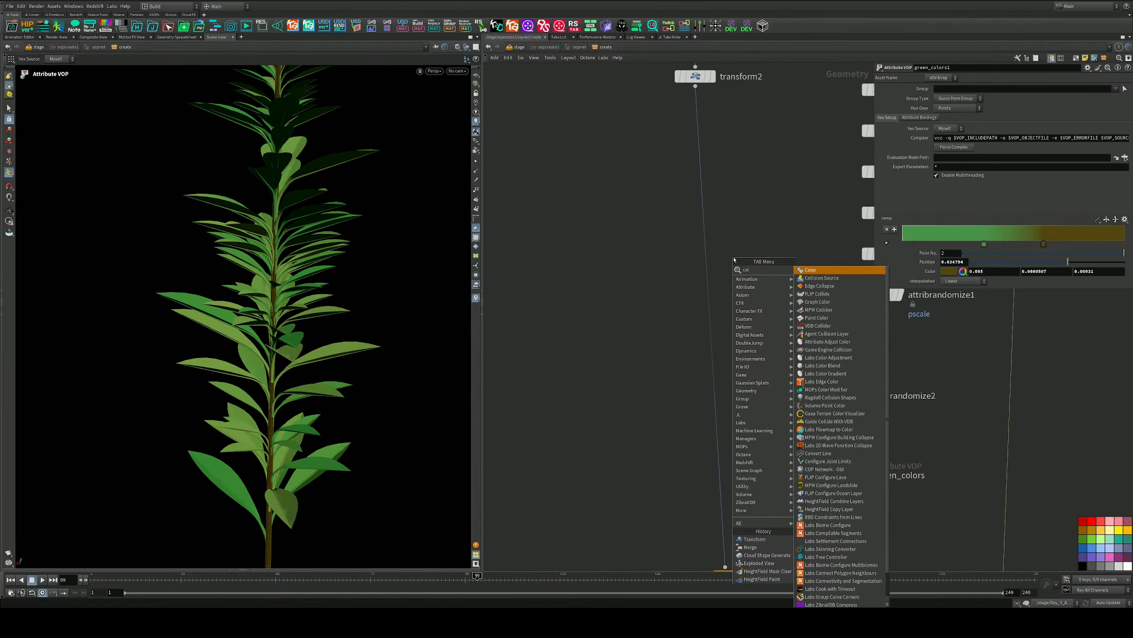
key(Return)
click(710, 261)
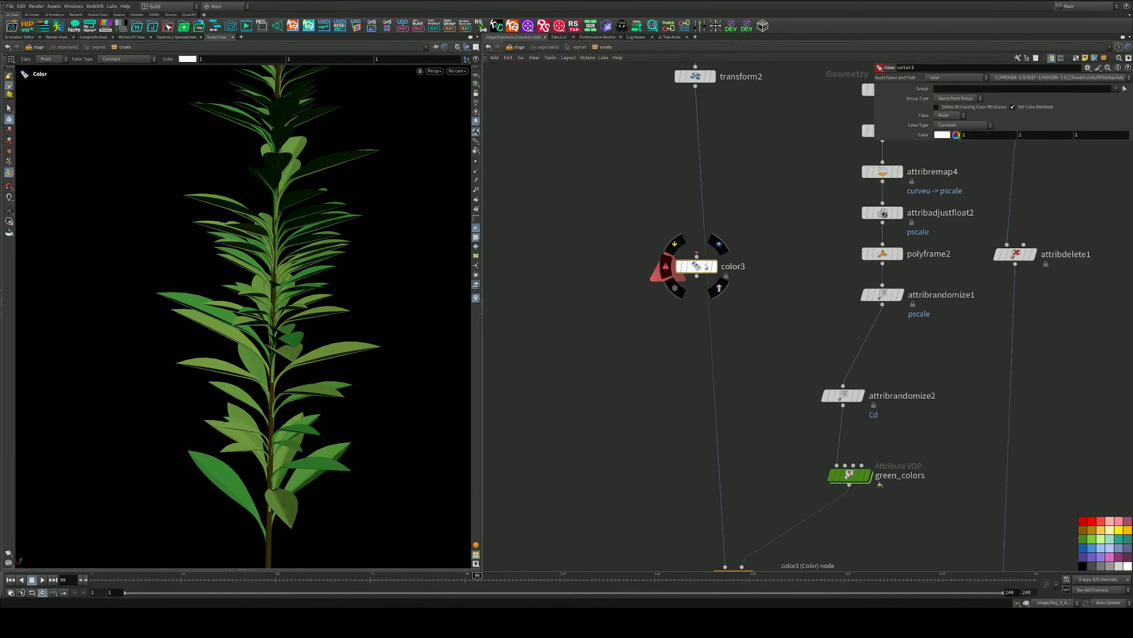
Paste the copied brown hex code as color3's color, about 0.094, 0.063, 0.008
click(937, 136)
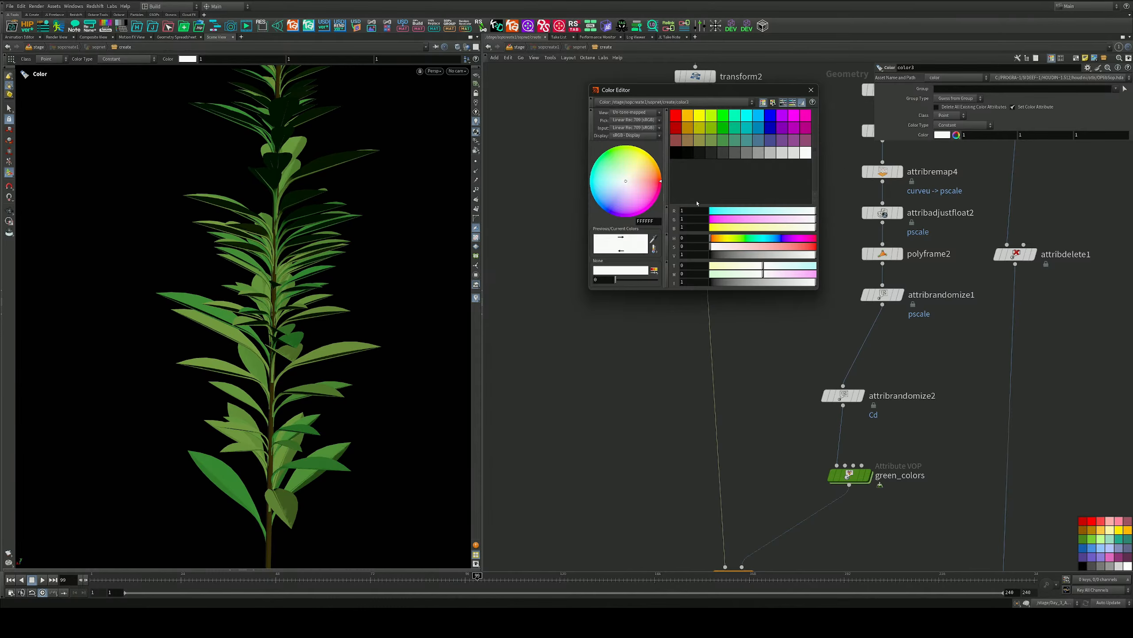
key(ctrl+v)
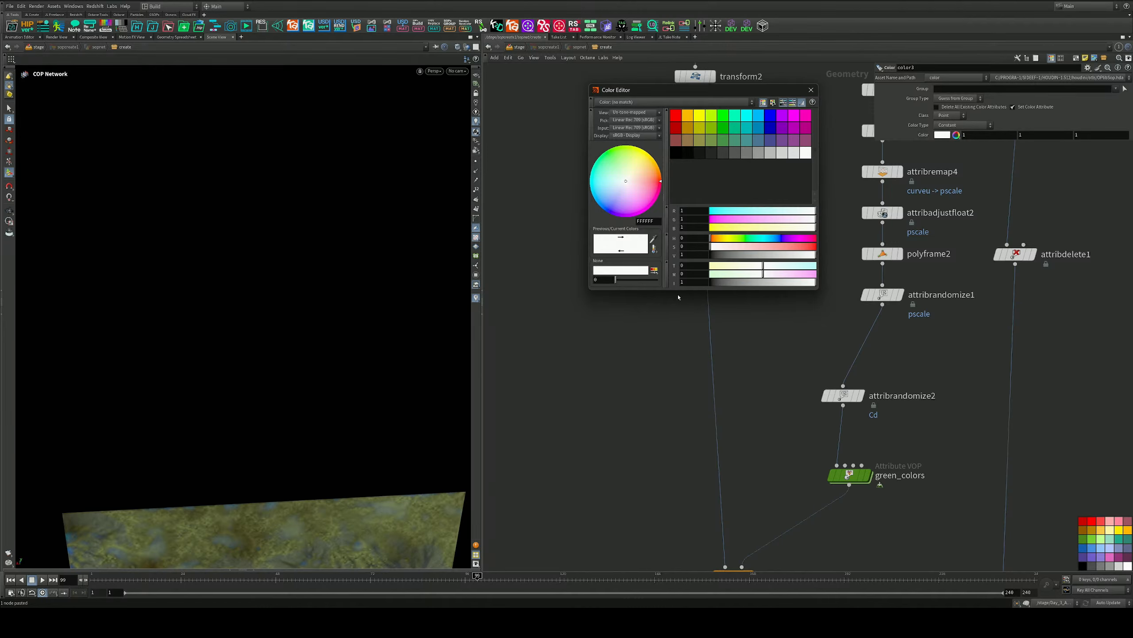
double_click(659, 219)
key(ctrl+v)
key(Return)
click(811, 90)
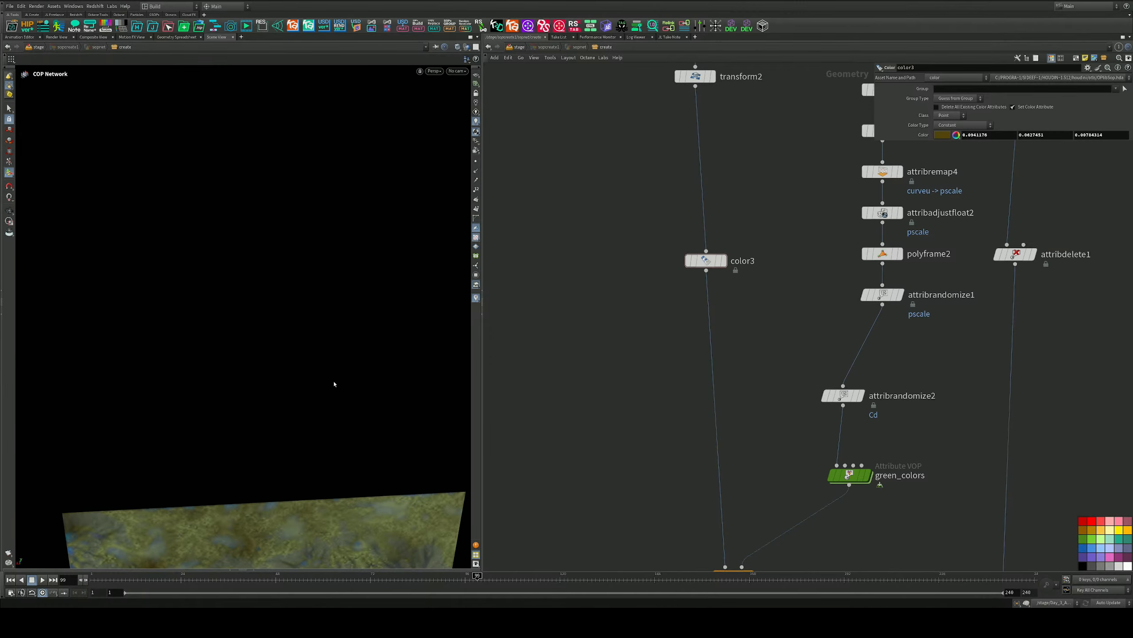
Display bend2 to check the colors of the single bent stem and its leaves
key(space+h)
alt+drag(327, 302, 279, 273)
scroll(591, 339, down, 5)
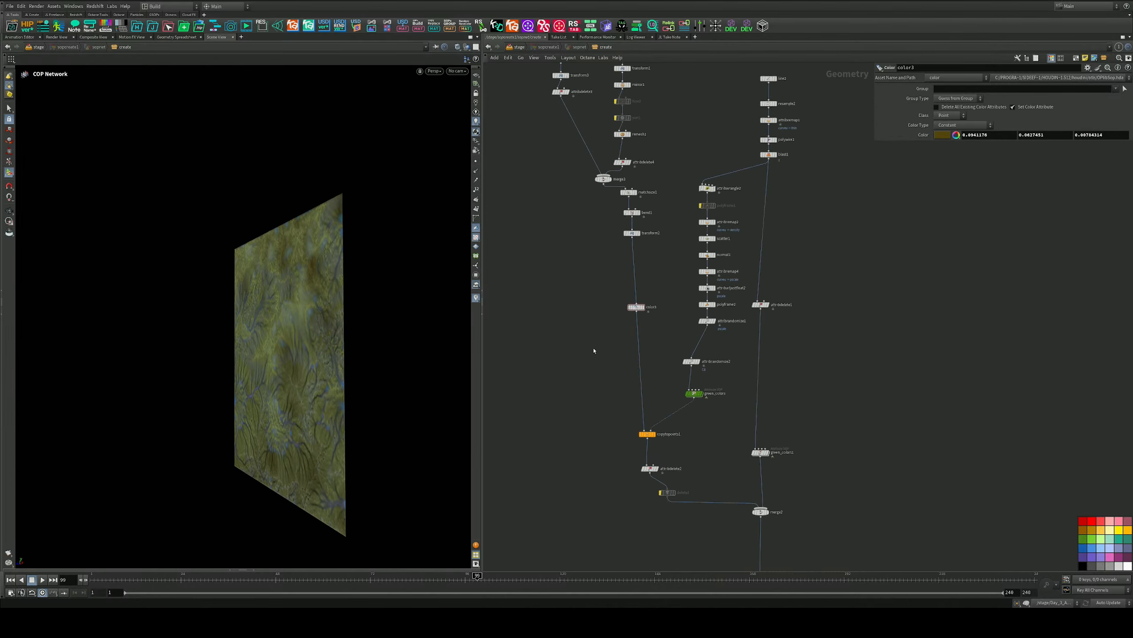
middle_drag(722, 438, 744, 240)
scroll(780, 414, up, 4)
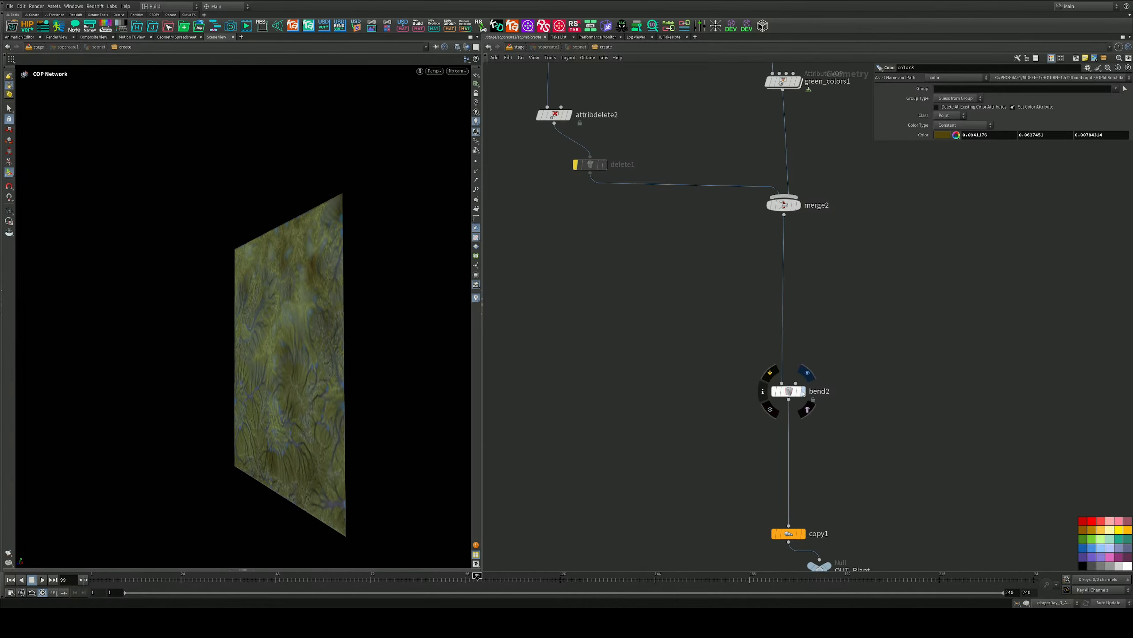
click(803, 391)
alt+drag(379, 225, 205, 313)
Display OUT_Plant to check the colors of the complete copied plant
middle_drag(703, 471, 710, 321)
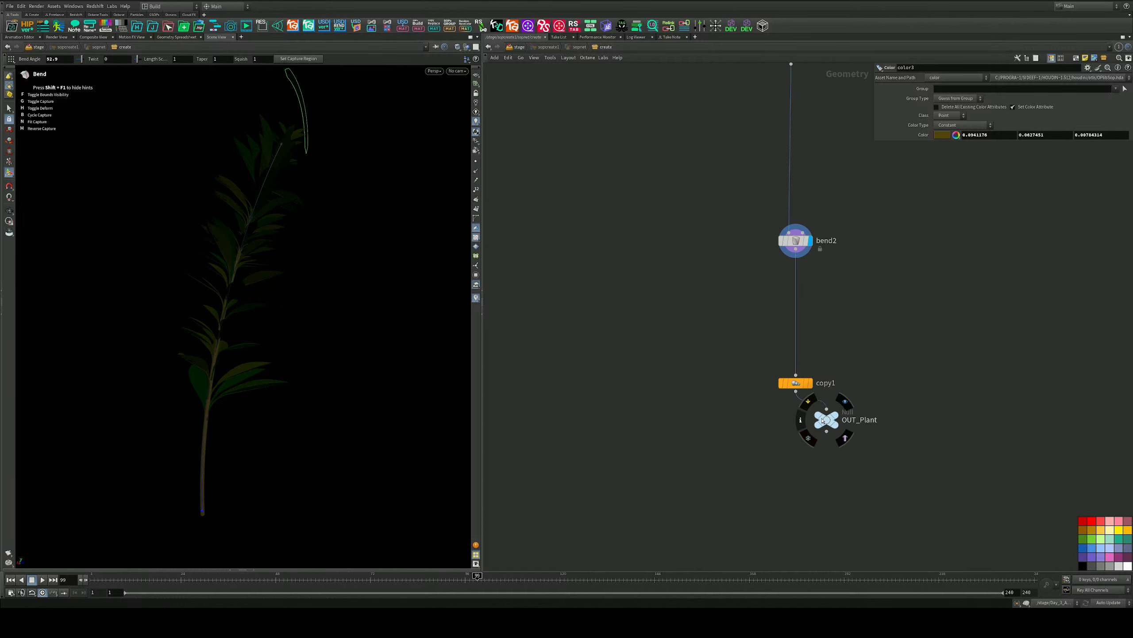
click(842, 407)
key(space+g)
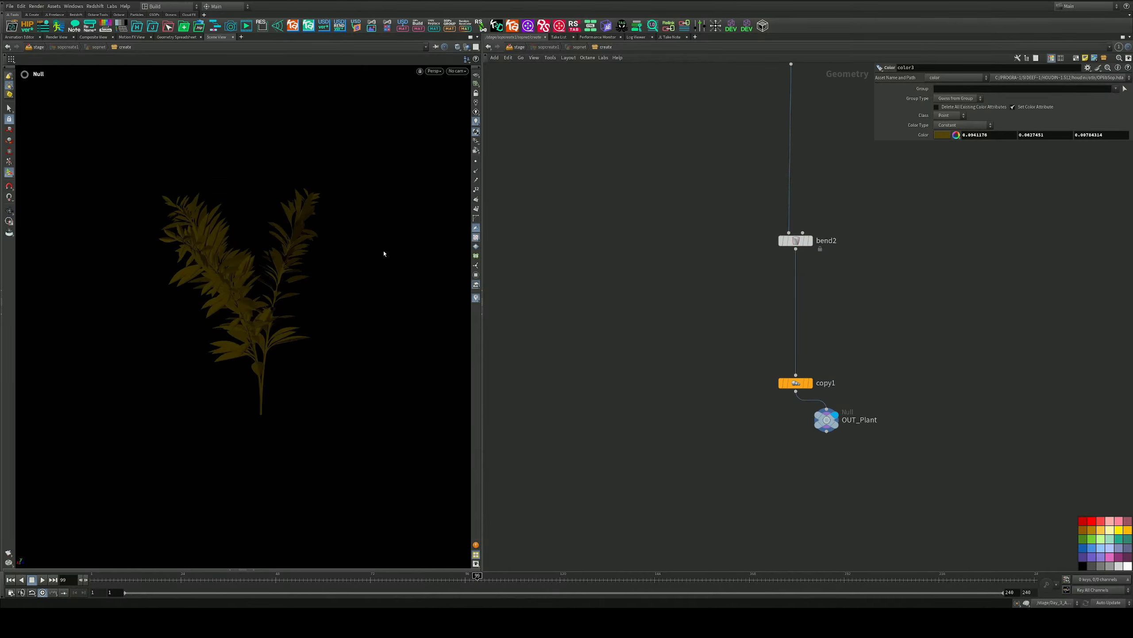
mouse_move(234, 262)
alt+mouse_down()
mouse_move(319, 243)
mouse_move(226, 264)
alt+mouse_up()
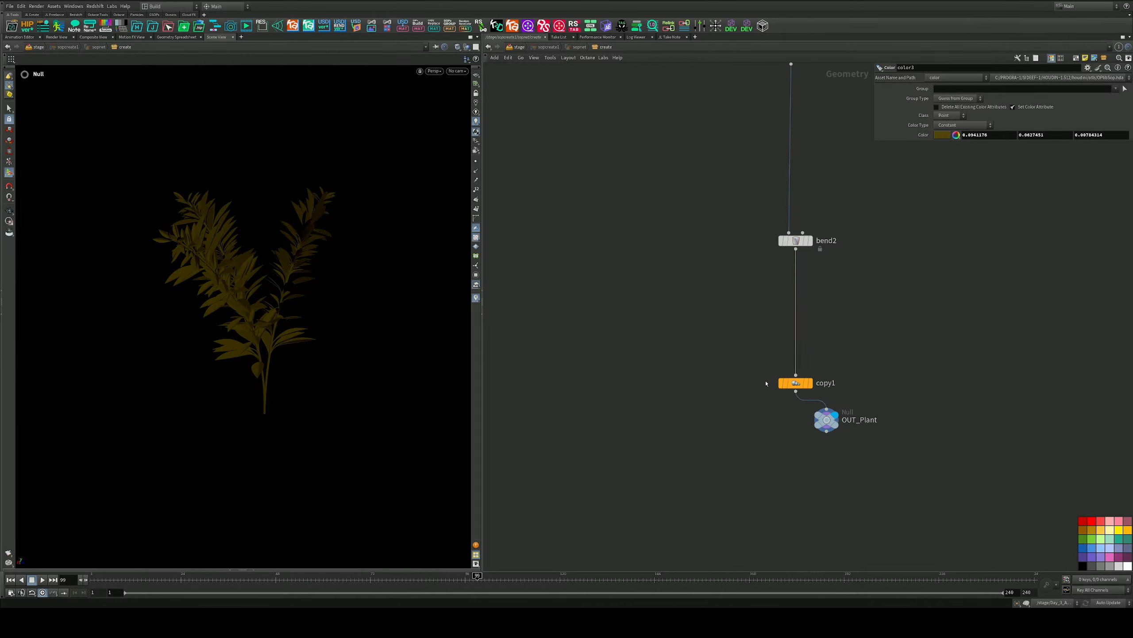
Try the output group prefix and copy number attribute options on copy1
drag(871, 347, 758, 398)
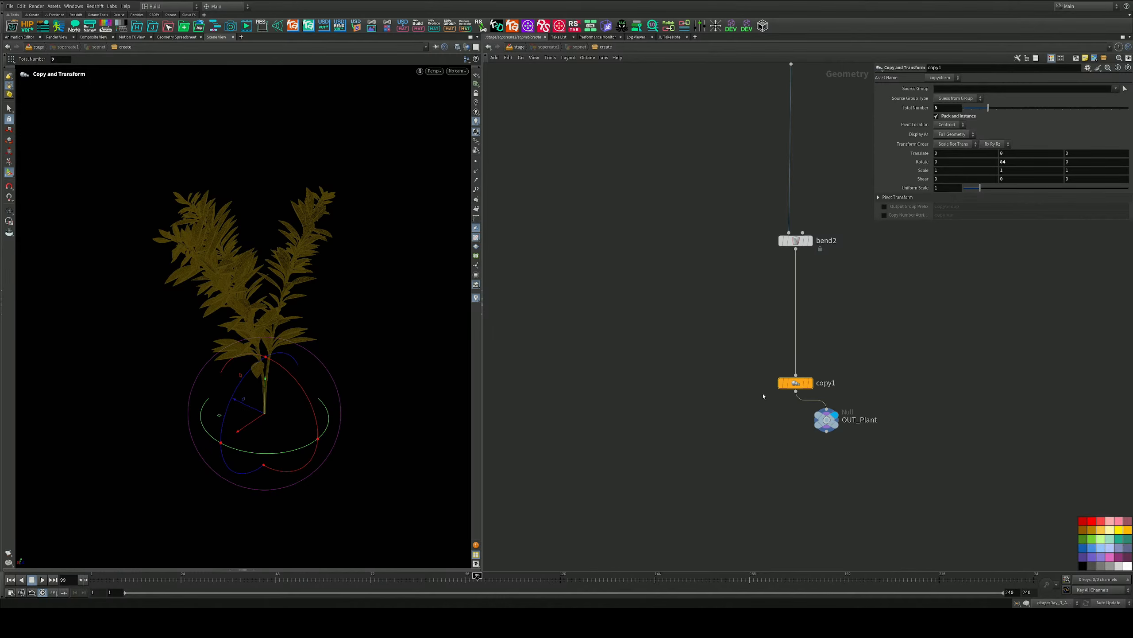
click(885, 207)
click(886, 207)
click(885, 215)
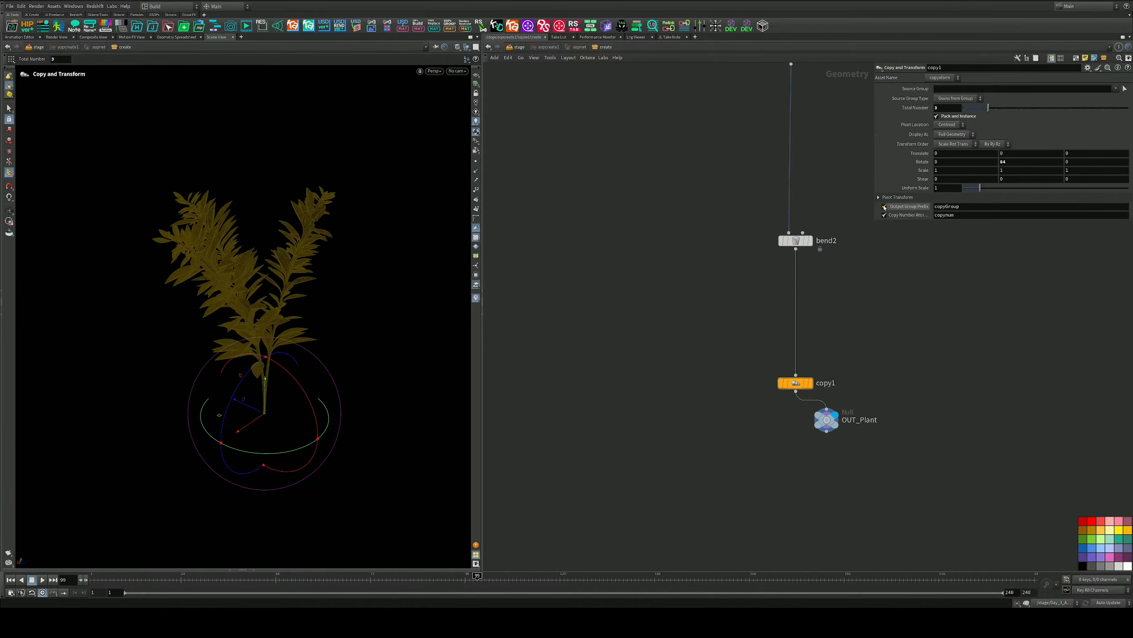
Compare bend2 with copy1, keep copy1 displayed, and turn off its Pack and Instance option
mouse_move(813, 242)
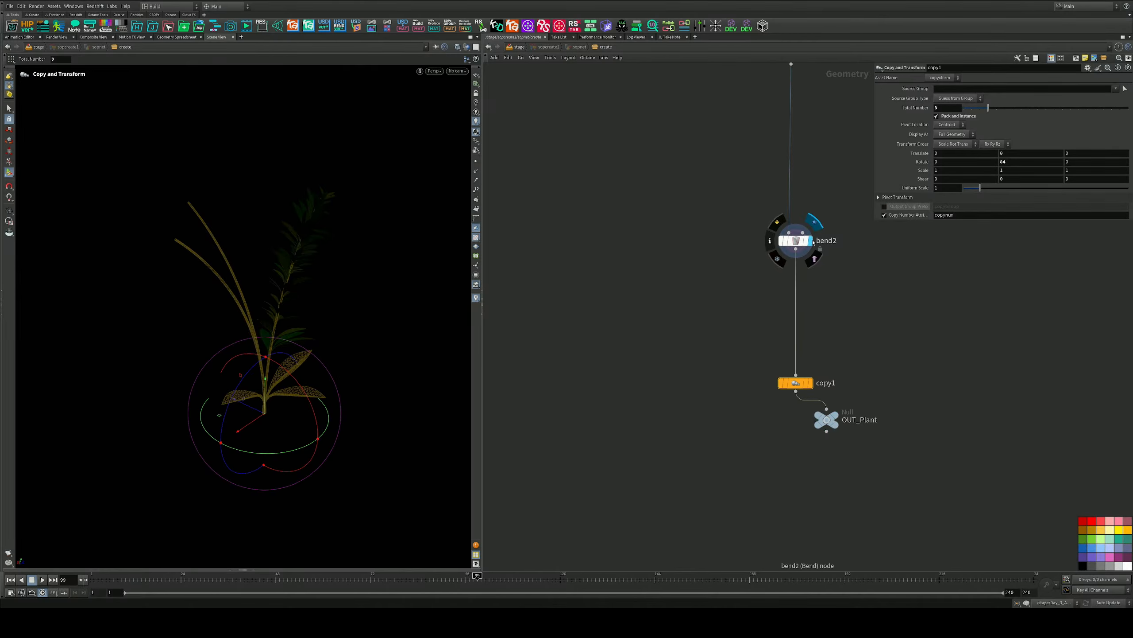
mouse_move(812, 384)
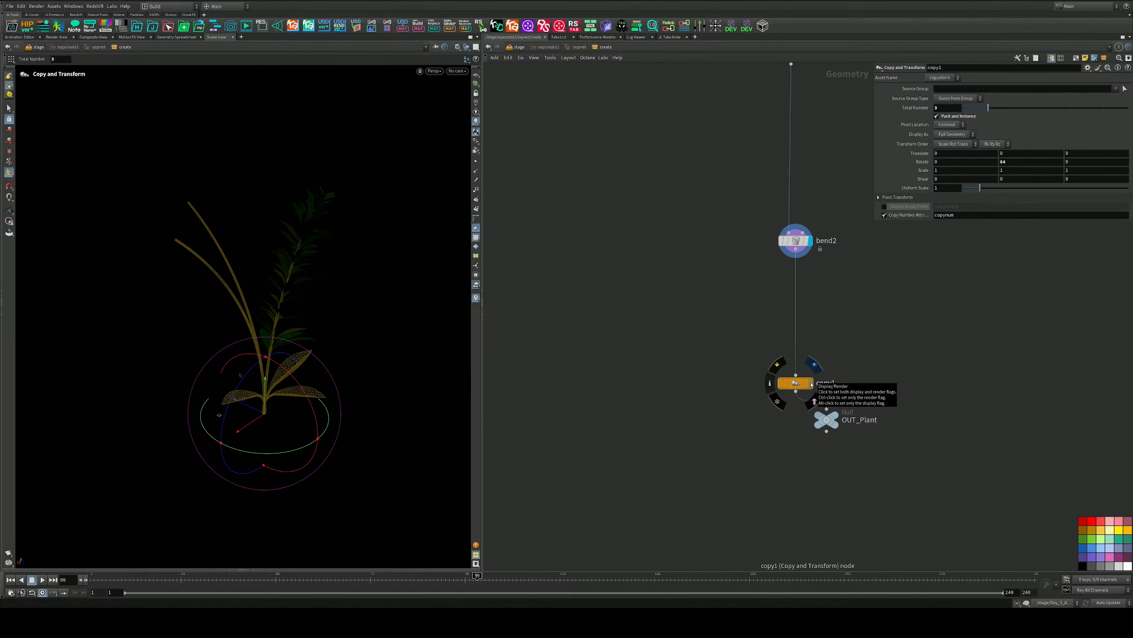
click(811, 384)
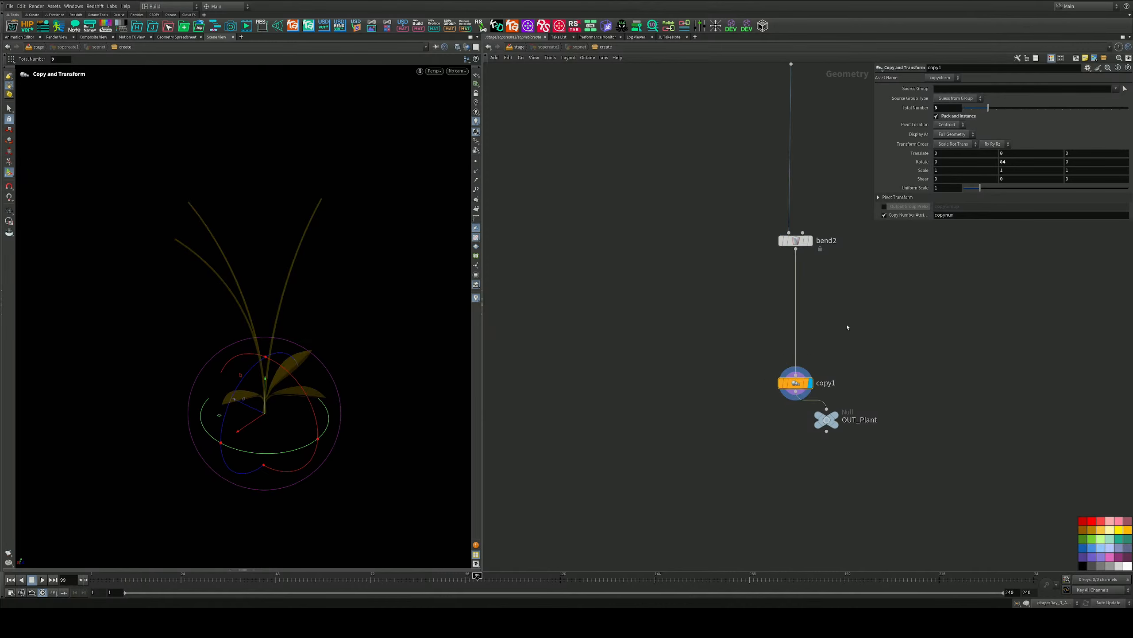
click(937, 116)
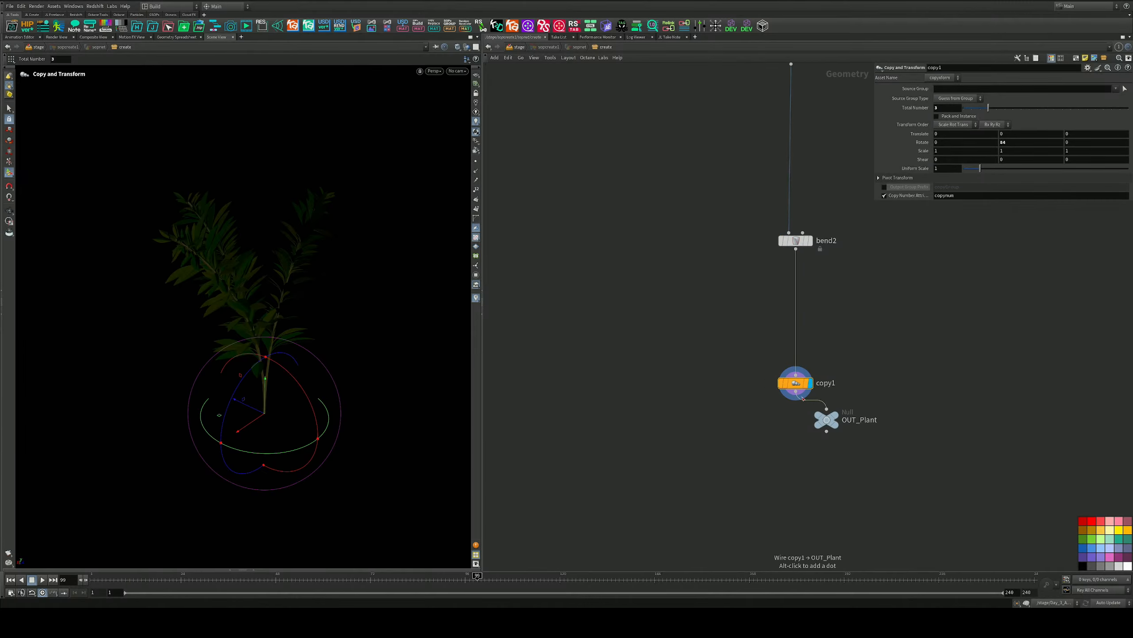
key(Escape)
alt+drag(291, 298, 284, 294)
alt+right_drag(283, 294, 375, 351)
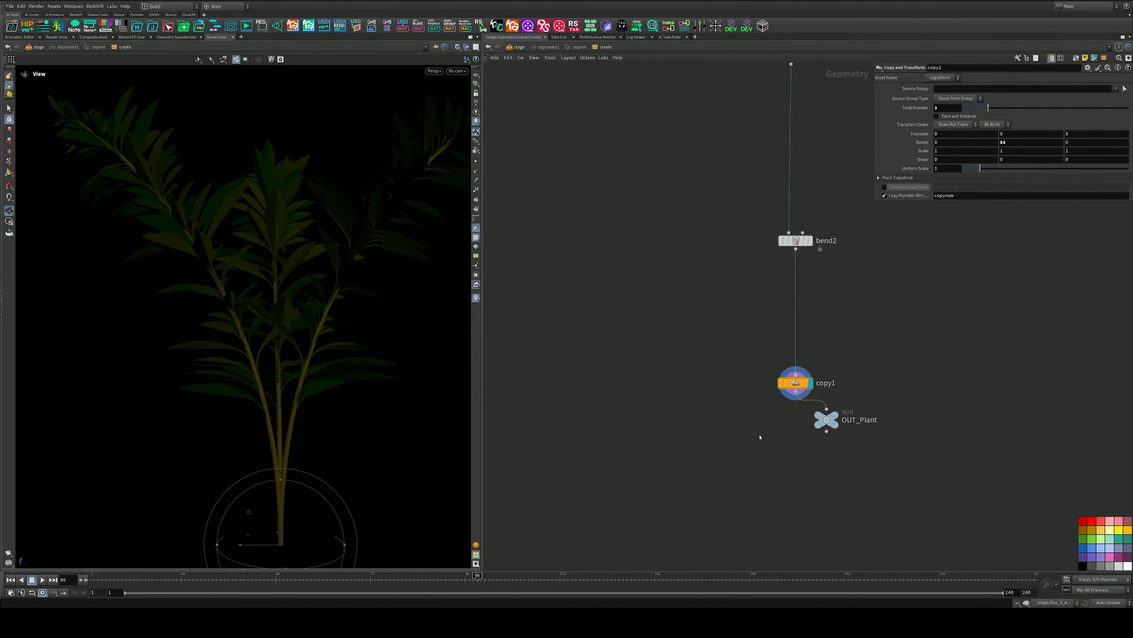
Insert a Pack node between copy1 and OUT_Plant and set its Transfer Attributes to Cd
middle_drag(904, 365, 887, 307)
drag(777, 325, 786, 251)
key(Tab)
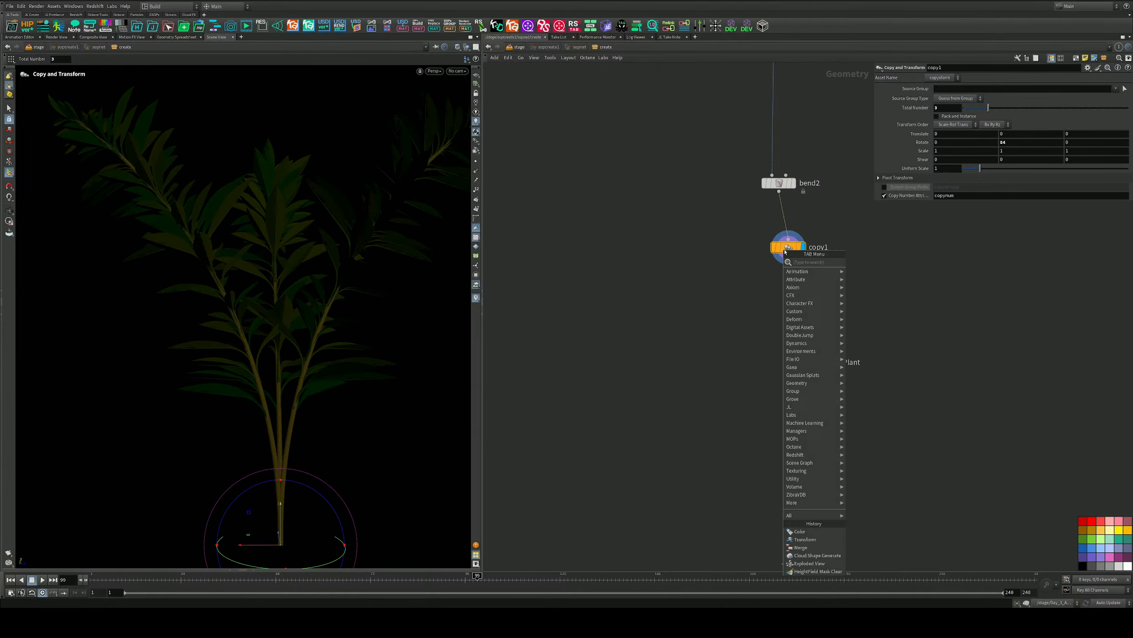
text(pac)
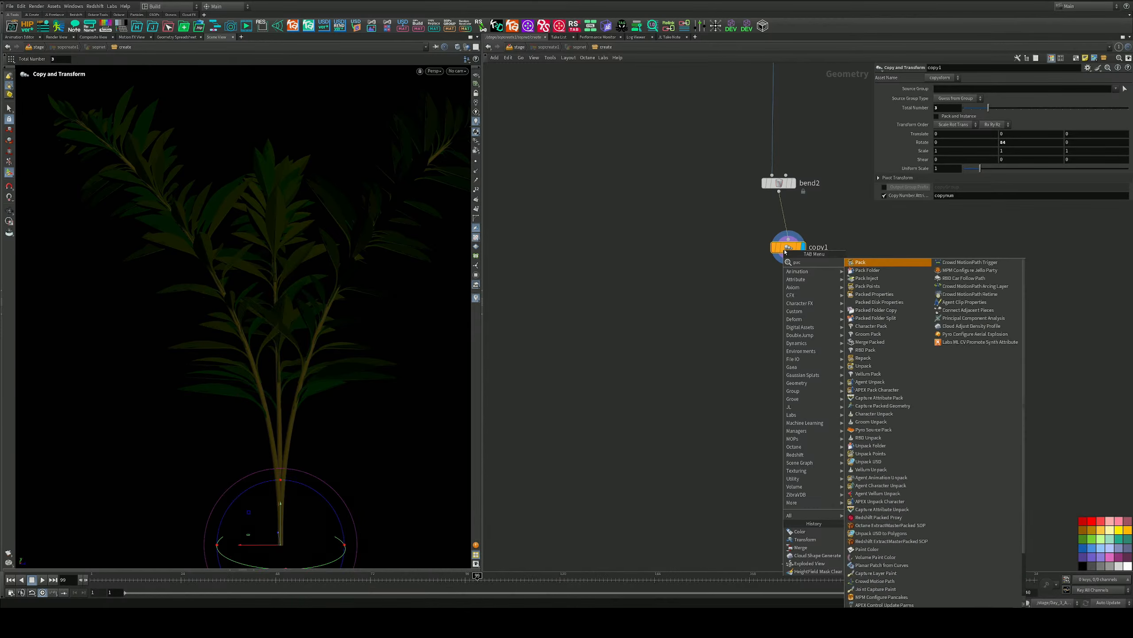
key(Return)
click(794, 305)
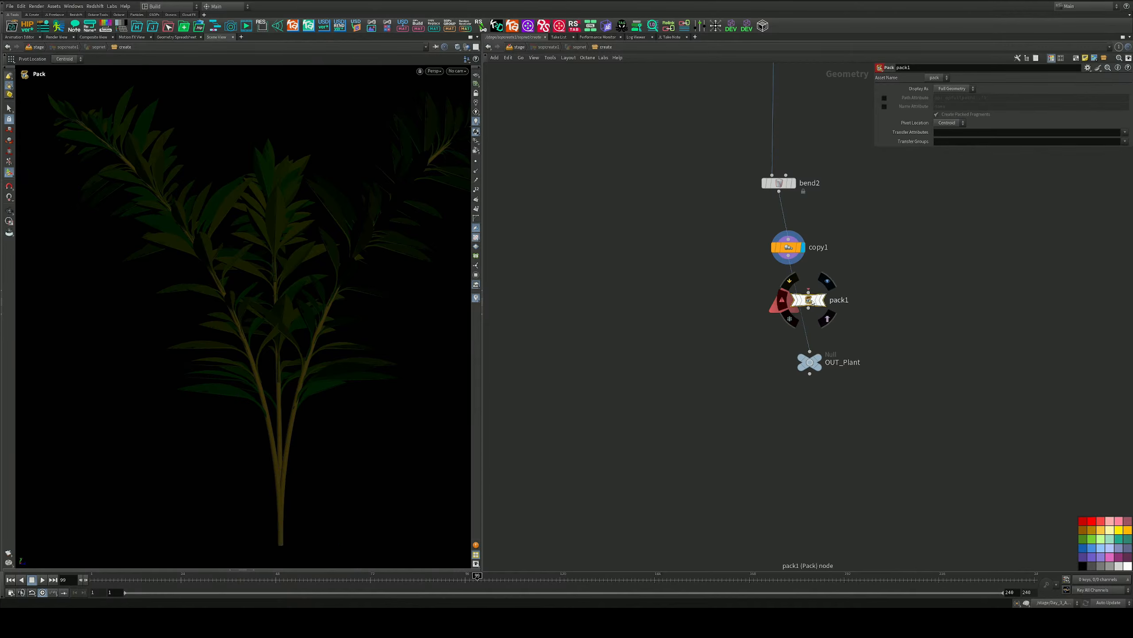
click(1124, 132)
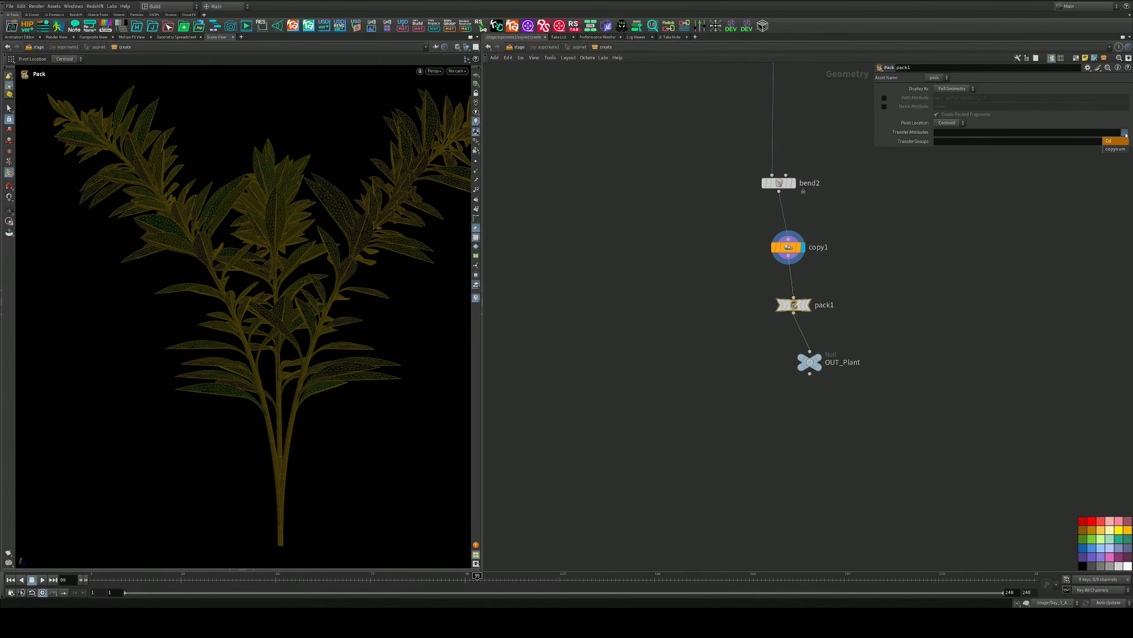
click(1117, 141)
Turn the copy number attribute on copy1 back off
click(781, 247)
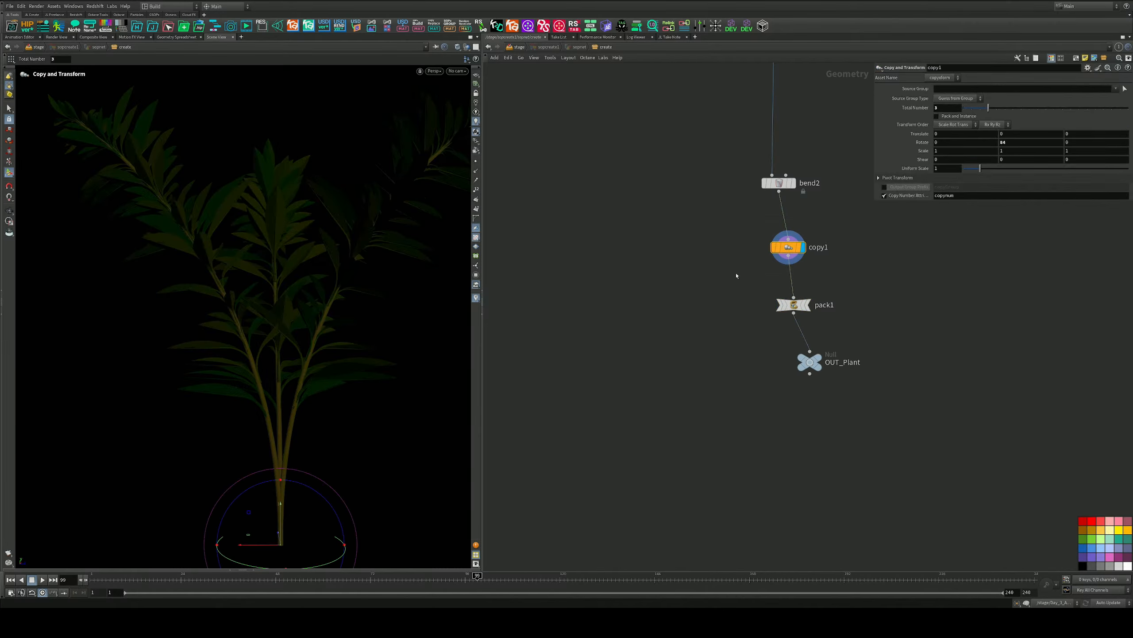
click(884, 195)
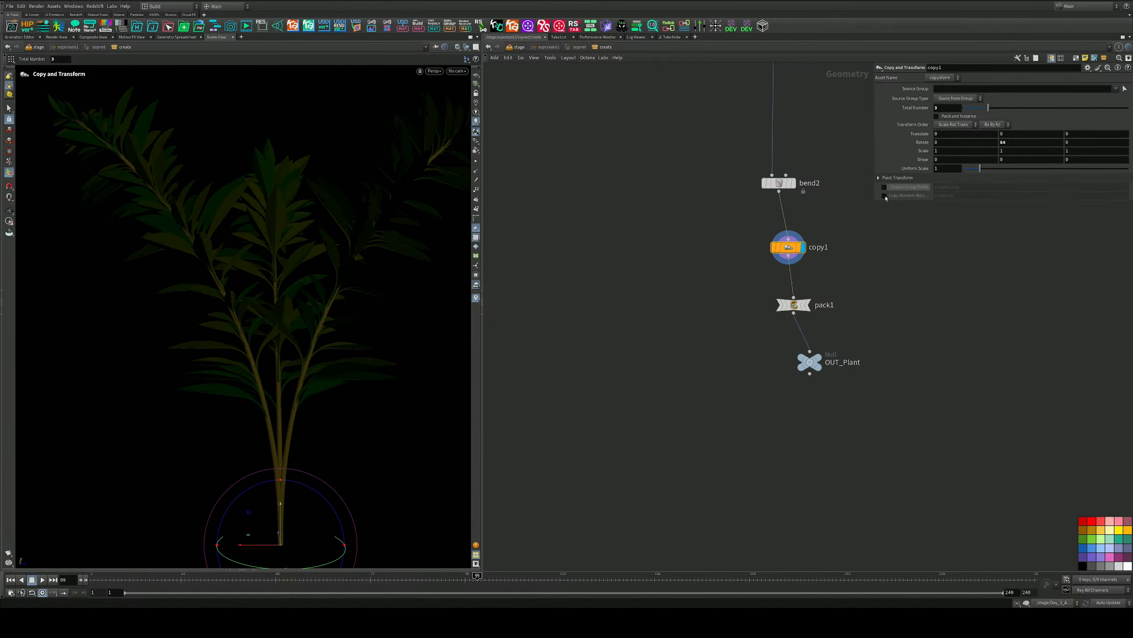
click(878, 178)
click(878, 178)
Display pack1 and compare the plant with its Cd attribute transfer cleared and restored
click(803, 308)
click(813, 285)
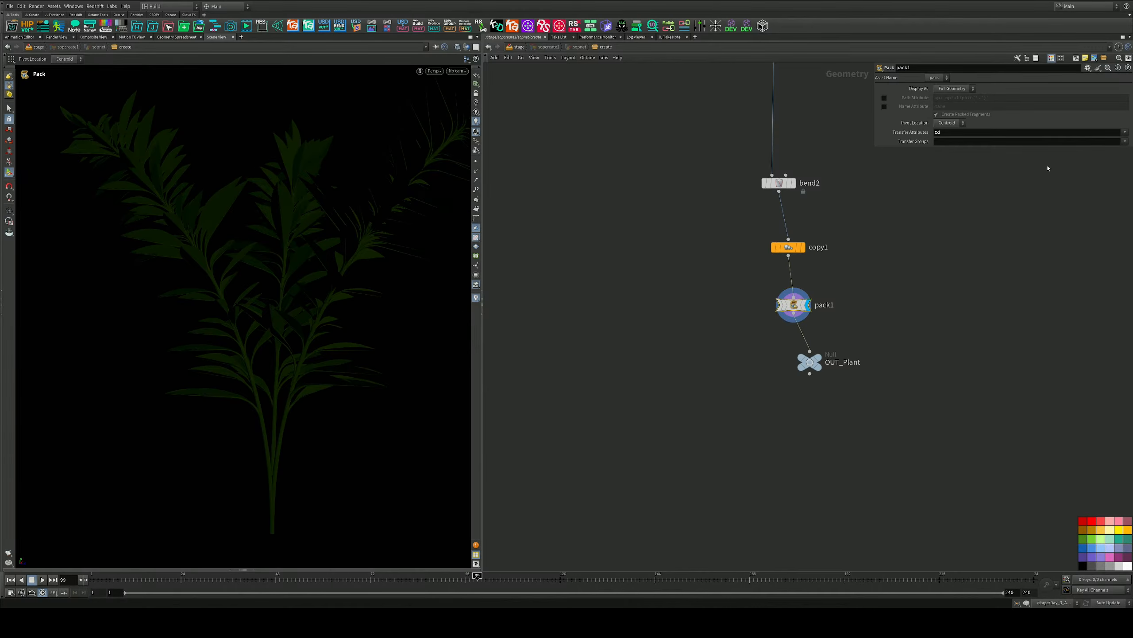
click(1125, 133)
click(1121, 142)
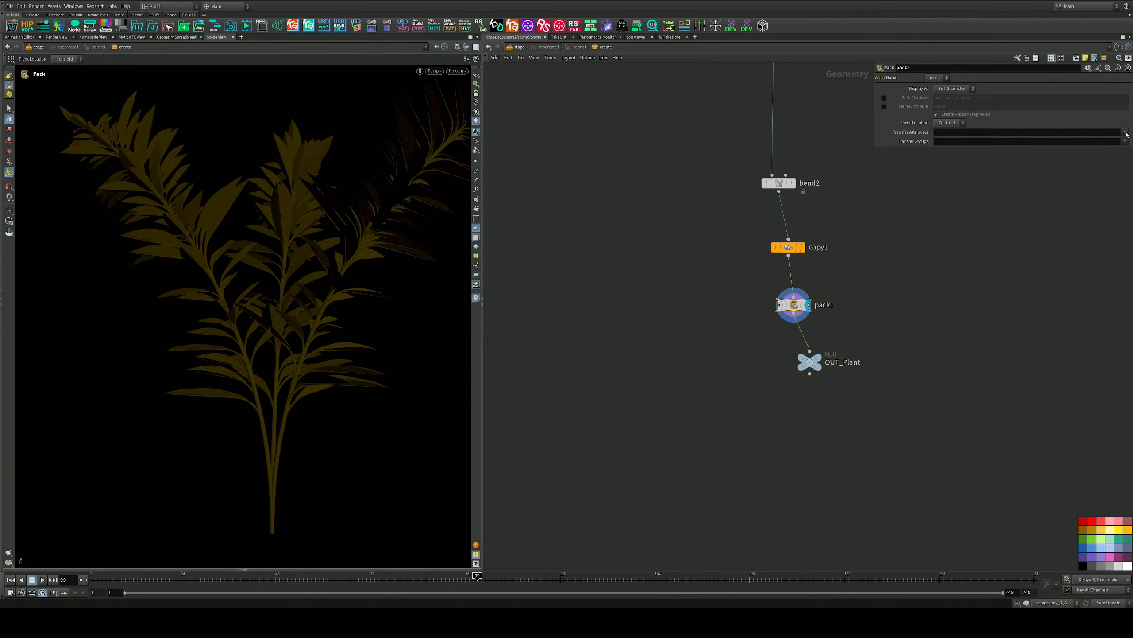
click(1125, 132)
click(1119, 141)
key(Escape)
mouse_move(232, 247)
mouse_down()
mouse_move(317, 316)
mouse_move(379, 296)
mouse_move(296, 313)
mouse_move(223, 267)
mouse_move(254, 250)
mouse_up()
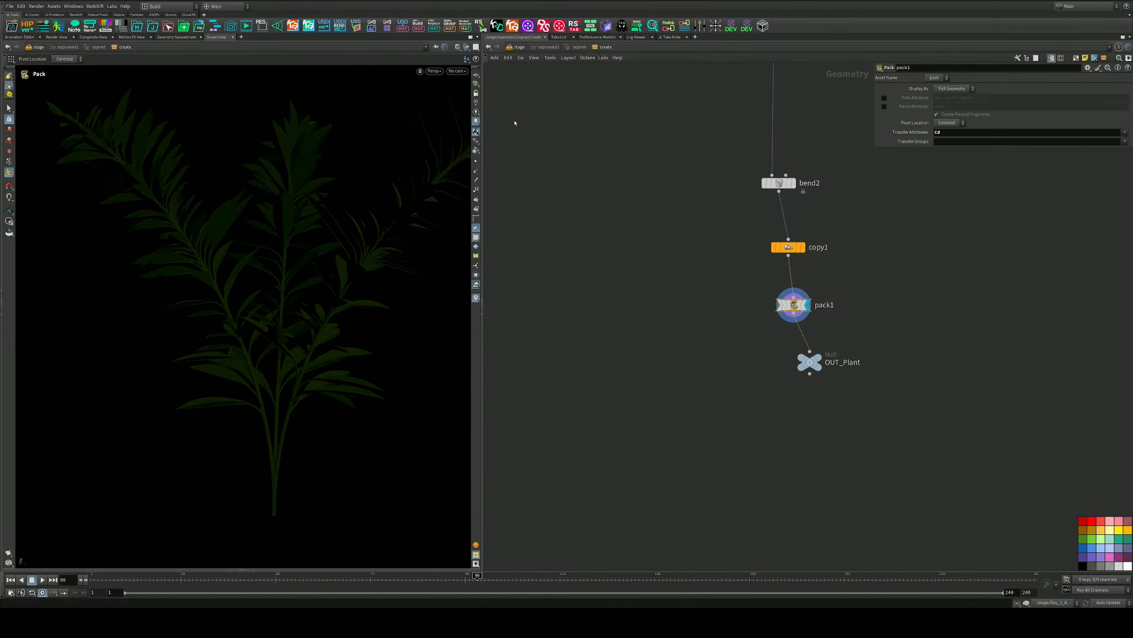
Compare the packed plant under different viewport lighting modes
click(476, 103)
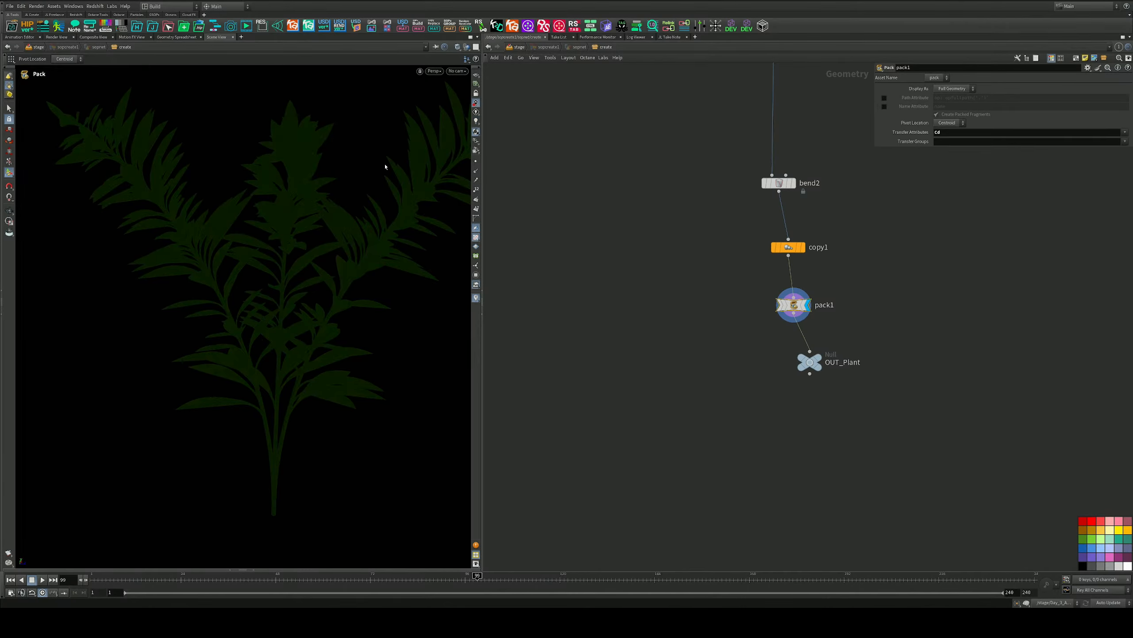
alt+drag(385, 167, 328, 189)
click(476, 112)
key(space)
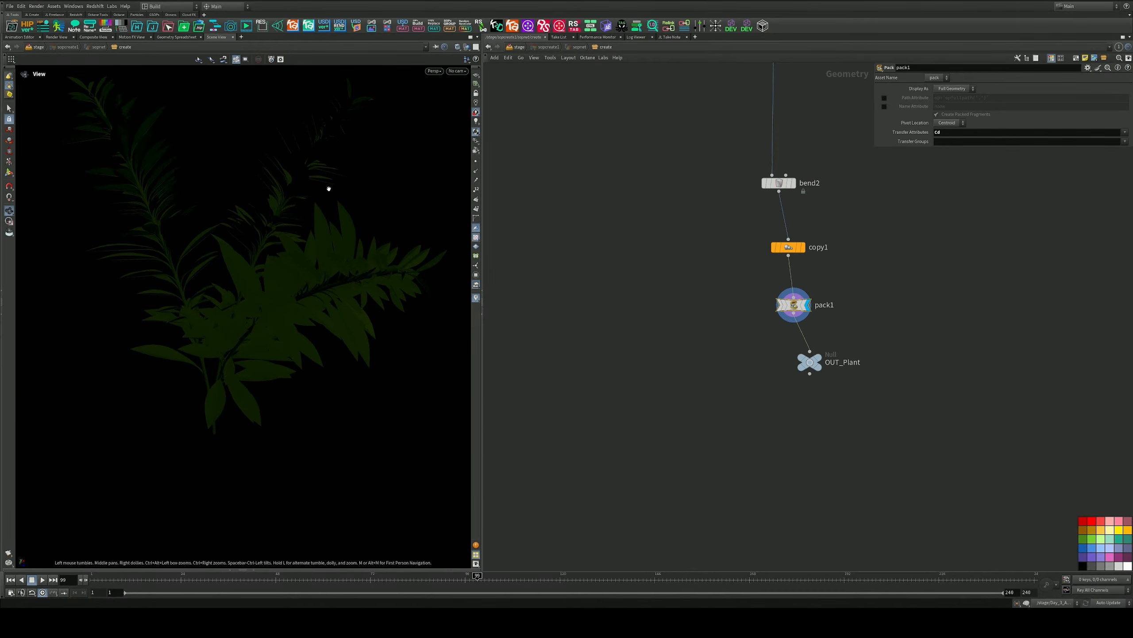
click(476, 113)
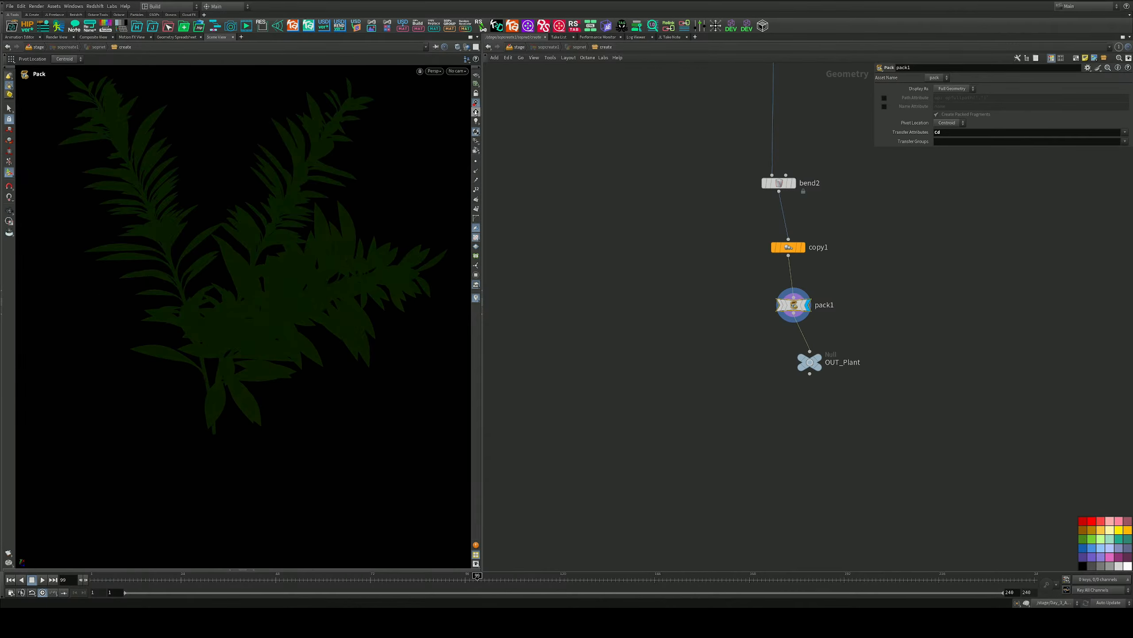
click(475, 112)
click(475, 122)
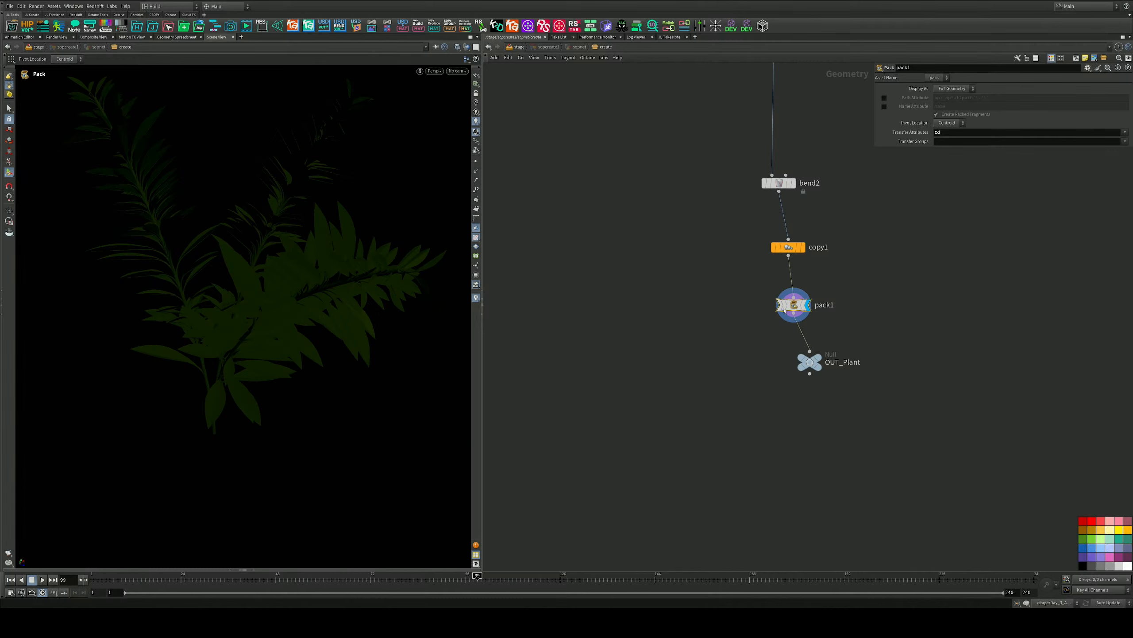
Bypass the pack1 node
click(823, 305)
click(781, 304)
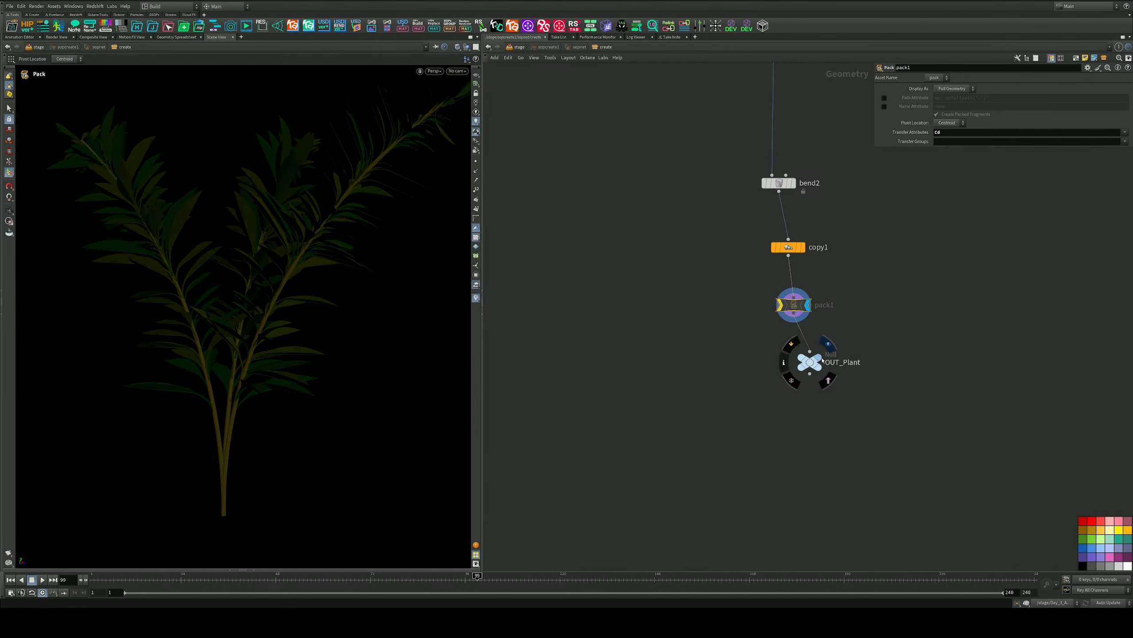
Set the display flag on the OUT_Plant null and return to the stage network
click(823, 360)
middle_drag(694, 316, 690, 368)
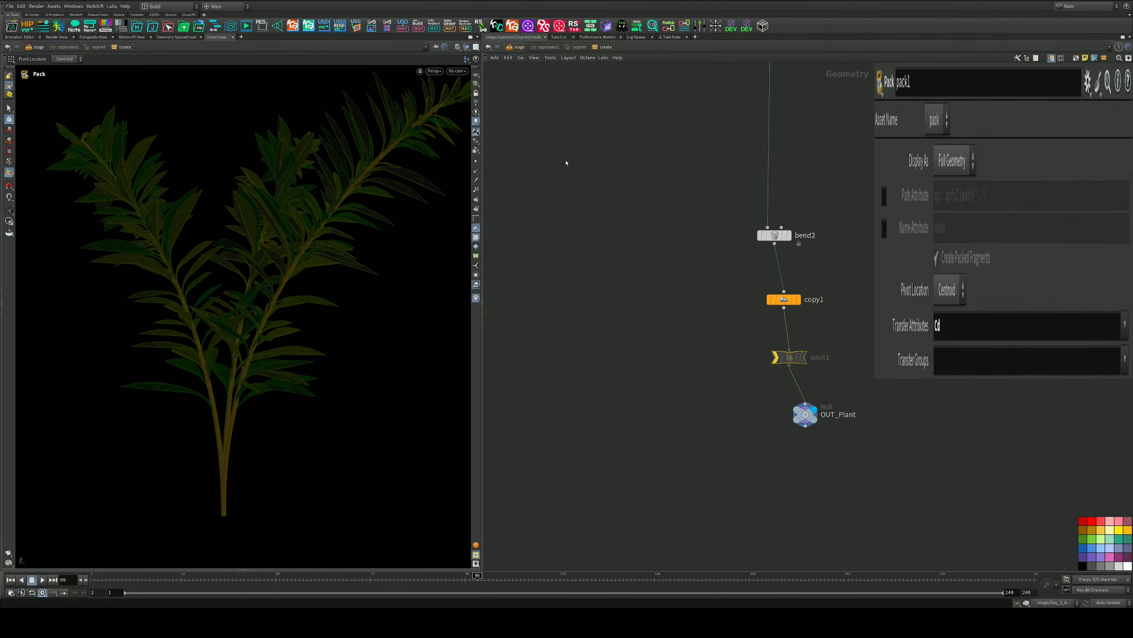
key(u)
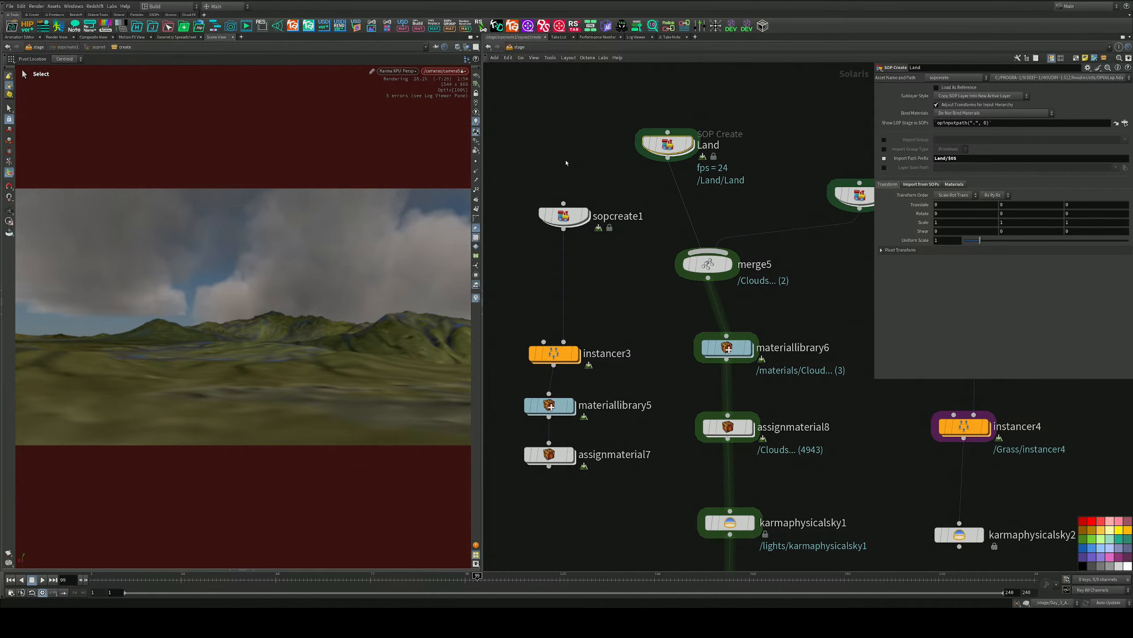
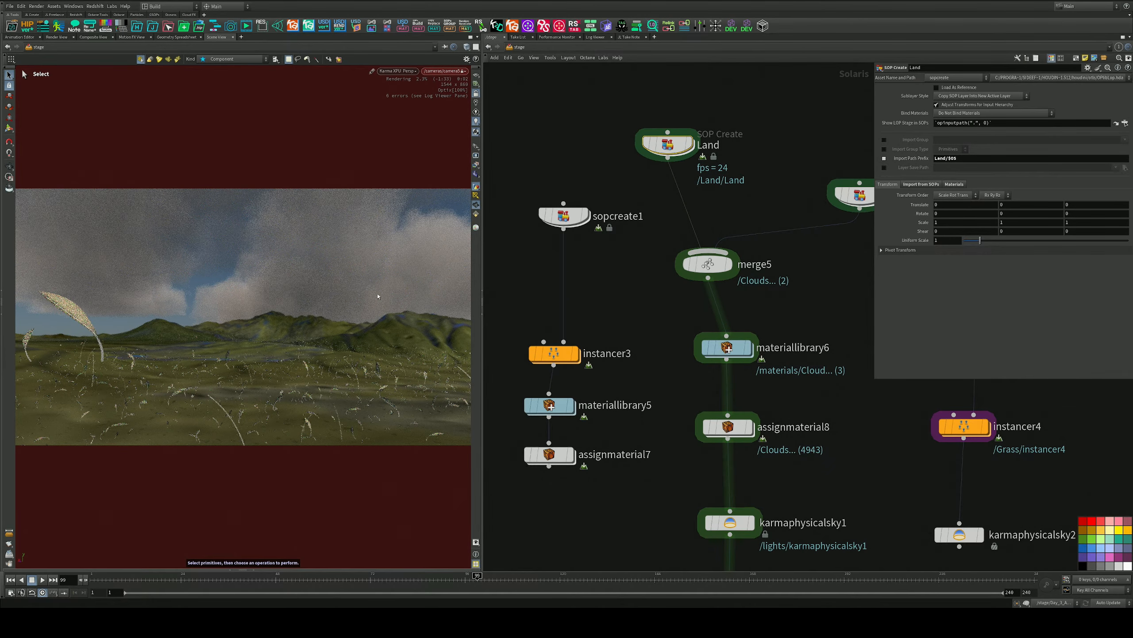
Switch the stage viewport renderer to Houdini VK
click(398, 71)
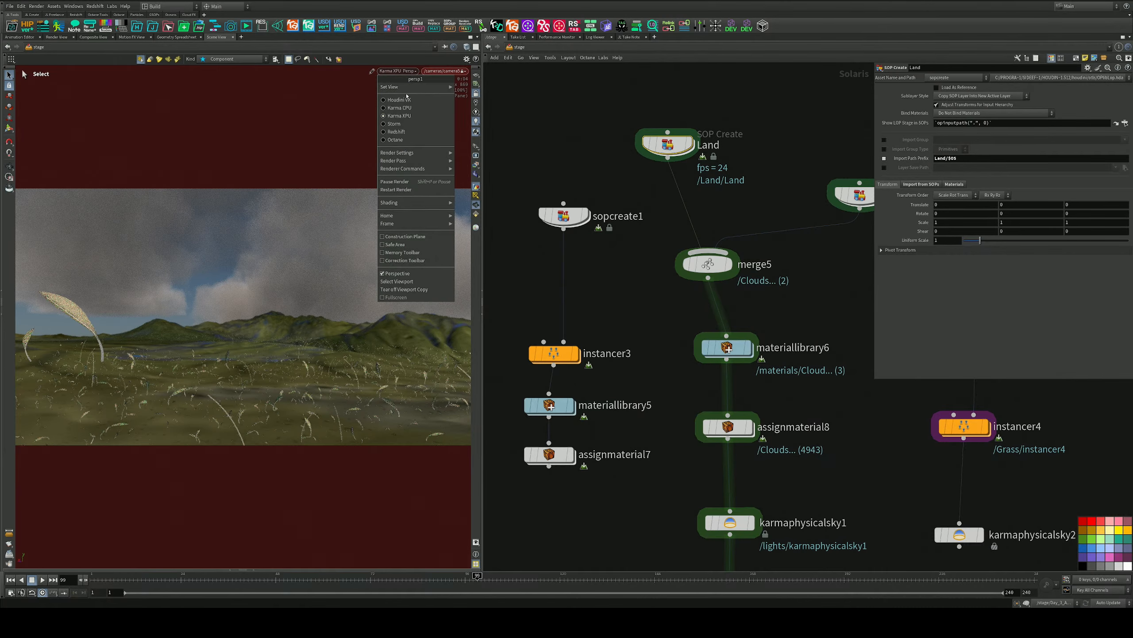
click(400, 99)
click(707, 264)
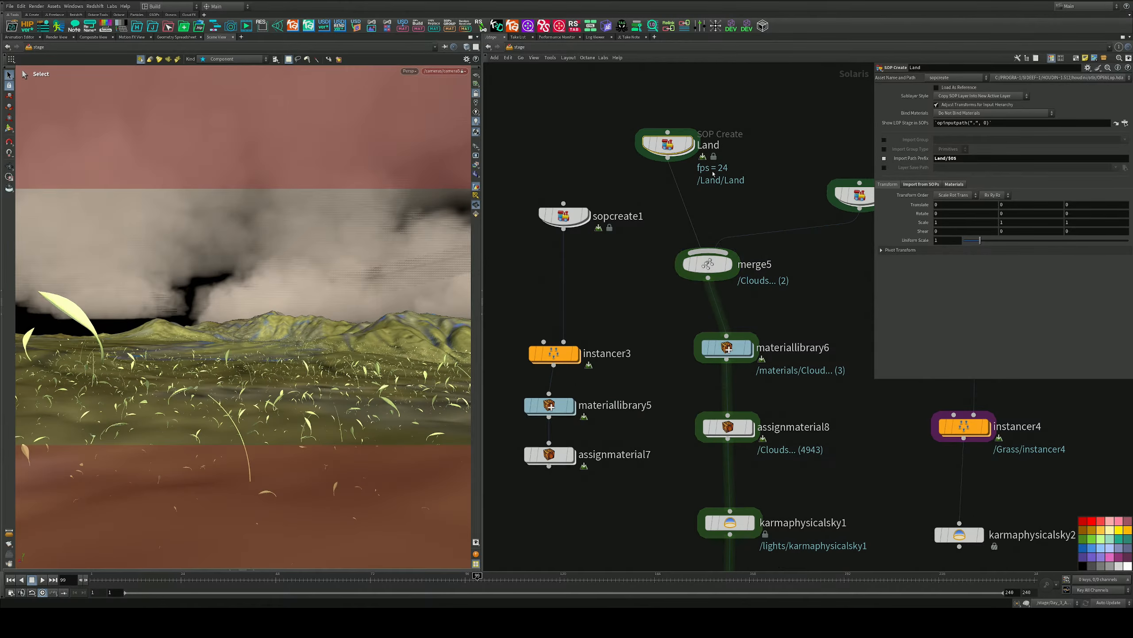
Look through the geometry networks inside the Land and Clouds nodes and return to the stage network
double_click(668, 144)
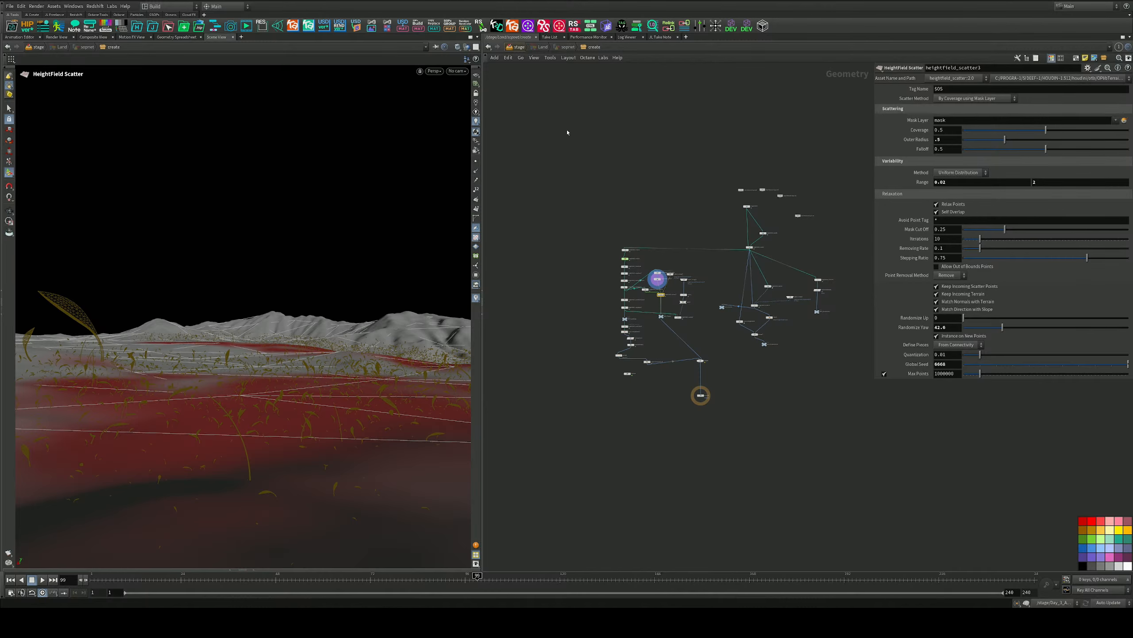
key(u)
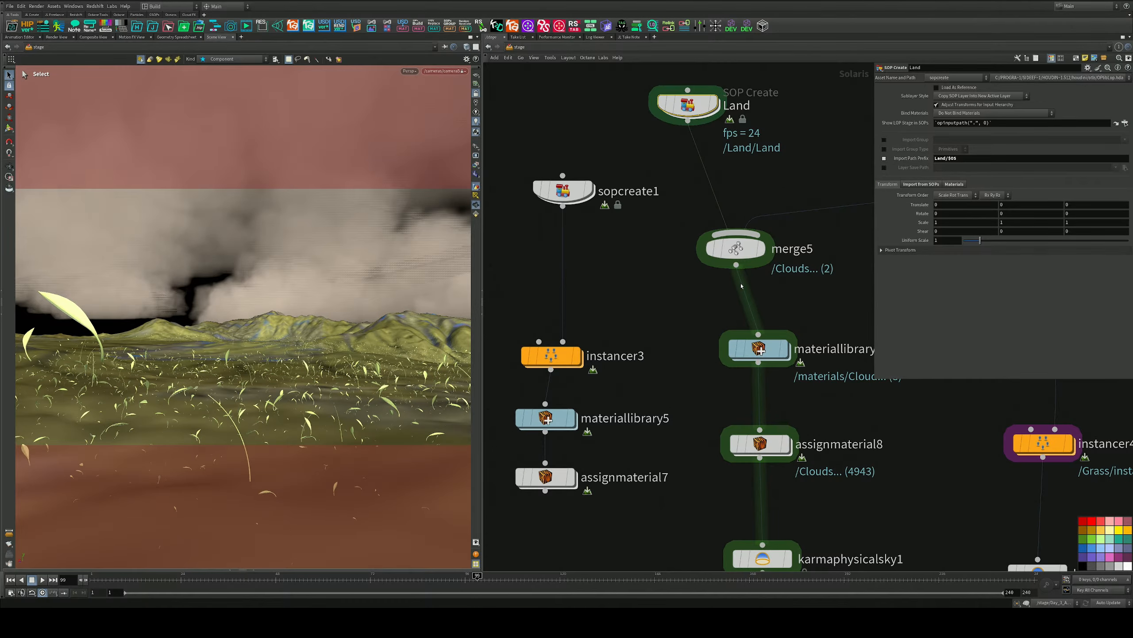
scroll(741, 285, down, 5)
scroll(787, 326, up, 4)
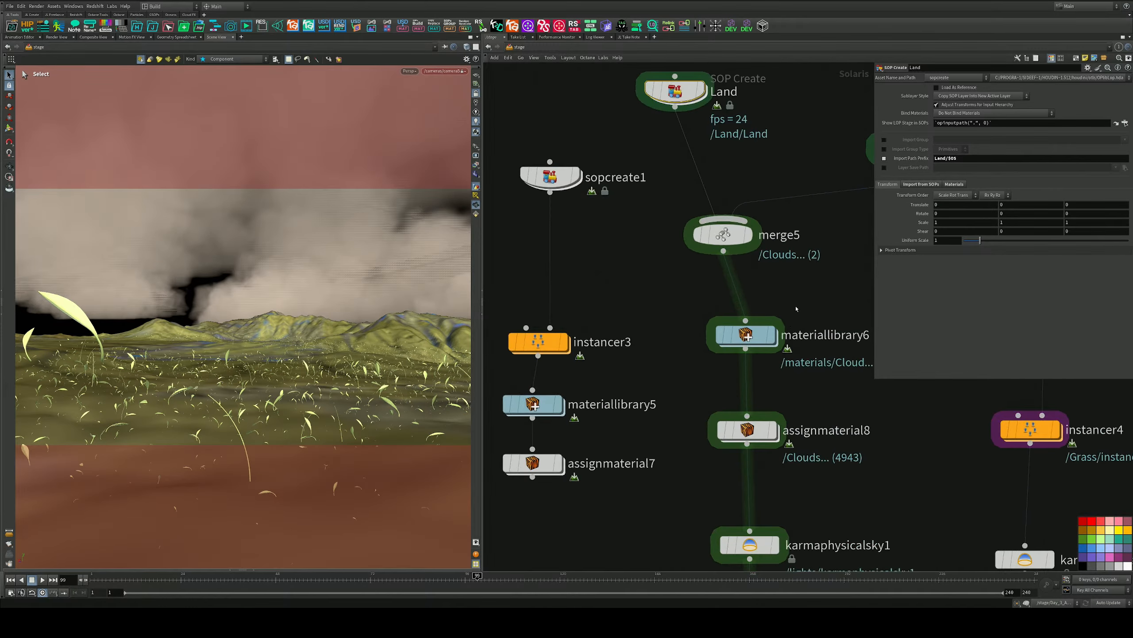
middle_drag(797, 267, 669, 334)
double_click(774, 217)
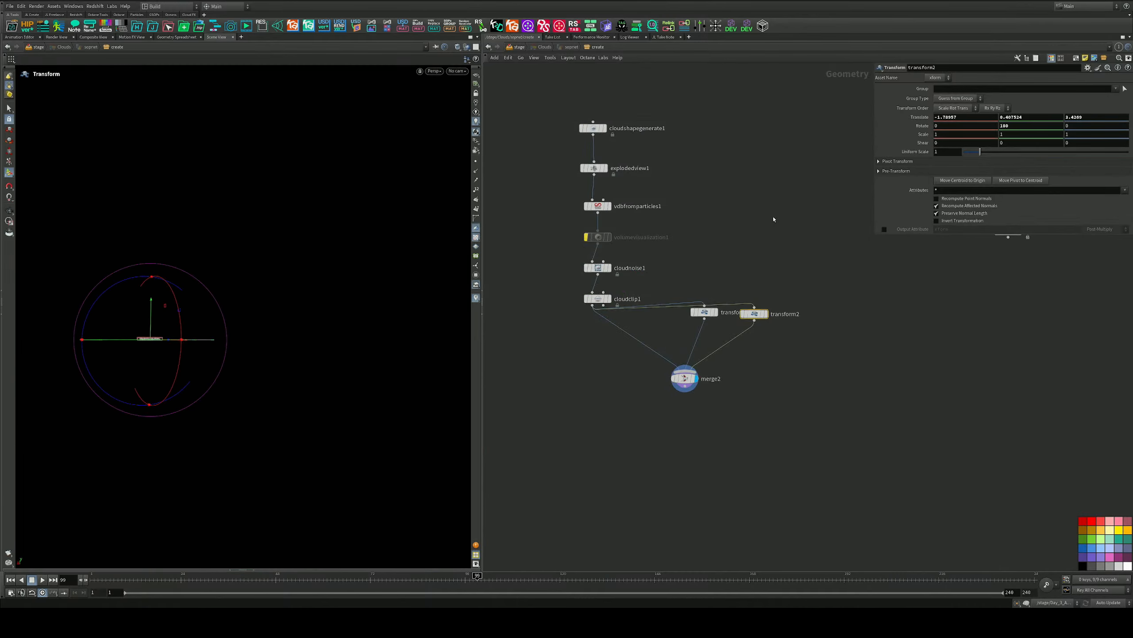
drag(705, 312, 690, 324)
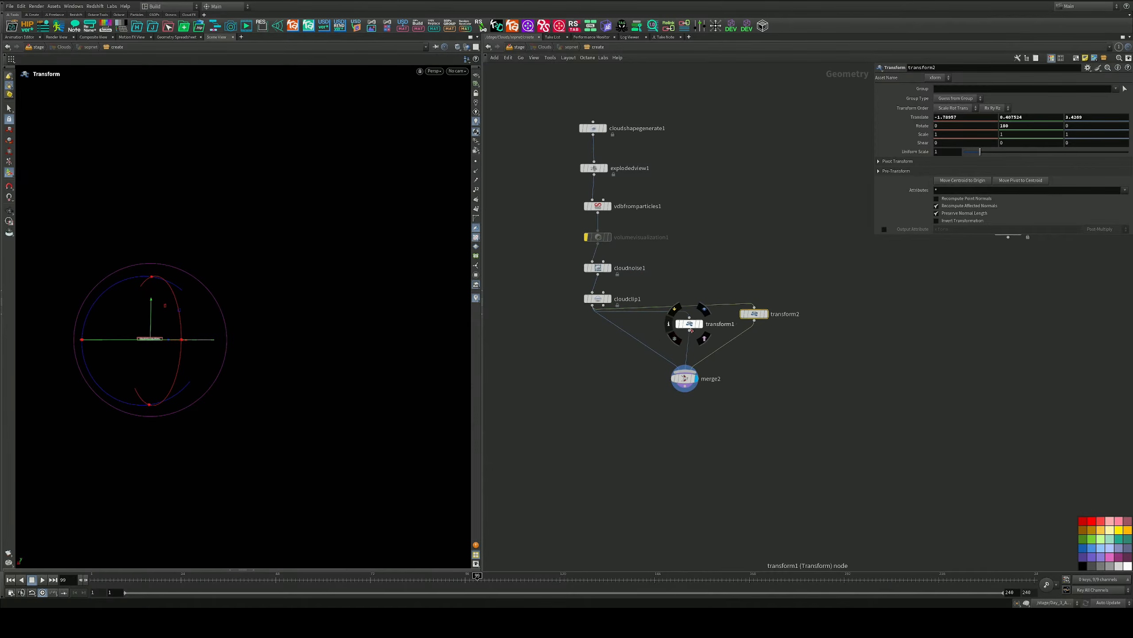
mouse_move(685, 382)
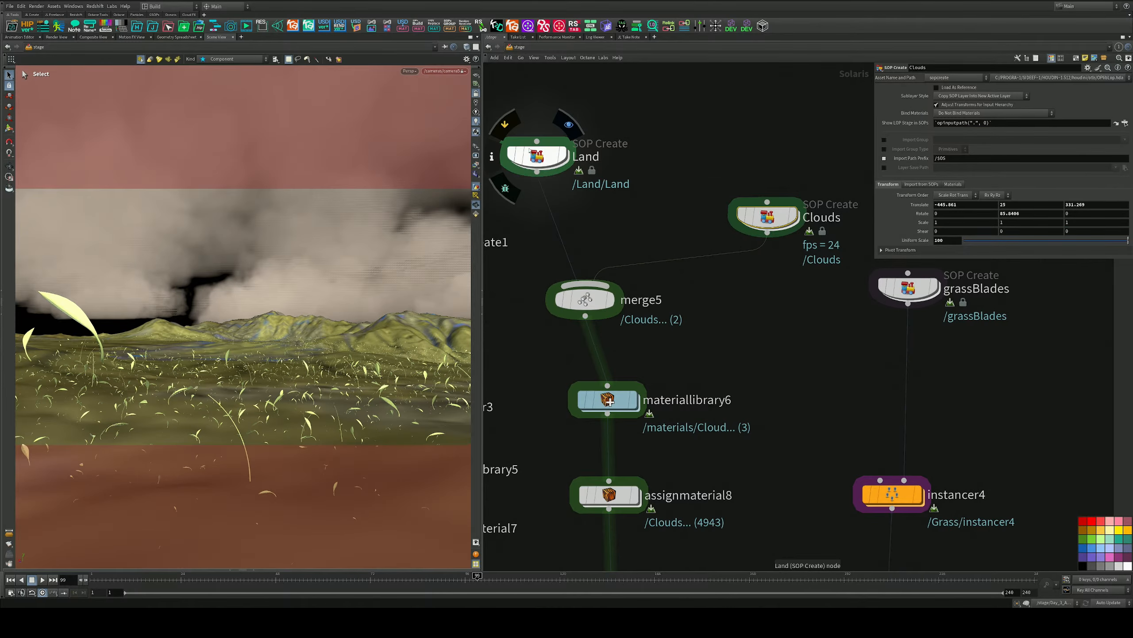
double_click(530, 150)
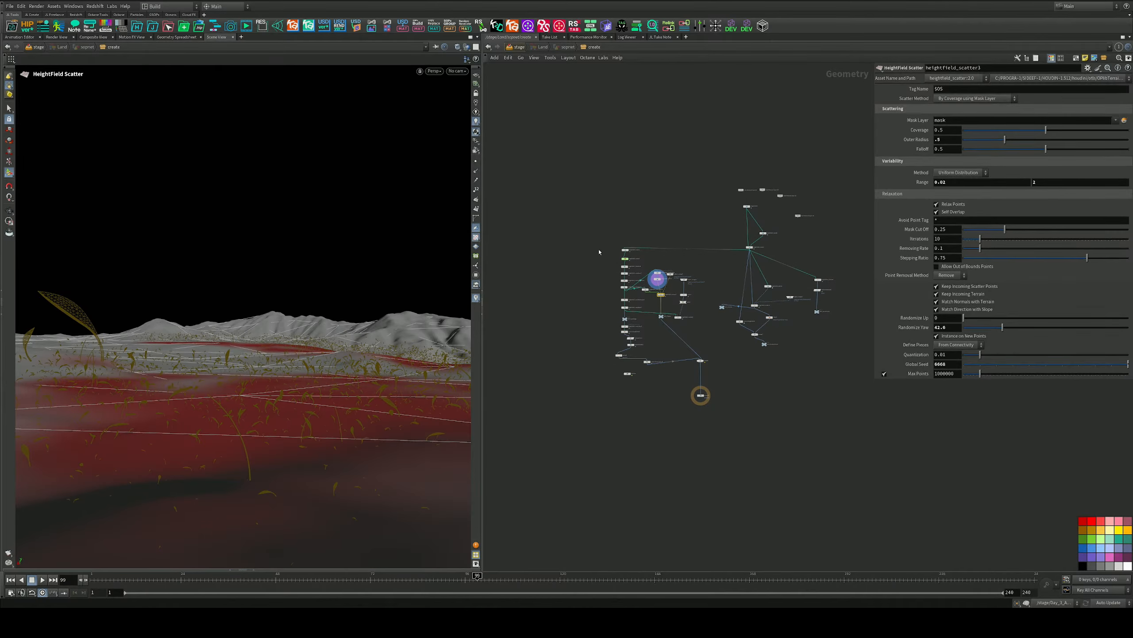
click(518, 47)
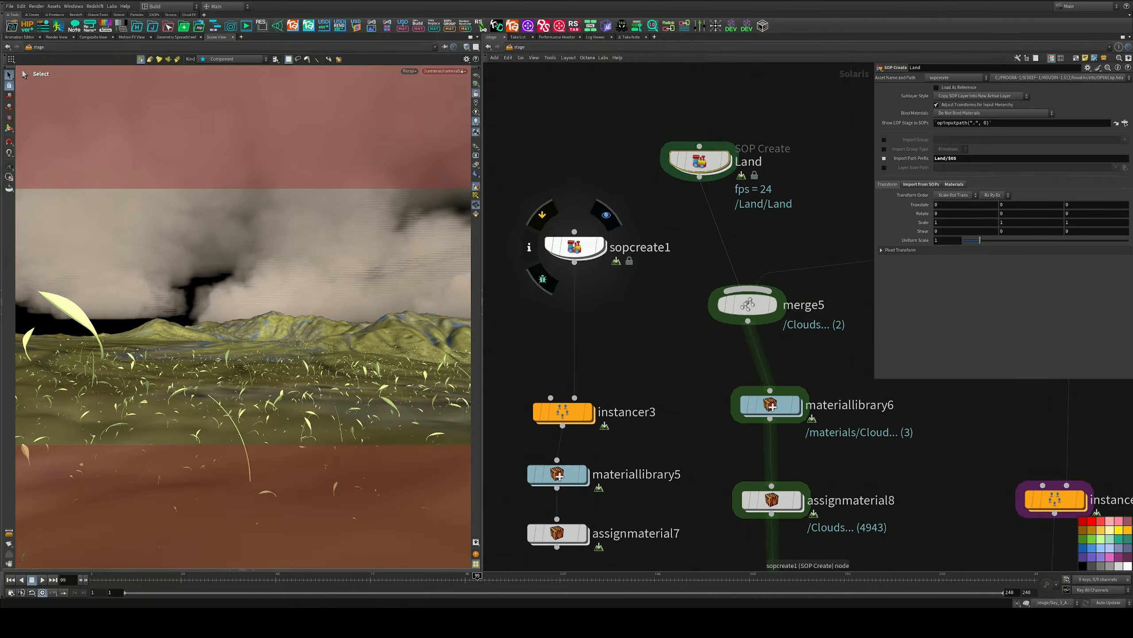
Re-enable the bypassed pack1 node inside sopcreate1 and return to the stage network
double_click(574, 247)
scroll(762, 357, up, 5)
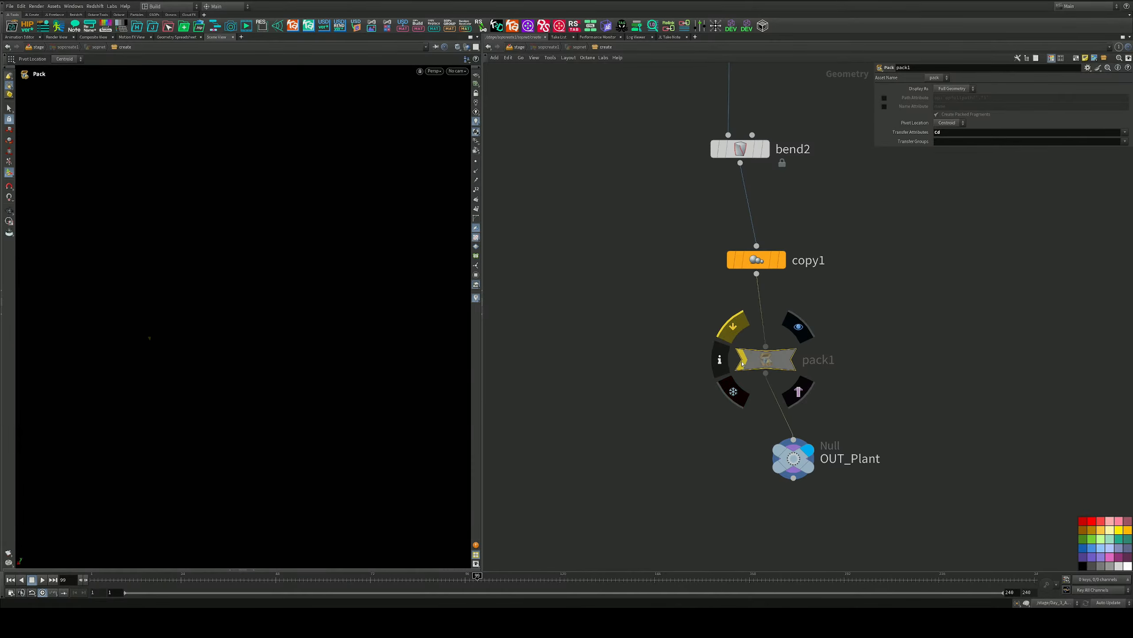
click(732, 326)
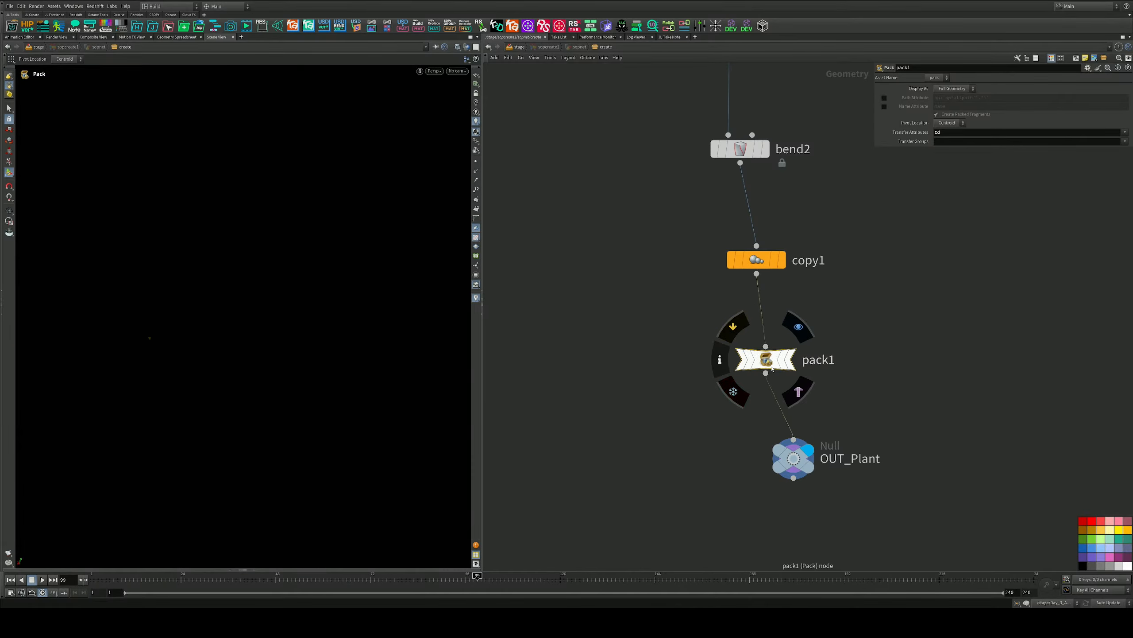
click(517, 47)
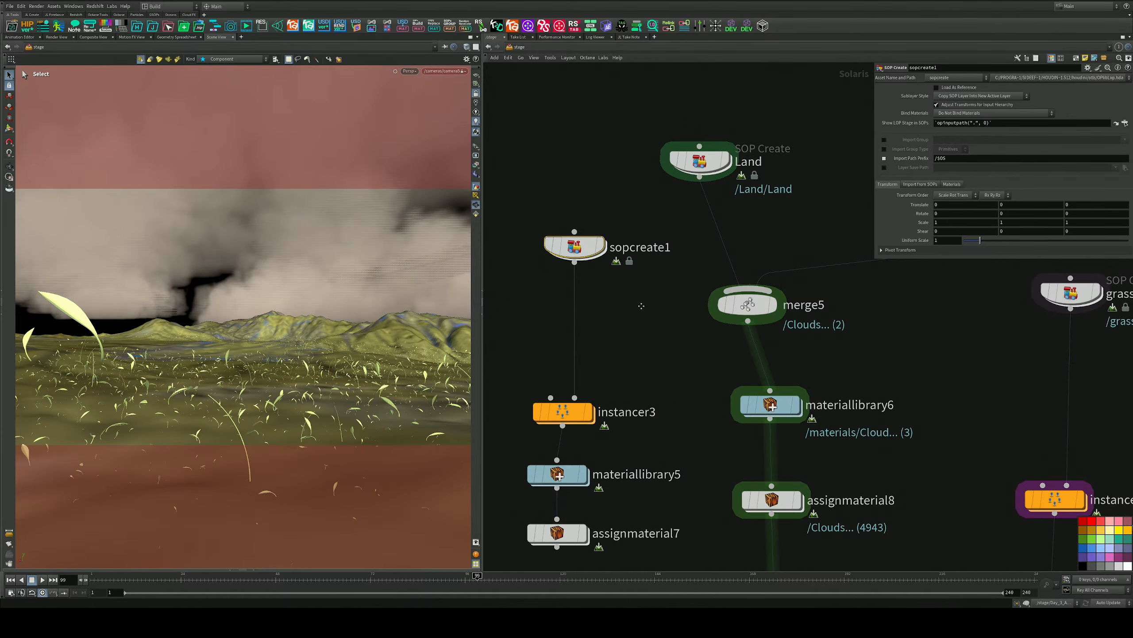
Frame the whole stage network and render the viewport with Karma XPU
key(h)
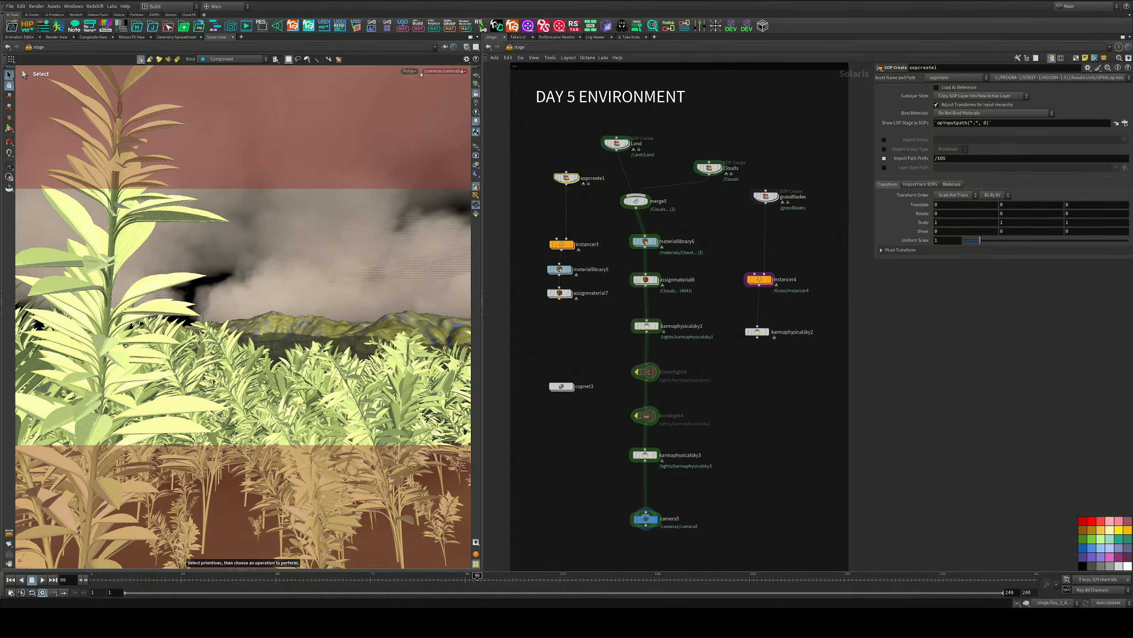
click(409, 71)
click(418, 116)
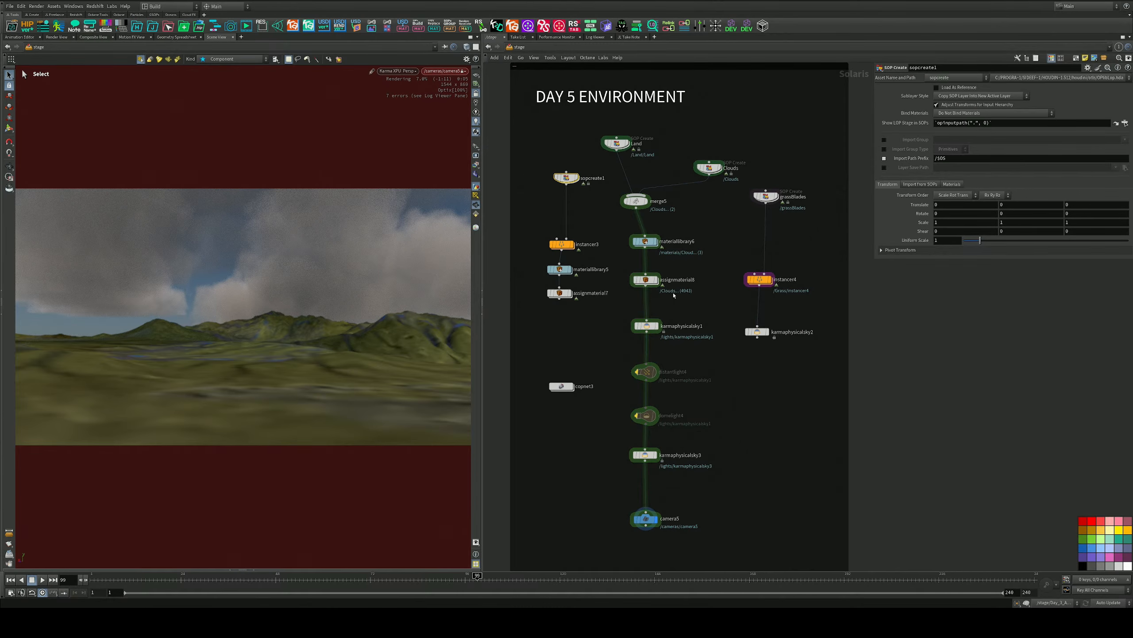
Align merge5 directly above materiallibrary6 and set the display flag on merge5
middle_drag(675, 253, 674, 365)
scroll(675, 365, up, 3)
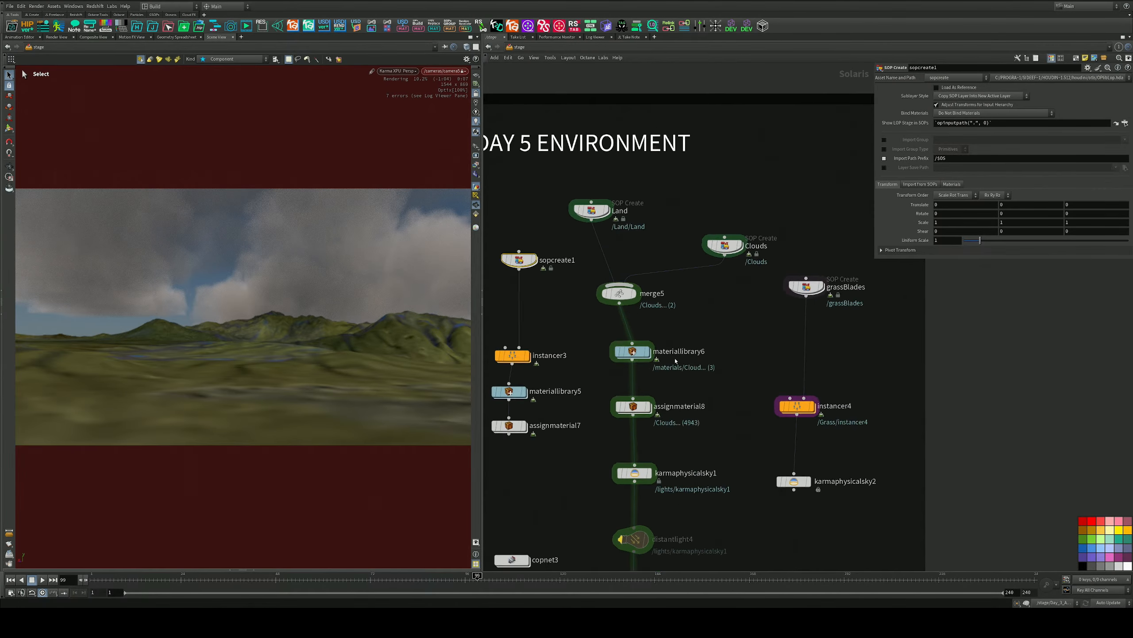
drag(624, 280, 639, 285)
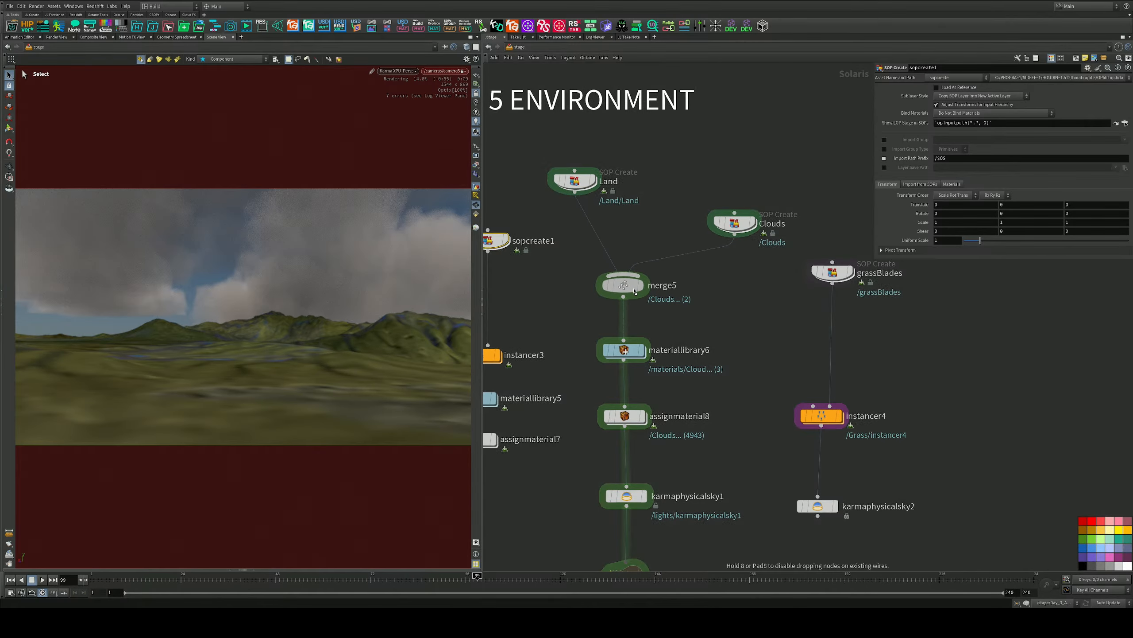
click(644, 290)
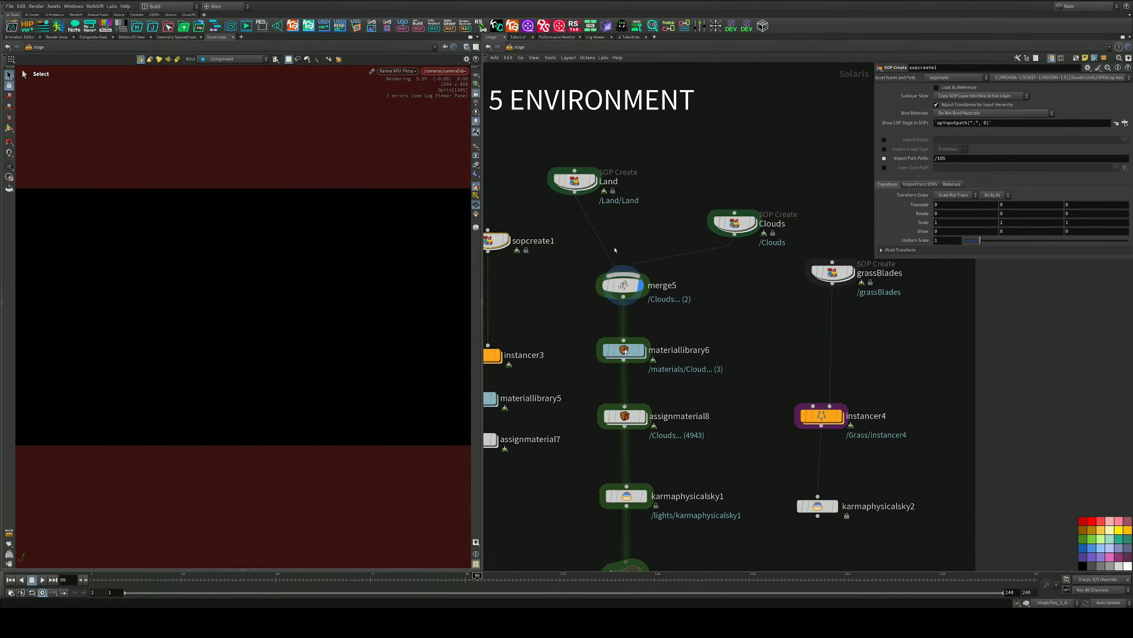
Switch the viewport renderer to Karma CPU and compare the scene displayed at assignmaterial8 and karmaphysicalsky1
click(393, 71)
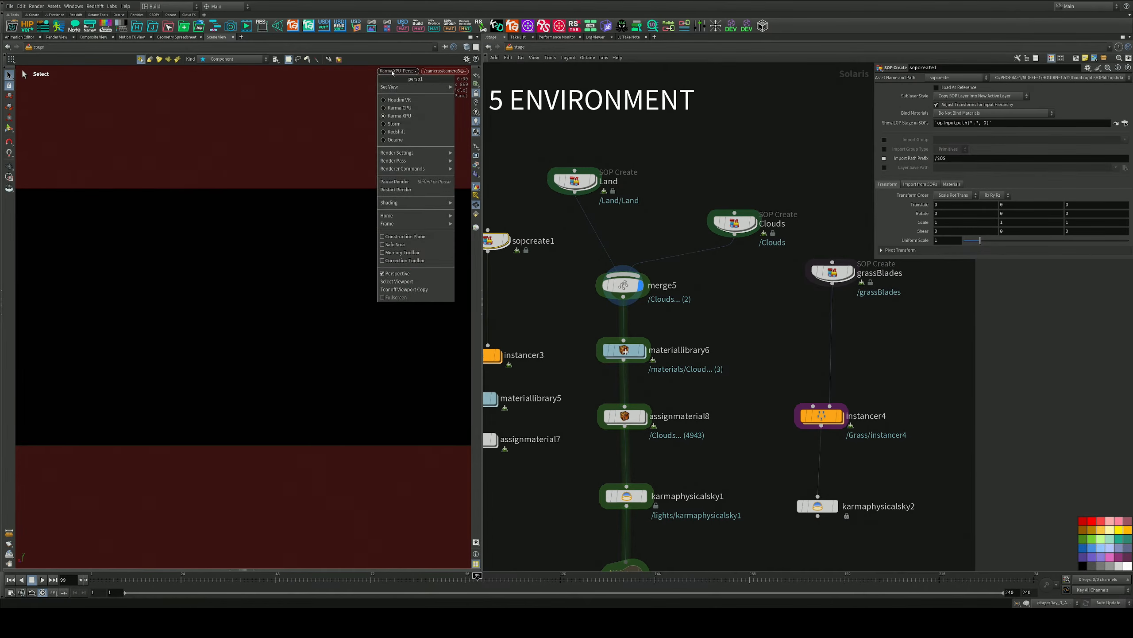
click(397, 108)
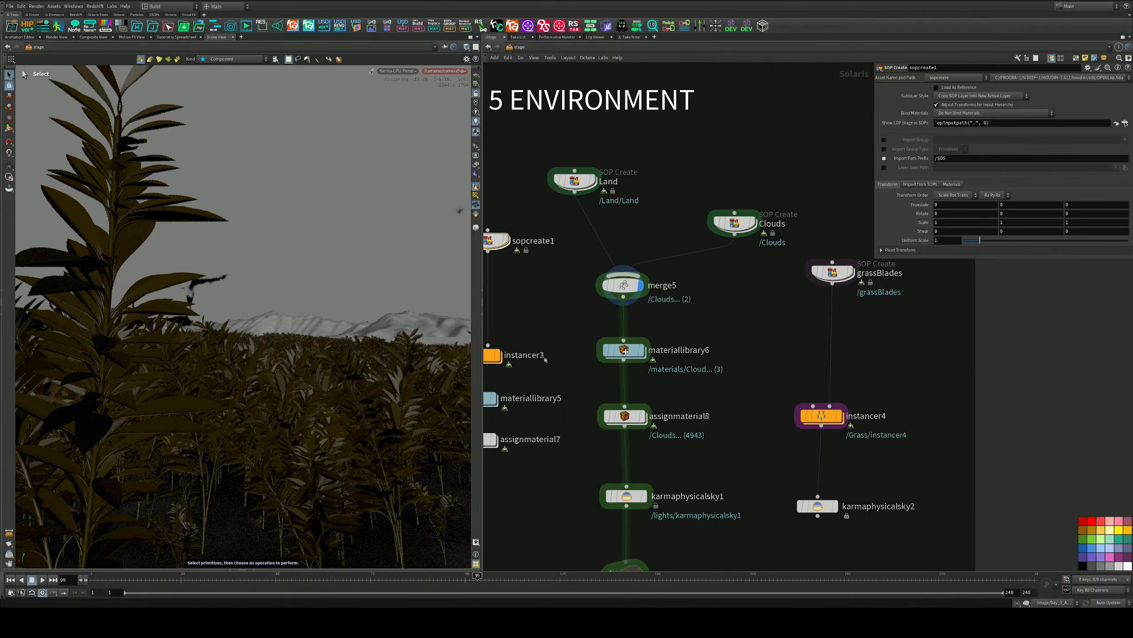
click(646, 416)
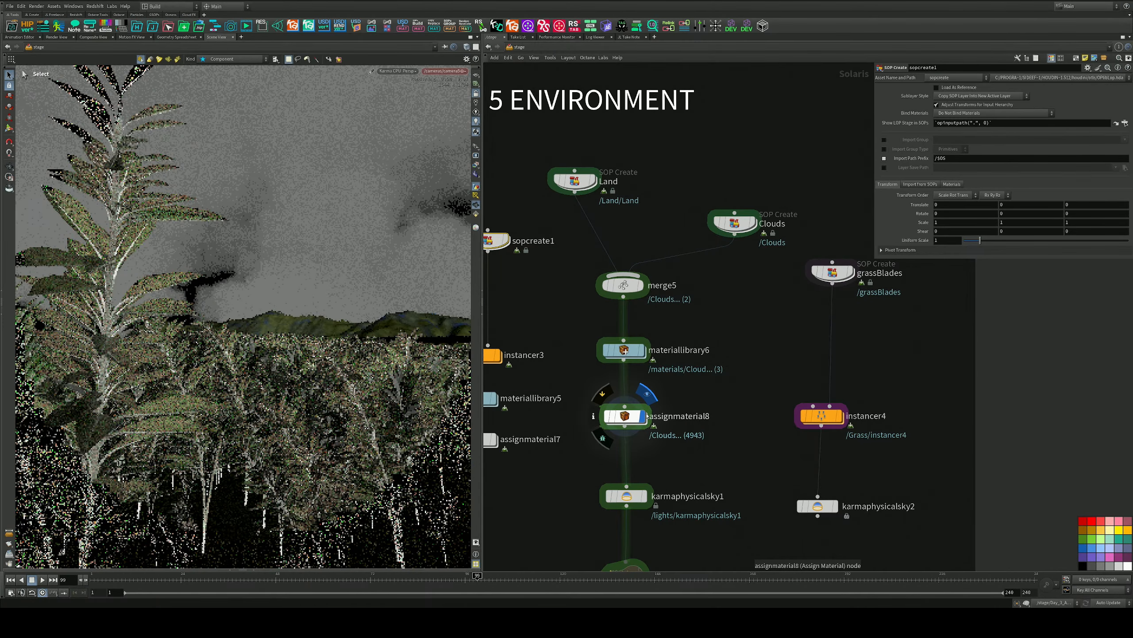
middle_drag(673, 476, 691, 257)
mouse_move(663, 281)
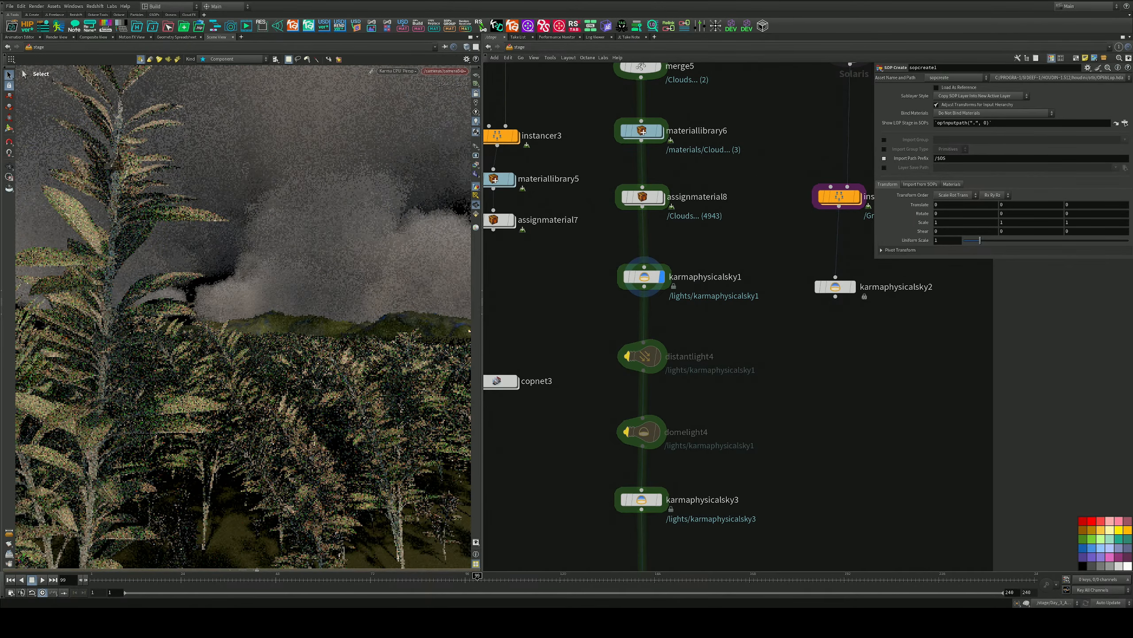
Bypass karmaphysicalsky1 and display the scene at karmaphysicalsky3 and finally at camera5
click(255, 572)
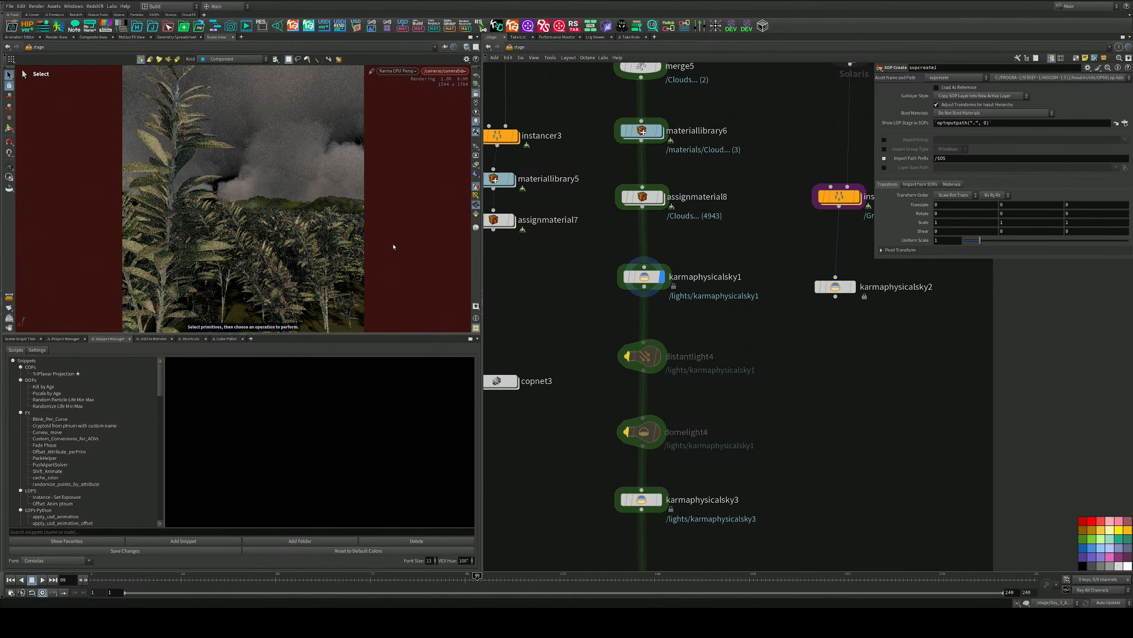
middle_drag(706, 449, 700, 406)
click(621, 233)
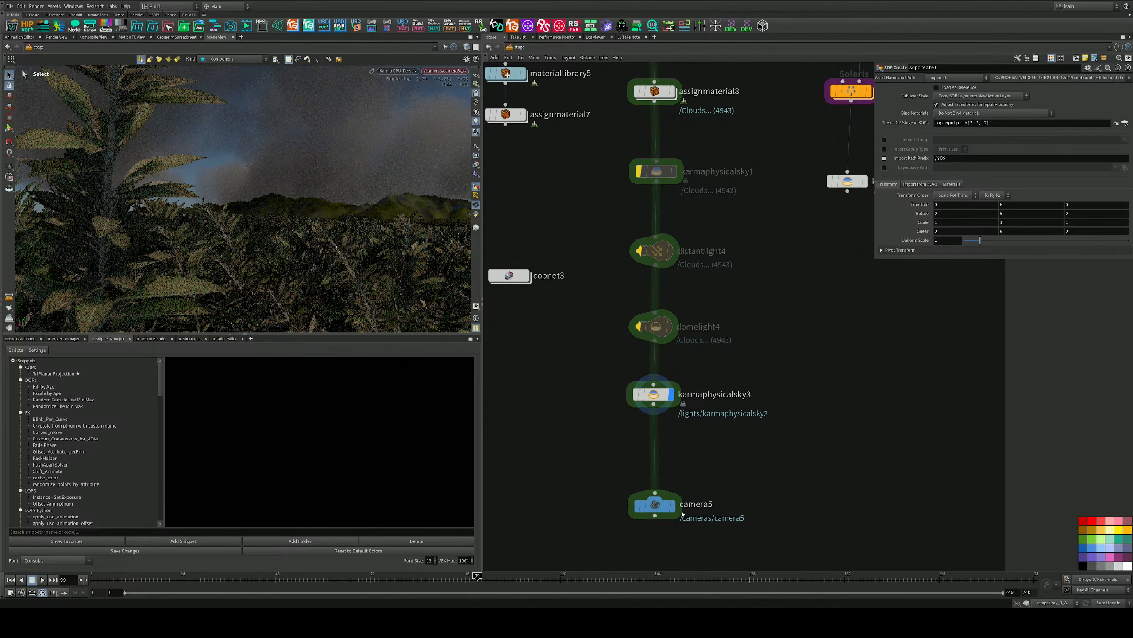
mouse_move(661, 514)
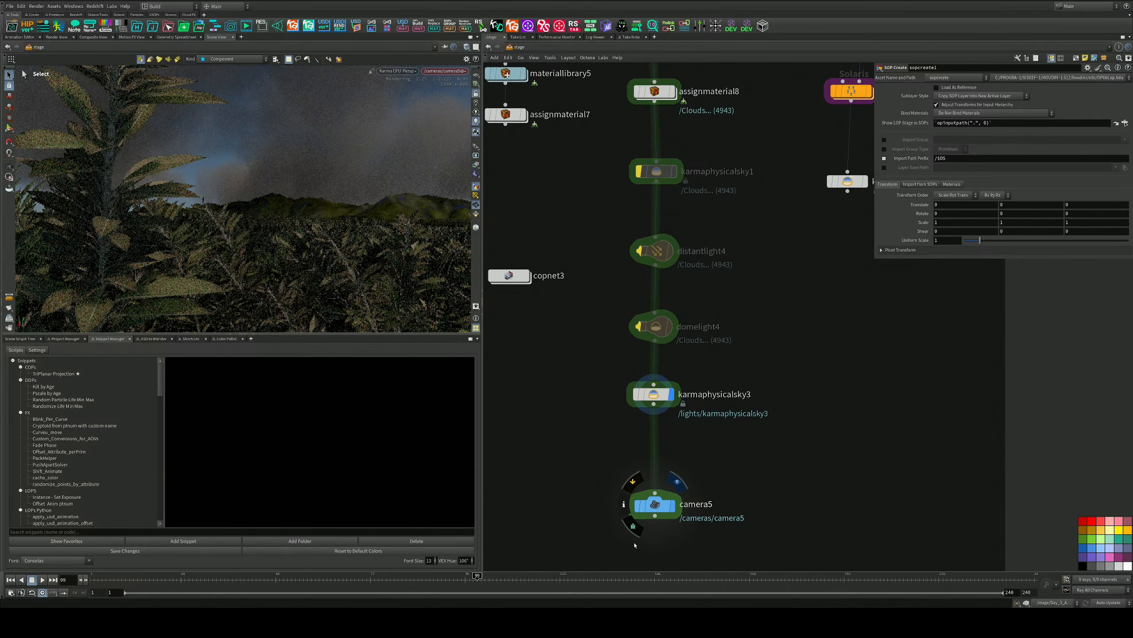
key(r)
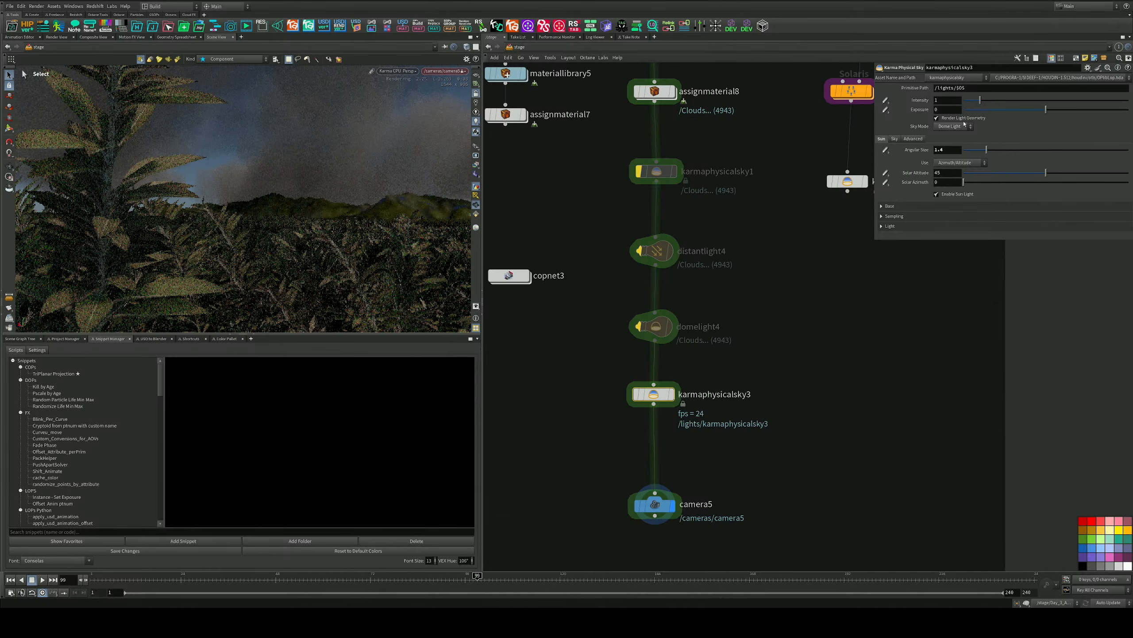
Set the intensity of karmaphysicalsky3 to 2 and switch the viewport renderer to Karma XPU
drag(980, 100, 997, 100)
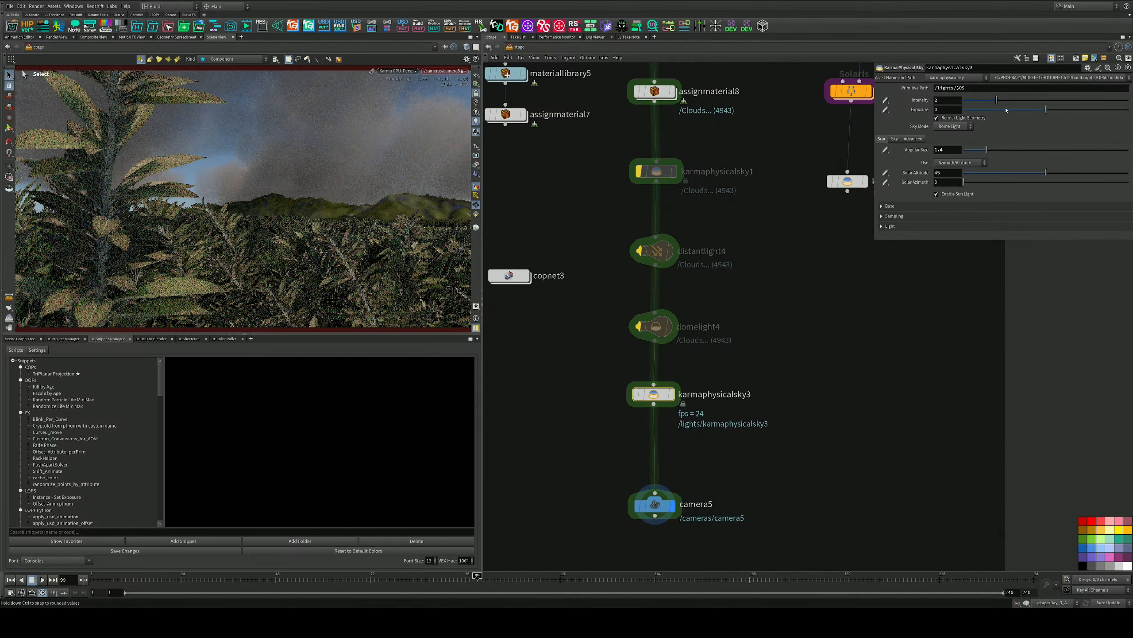
click(397, 70)
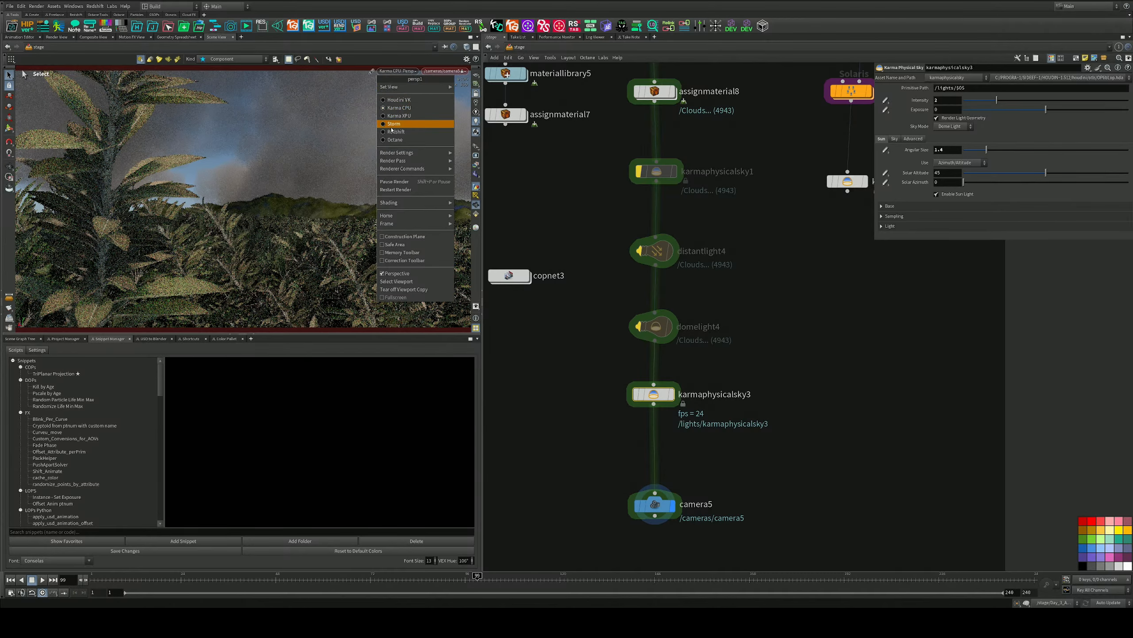
click(396, 116)
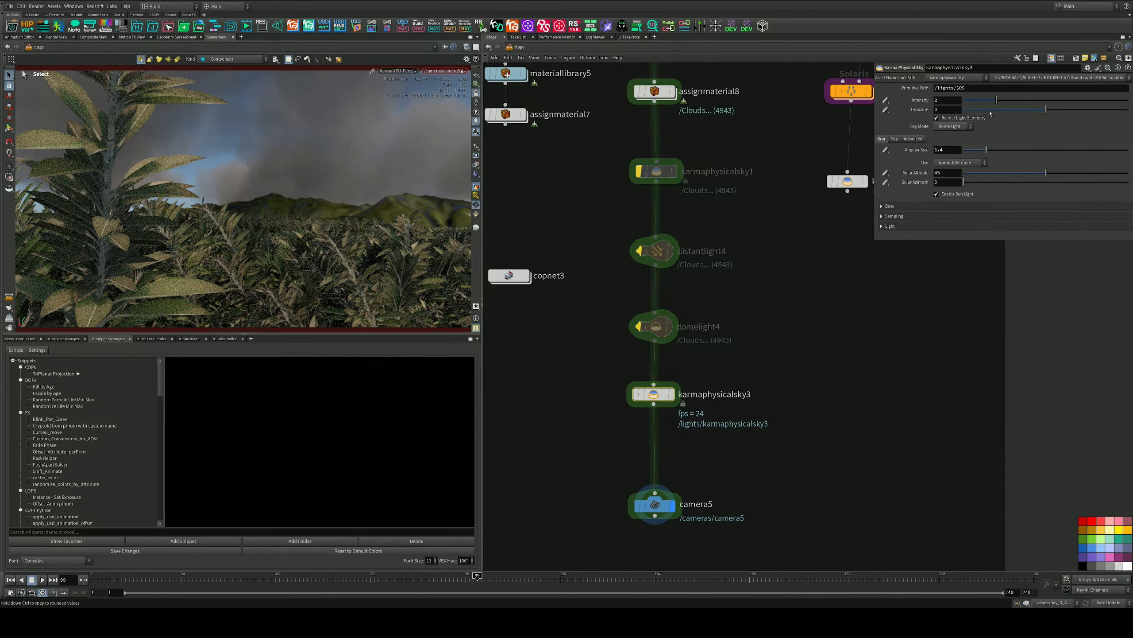
Try an intensity of 3 on karmaphysicalsky3, then set it back to 1
drag(996, 101, 1013, 101)
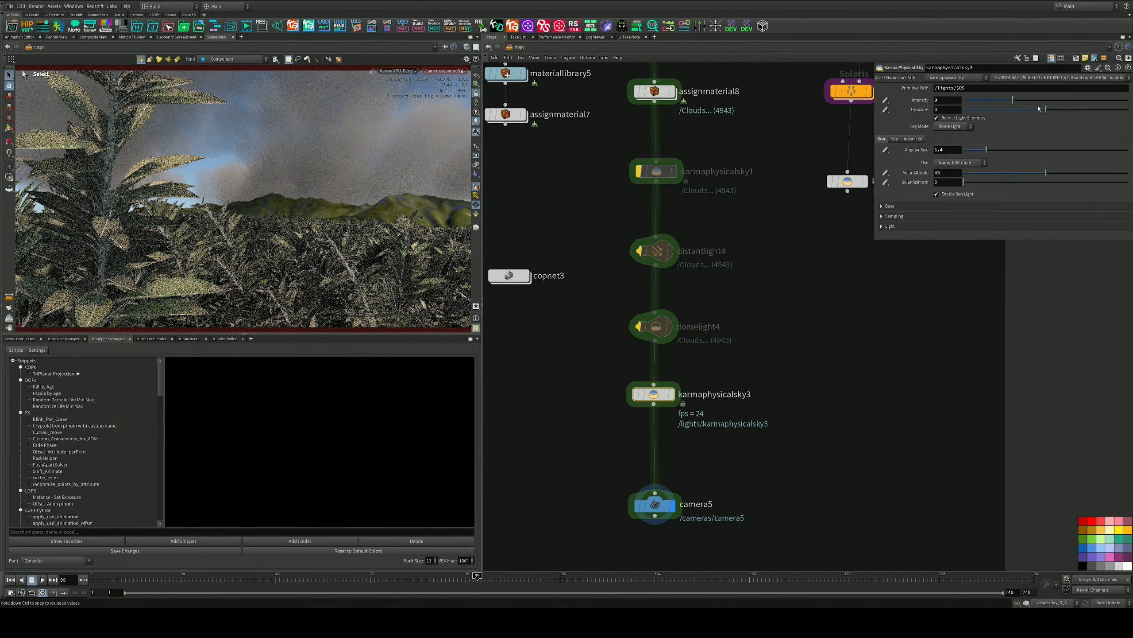
click(980, 101)
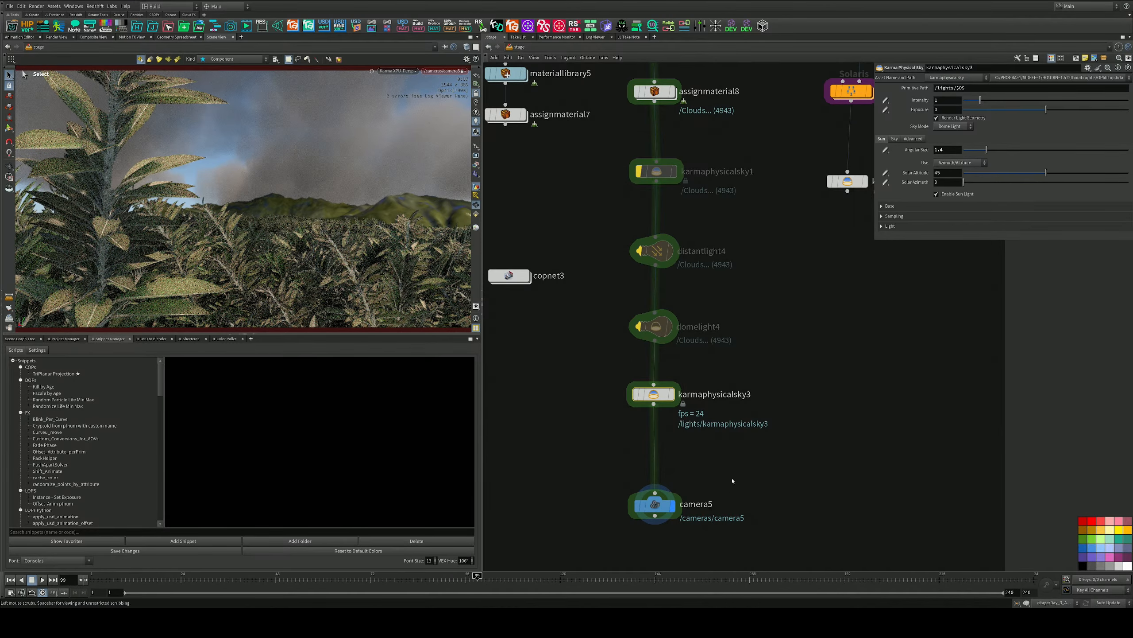
Raise the exposure of camera5 to 1 and then to 2
drag(947, 177, 891, 175)
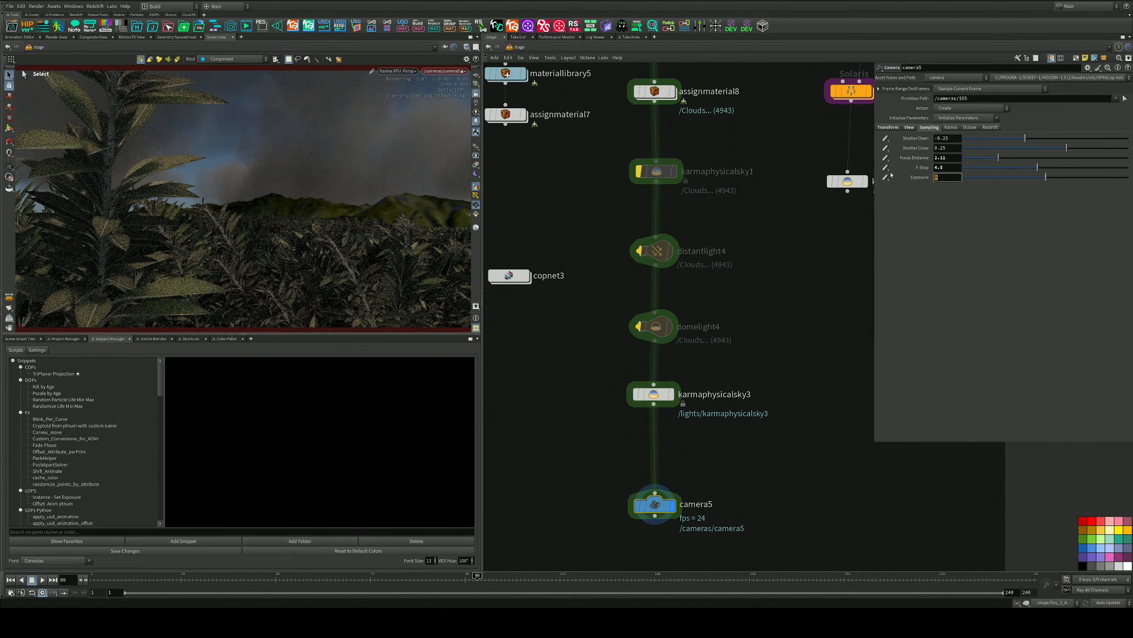
key(Return)
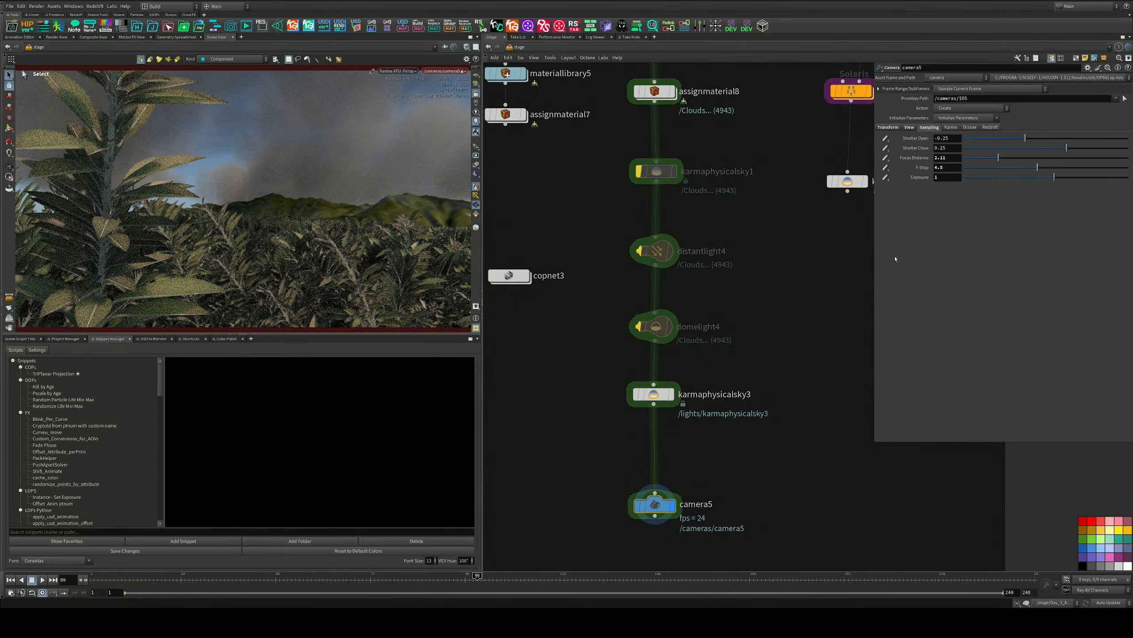
drag(948, 178, 913, 183)
key(Return)
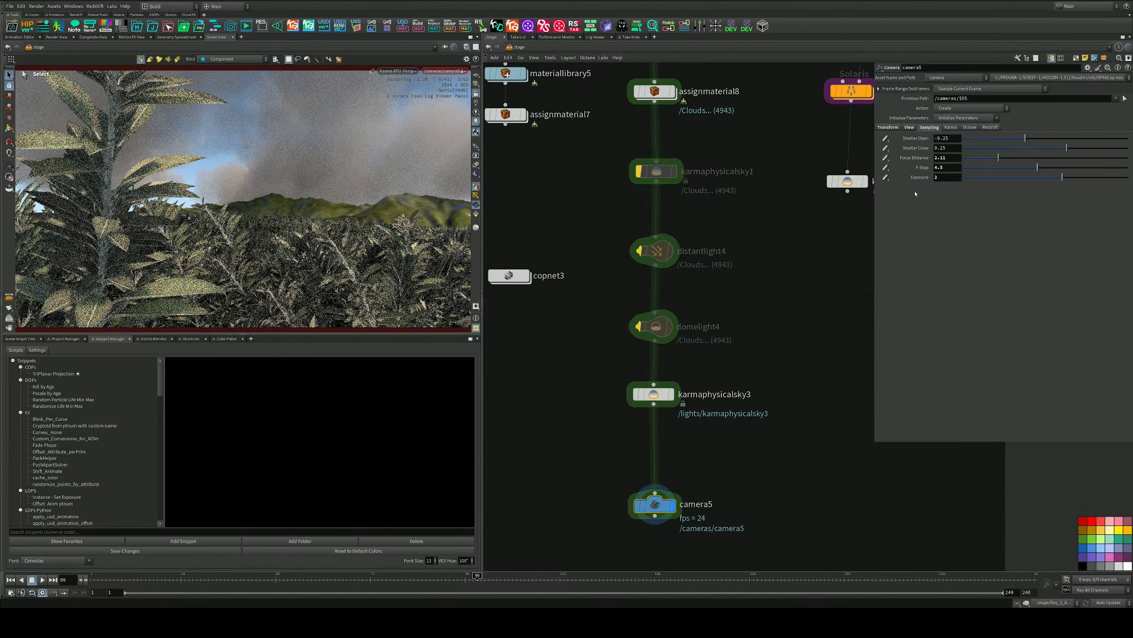
Try moving the sun of karmaphysicalsky3 to solar azimuths of about 86 and 231
click(654, 394)
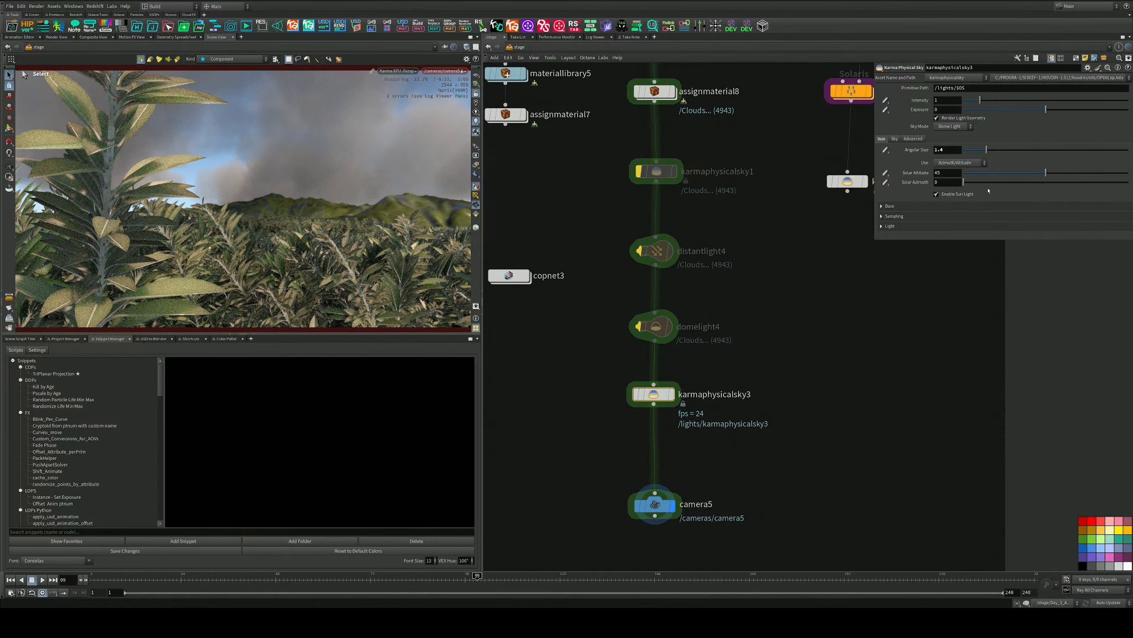
drag(964, 183, 1002, 183)
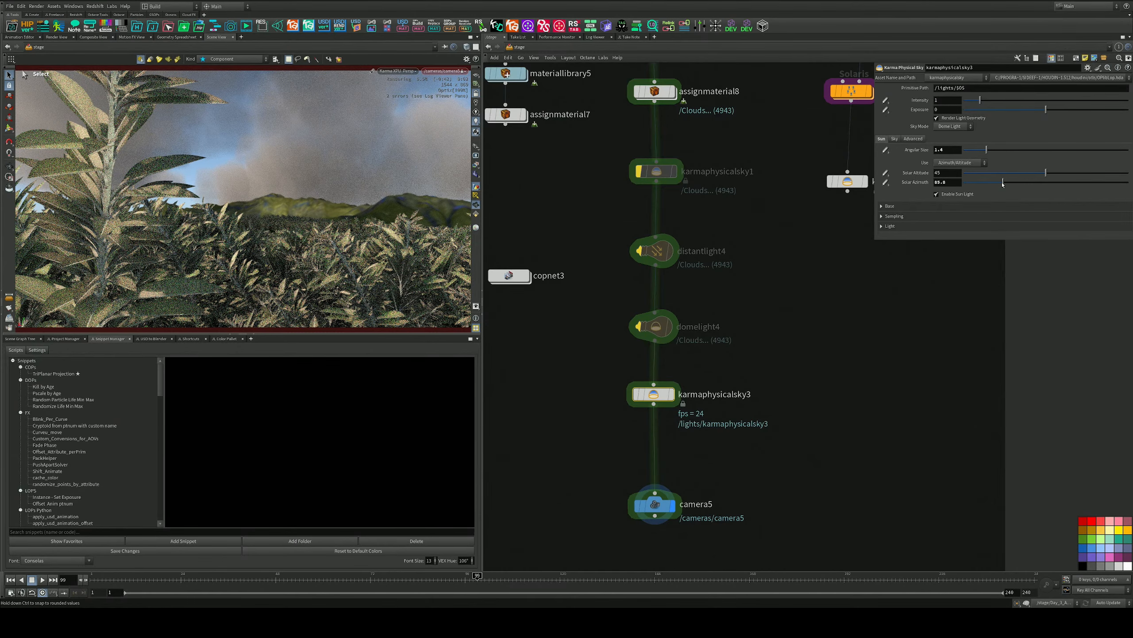
click(1069, 183)
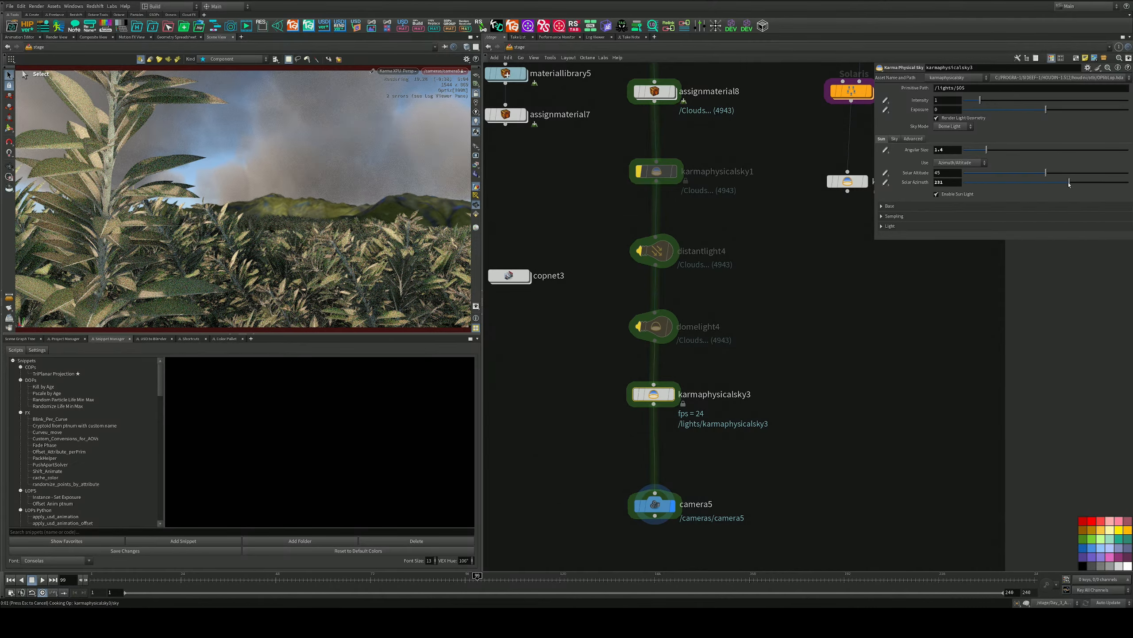
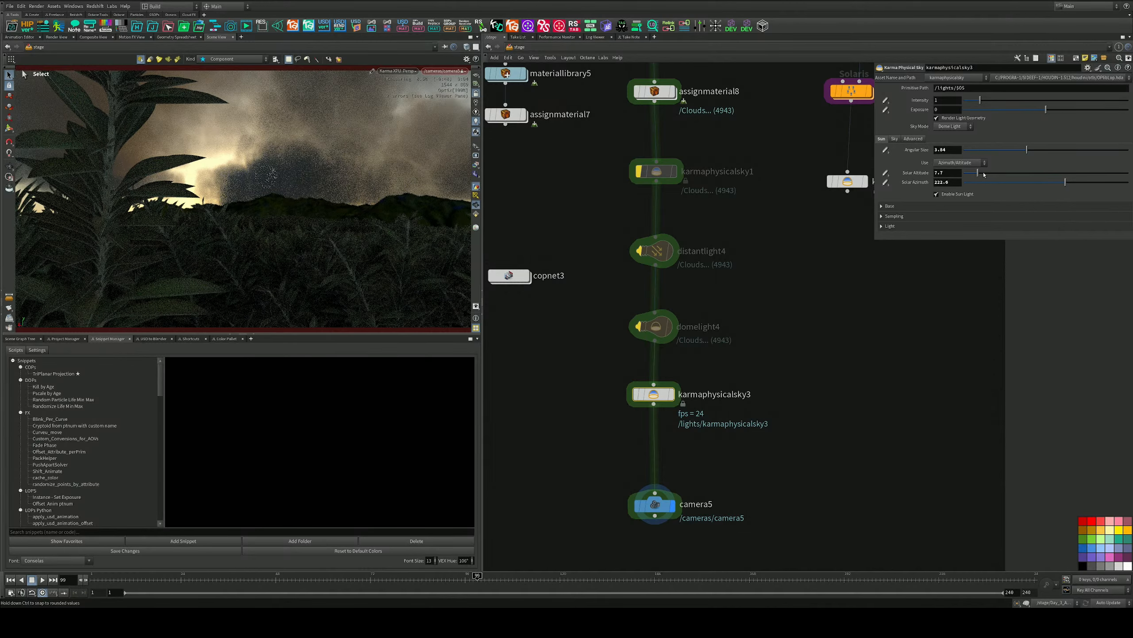
Refine the solar azimuth of karmaphysicalsky3, trying about 170, 189 and 205 before entering a final value
drag(1076, 183, 1041, 181)
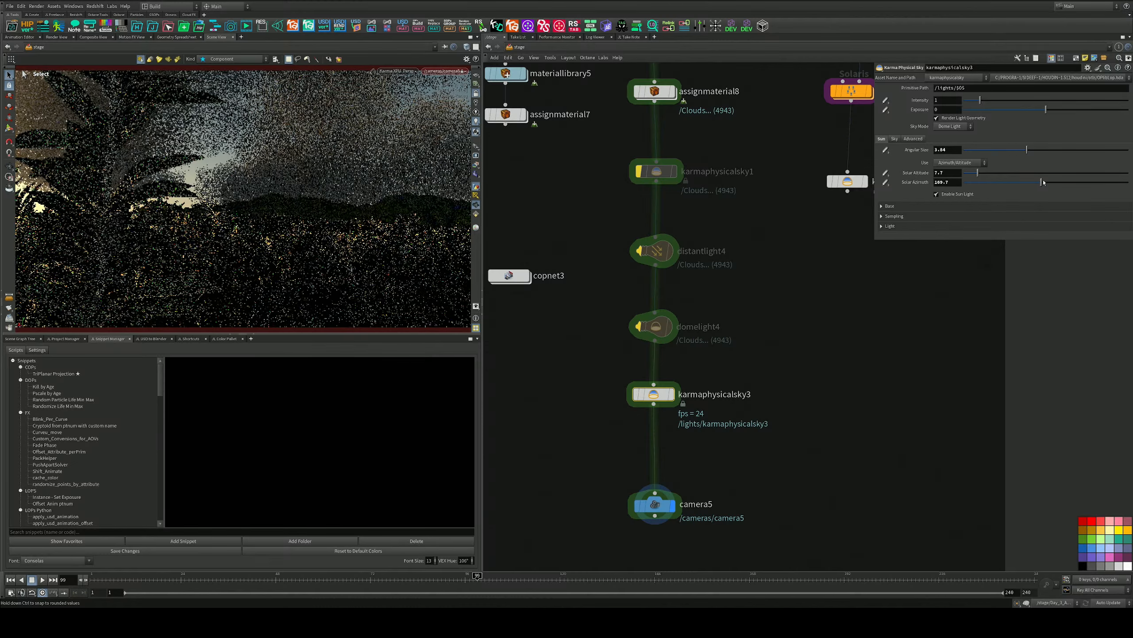
drag(1044, 182, 1048, 182)
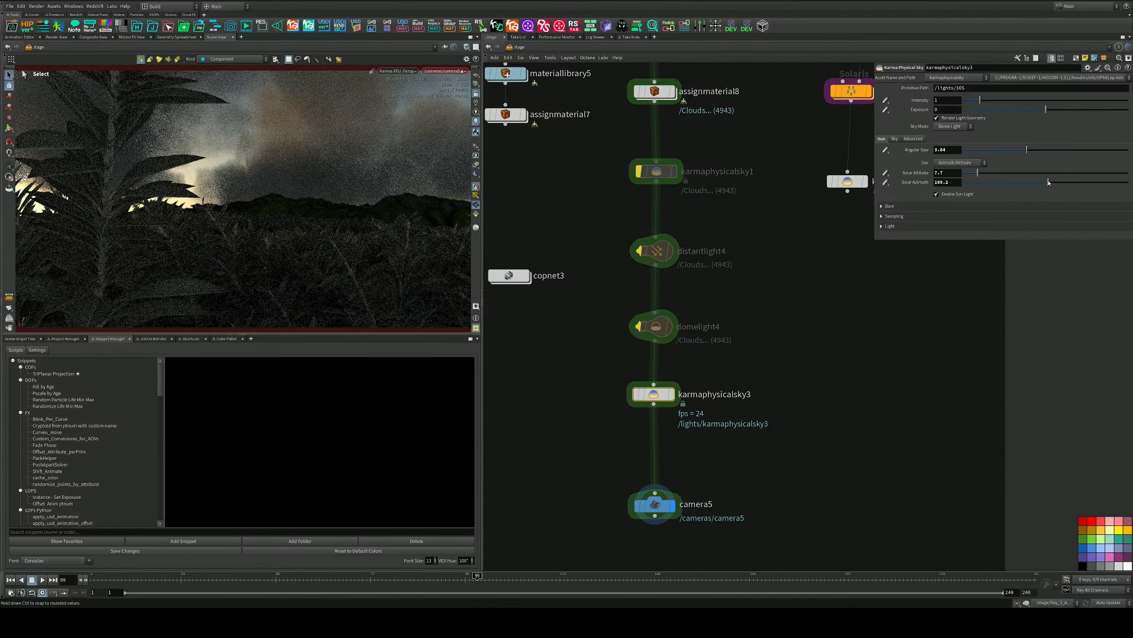
drag(1049, 183, 1055, 182)
click(1058, 183)
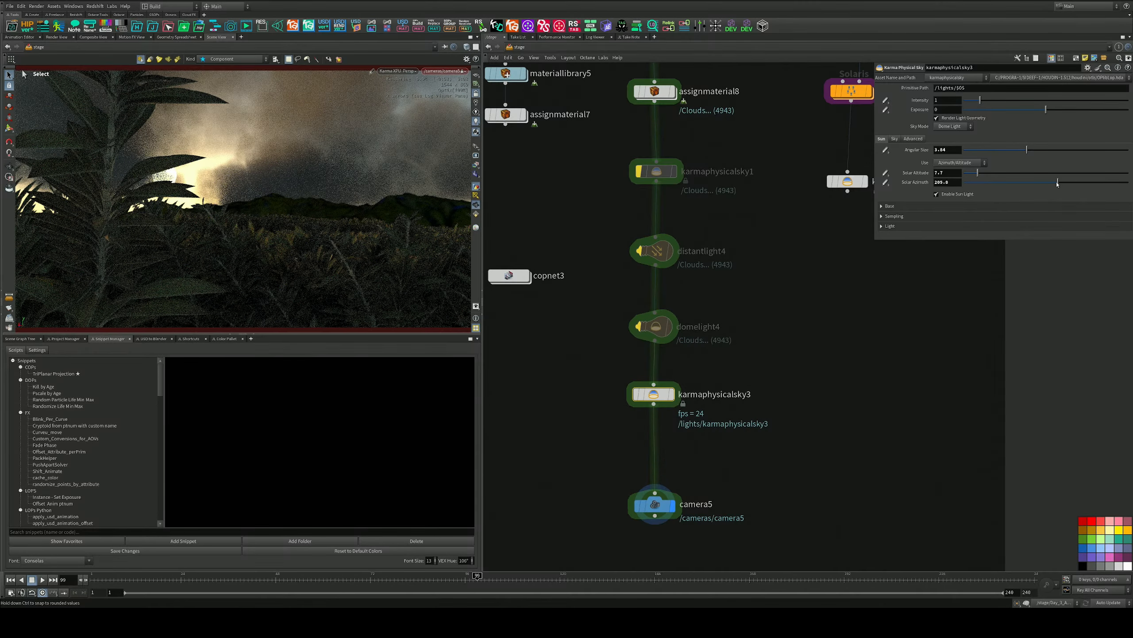
click(949, 181)
key(Return)
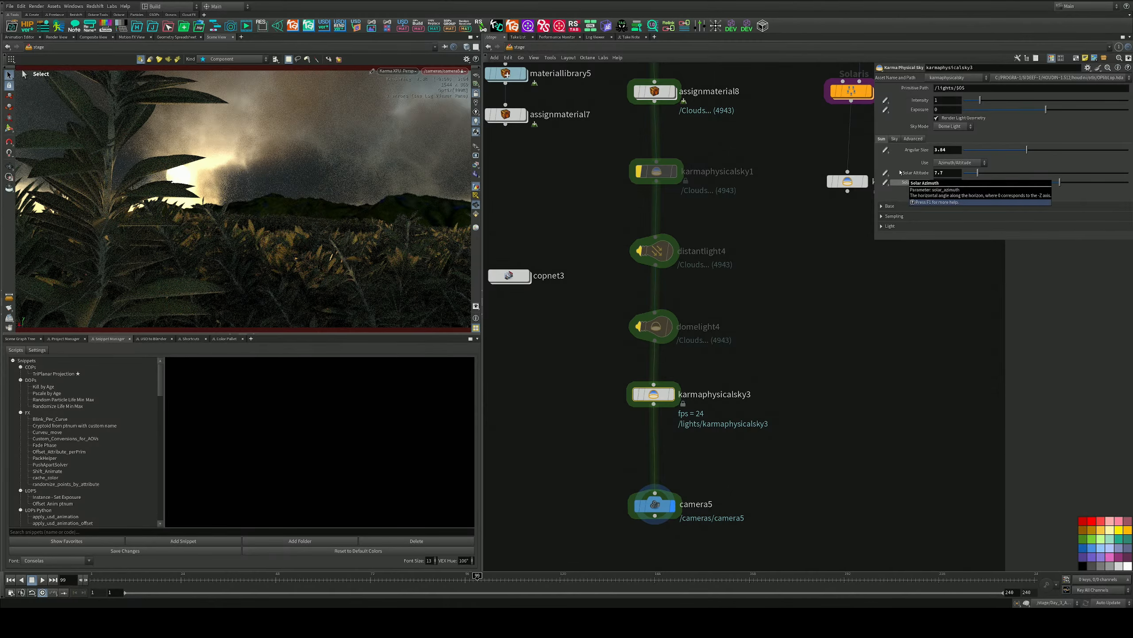
Try an exposure of 3 on camera5, set it back to 2 and save the scene
click(655, 504)
click(930, 127)
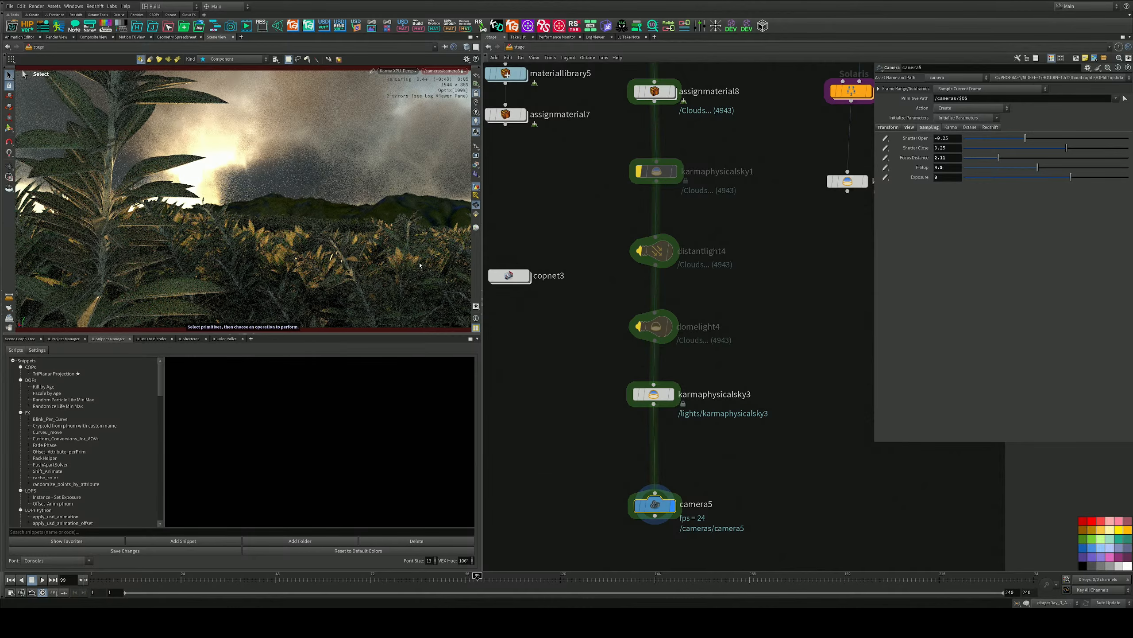
drag(947, 178, 901, 182)
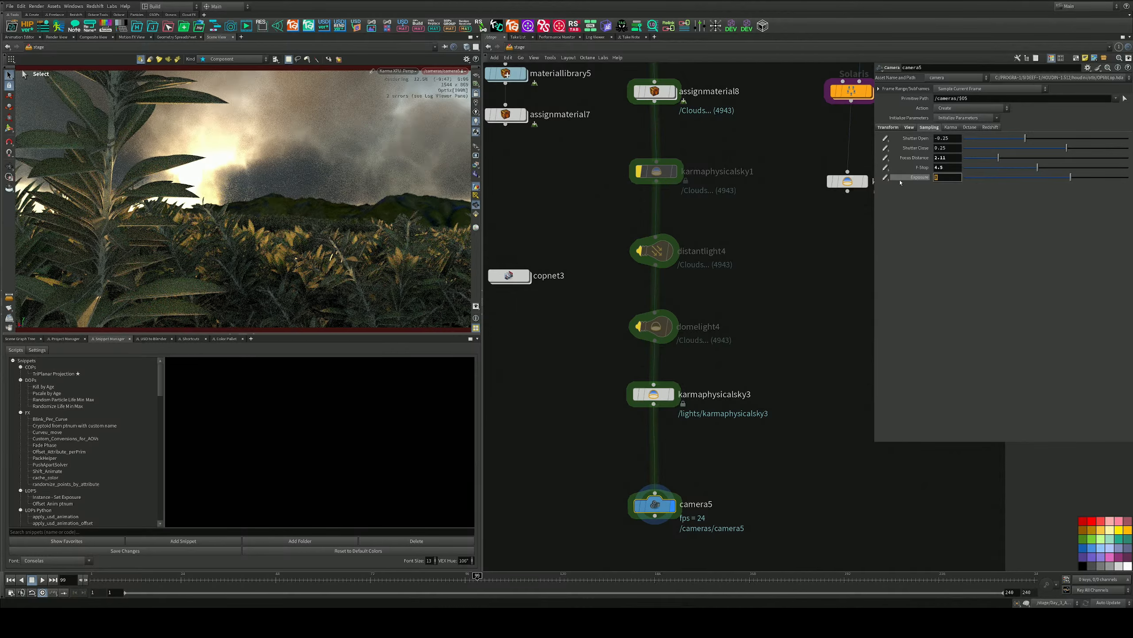
text(2)
key(Return)
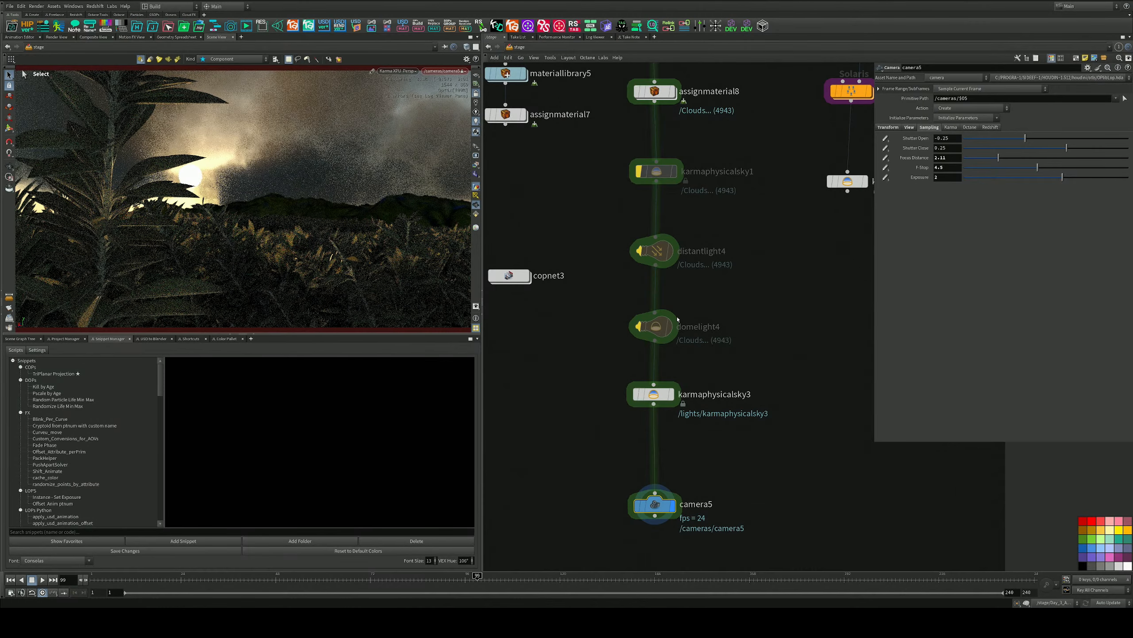
key(ctrl+s)
Open the Green material inside materiallibrary6 and set the subsurface scale of its mtlxstandard_surface to 0.1
middle_drag(721, 274, 710, 371)
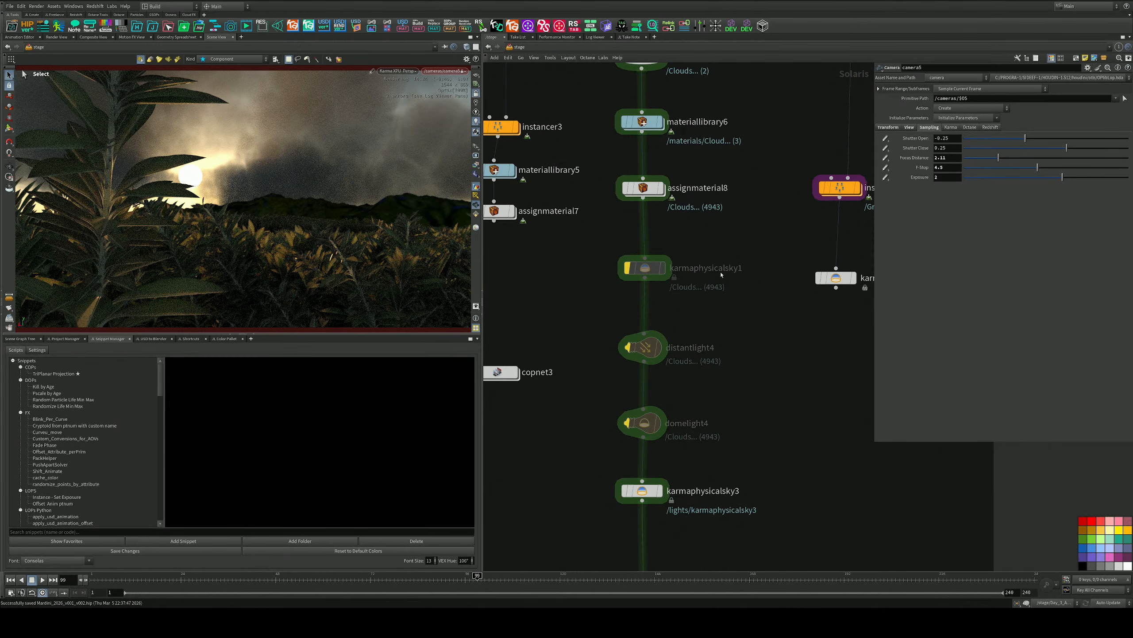
middle_drag(706, 247, 706, 320)
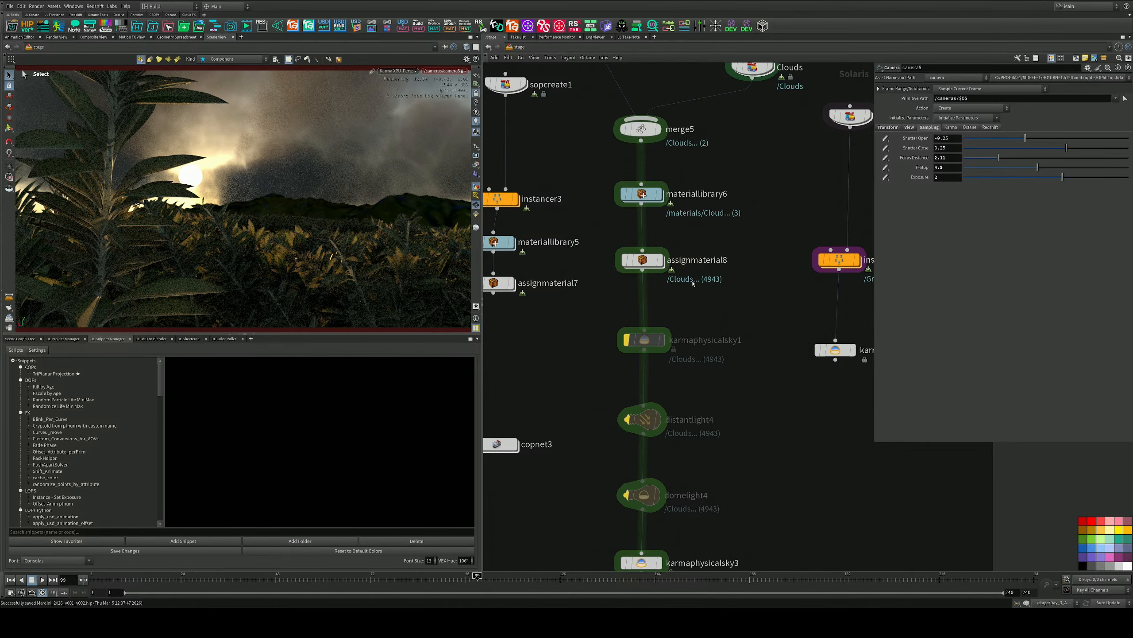
click(642, 195)
double_click(645, 197)
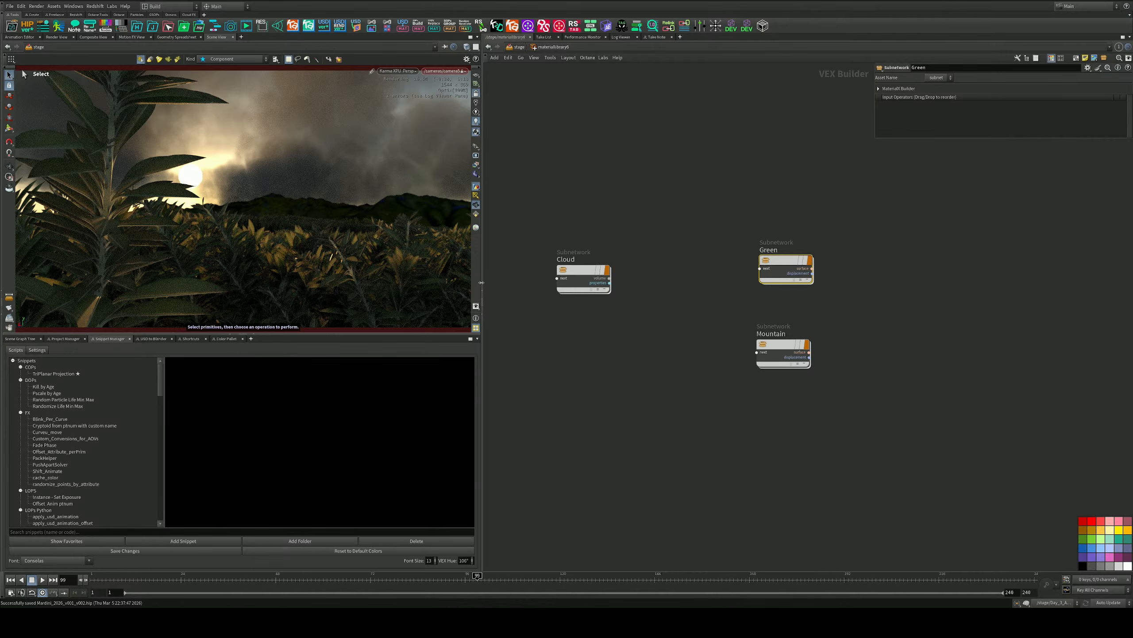
double_click(784, 263)
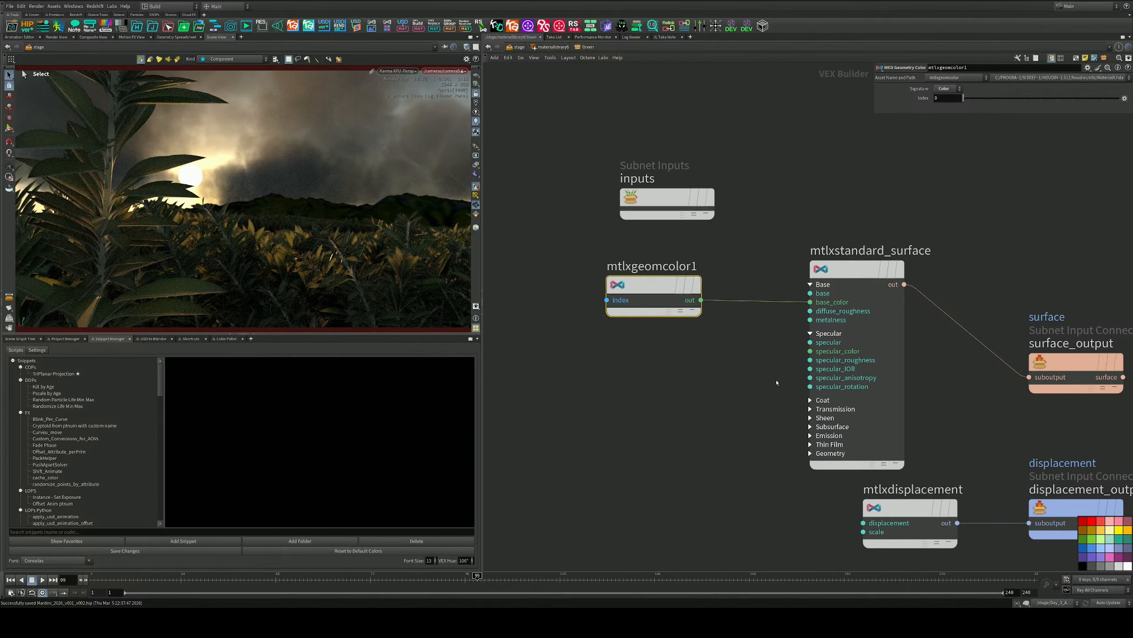
click(840, 283)
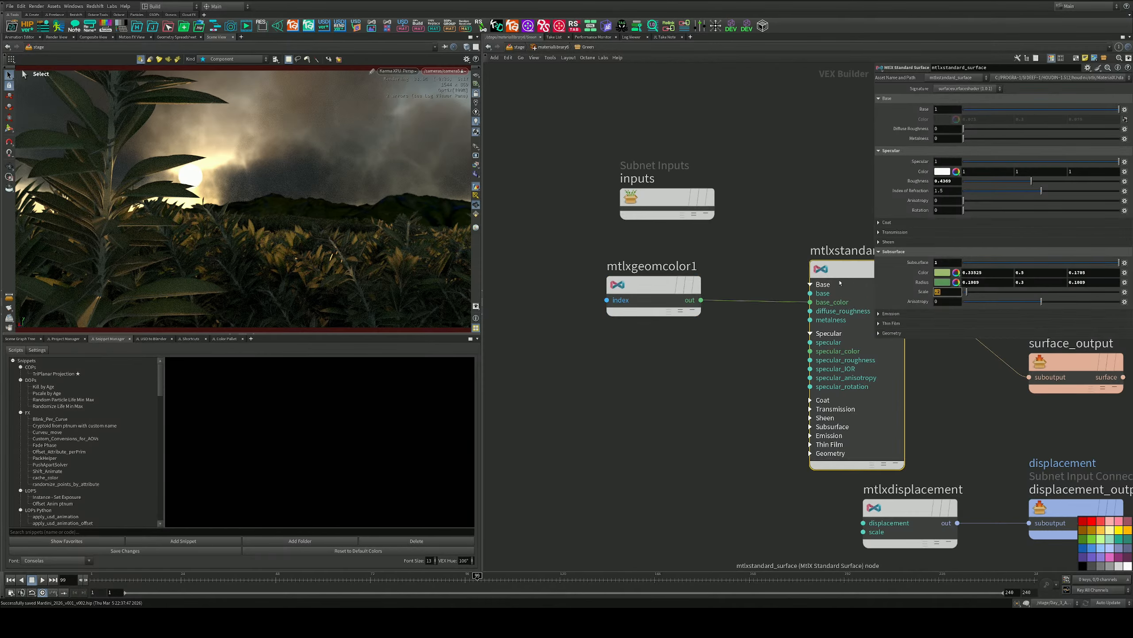
text(.1)
key(Return)
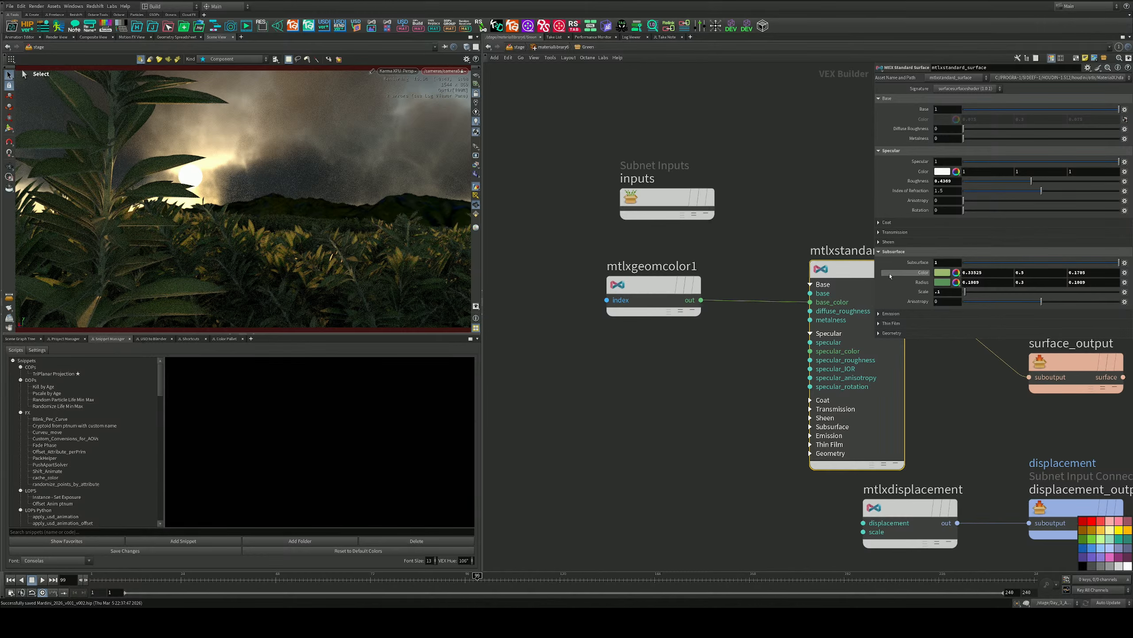
Try subsurface scales of 0.05 and 0.005 on the Green material, saving the scene after each change
text(0.)
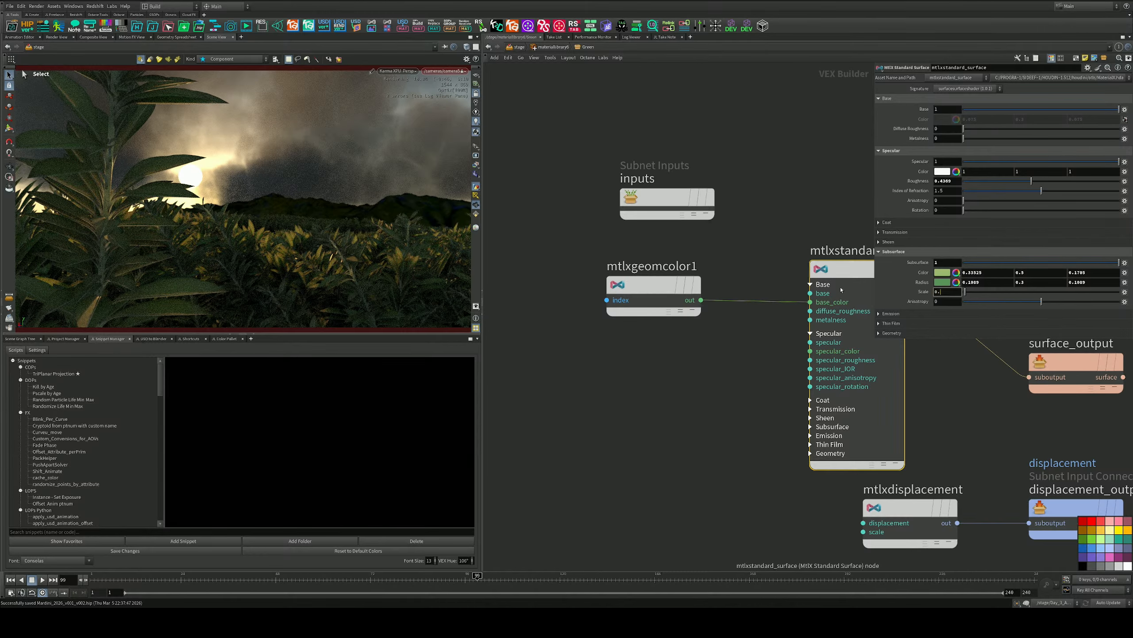
text(05)
key(Return)
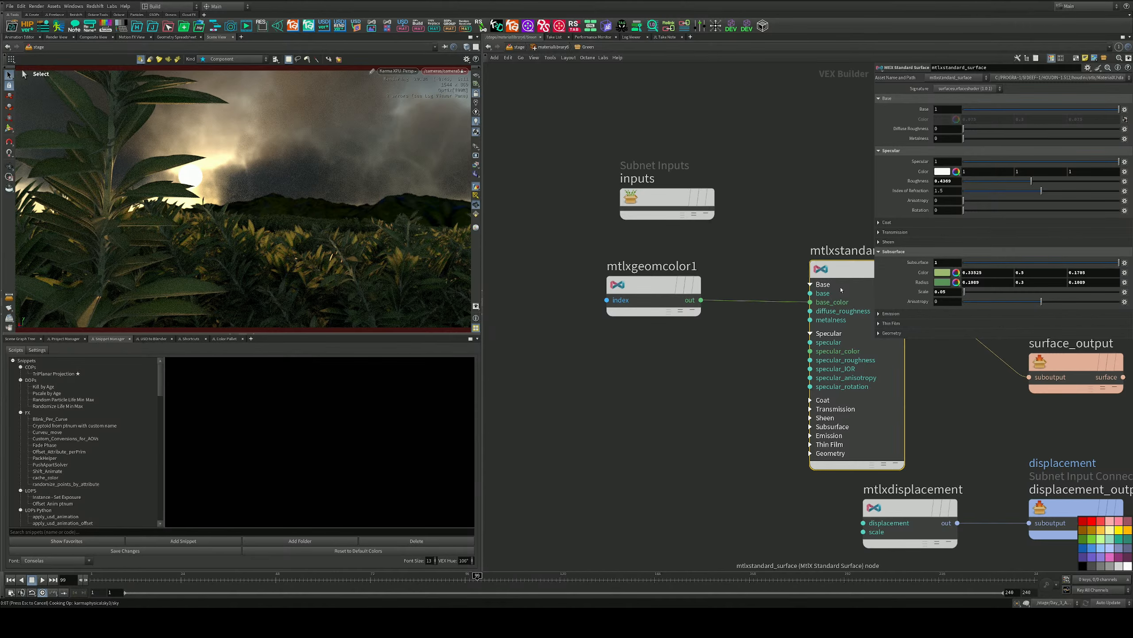
key(ctrl+s)
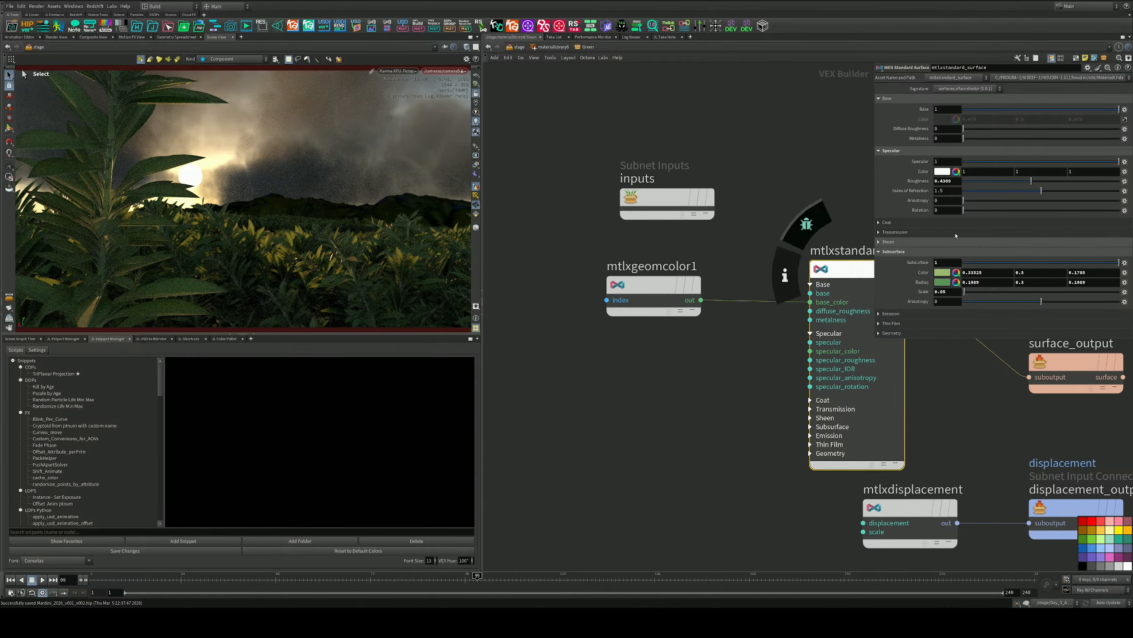
drag(951, 292, 874, 279)
text(0)
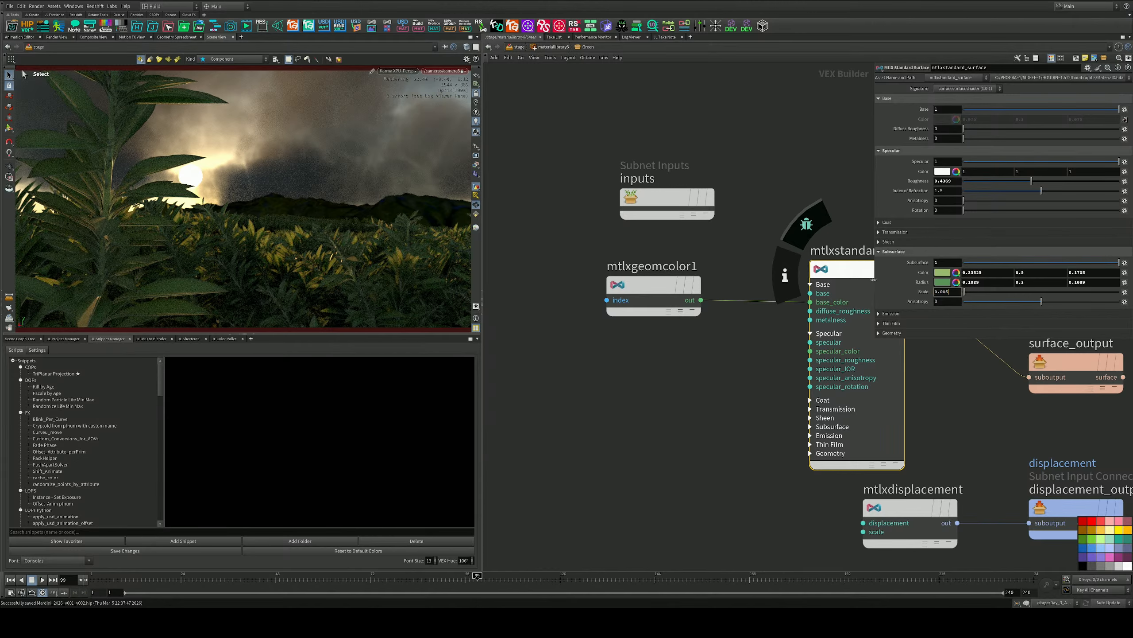
key(Return)
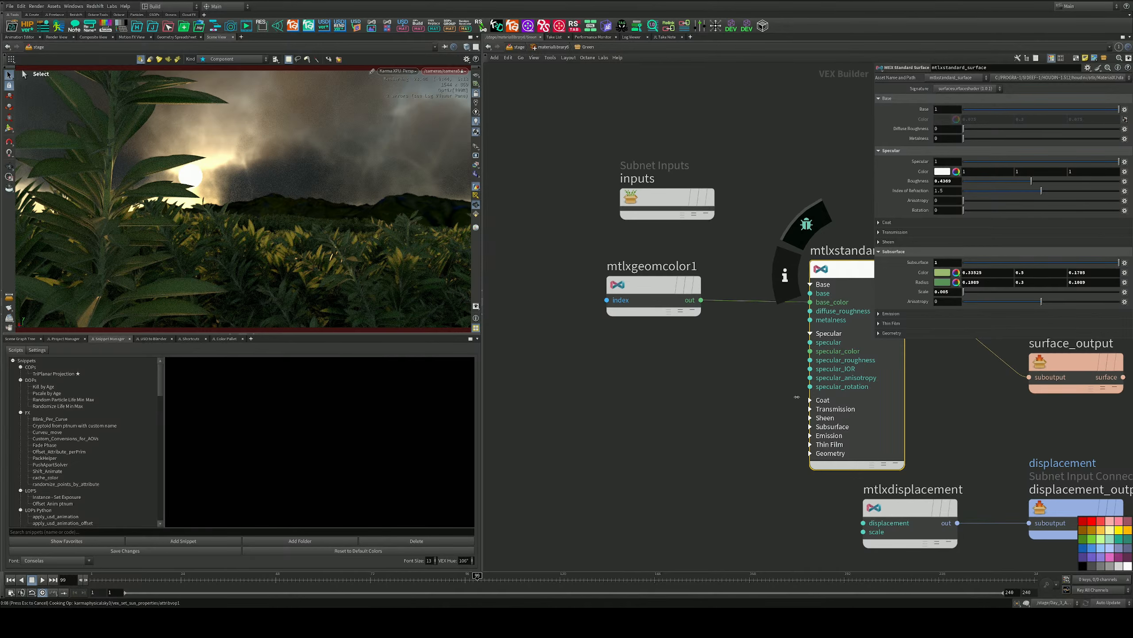
key(ctrl+s)
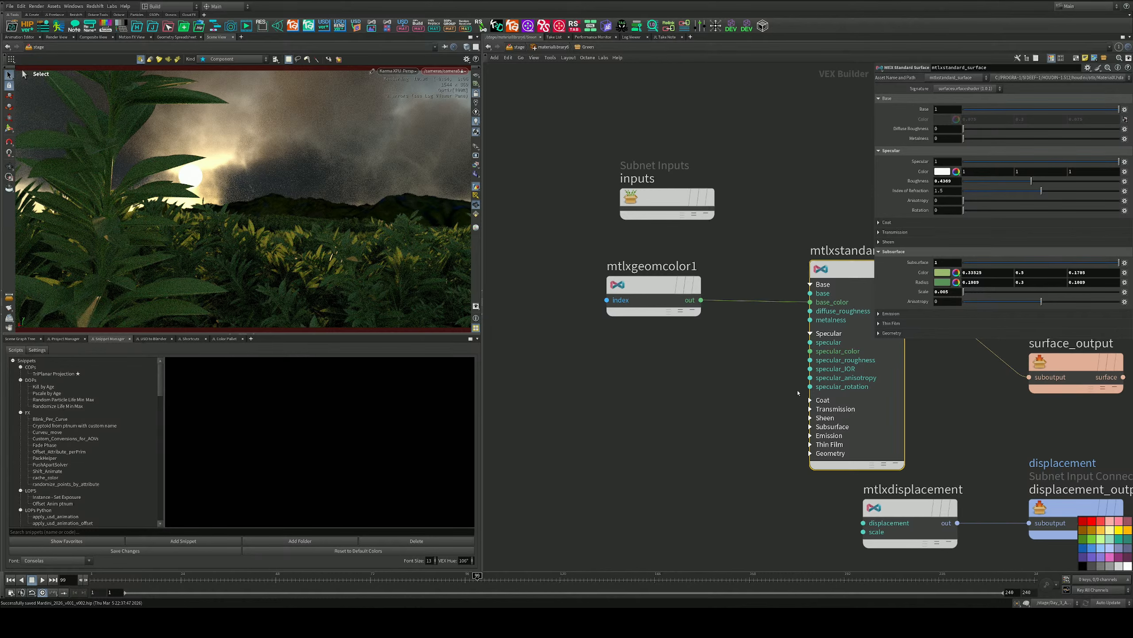
Brighten the Green material's subsurface radius color to about 0.257, 0.709, 0.257 and set the subsurface scale to 0.1
click(944, 282)
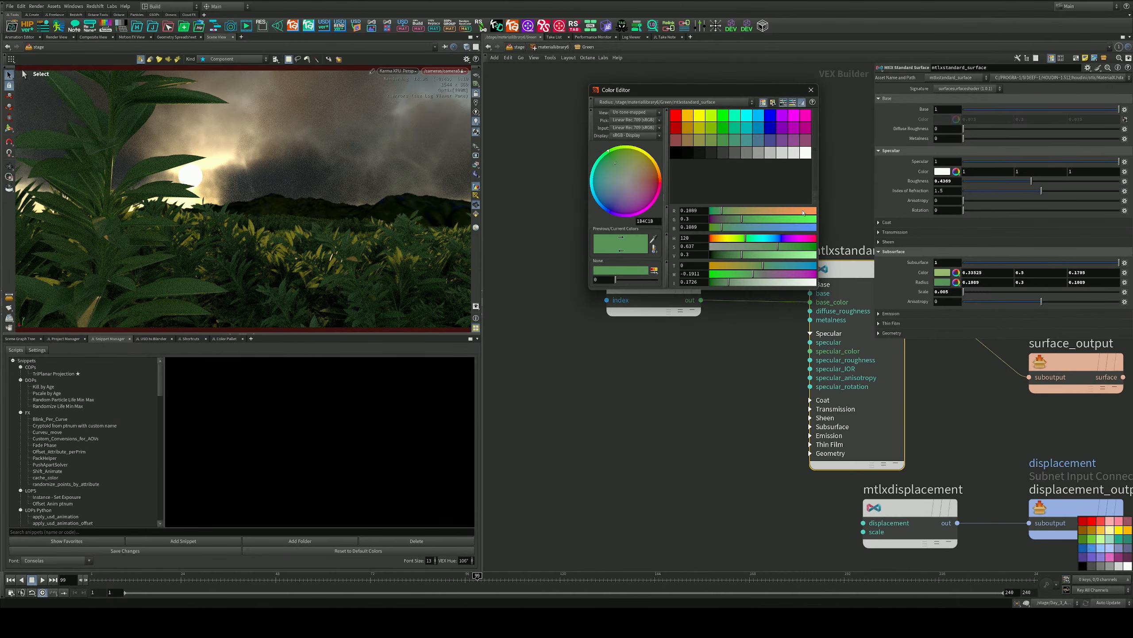
click(785, 255)
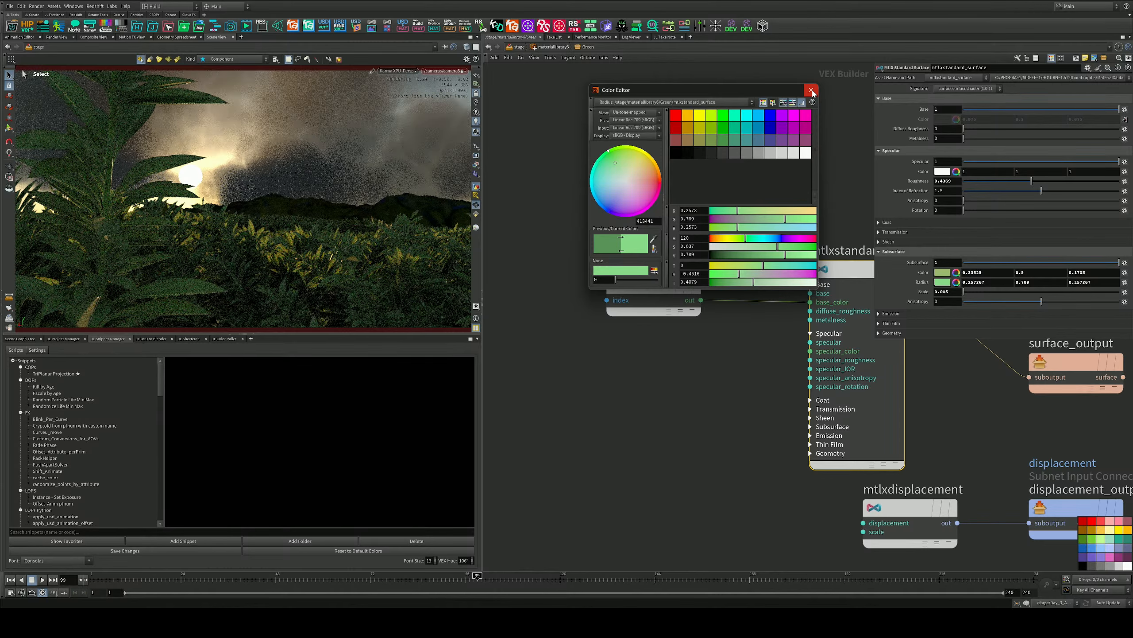
click(811, 91)
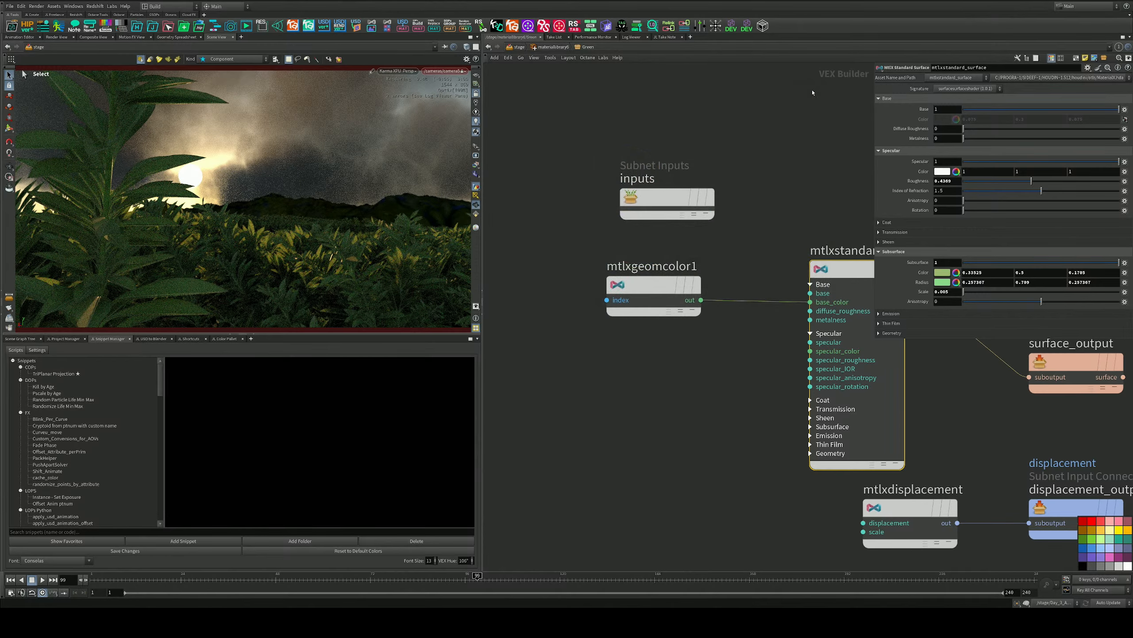
mouse_move(855, 278)
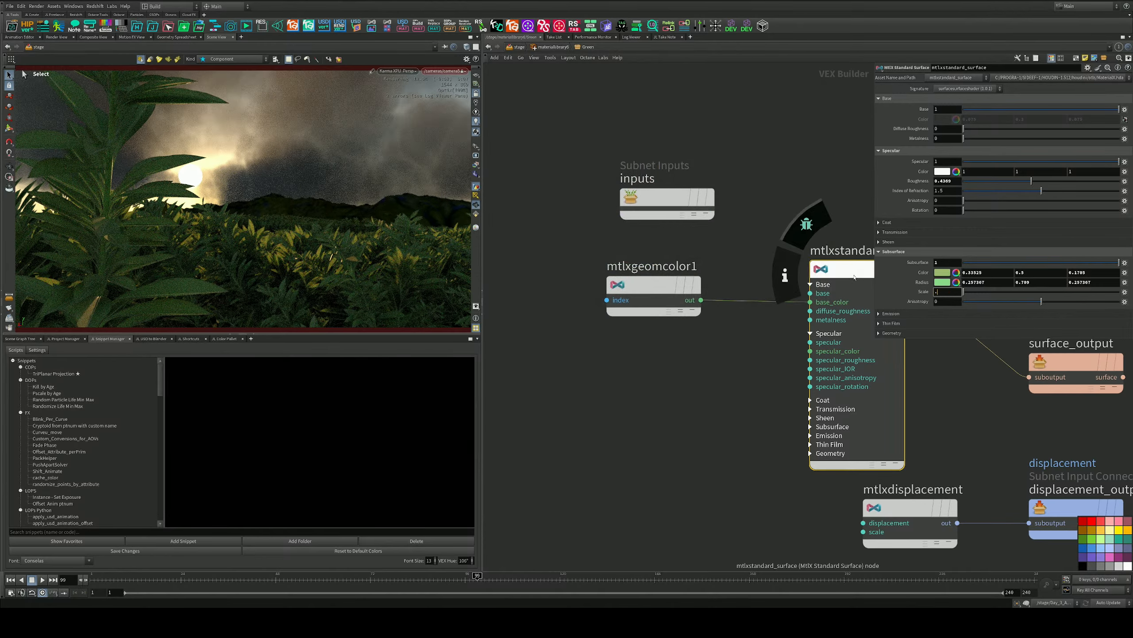
key(Return)
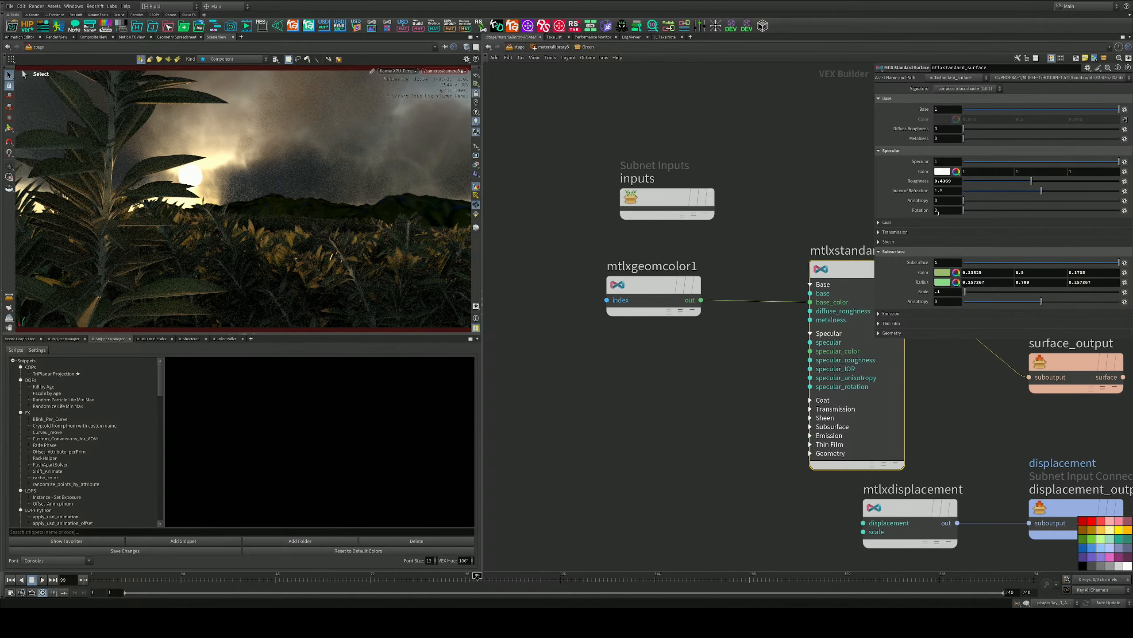
Return to the stage network and change the Y rotation of the Clouds node to 0, then to 180
click(521, 49)
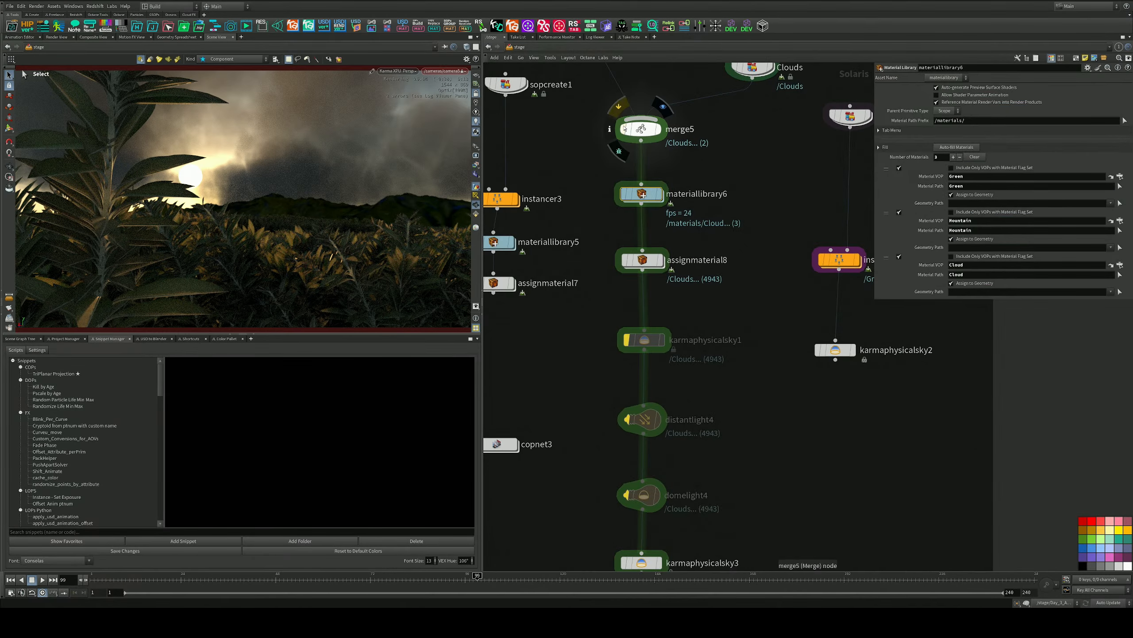
middle_drag(688, 111, 653, 243)
click(719, 198)
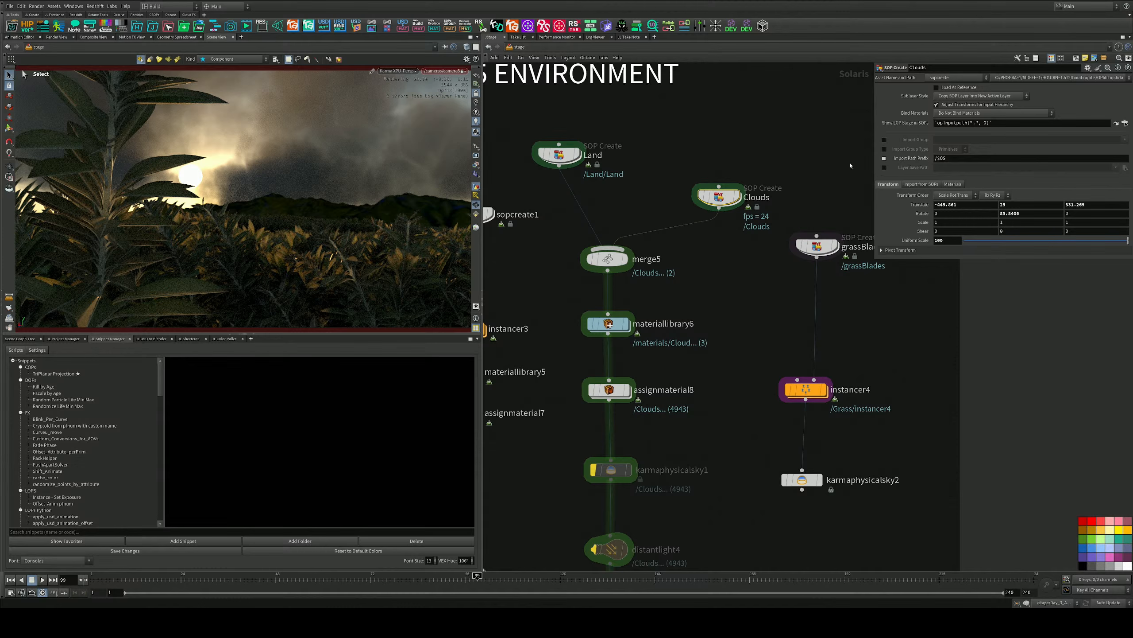
click(1021, 215)
text(0)
key(Return)
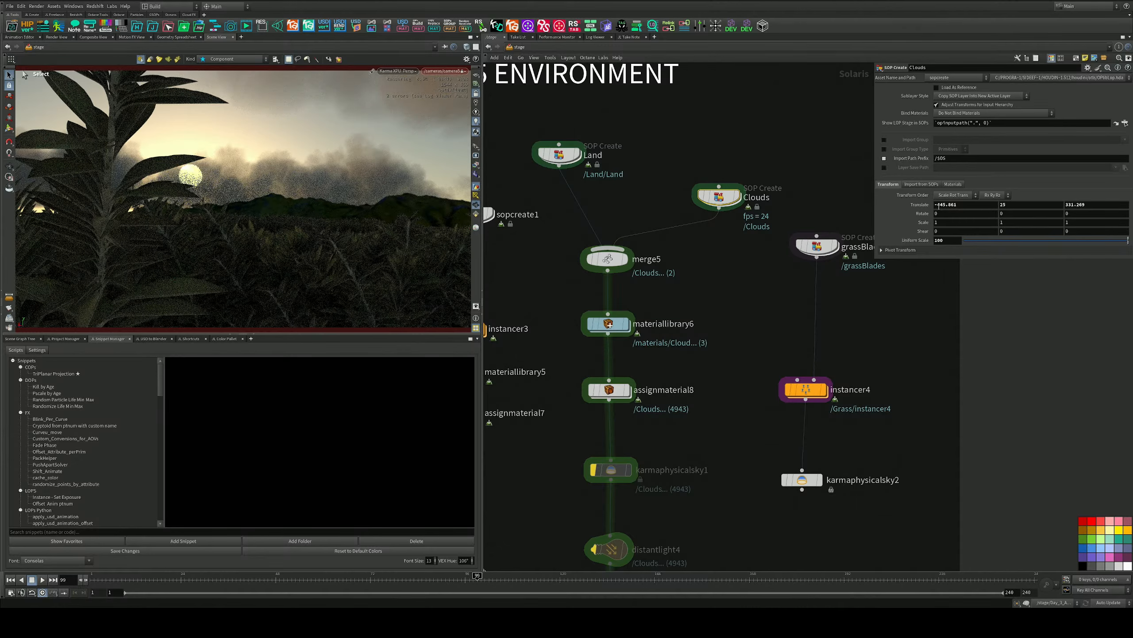
click(1021, 213)
key(Return)
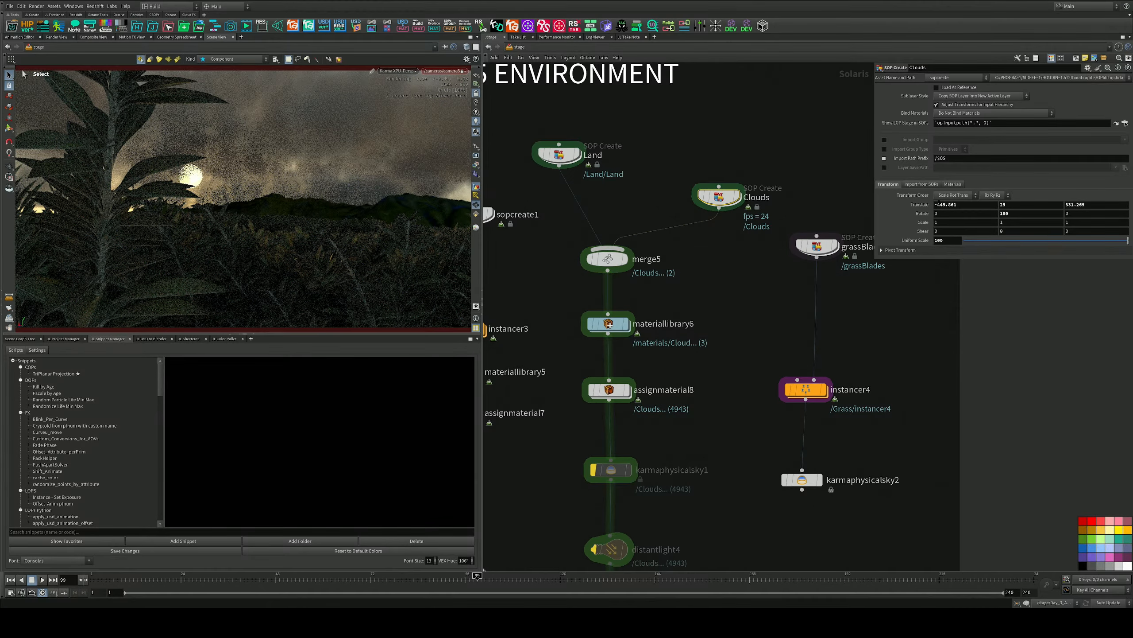
Set the Y rotation of the Clouds node back to 0
click(1024, 214)
text(0)
key(Return)
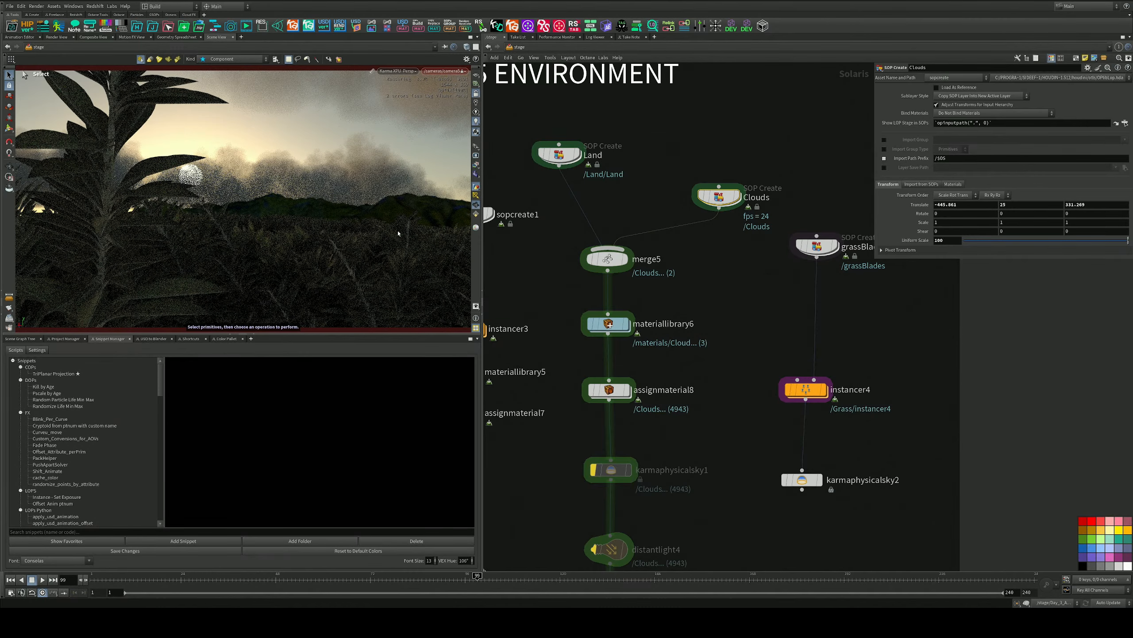
Set the solar altitude of karmaphysicalsky3 to 12
middle_drag(722, 401, 738, 224)
middle_drag(719, 376, 724, 276)
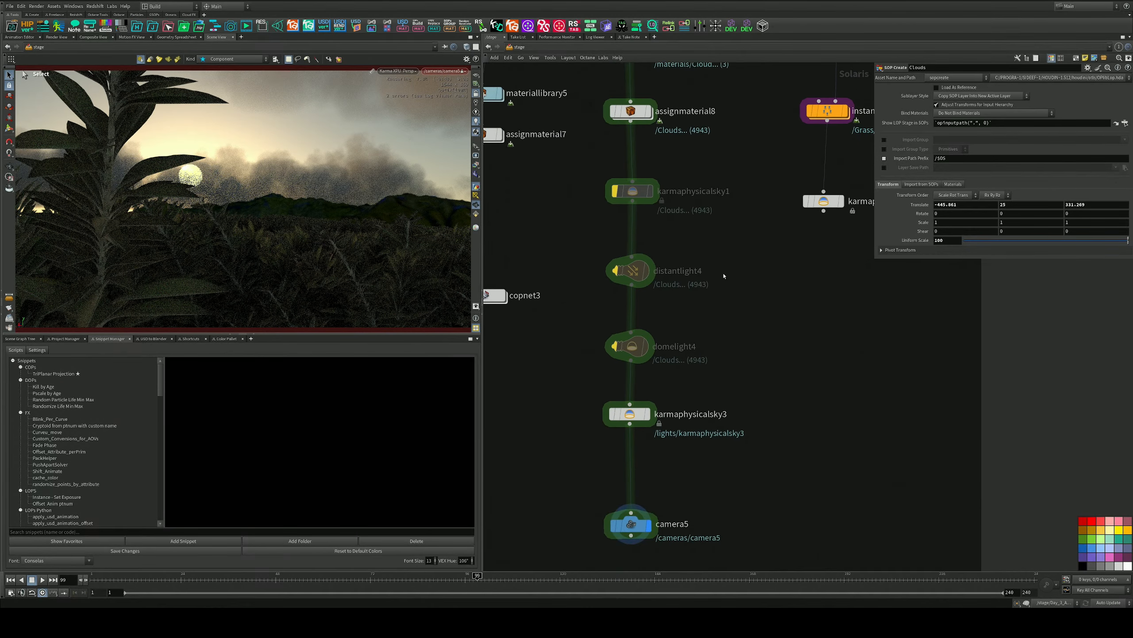
click(629, 413)
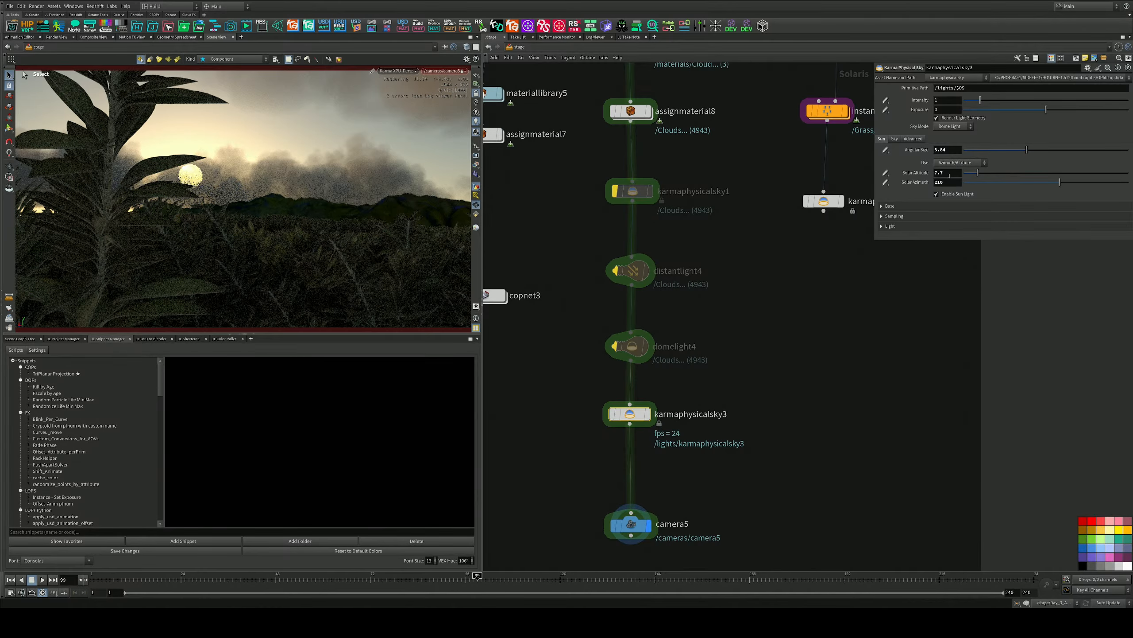
key(Return)
text(12)
key(Return)
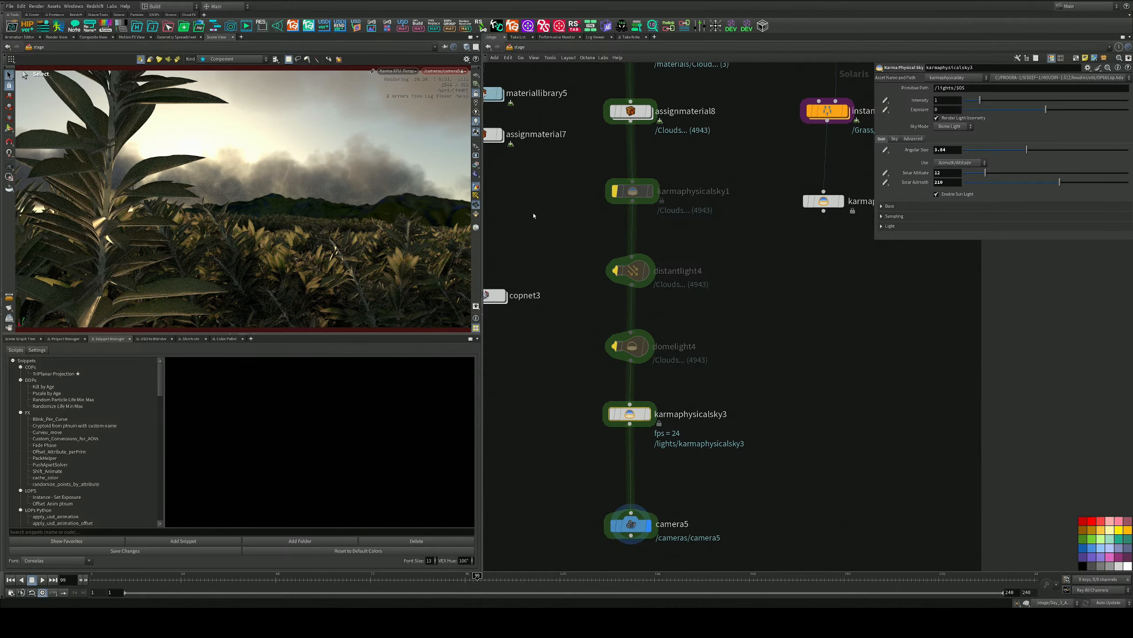
middle_drag(692, 169, 688, 356)
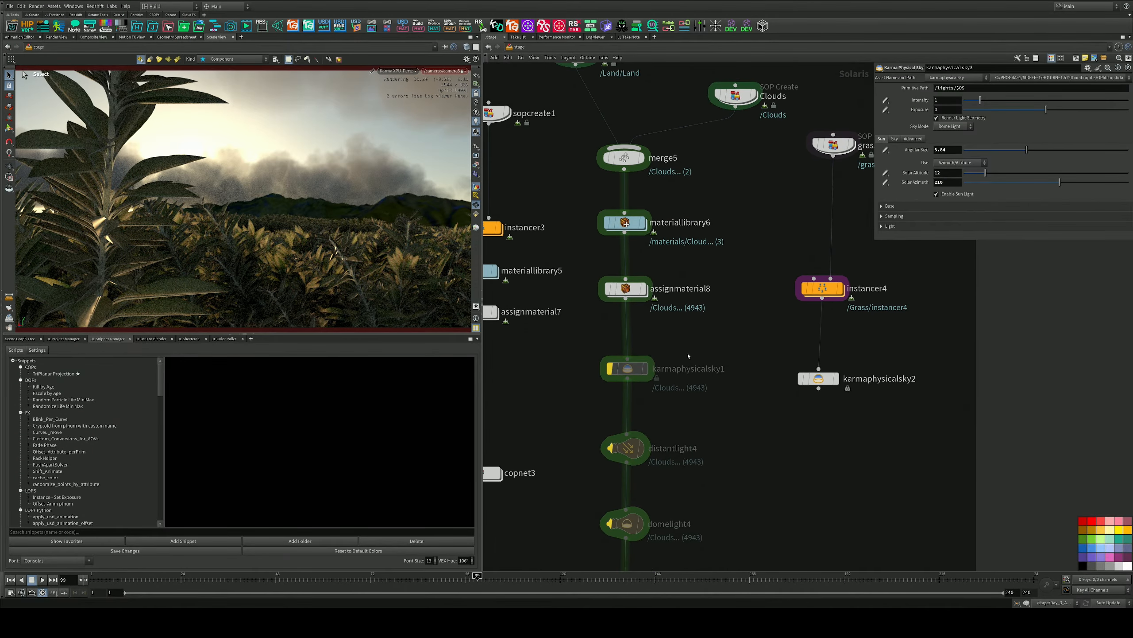
middle_drag(744, 143, 726, 241)
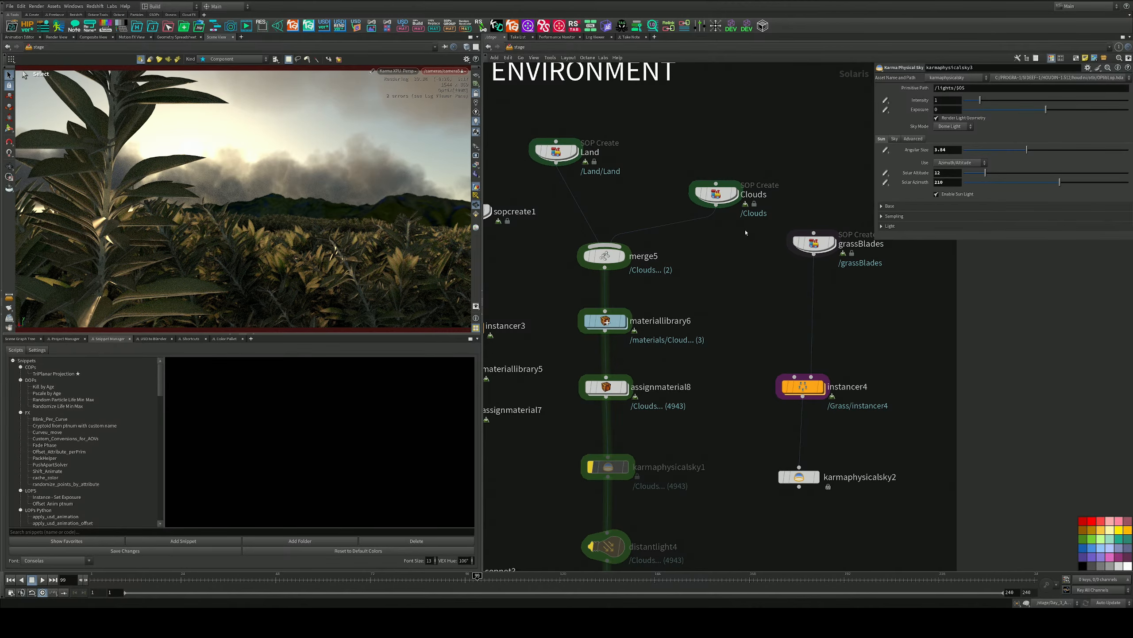
click(716, 195)
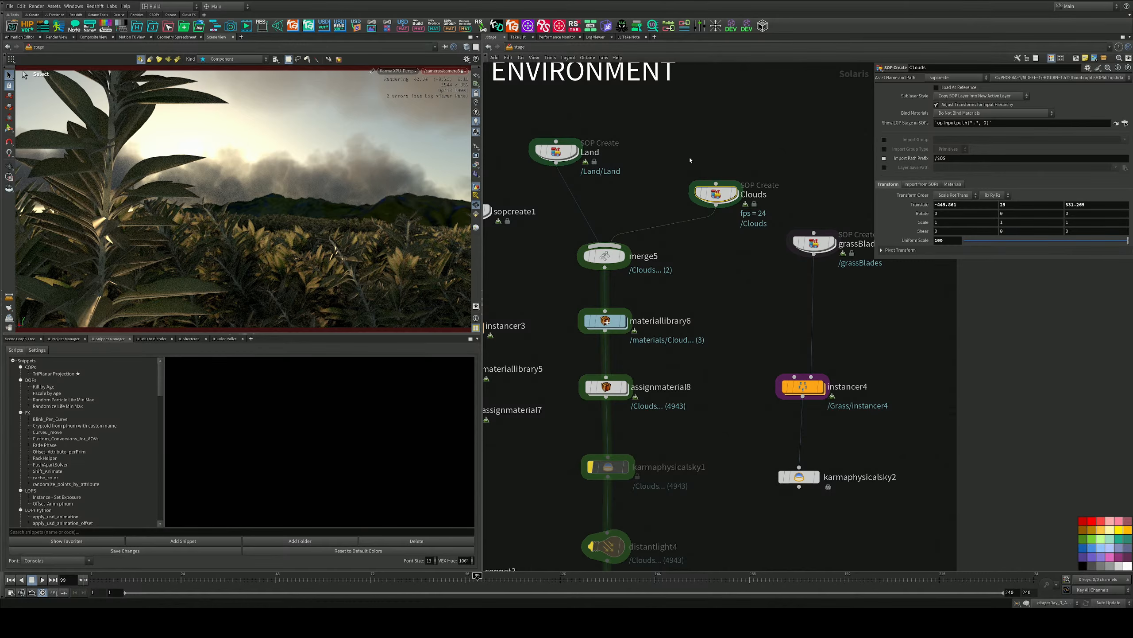
middle_drag(732, 292, 734, 268)
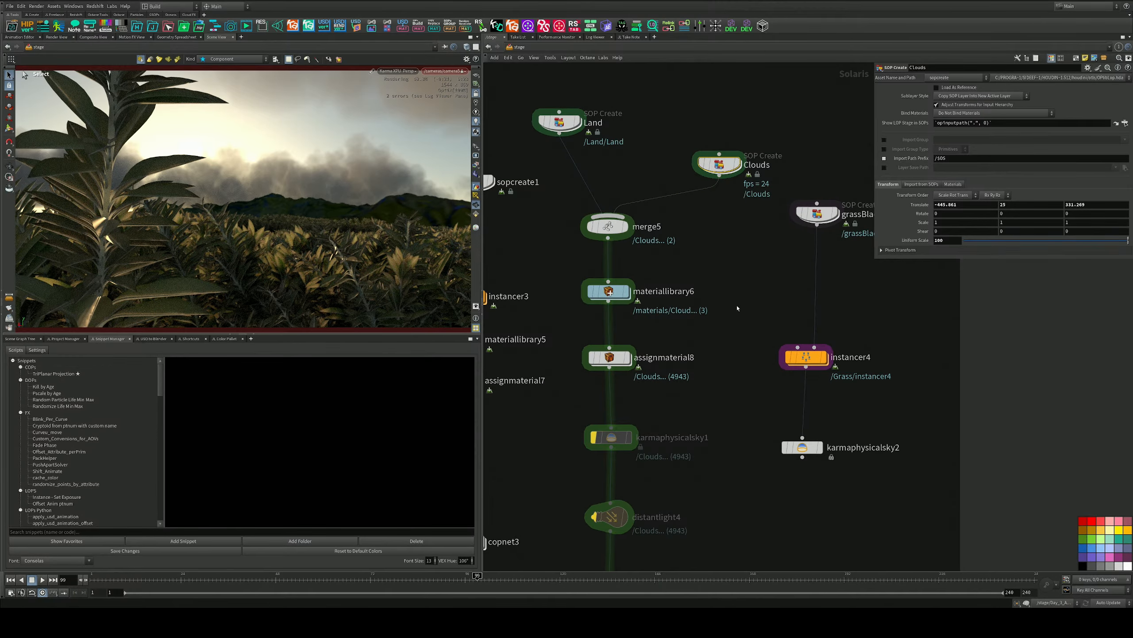
middle_drag(740, 339, 764, 229)
middle_drag(754, 417, 778, 294)
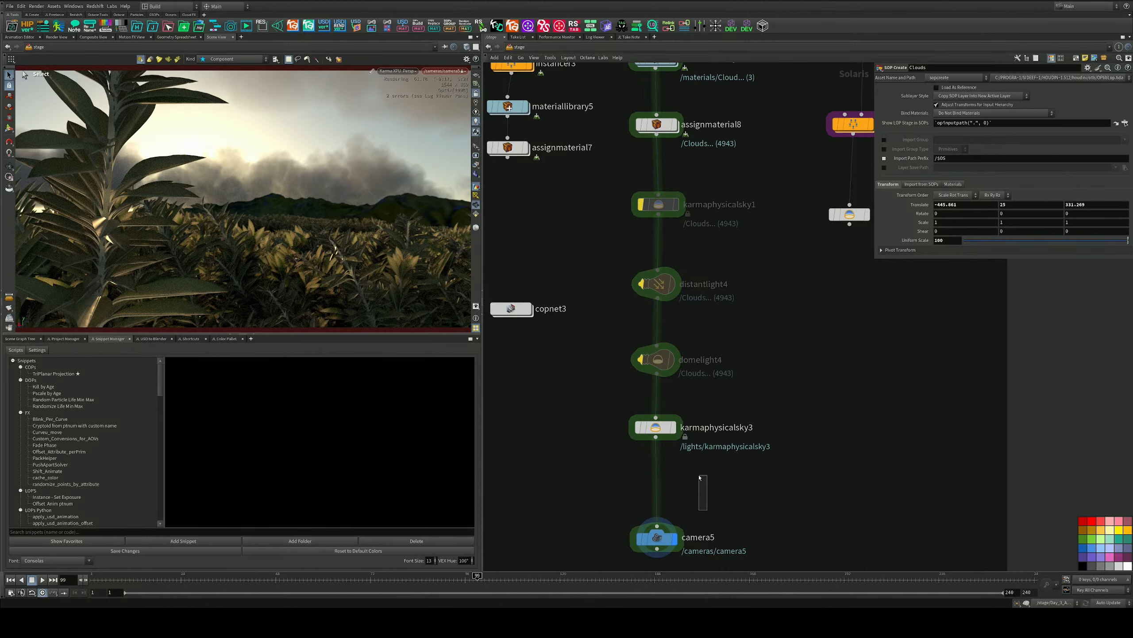
Lower the intensity of karmaphysicalsky3 to 0.39 and set its solar altitude to 15
click(690, 449)
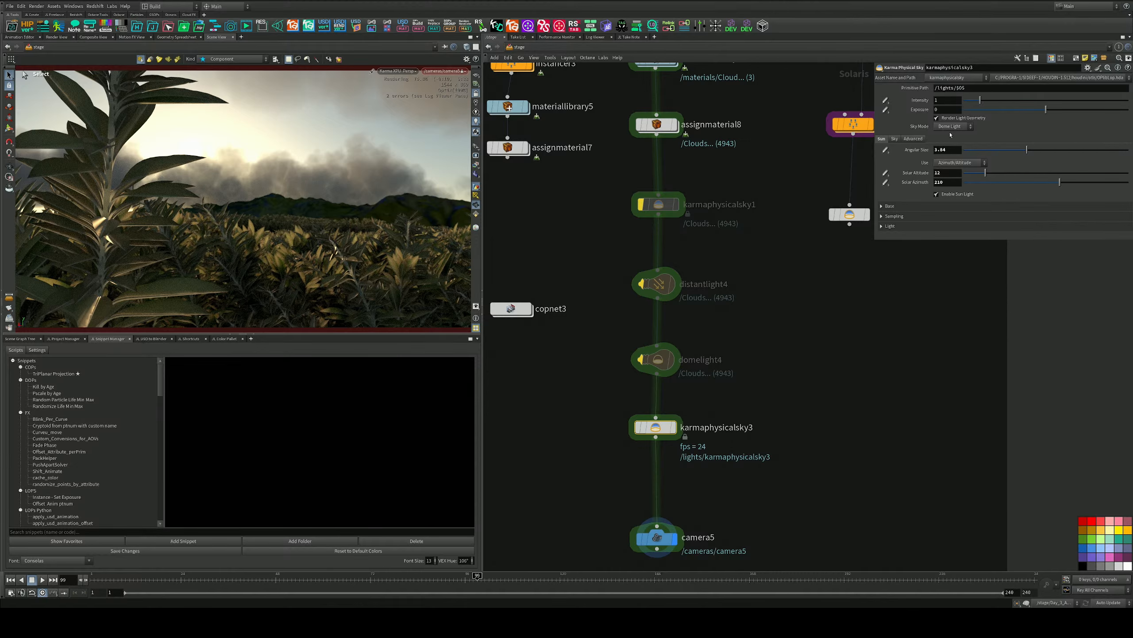
drag(964, 104, 970, 102)
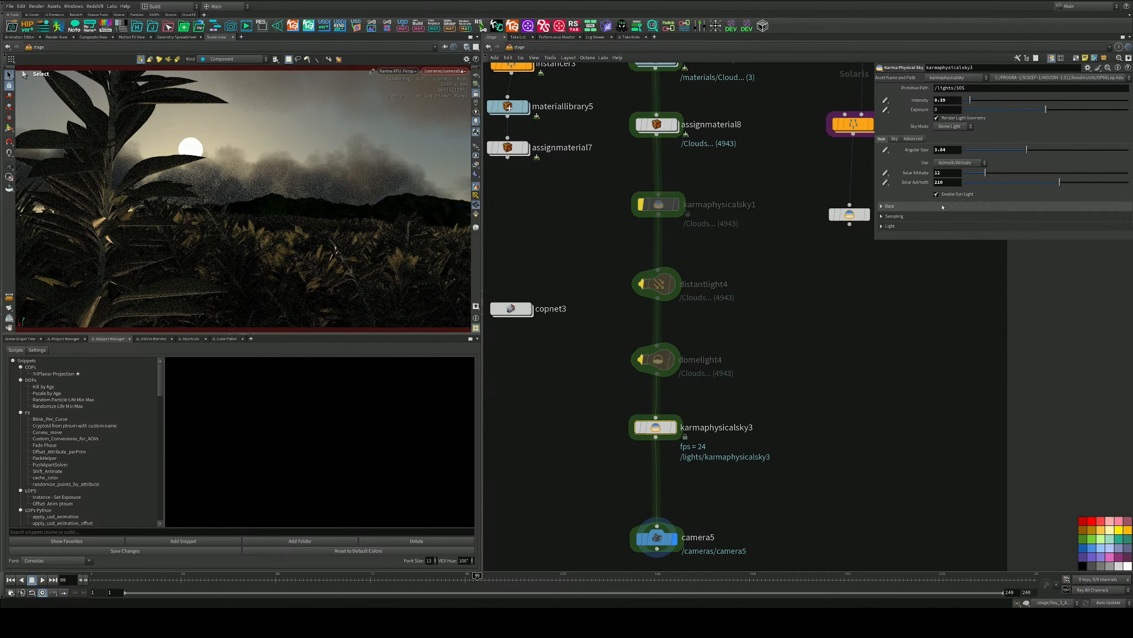
drag(946, 174, 820, 152)
text(1)
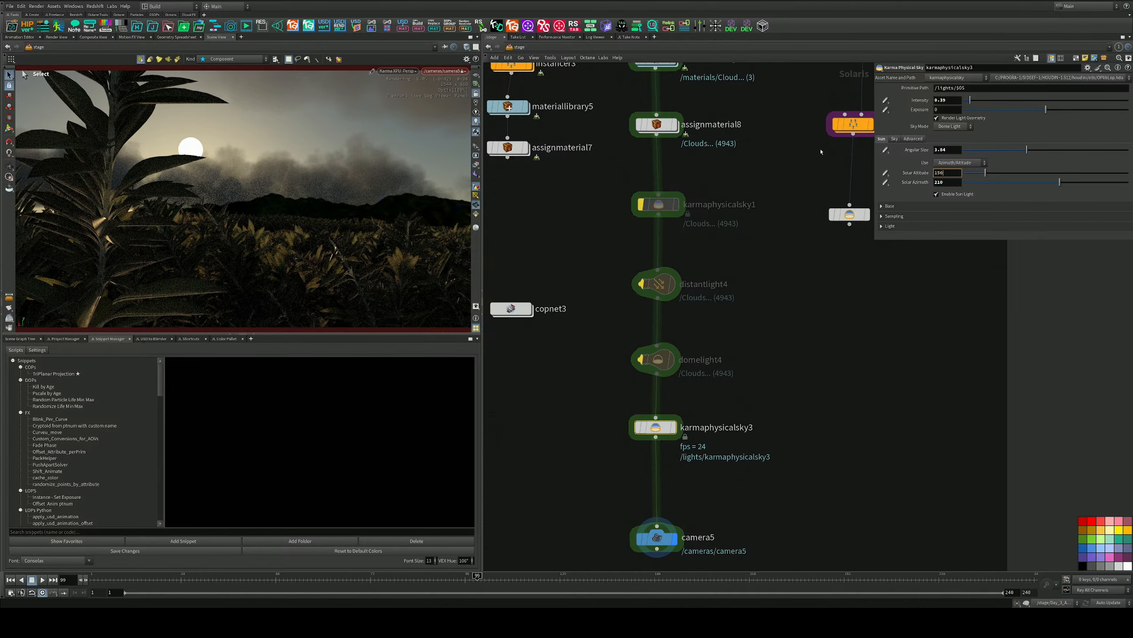
text(56)
key(BackSpace)
key(Return)
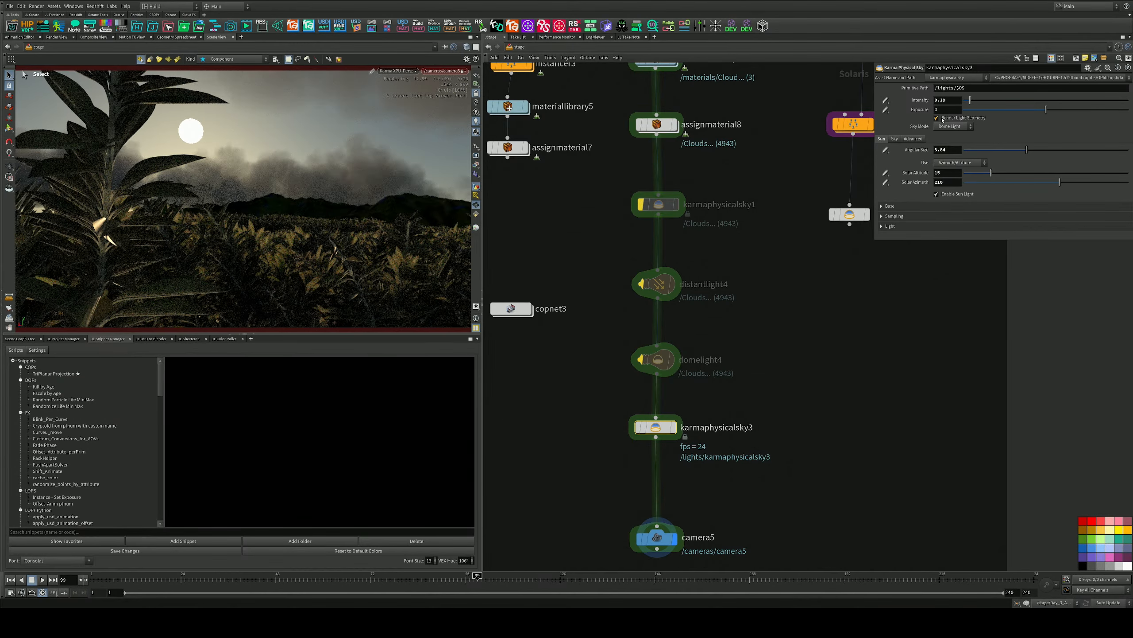
Set the intensity of karmaphysicalsky3 back to 1
drag(953, 100, 928, 100)
text(1)
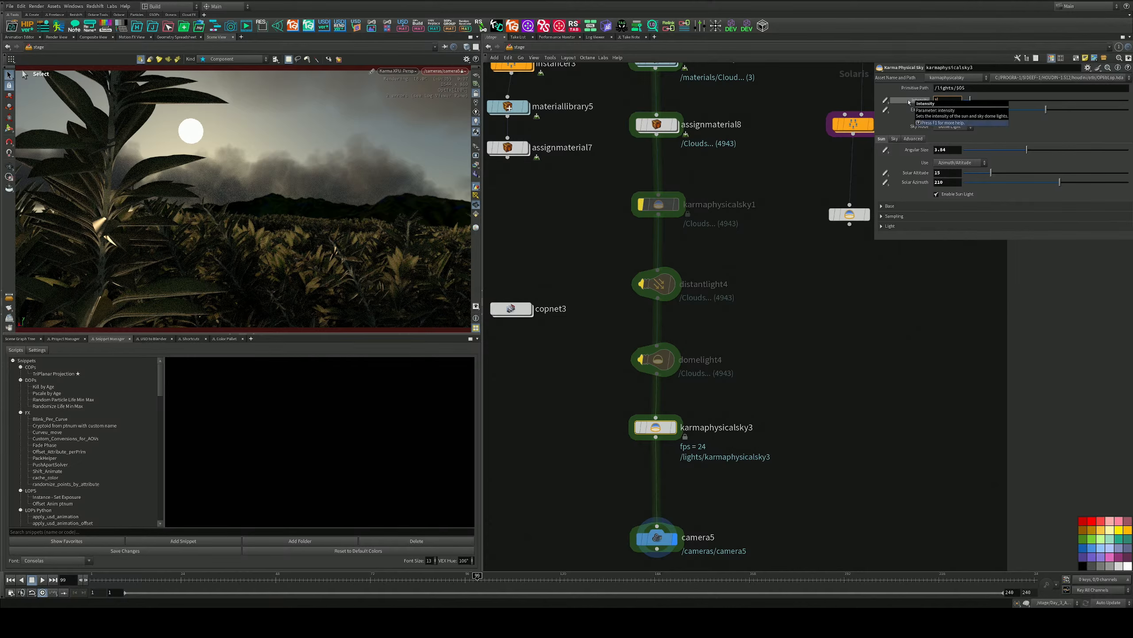
key(Return)
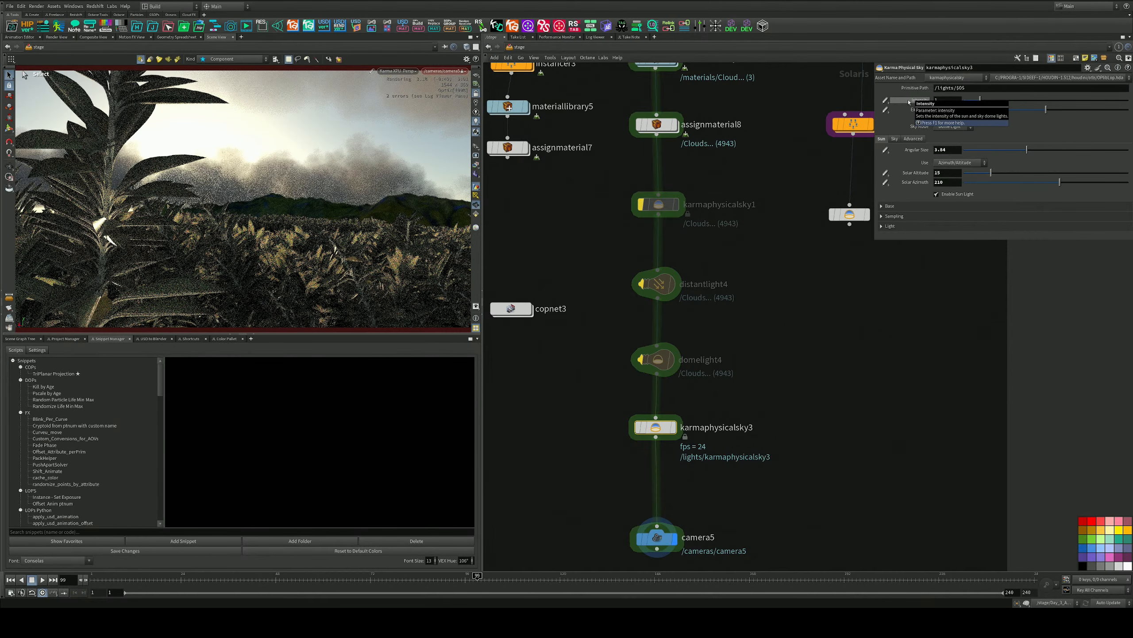
Reduce the sampling exposure of camera5 to 1, then to 0
middle_drag(741, 378, 736, 295)
drag(703, 410, 576, 483)
click(945, 177)
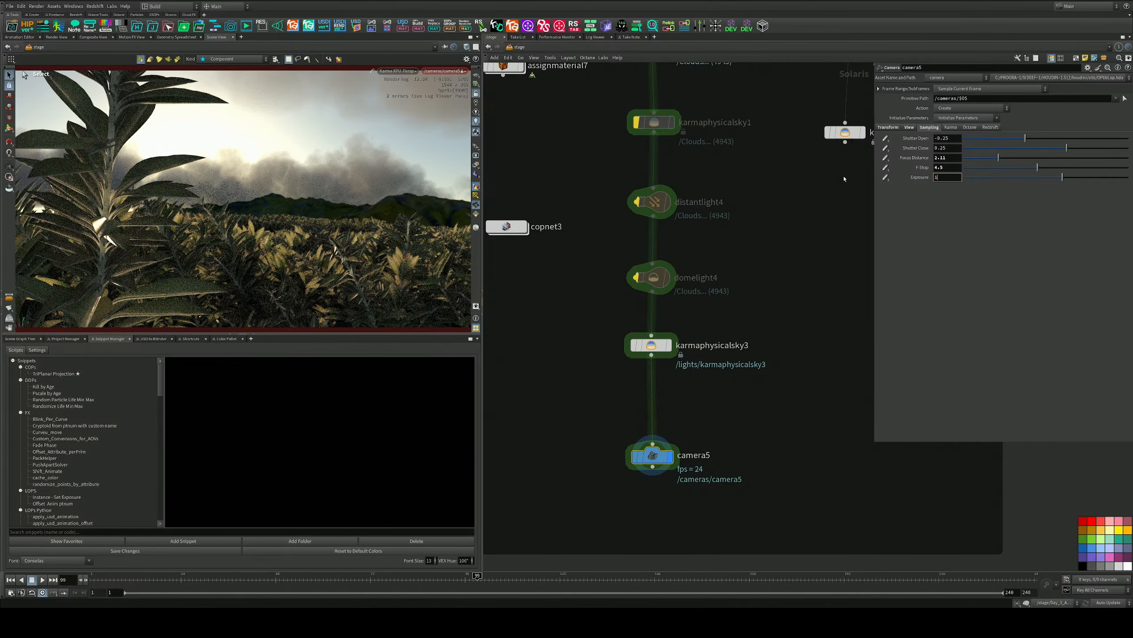
key(Return)
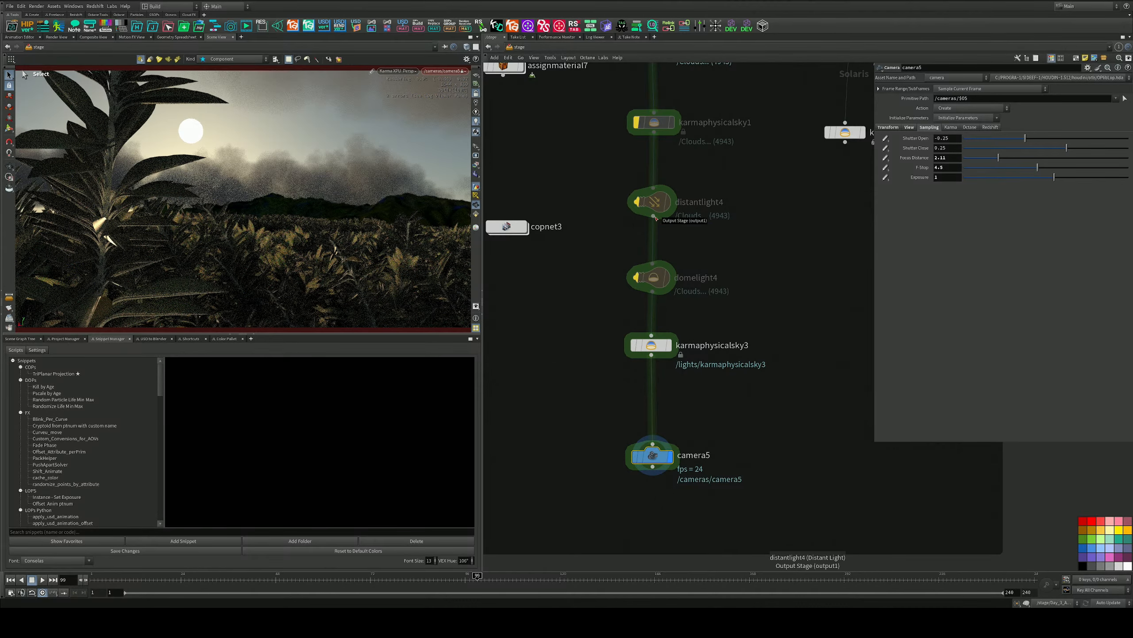
middle_drag(727, 286, 721, 245)
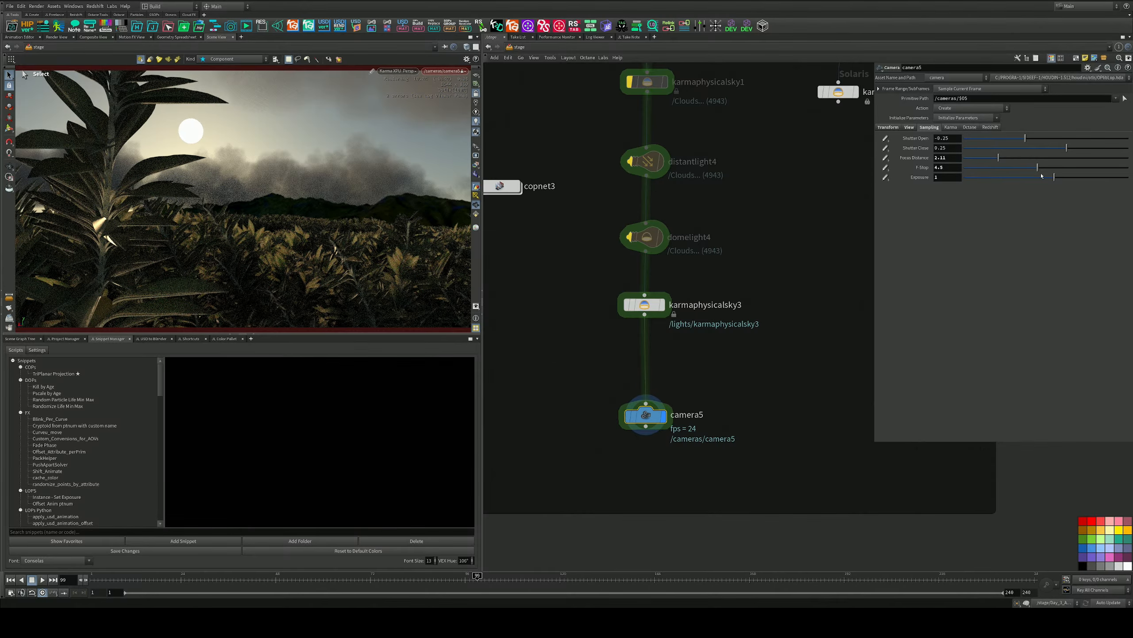
drag(948, 178, 850, 169)
key(Return)
middle_drag(770, 270, 781, 228)
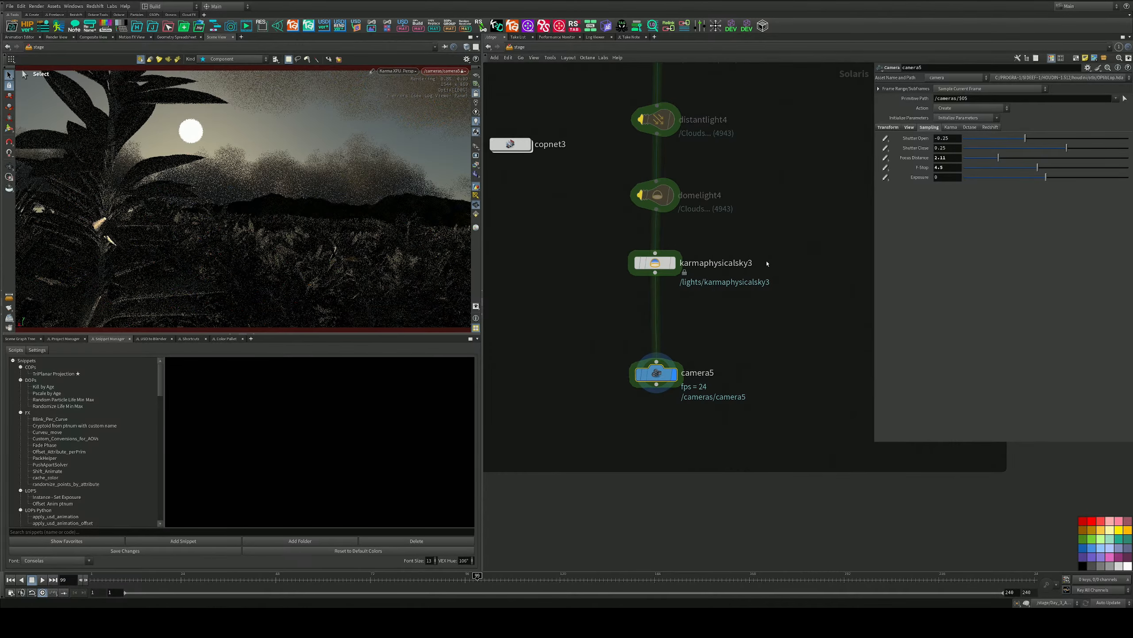
Insert a dome light between karmaphysicalsky3 and camera5 and set its intensity to 0.3
key(Tab)
text(do)
key(Return)
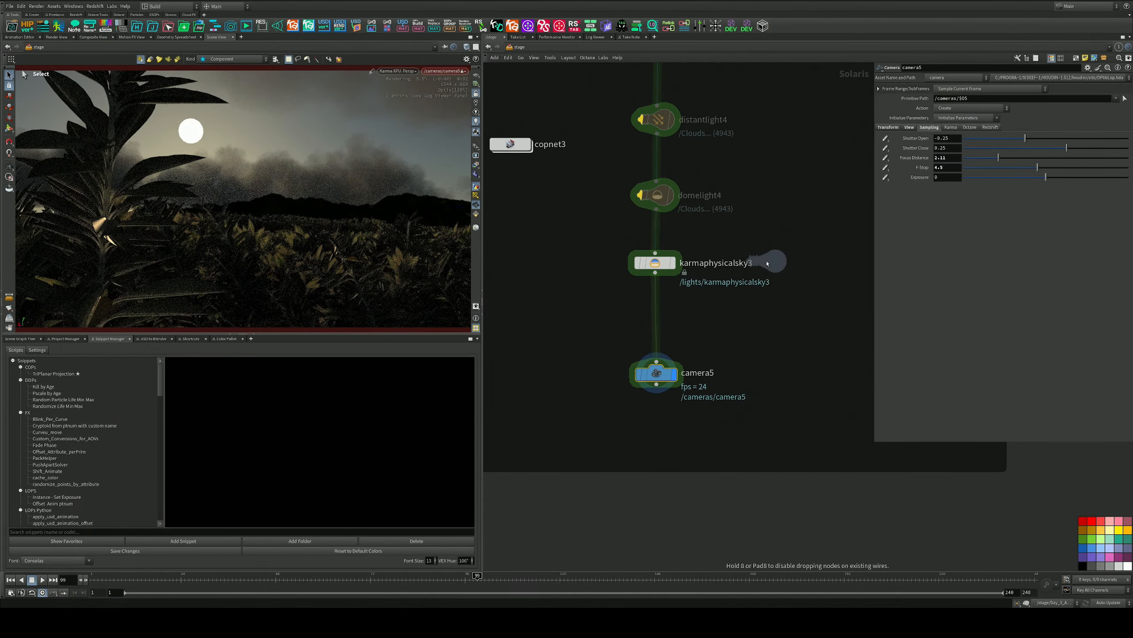
click(651, 308)
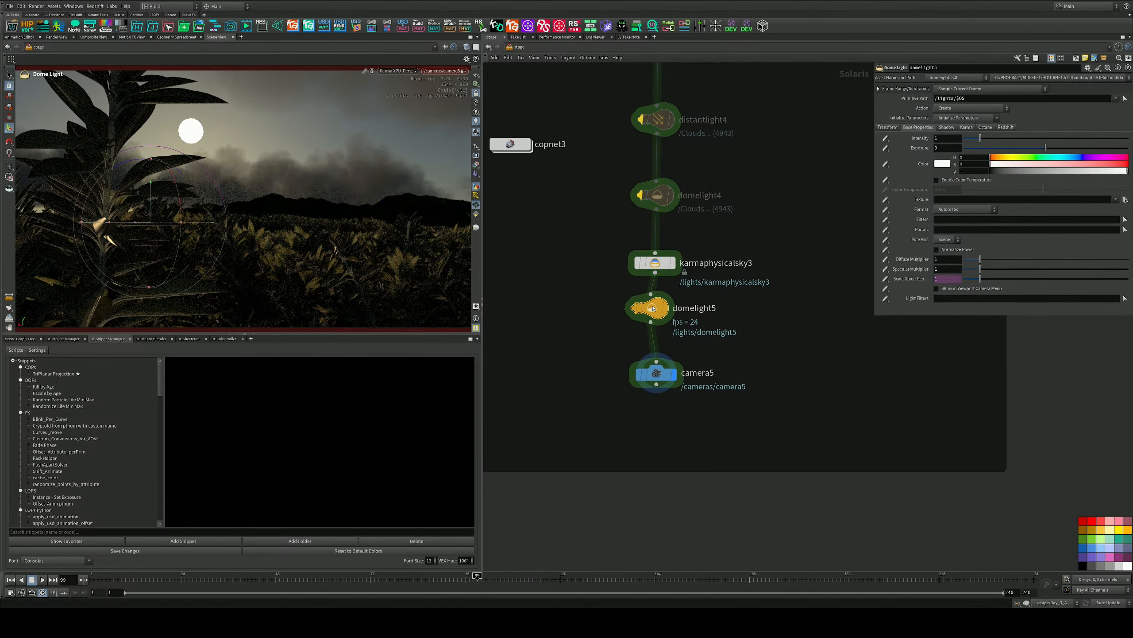
drag(653, 308, 658, 311)
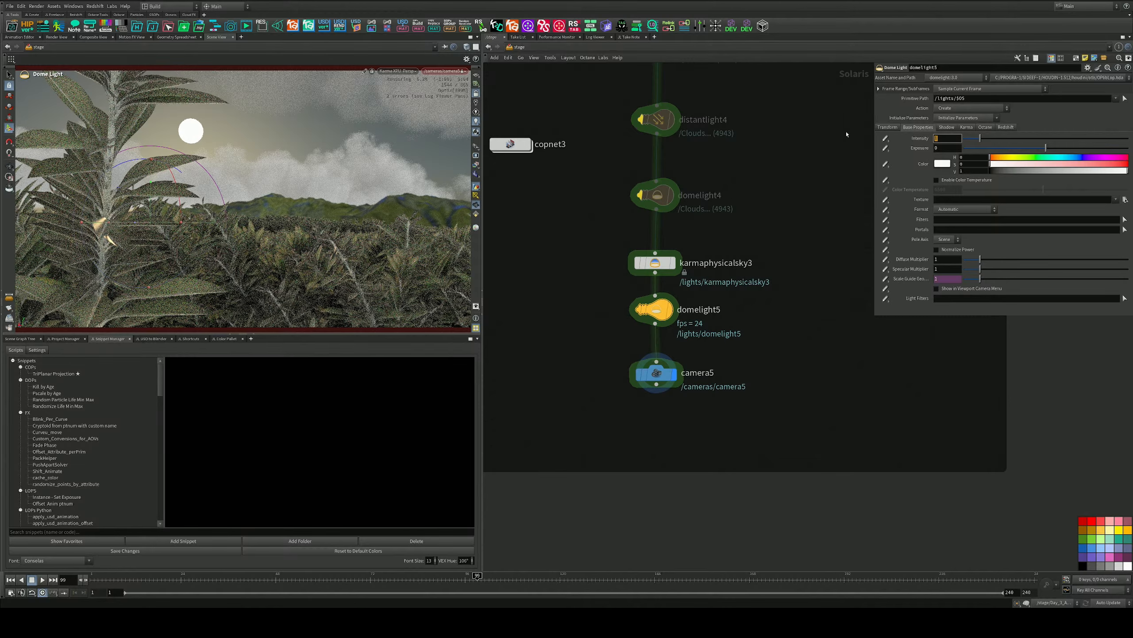
key(Return)
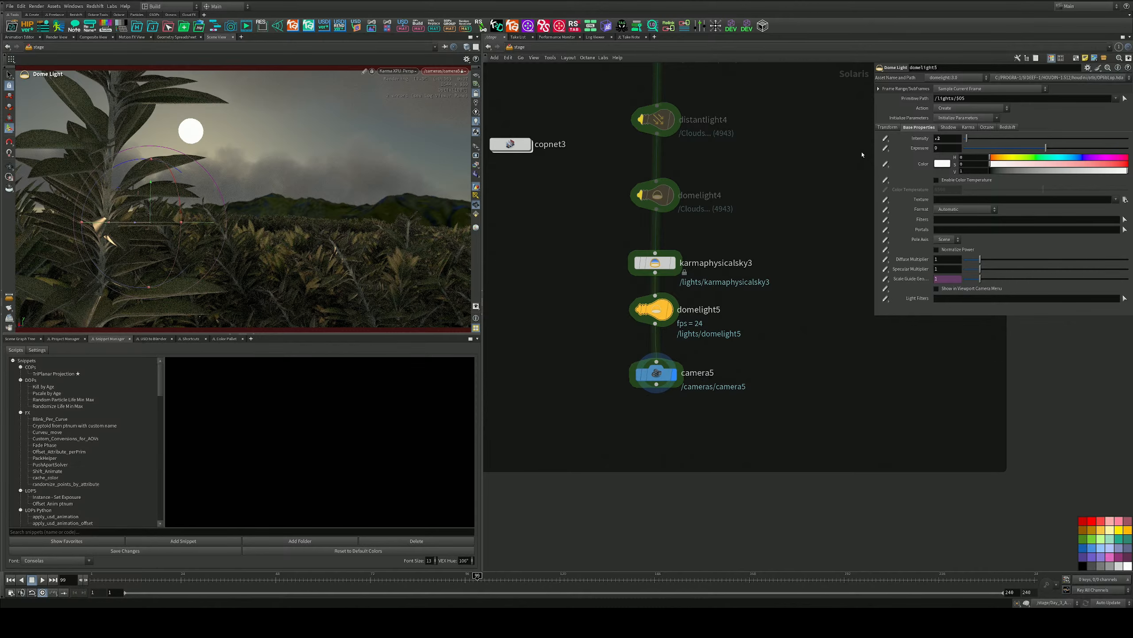
Delete the dome light between karmaphysicalsky3 and camera5
drag(722, 338, 602, 419)
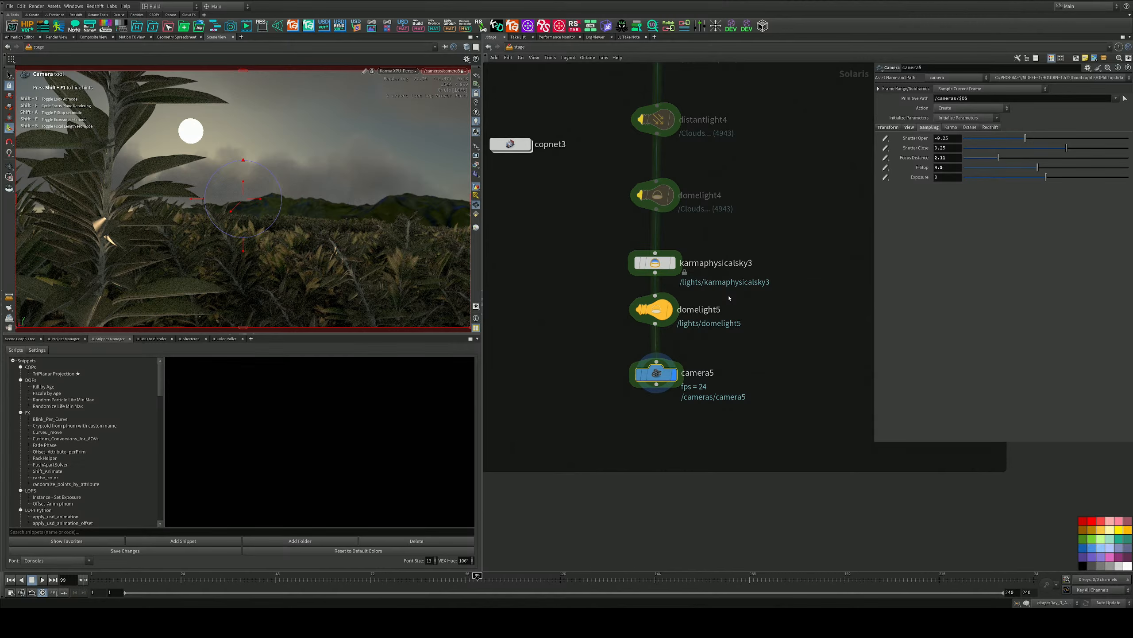
drag(704, 293, 610, 328)
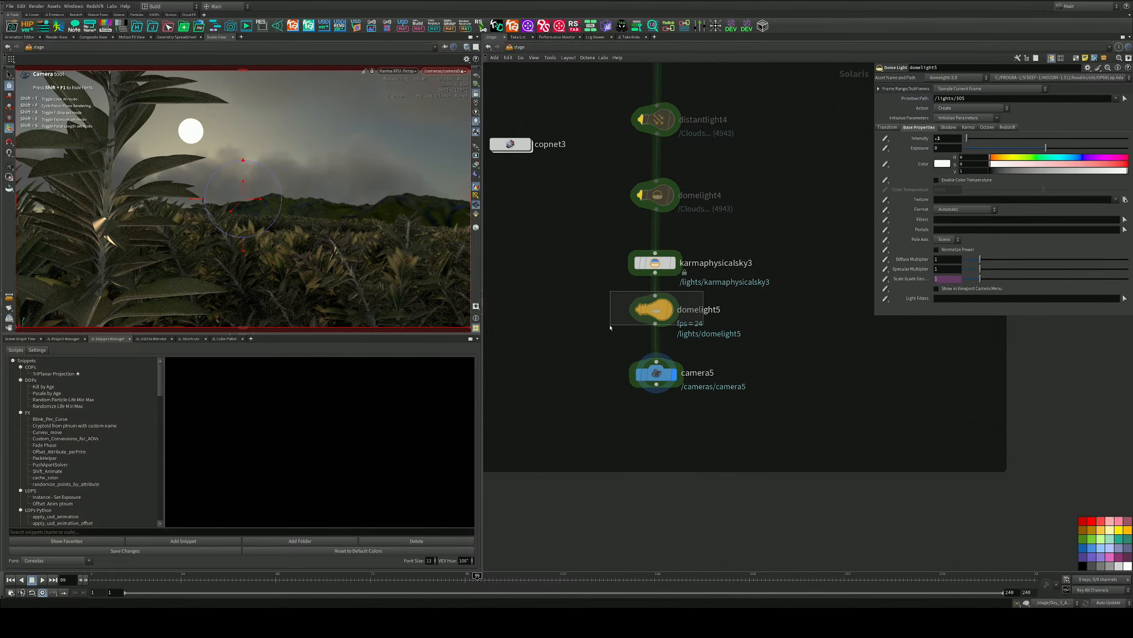
key(Delete)
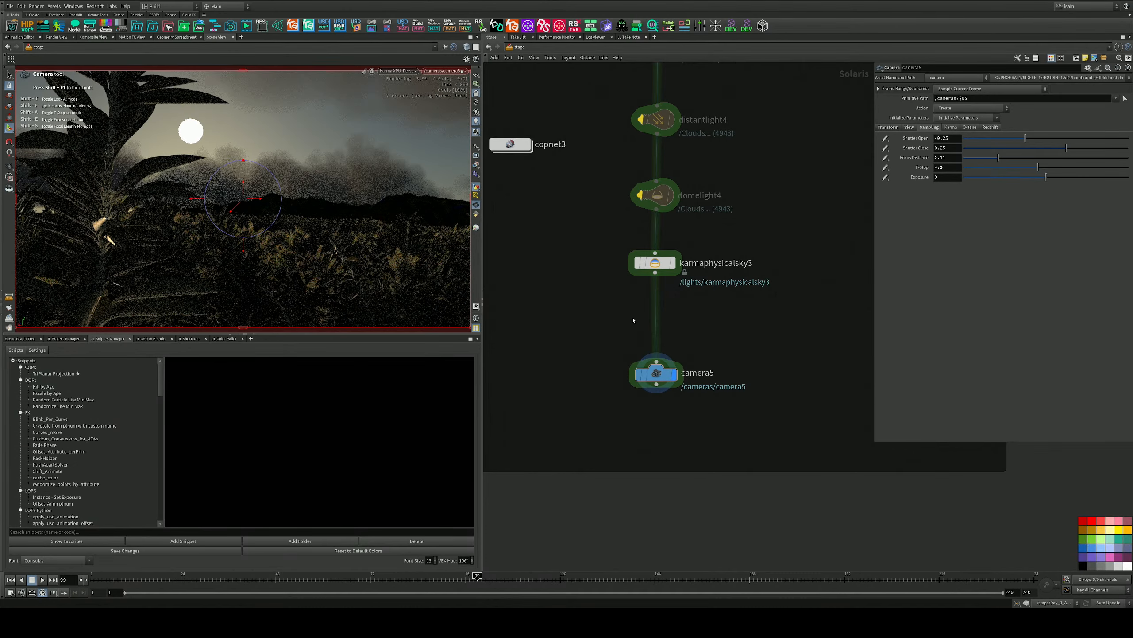
Set the Y rotation of the Clouds node to 85
click(694, 252)
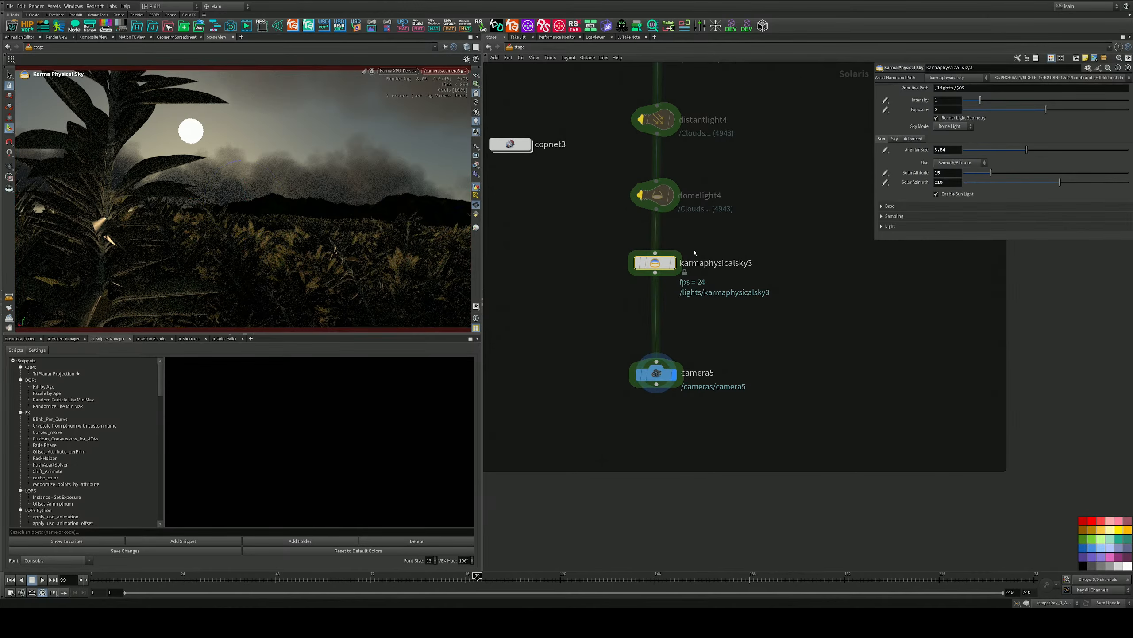
middle_drag(721, 198, 719, 283)
middle_drag(711, 229, 705, 376)
middle_drag(758, 187, 753, 388)
click(751, 204)
click(1011, 213)
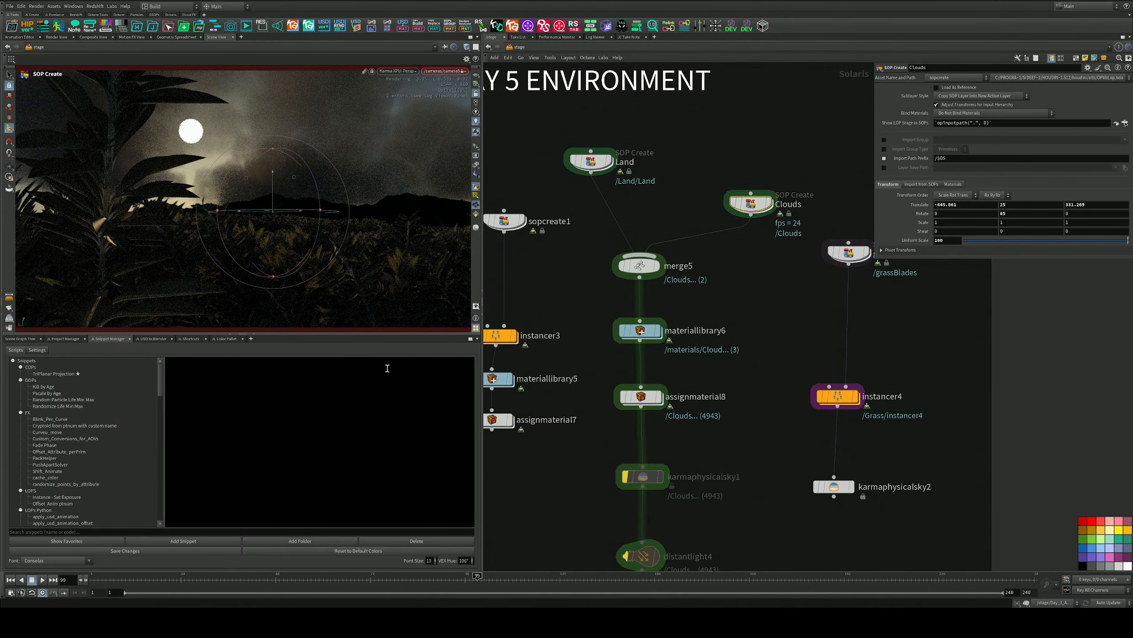
Lower the sun by setting the solar altitude of karmaphysicalsky3 to 7
middle_drag(743, 472, 747, 266)
middle_drag(731, 434, 747, 268)
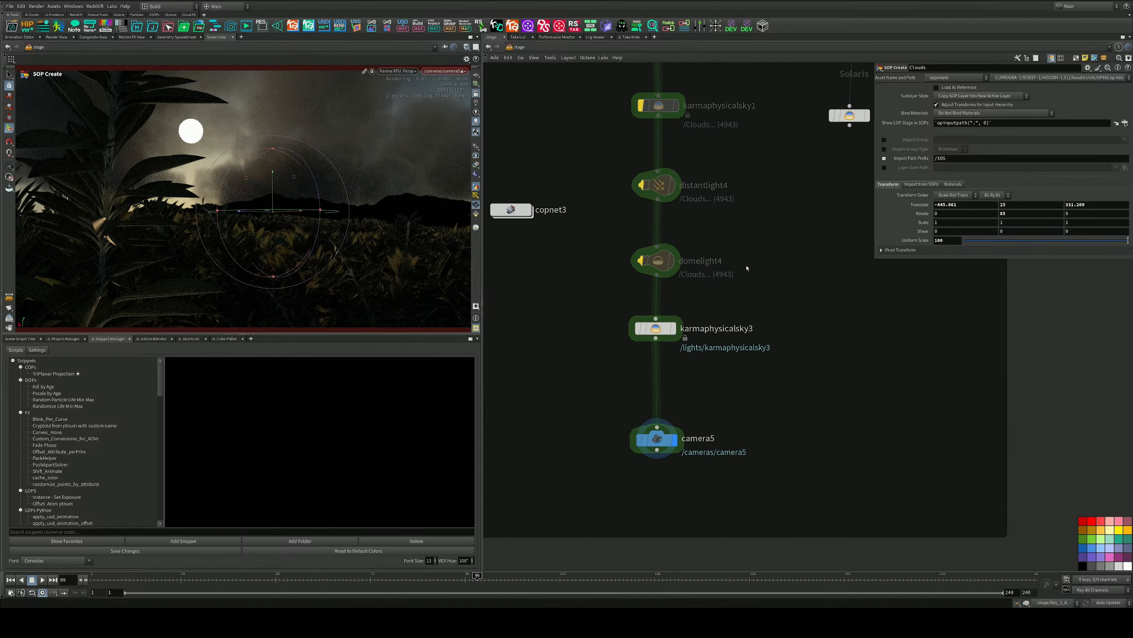
click(663, 329)
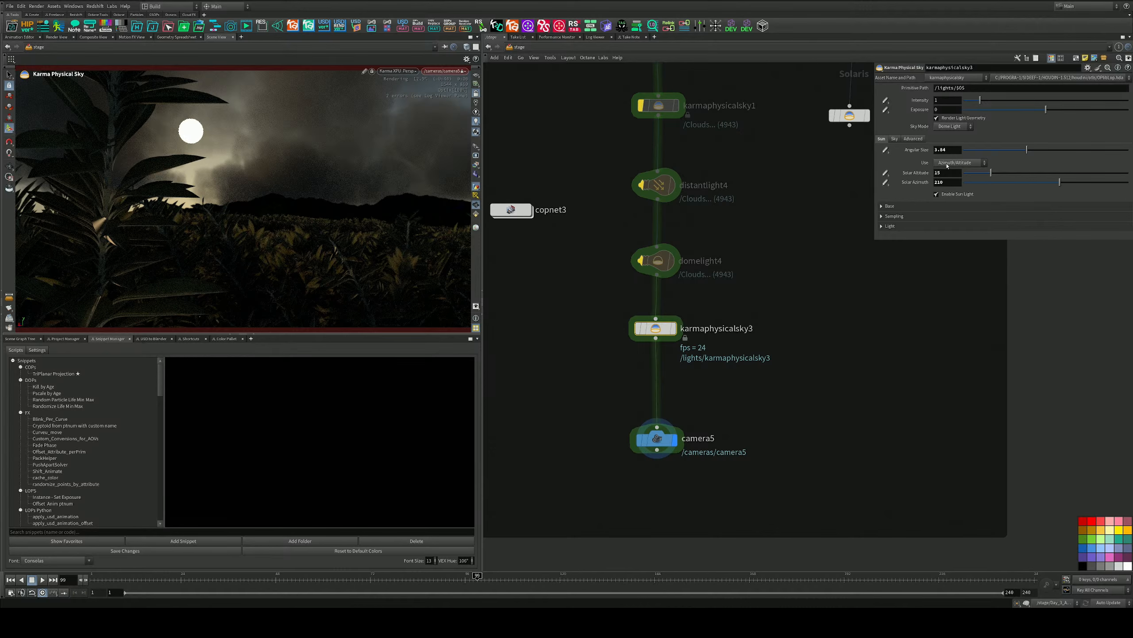
drag(944, 173, 930, 172)
text(7)
key(Return)
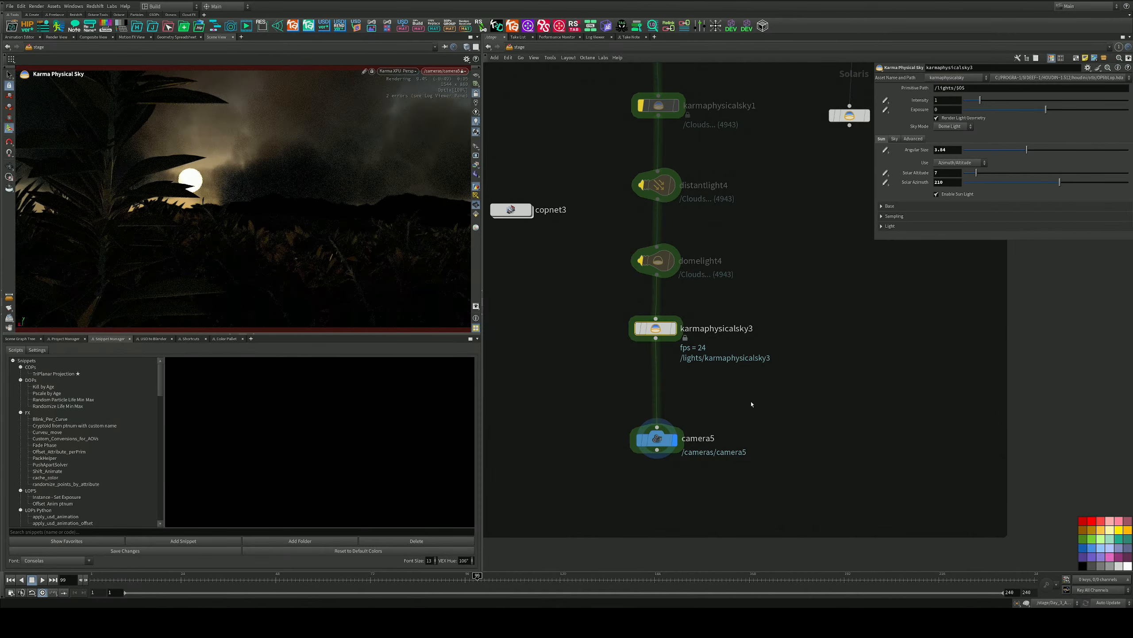
Raise the sampling exposure of camera5 to 1
middle_drag(740, 382, 735, 440)
drag(708, 446, 576, 533)
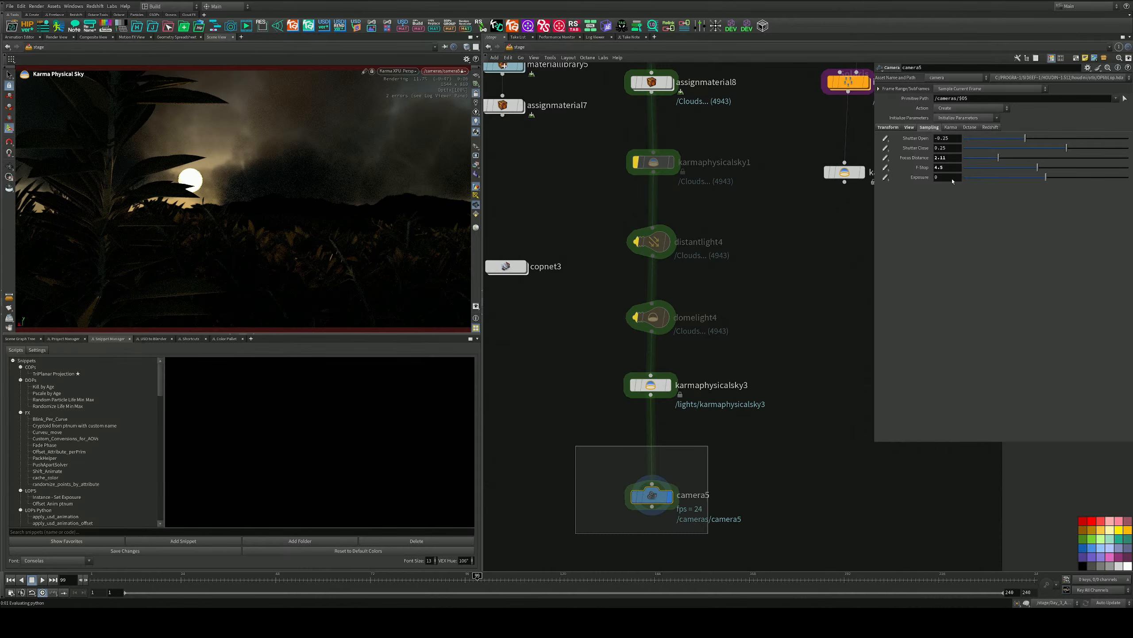
drag(953, 180, 818, 176)
key(Return)
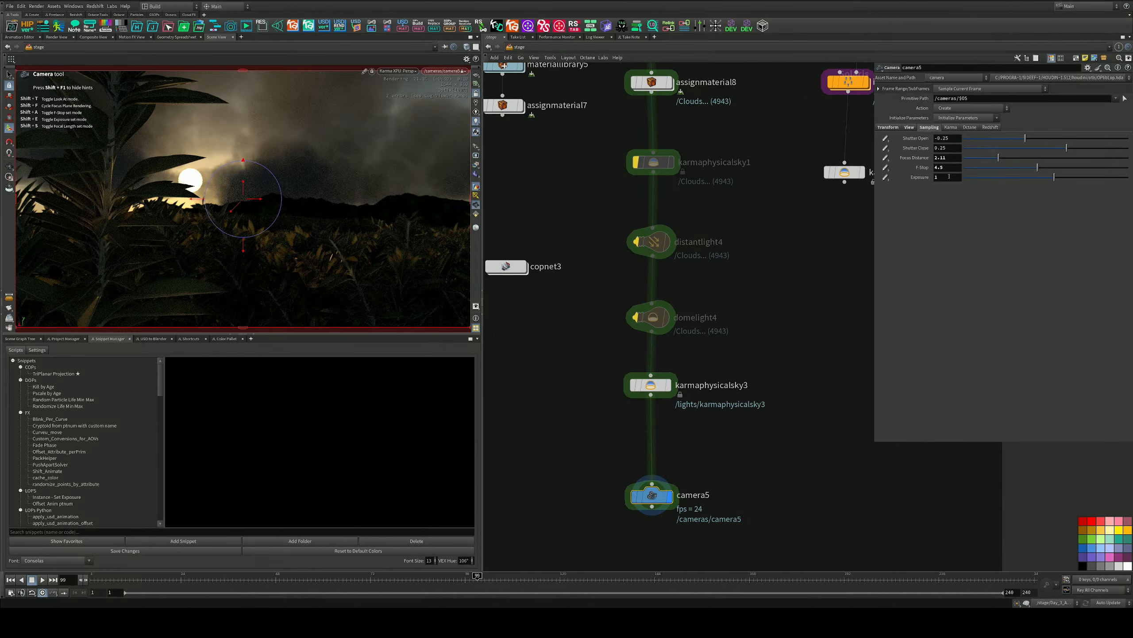
Increase the intensity of karmaphysicalsky3 to 2
drag(724, 342, 577, 454)
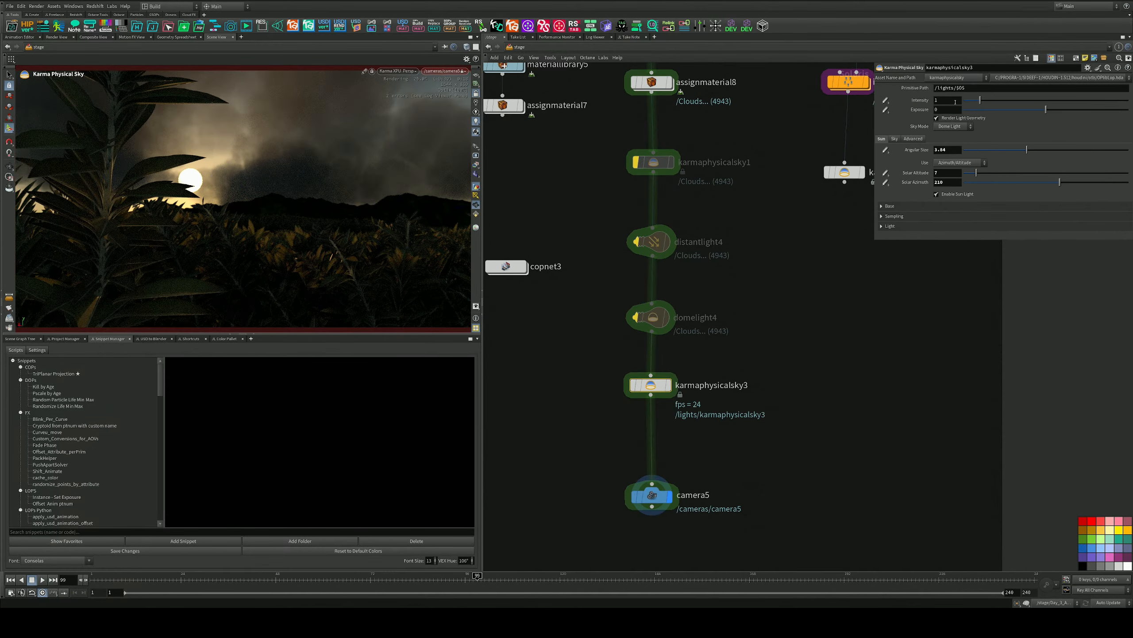
text(2)
key(Return)
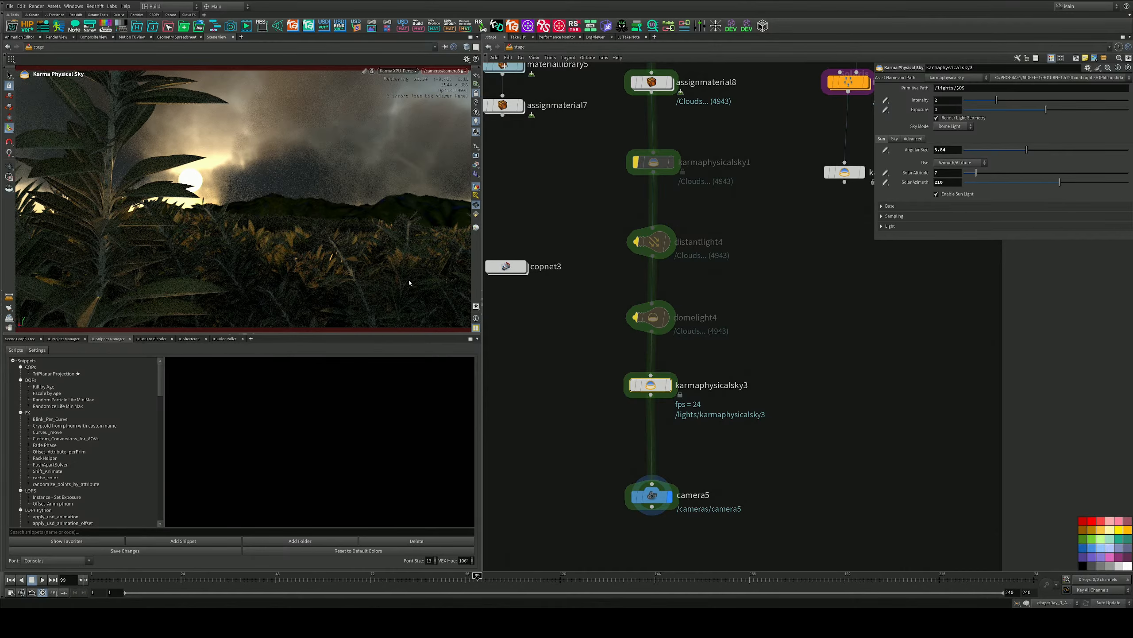
Try focal lengths of 24, 80 and 45 on camera5
drag(696, 463, 590, 535)
click(910, 128)
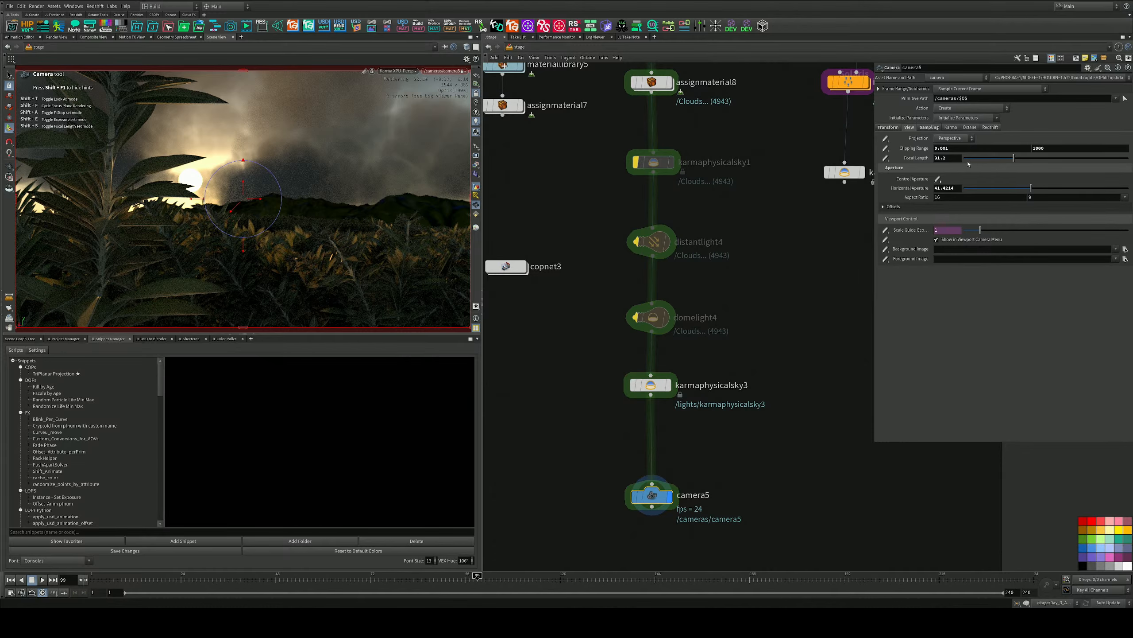
click(947, 158)
text(24)
key(Return)
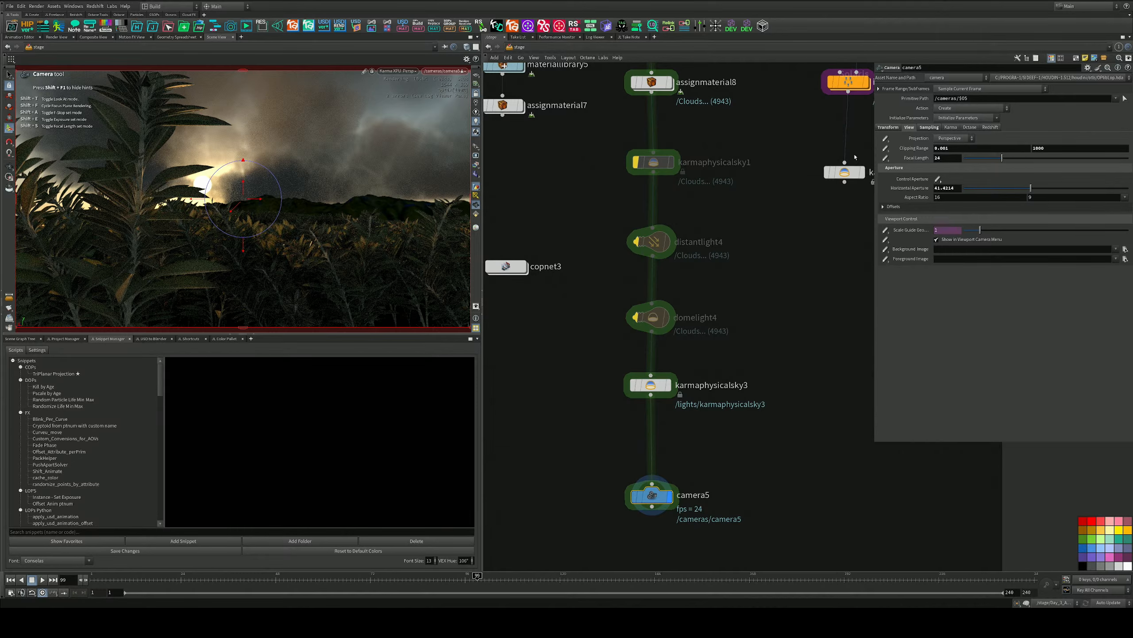
click(957, 156)
text(80)
key(Return)
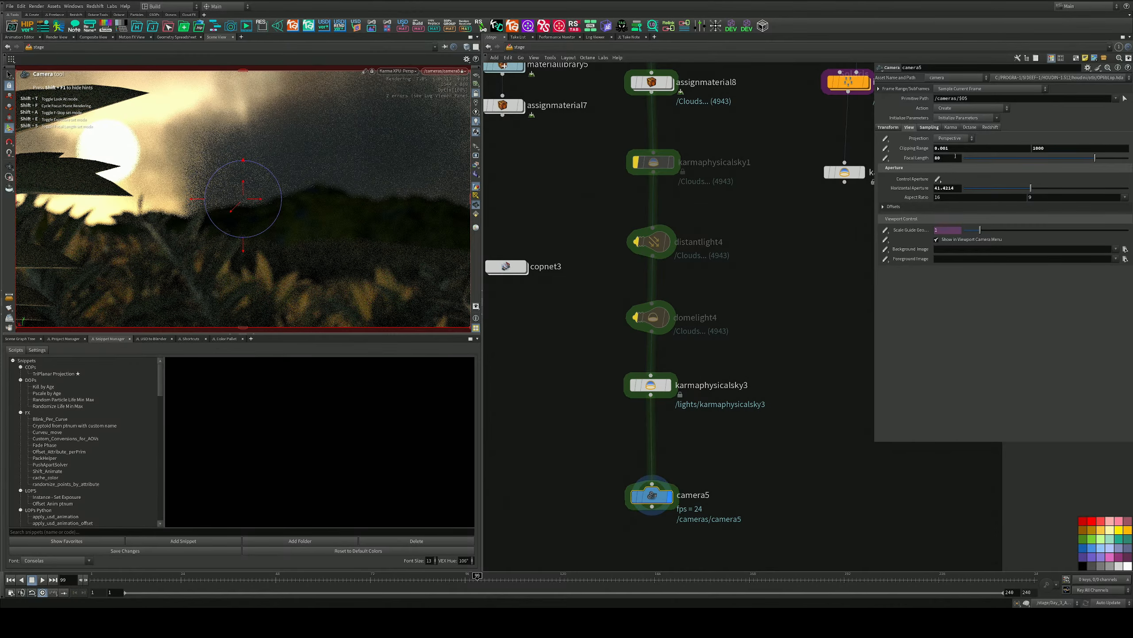
drag(955, 156, 910, 158)
text(45)
key(Return)
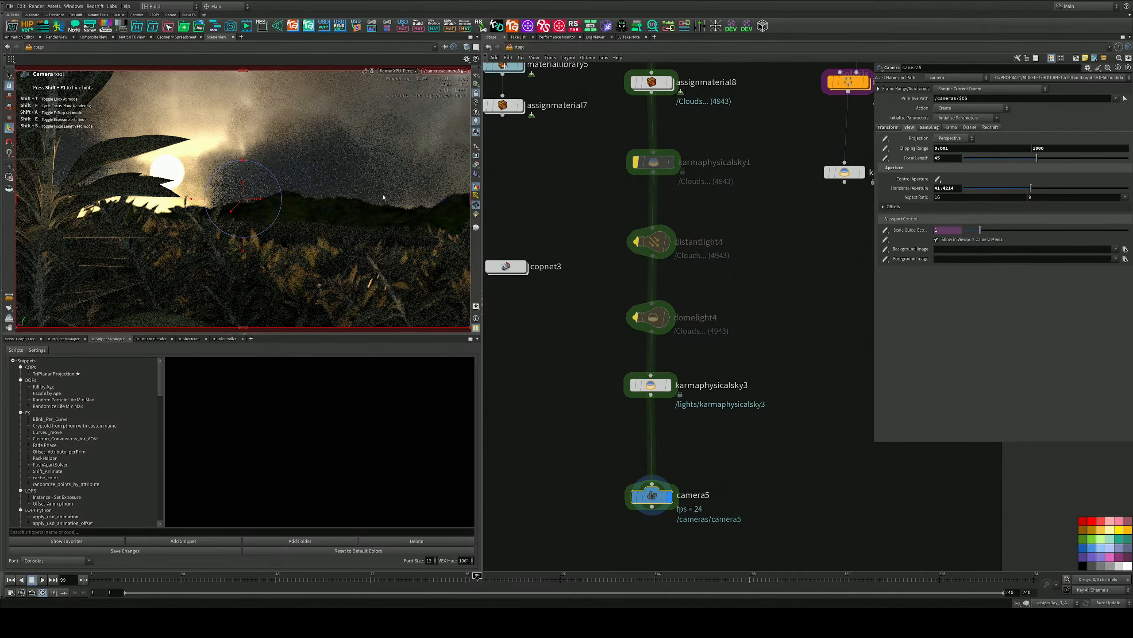
Set the focal length of camera5 to 30 and adjust the camera's distance from the plants
double_click(944, 158)
text(30)
key(Return)
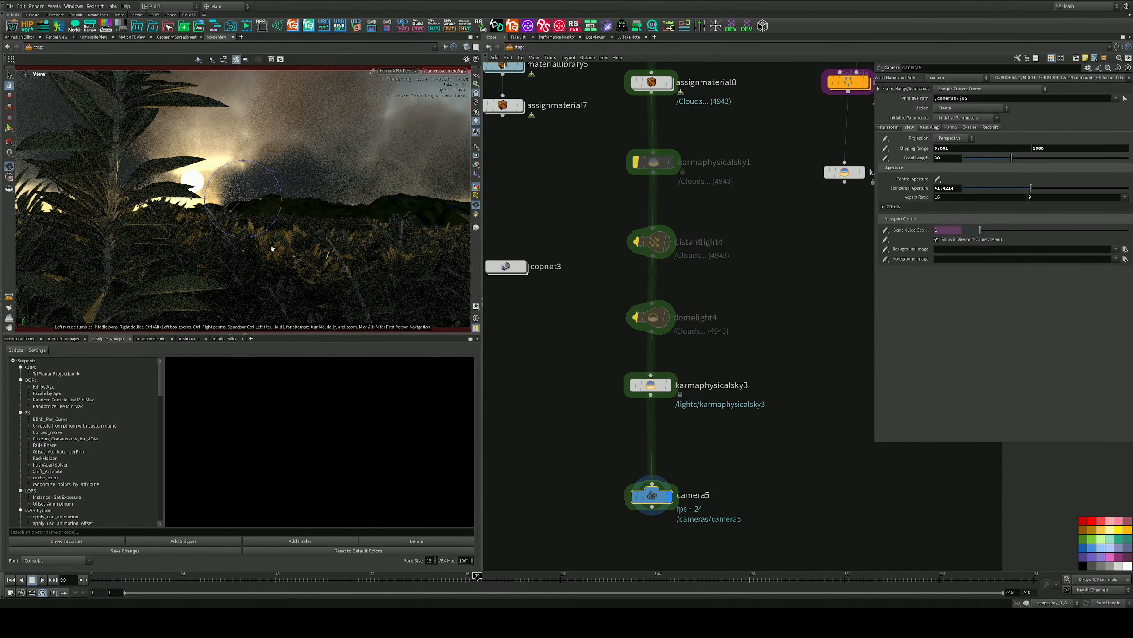
alt+right_drag(242, 242, 270, 249)
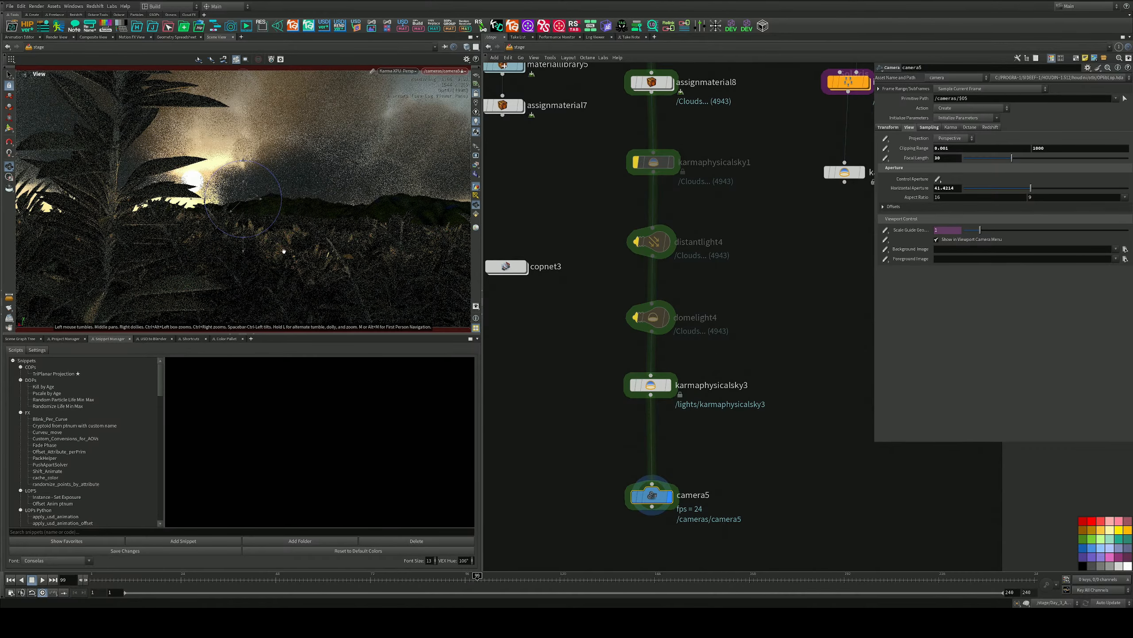
alt+right_drag(284, 251, 285, 254)
key(Escape)
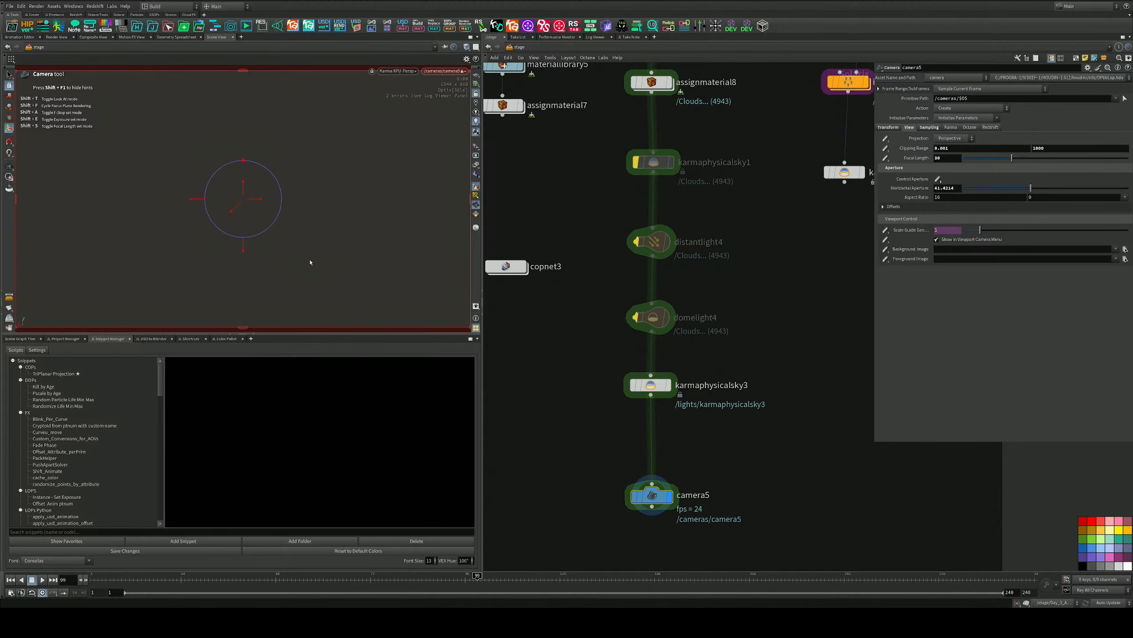
Switch the viewport renderer to Houdini VK
click(397, 70)
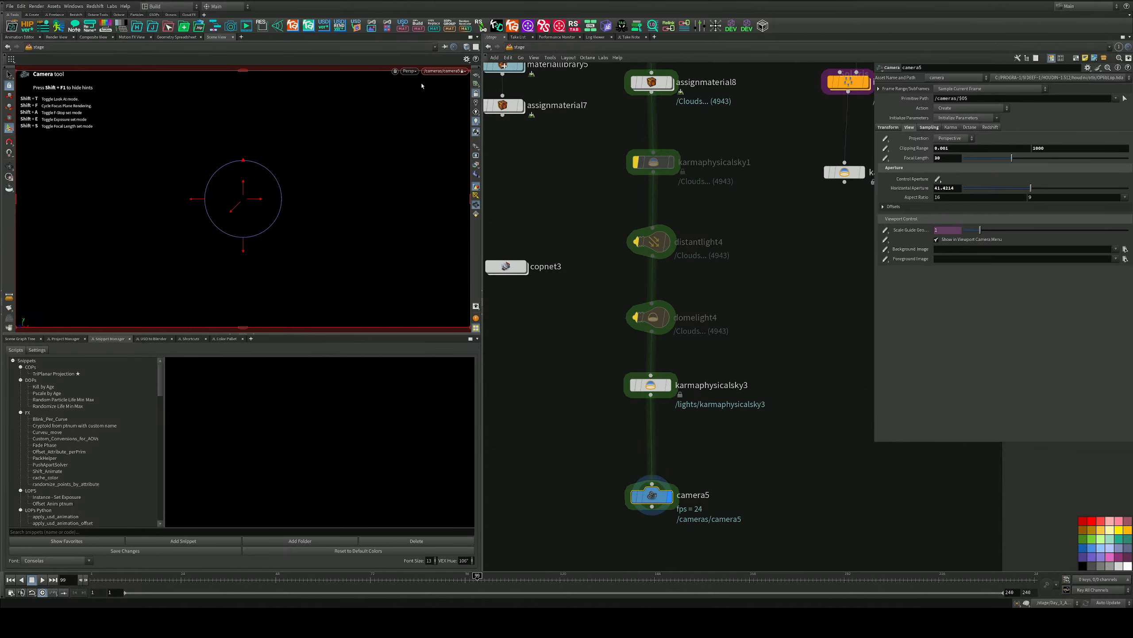
key(Escape)
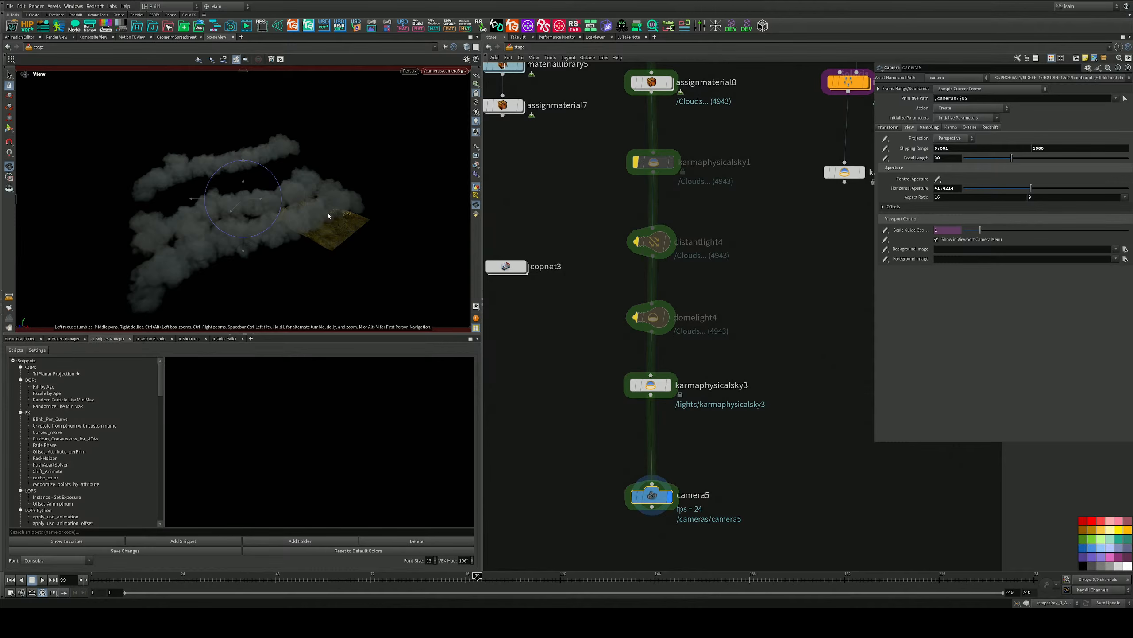
middle_drag(299, 207, 297, 205)
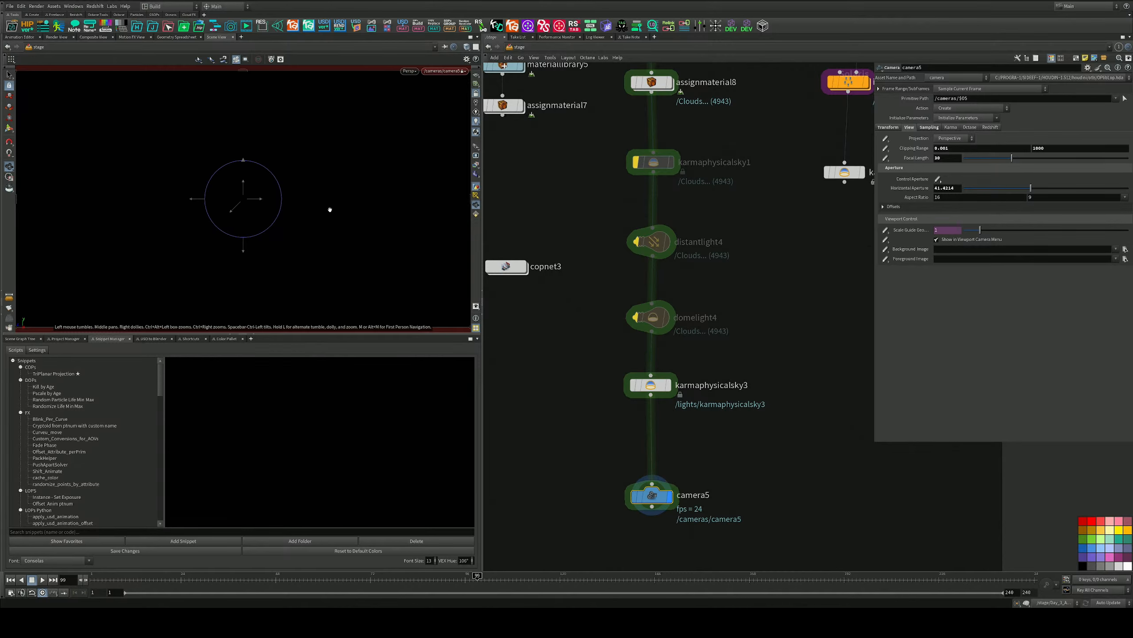
click(411, 72)
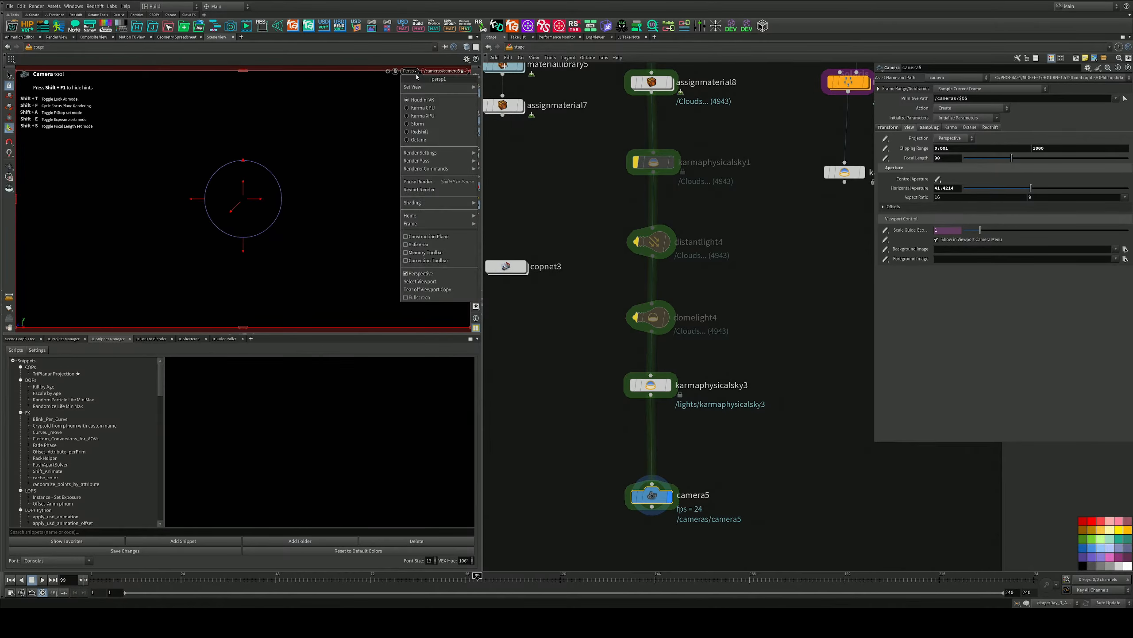
click(421, 102)
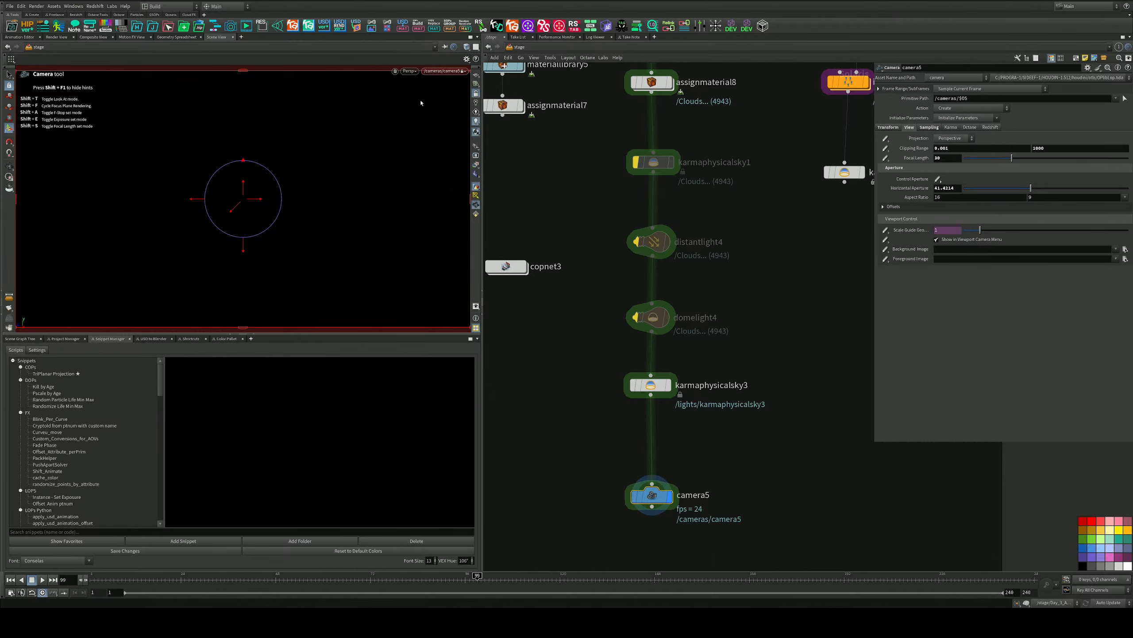
Display only the Land node's output and frame the terrain in the viewport
scroll(588, 278, down, 4)
middle_drag(619, 221, 630, 345)
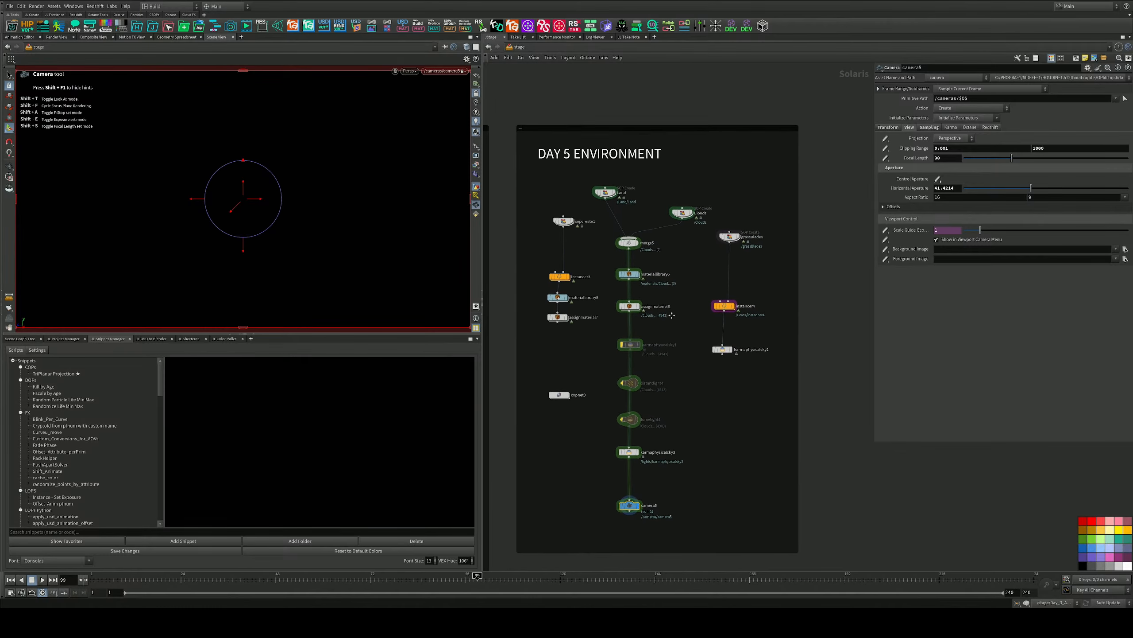
scroll(616, 204, up, 3)
scroll(616, 199, up, 3)
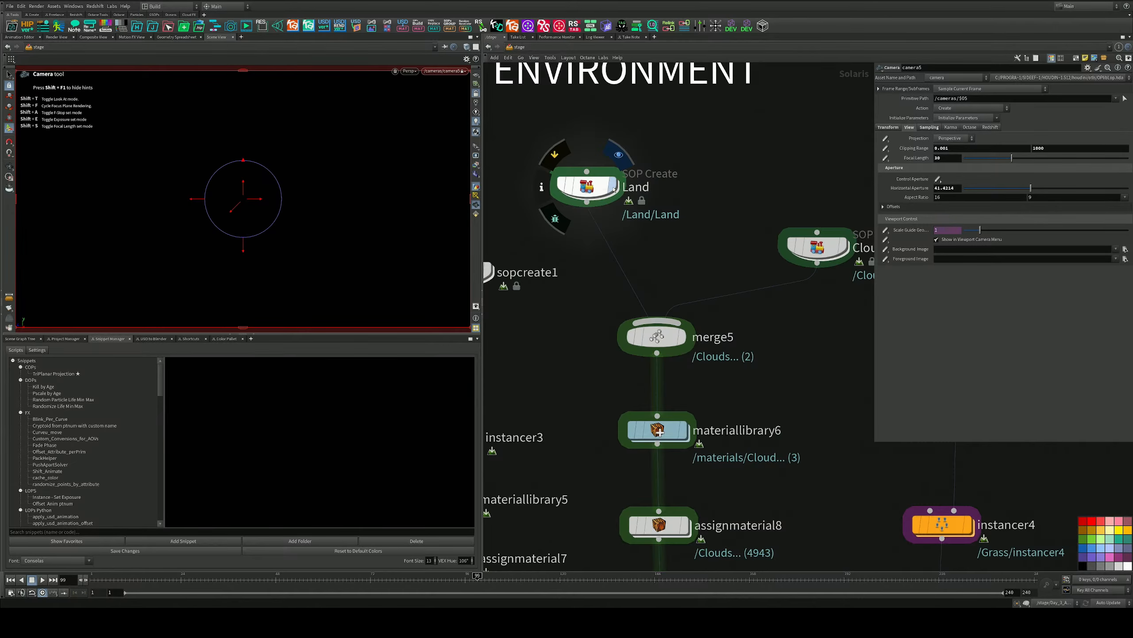
key(r)
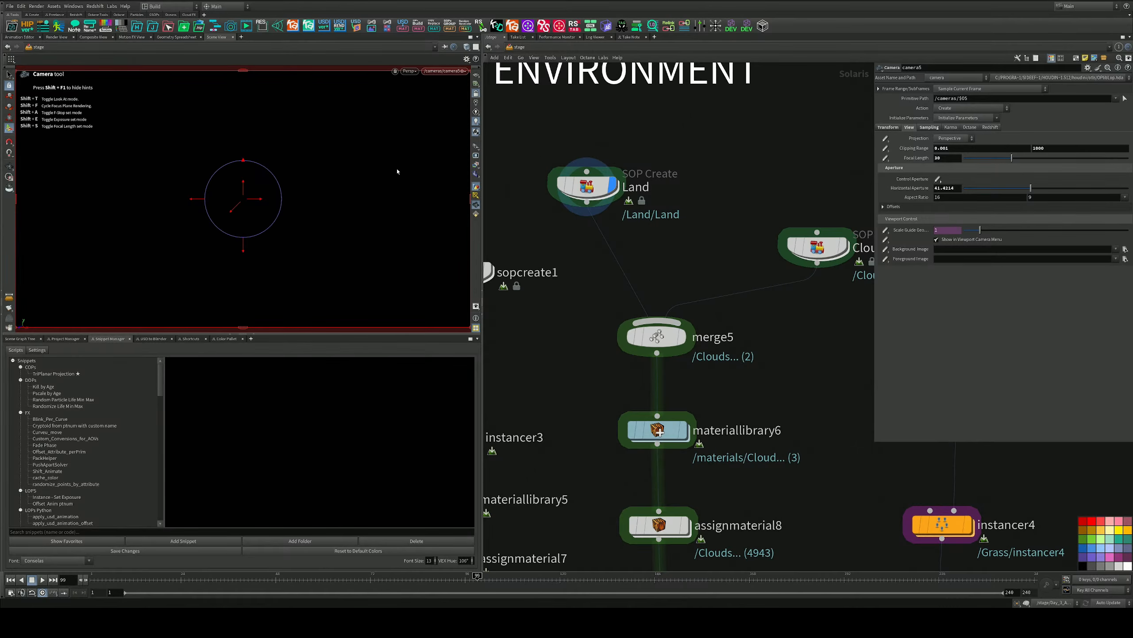
key(space+g)
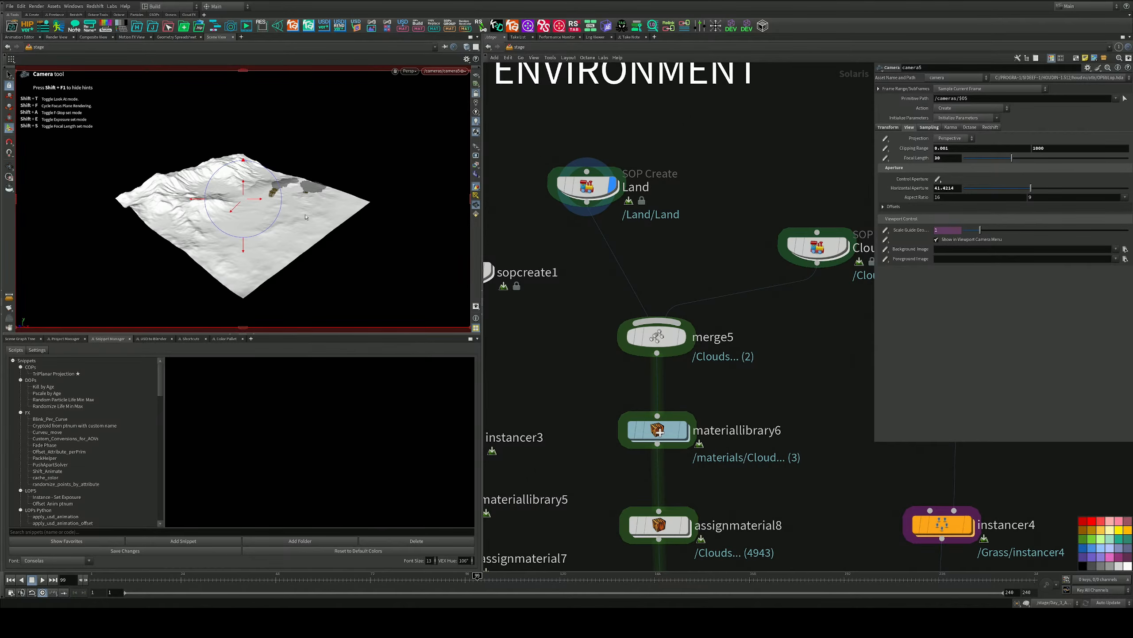
Reframe the view low among the foreground plants, with the mountain range behind them on the horizon
alt+drag(327, 201, 253, 213)
right_drag(356, 212, 441, 236)
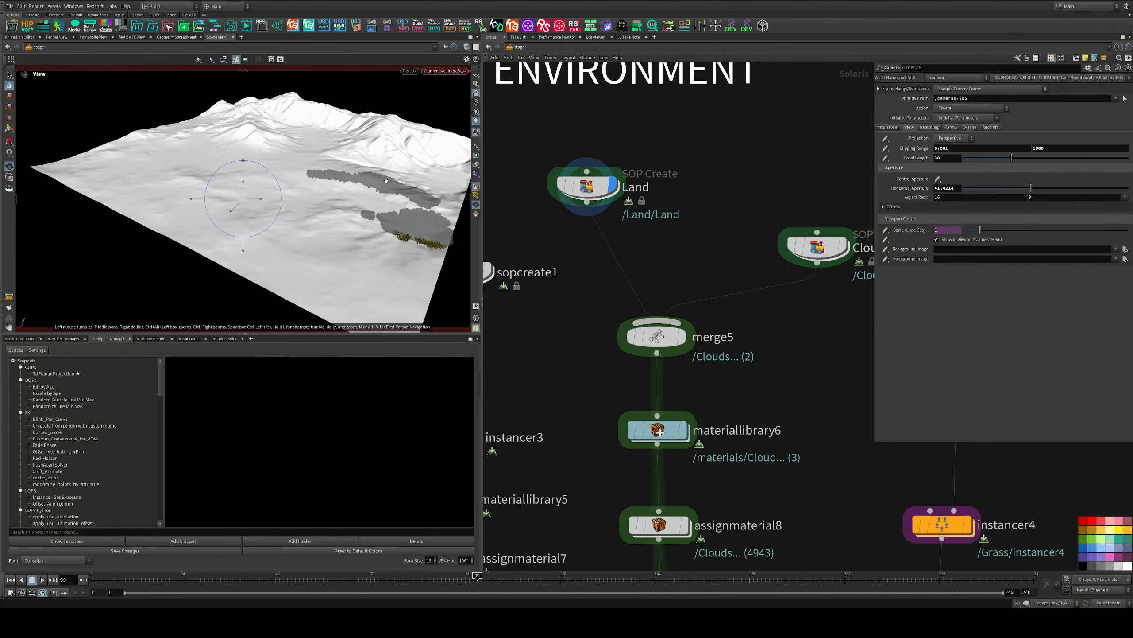
middle_drag(441, 237, 244, 248)
right_drag(244, 248, 225, 272)
middle_drag(225, 271, 232, 280)
drag(231, 281, 273, 266)
right_drag(273, 266, 379, 219)
middle_drag(236, 271, 233, 258)
drag(227, 251, 229, 237)
right_drag(226, 250, 240, 243)
middle_drag(239, 244, 283, 276)
drag(284, 276, 279, 271)
right_drag(278, 271, 292, 271)
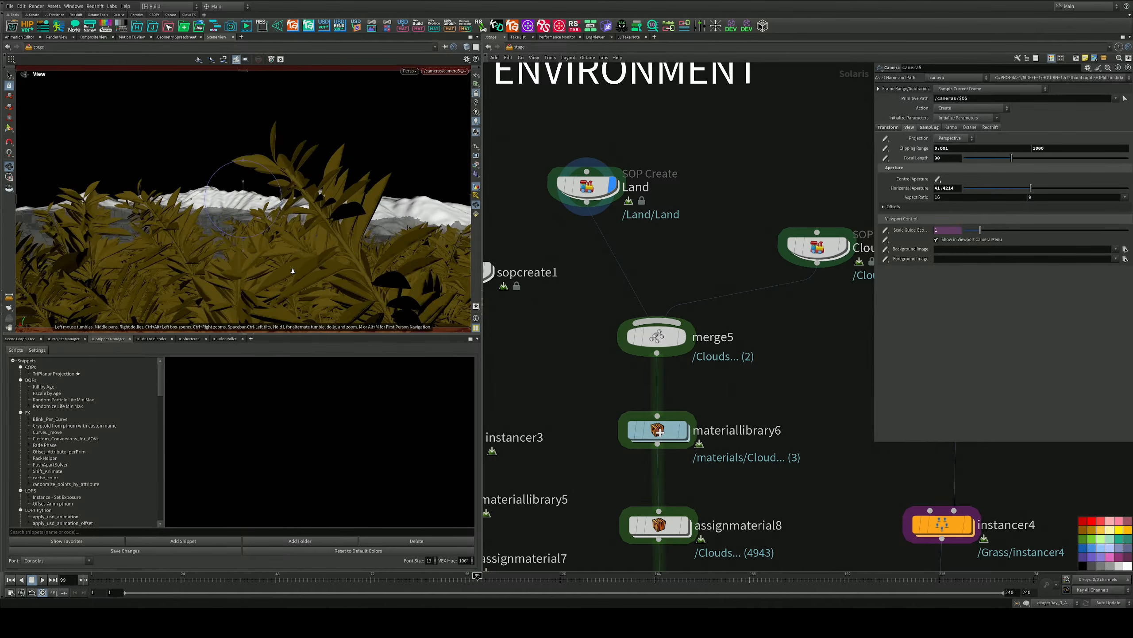
middle_drag(294, 272, 327, 269)
drag(332, 271, 333, 272)
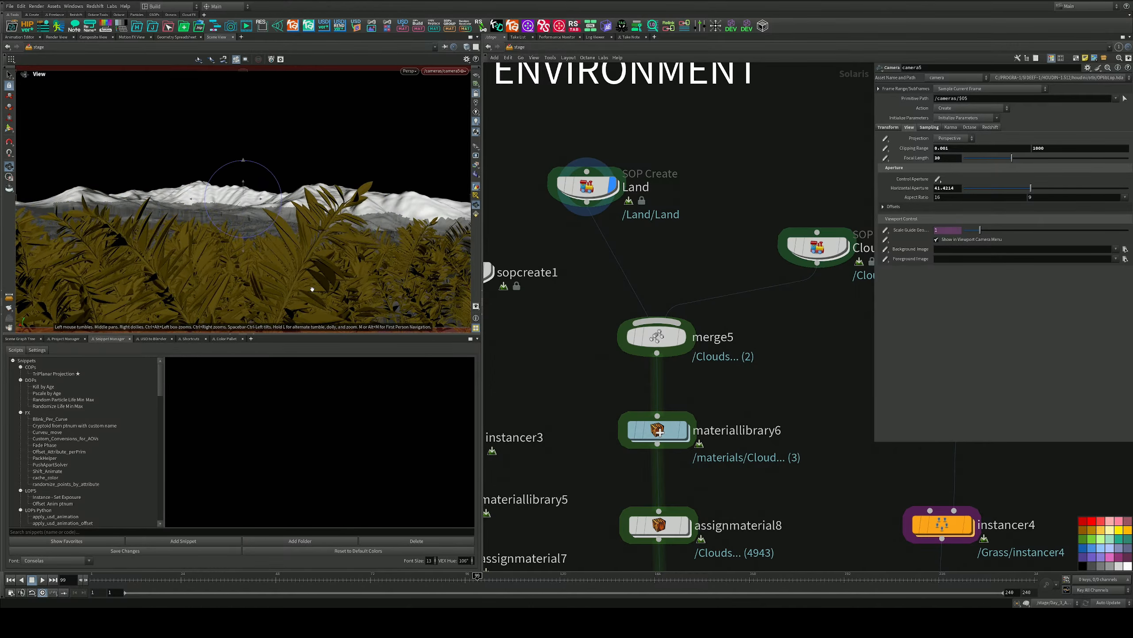
mouse_move(312, 289)
mouse_down()
mouse_move(299, 302)
mouse_move(304, 287)
mouse_up()
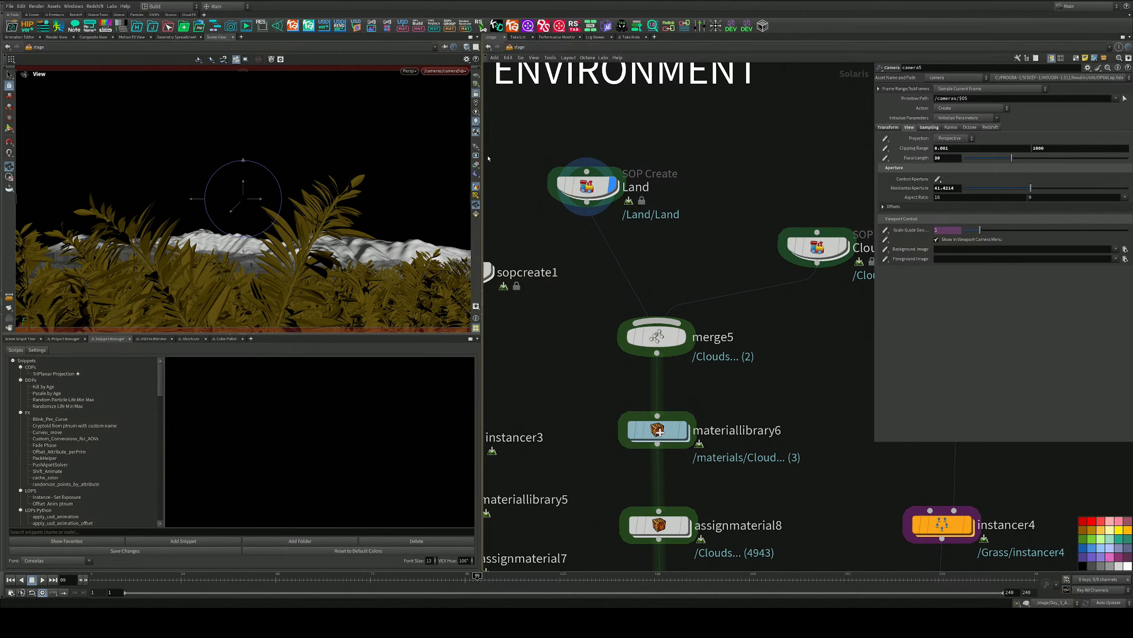
Display the camera5 node's output again and switch the viewport renderer to Karma XPU, then to Karma CPU
key(f)
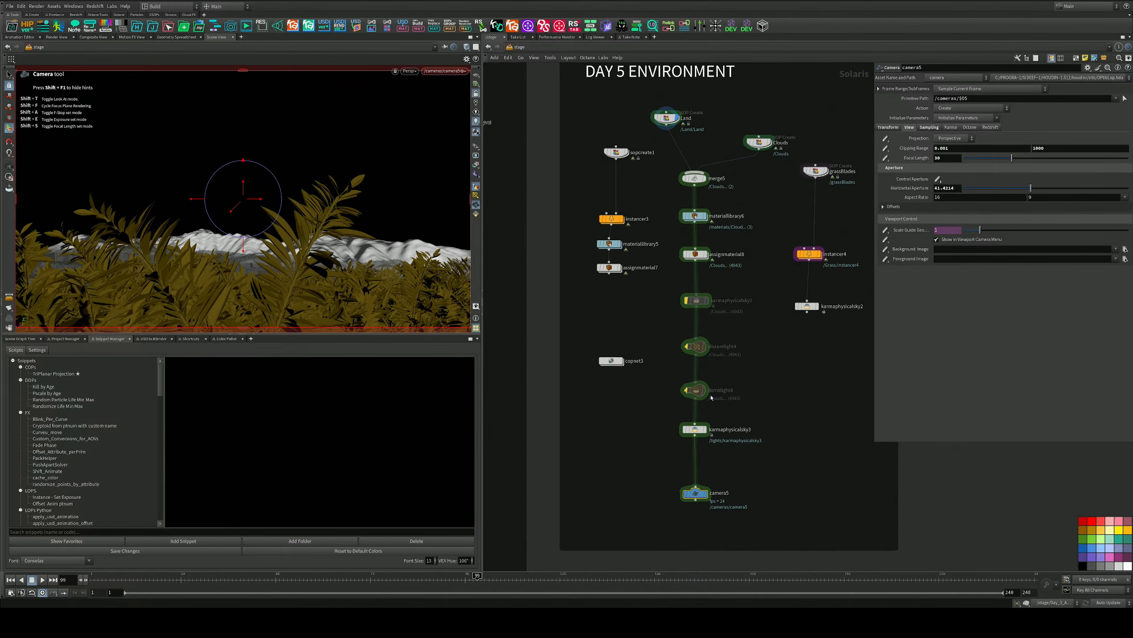
mouse_move(721, 340)
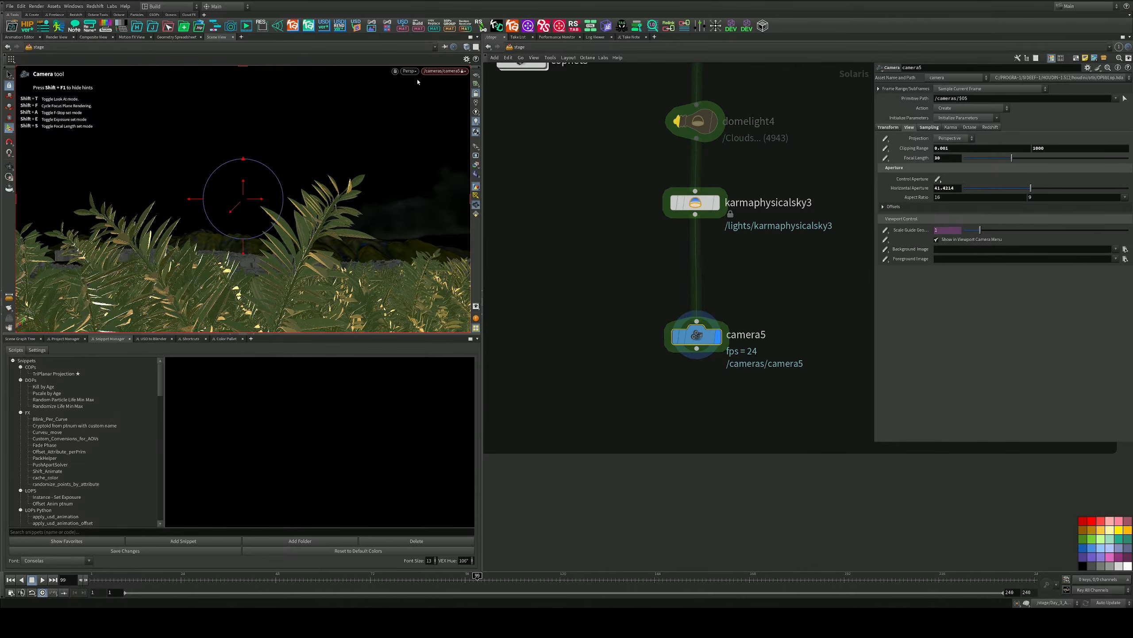
click(411, 71)
click(417, 114)
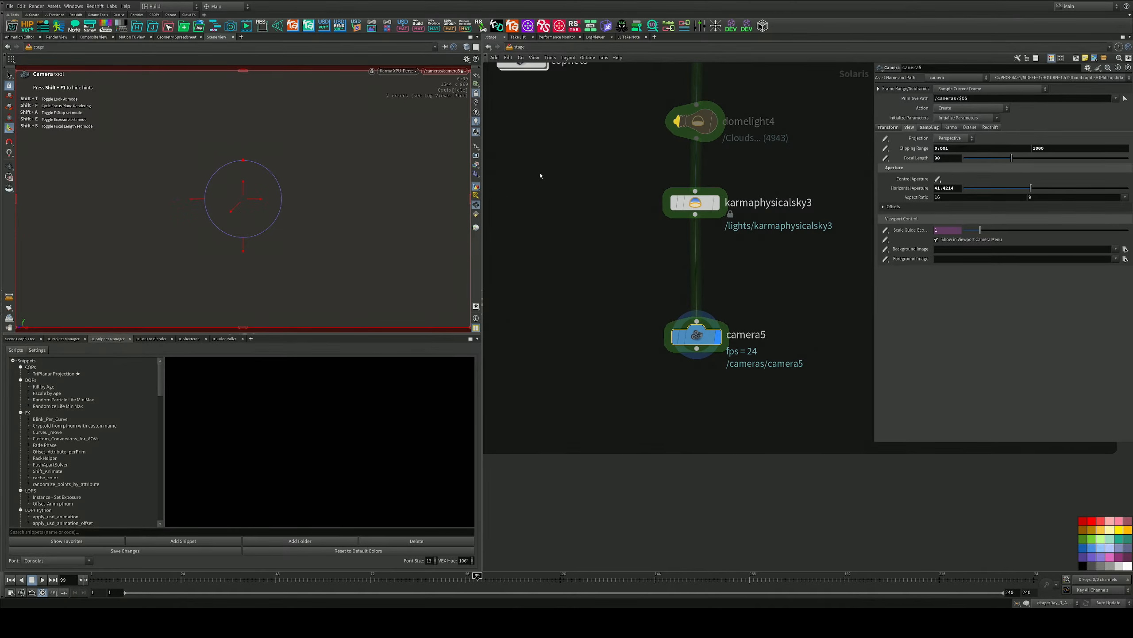
click(408, 72)
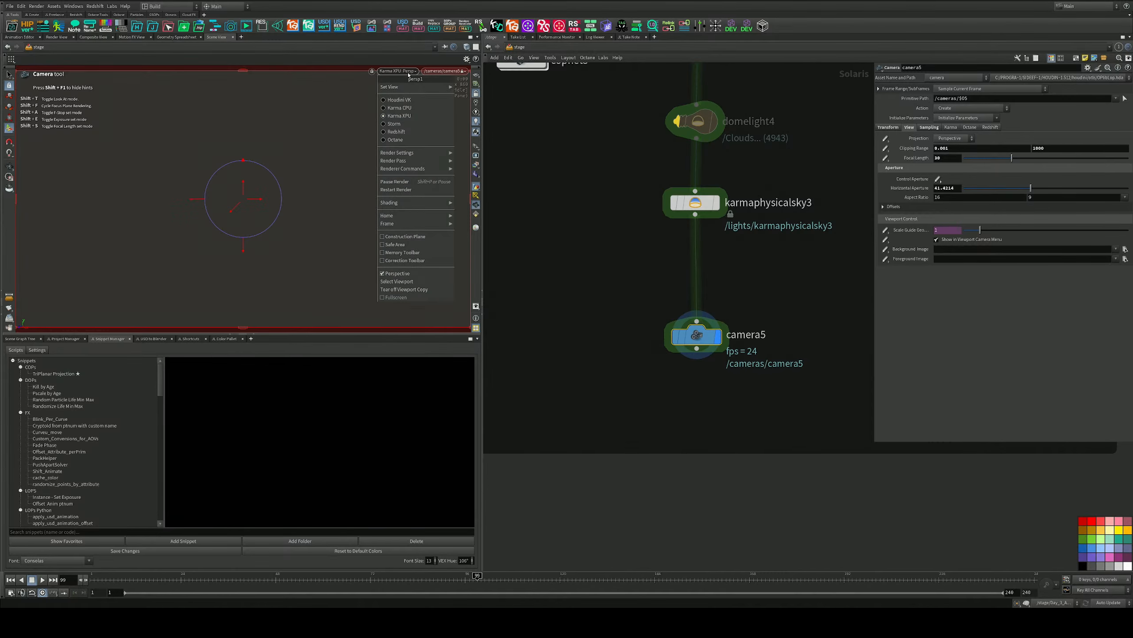
click(403, 108)
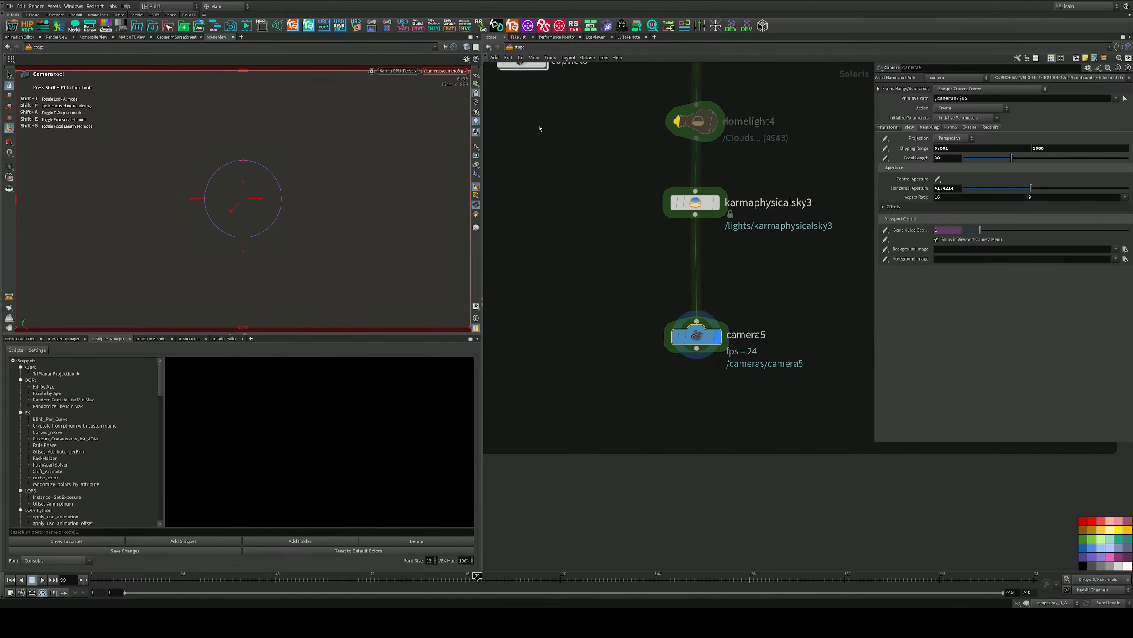
Switch to the browser, reload the SideFX Day 5 Environment forum thread and look through its first posts
key(alt+Tab)
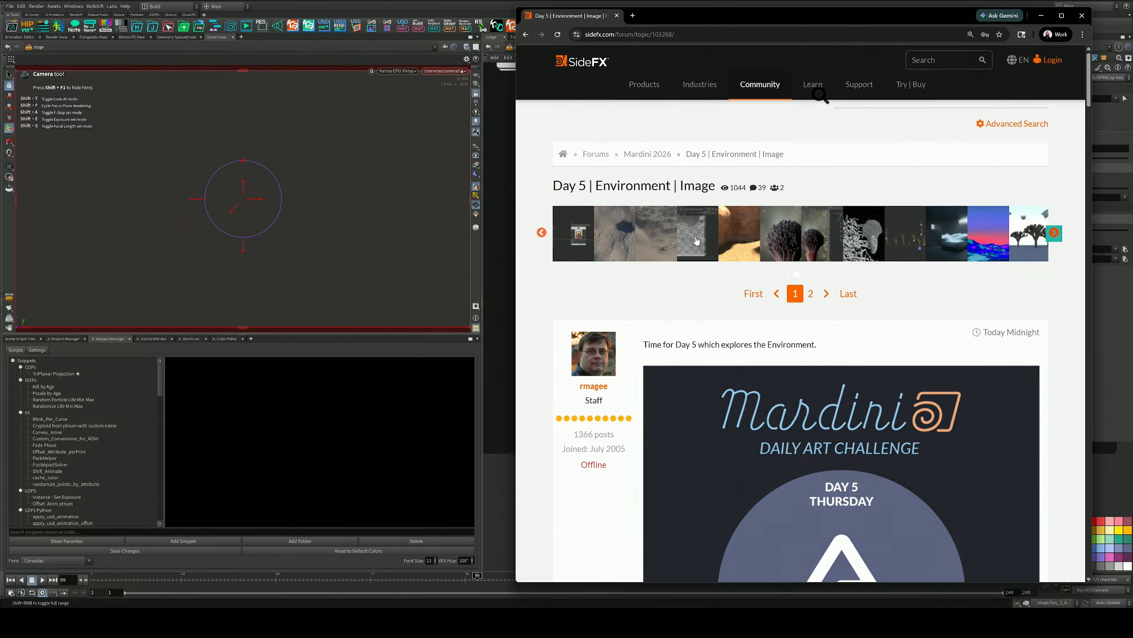
scroll(782, 320, down, 6)
scroll(781, 319, down, 6)
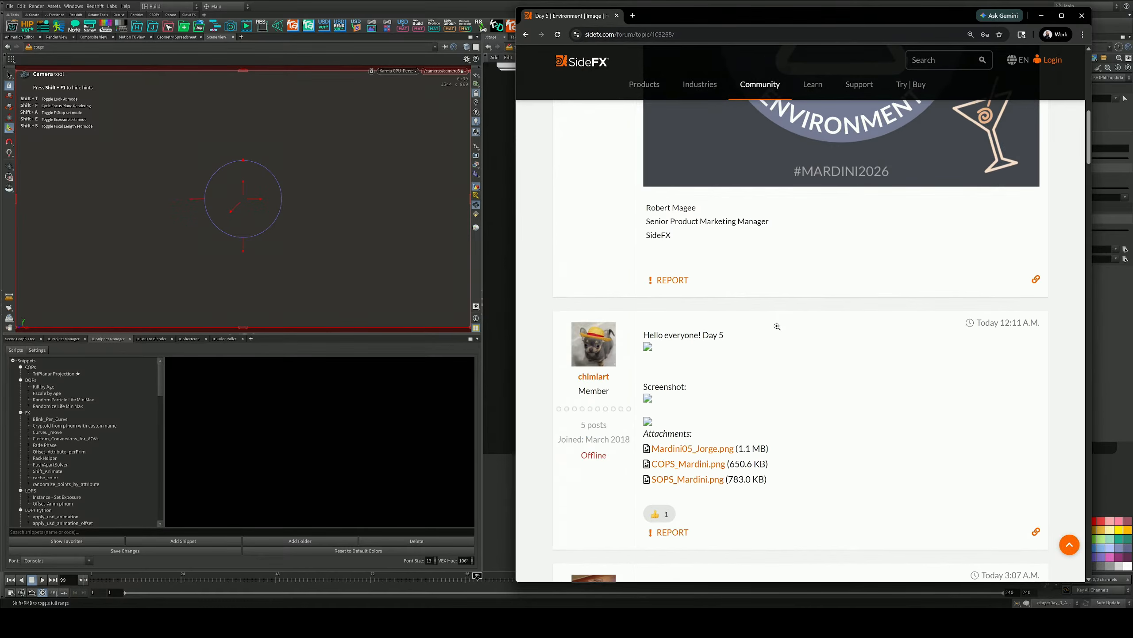
scroll(777, 324, up, 7)
click(558, 36)
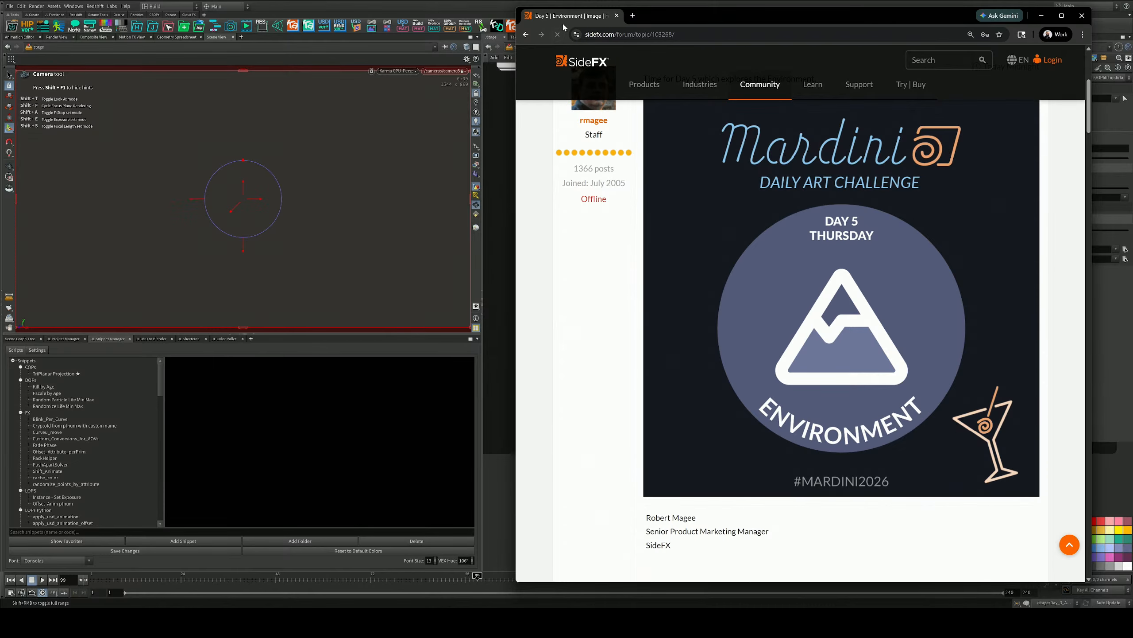
mouse_move(644, 85)
scroll(674, 161, down, 8)
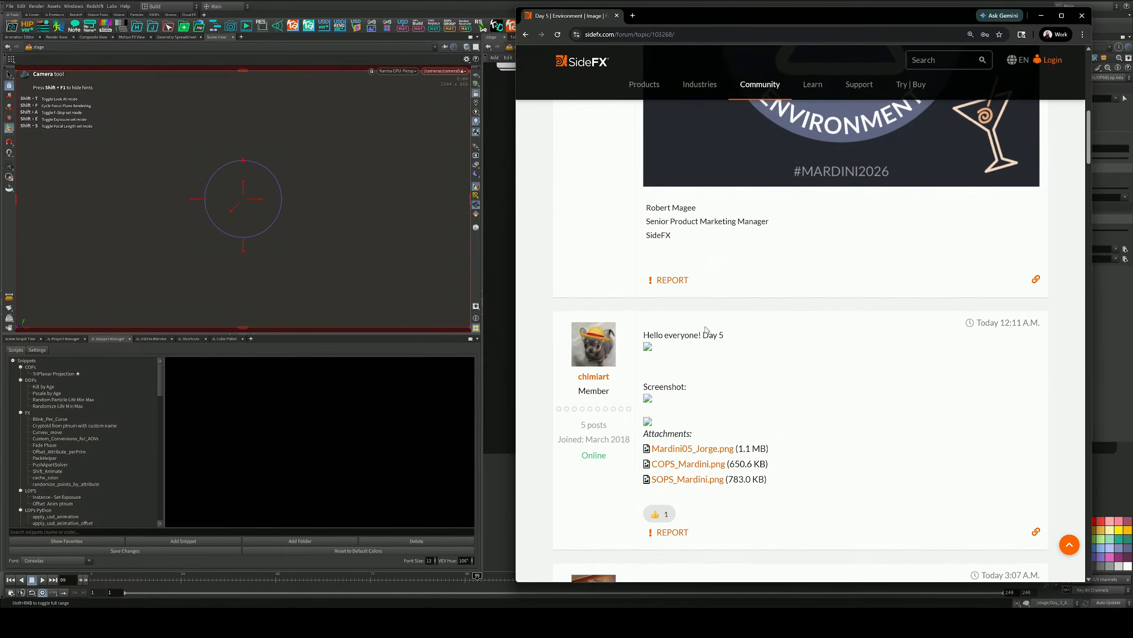
scroll(703, 322, up, 10)
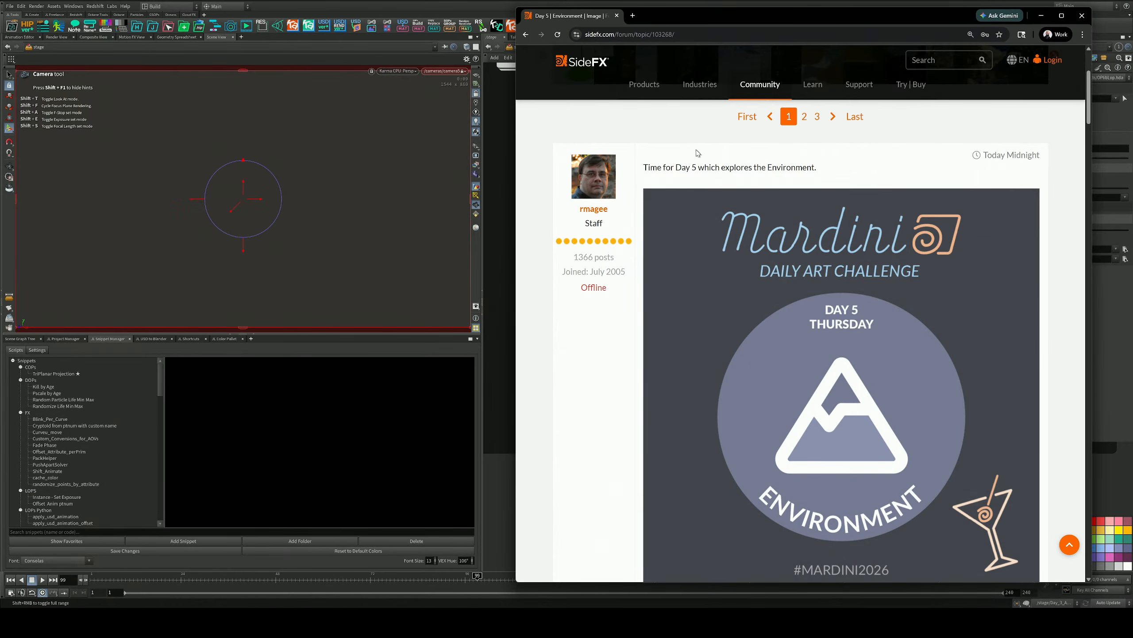
Open the same SideFX forum thread in a second browser and check the first image in the first reply
click(687, 34)
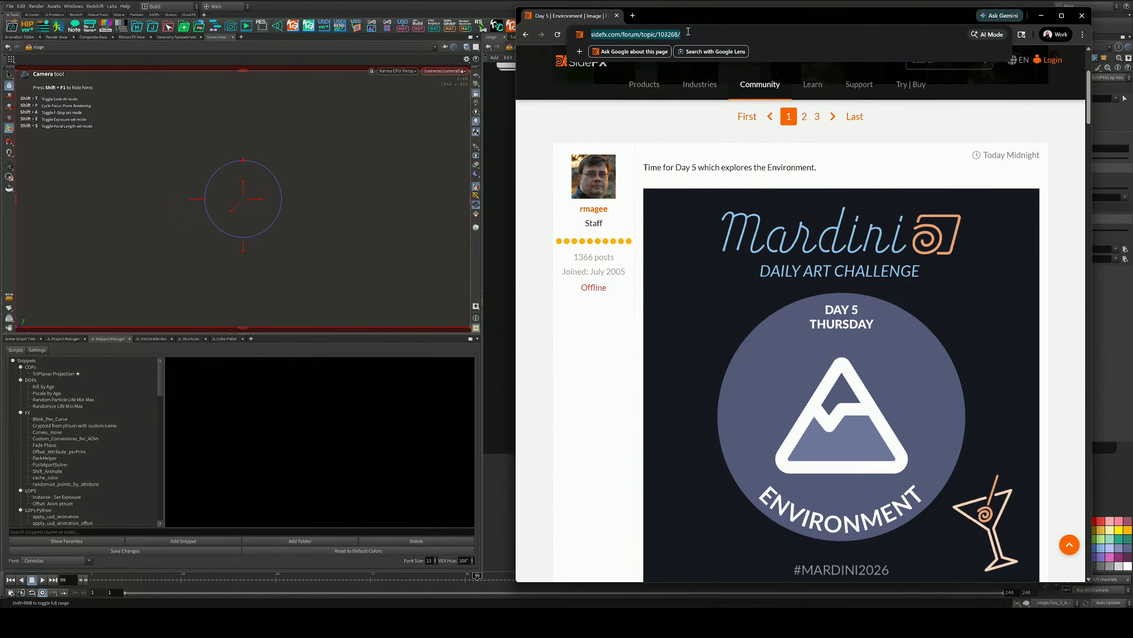
click(141, 186)
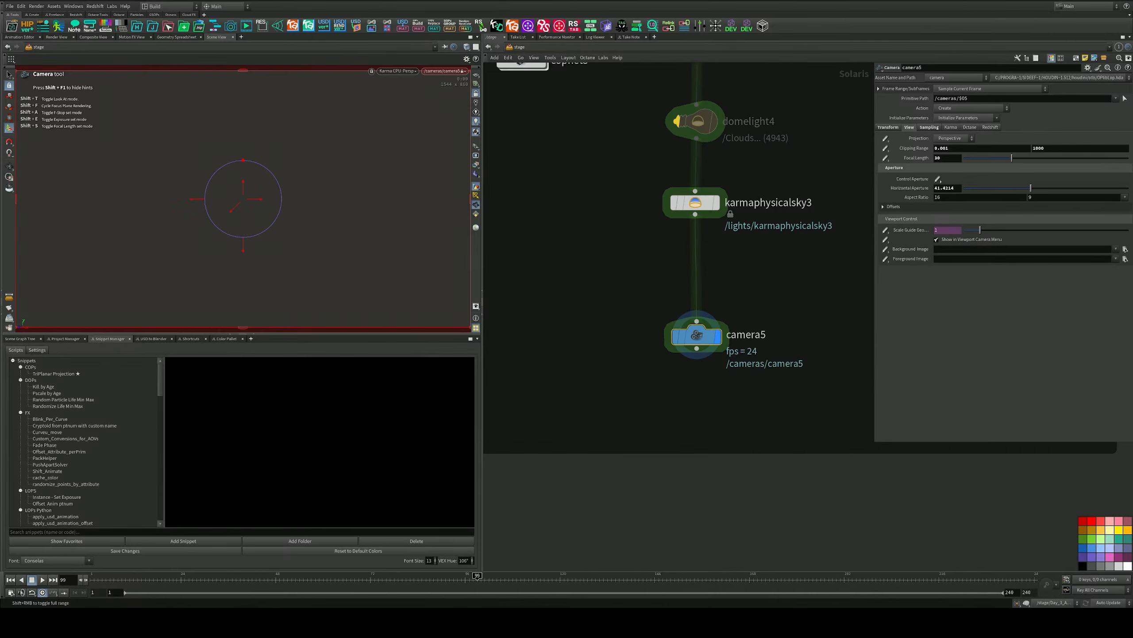
drag(0, 89, 654, 31)
scroll(690, 249, down, 5)
scroll(690, 249, down, 5)
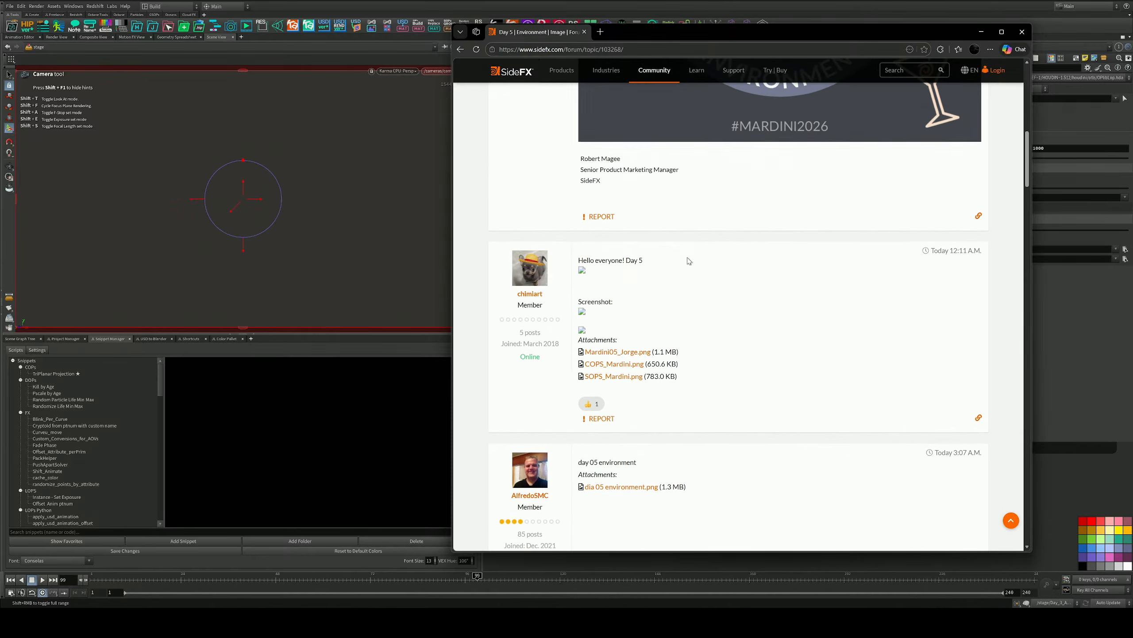
click(581, 269)
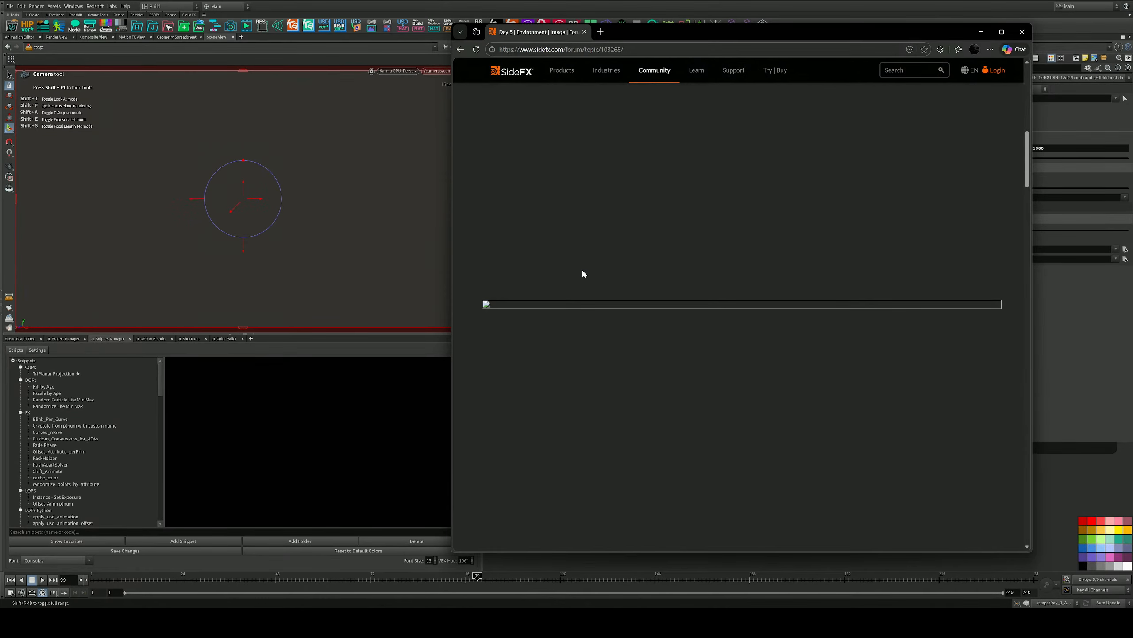
click(576, 216)
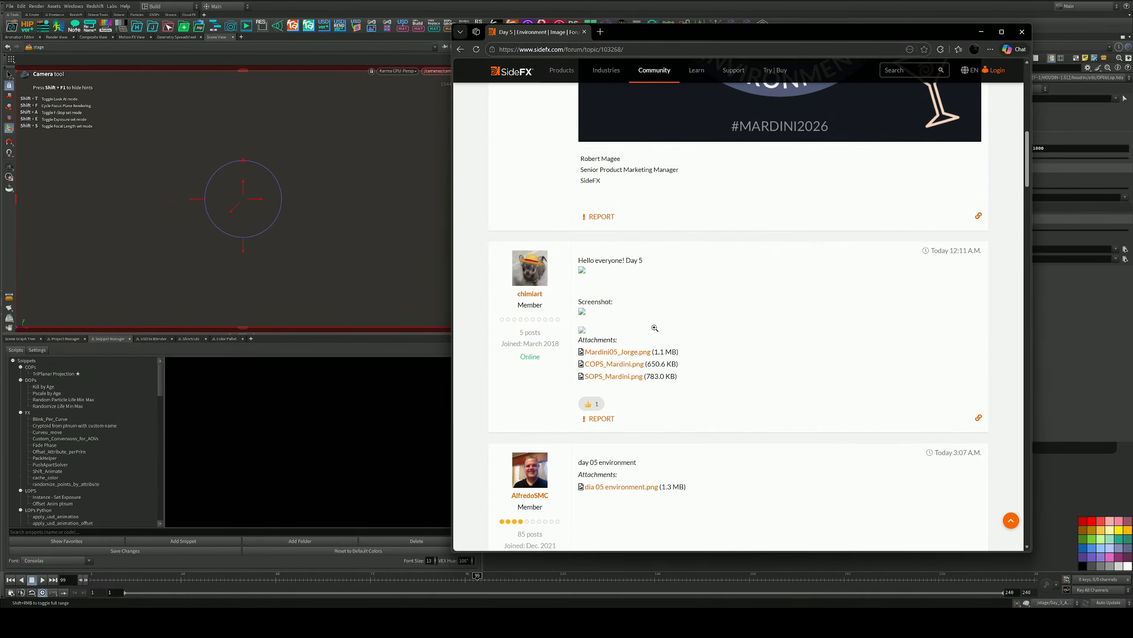
Look through the replies and their attachments on the Day 5 Environment thread's first page
scroll(638, 288, down, 4)
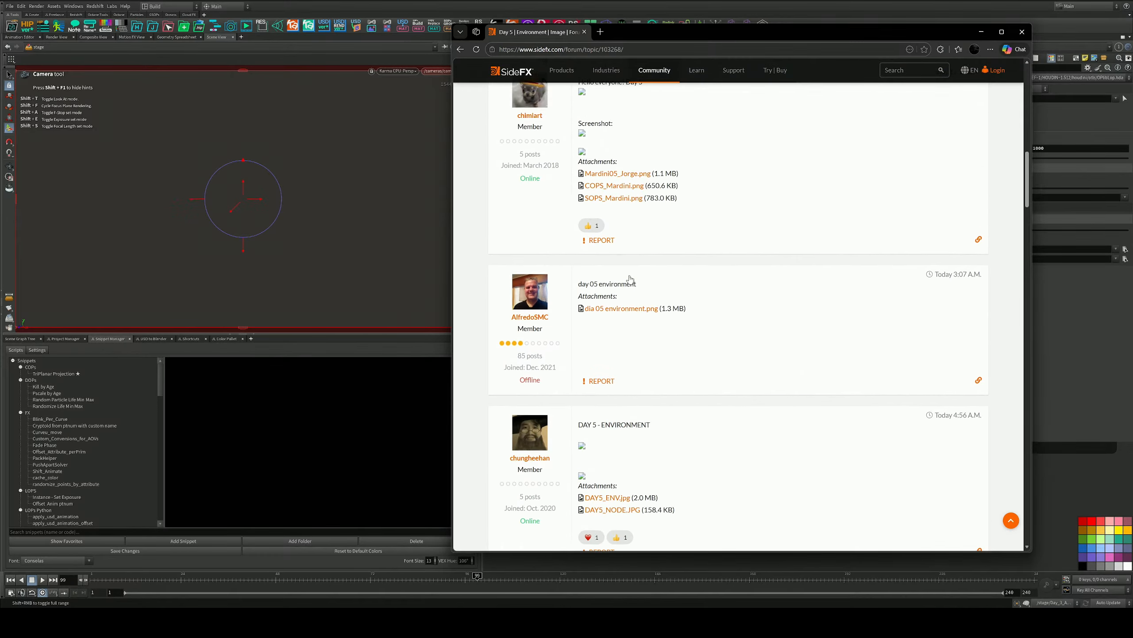
scroll(630, 279, up, 6)
scroll(631, 280, down, 6)
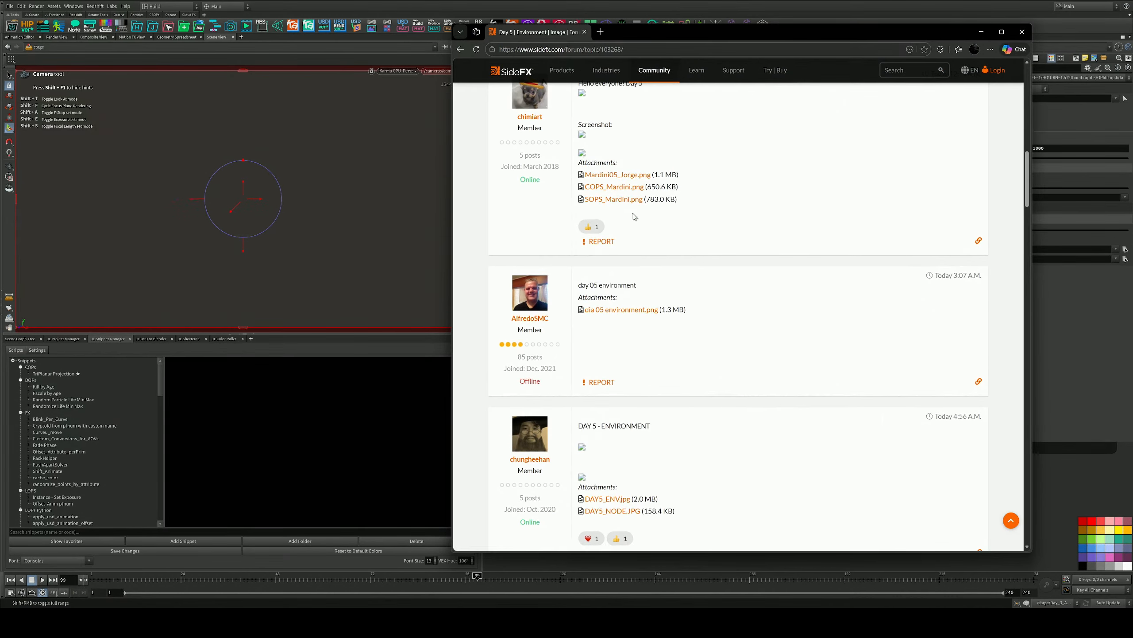
click(627, 50)
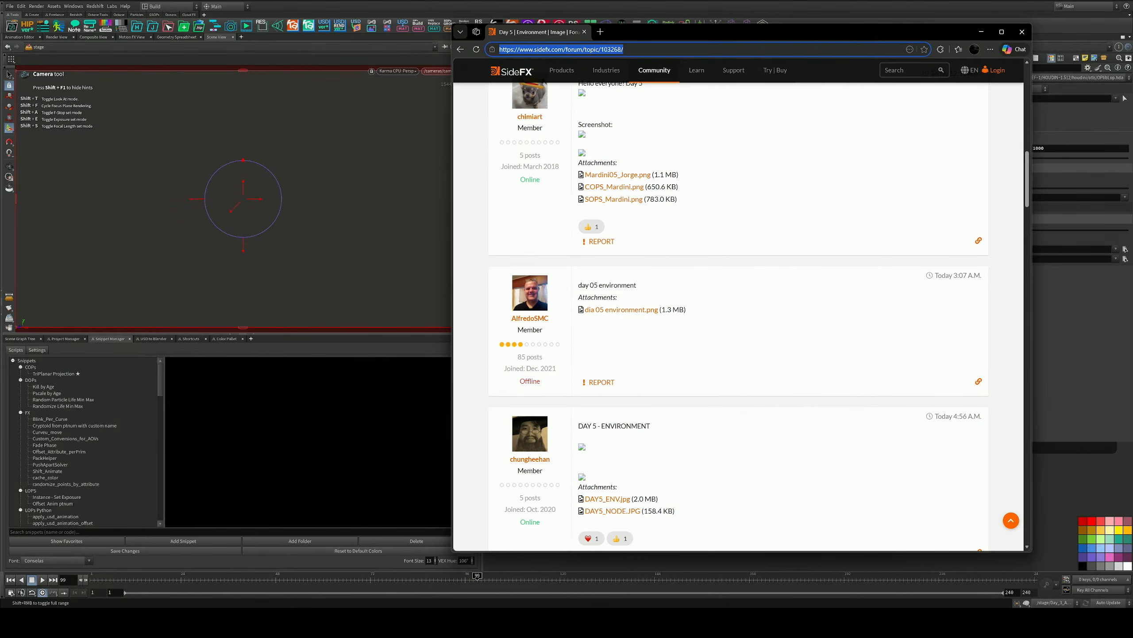
key(alt+Tab)
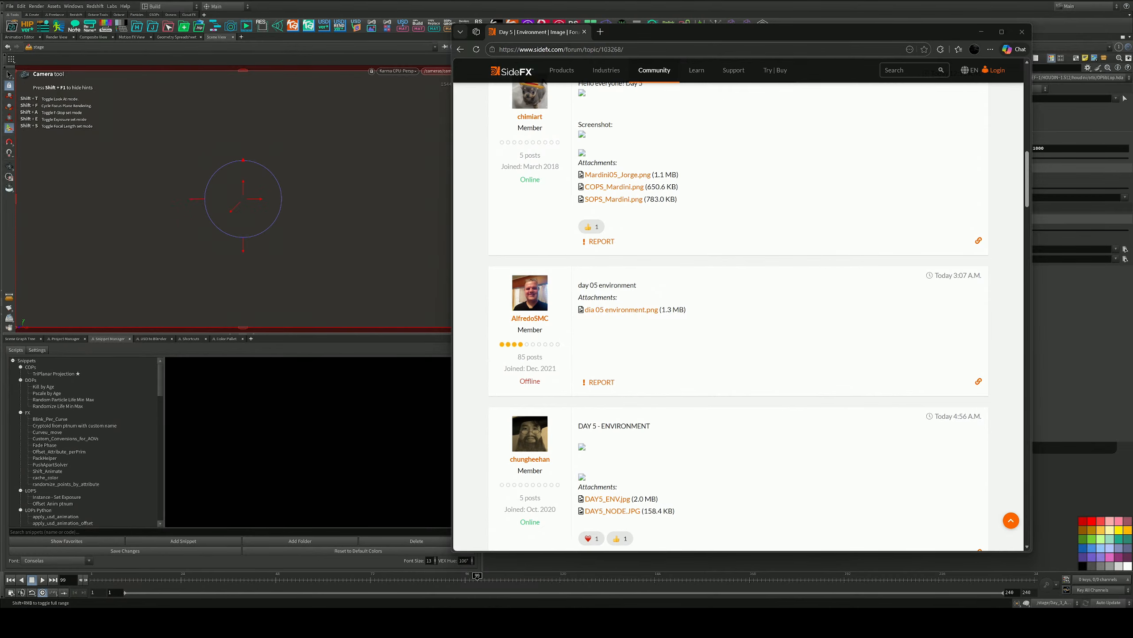
scroll(700, 342, down, 15)
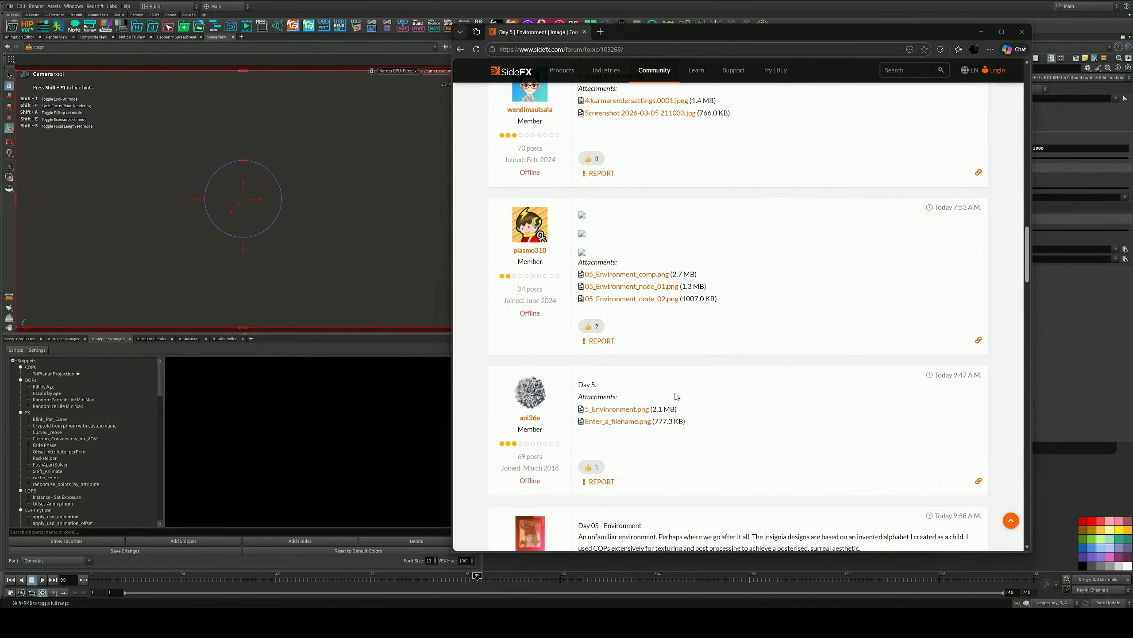
scroll(676, 396, up, 15)
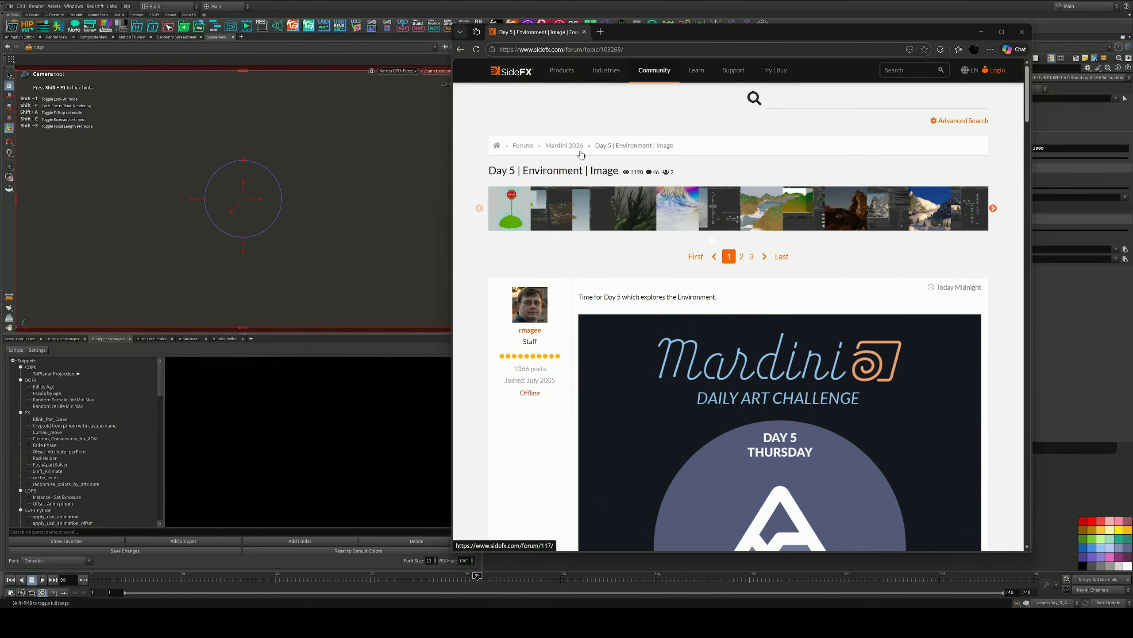
Return to Houdini, set the viewport renderer to Houdini VK and reset the viewport with the Labs tools
drag(663, 36, 0, 119)
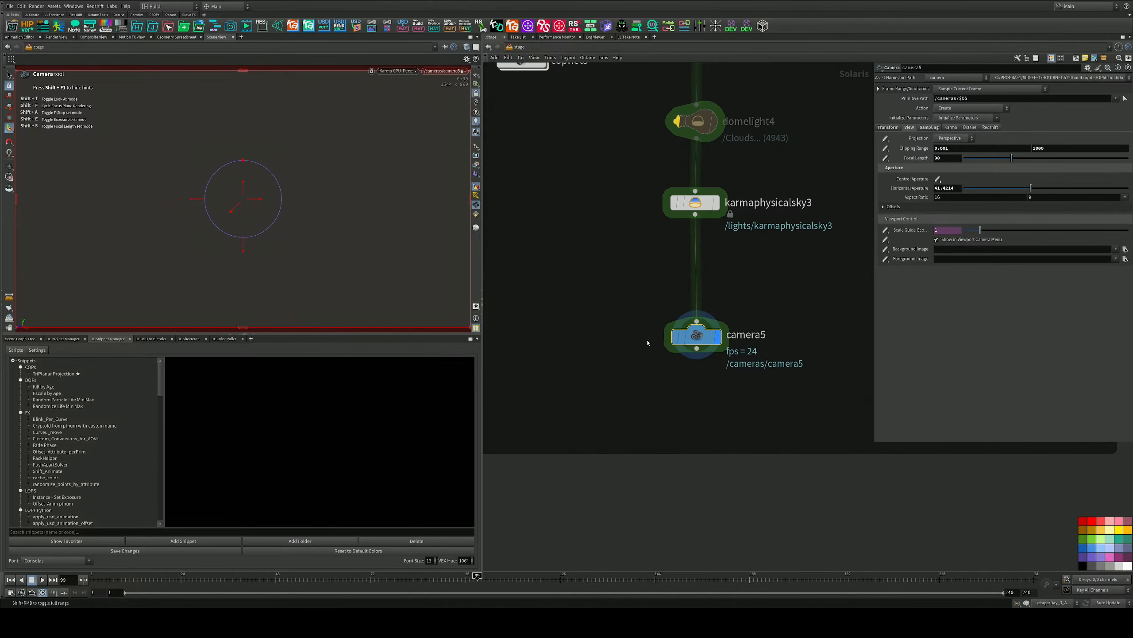
click(397, 71)
click(401, 99)
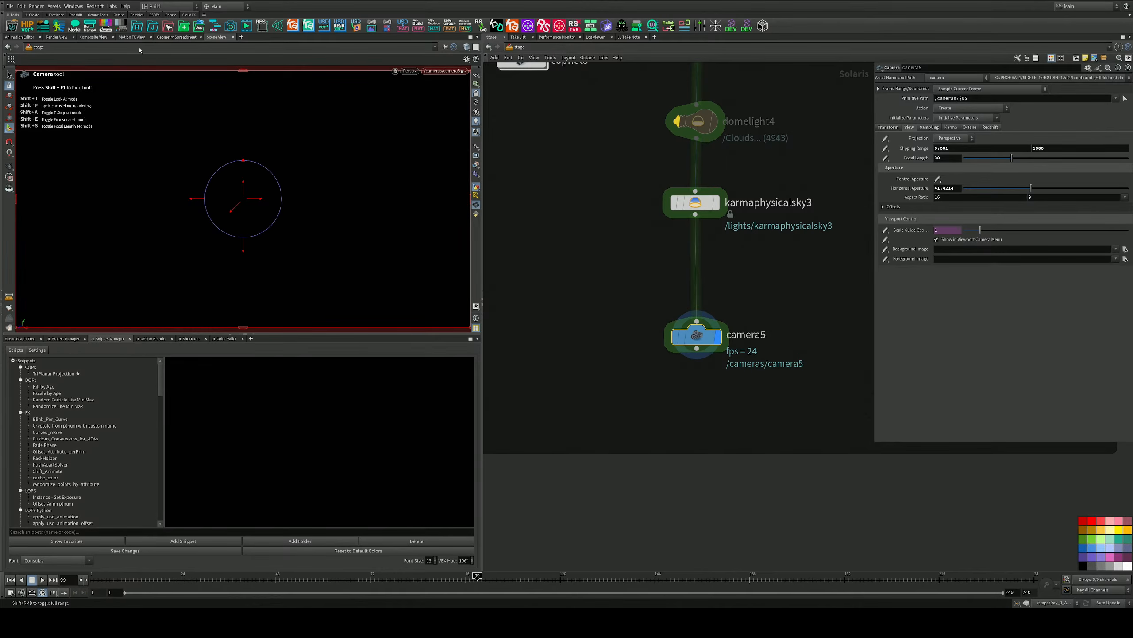
click(111, 6)
click(130, 37)
click(173, 50)
click(100, 9)
mouse_move(112, 6)
click(114, 32)
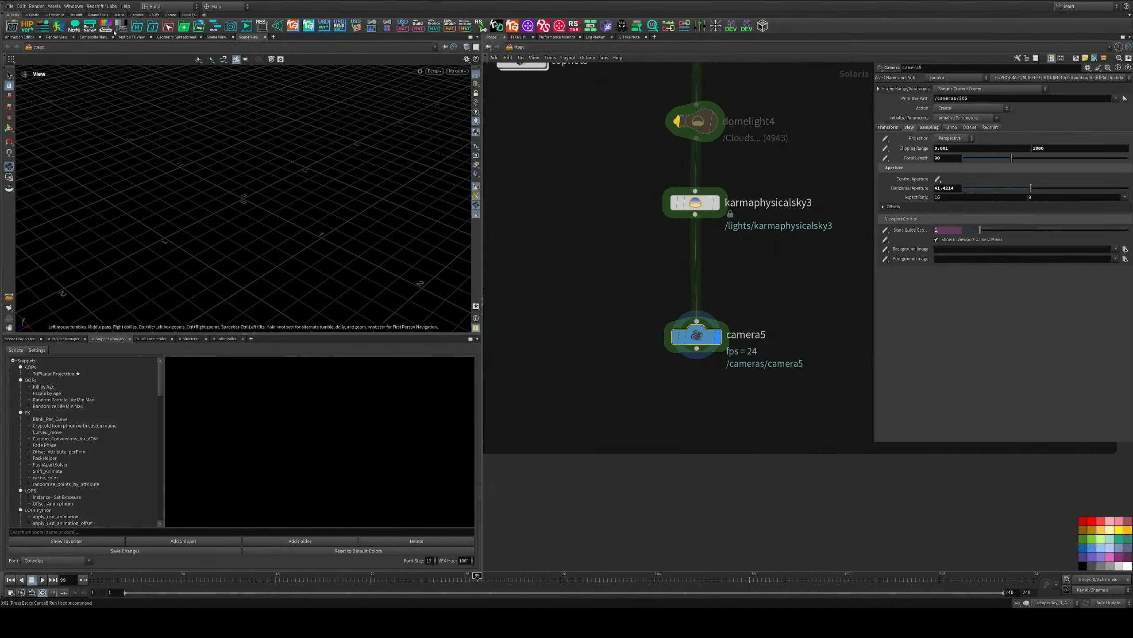
click(265, 37)
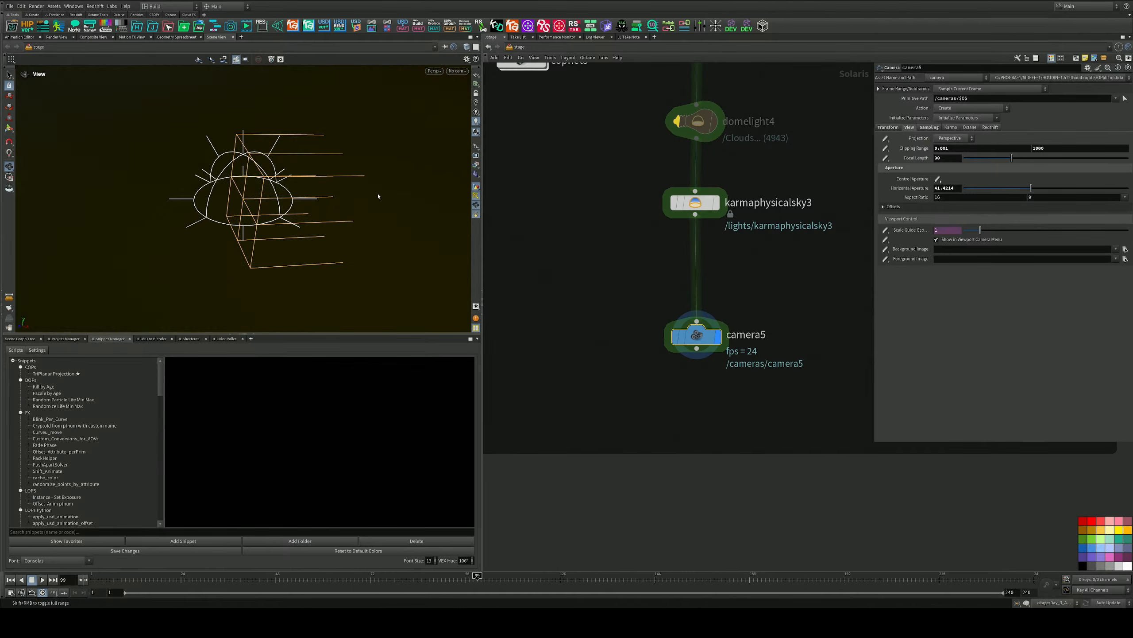
Check the view through camera5, and inspect the clouds and terrain in a free view of the whole scene
click(458, 70)
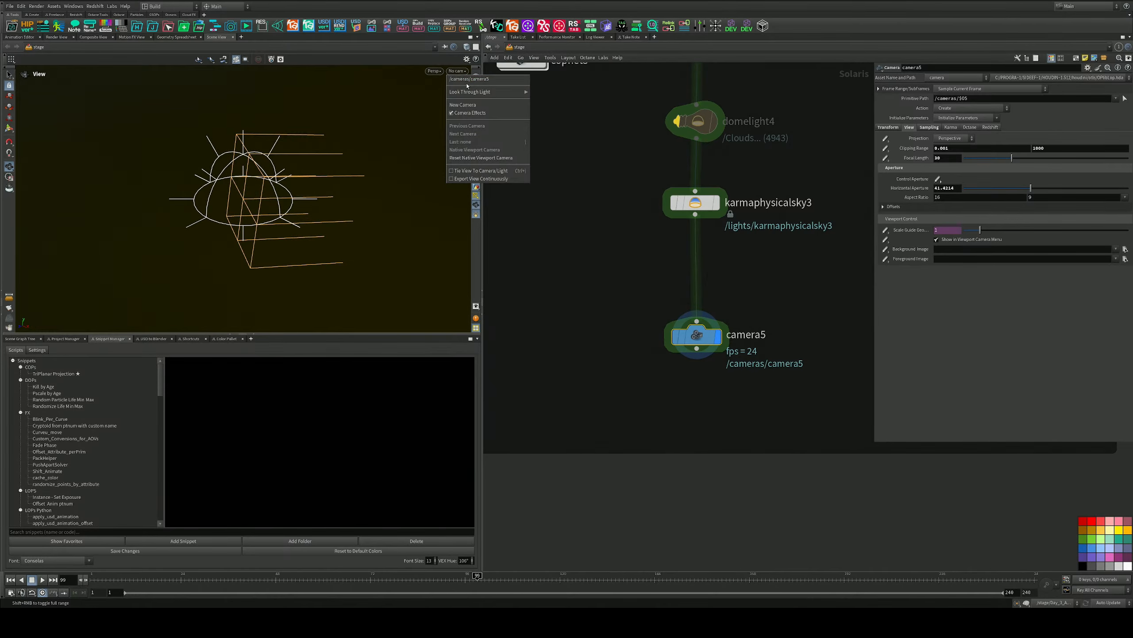
click(467, 79)
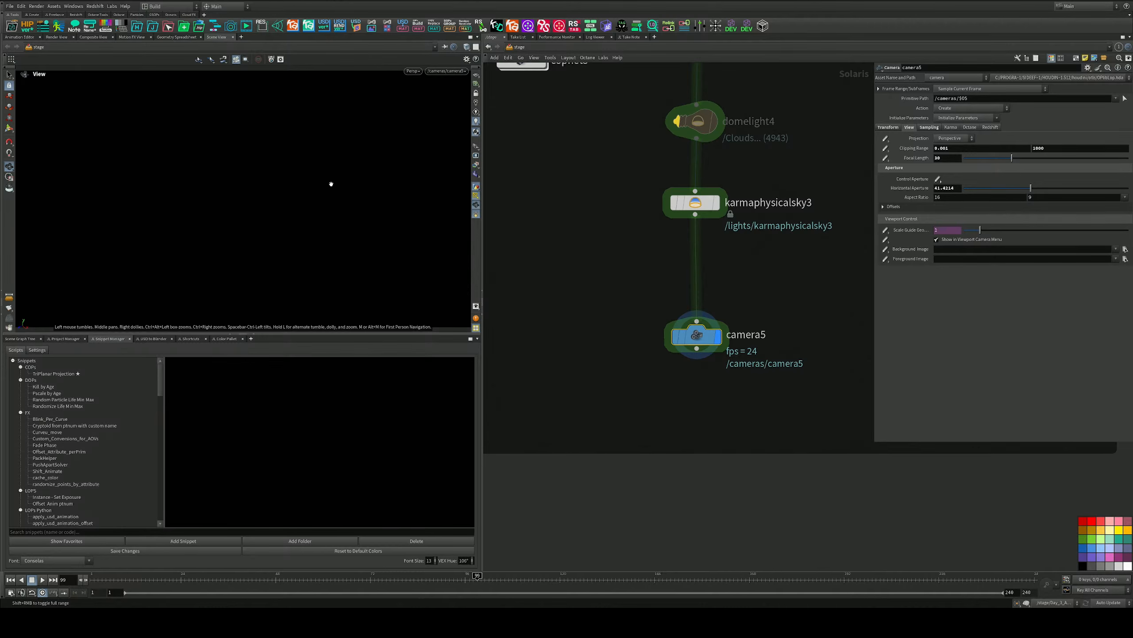
key(space+a)
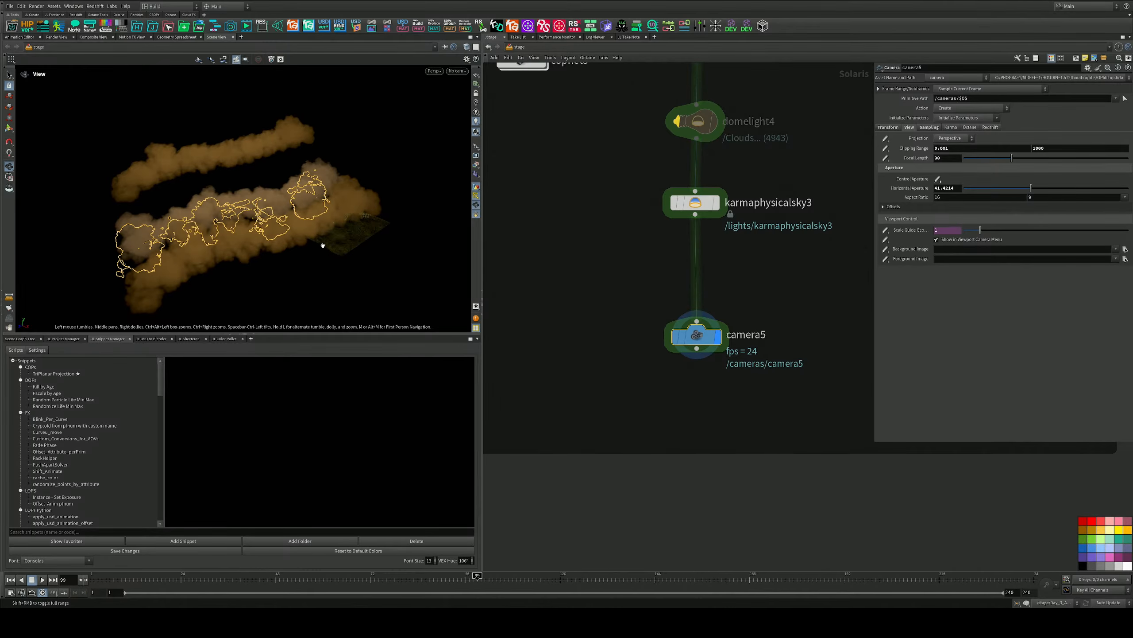
drag(354, 227, 367, 166)
right_drag(367, 166, 307, 198)
drag(307, 198, 466, 84)
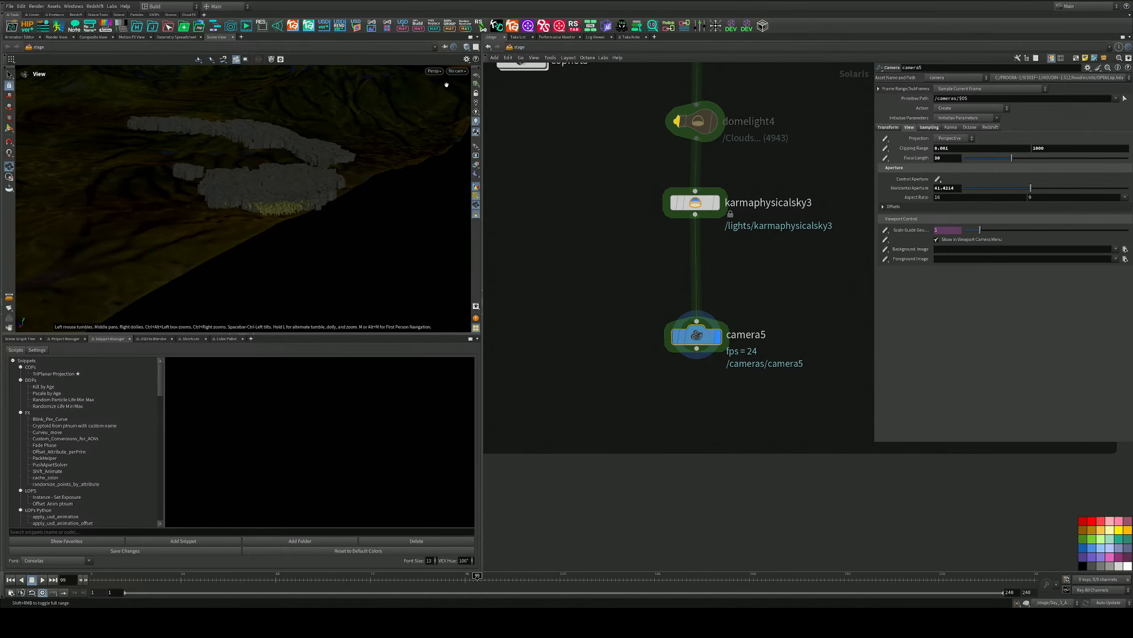
Look through camera5 with the view tied to the camera and set its far clipping distance to 100000
click(457, 71)
click(460, 82)
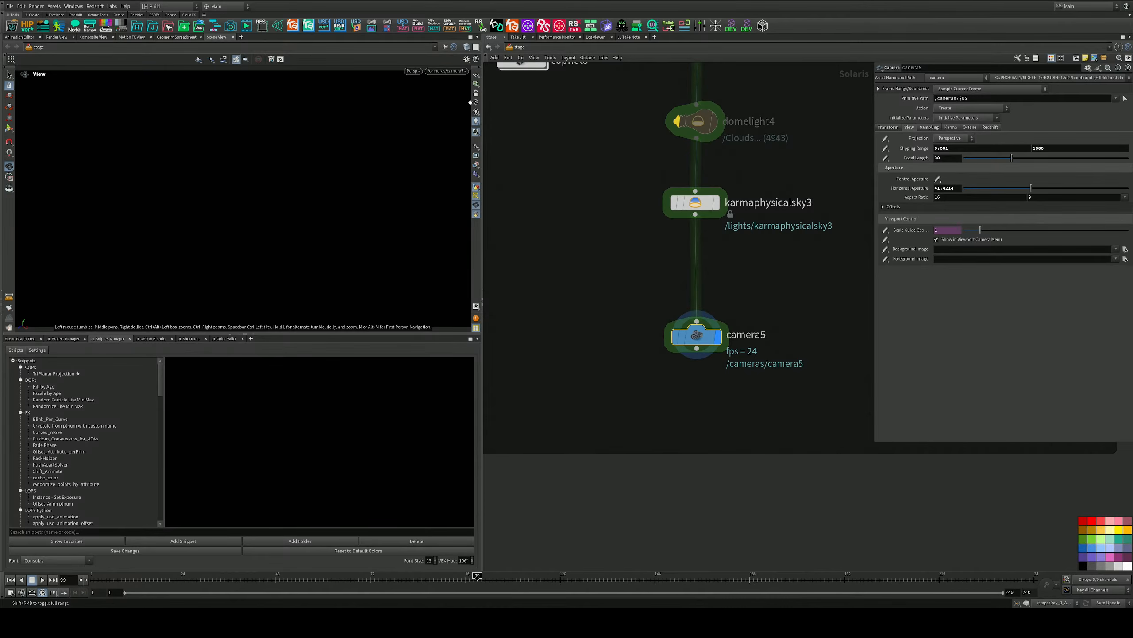
click(475, 93)
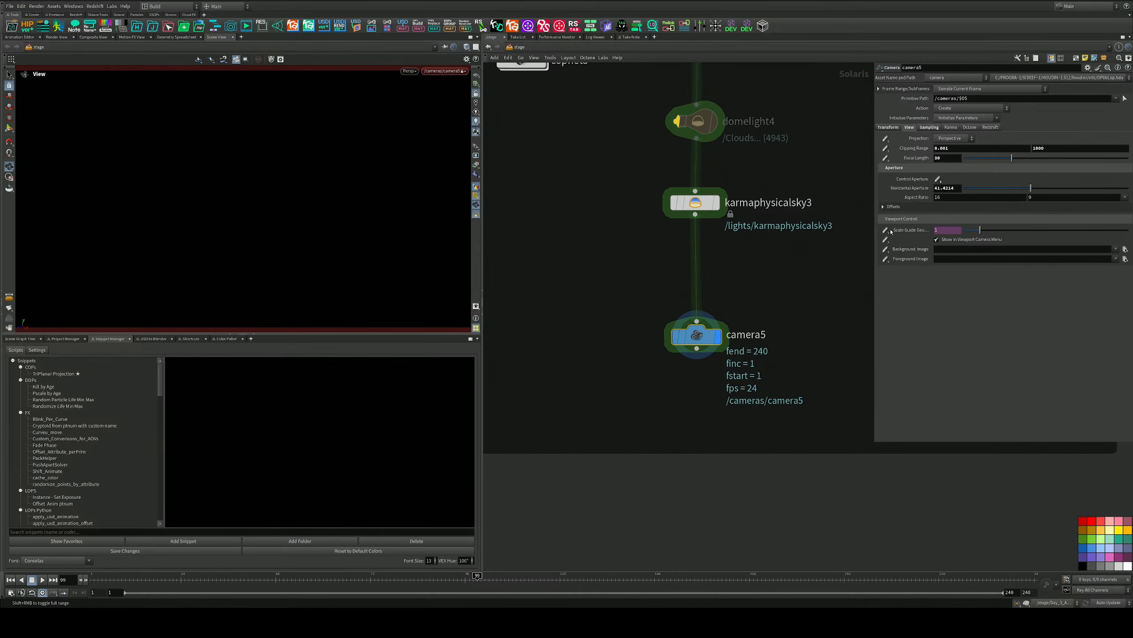
click(1051, 147)
text(00)
key(Return)
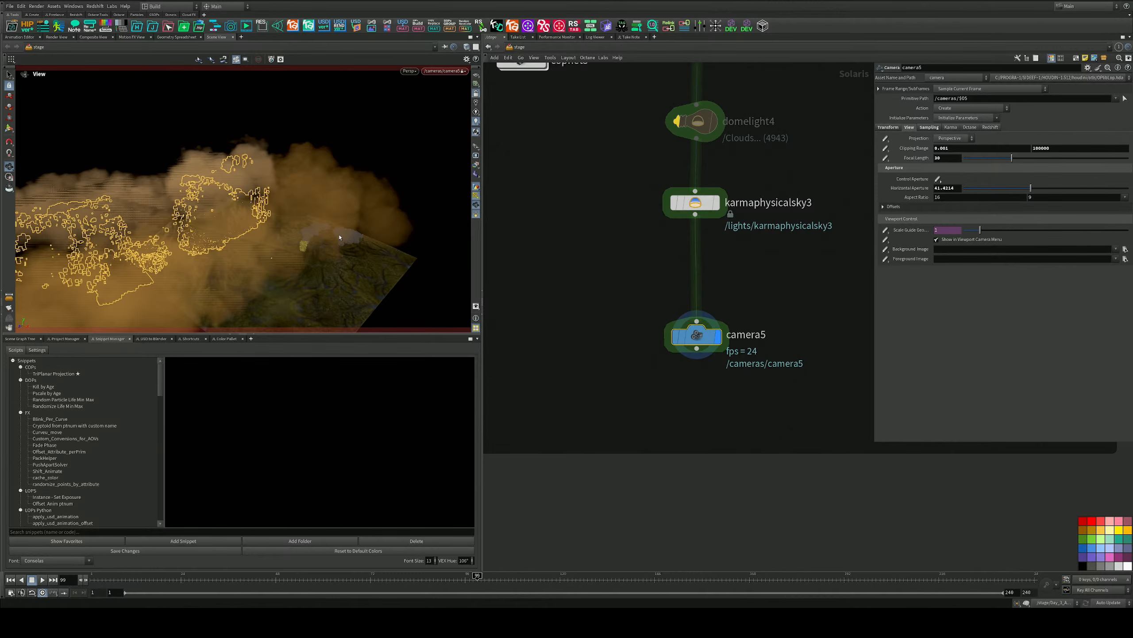
Reframe the camera5 view close above the terrain, with the yellow plants and grey block rows in shot, using the Houdini VK renderer
scroll(317, 241, down, 5)
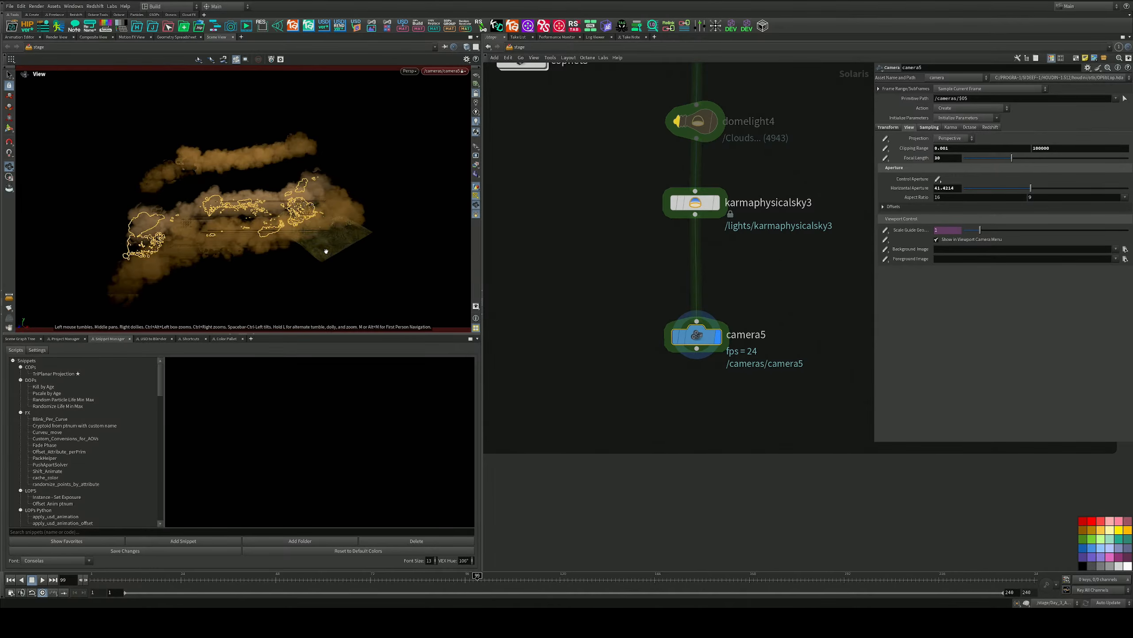
scroll(366, 228, up, 5)
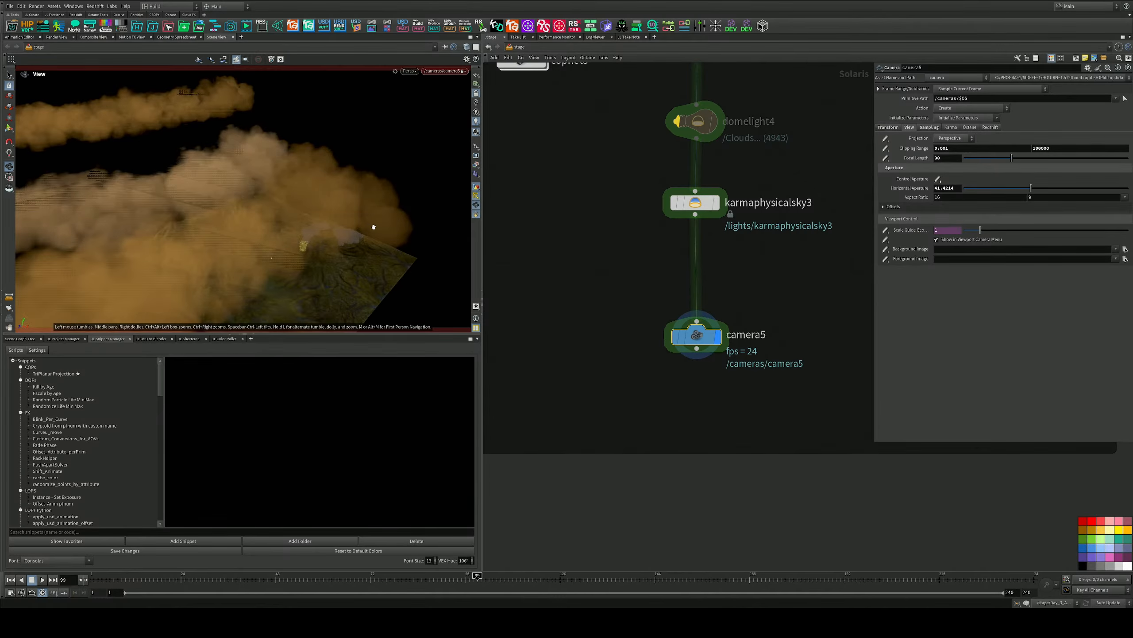
right_drag(461, 215, 554, 198)
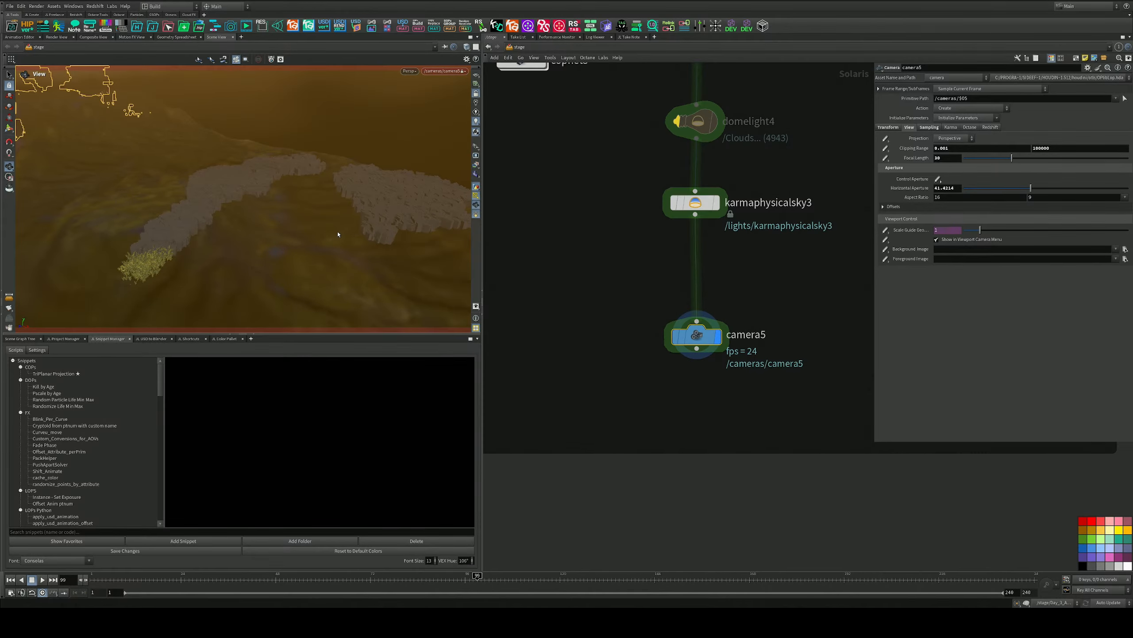
key(h)
drag(326, 235, 235, 229)
click(266, 256)
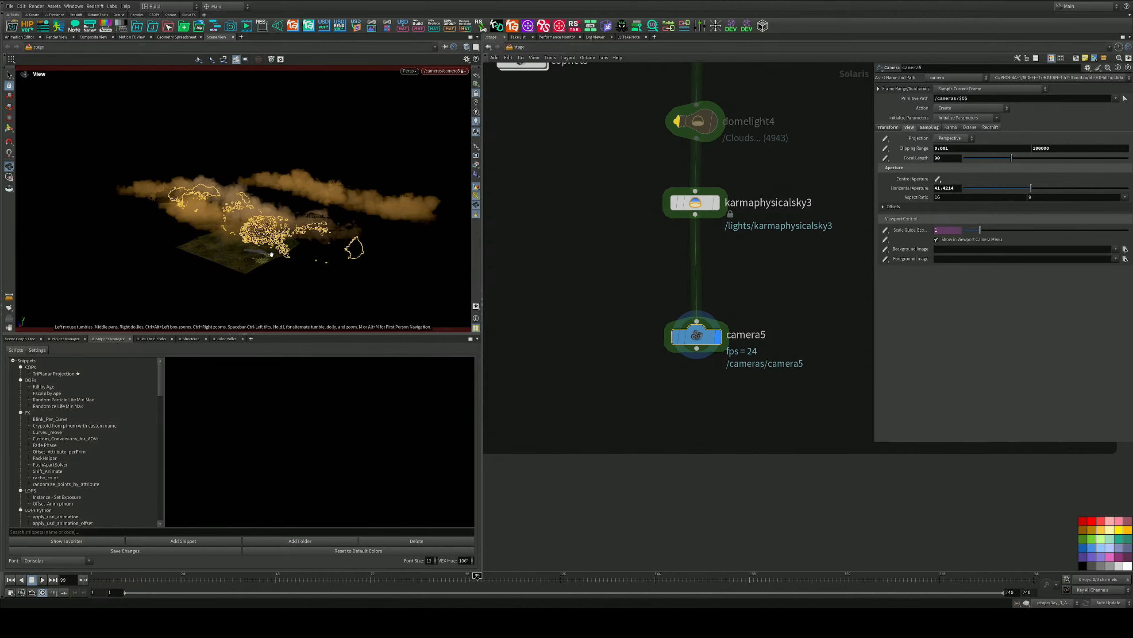
scroll(290, 253, up, 5)
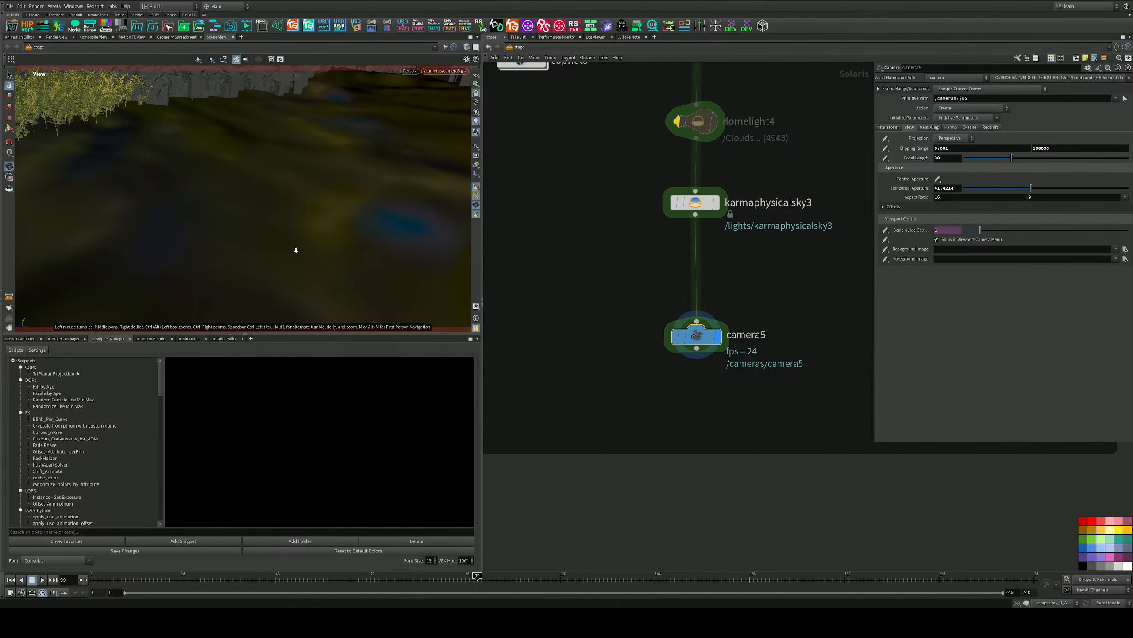
scroll(290, 253, down, 2)
scroll(288, 254, down, 2)
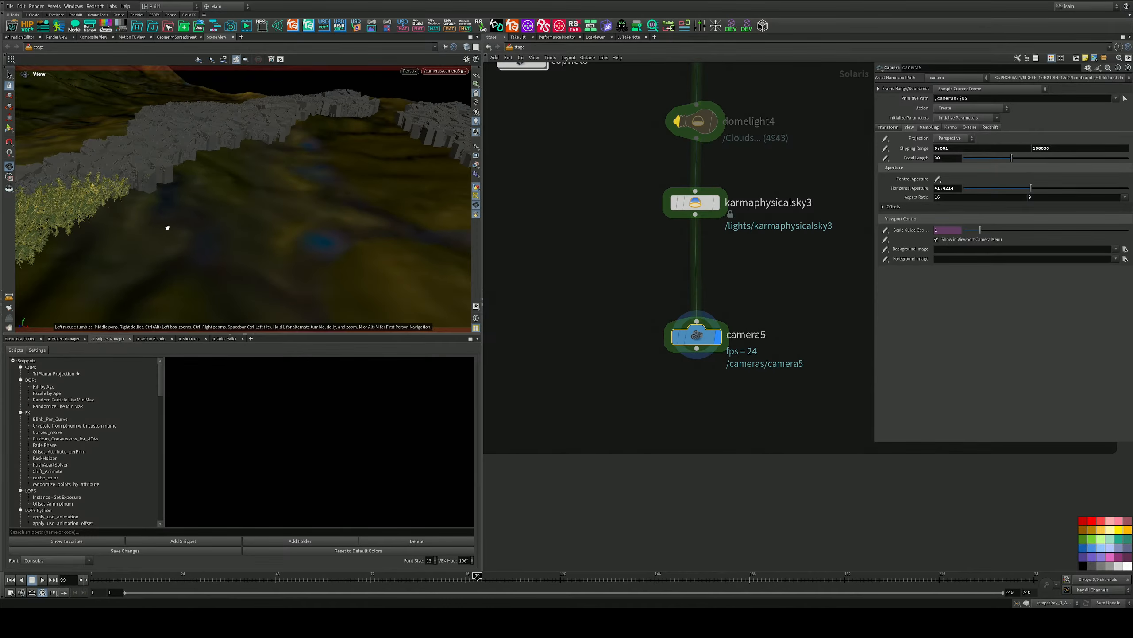
key(f)
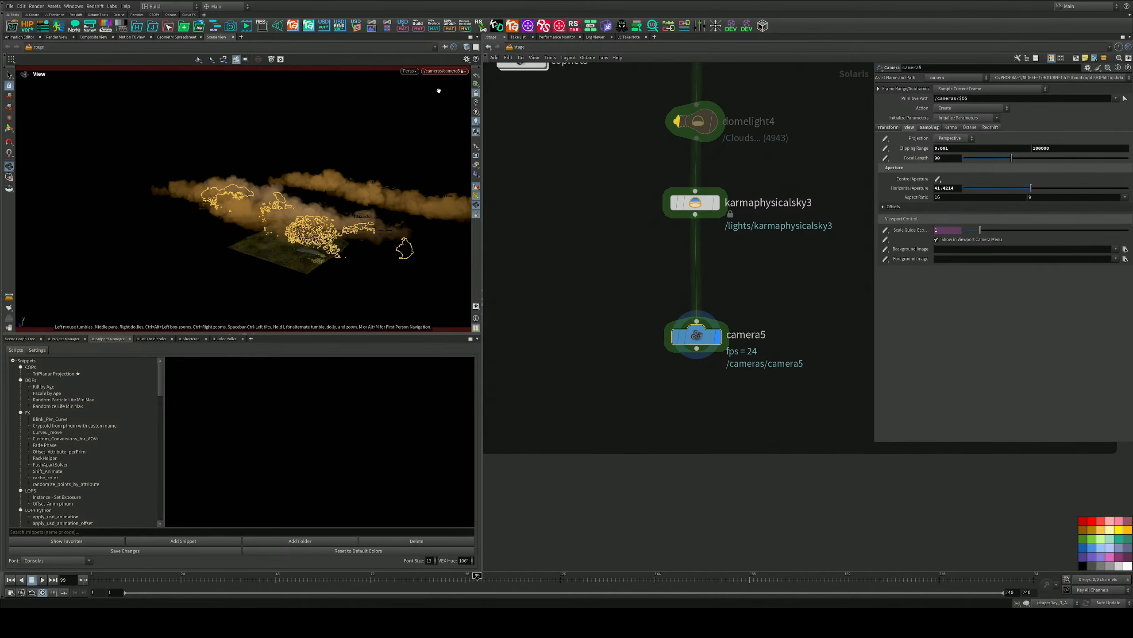
click(409, 71)
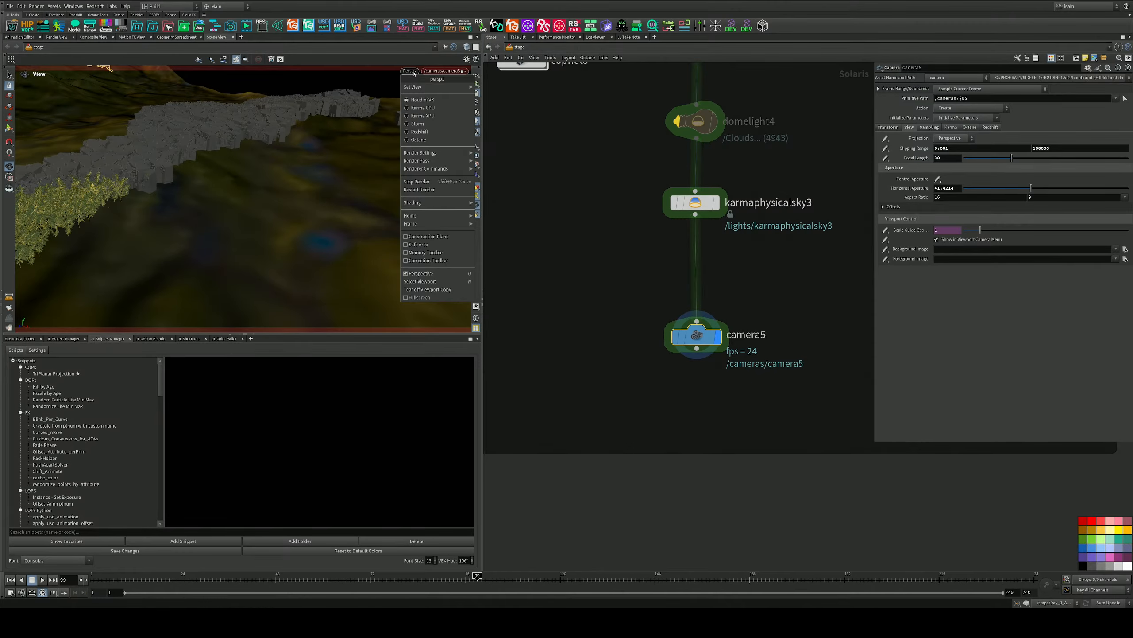
click(419, 100)
Add a grid SOP Create node beside merge5 in the Day 5 Environment network and display its output
middle_drag(604, 187, 615, 392)
scroll(620, 371, down, 6)
middle_drag(625, 243, 627, 351)
scroll(651, 304, up, 1)
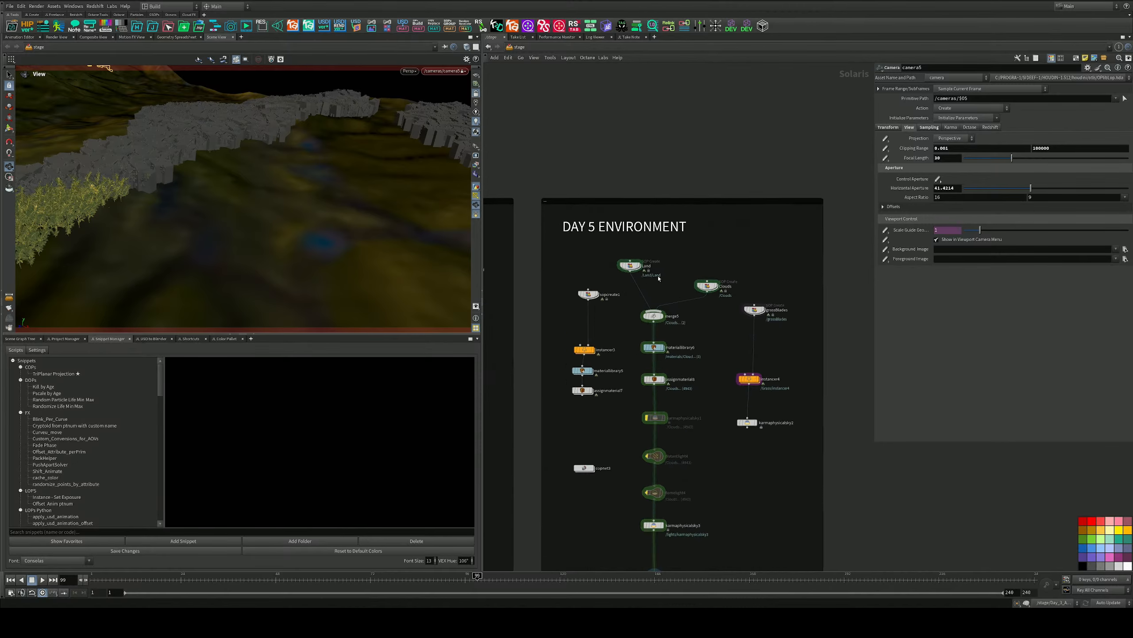
scroll(659, 279, up, 6)
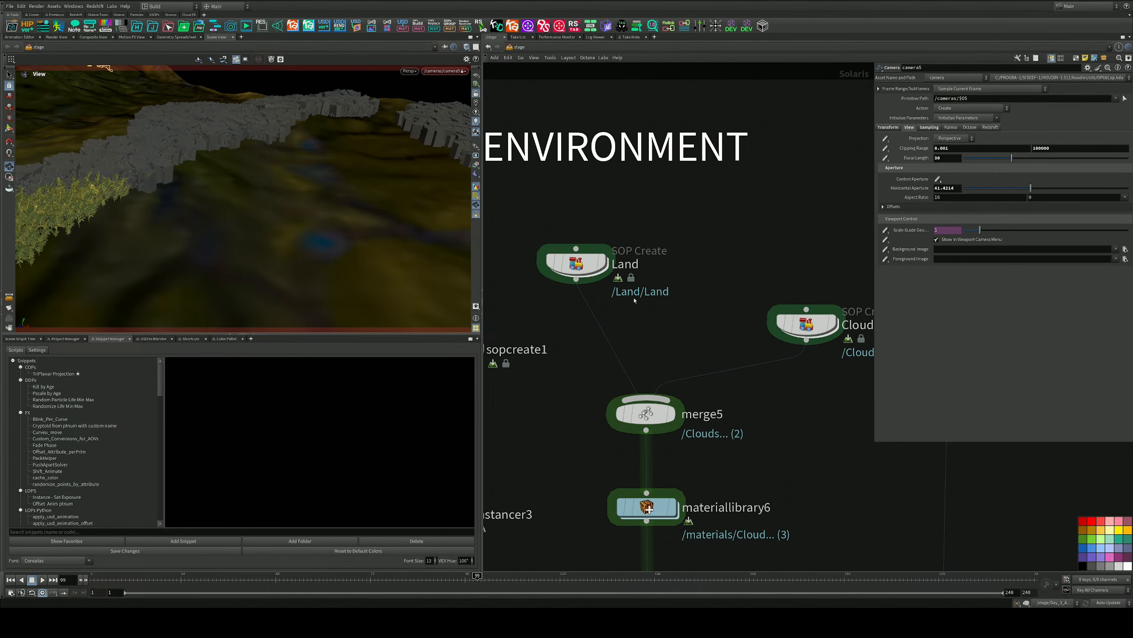
middle_drag(620, 307, 698, 300)
key(Tab)
text(g)
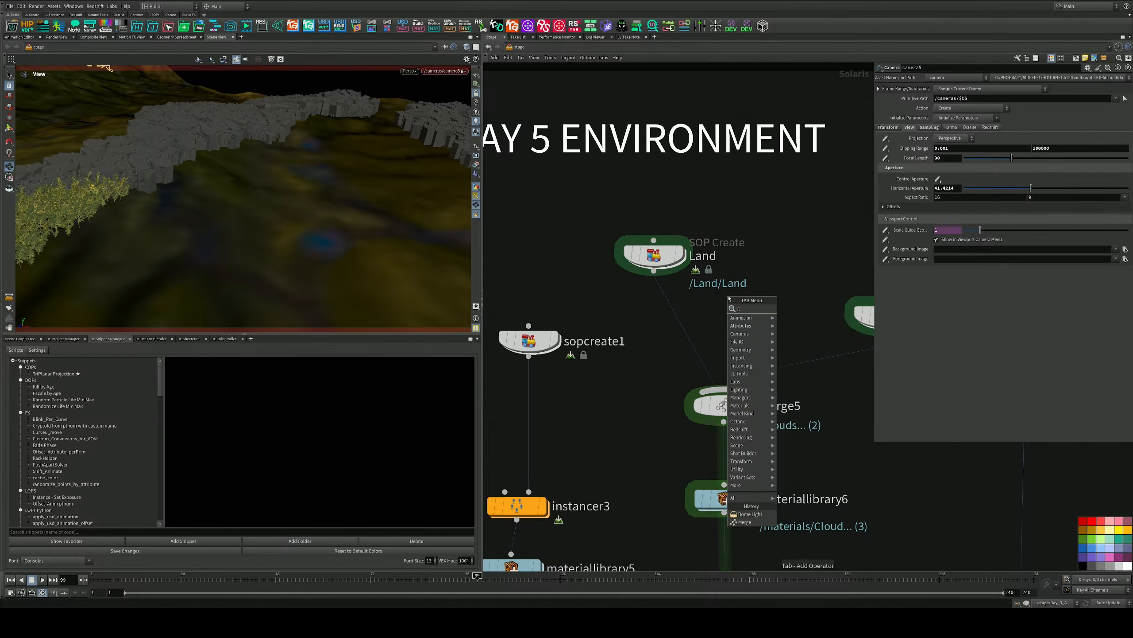
key(Return)
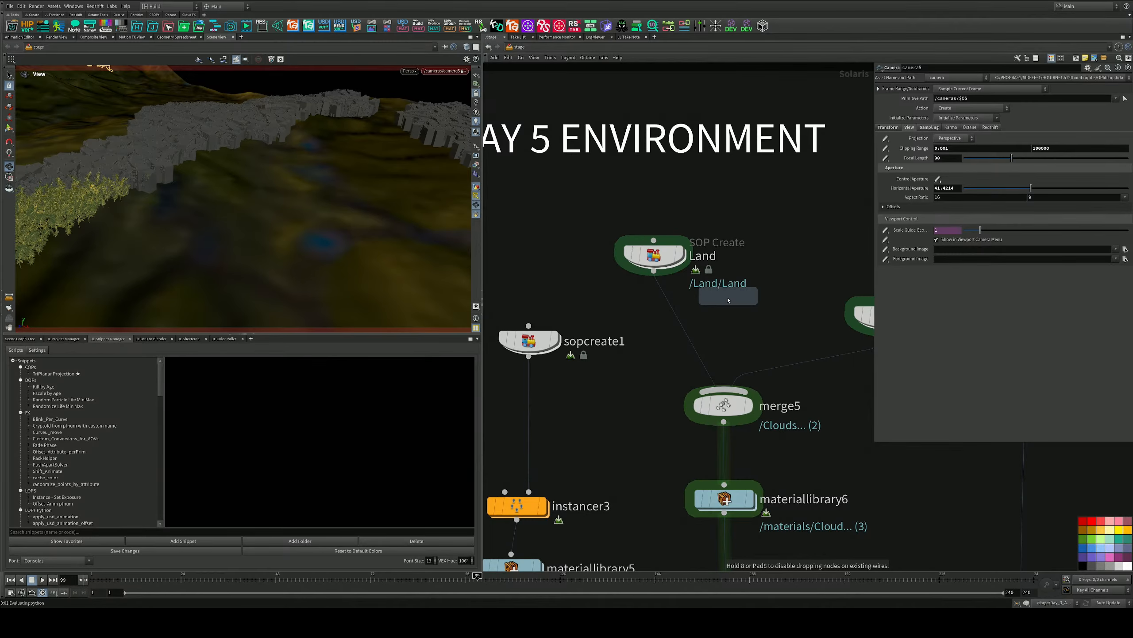
click(675, 401)
drag(678, 405, 640, 391)
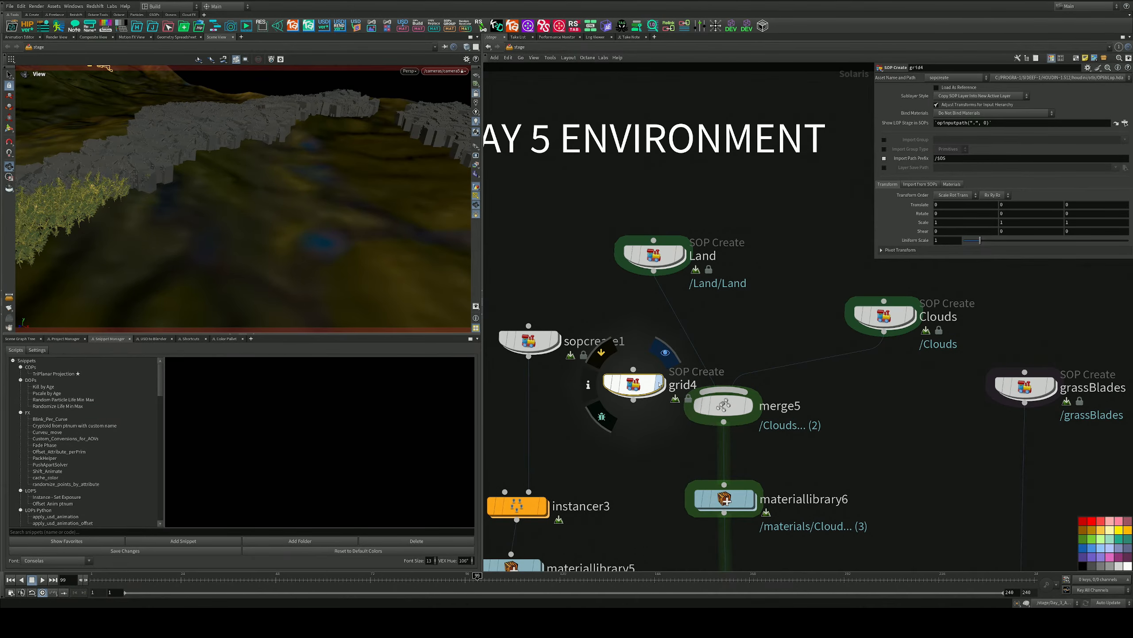
key(r)
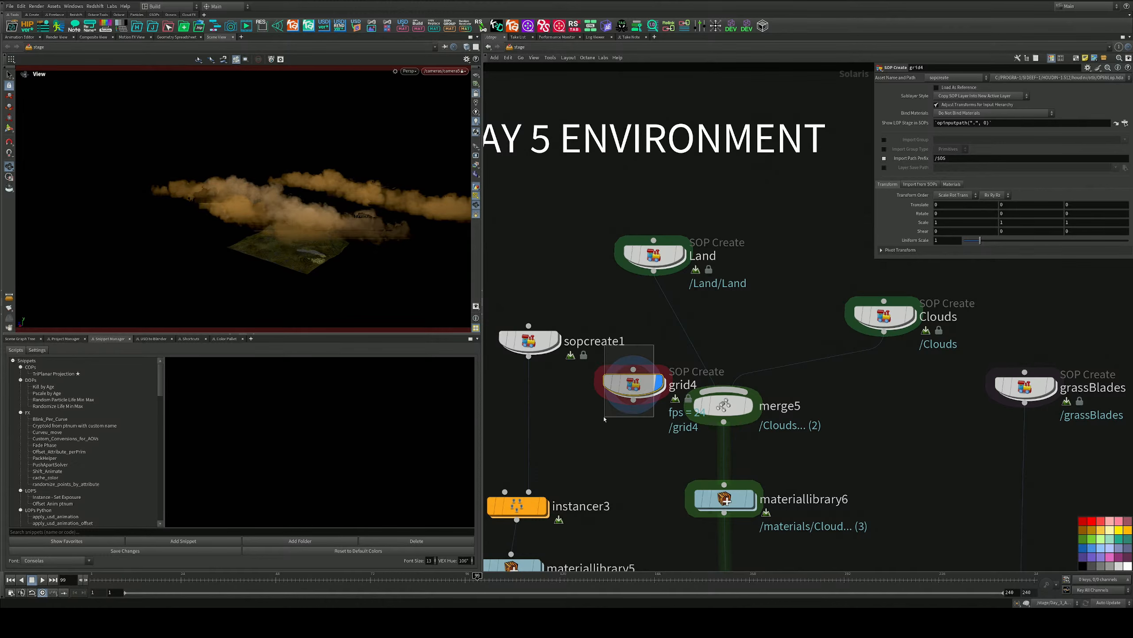
Leave the camera view, orbit the scene freely and reset the viewport with the Labs tools
click(463, 71)
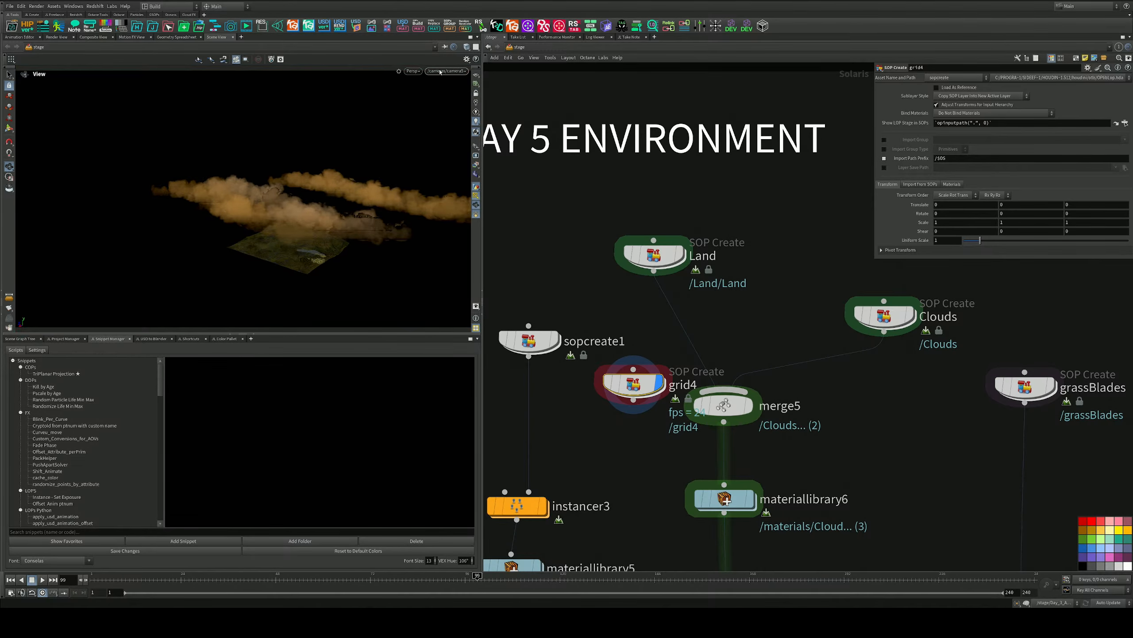
drag(378, 214, 326, 203)
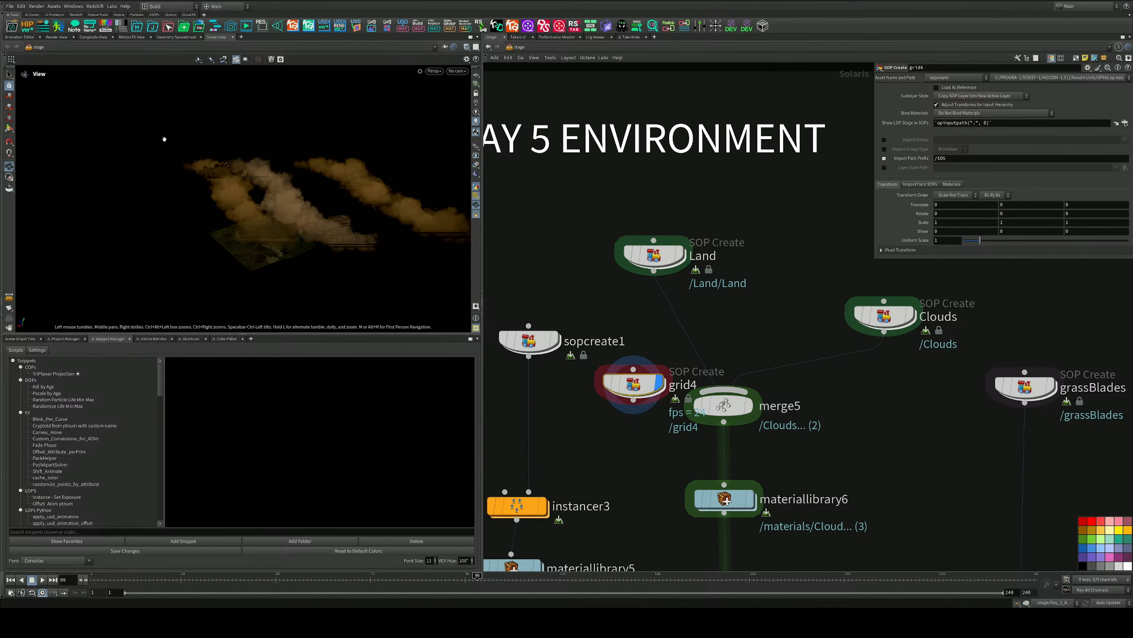
click(113, 6)
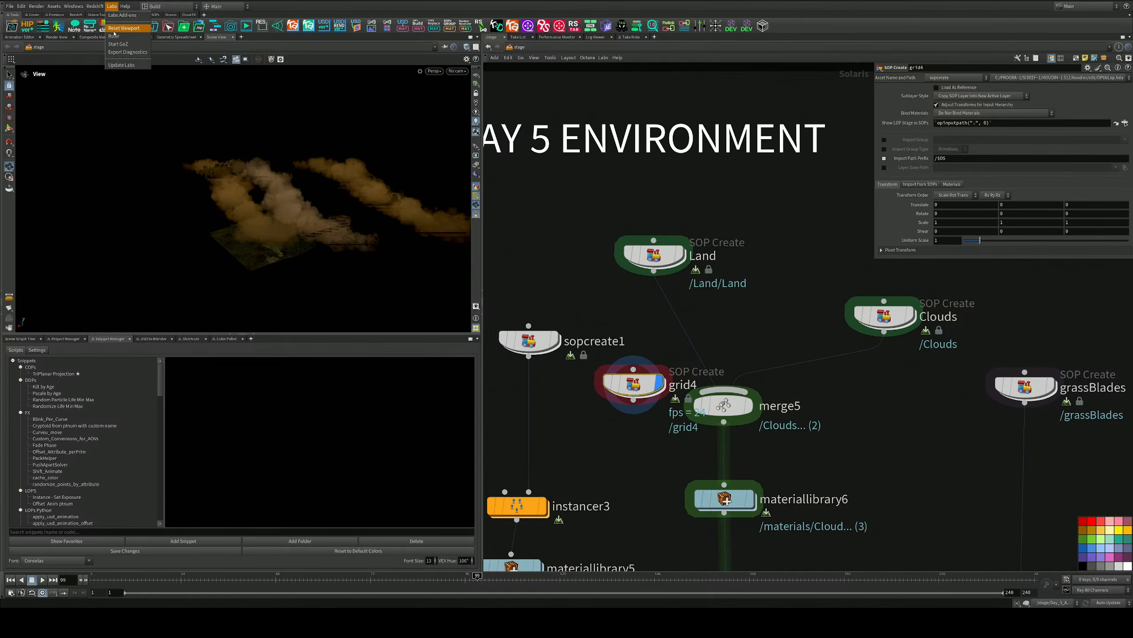
click(119, 28)
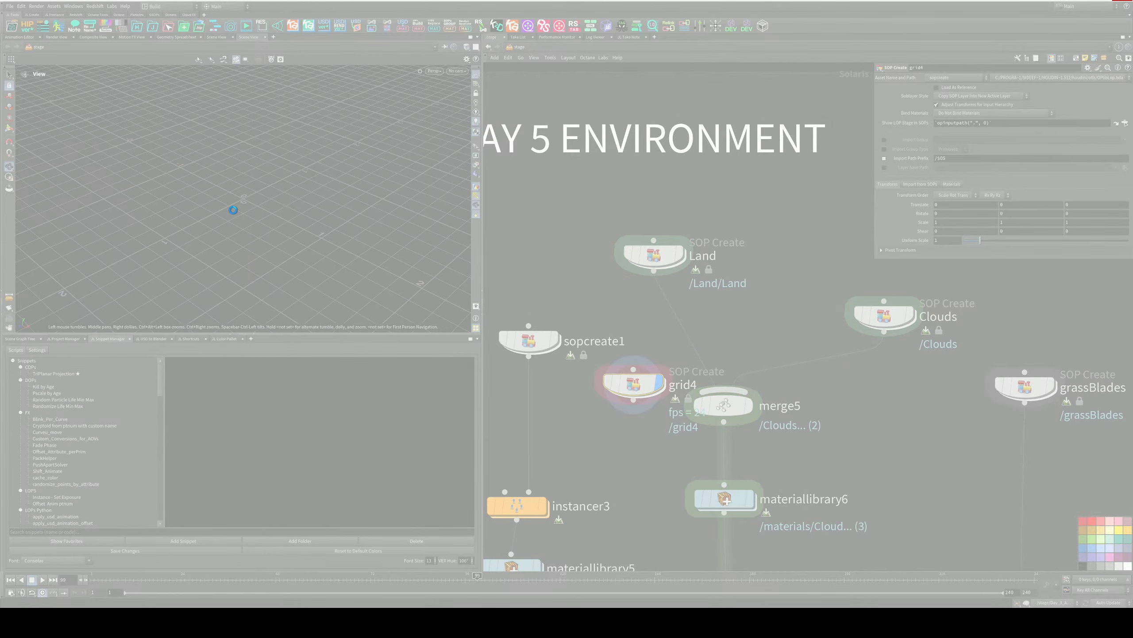
Close the frozen session and reopen the Mardini_2026_v001_v002.hip scene from the Day1 project in a fresh session
click(1126, 1)
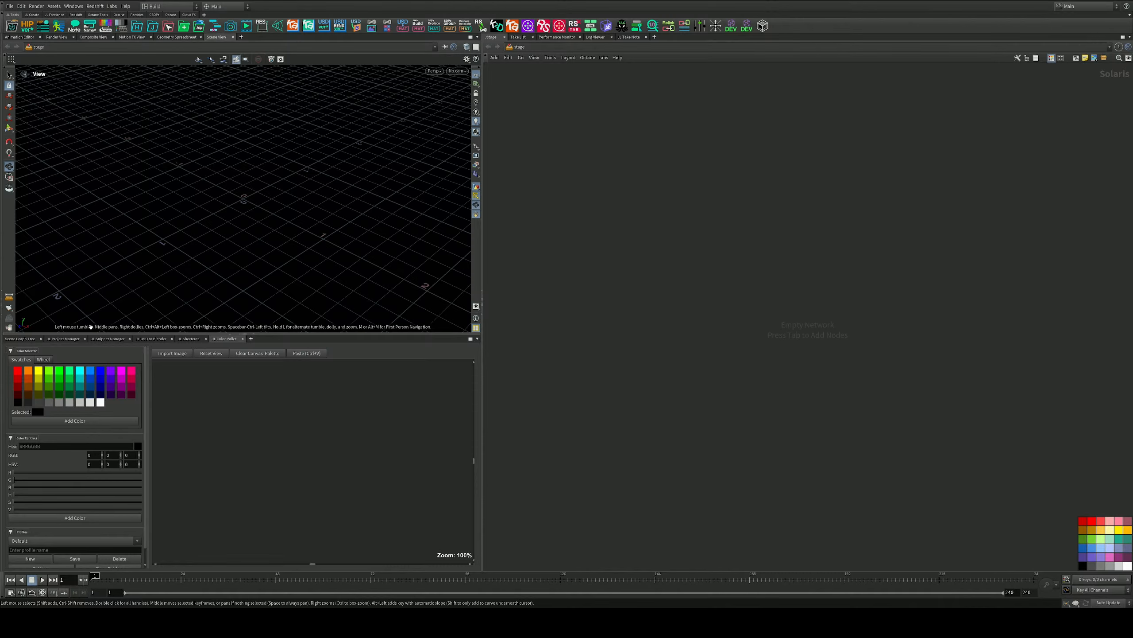
click(64, 339)
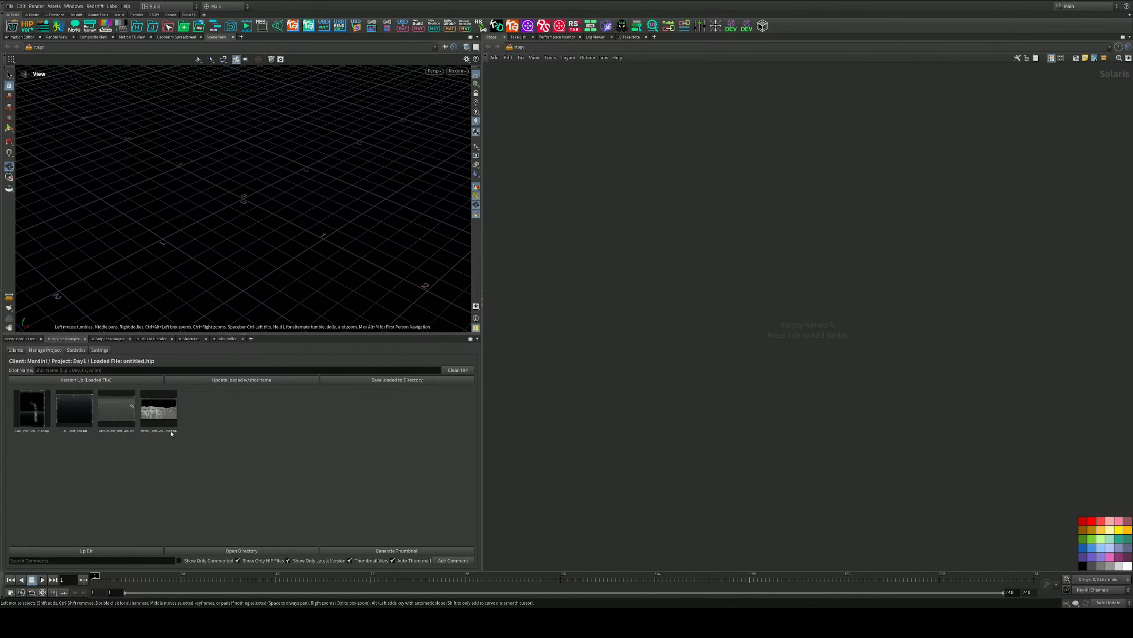
double_click(164, 417)
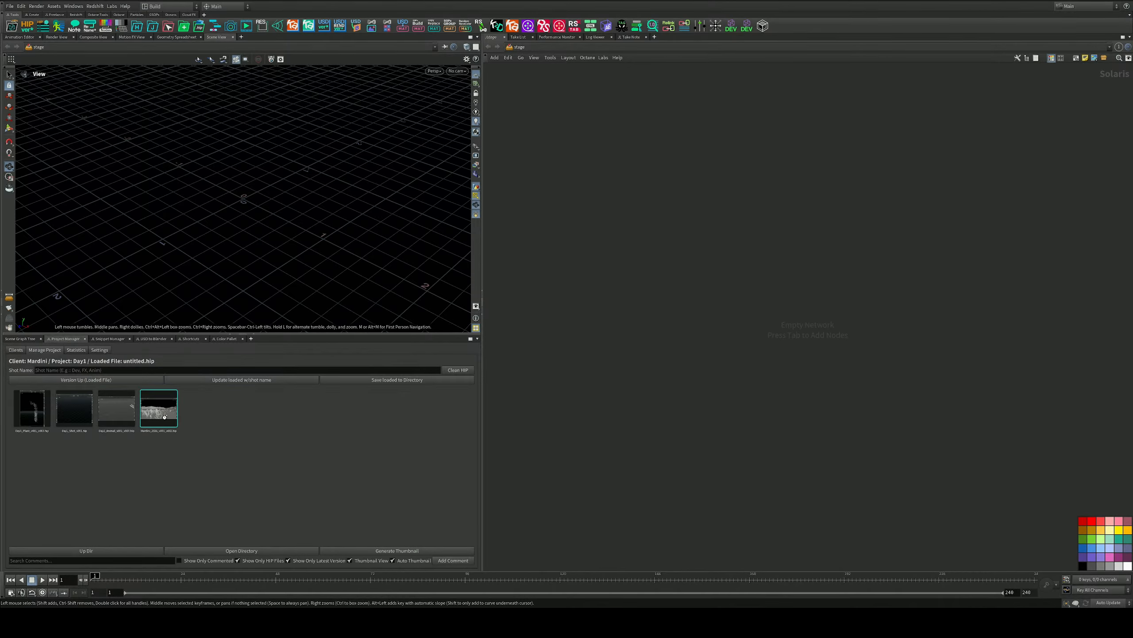
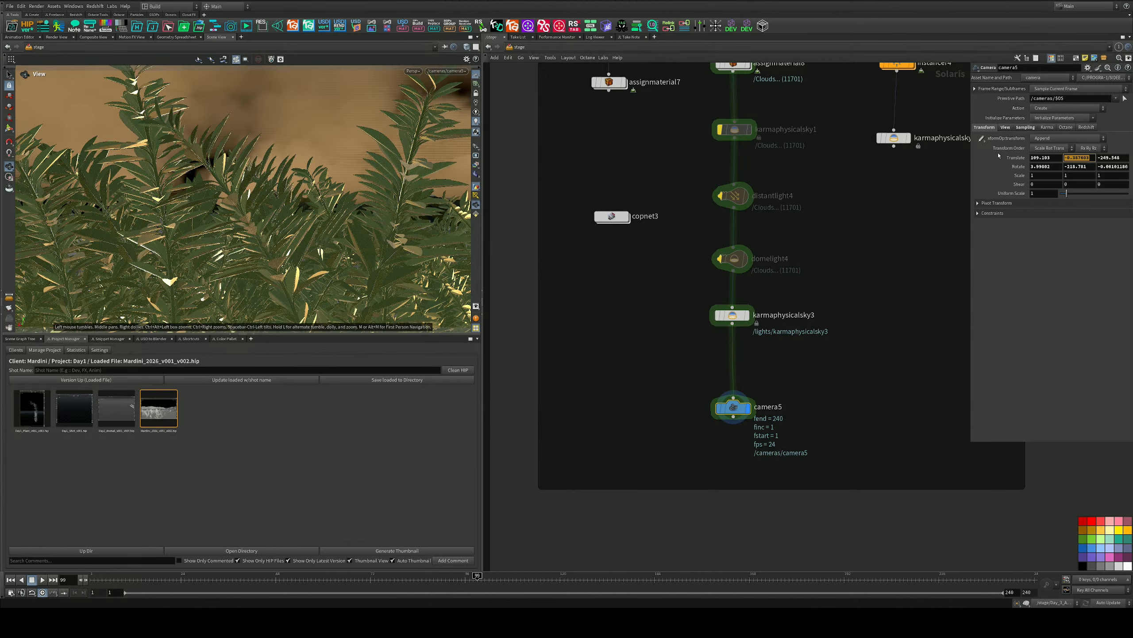
Set camera5's Y translation to 0.9 and render the view with Karma XPU
text(0)
key(Return)
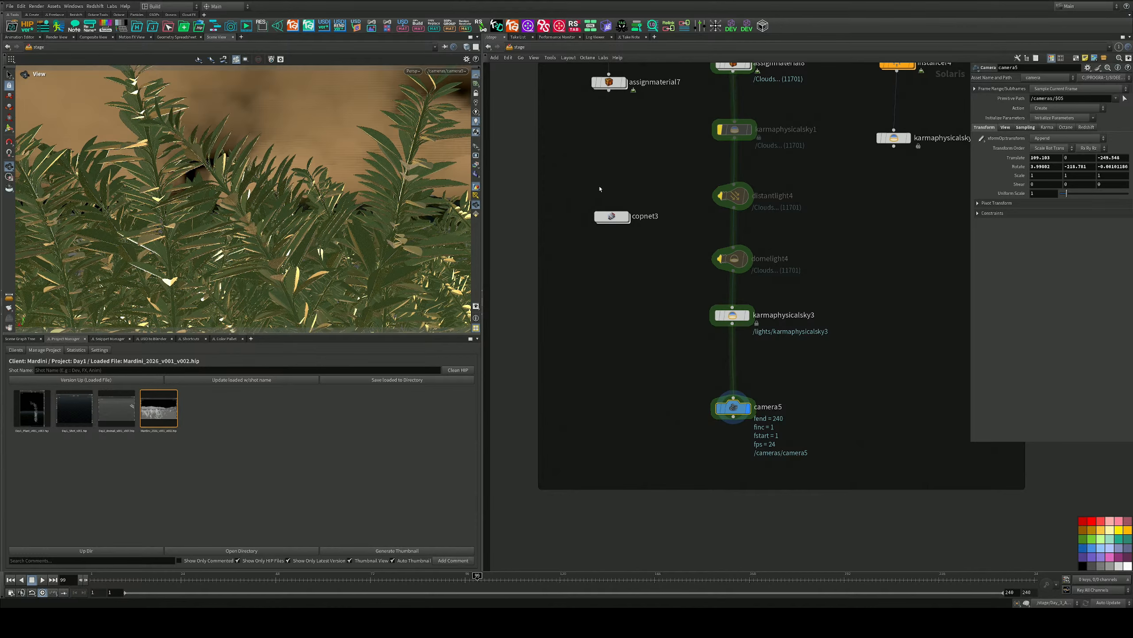
click(1083, 159)
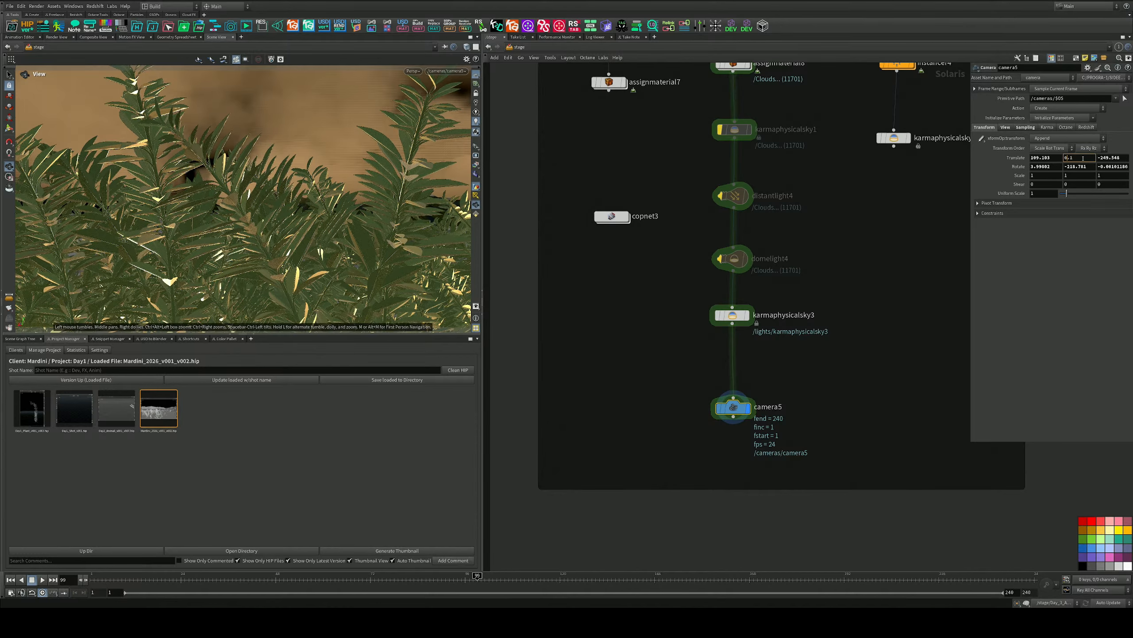
scroll(1084, 158, up, 2)
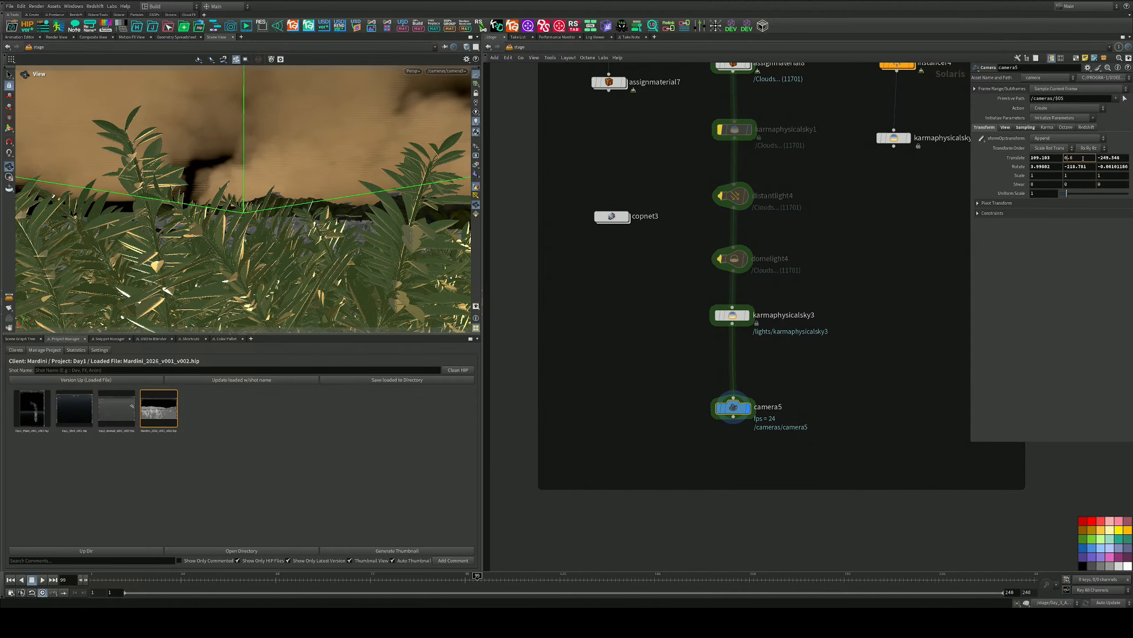
scroll(1082, 159, up, 1)
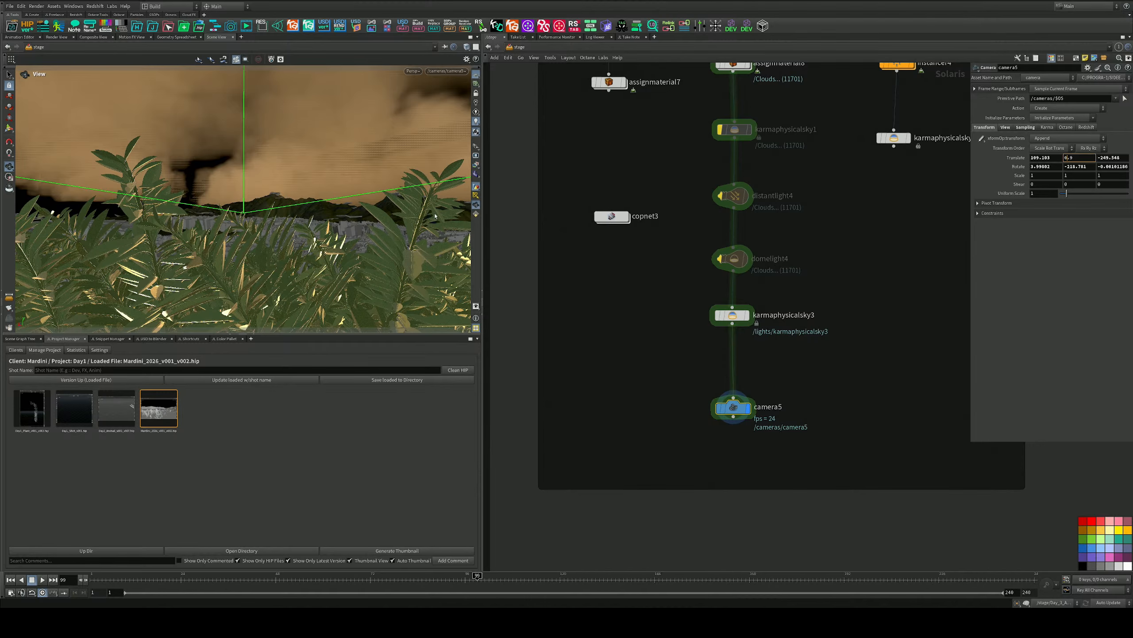
key(Return)
click(413, 71)
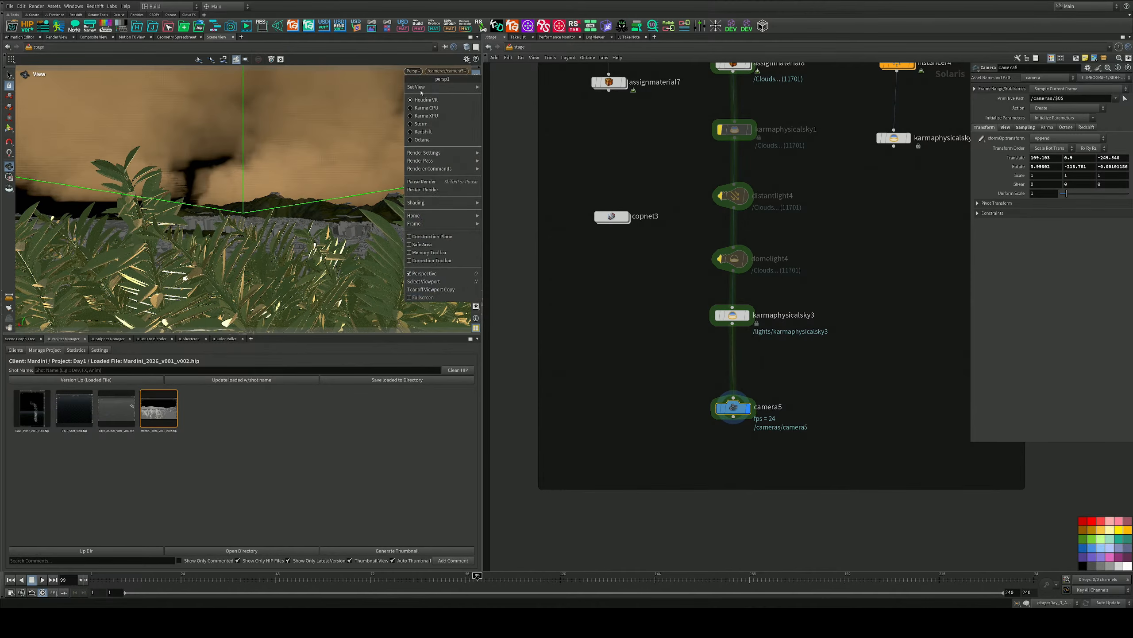
click(425, 115)
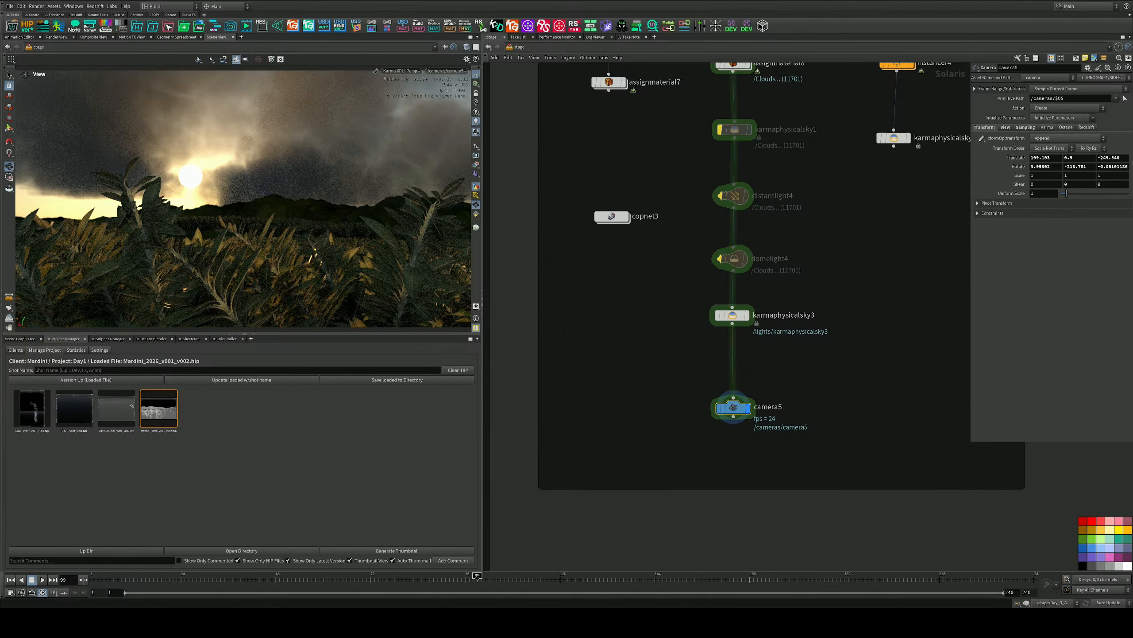
Set camera5's Z translation to -249.1
click(1125, 158)
double_click(1112, 157)
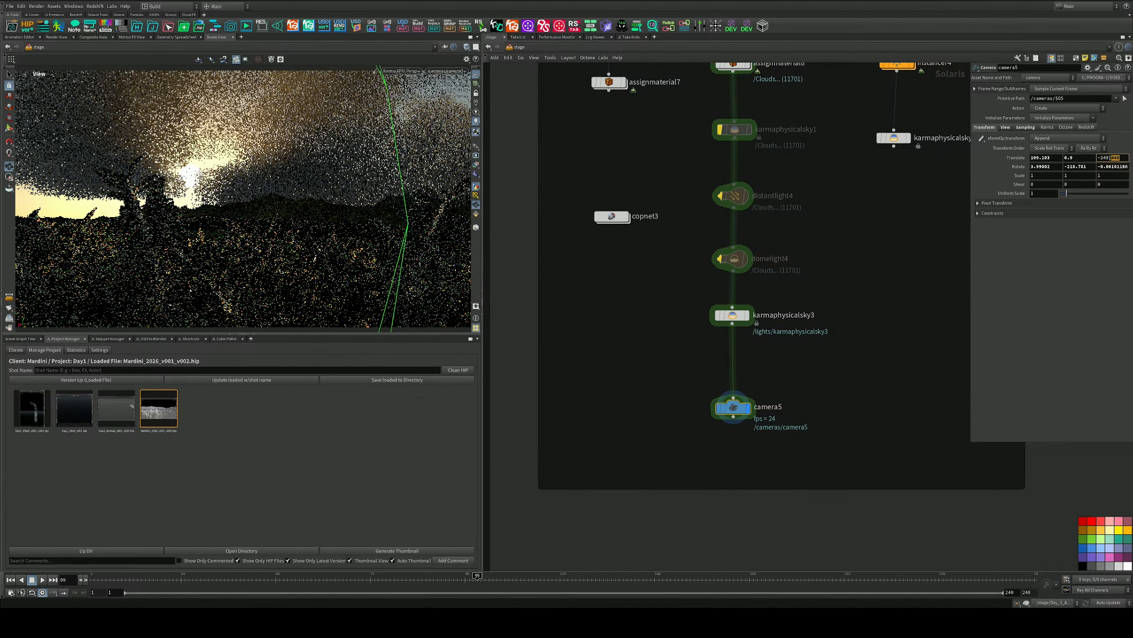
key(BackSpace)
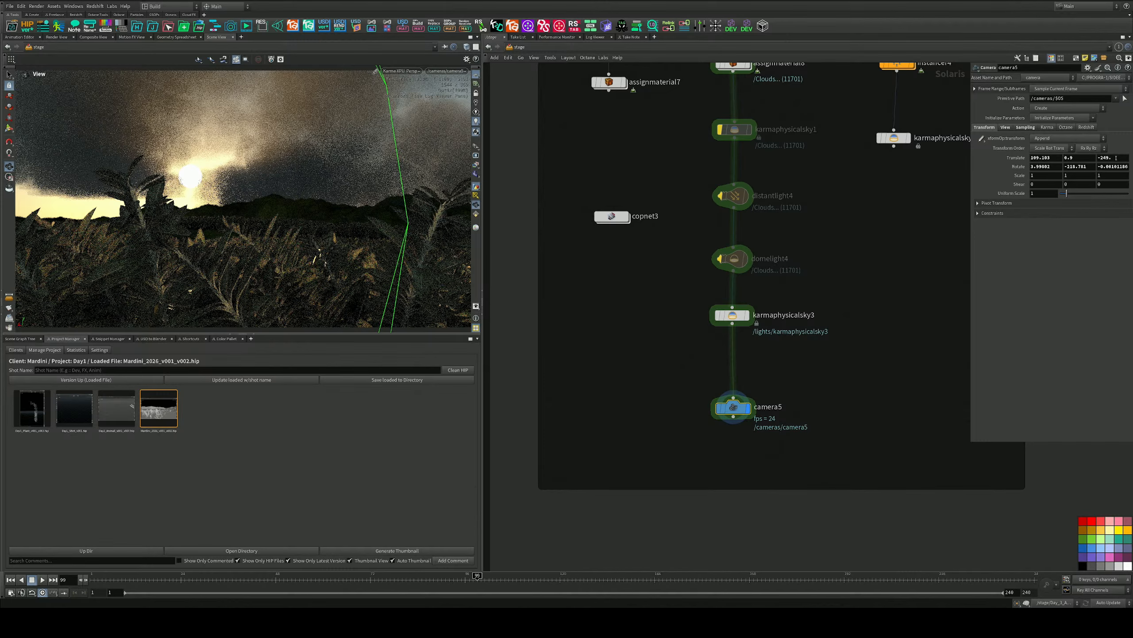
key(BackSpace)
key(Return)
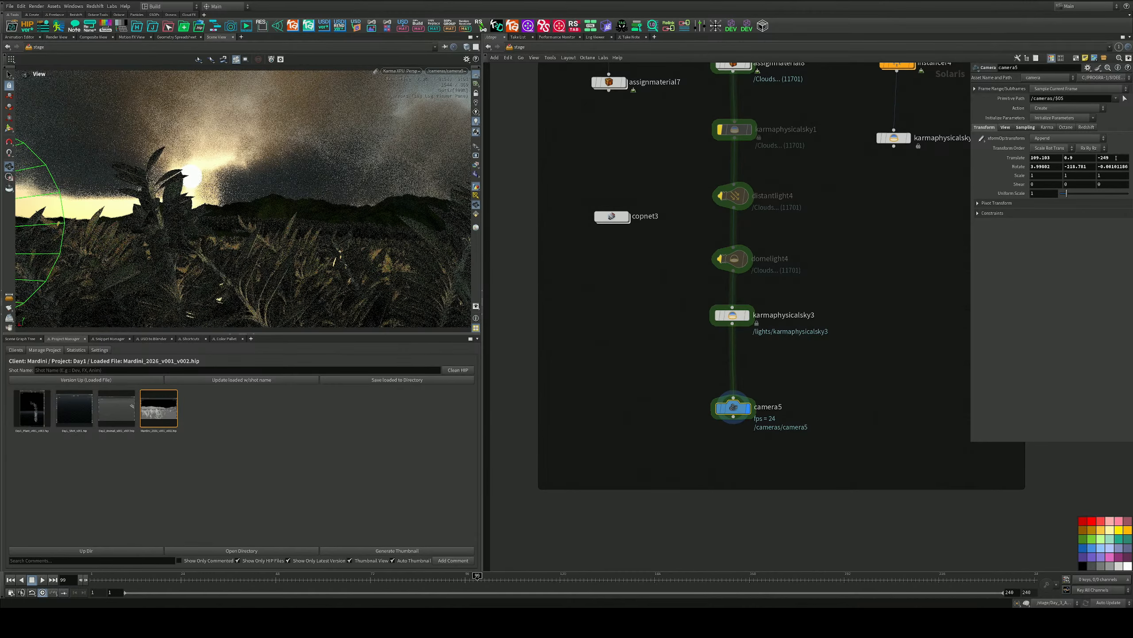
click(1117, 159)
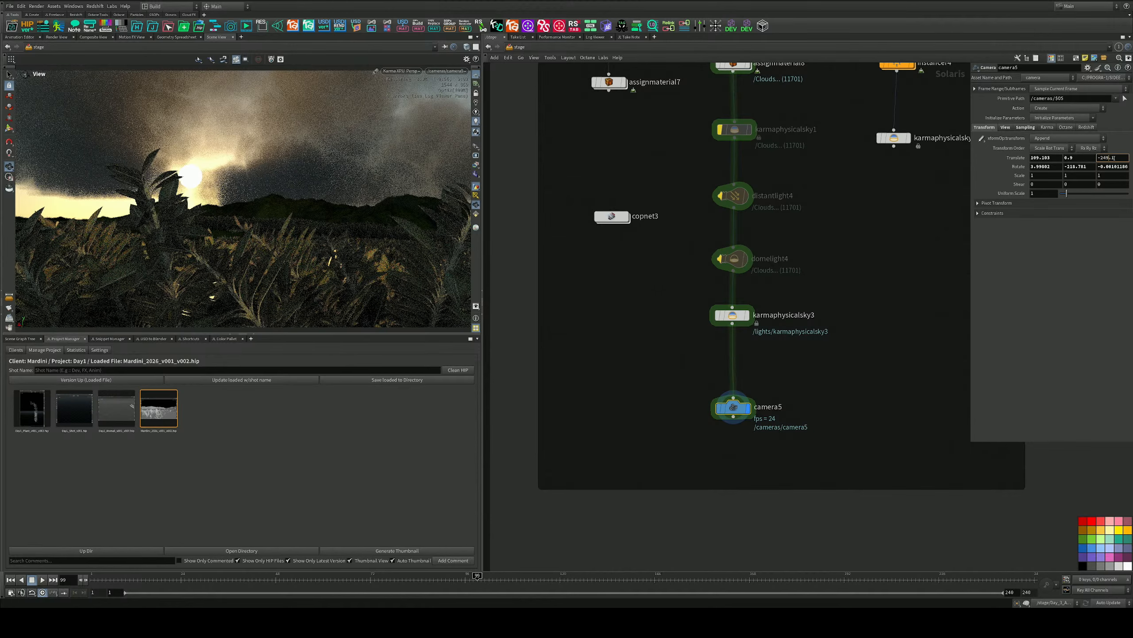
Set camera5's X translation to 100
click(1045, 157)
text(100)
key(Return)
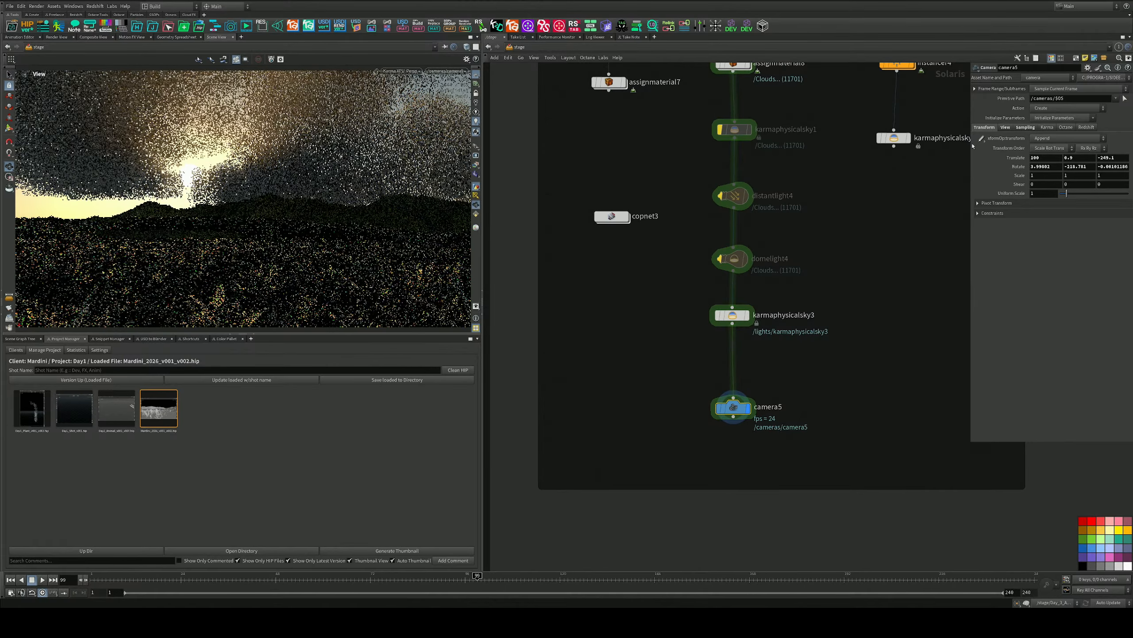
Try an X translation of 105 on camera5 and undo the change
click(1042, 157)
text(105)
key(Return)
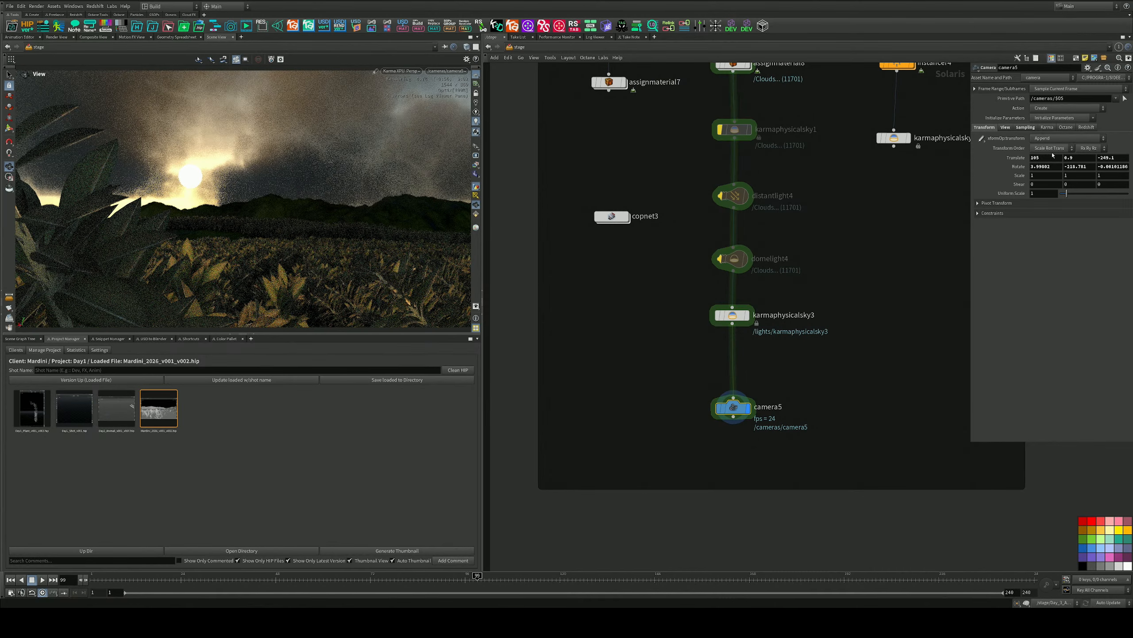
click(1018, 158)
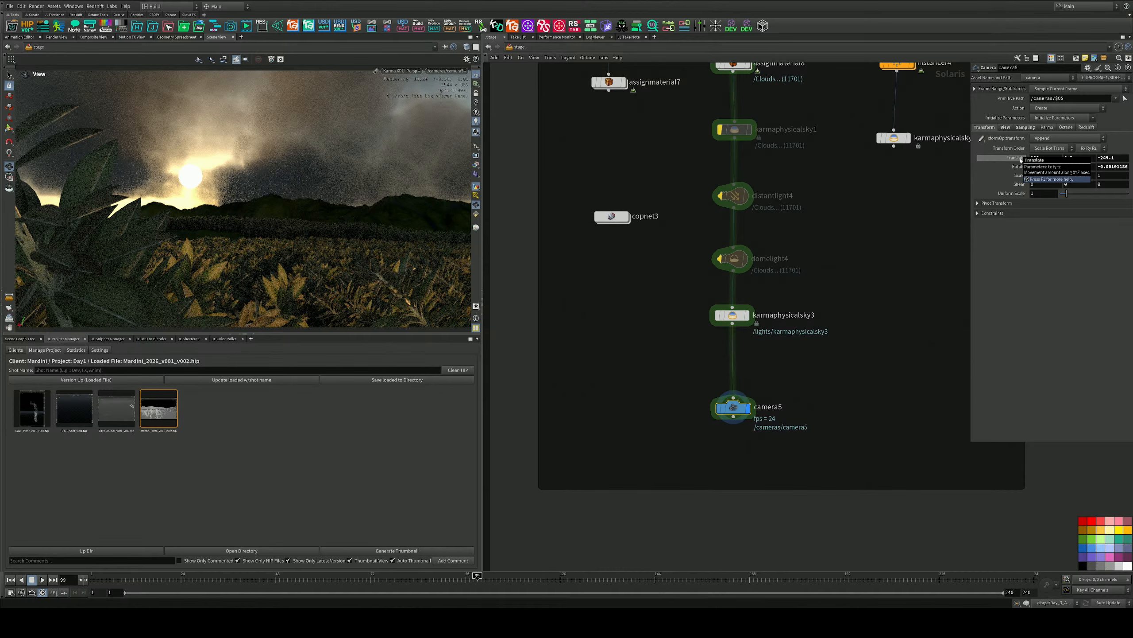
key(ctrl+z)
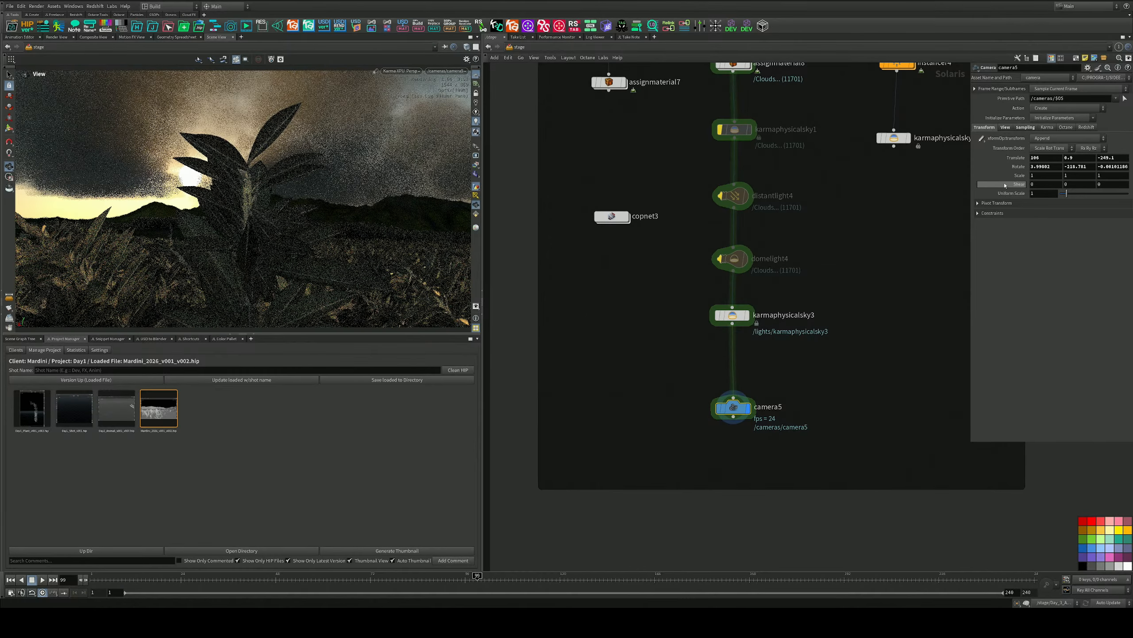
Adjust camera5's Z translation in several tries, ending at -225
drag(1118, 157, 1053, 159)
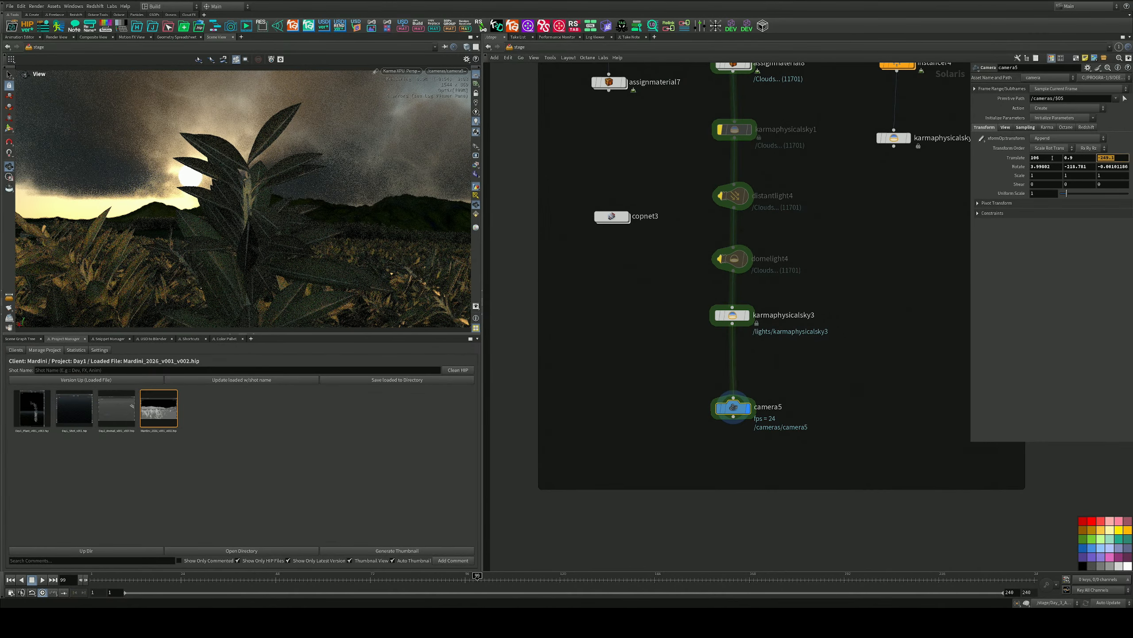
text(-)
key(Return)
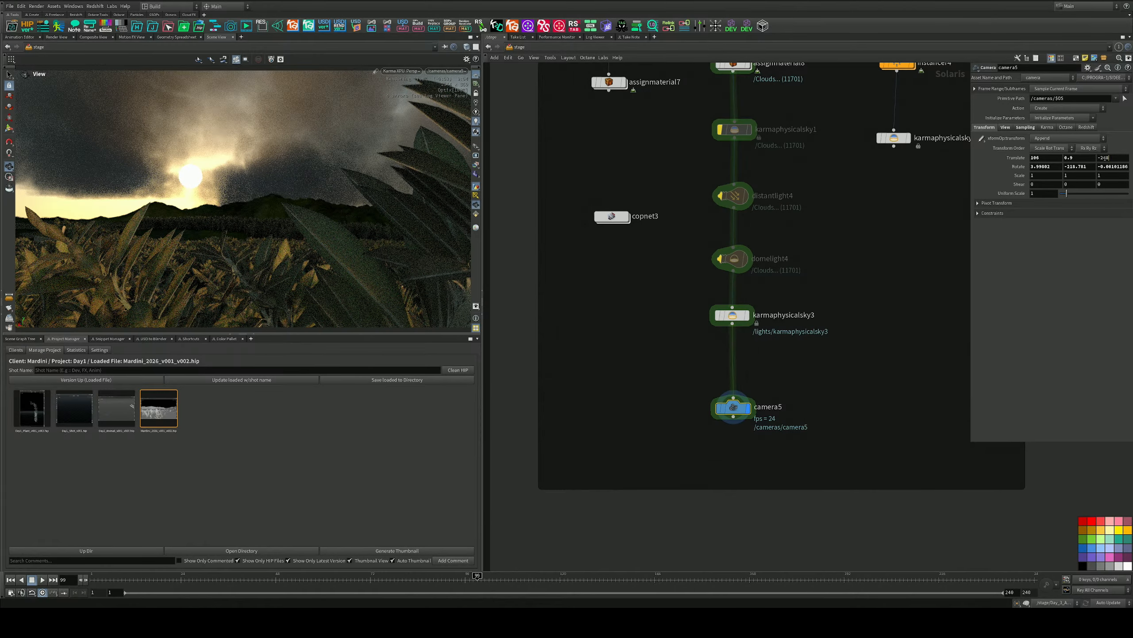
click(1108, 157)
text(-)
key(Return)
click(1116, 157)
key(Return)
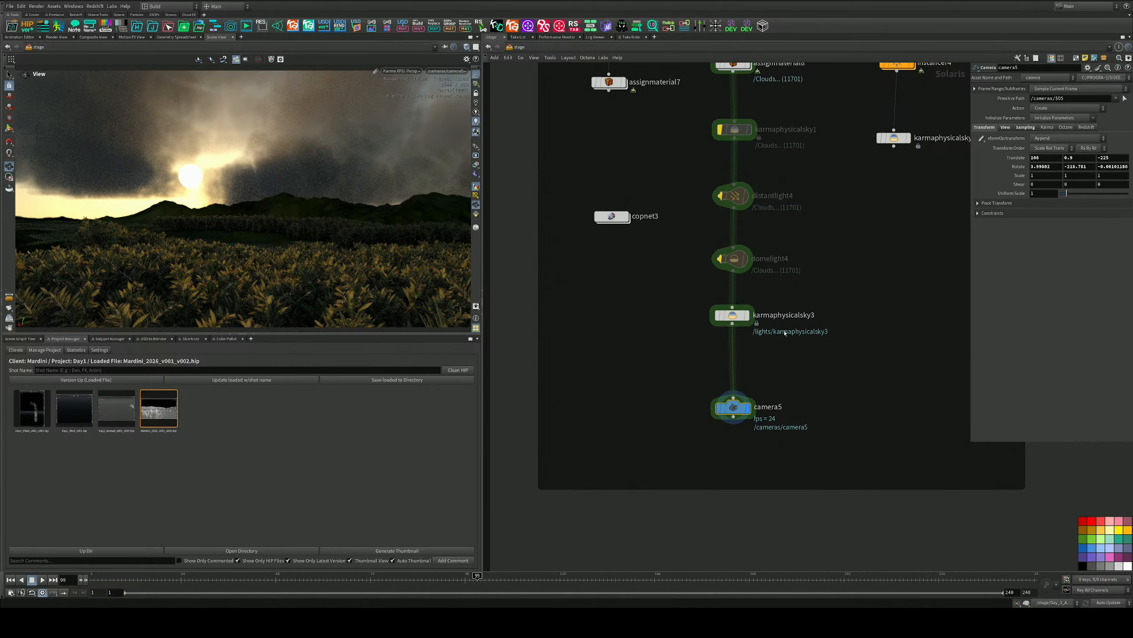
Reframe the view low among the foreground plants using Houdini VK and render the new framing with Karma XPU
click(404, 74)
click(402, 99)
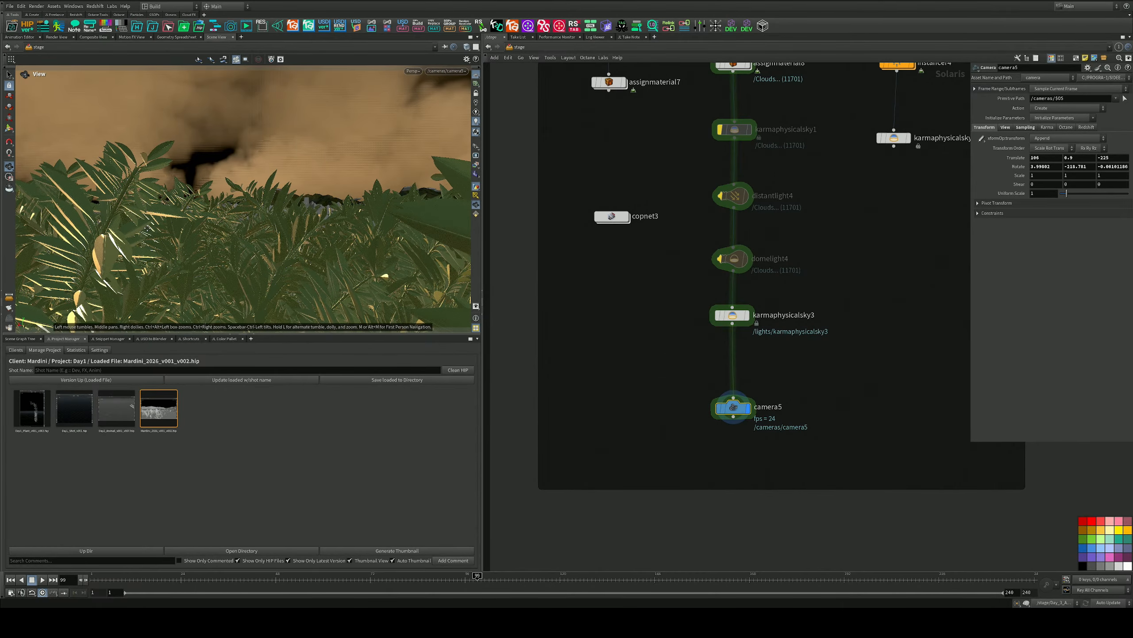
middle_drag(249, 238, 244, 253)
right_drag(282, 280, 281, 275)
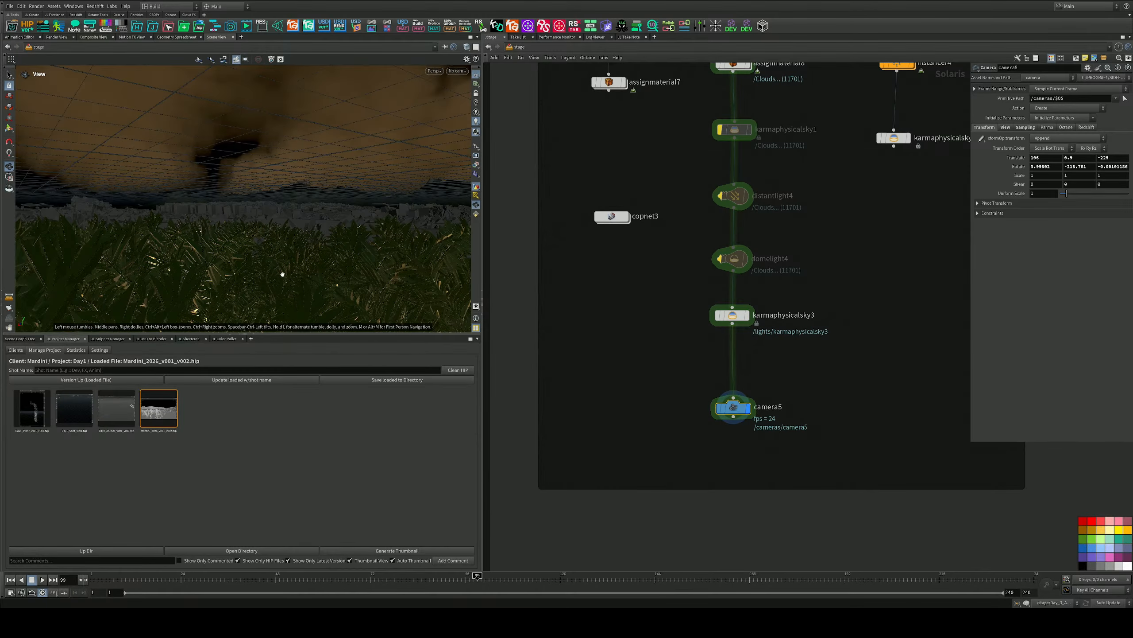
drag(283, 274, 283, 271)
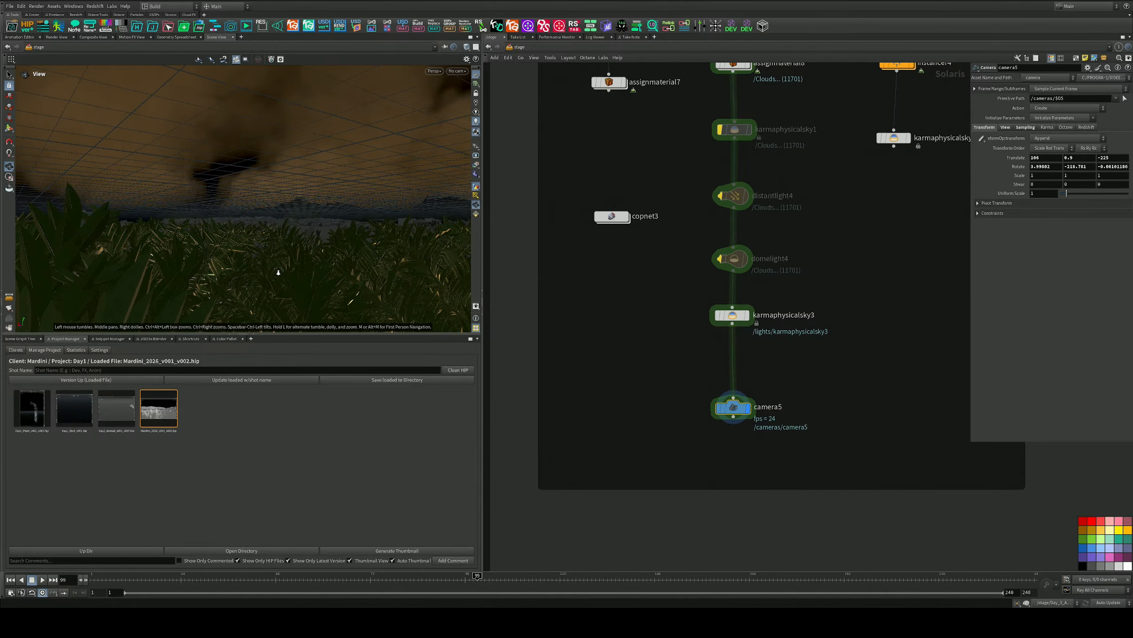
right_drag(275, 274, 304, 274)
mouse_move(345, 263)
middle_down()
mouse_move(95, 228)
mouse_move(10, 230)
mouse_move(338, 264)
mouse_move(285, 265)
mouse_move(326, 268)
middle_up()
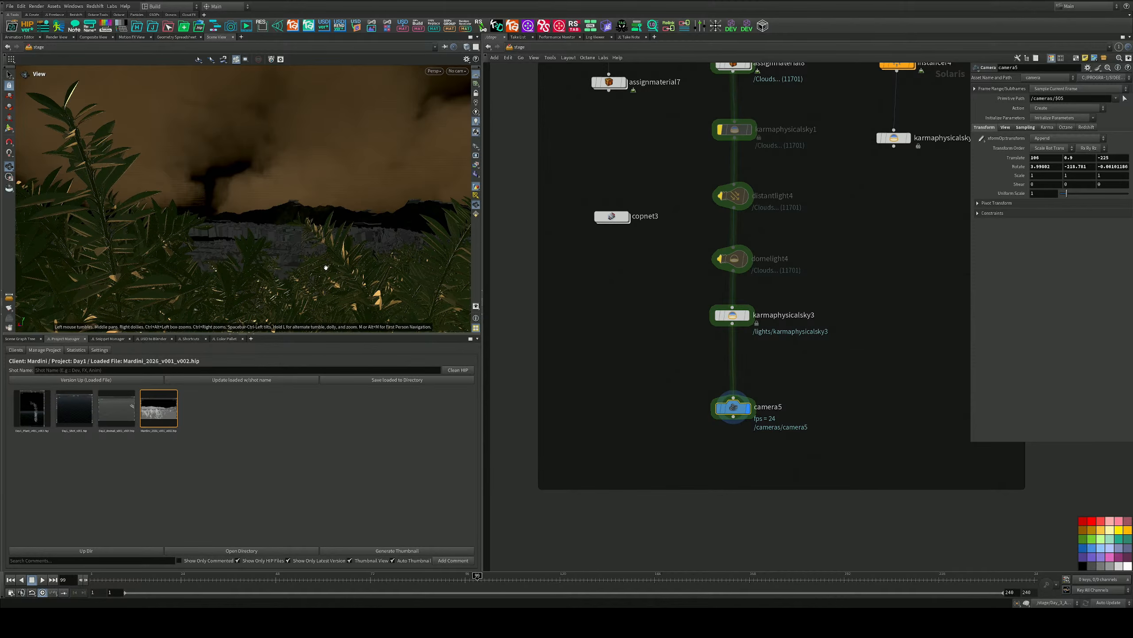
click(432, 71)
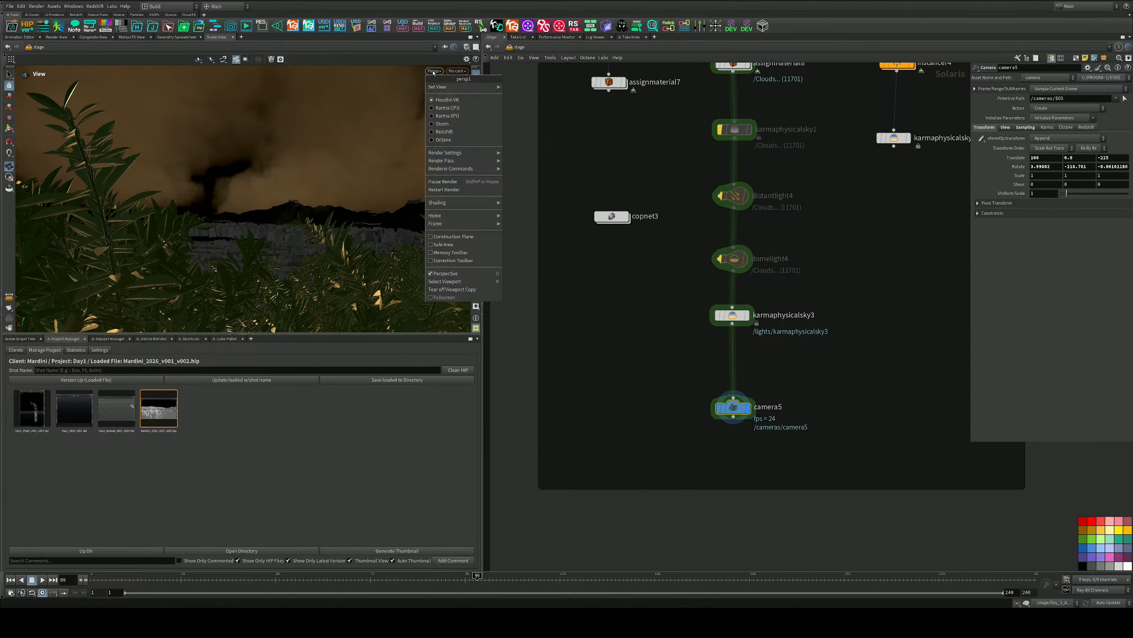
click(437, 117)
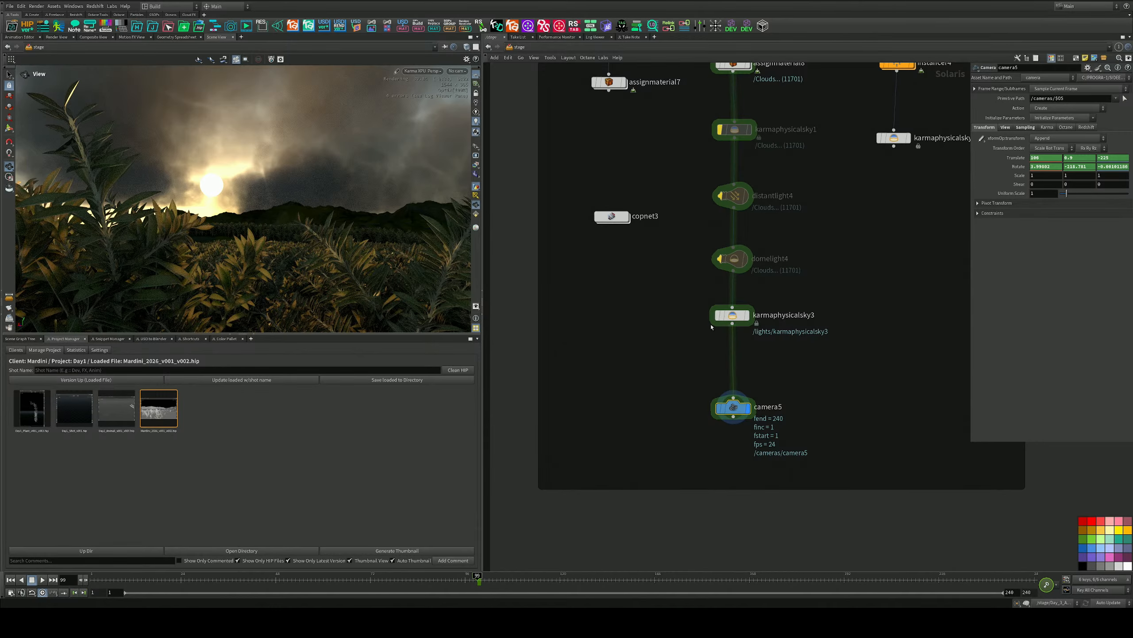
Set camera5's F-Stop to 2 in its sampling settings
middle_drag(841, 318, 823, 358)
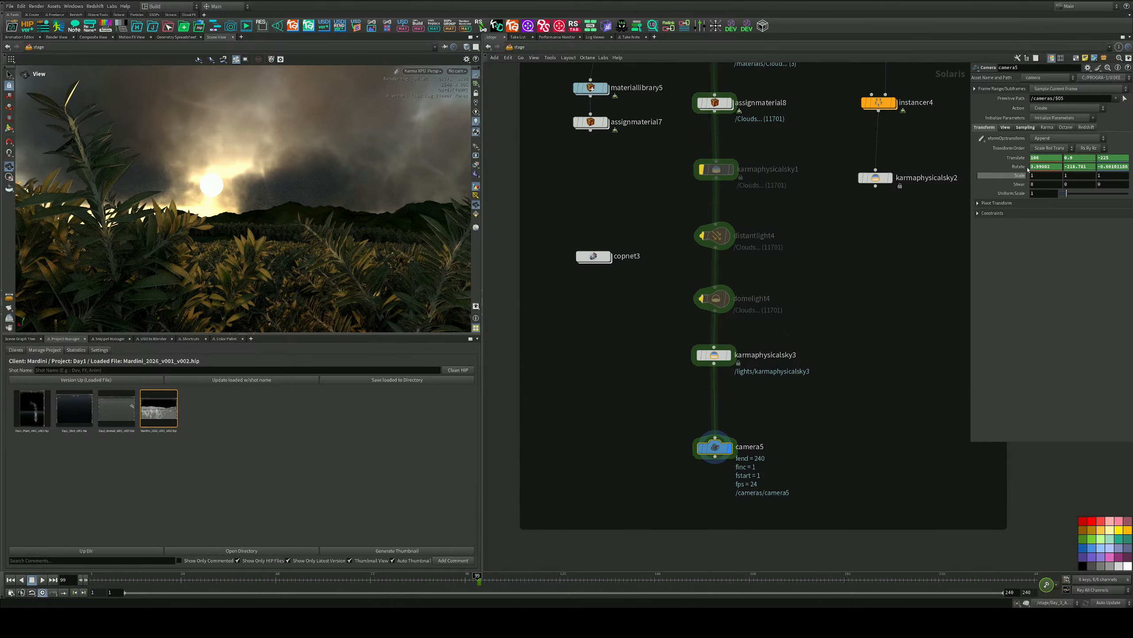
click(1034, 127)
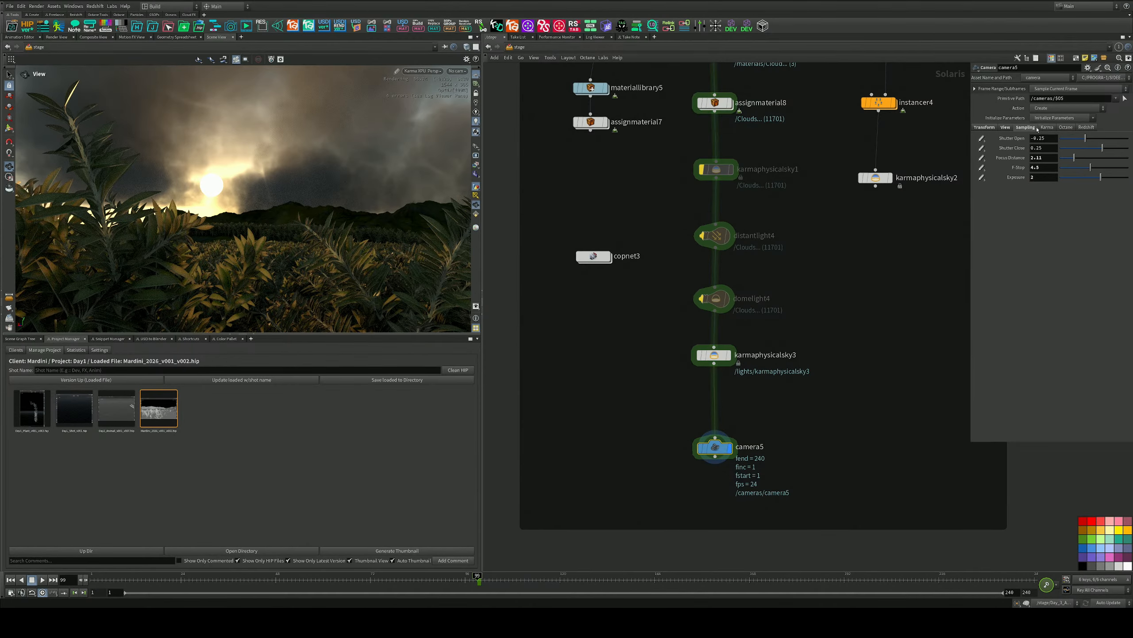
double_click(1044, 167)
text(2)
key(Return)
Look through camera5 and switch the view to the Houdini VK renderer
click(457, 70)
click(460, 79)
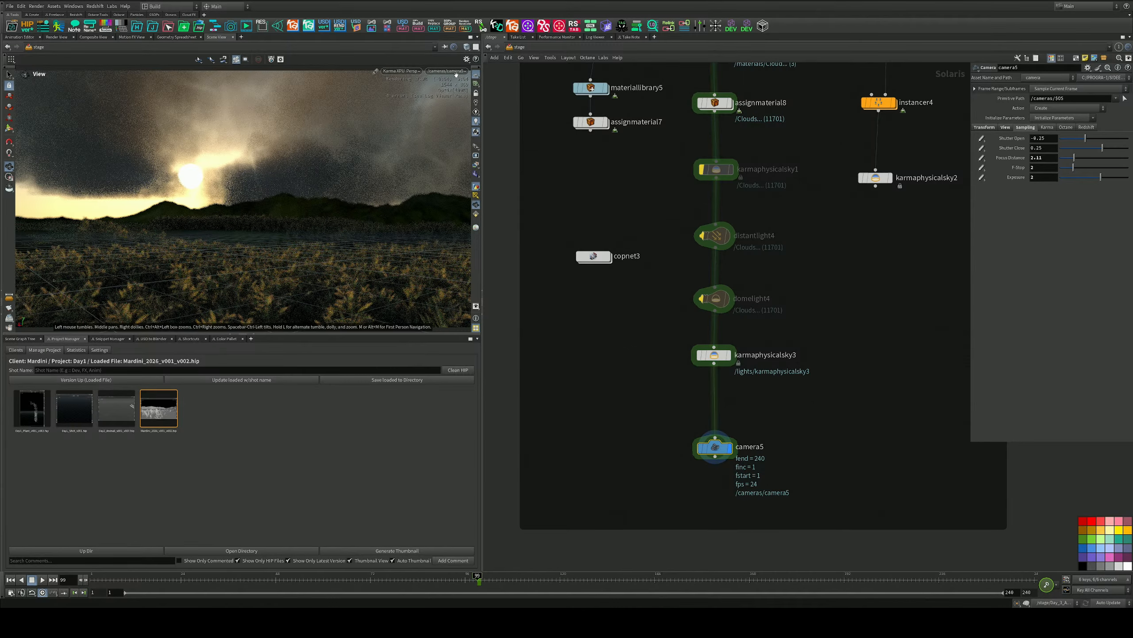
click(412, 72)
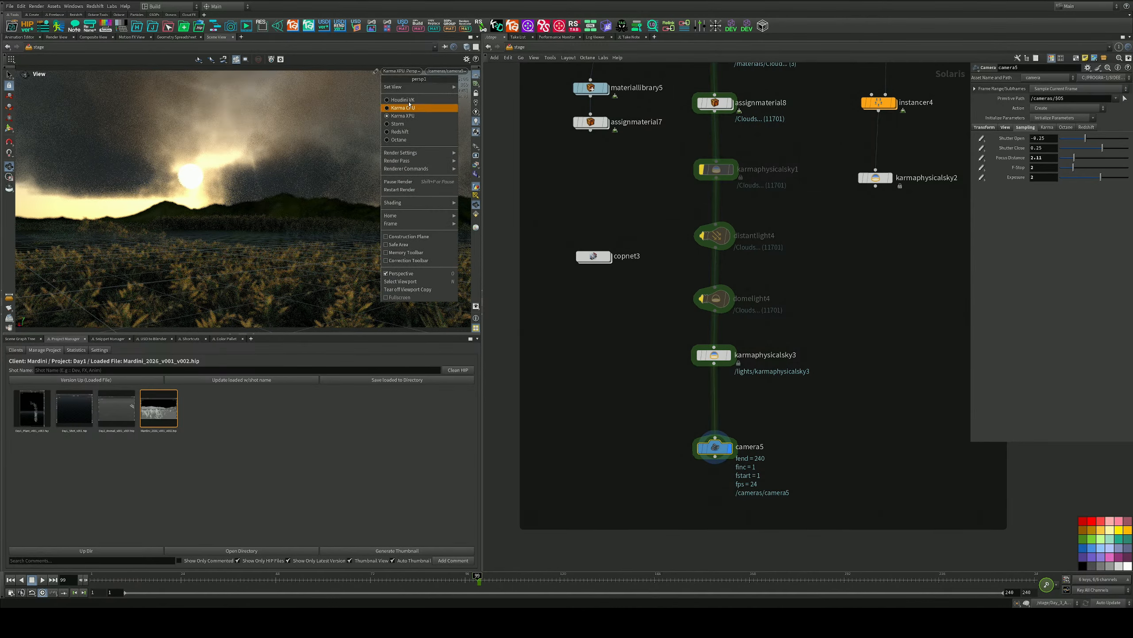
click(418, 72)
click(417, 71)
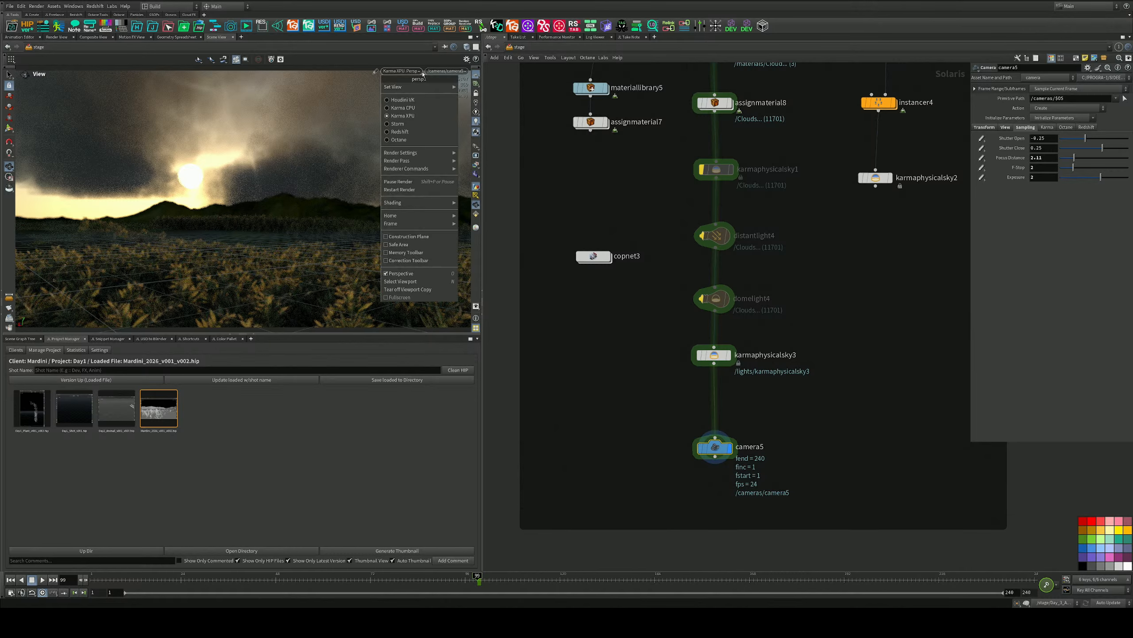
click(402, 88)
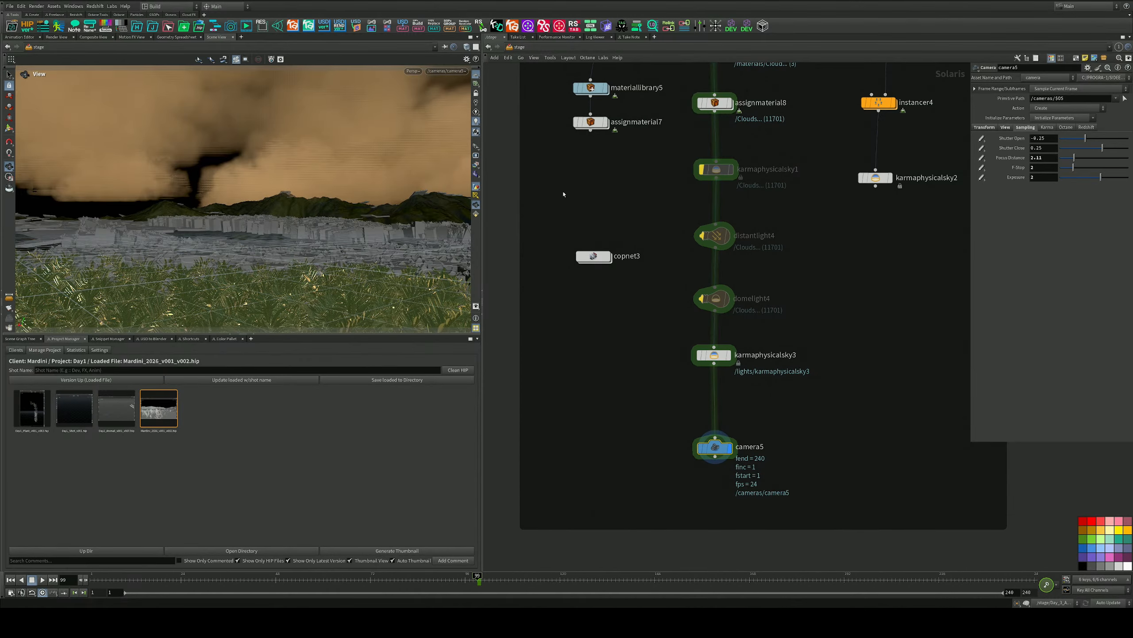
Undo the last node deletion, select camera5 and tie the view to the camera
key(ctrl+z)
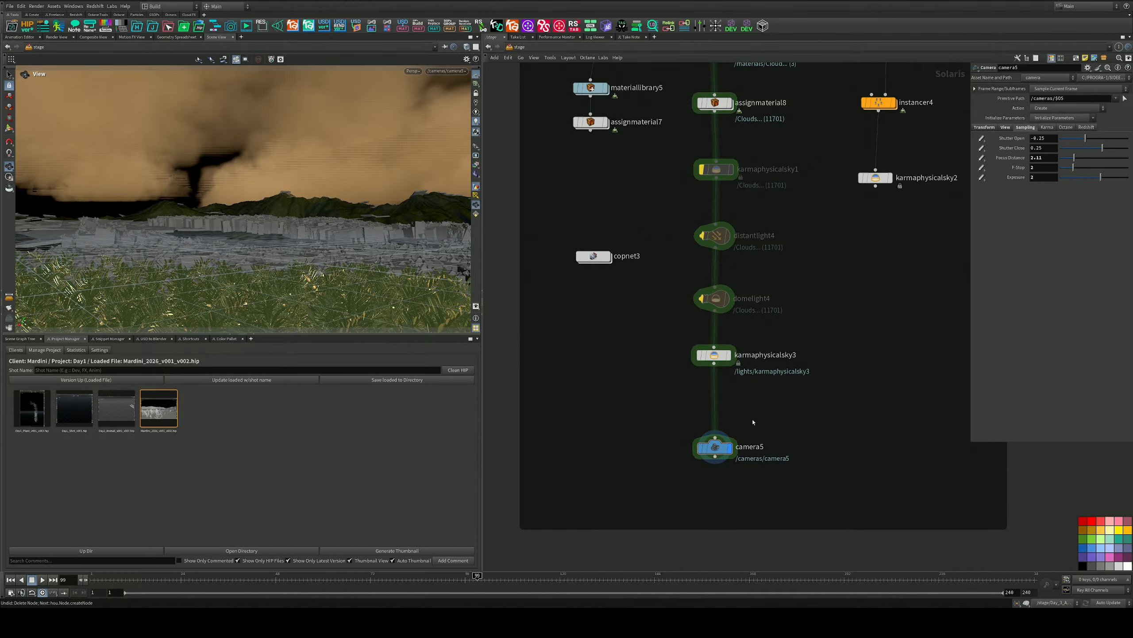
drag(764, 411, 696, 453)
click(475, 92)
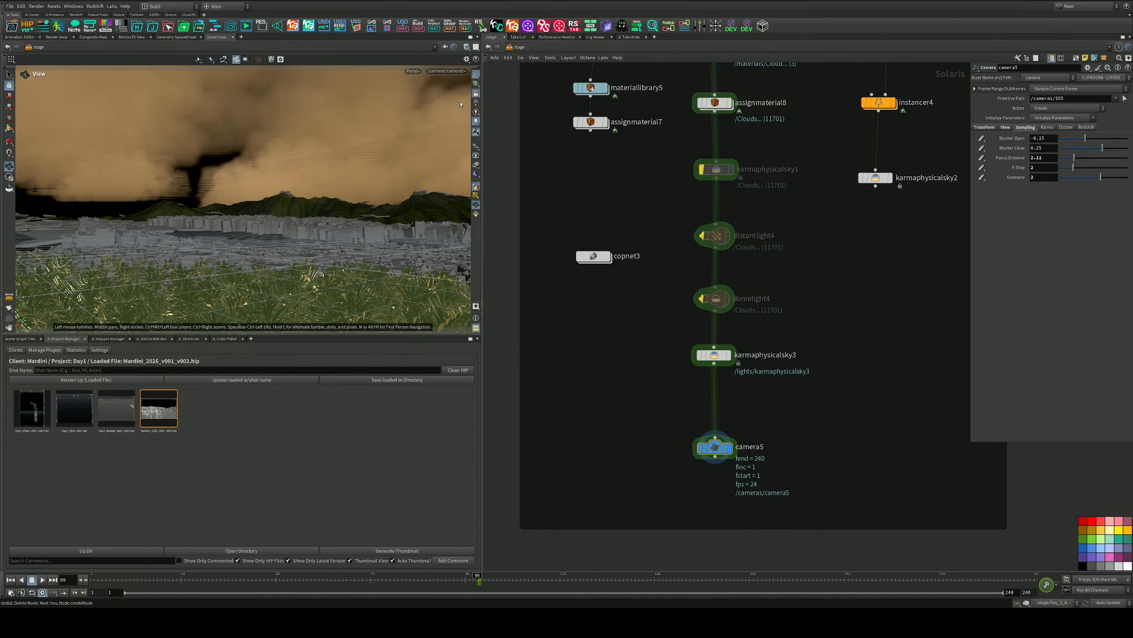
Reposition camera5 with the tied view to a low framing among the foreground plants
middle_drag(372, 287, 317, 260)
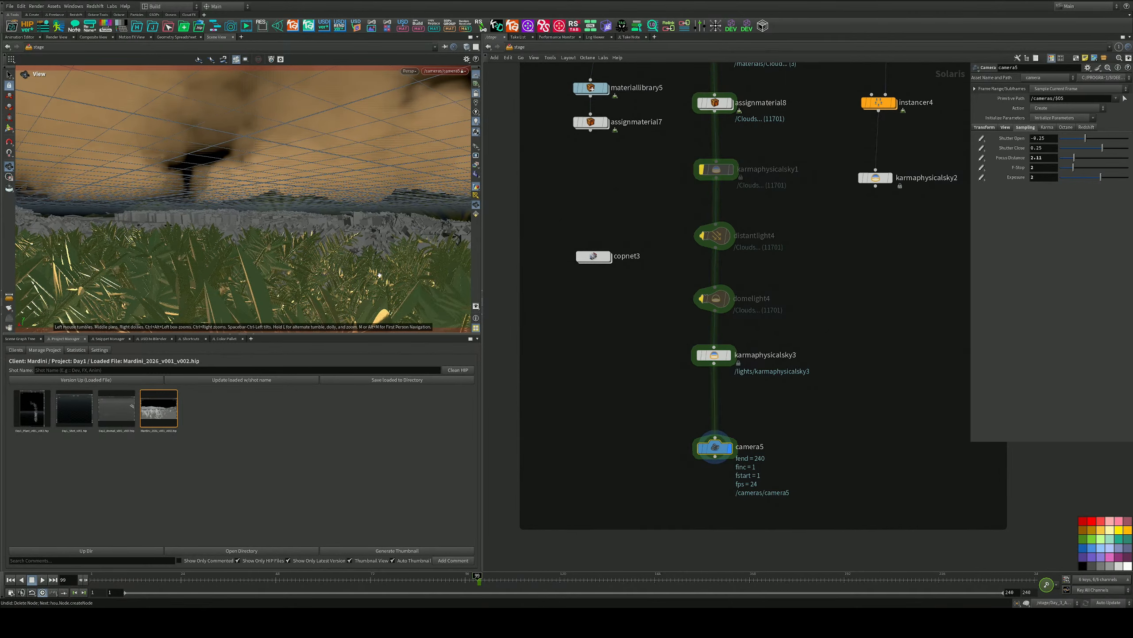
mouse_move(371, 275)
middle_down()
mouse_move(364, 290)
mouse_move(359, 274)
middle_up()
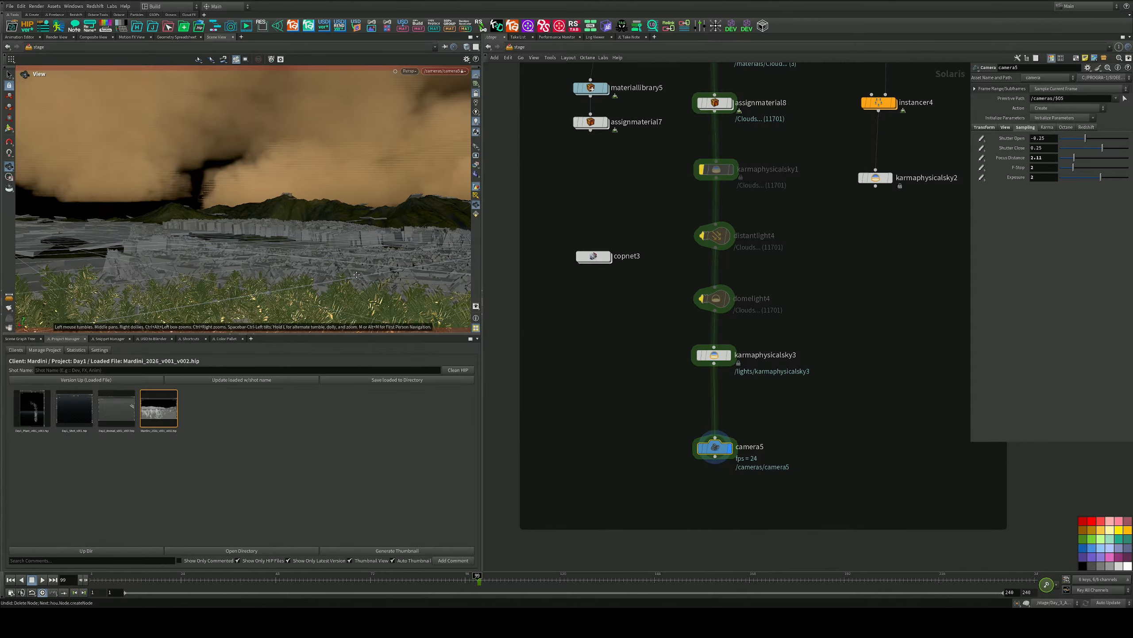
middle_drag(357, 274, 327, 264)
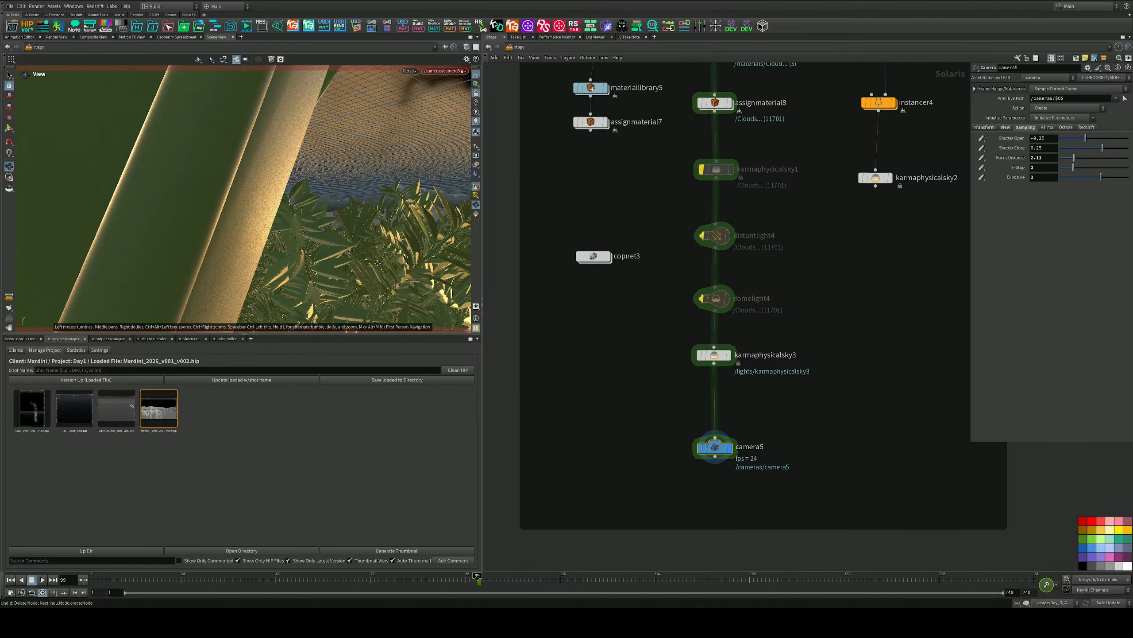
middle_drag(371, 263, 368, 263)
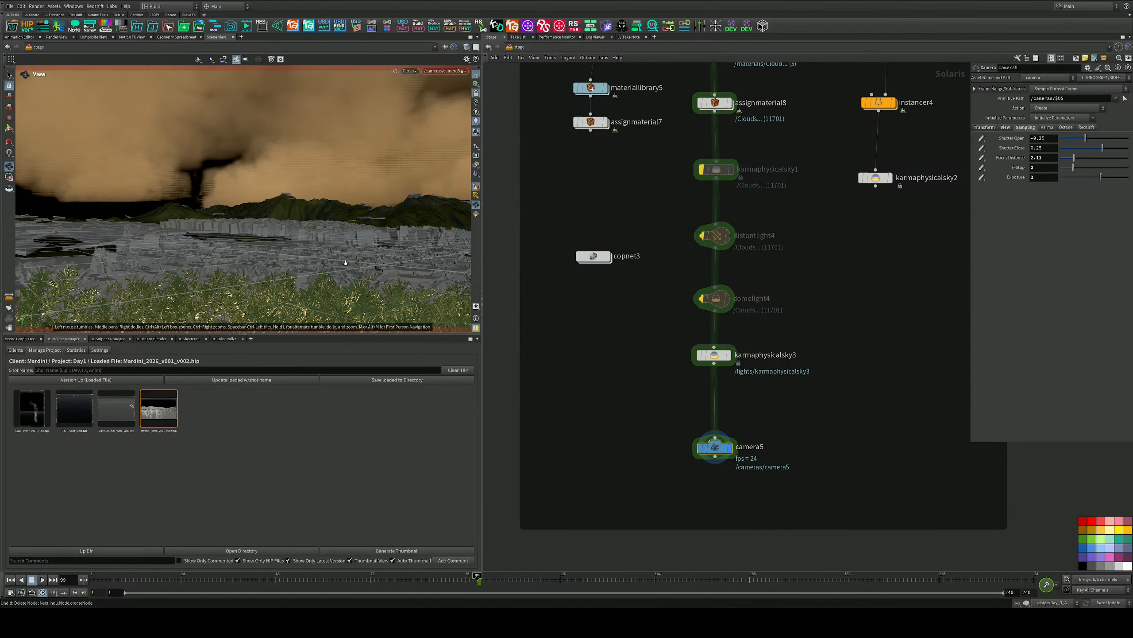
middle_drag(345, 263, 343, 262)
scroll(344, 263, down, 1)
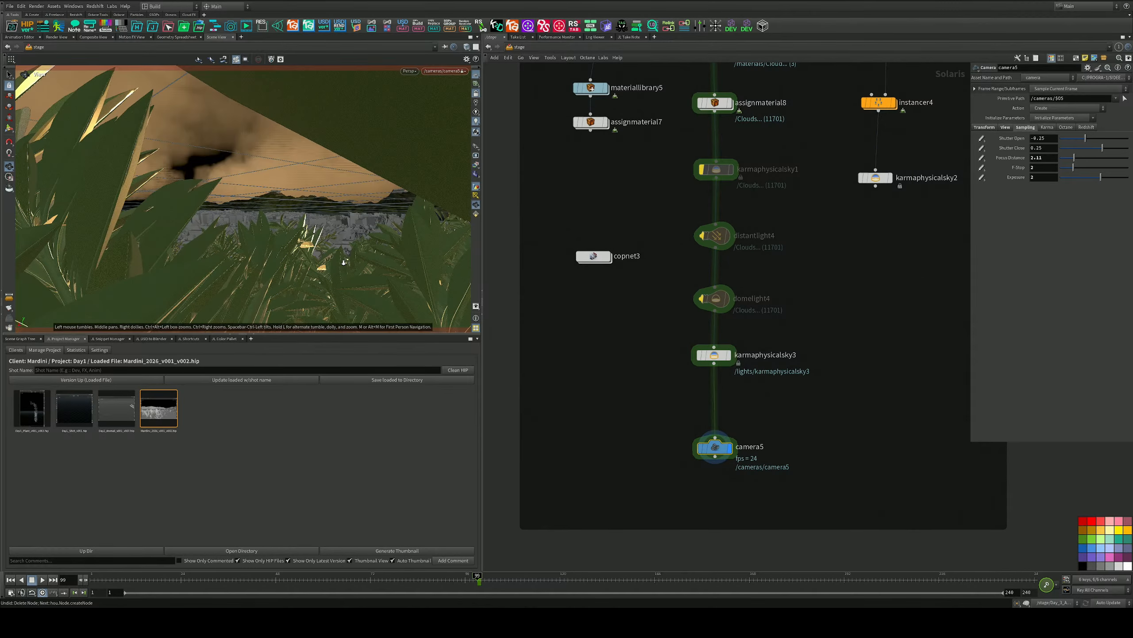
mouse_move(342, 263)
right_down()
mouse_move(361, 267)
mouse_move(321, 267)
right_up()
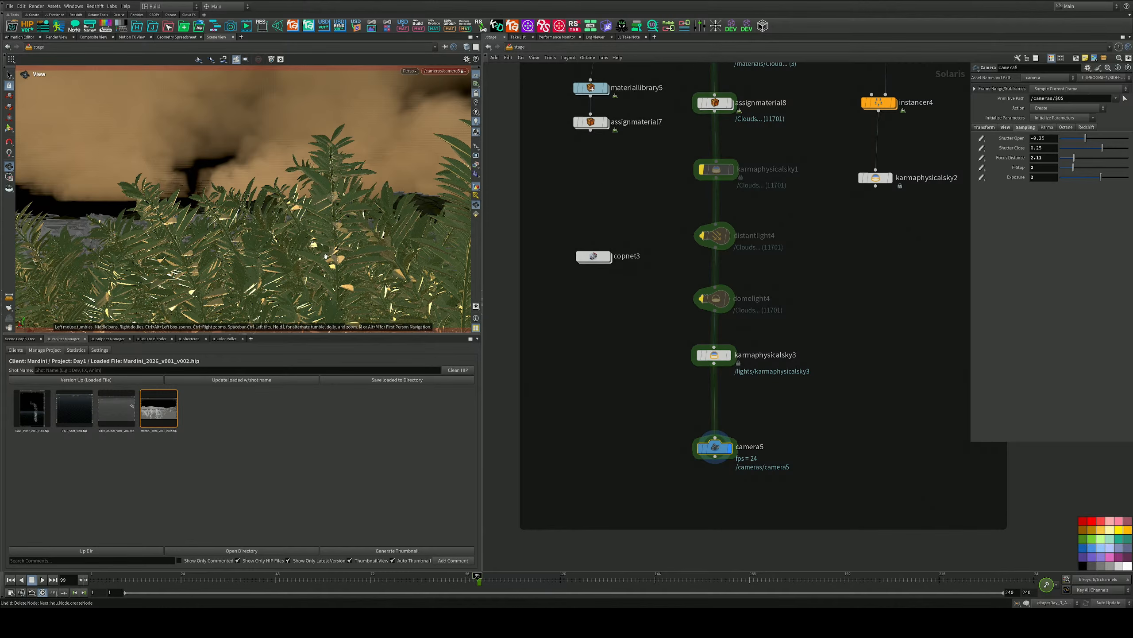
right_drag(328, 257, 291, 218)
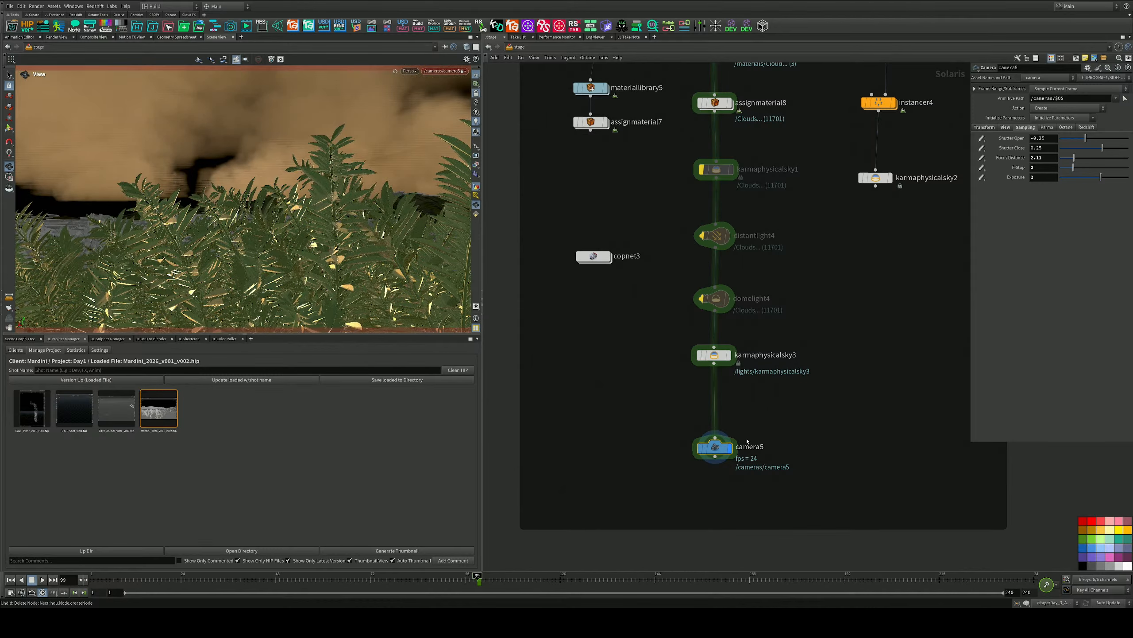
Delete camera5's translate and rotate channels and key both transforms afresh at frame 99
click(989, 126)
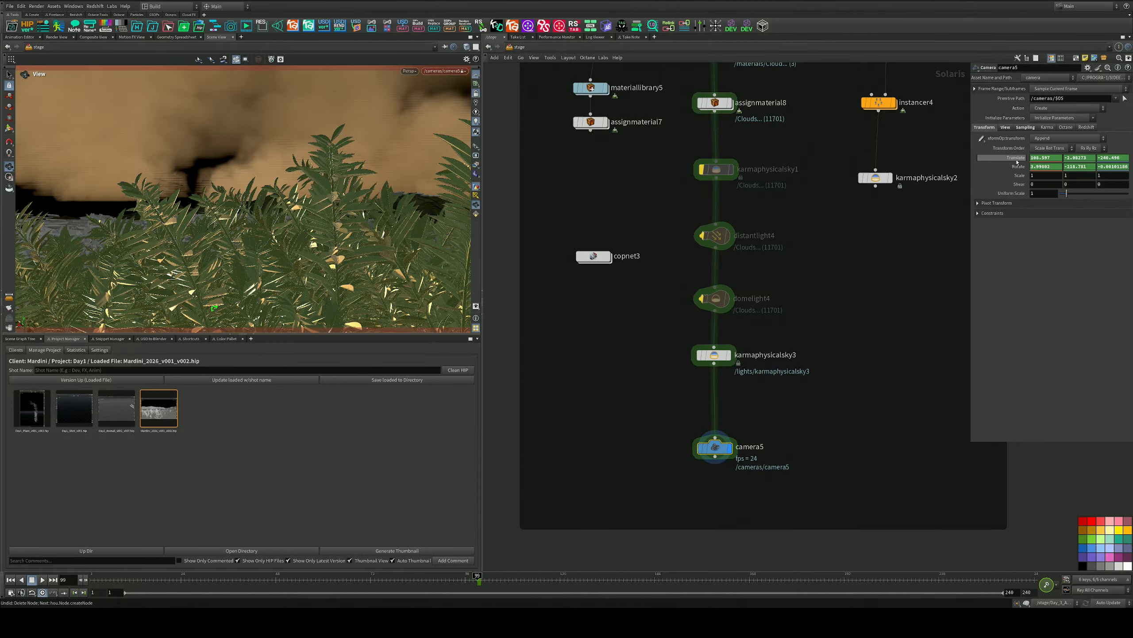
right_click(1018, 166)
click(1025, 277)
right_click(1020, 168)
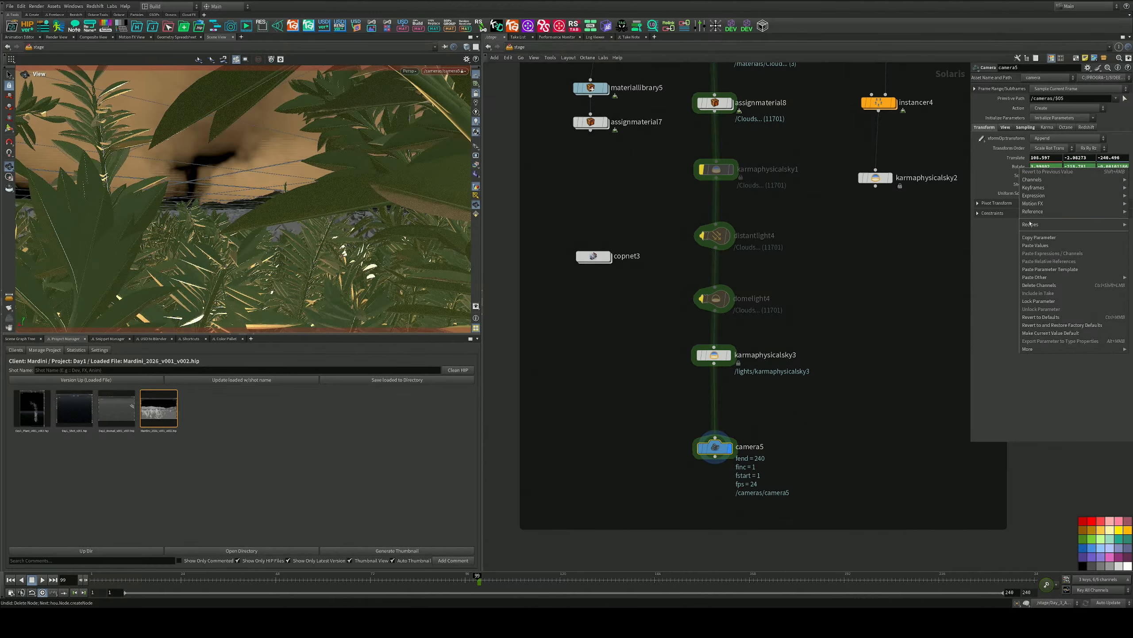
click(1032, 286)
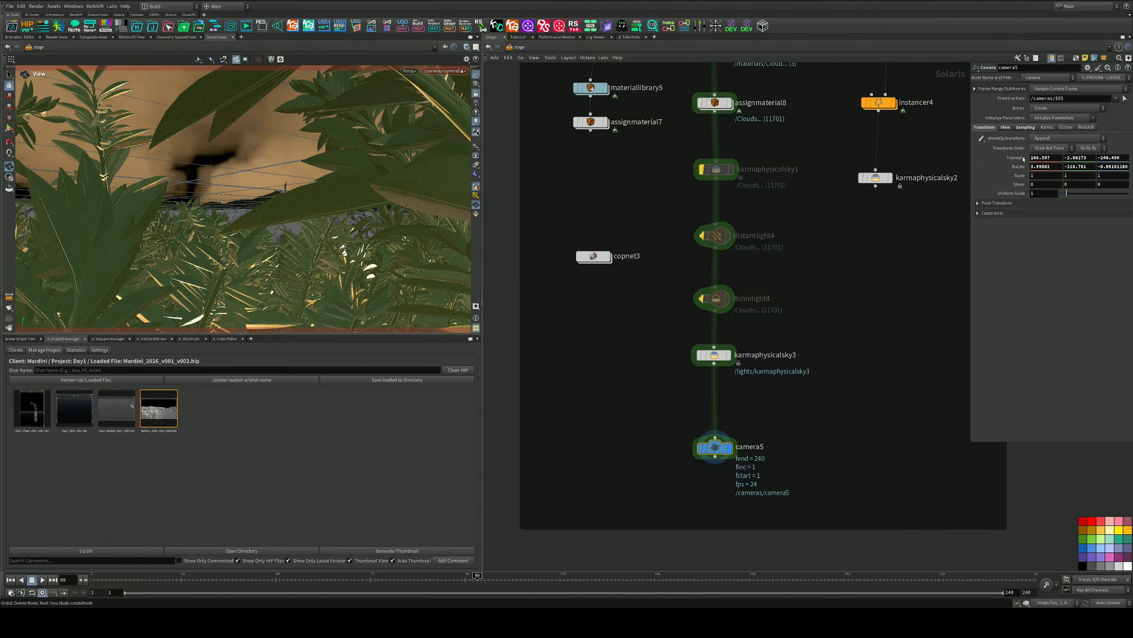
alt+click(1024, 160)
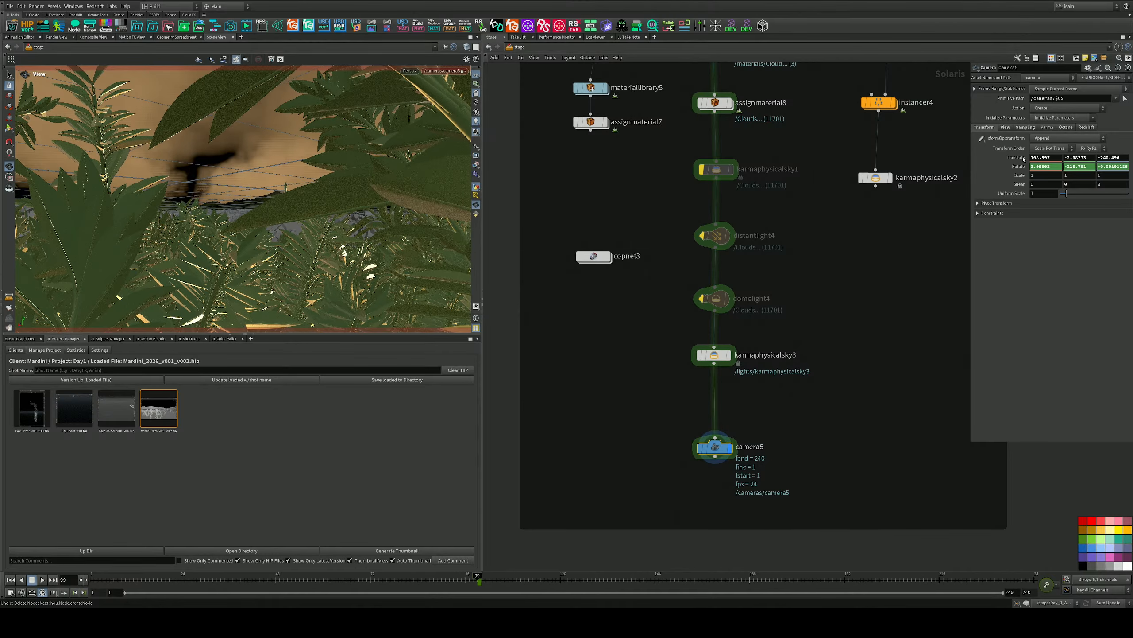
Render the camera view with Karma XPU and move the timeline to frame 111
click(409, 70)
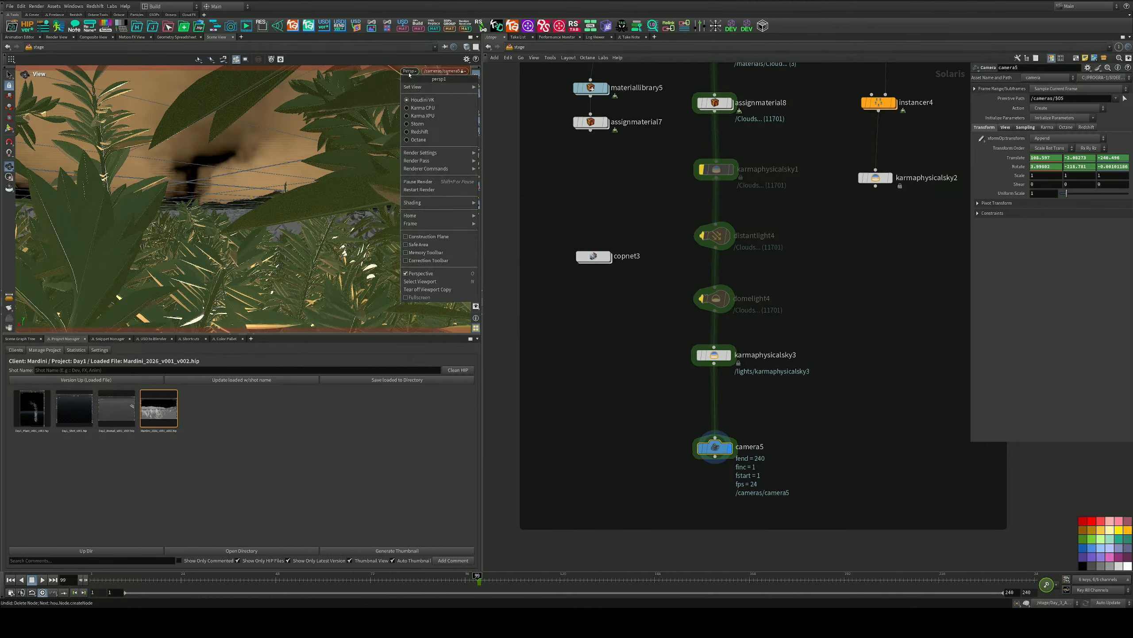
click(413, 119)
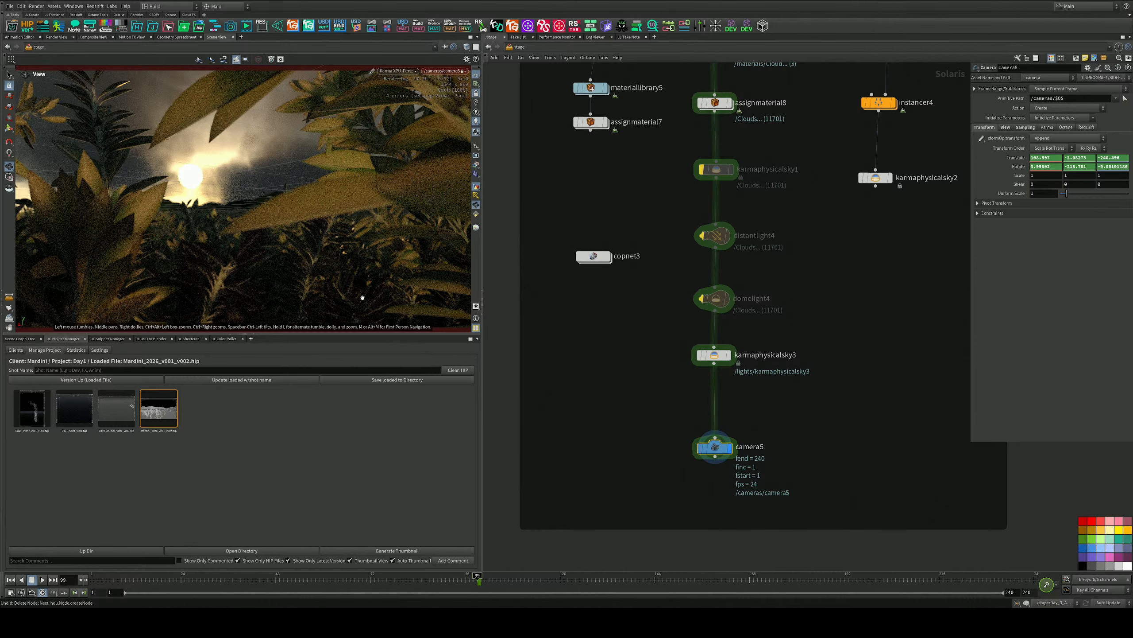
click(524, 575)
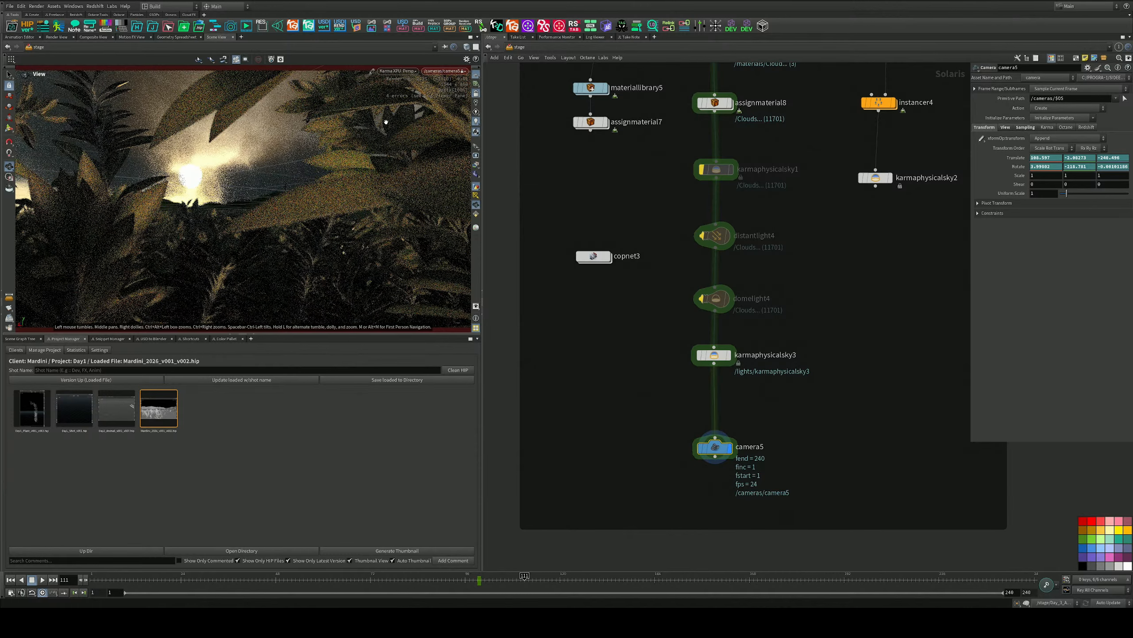
Switch the view to Houdini VK and move camera5 to a new position near the plants at frame 111
click(398, 71)
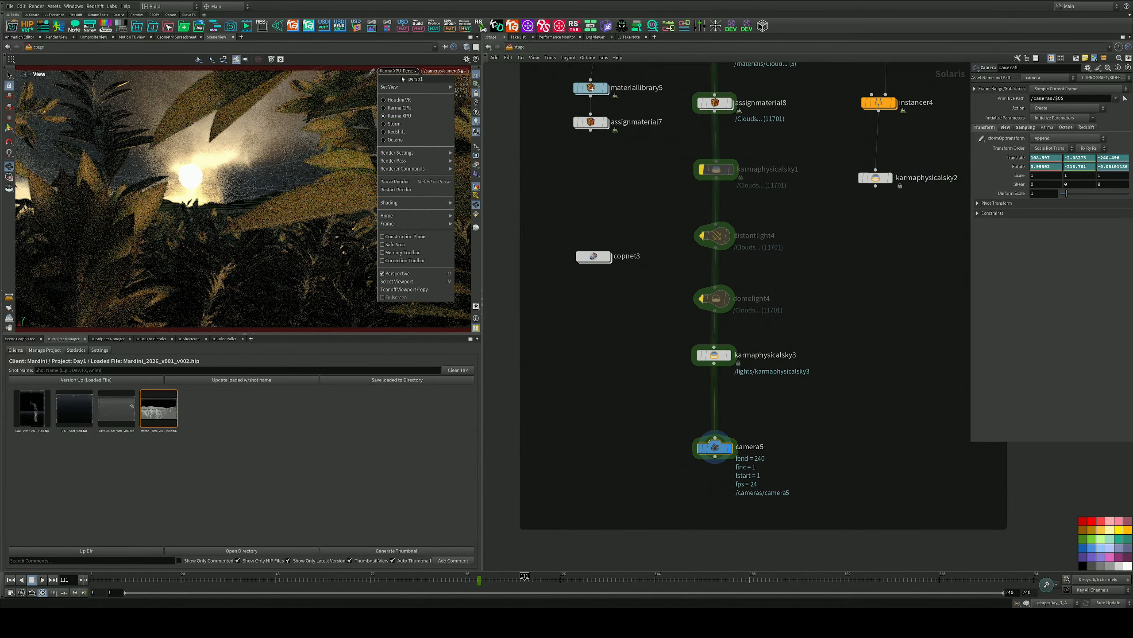
click(400, 100)
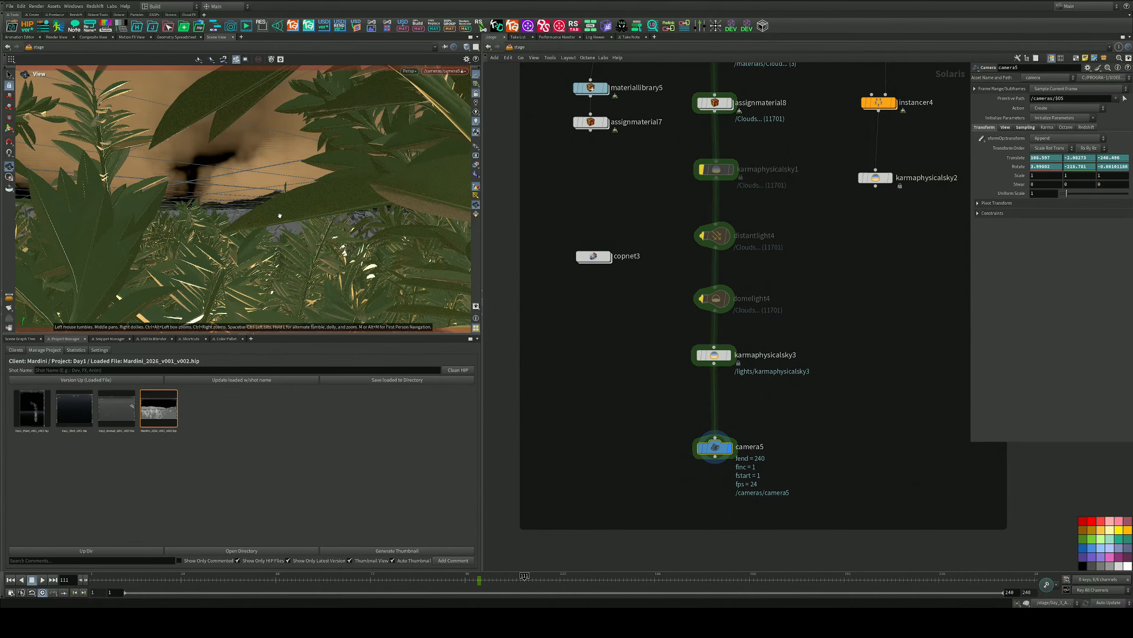
middle_drag(320, 276, 282, 241)
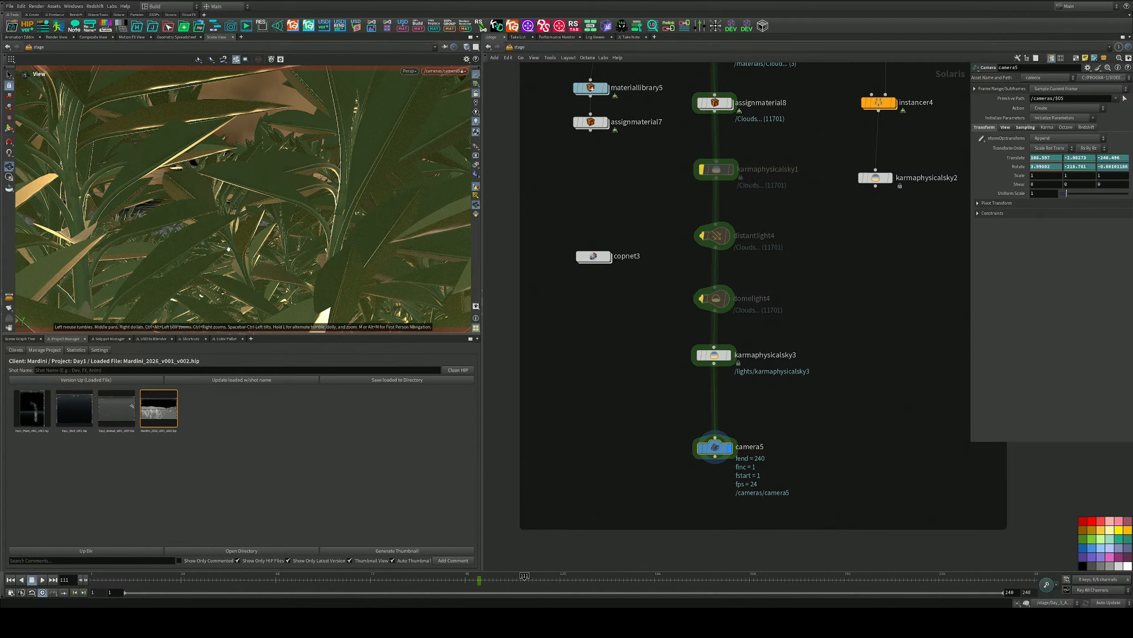
scroll(228, 249, down, 2)
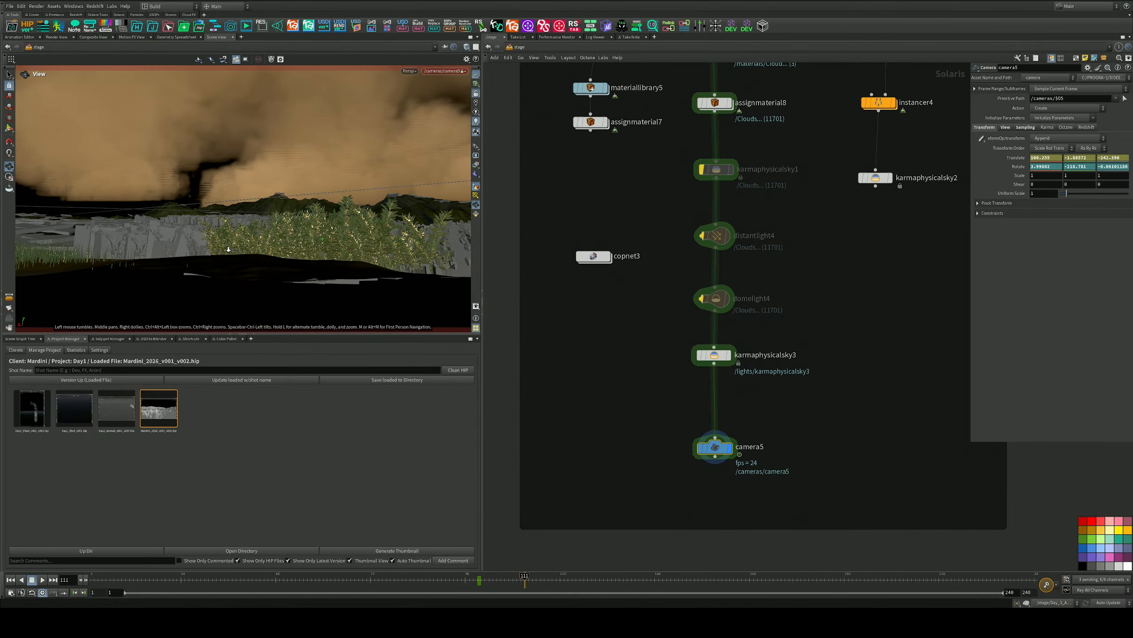
scroll(231, 246, up, 4)
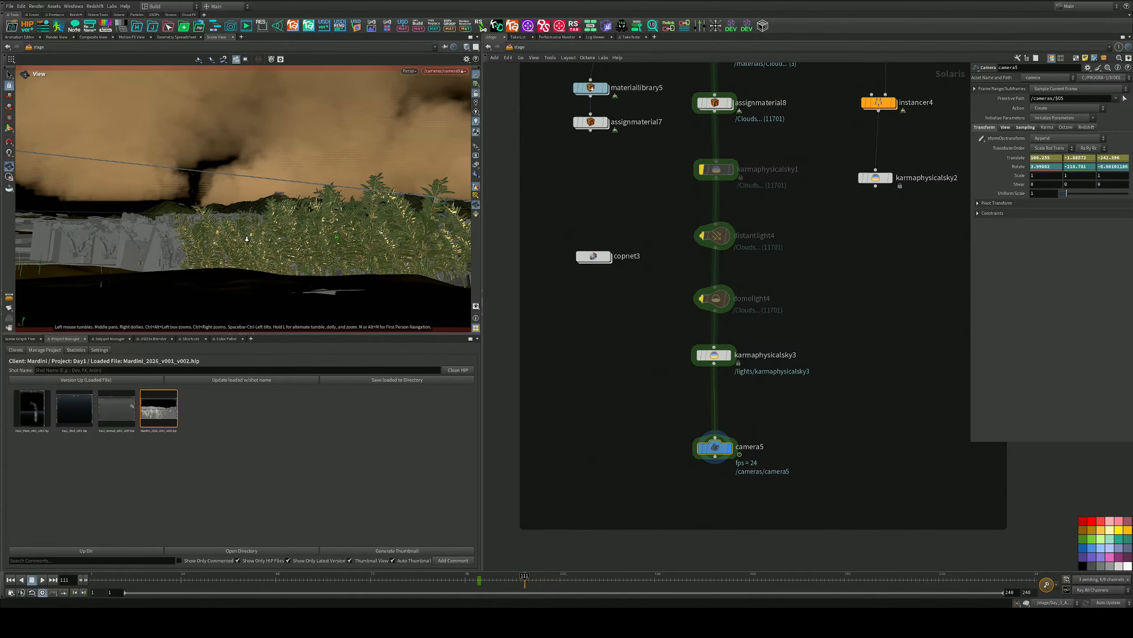
scroll(253, 236, up, 3)
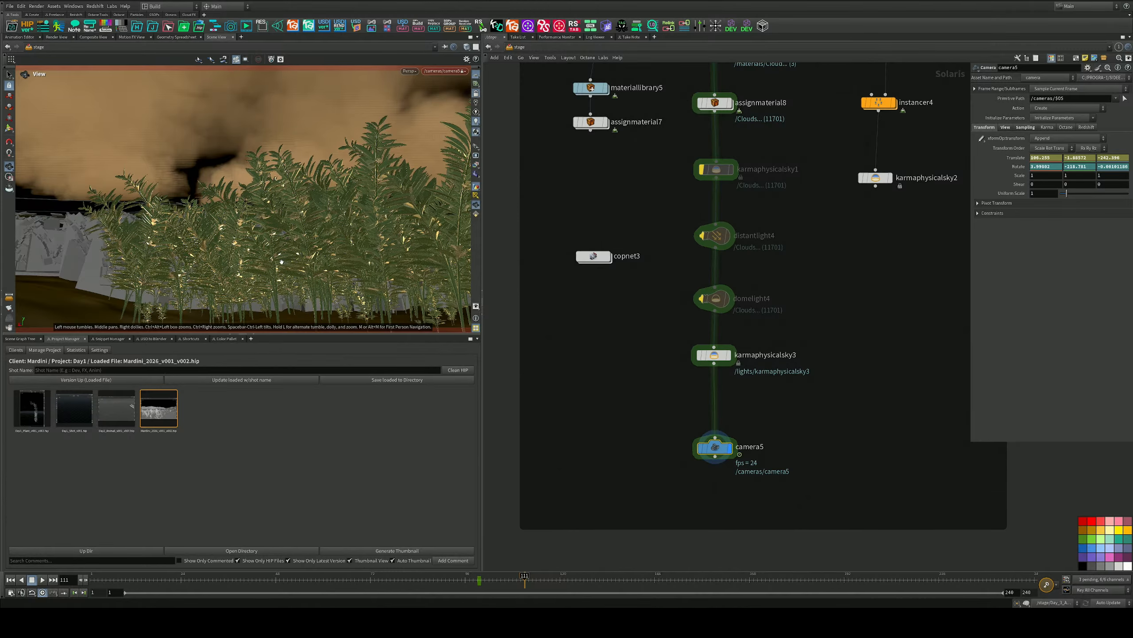
scroll(271, 267, up, 3)
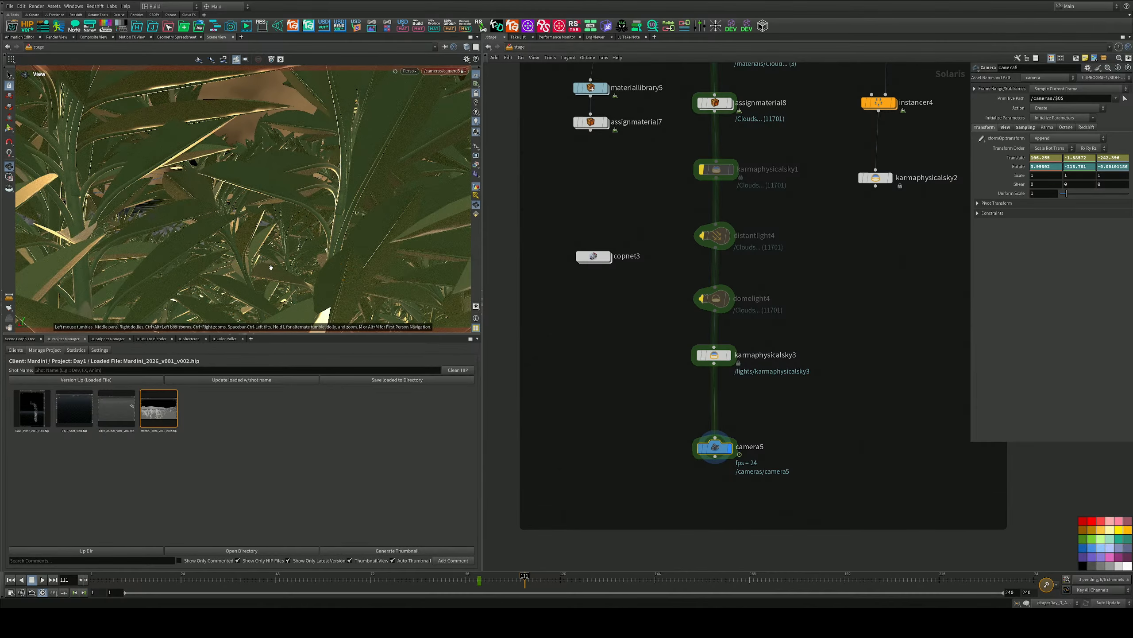
scroll(272, 268, up, 5)
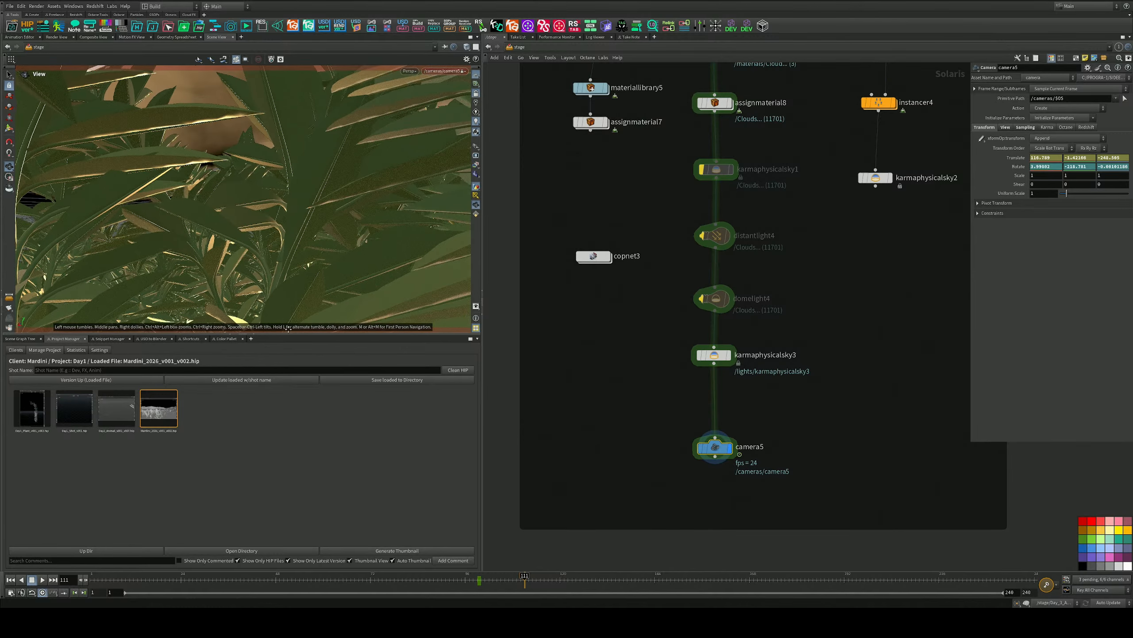
right_drag(294, 401, 380, 597)
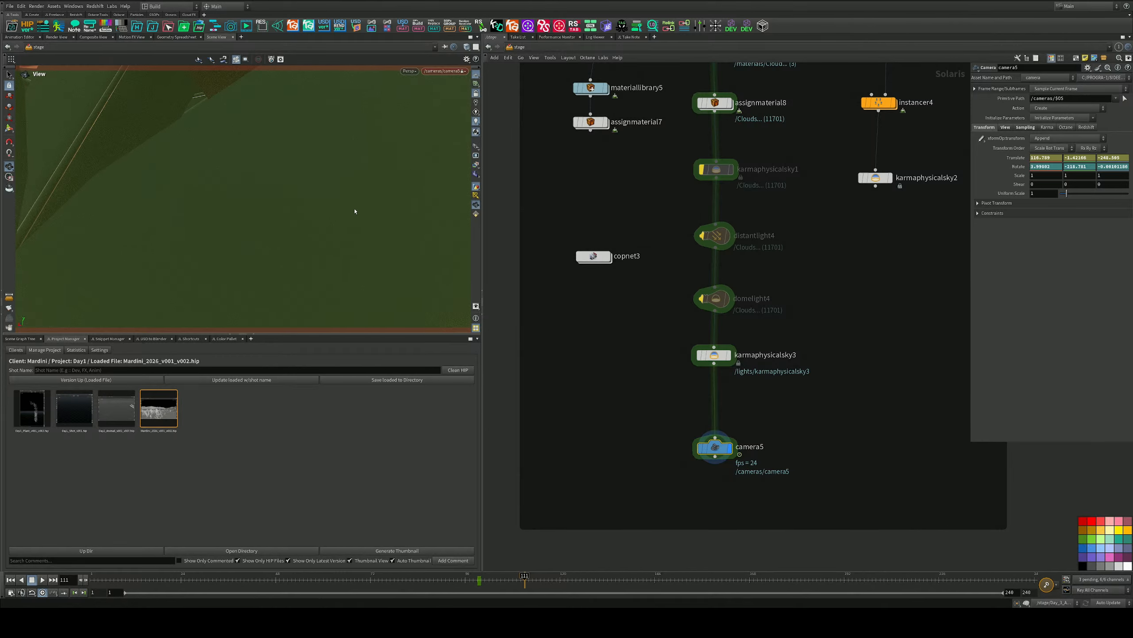
scroll(344, 211, down, 10)
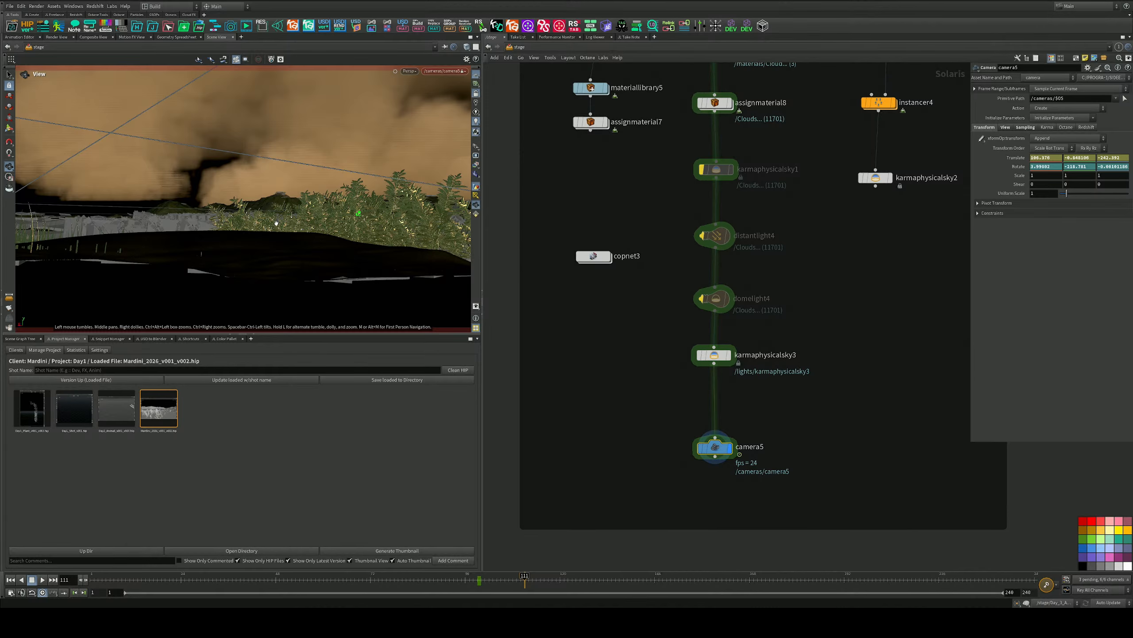
scroll(389, 232, up, 5)
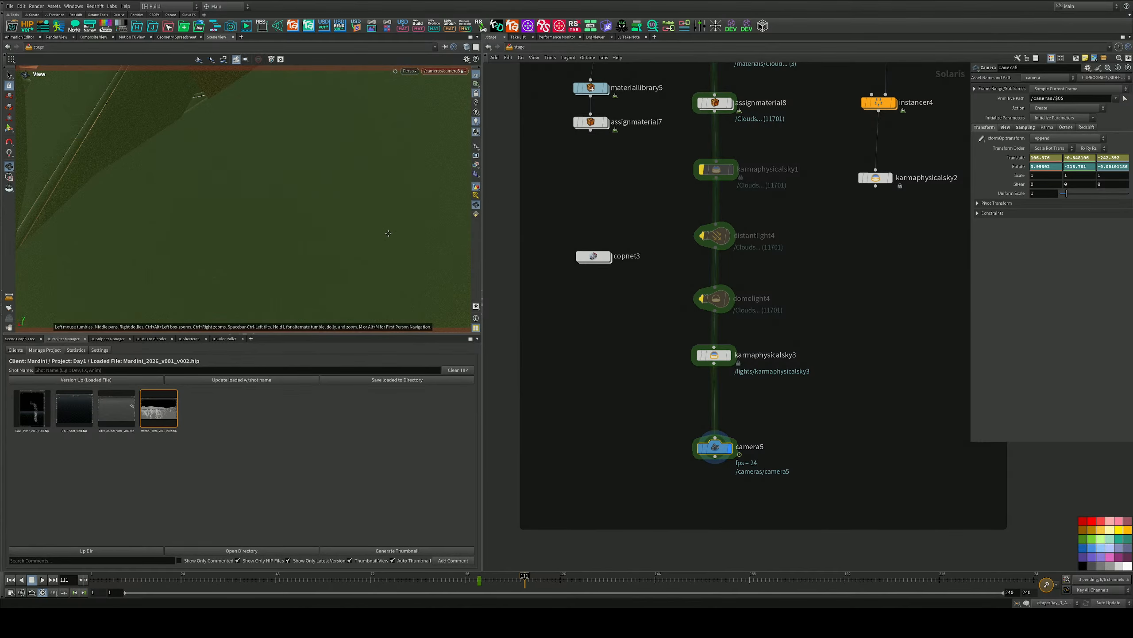
right_drag(388, 233, 375, 241)
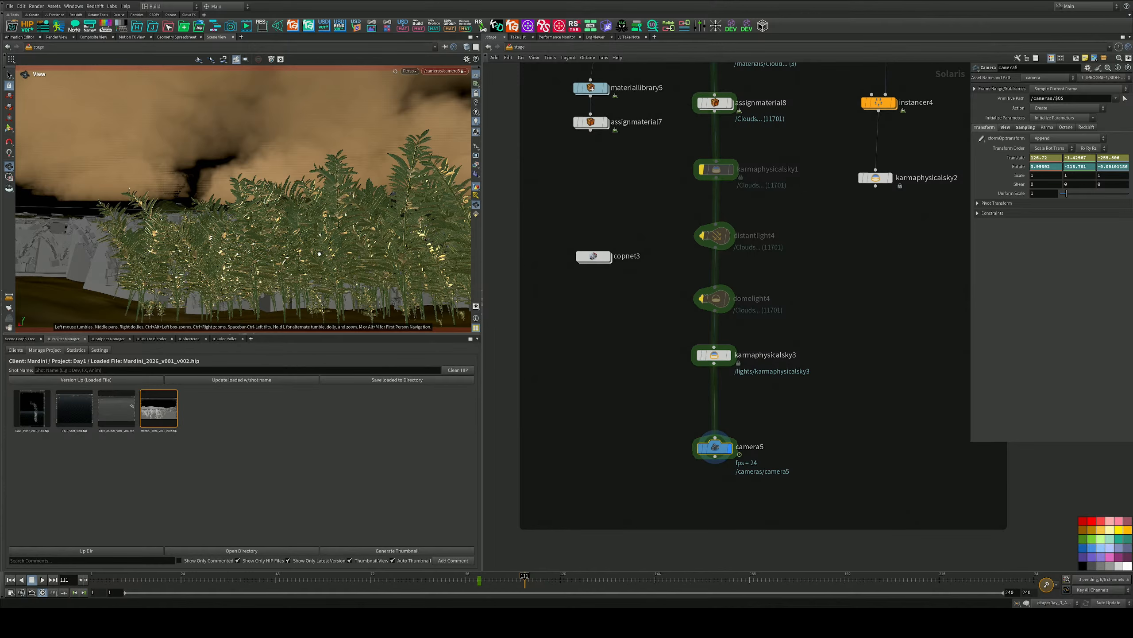
scroll(318, 253, down, 3)
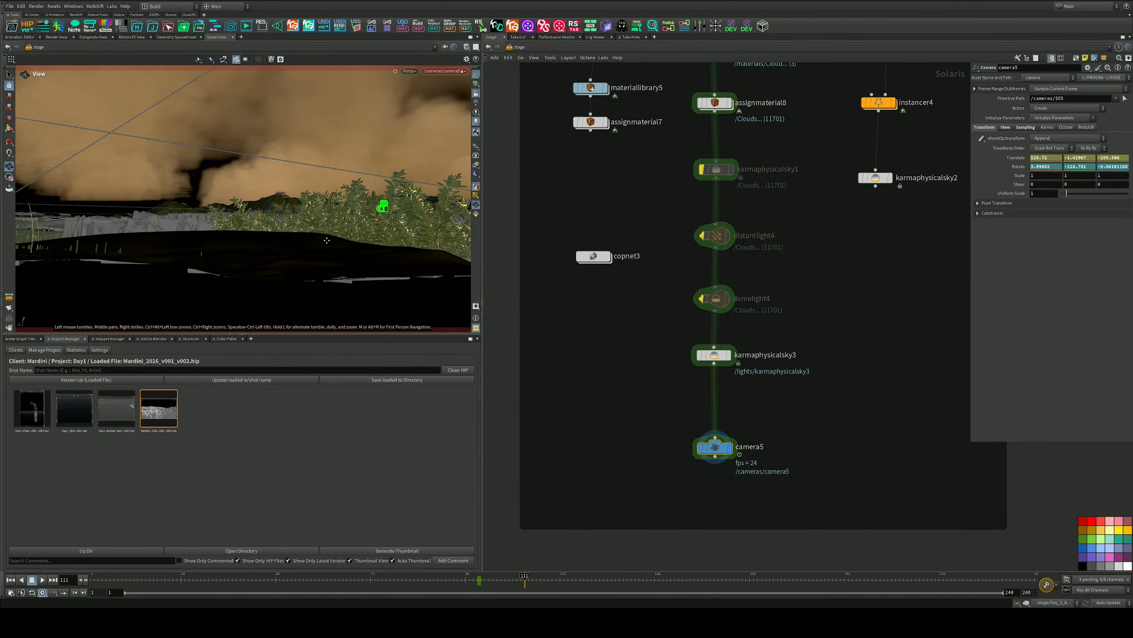
scroll(327, 240, up, 3)
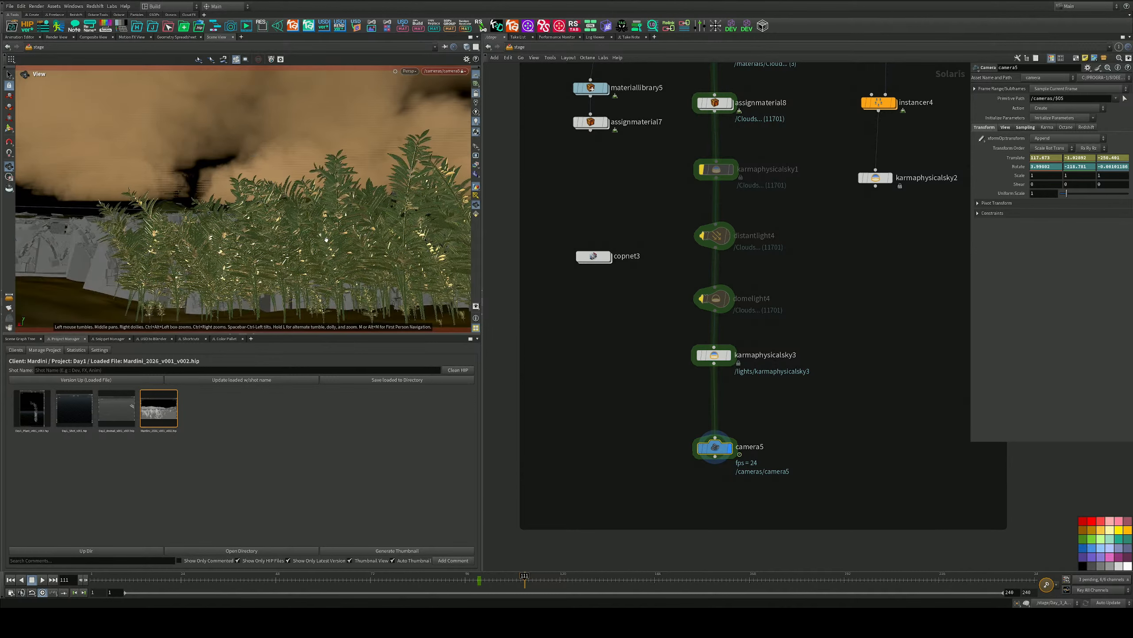
scroll(348, 201, down, 3)
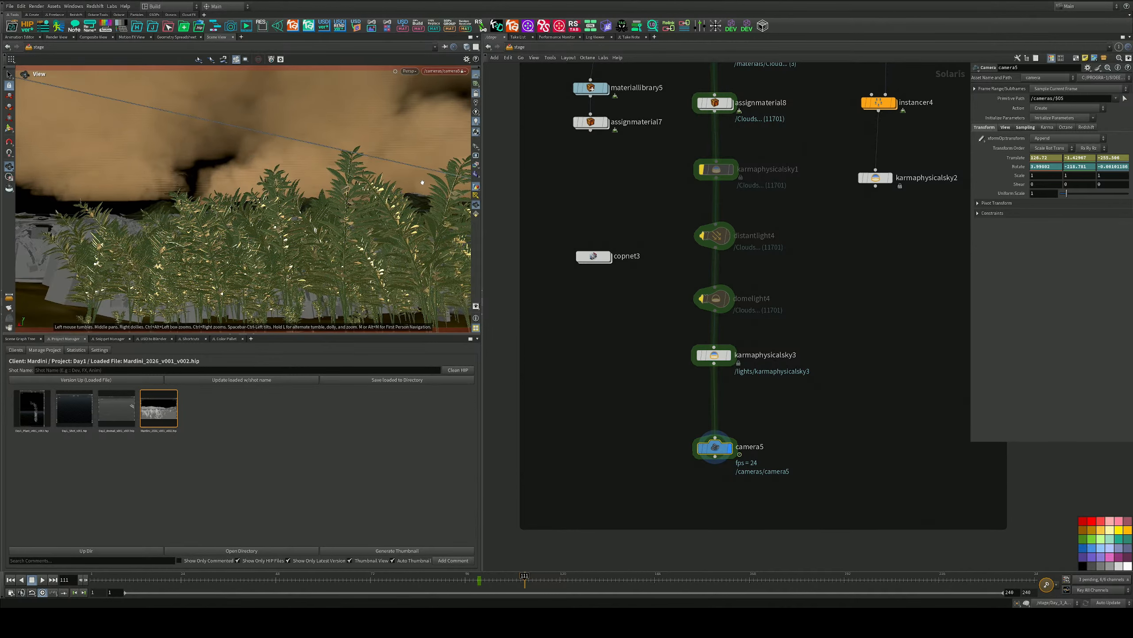
scroll(422, 182, up, 3)
Set the viewport's Scene Polygon Limit to 1 million in the display options and save it as default
key(d)
key(d)
key(d)
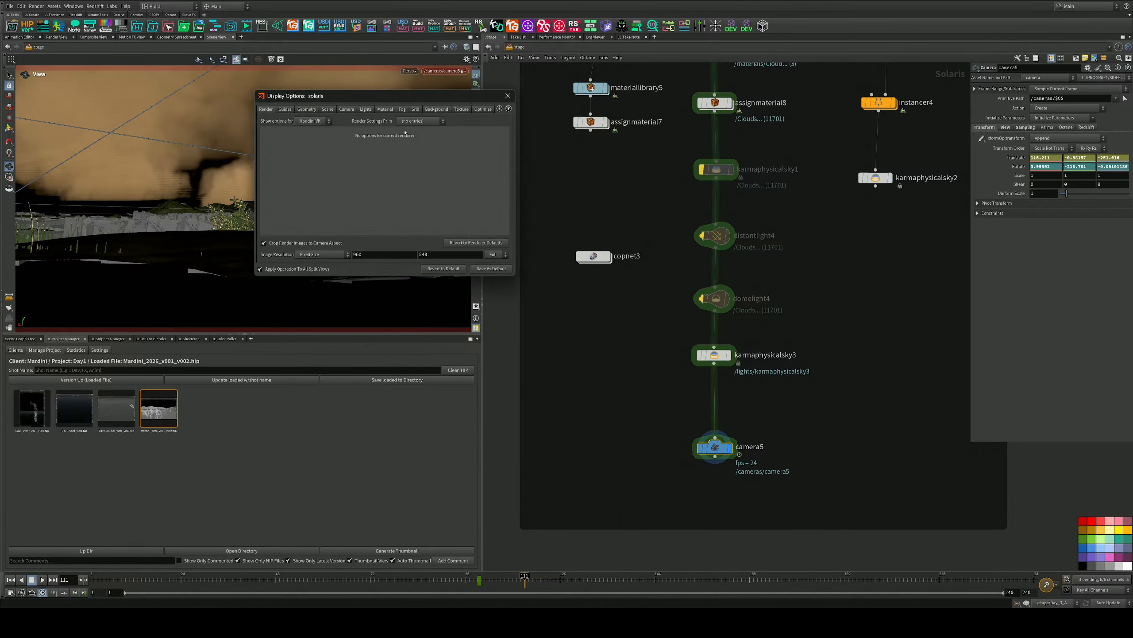
click(482, 109)
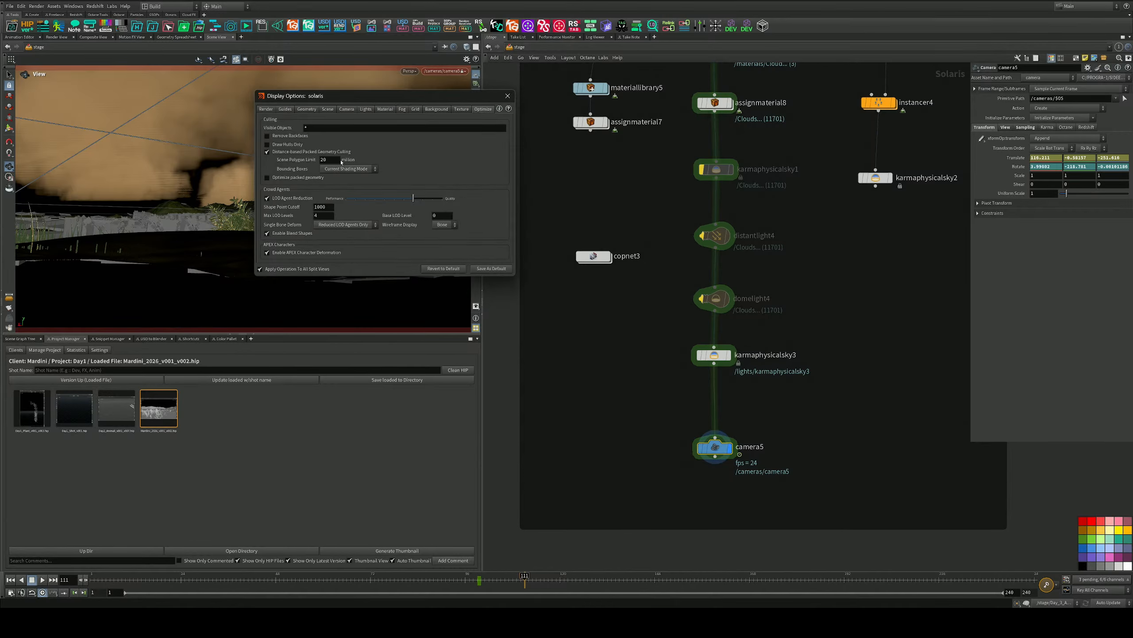
drag(339, 159, 268, 163)
text(1)
click(491, 268)
click(549, 295)
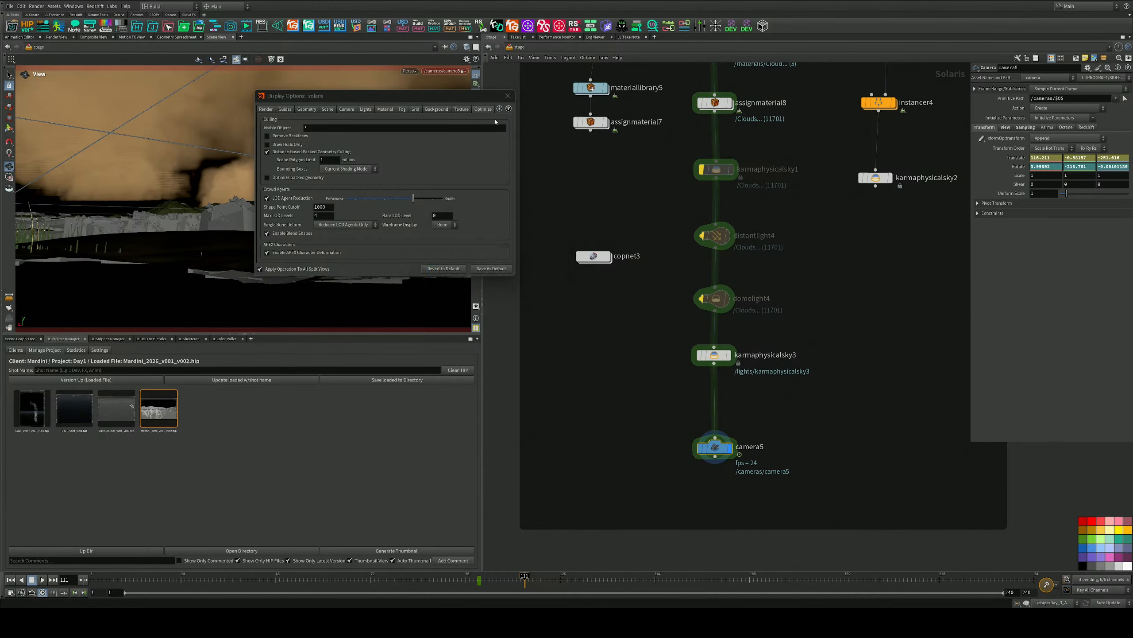
click(508, 96)
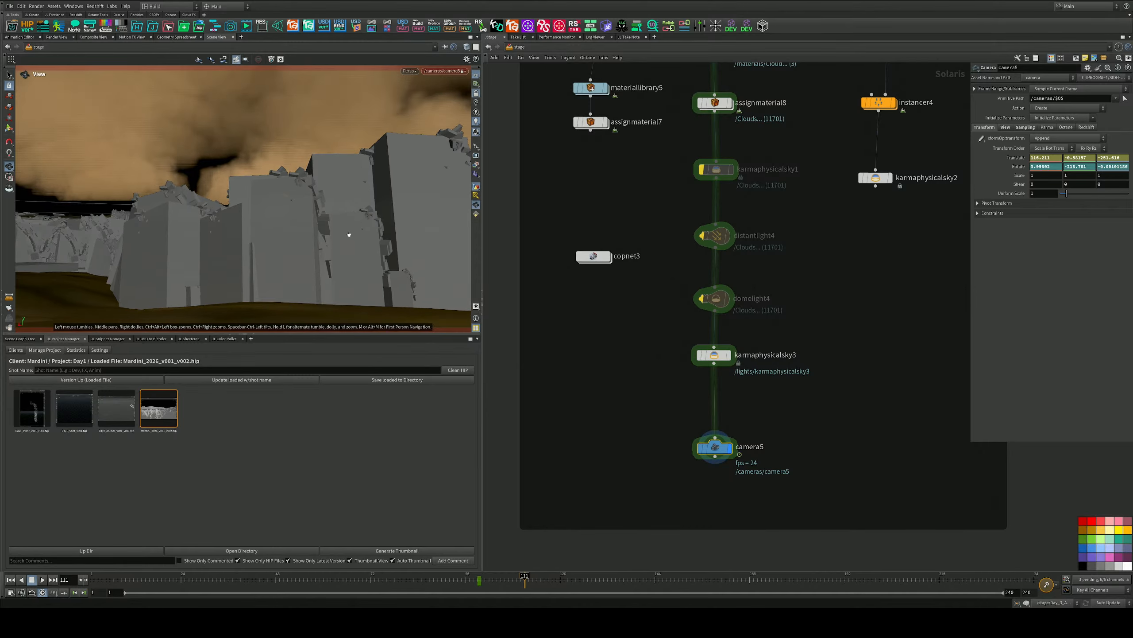
Reposition camera5 among the plants at frame 111 and render its view with Karma XPU
middle_drag(324, 272, 316, 288)
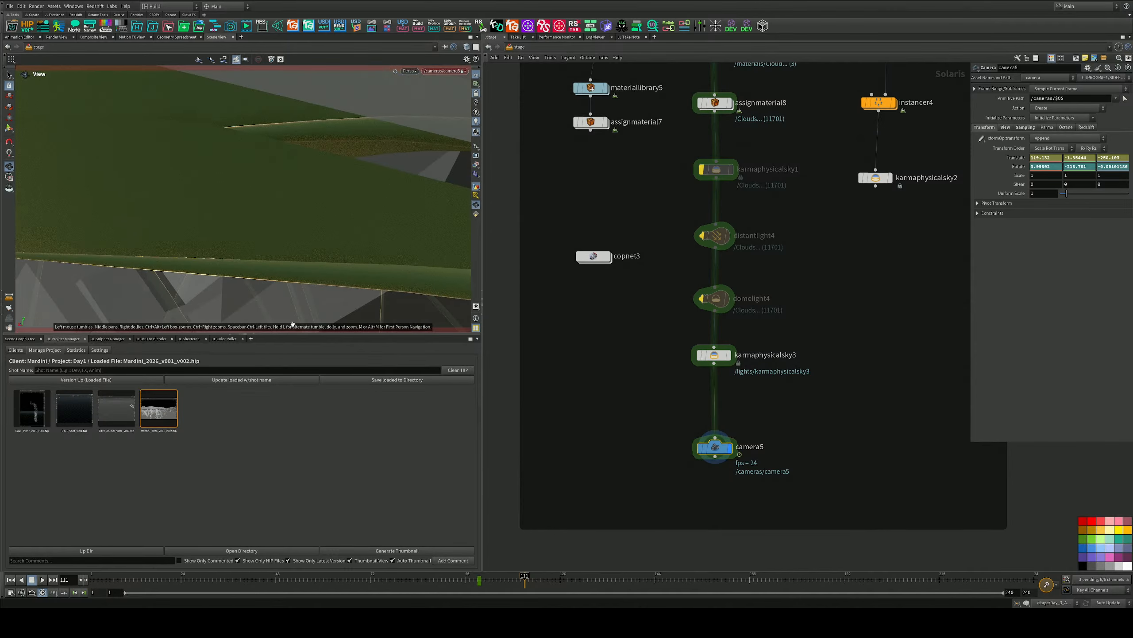
scroll(309, 299, down, 3)
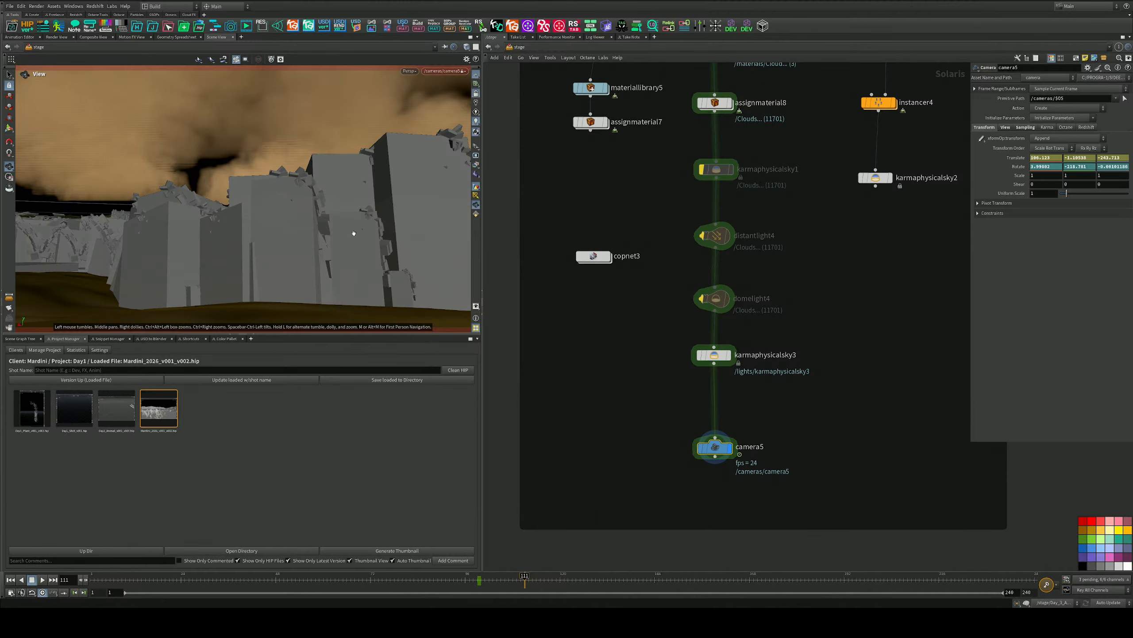
drag(353, 233, 404, 145)
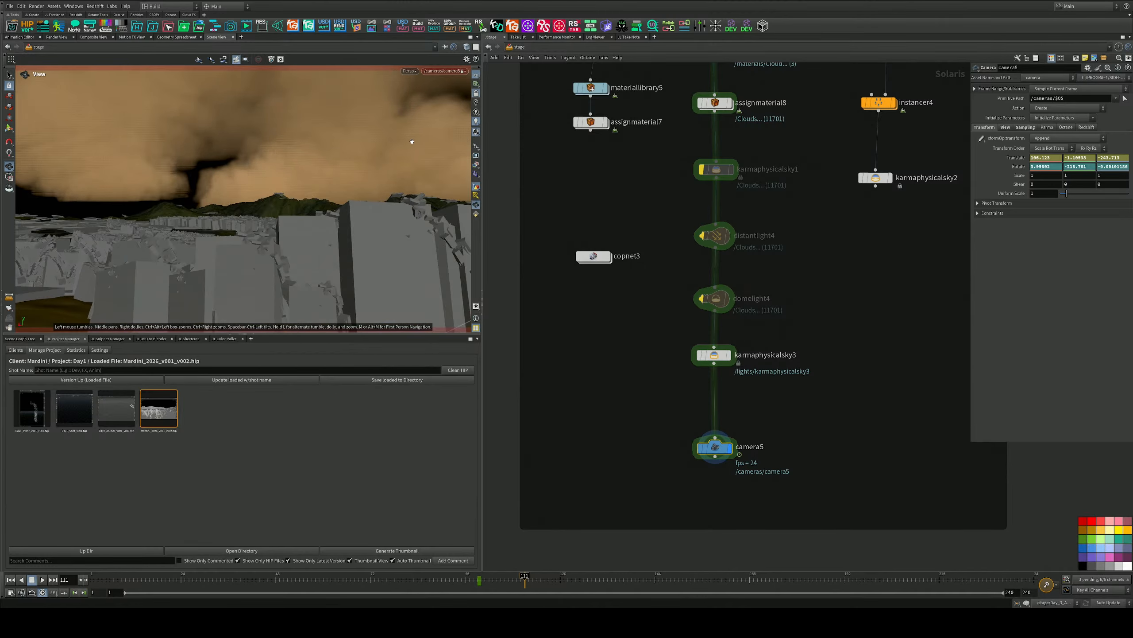
scroll(411, 70, up, 3)
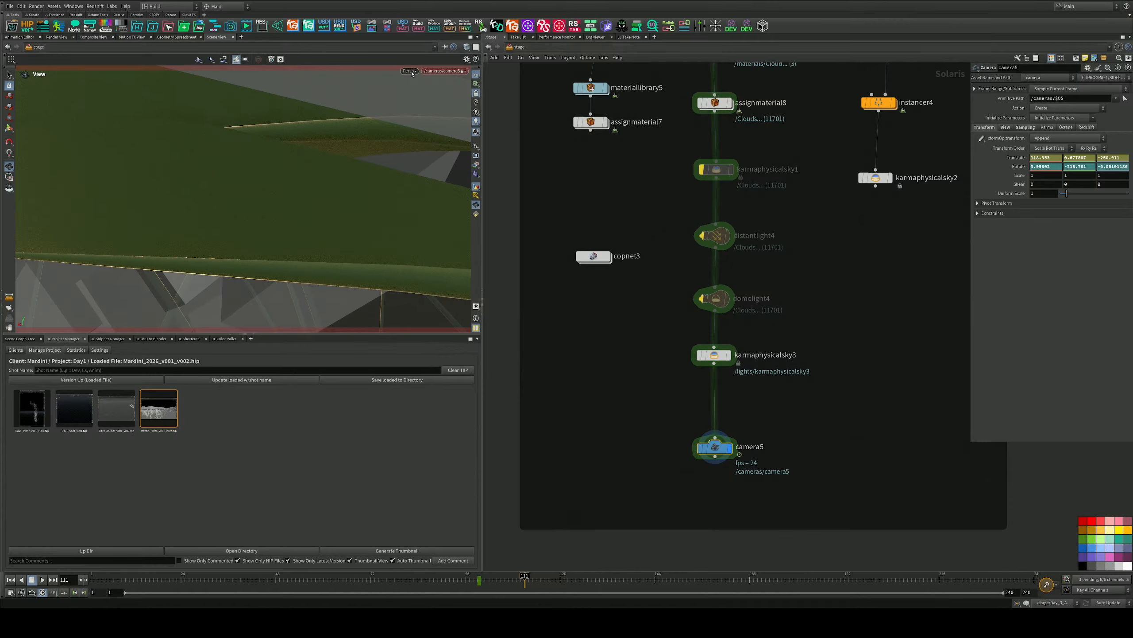
click(409, 70)
click(419, 115)
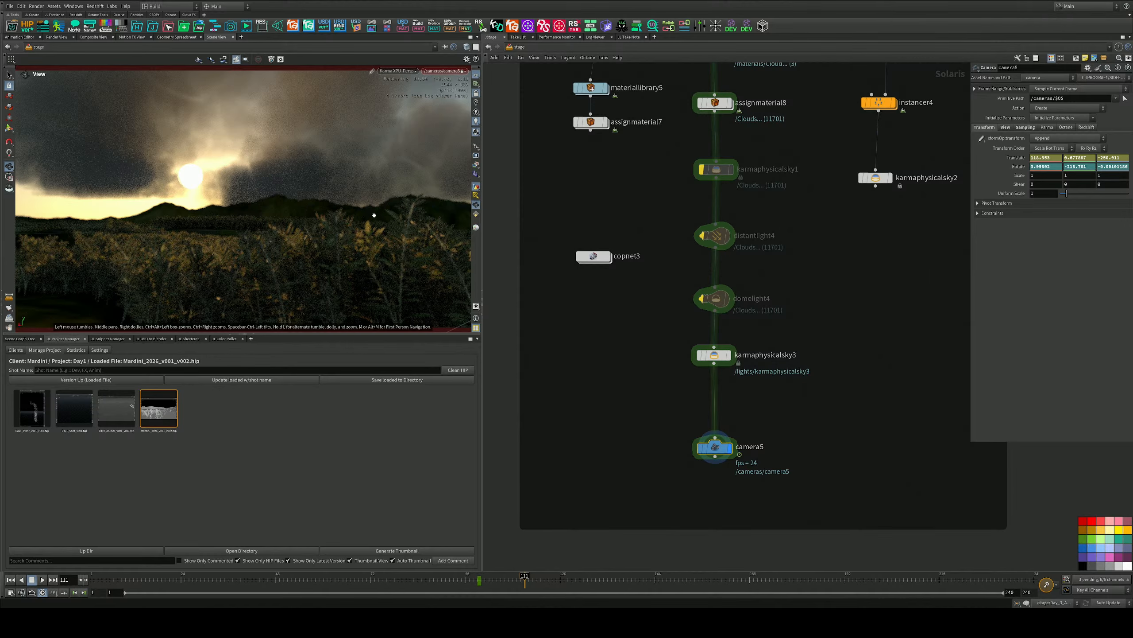
Adjust camera5's position and tilt over the plant field at frame 111 in the Karma XPU view
drag(318, 244, 318, 256)
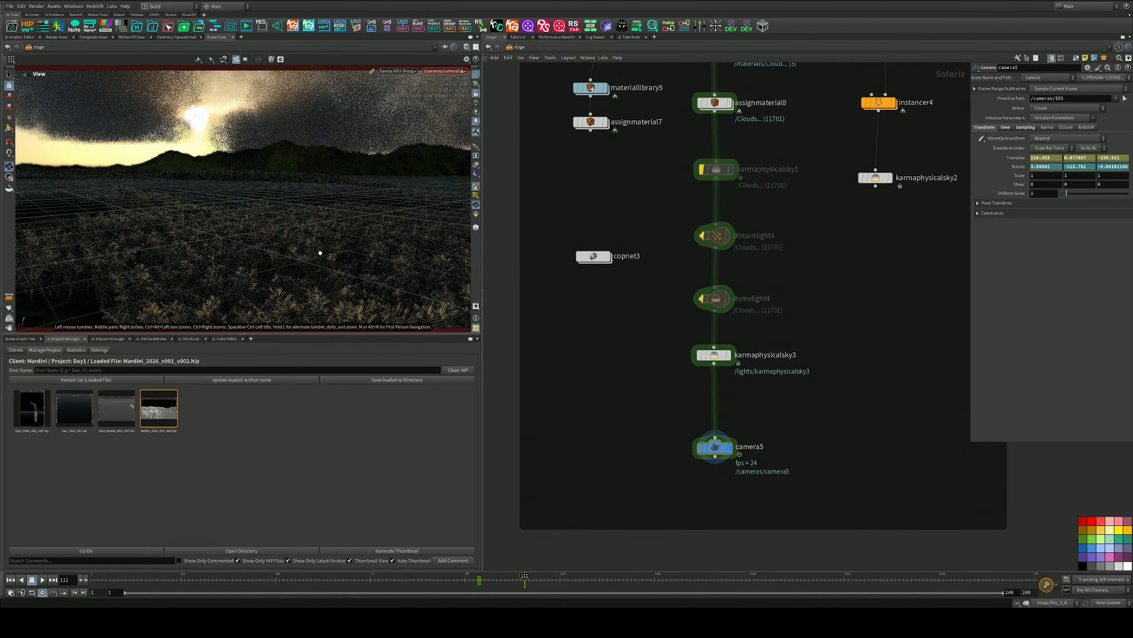
click(475, 74)
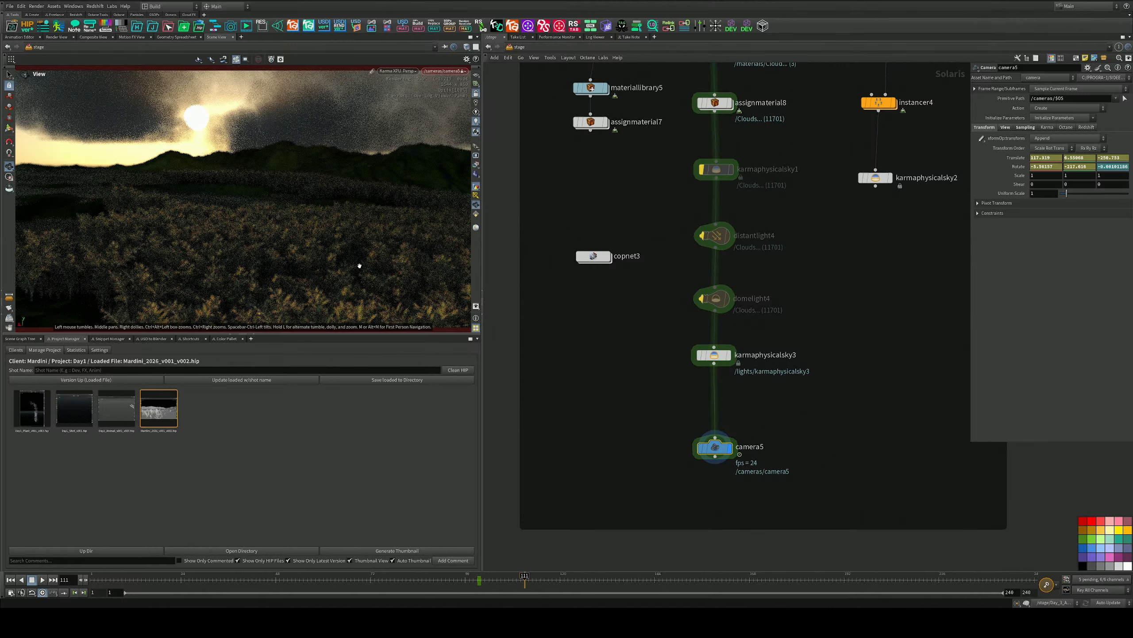
drag(359, 267, 368, 262)
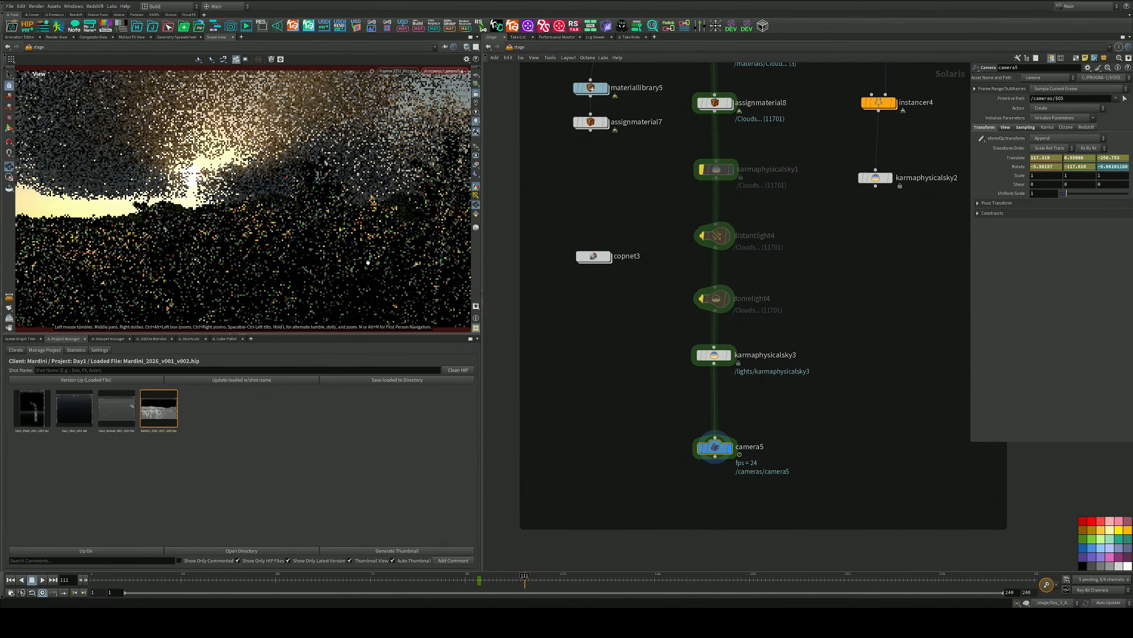
drag(368, 262, 351, 276)
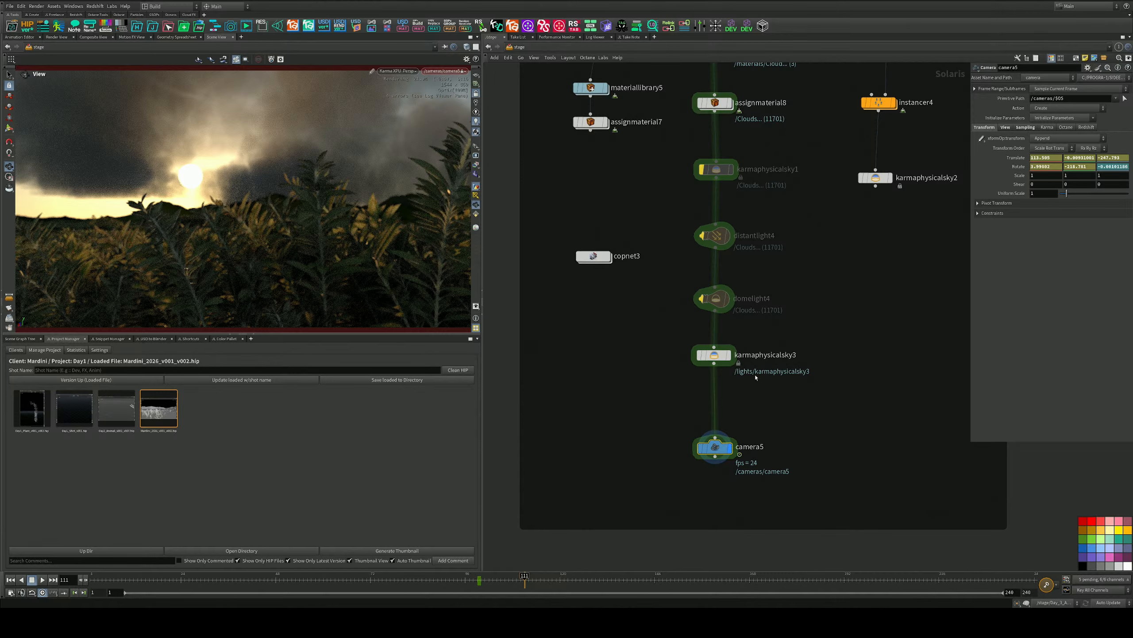
drag(263, 242, 263, 243)
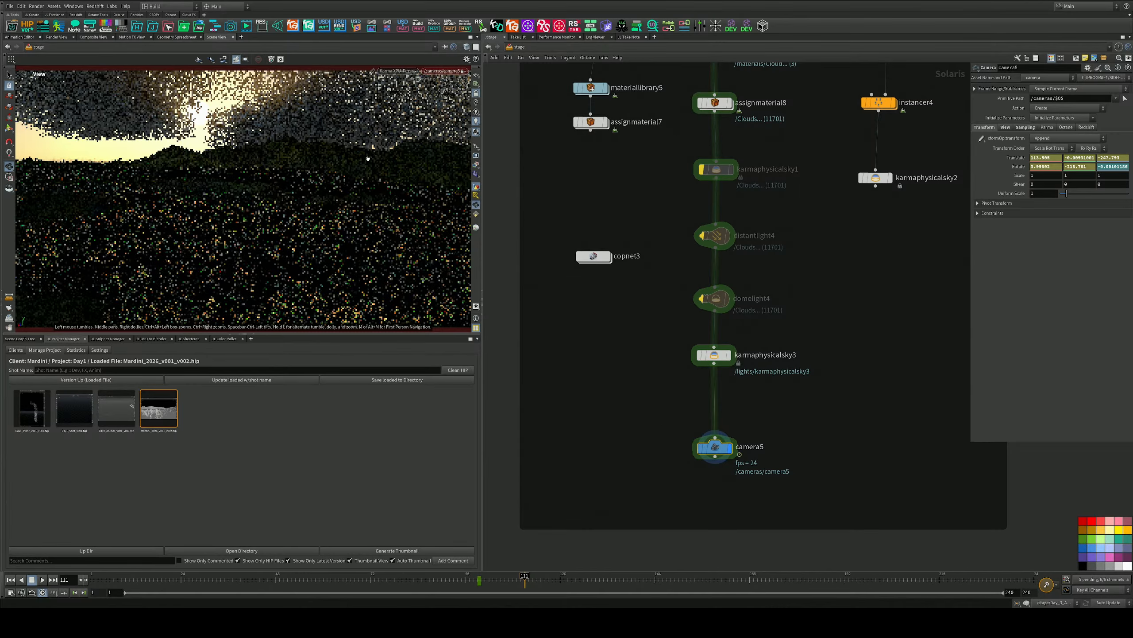
Try the Karma CPU renderer on the camera5 view while moving the camera, and return the view to Houdini VK
click(403, 70)
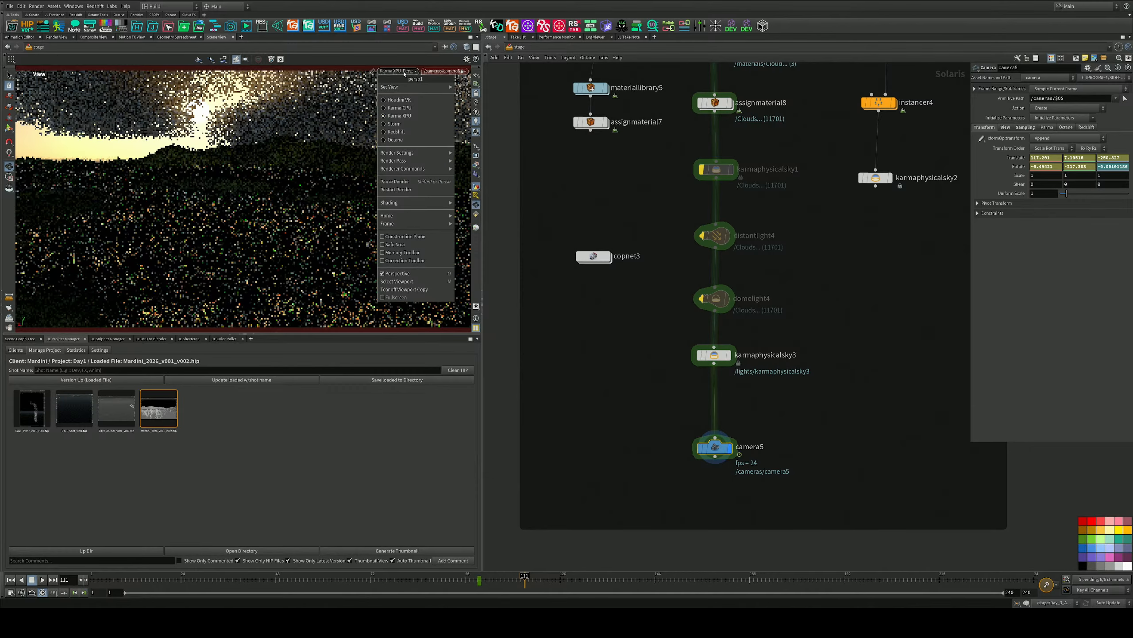
click(402, 106)
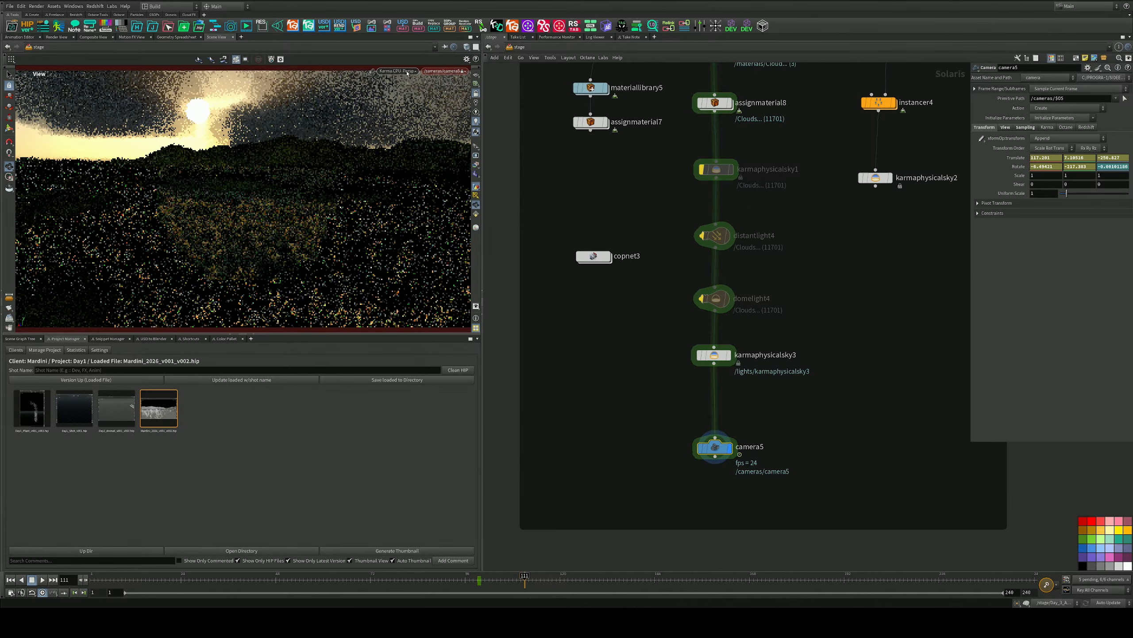
drag(316, 311, 342, 279)
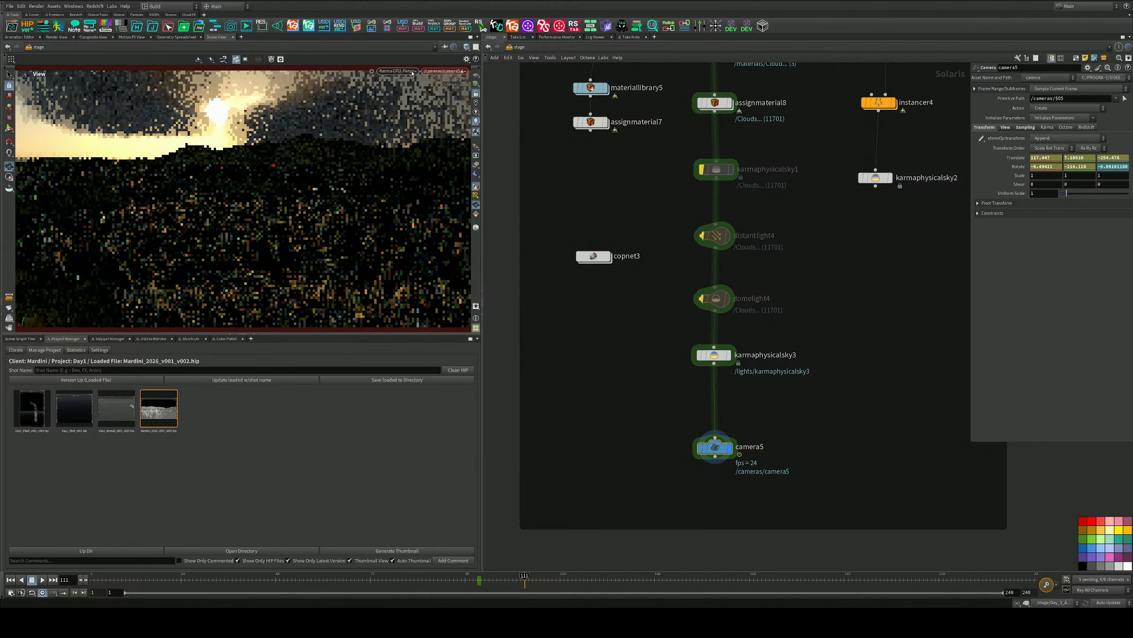
click(412, 71)
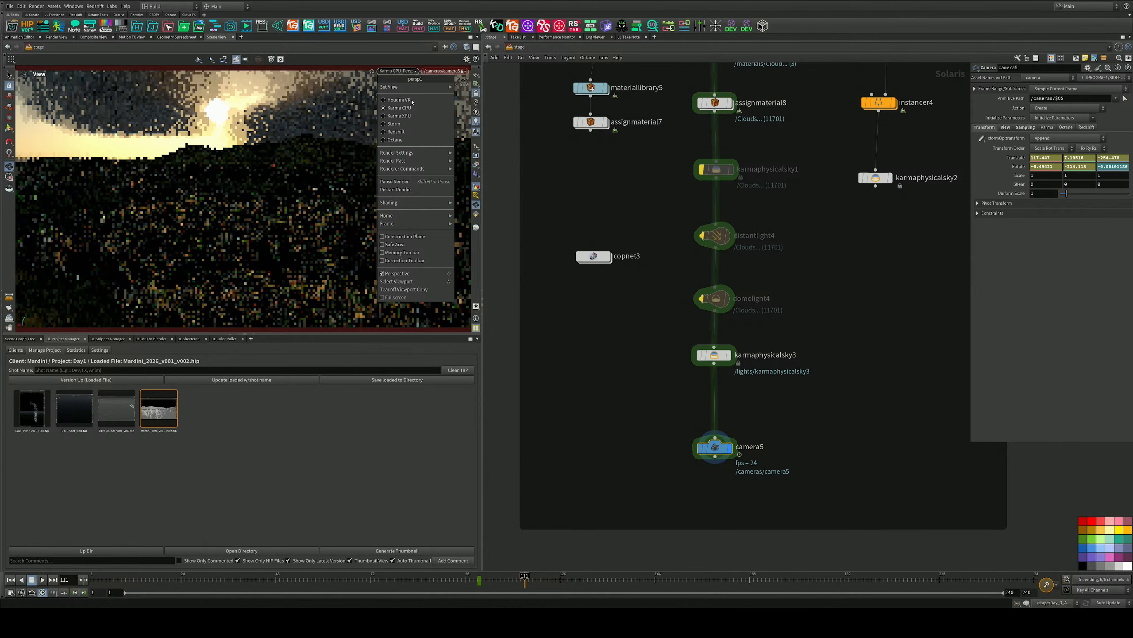
click(412, 100)
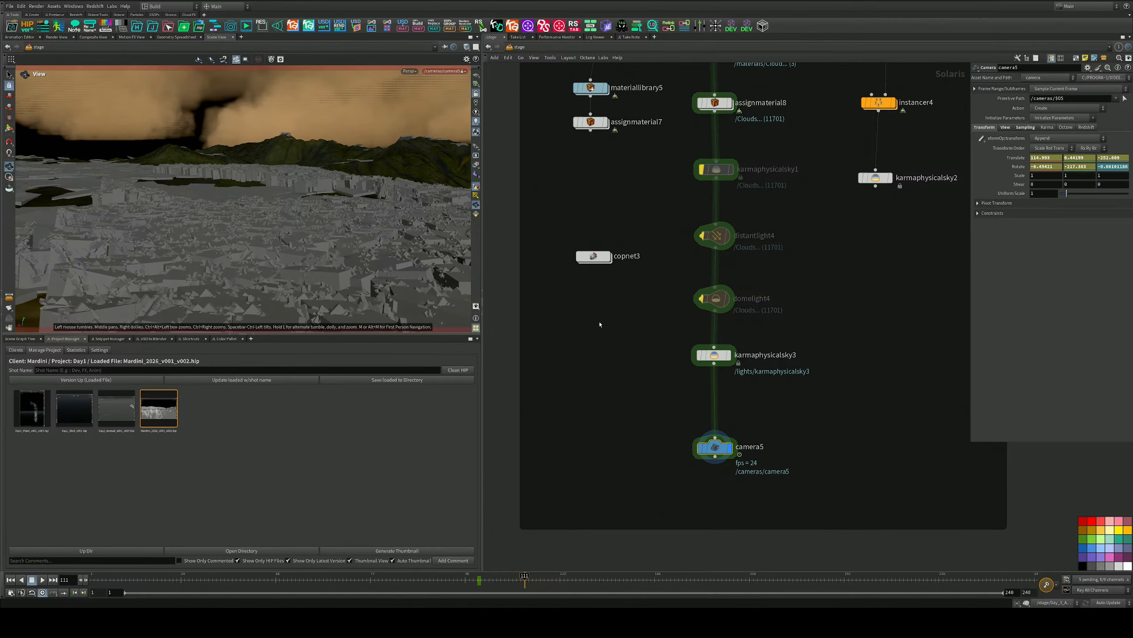
Inside the Land SOP Create network, insert a Switch after object_merge3 and a reference-linked Switch after object_merge2
key(h)
scroll(651, 239, up, 5)
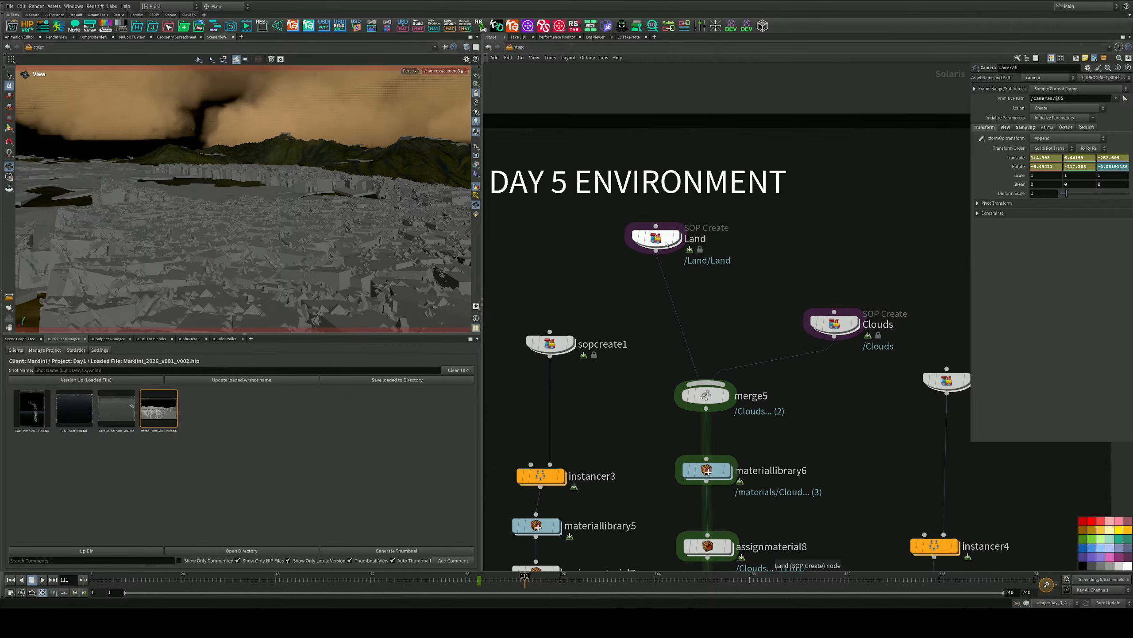
double_click(666, 244)
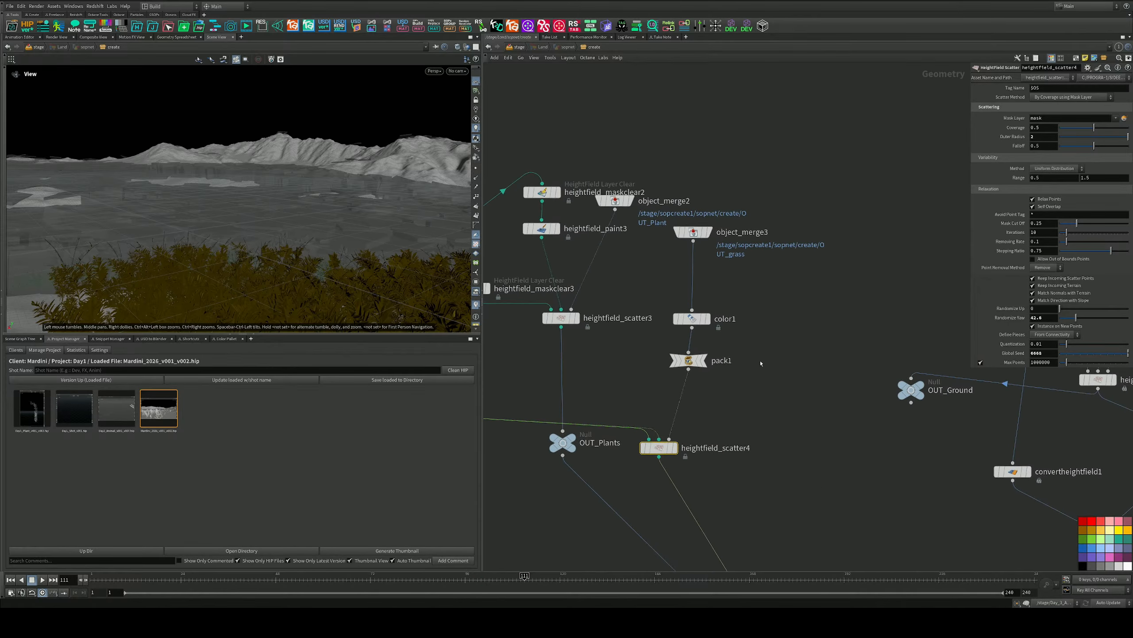
key(Caps_Lock)
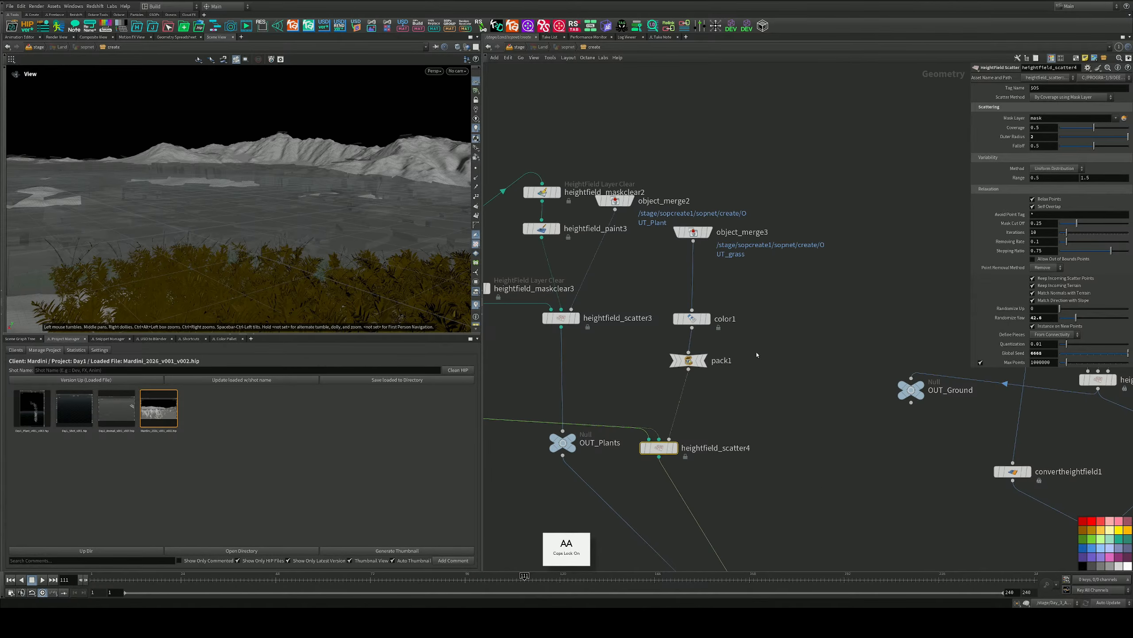
key(Tab)
key(Escape)
key(Tab)
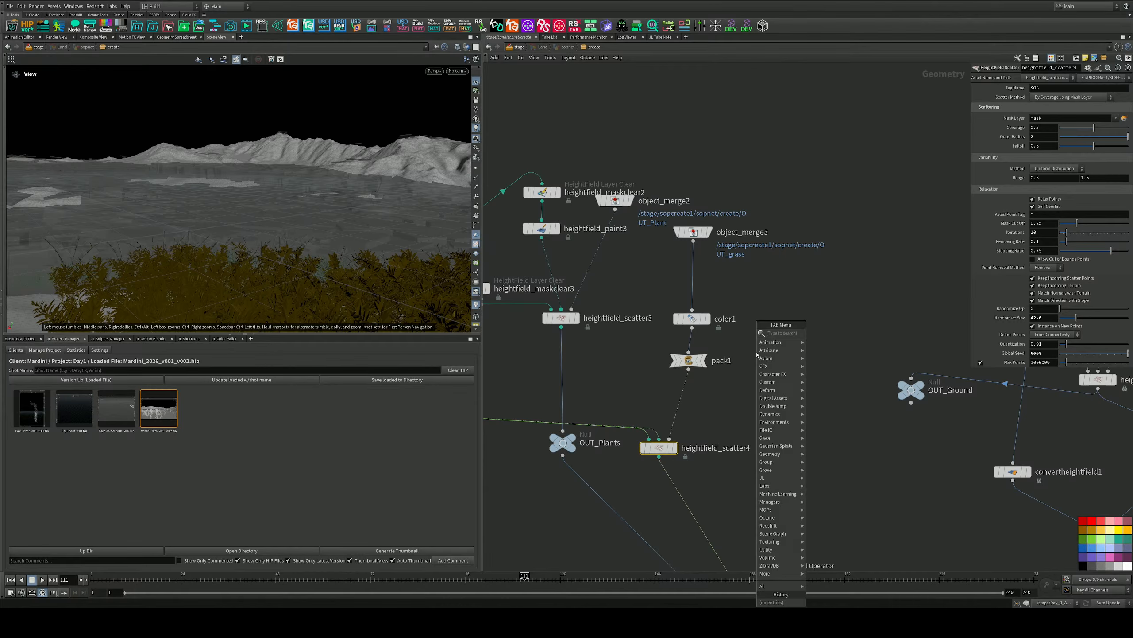
text(SWI)
key(Return)
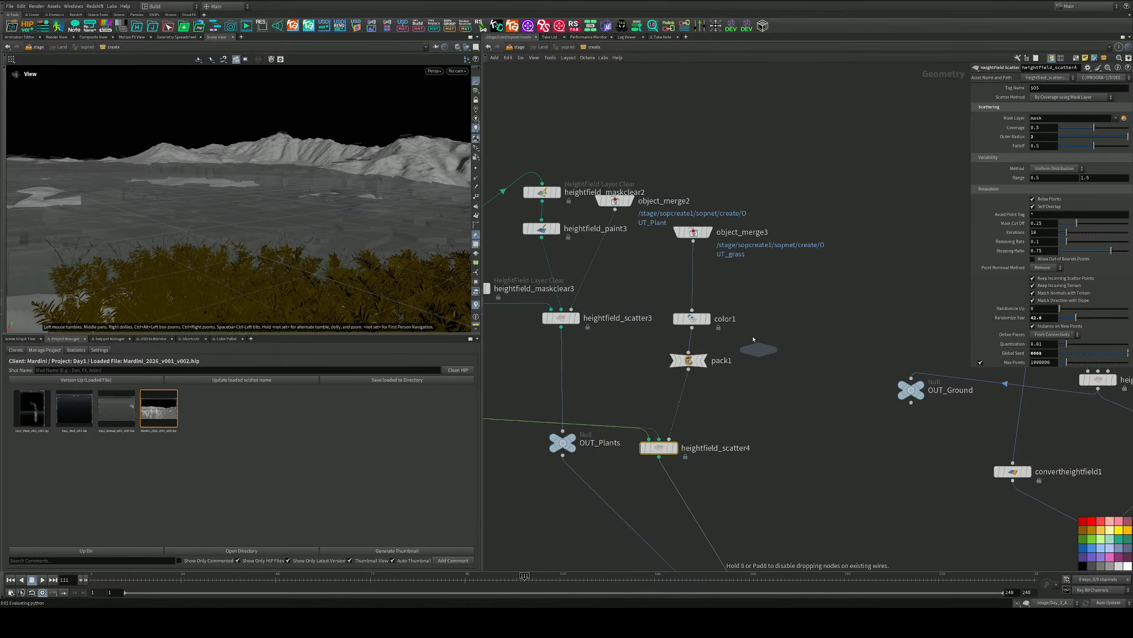
click(695, 277)
drag(695, 278, 597, 253)
middle_drag(769, 195, 747, 236)
Add a Line node as the second input of both switches and set switch2's Select Input to 1
key(Tab)
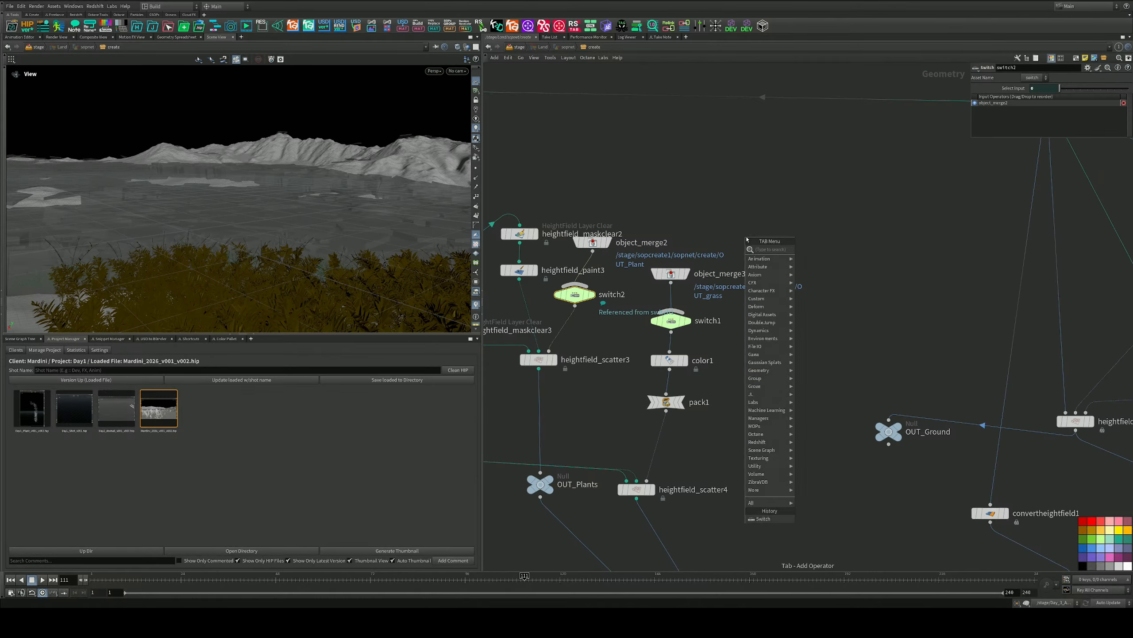
text(null)
key(Return)
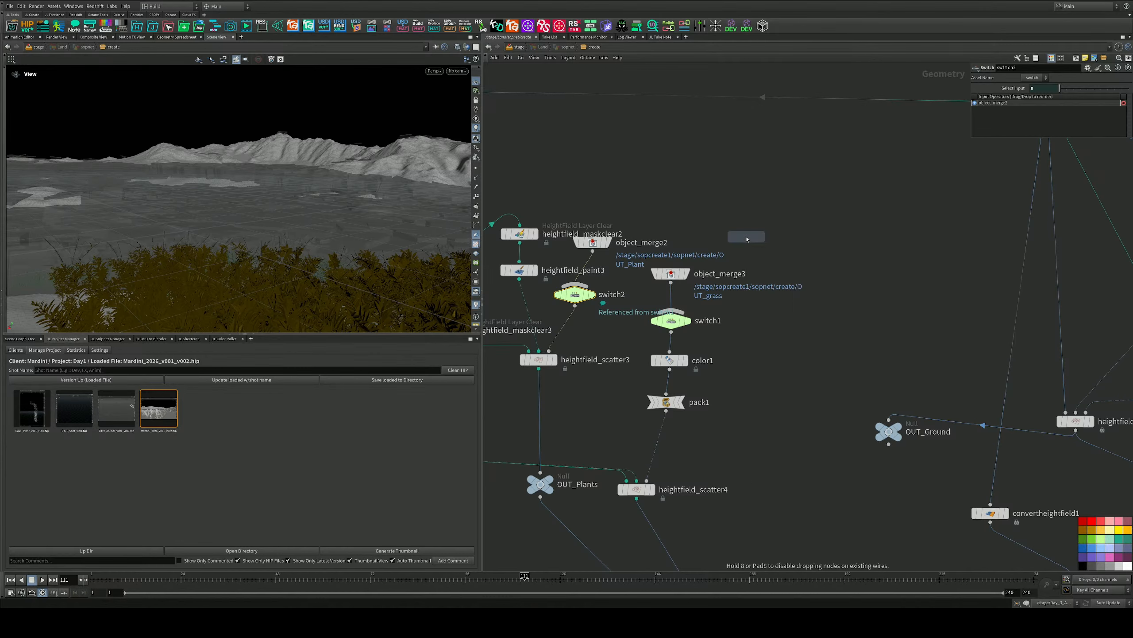
click(753, 223)
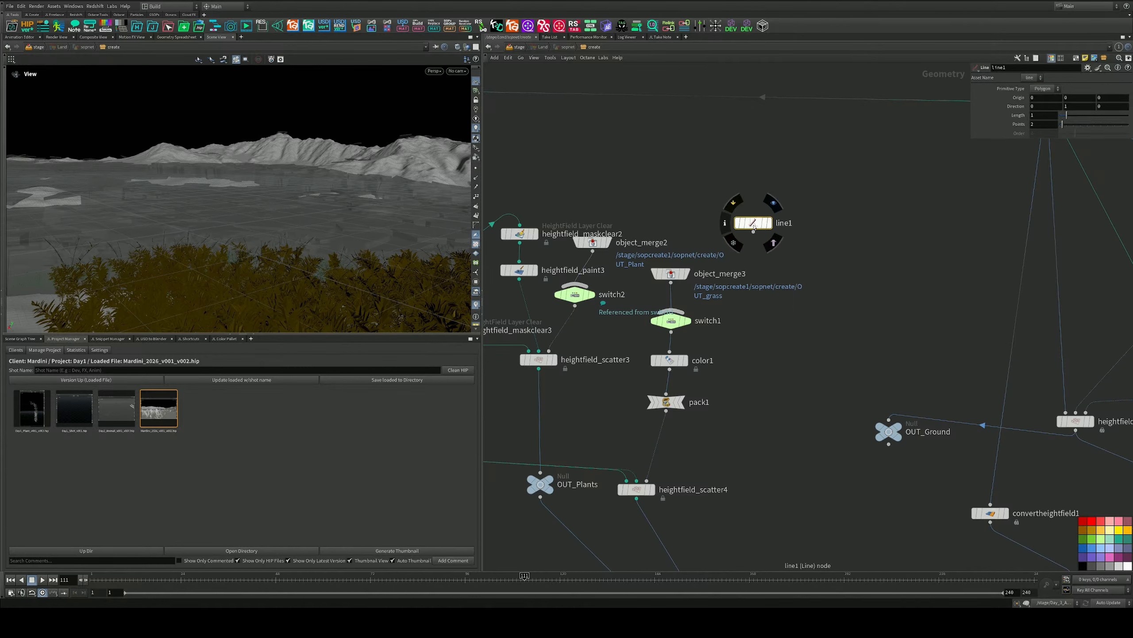
drag(753, 226, 674, 311)
drag(759, 216, 575, 286)
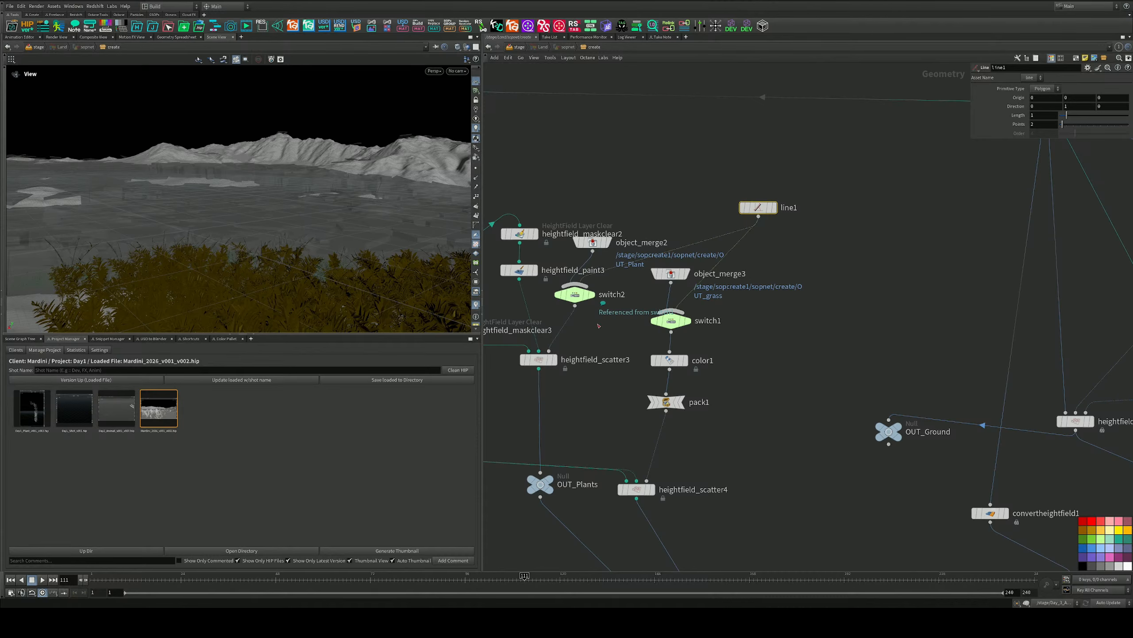
click(575, 295)
drag(1060, 88, 1067, 88)
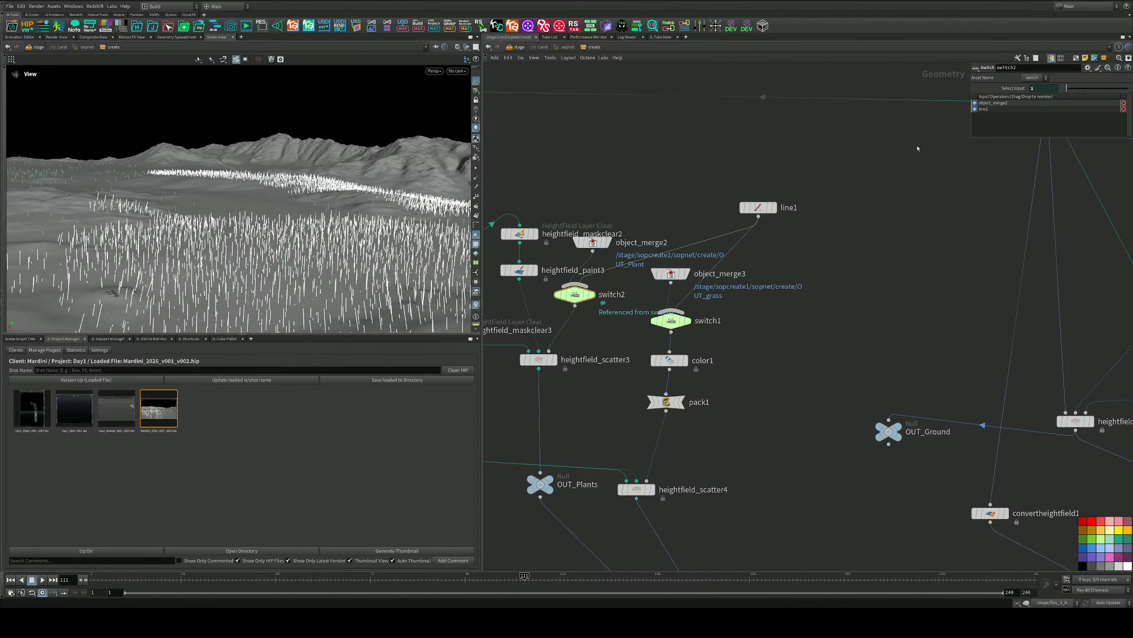